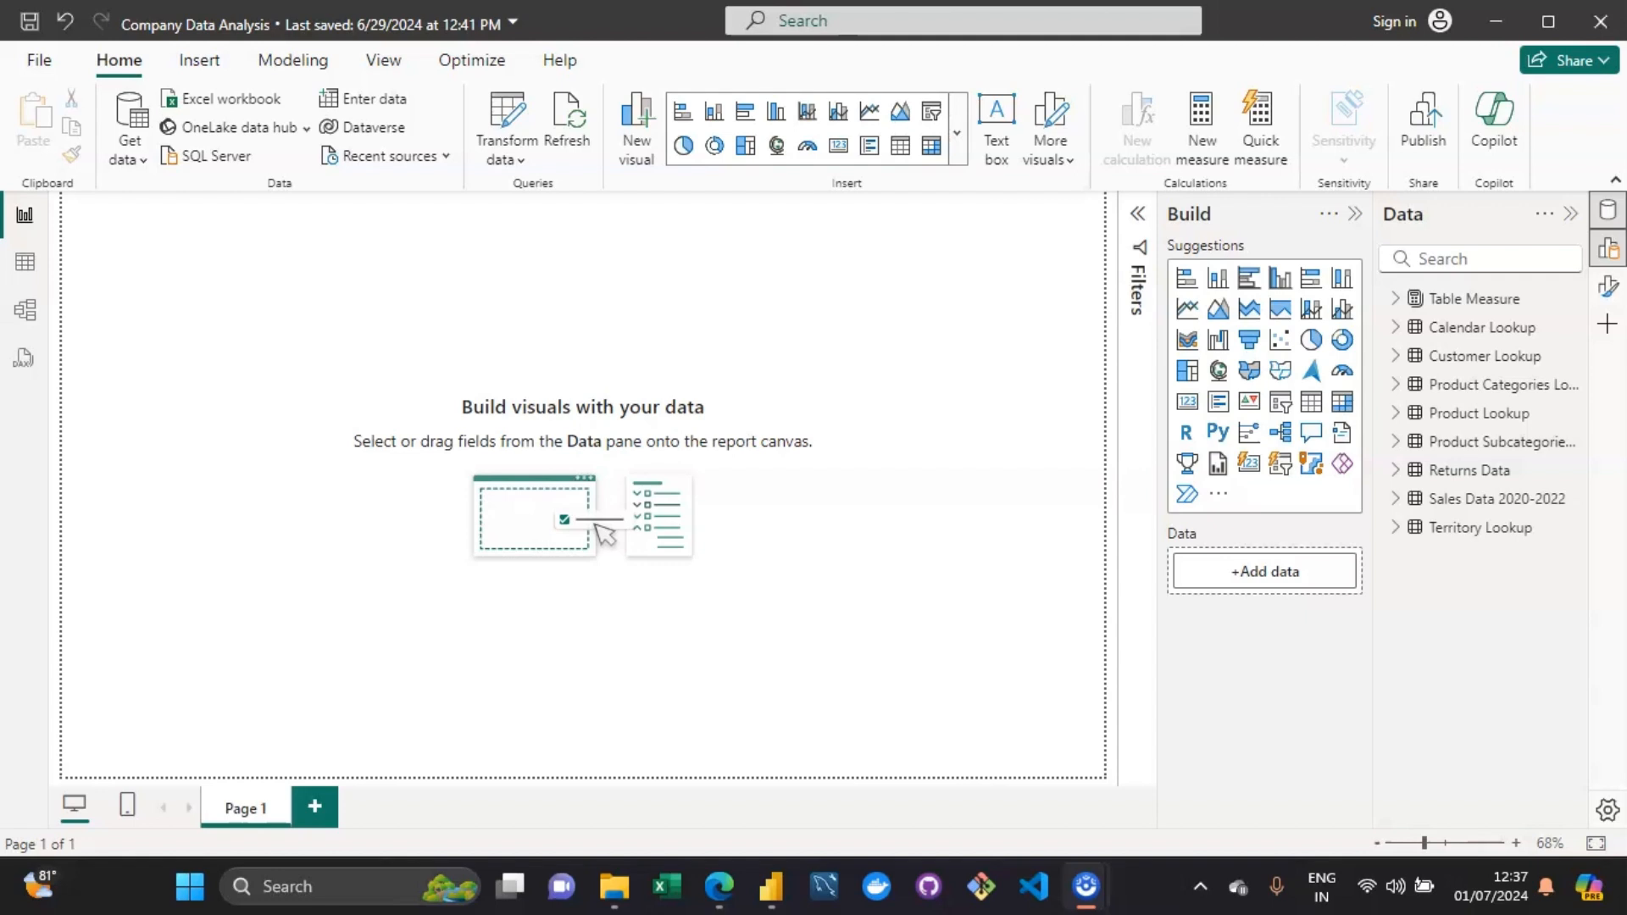
Write the heading "THREE KEY QUESTIONS:" on the canvas, followed by the first question, "1 What Type of Data ?".
type("THREE KEY QUESTIONS")
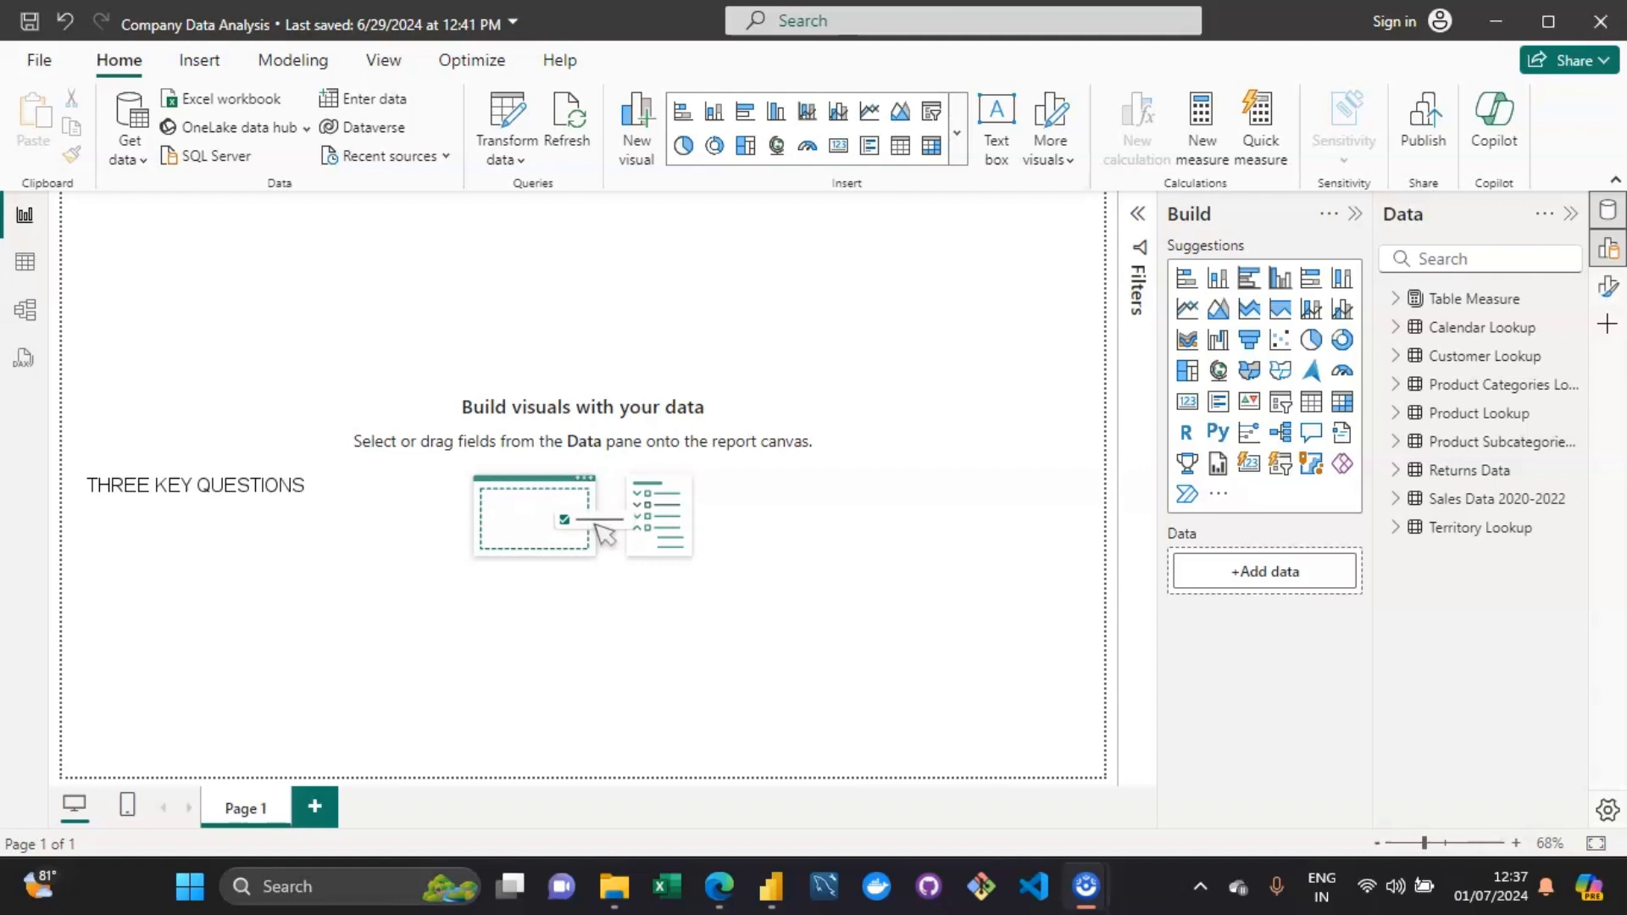
type(":")
key("Return")
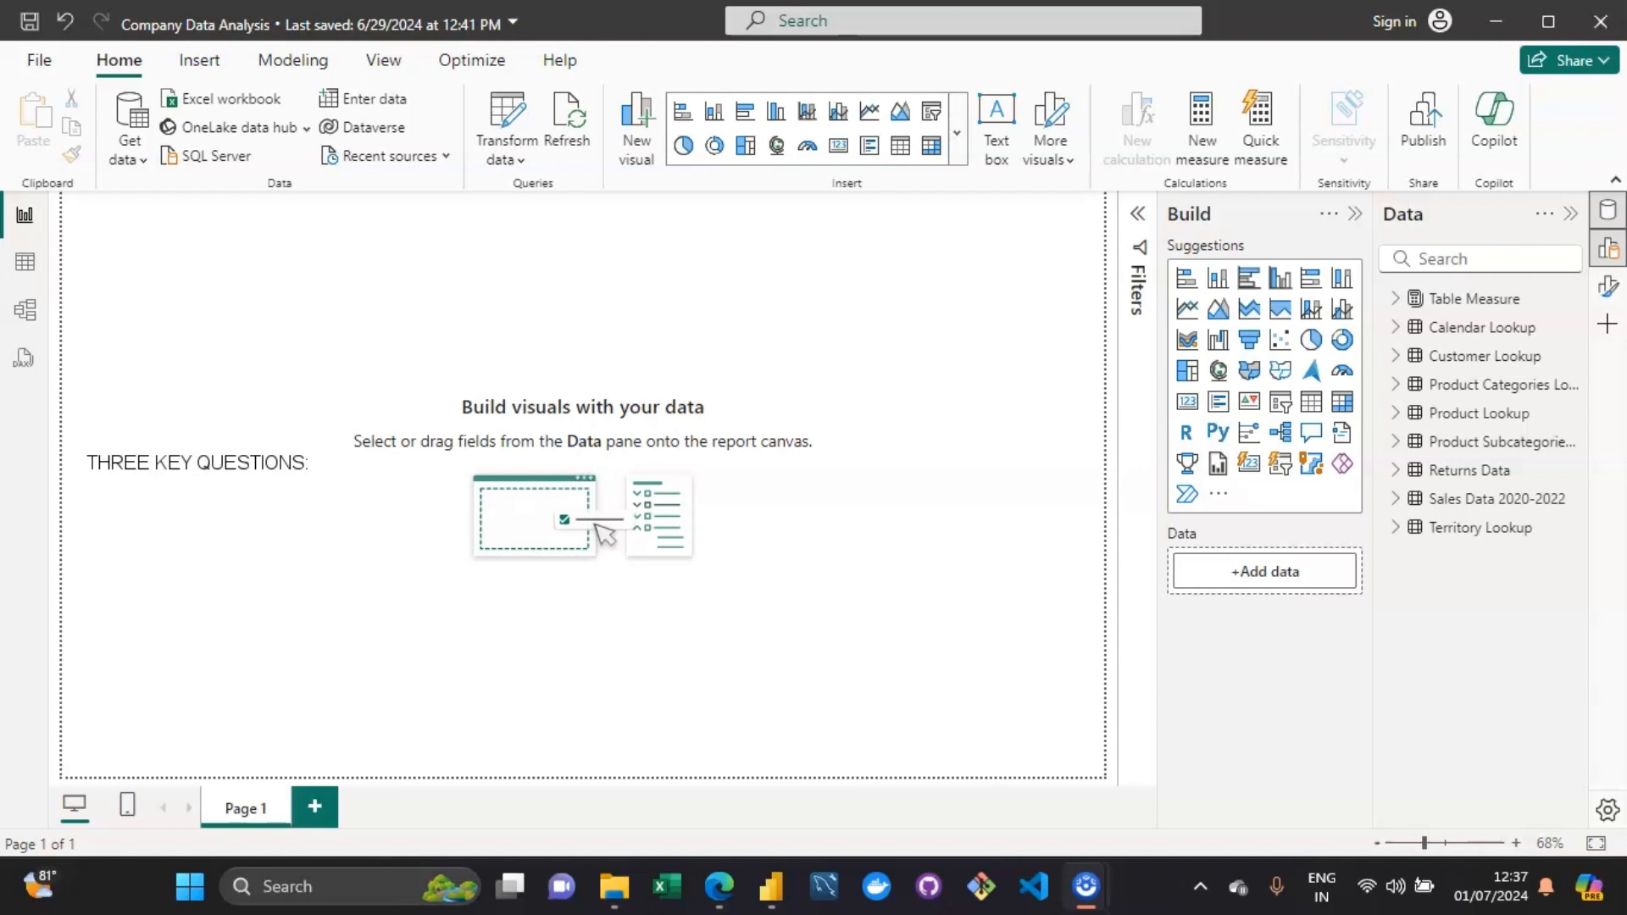
type("1 What Type of Data")
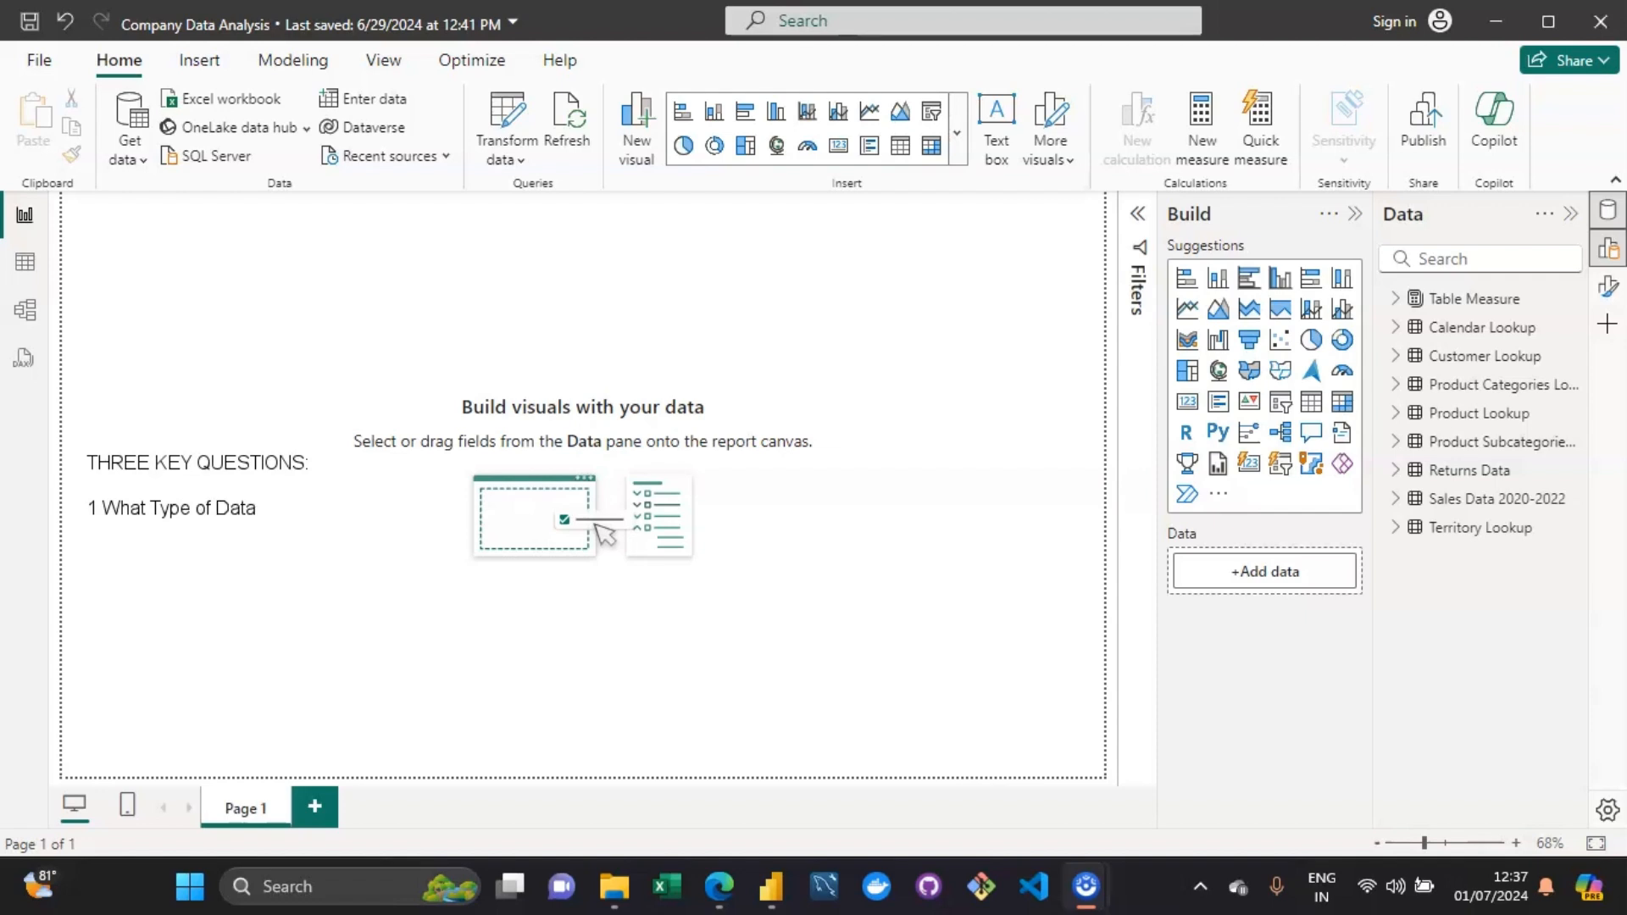
type(" ?")
key("Return")
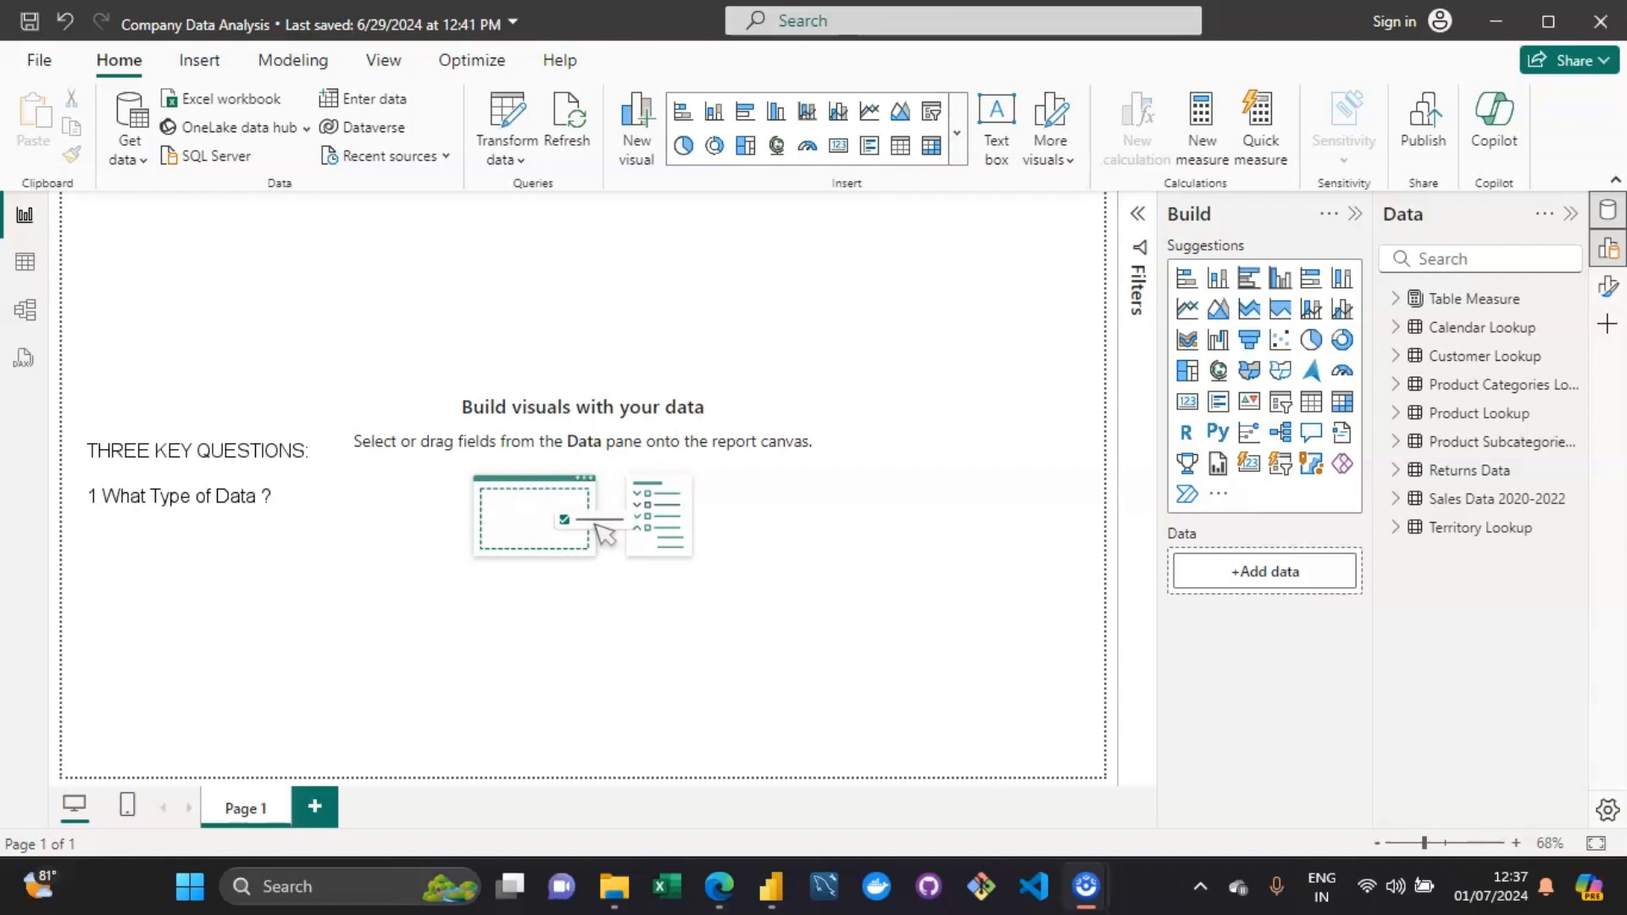
Add the second question, "2 What do you want to Communicate ?", below the first one.
type("2")
type(" Wha")
key("BackSpace")
type("hat do you want to")
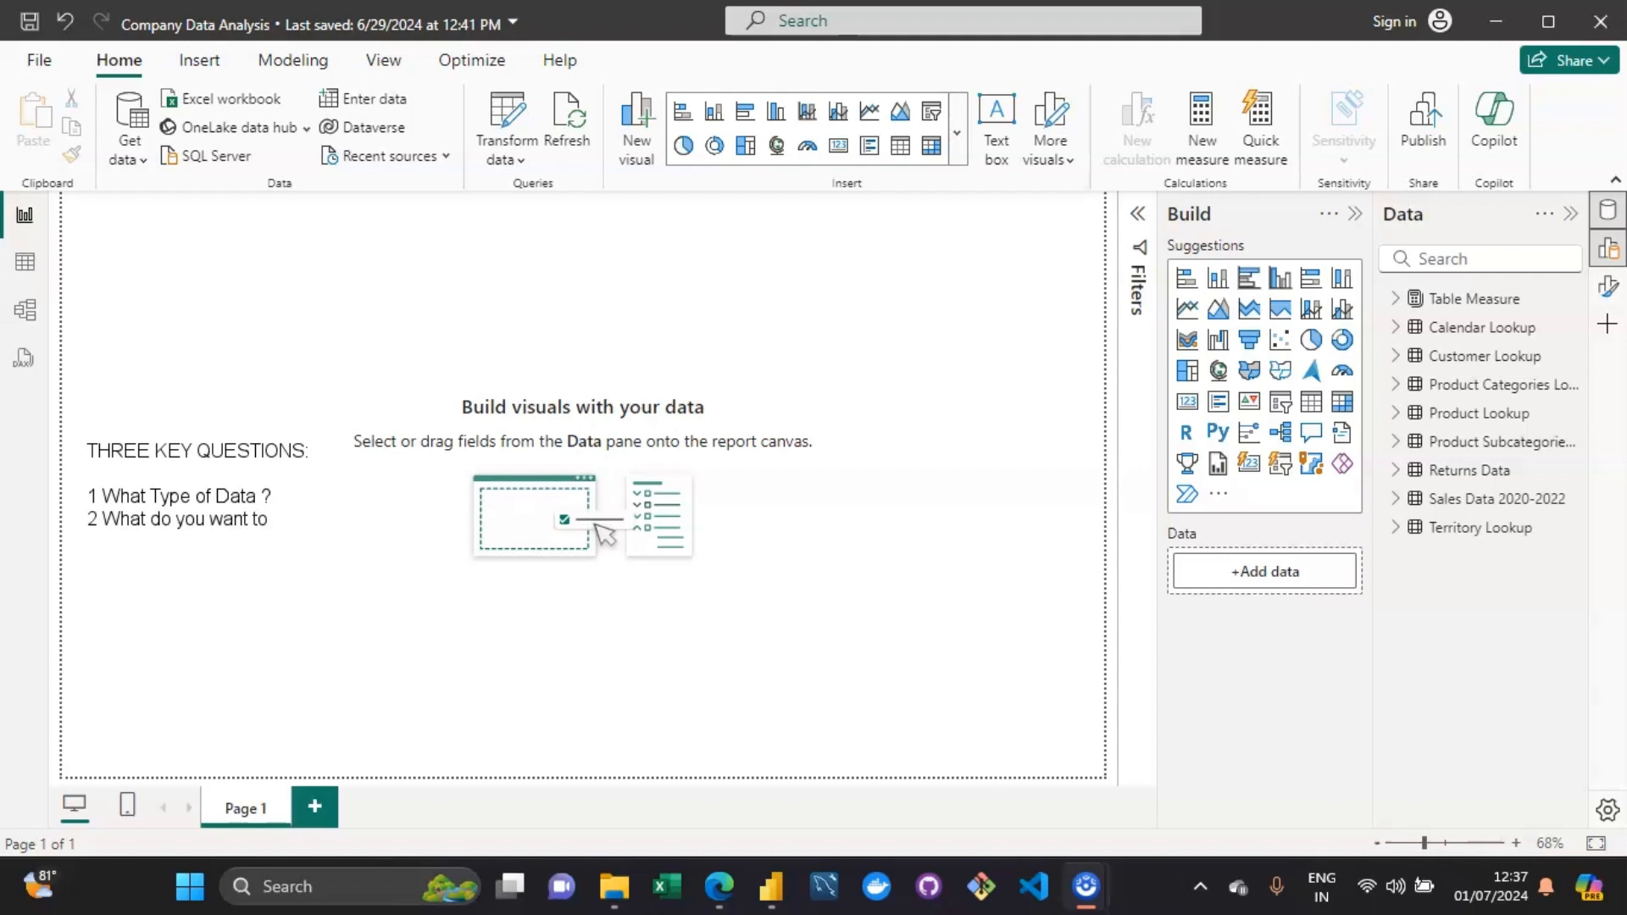
type(" Communicate ?")
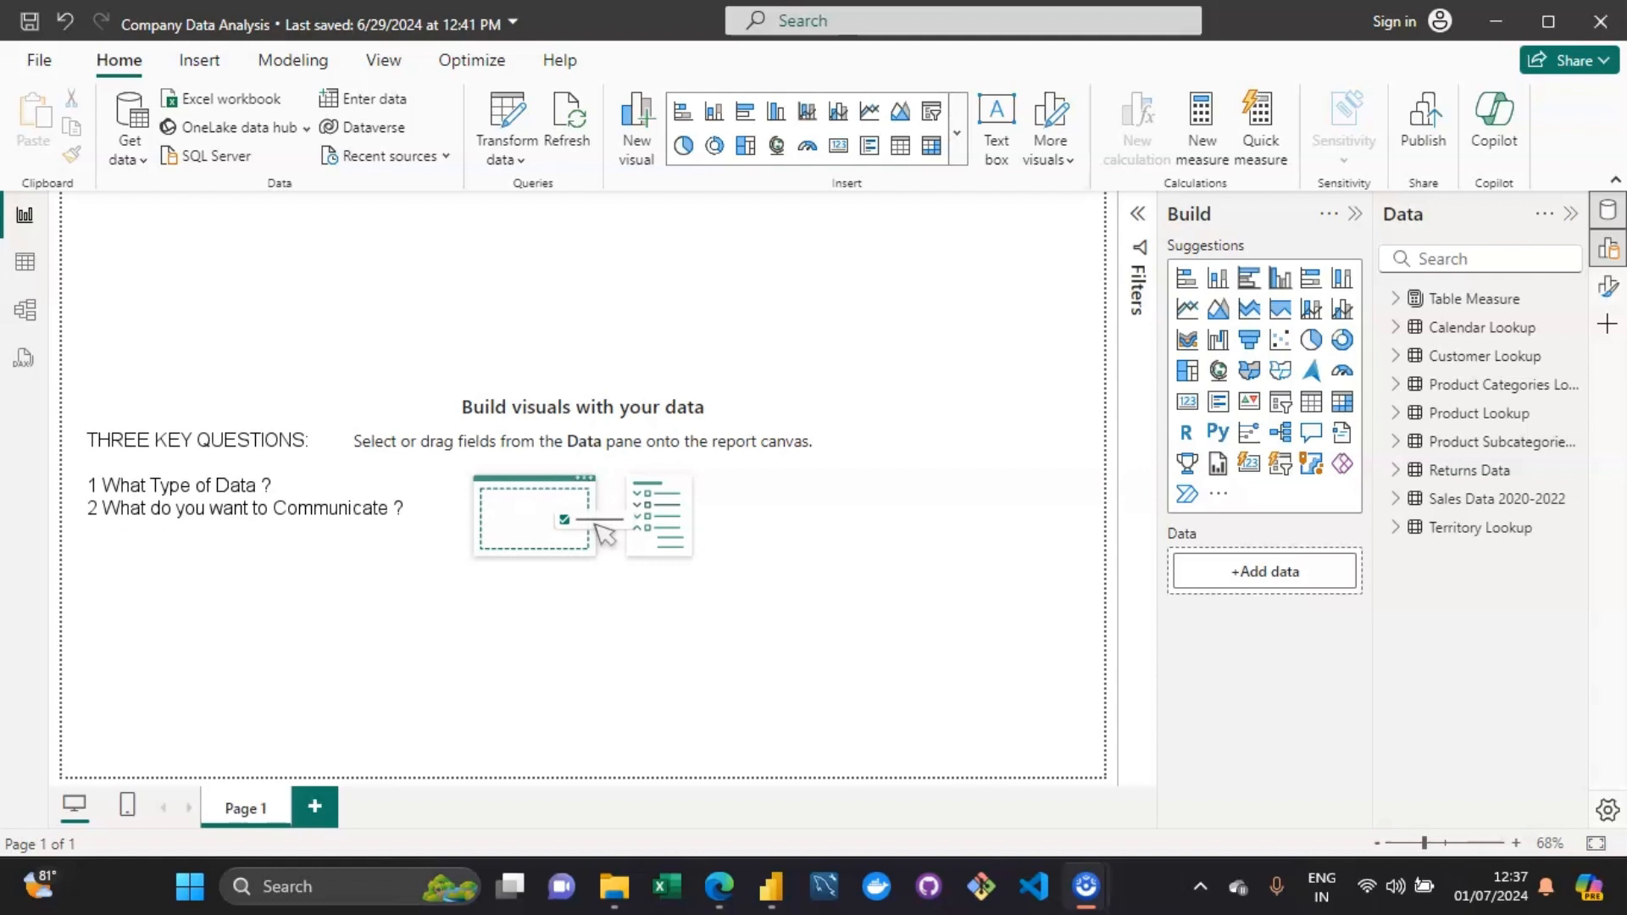
key("Return")
key("Return")
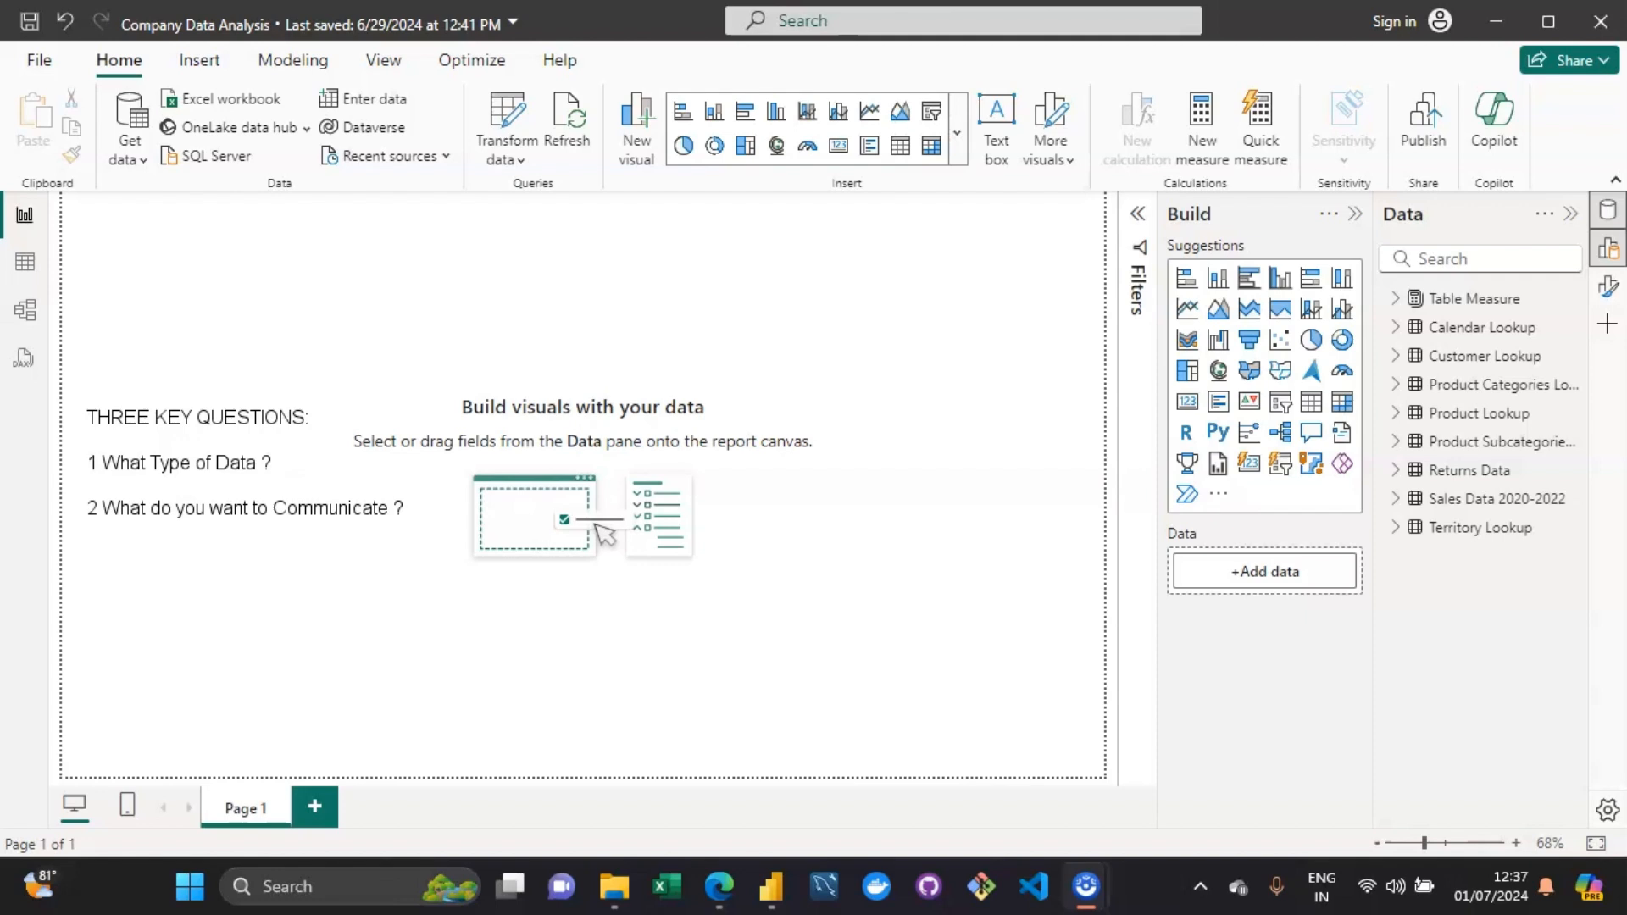
Add the third question, "3 Who is your End User ?", below the second one.
type("3")
type("Who is your End")
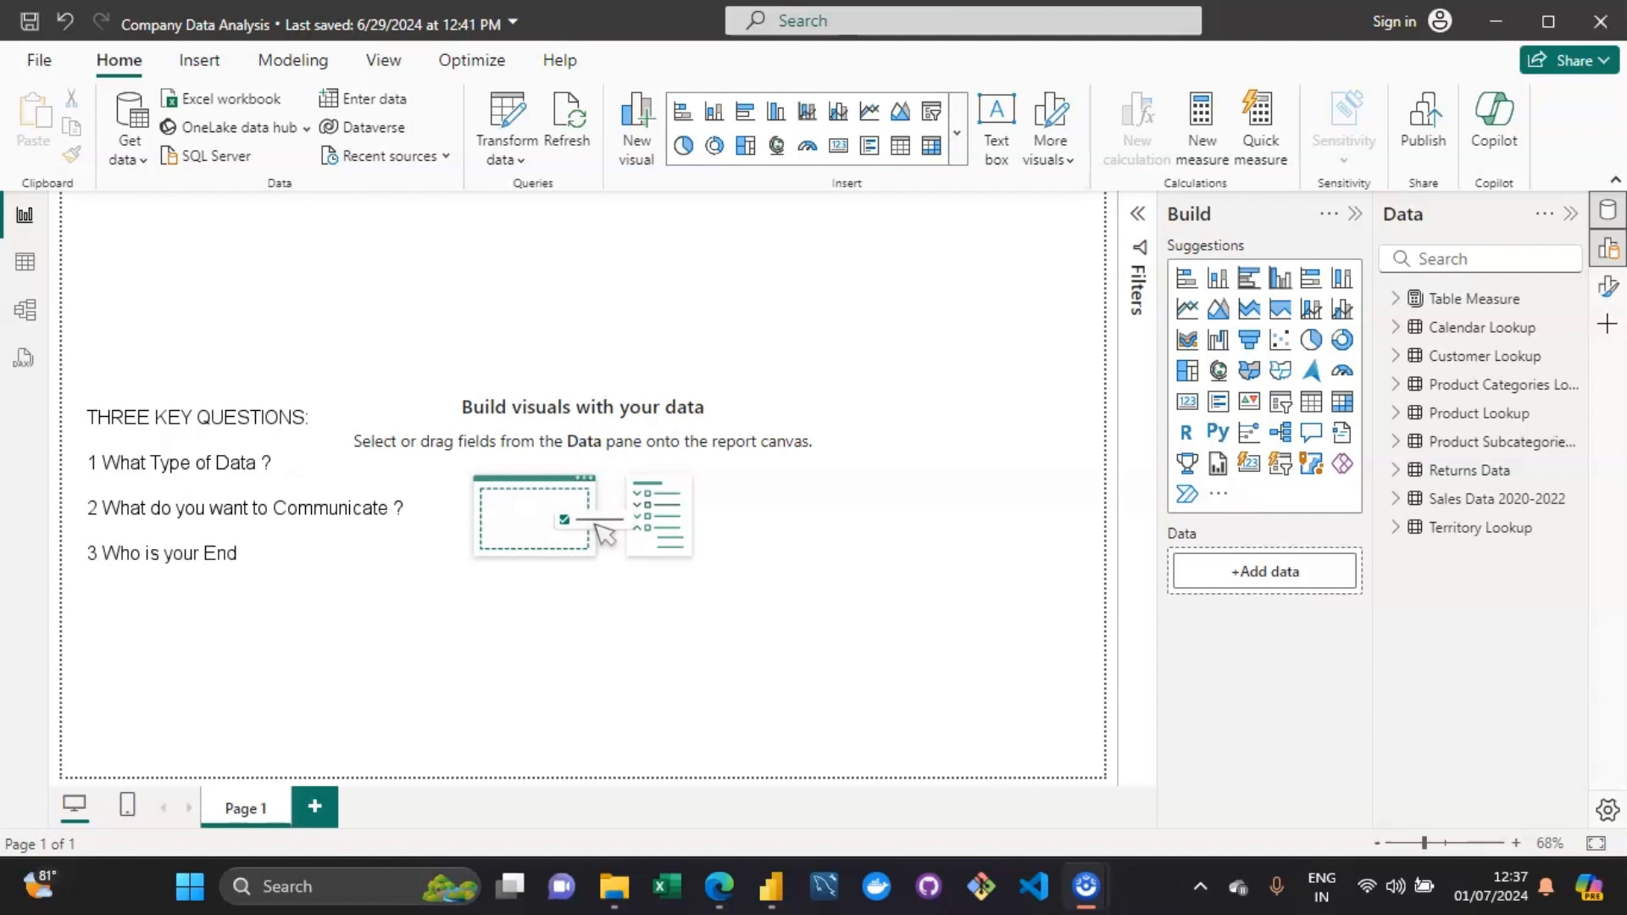
type(" User ?")
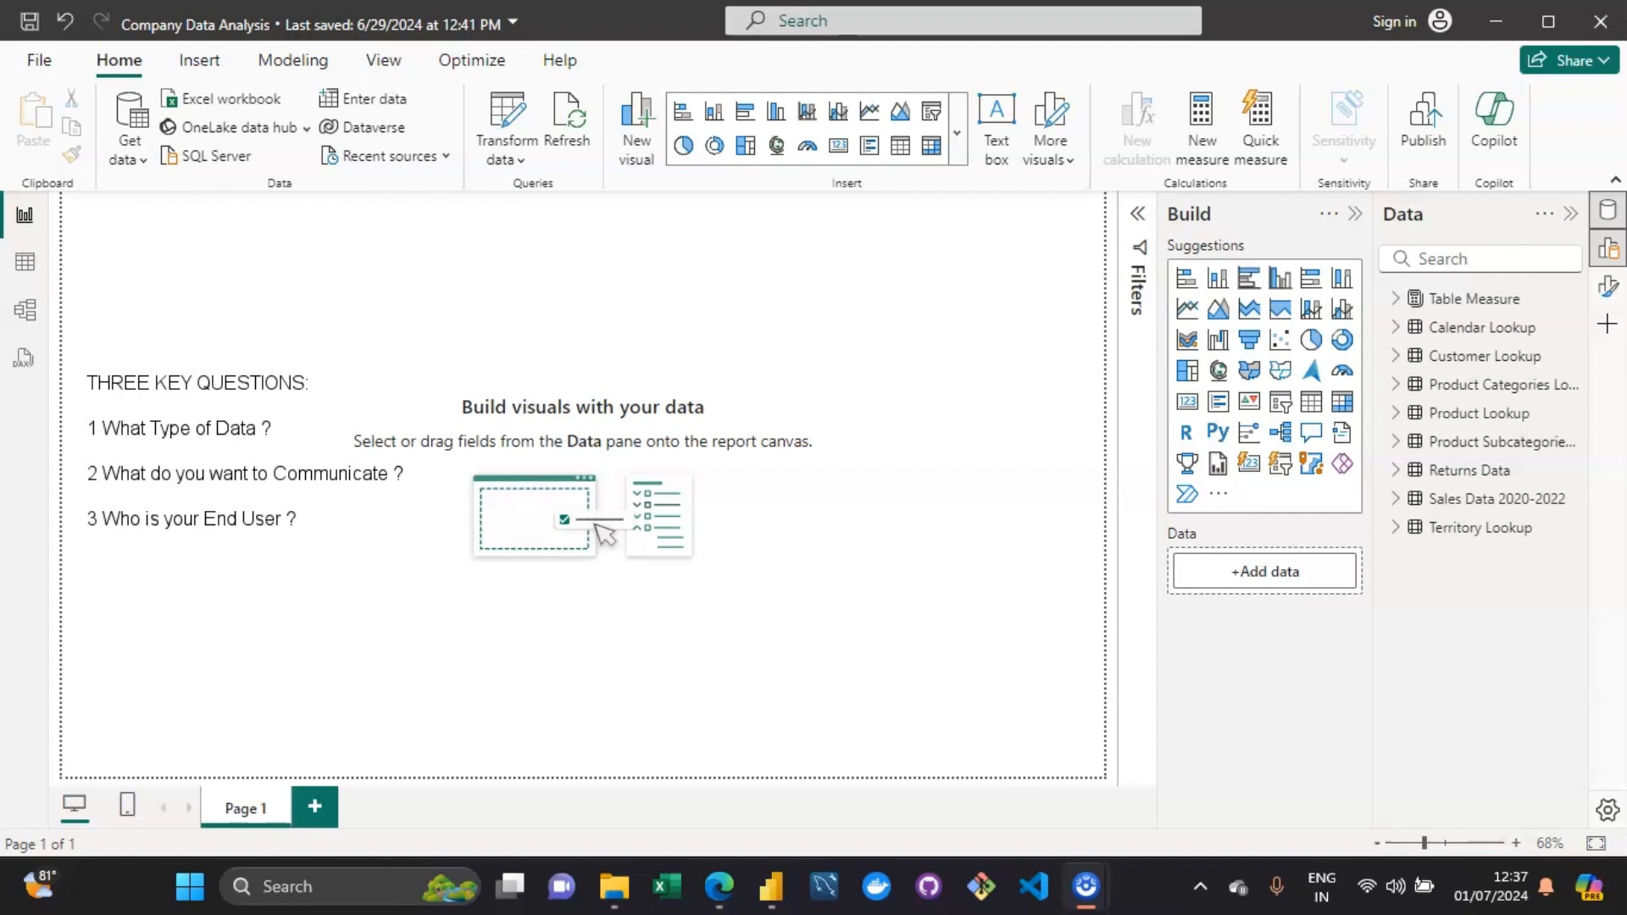
Below the questions, list the data types "1. Time Series", "2. Financial" and "3. Categorical".
type("1. Time Series")
key("Return")
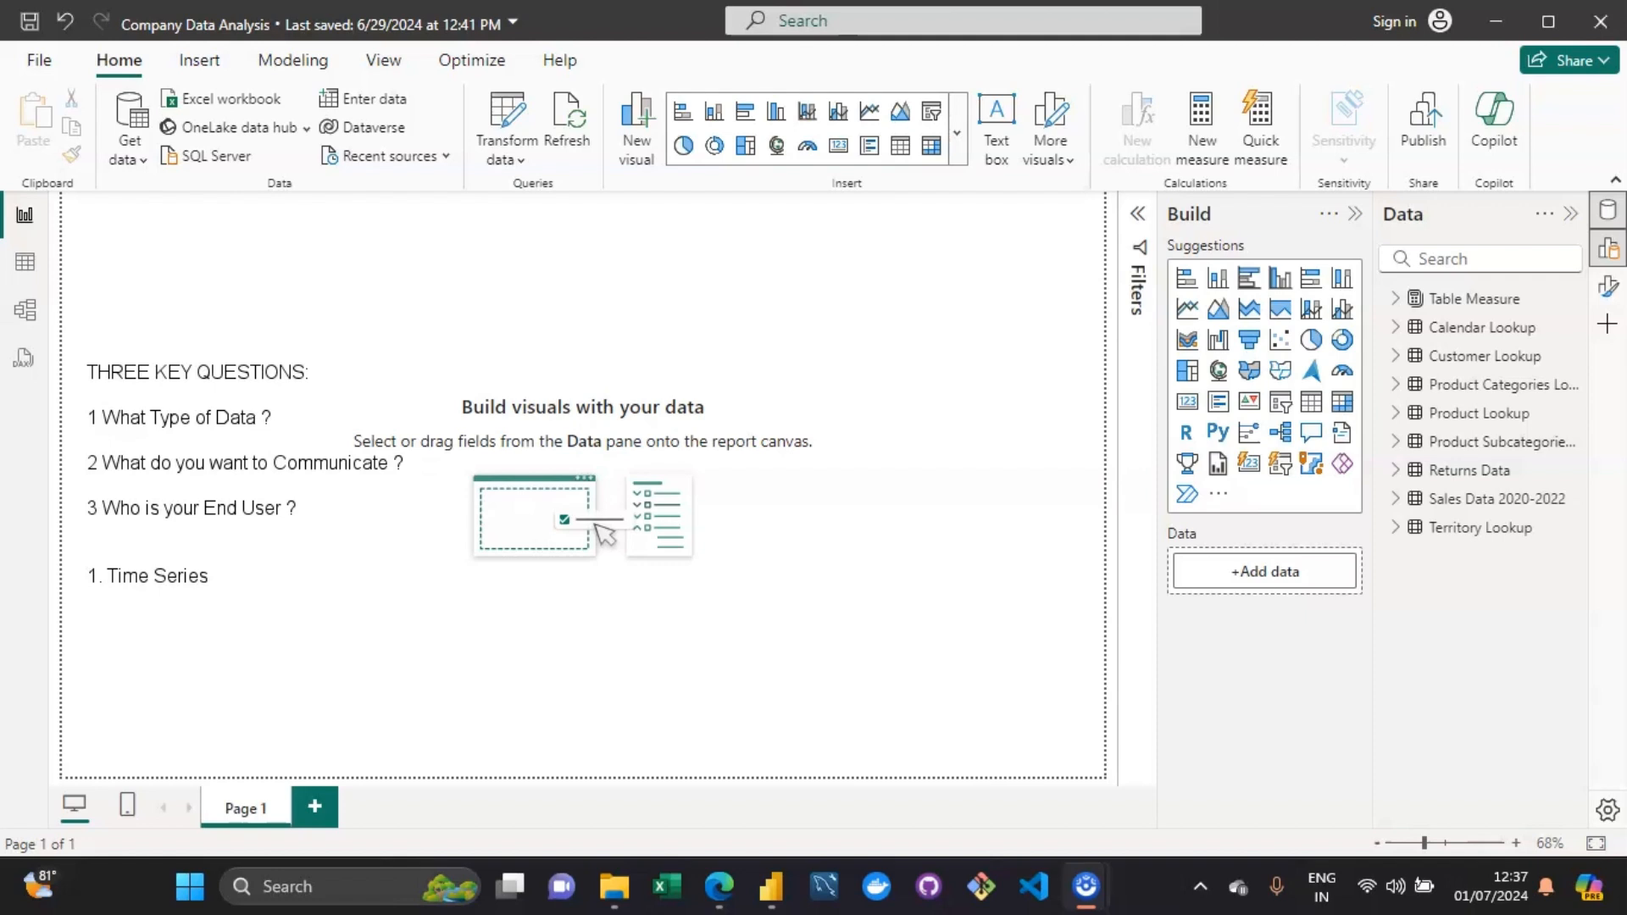
type("2.")
type("Finam")
key("BackSpace")
type("ncial")
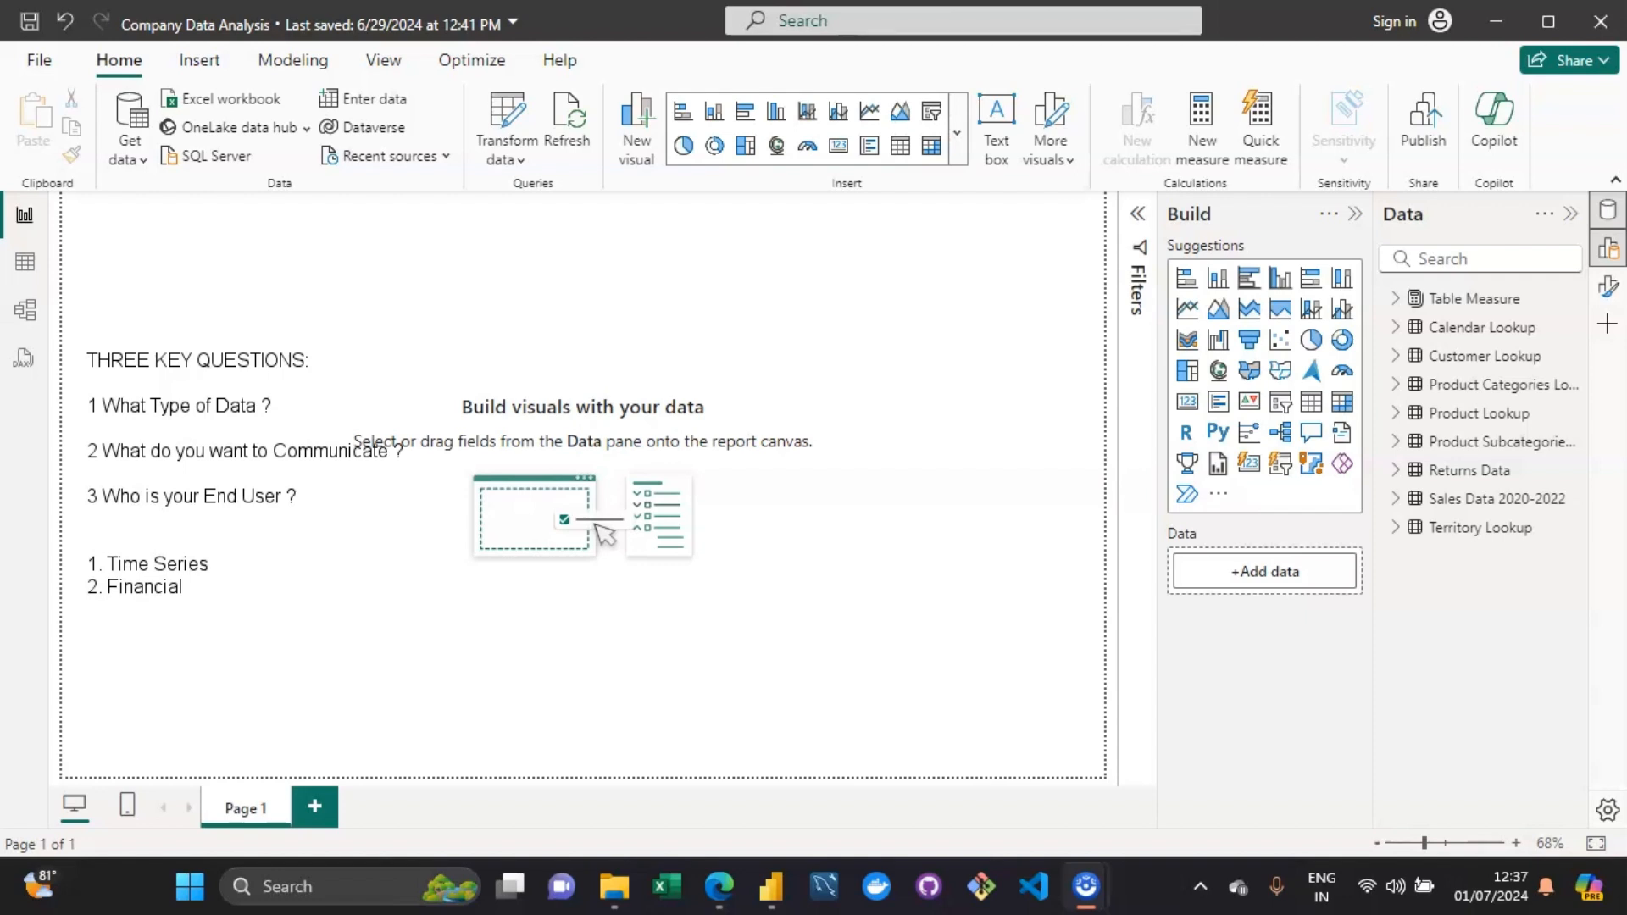
type("3")
type("3")
key("BackSpace")
type("Categorical")
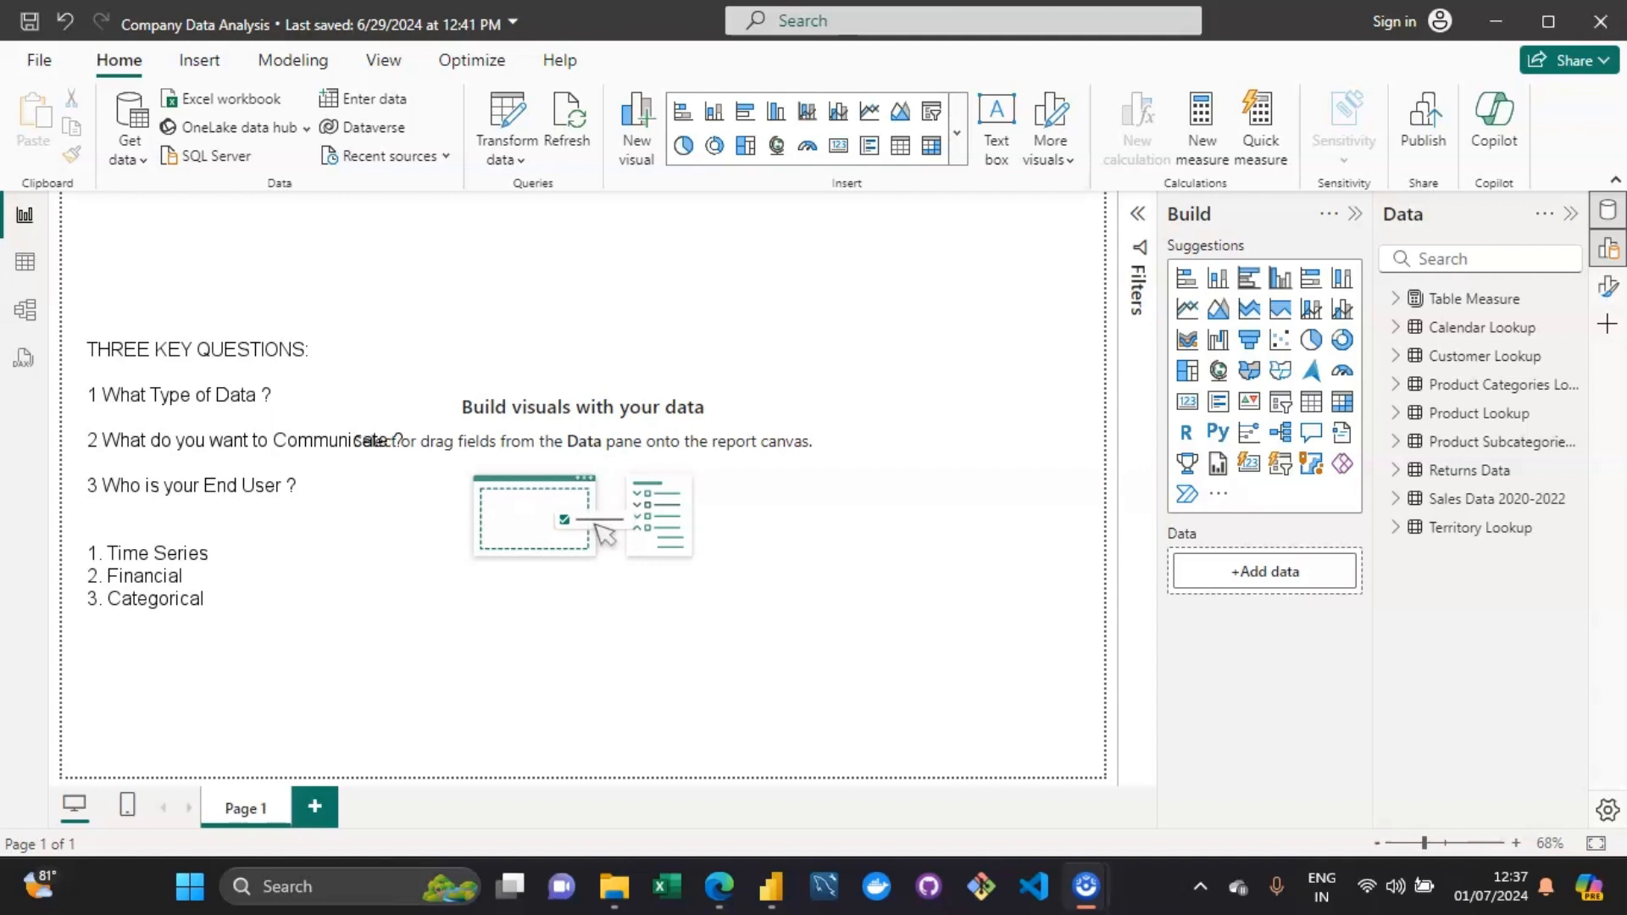
Extend the list of data types with "4. Geospatial" and "5. Textual".
type("4.")
type("Ge")
type("os")
type("patial ")
type("5.")
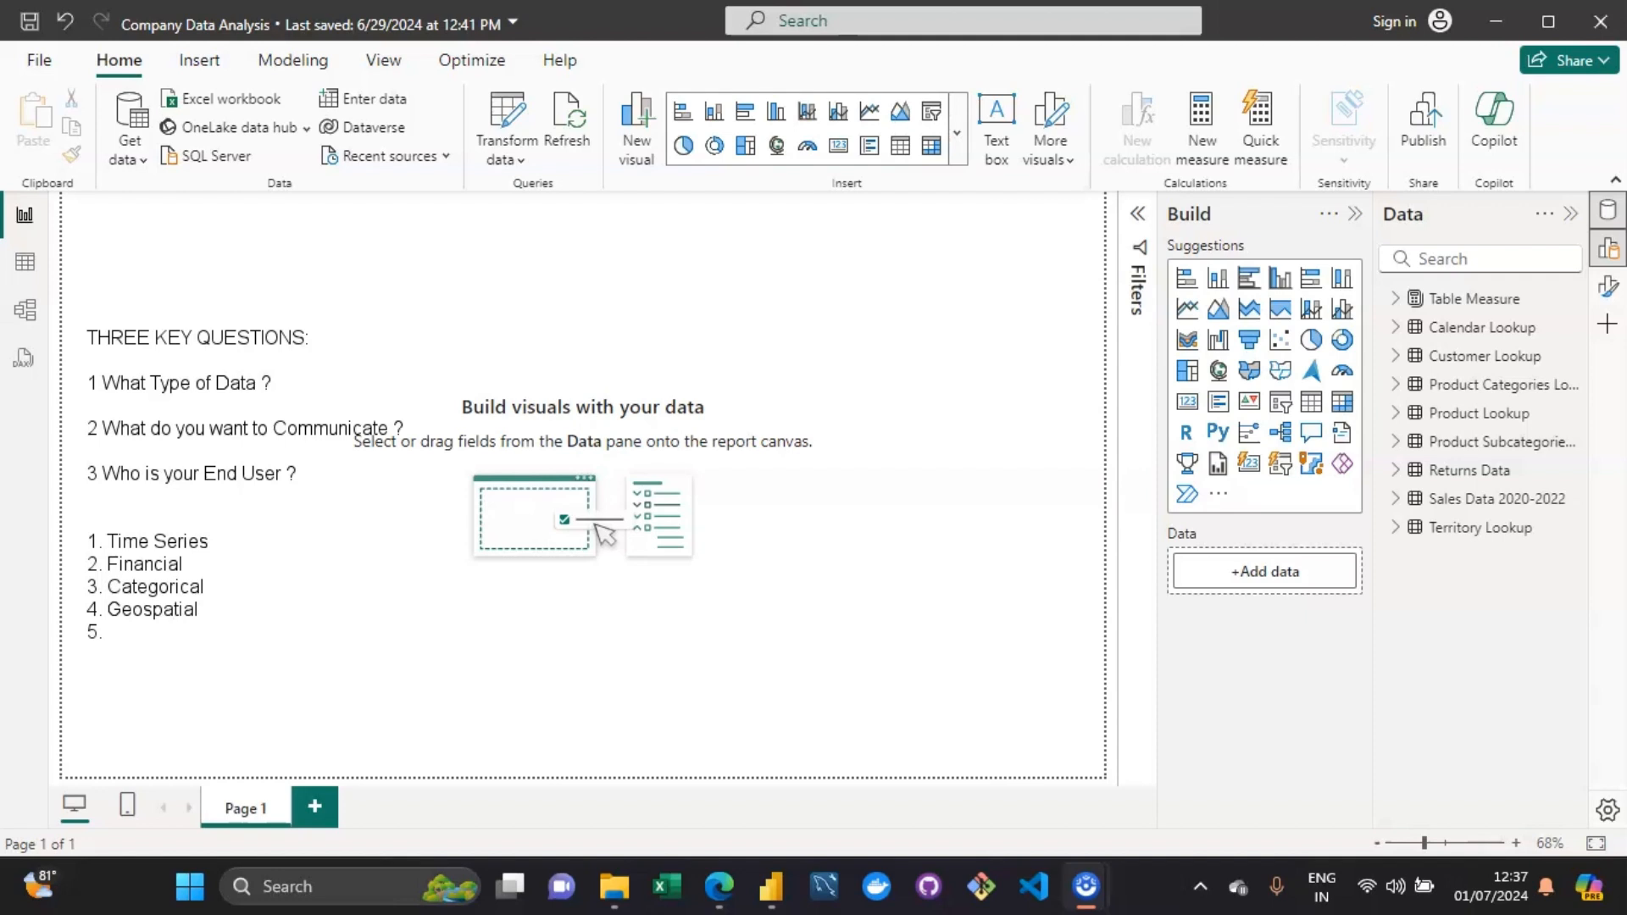
type("Textual")
key("Return")
Complete the list of data types with "6. Heirarchical", "7. Funnel" and "8. Survey".
type("6.")
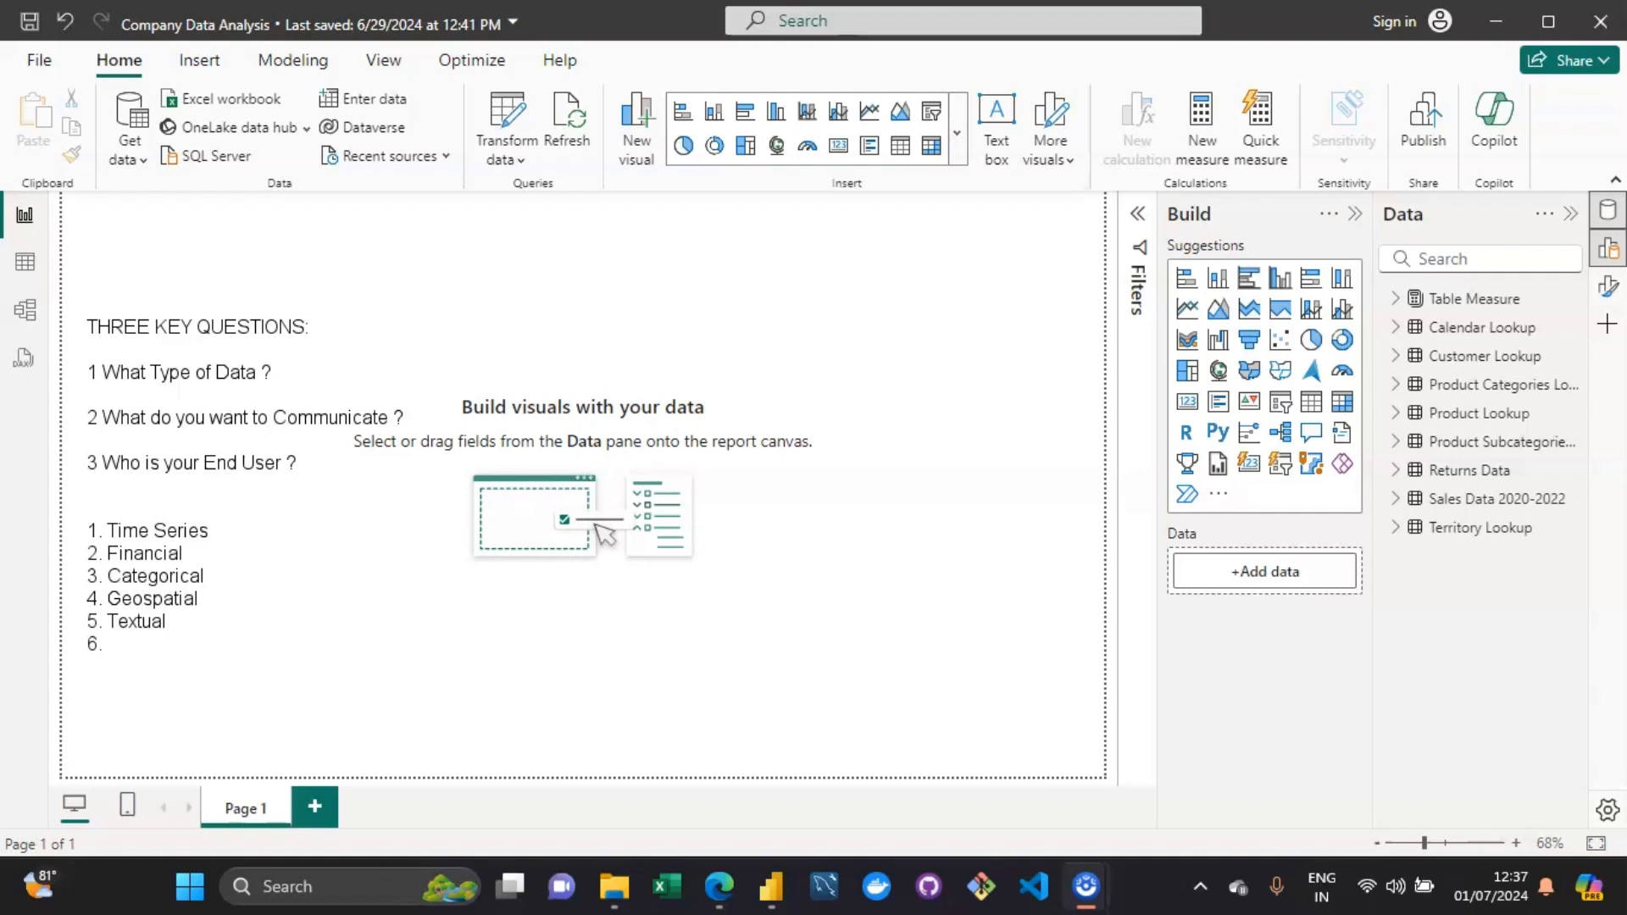
type("Heirarchical")
key("Return")
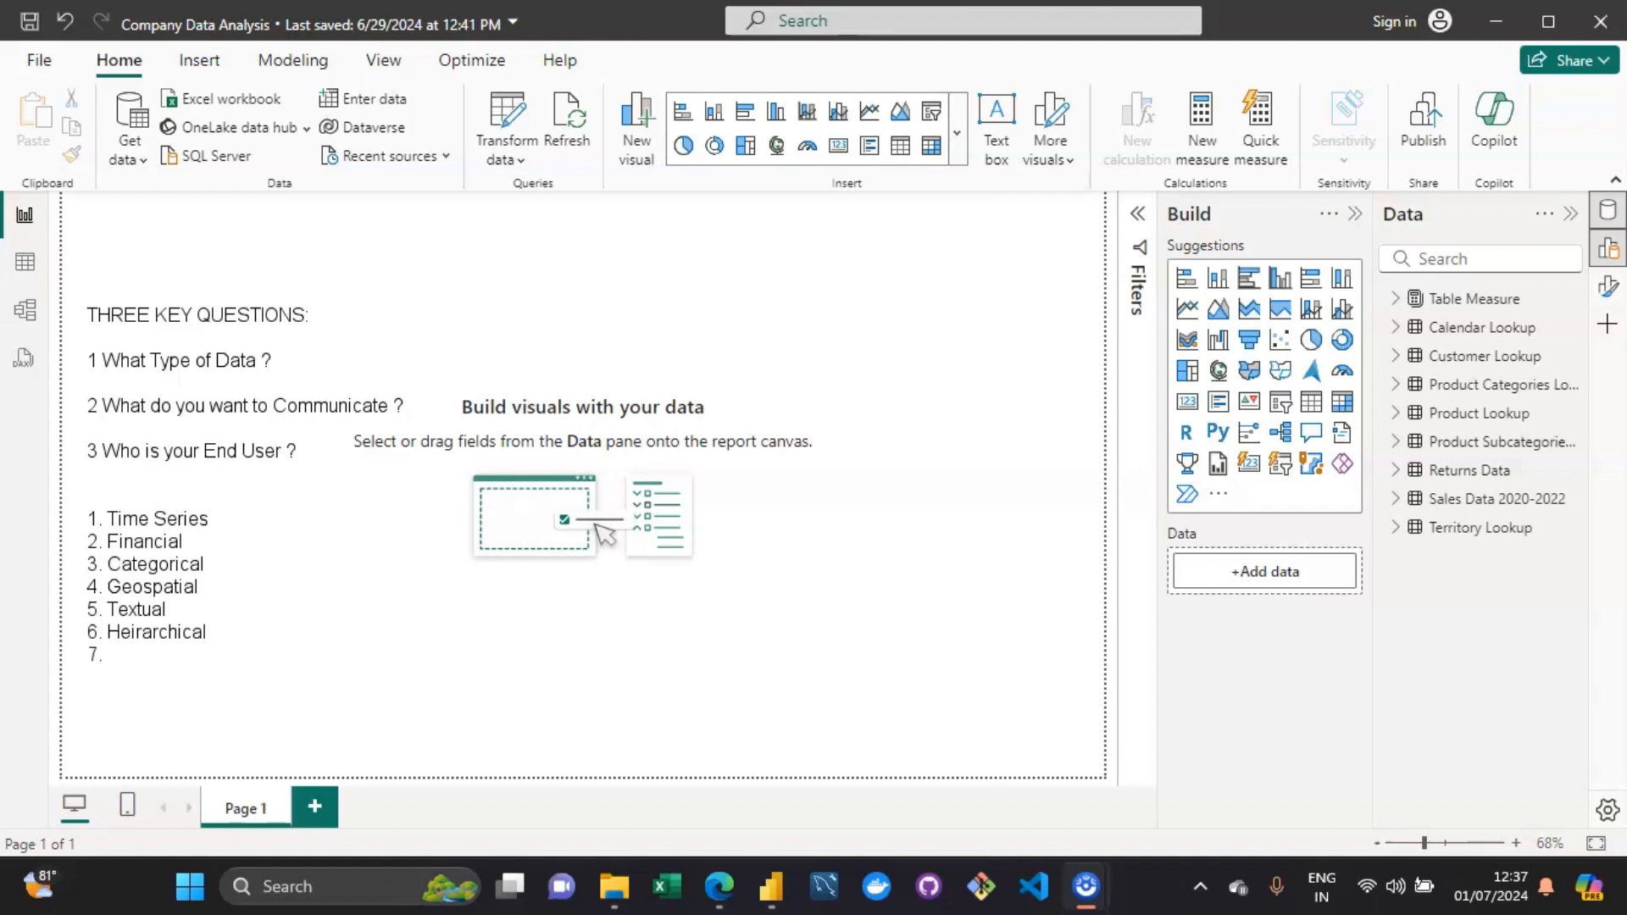
type("Funnel")
key("Return")
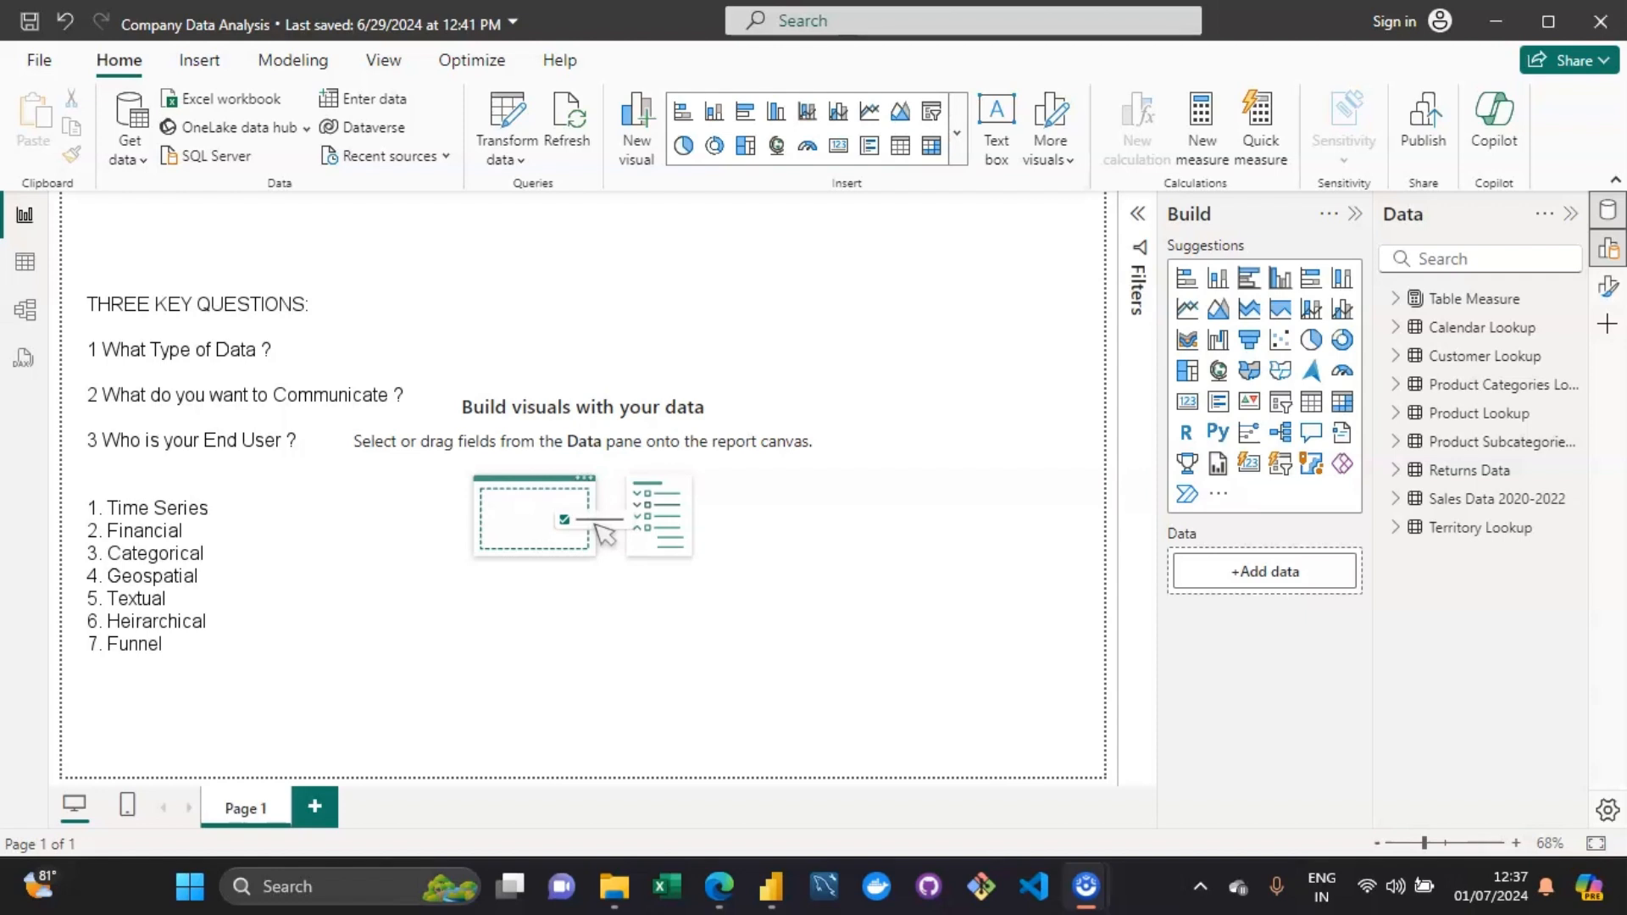
type("8. Survey")
Delete the whole numbered list of data types below the three key questions.
key("ctrl+a")
key("Escape")
key("ctrl+a")
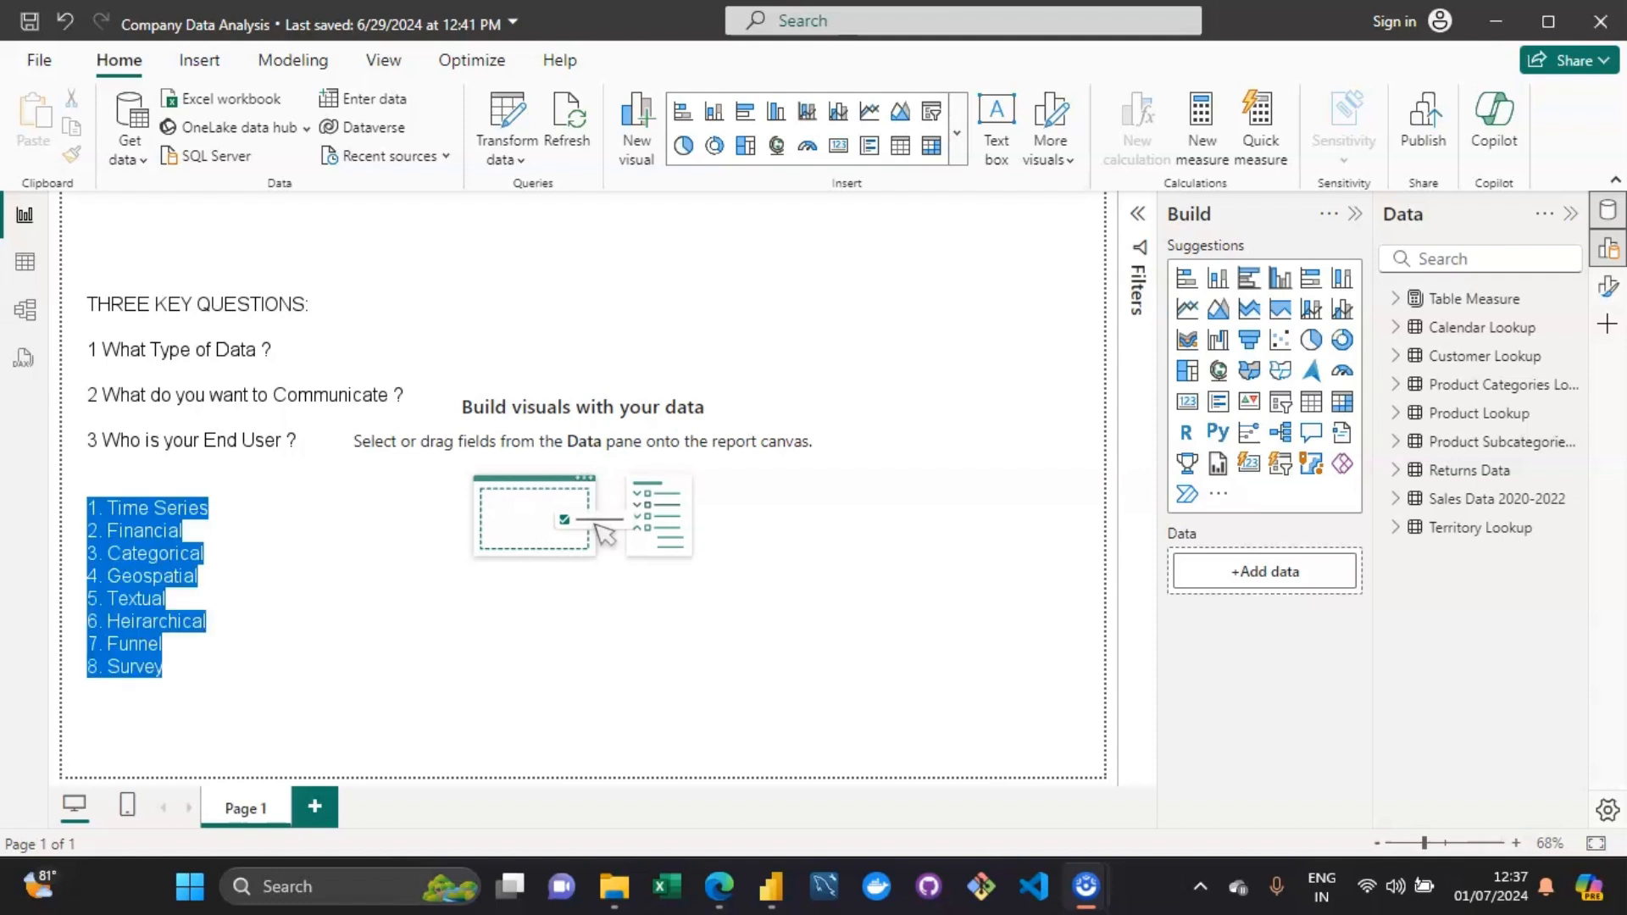
key("Delete")
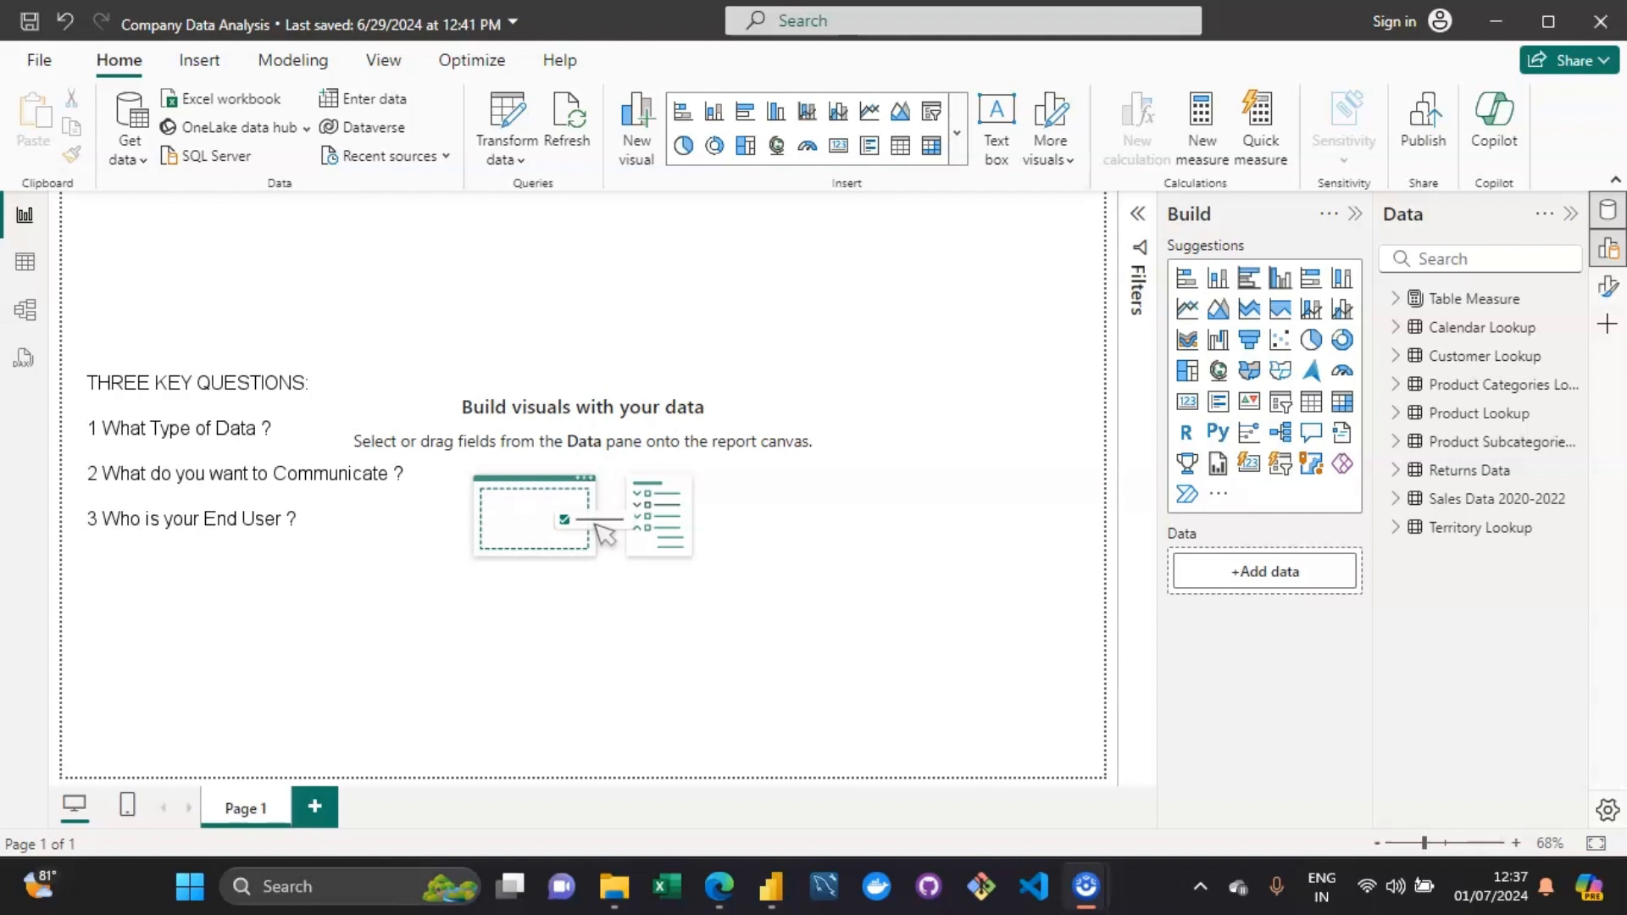
Below the three questions, write the heading "1. Comparison:" with the chart entry "Column/ Bar Chart" under it.
type("1. Comparison:")
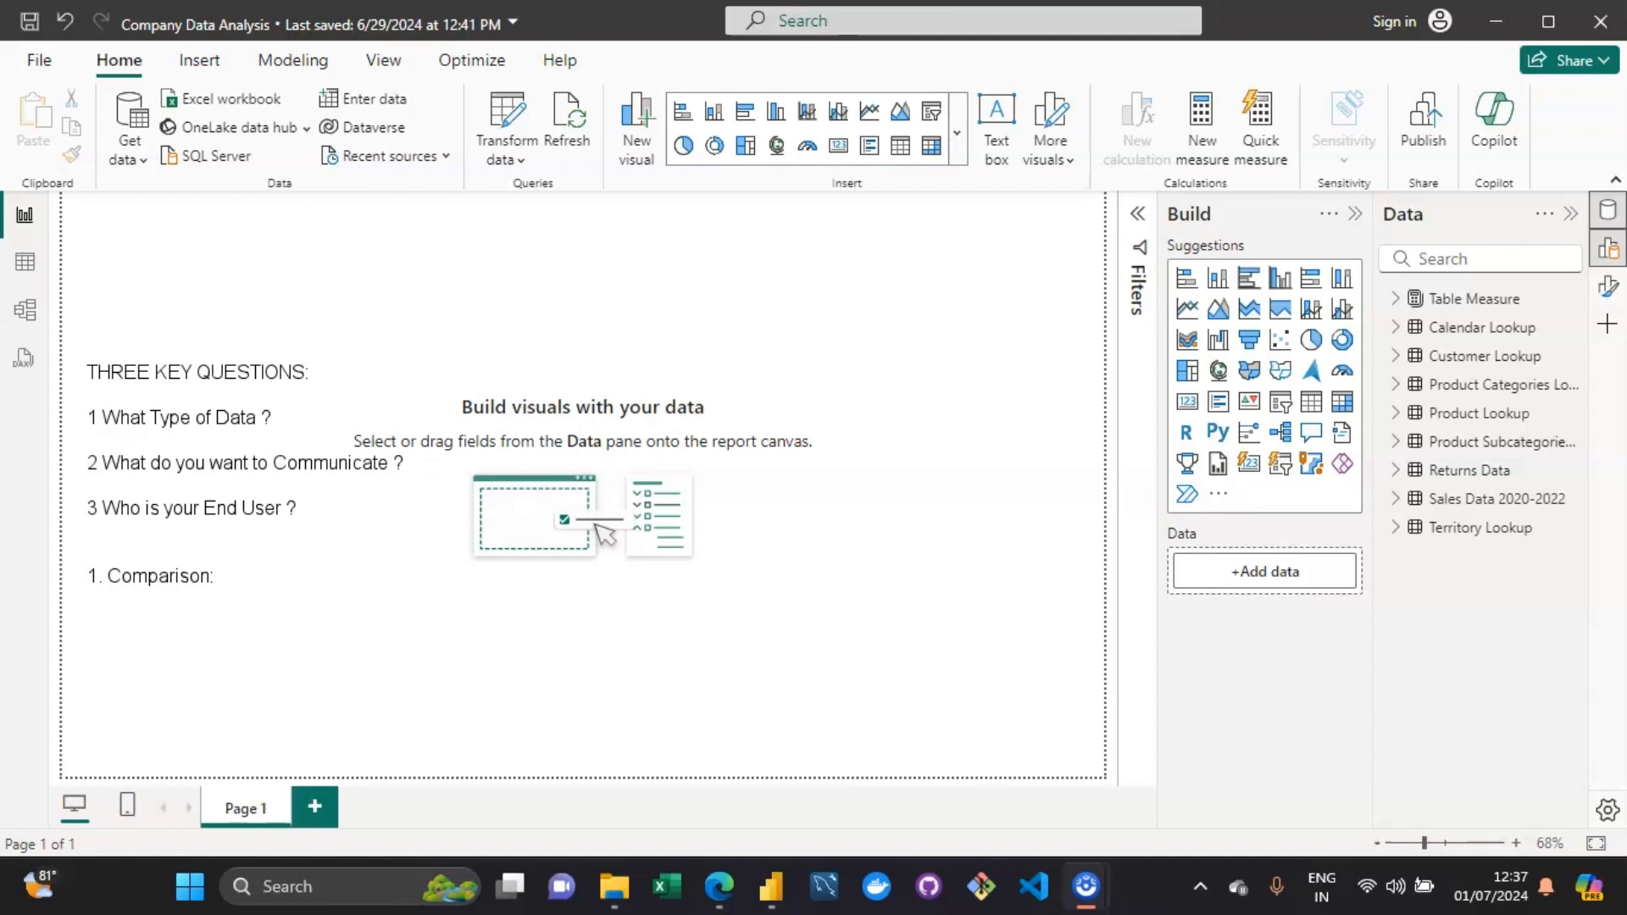
key("Return")
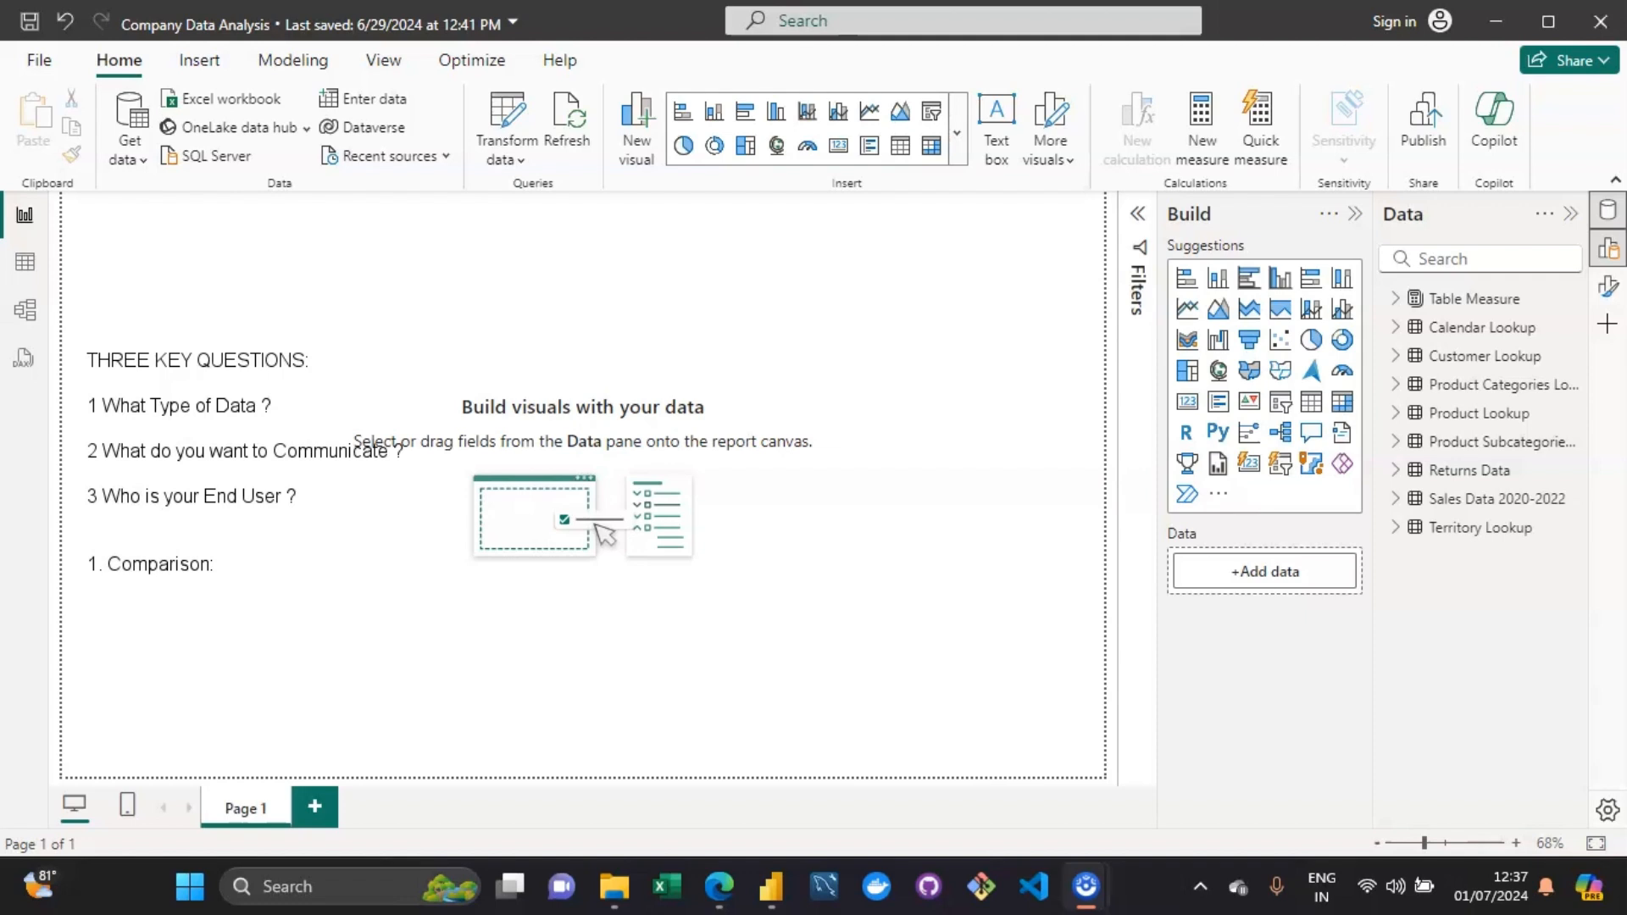
type("Column/Bar Chart")
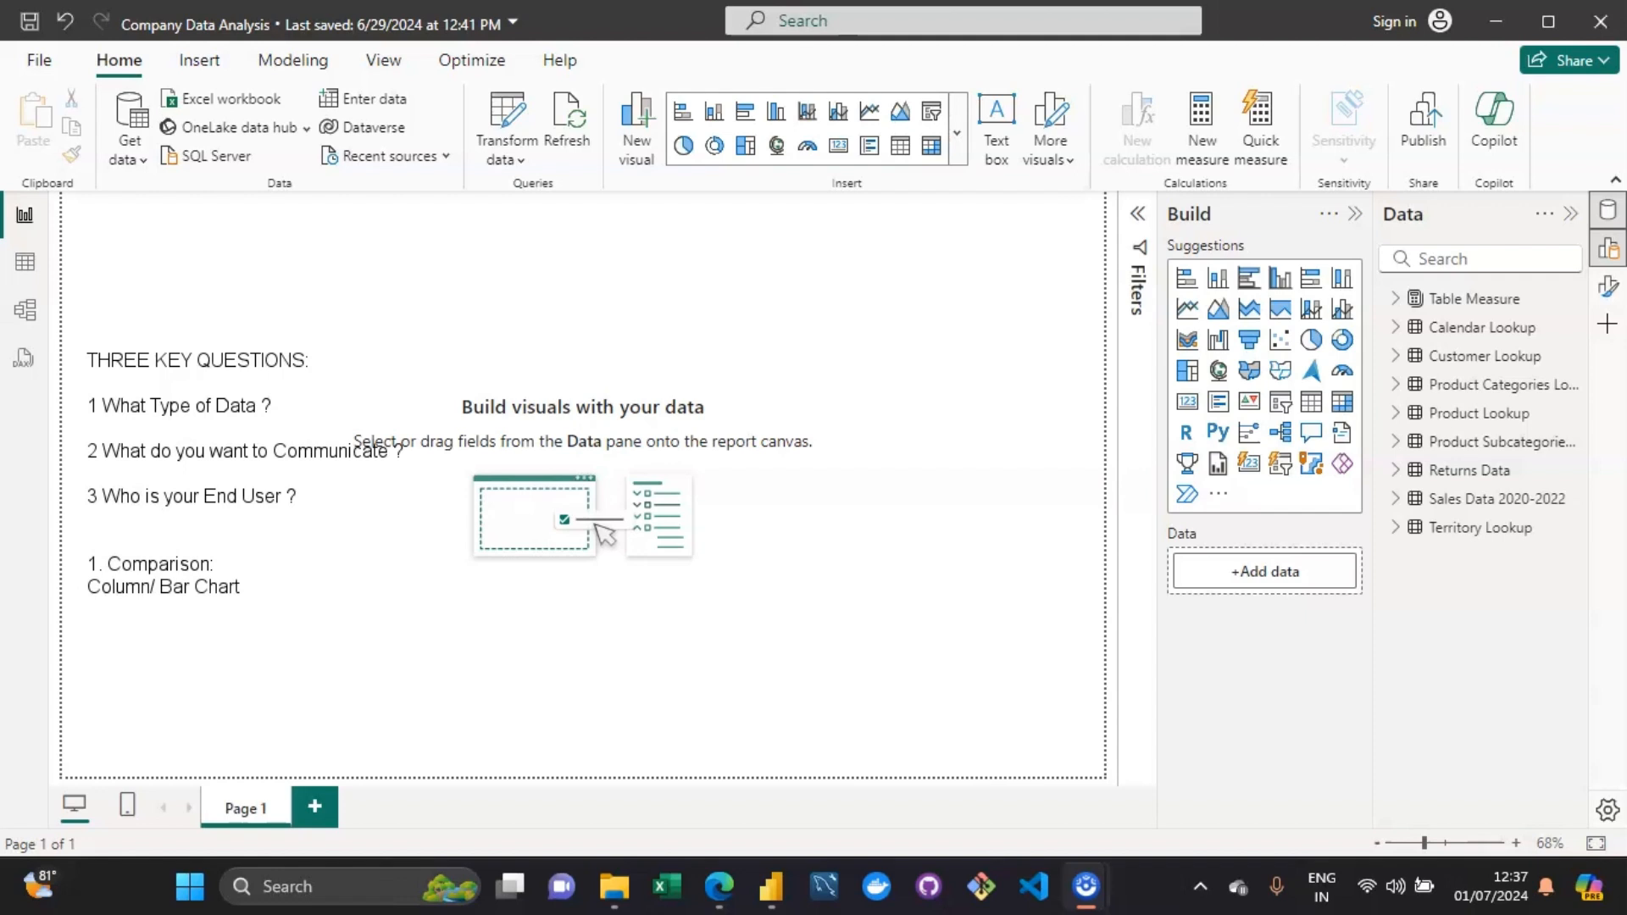
key("Return")
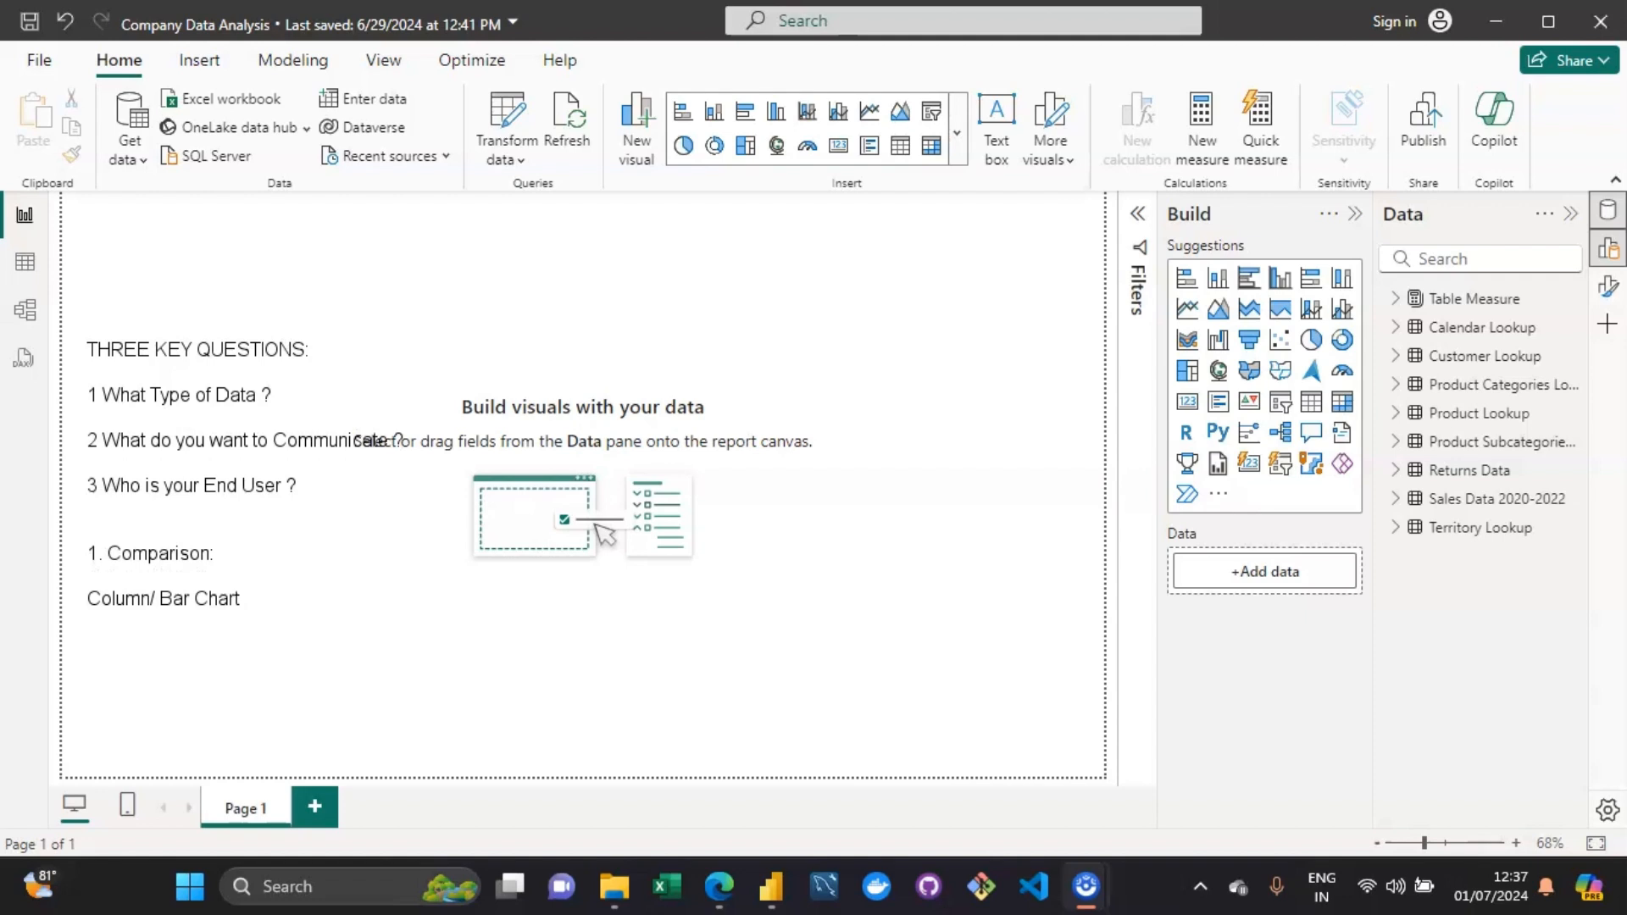
key("Return")
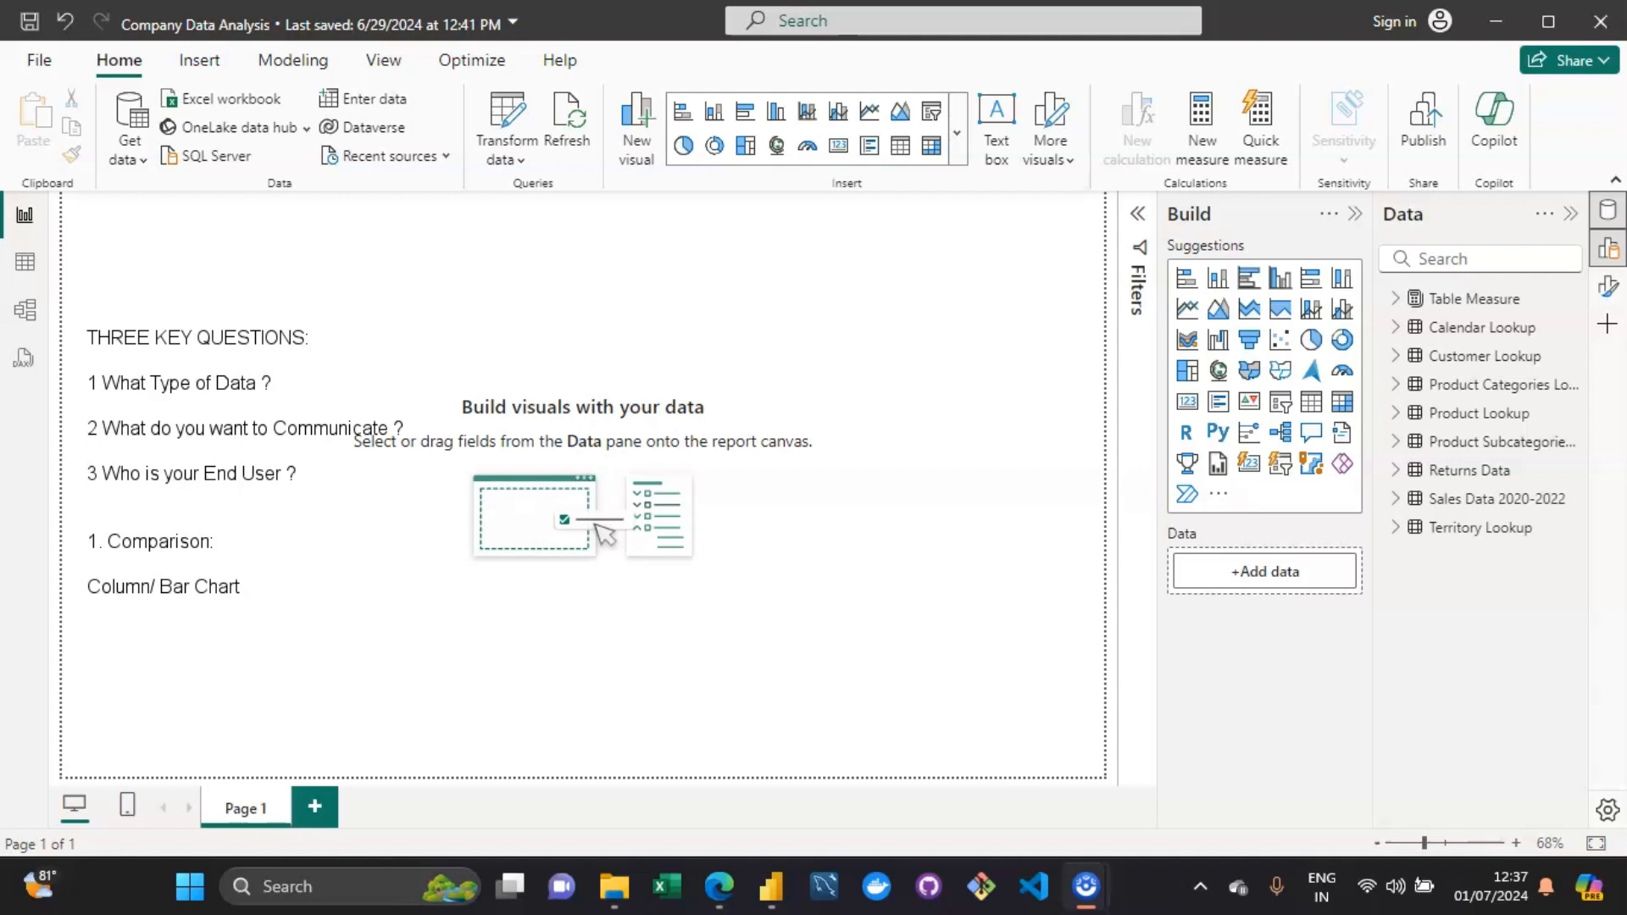
Add "Clustered Column" and "Data Table/Heat Map" as separate lines to the comparison chart list.
type("Clustered Column")
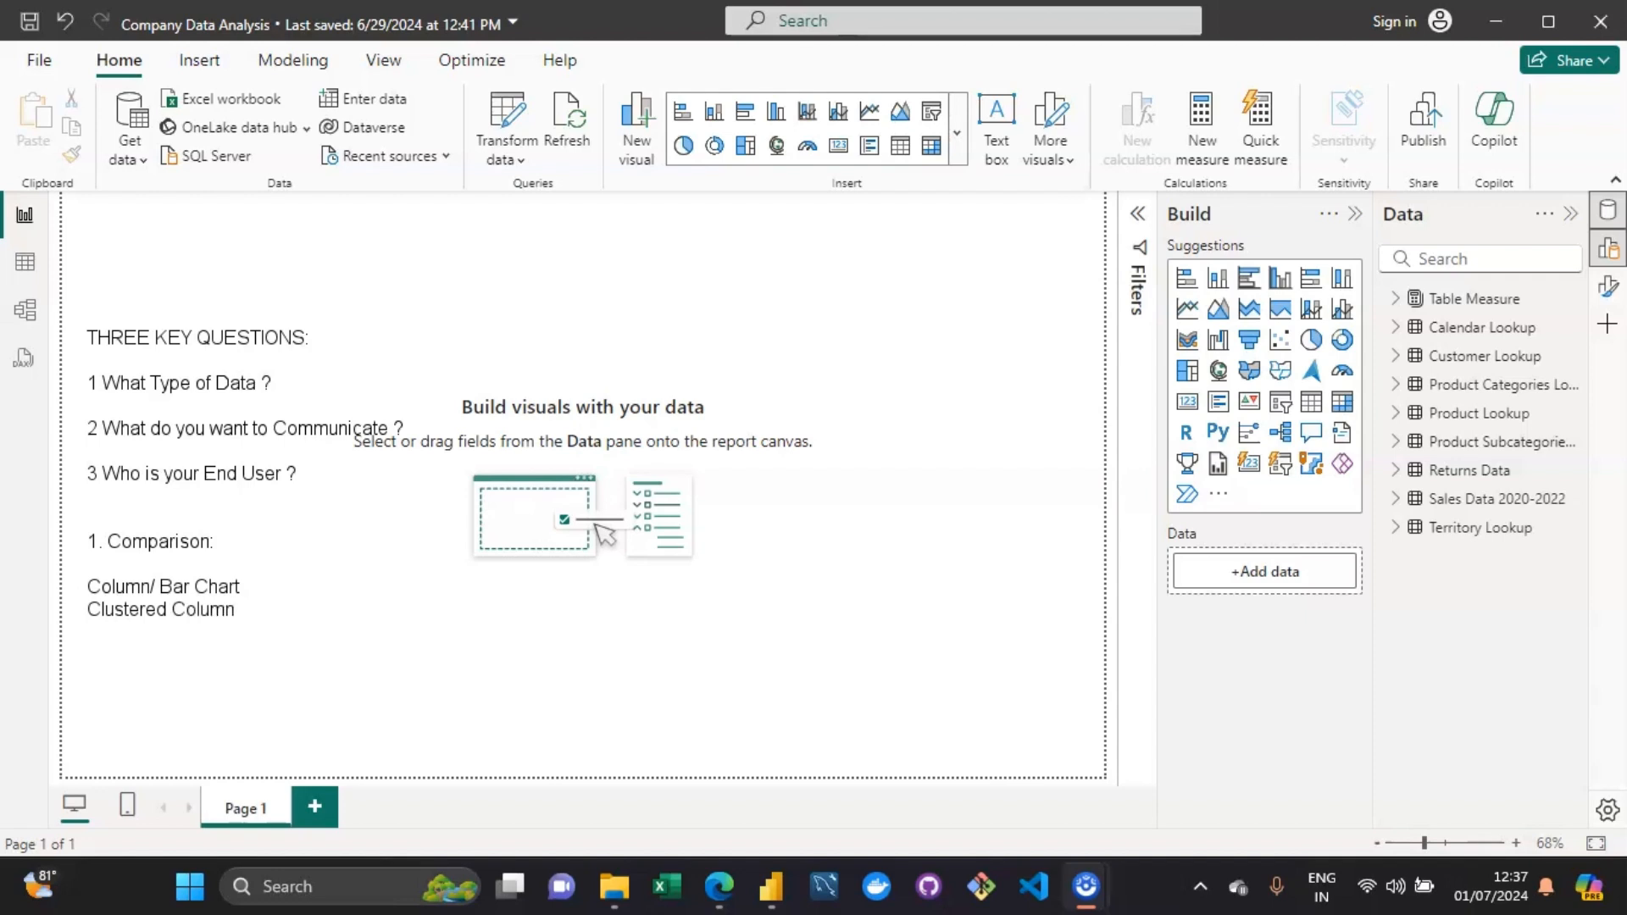
key("Return")
type("dat")
key("BackSpace")
key("BackSpace")
key("BackSpace")
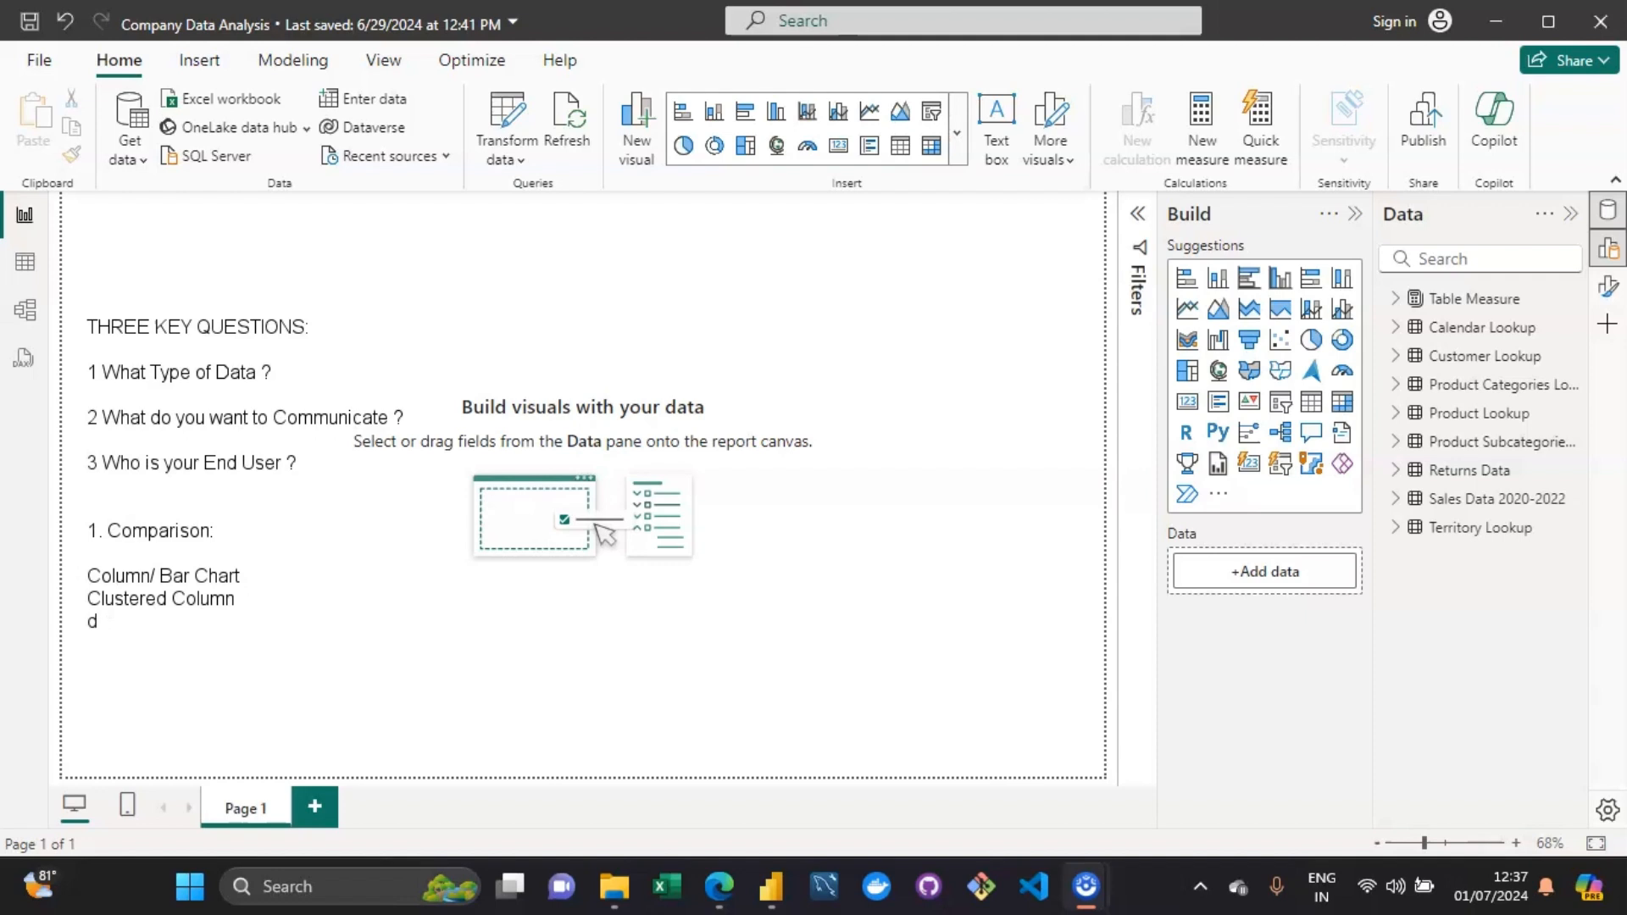
type("Data Table/Heat")
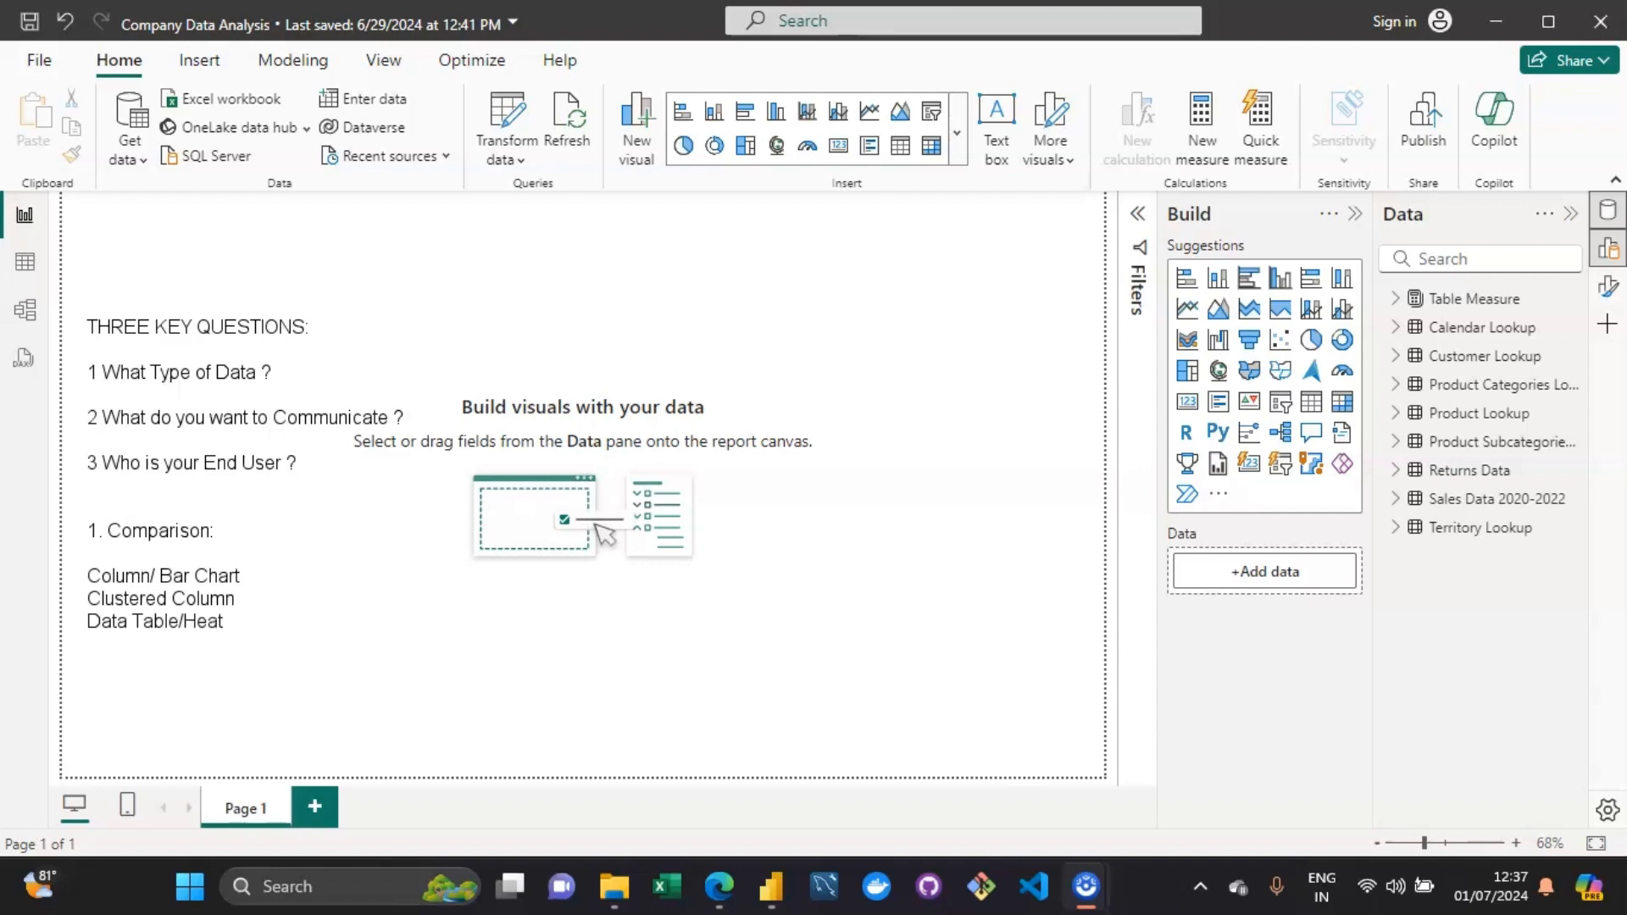
type(" Map")
key("Return")
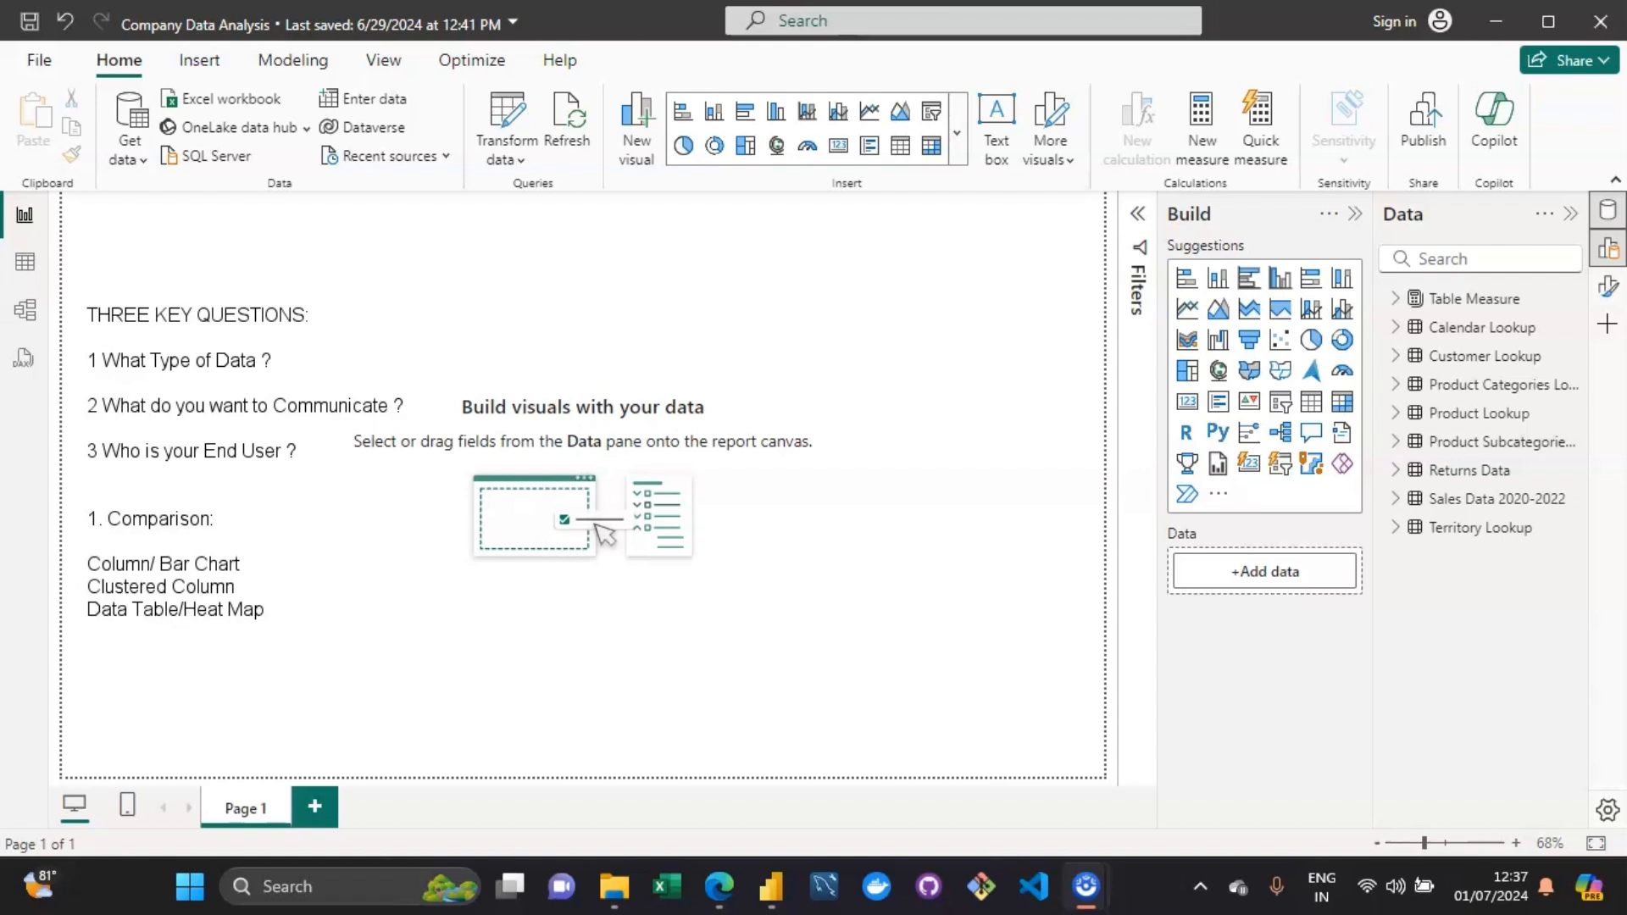
Add "Radar Chart", "Line Chart -->Time Series" and "Area Chart--->Time Series" to the comparison chart list.
type("Radr")
type("adar")
type(" Chart")
key("Return")
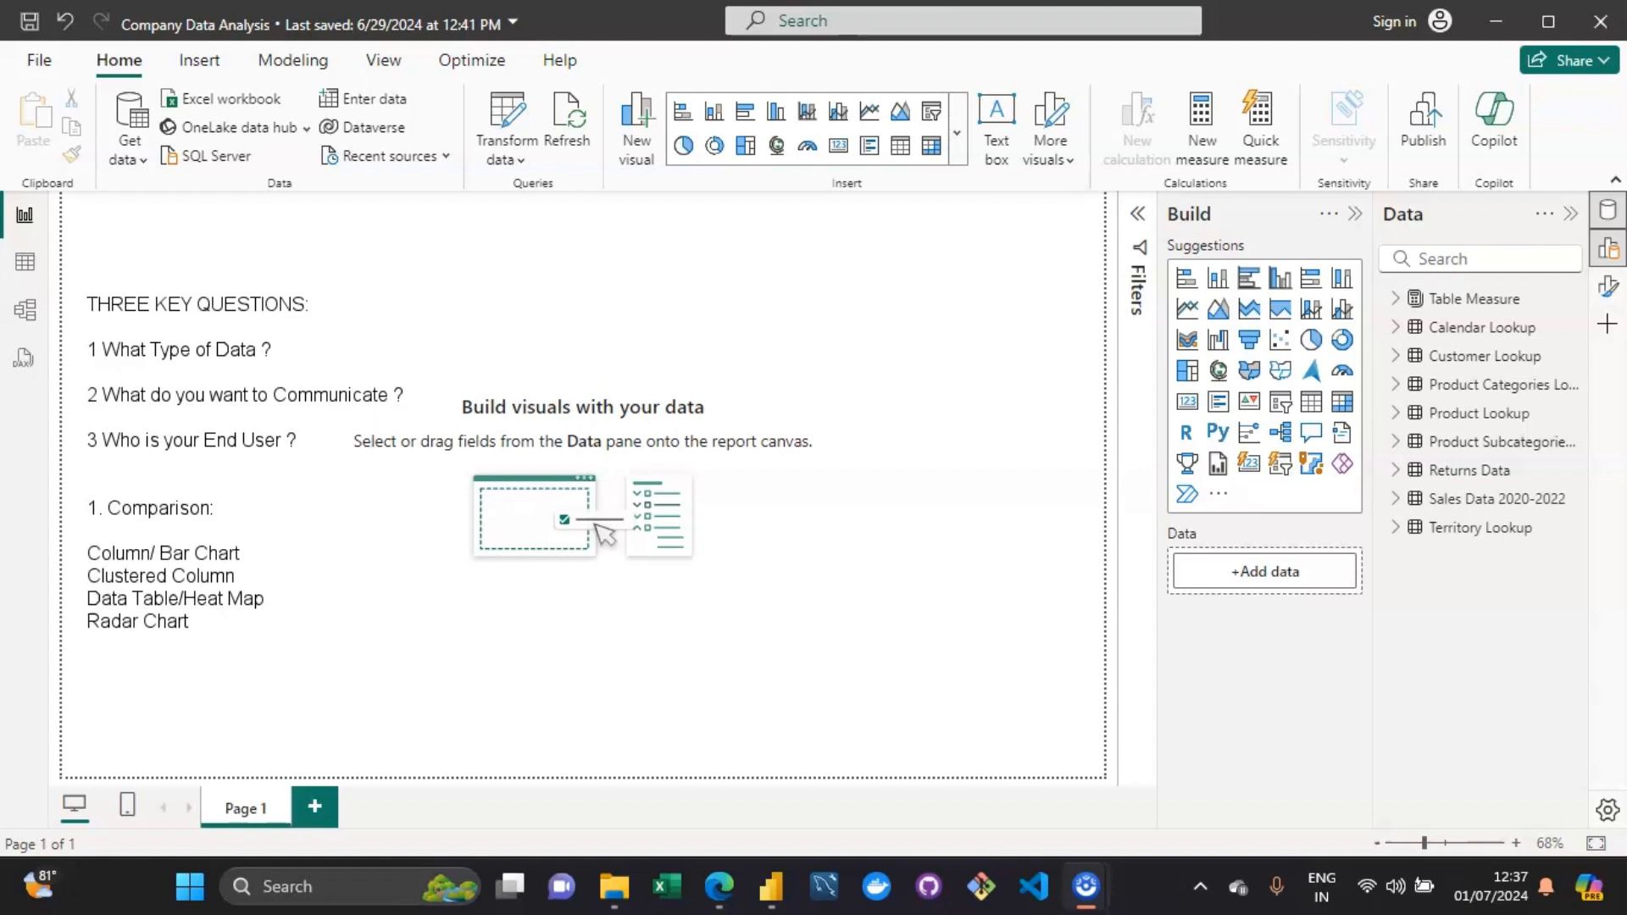
type("Line Chart -->Time Series")
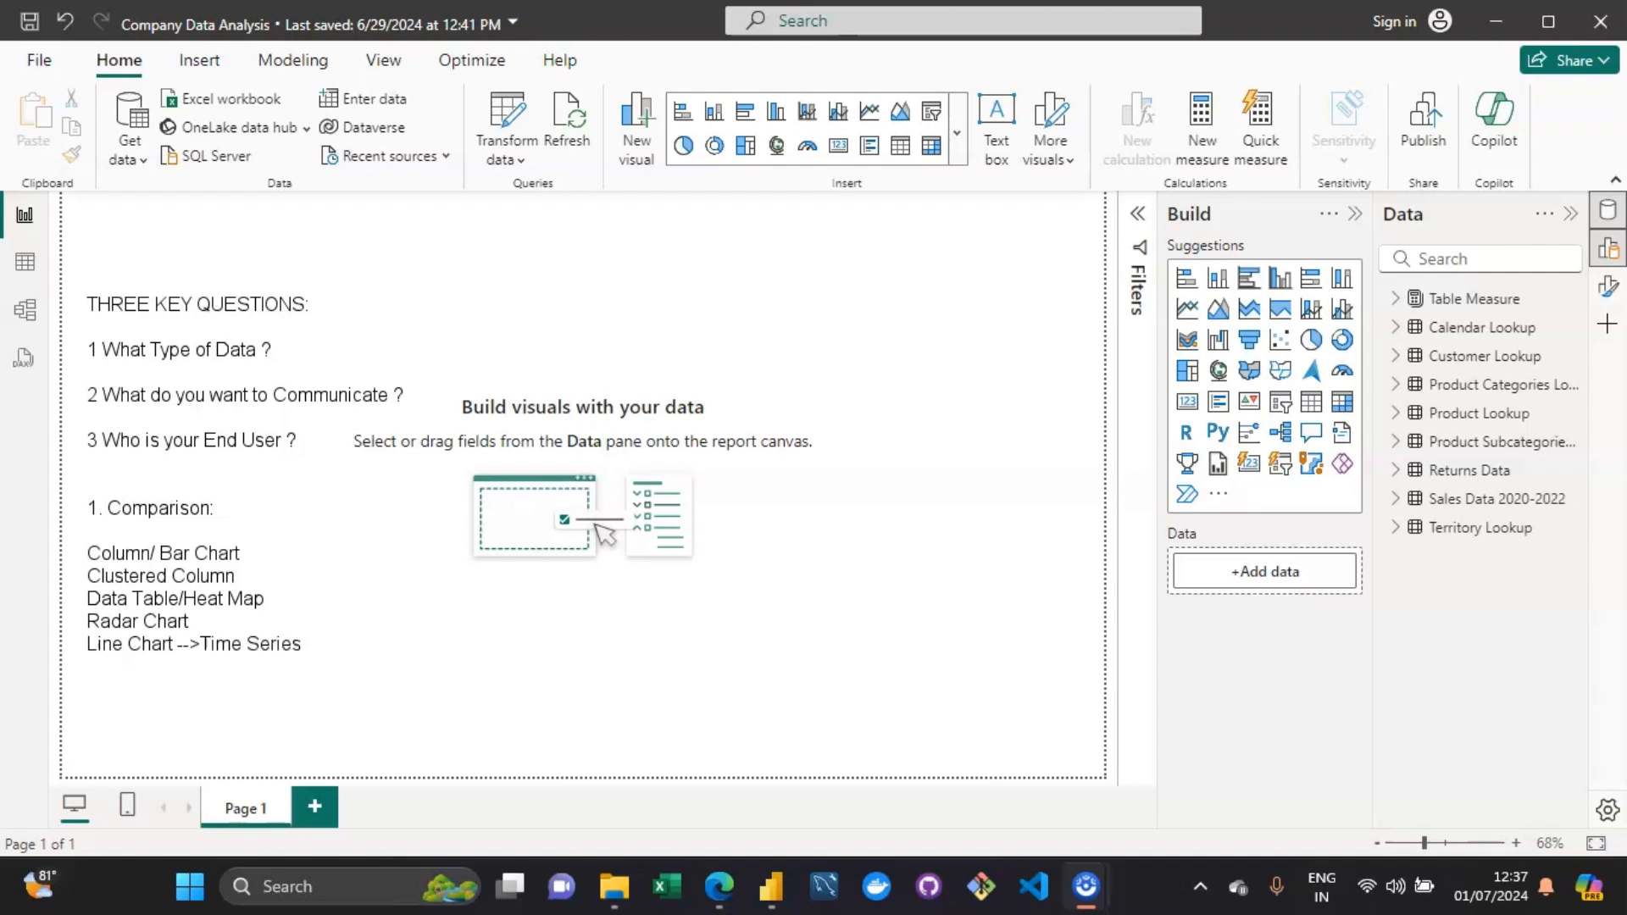
key("Return")
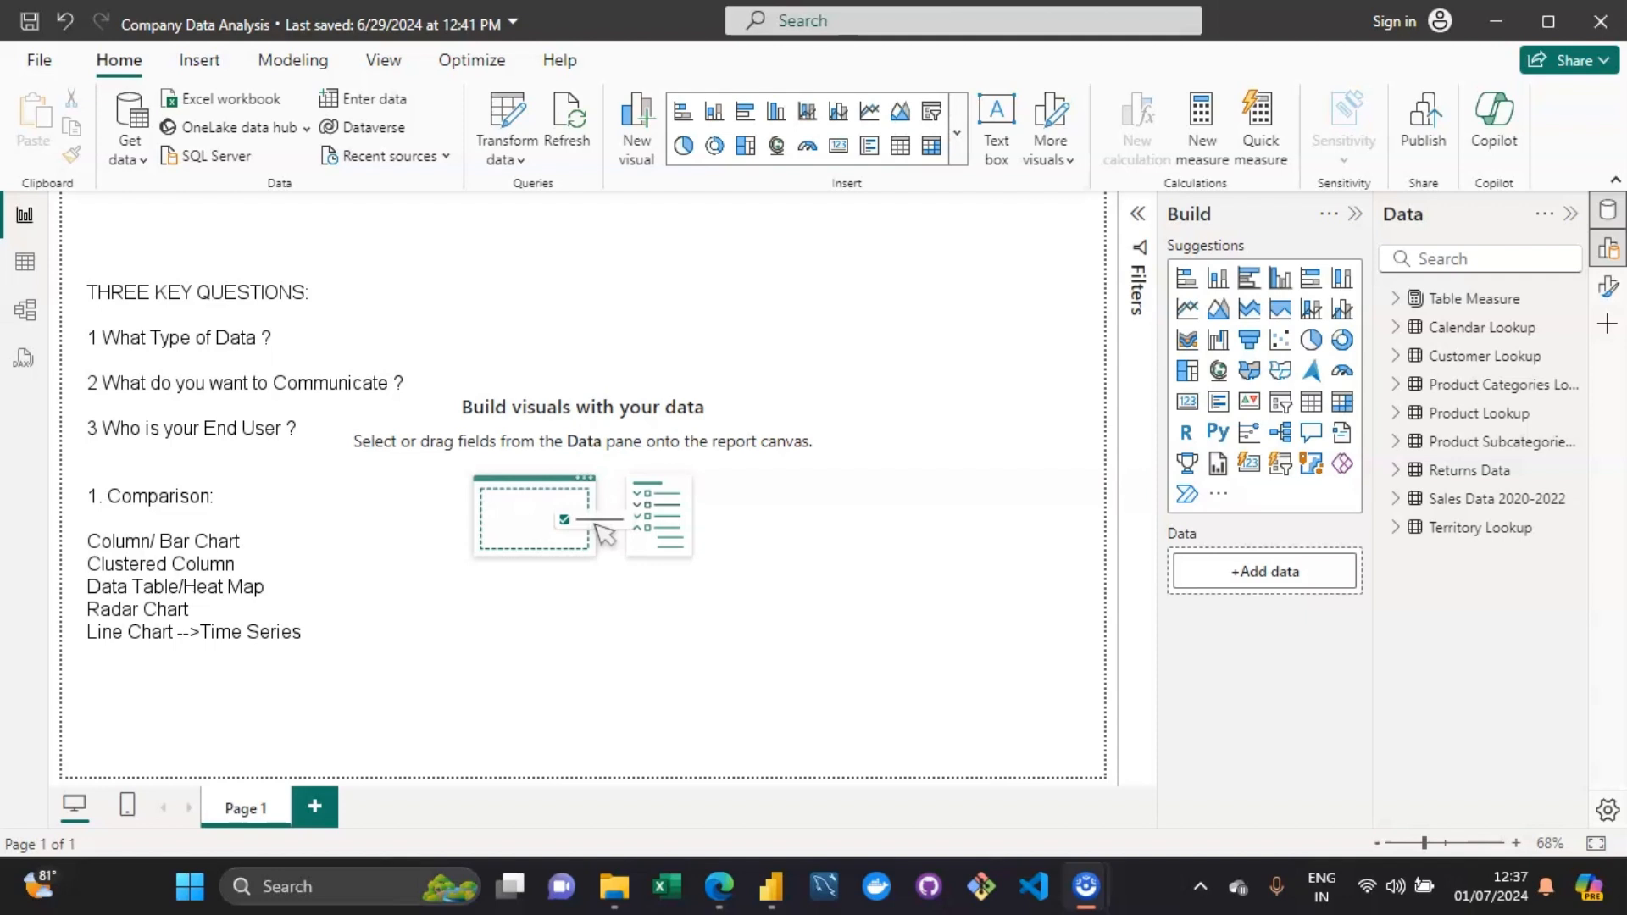
type("Area Chart--->Time")
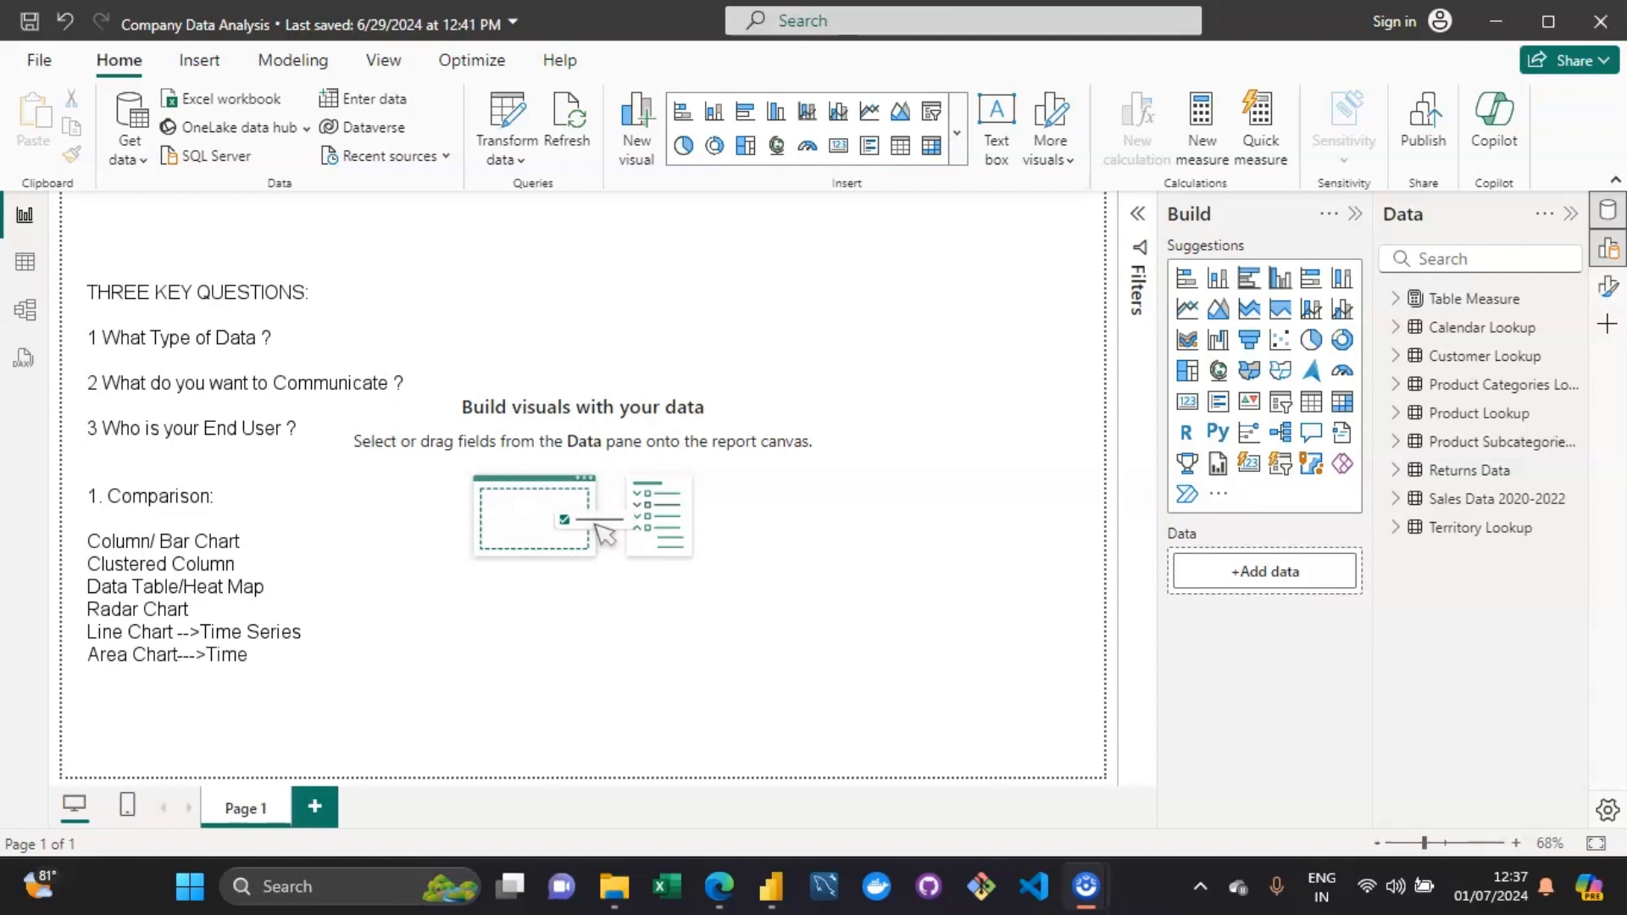
type(" Series")
Replace the comparison chart list below the three questions with the heading "2. Composition".
key("ctrl+shift+End")
type("2")
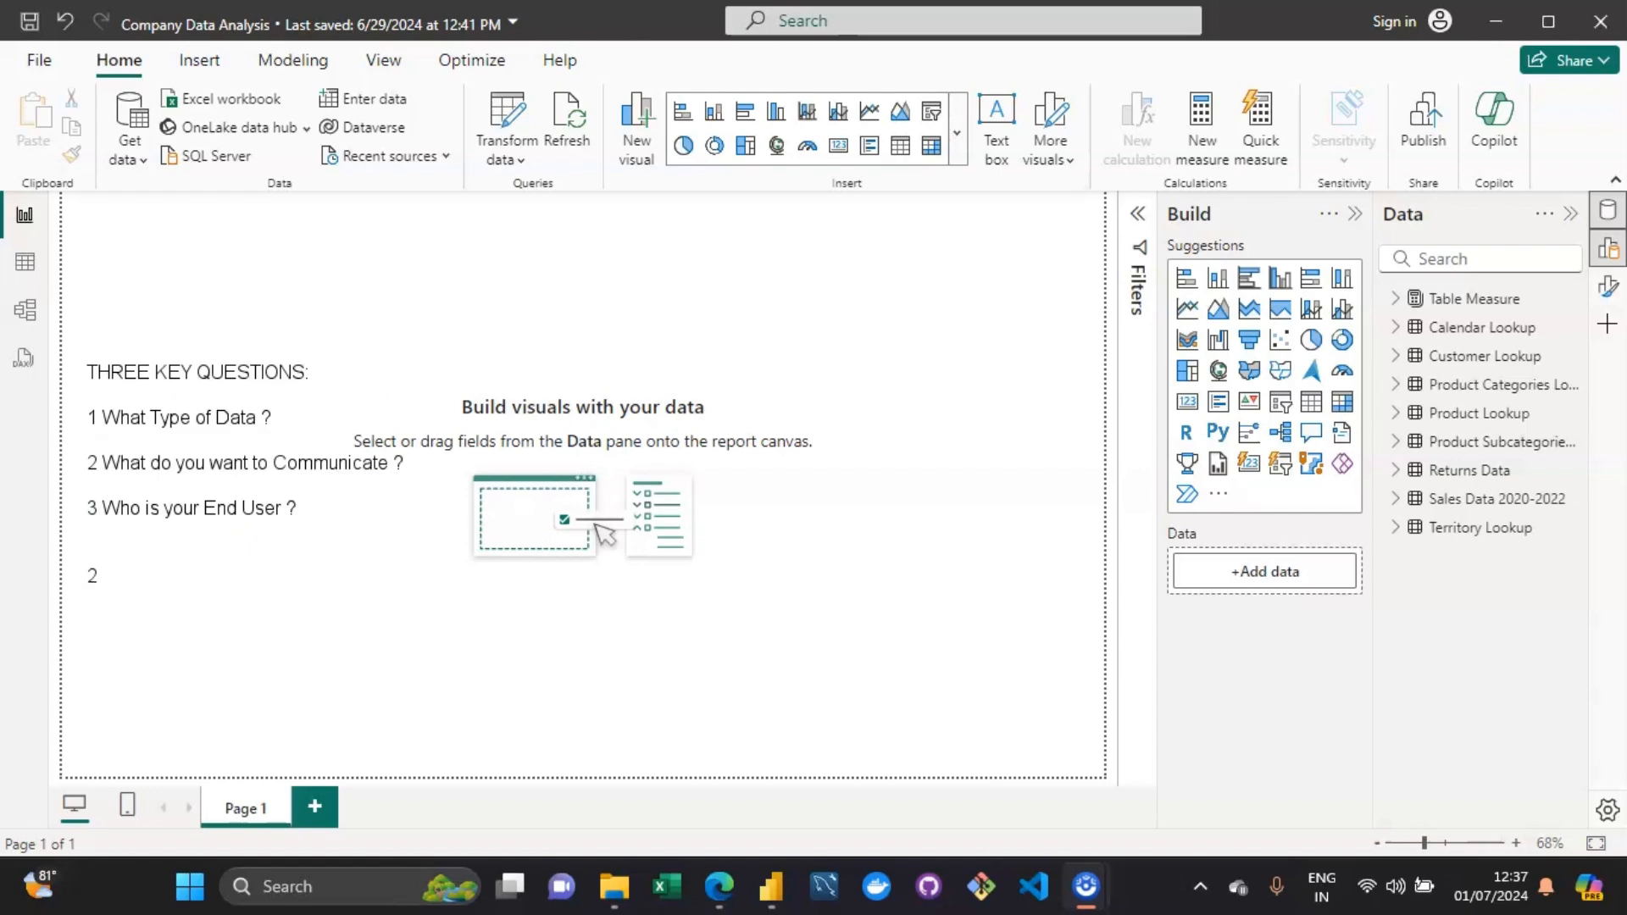
type(". Composition")
key("Return")
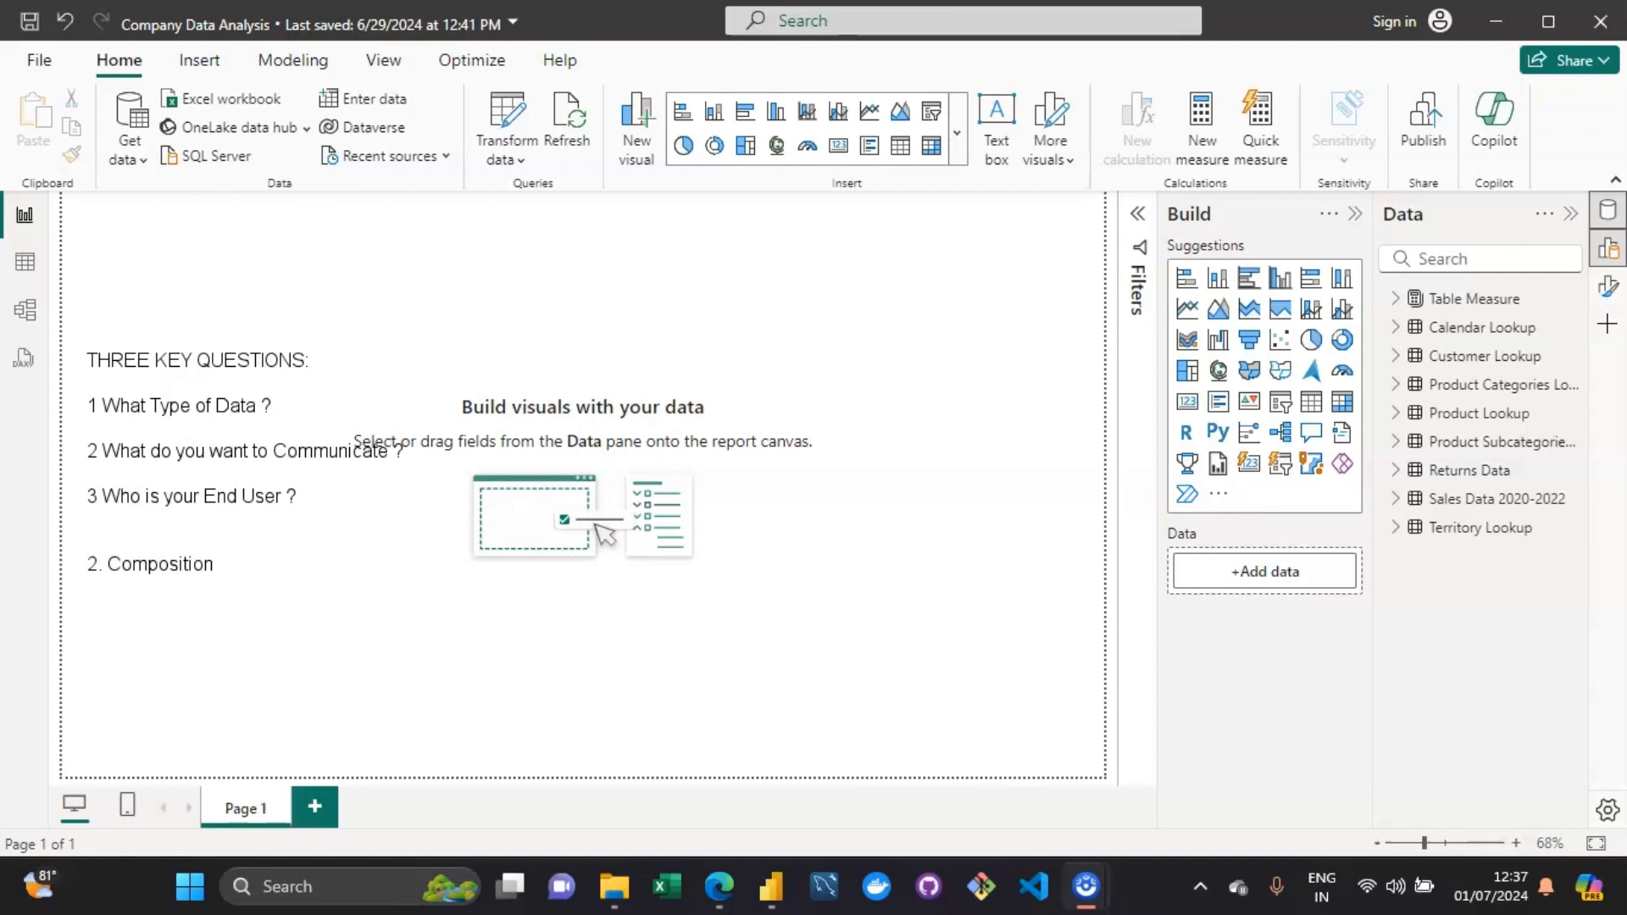
key("Return")
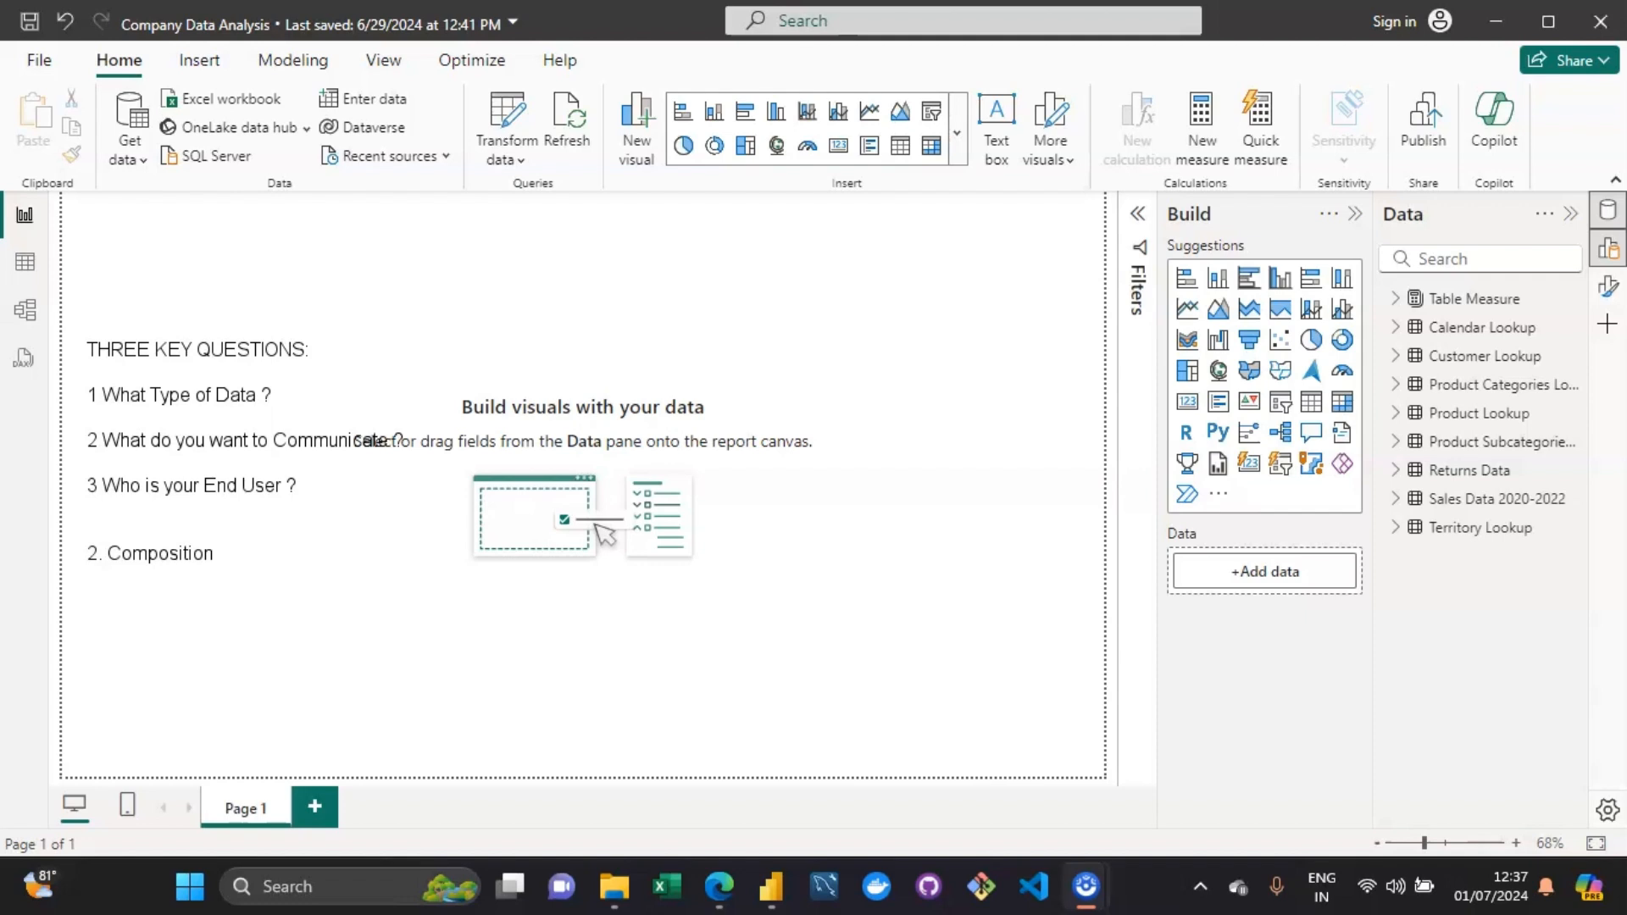
List "Stacked Bar/Column Chart" and "Pie/Donut Chart" under the composition heading, separated by a blank line.
type("Stacked Bar/Cha")
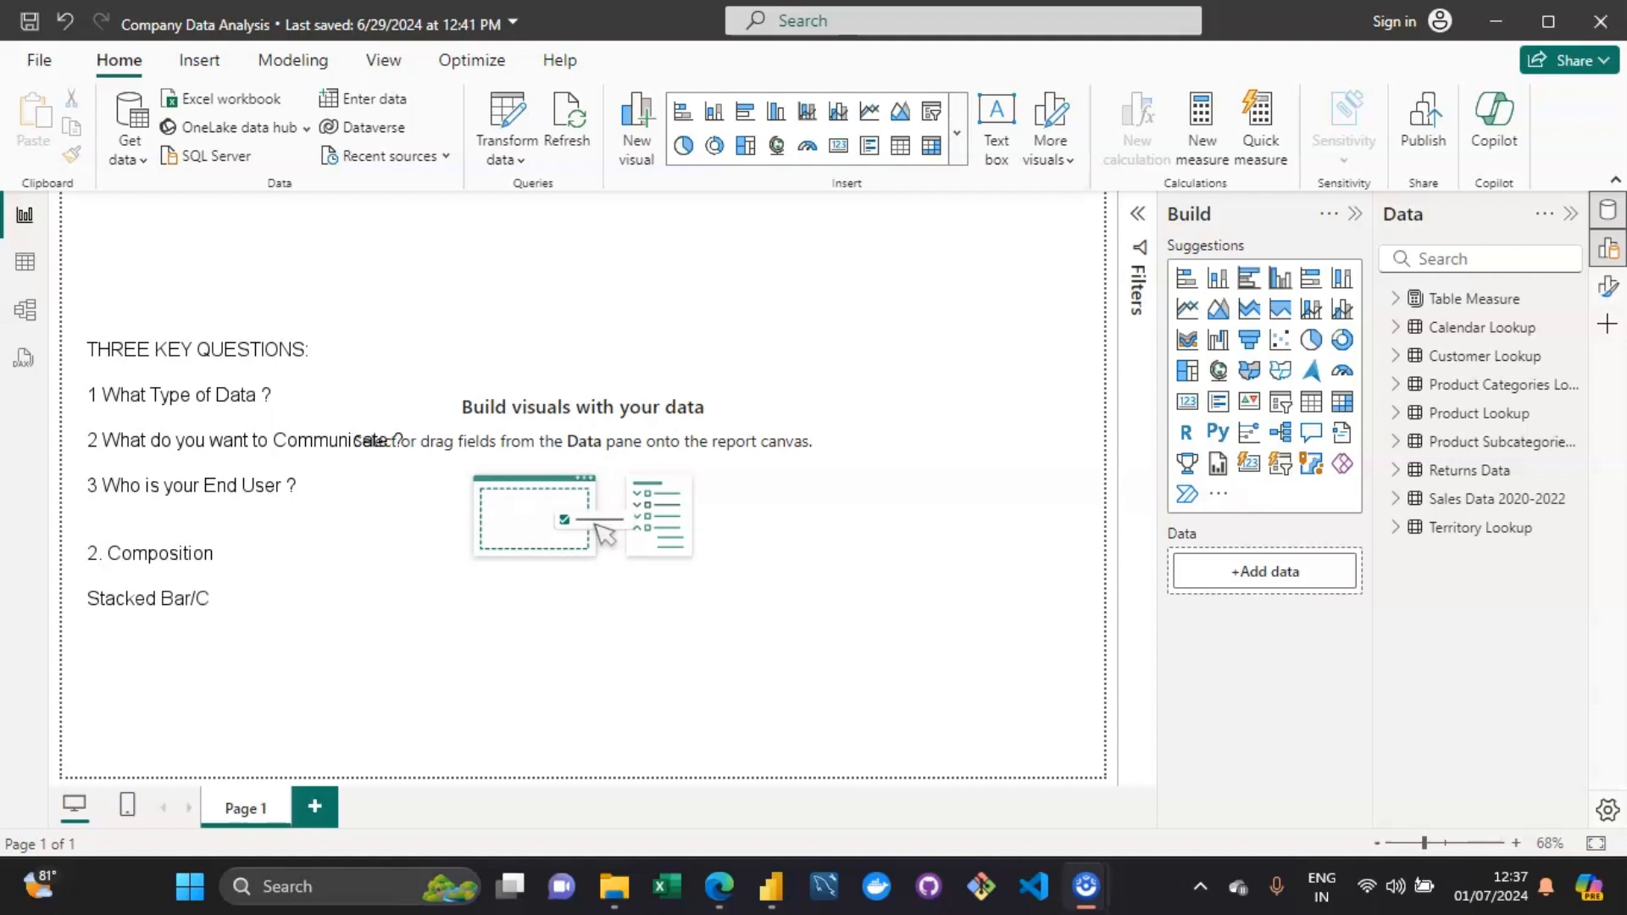
key("BackSpace")
key("BackSpace")
type("olumn Chart")
key("Return")
type("P")
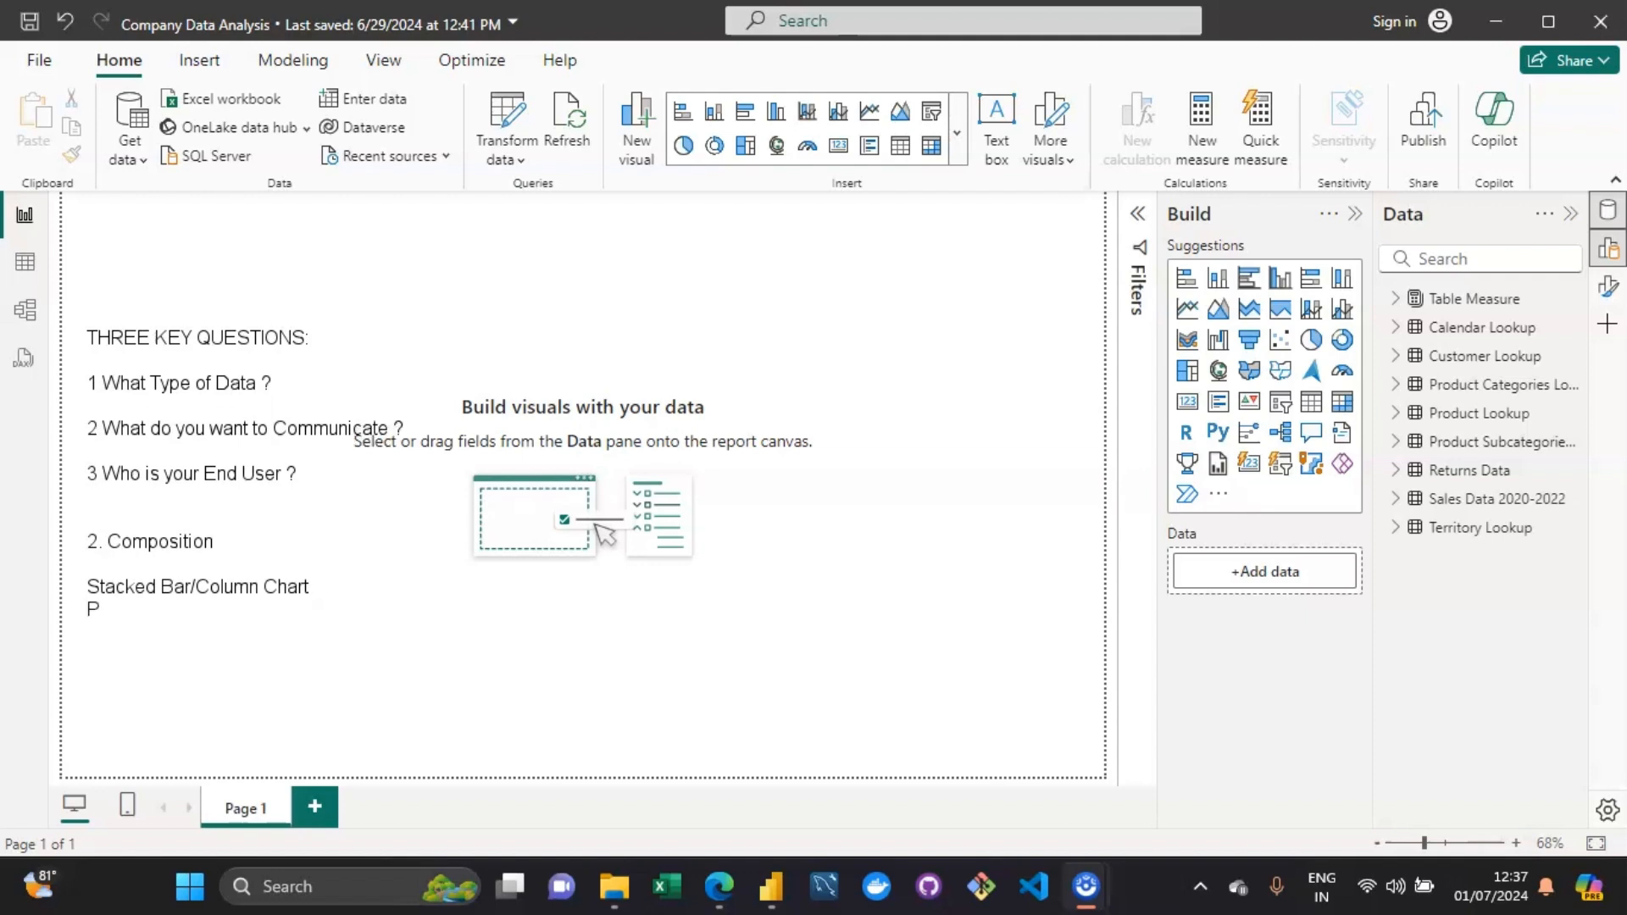
type("ie/Donut Chart")
key("Return")
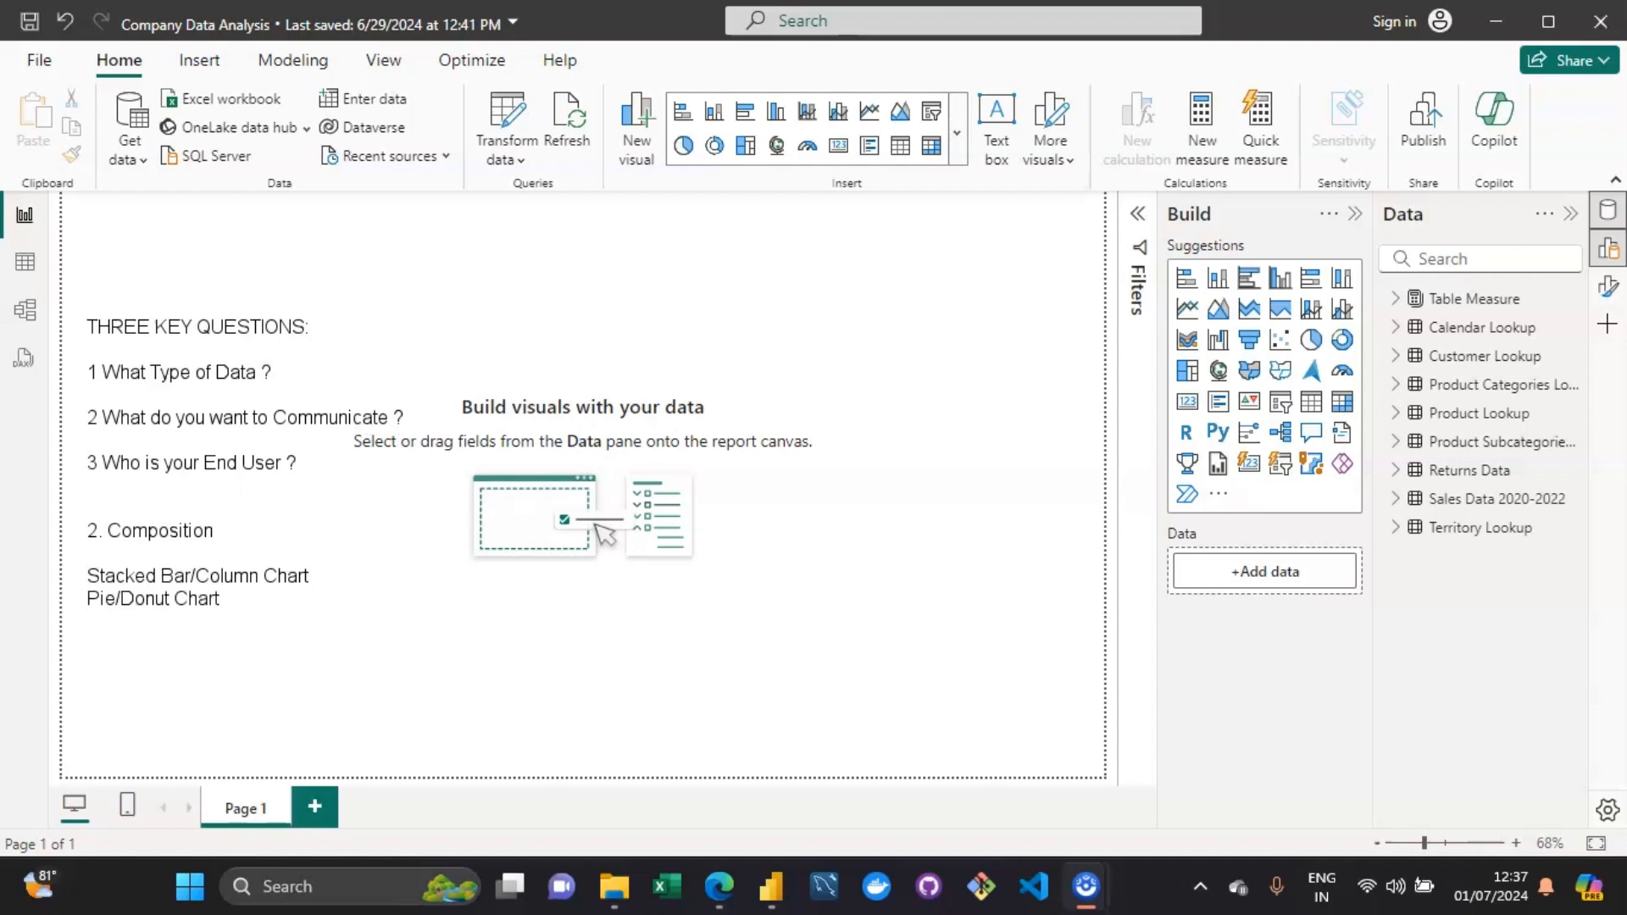
key("Return")
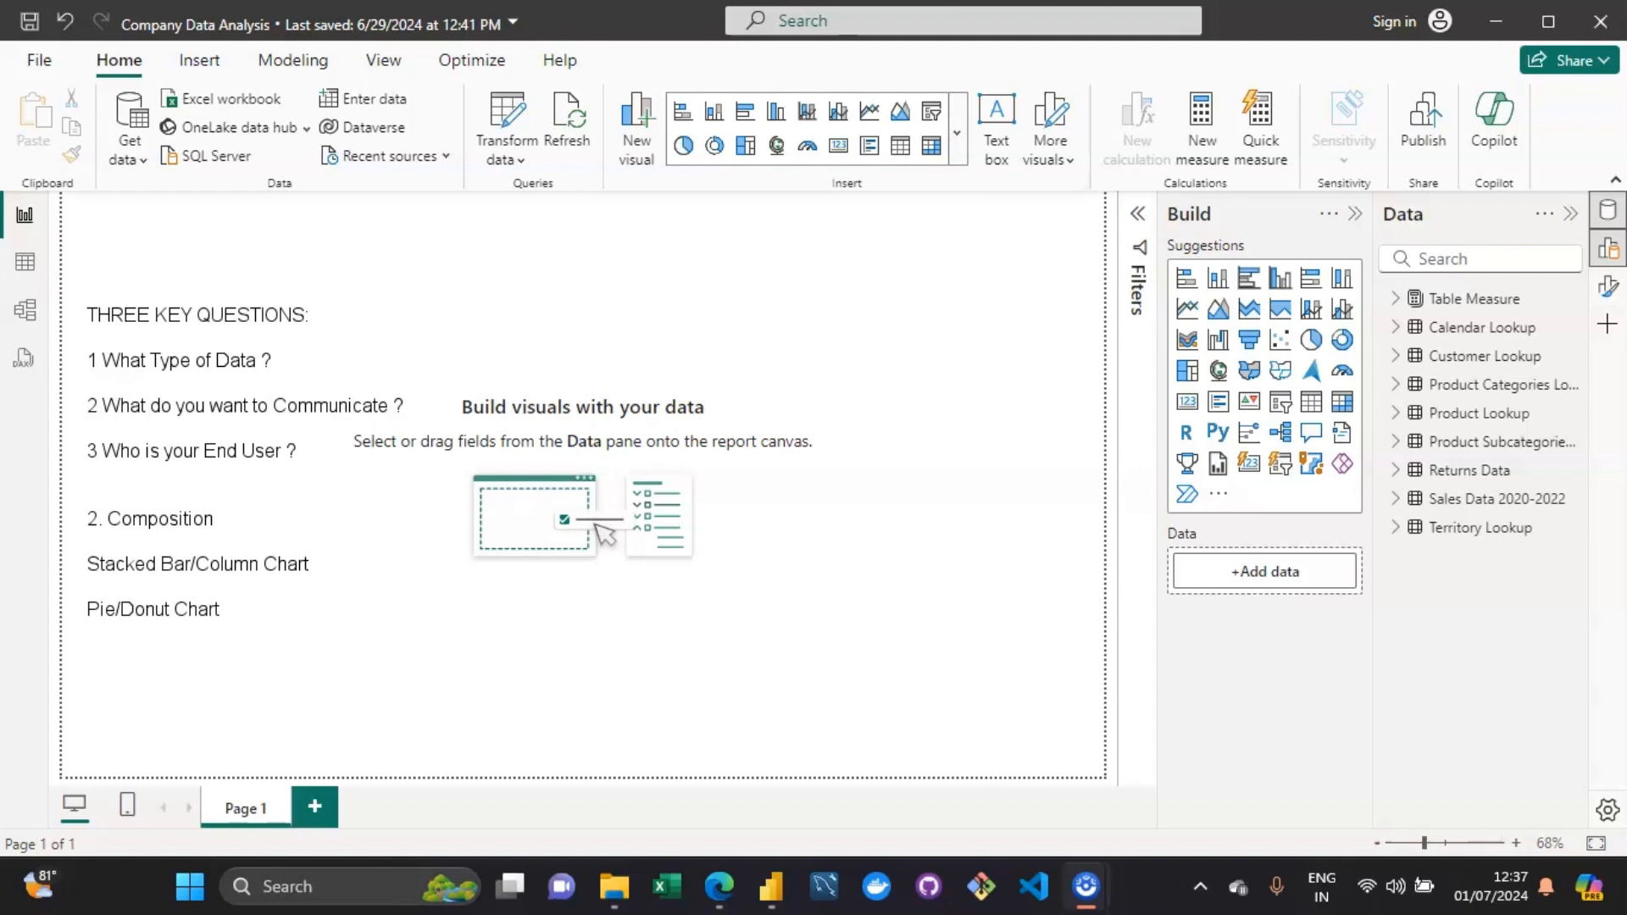
key("Return")
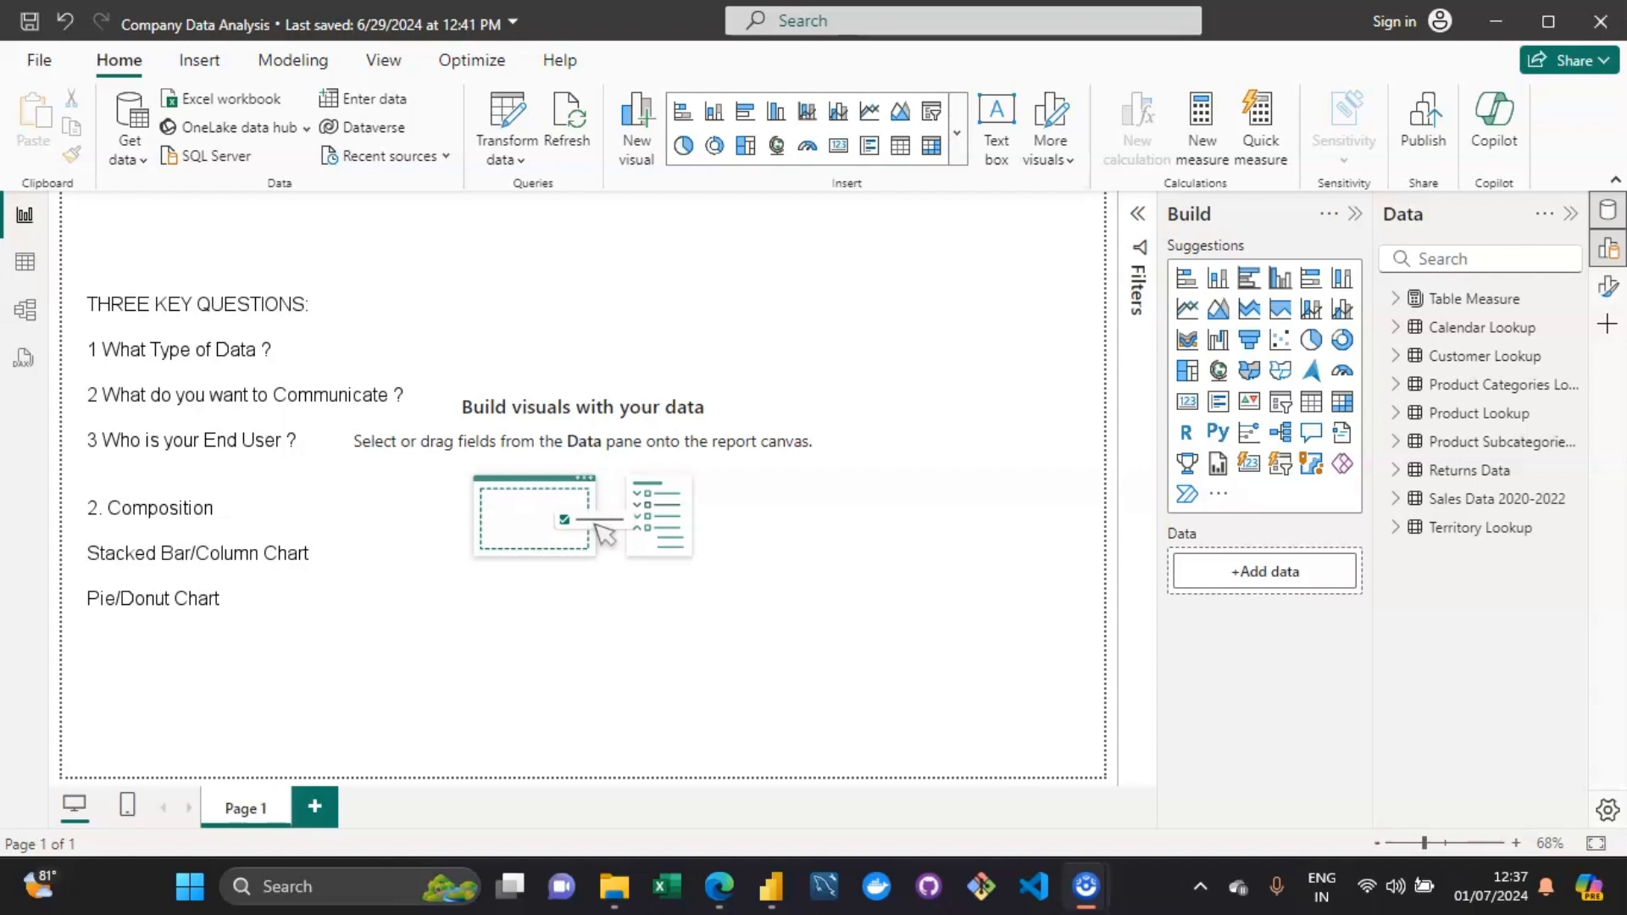
Add "Stacked Area-->Time Series" and "Waterfall Chart->Gains/Losses" to the composition chart list.
type("Stacked Area-->Time")
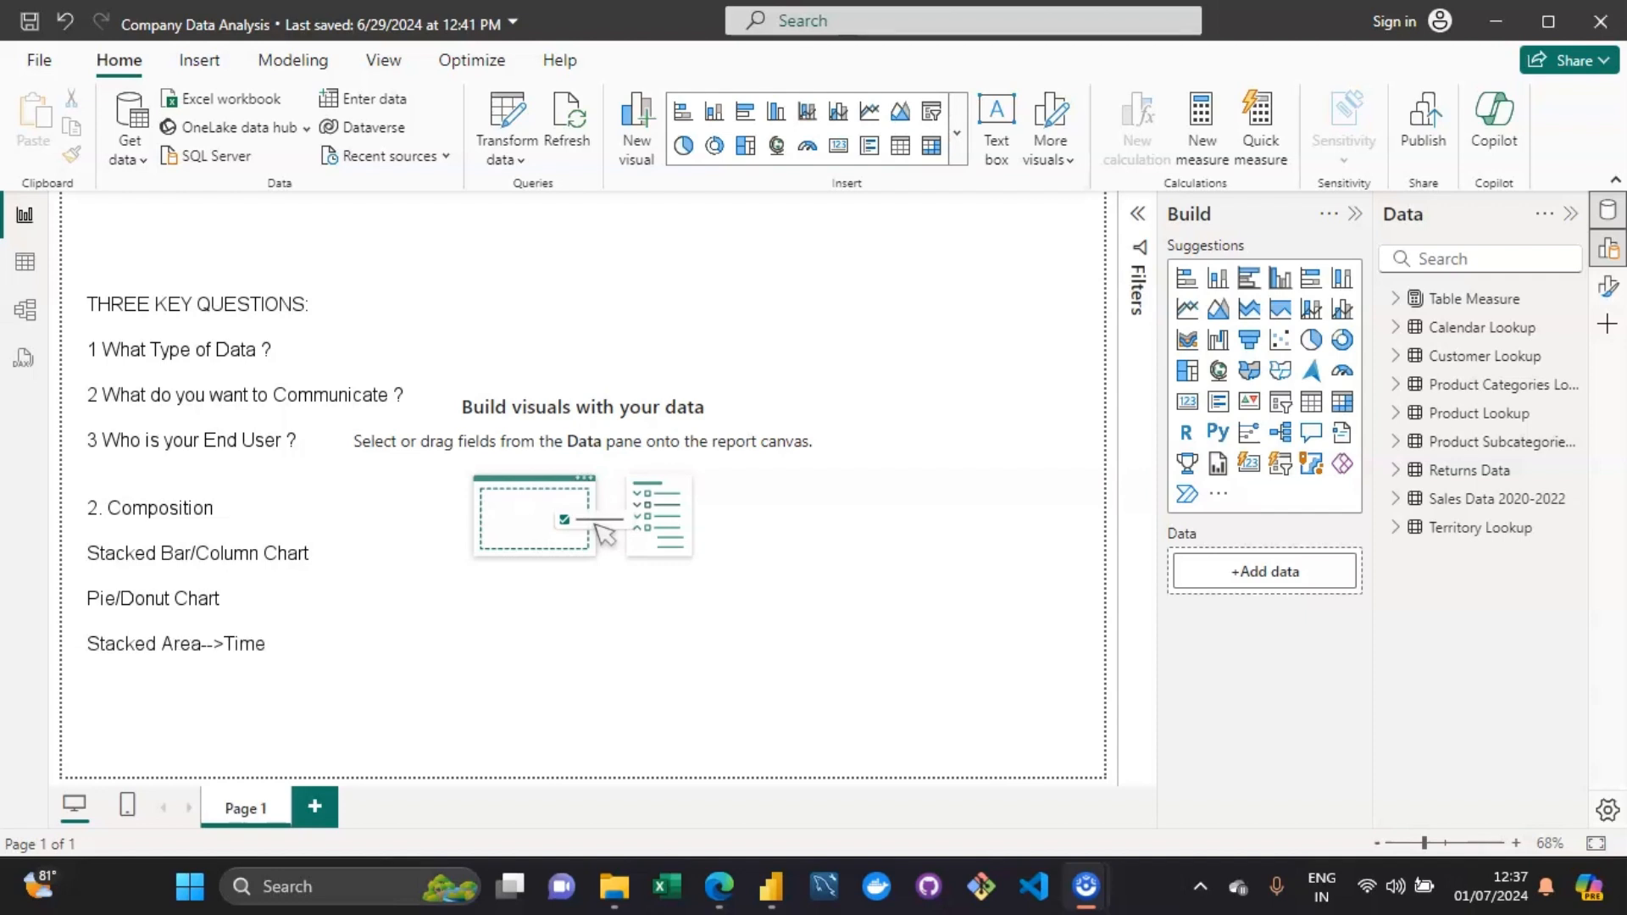
type(" Series")
key("Return")
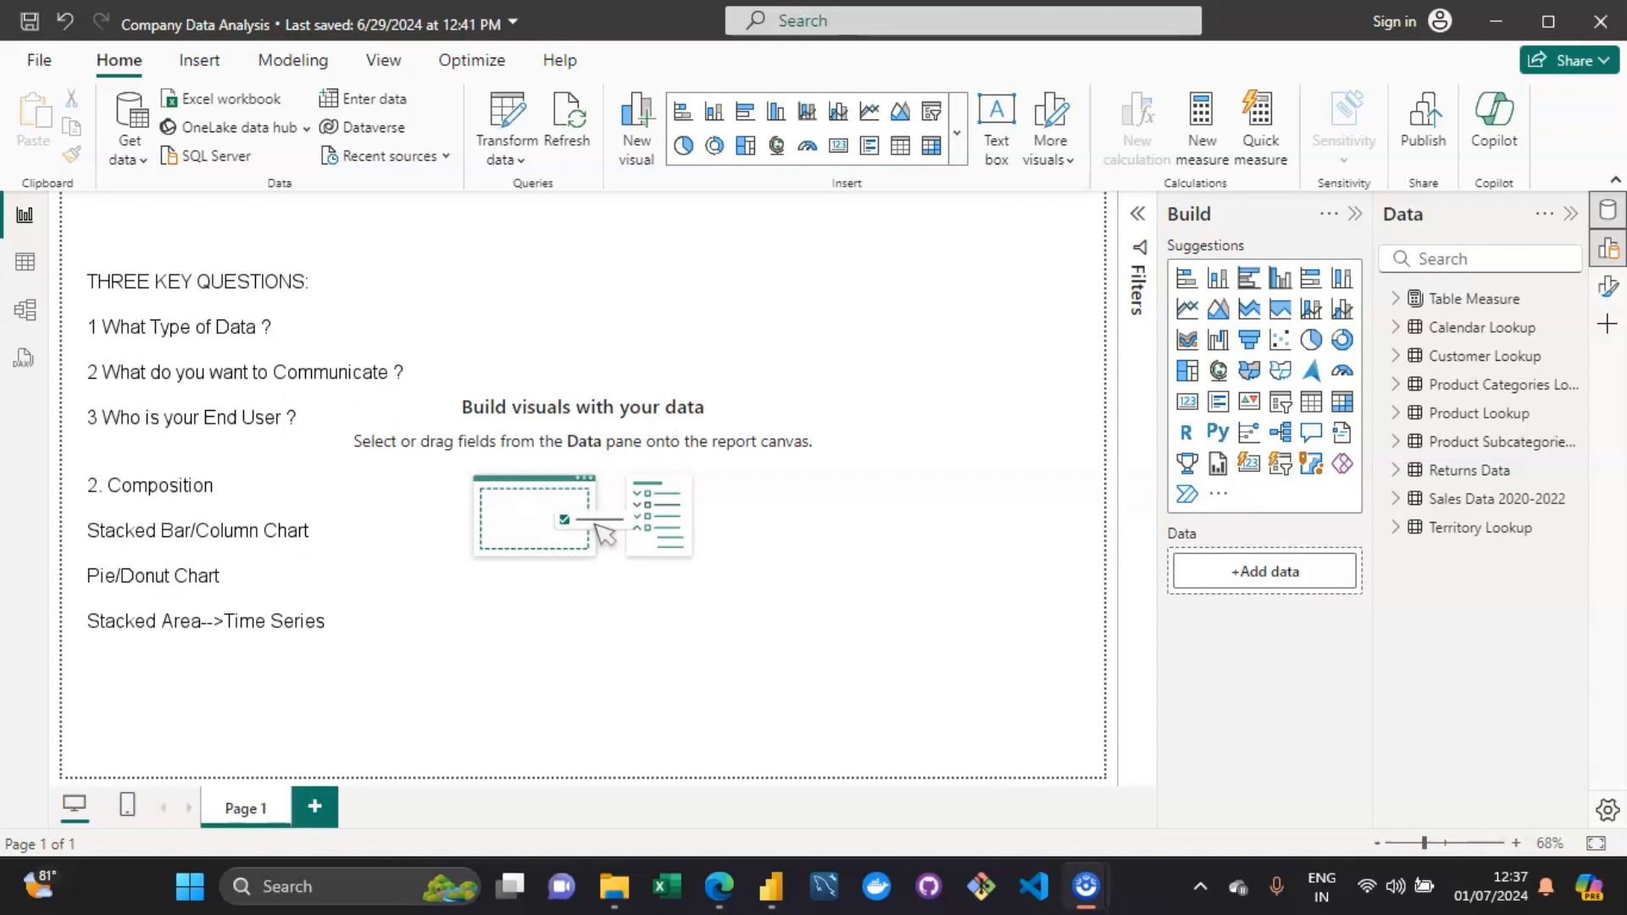
type("Waterfall Chart")
key("Return")
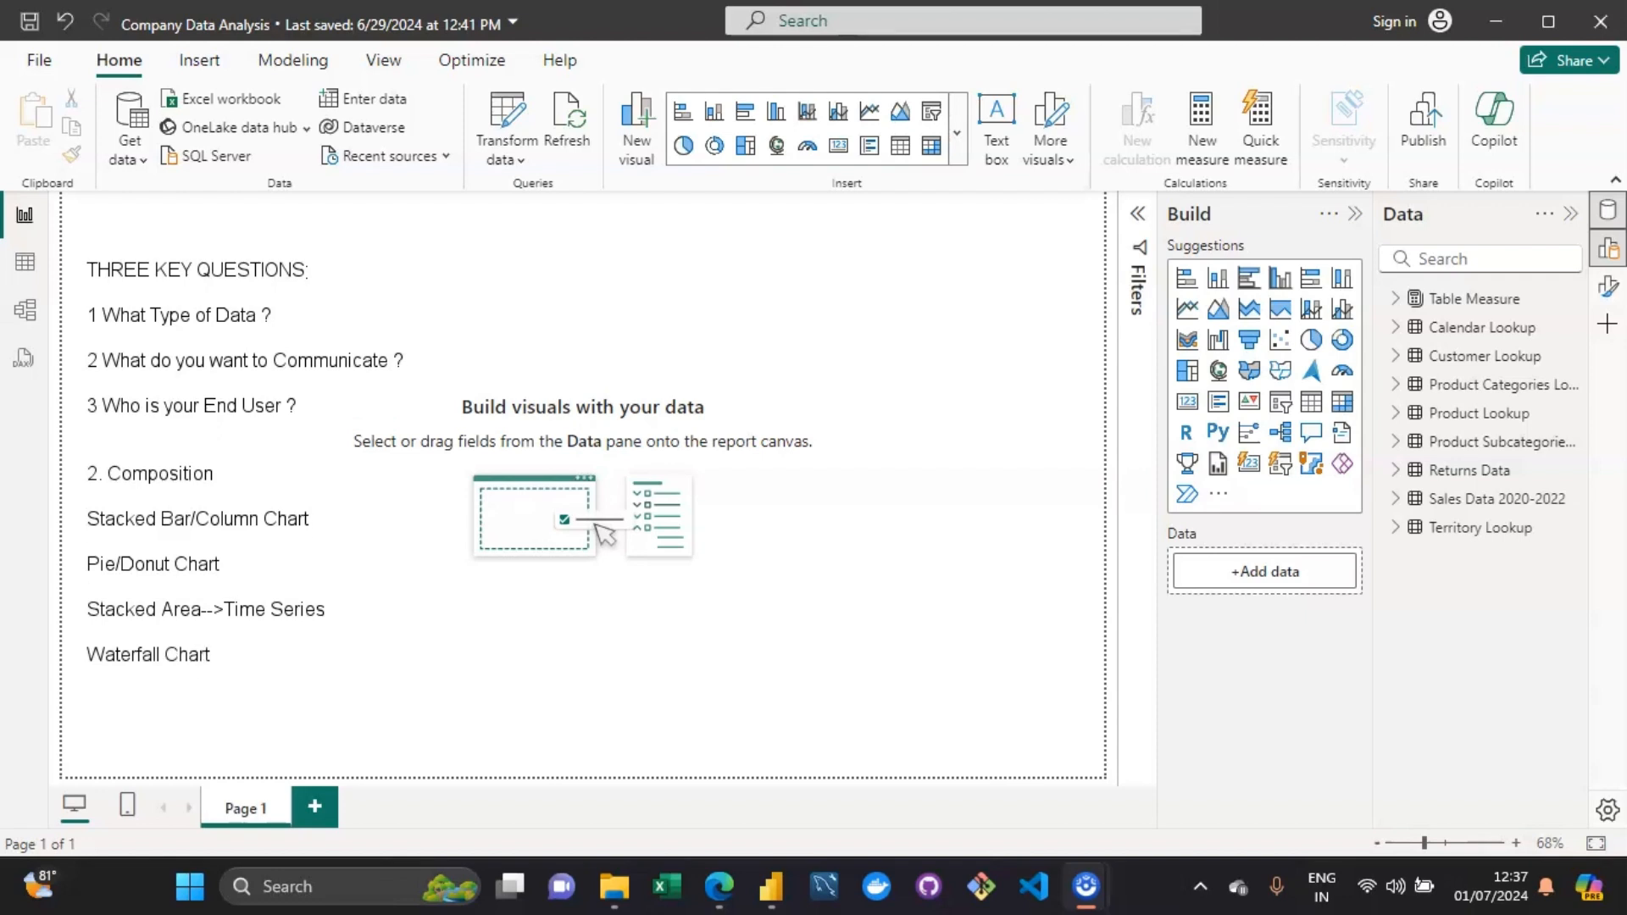
type("->Gains/Losses")
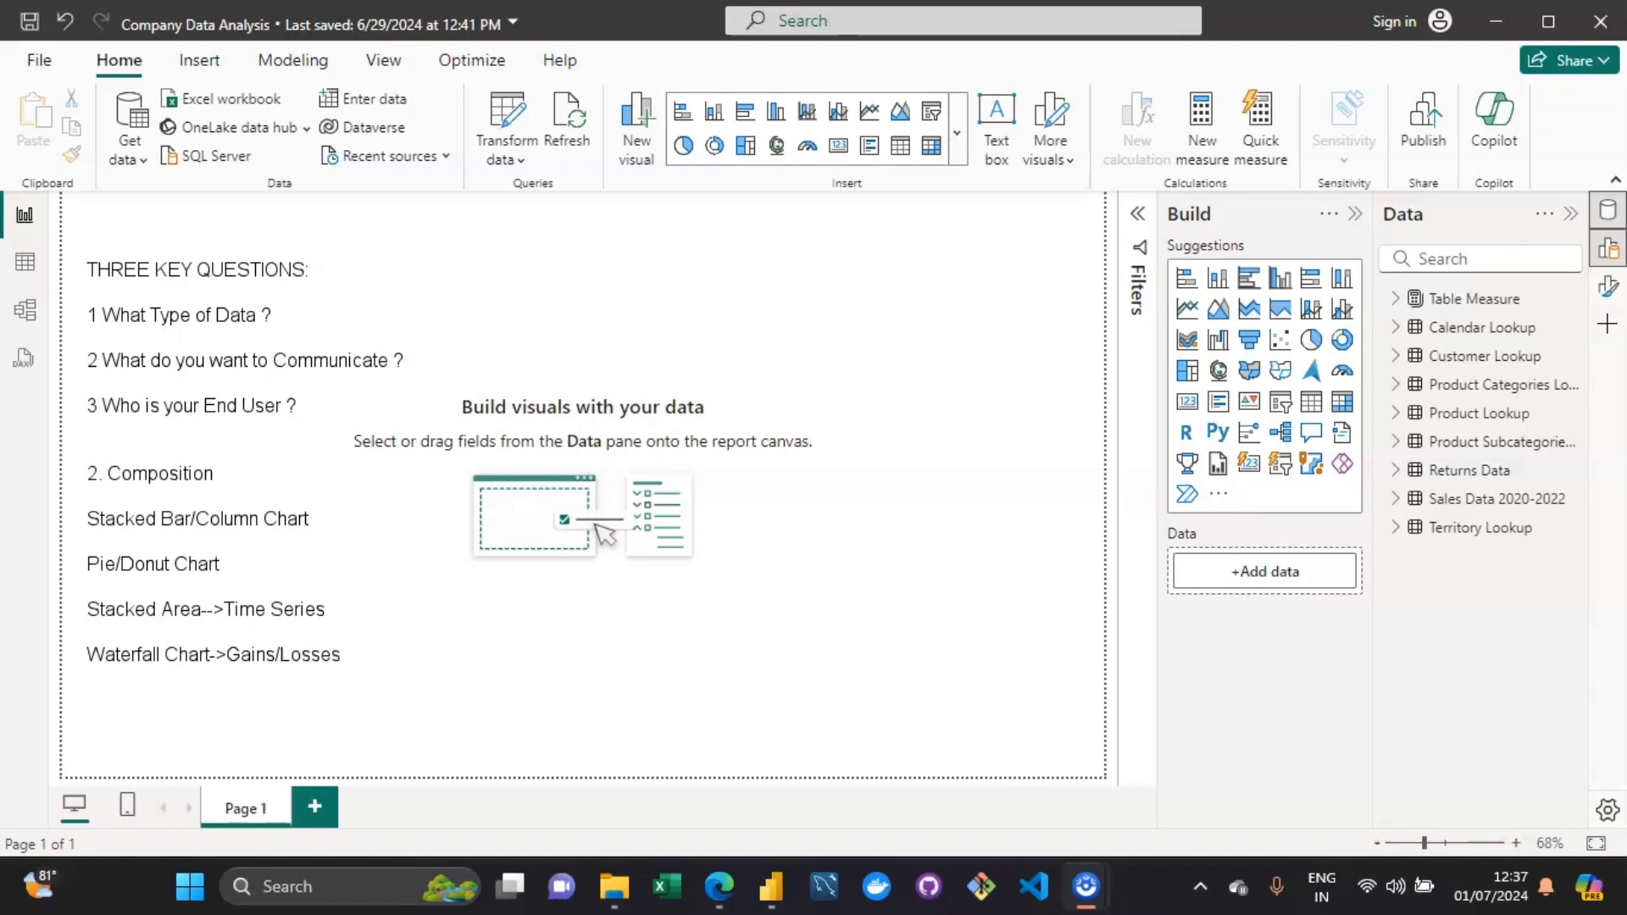
key("Return")
key("Return")
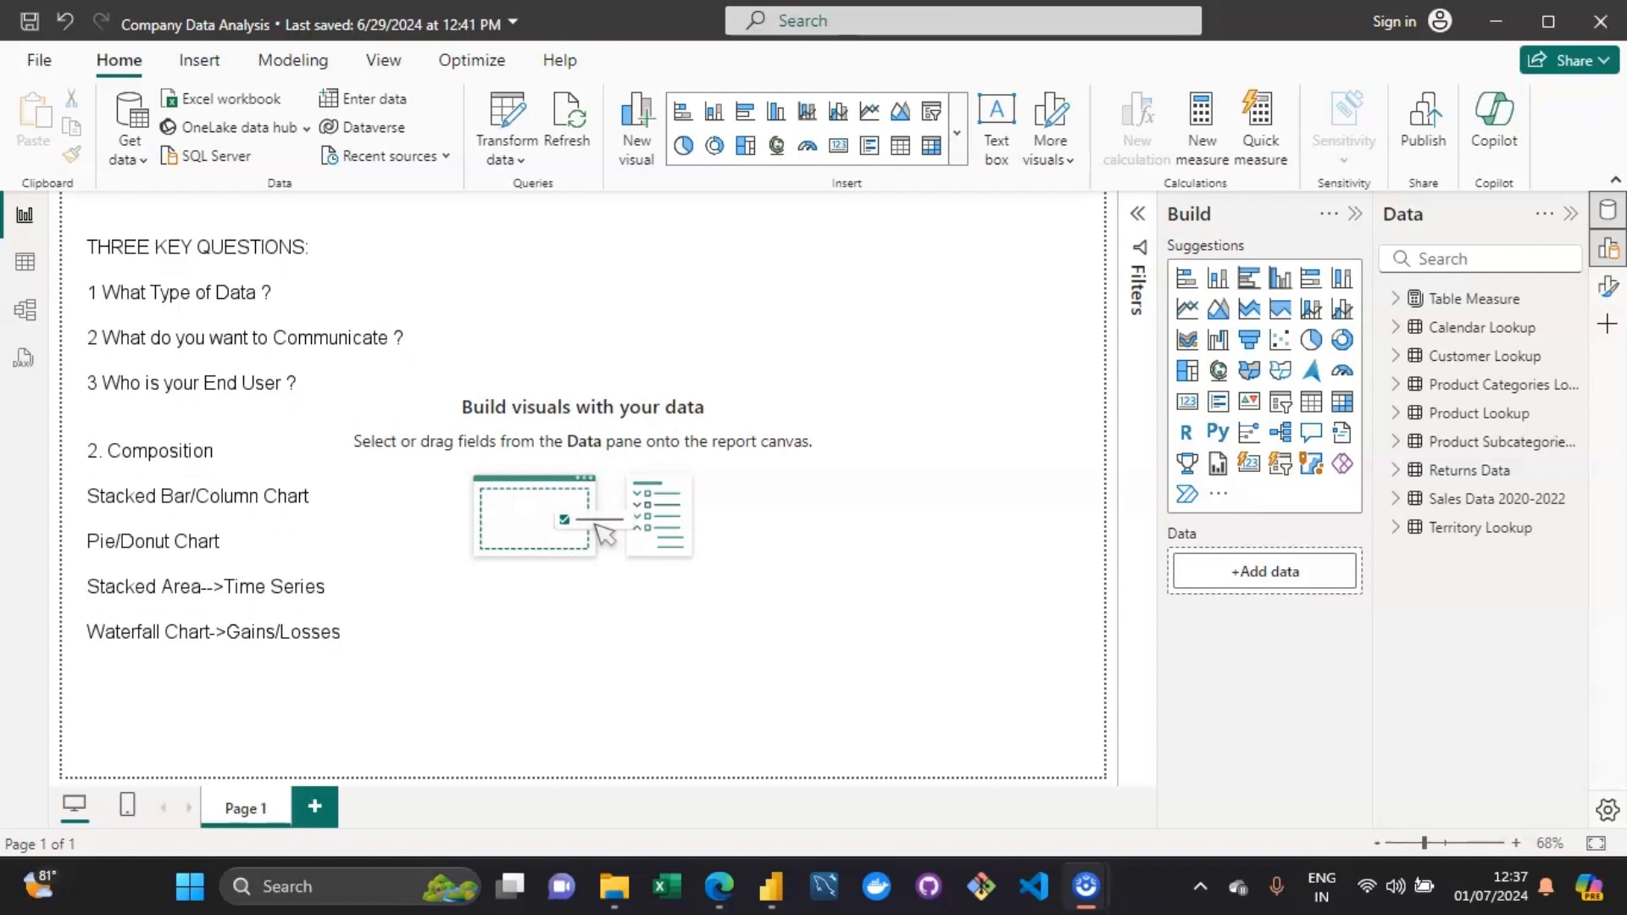
Add "Funnel Chart-->Stages" and "Tree Map/Sunburst-->Heirarchical" to the composition chart list.
type("Funnel Chart-->Stages")
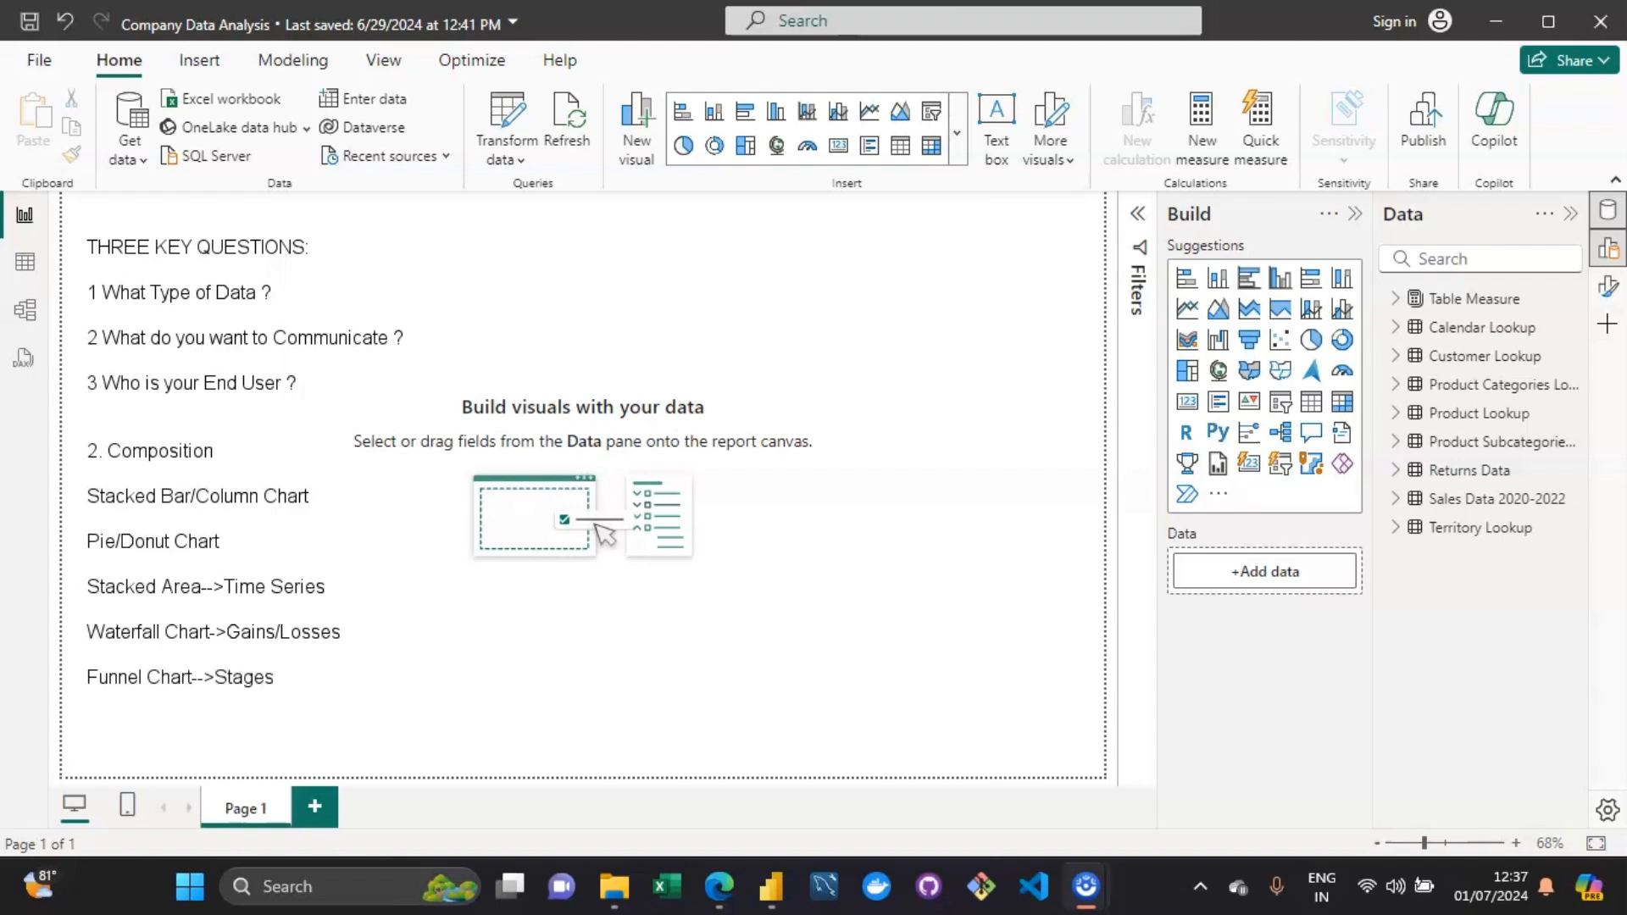
key("Return")
key("Return")
type("Tree")
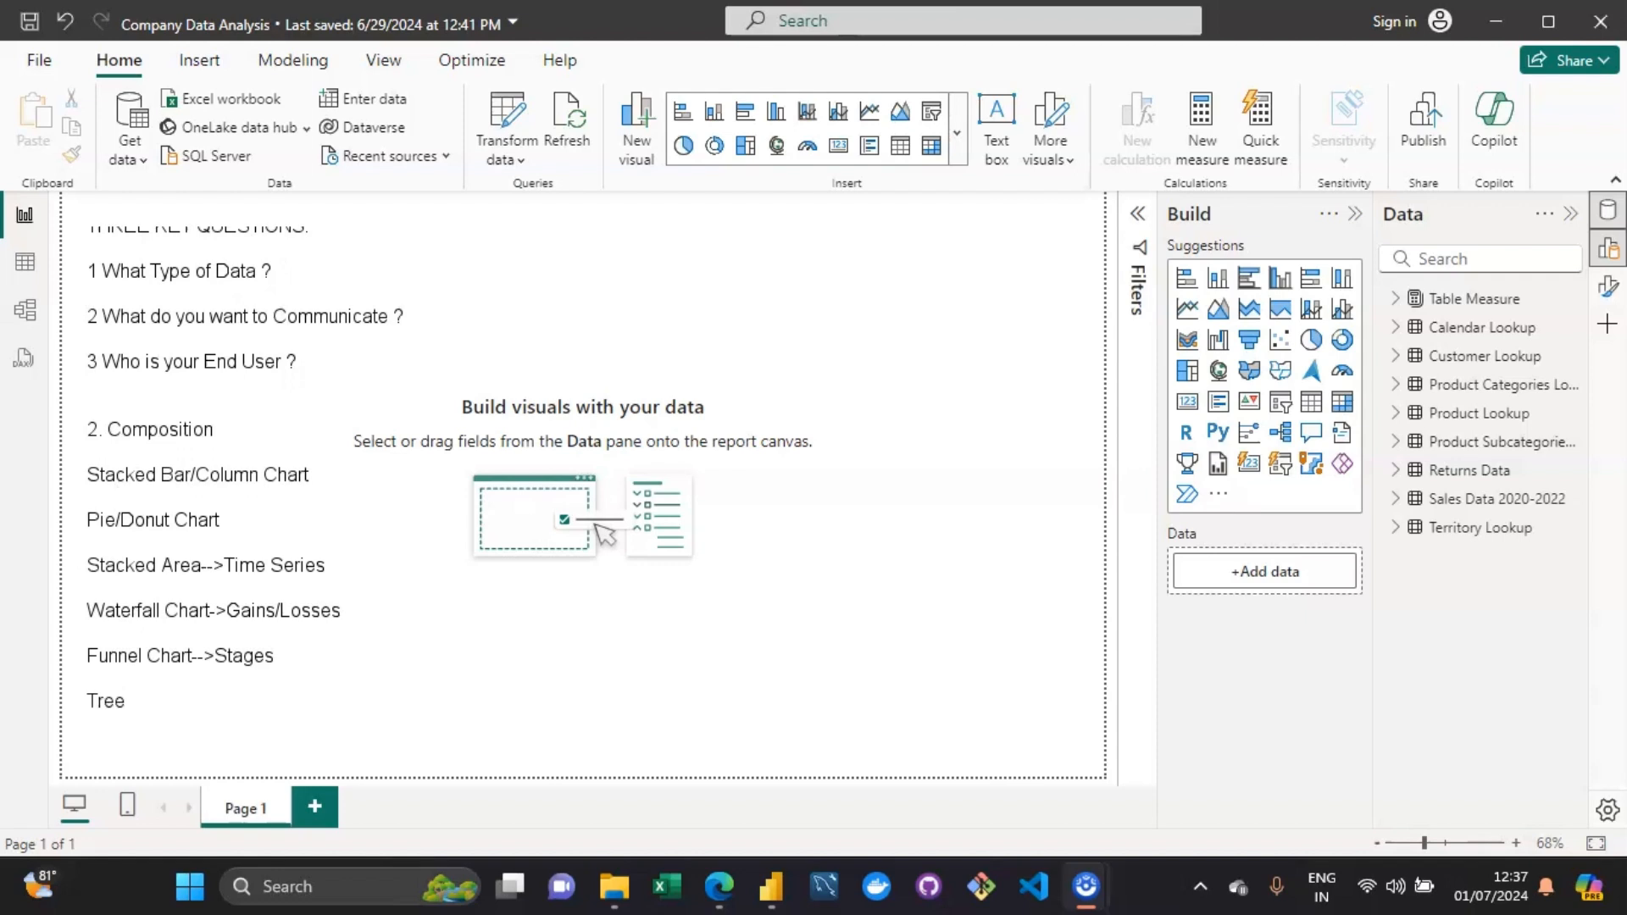
type(" Map/Sunburst-->Heirac")
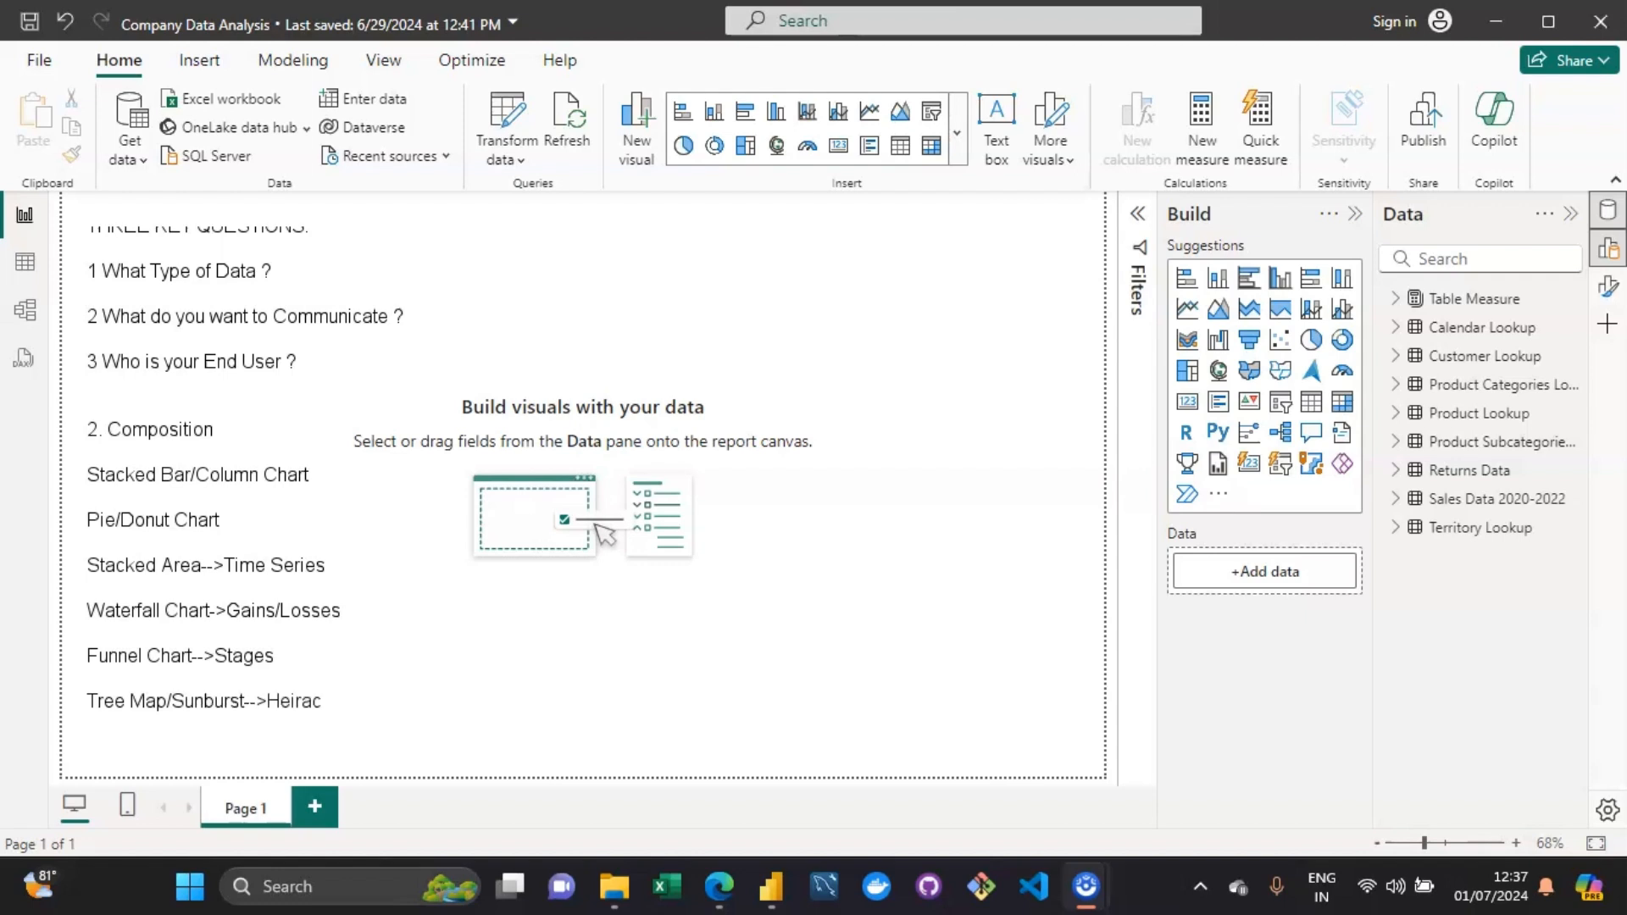
key("BackSpace")
key("BackSpace")
type("archical")
Replace the whole composition section below the three questions with the heading "3 Distribution".
key("ctrl+a")
key("Delete")
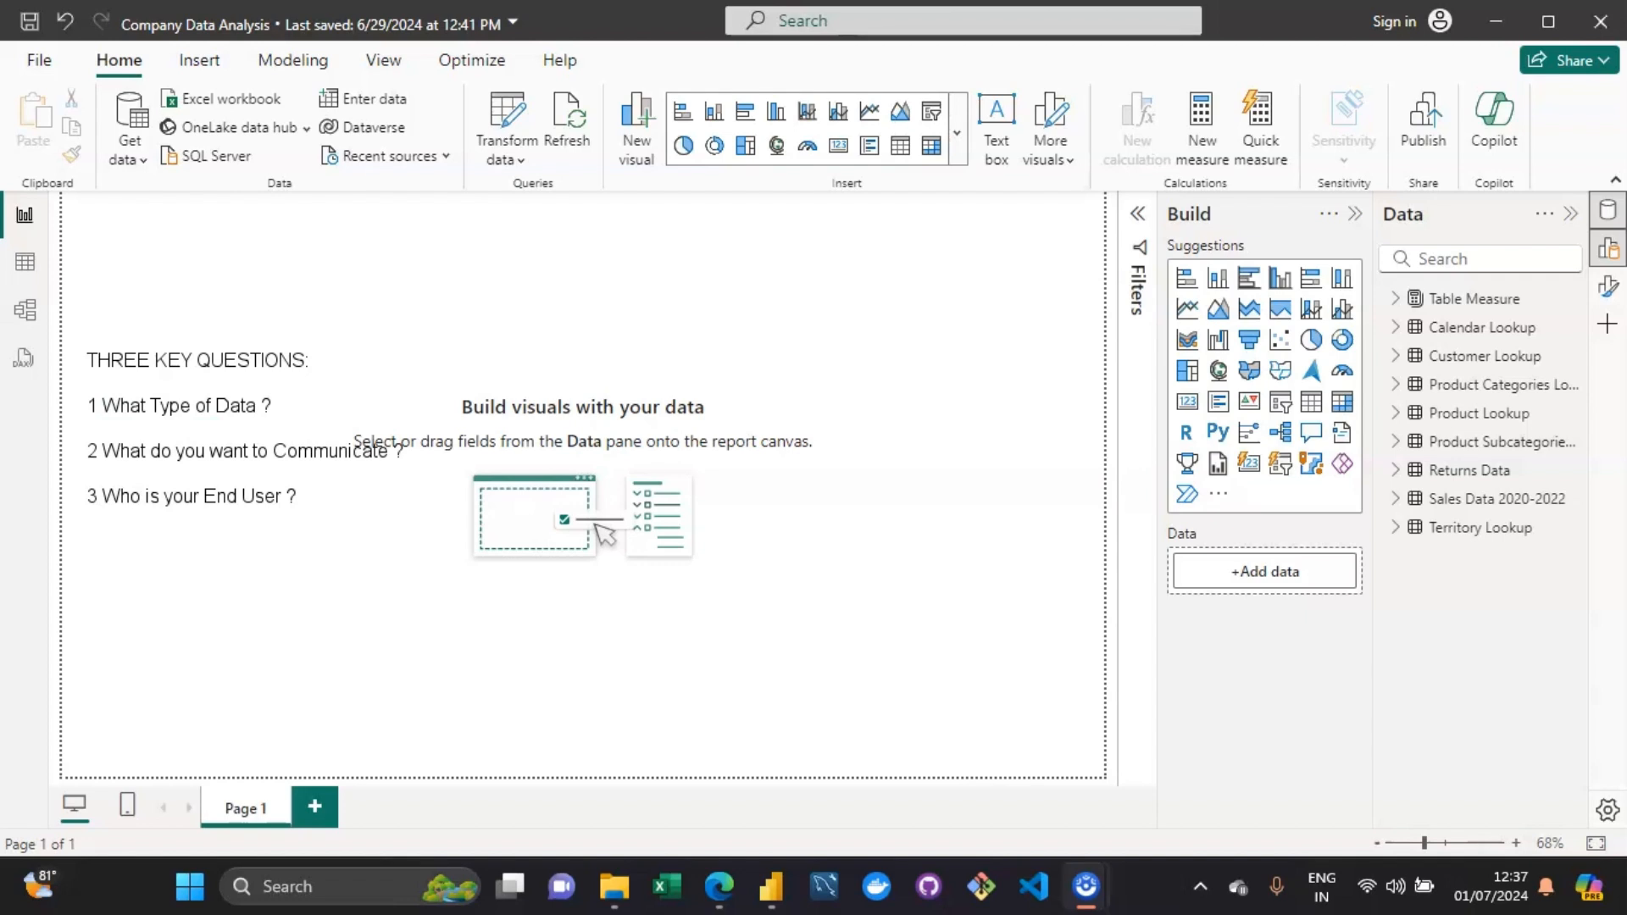
type("3 Distribution")
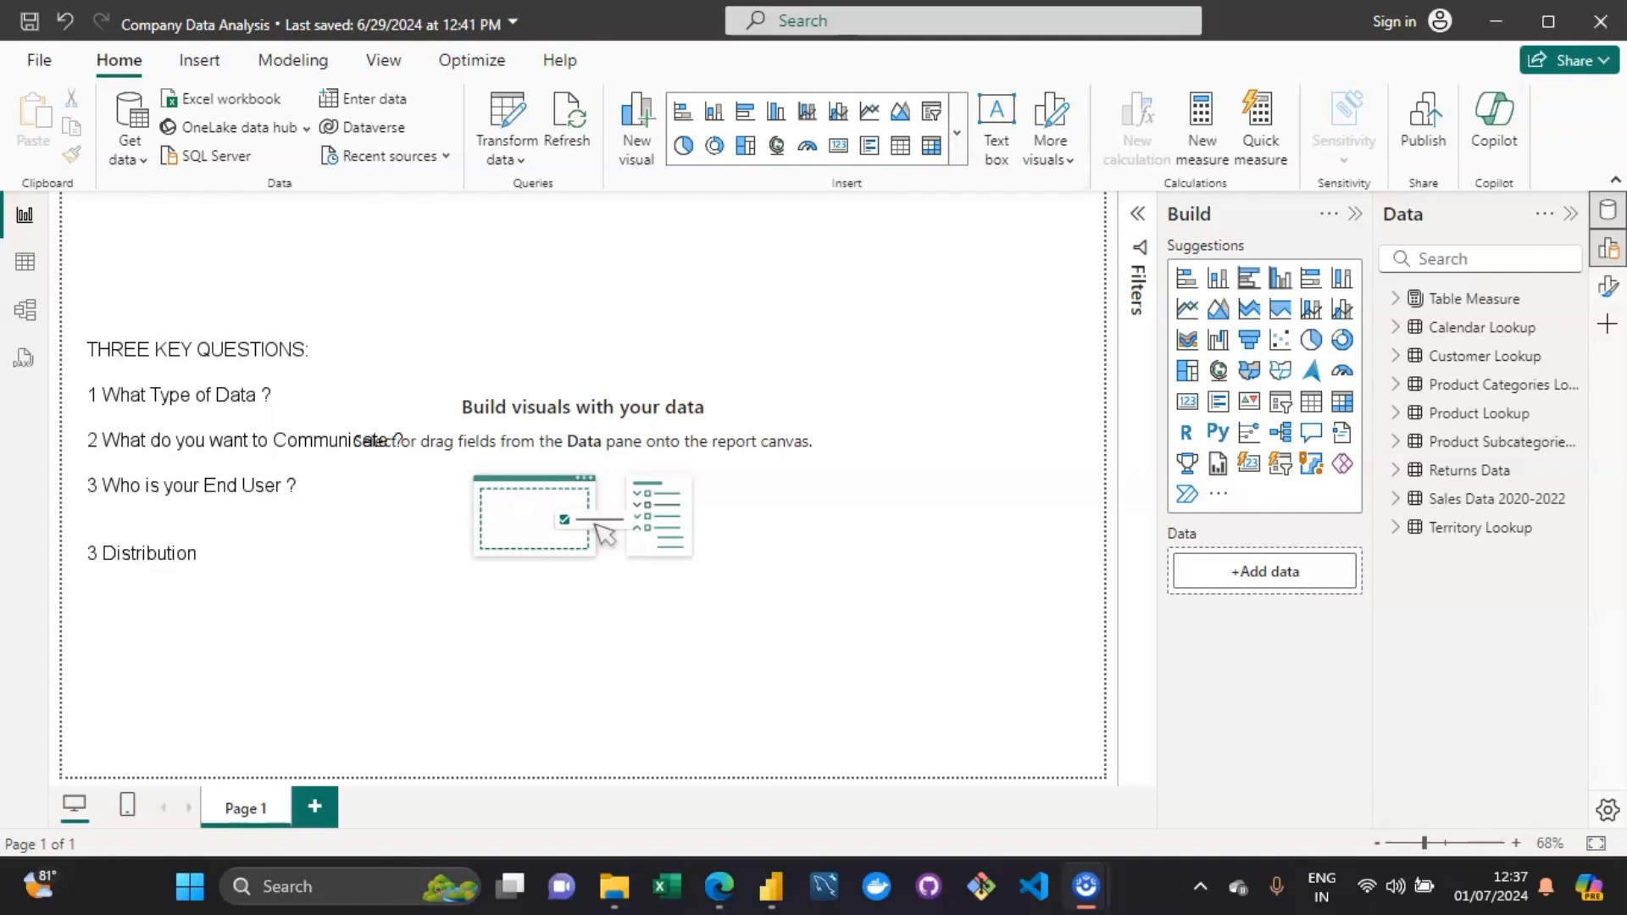
key("Return")
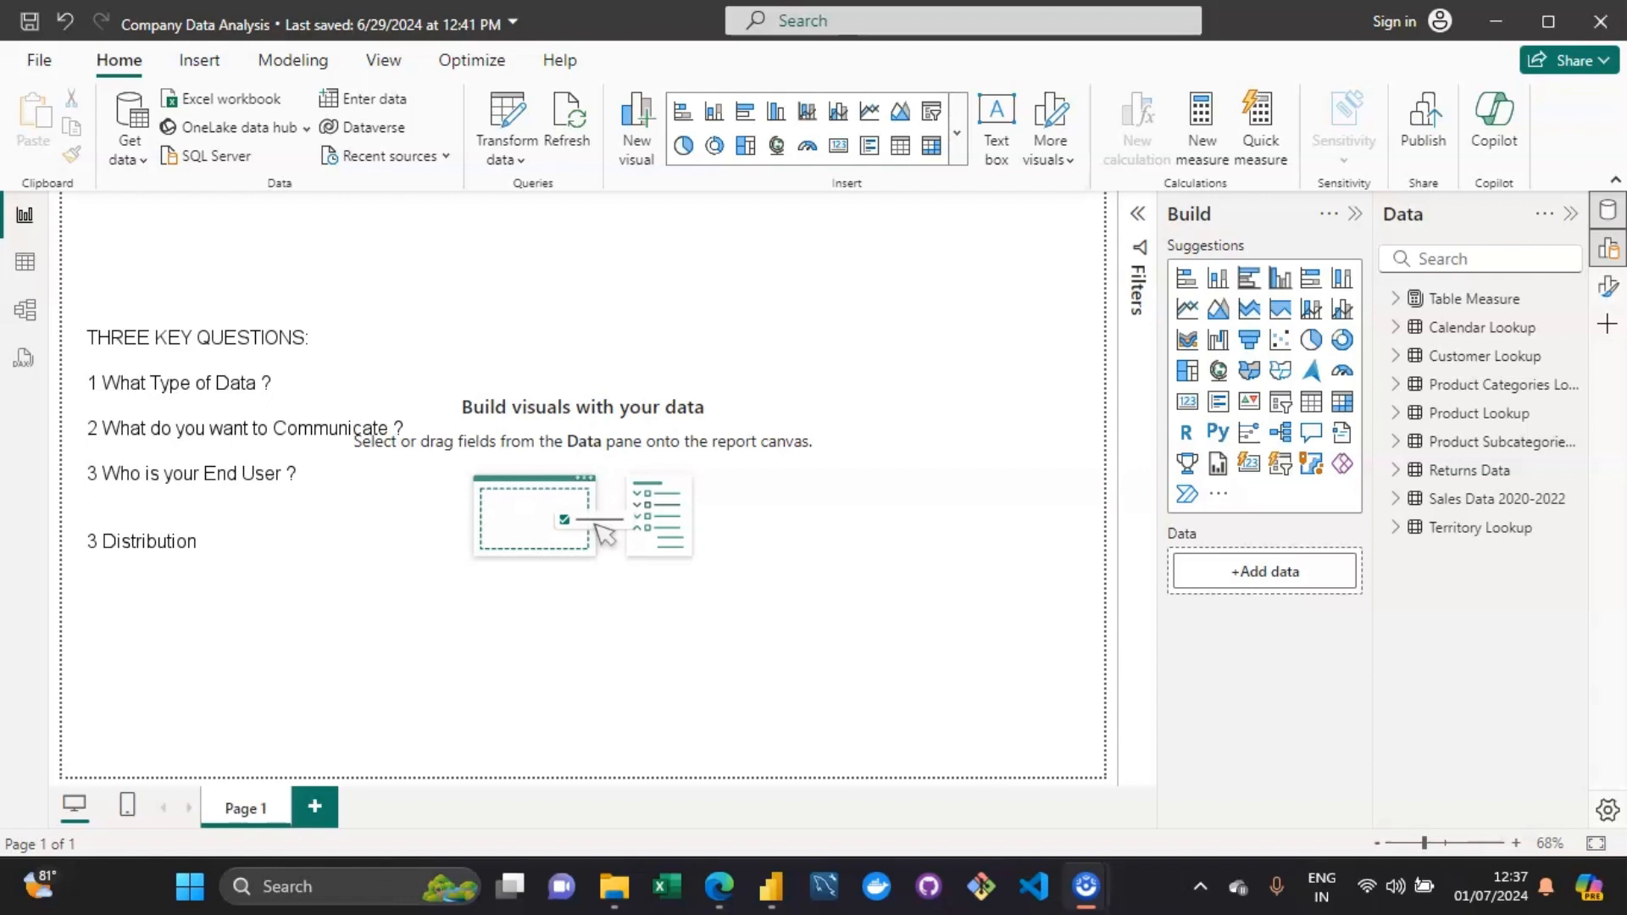
List "Histogram" and "Density Plot" as separate entries under the distribution heading.
type("Histogram")
key("Return")
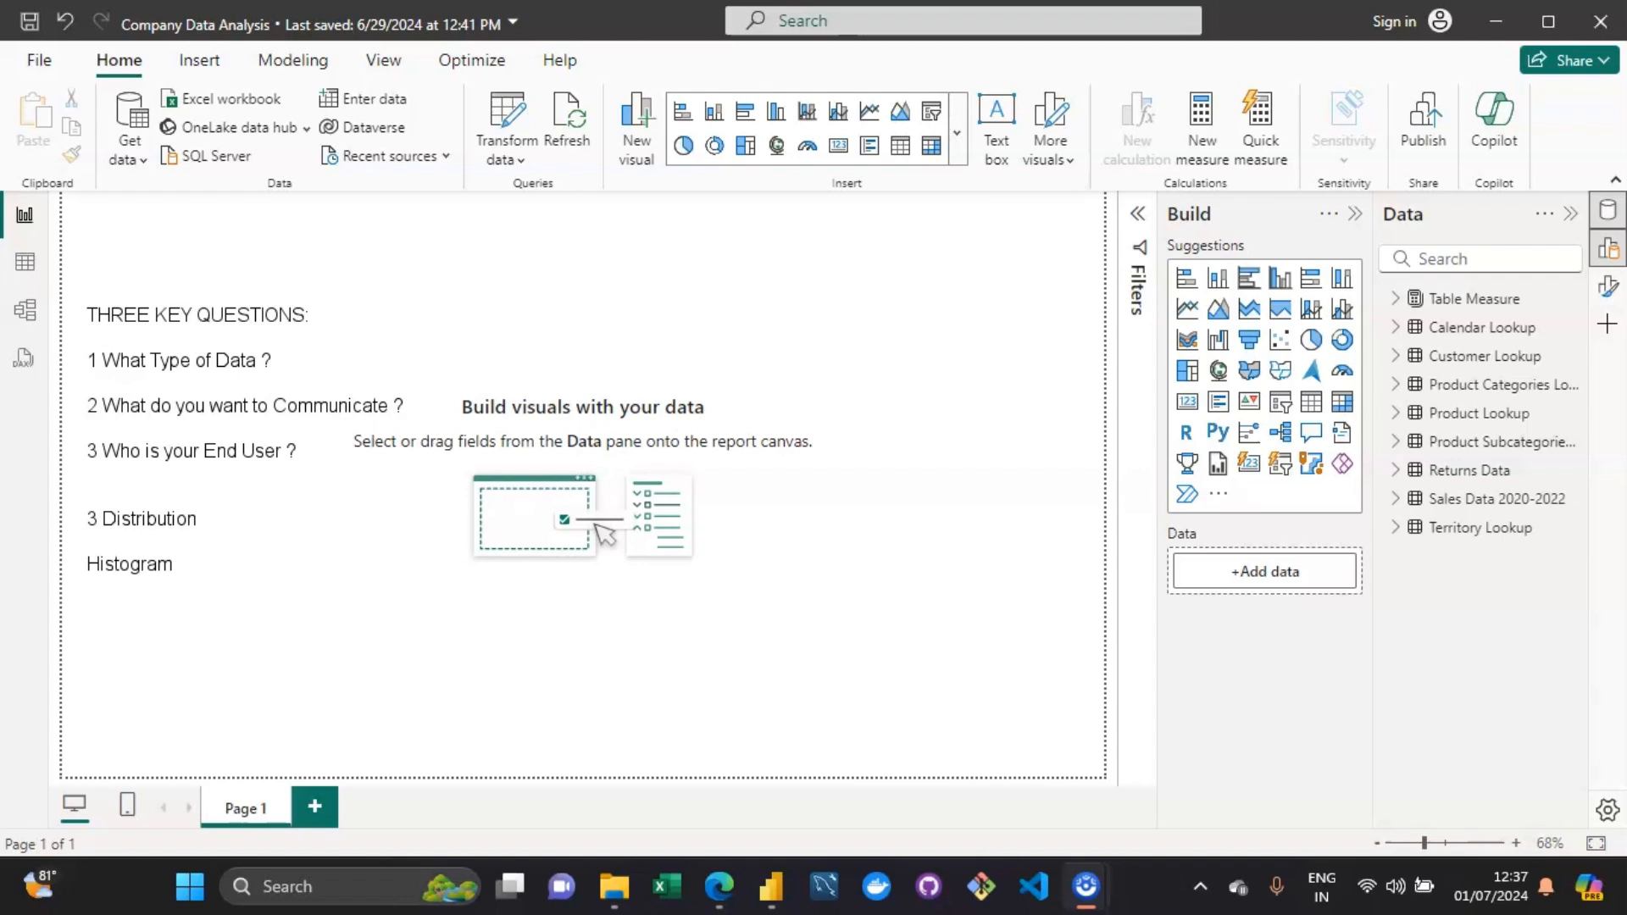
type("Density Pl")
type("ot")
key("Return")
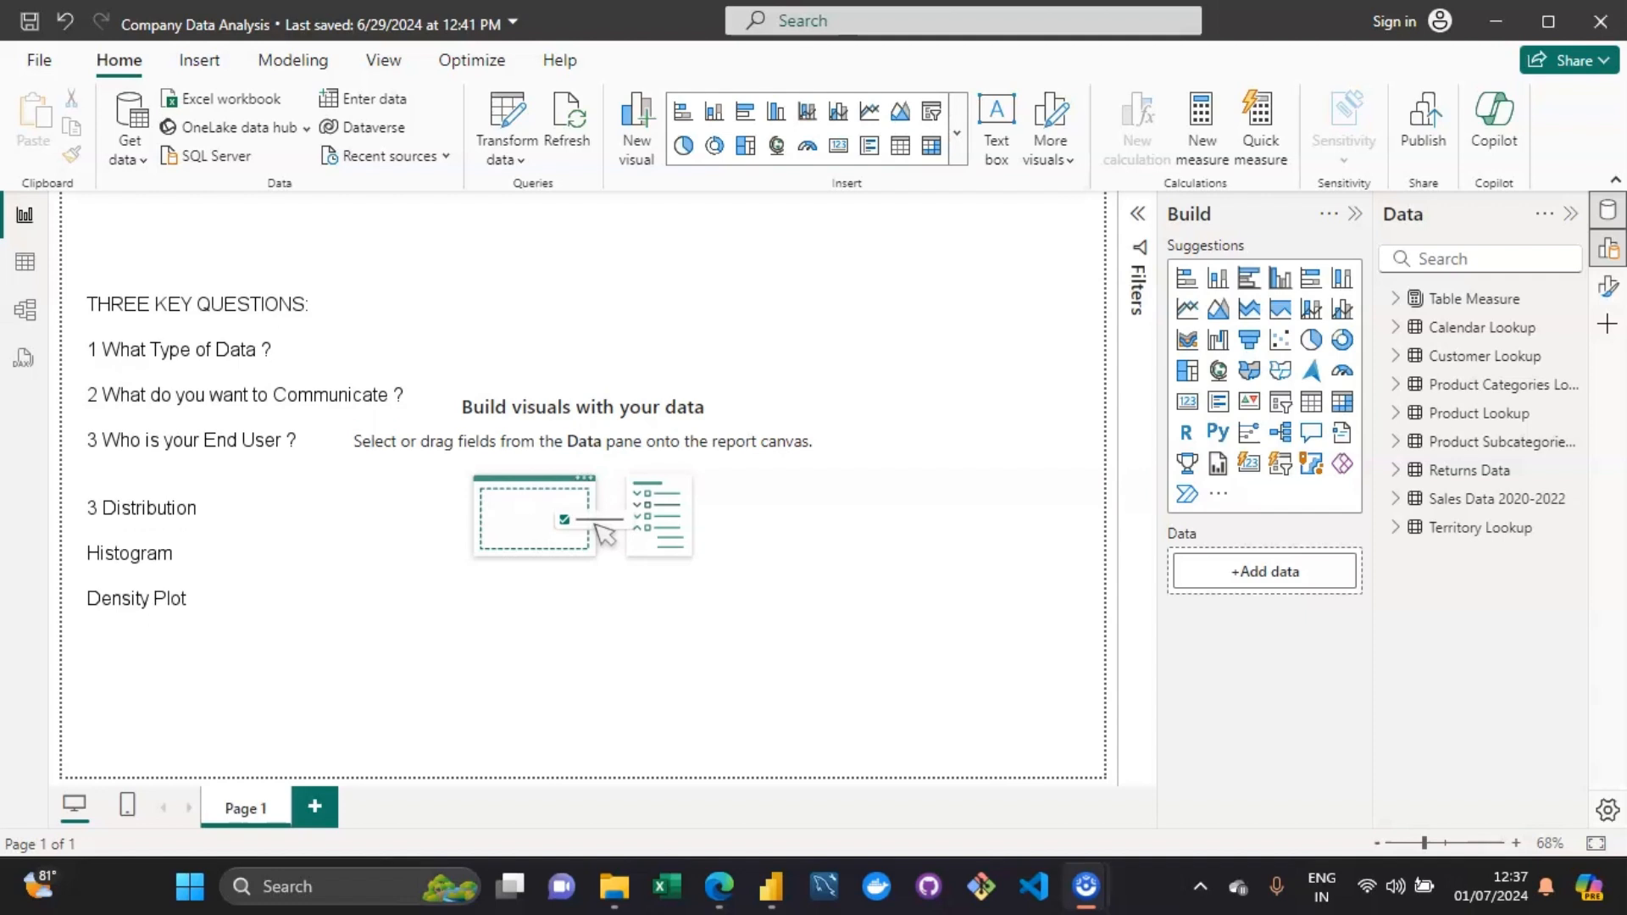
key("Return")
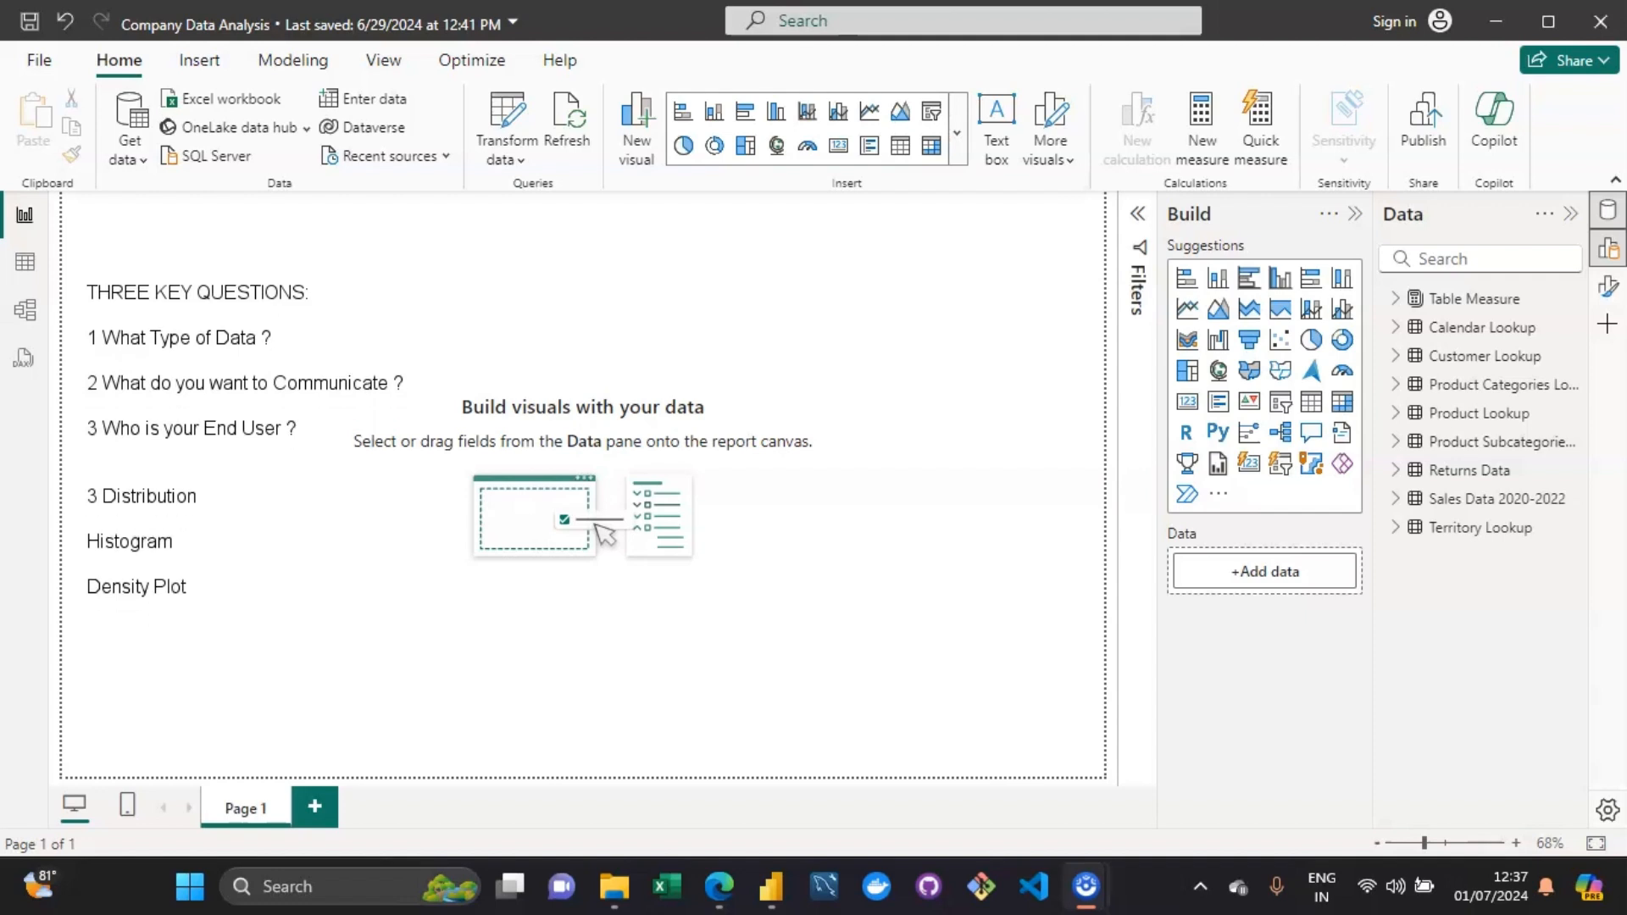
Add "Box and Whisper" and "Scatter Plot" to the distribution chart list.
type("Box and Whisp")
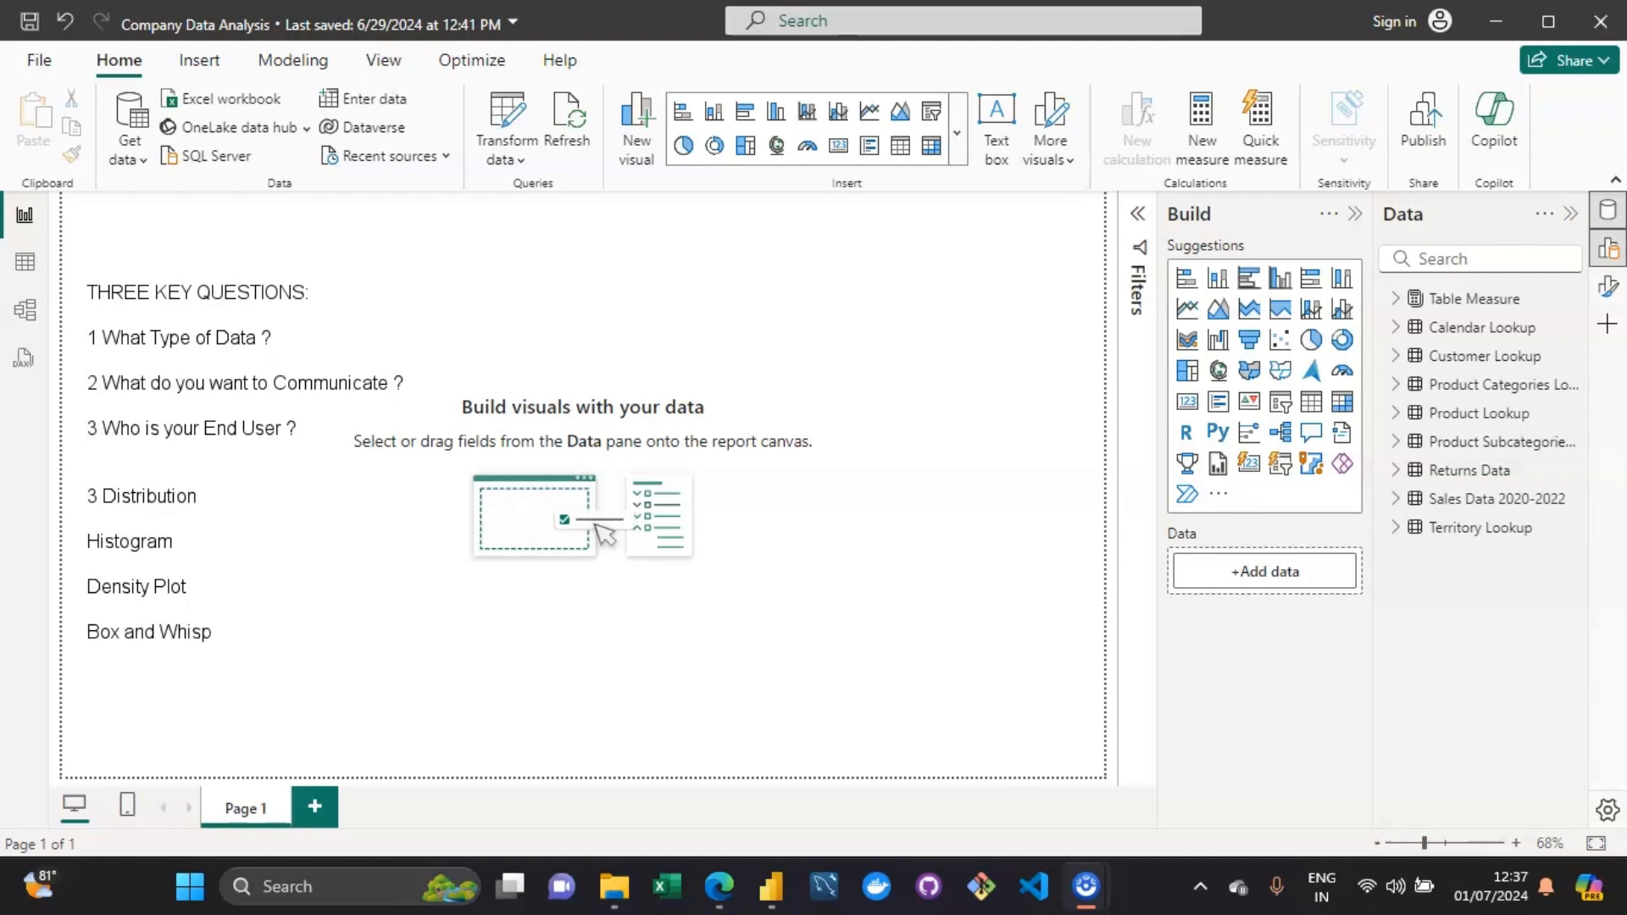
type("er")
key("Return")
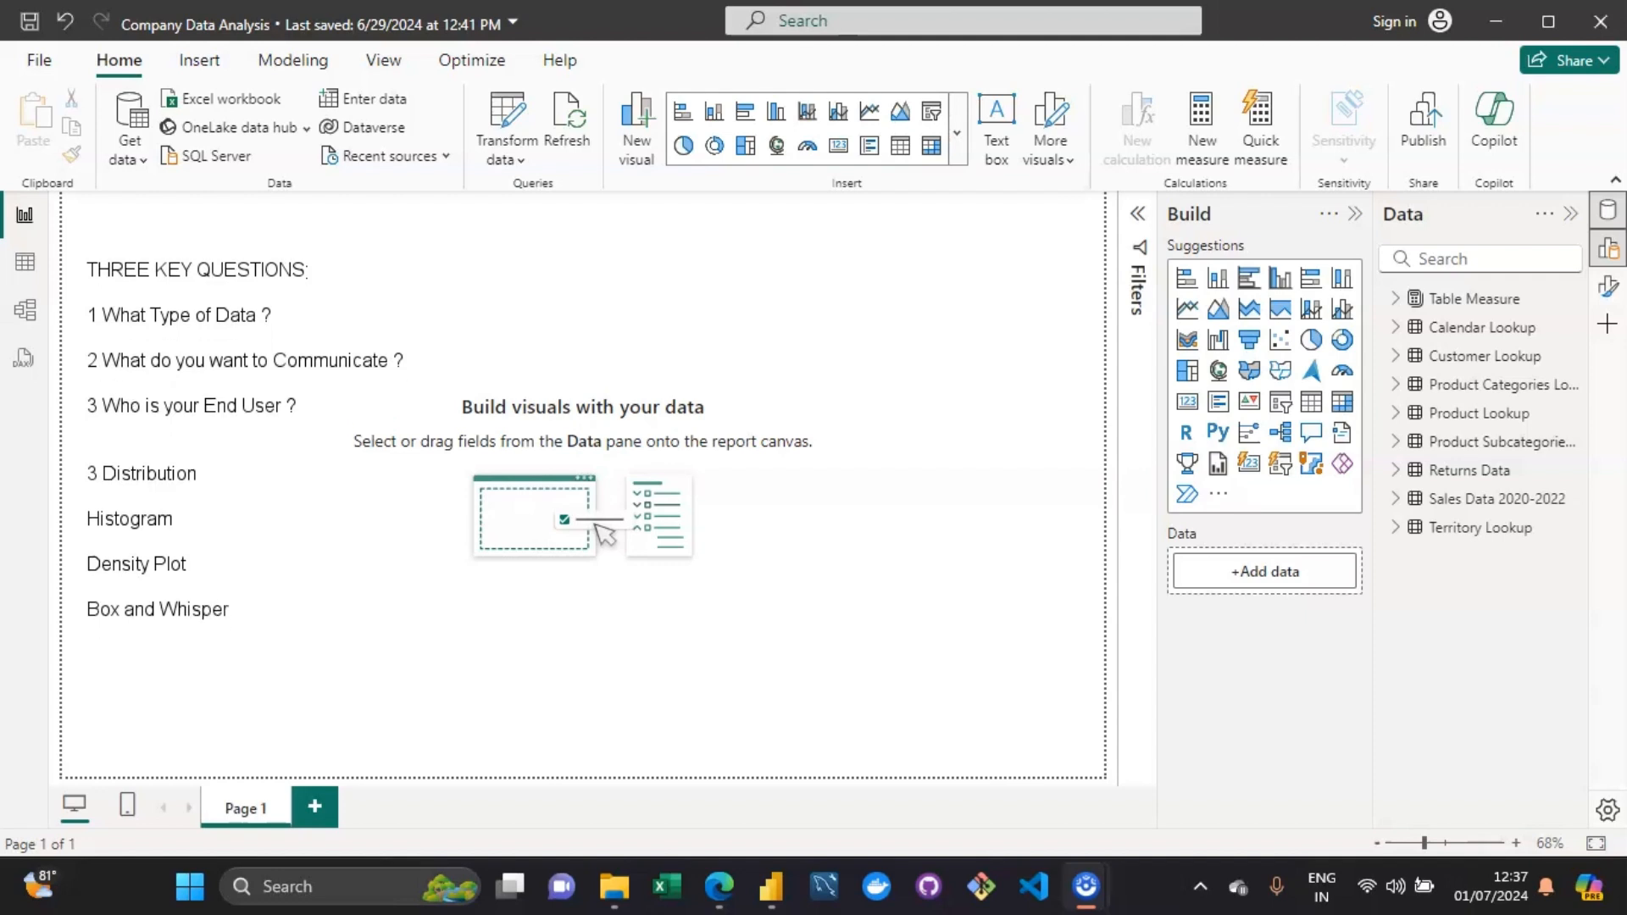
type("Sctter")
key("BackSpace")
key("BackSpace")
key("BackSpace")
type("atter Plot")
key("Return")
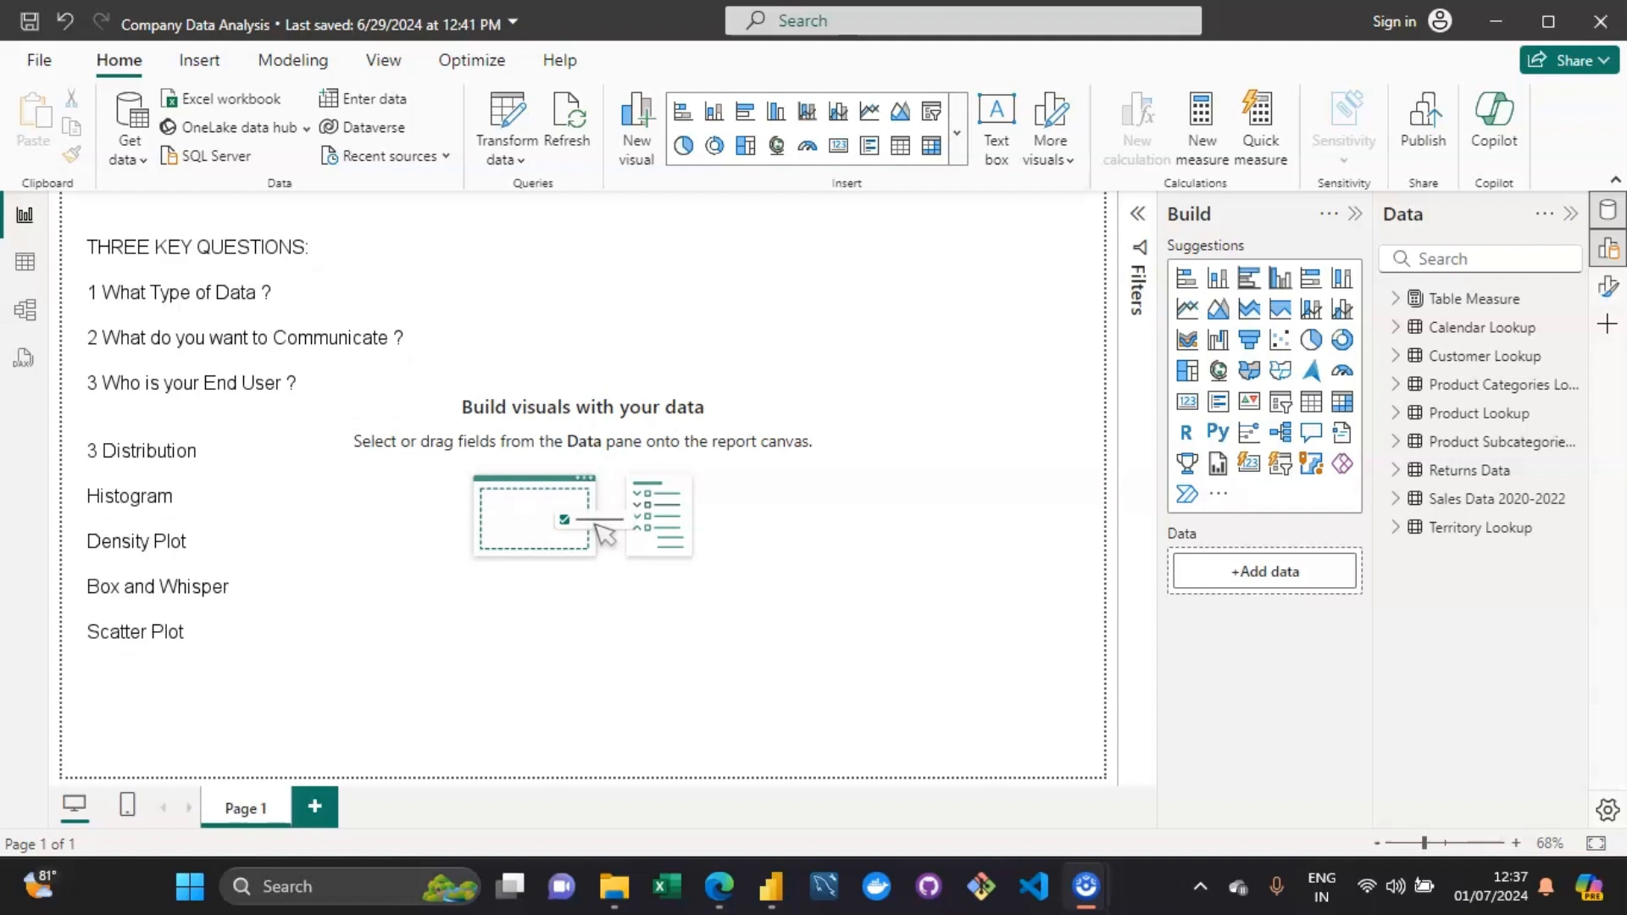
Add "Data table/Heat Map" and "Map/Choropleth--->geospatial" to the distribution chart list.
type("Dat a")
key("BackSpace")
key("BackSpace")
type("a table/Heat")
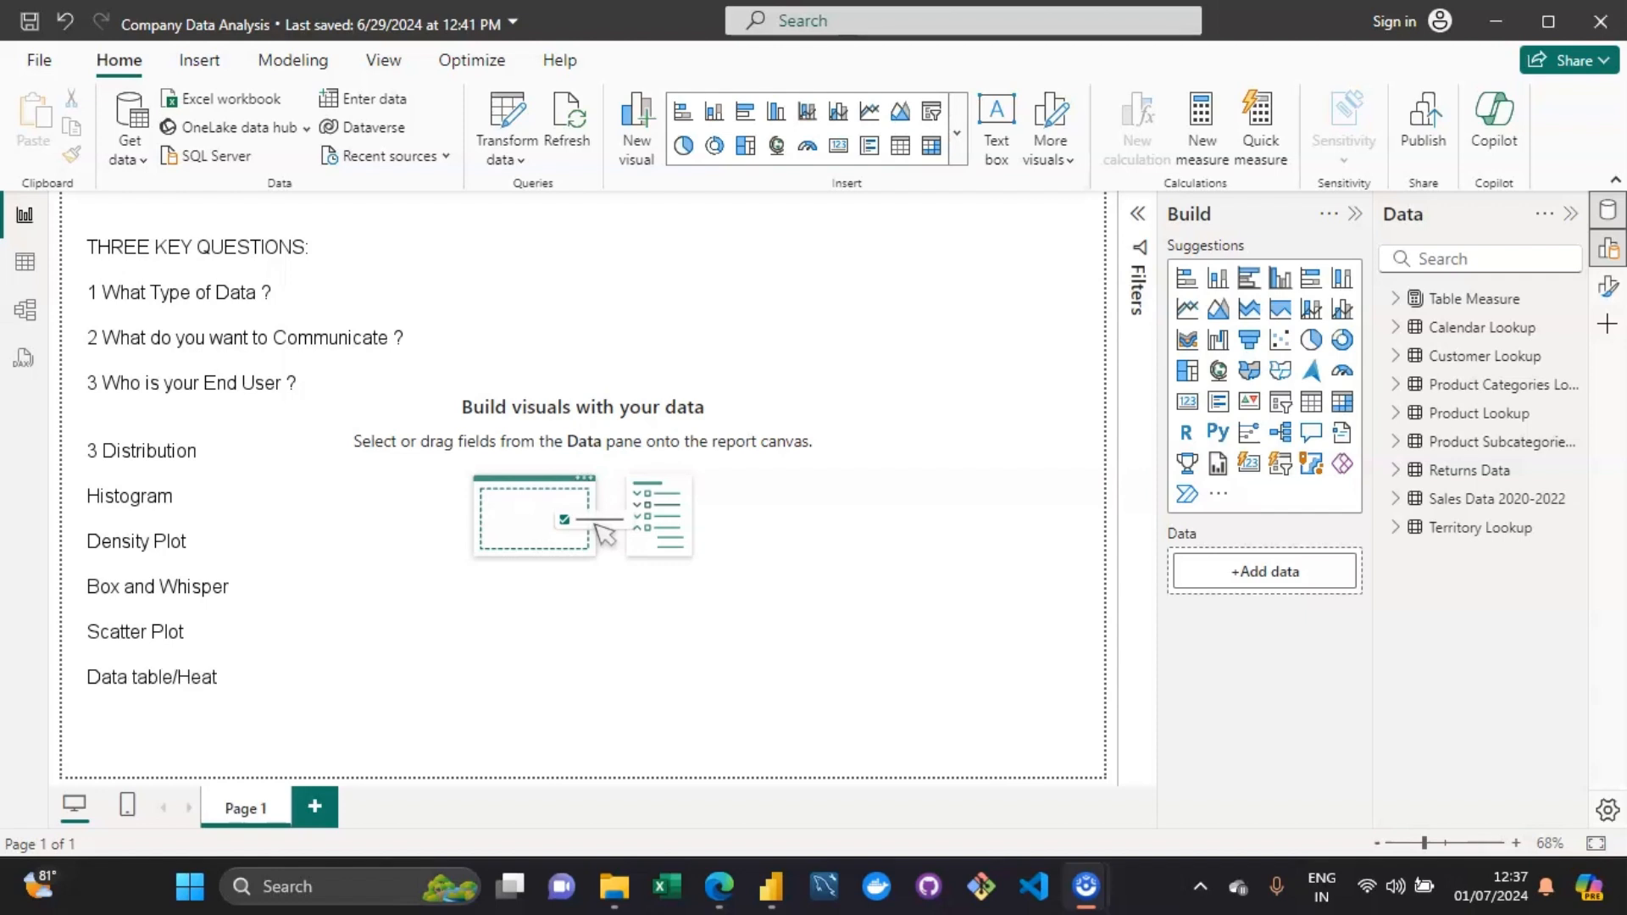
type(" Map")
key("Return")
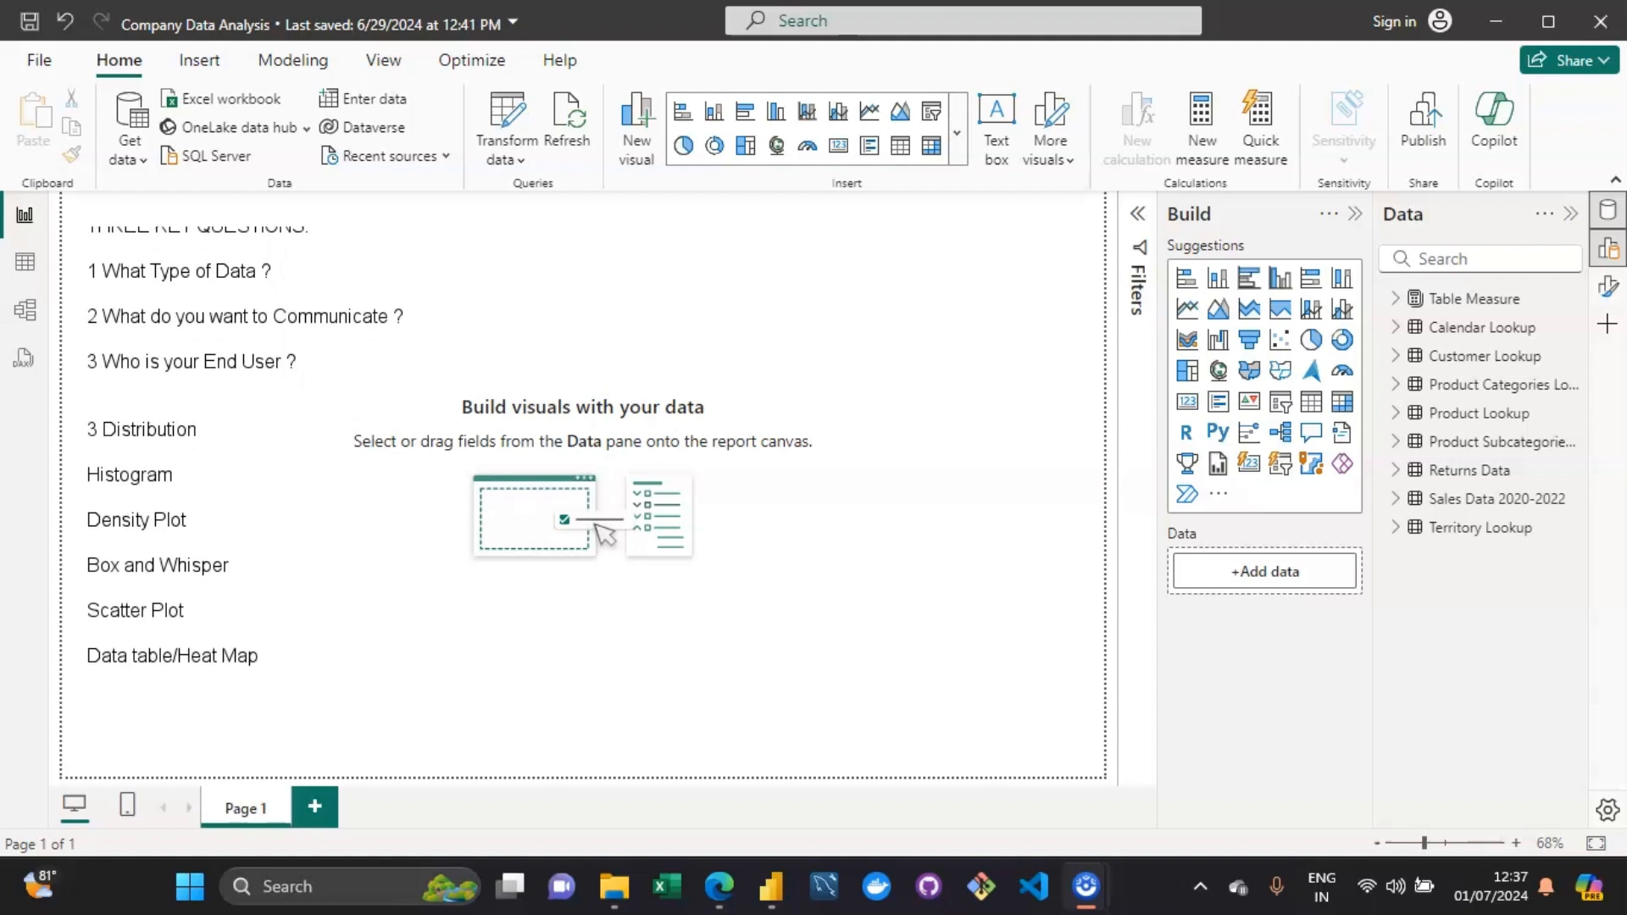
type("Map")
type("/Chor")
type("o")
type("pel")
type("e")
type("th--")
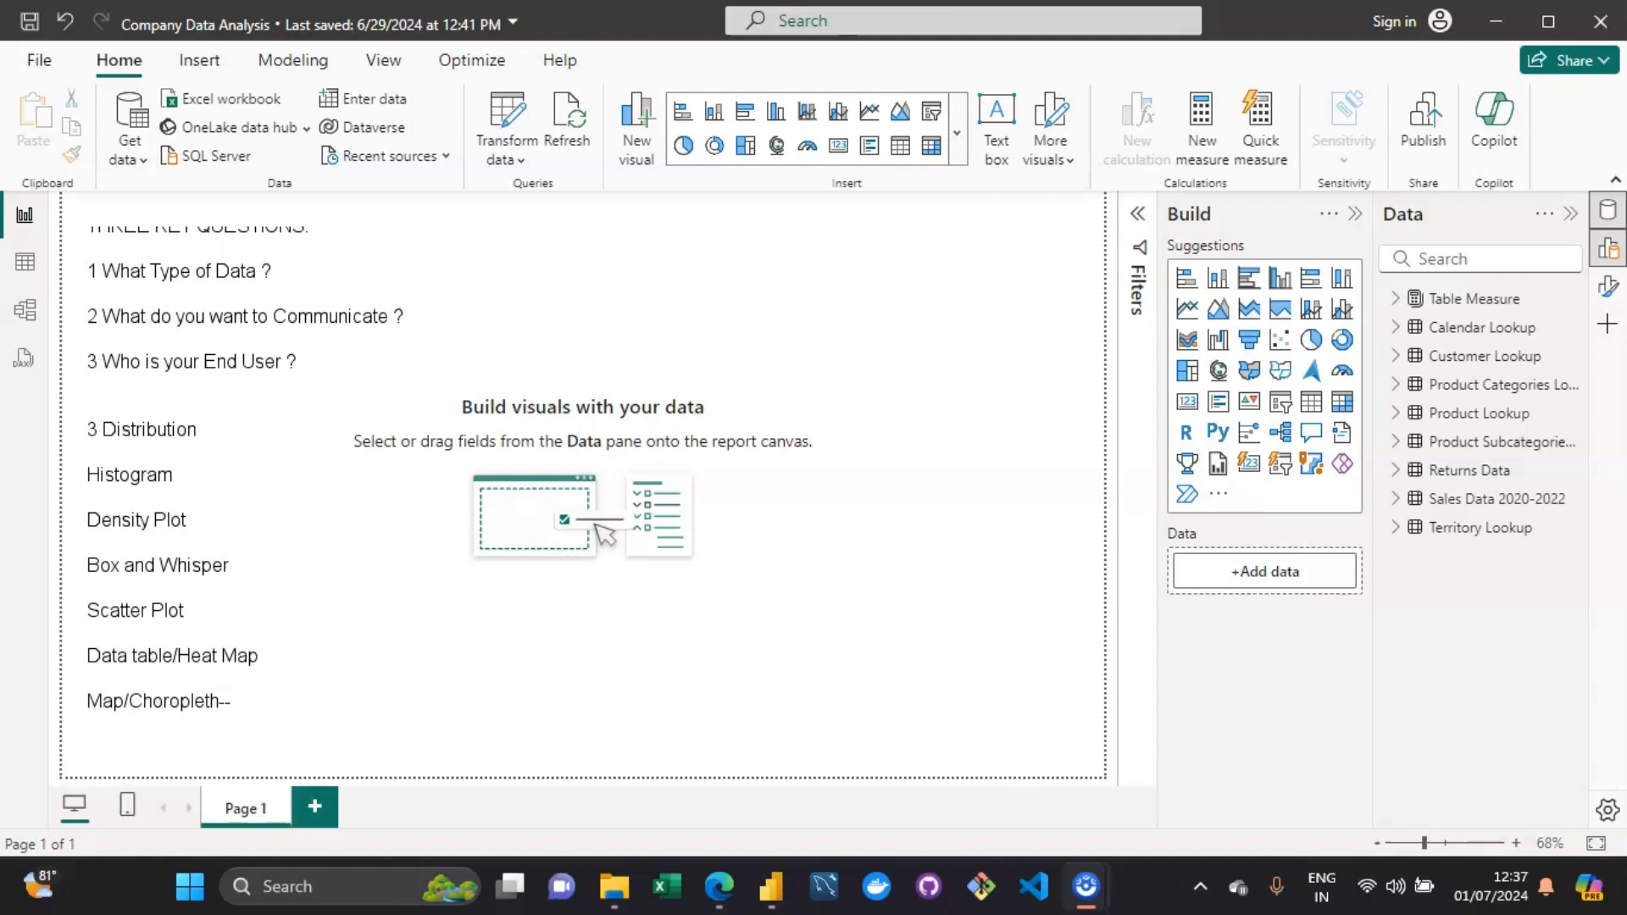
type("->geospatial")
Replace the whole distribution section below the three questions with the heading "4 Relationship:".
left_click_drag(336, 702, 88, 430)
key("BackSpace")
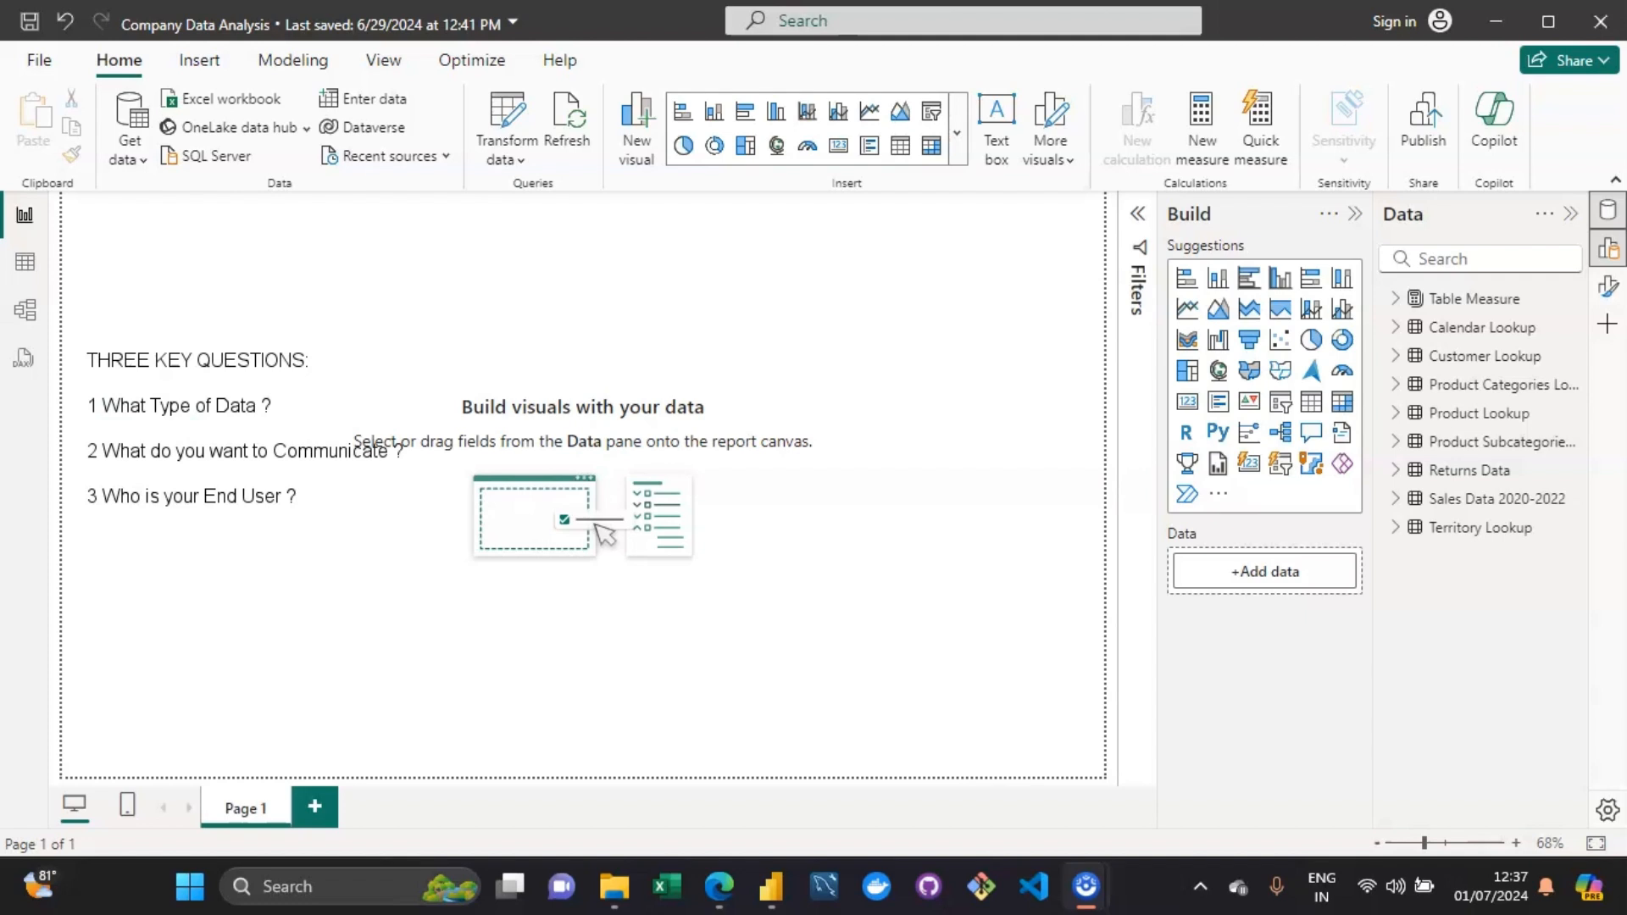
type("4 Rela")
type("tionship:")
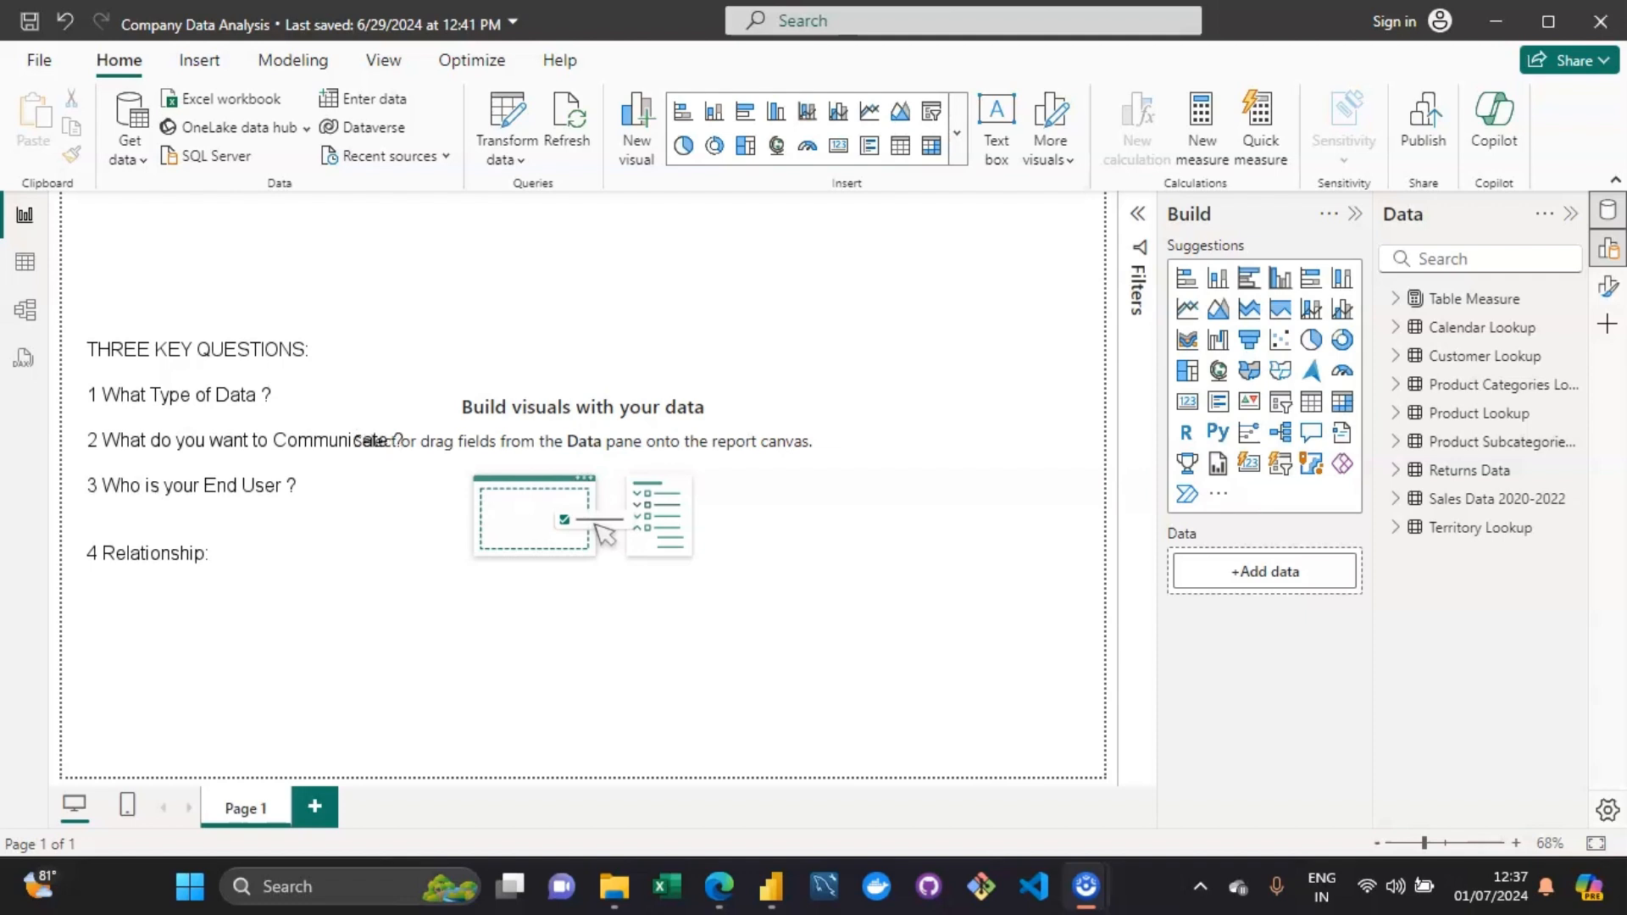
List "Scatter Plot" and "Bubble Chart" as separate entries under the relationship heading.
key("Return")
type("Scatter")
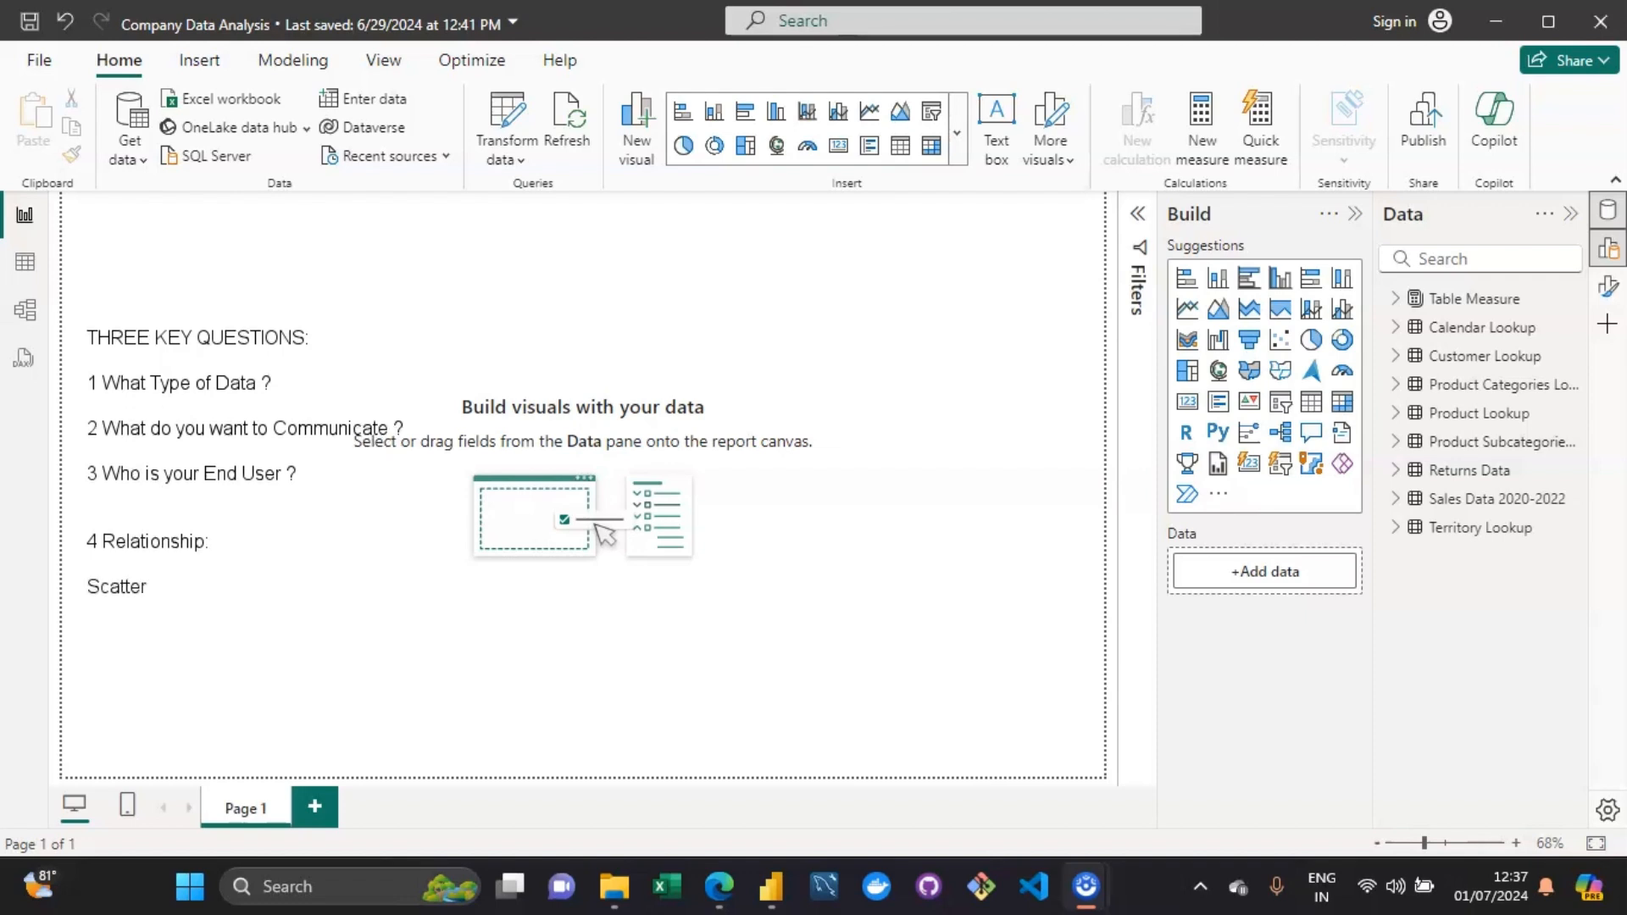
type(" Plot")
key("Return")
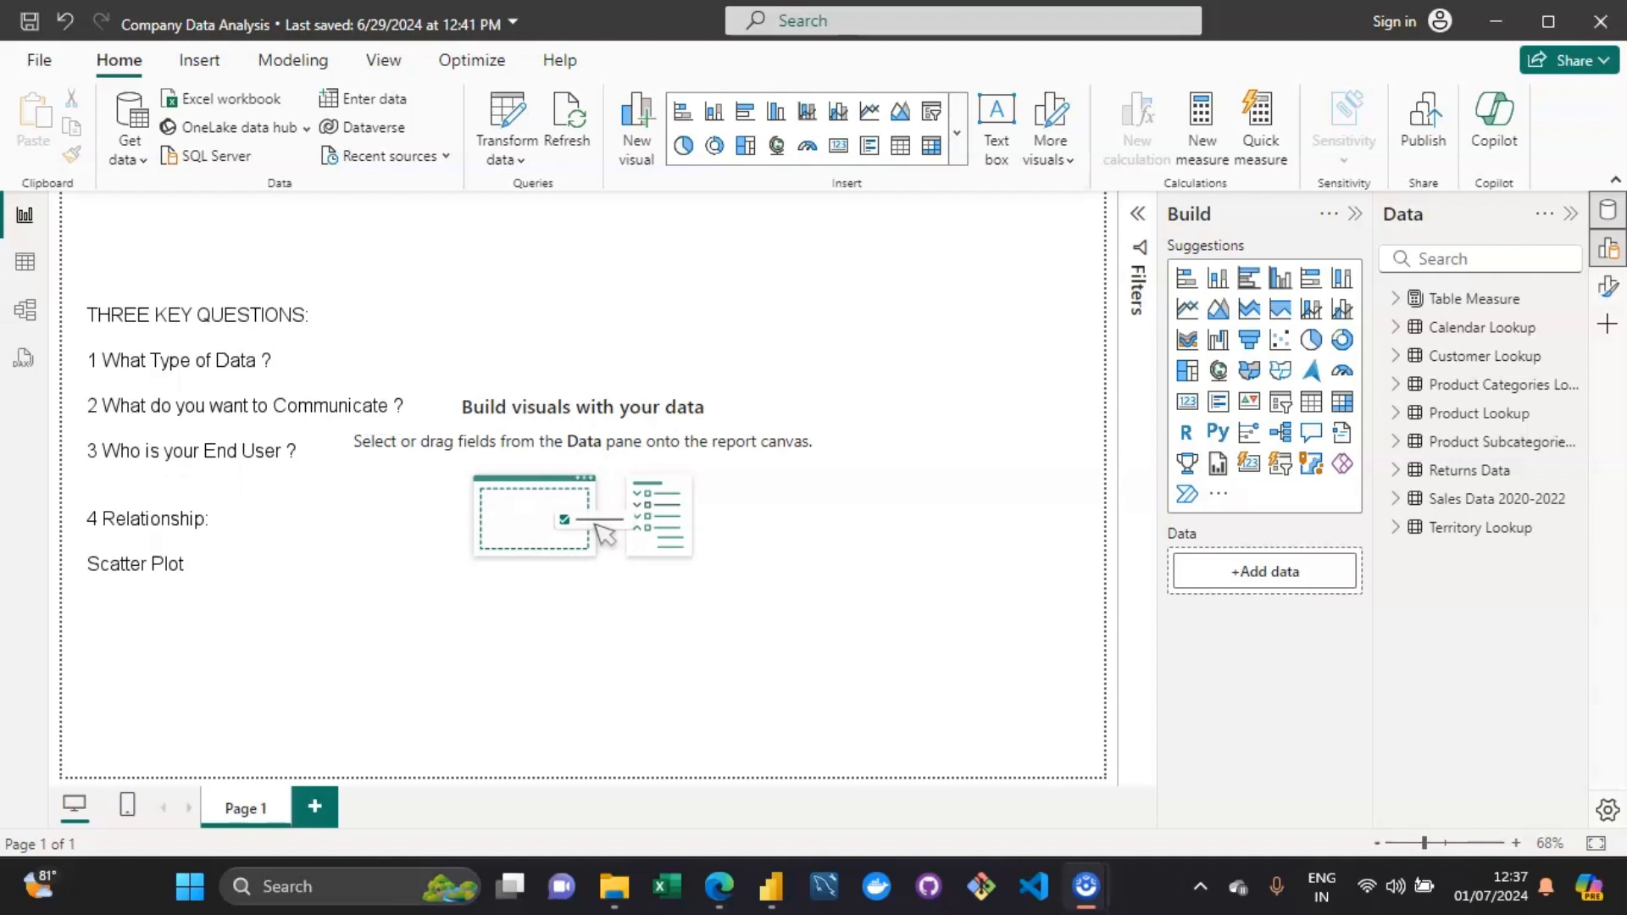
type("Bubble Chart4Dat")
key("BackSpace")
key("BackSpace")
key("BackSpace")
key("BackSpace")
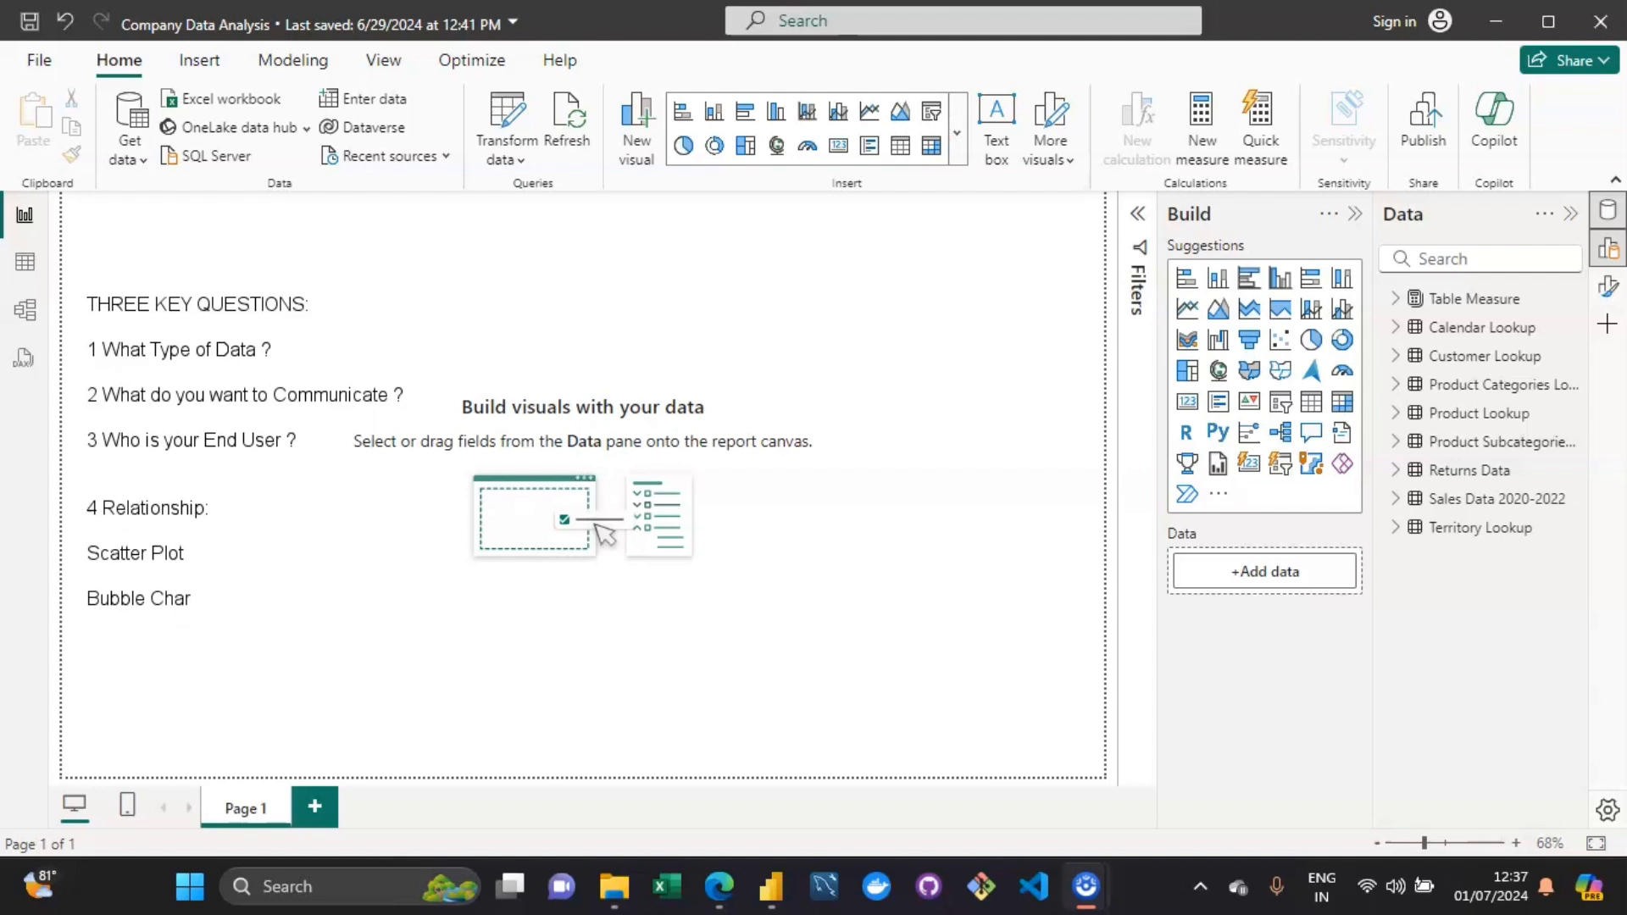
Add "Data Table/Heat Map" as a further entry in the relationship chart list.
key("Return")
type("Da")
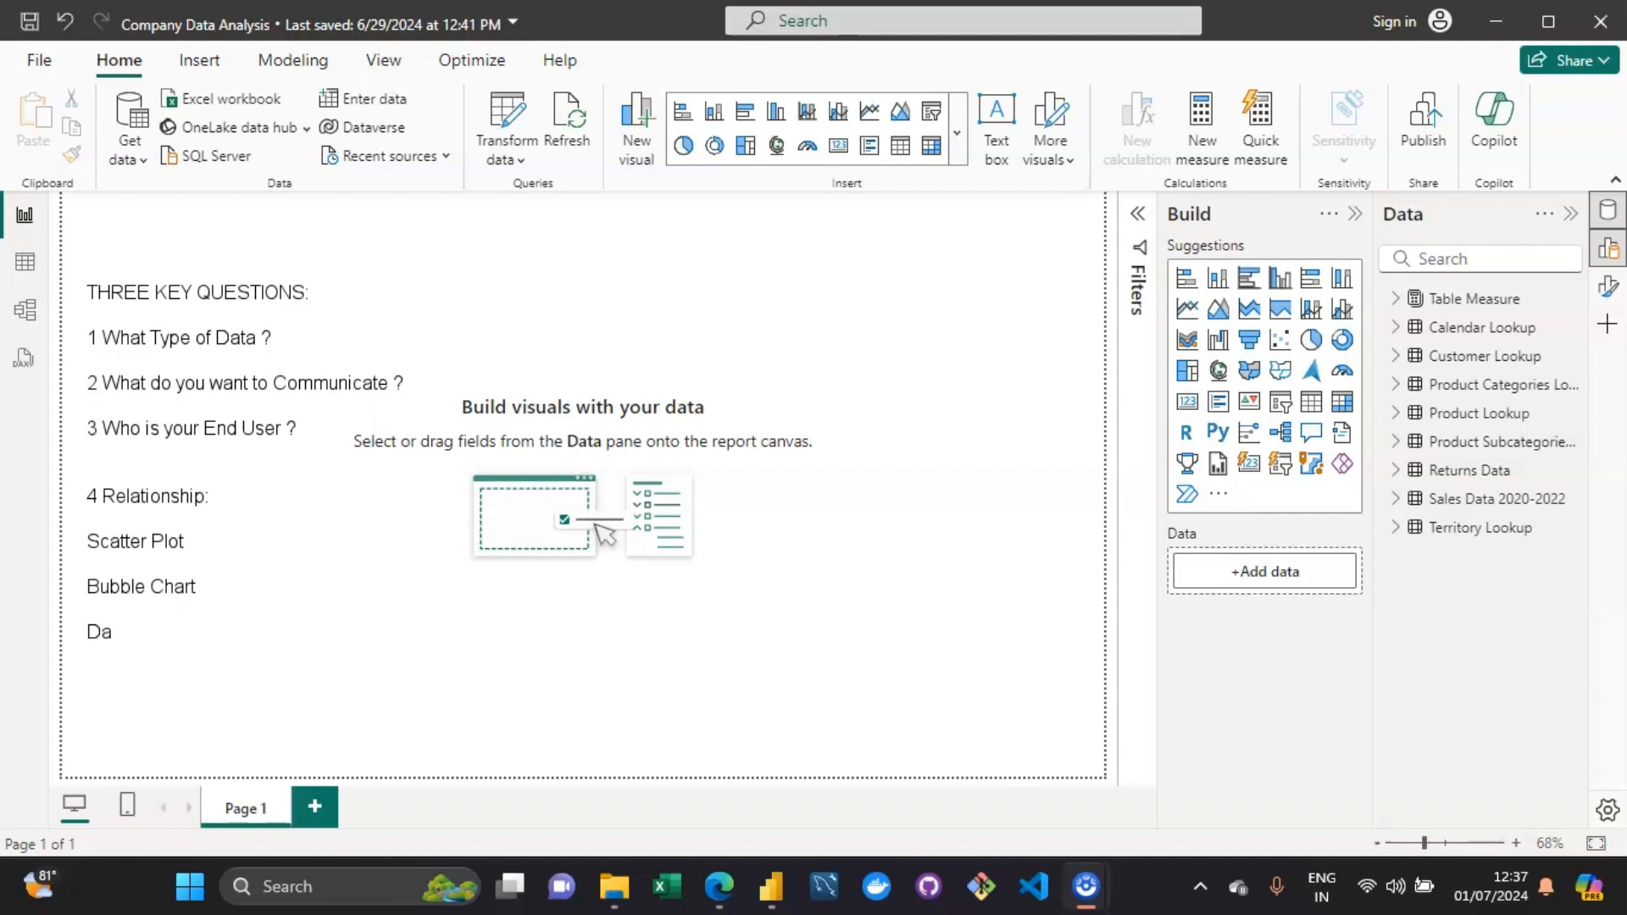
type("ta Table/Heat Map")
key("Return")
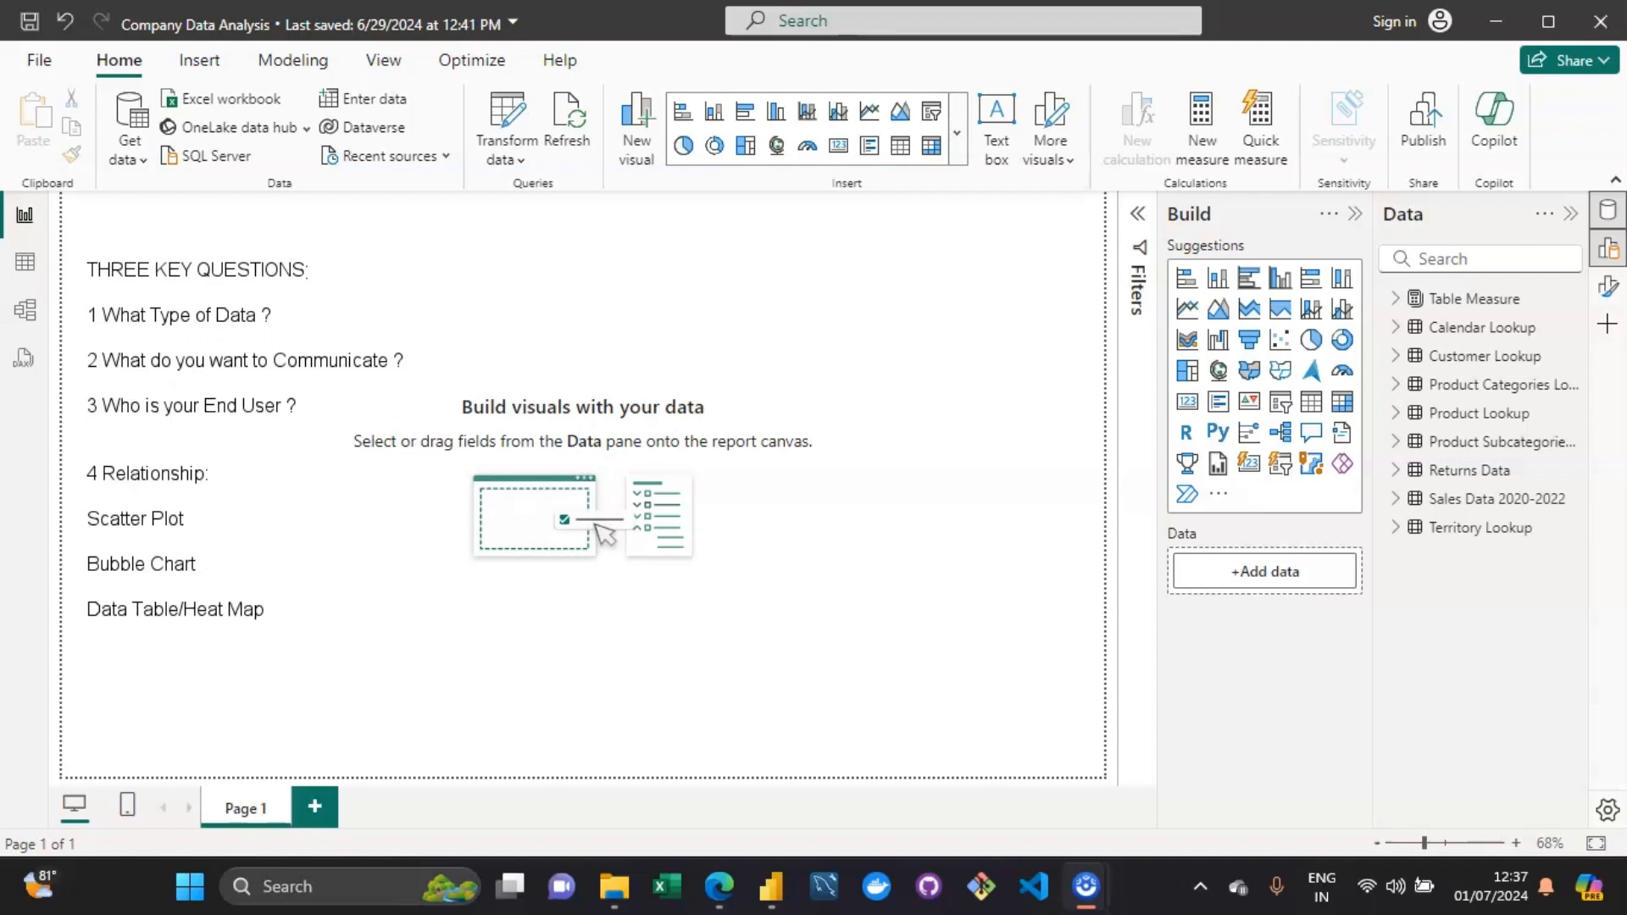
Add "Correlation Matrix" as the last entry in the relationship chart list.
type("Correlation Ma")
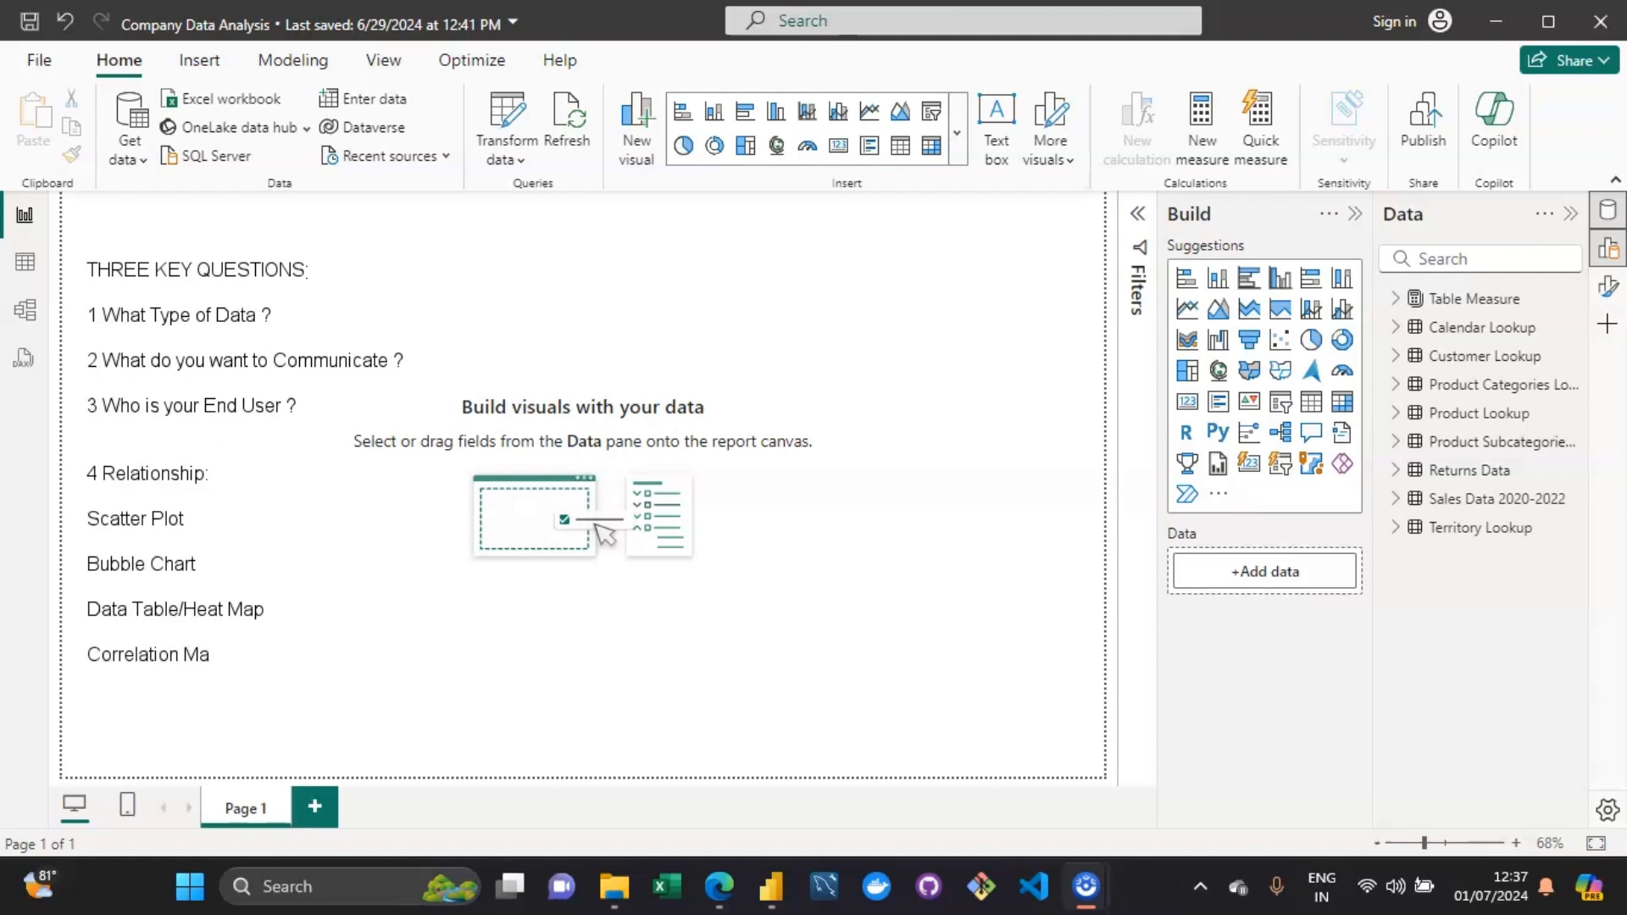
type("trix")
key("shift+Home")
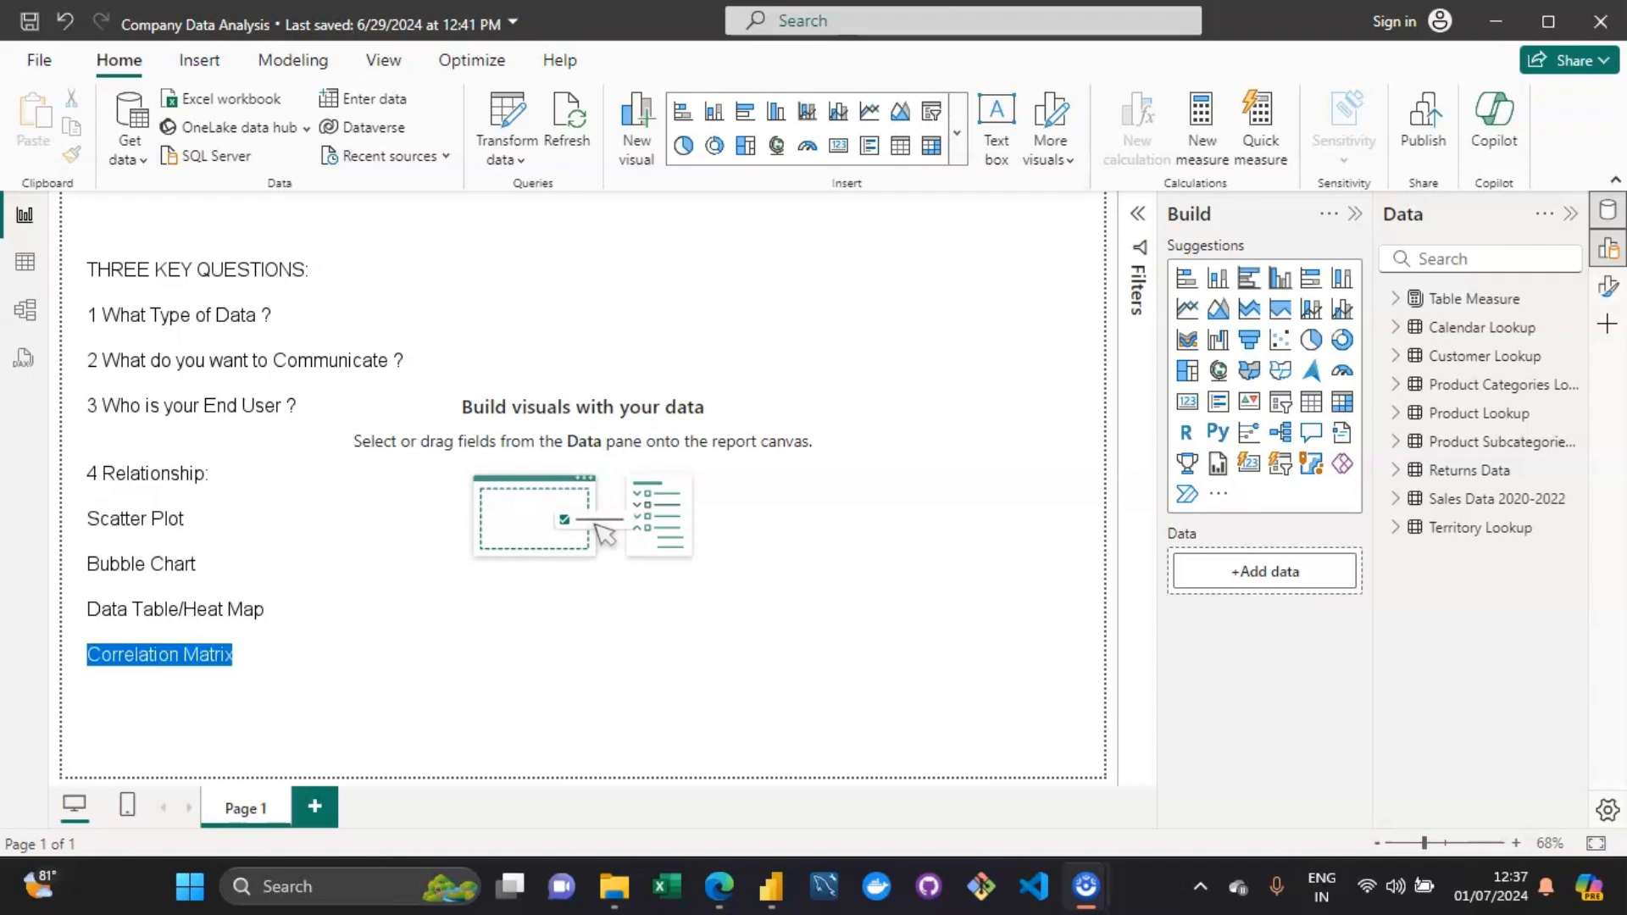
key("Right")
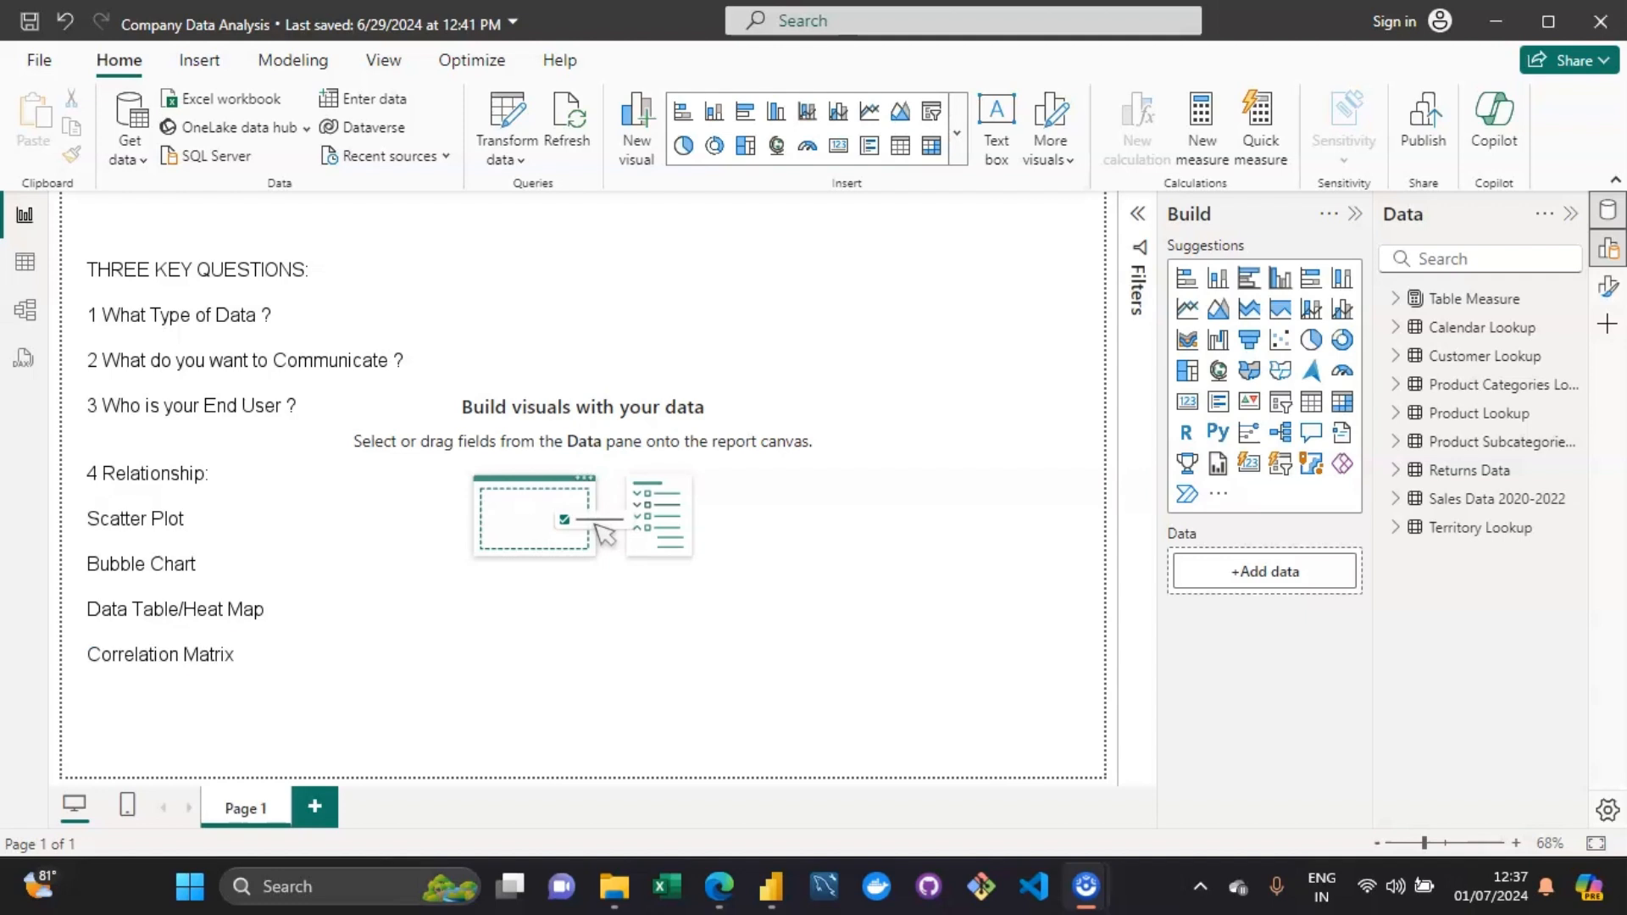
Replace the whole relationship section below the three questions with the heading "1. Analyst".
key("shift+Up")
key("shift+Up")
key("shift+Up")
key("shift+Up")
key("shift+Home")
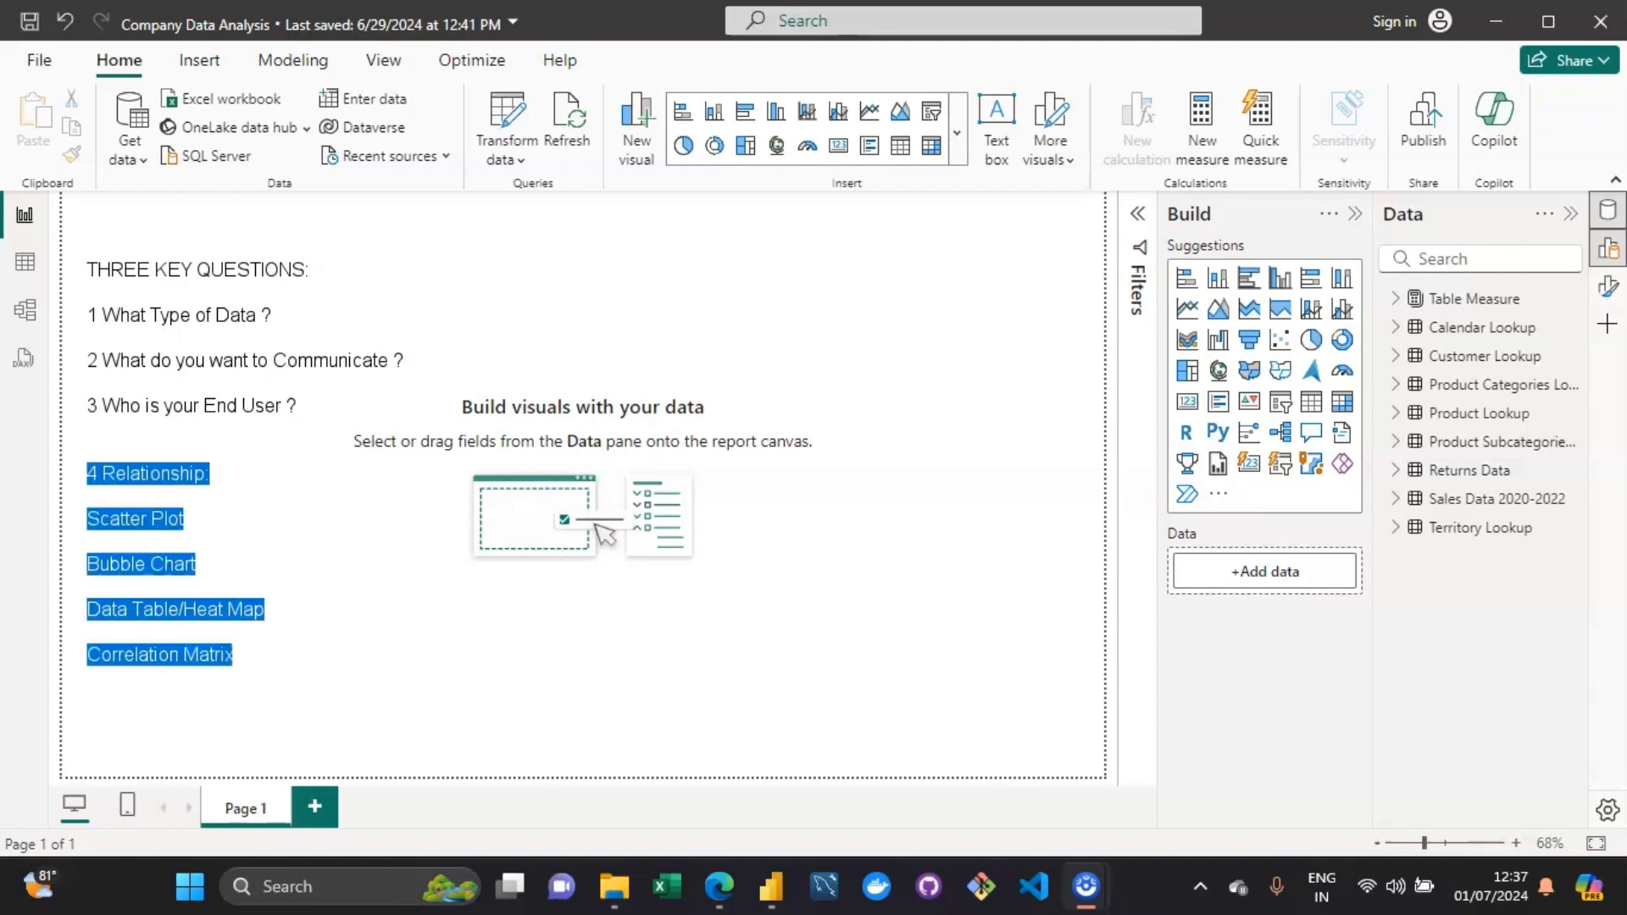
type("1")
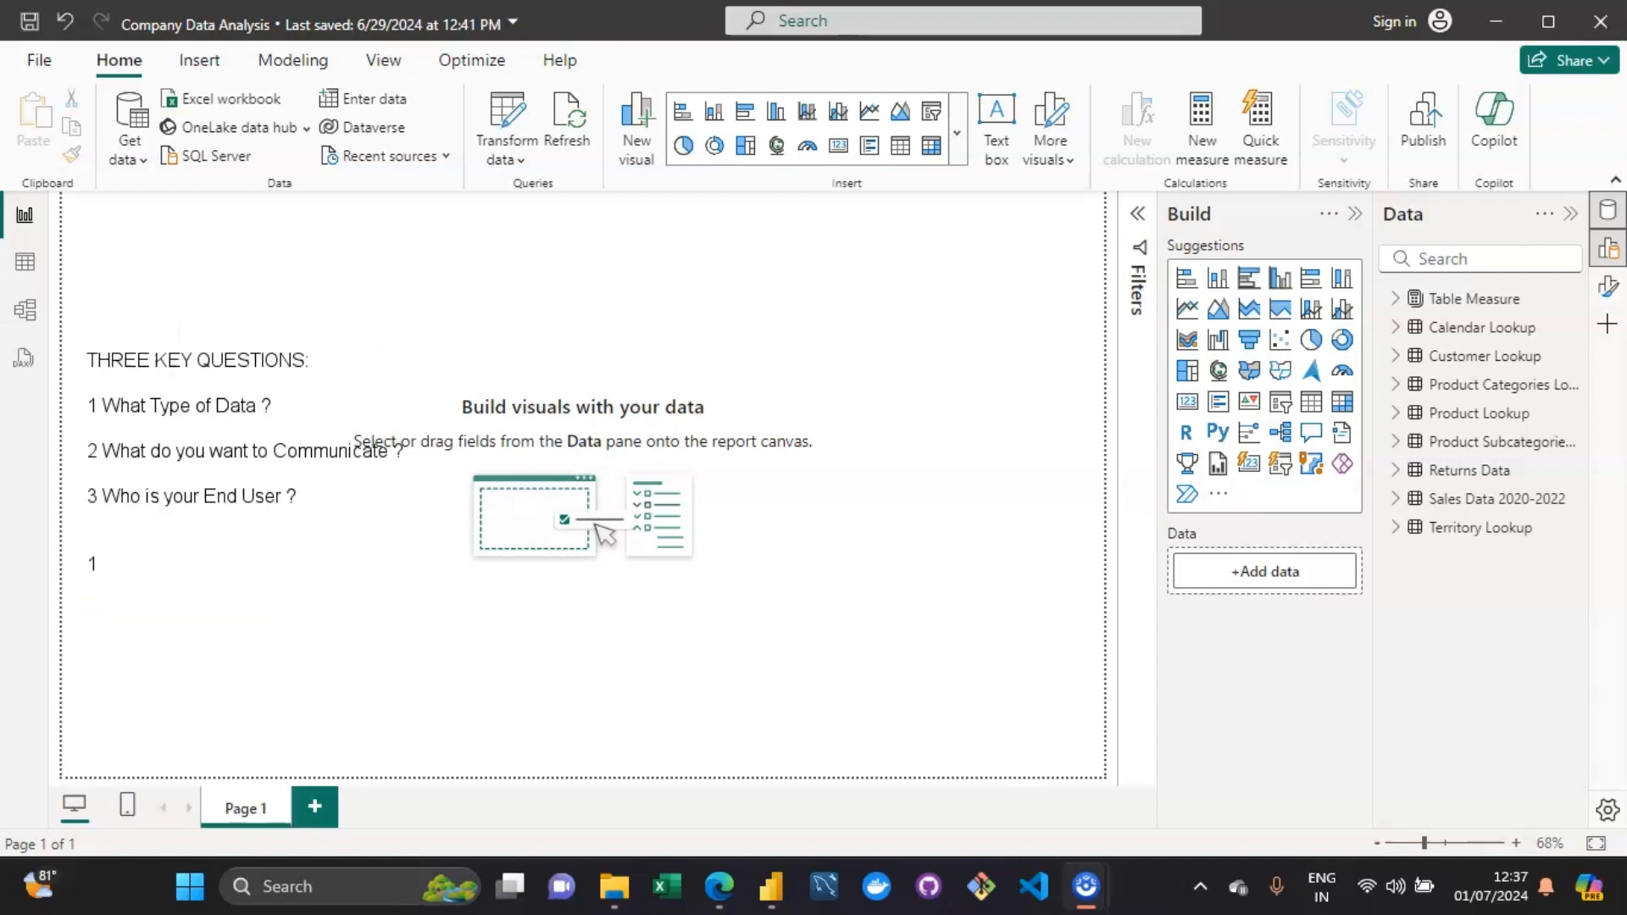
type(" Analu")
key("BackSpace")
type("ys")
type(".")
Write "To see details and wants to know that what is happening at the granular level:" under the Analyst heading.
type("To see d")
type("etails")
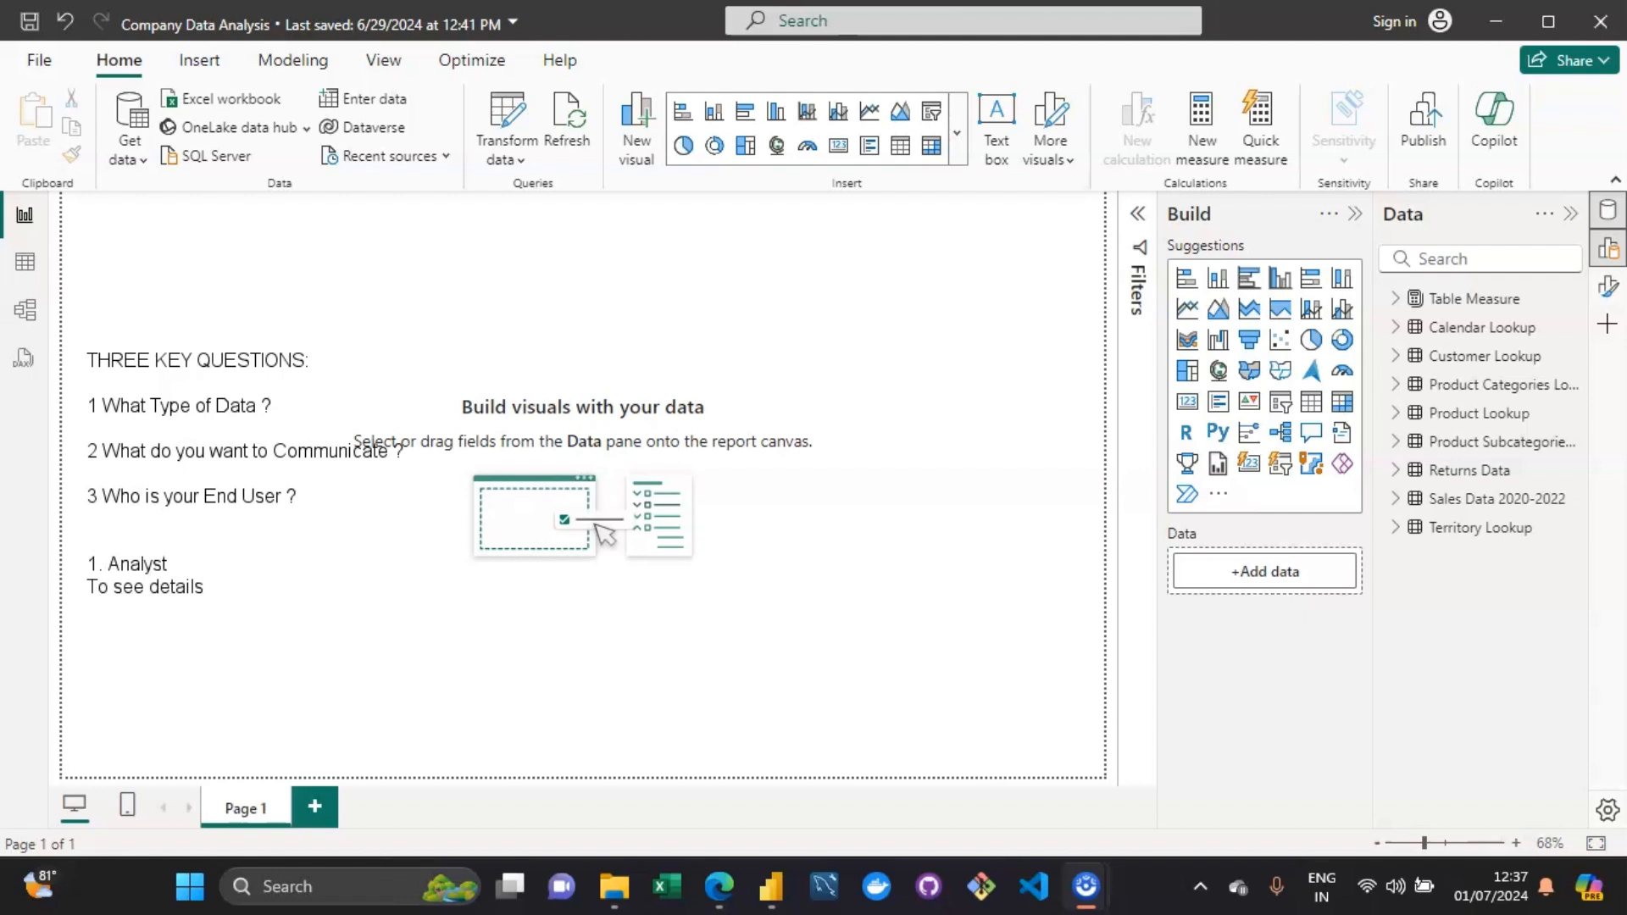
type(" and w")
type("at")
key("BackSpace")
type("nts to know")
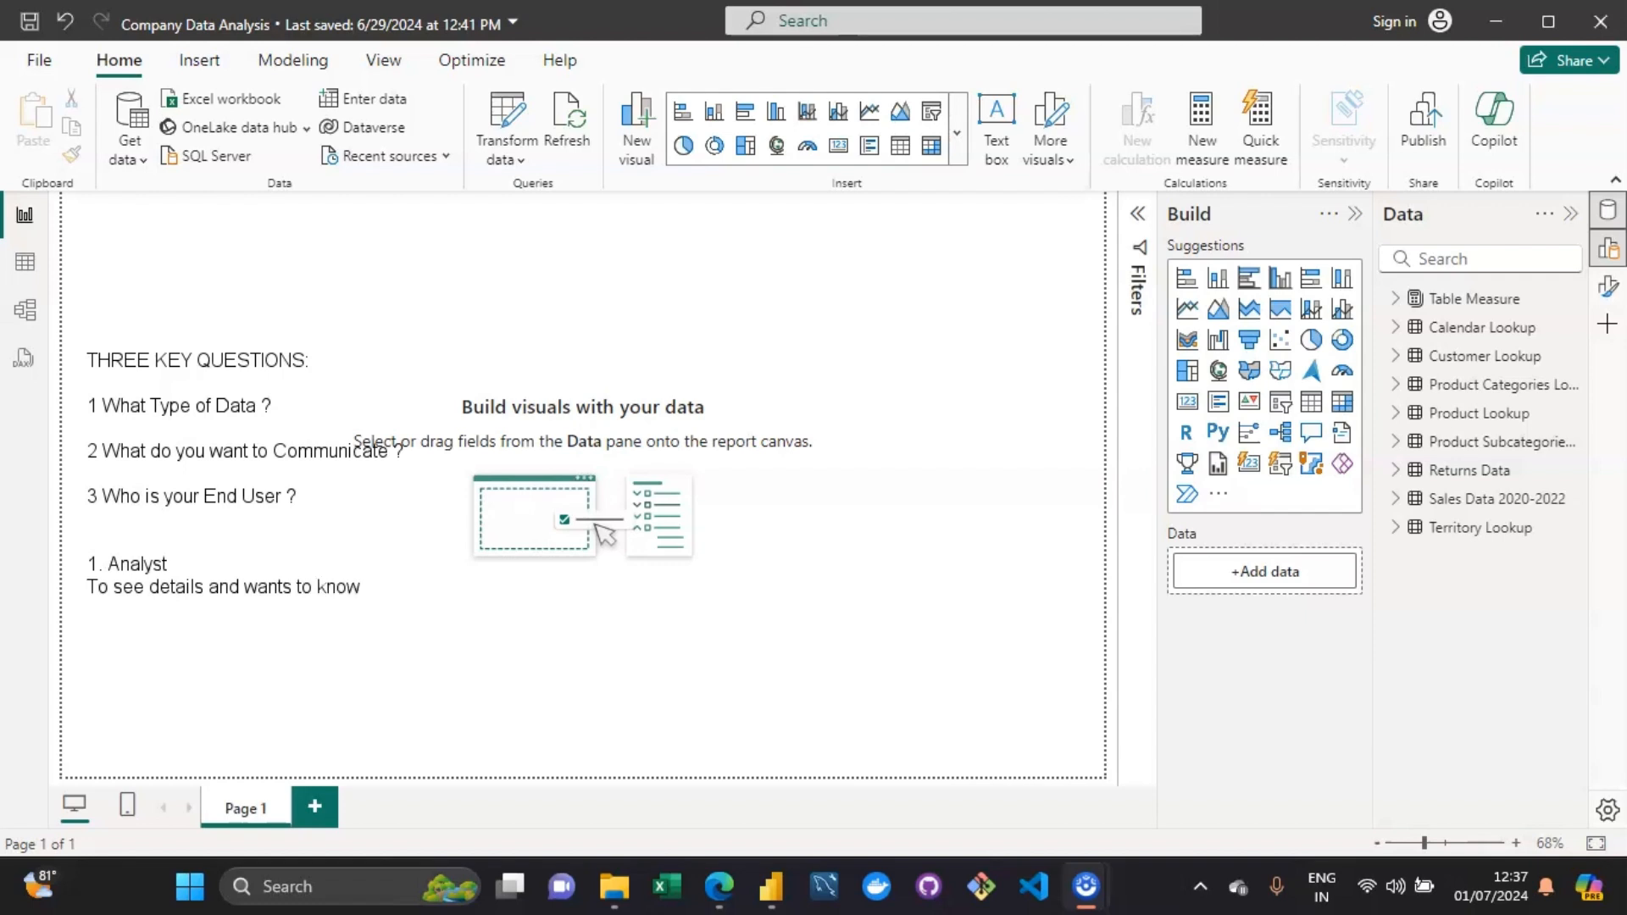
type(" that what is happening")
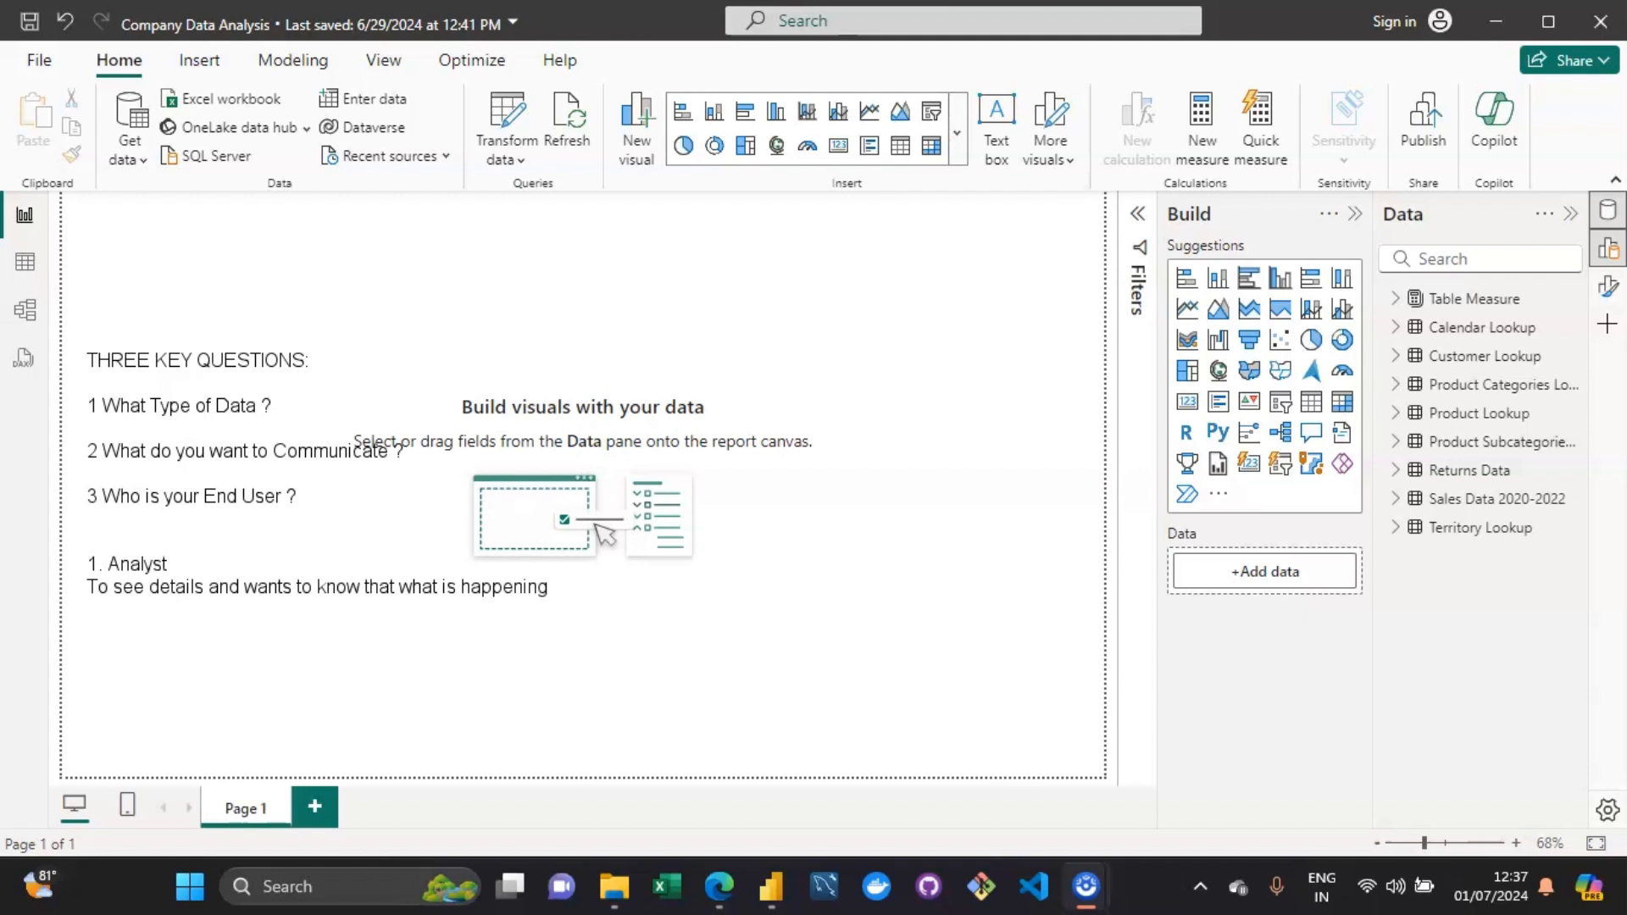
type(" at the granular lev")
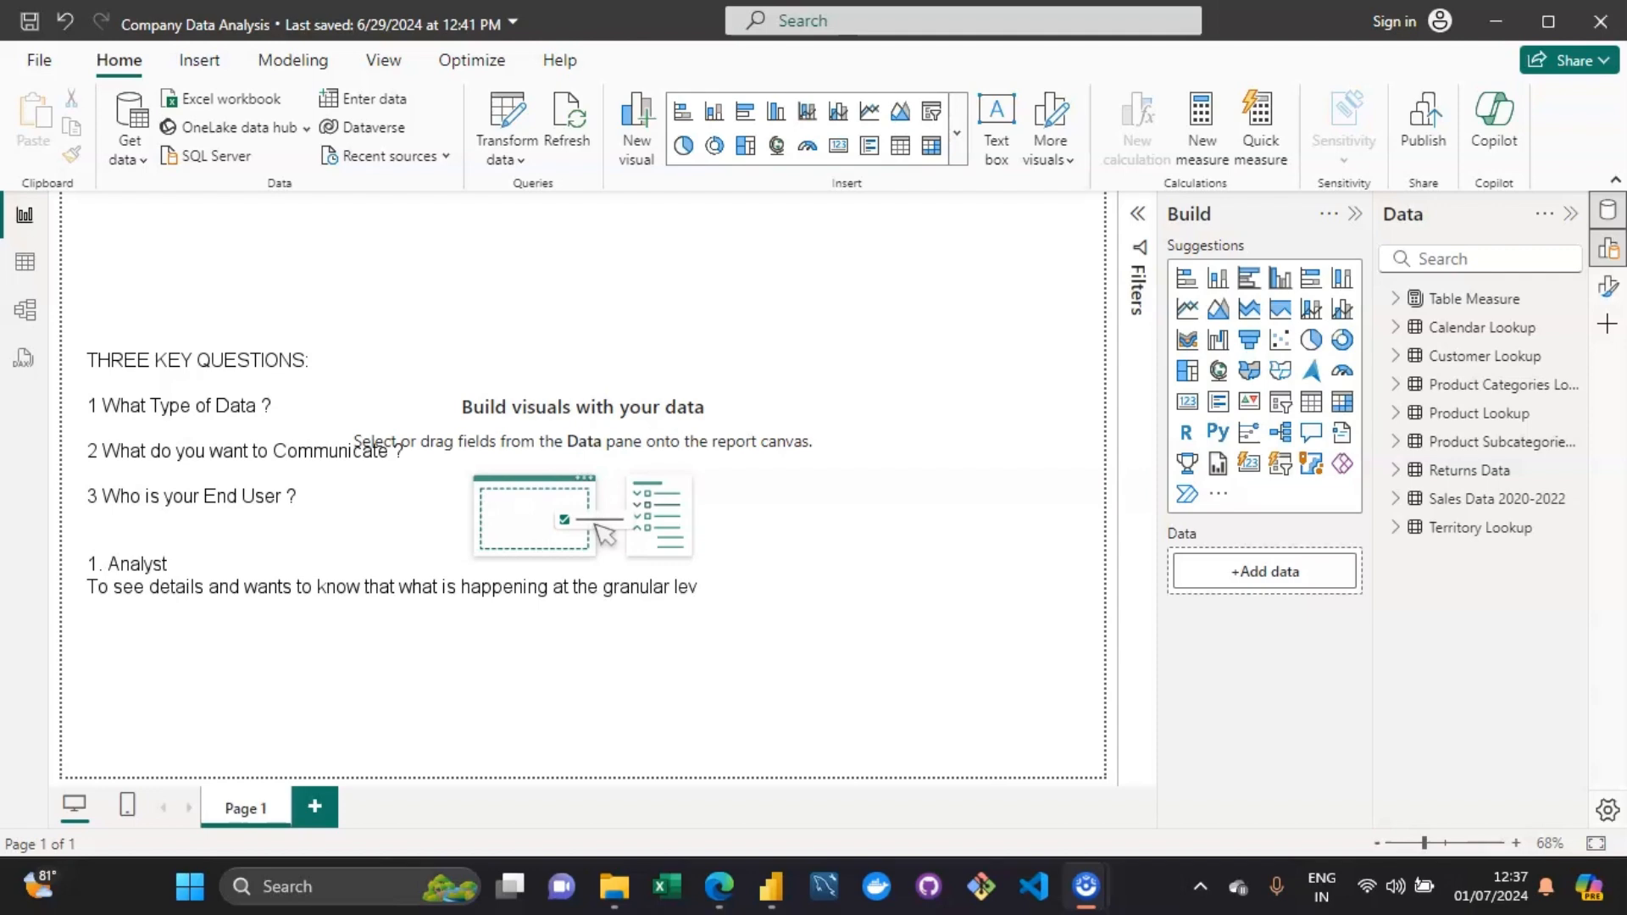
type("el:")
key("Return")
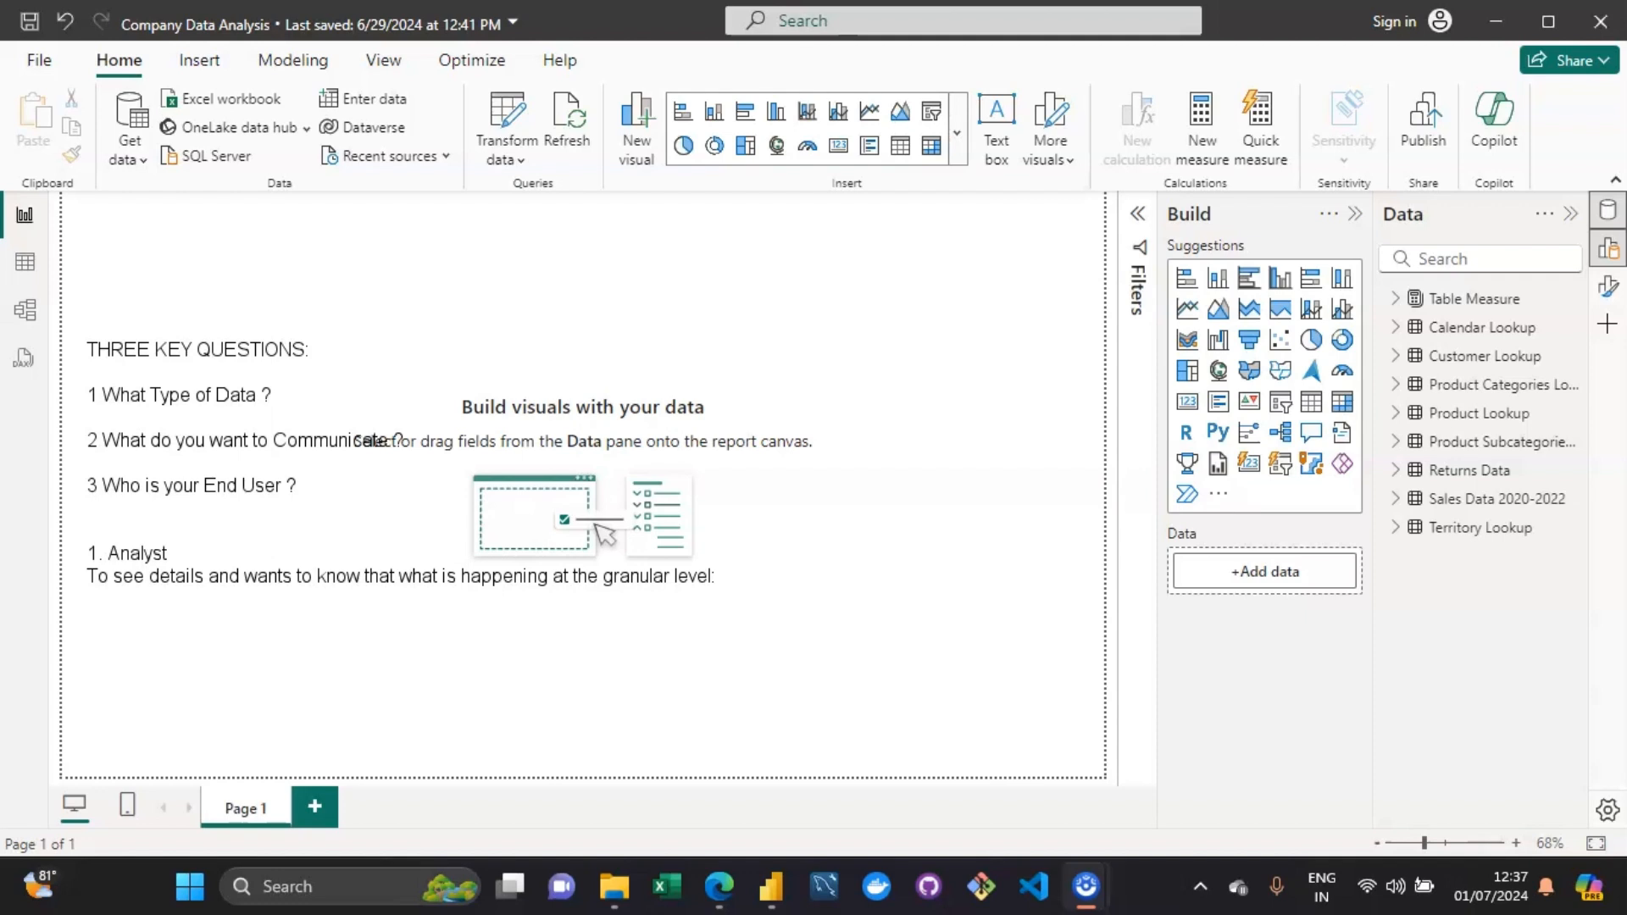
Add "Tables or Combo Charts" as a separate entry in the analyst notes.
type("Tanle")
key("BackSpace")
key("BackSpace")
key("BackSpace")
key("BackSpace")
key("Return")
type("Tablesw")
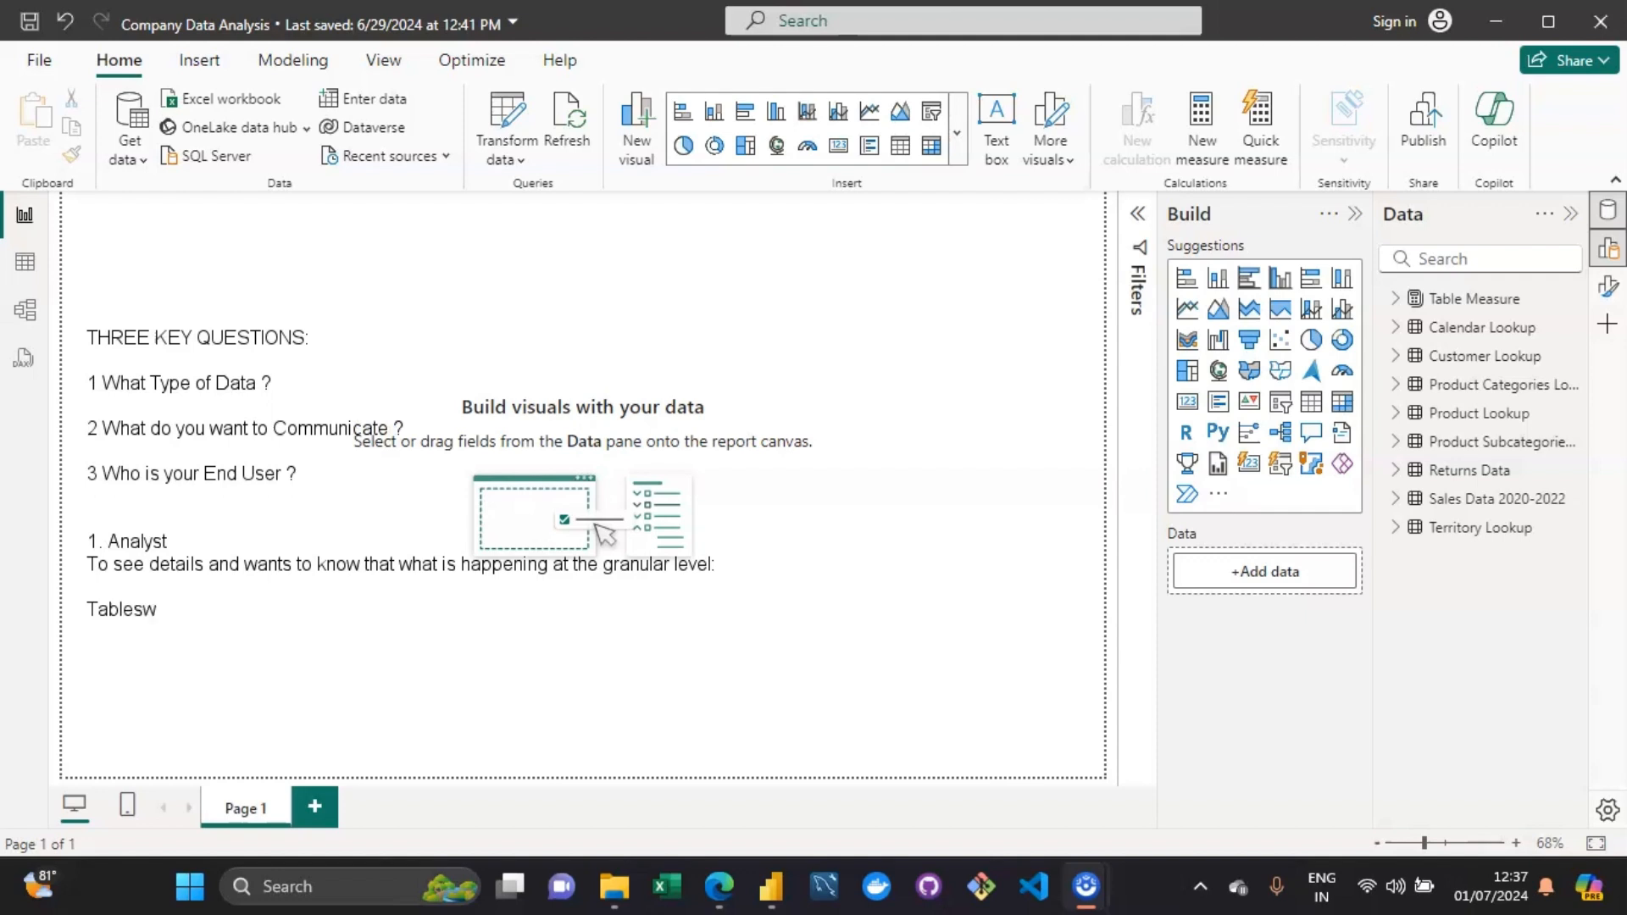
key("BackSpace")
type("or Combo Charts")
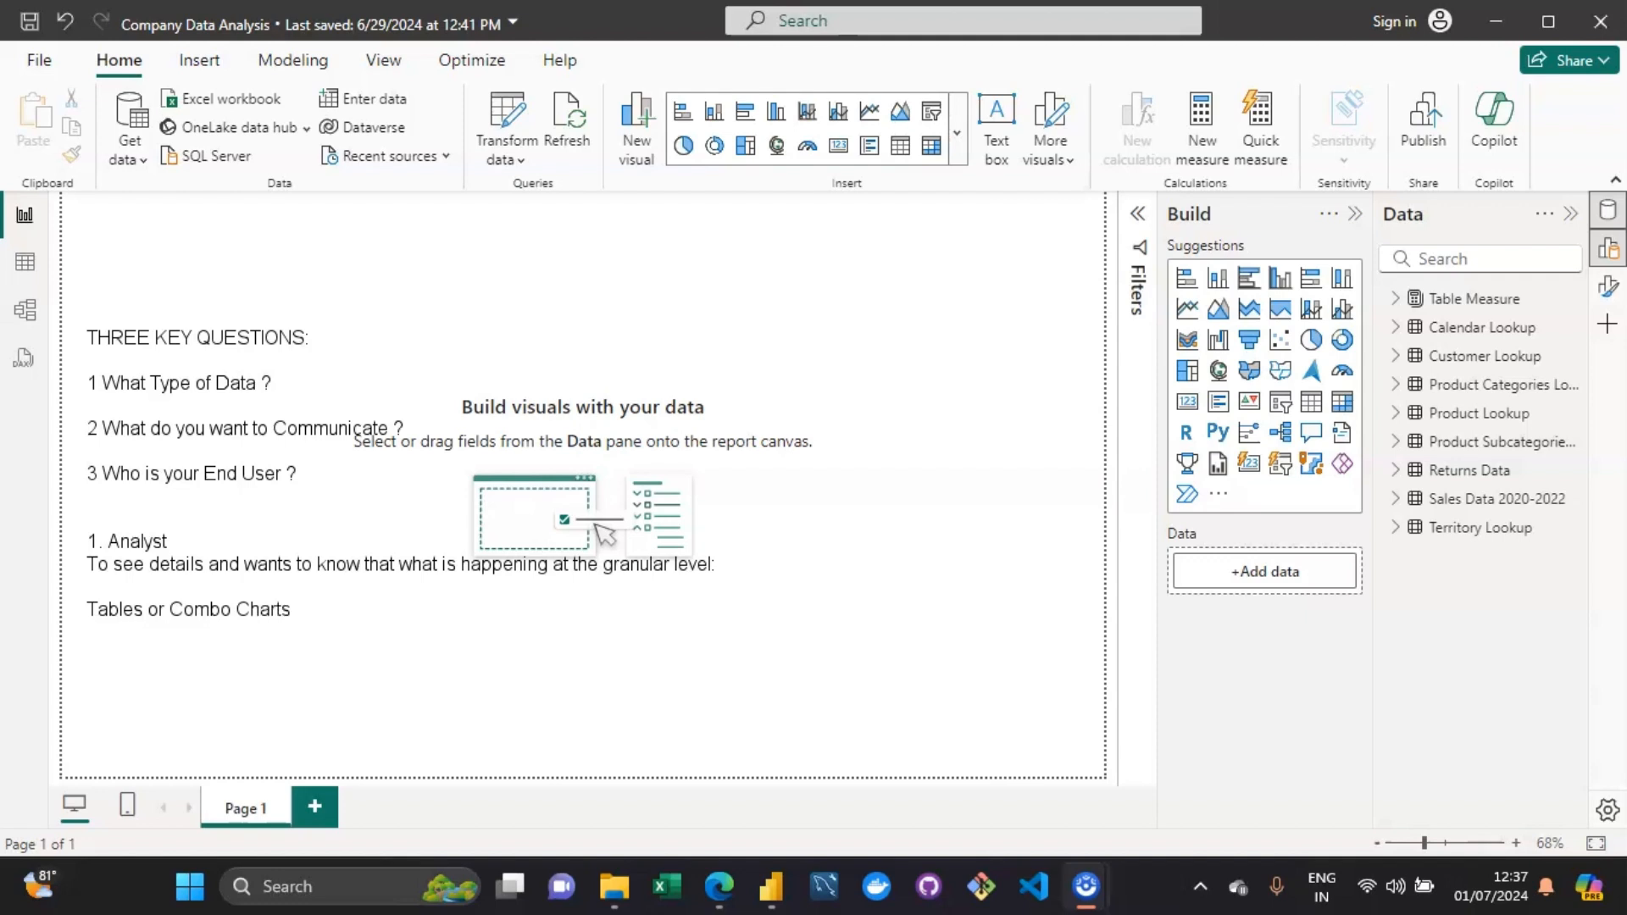
key("Return")
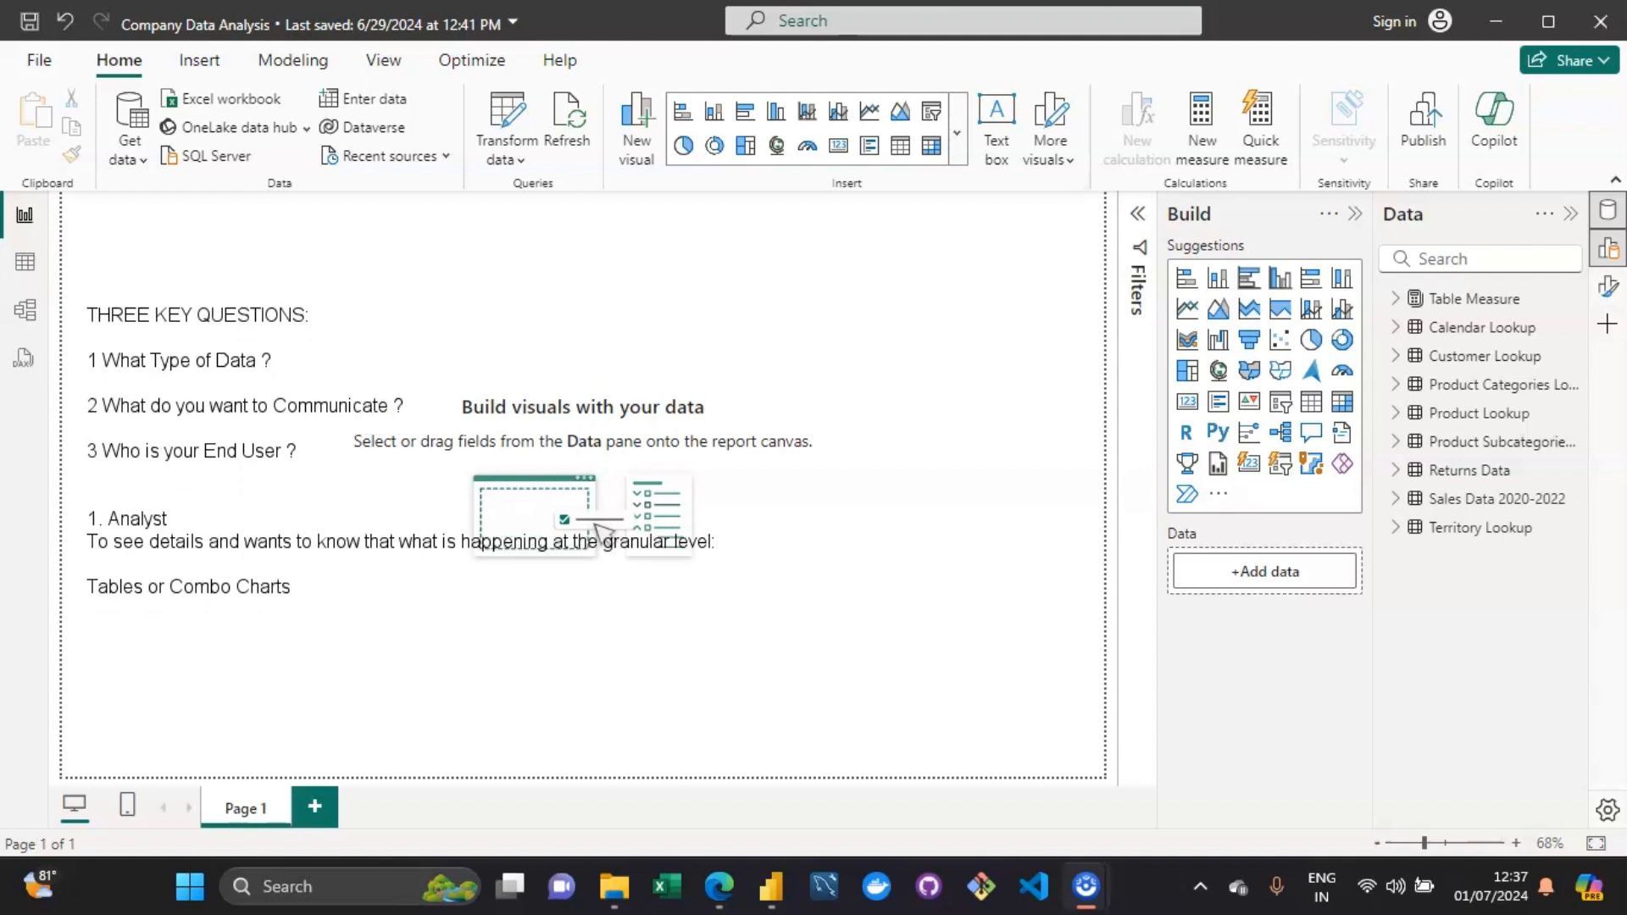
Add the line "Granular details to support Root Cause Analysis" at the end of the analyst notes.
type("Granular detaiks")
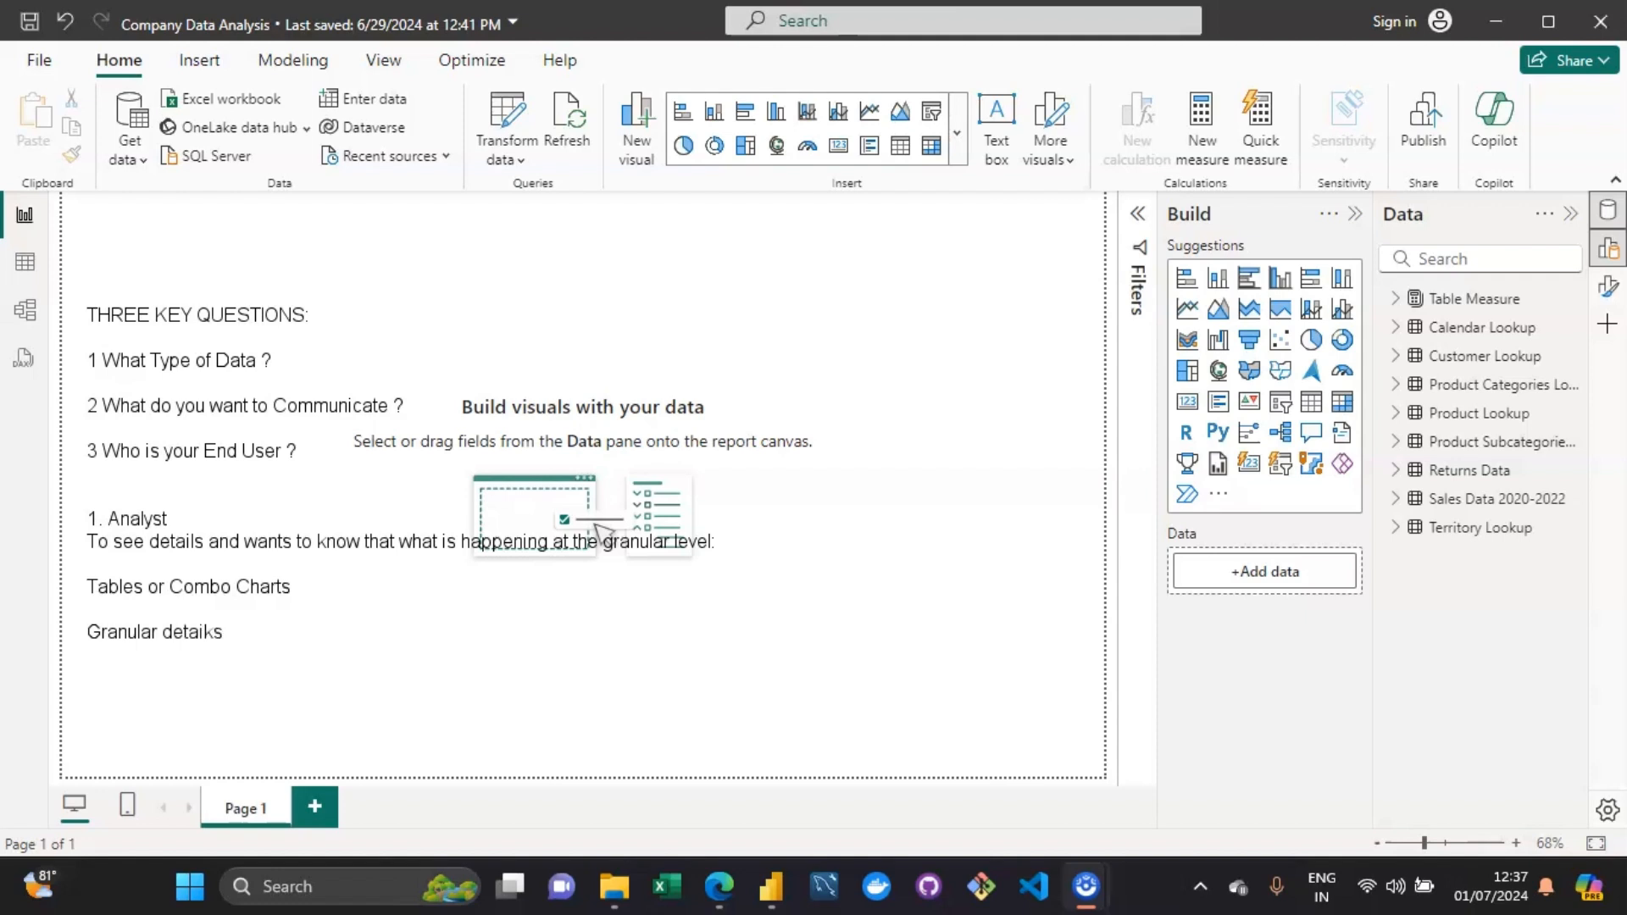
key("BackSpace")
key("BackSpace")
type("ls t9")
key("BackSpace")
type("o supo")
key("BackSpace")
type("port Root C")
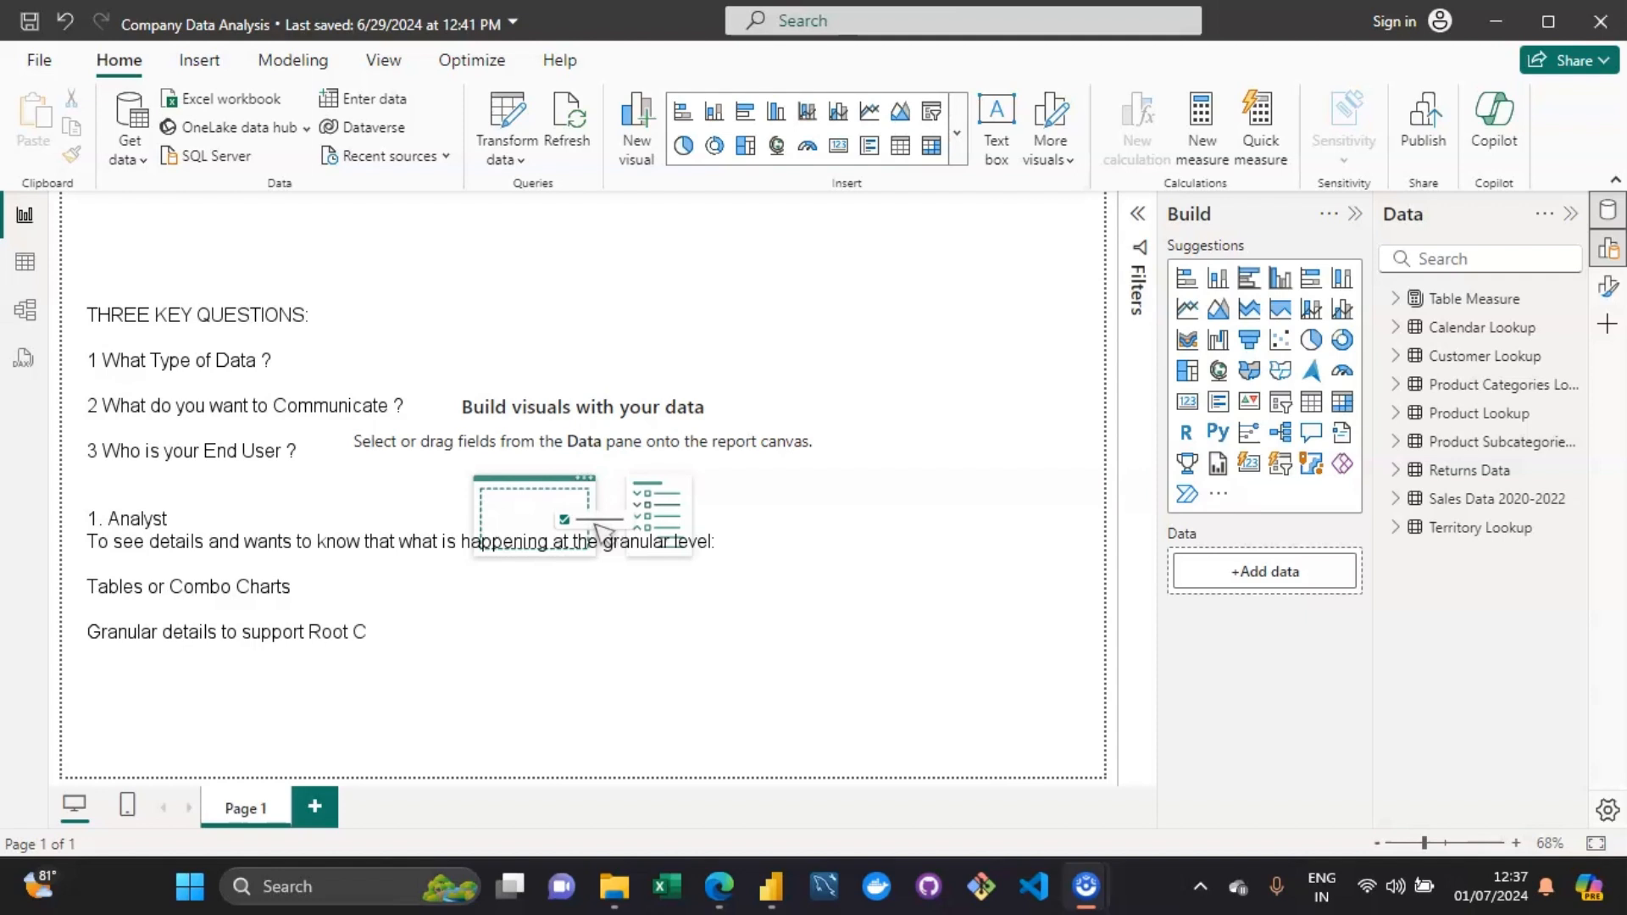
type("ause Analysis")
Replace the whole analyst section below the three questions with the heading "2 Manager".
key("ctrl+a")
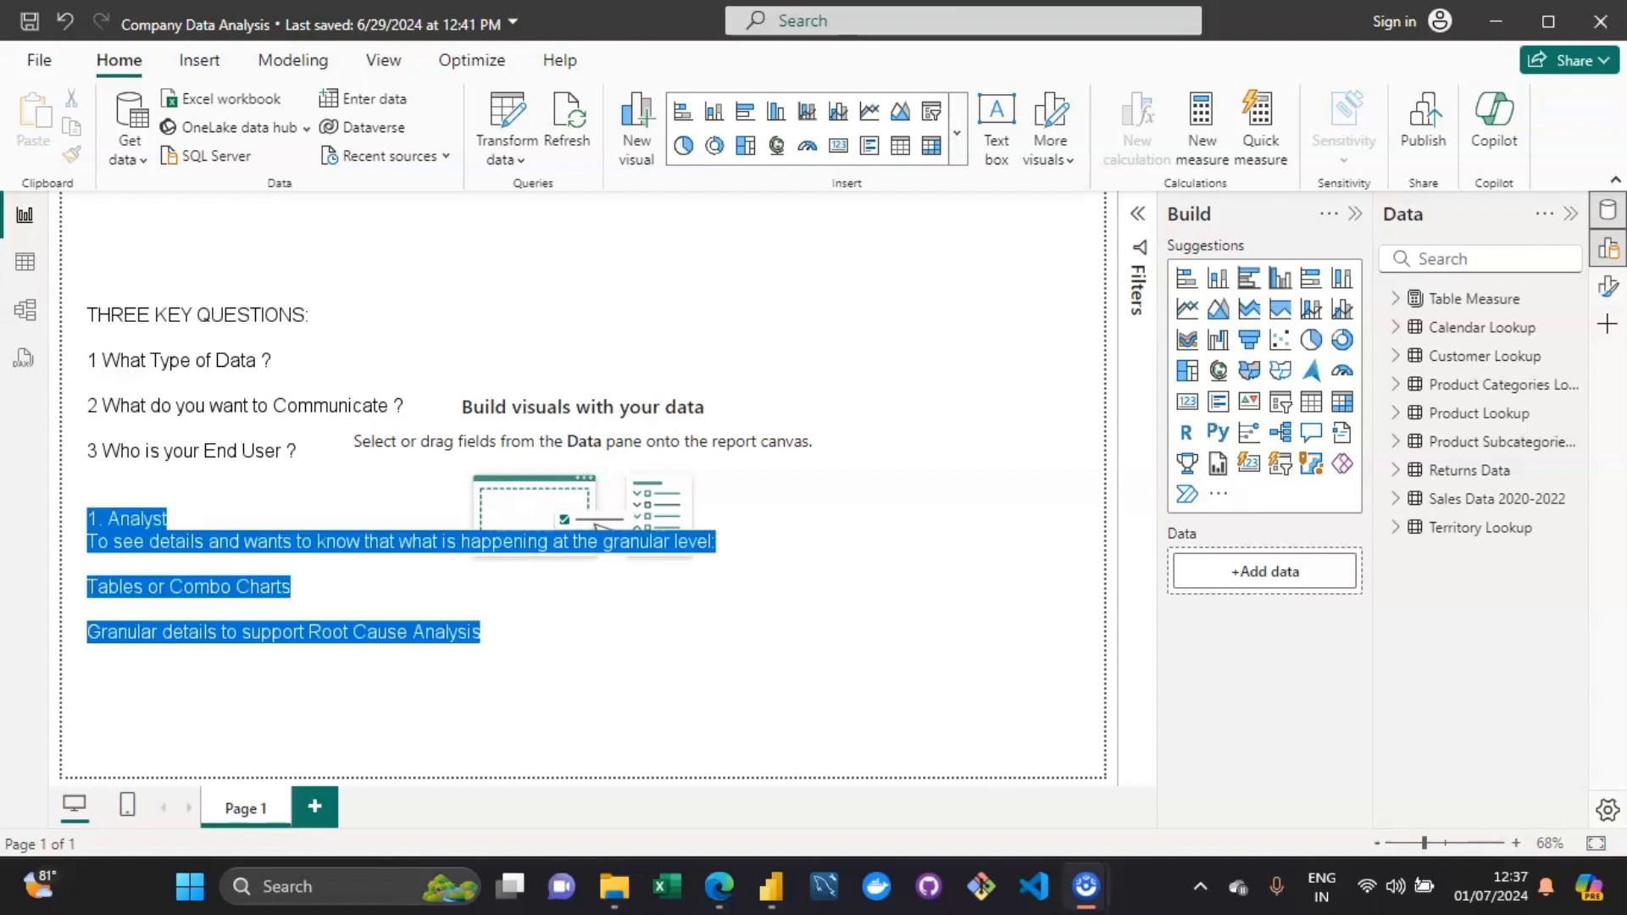
key("Delete")
type("2")
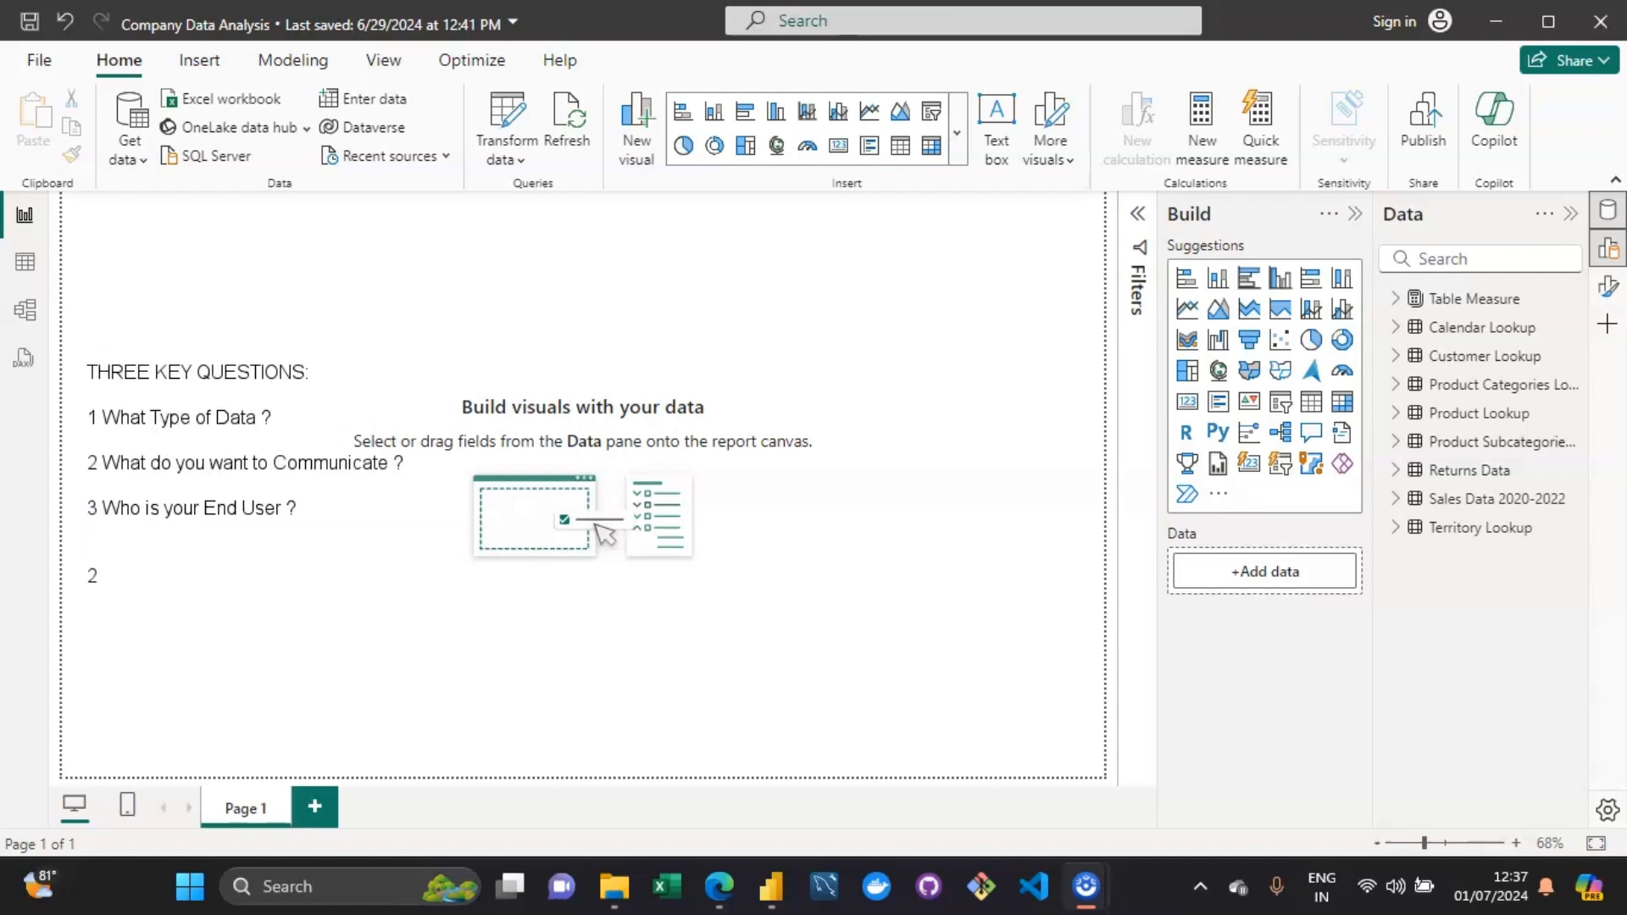
type(" Manager")
key("Return")
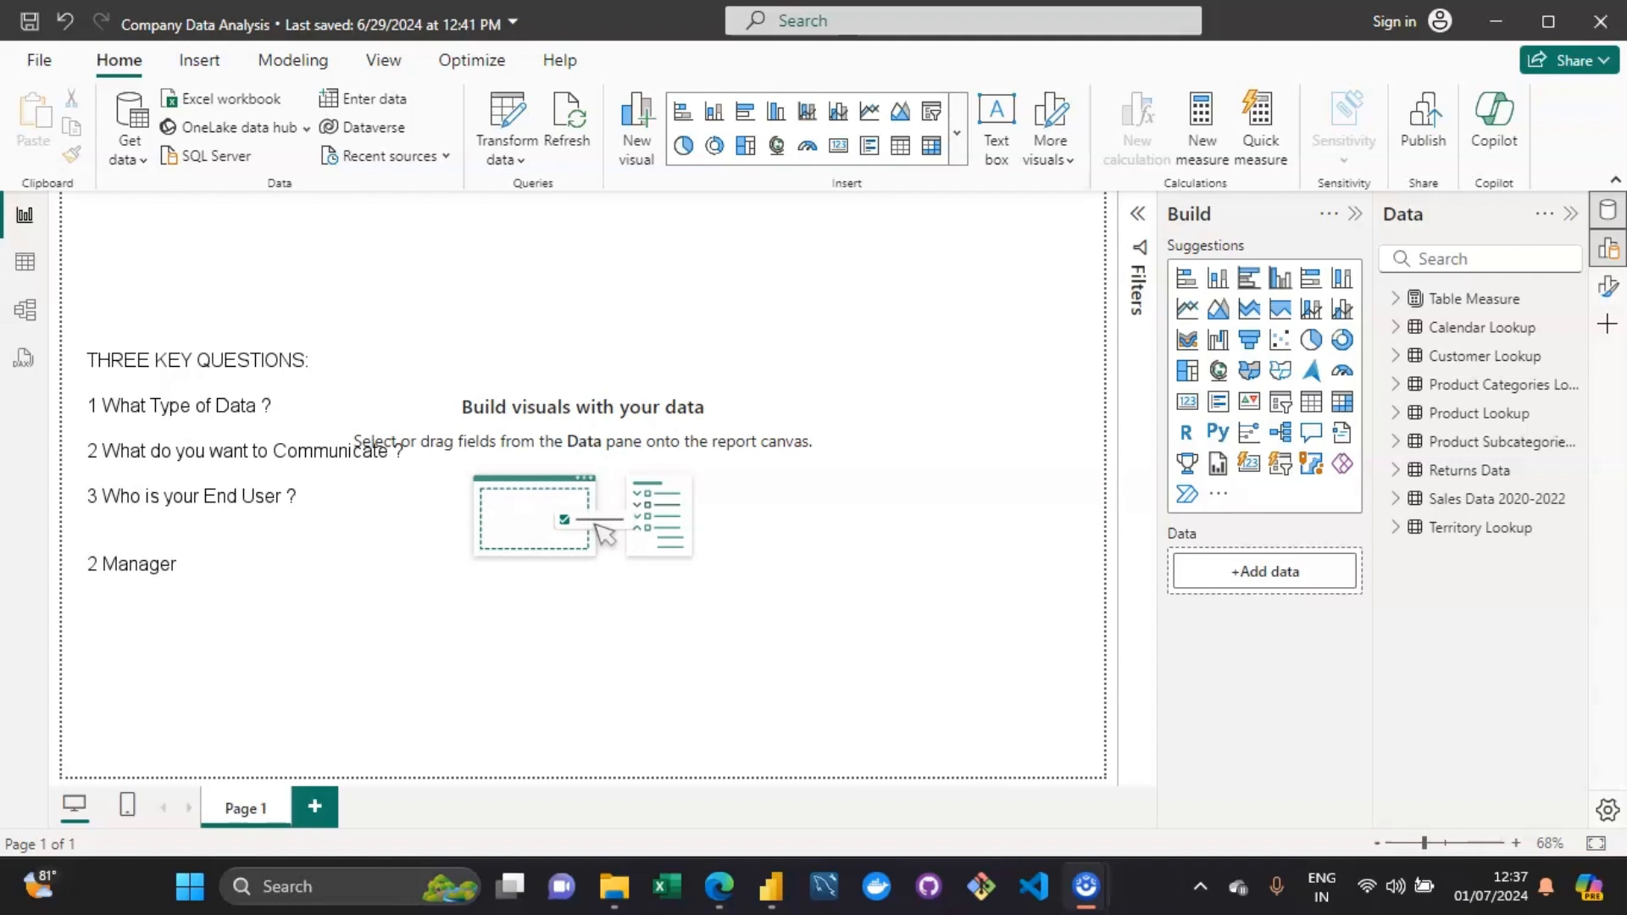
Write "wants summarized actionable insight to operate business" under the Manager heading.
key("Return")
type("ea")
key("BackSpace")
key("BackSpace")
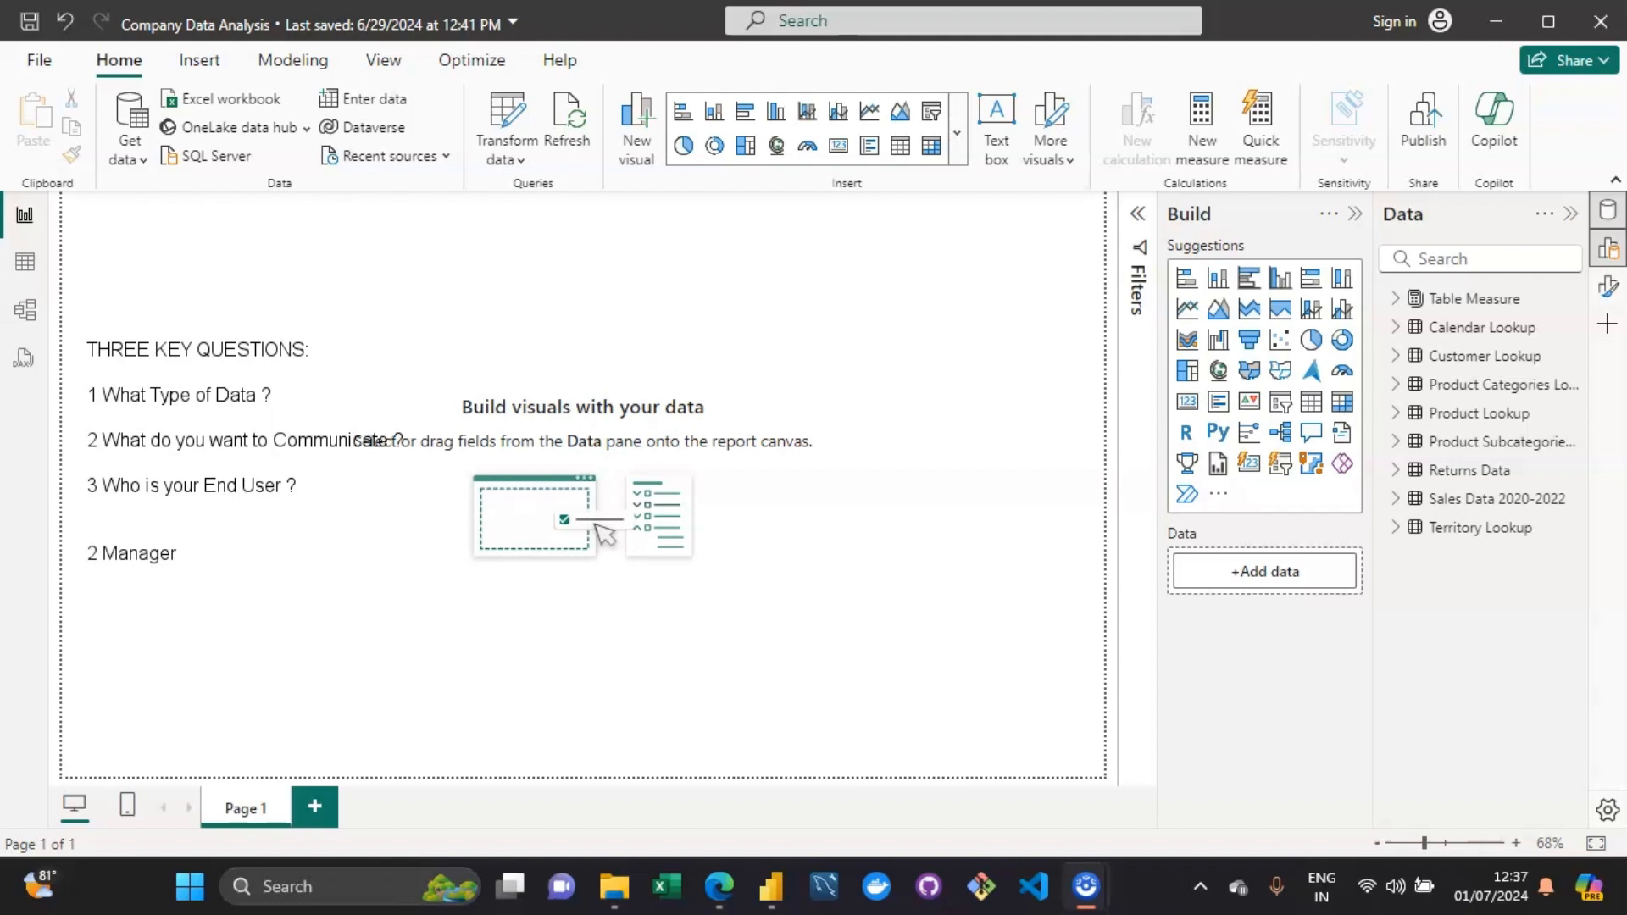
type("wants")
type("summari")
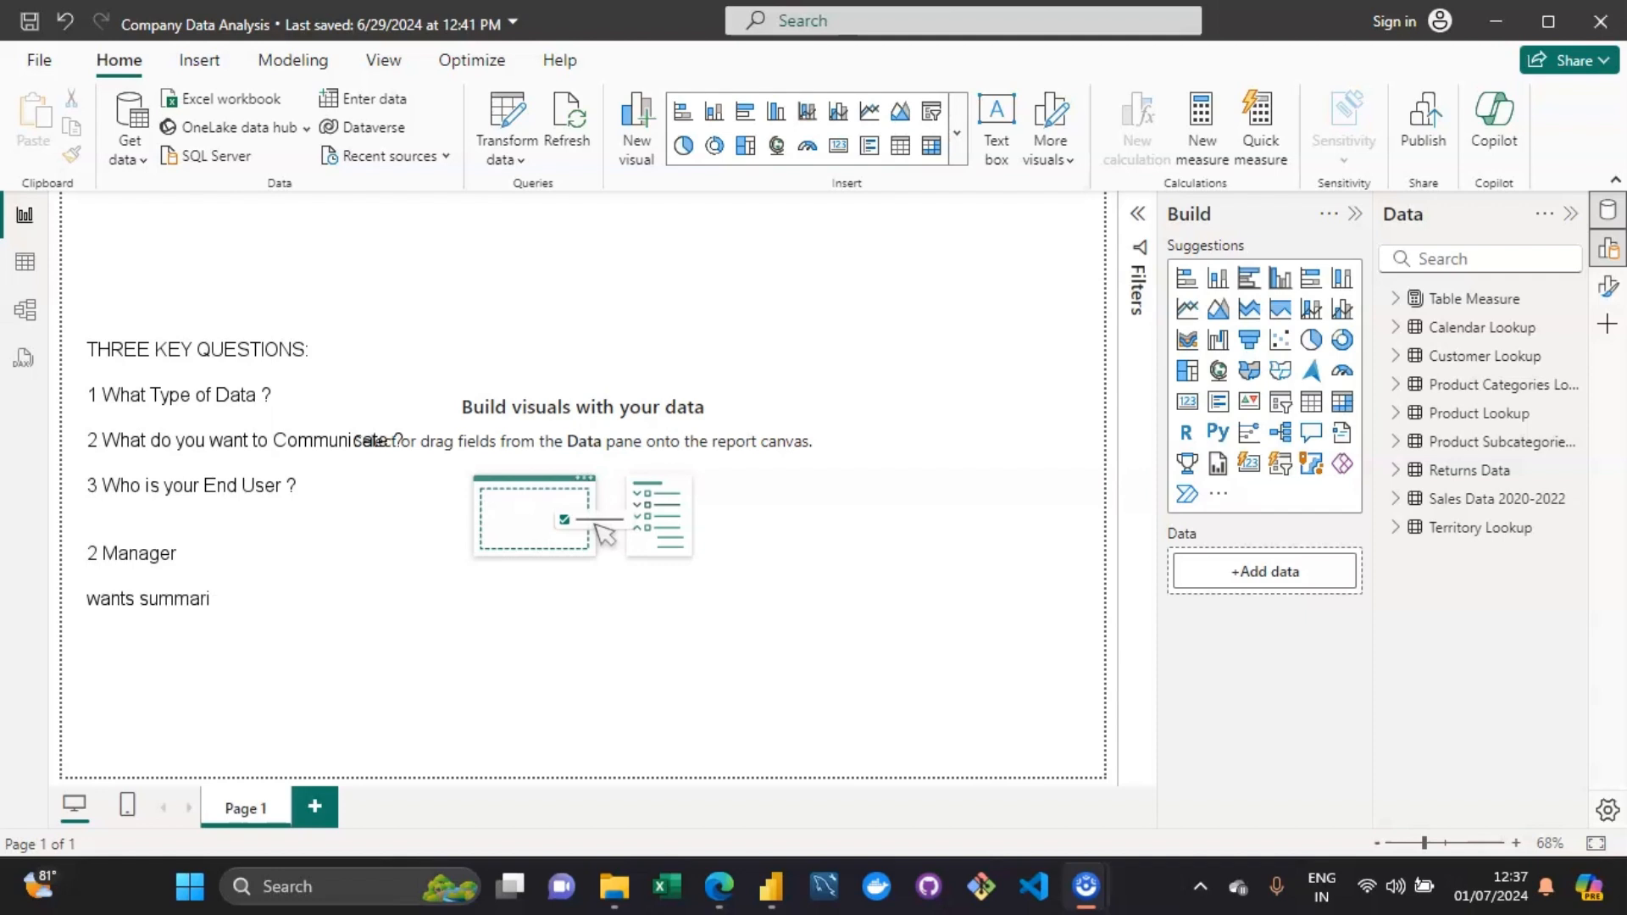
type("zed actionable")
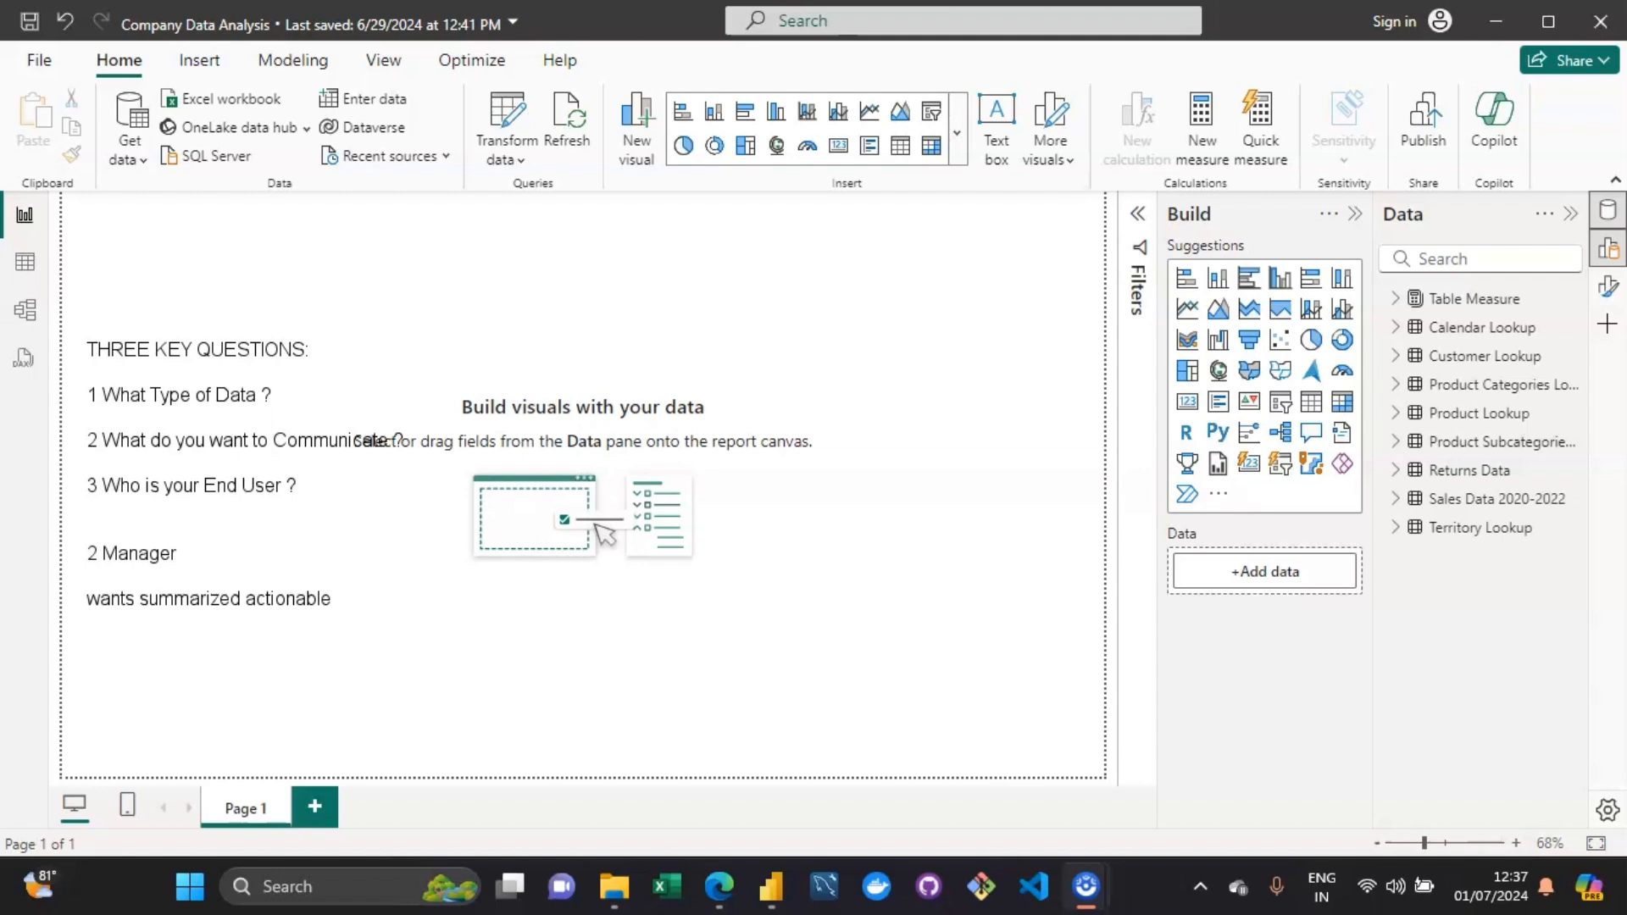
type(" insight to")
type("operate")
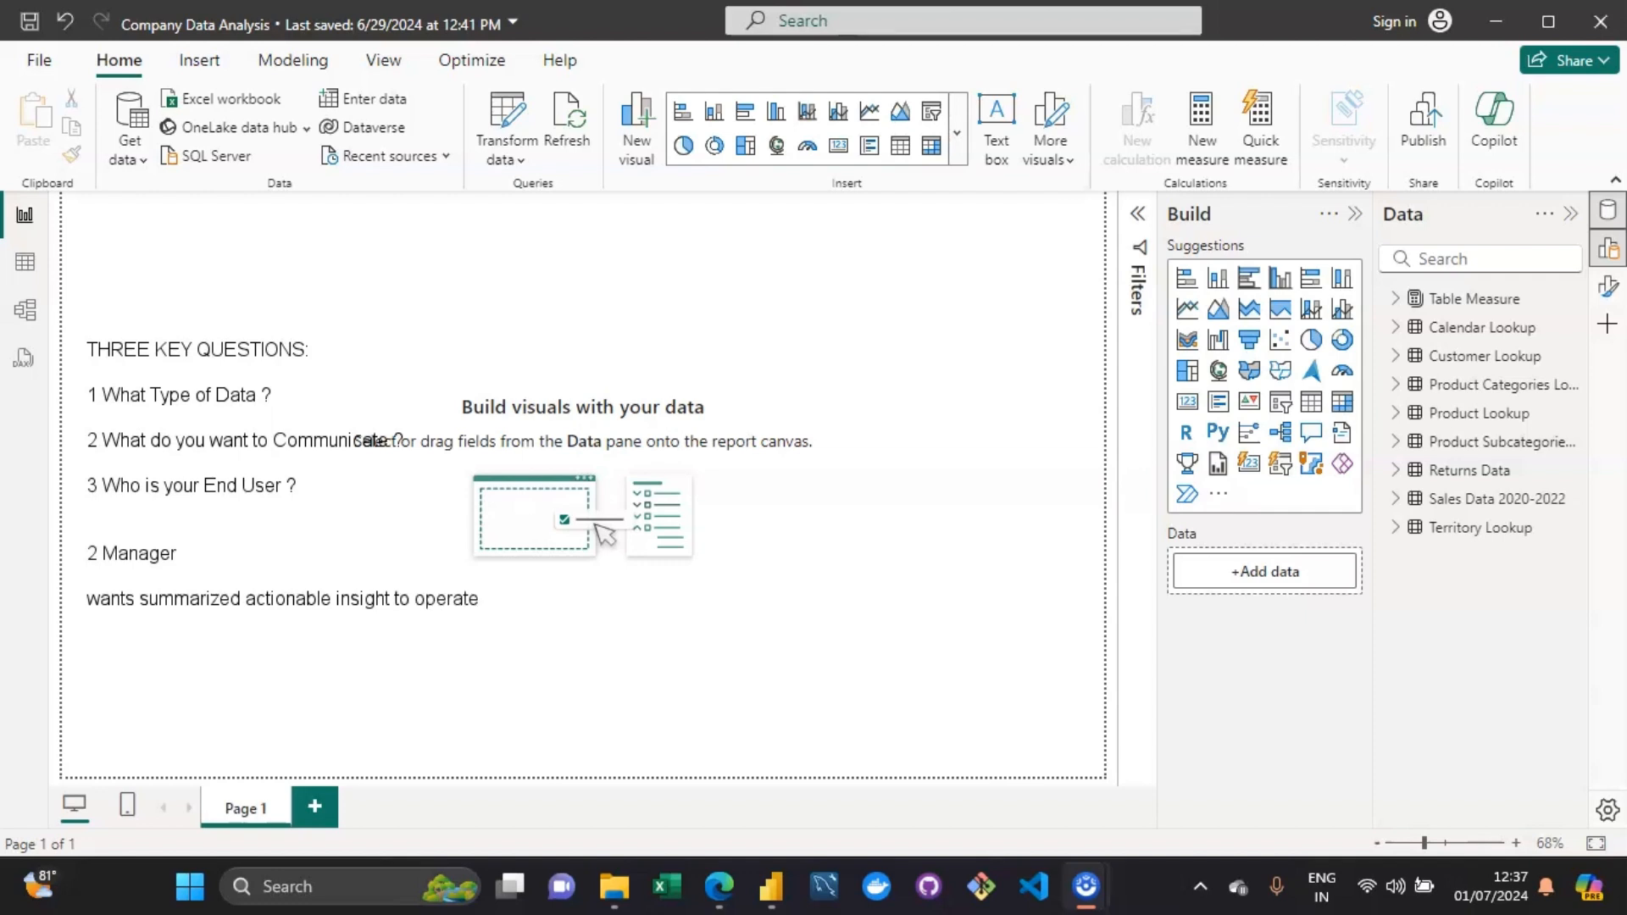
type(" business")
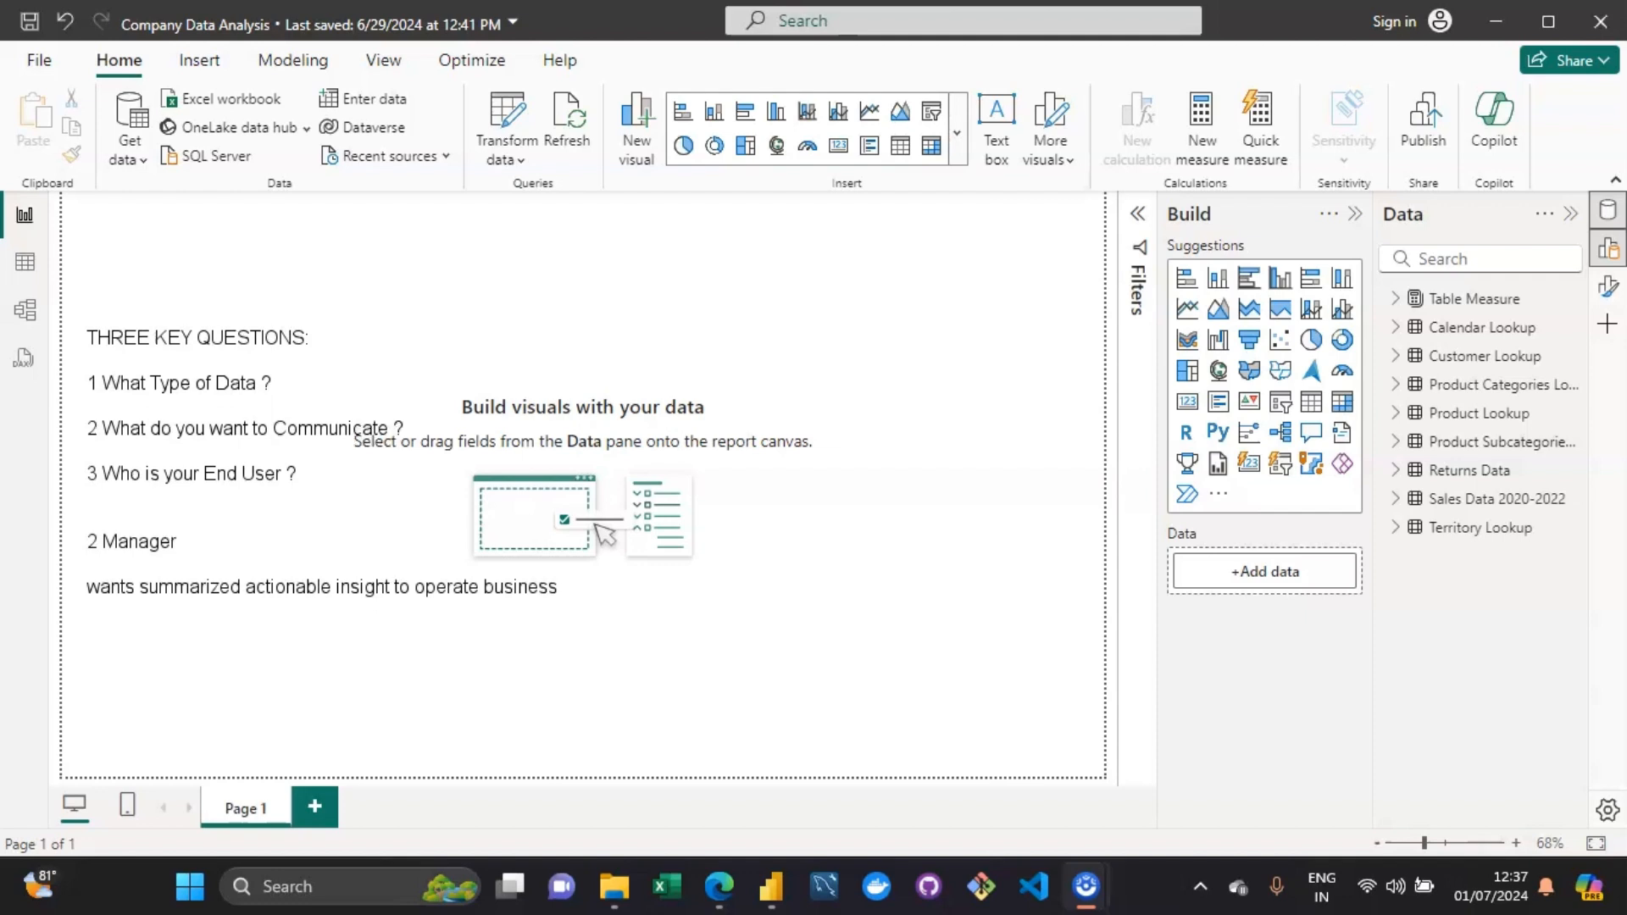
Add "Common Charts and Graphs" as a separate entry in the manager notes.
key("Return")
type("Com")
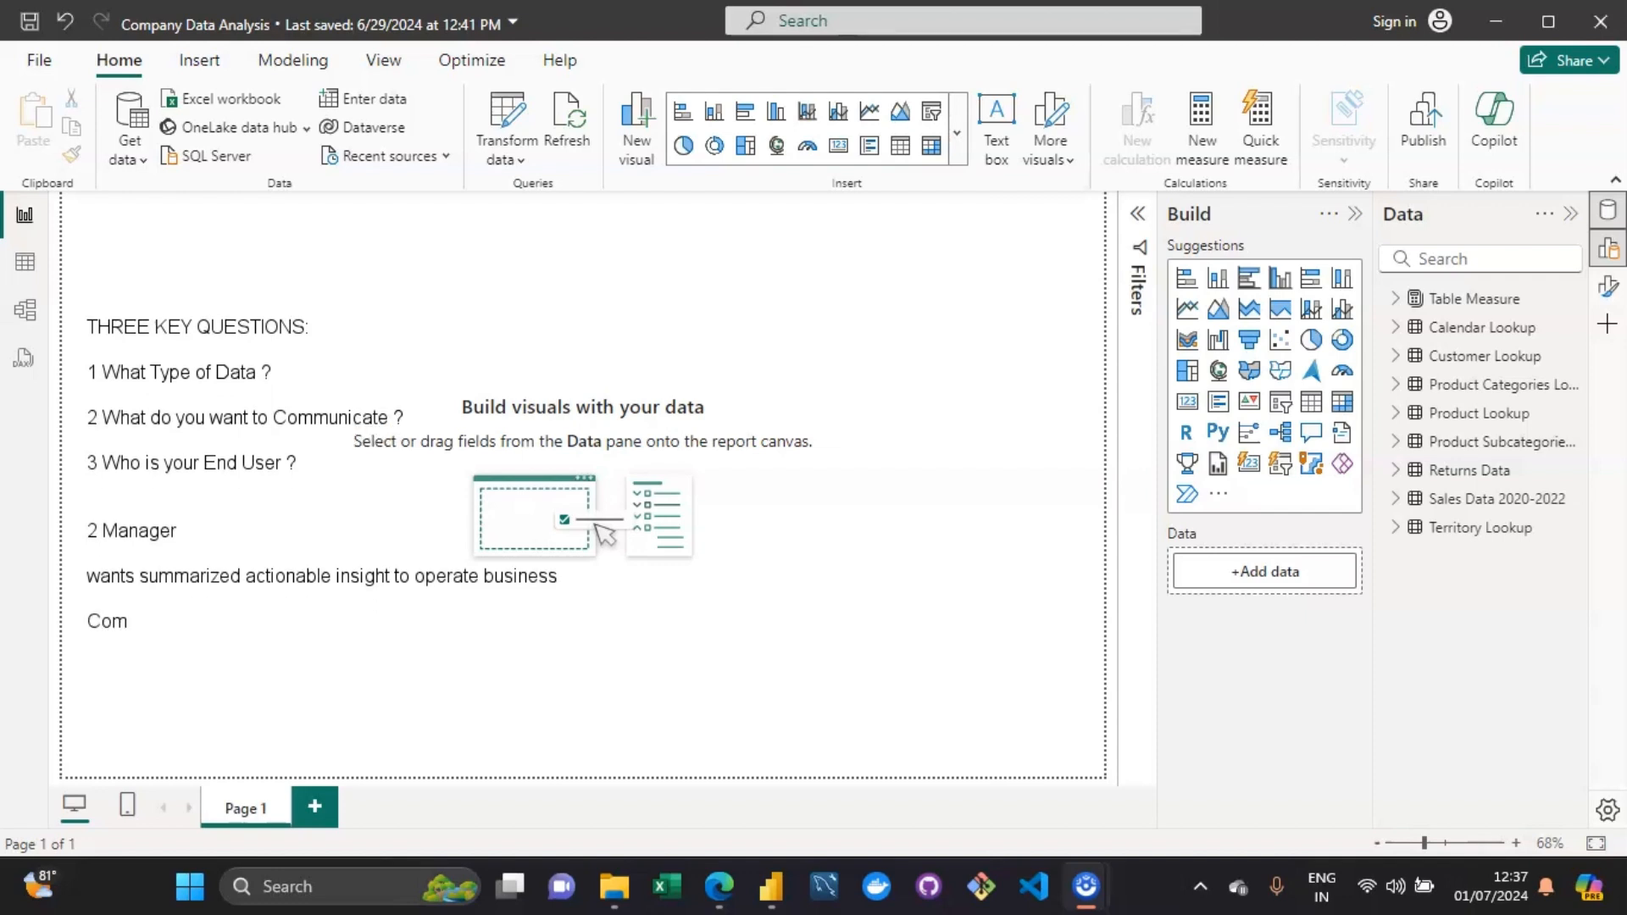
type("mon Charts and")
type(" Grap")
key("BackSpace")
type("p")
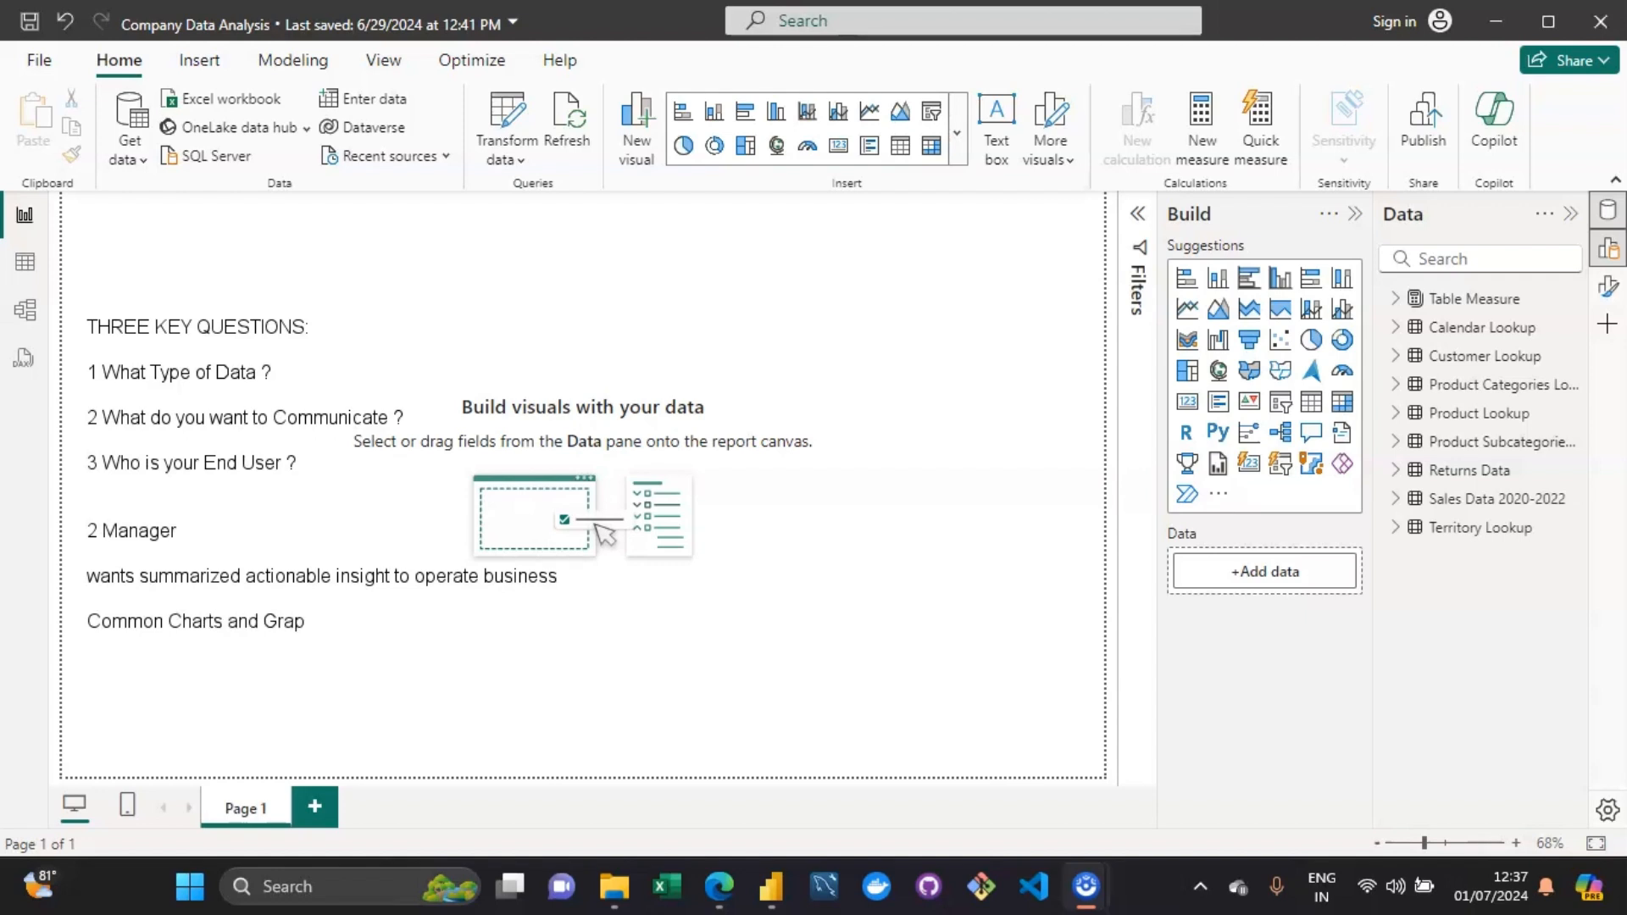
type("hs")
Replace the whole manager section below the three questions with the heading "3 Executive".
key("shift+Up")
key("shift+Up")
key("shift+Home")
key("BackSpace")
type("3")
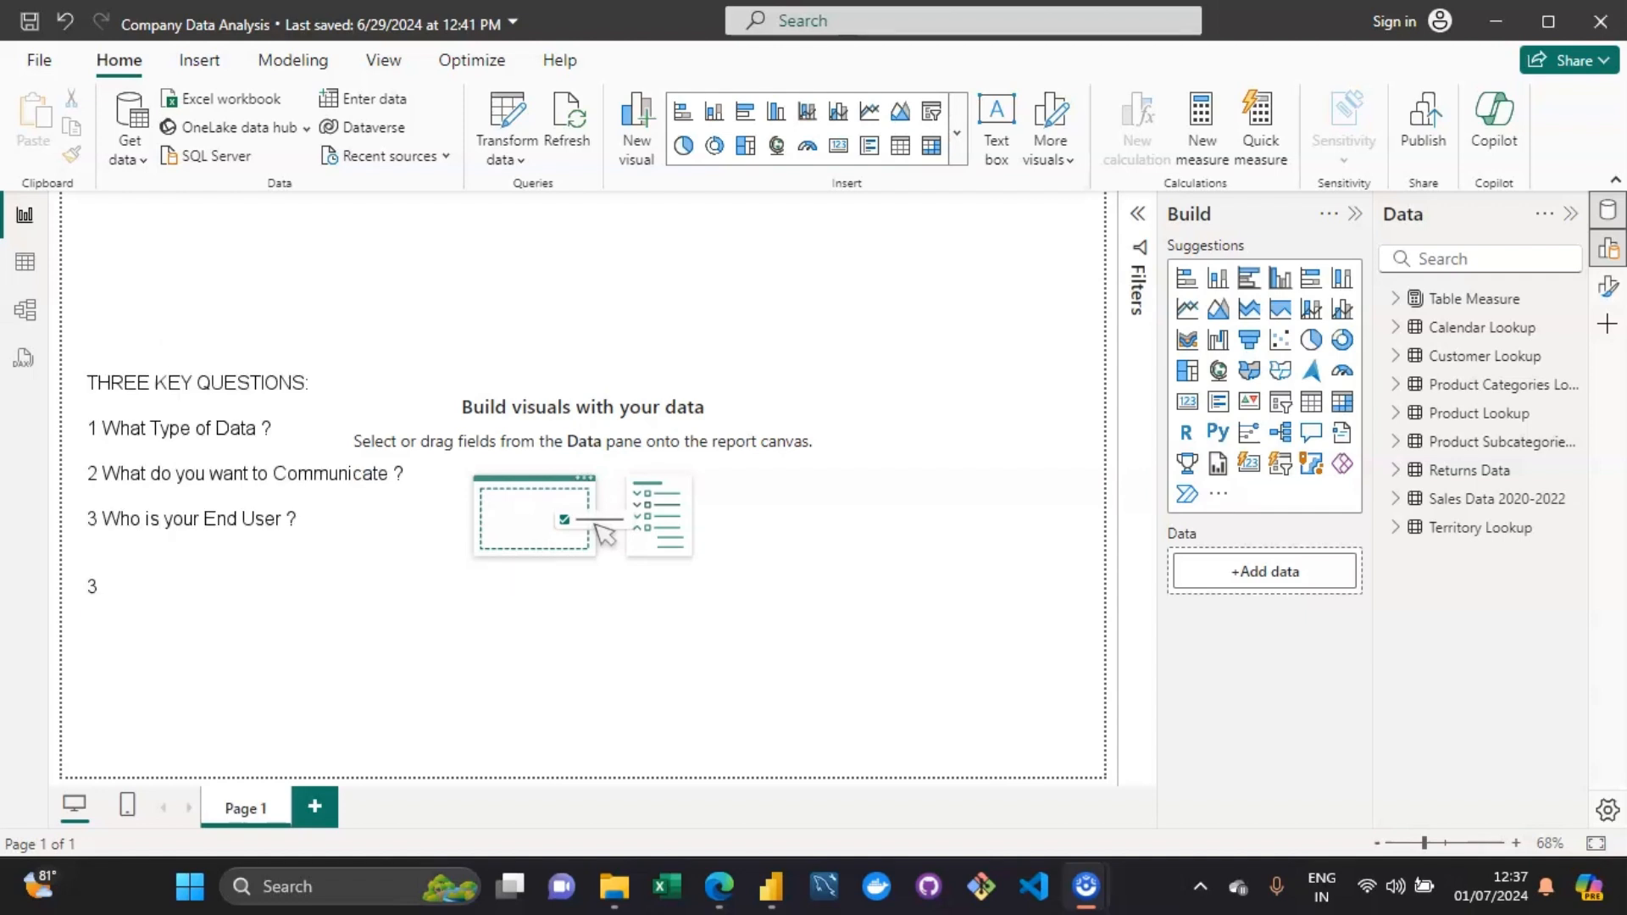
type(" Executive")
key("Return")
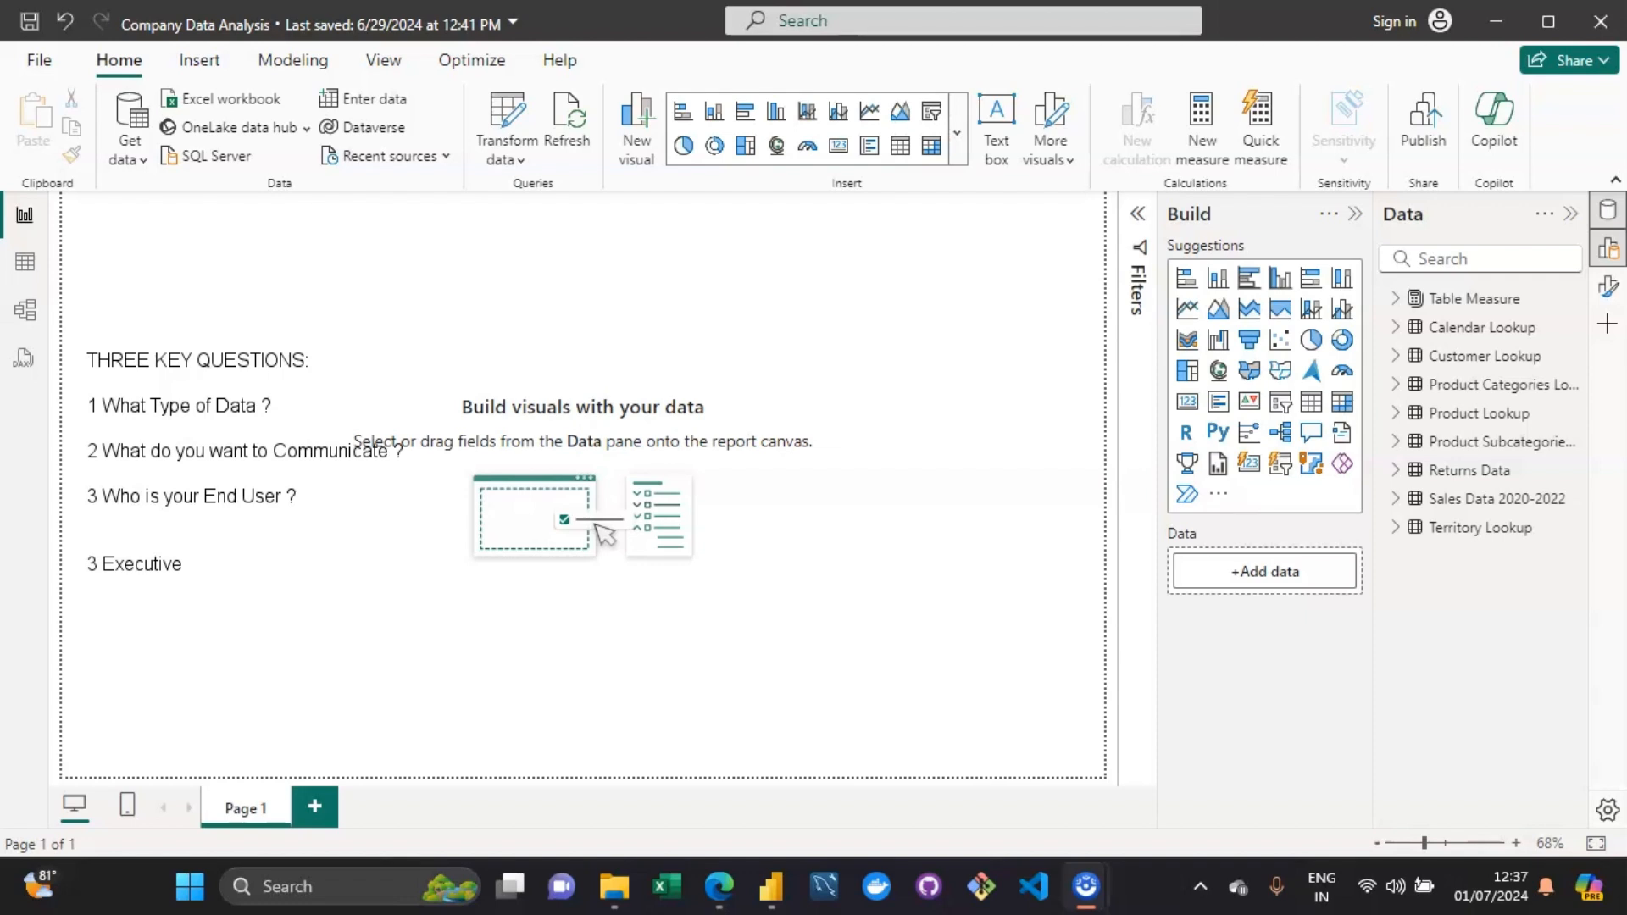
List "High Level,Crystal Clear KPIs" and "KPIs Cards or Simple Charts" as separate entries under the Executive heading.
type("High Level,Crysta")
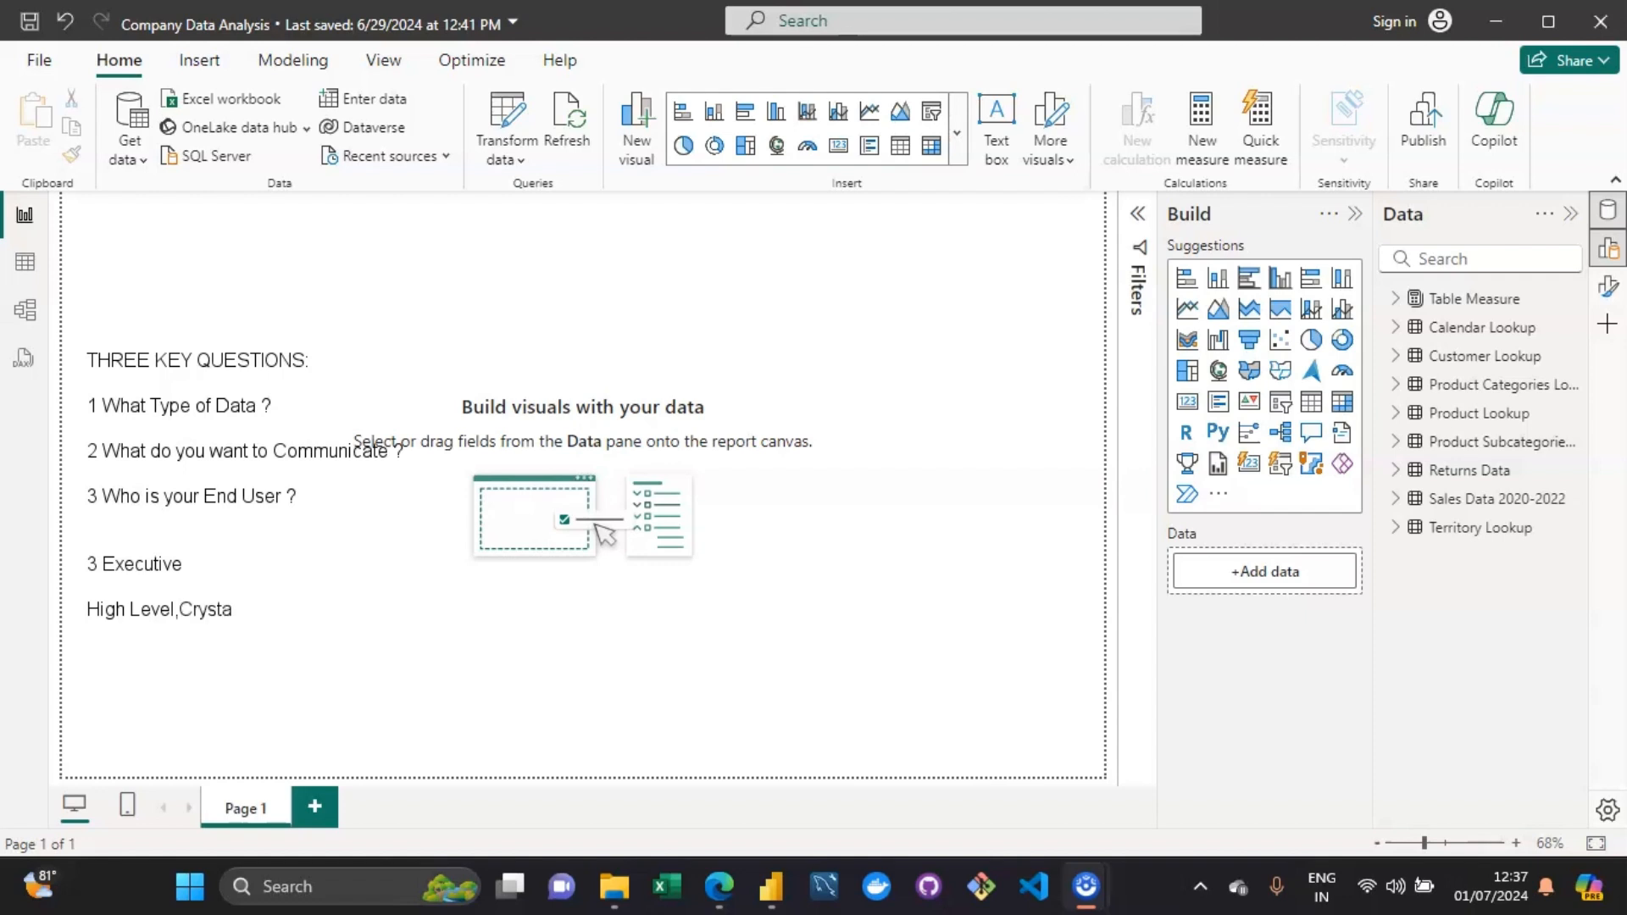
type("l Clear KPIs")
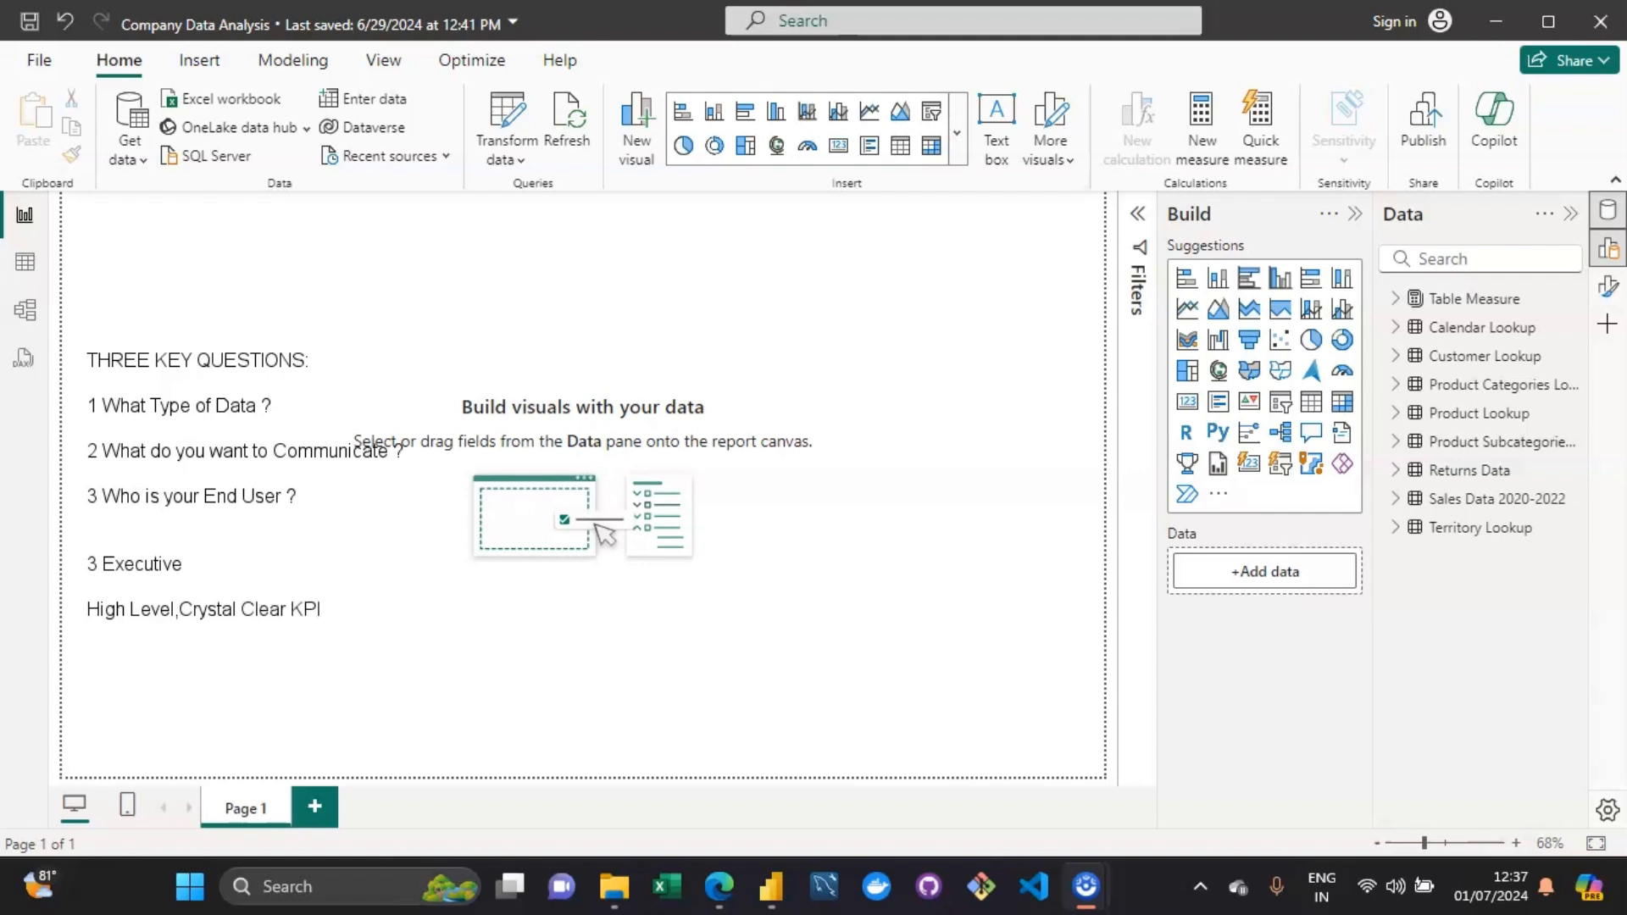
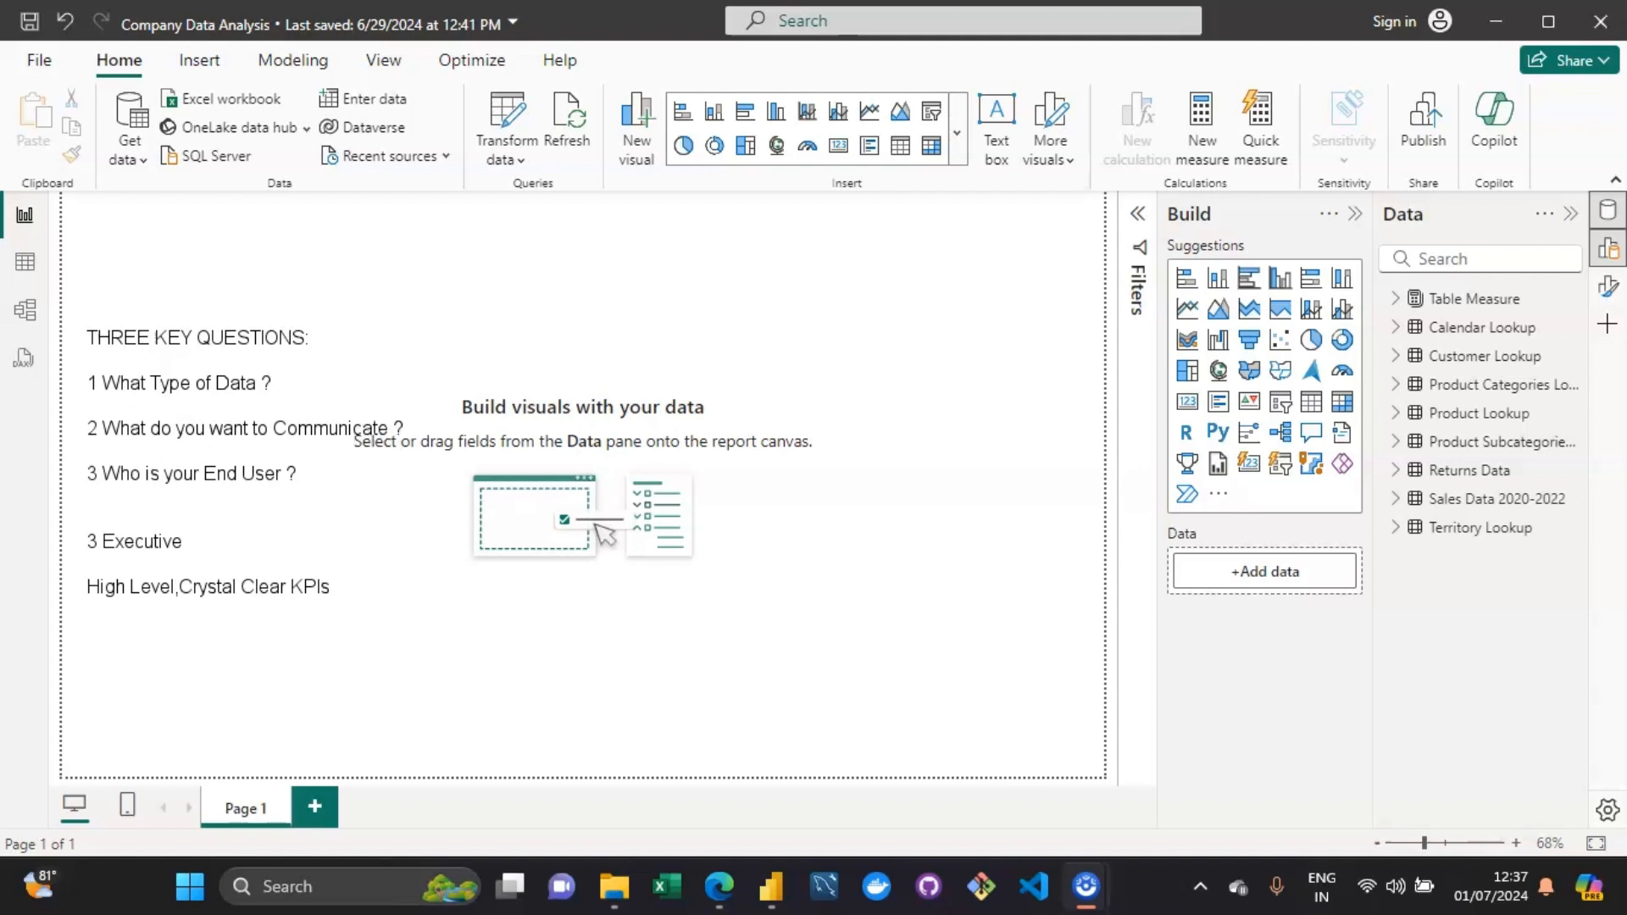
type("KPIs Cards or S")
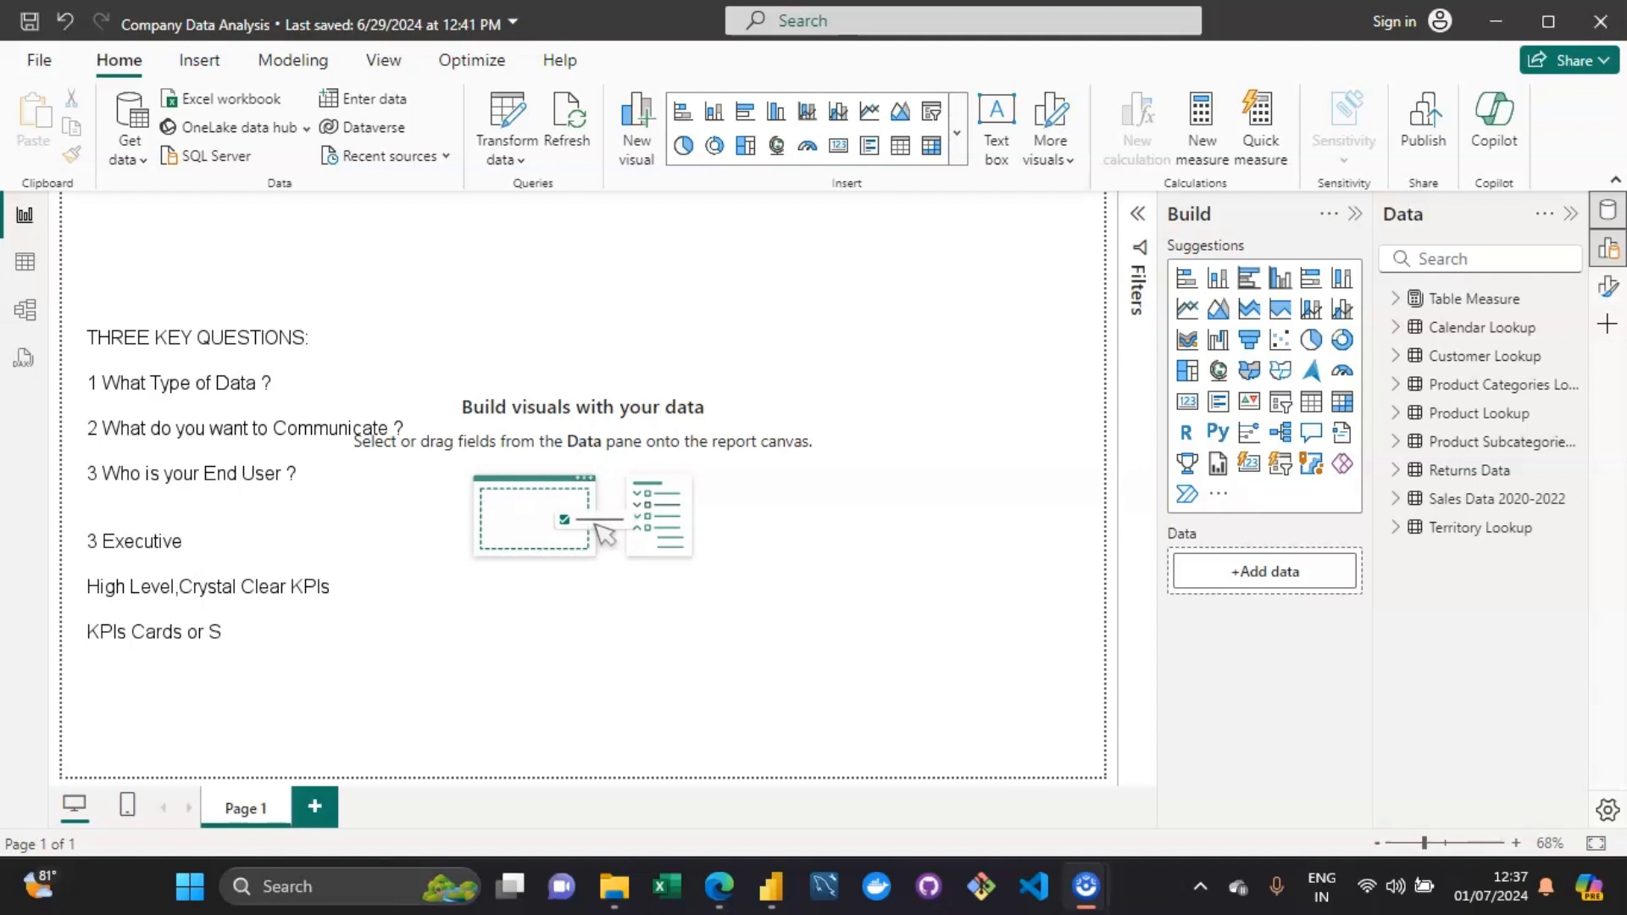
type("imple Charts ")
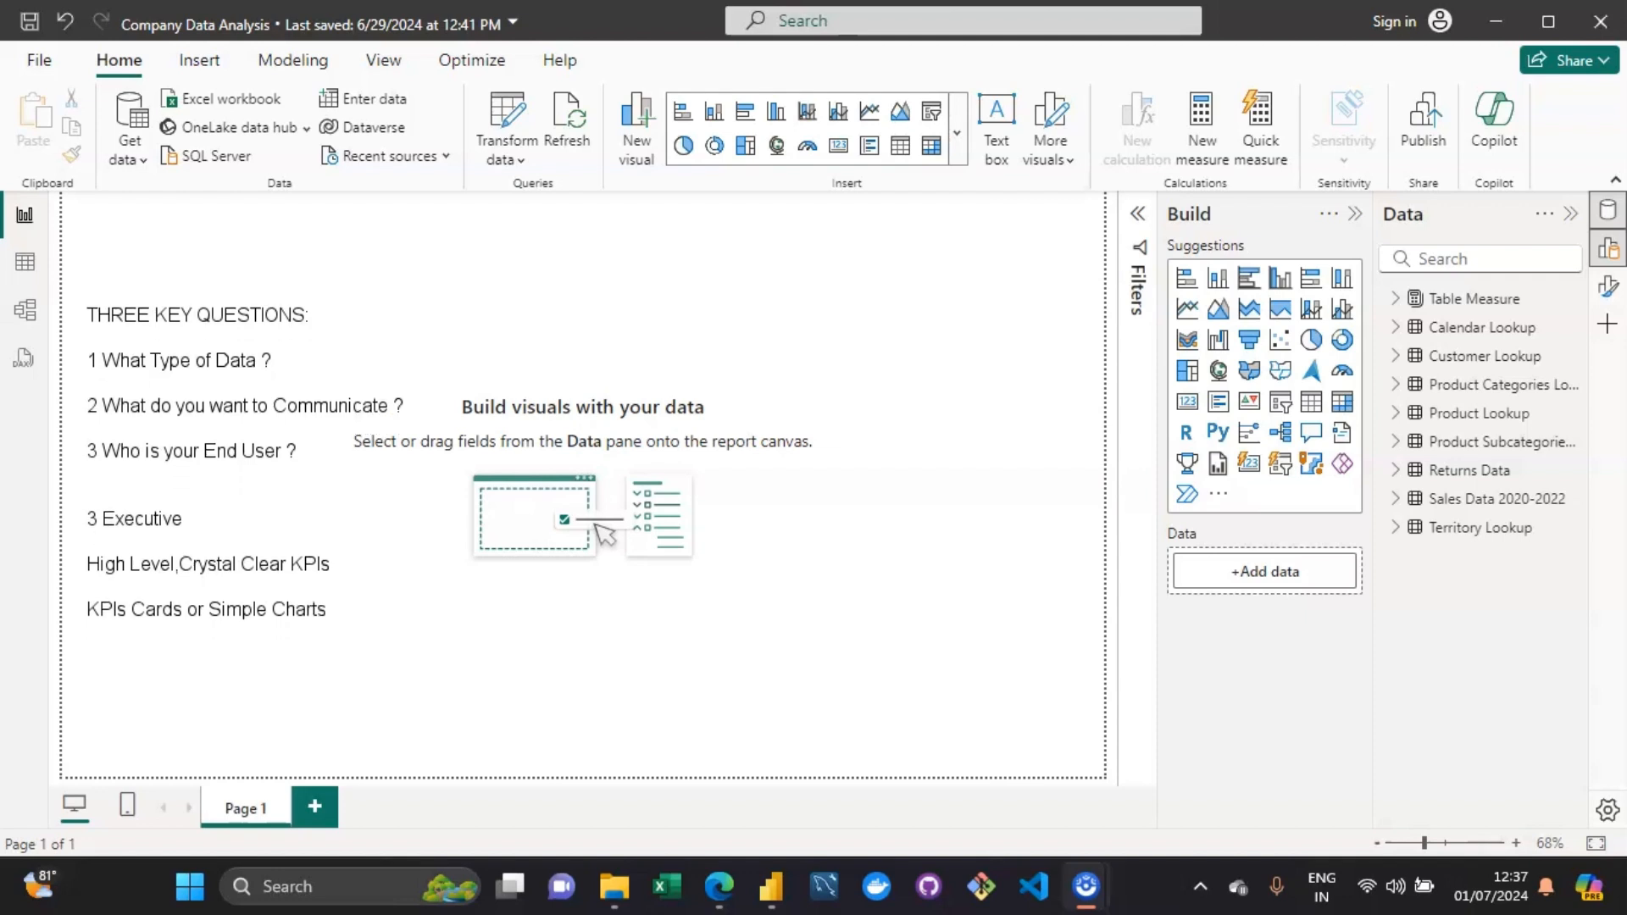
Add the line "Minimal Details unless it adds critical context to KPIs" at the end of the executive notes.
type("Minimal Details")
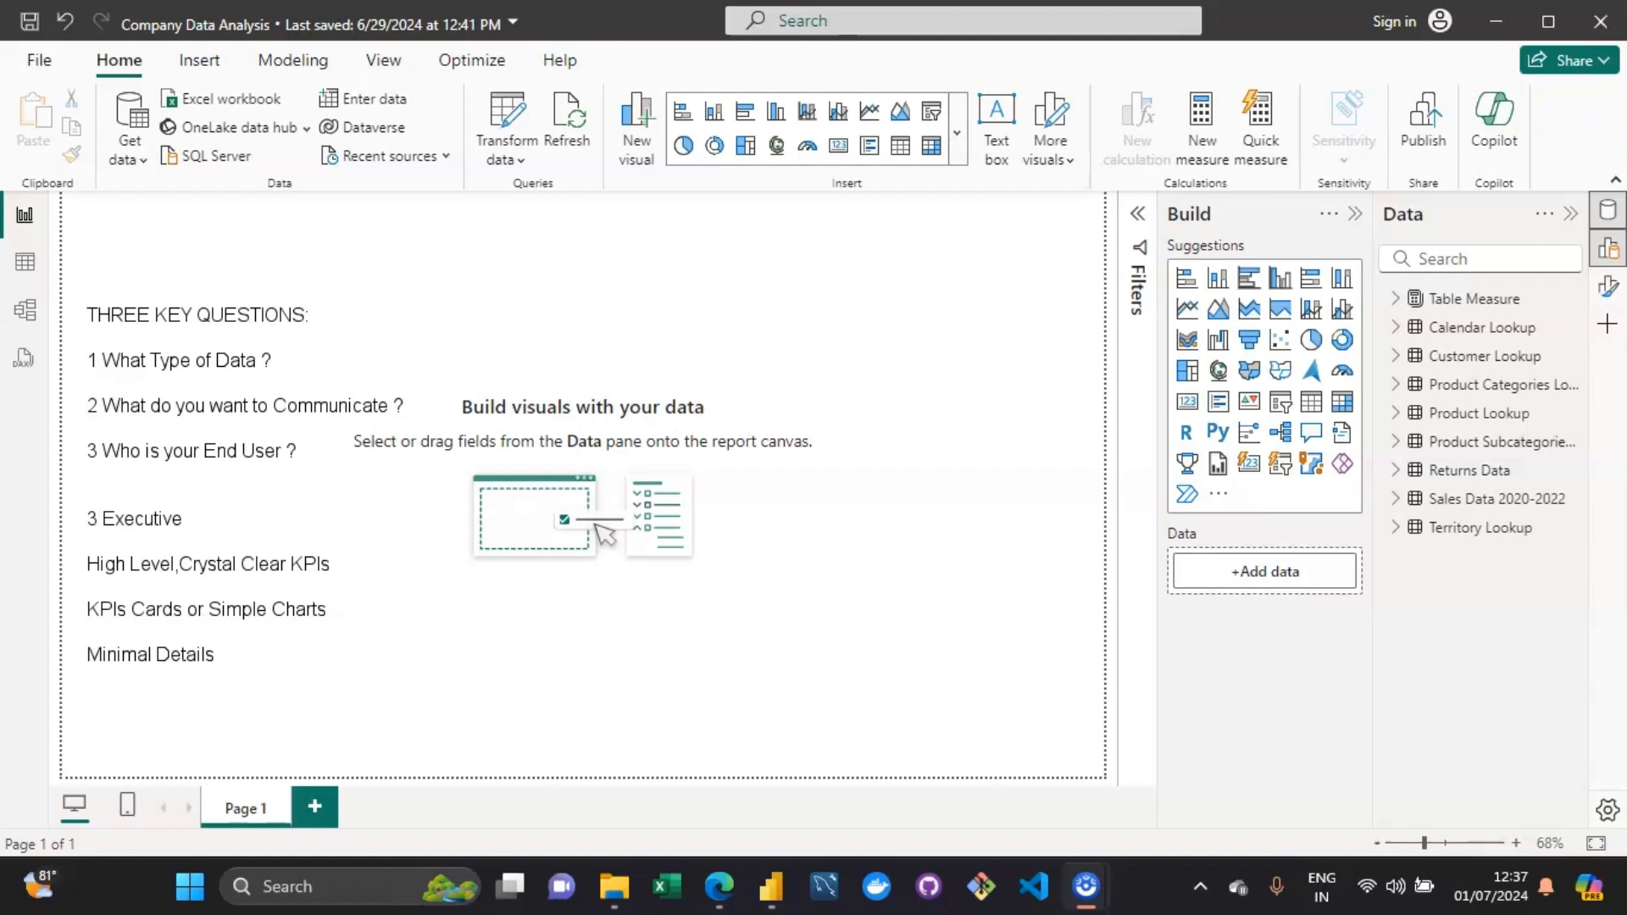
type("unles")
type("ss")
type("it adds")
type("critical")
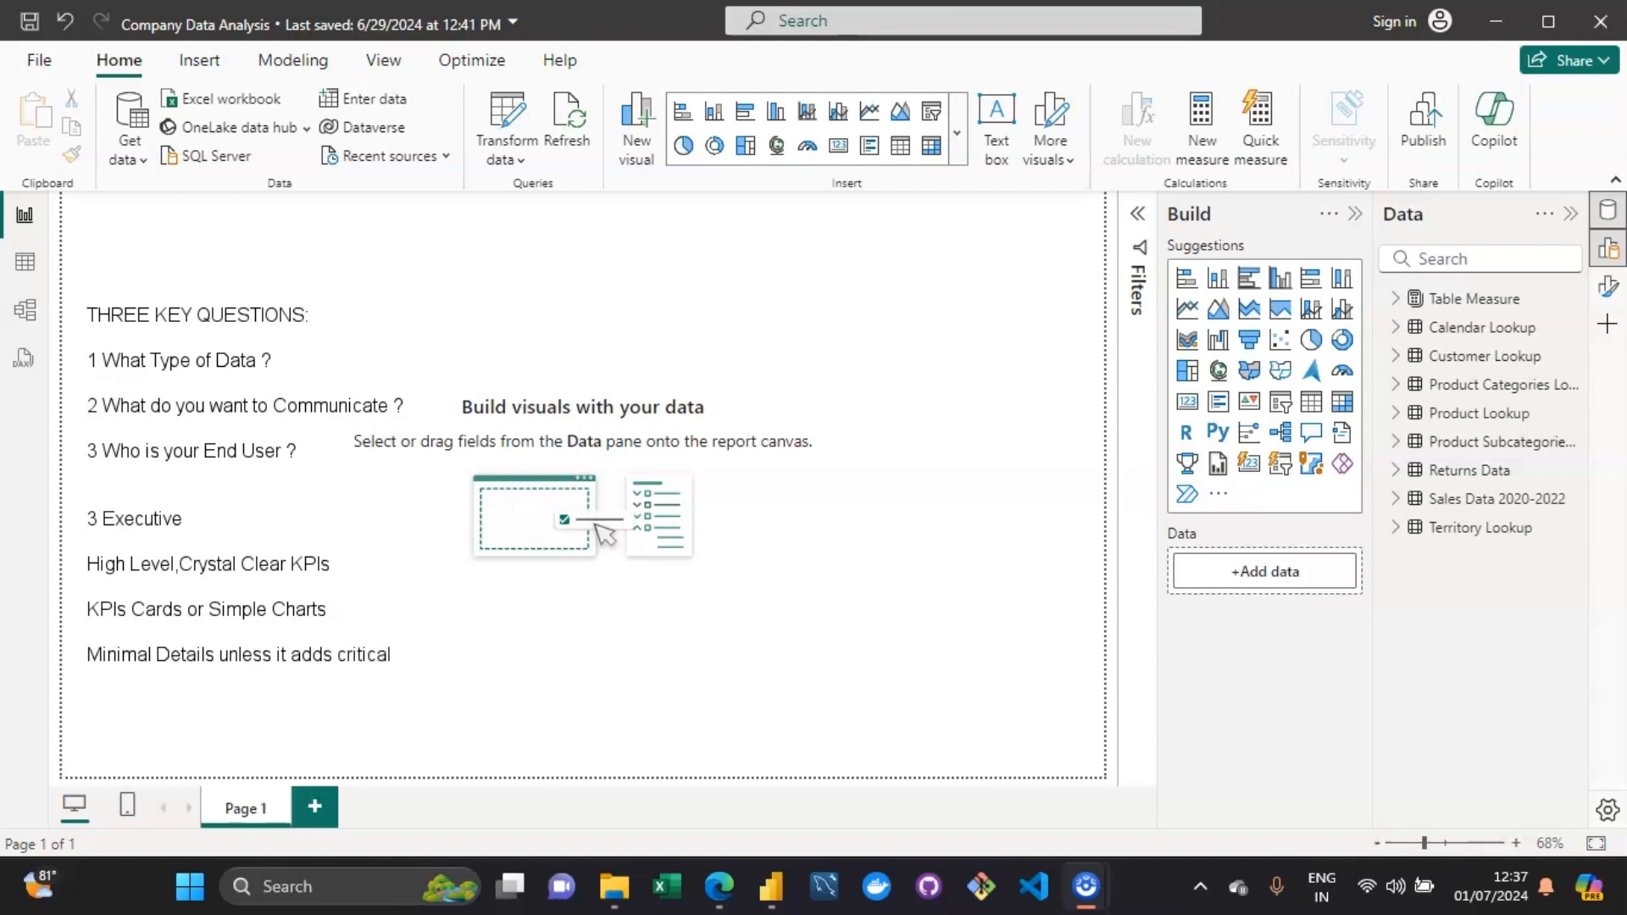
type(" context to KPIS")
key("BackSpace")
type("s")
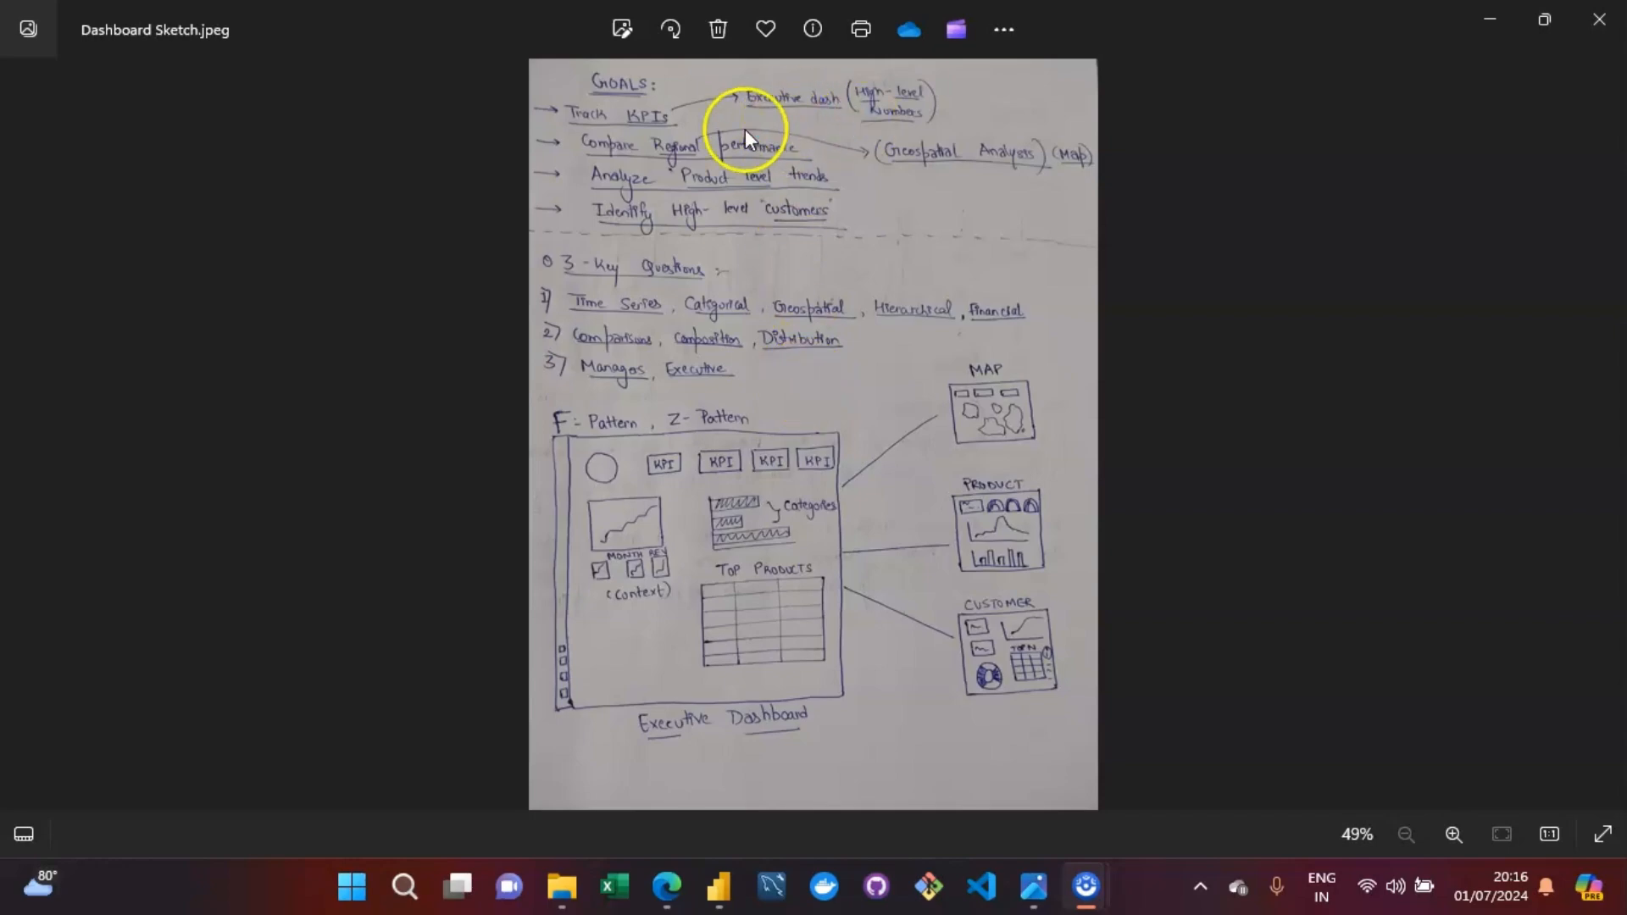
Examine the dashboard sketch, from the goals and key questions to the executive dashboard layout and its map, product and customer pages.
scroll(745, 129, "up", 3)
left_click_drag(745, 138, 729, 305)
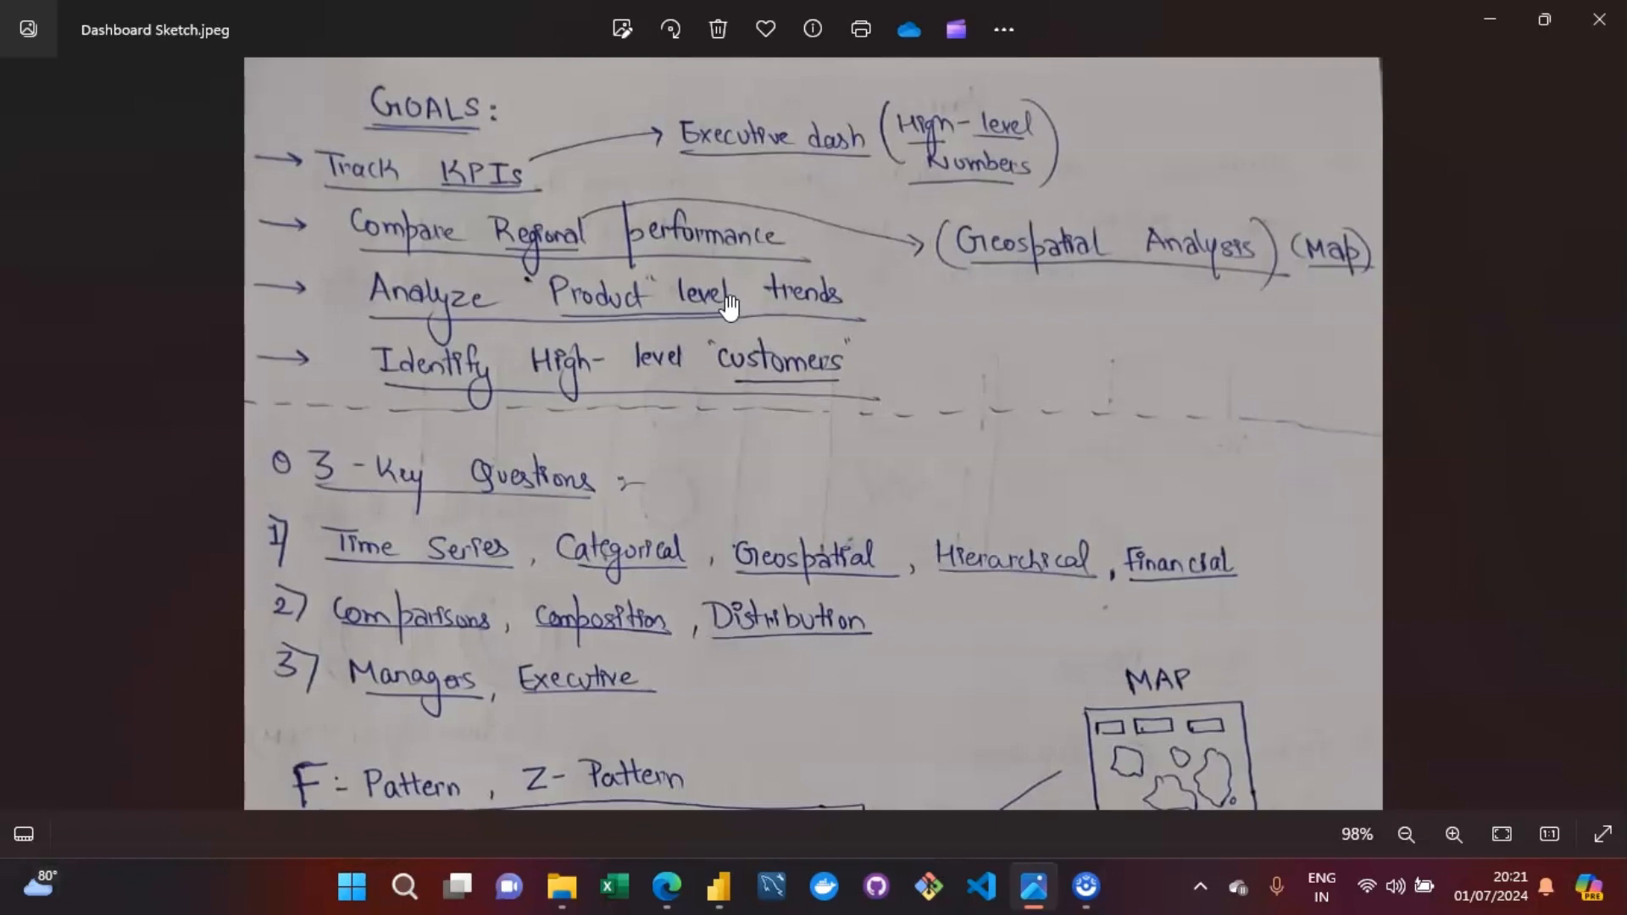
left_click_drag(963, 563, 970, 305)
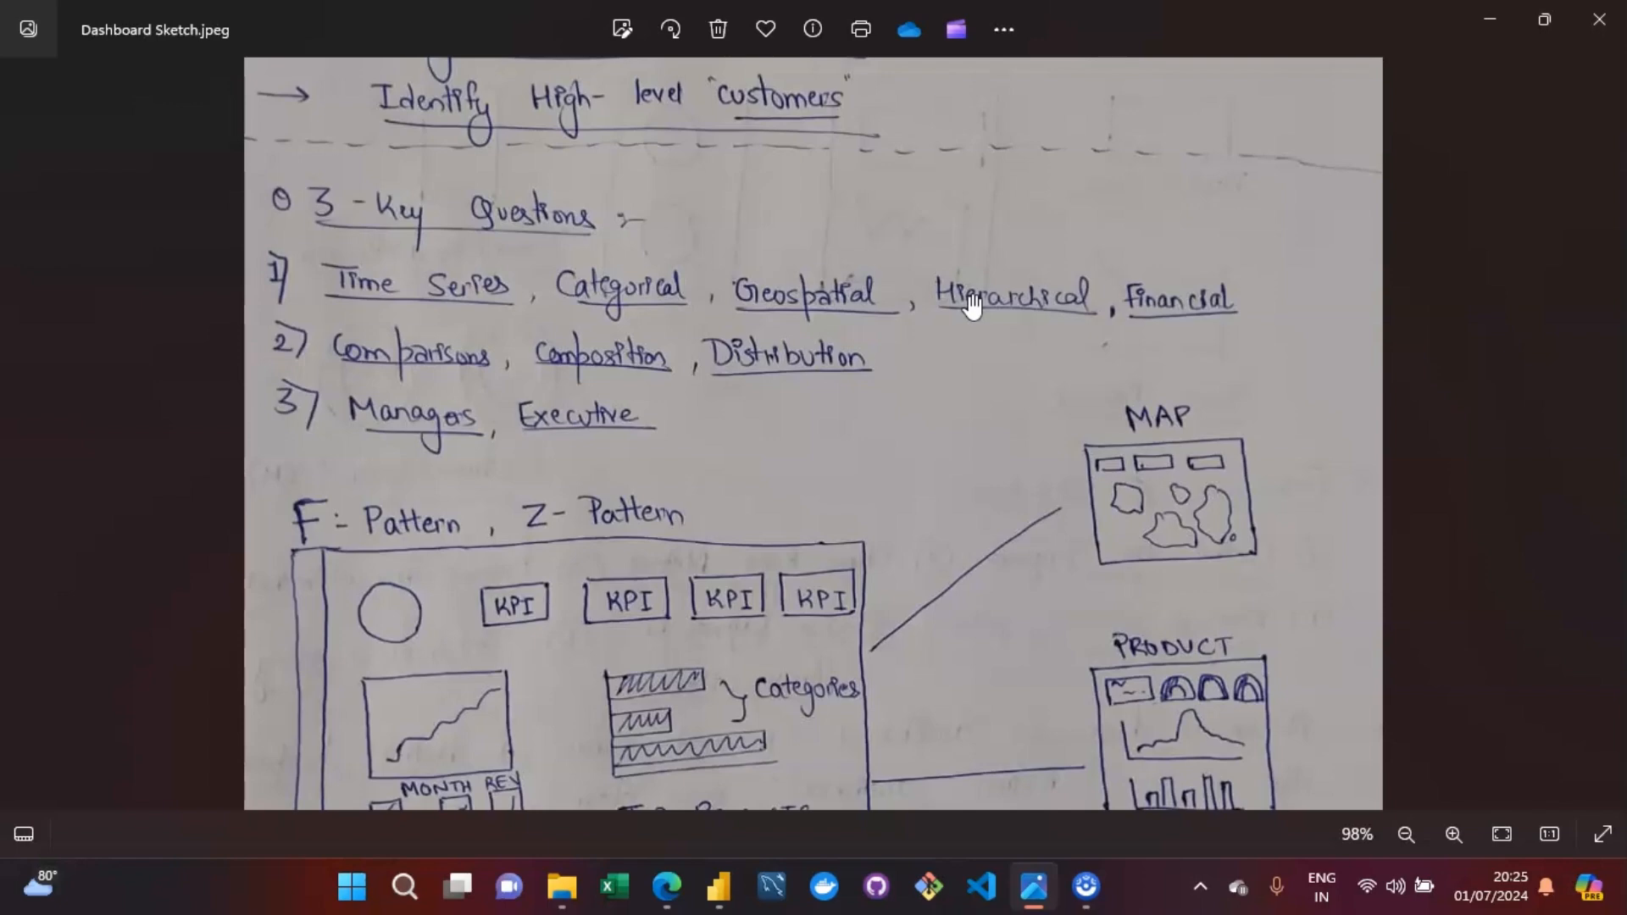
scroll(969, 287, "down", 5)
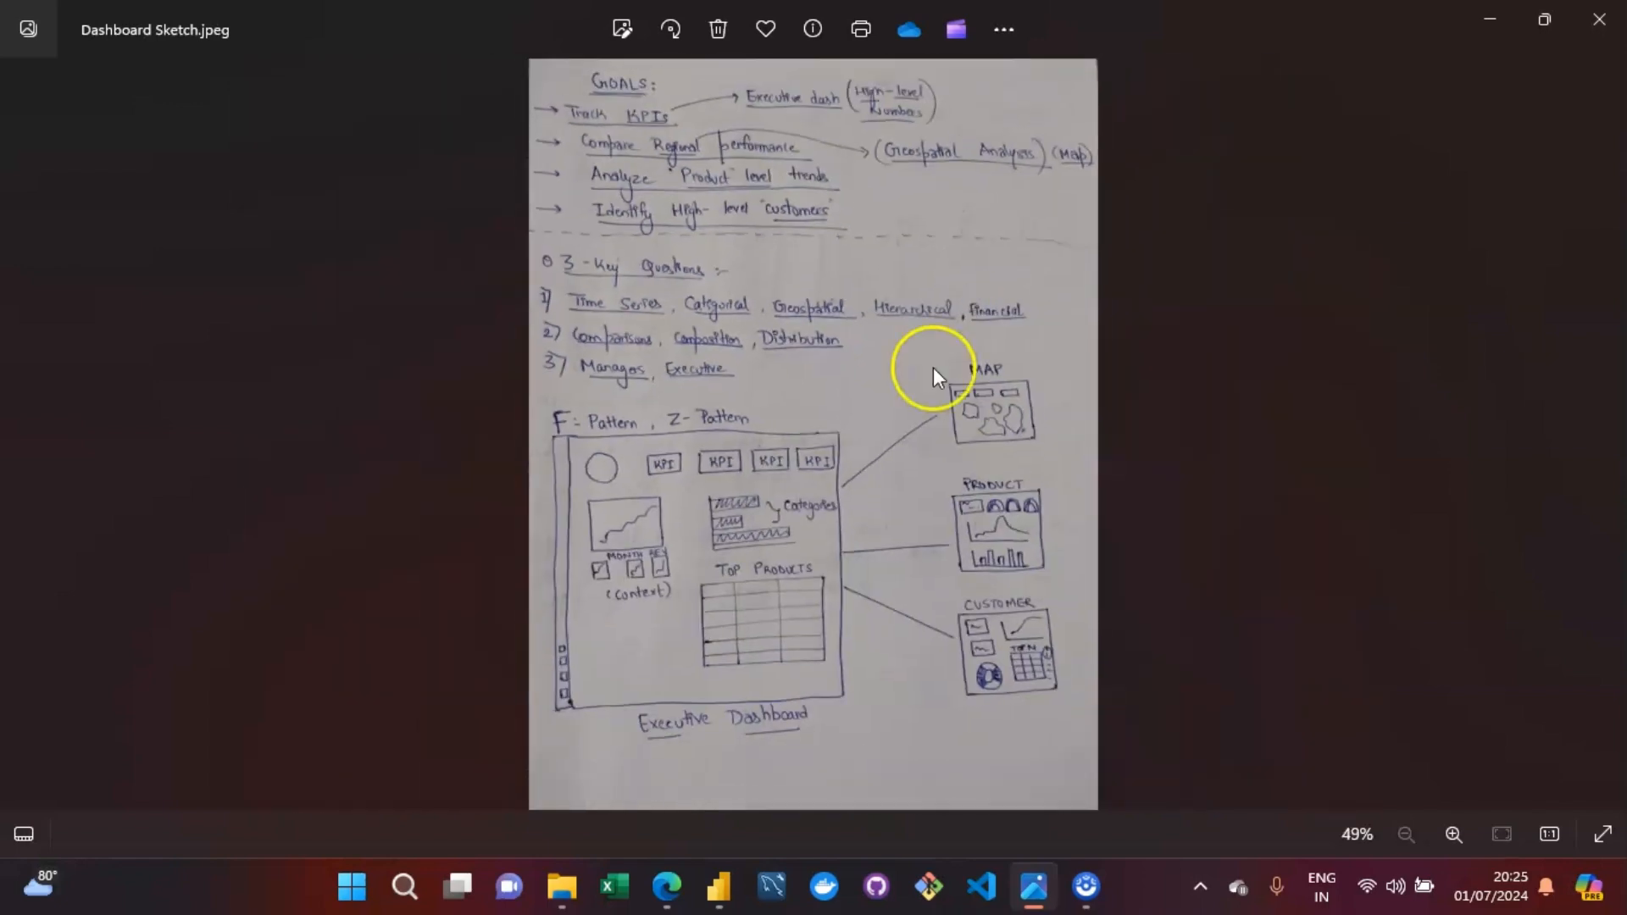
scroll(774, 690, "up", 5)
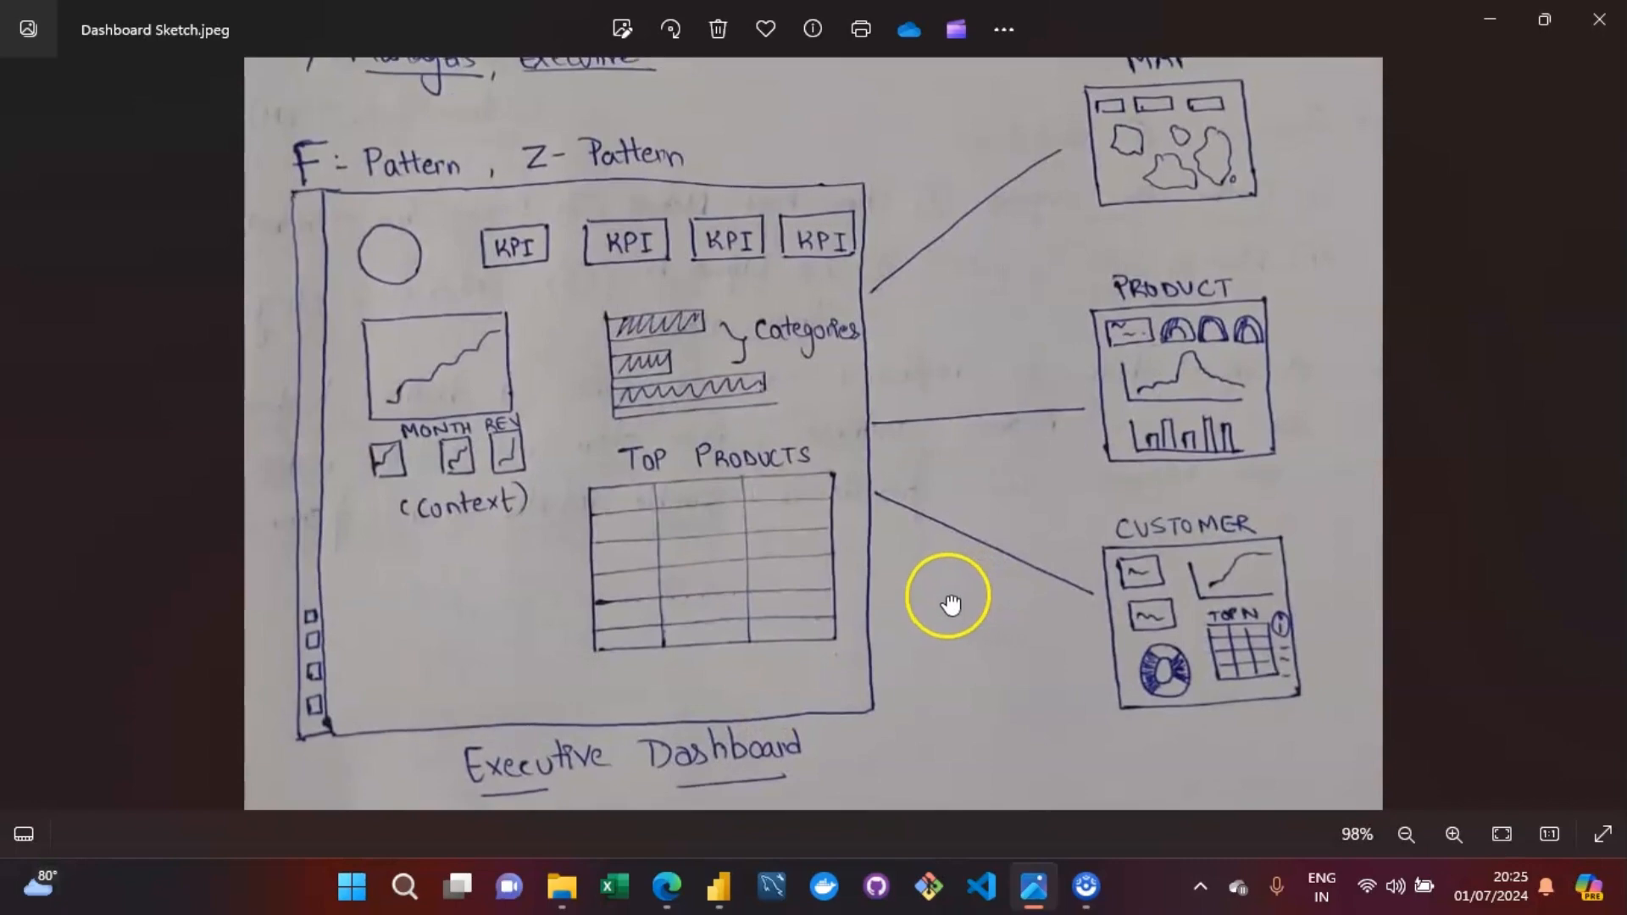
scroll(1028, 418, "down", 2)
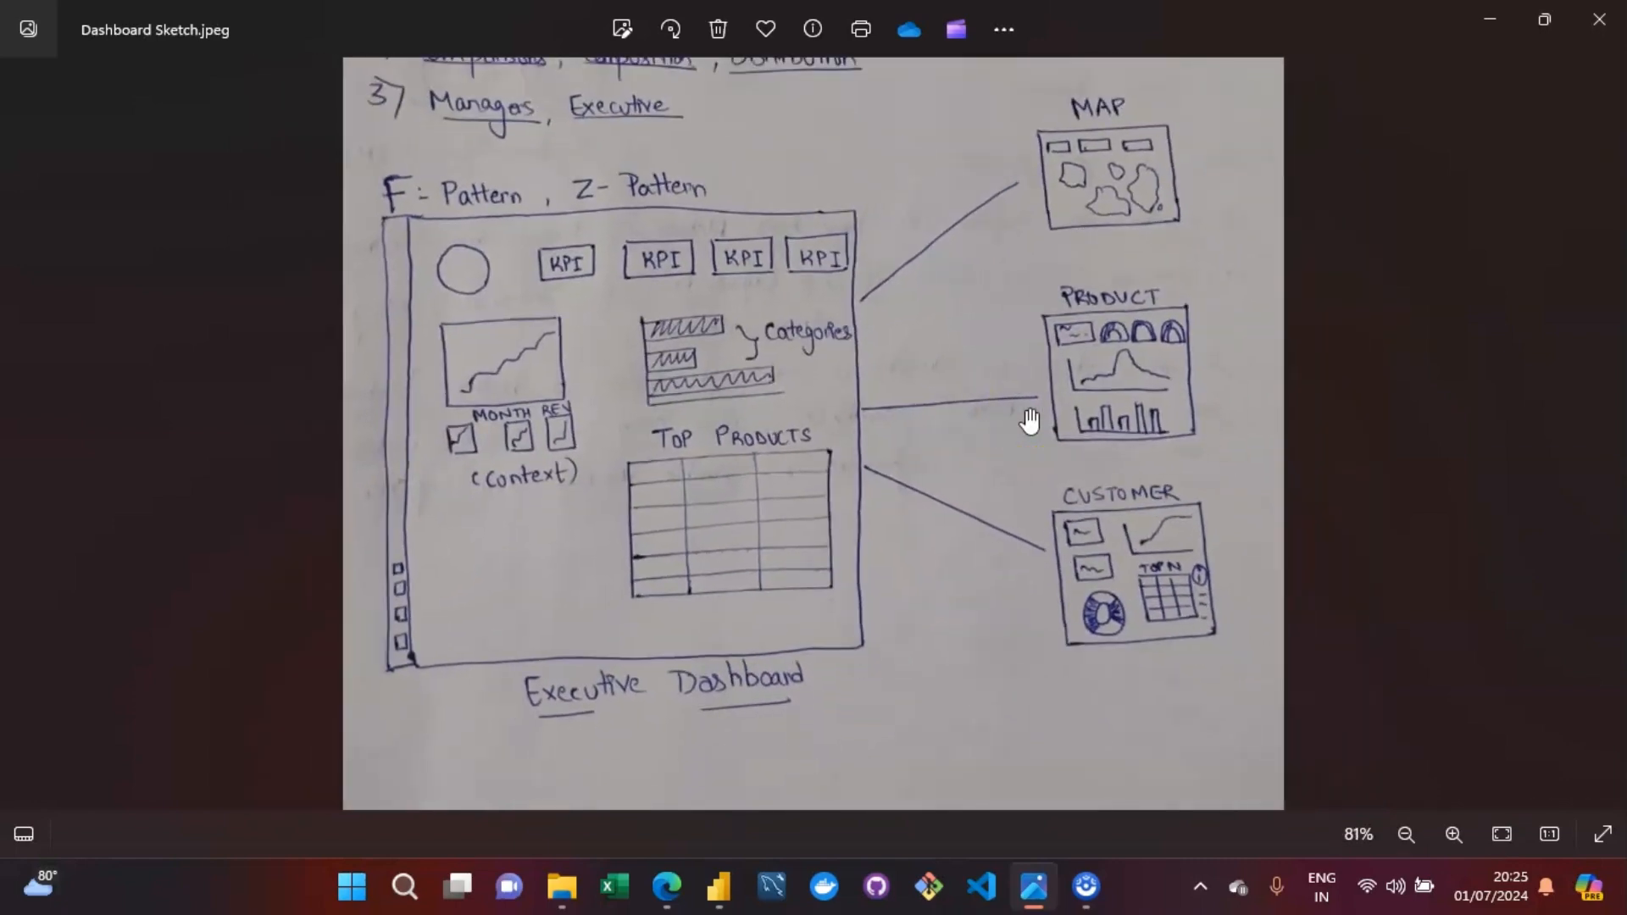
left_click_drag(1263, 230, 1260, 263)
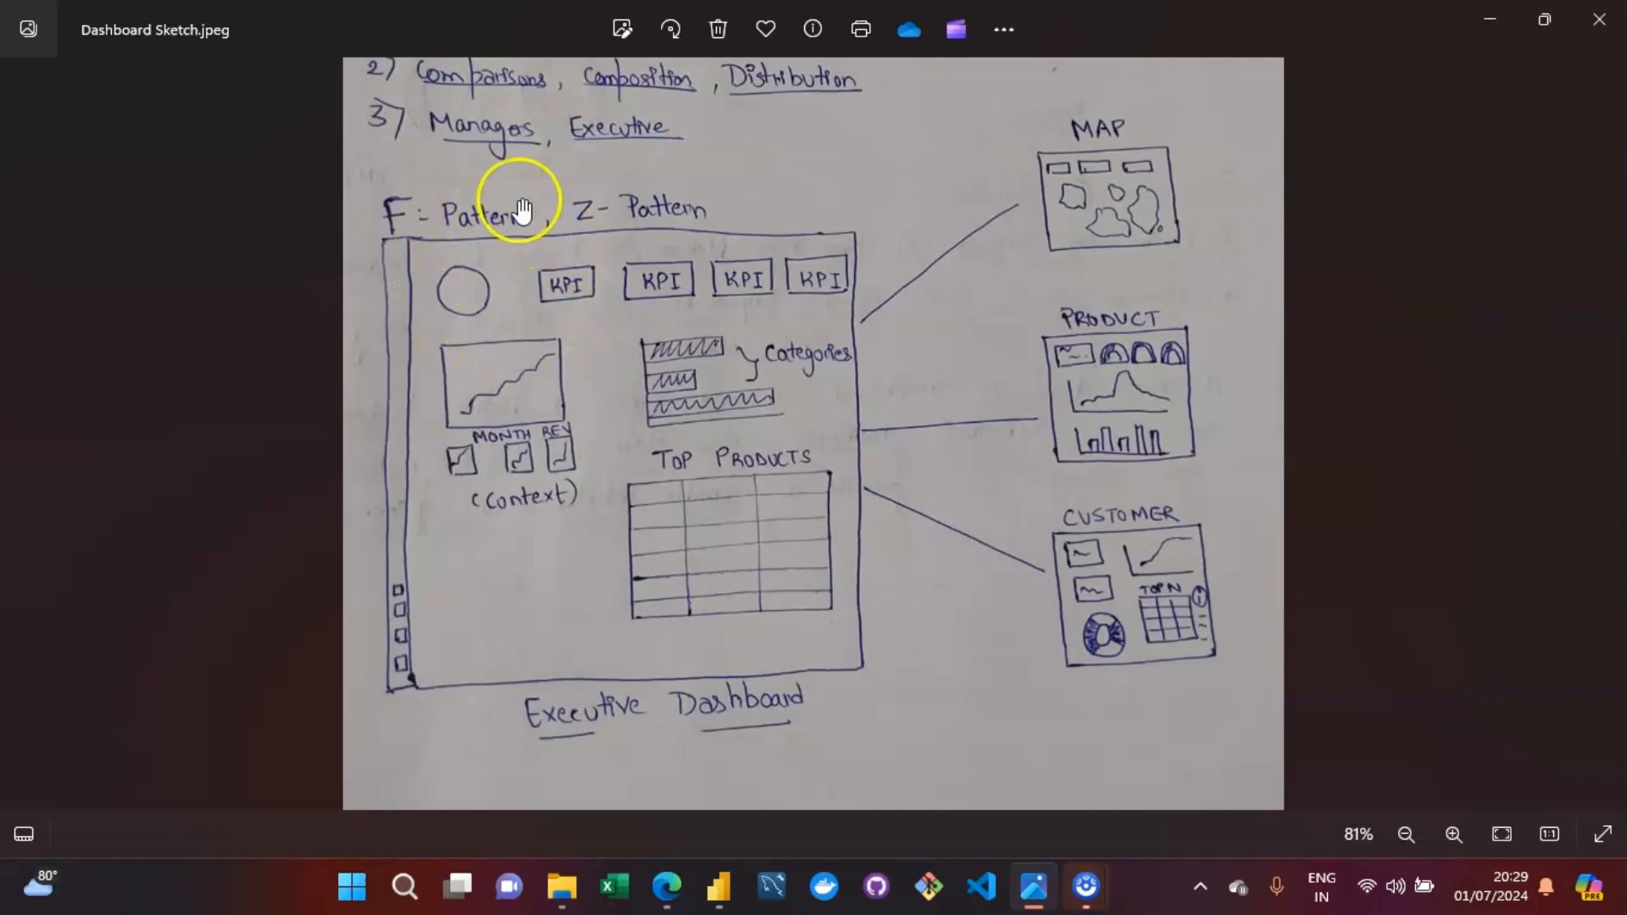
left_click(491, 283)
left_click(628, 295)
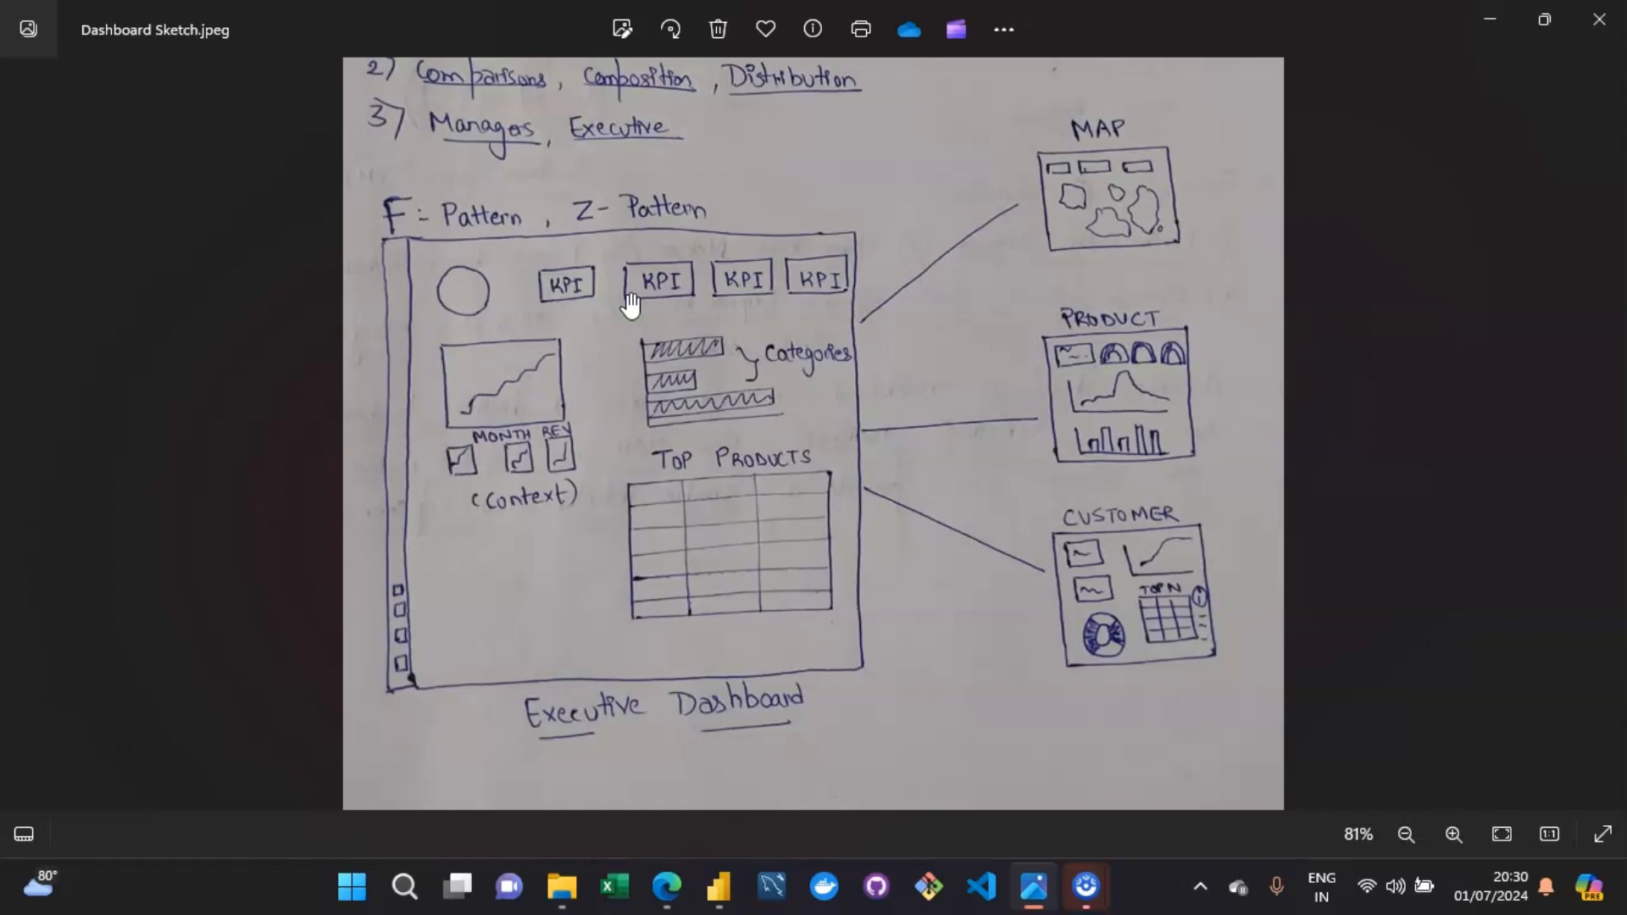
left_click(531, 376)
left_click(519, 470)
left_click(464, 468)
left_click_drag(1023, 271, 1019, 284)
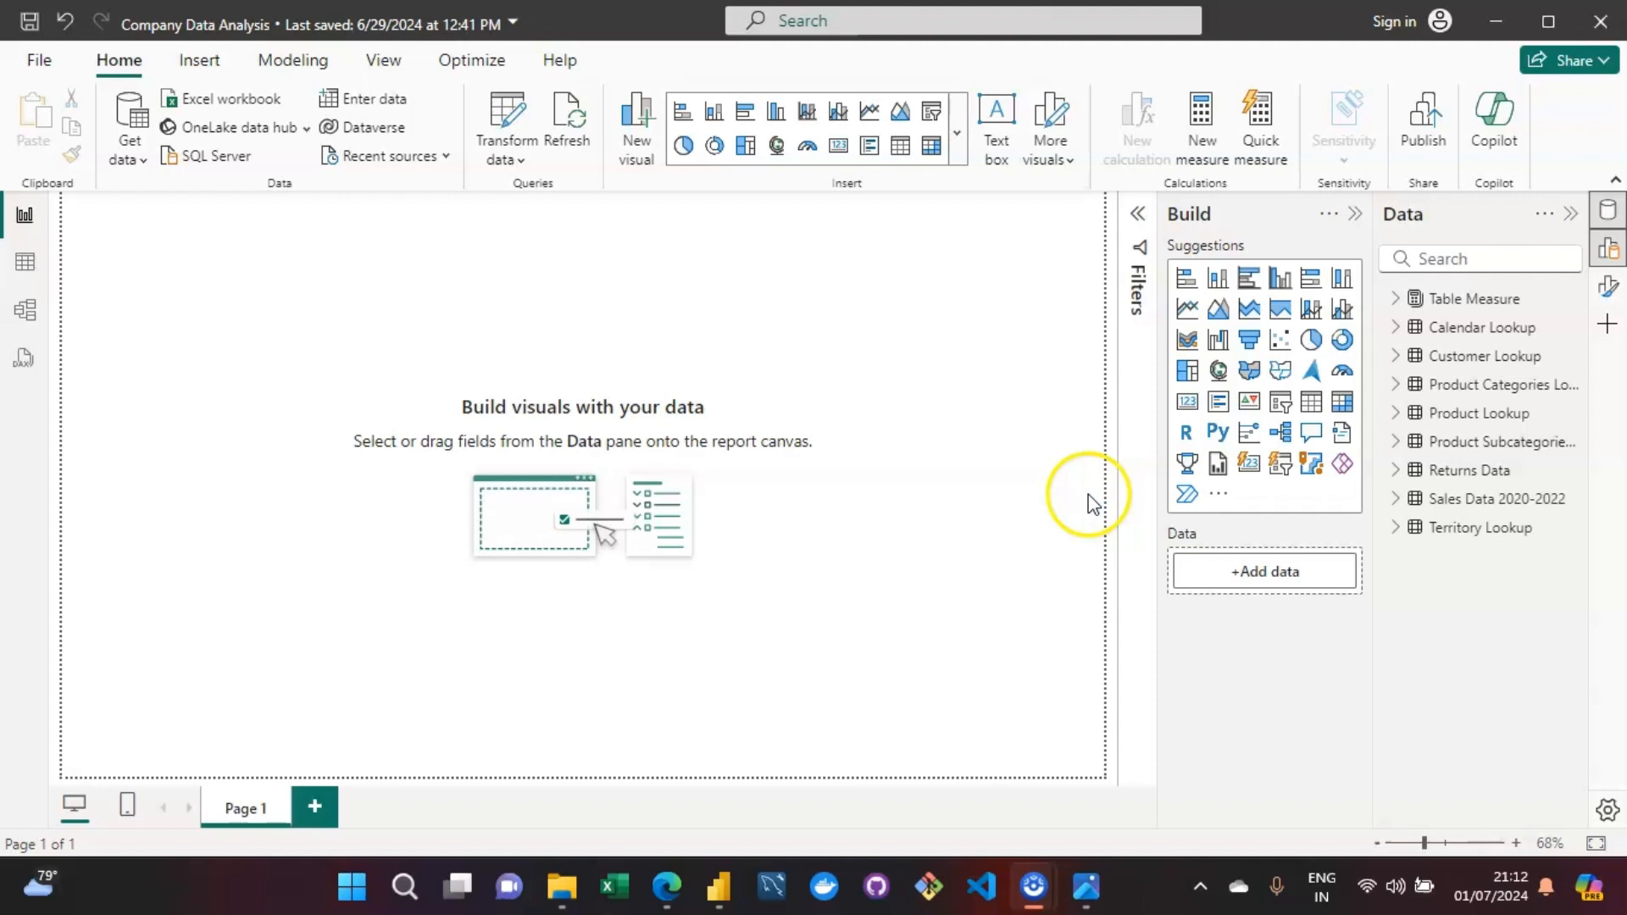
Switch to Power BI and review the full gallery of insertable visuals, including charts, maps, cards, slicers, tables and AI visuals.
left_click(200, 68)
left_click(200, 61)
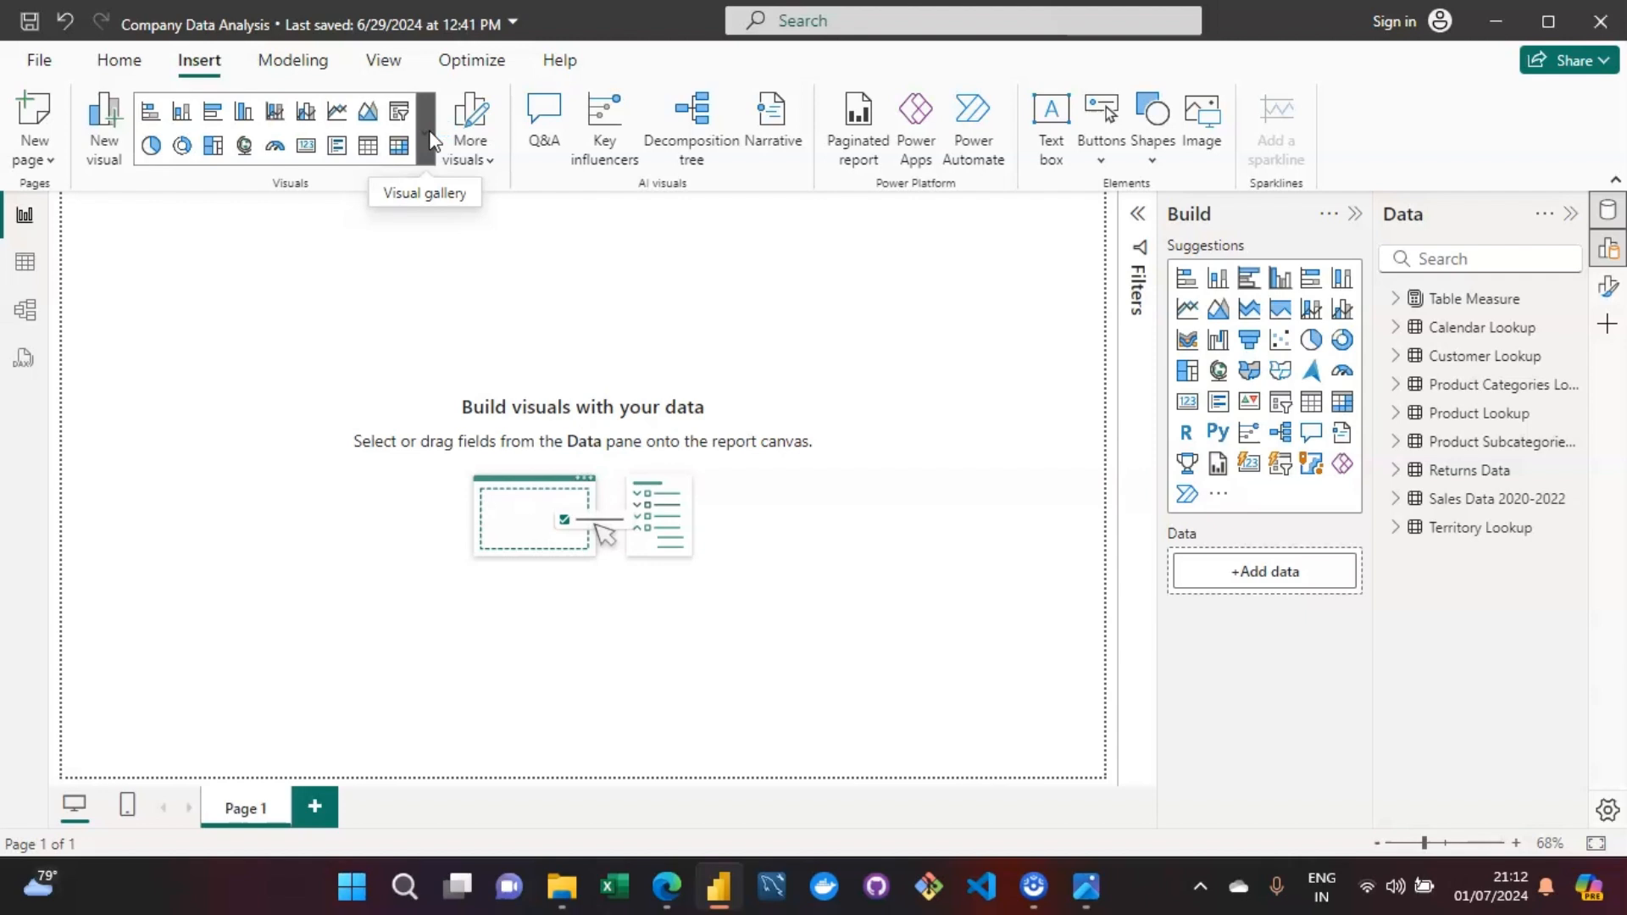
left_click(423, 156)
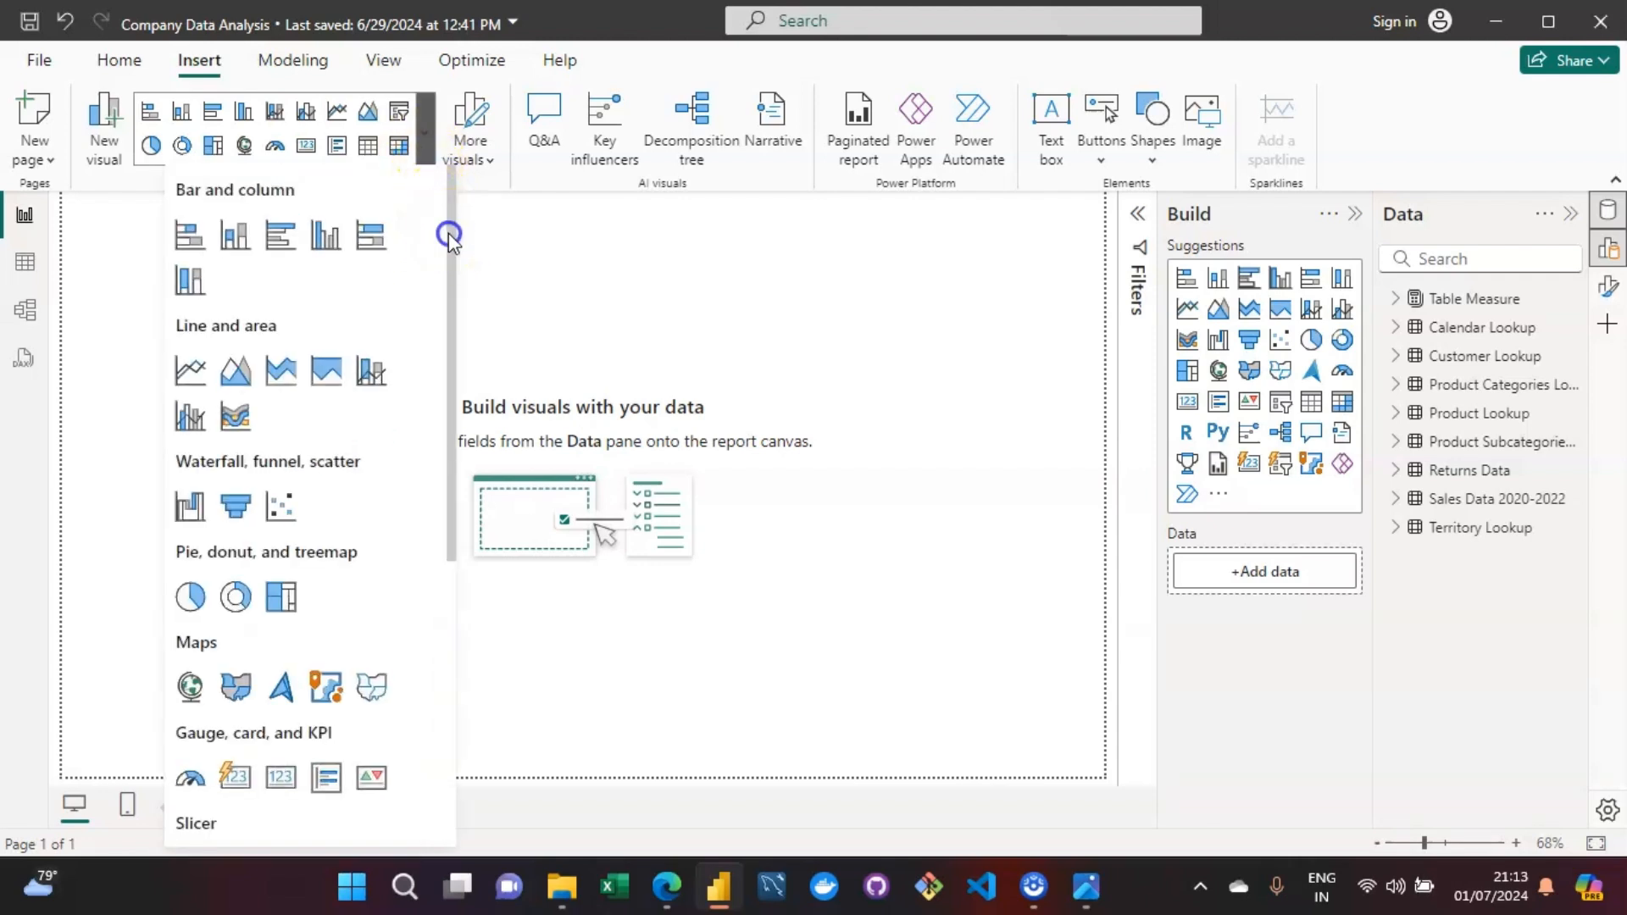
left_click_drag(450, 232, 449, 236)
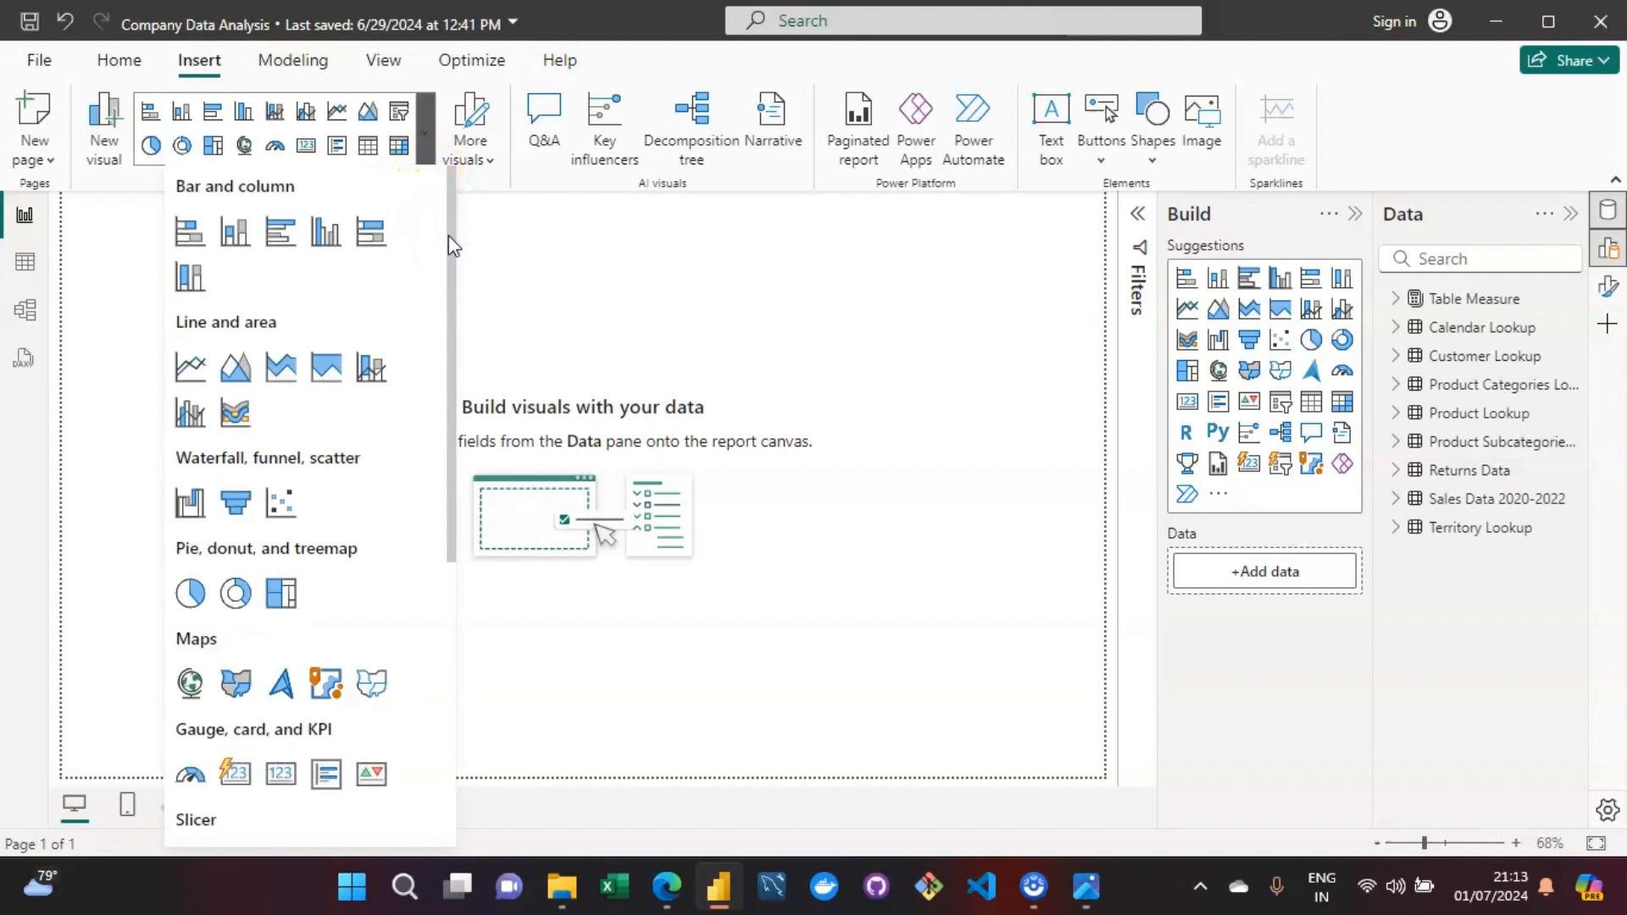
left_click(449, 236)
left_click_drag(449, 235, 446, 332)
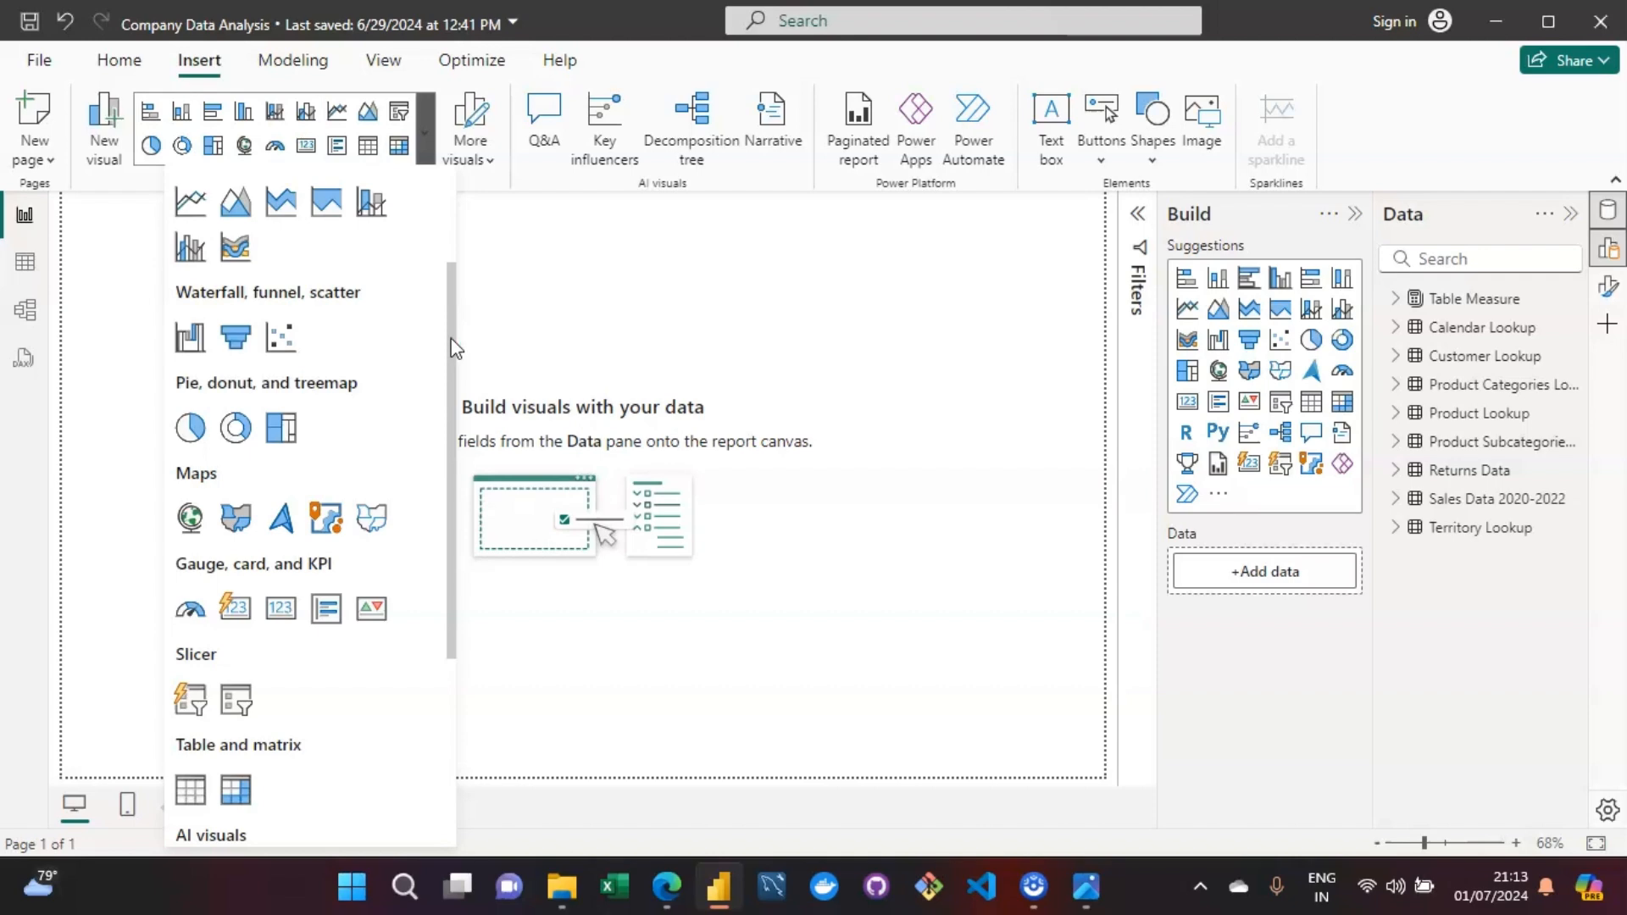
left_click_drag(452, 339, 451, 366)
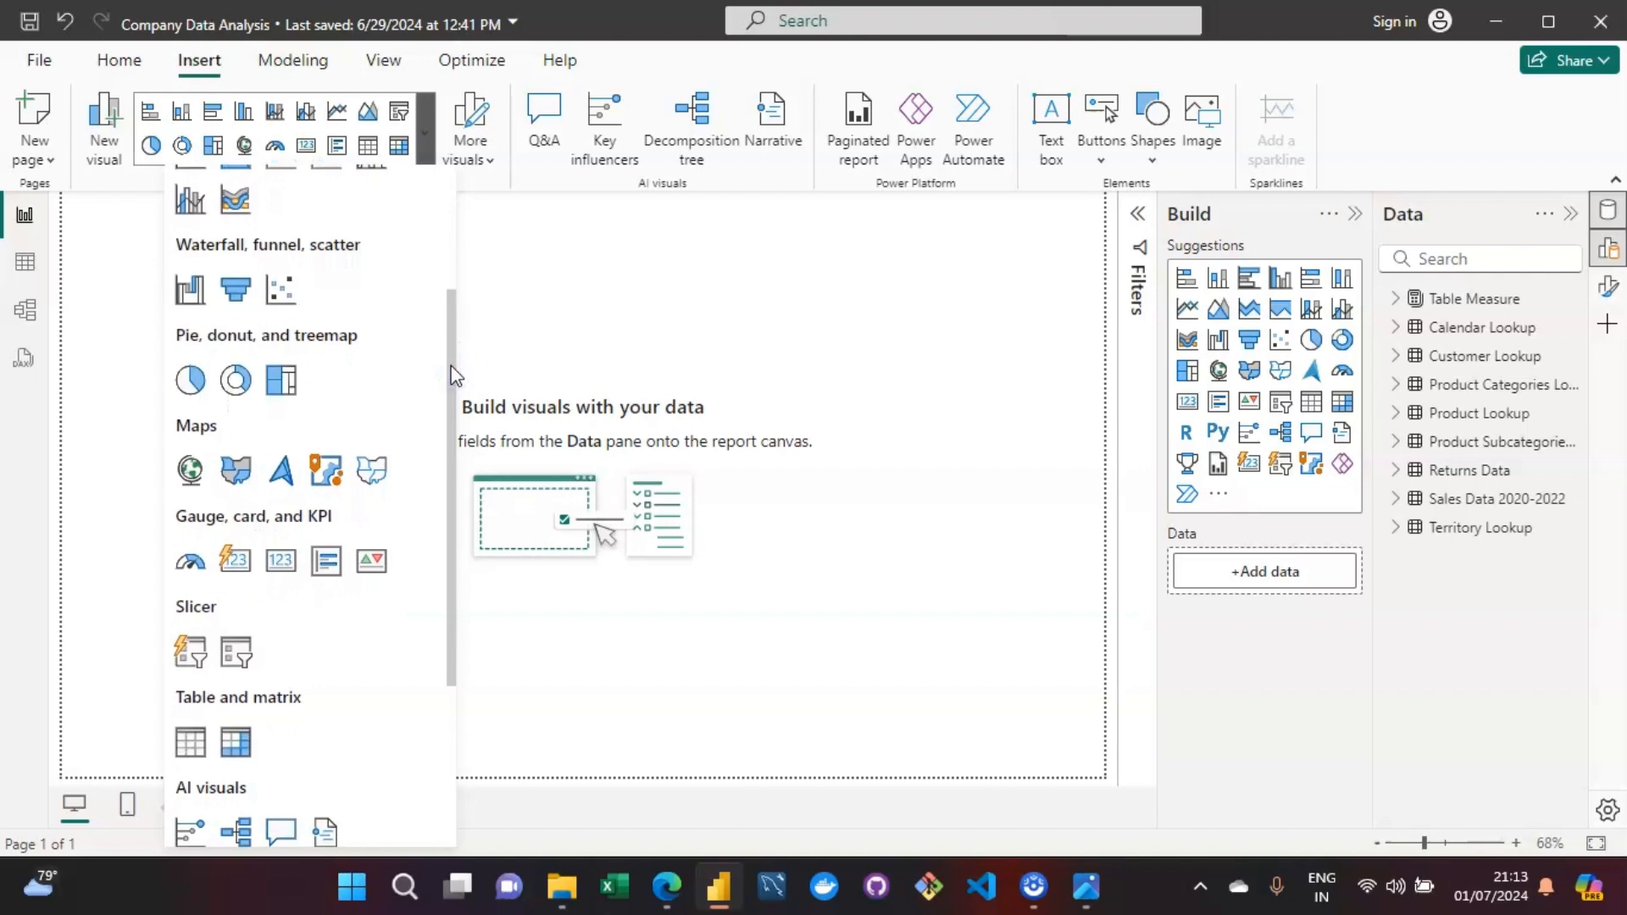
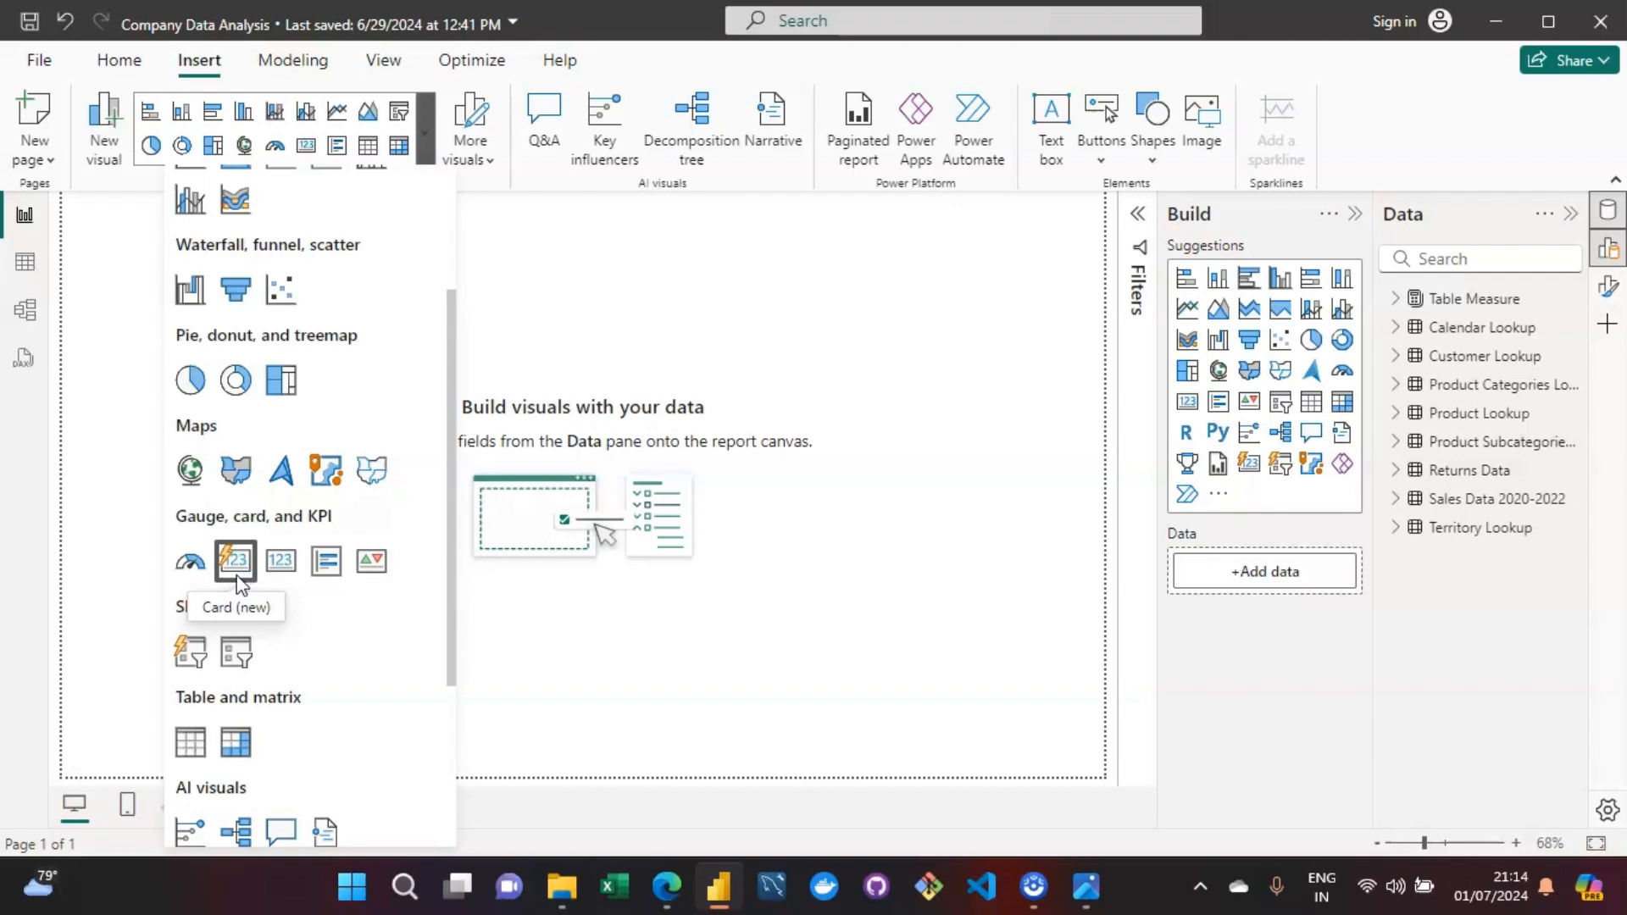
left_click(236, 563)
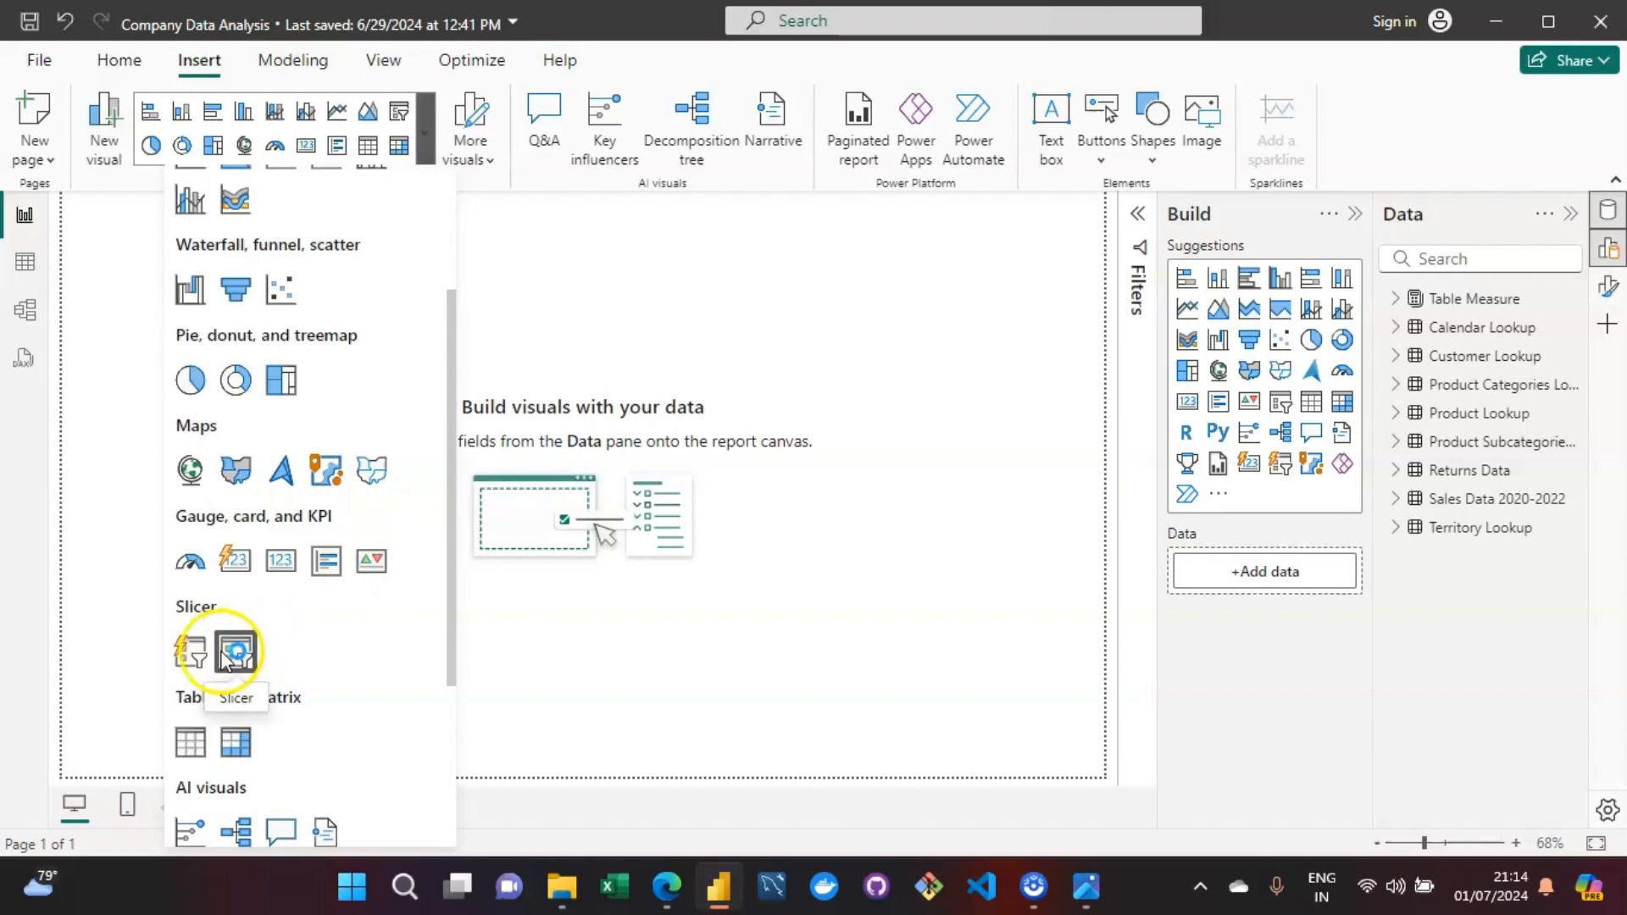
left_click(193, 659)
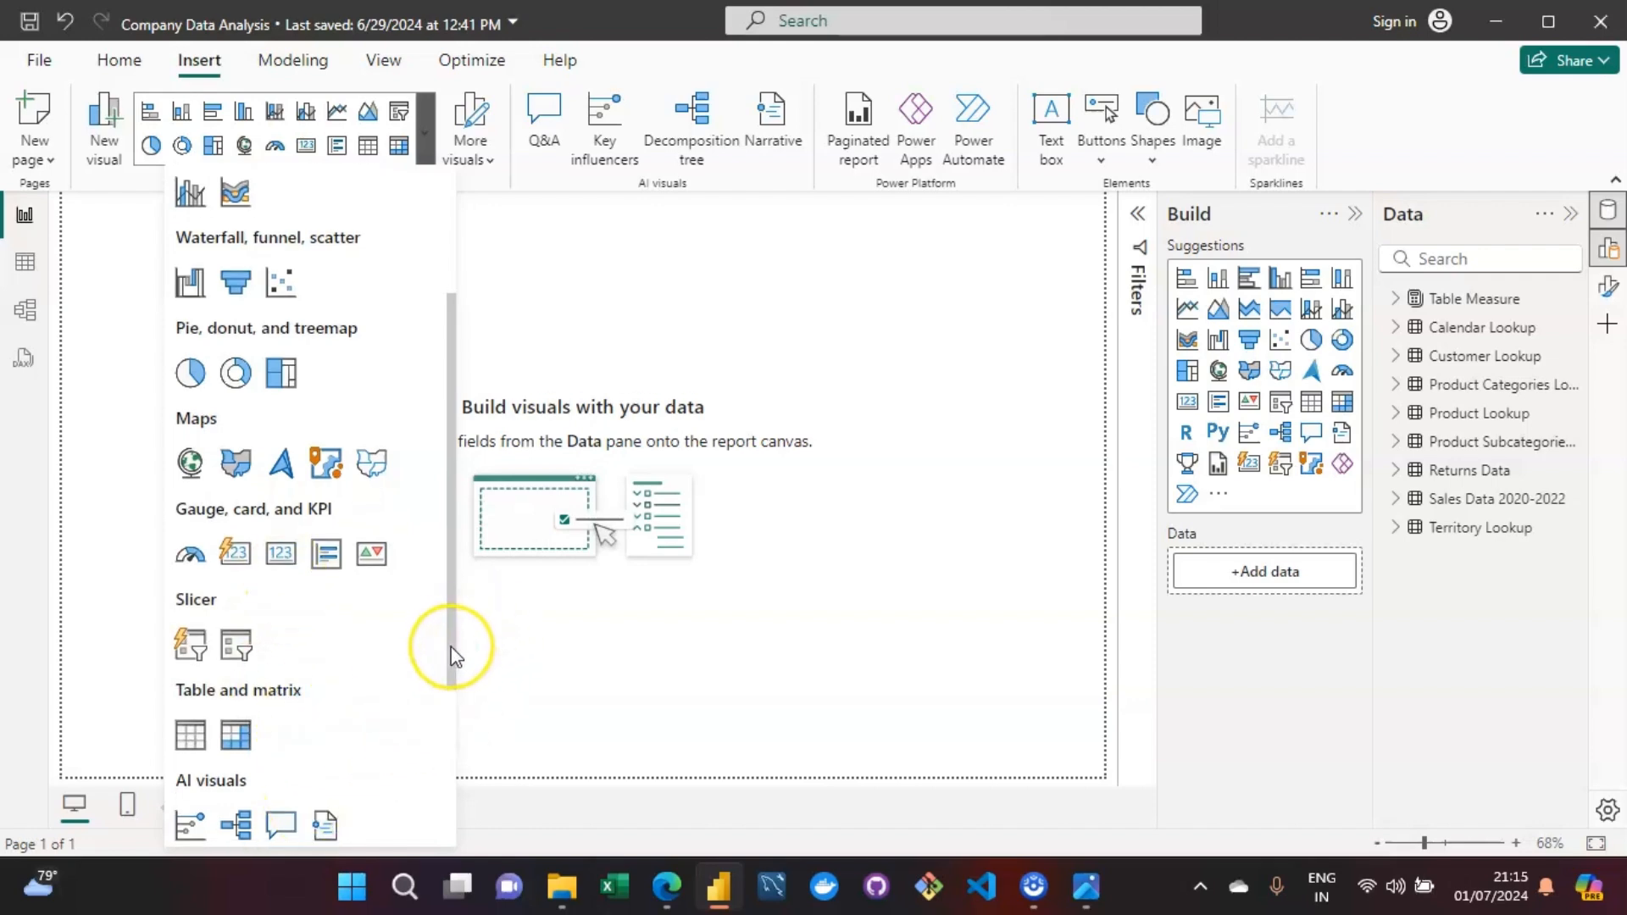
left_click_drag(451, 648, 458, 430)
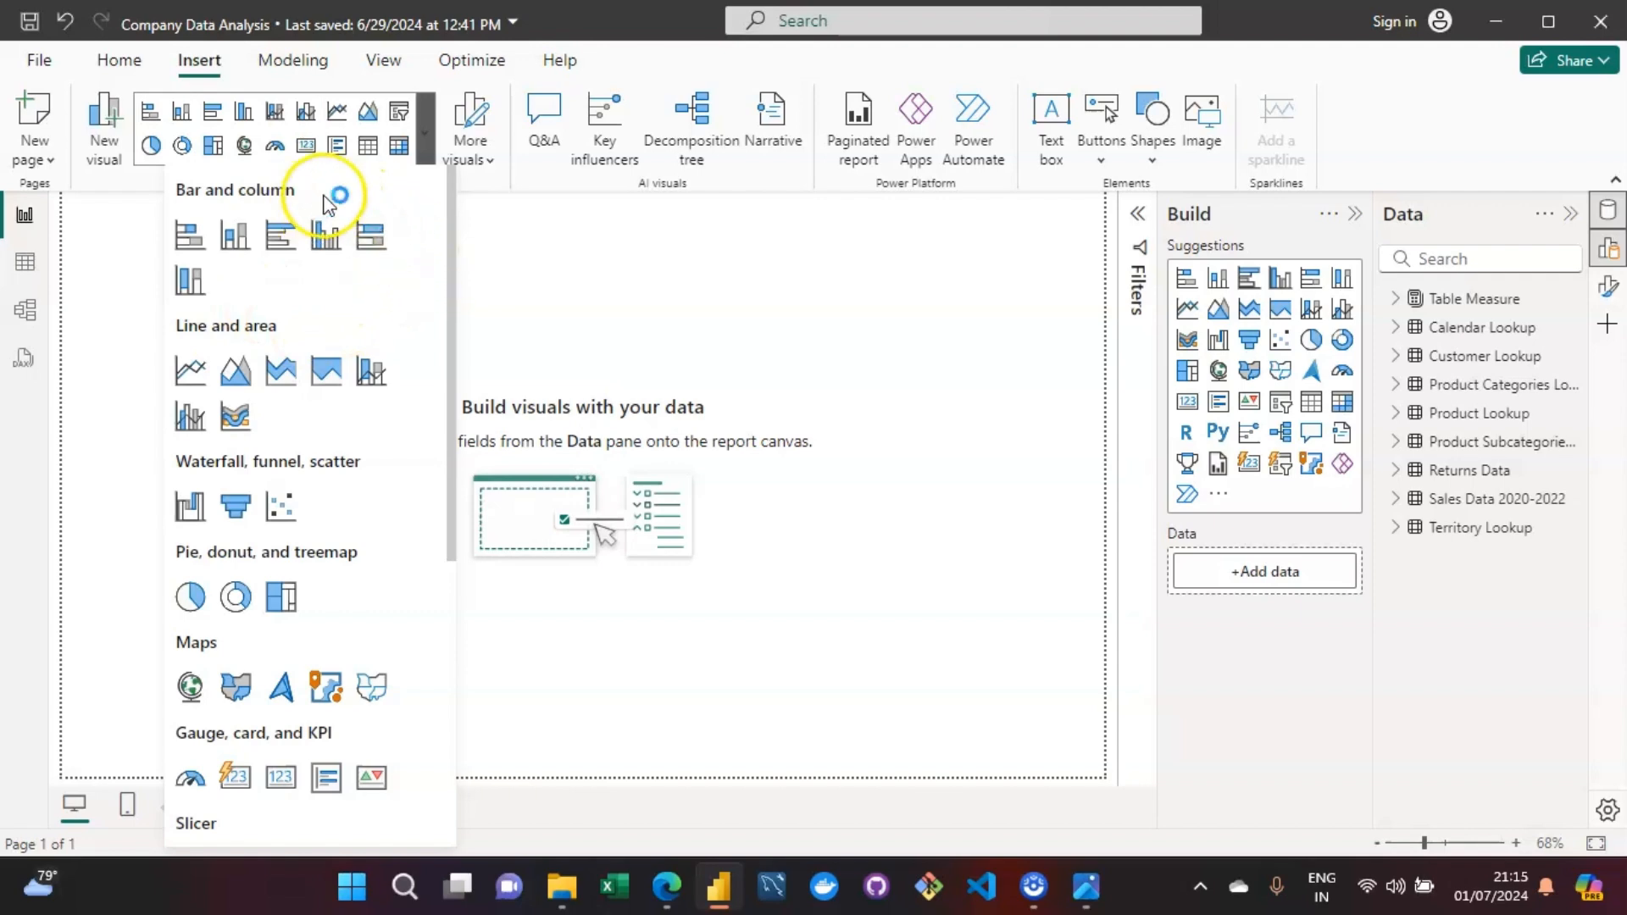
left_click(228, 201)
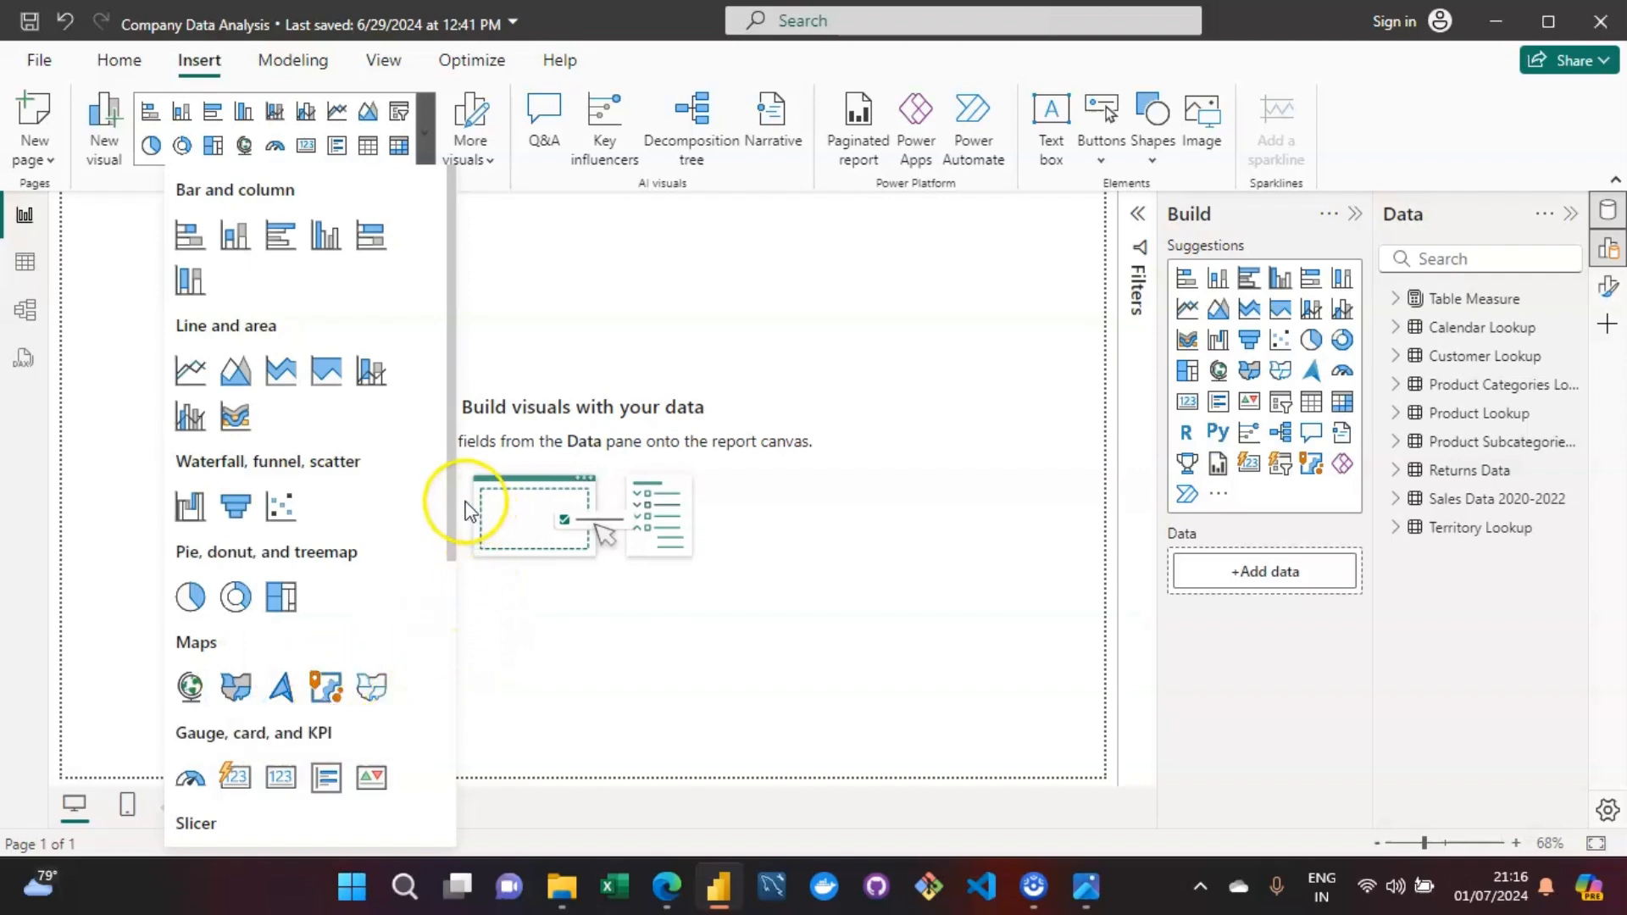
left_click(698, 292)
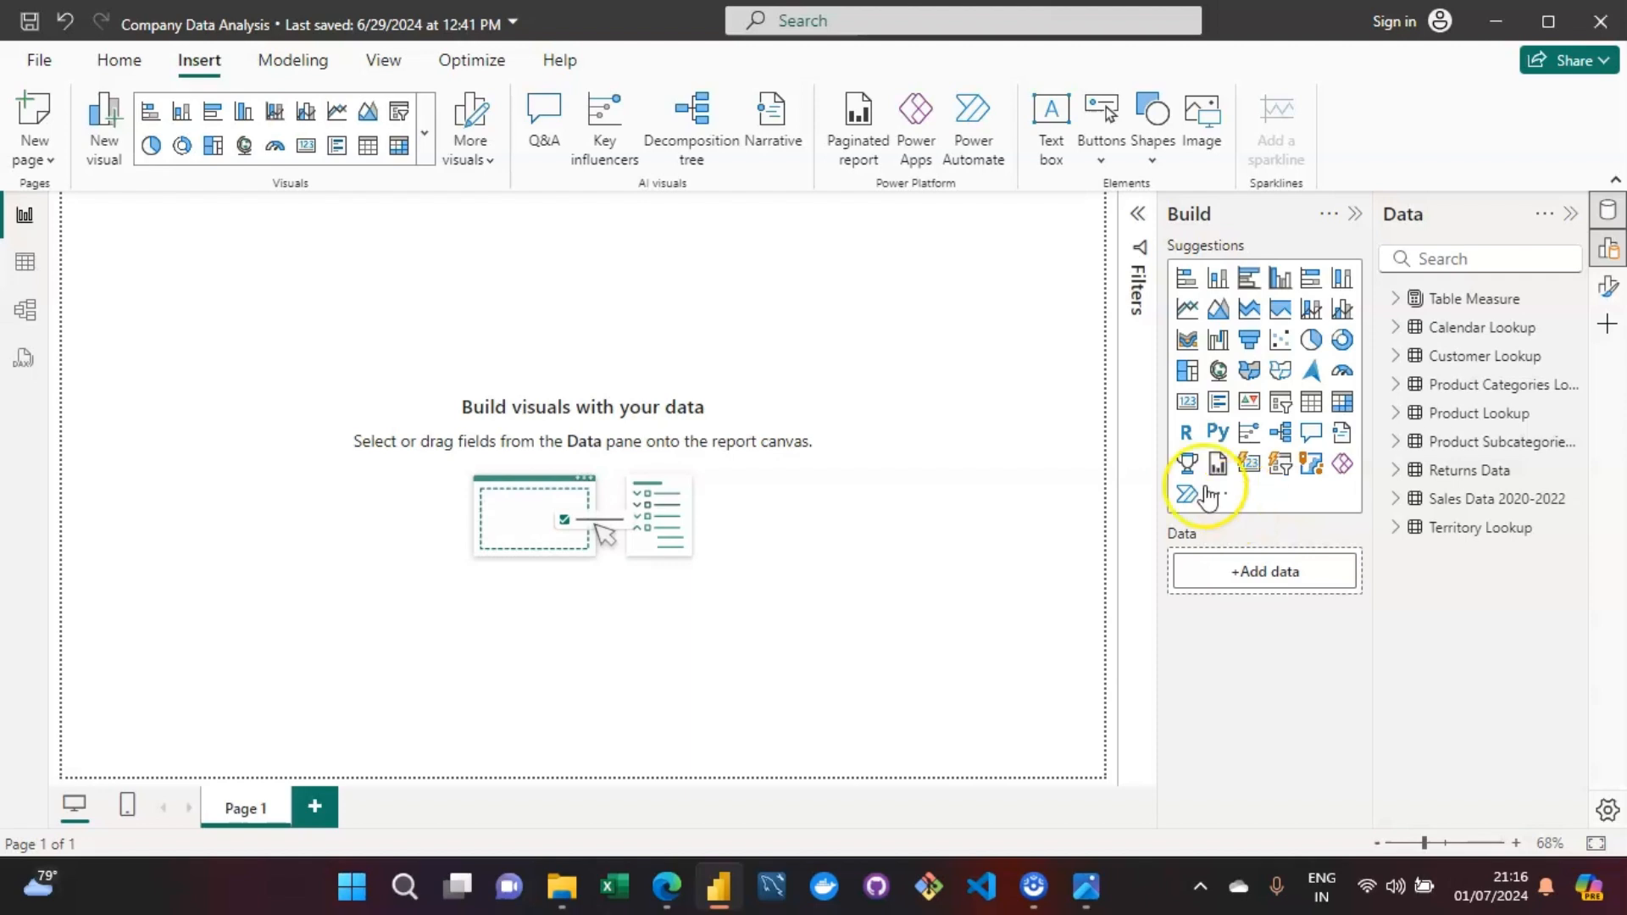
left_click(423, 141)
left_click(423, 142)
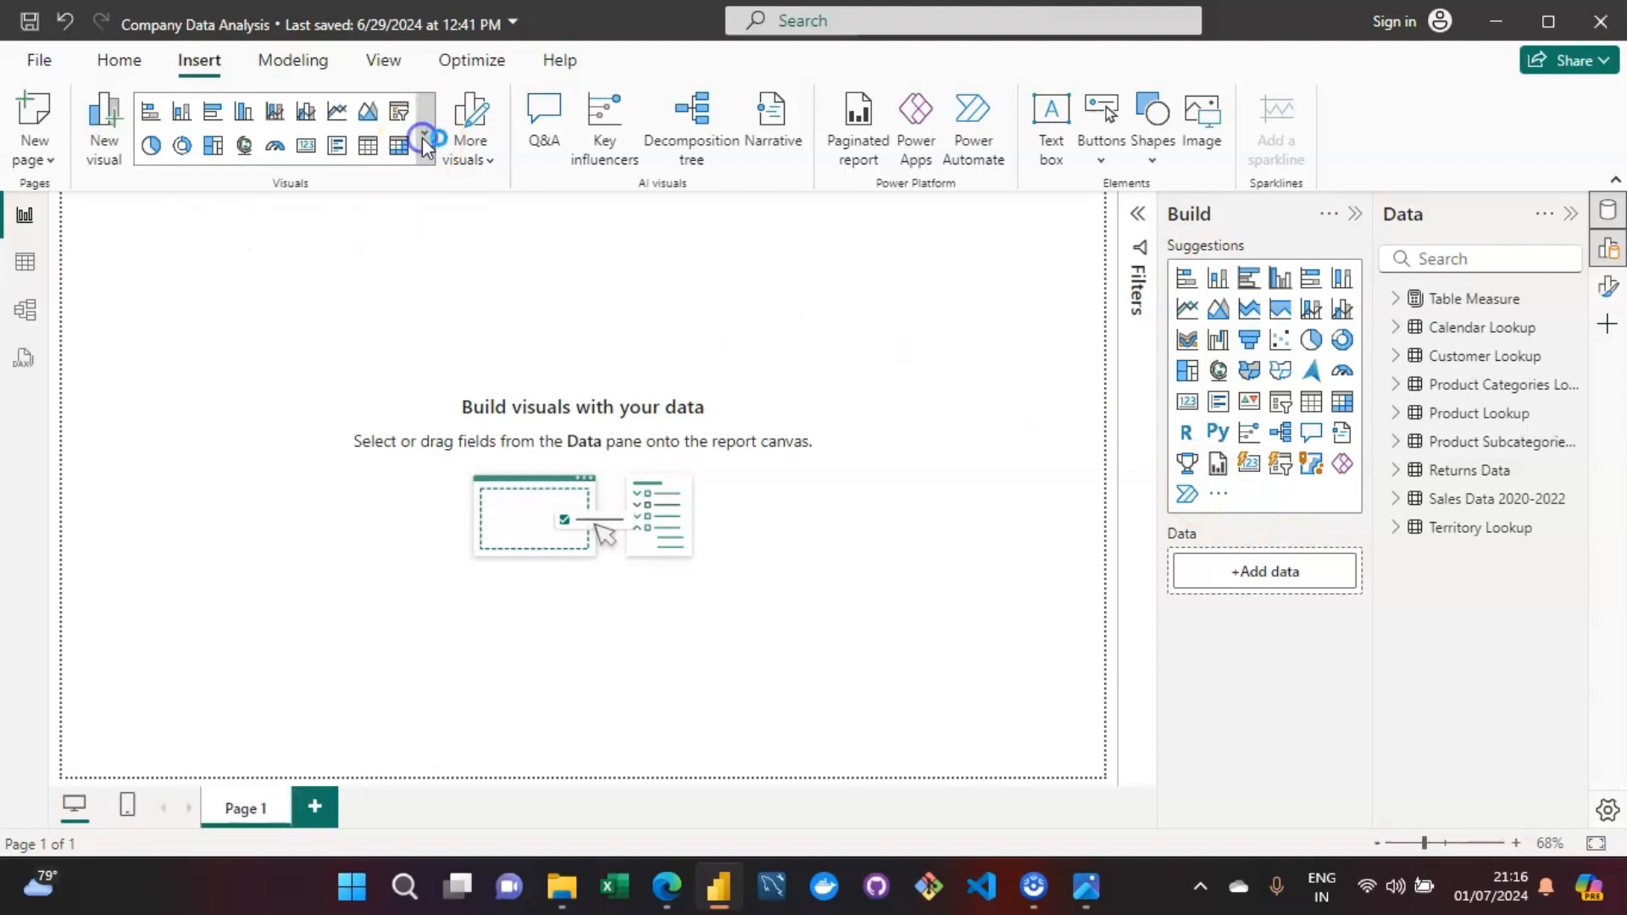
left_click(423, 141)
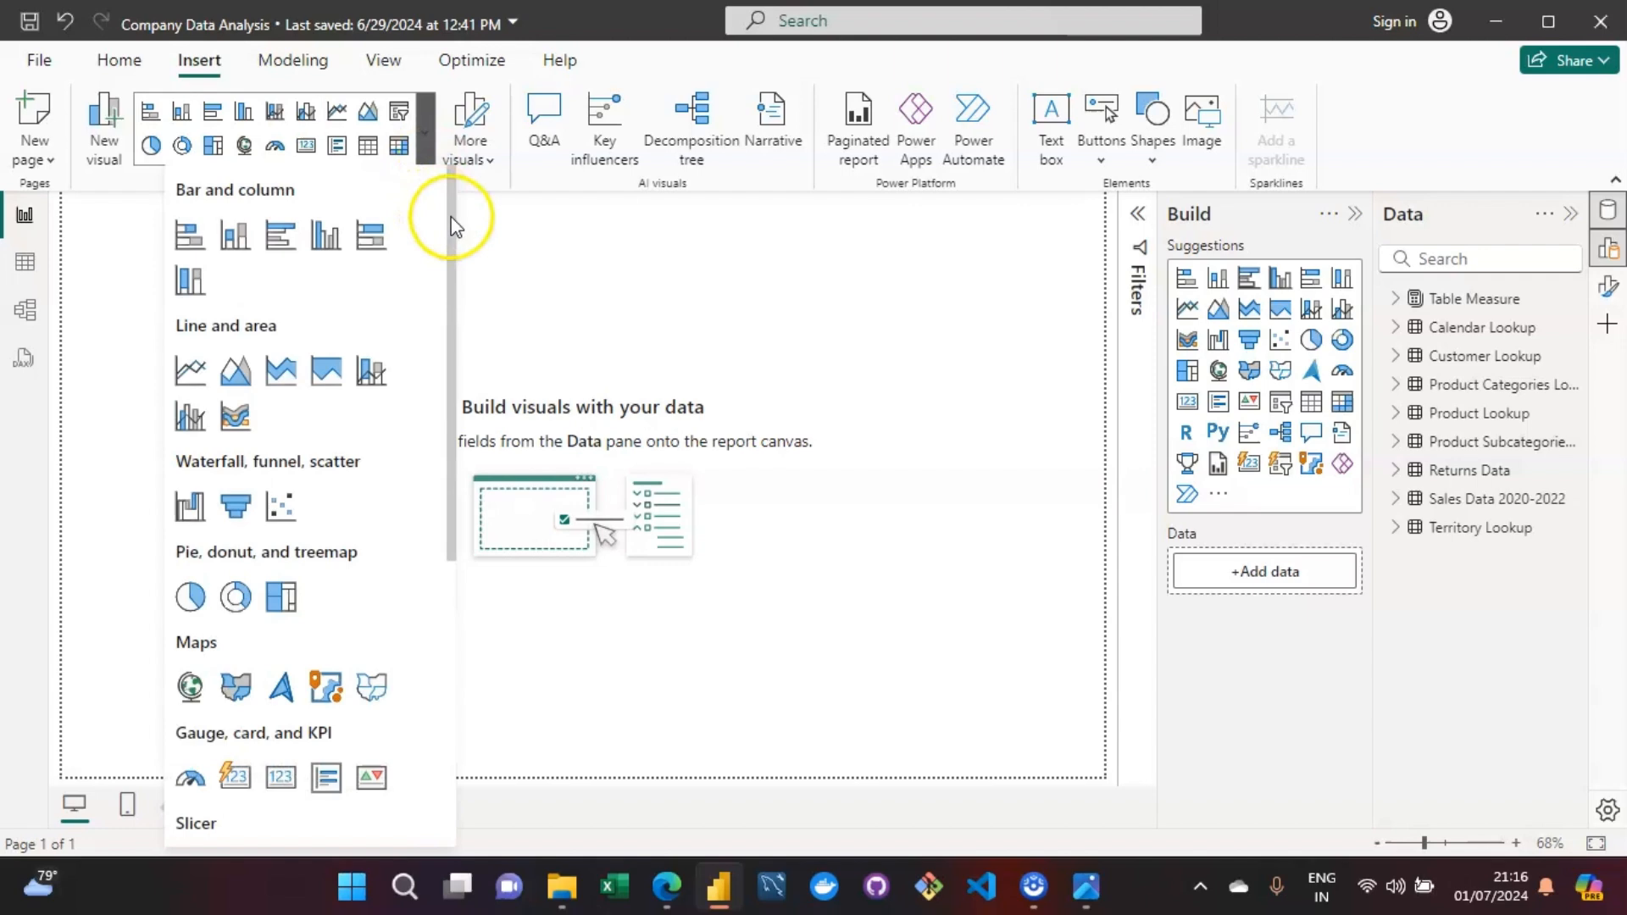
left_click_drag(450, 222, 426, 153)
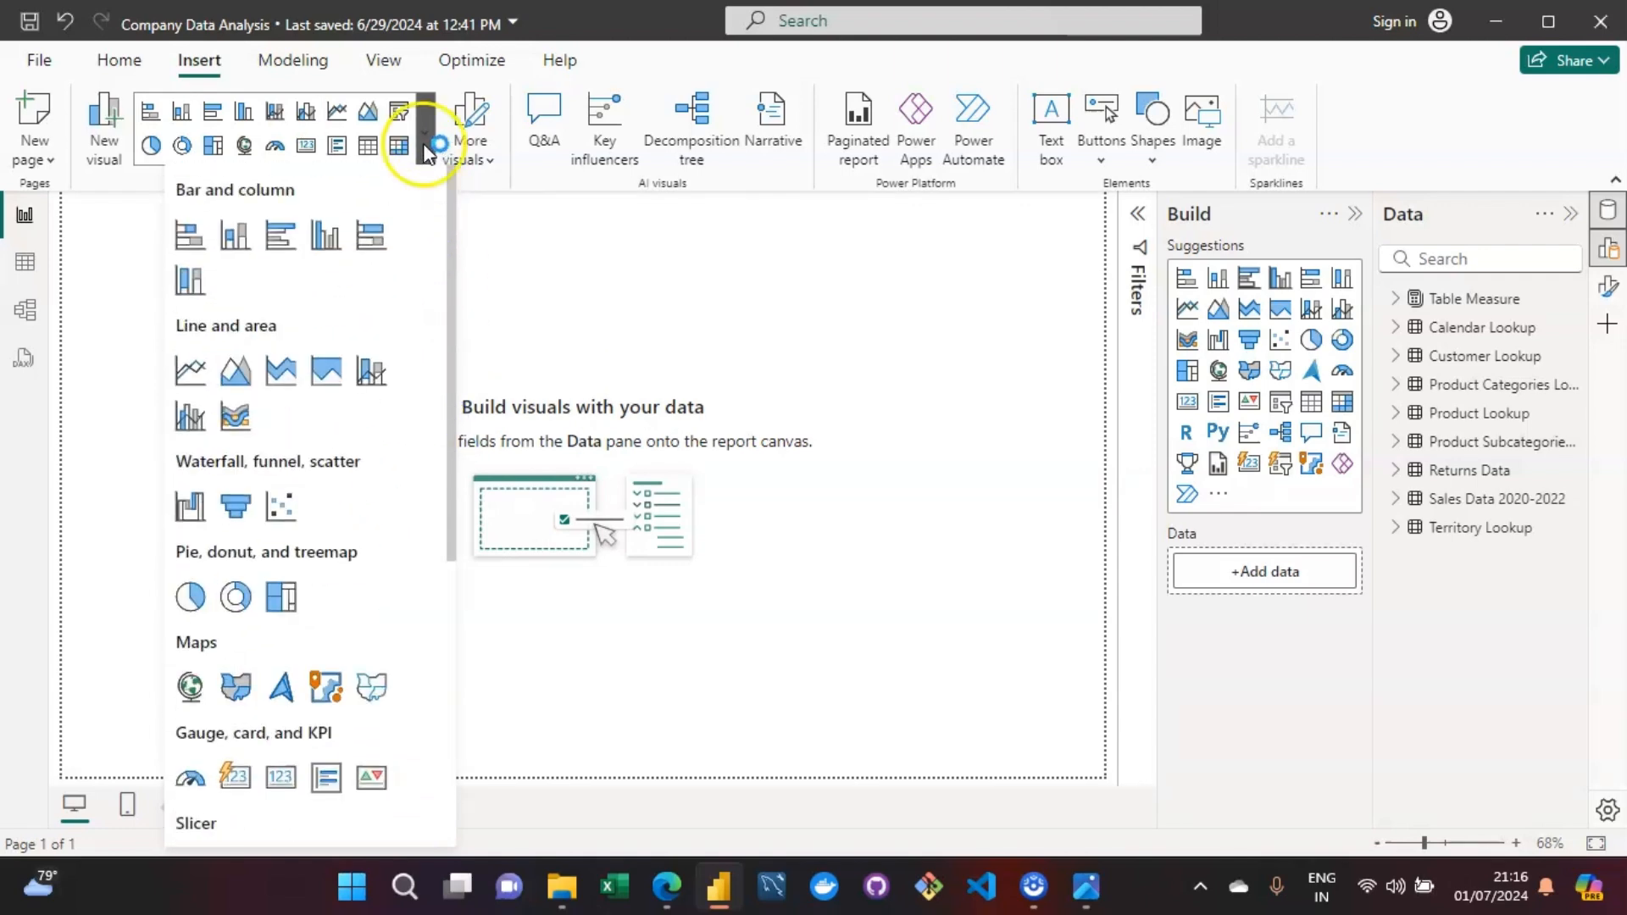
left_click(423, 139)
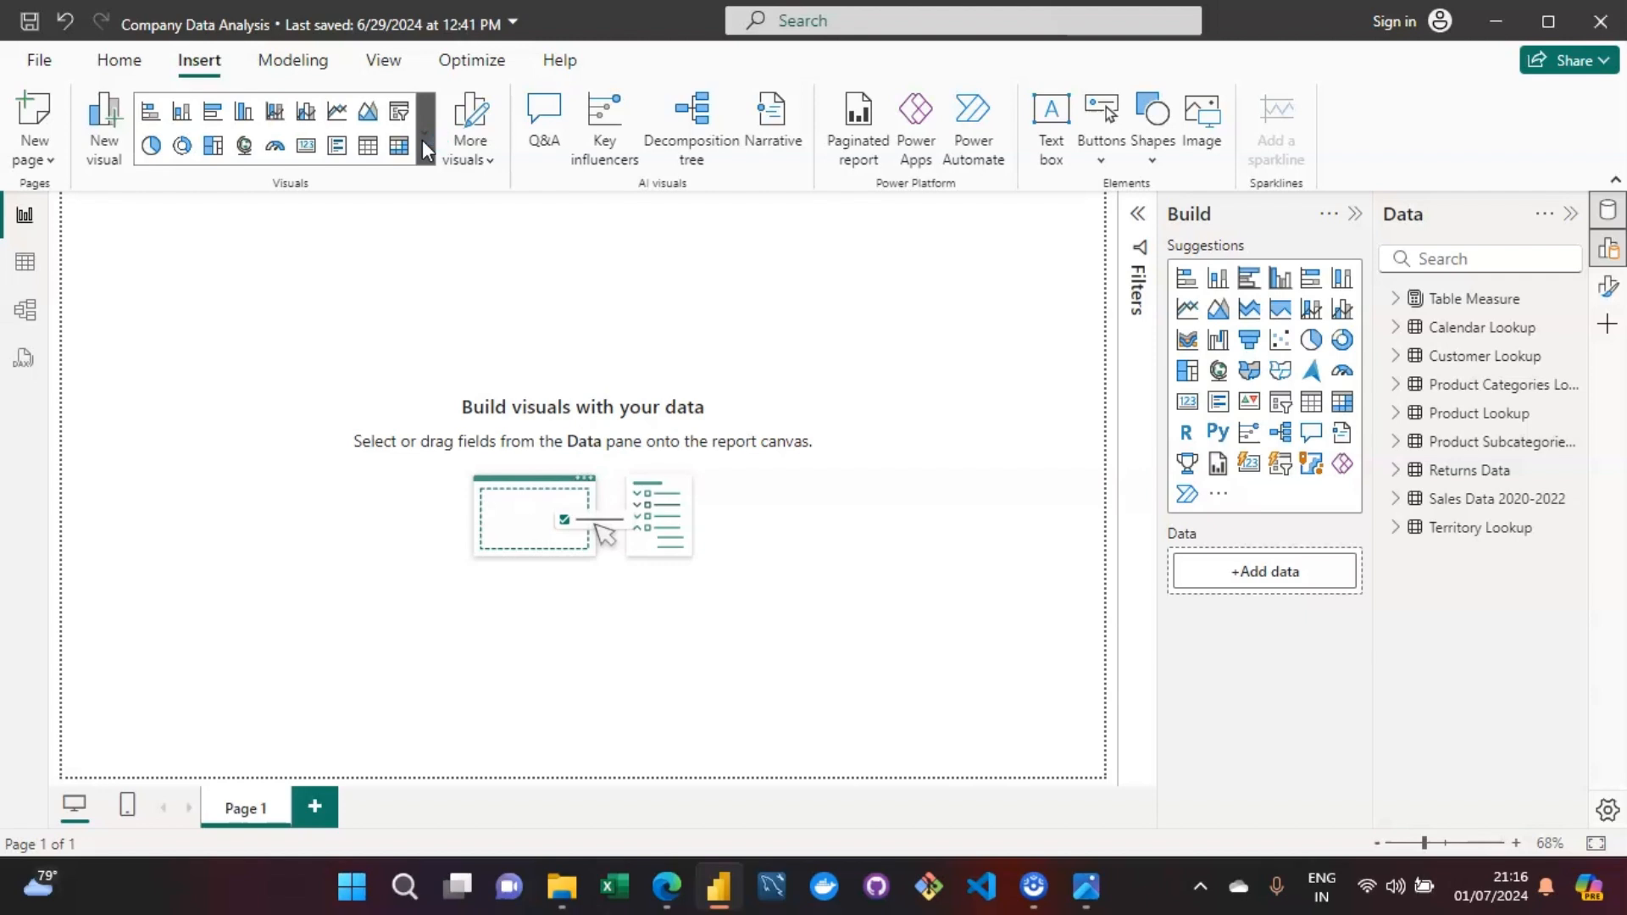
left_click(422, 140)
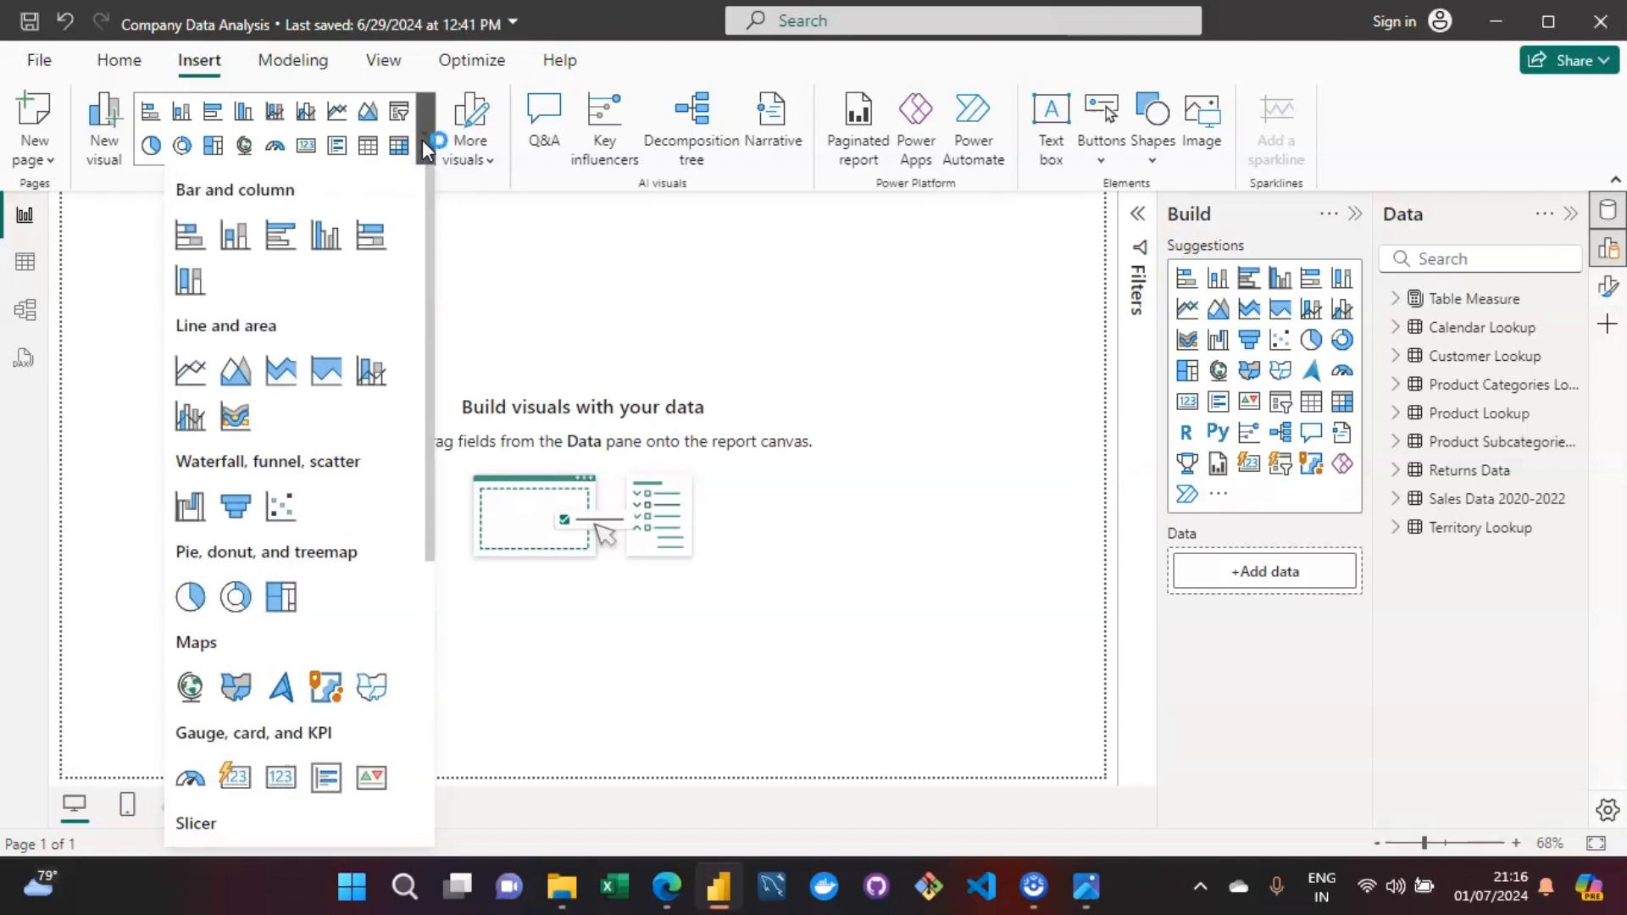
left_click(422, 140)
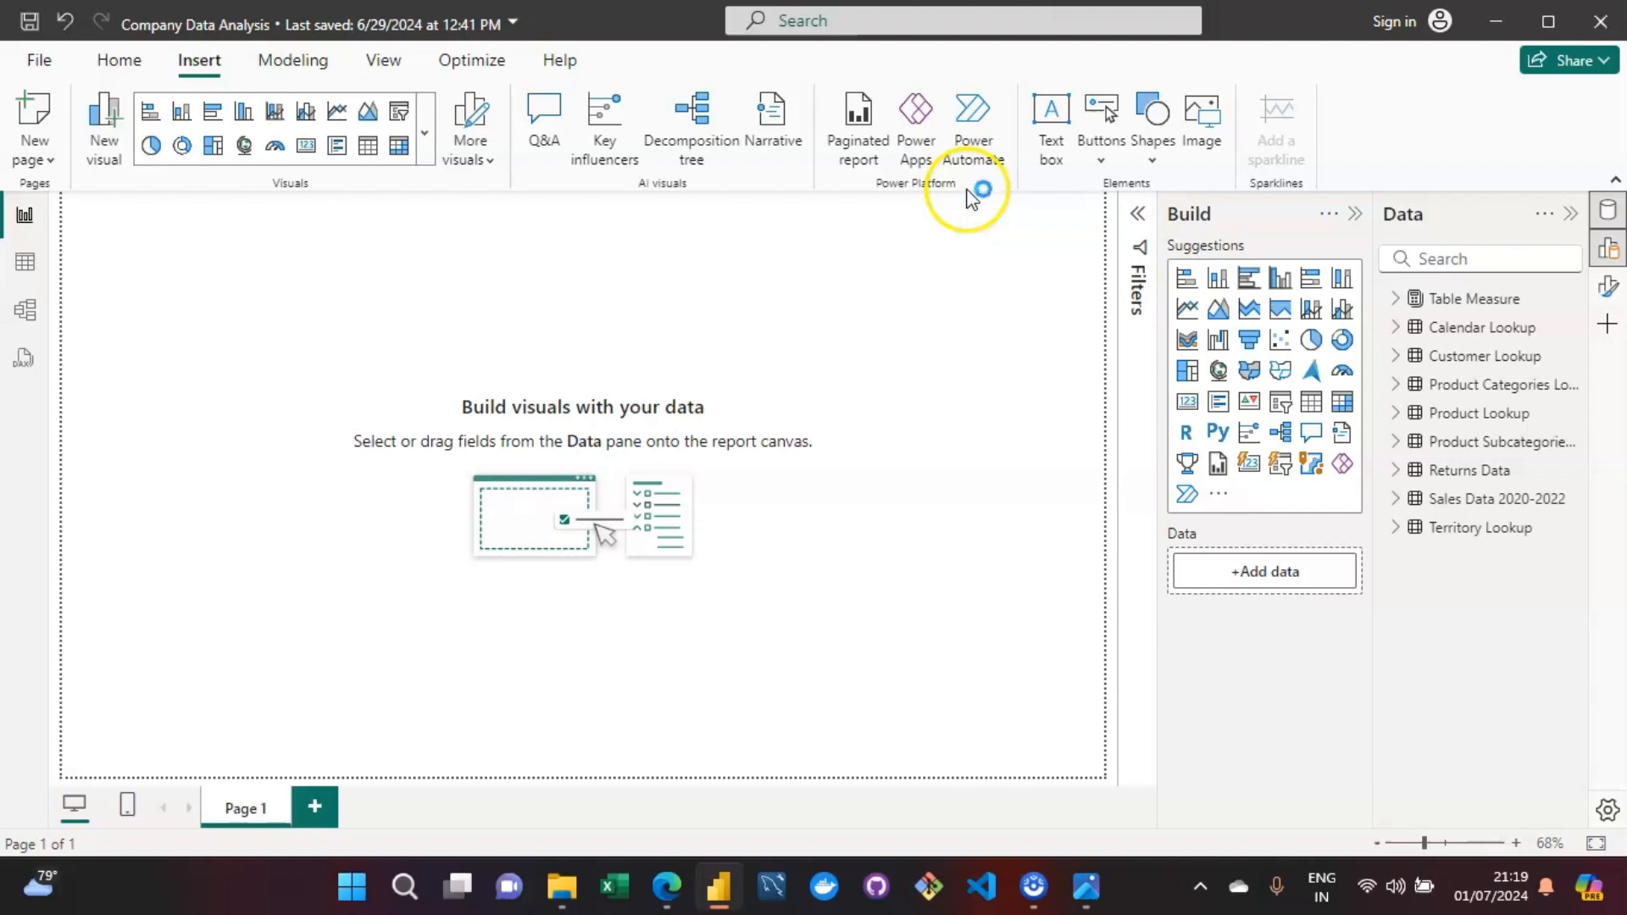
Look through the built-in report themes and the theme customization options, leaving the current theme applied.
left_click(377, 63)
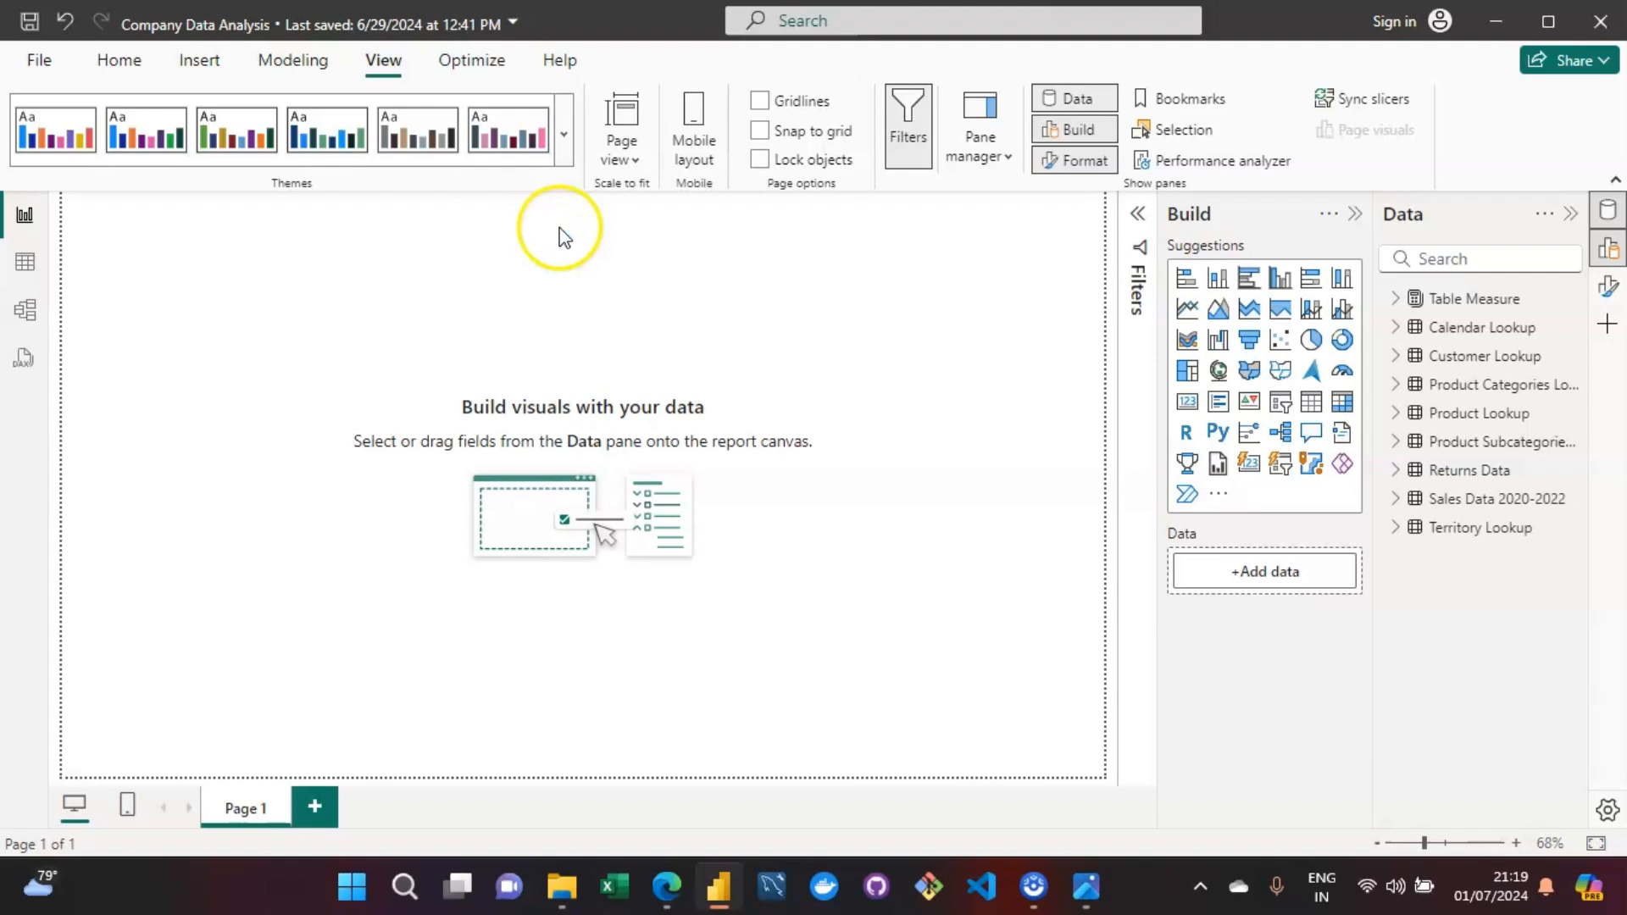
left_click(567, 140)
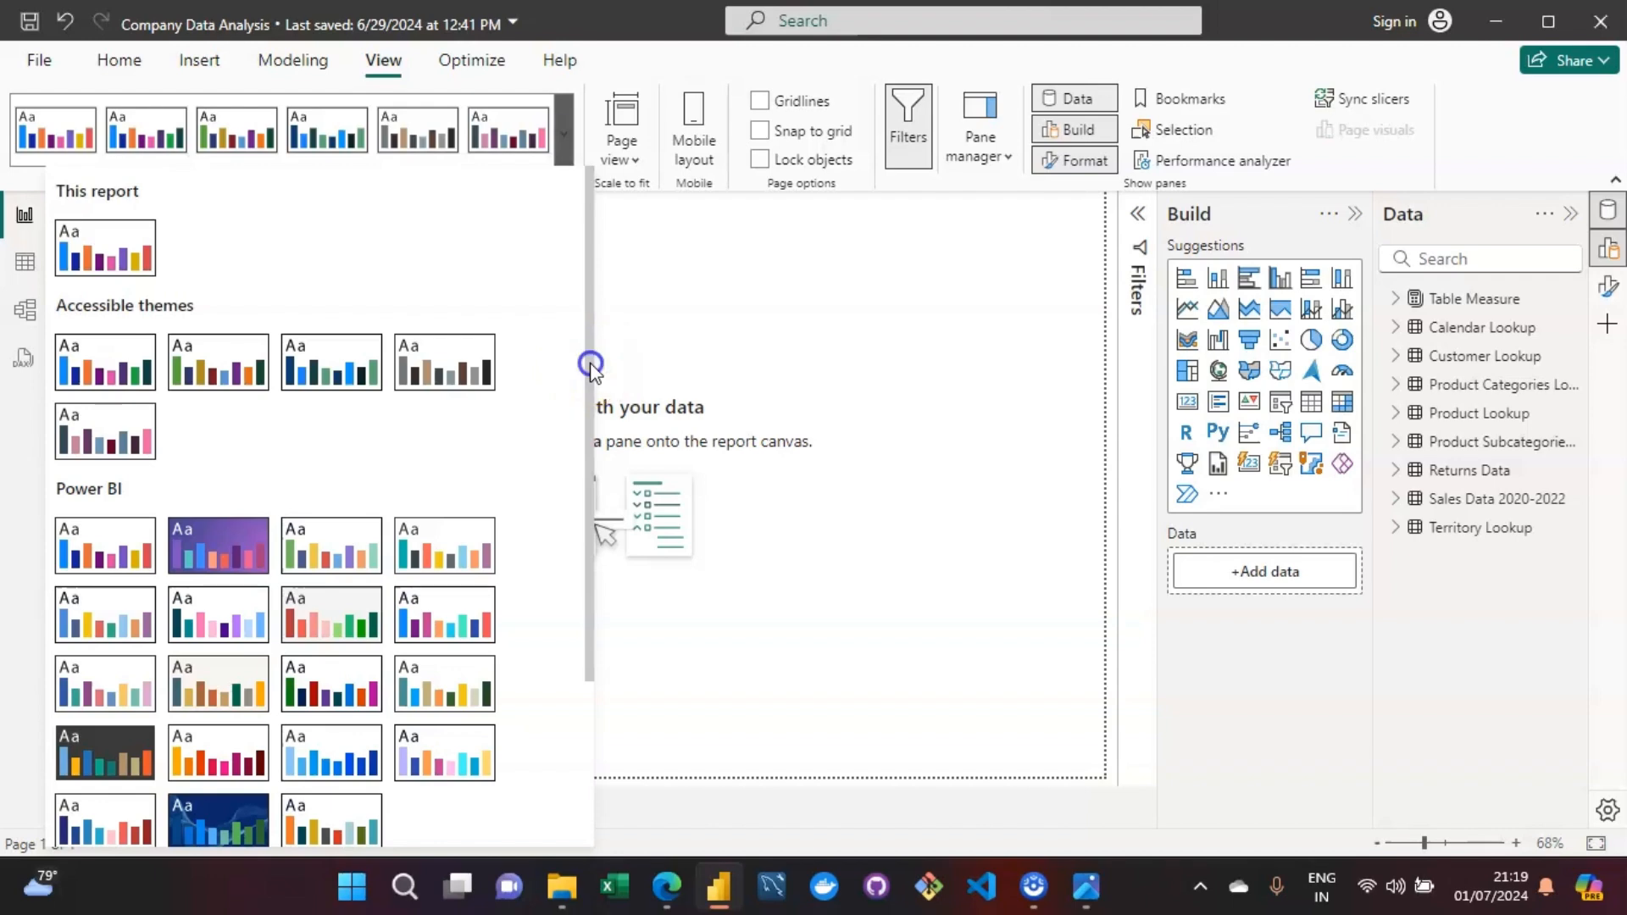
left_click_drag(592, 363, 582, 510)
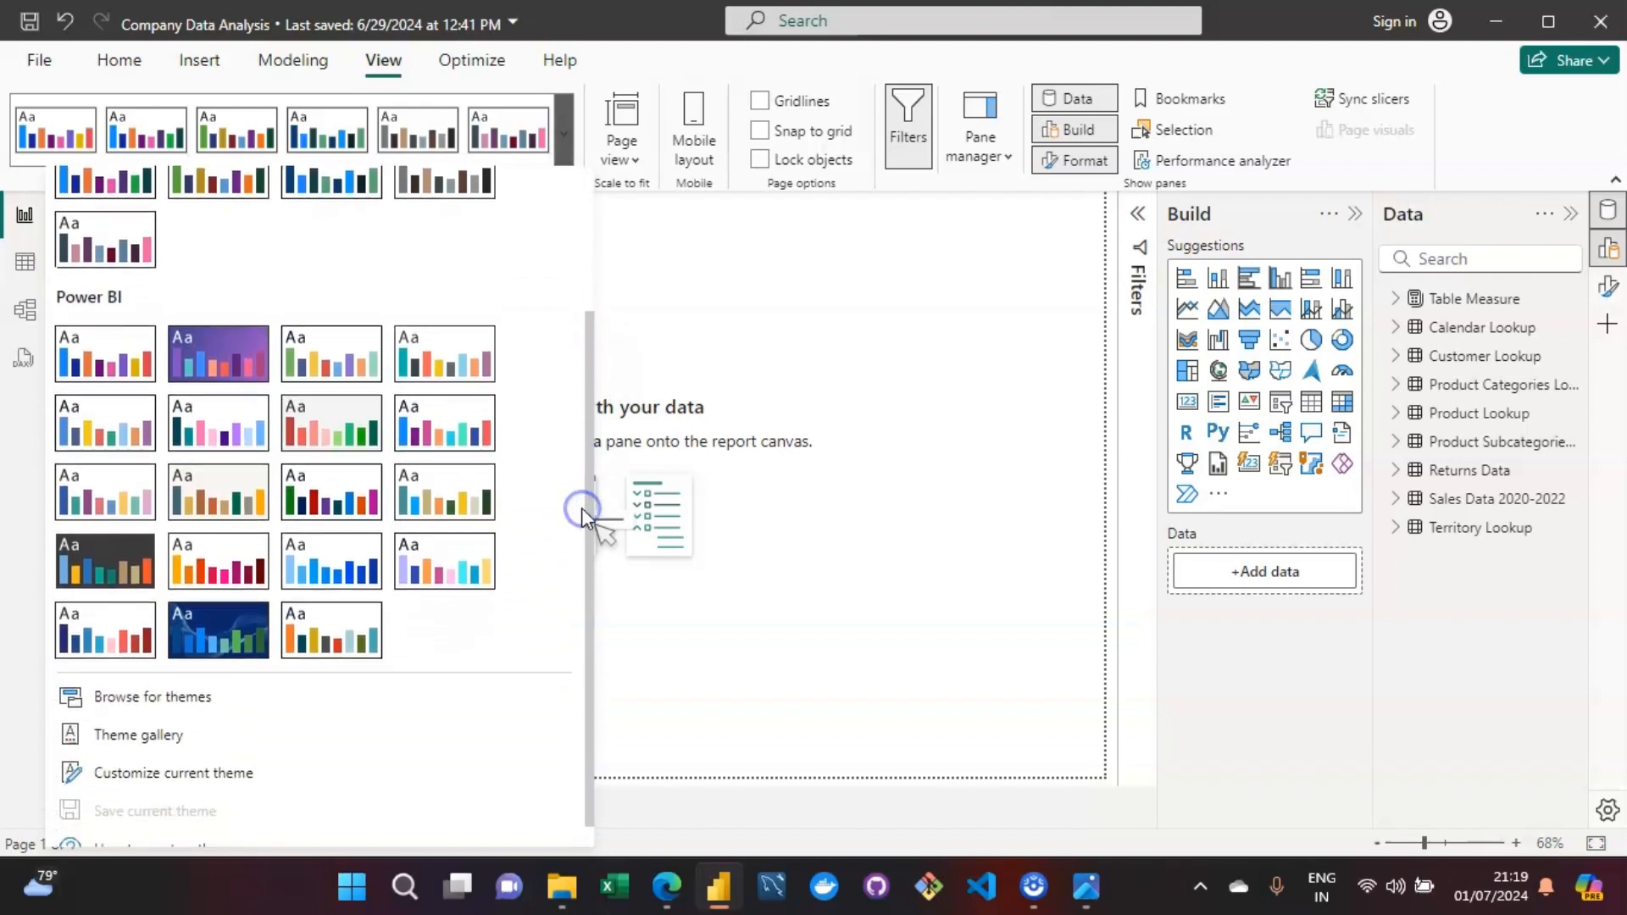
scroll(305, 720, "down", 1)
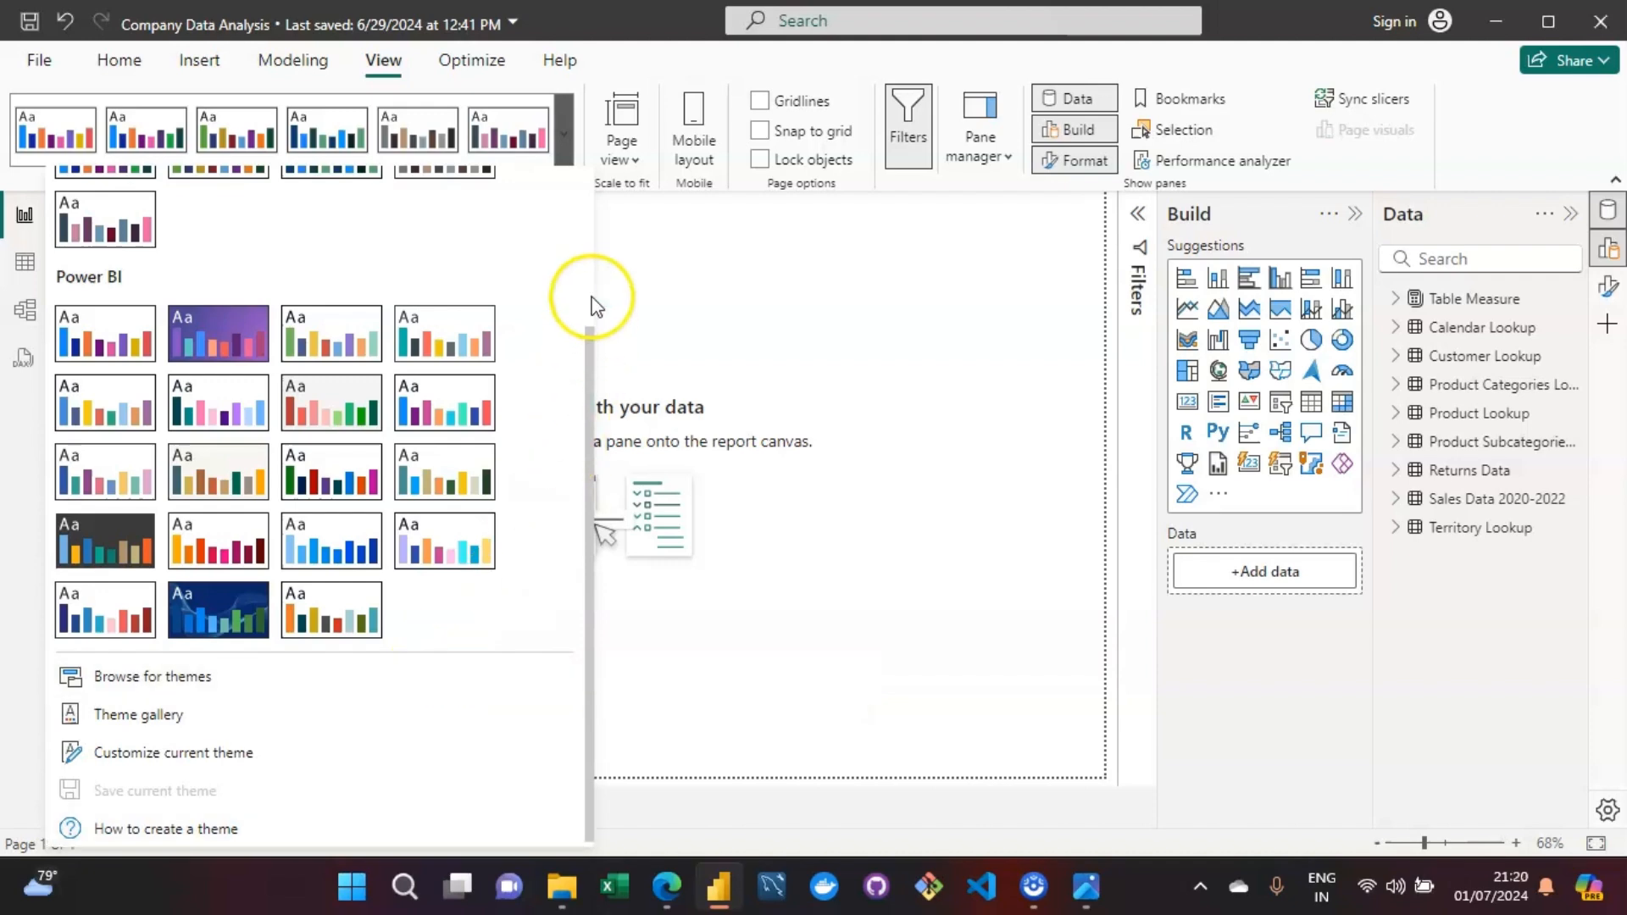
left_click(570, 138)
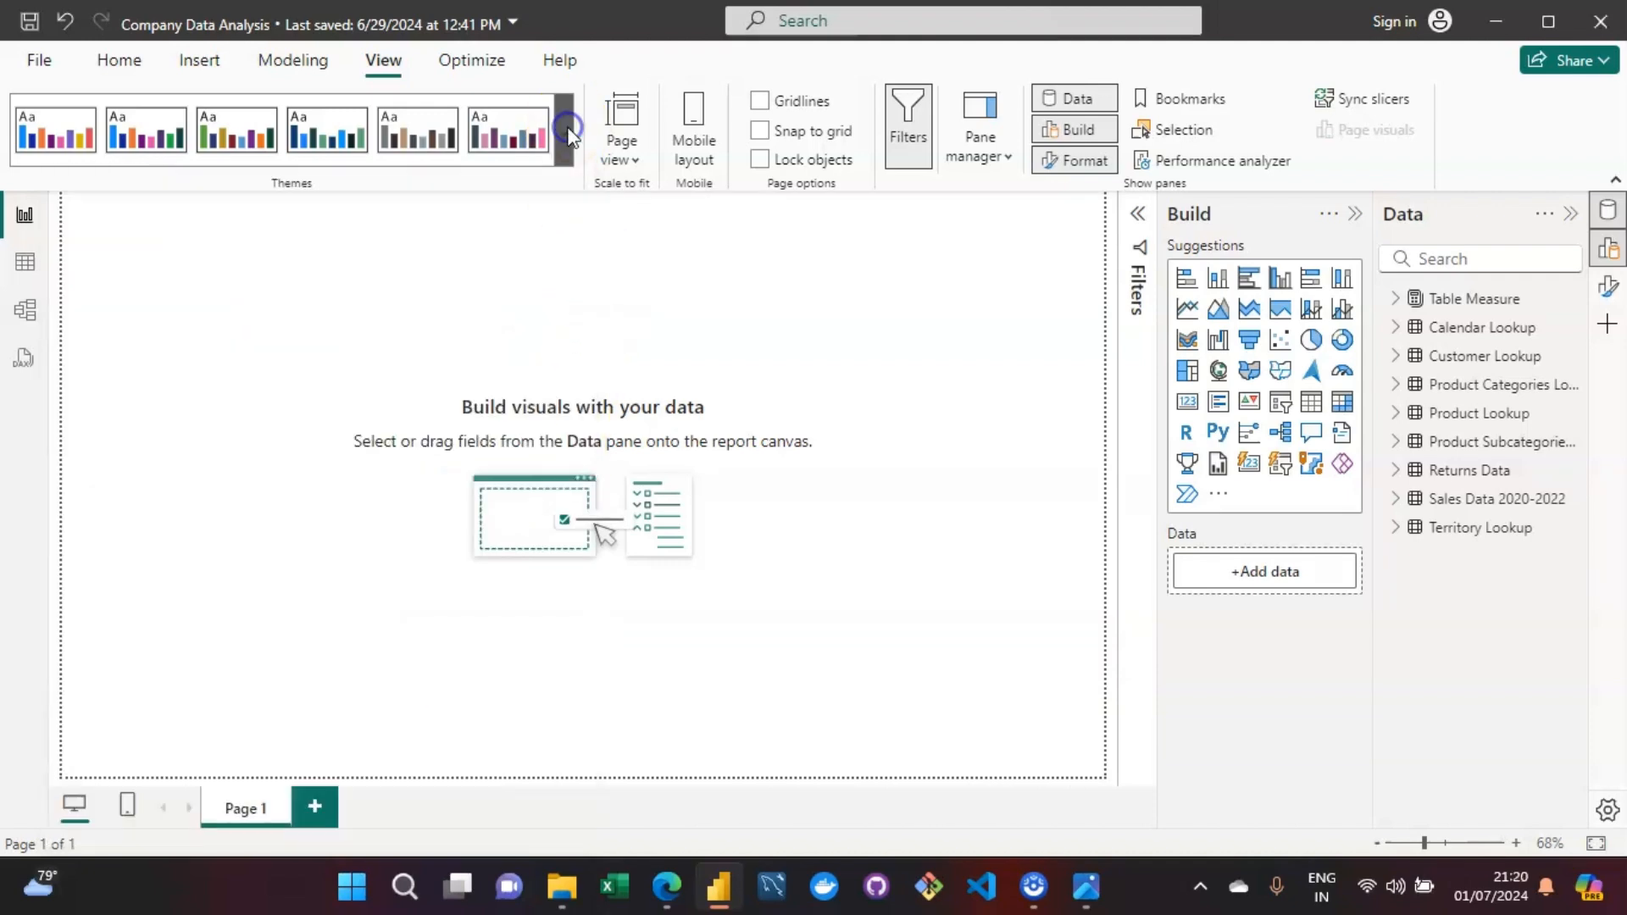
Examine the page view scaling choices and the options for showing the data, format and selection panes.
left_click(627, 162)
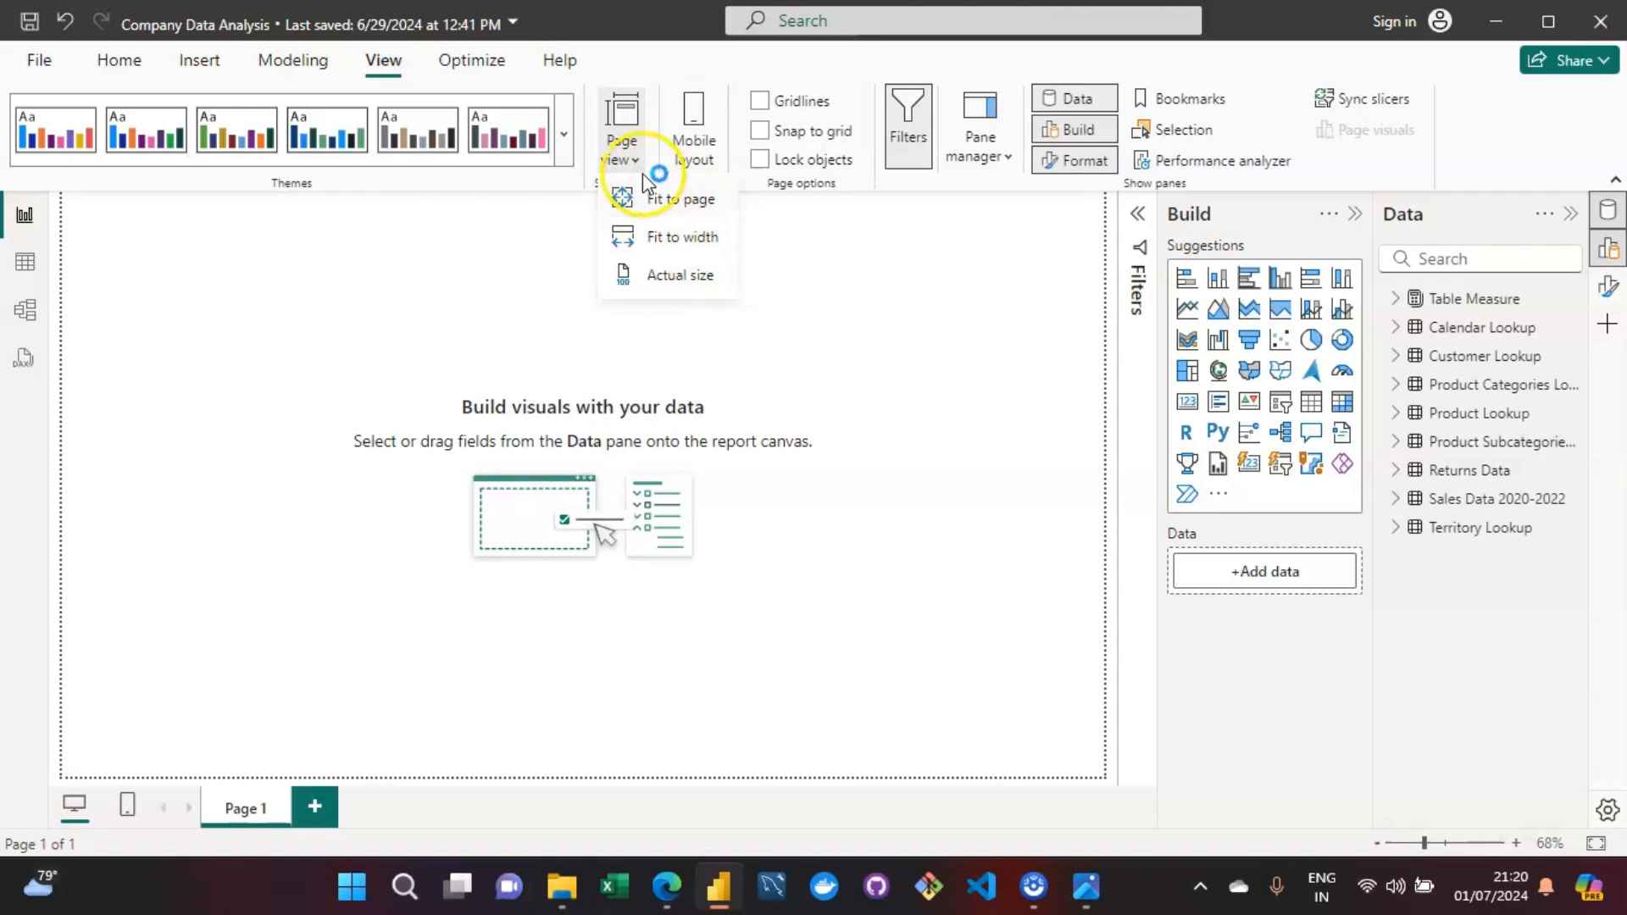
left_click(621, 157)
left_click(843, 305)
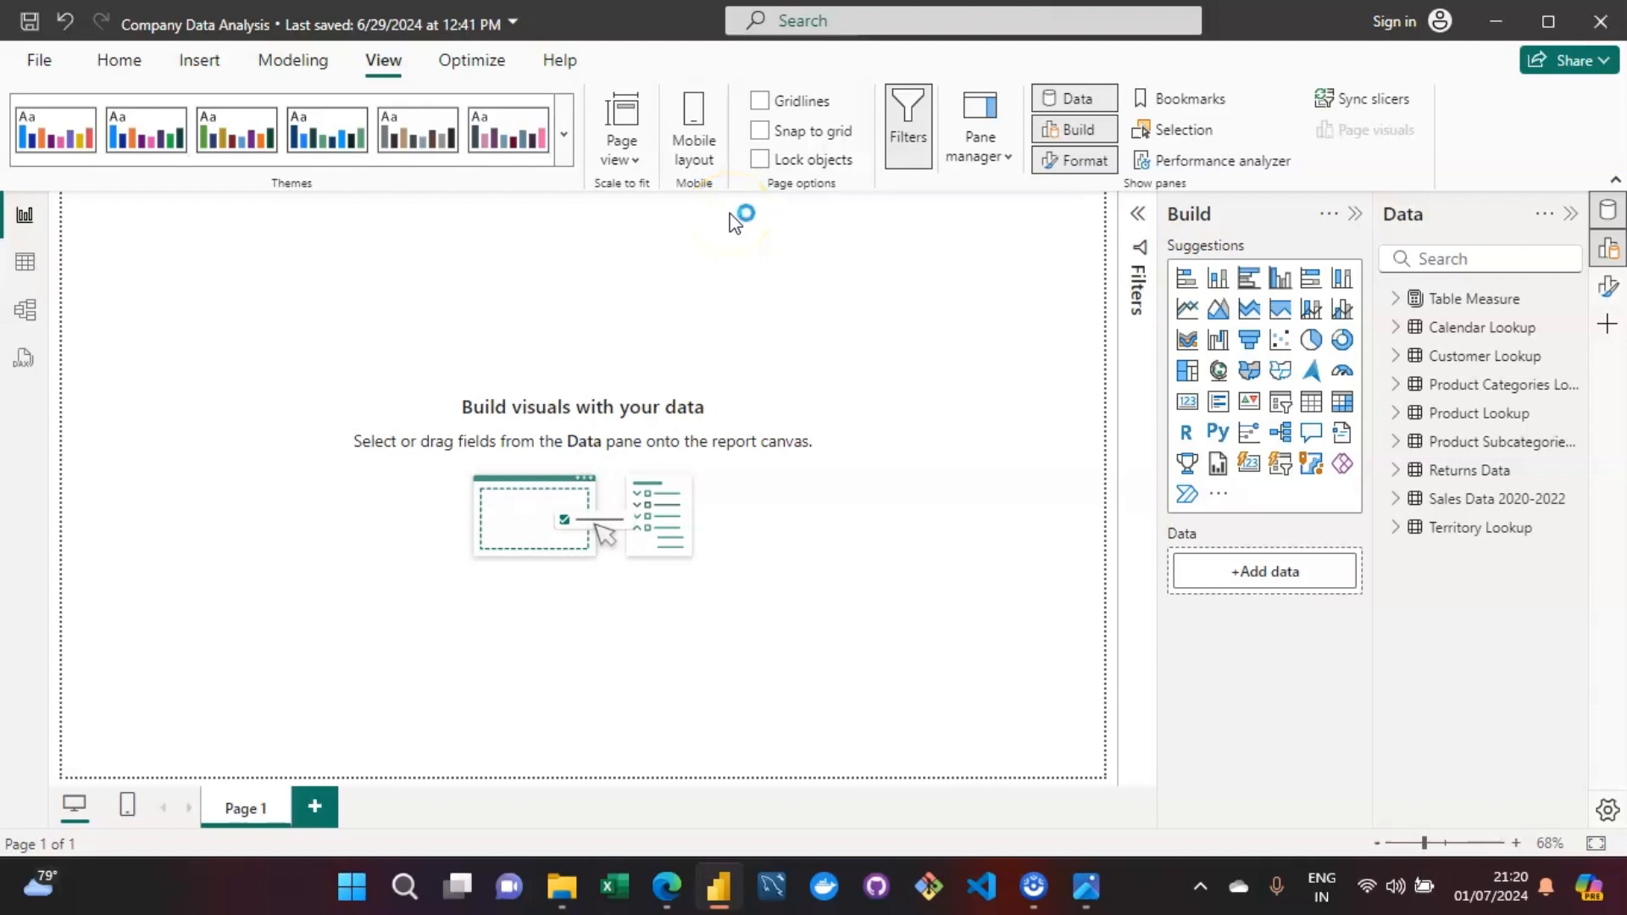
left_click(826, 200)
left_click(1098, 100)
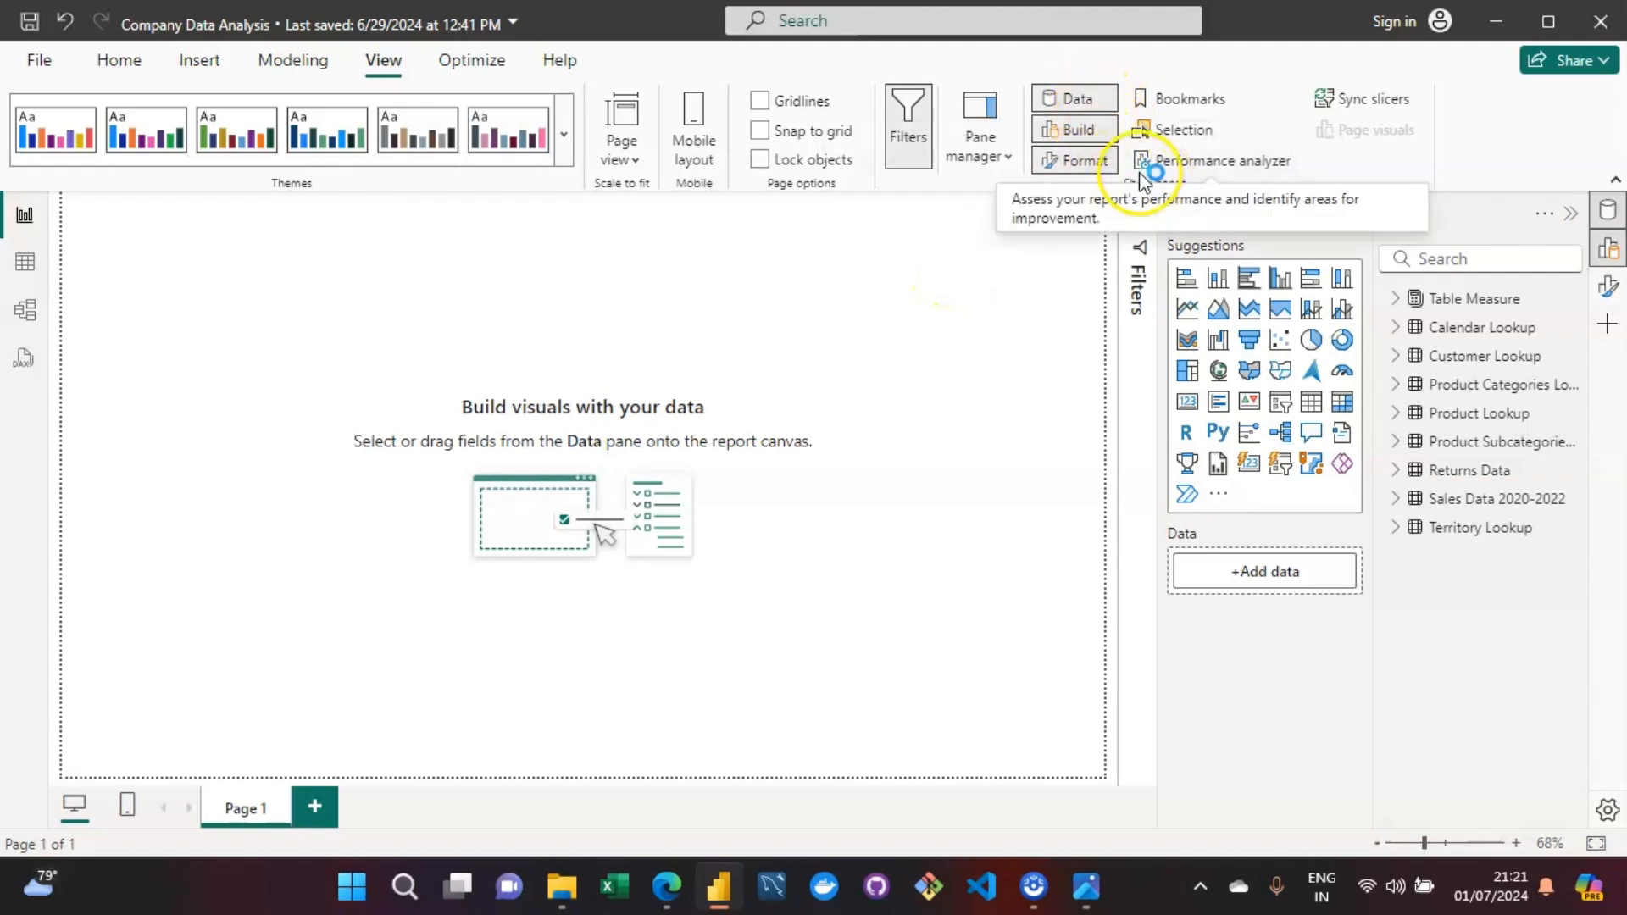
left_click(1085, 165)
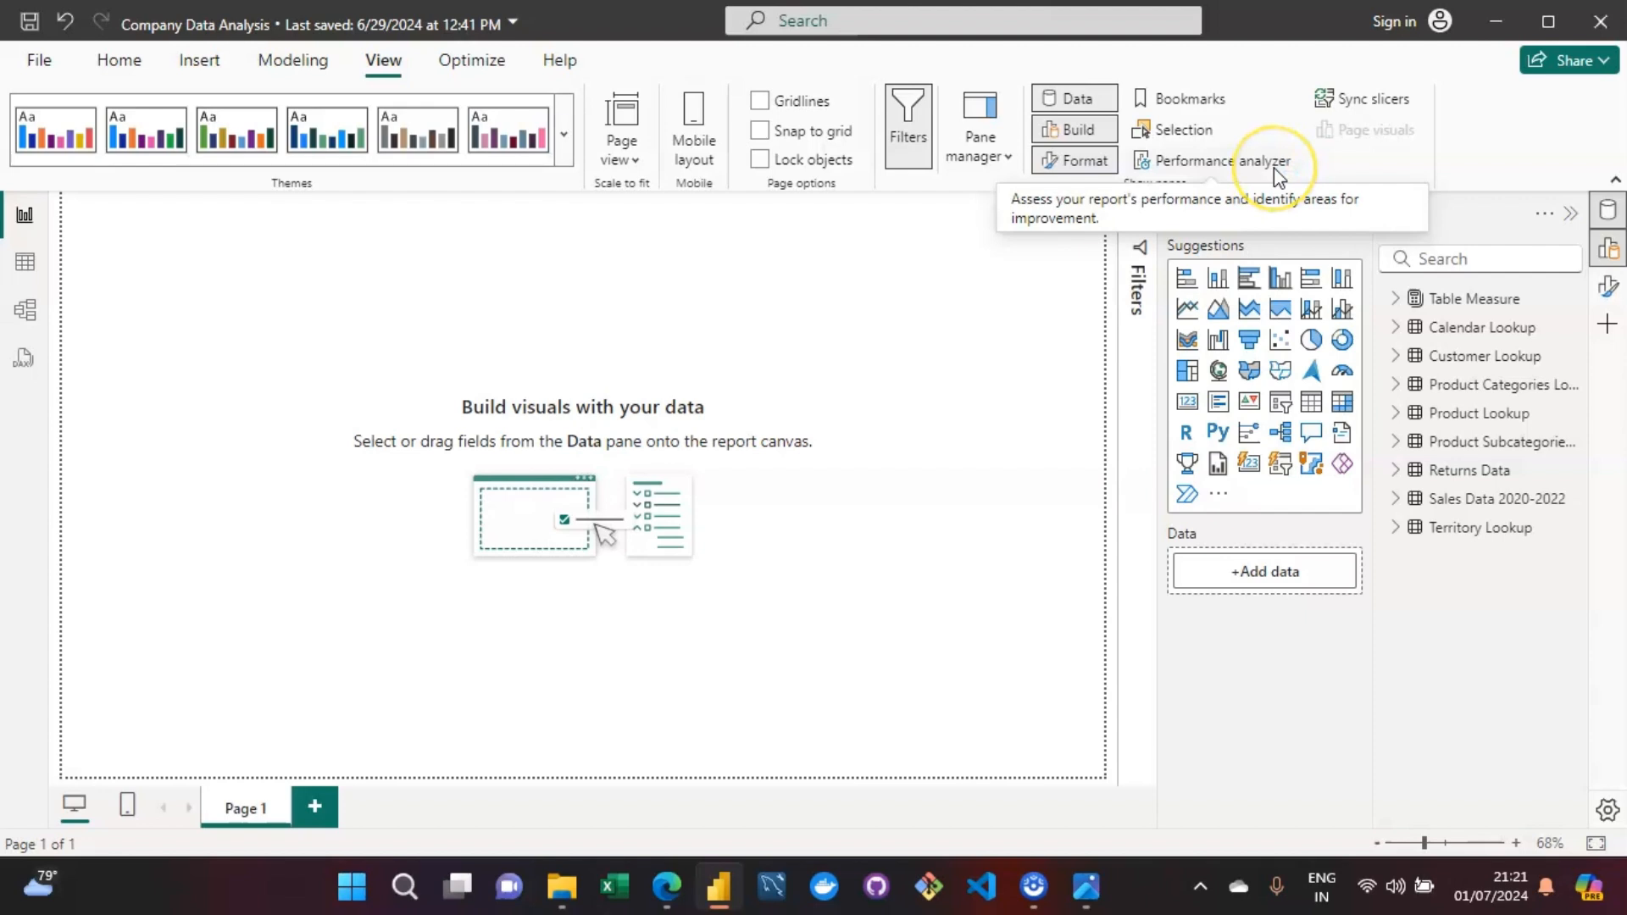
left_click(1193, 132)
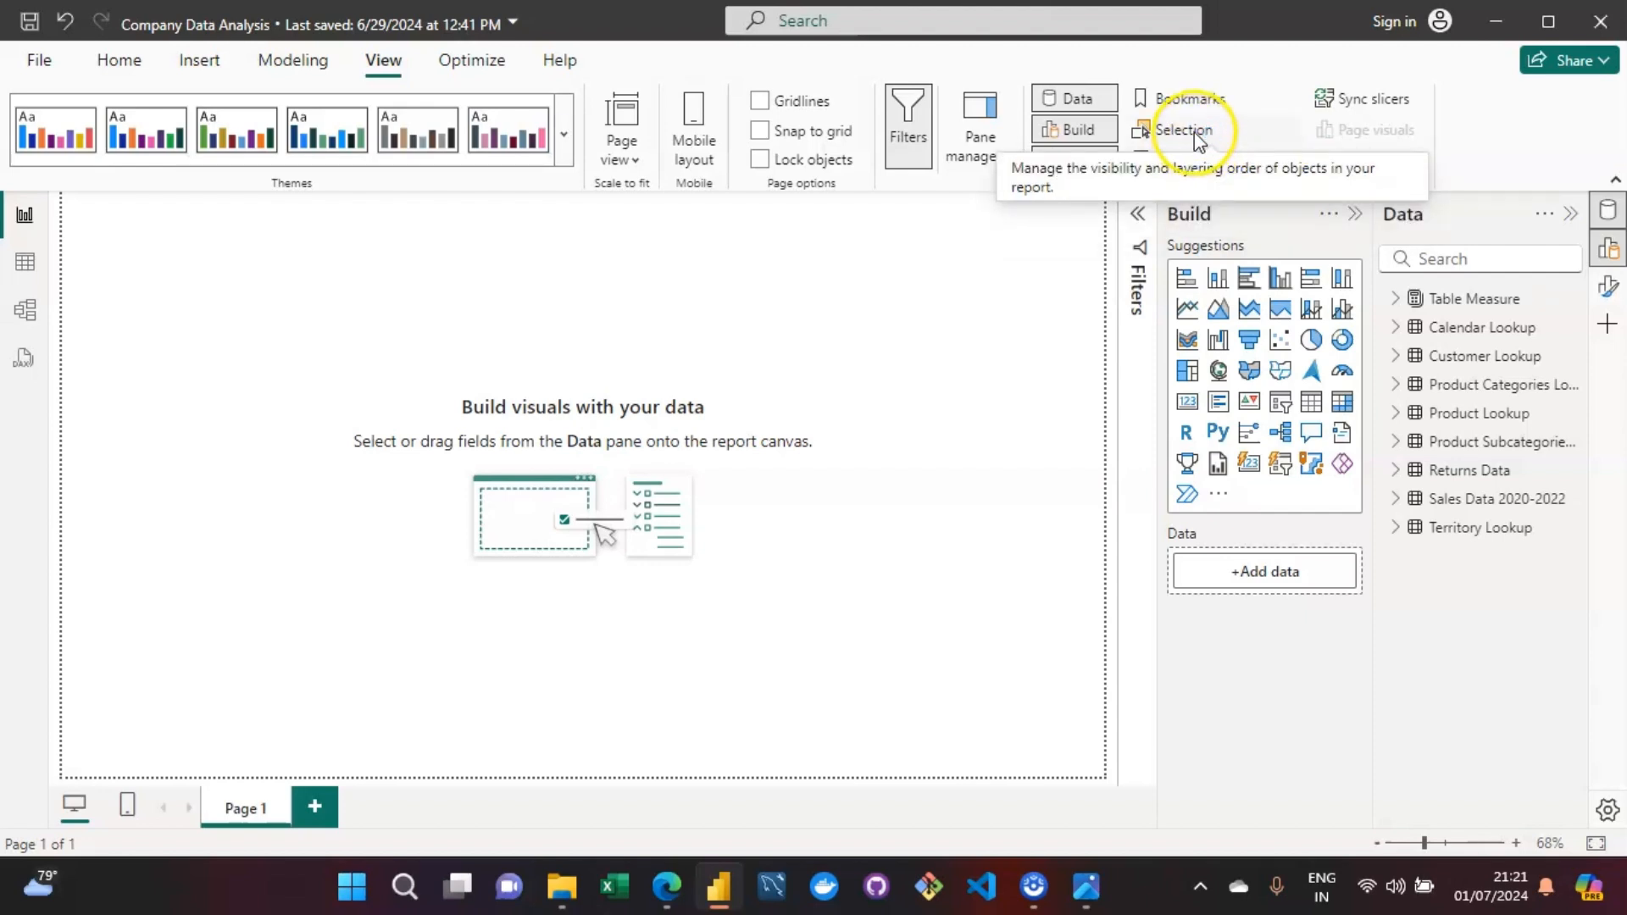
Try showing and hiding the Data, Build and Format panes, leaving only the Data pane expanded.
left_click(1110, 108)
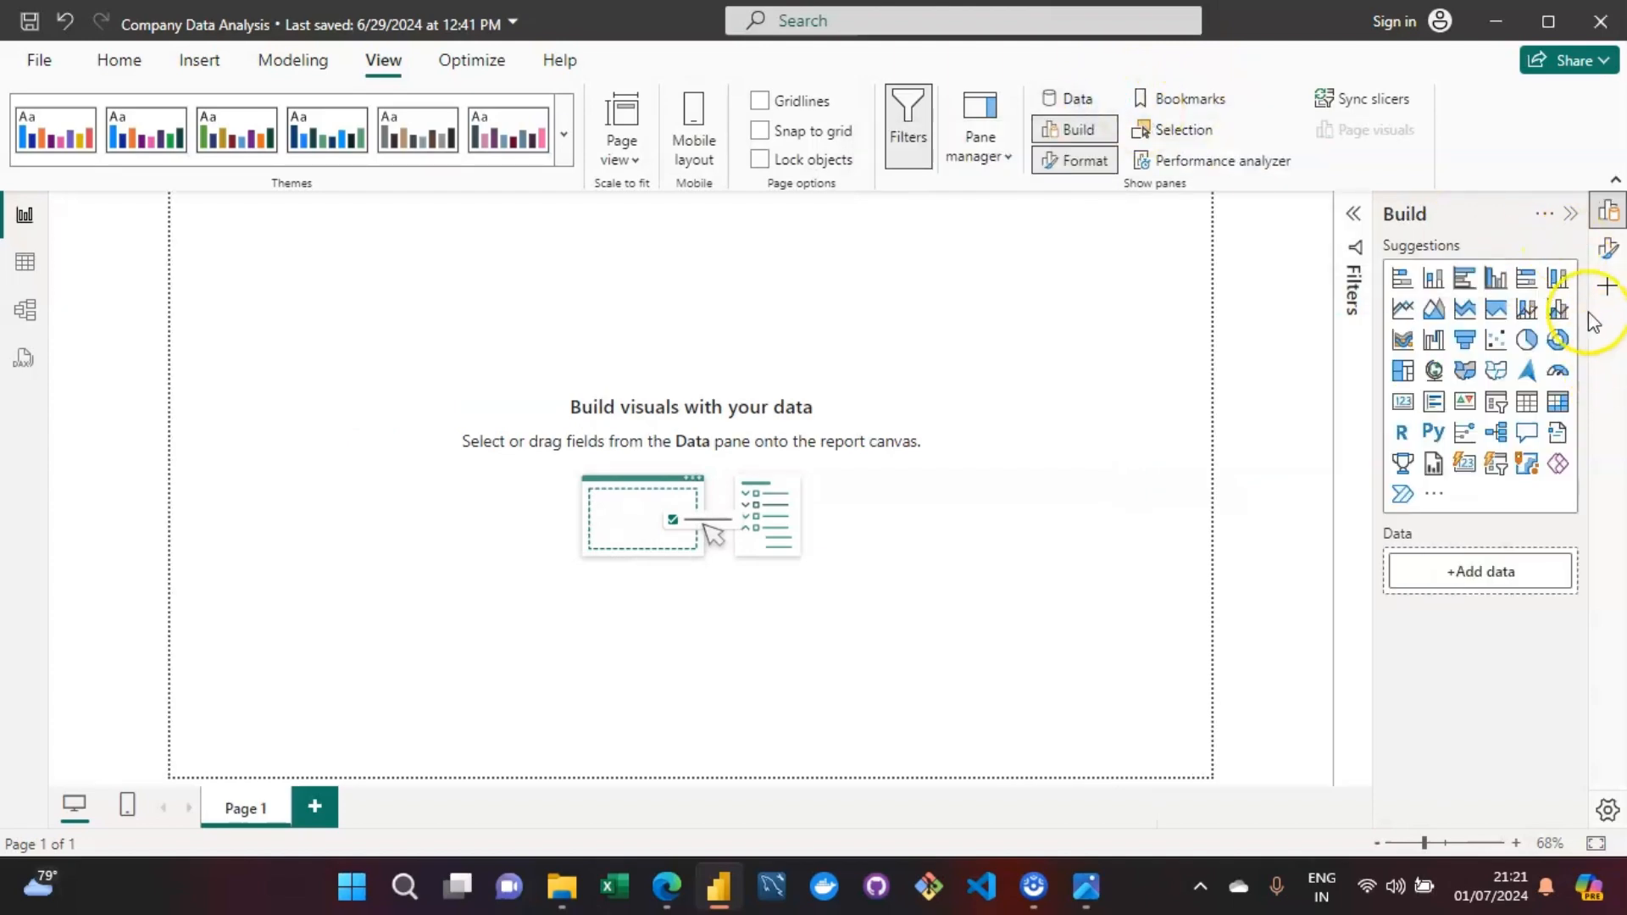
left_click(1092, 105)
left_click(1080, 129)
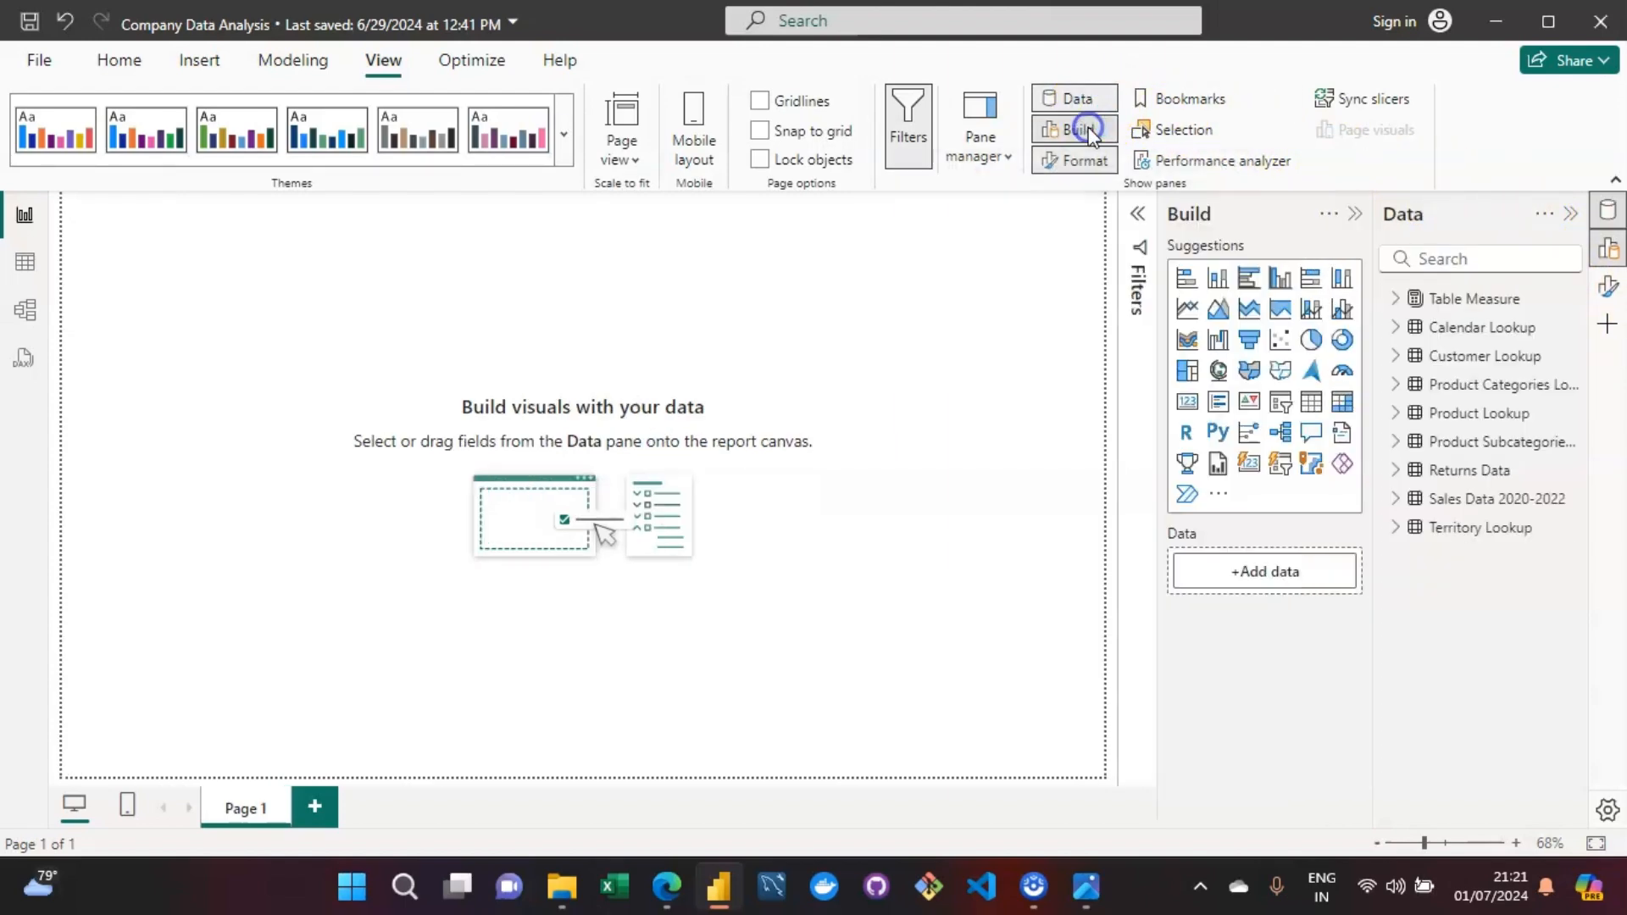
left_click(1089, 132)
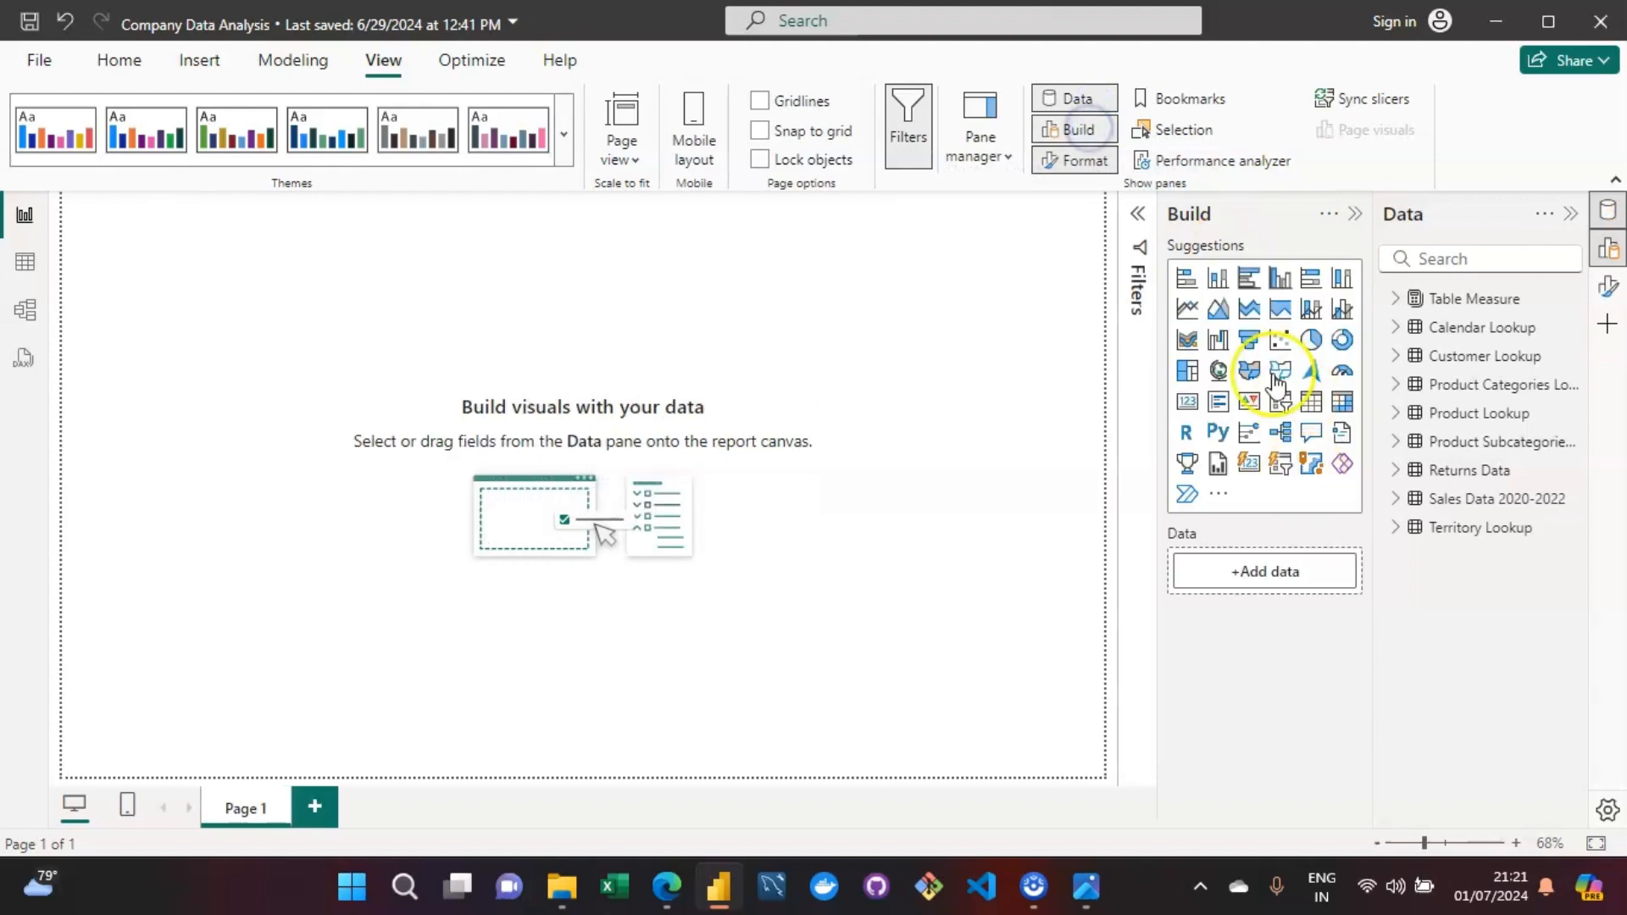
left_click(1057, 161)
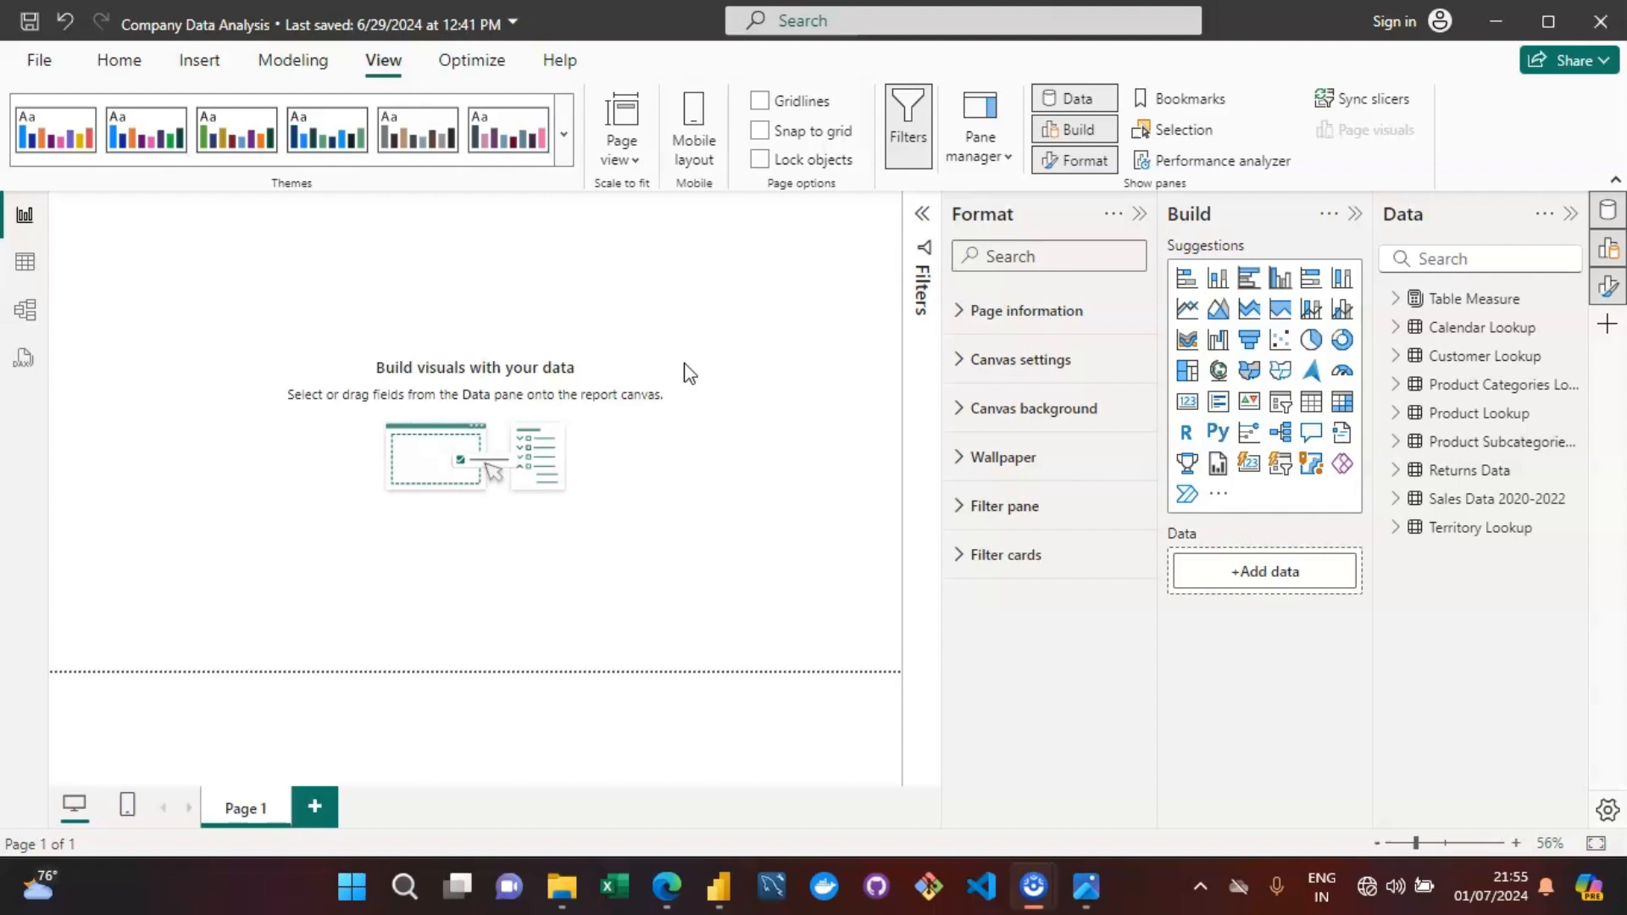
left_click(1140, 215)
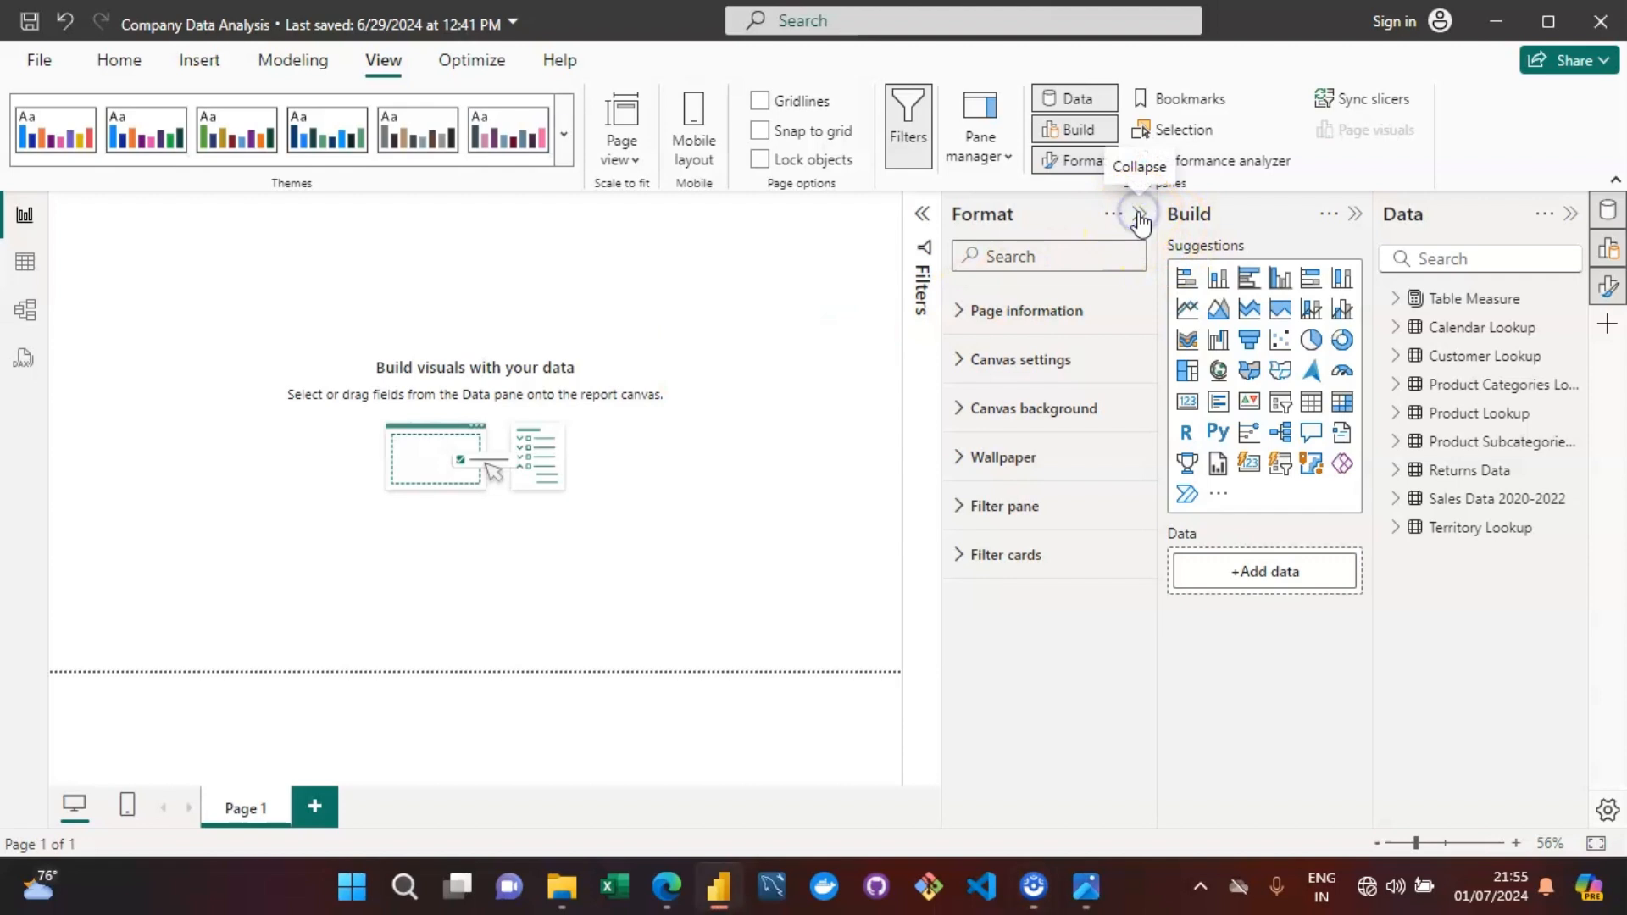
left_click(1354, 217)
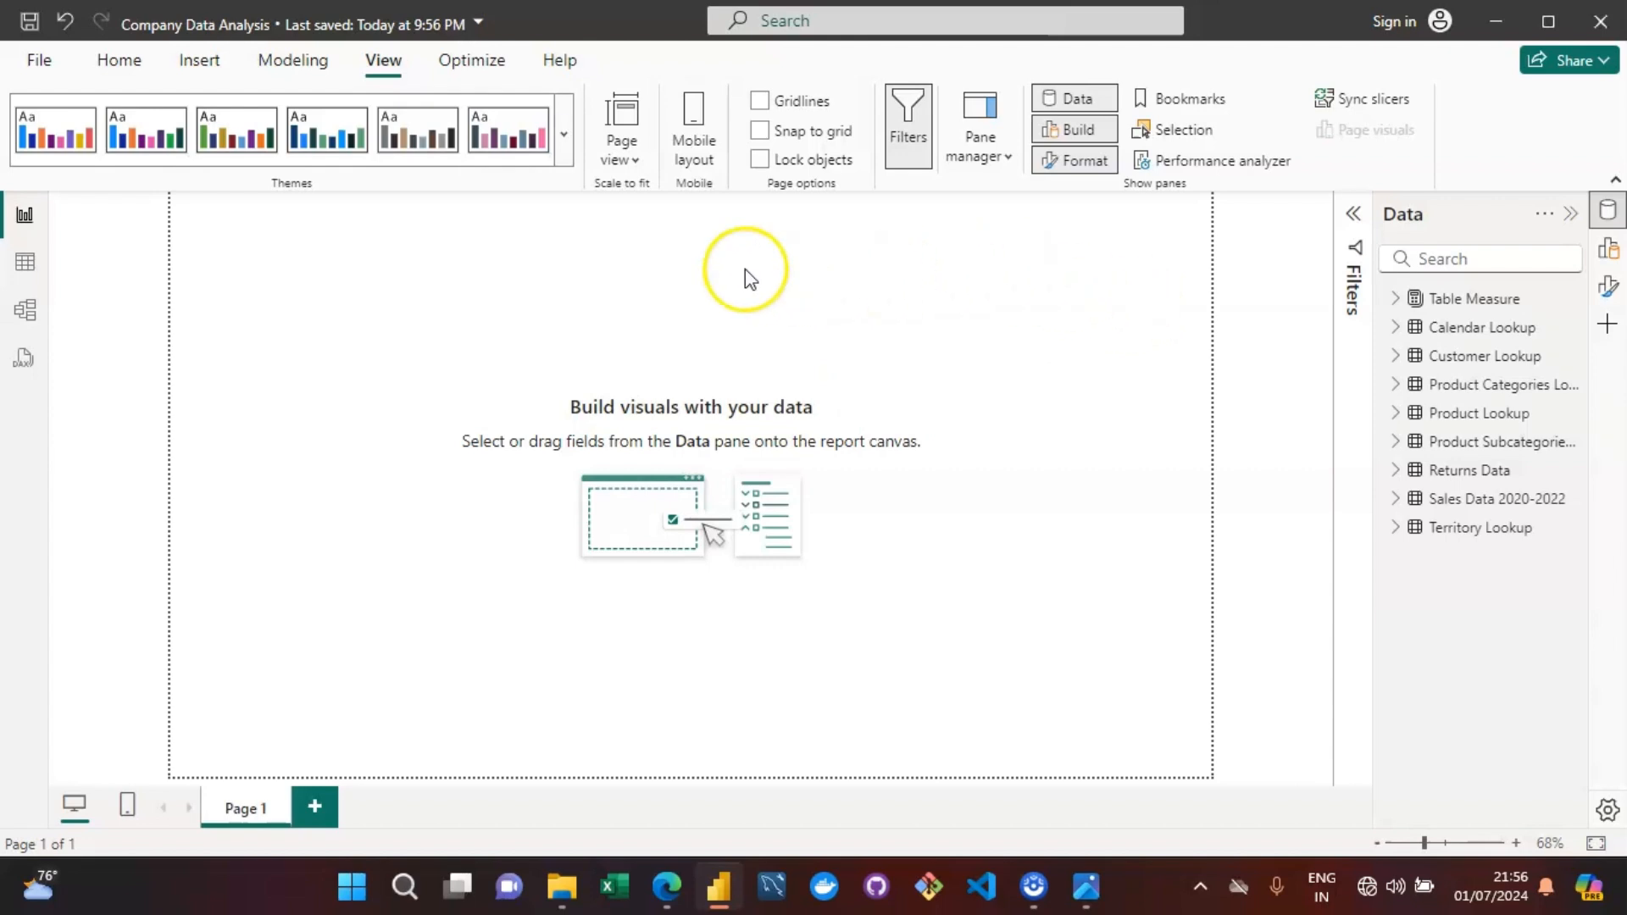
Insert the Amazon Logo picture from the Power BI course's Images folder onto Page 1.
left_click(215, 66)
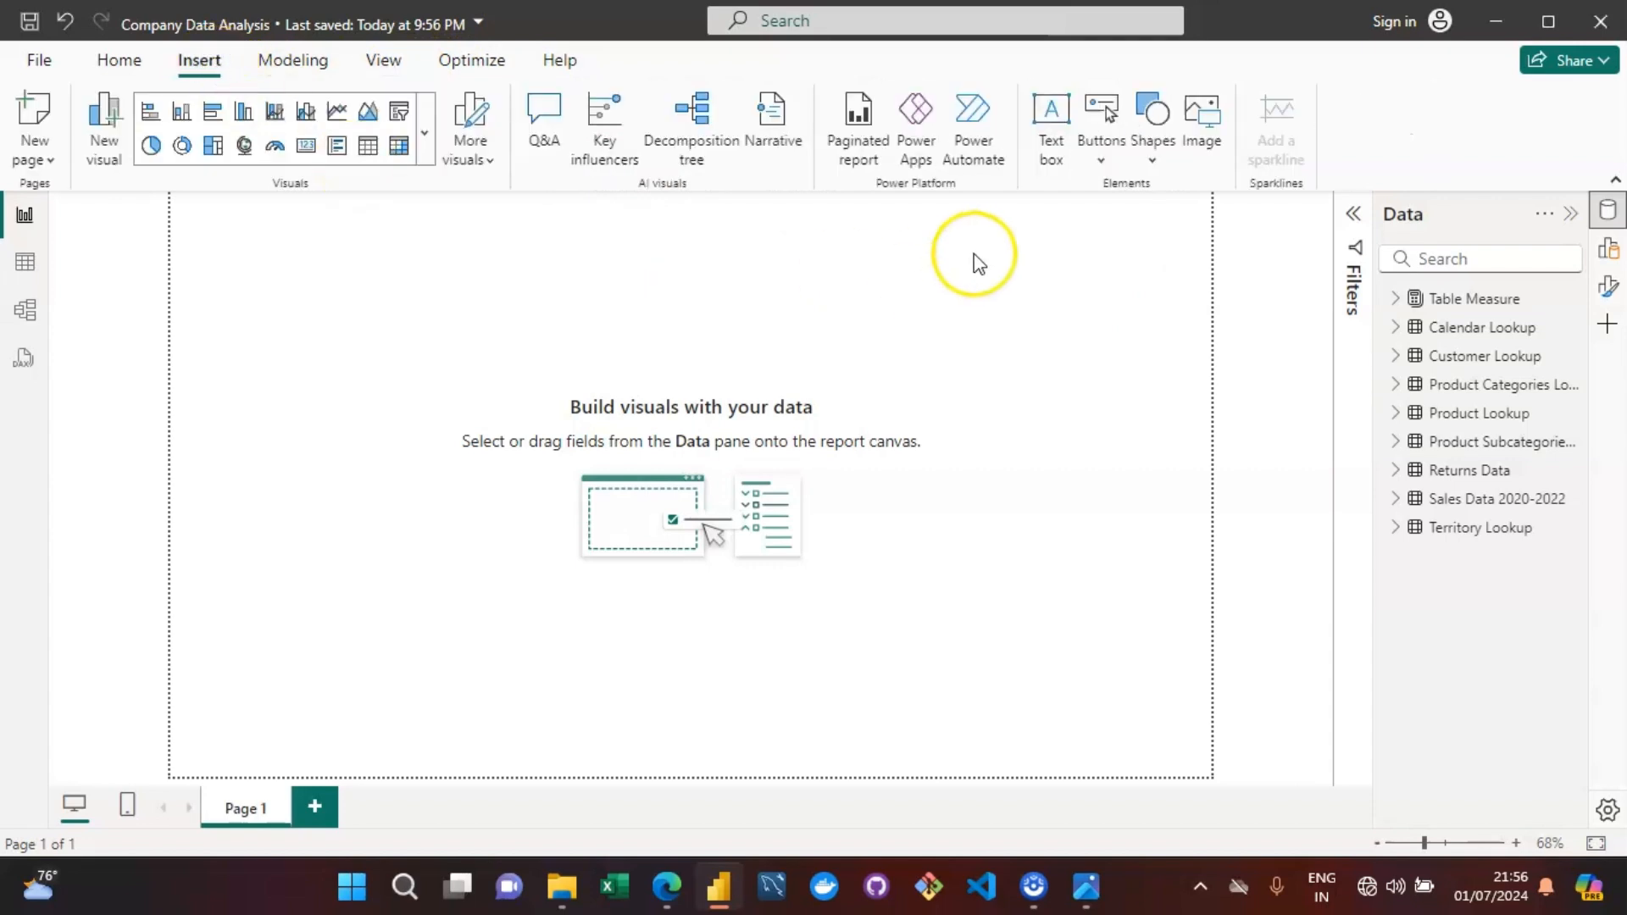
left_click(1207, 125)
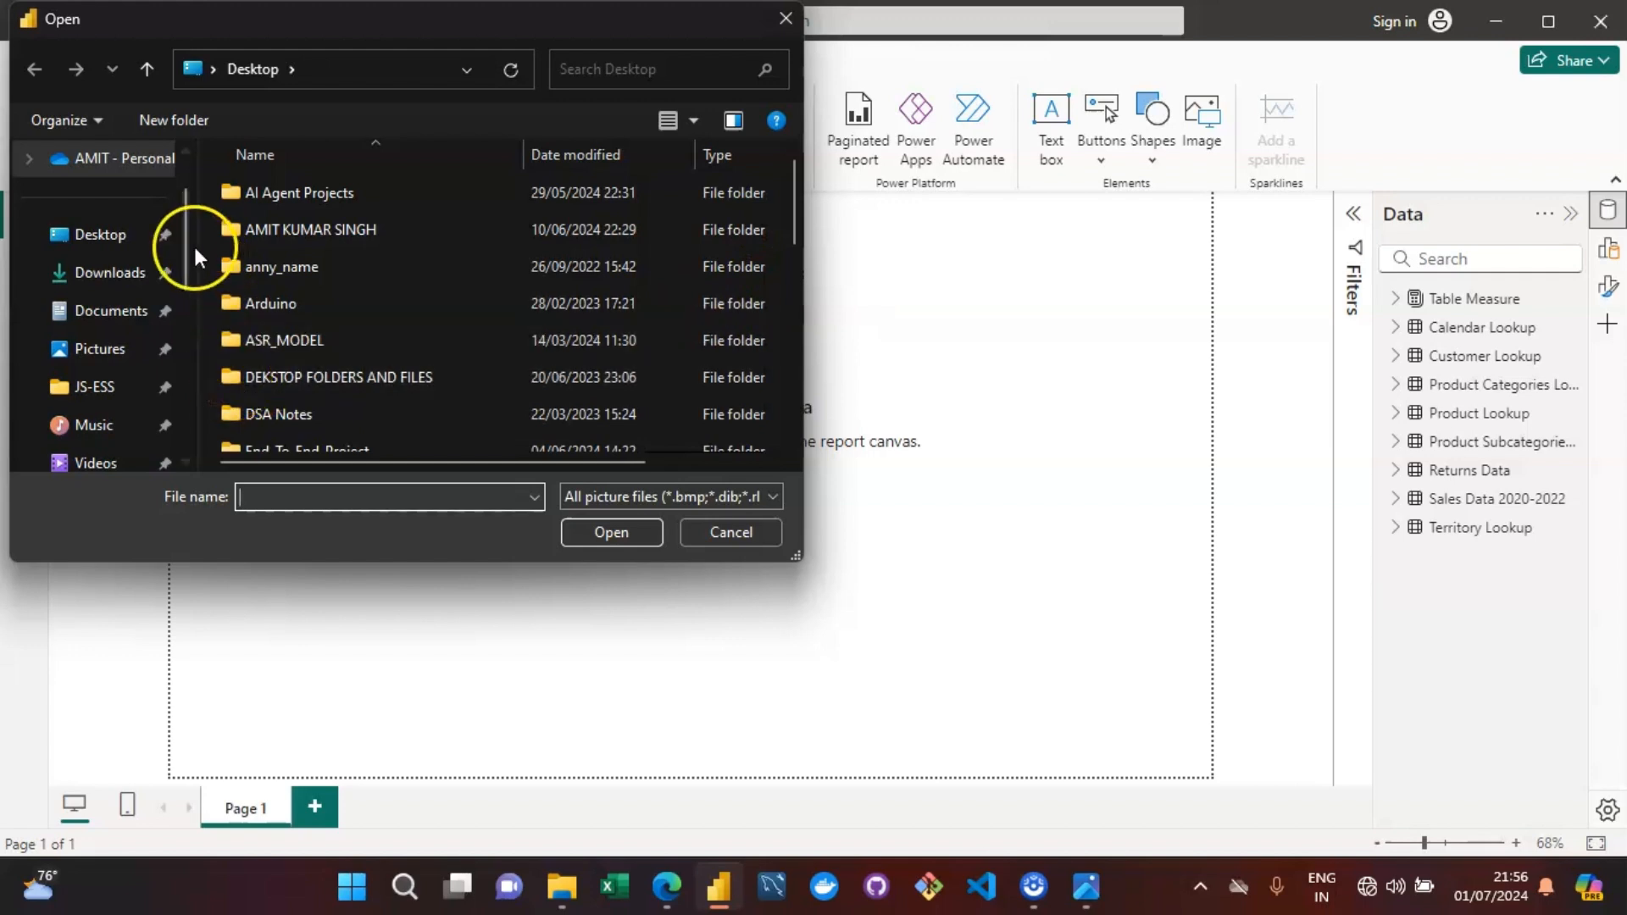
scroll(173, 369, "down", 5)
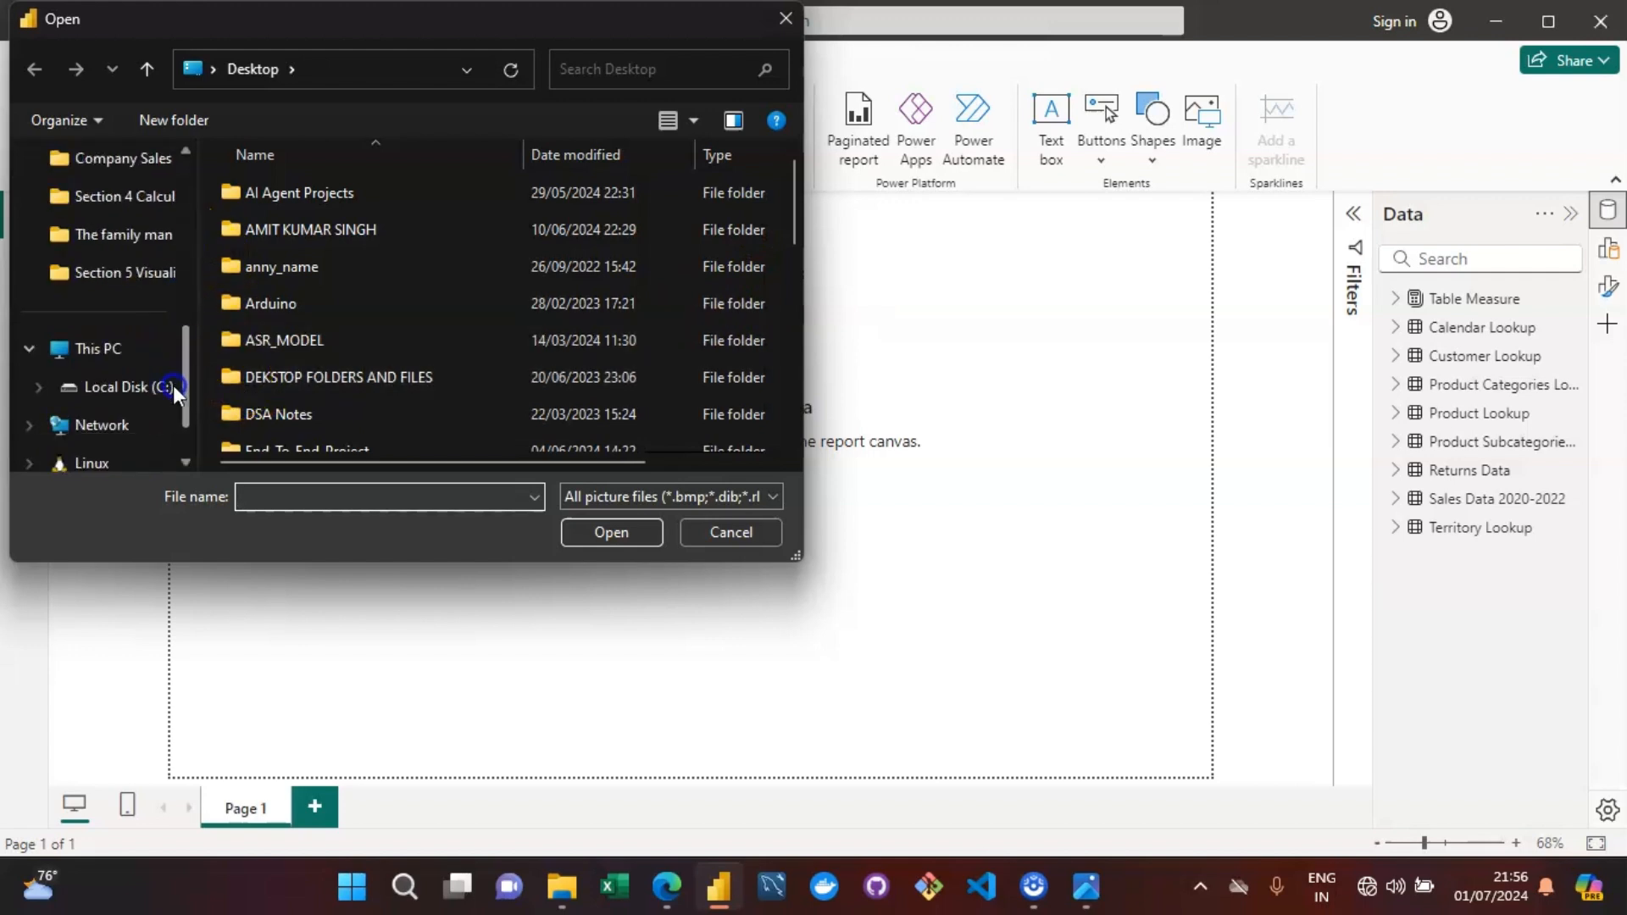
scroll(173, 364, "up", 3)
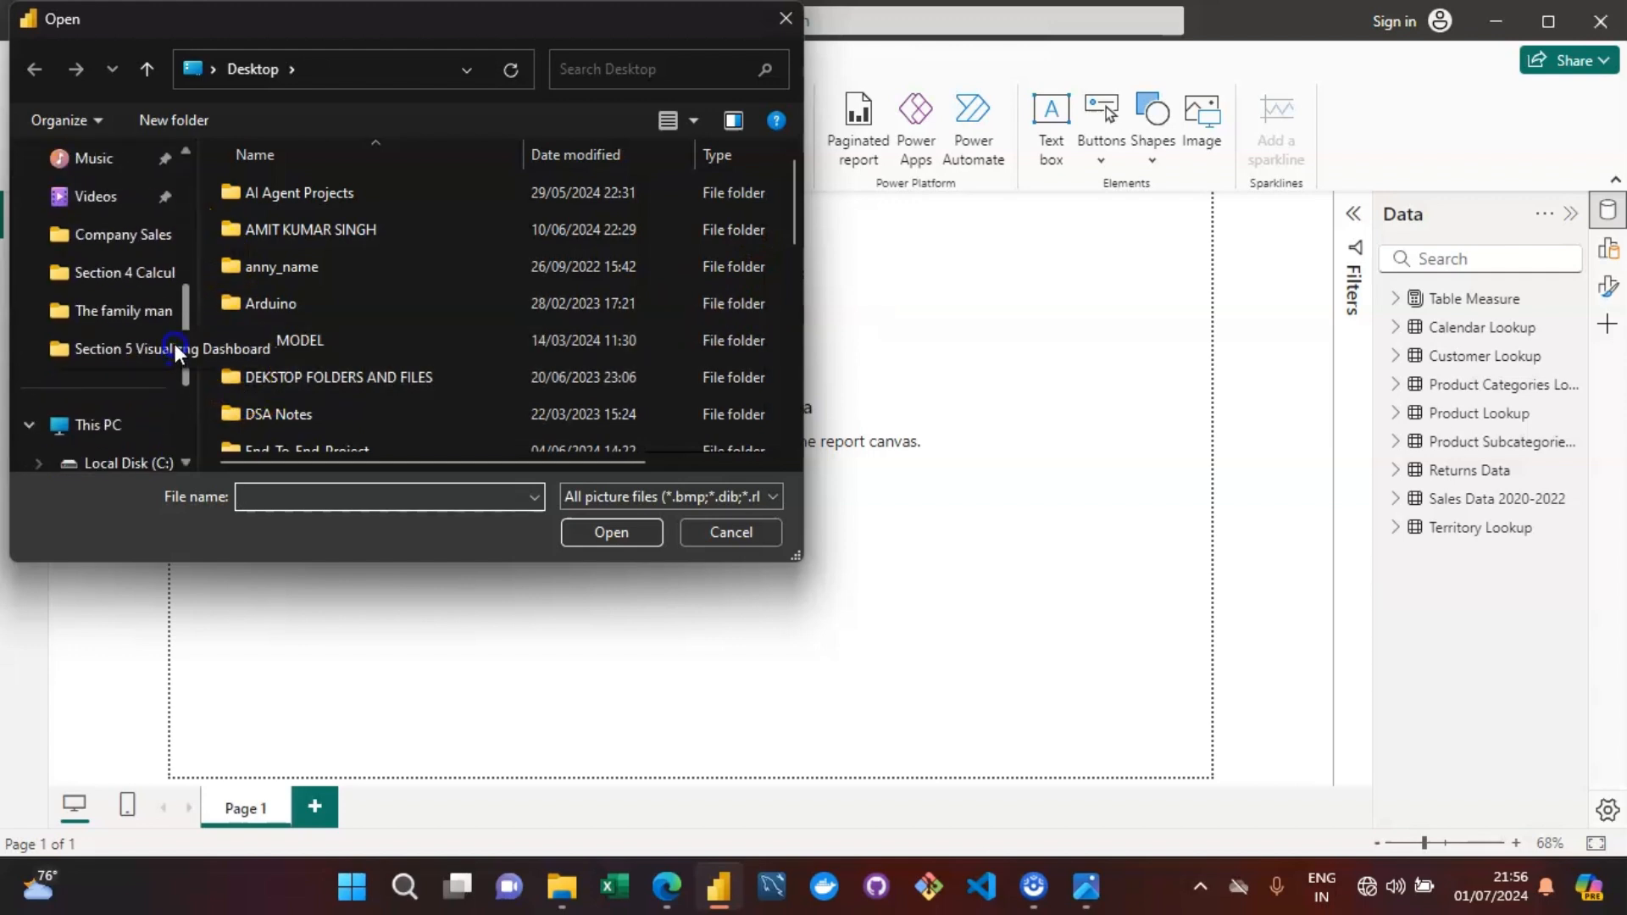
scroll(174, 344, "up", 1)
left_click(114, 274)
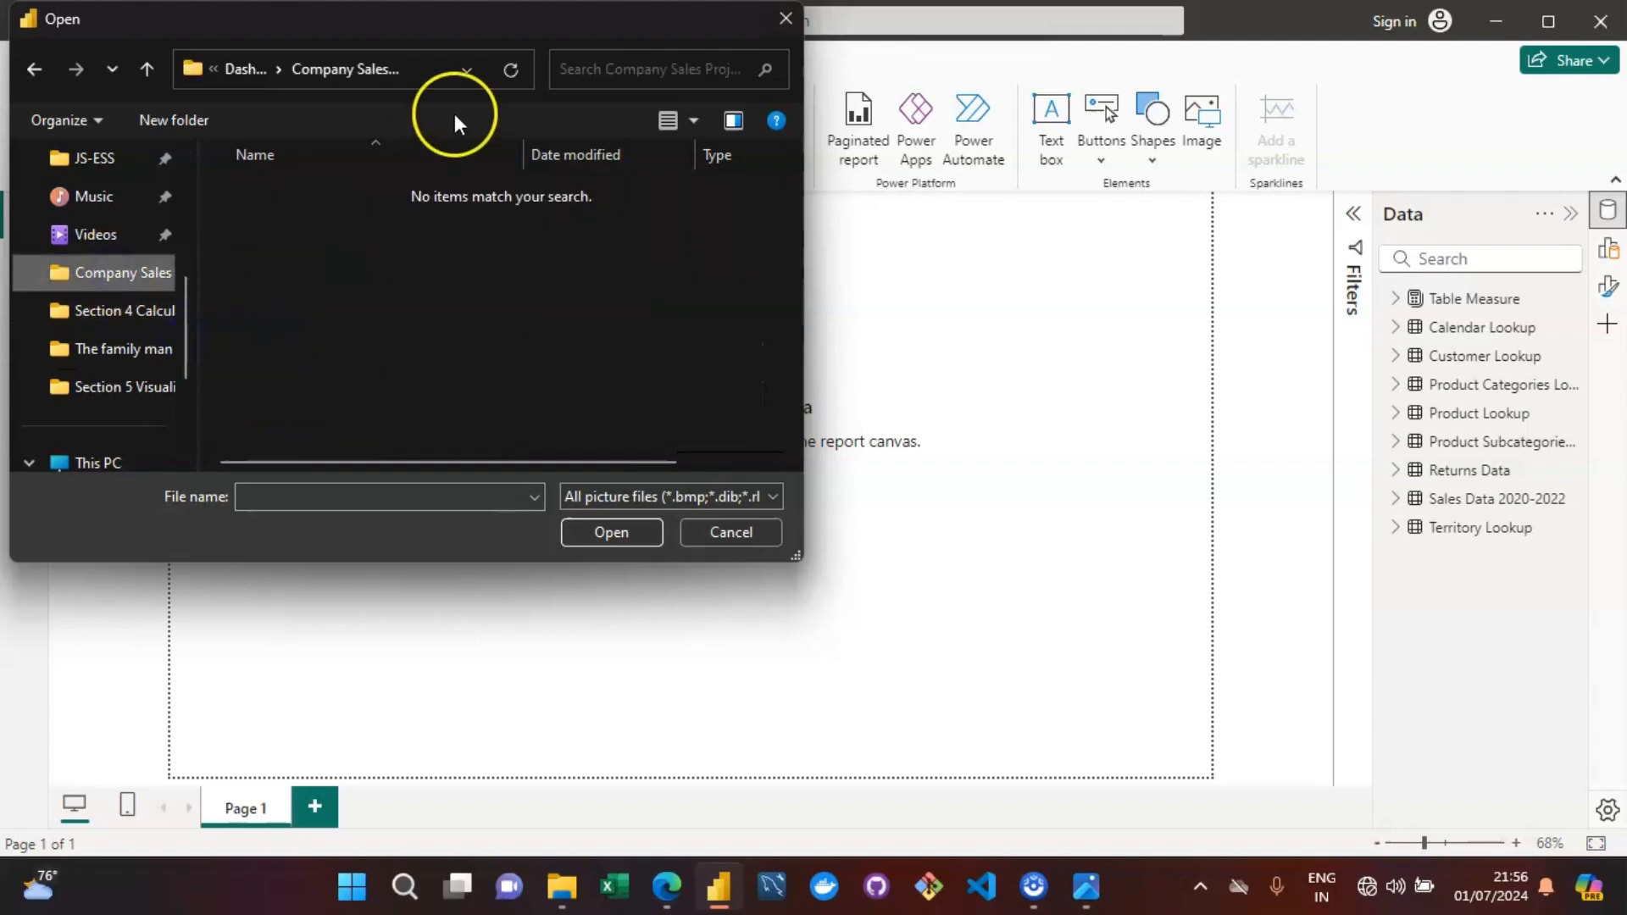
left_click(245, 69)
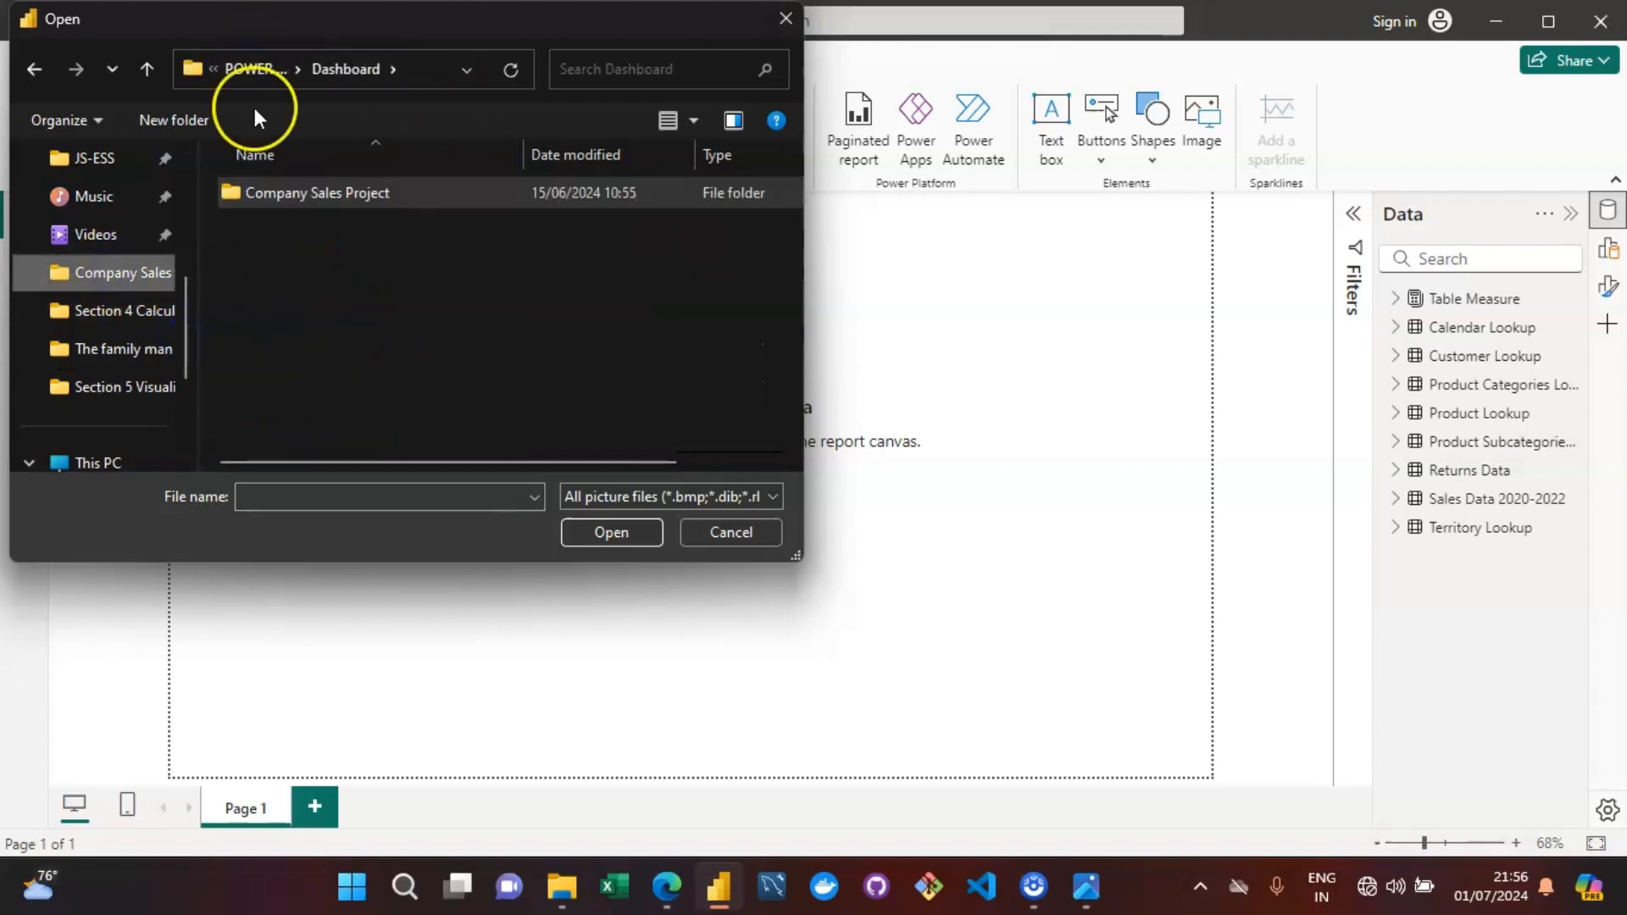
left_click(239, 68)
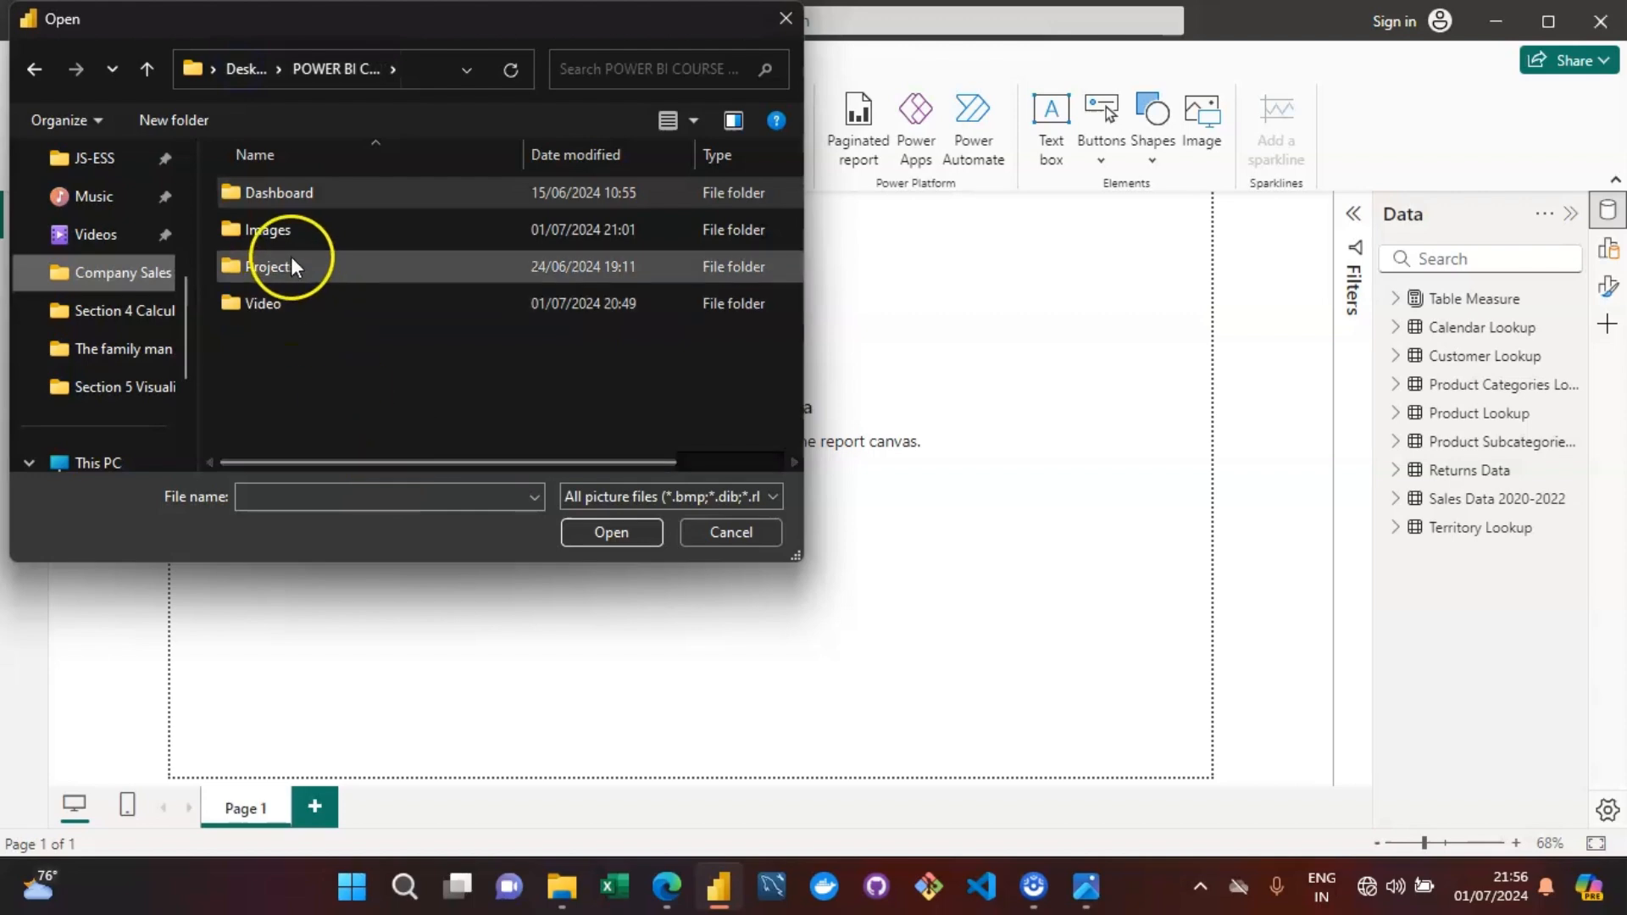
left_click(282, 223)
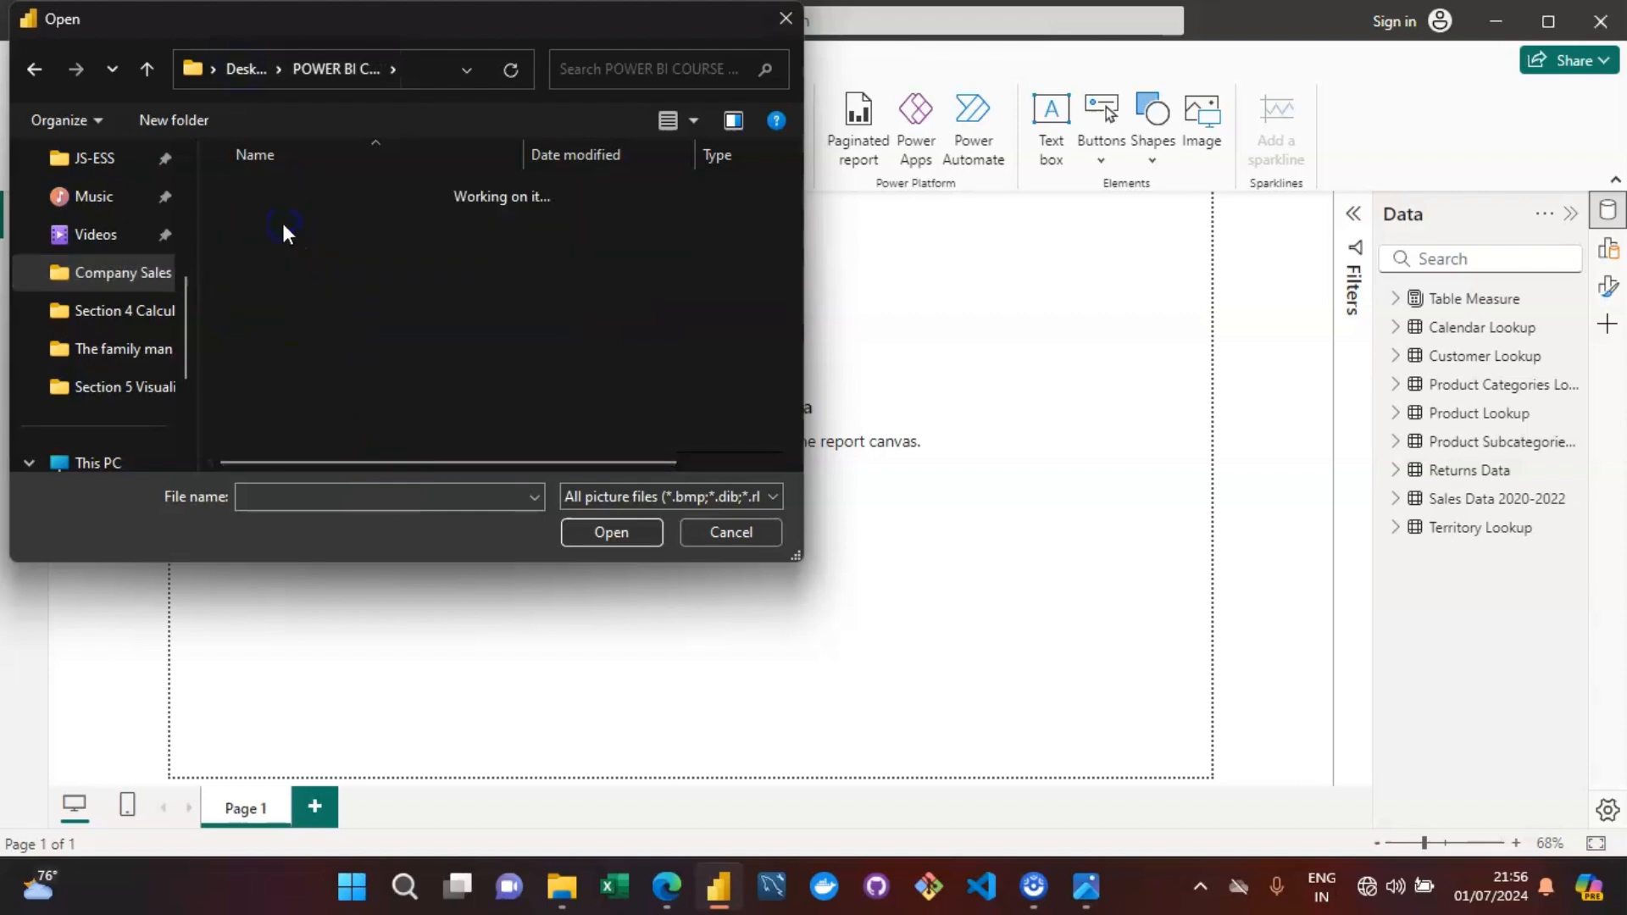
left_click(322, 237)
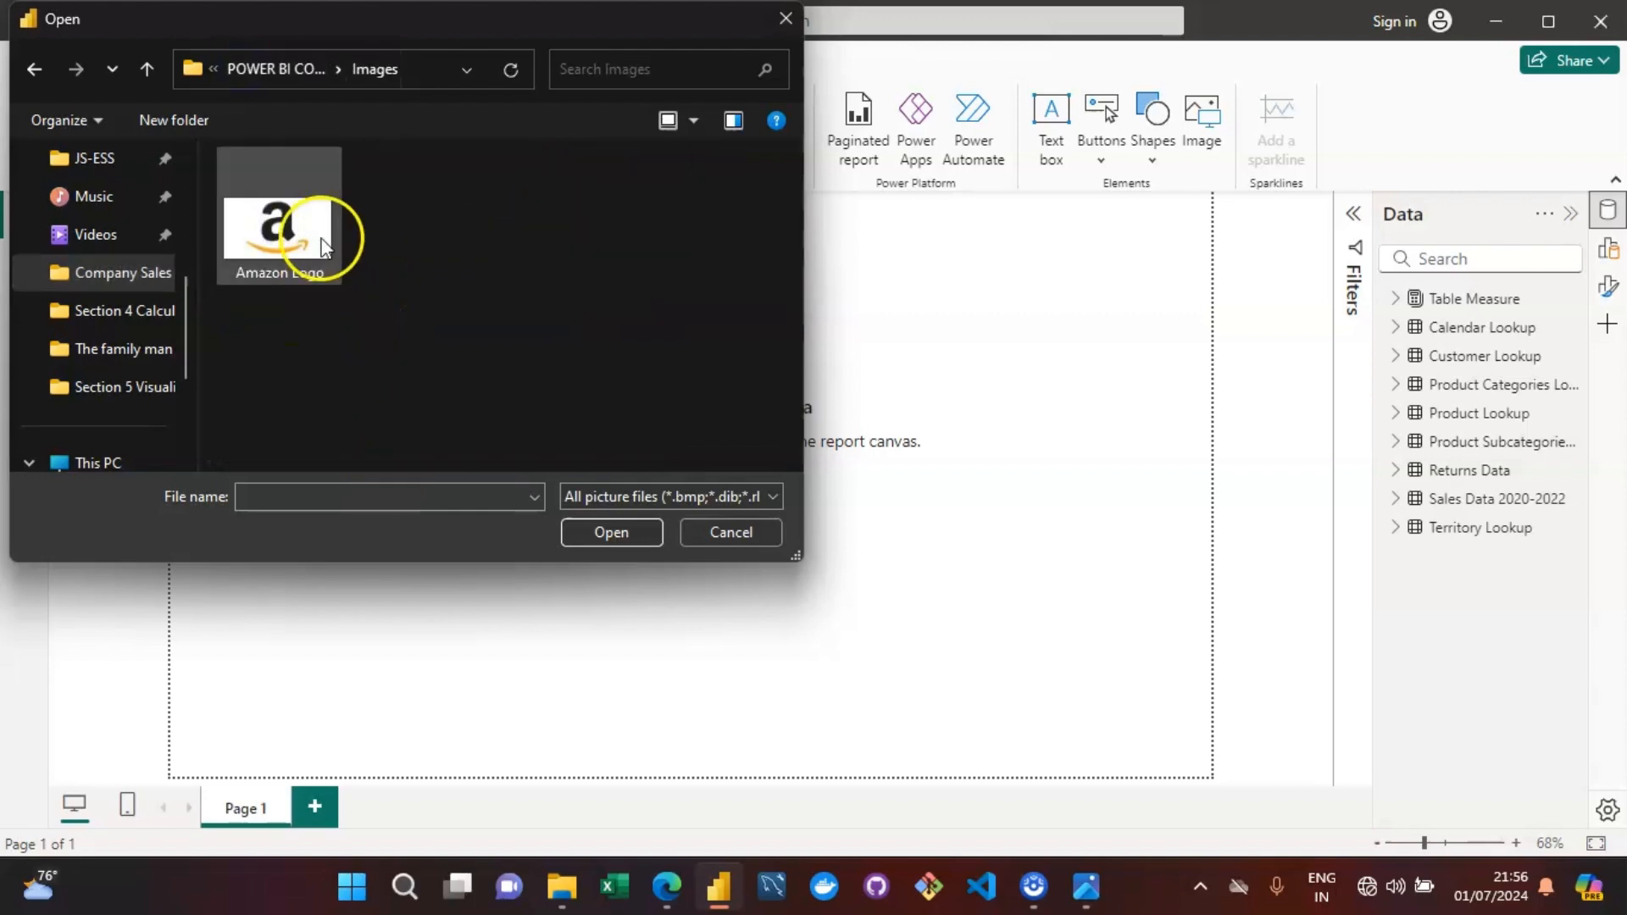
left_click(624, 534)
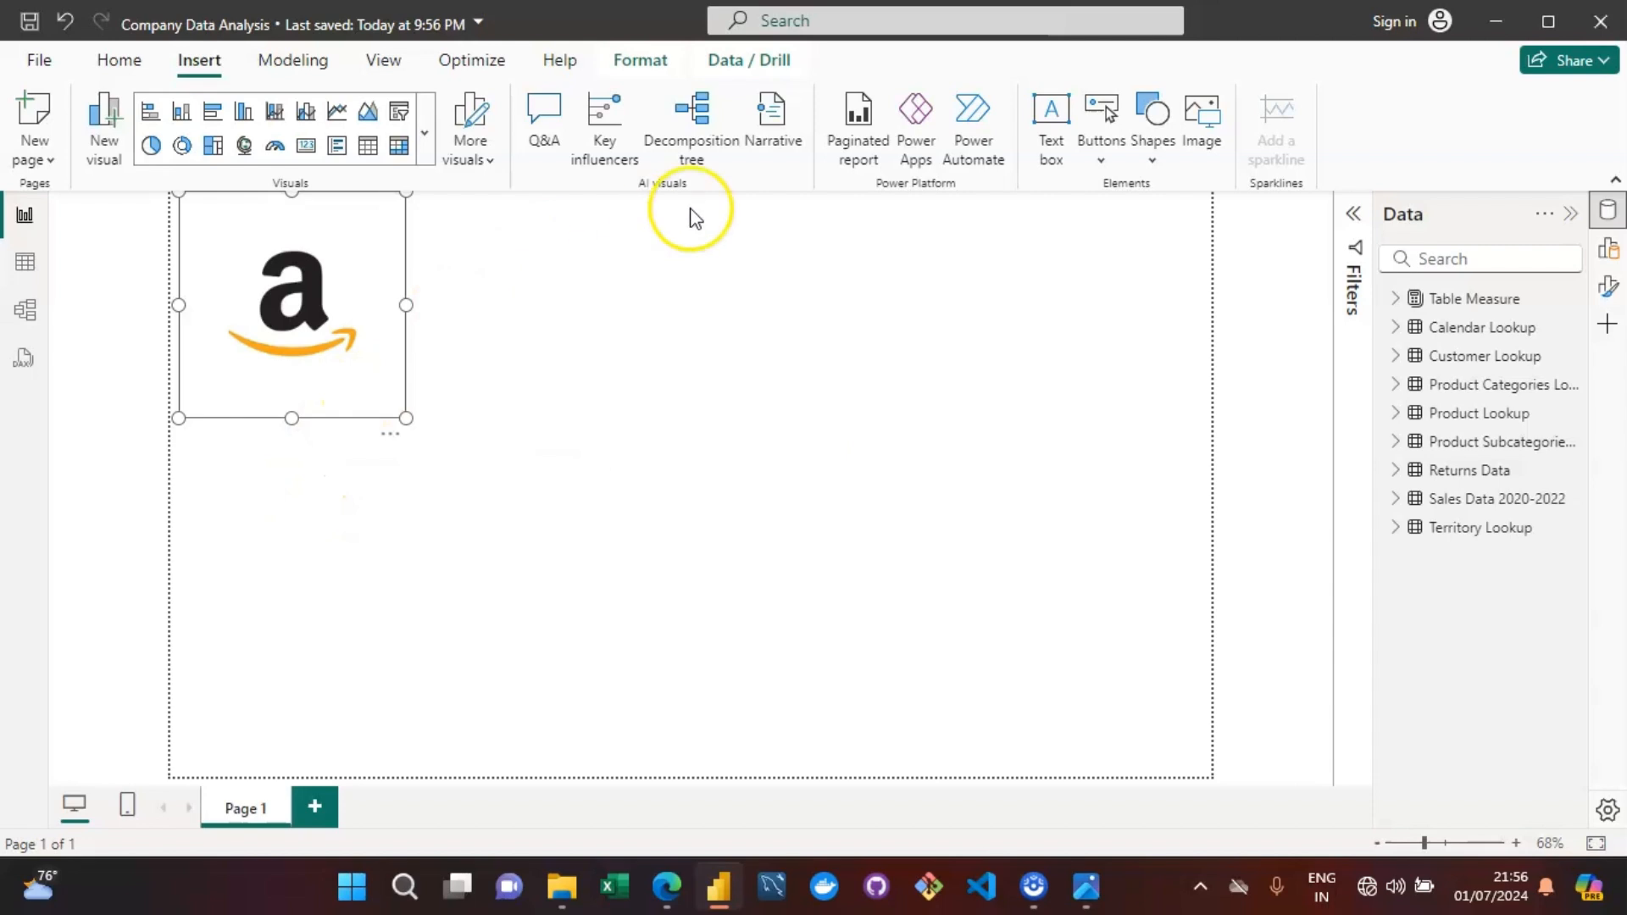
Shrink the Amazon logo to a small square and position it near the page's upper-left corner.
left_click(345, 272)
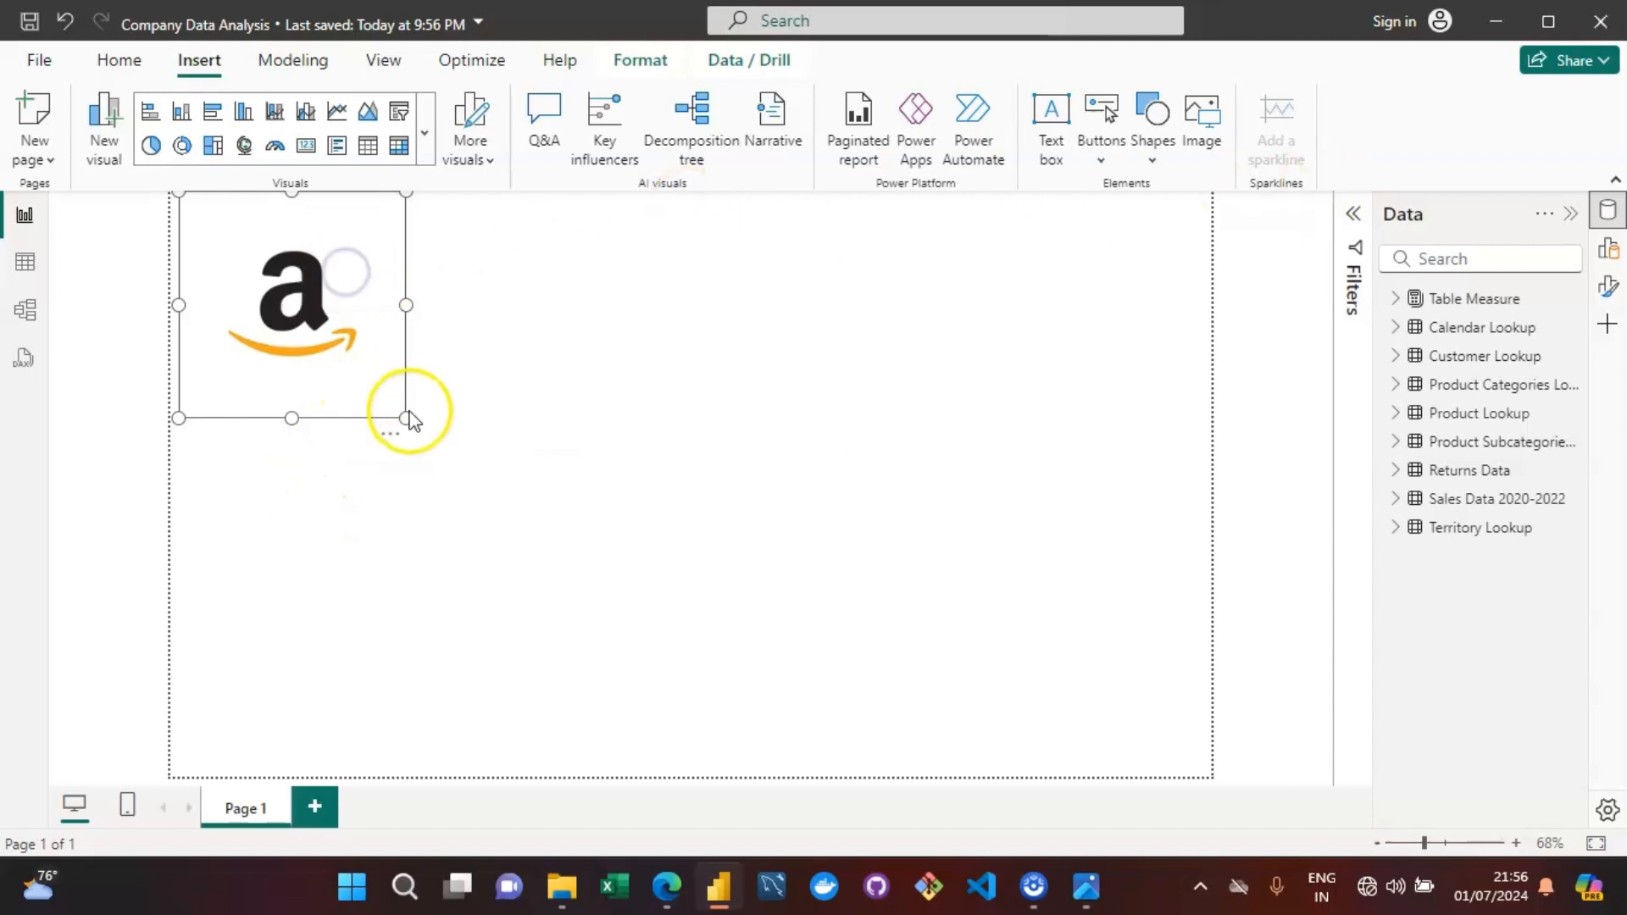
left_click_drag(406, 418, 261, 271)
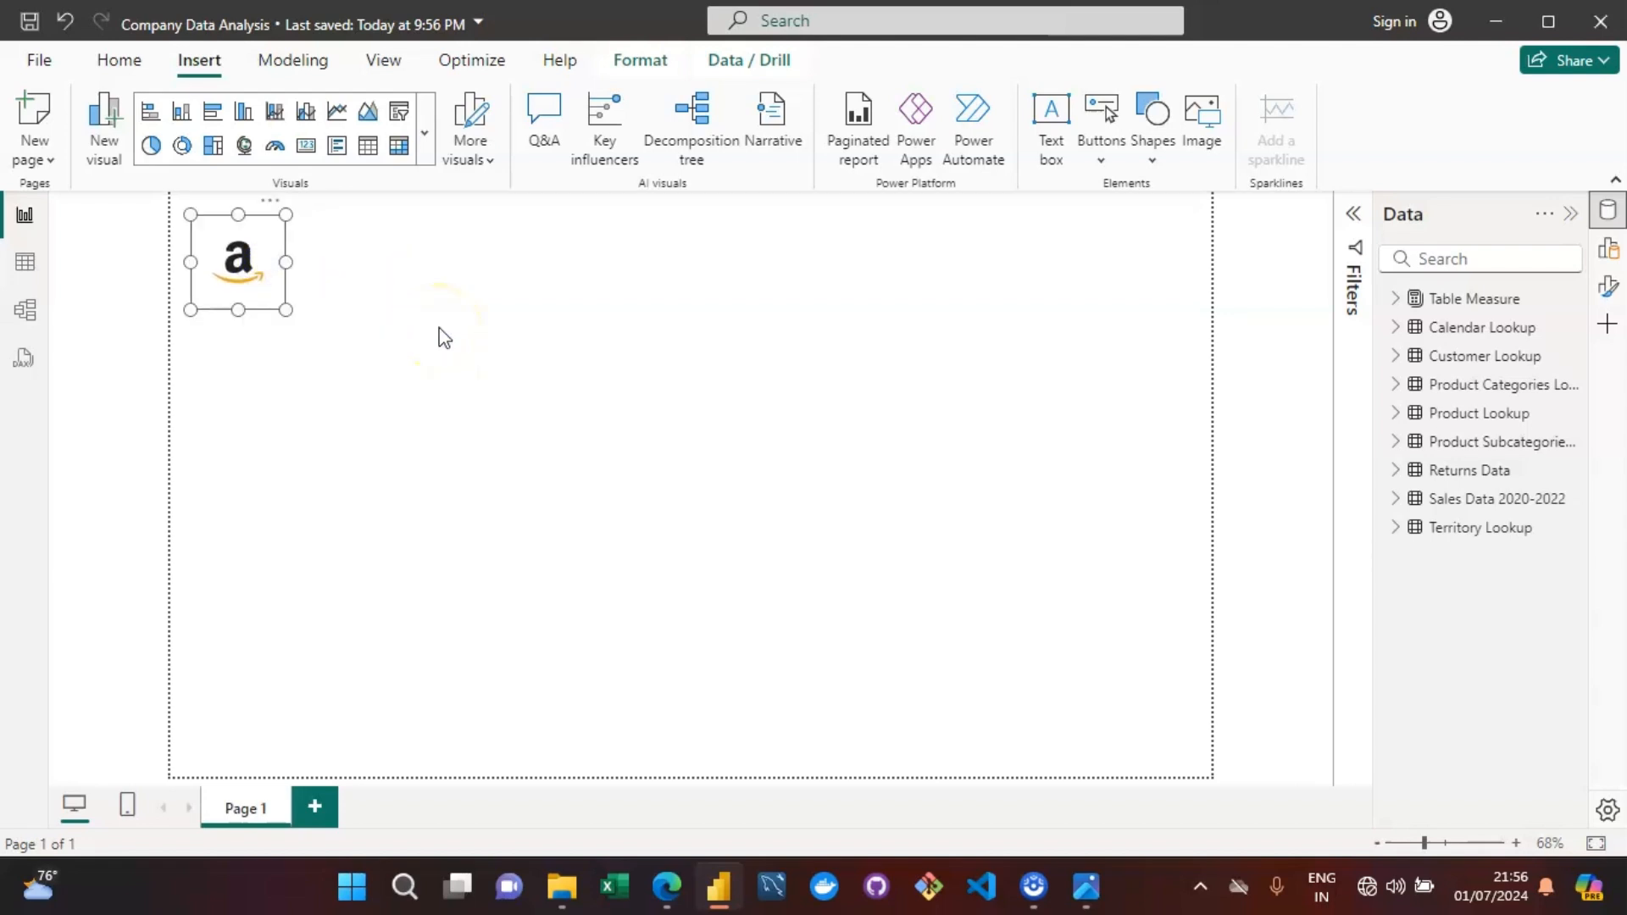
left_click_drag(222, 275, 232, 277)
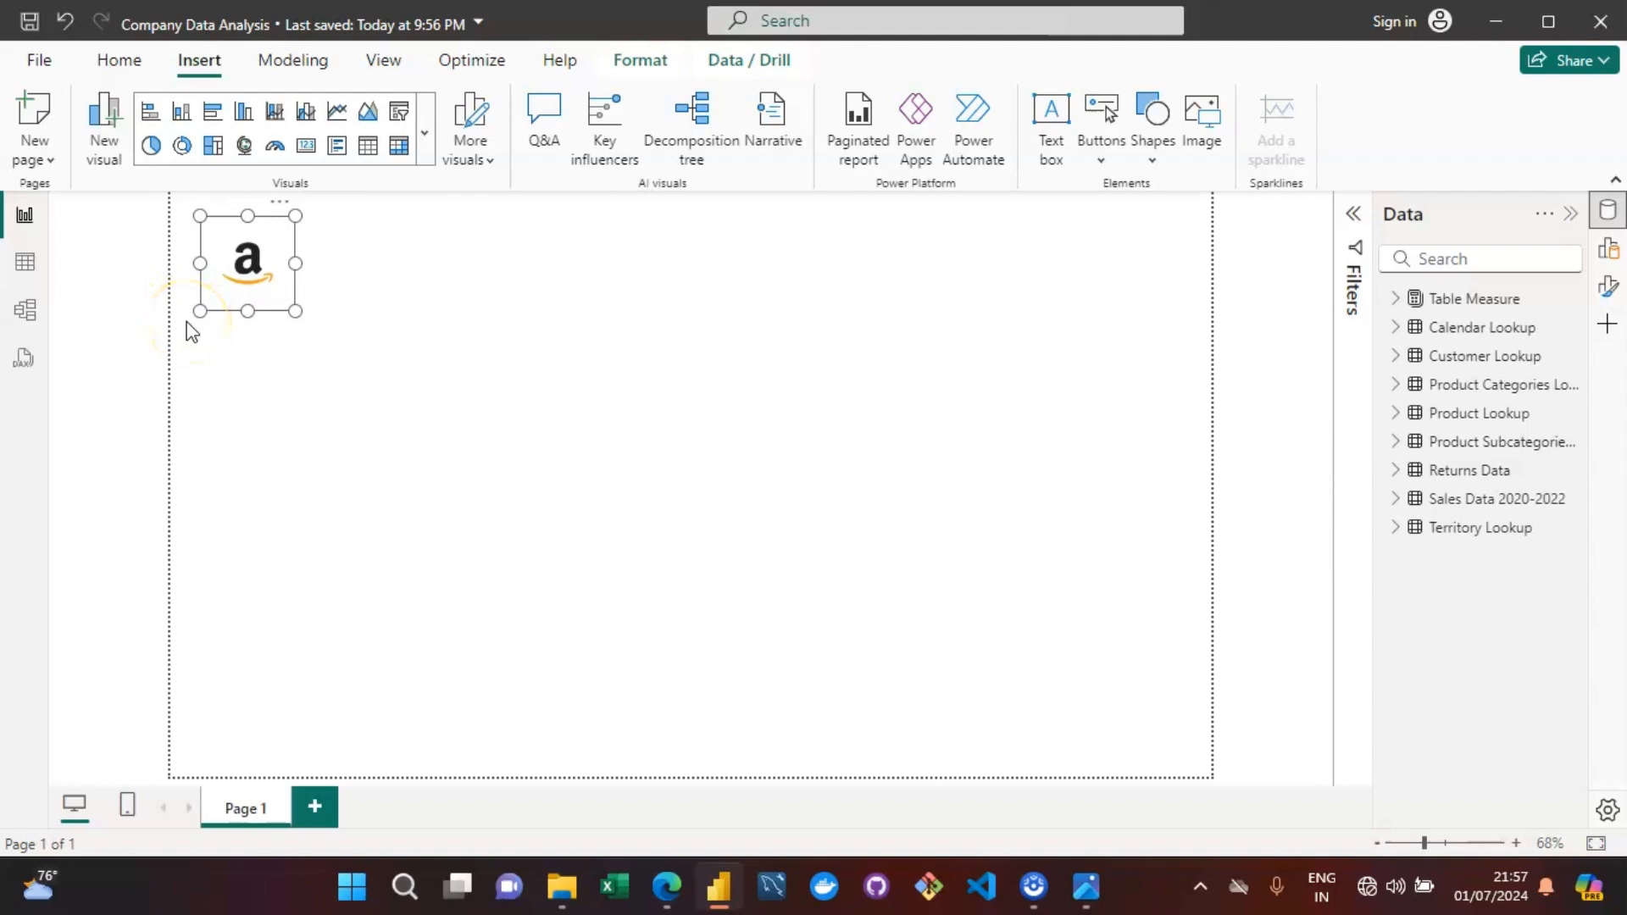
left_click(486, 350)
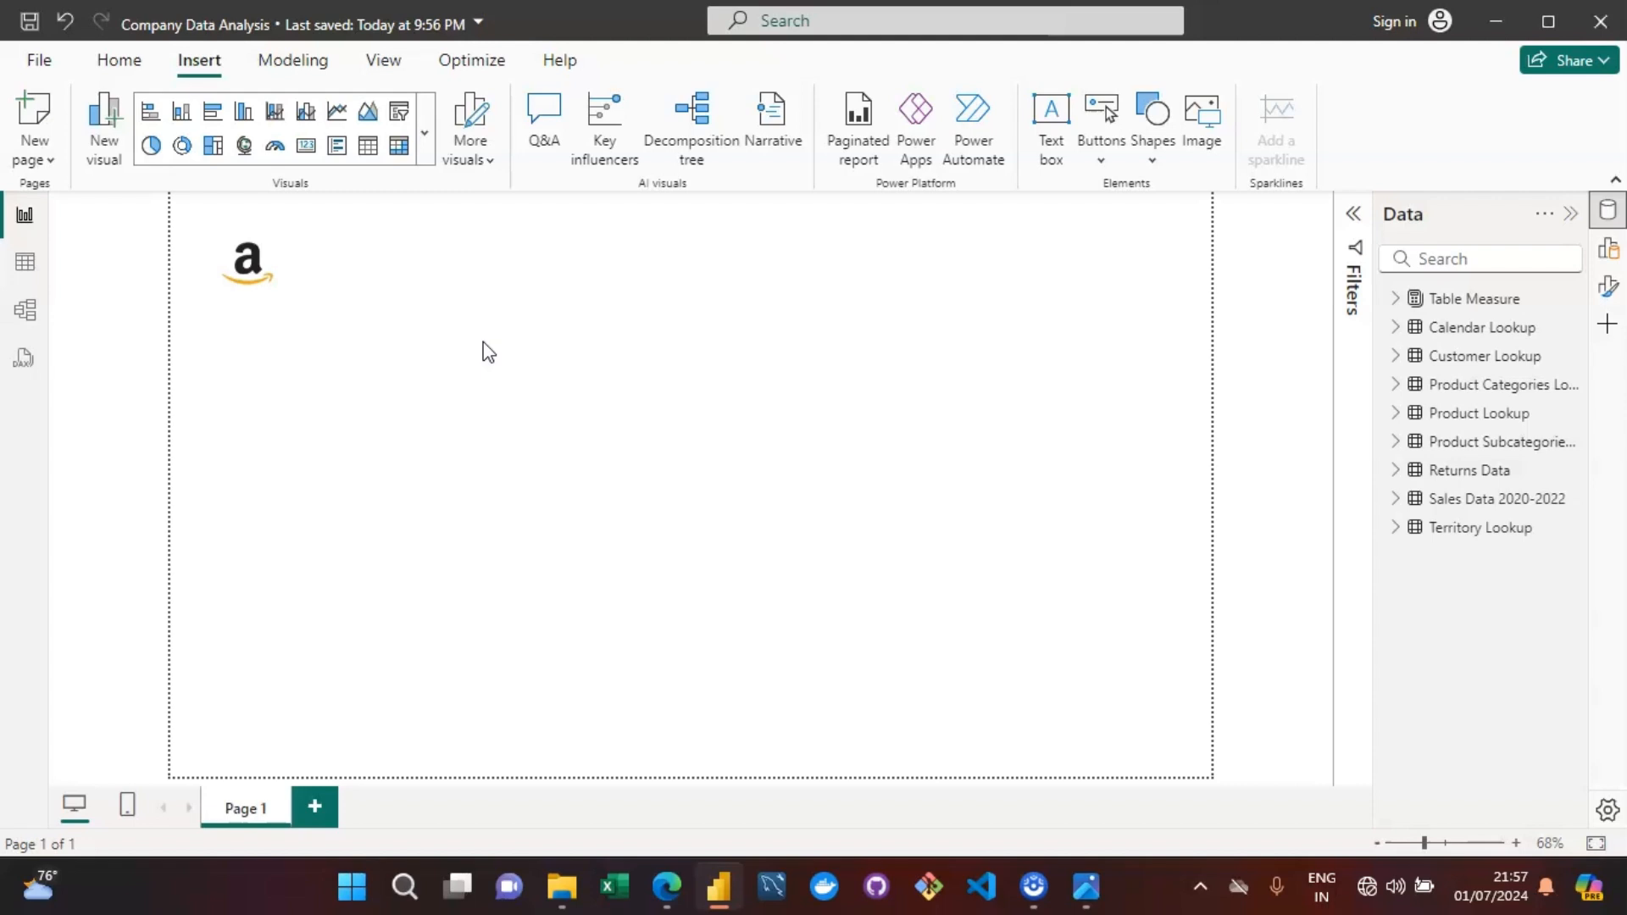
Insert a rounded rectangle below the logo and widen it to about 329, with a height of about 149.
left_click(1153, 161)
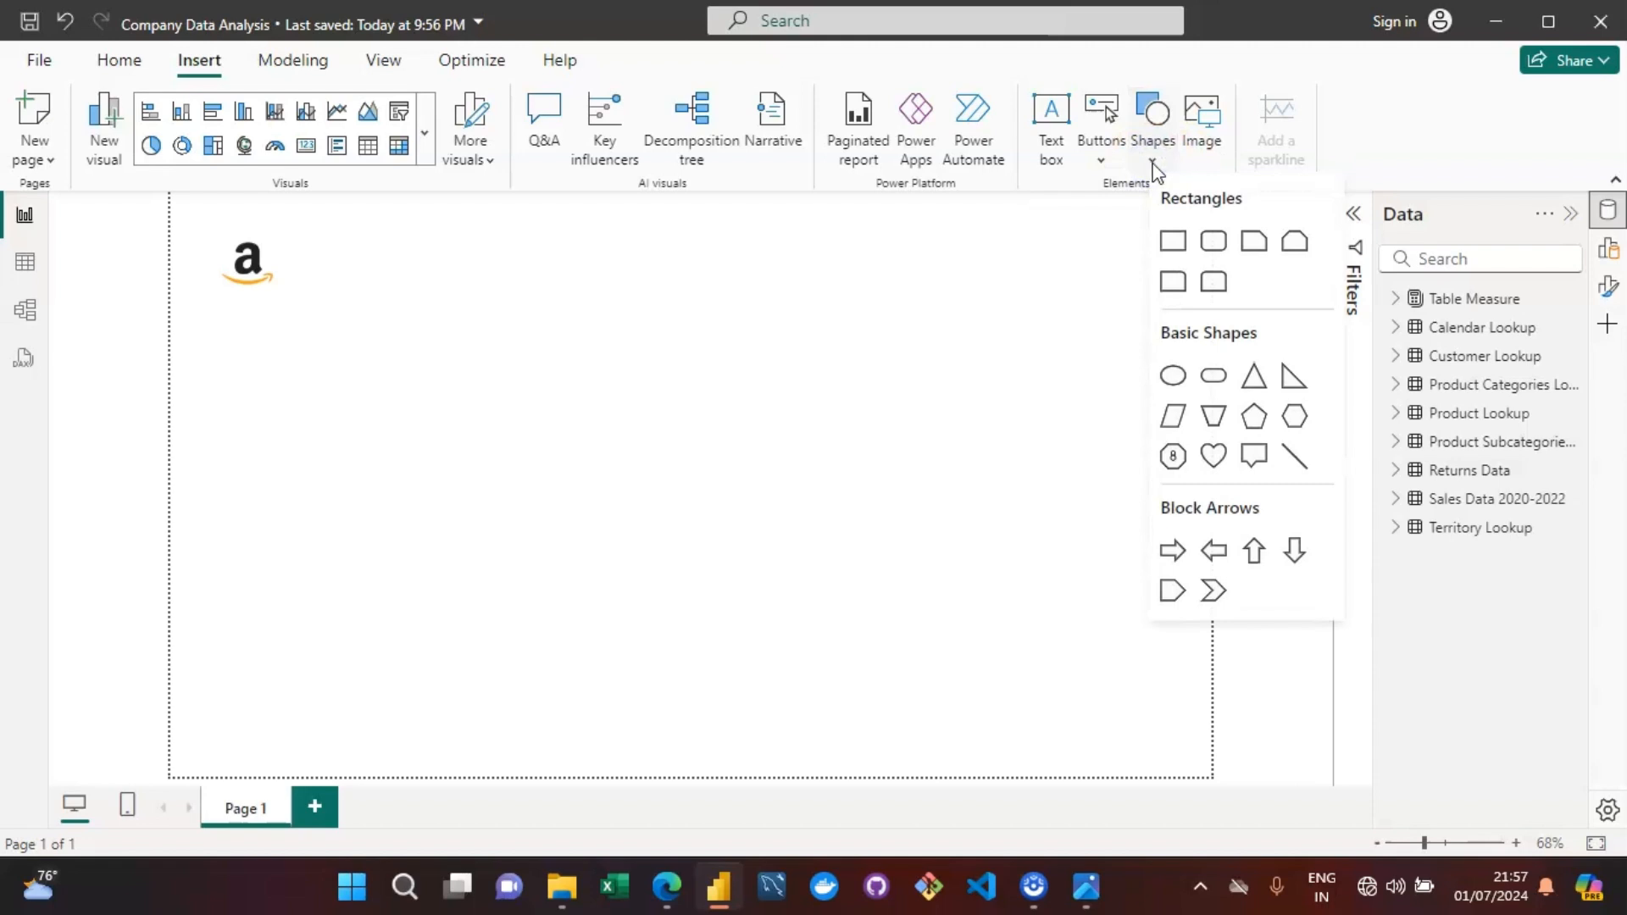
left_click(1214, 242)
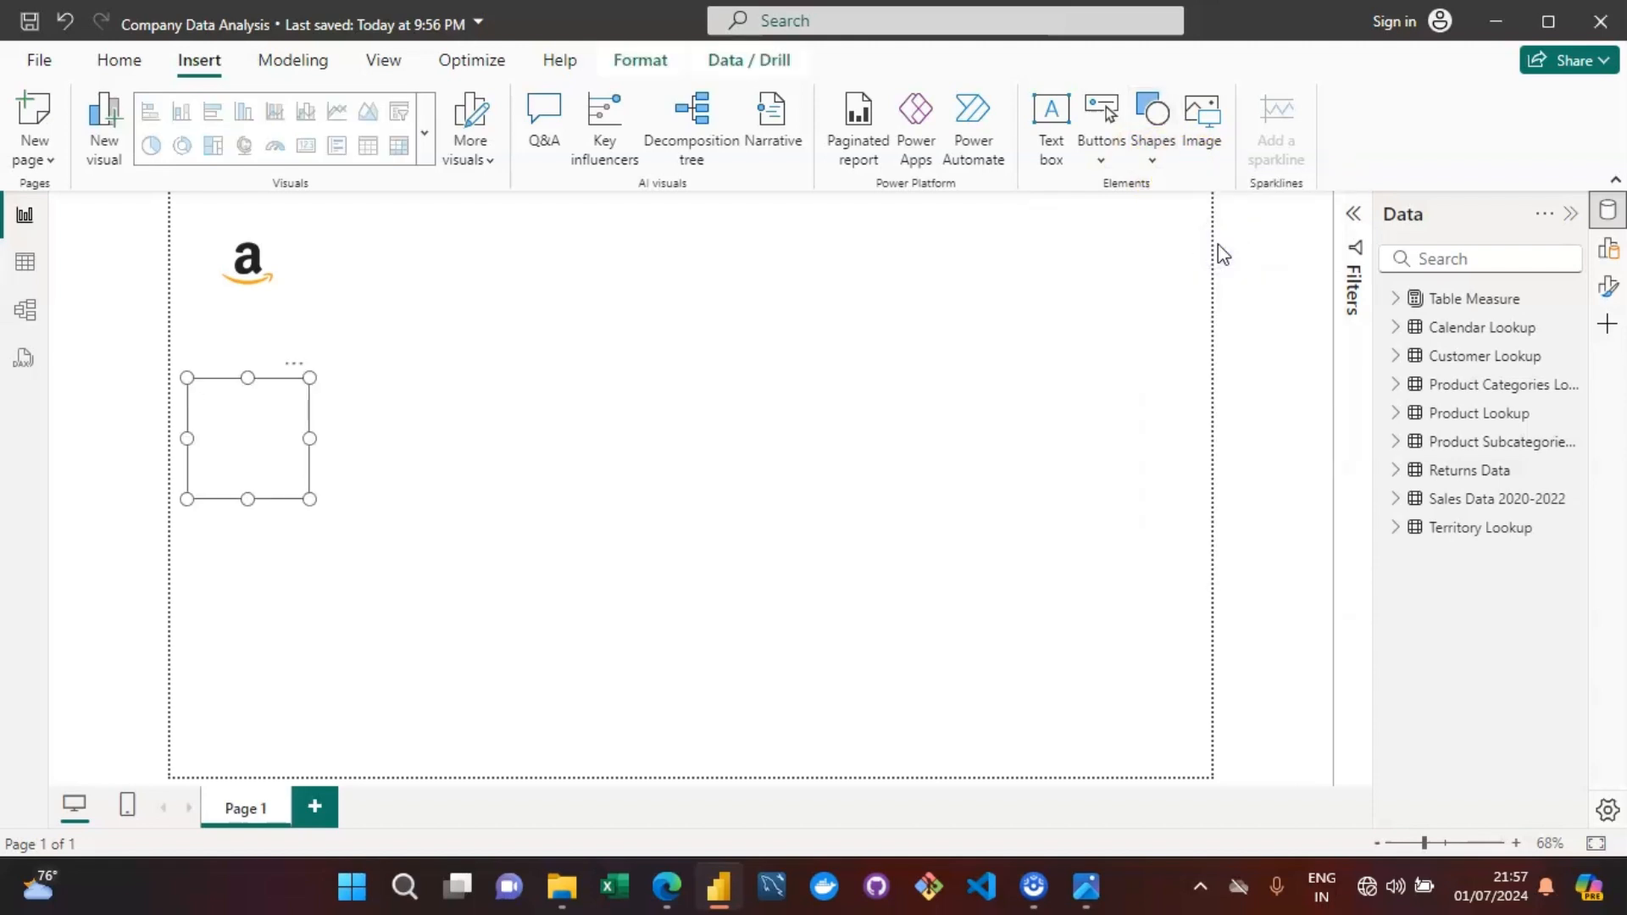
left_click_drag(310, 438, 455, 426)
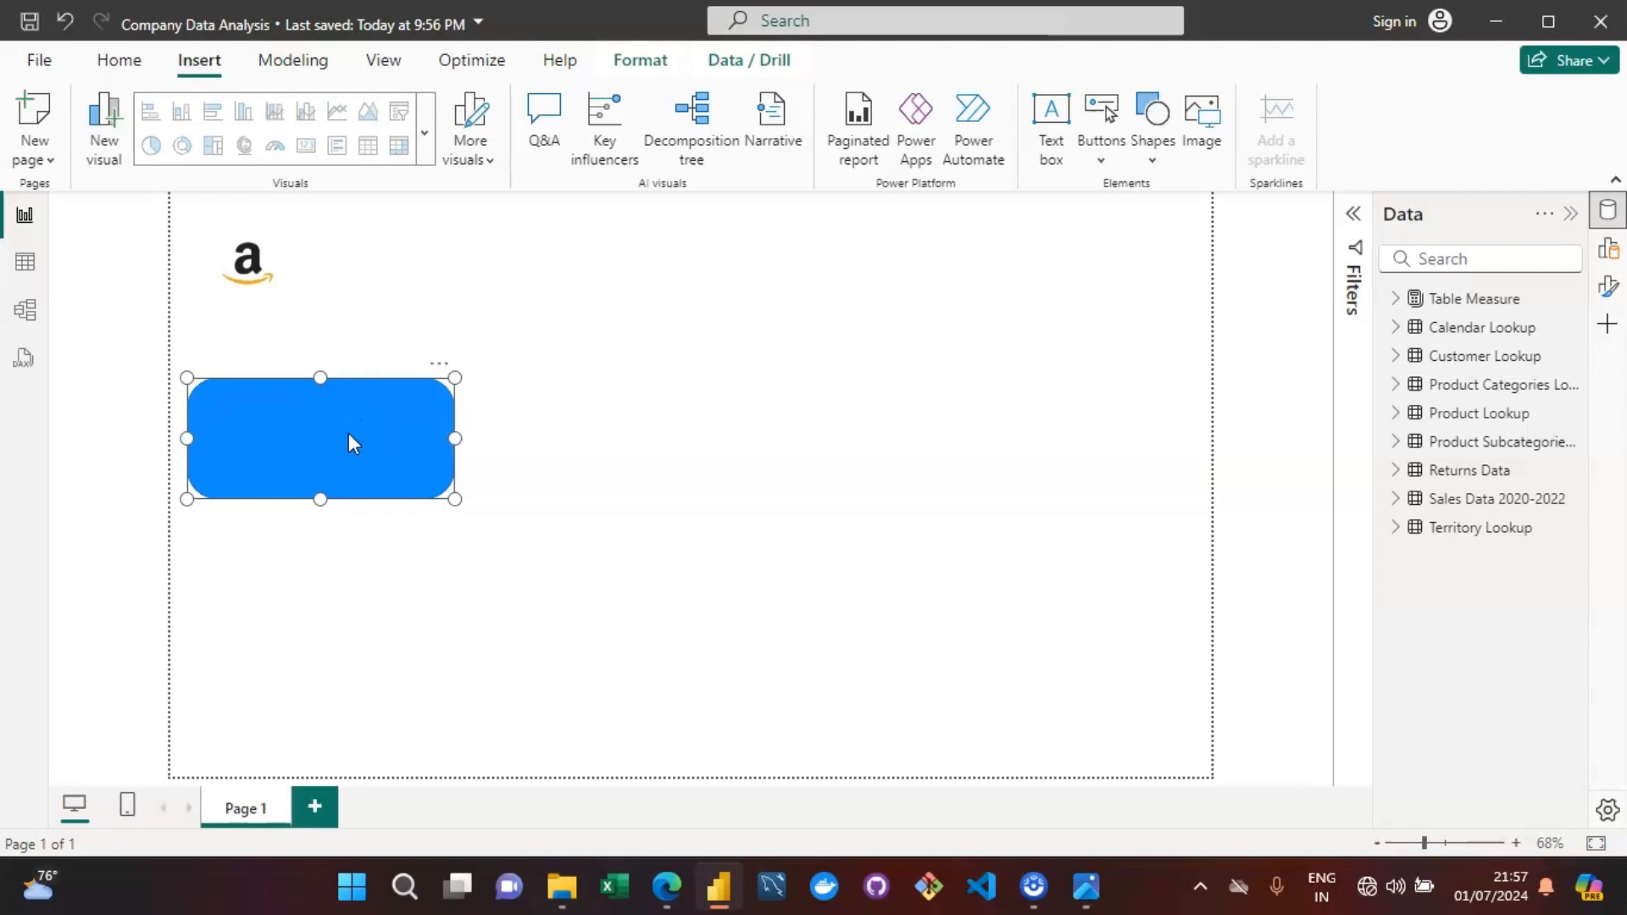
Open the rounded rectangle's formatting options and examine its shape settings, including size and style, and its general properties.
right_click(349, 434)
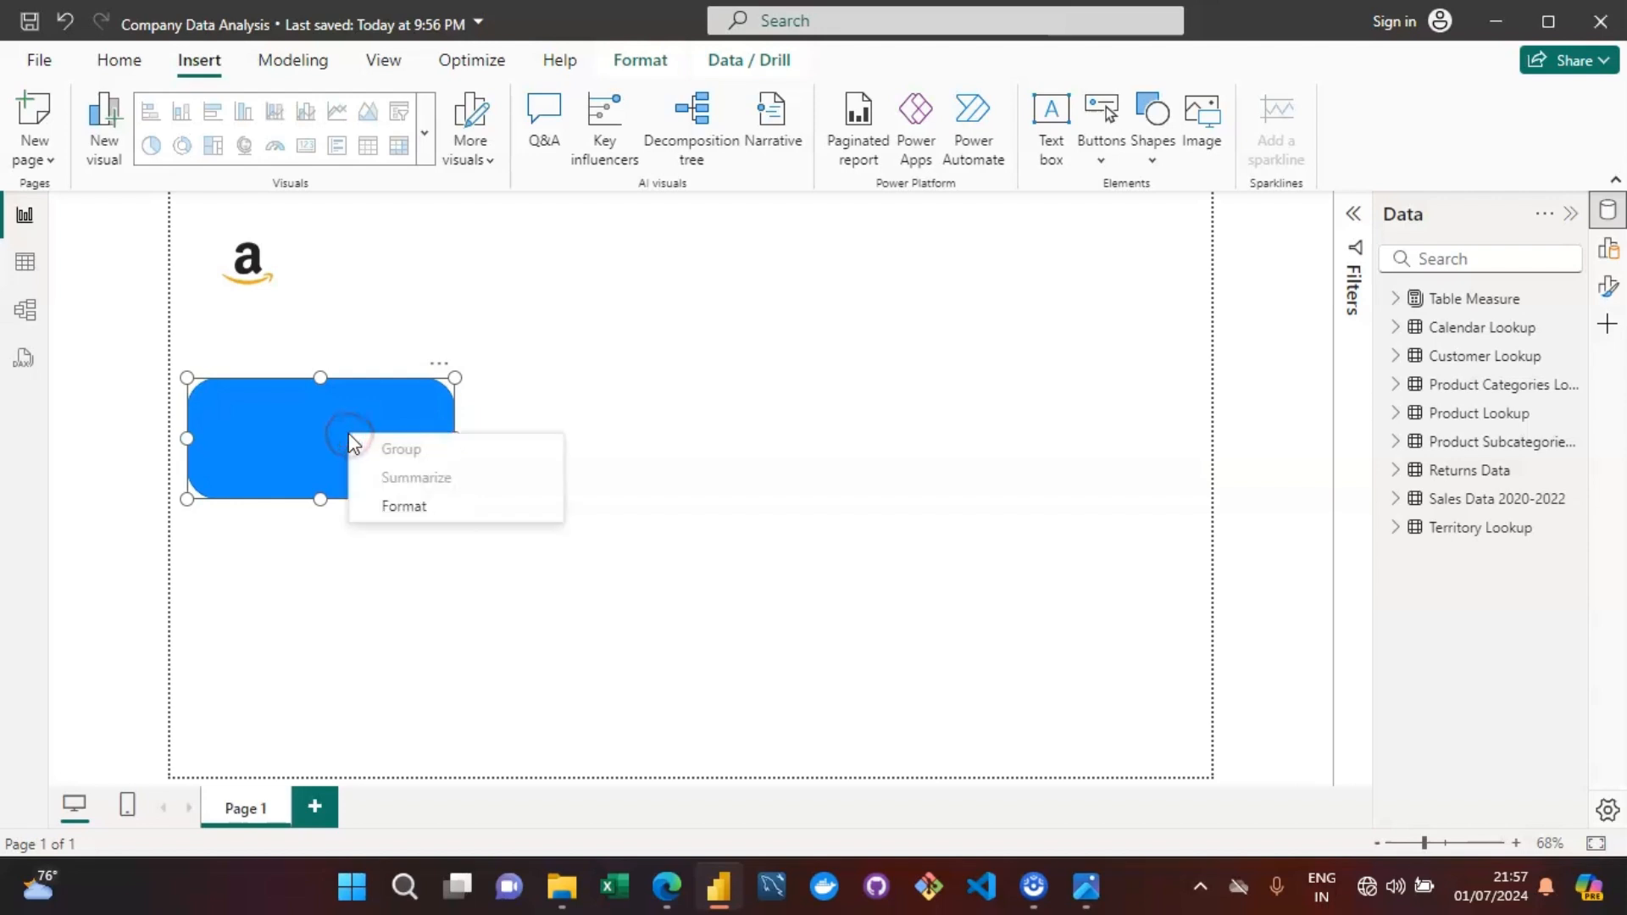
left_click(410, 508)
left_click(305, 429)
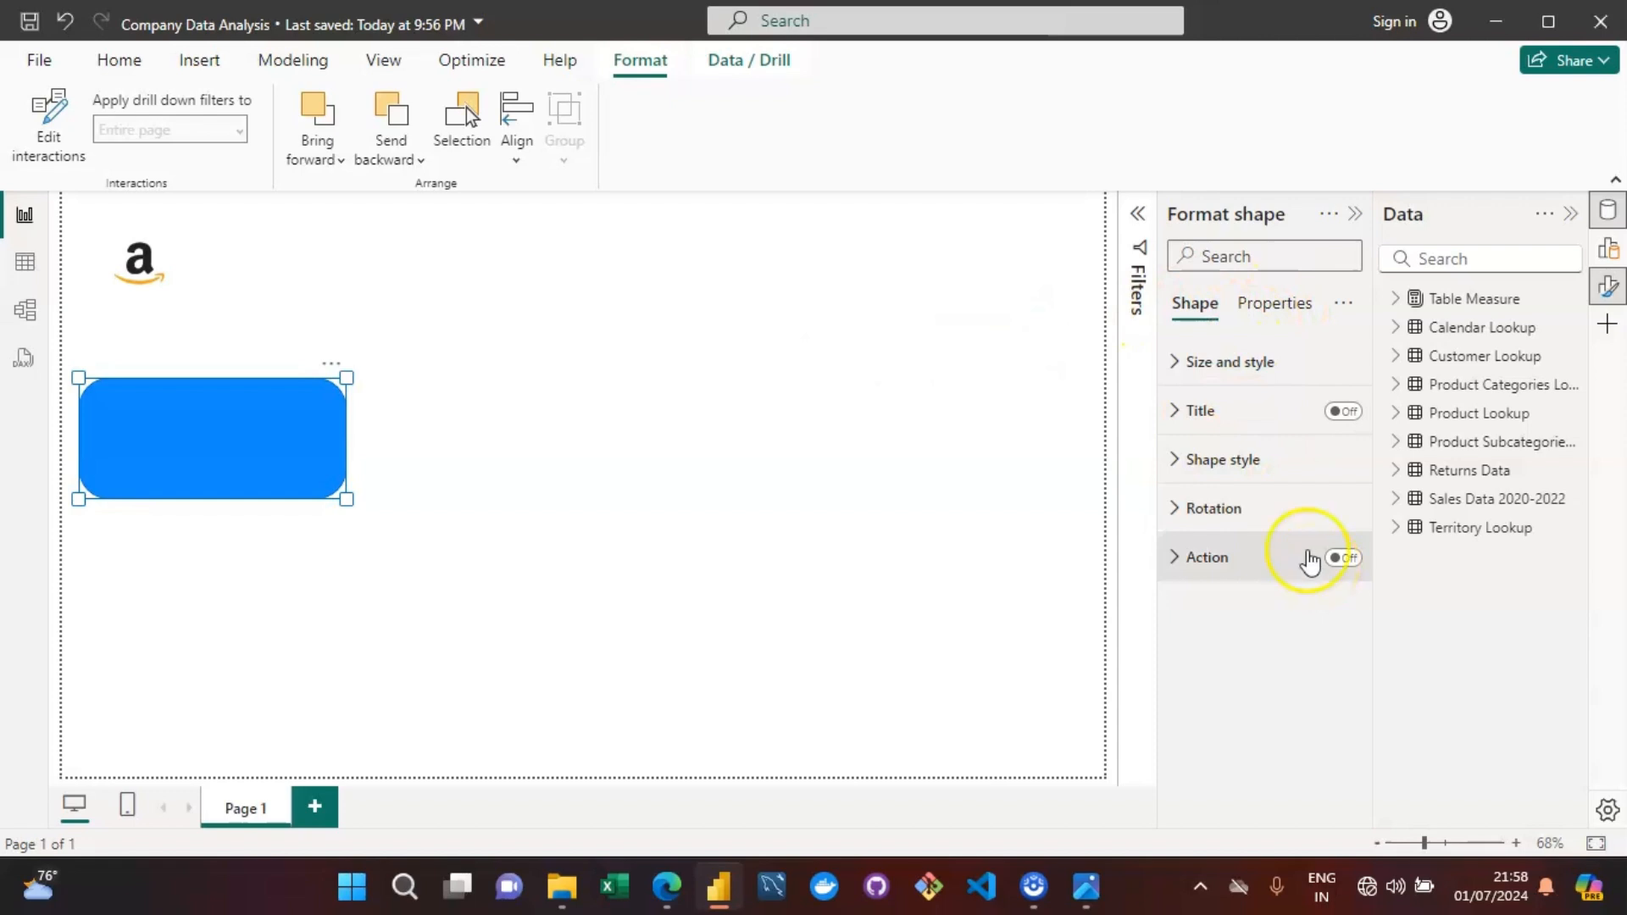
left_click(1177, 363)
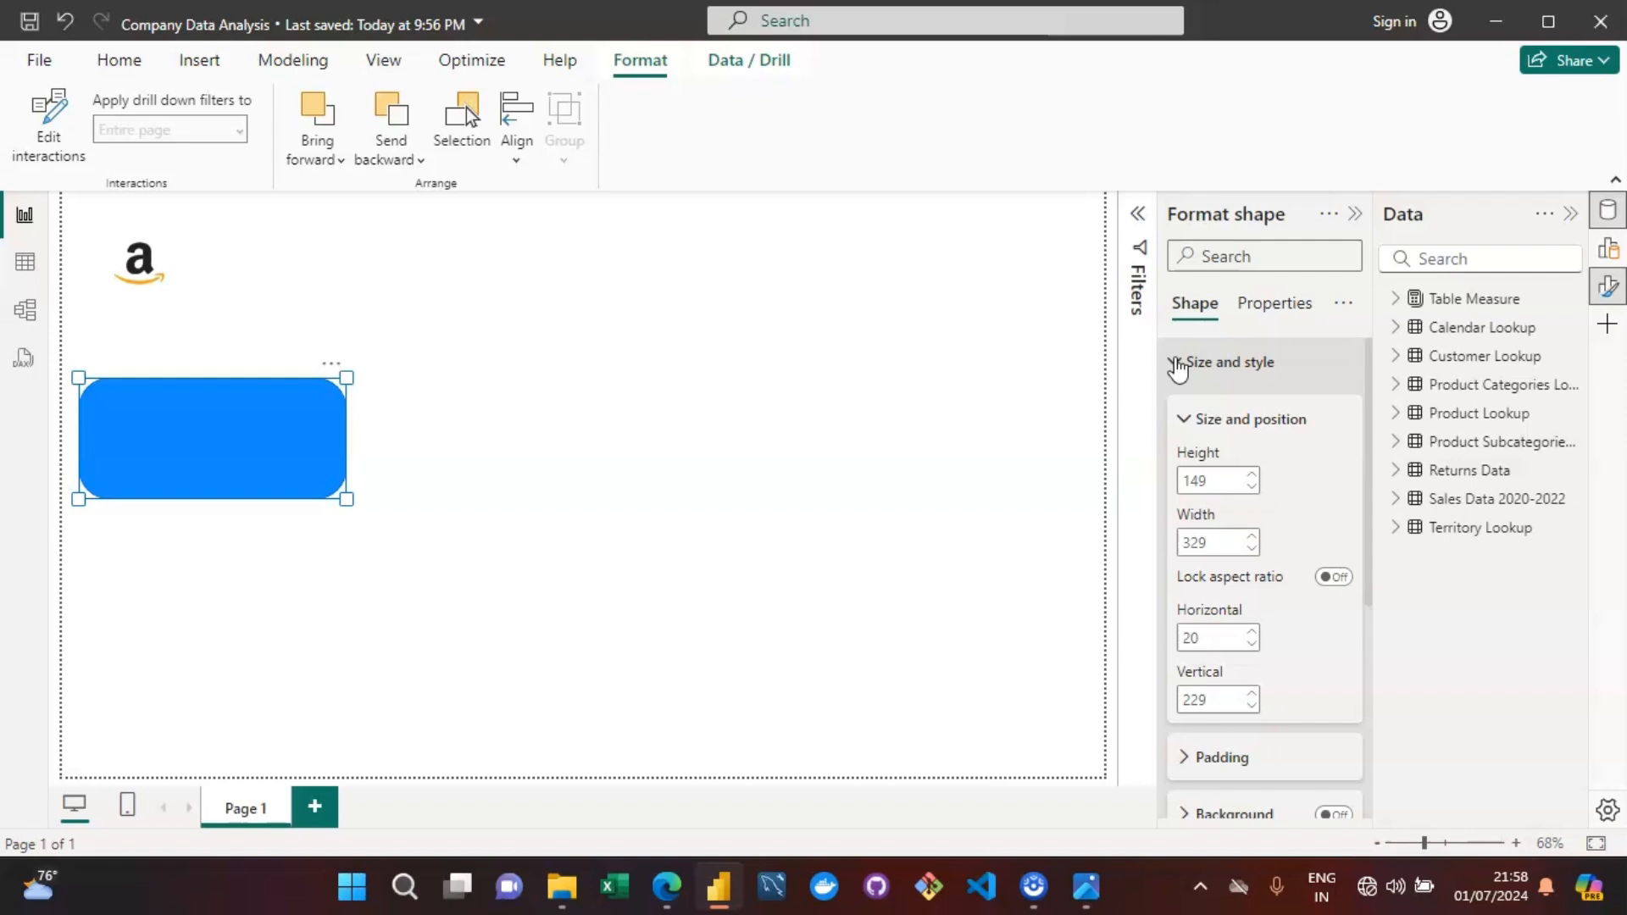
left_click(1176, 363)
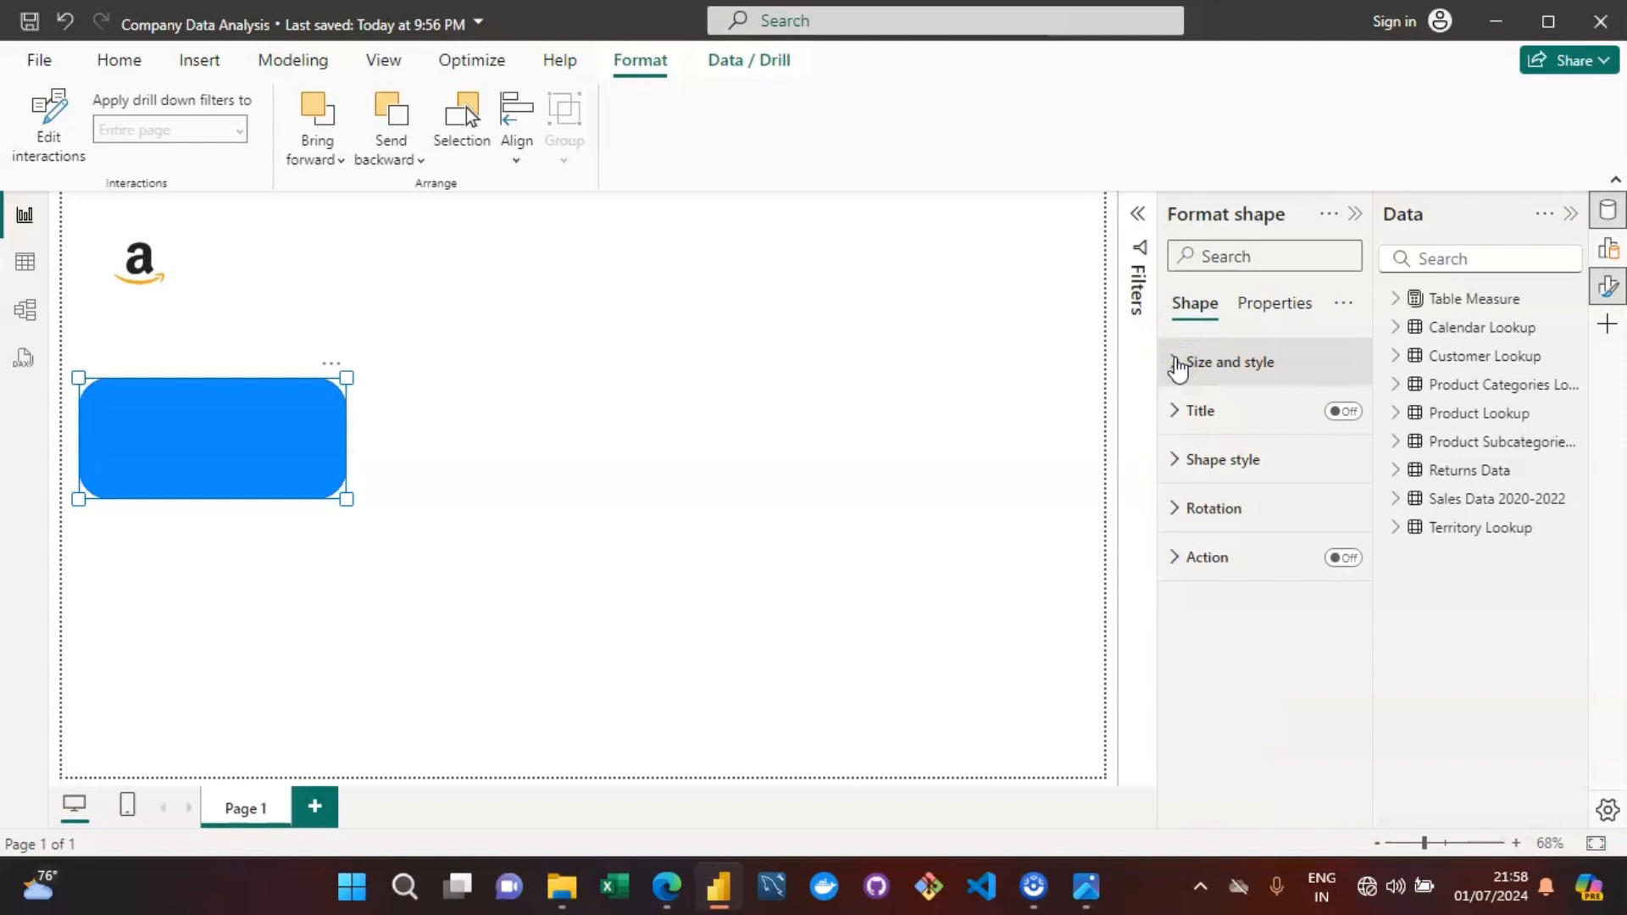
left_click(1300, 303)
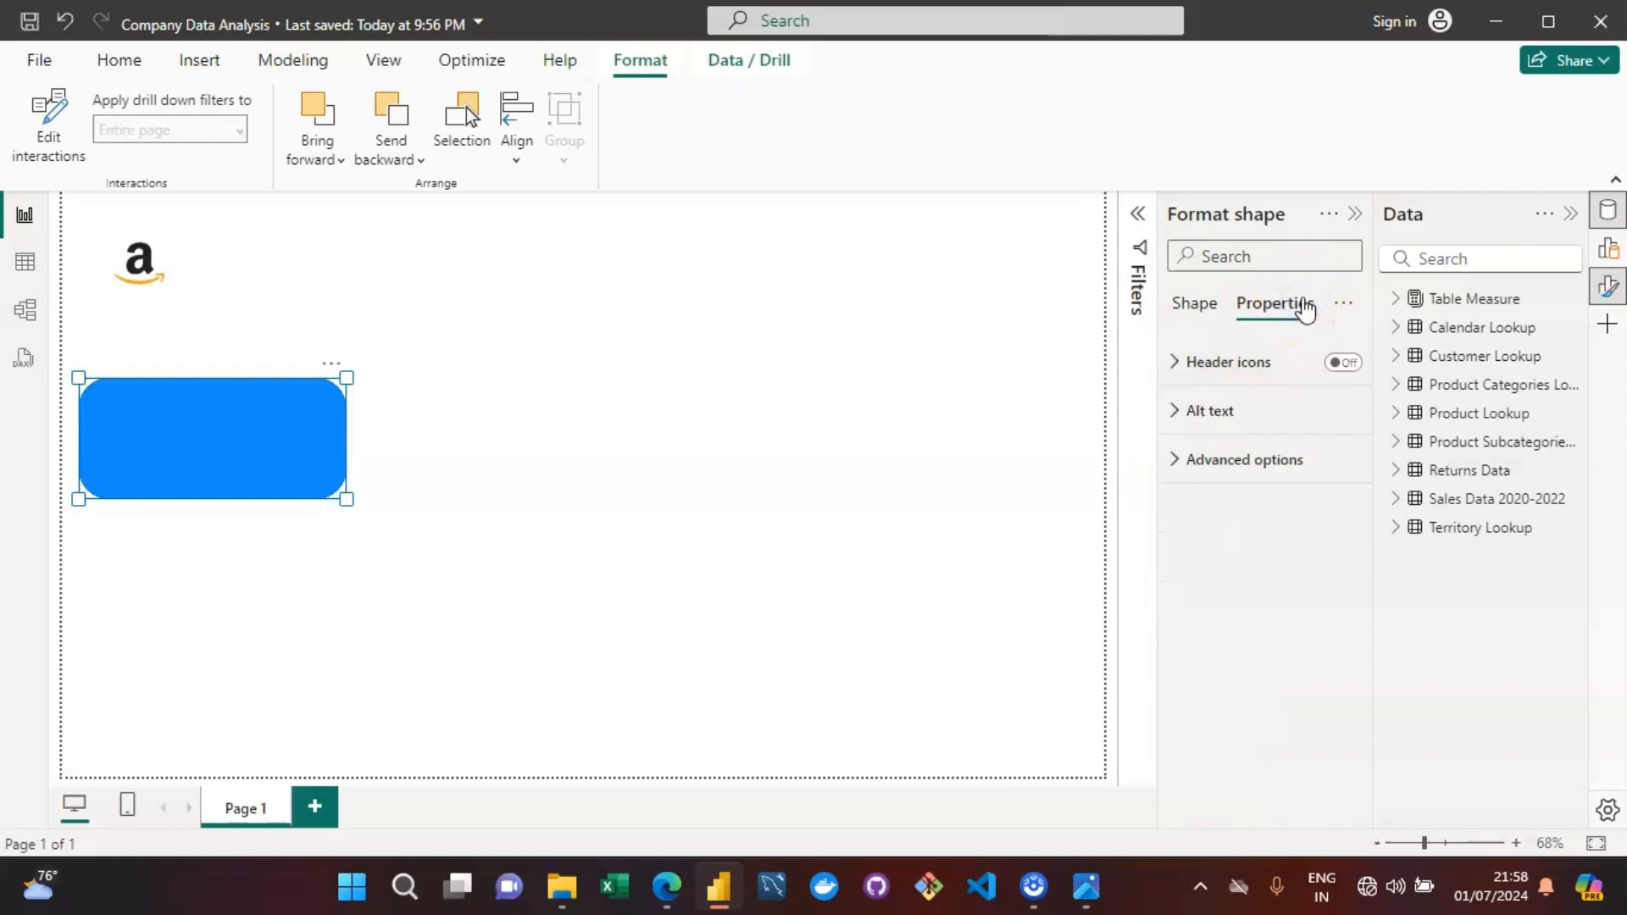
left_click(1190, 320)
left_click(1190, 318)
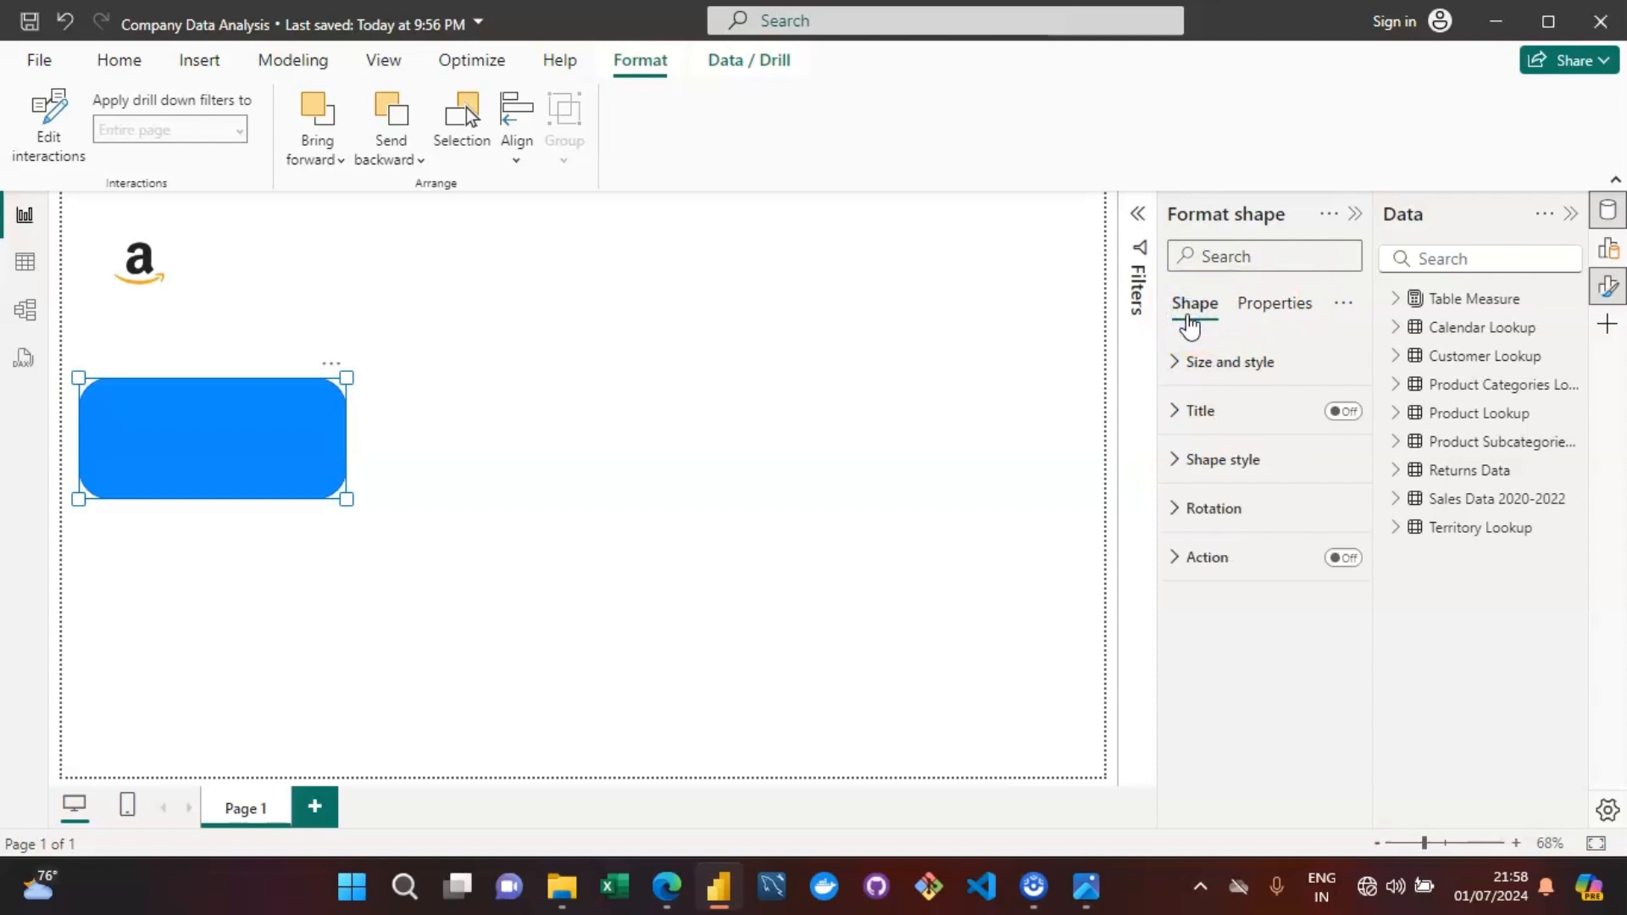
left_click(1294, 322)
left_click(1203, 318)
left_click(1210, 334)
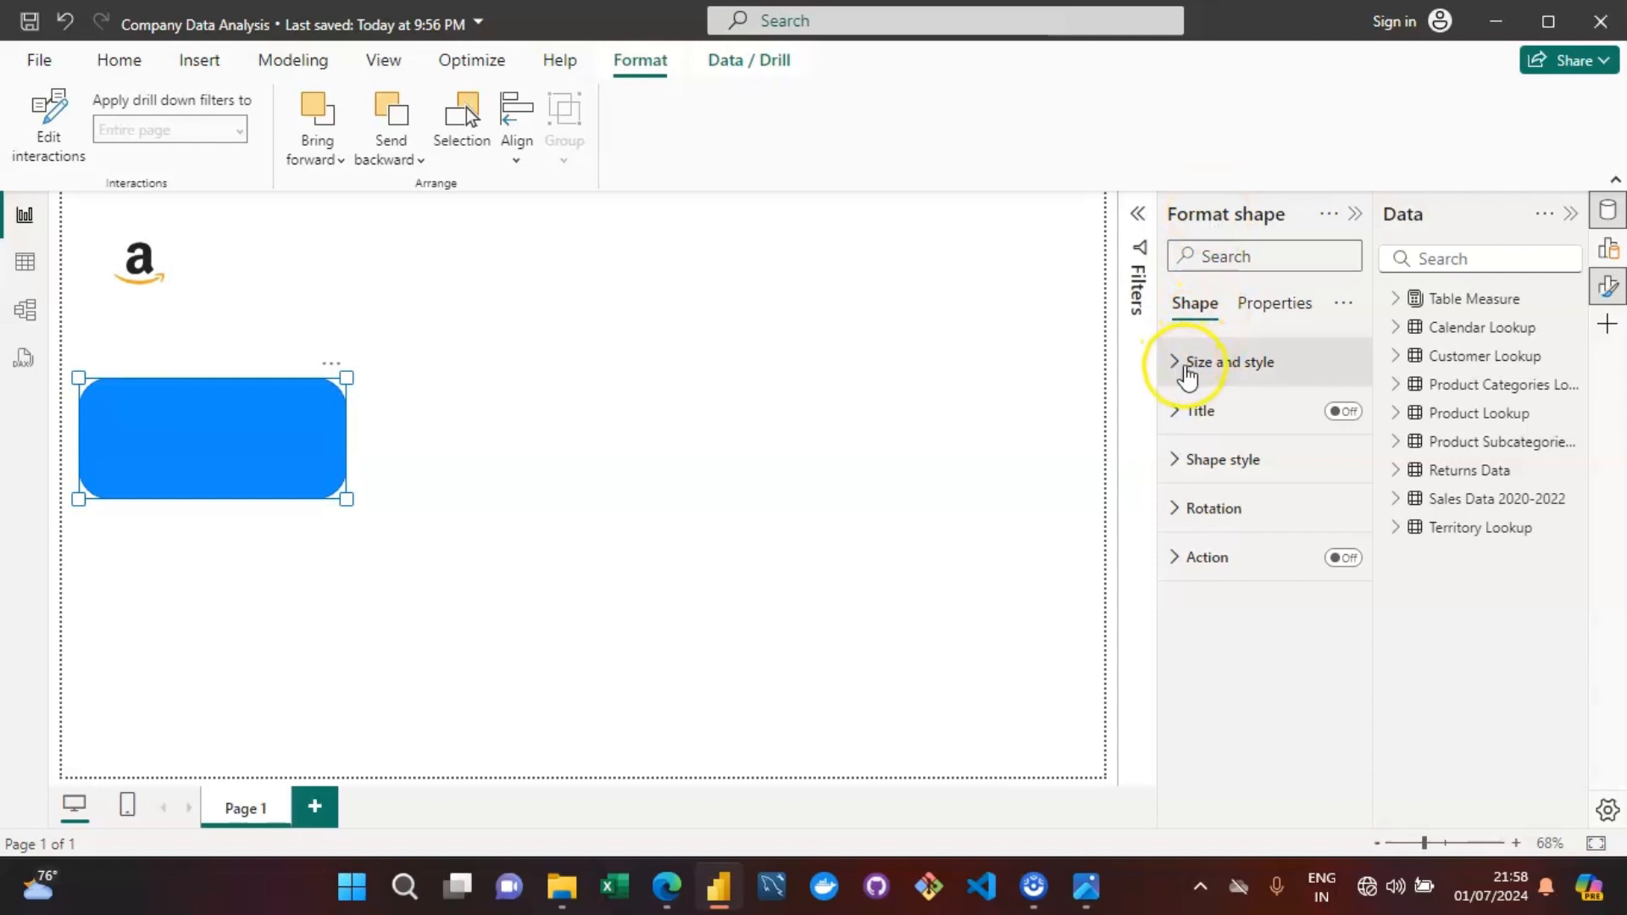
Set the rounded rectangle's height to 100 and width to 225.
left_click(1189, 364)
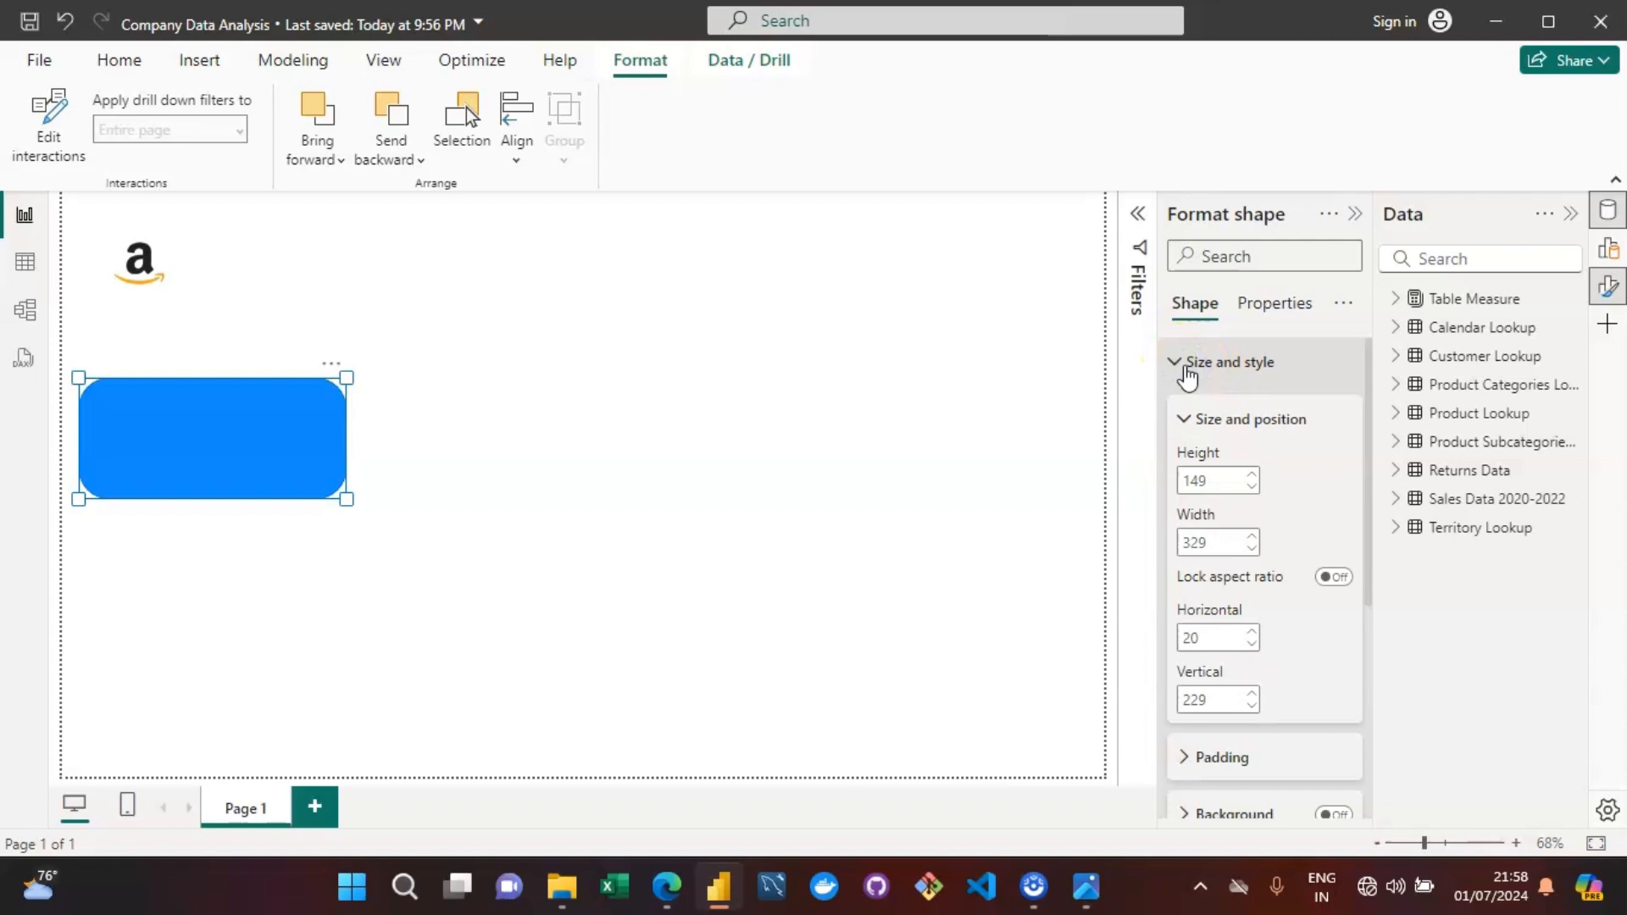
double_click(1221, 481)
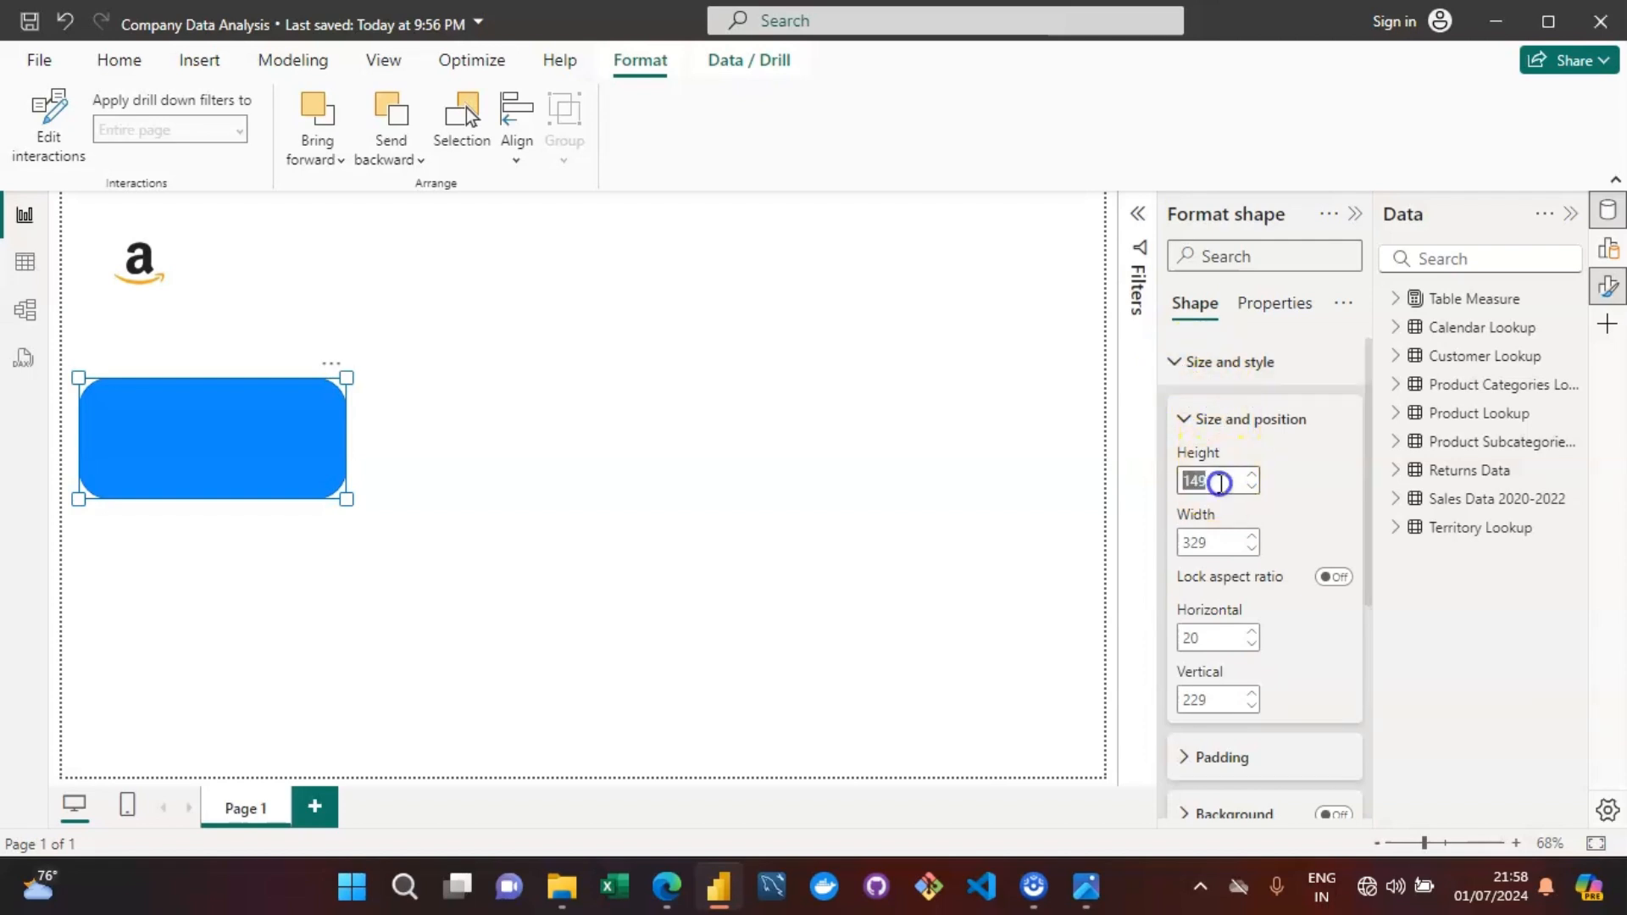
type("100")
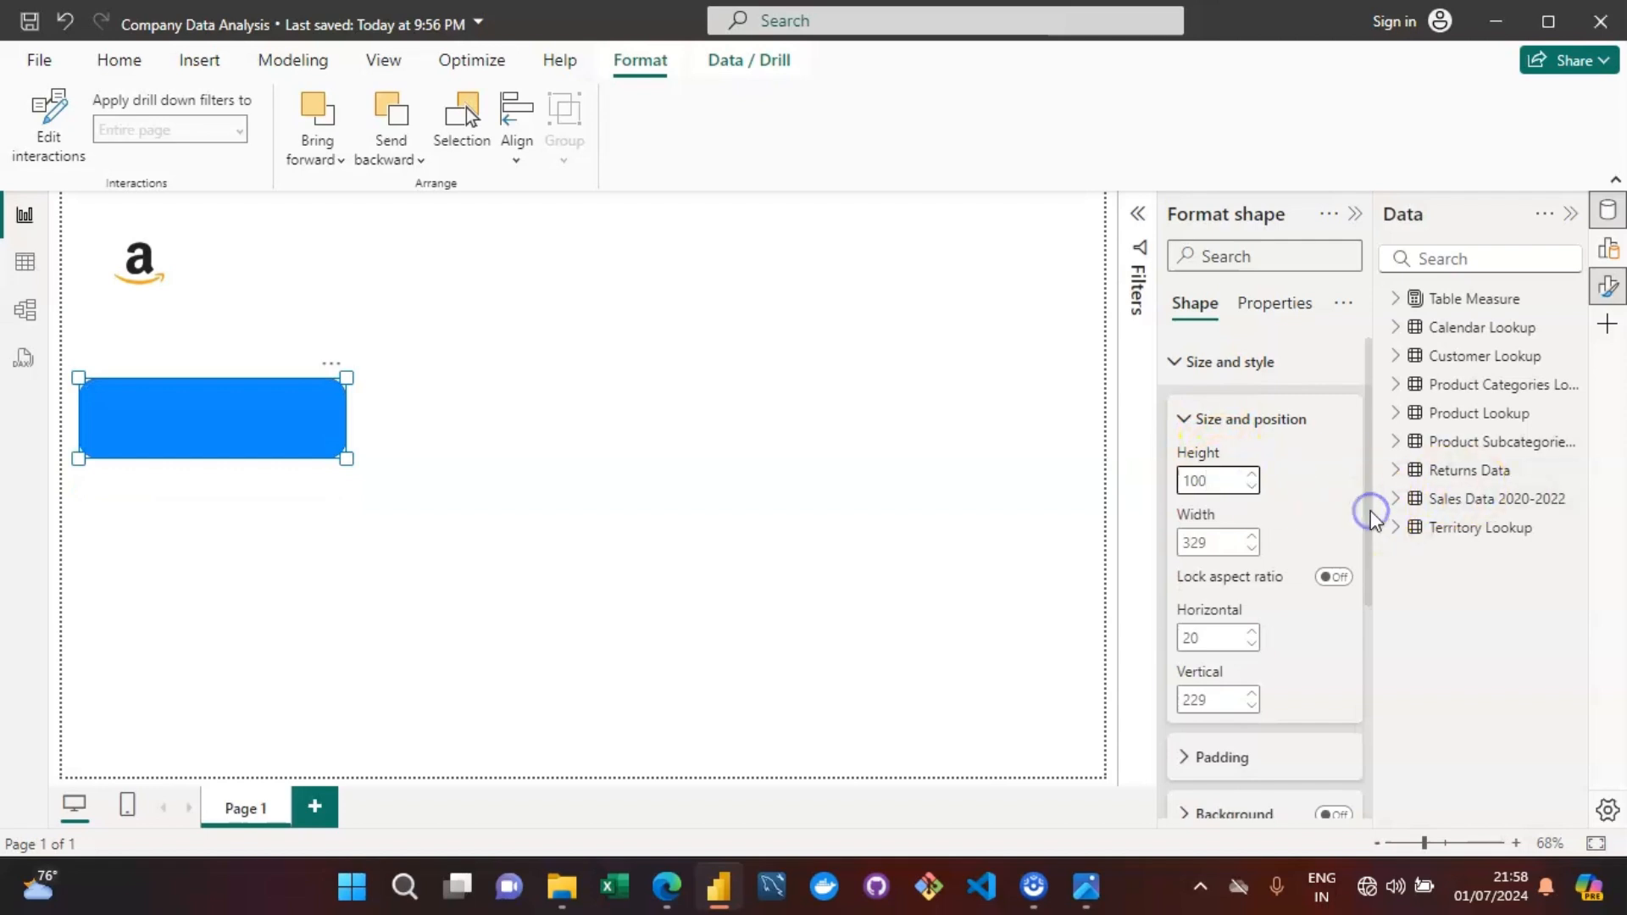
left_click(1215, 544)
double_click(1214, 543)
type("225")
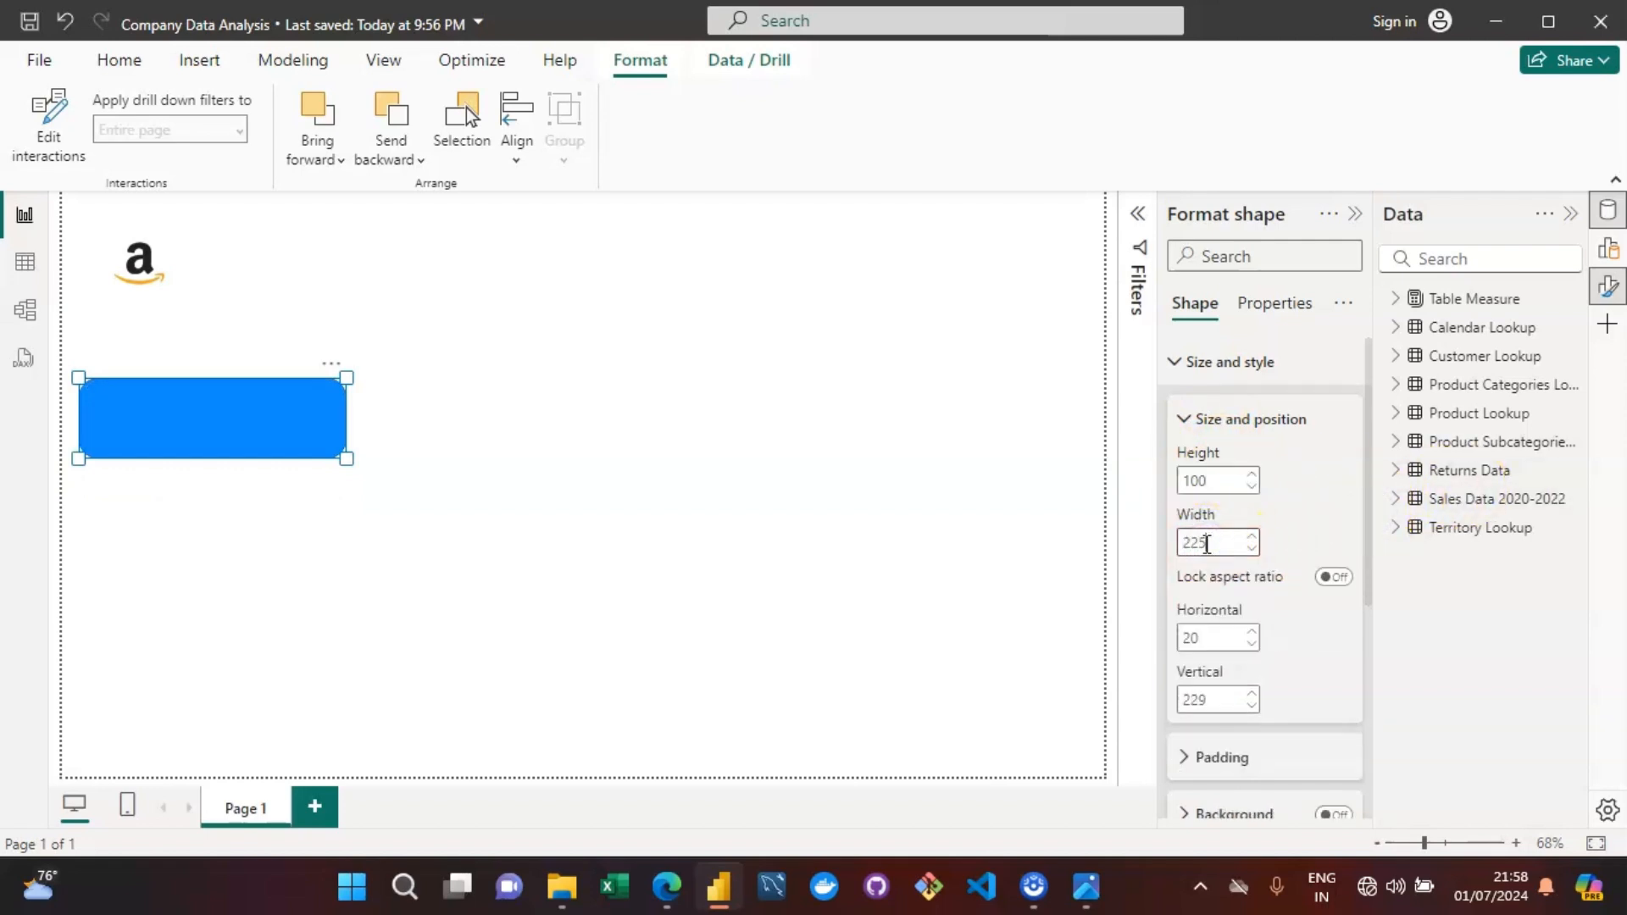
left_click(178, 436)
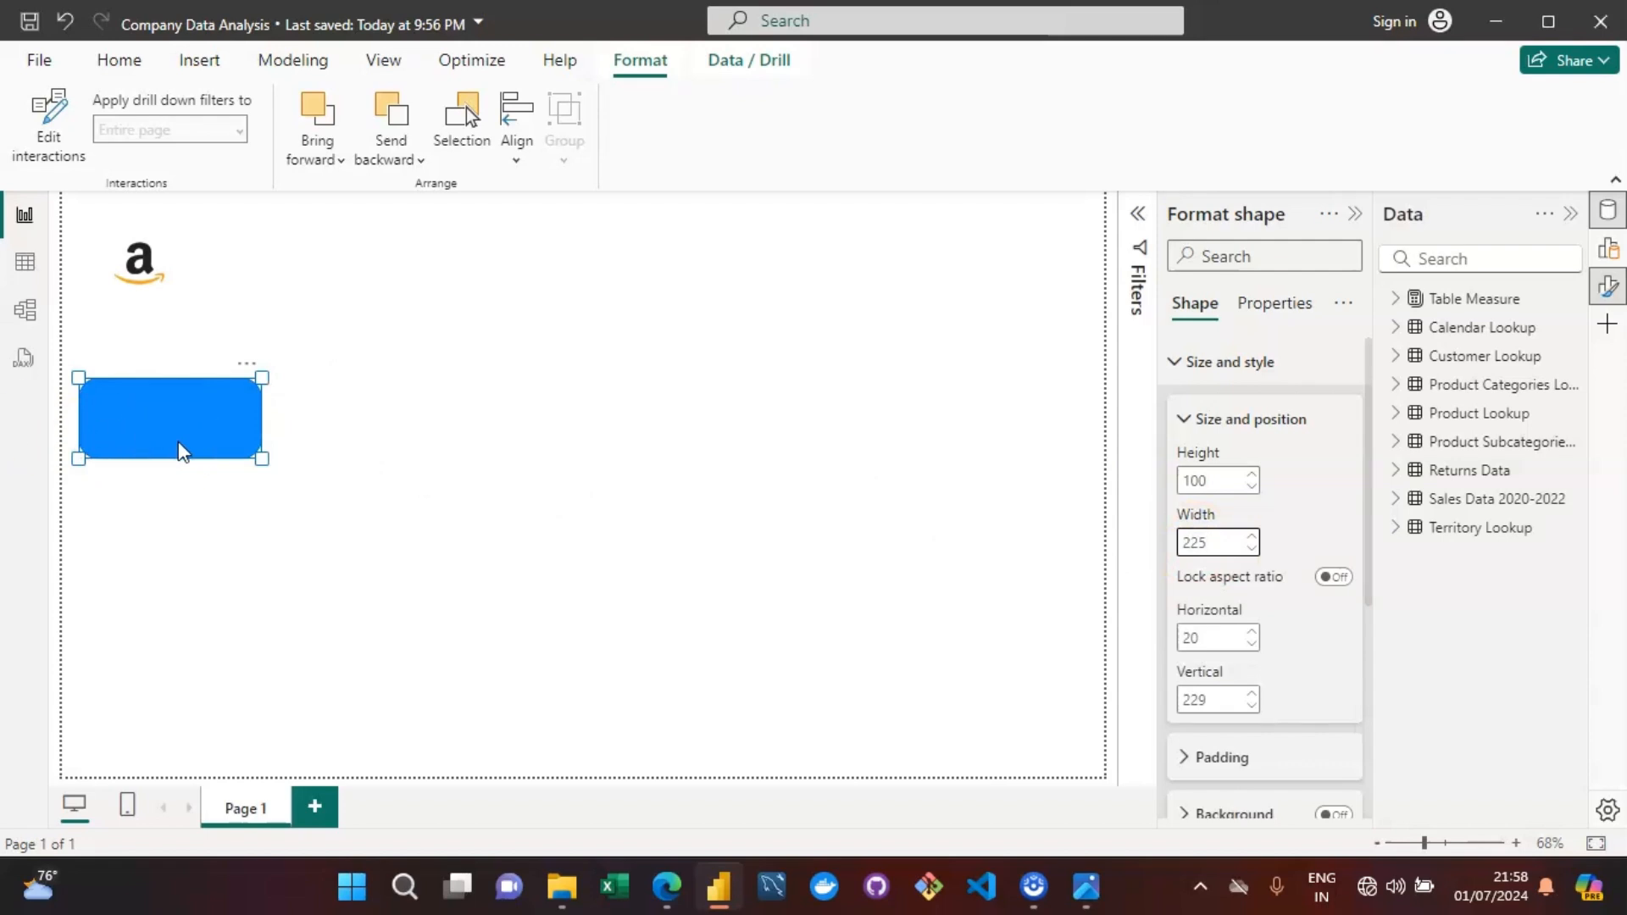
Move the rounded rectangle beside the logo to horizontal 210 and vertical 39, and paste three copies of it.
left_click_drag(181, 452, 365, 296)
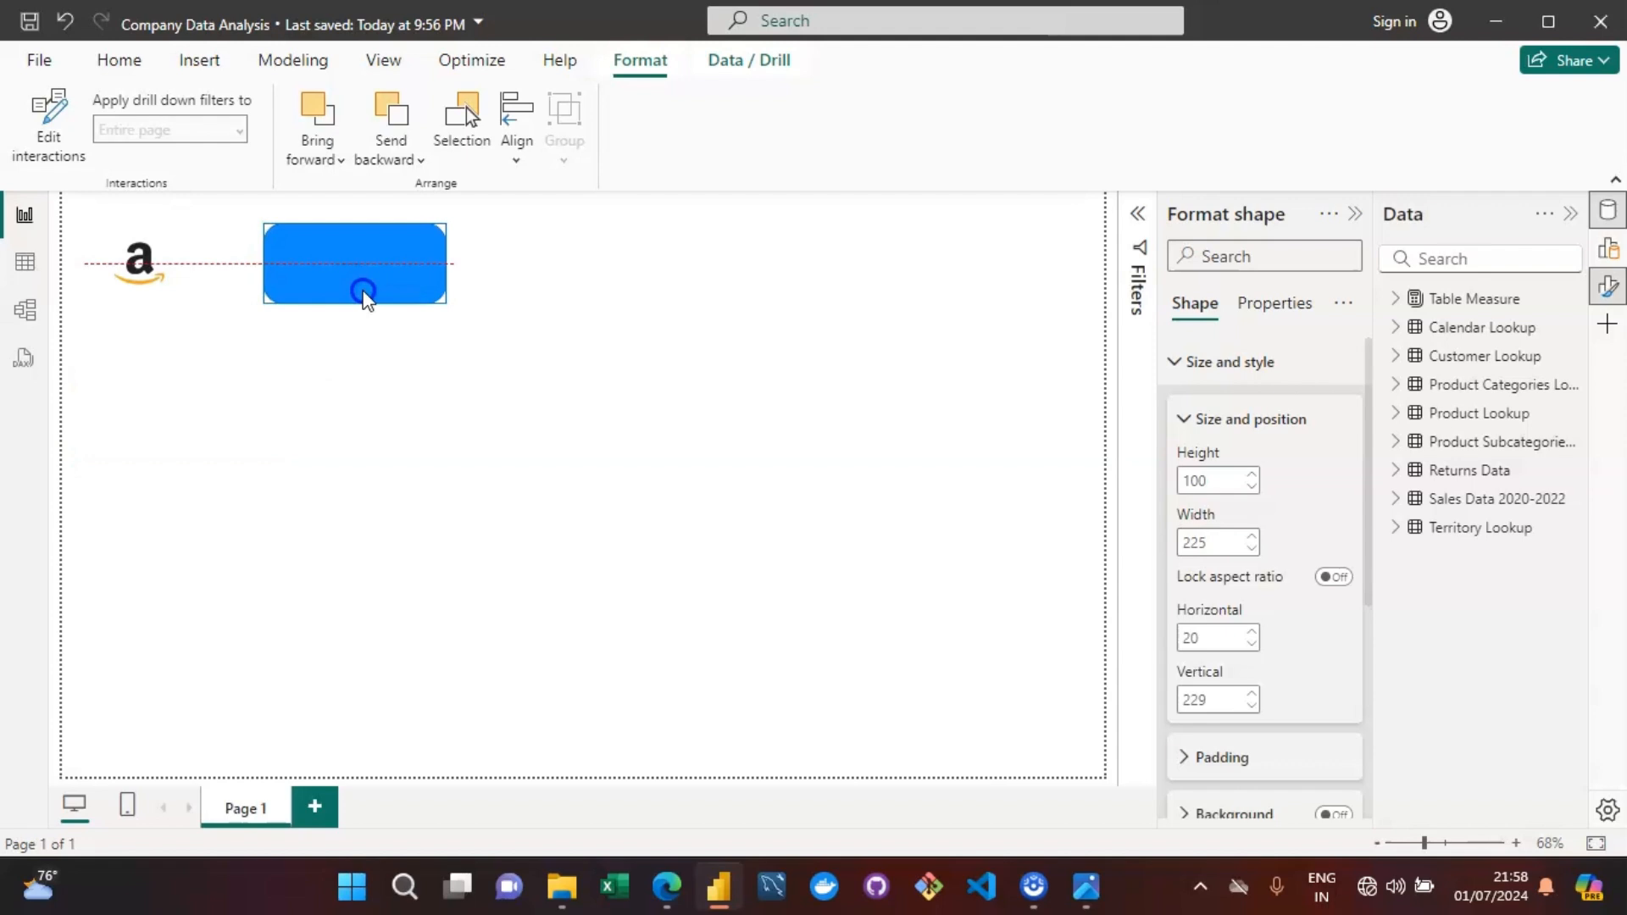
mouse_move(364, 297)
left_mouse_down()
mouse_move(363, 312)
mouse_move(334, 294)
left_mouse_up()
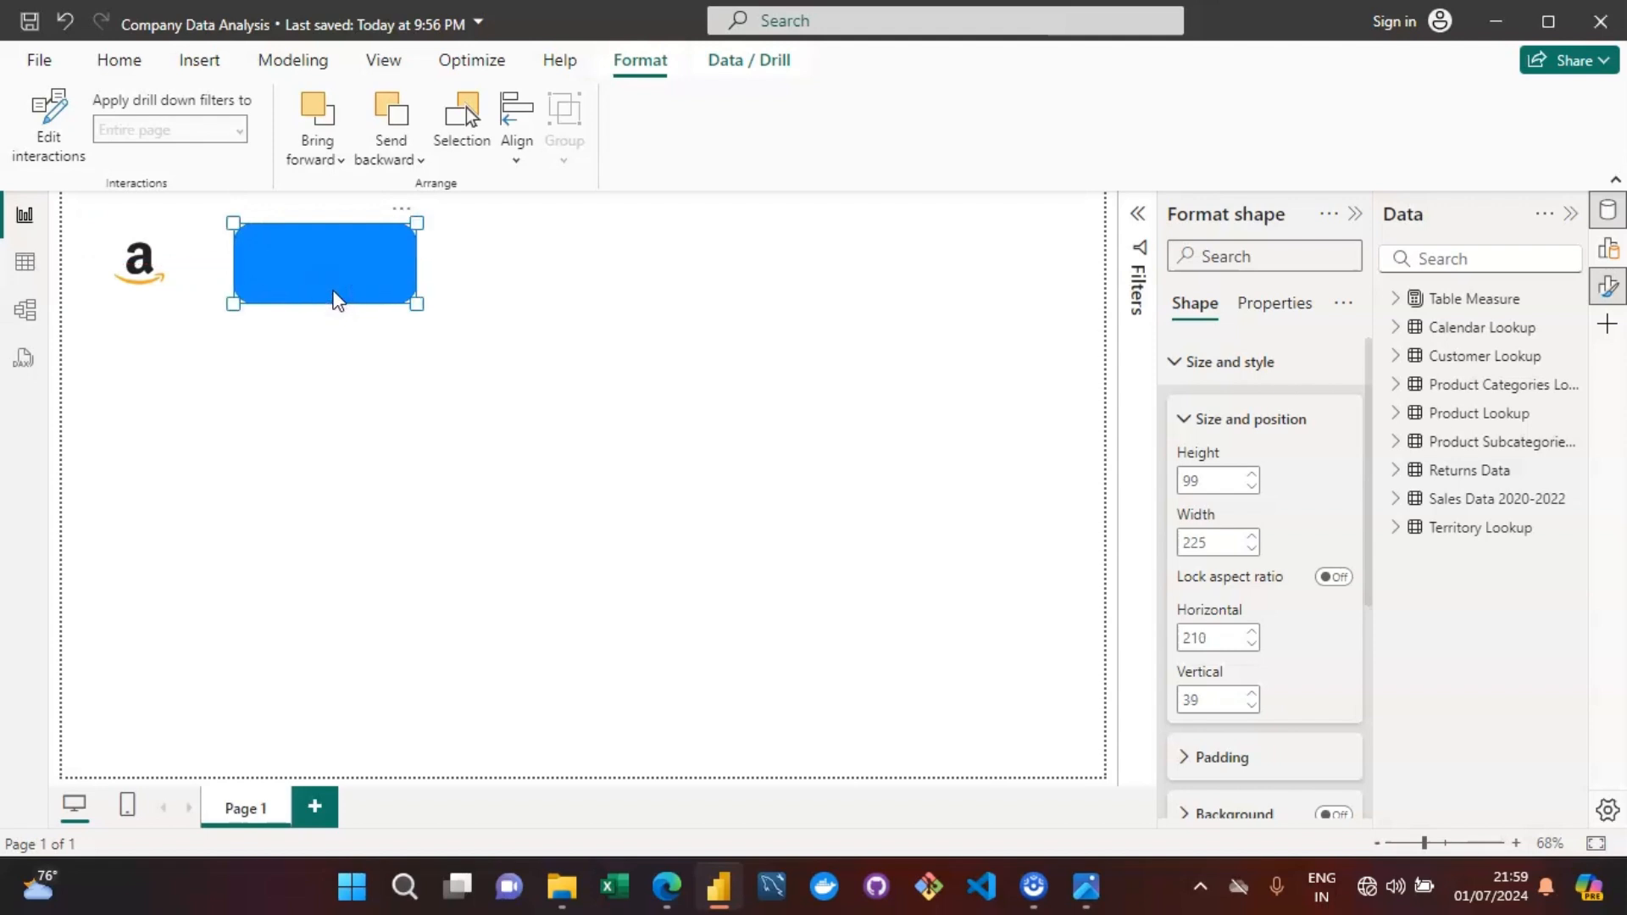
left_click(381, 295)
key("ctrl+c")
key("ctrl+v")
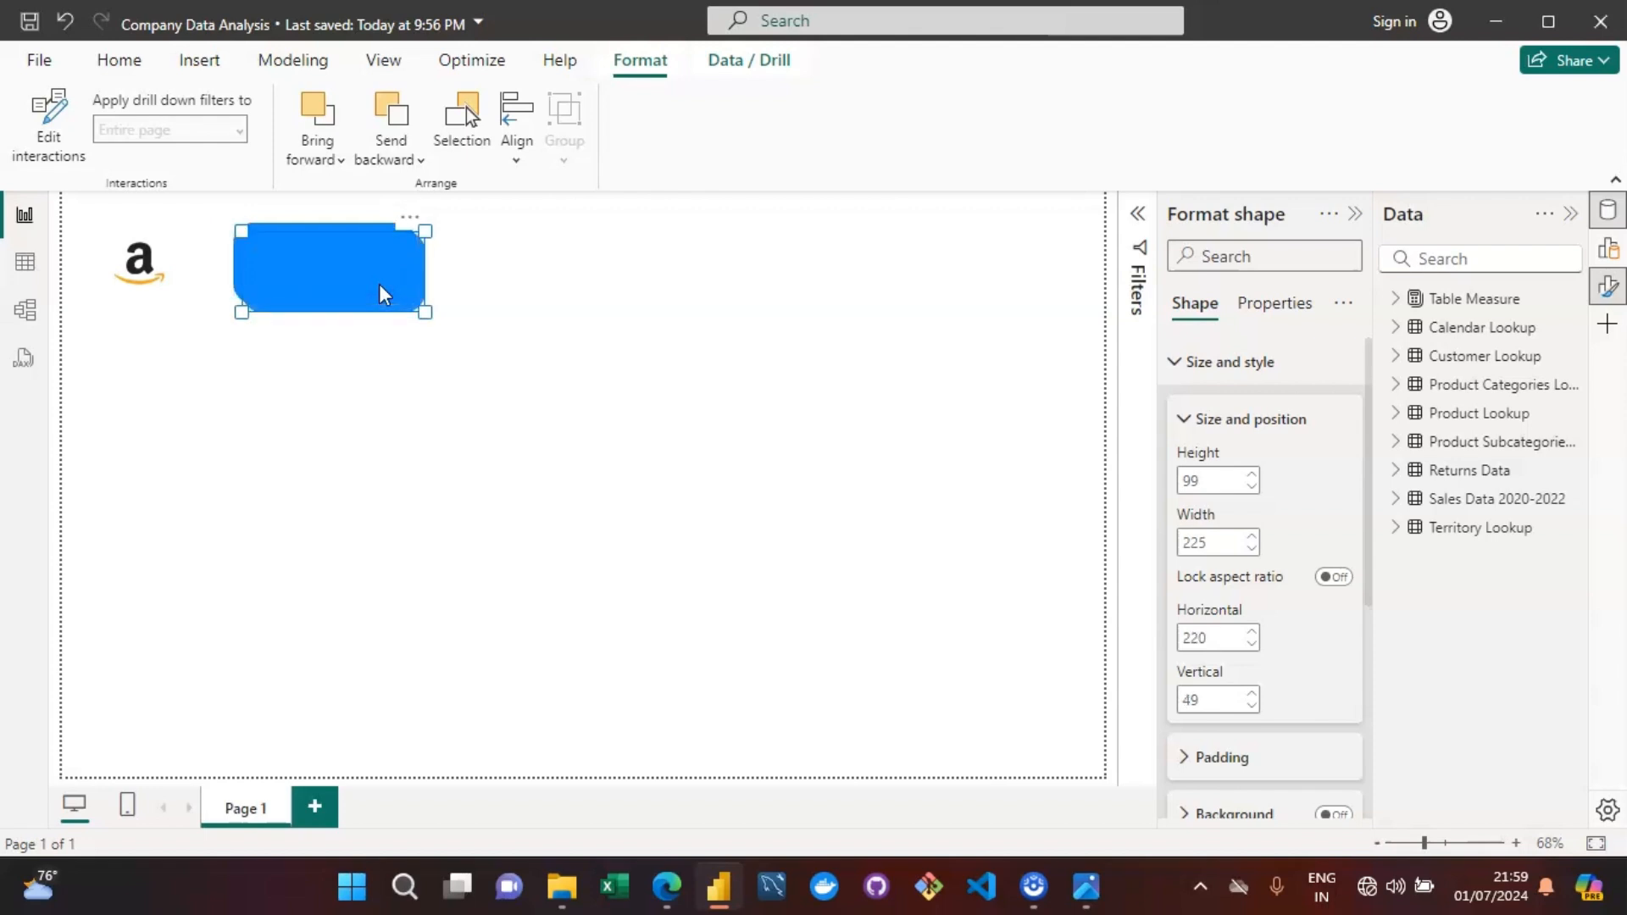
key("ctrl+v")
key("ctrl+v")
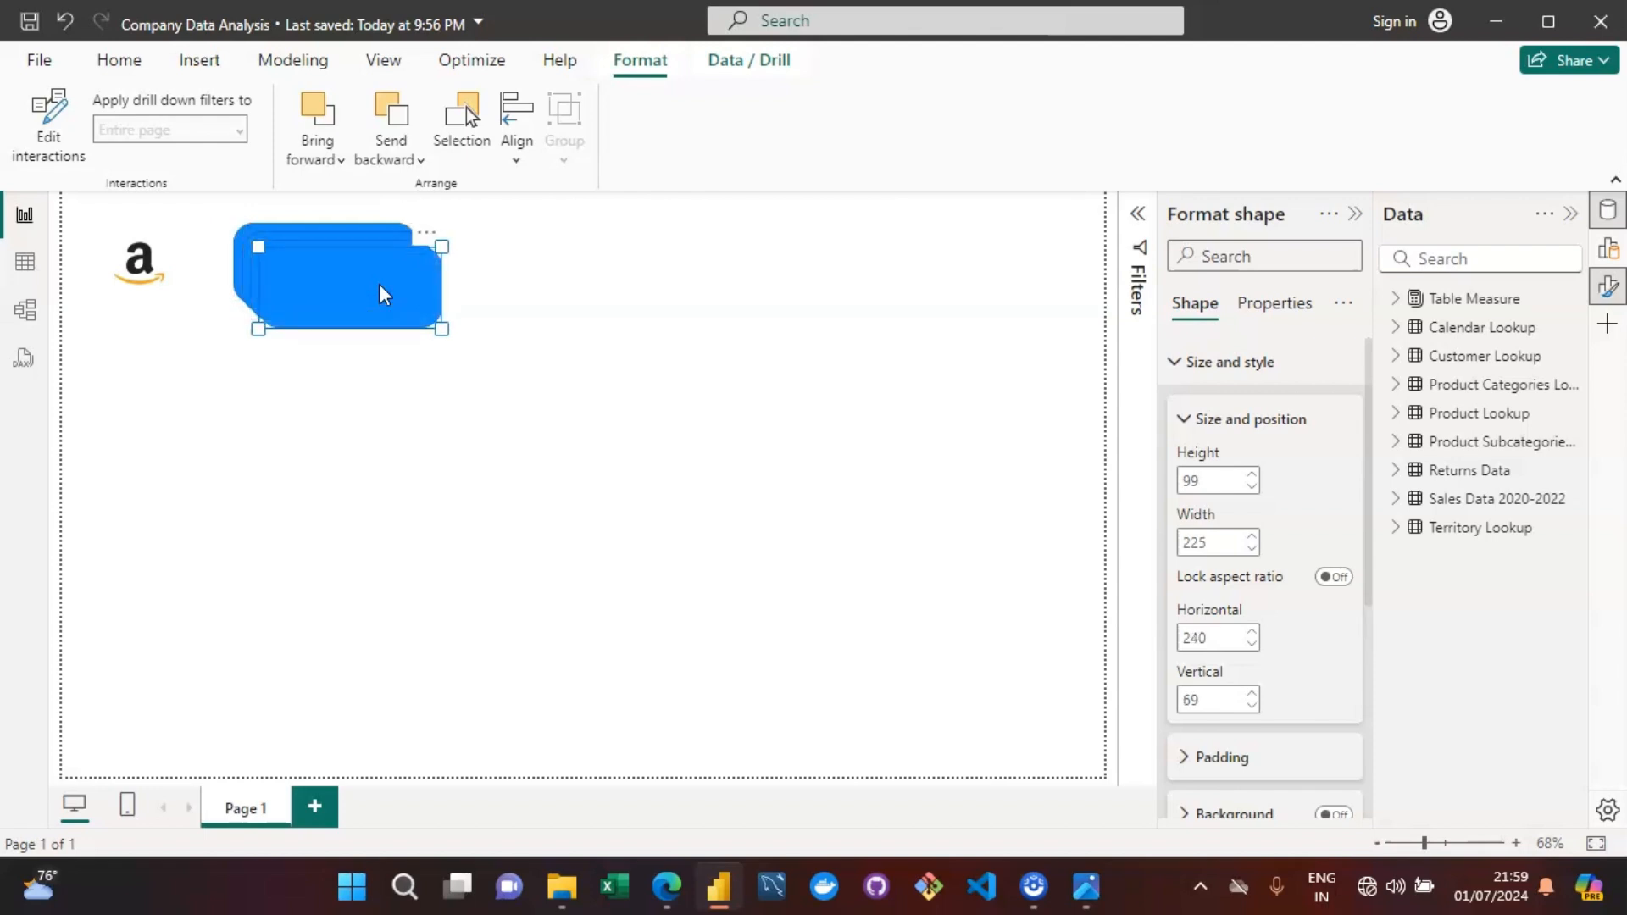
Spread the three rectangle copies out in a row across the page beside the original.
left_click_drag(380, 287, 1009, 284)
left_click_drag(349, 276, 729, 284)
left_click_drag(320, 290, 515, 302)
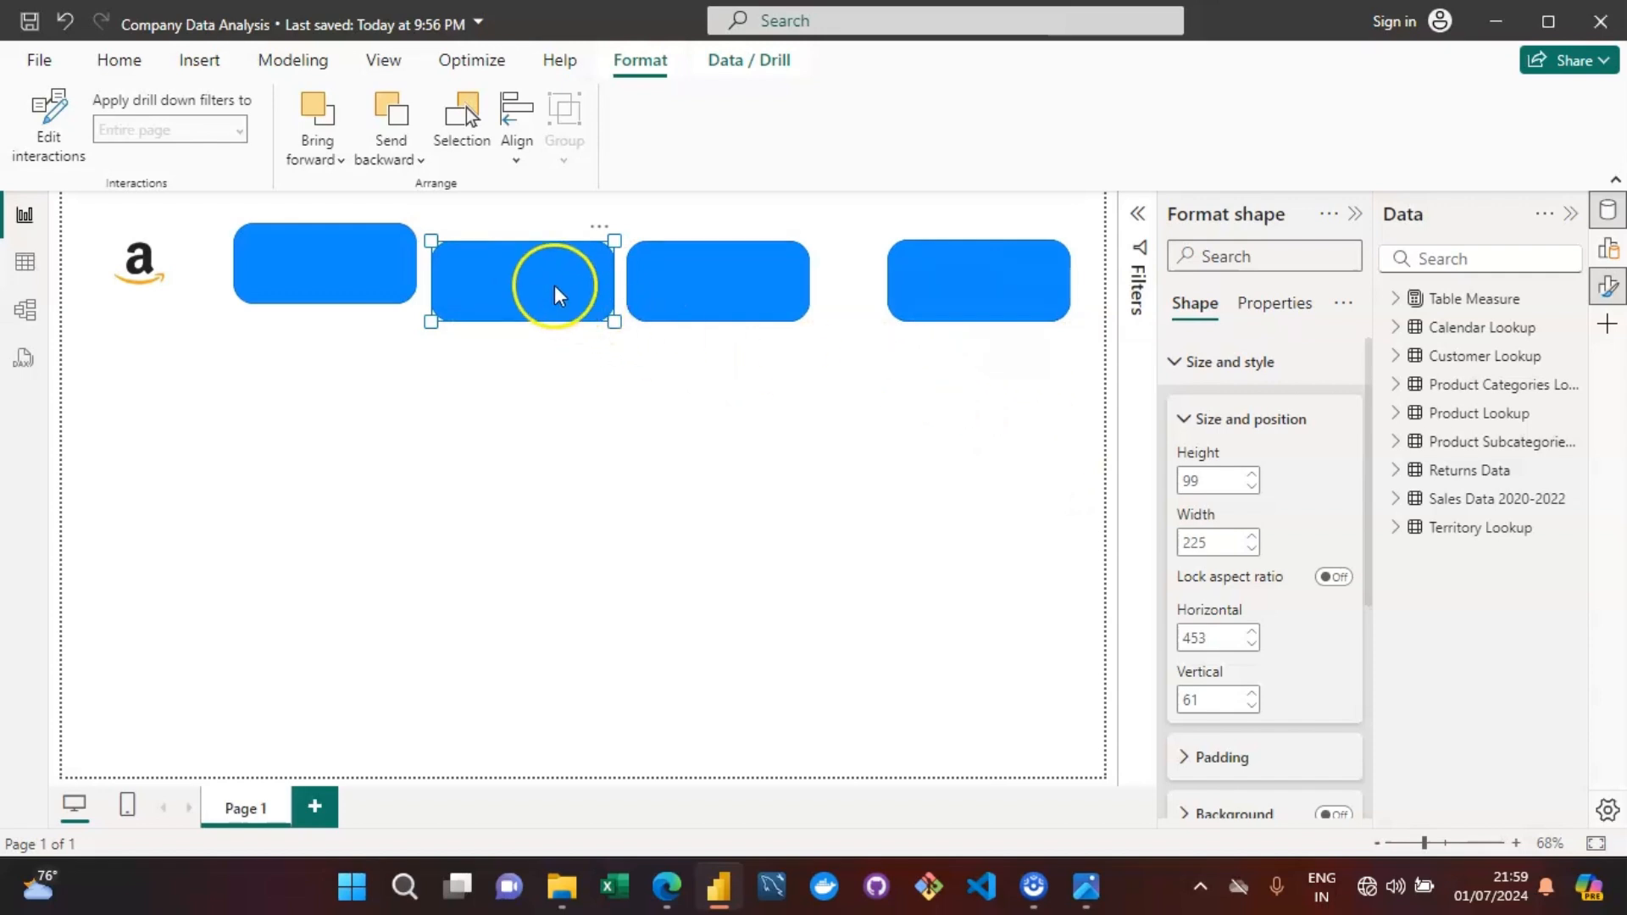
Distribute the first three rectangles beside the logo horizontally and align their top edges.
left_click(836, 207)
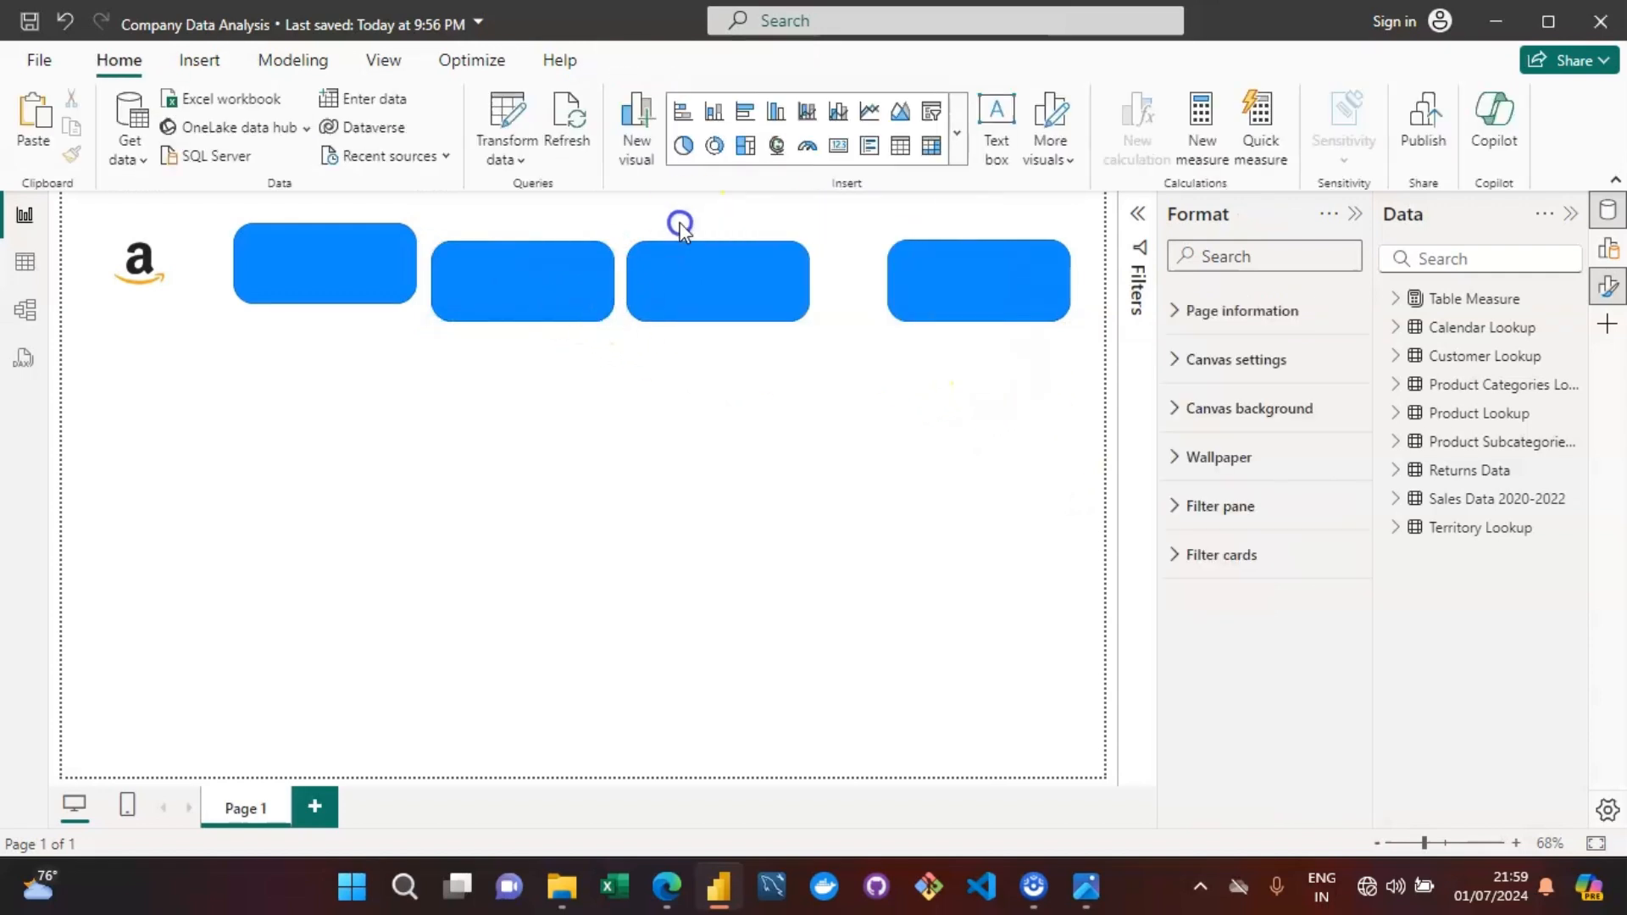
left_click(1003, 572)
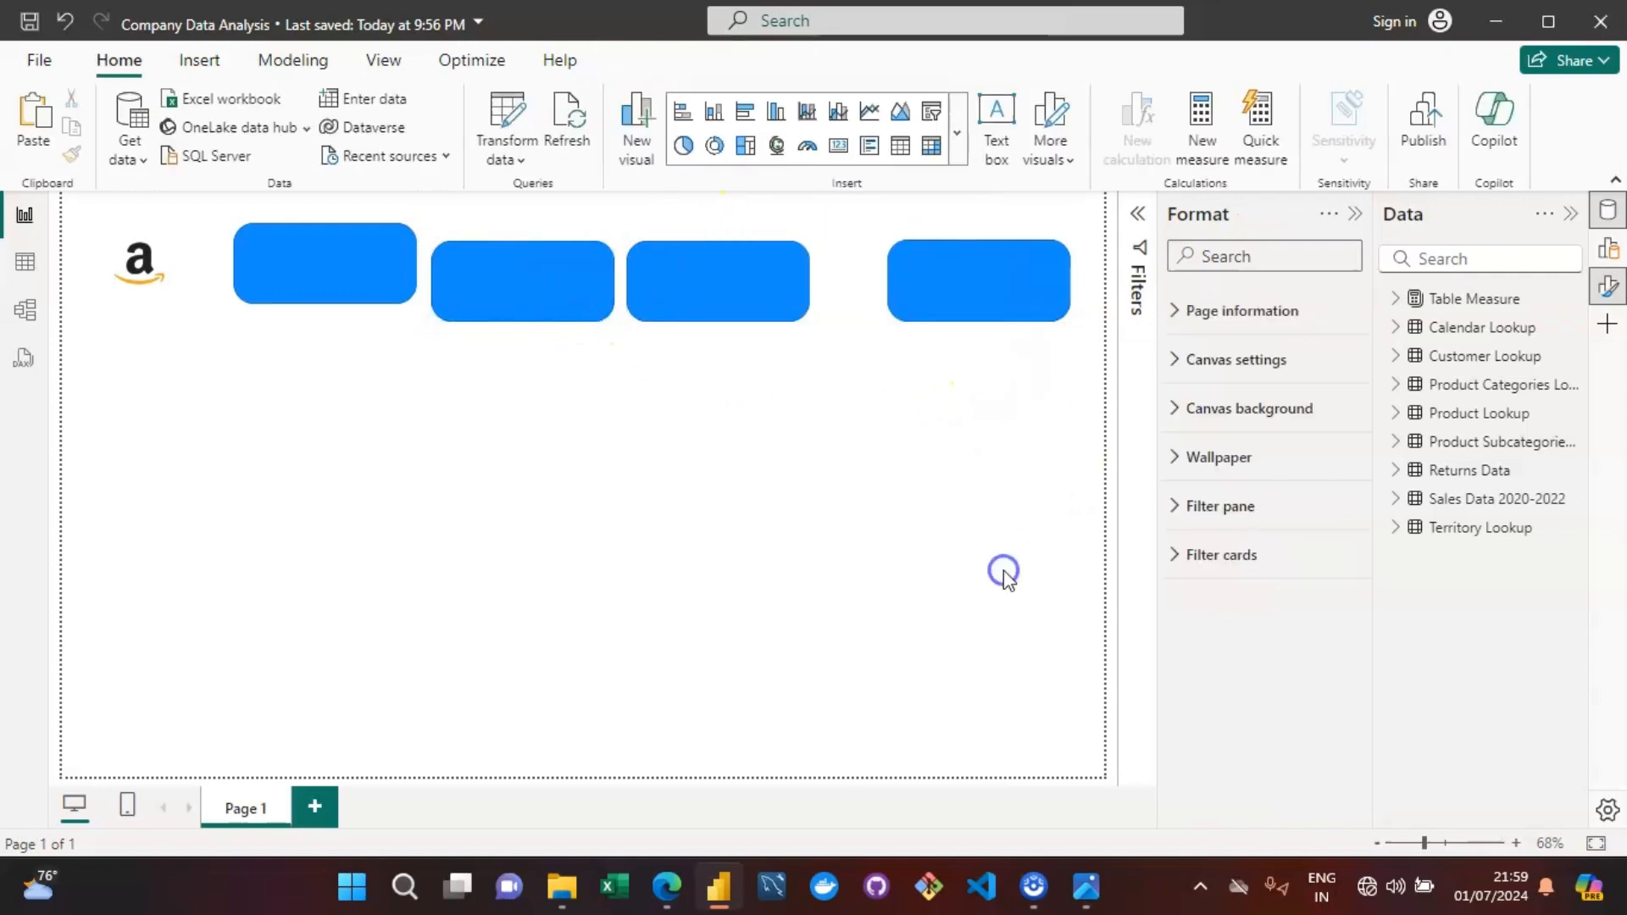
left_click(1006, 459)
left_click_drag(1005, 459, 237, 206)
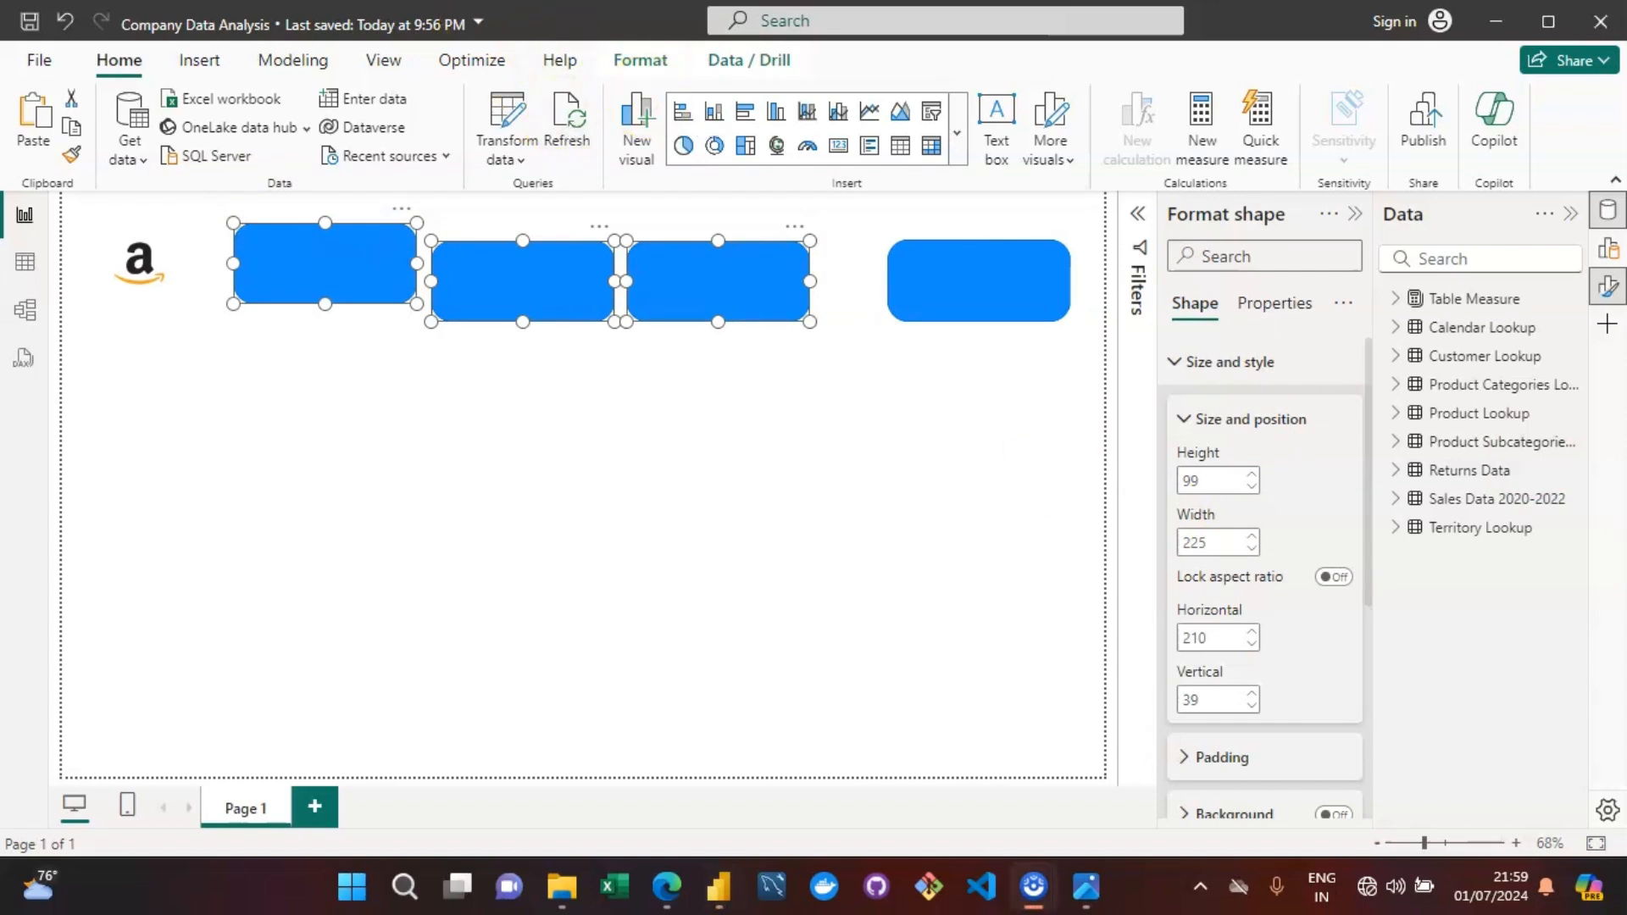
left_click(636, 61)
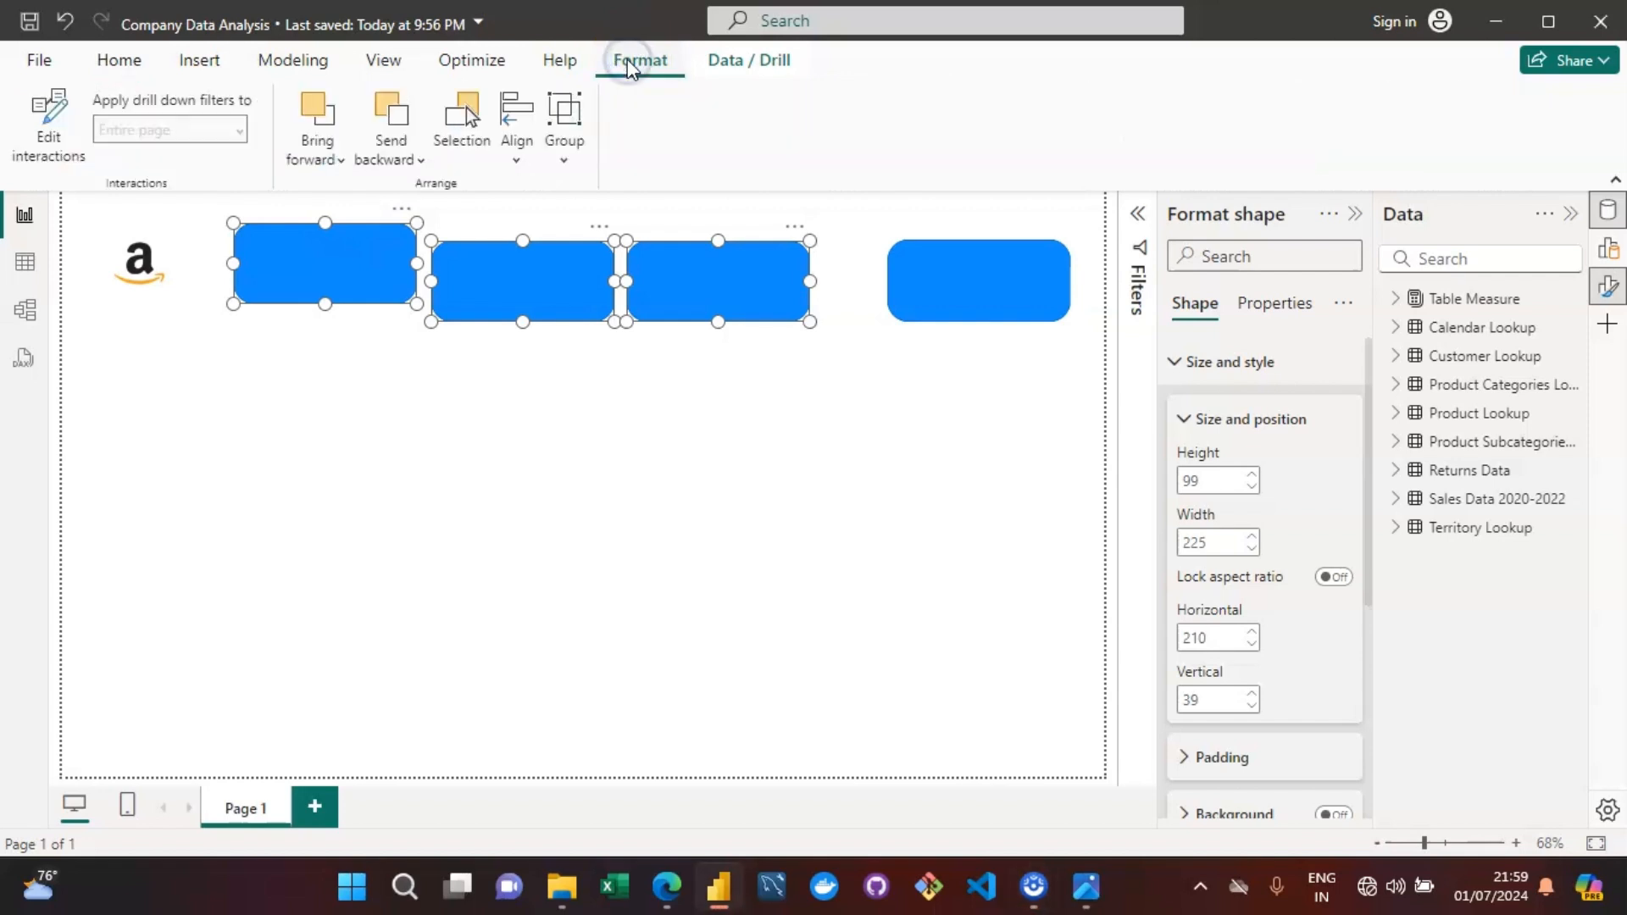
left_click(517, 163)
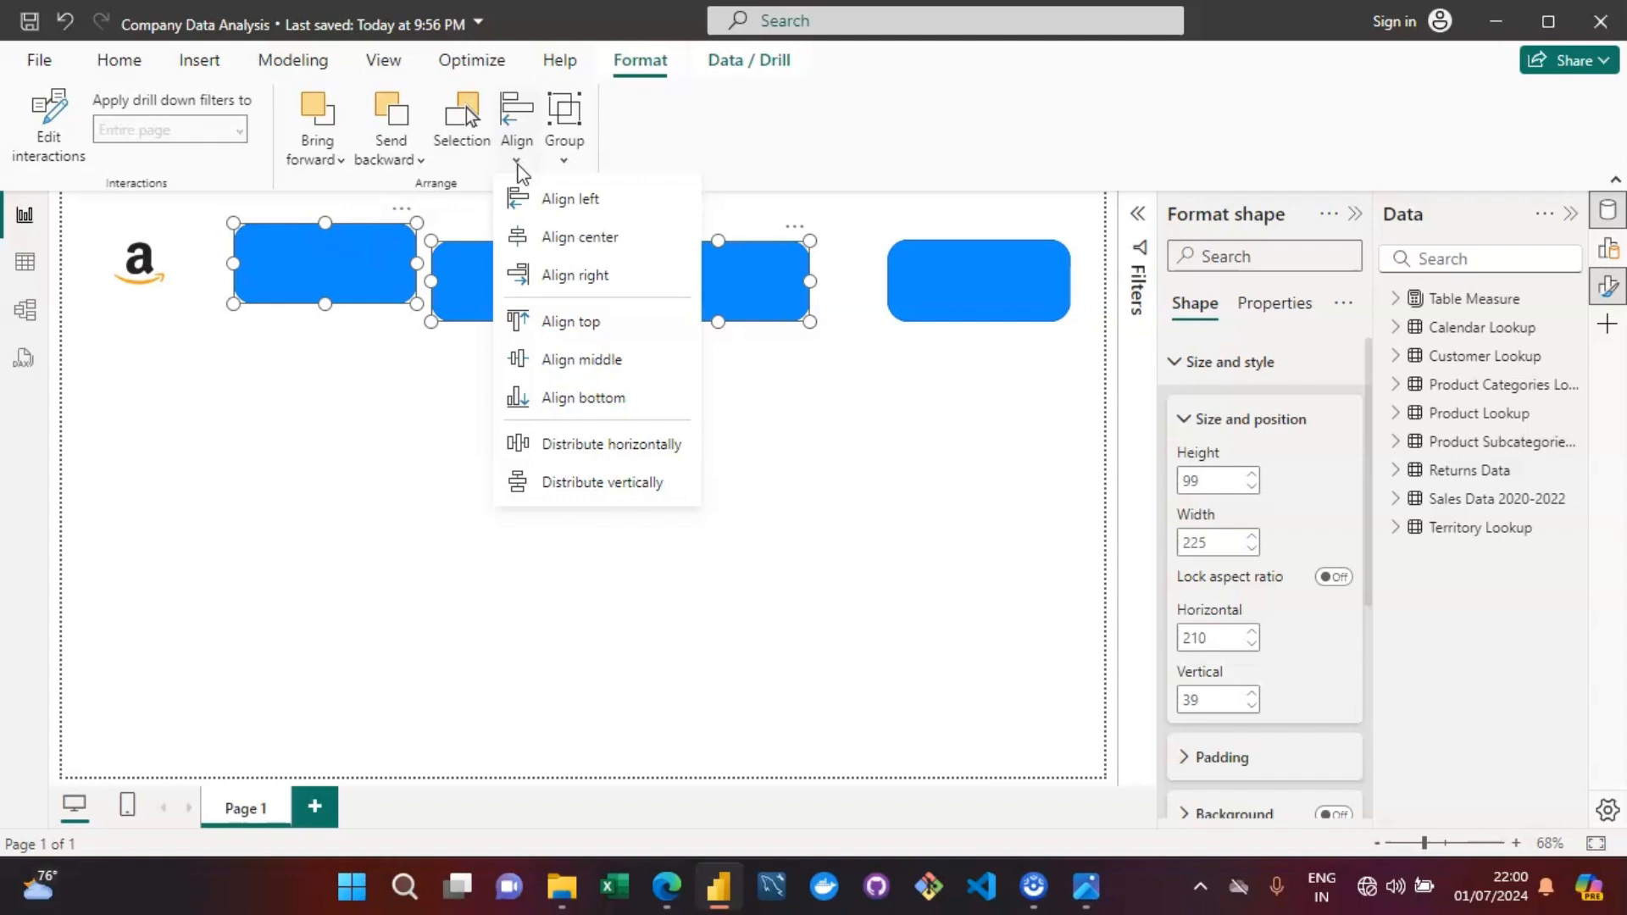
left_click(592, 452)
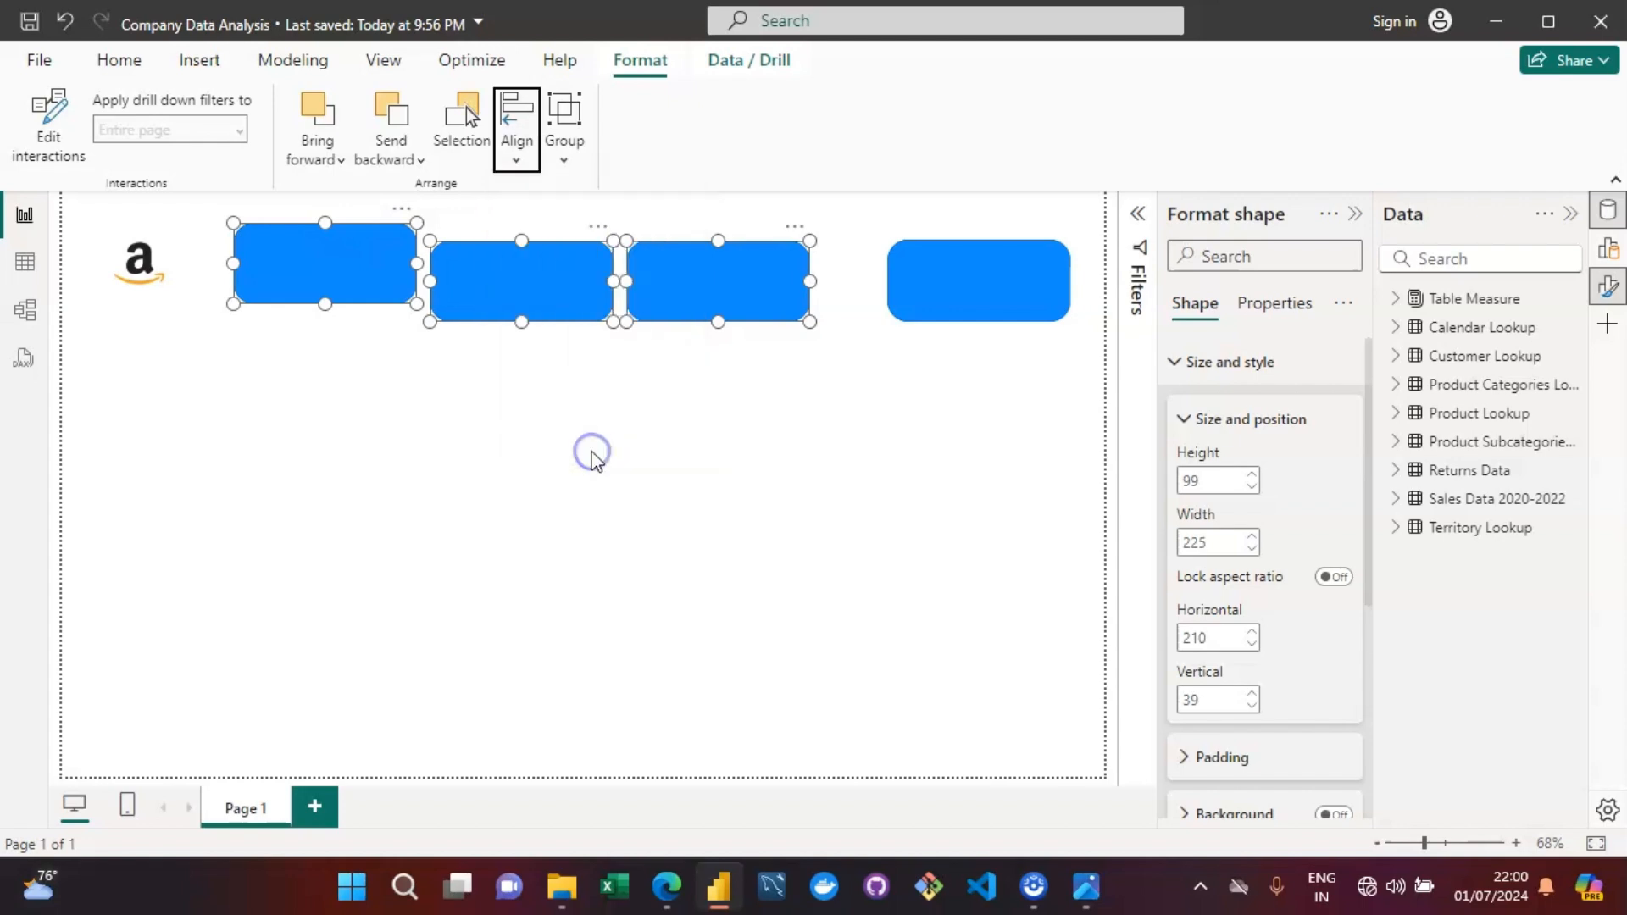
left_click(521, 159)
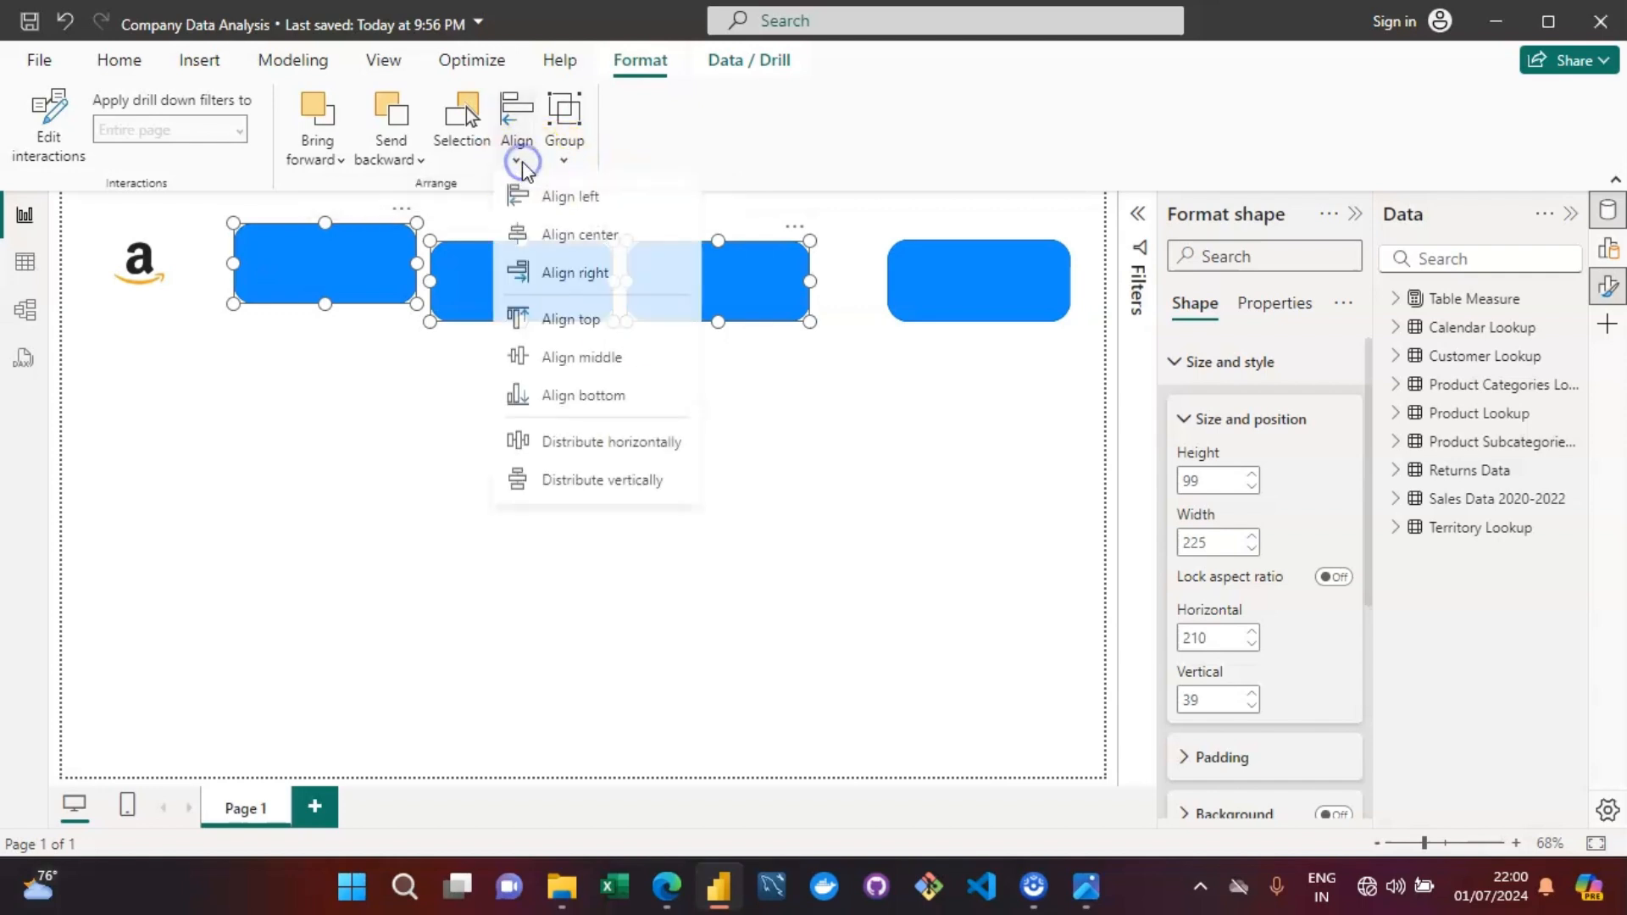
left_click(549, 320)
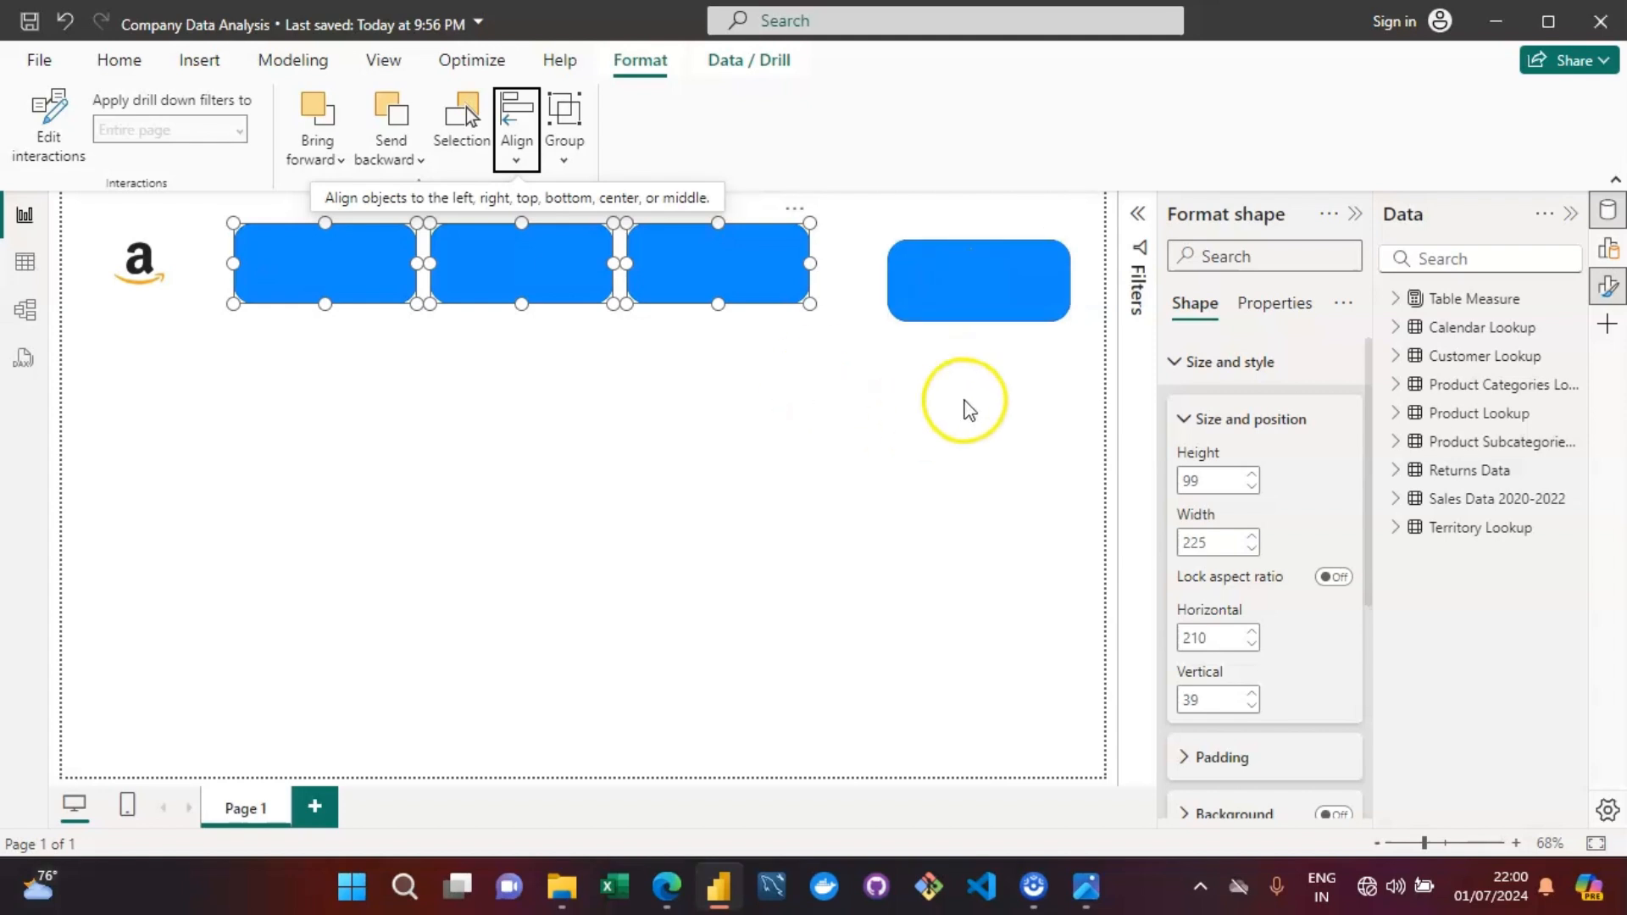
Move the fourth rectangle from the end of the row to just below the third one.
left_click(1031, 376)
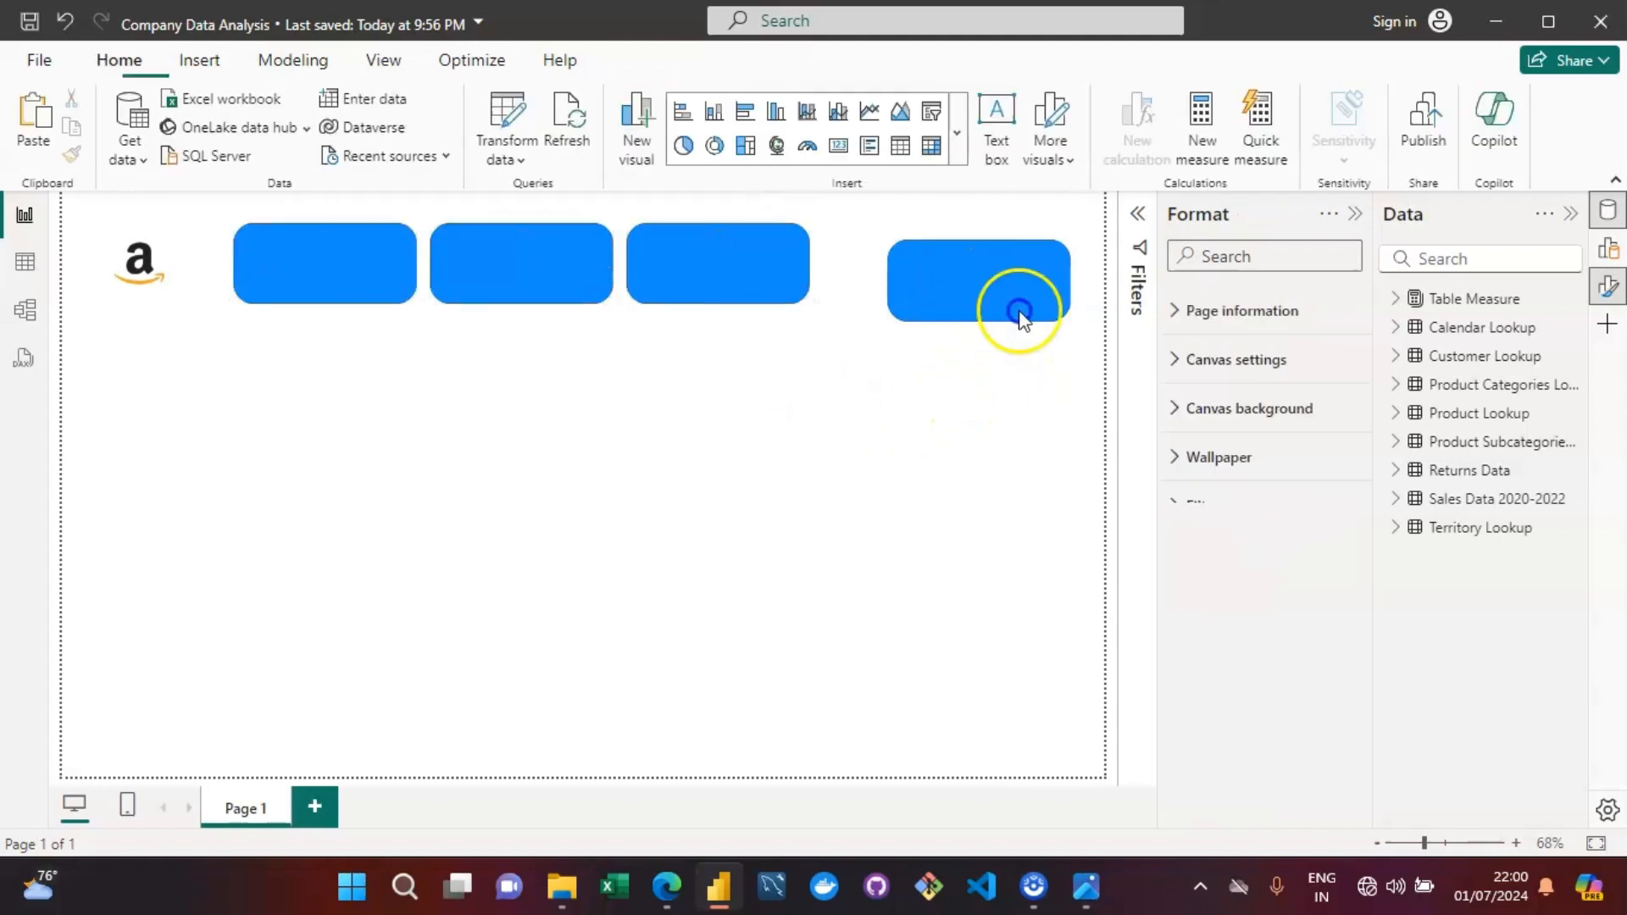
left_click_drag(1020, 318, 231, 214)
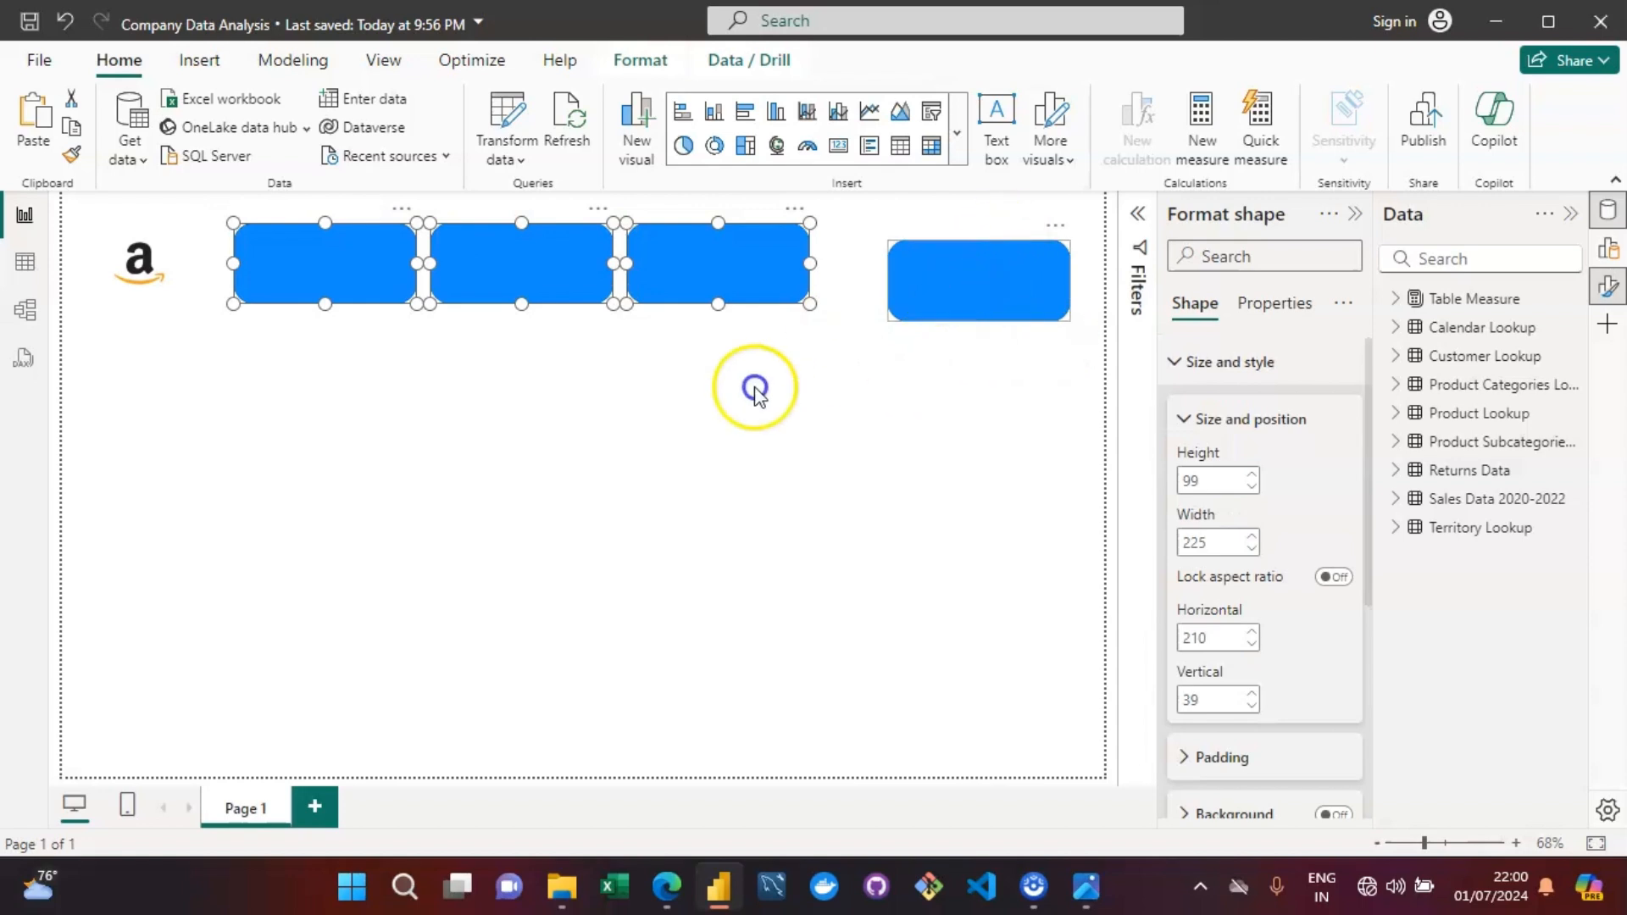
left_click_drag(755, 392, 683, 394)
Distribute the second, third and fourth rectangles horizontally and align their top edges.
left_click_drag(882, 442, 255, 169)
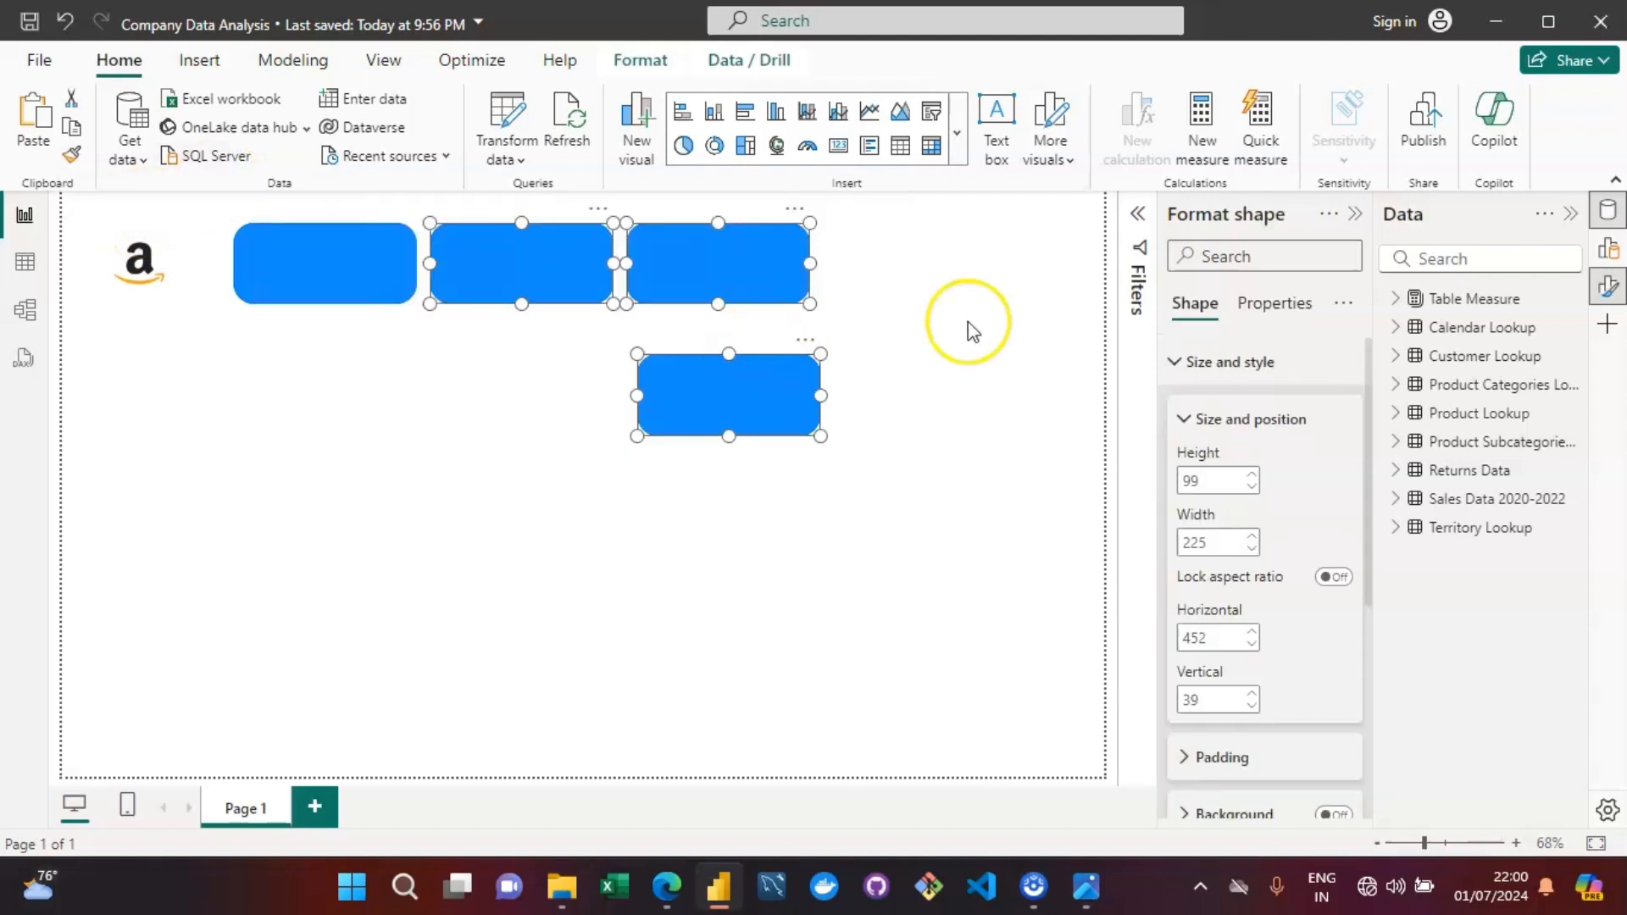
left_click(636, 66)
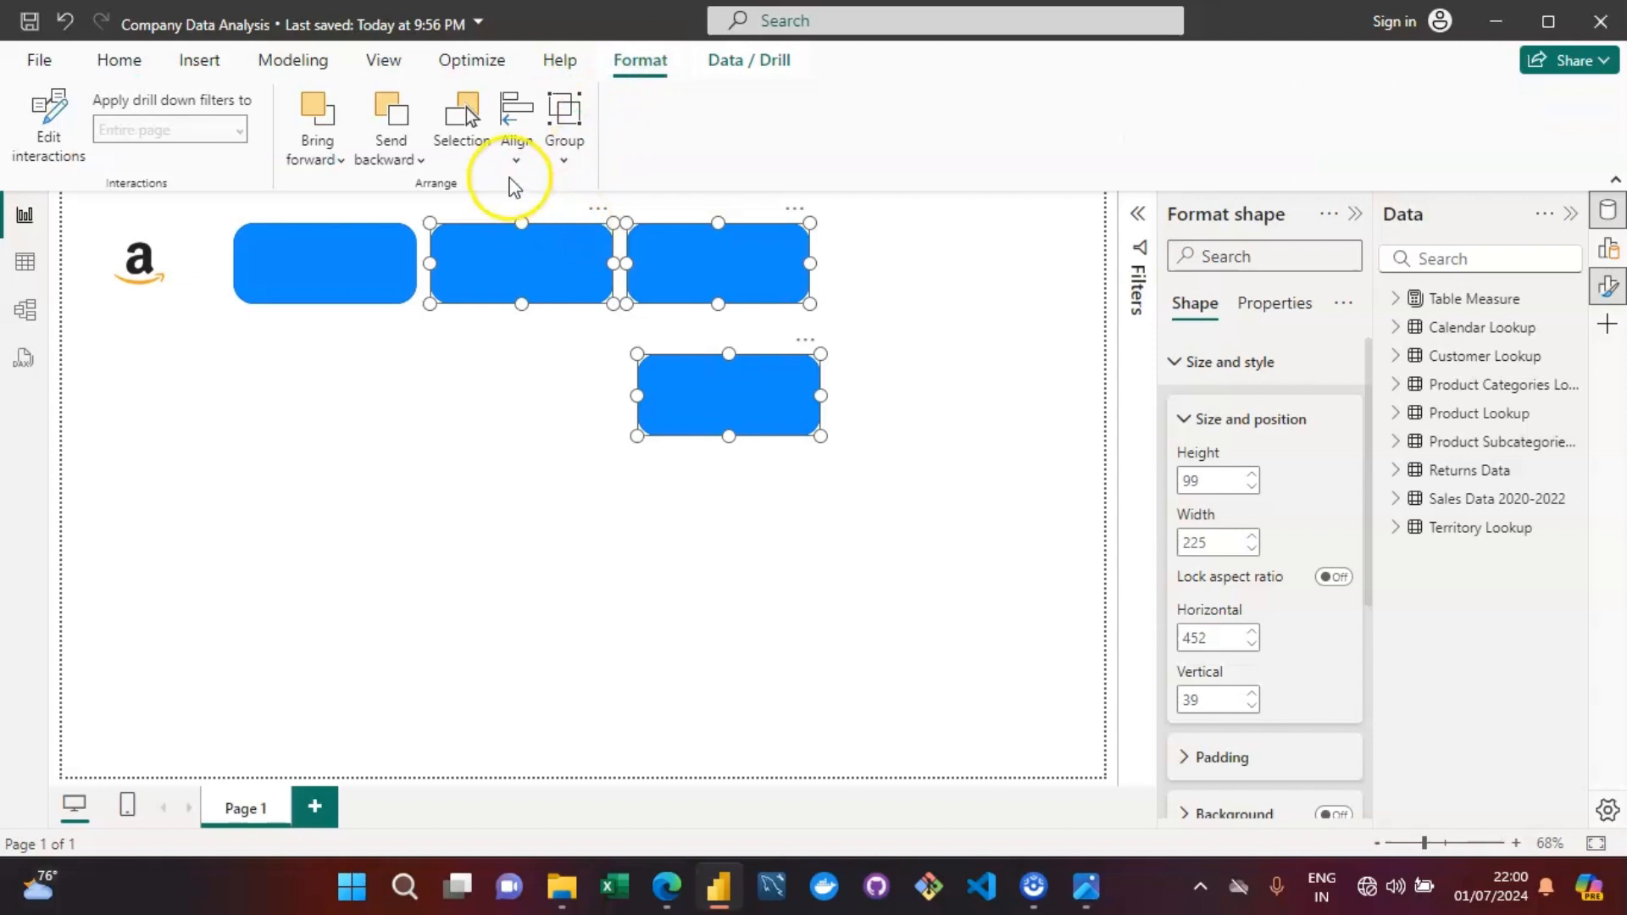
left_click(517, 157)
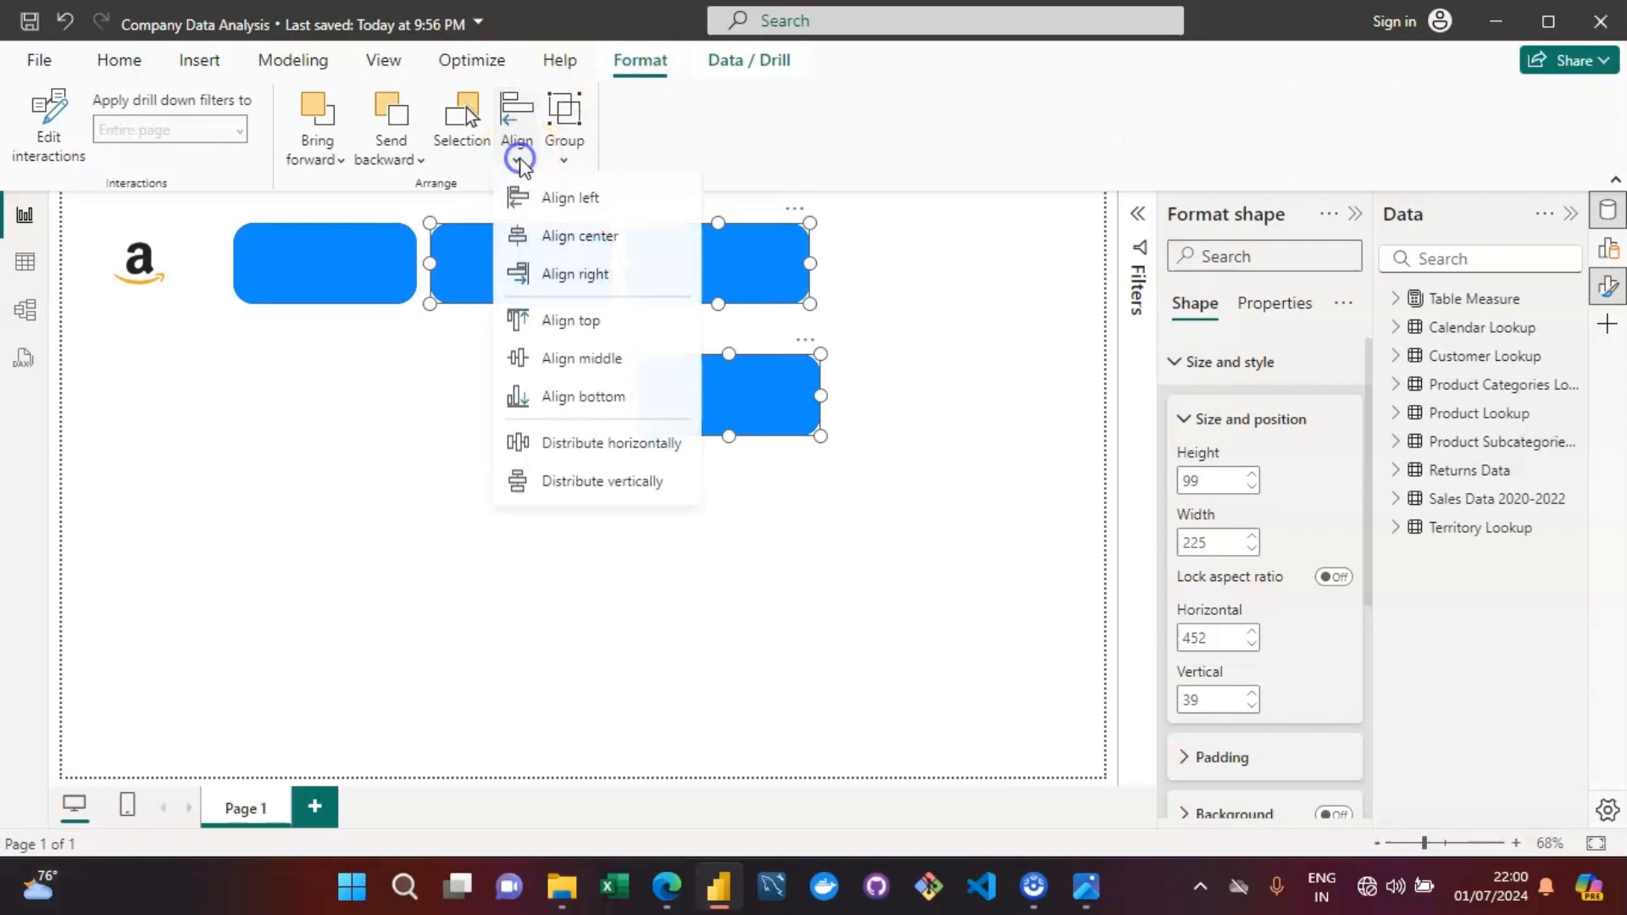
left_click(606, 445)
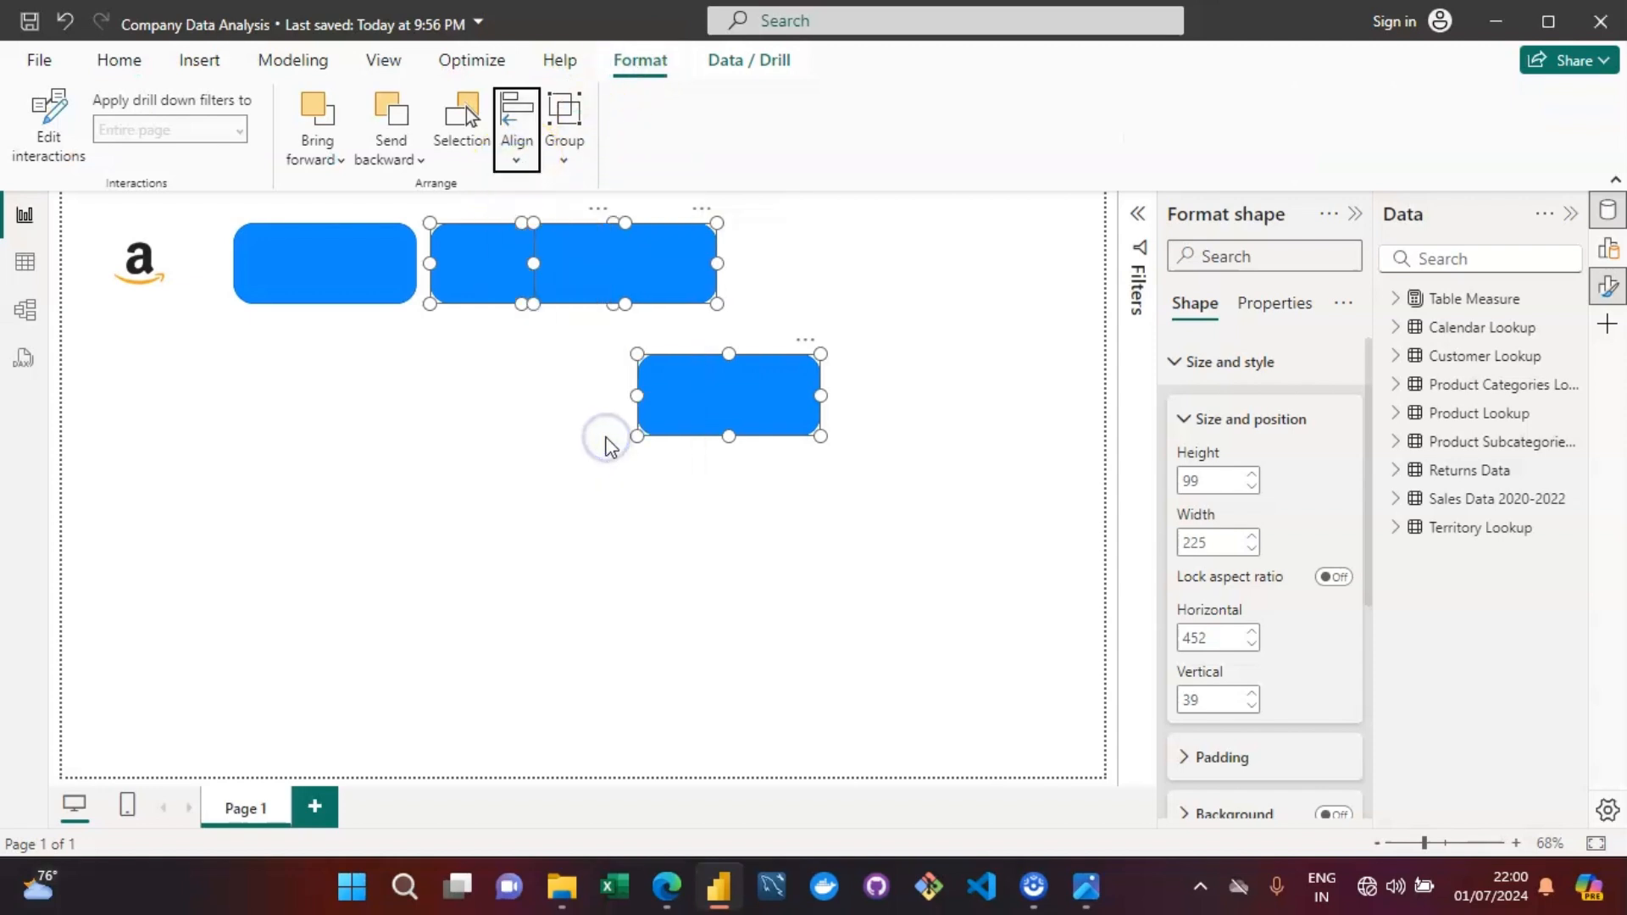
left_click(523, 170)
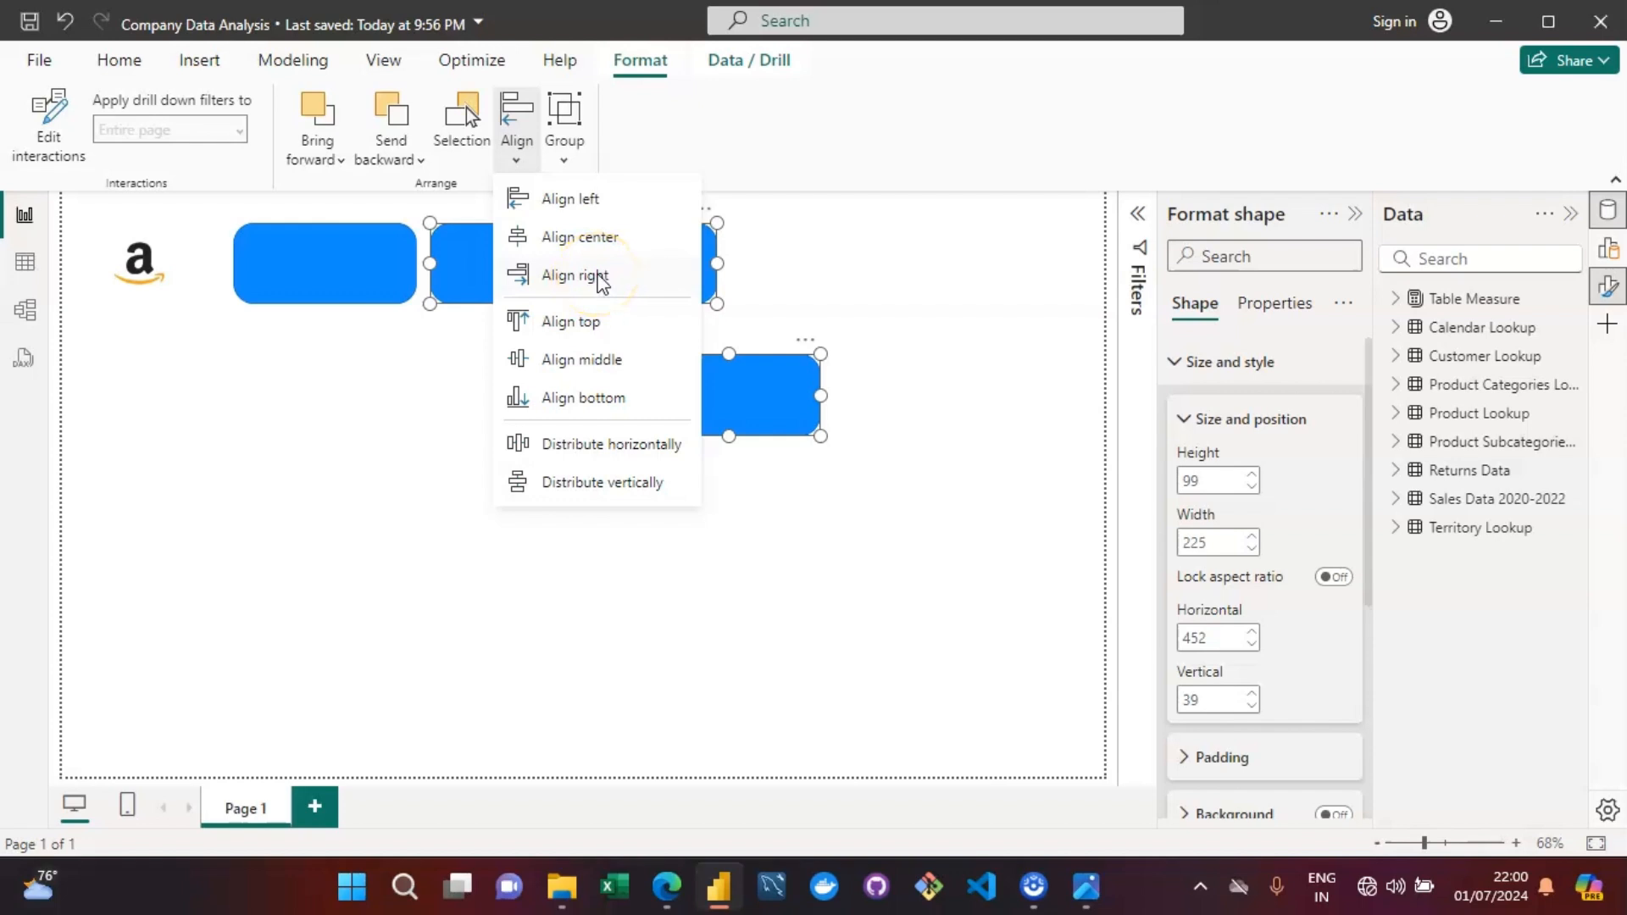
left_click(588, 323)
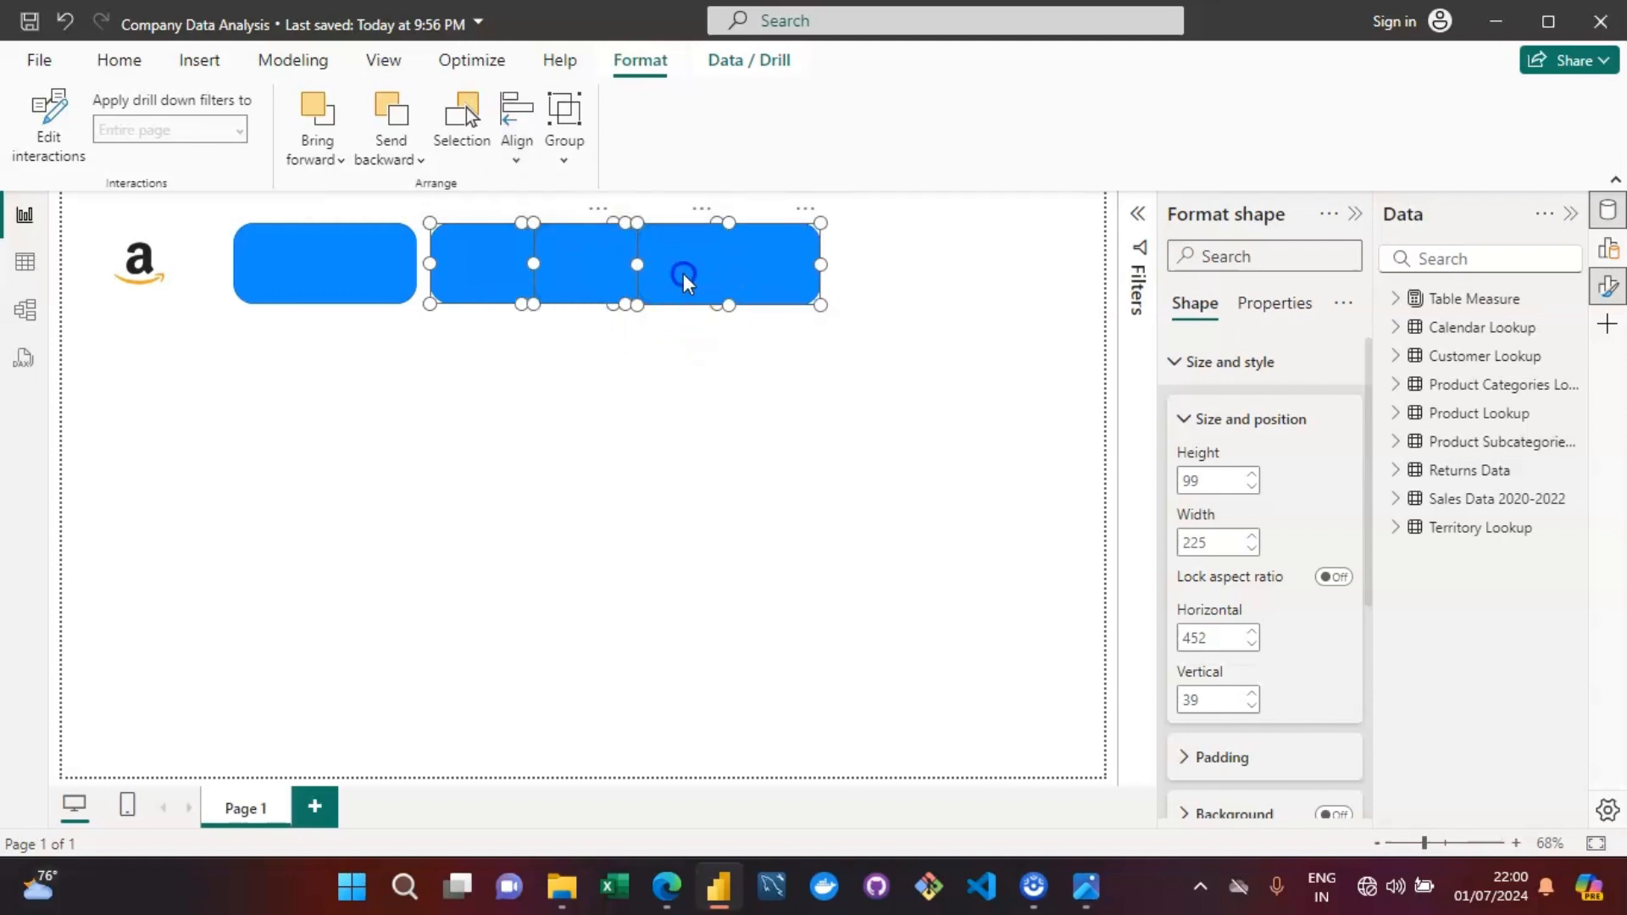
Separate the overlapping rectangles, placing the fourth at about horizontal 971, vertical 30 and the third at about horizontal 715.
left_click_drag(683, 273, 899, 262)
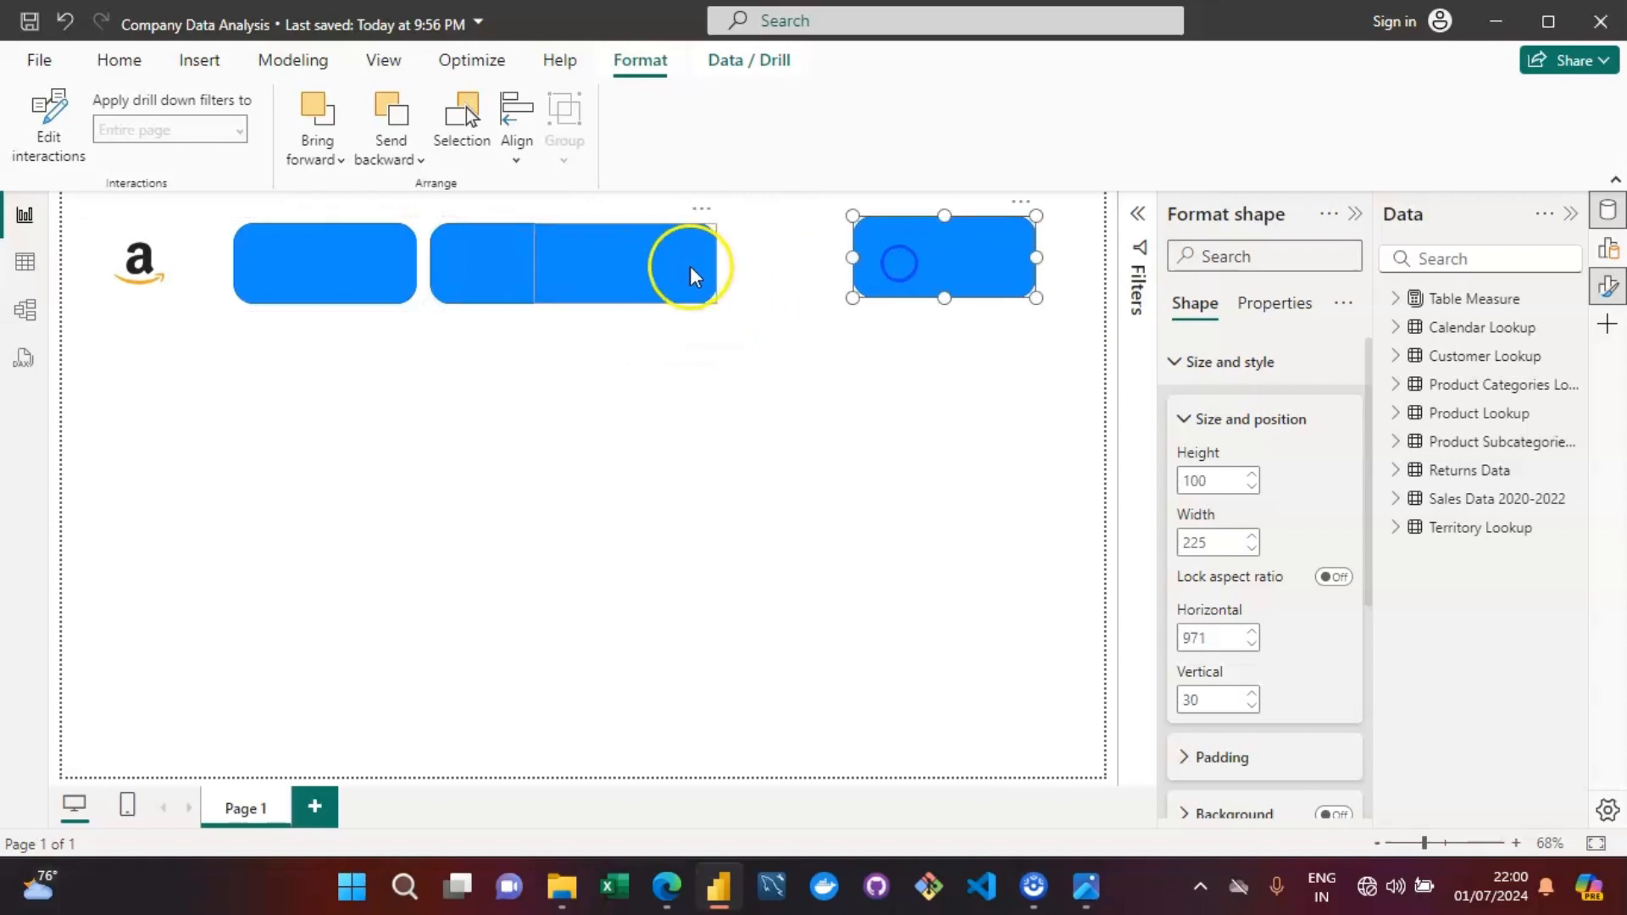
left_click_drag(690, 266, 792, 265)
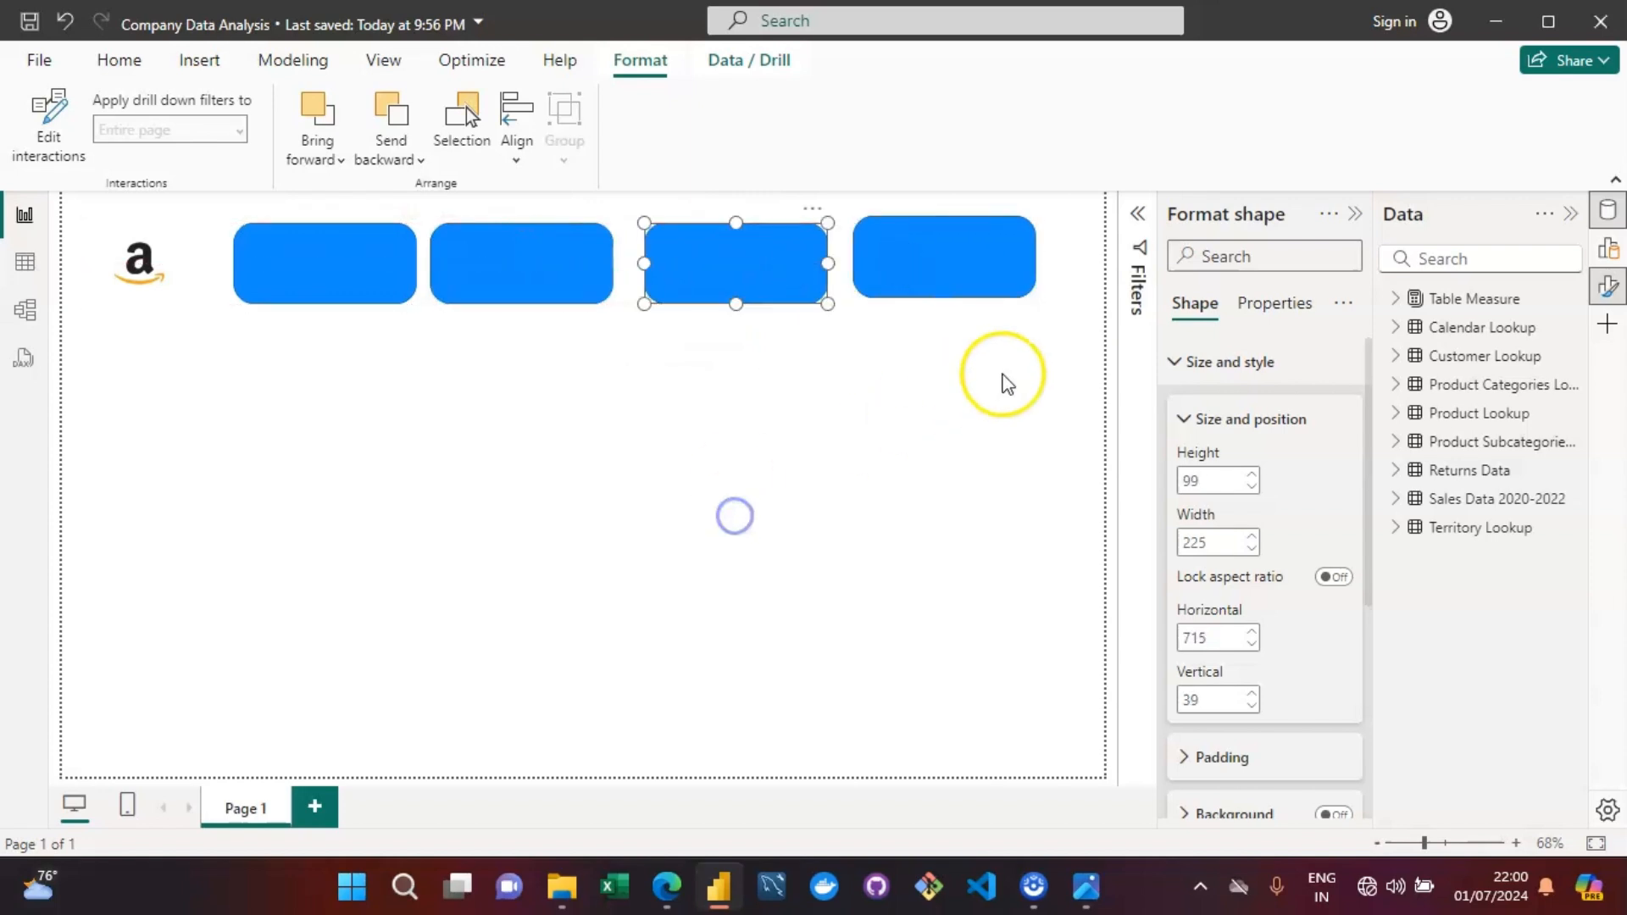
Distribute all four rectangles in the row horizontally and align their top edges.
left_click_drag(1059, 374, 212, 154)
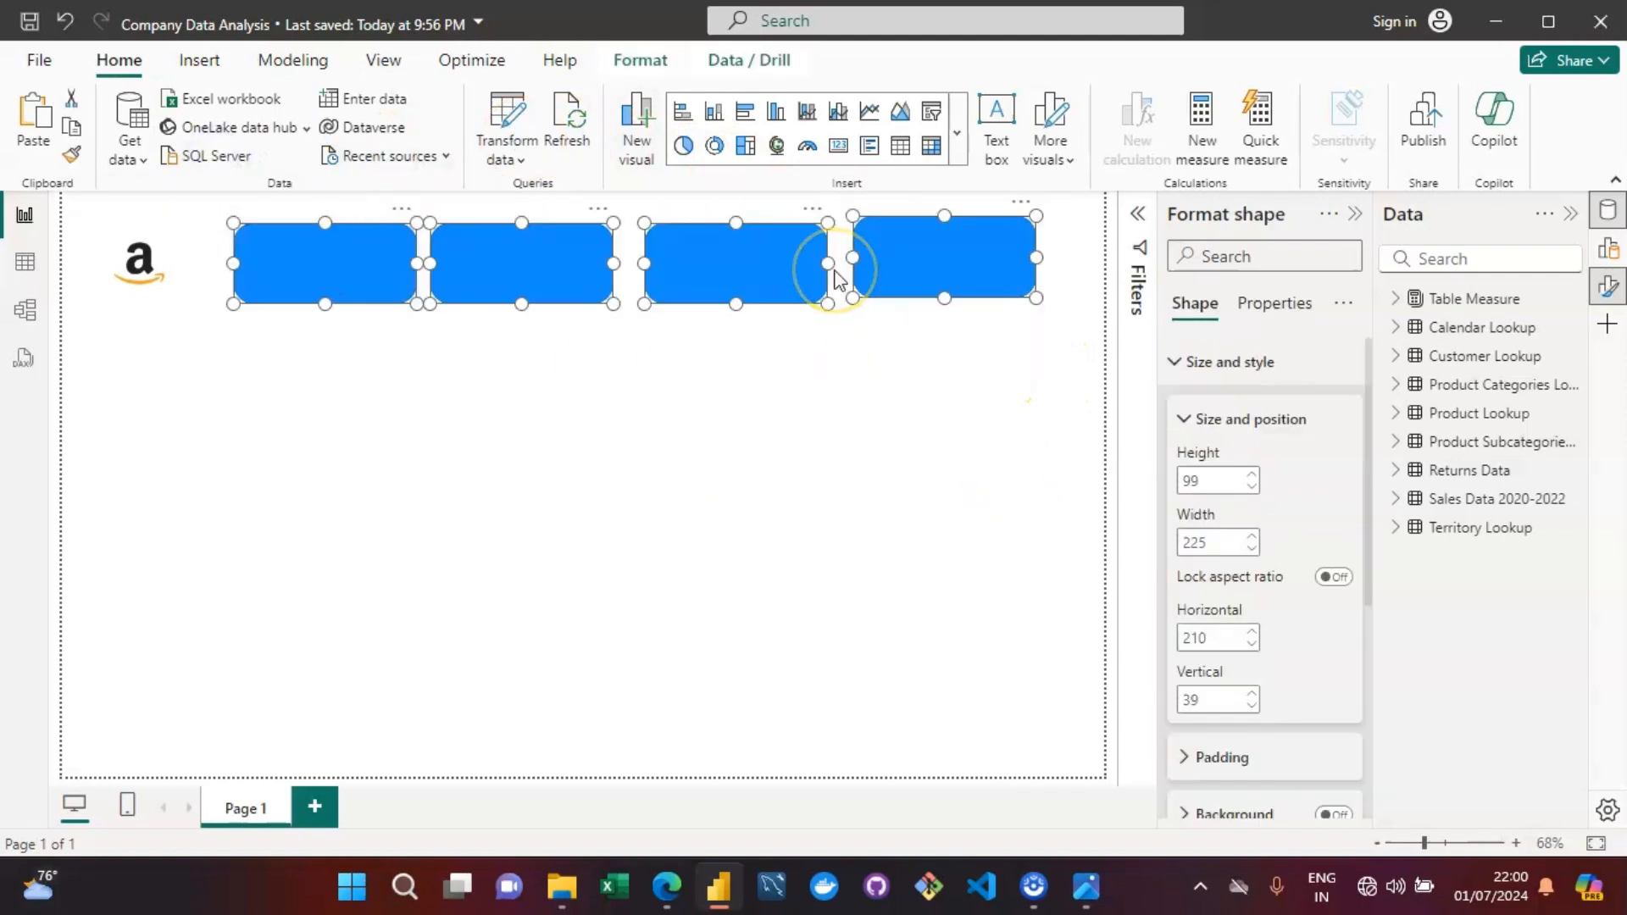
left_click(638, 60)
left_click(515, 153)
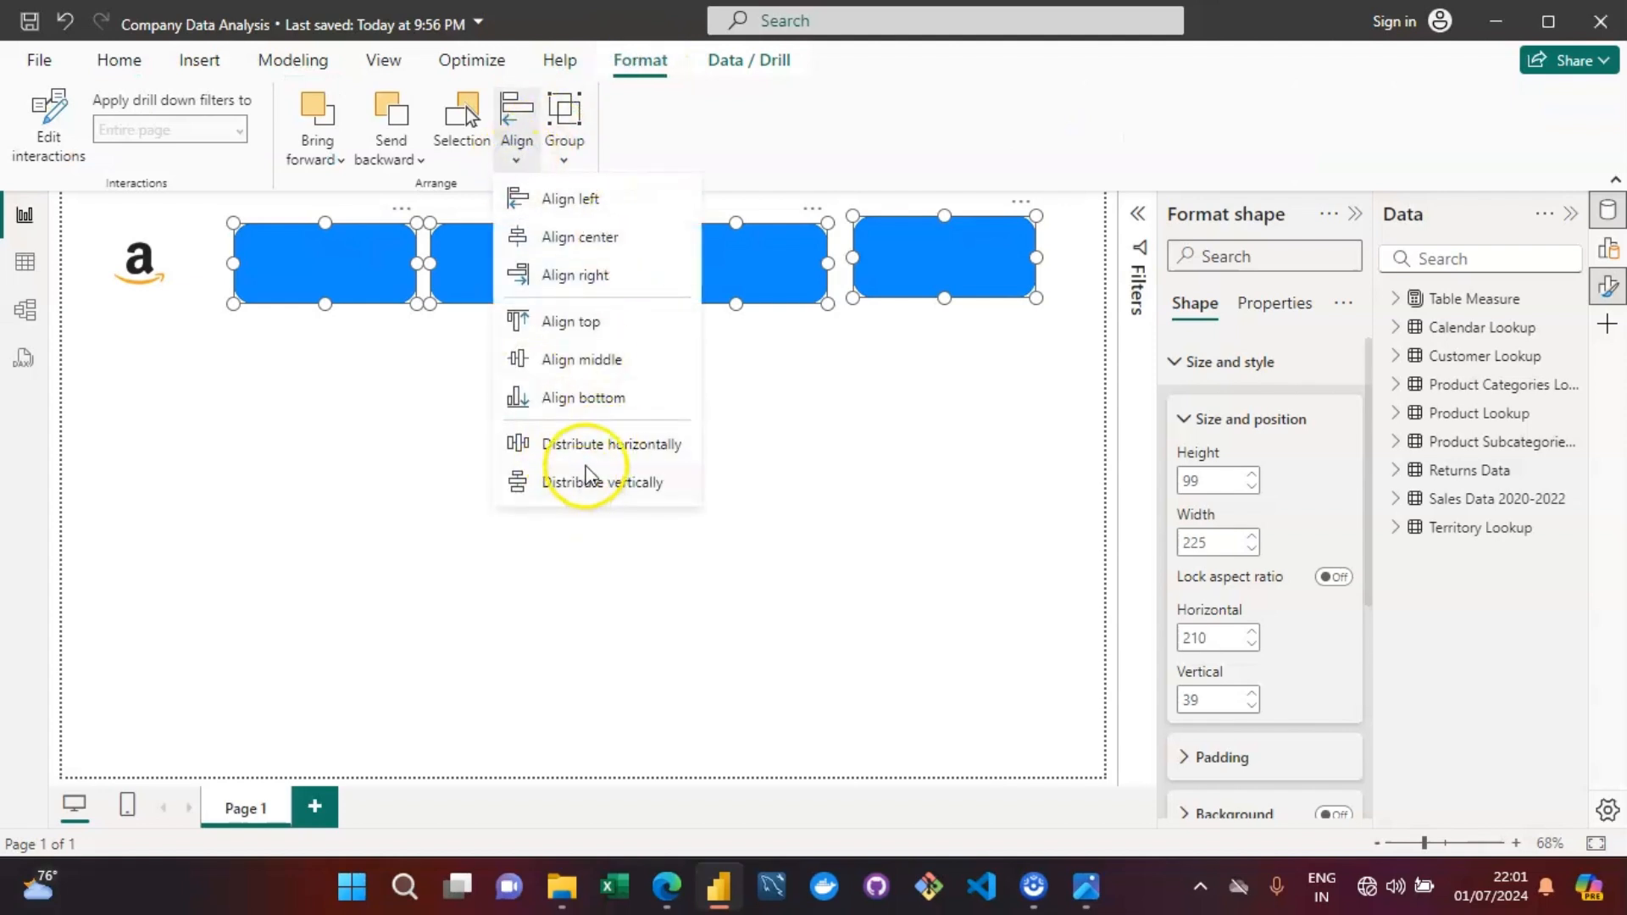
left_click(599, 446)
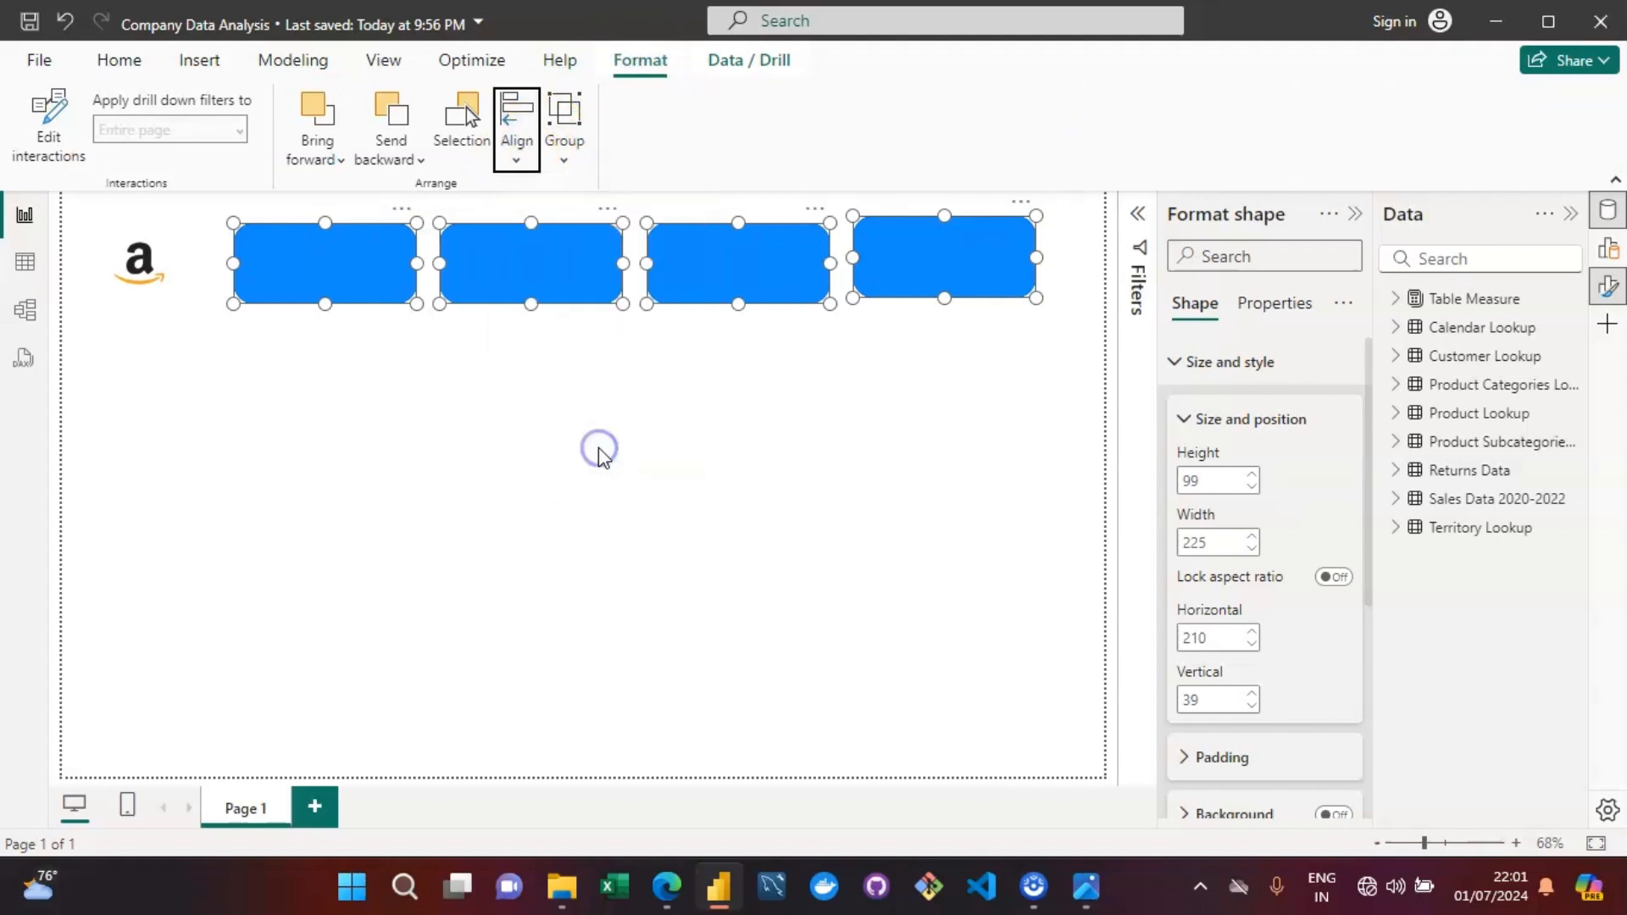
left_click(517, 156)
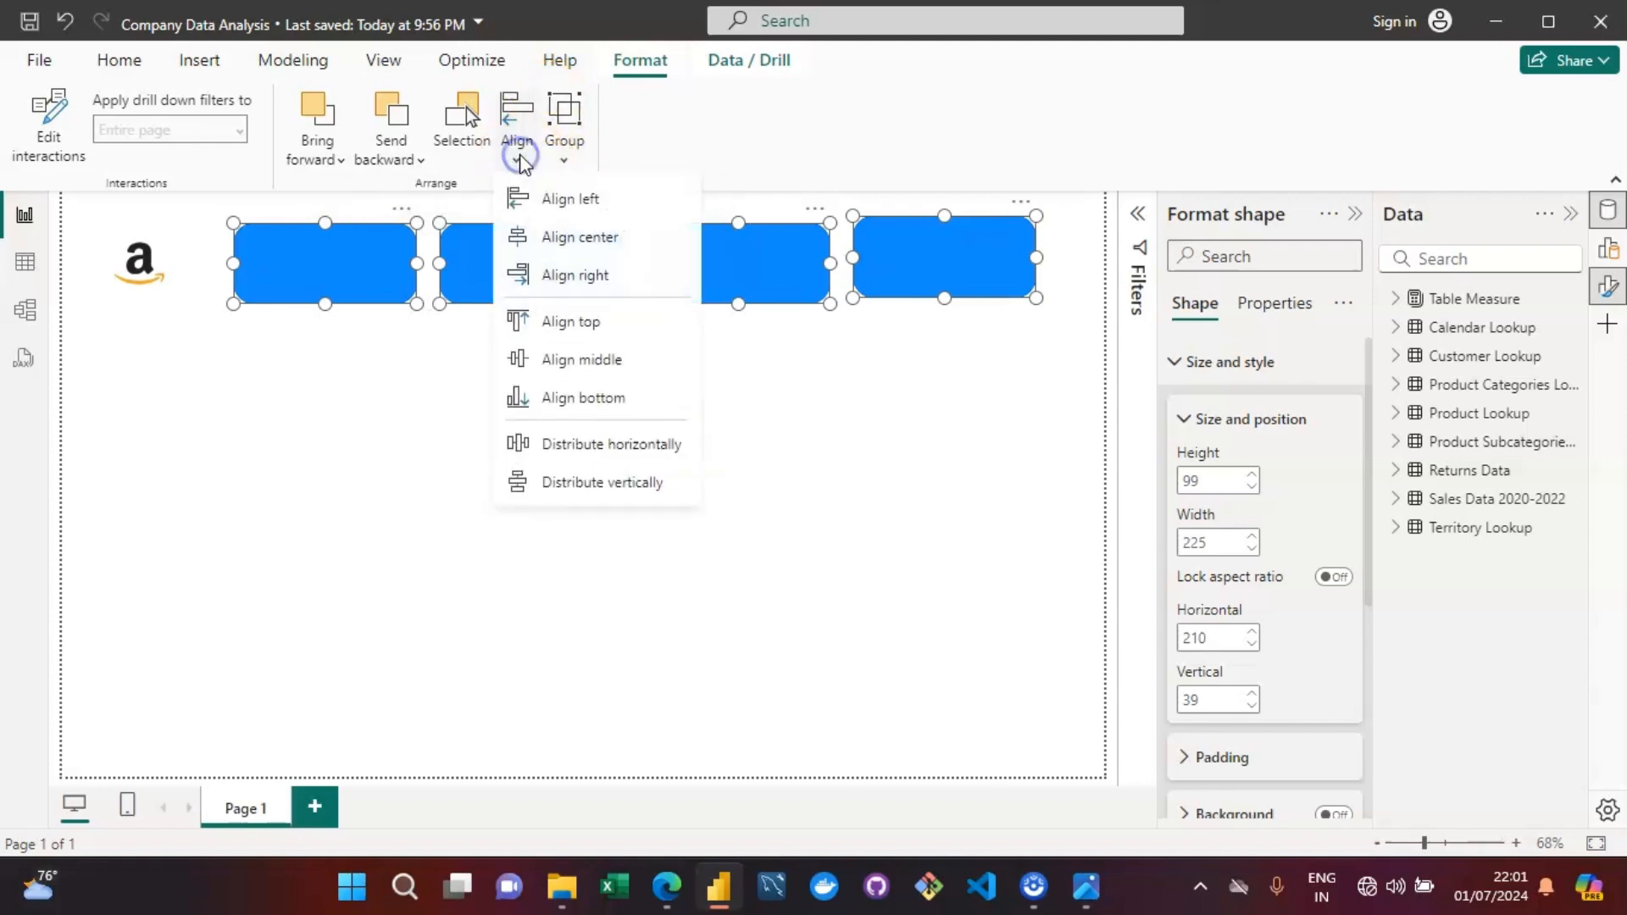
left_click(605, 325)
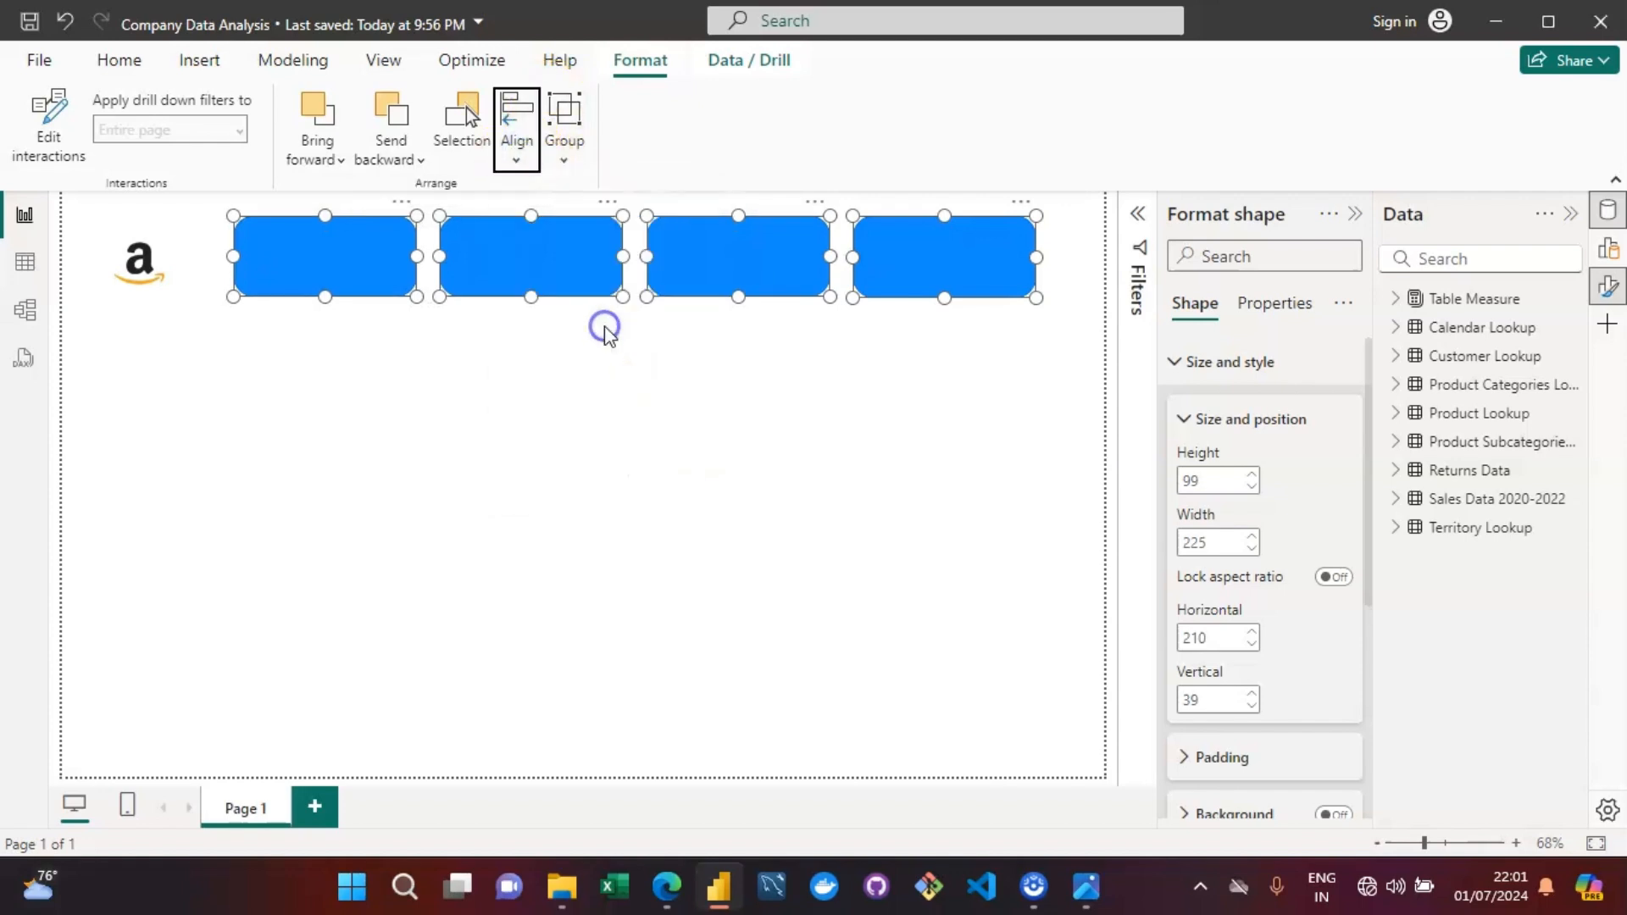
left_click(812, 394)
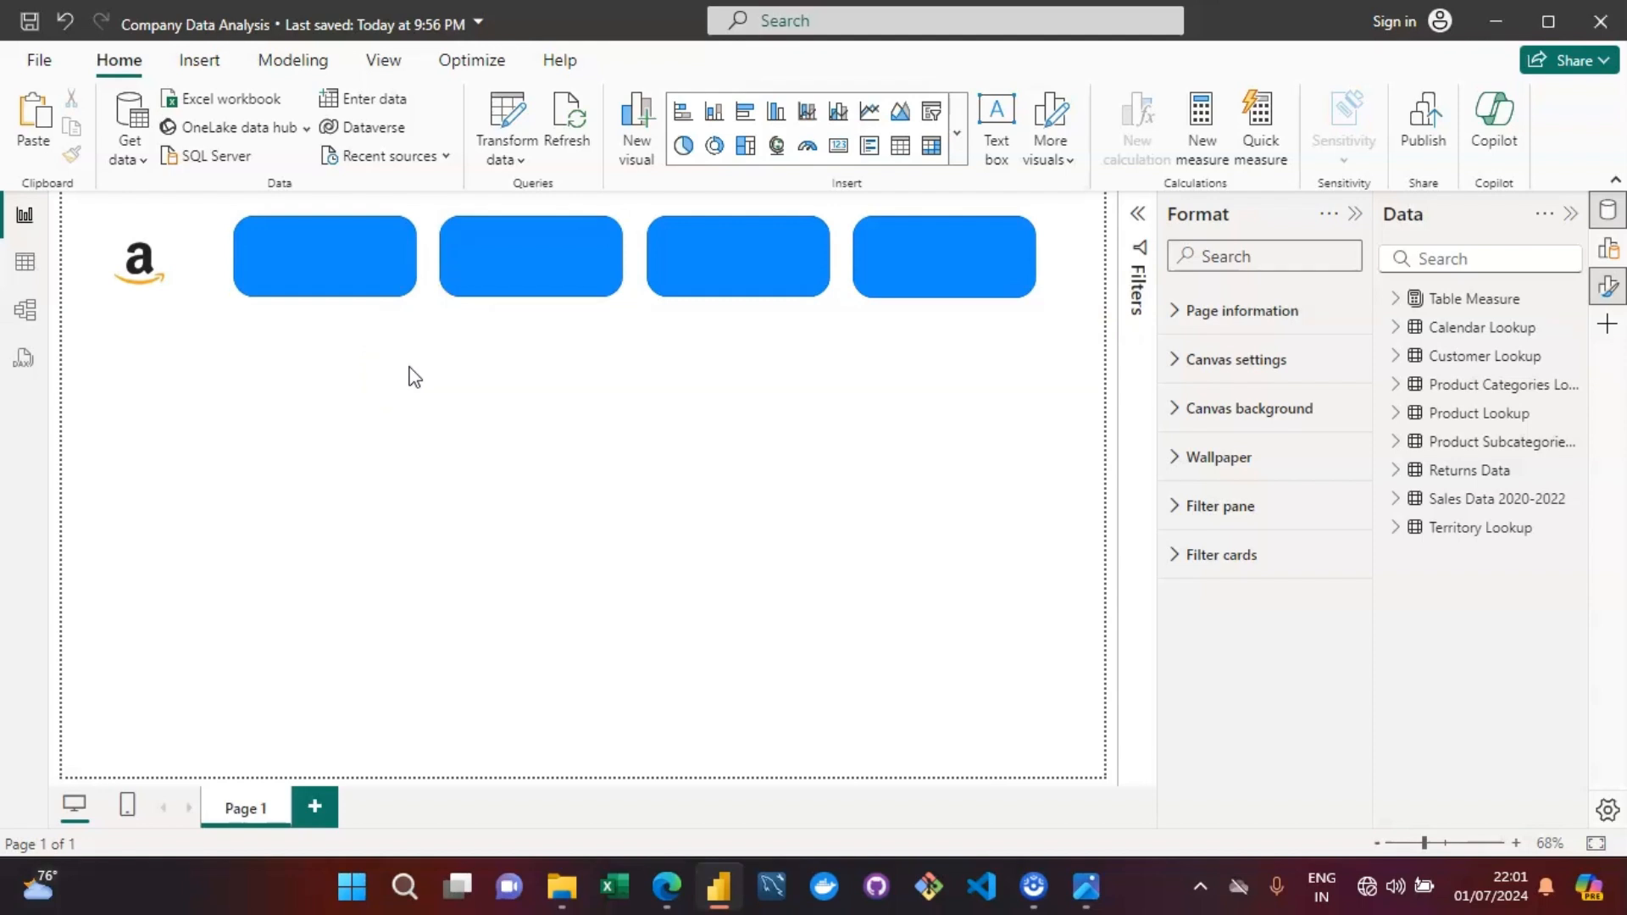
Examine the padding, background, visual border and property options for the first three rectangles in the row.
left_click_drag(1007, 347, 208, 156)
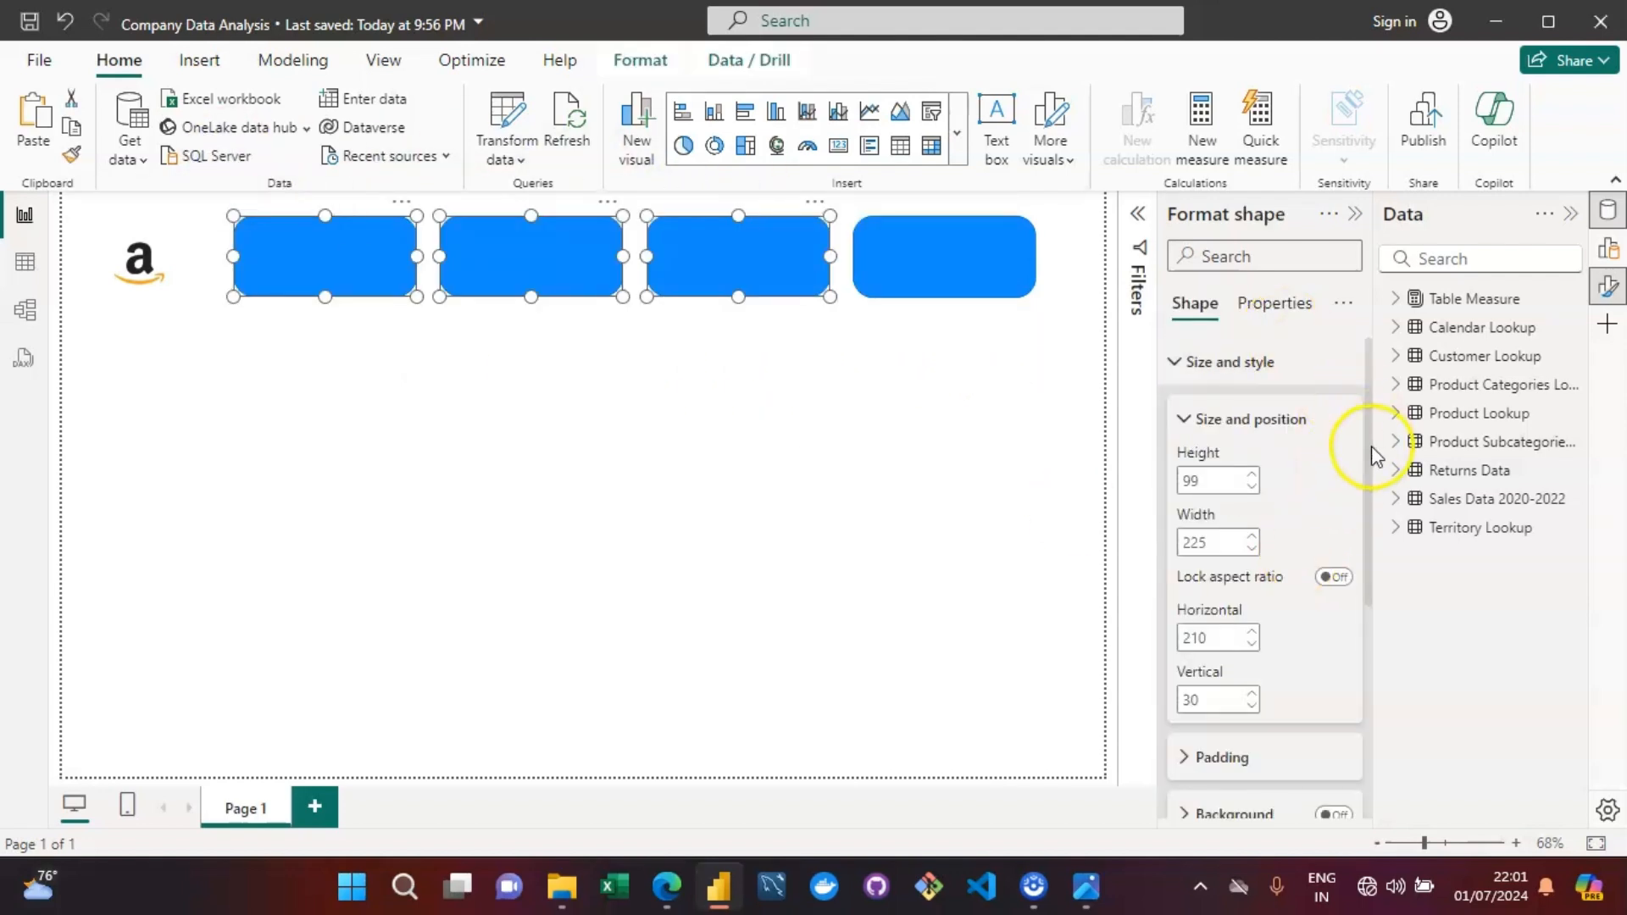
left_click(1276, 303)
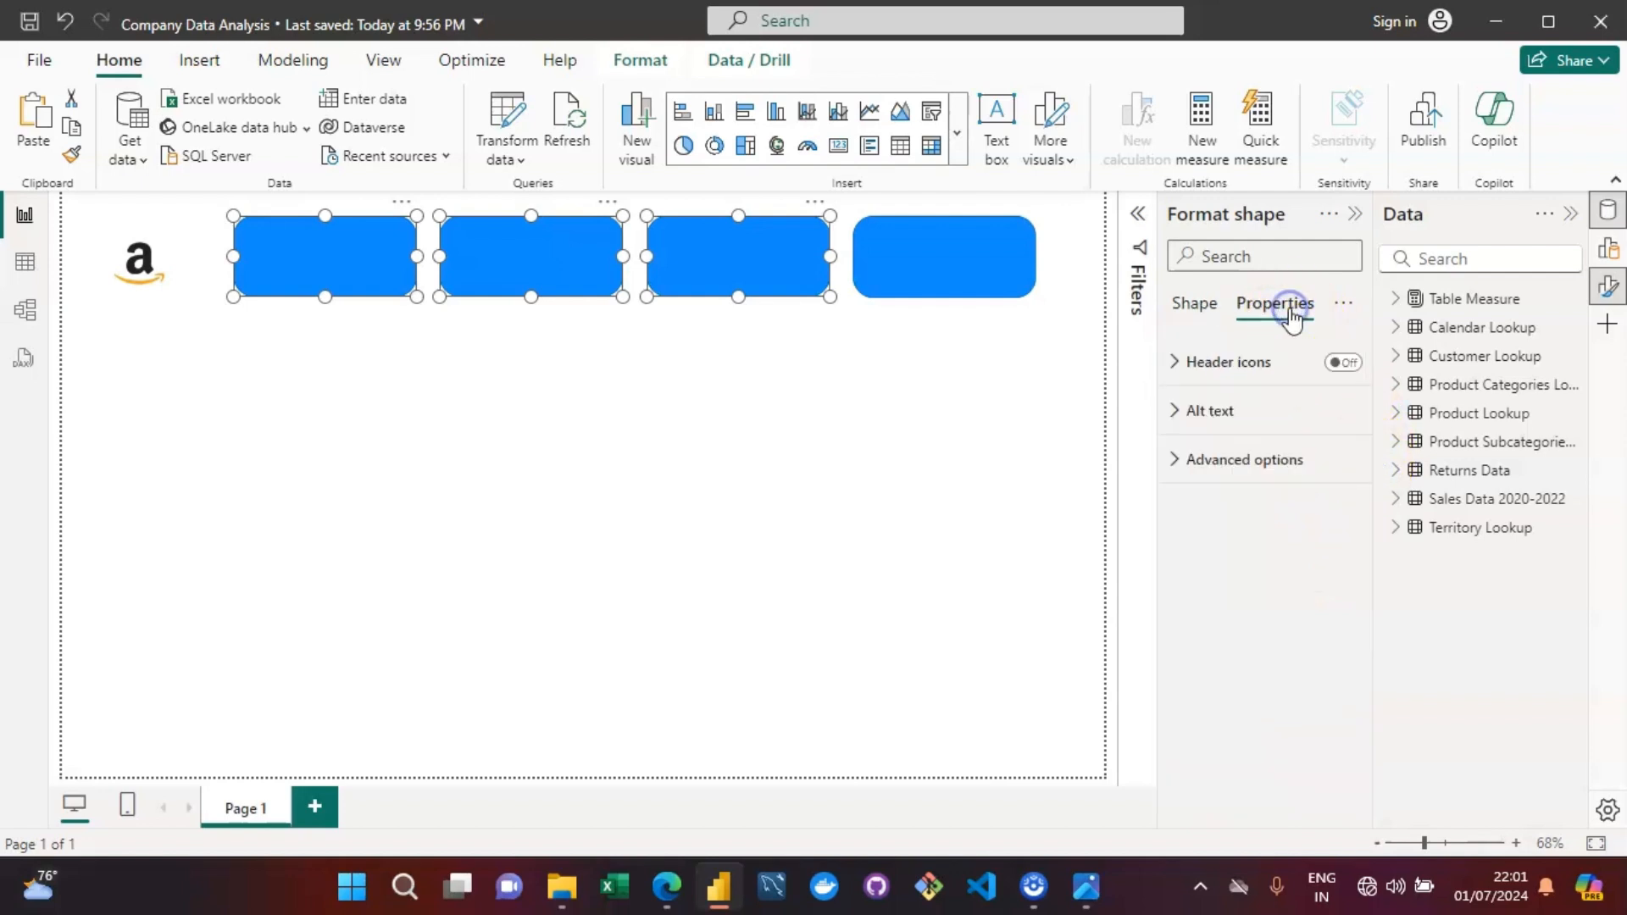
left_click(1195, 304)
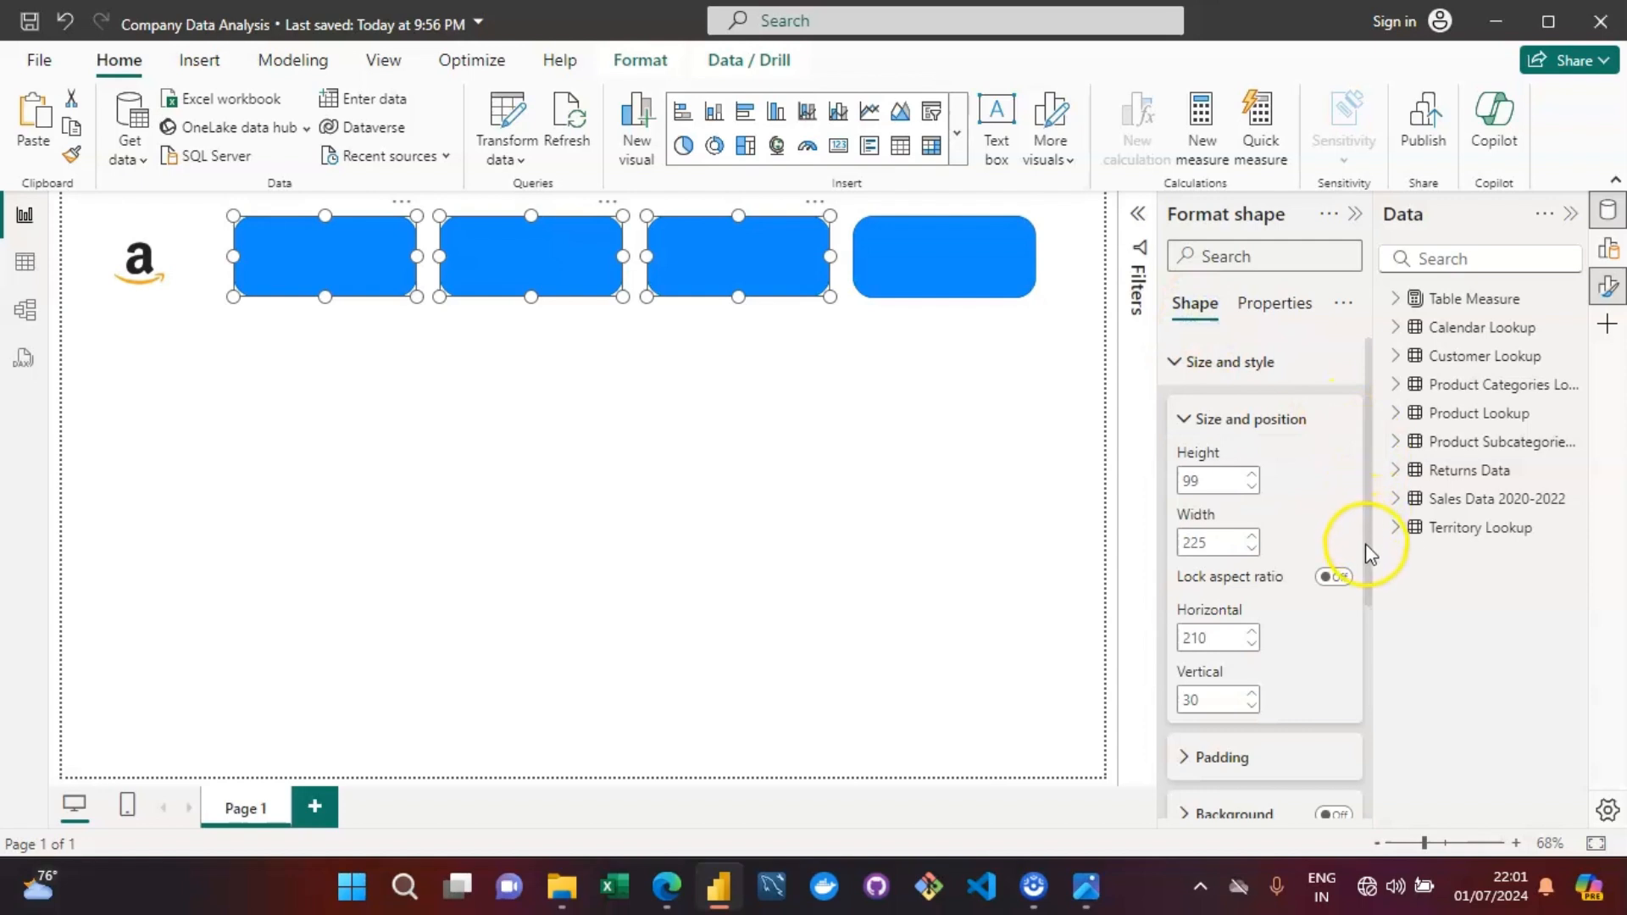
left_click_drag(1365, 542, 1333, 781)
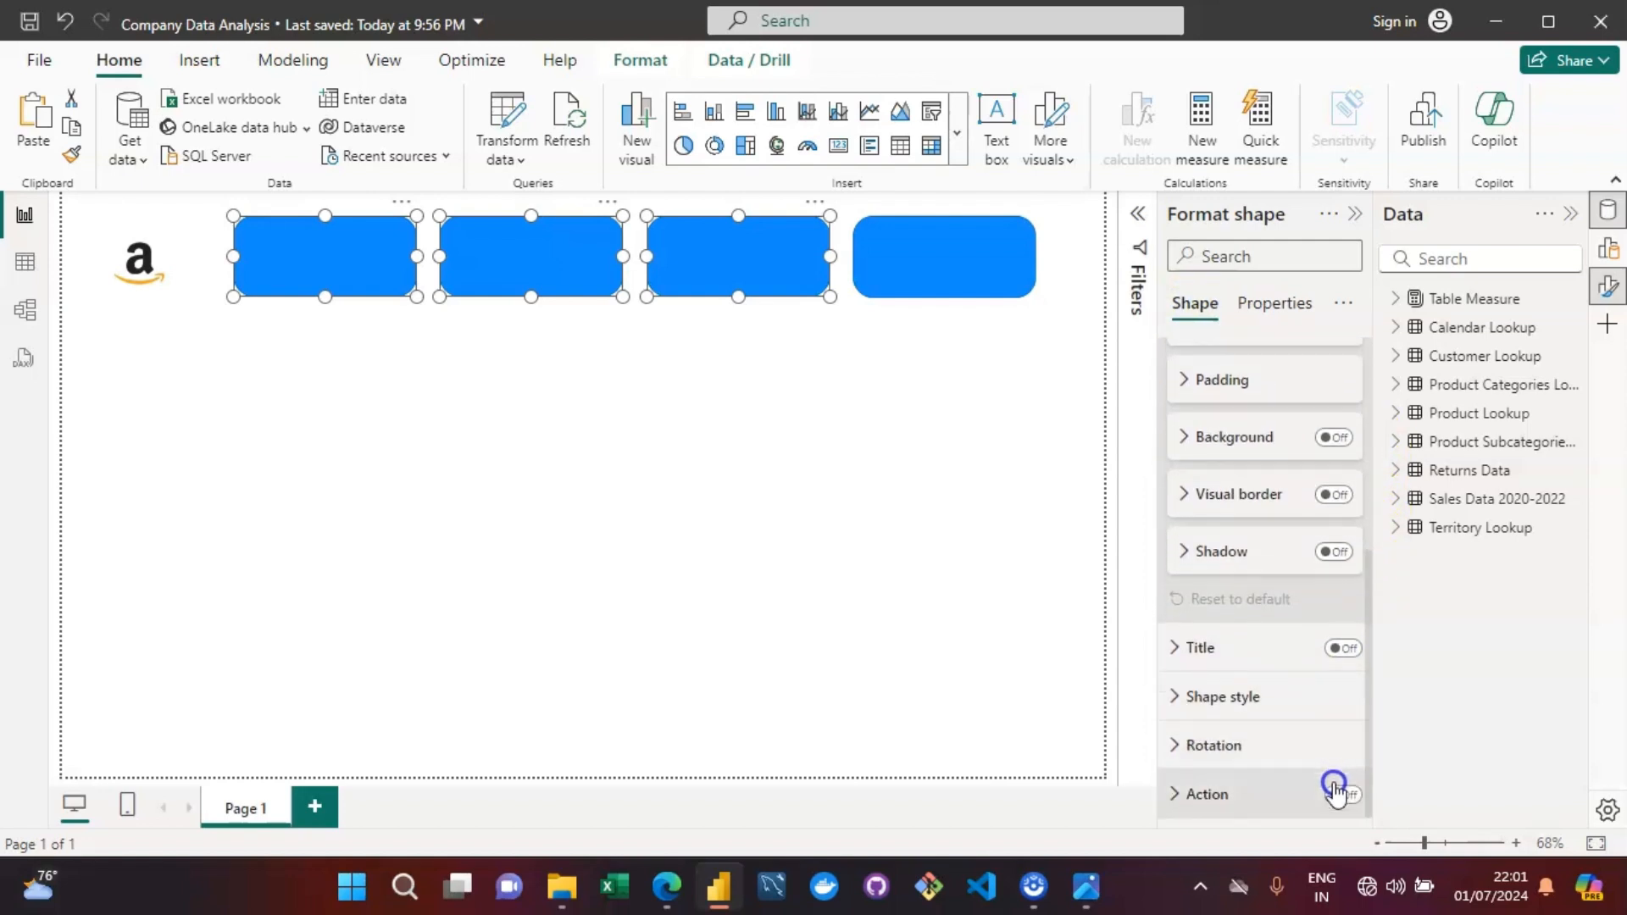
left_click(1190, 395)
left_click(1190, 395)
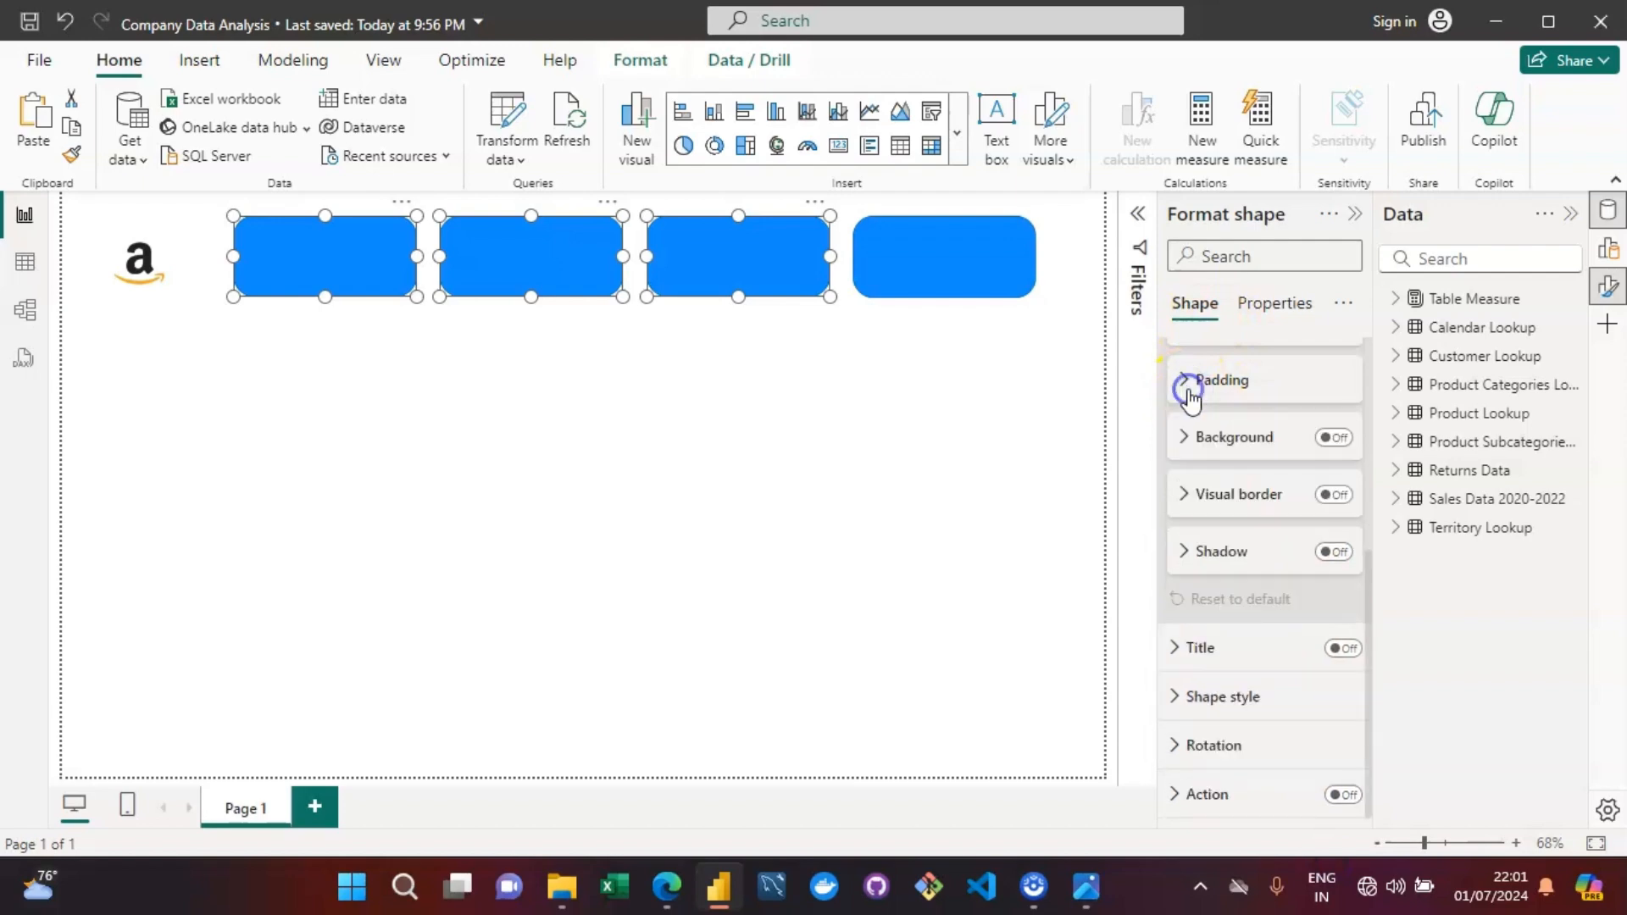
left_click(1186, 440)
left_click(1185, 442)
left_click(1184, 497)
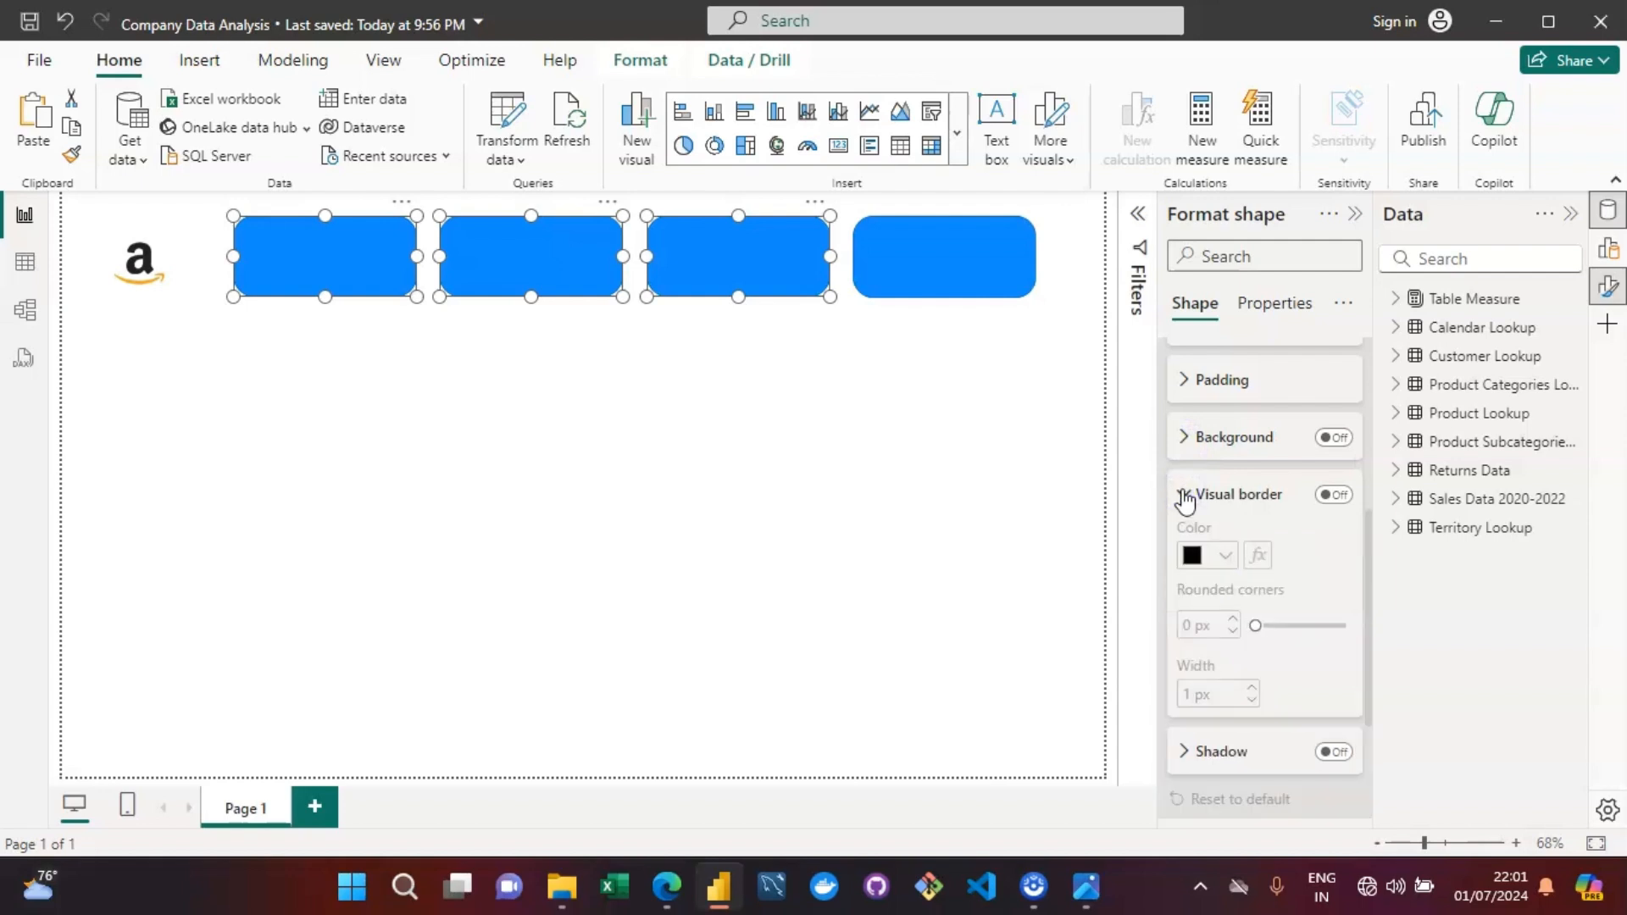
left_click(1185, 498)
left_click(1423, 674)
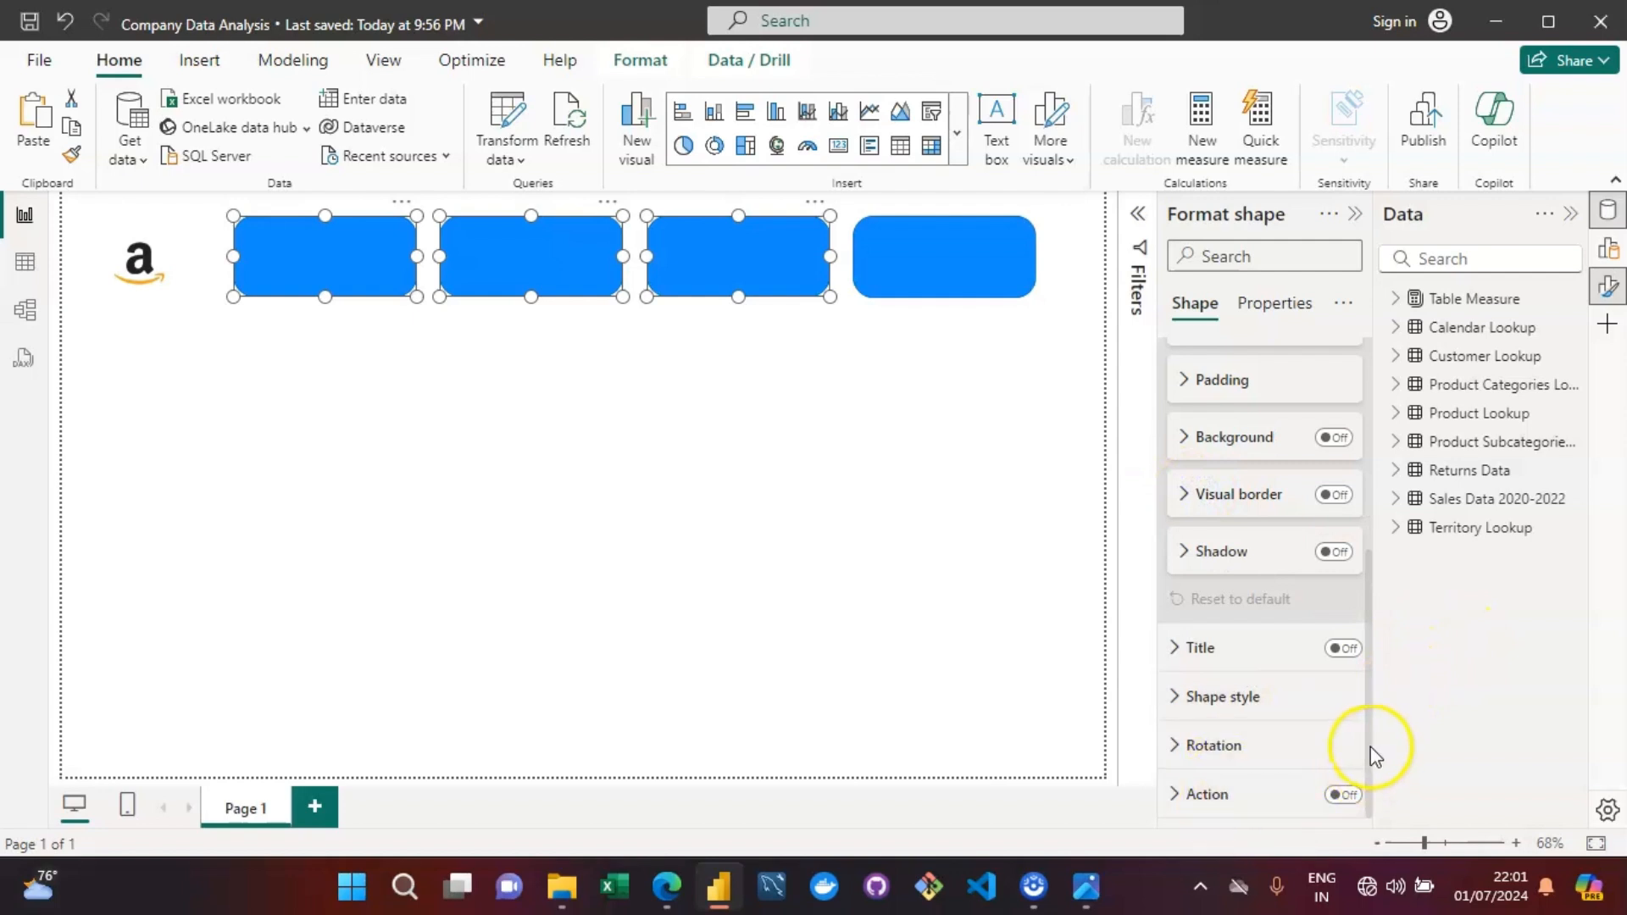
left_click(1267, 312)
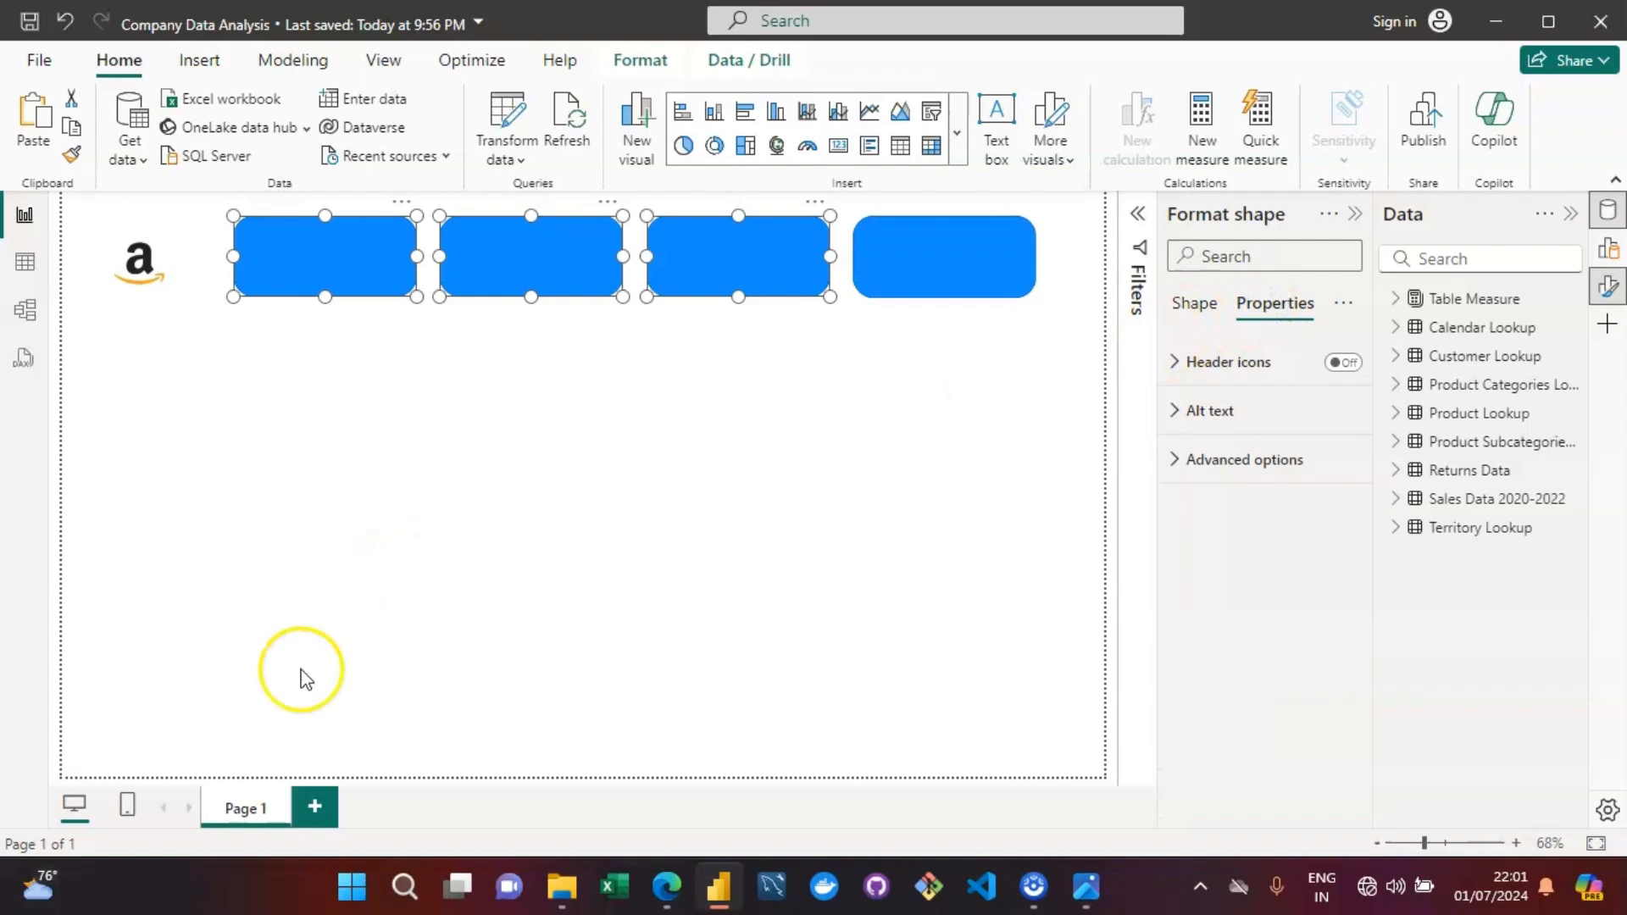
left_click(1009, 356)
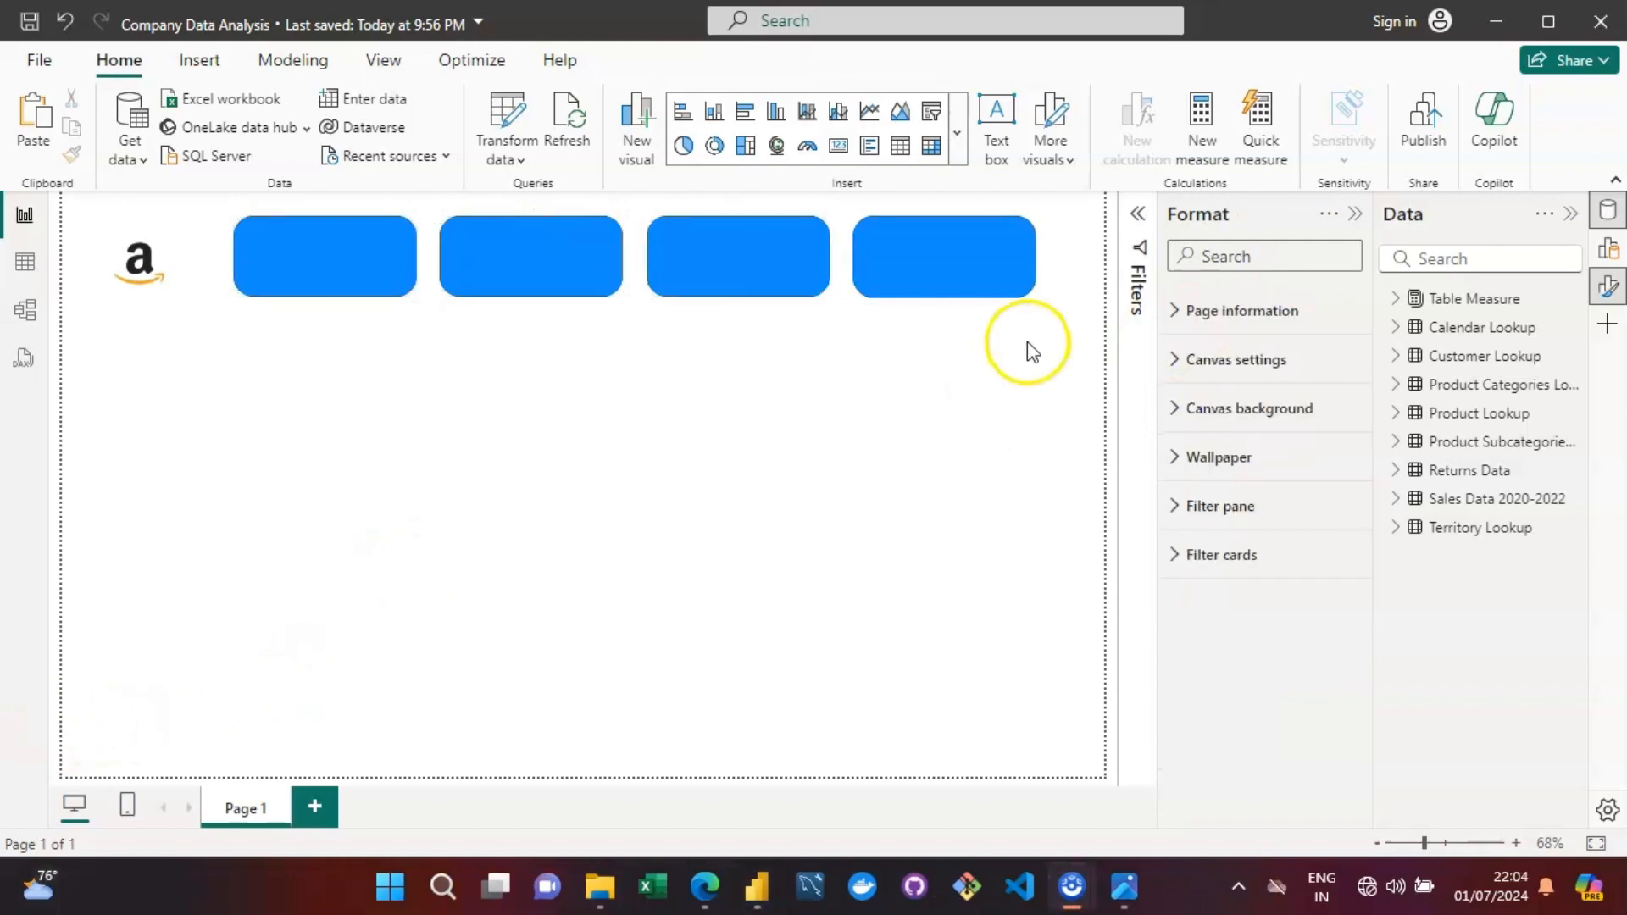
Turn off the shape border for all four rounded rectangles in the row.
left_click_drag(1053, 335, 221, 177)
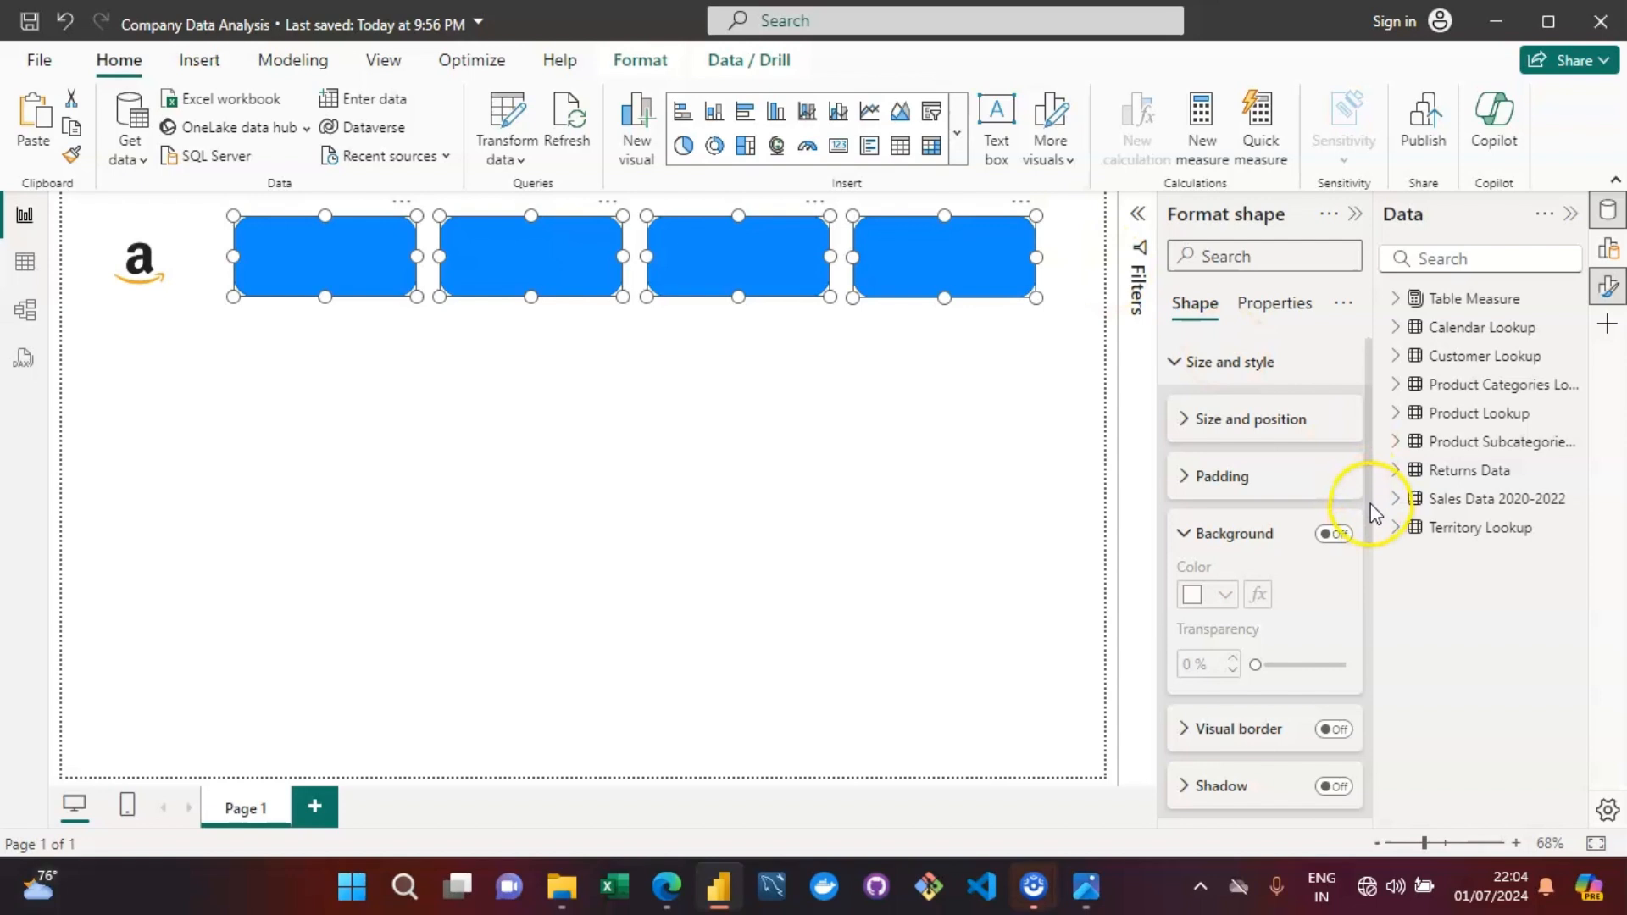
left_click_drag(1369, 500, 1373, 719)
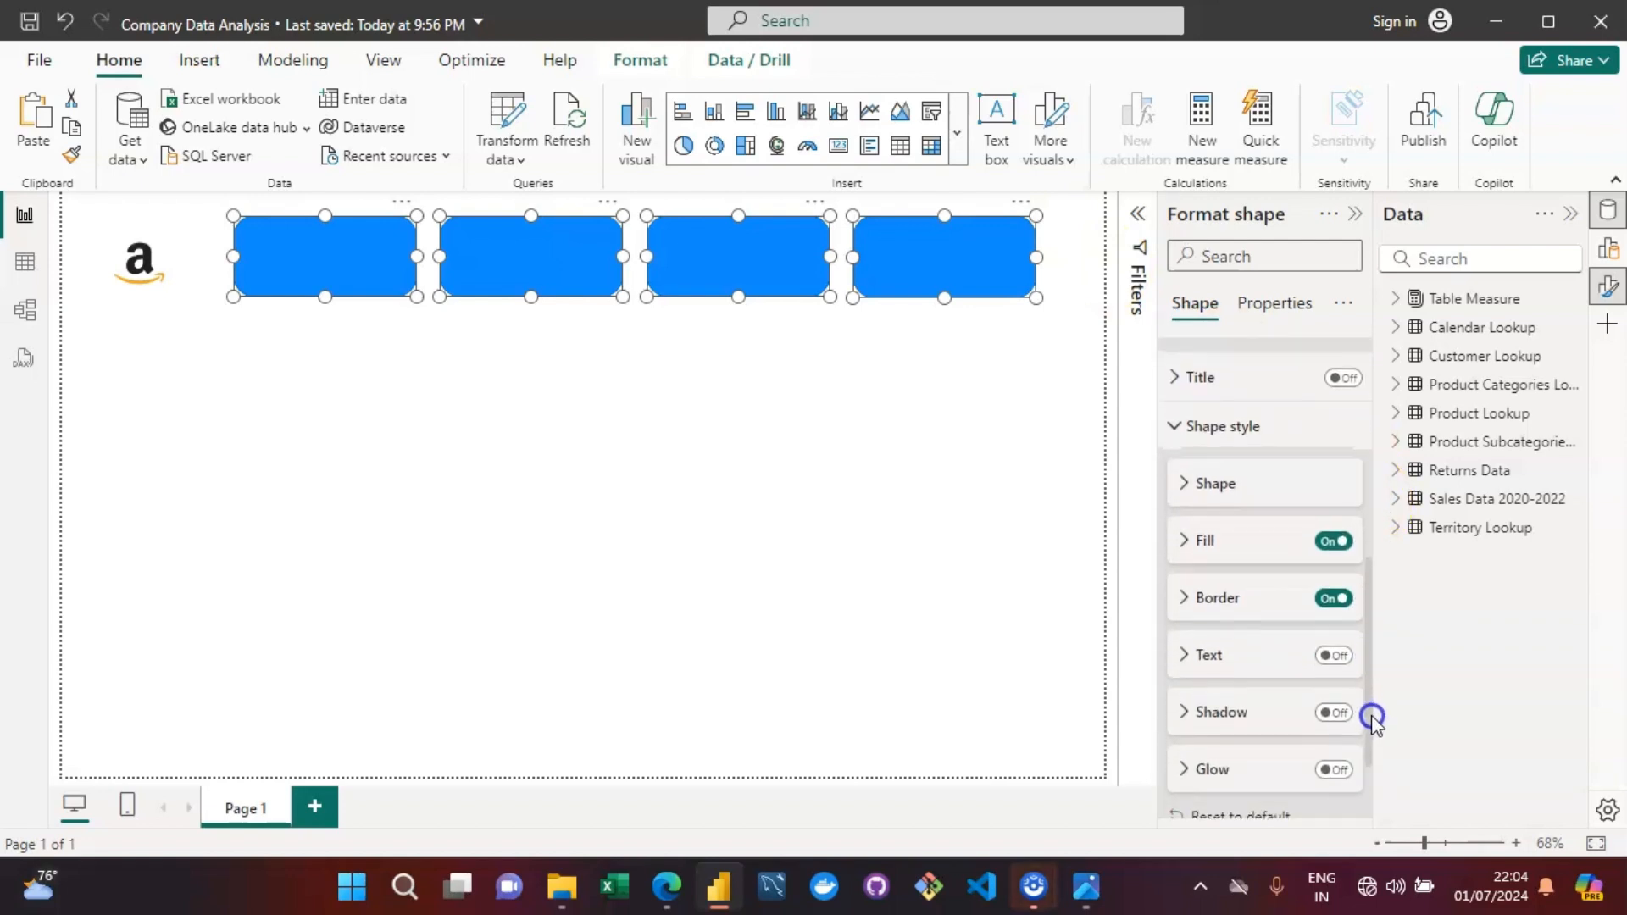
left_click(1184, 446)
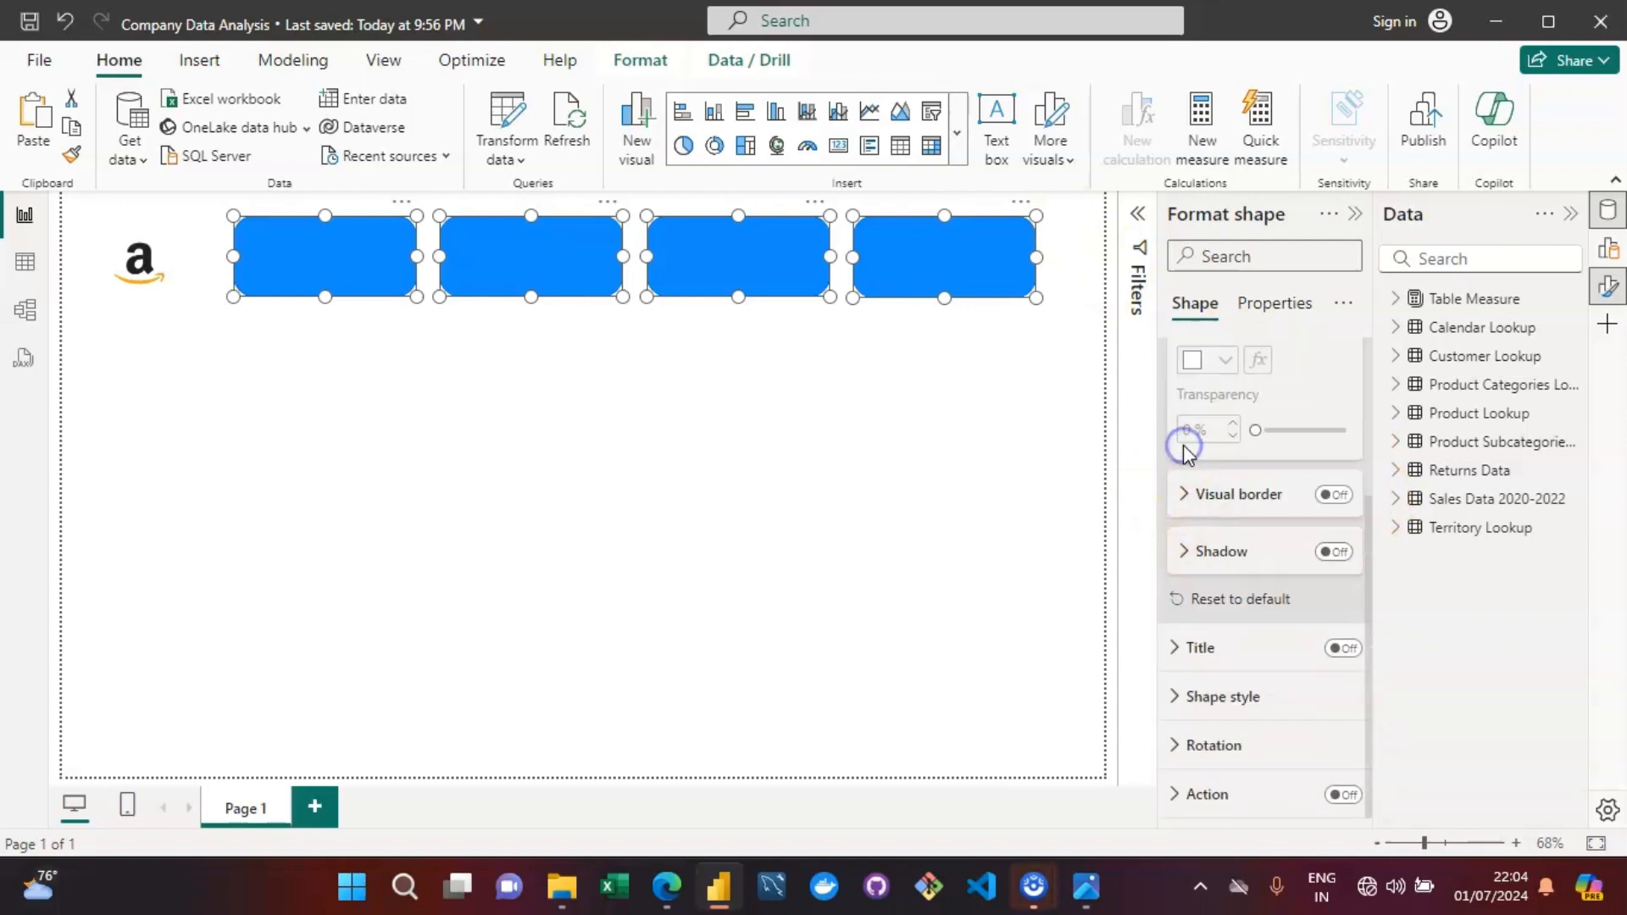
left_click(1197, 698)
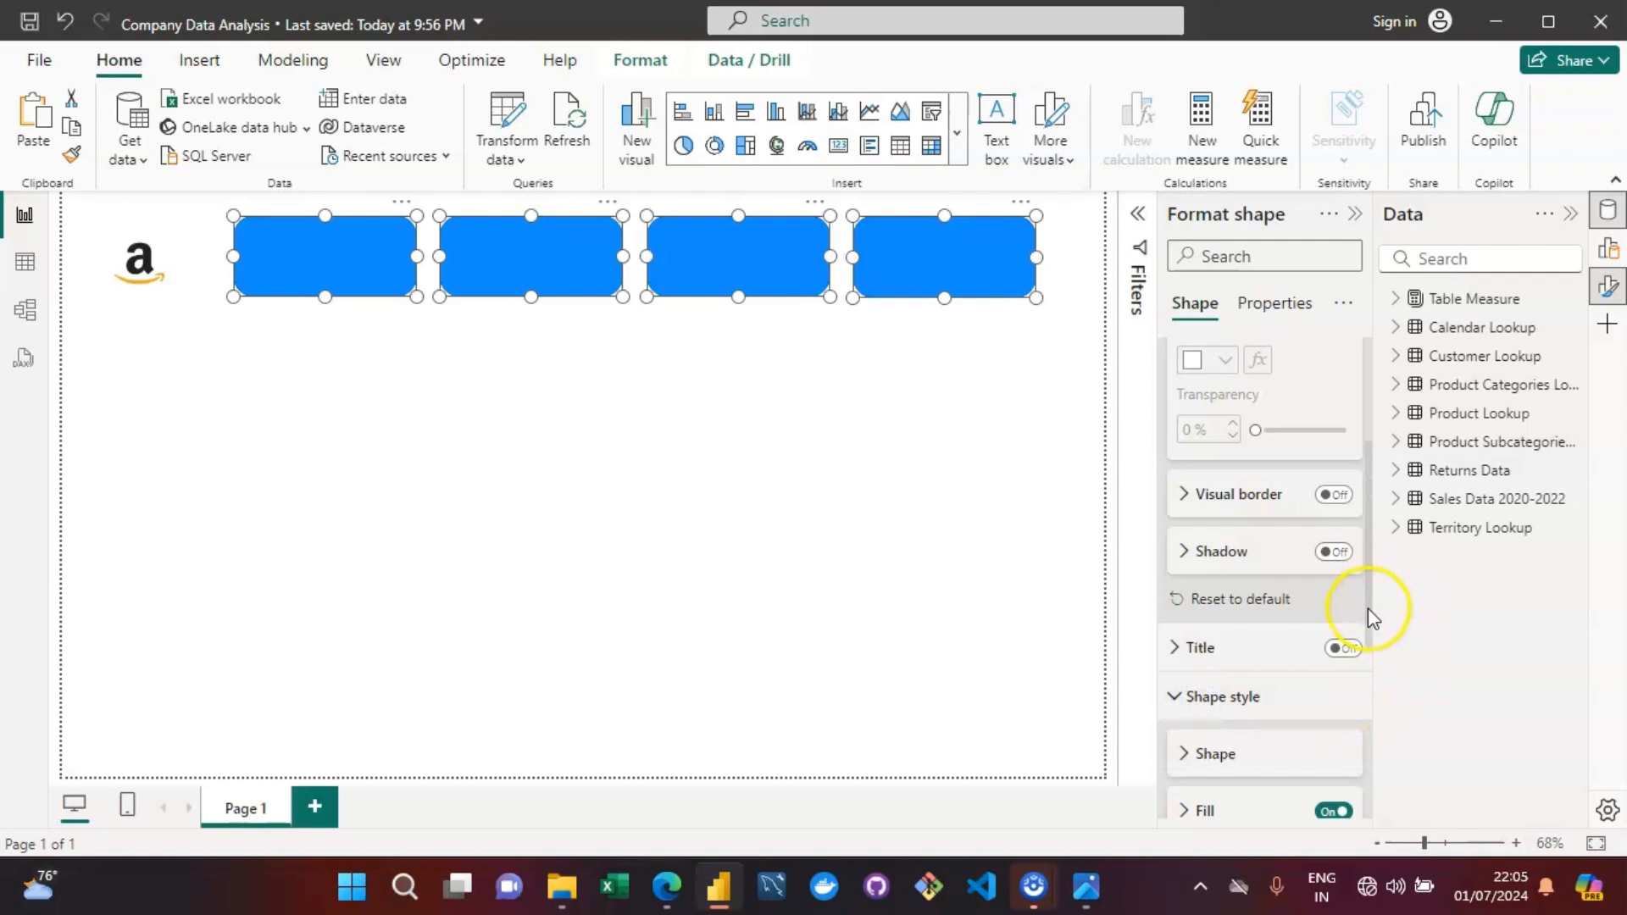
left_click_drag(1368, 608, 1367, 720)
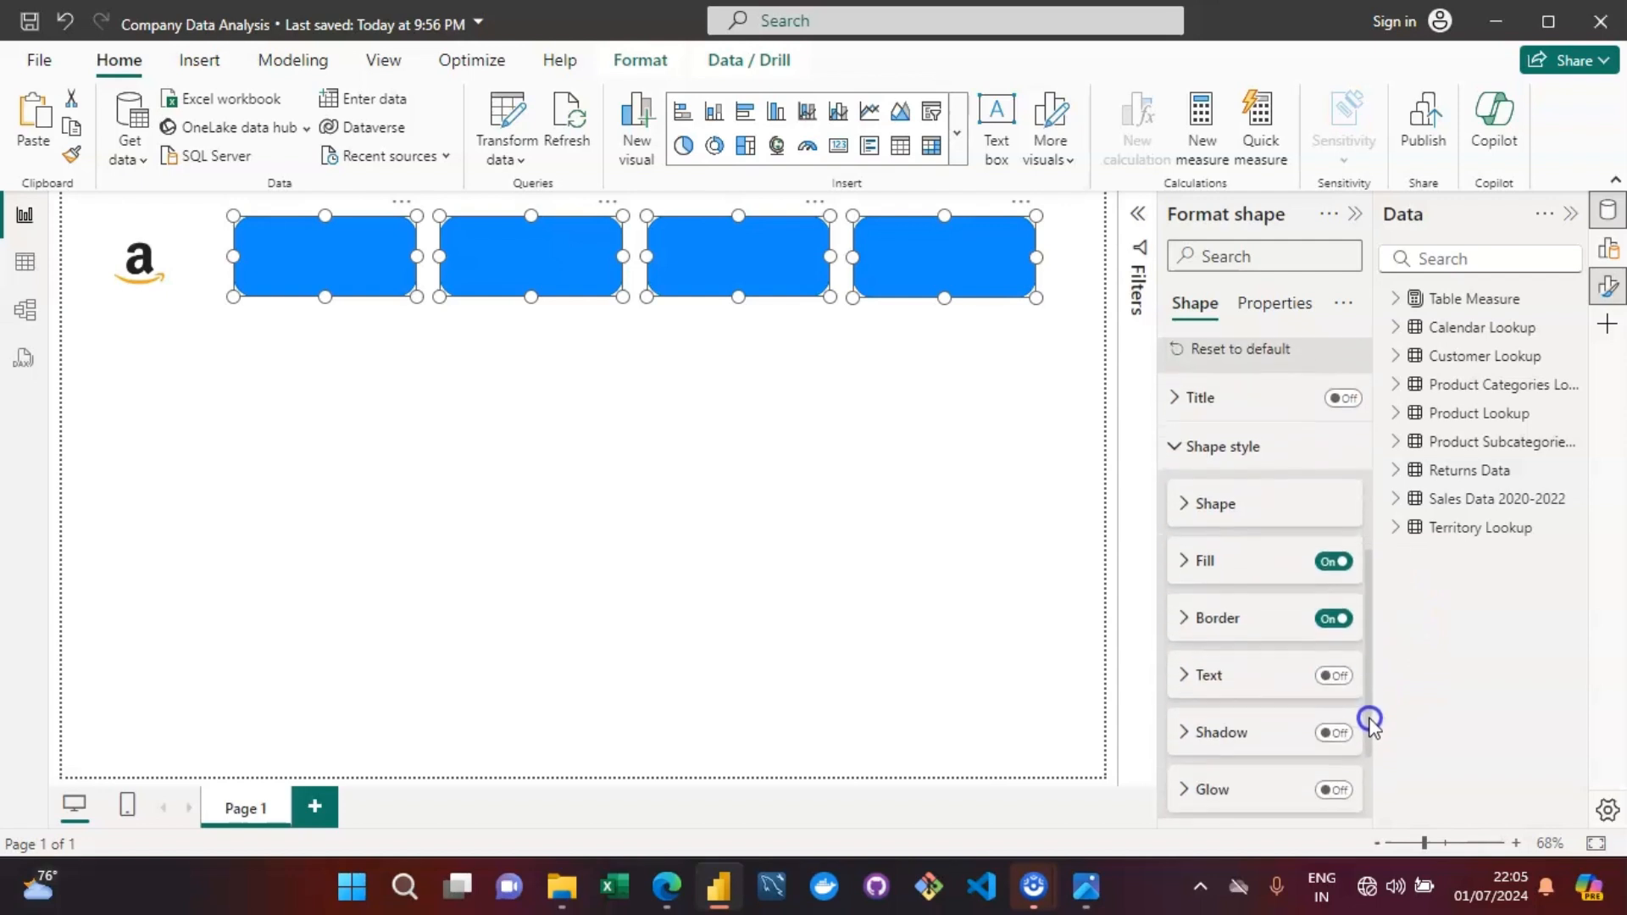
left_click(1200, 629)
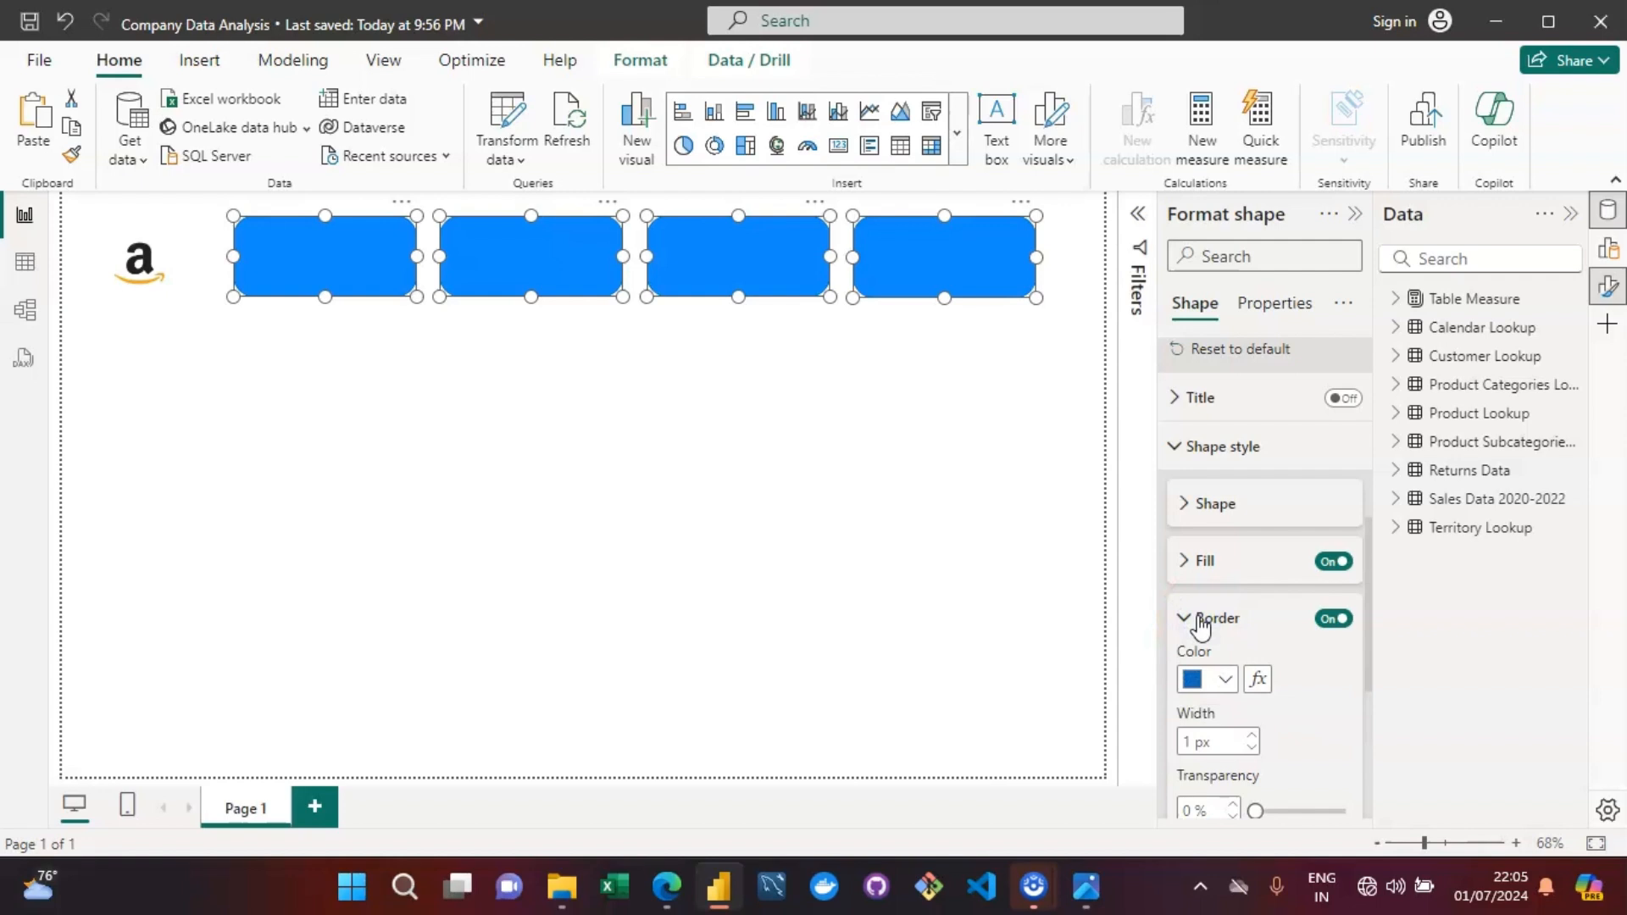
left_click(1345, 626)
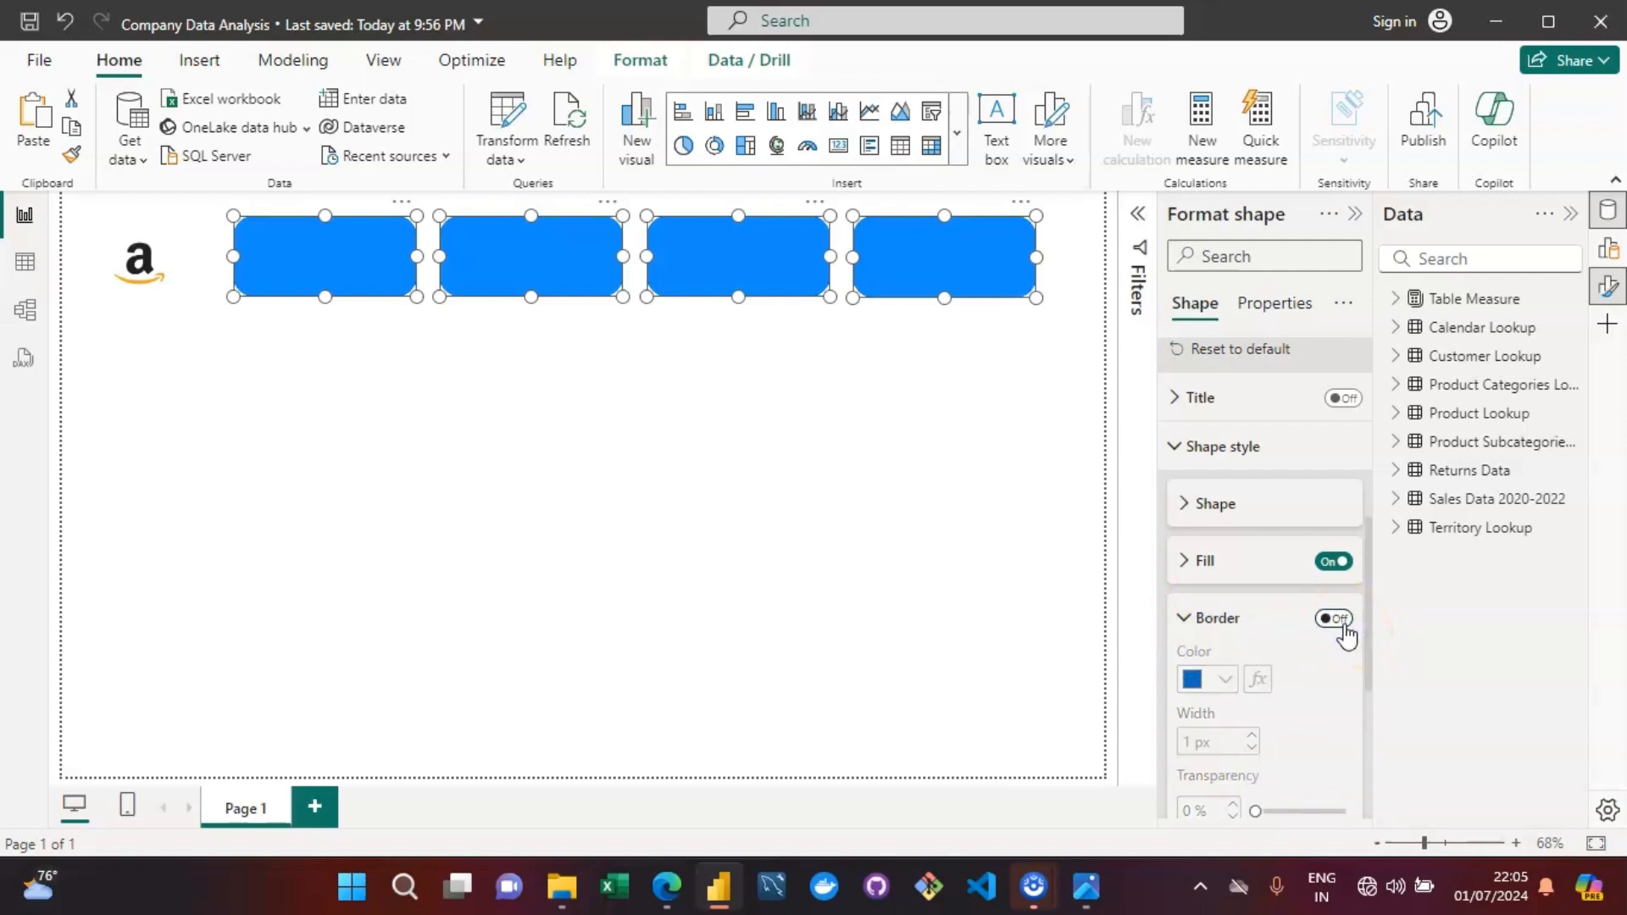
Set the fill colour of all four rounded rectangles to the dark grey theme shade.
left_click(1214, 564)
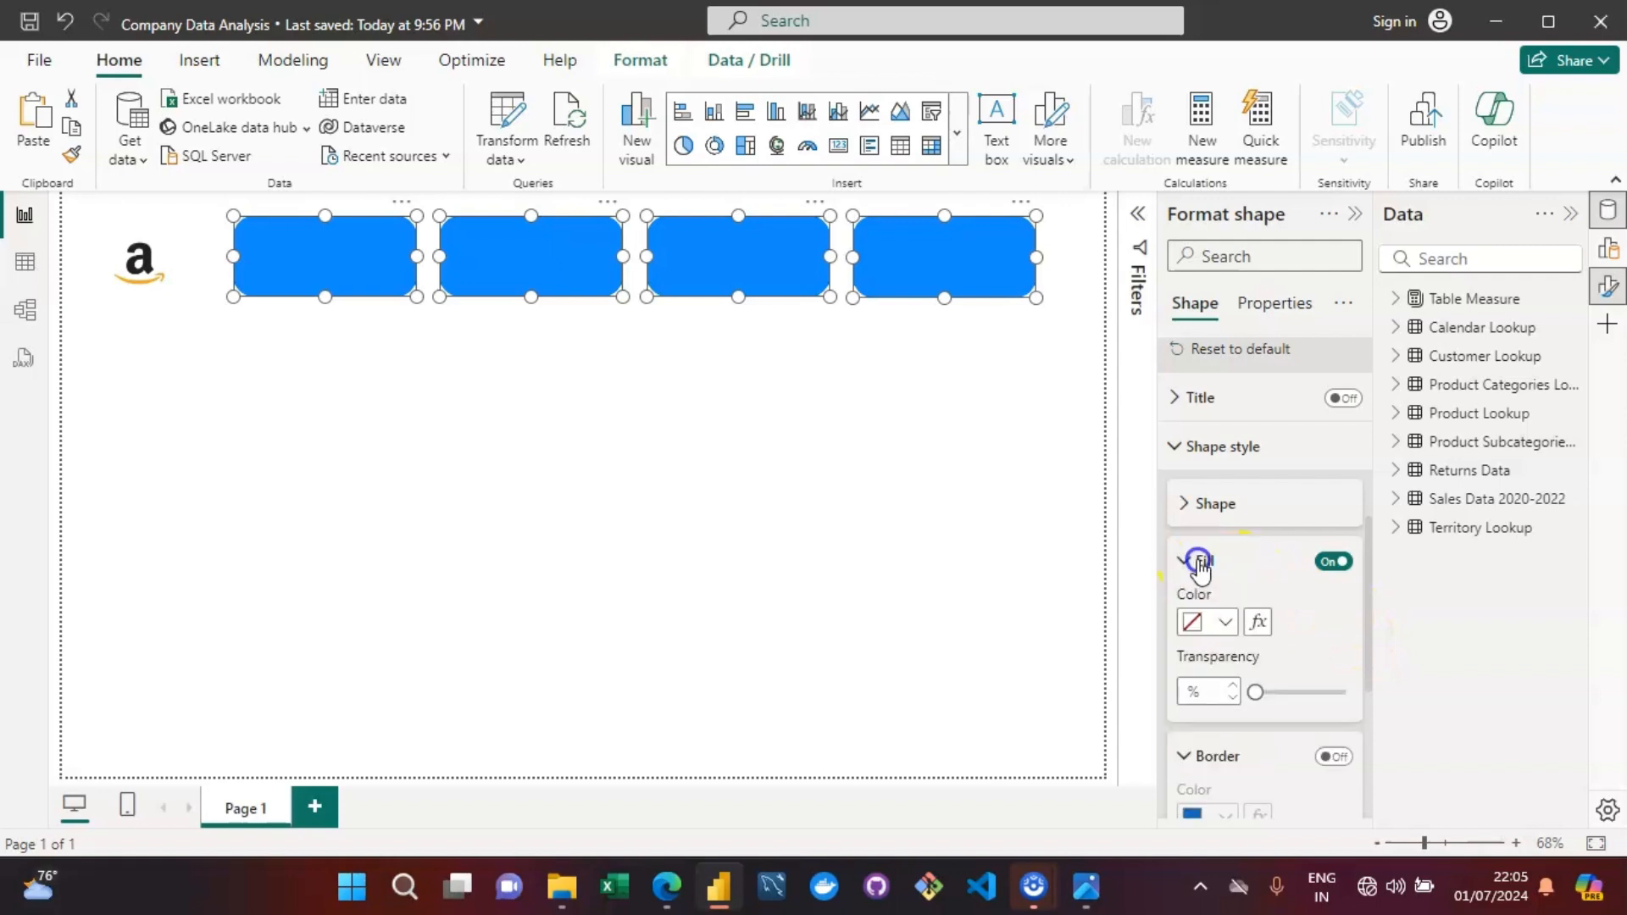
left_click(1226, 624)
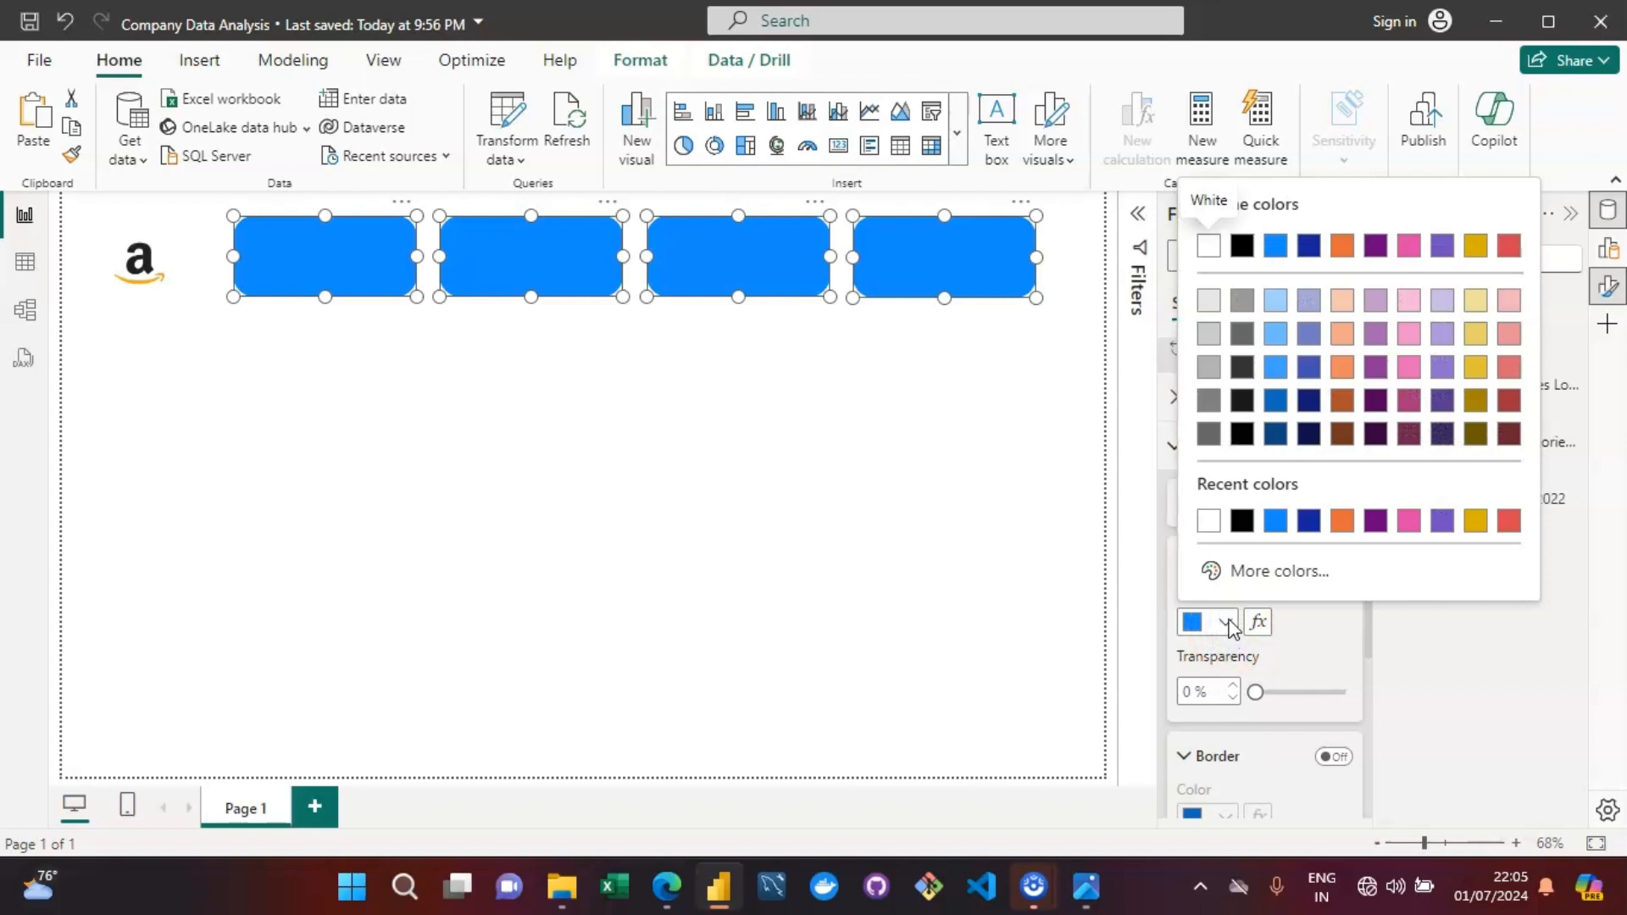
left_click(1242, 367)
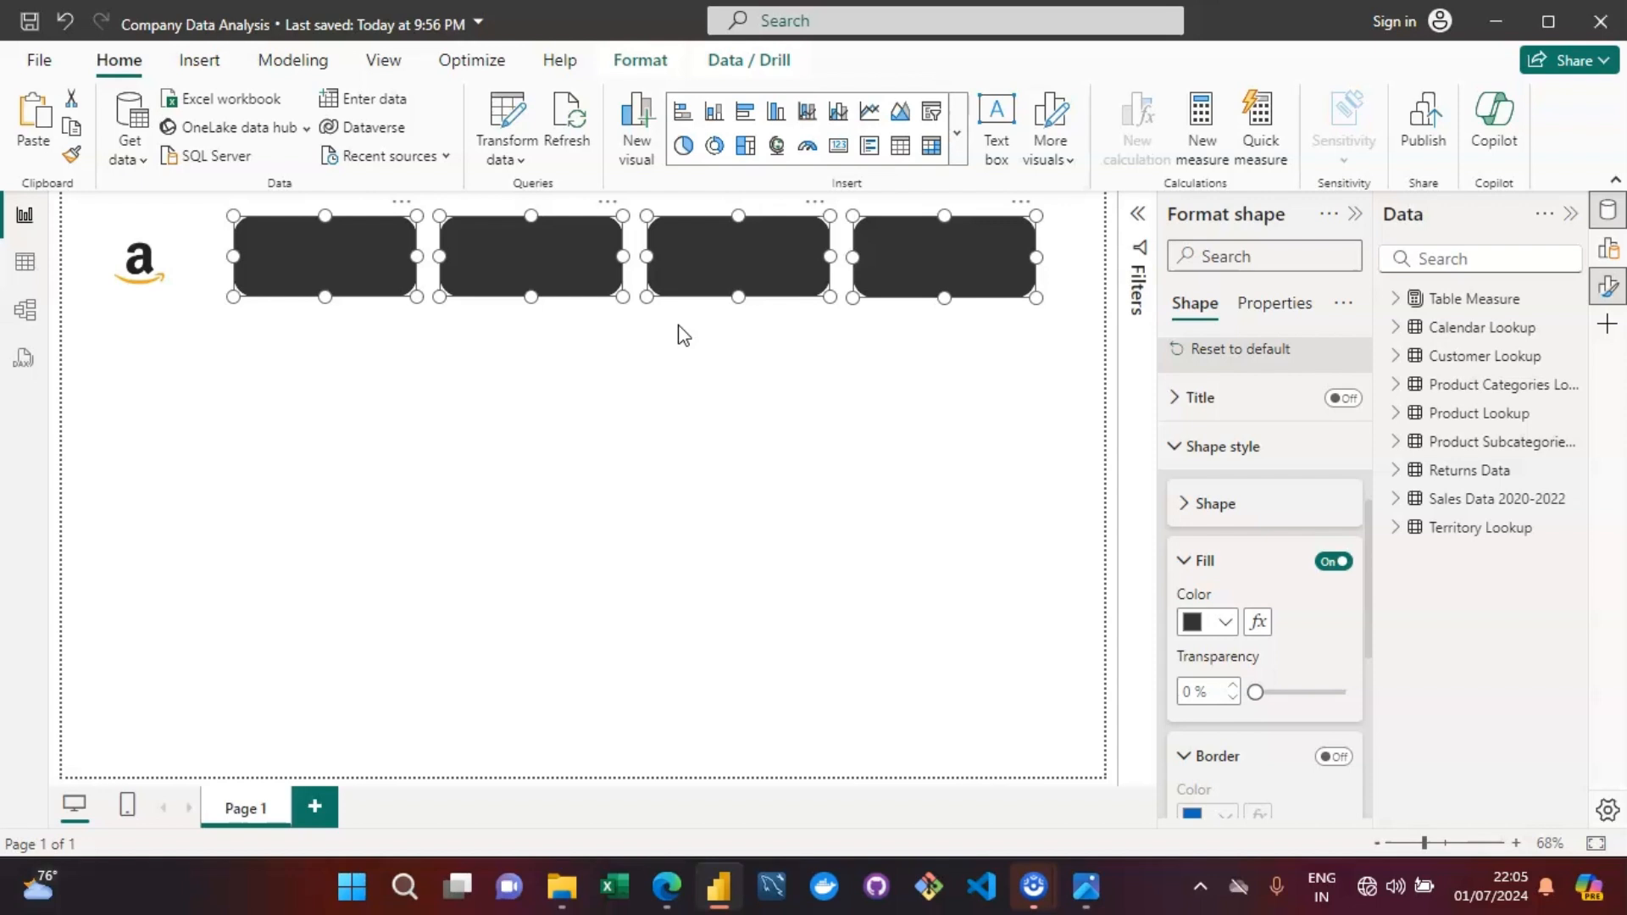
left_click(545, 356)
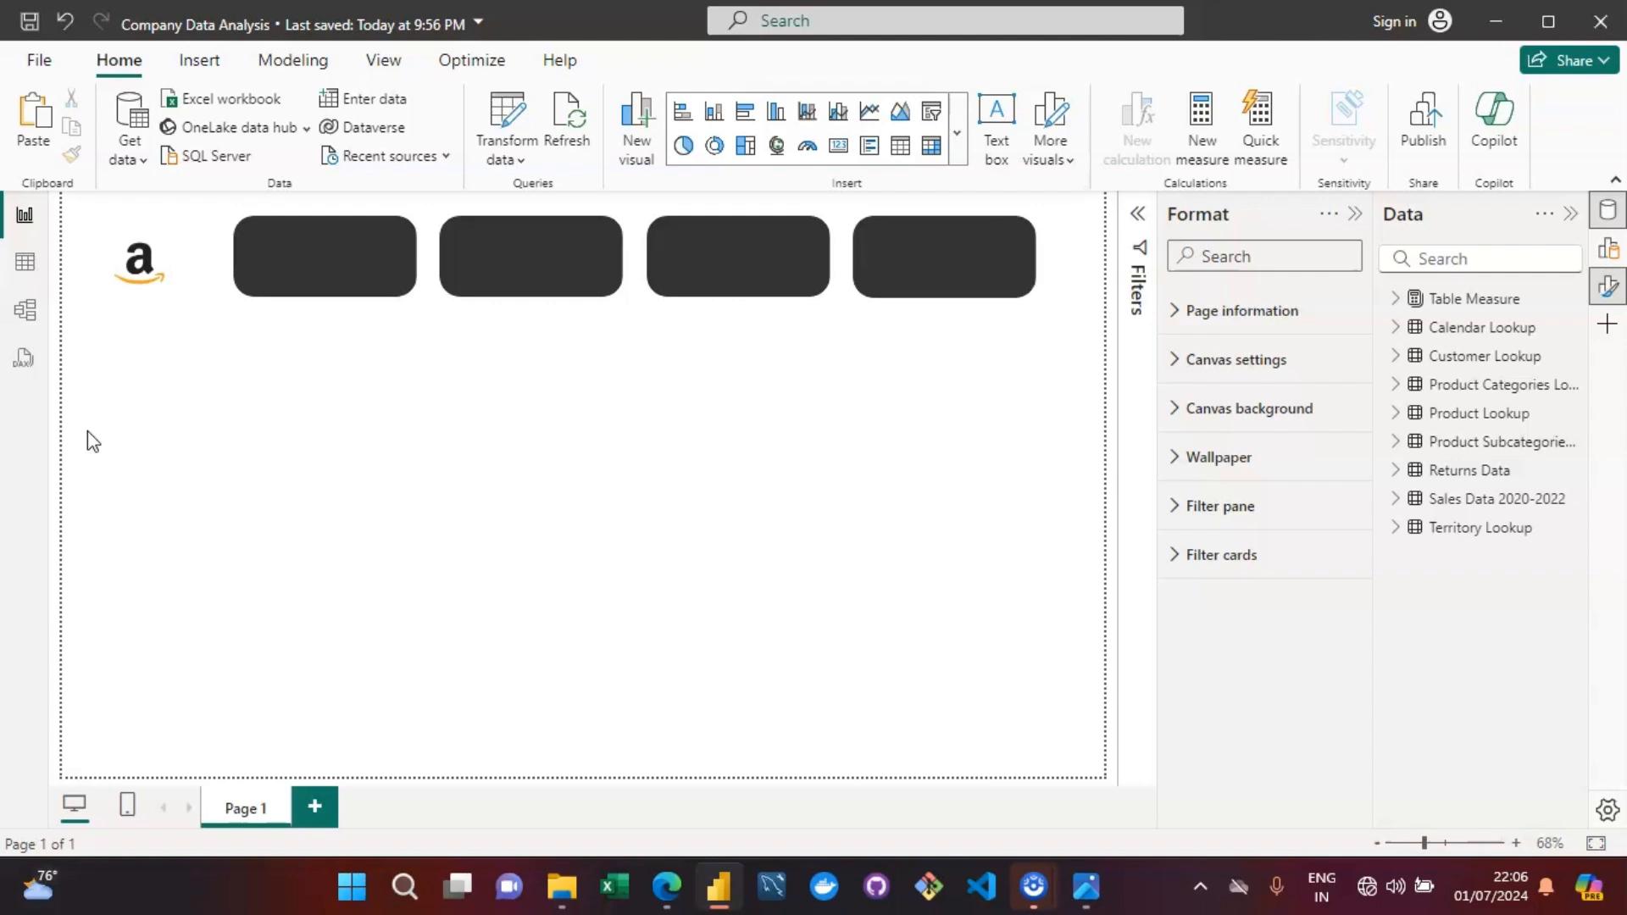
Insert a plain rectangle and make it a narrow vertical strip along the page's left edge, spanning the full page height.
left_click(200, 60)
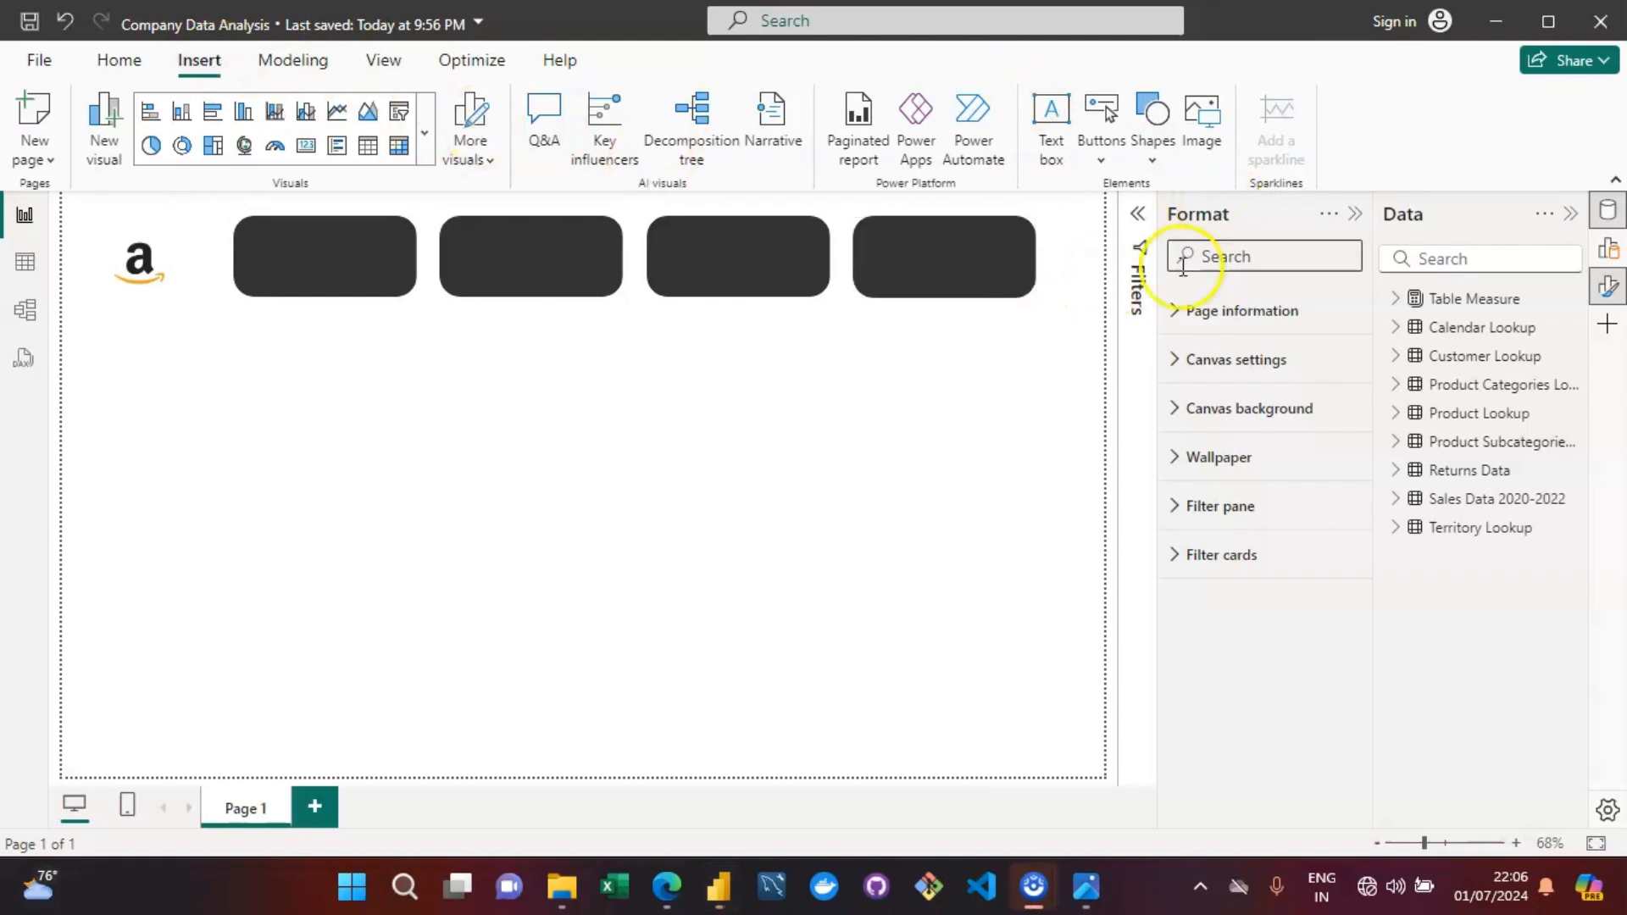
left_click(1152, 155)
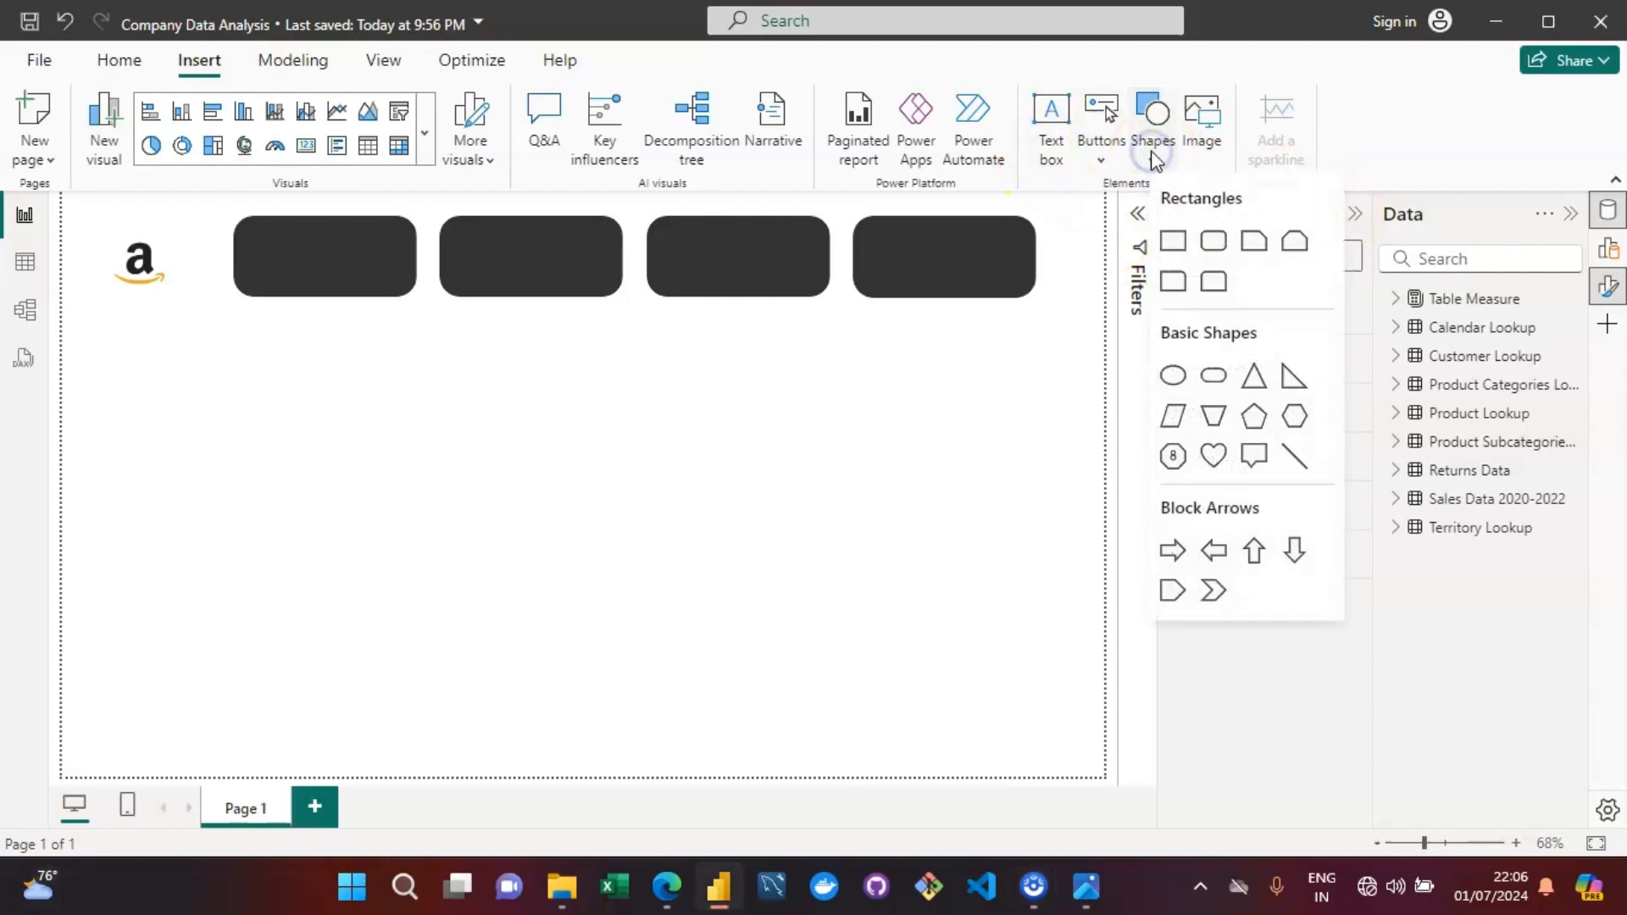
left_click(1170, 244)
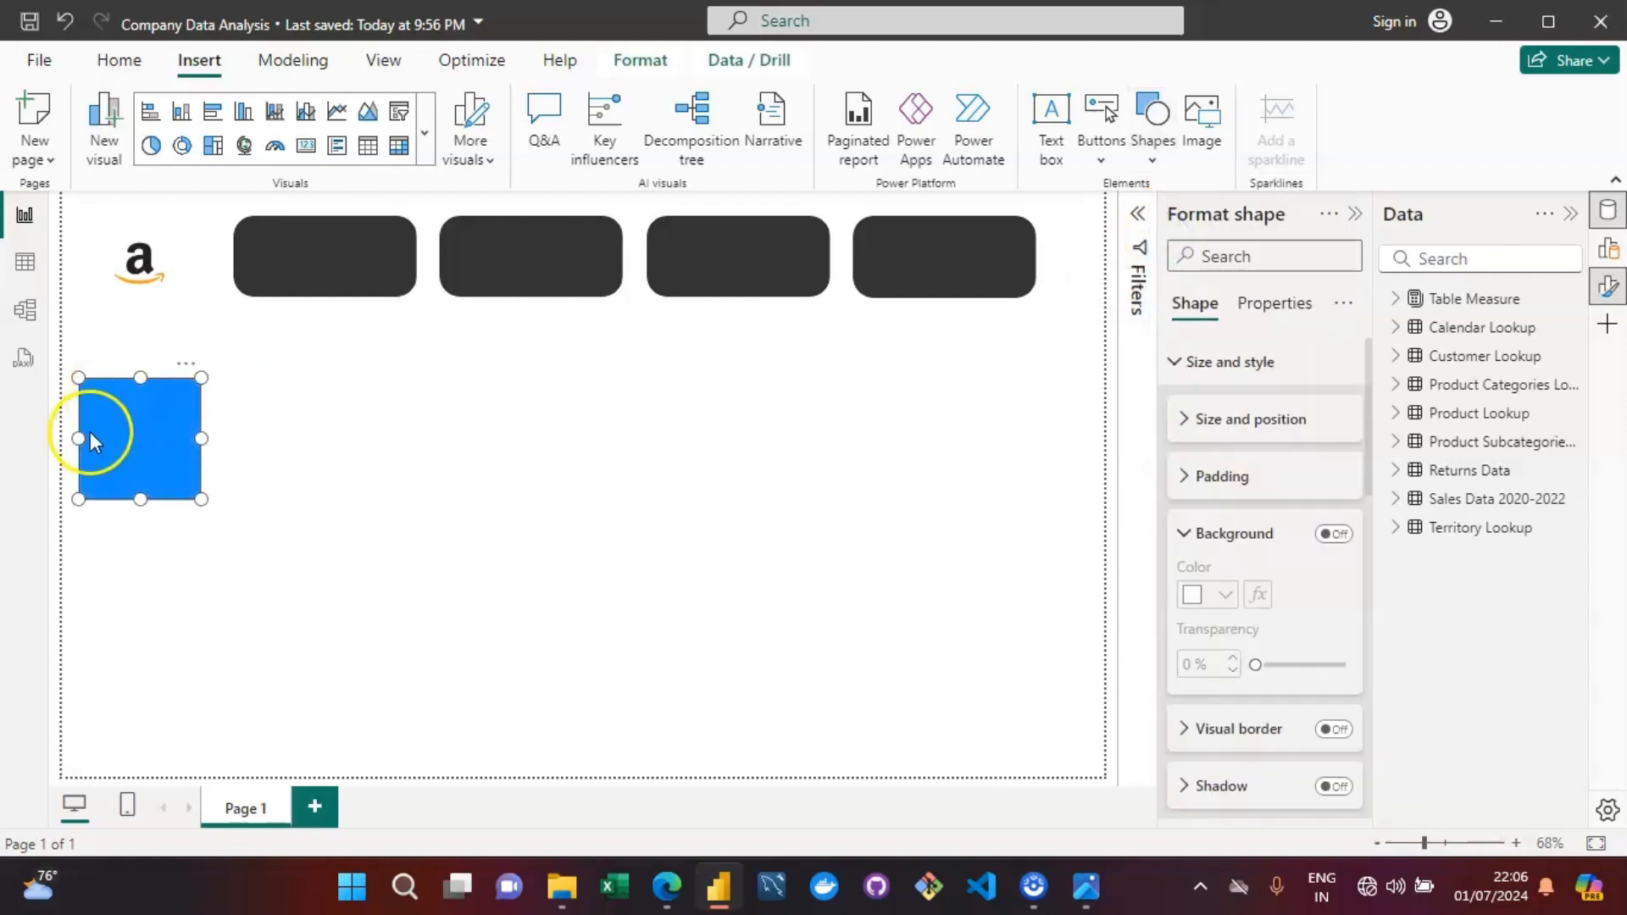
left_click(89, 438)
left_click_drag(90, 438, 33, 214)
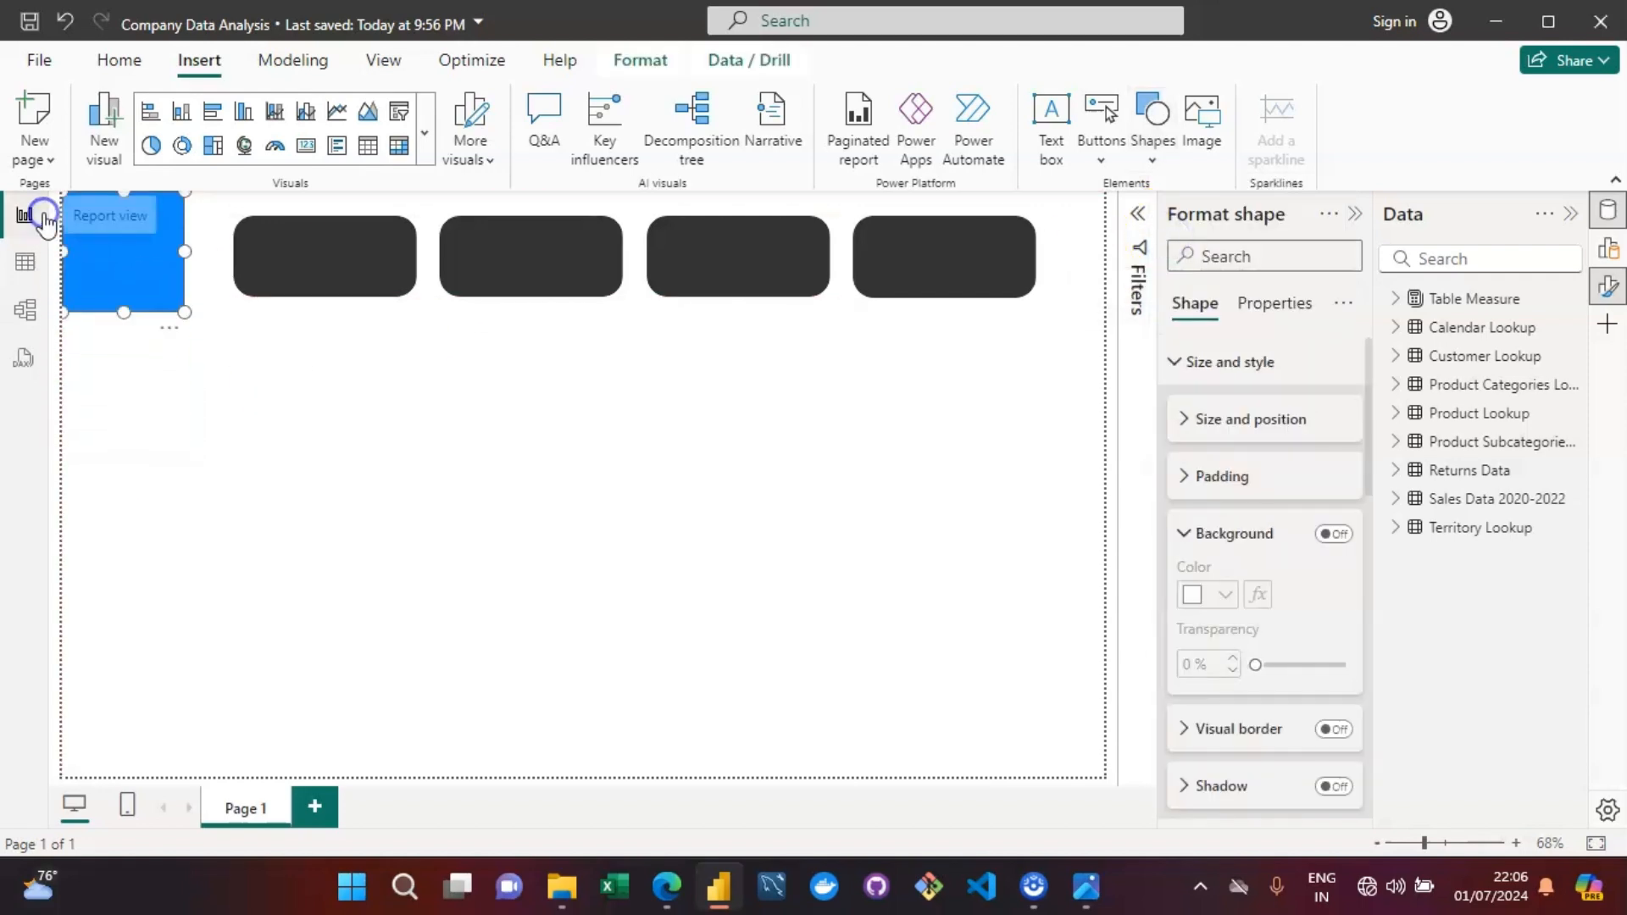
left_click_drag(173, 259, 80, 797)
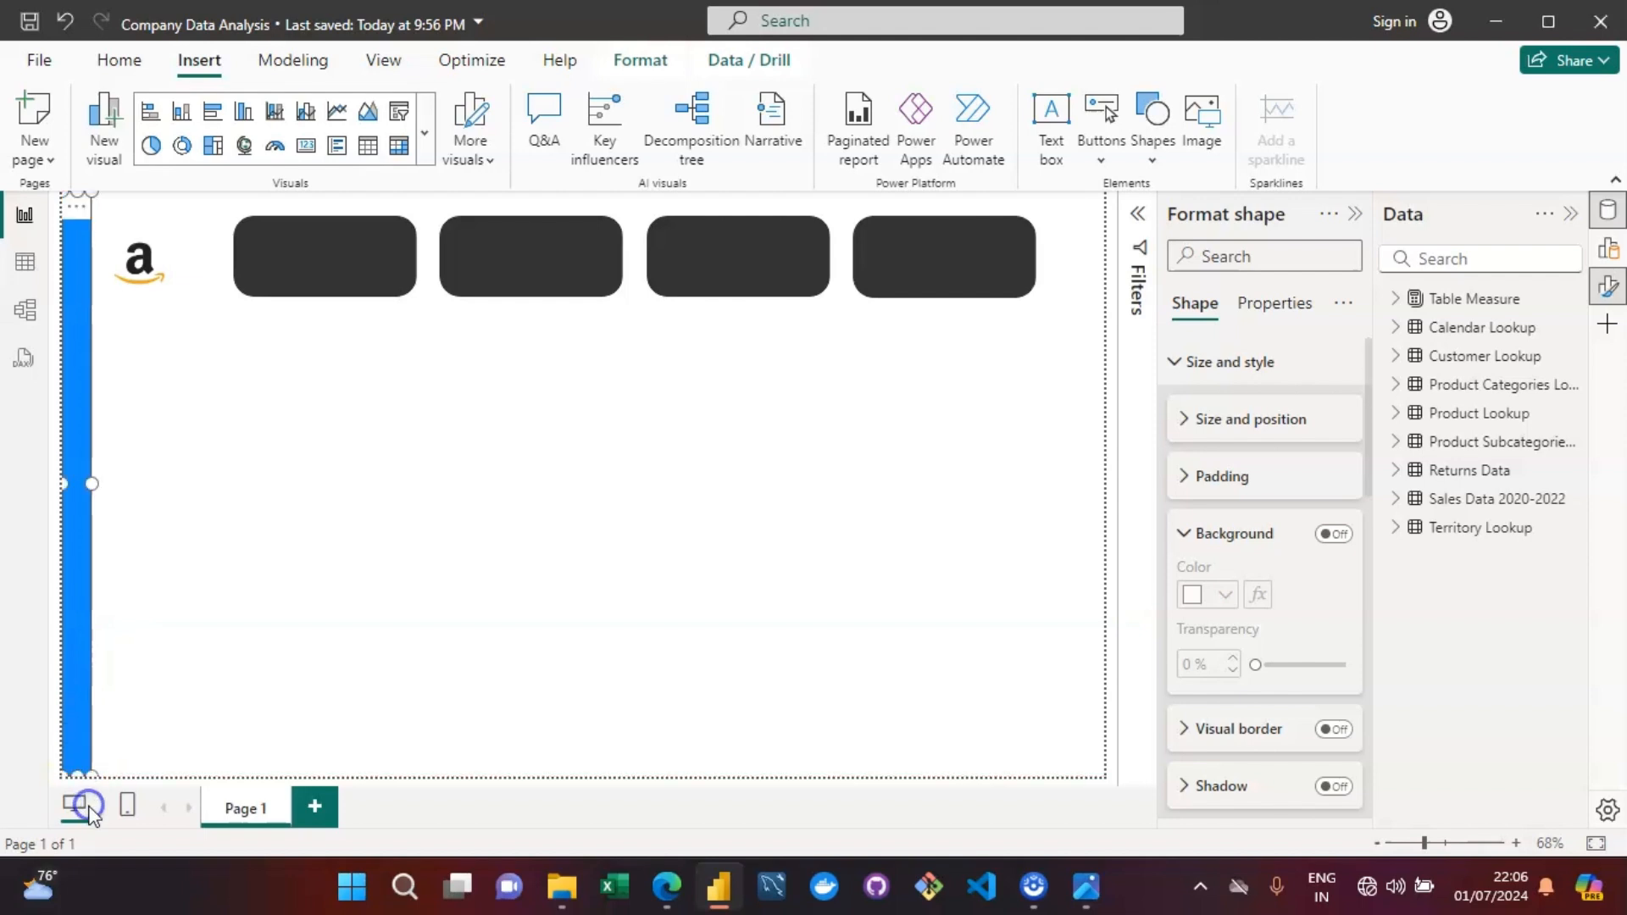
left_click(131, 263)
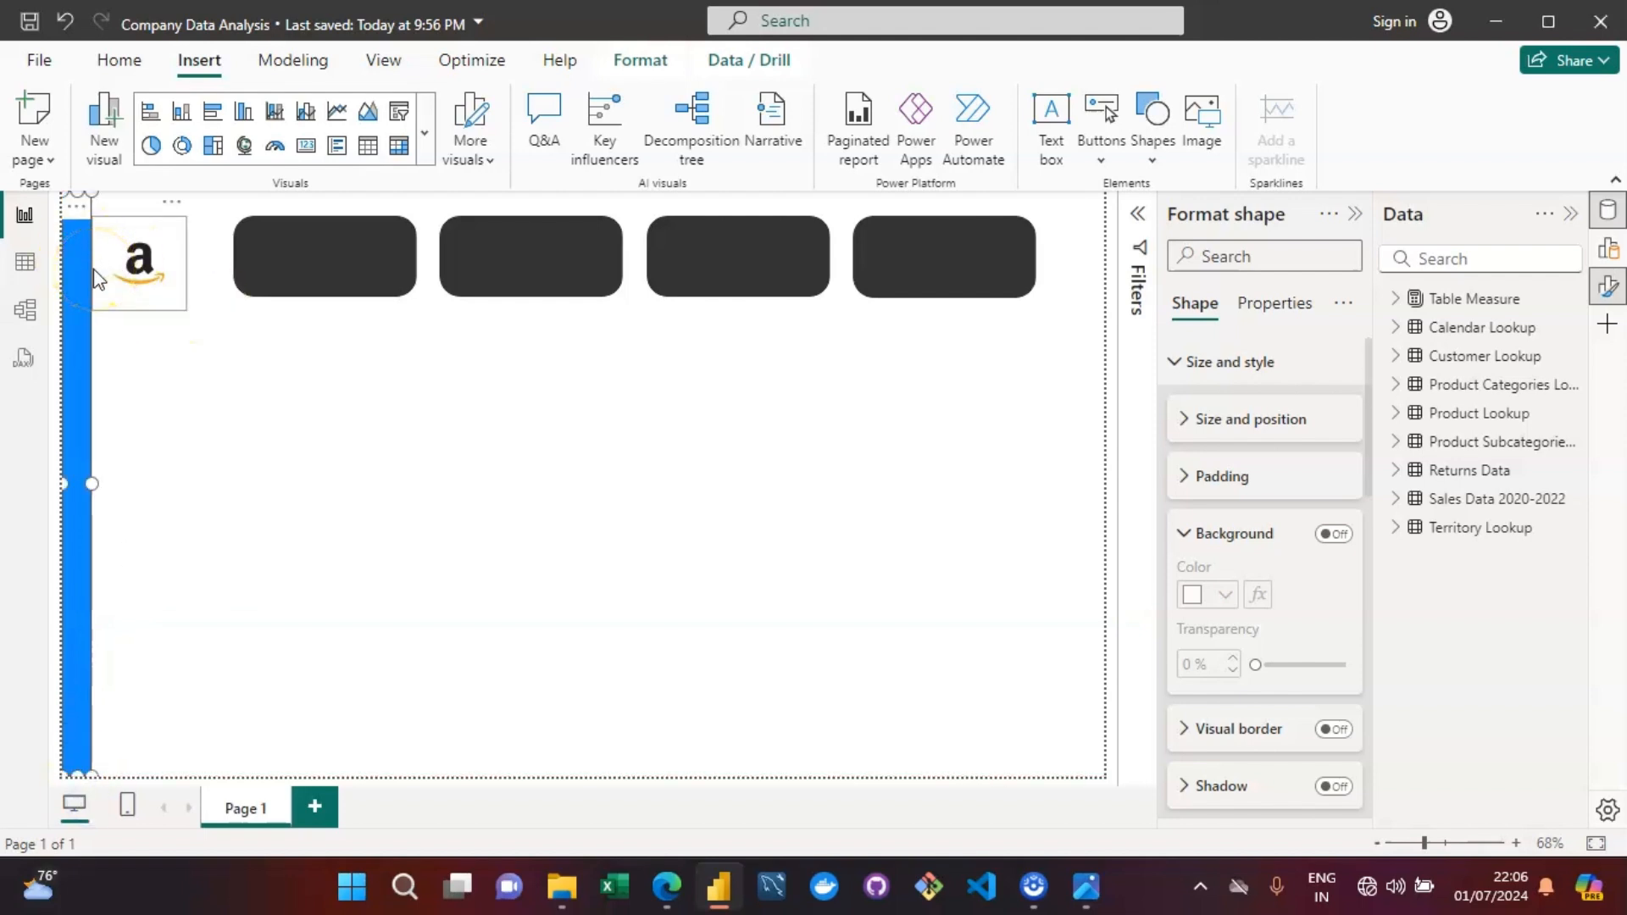
Set the fill colour of the vertical strip along the page's left edge to the dark grey theme shade.
left_click(68, 444)
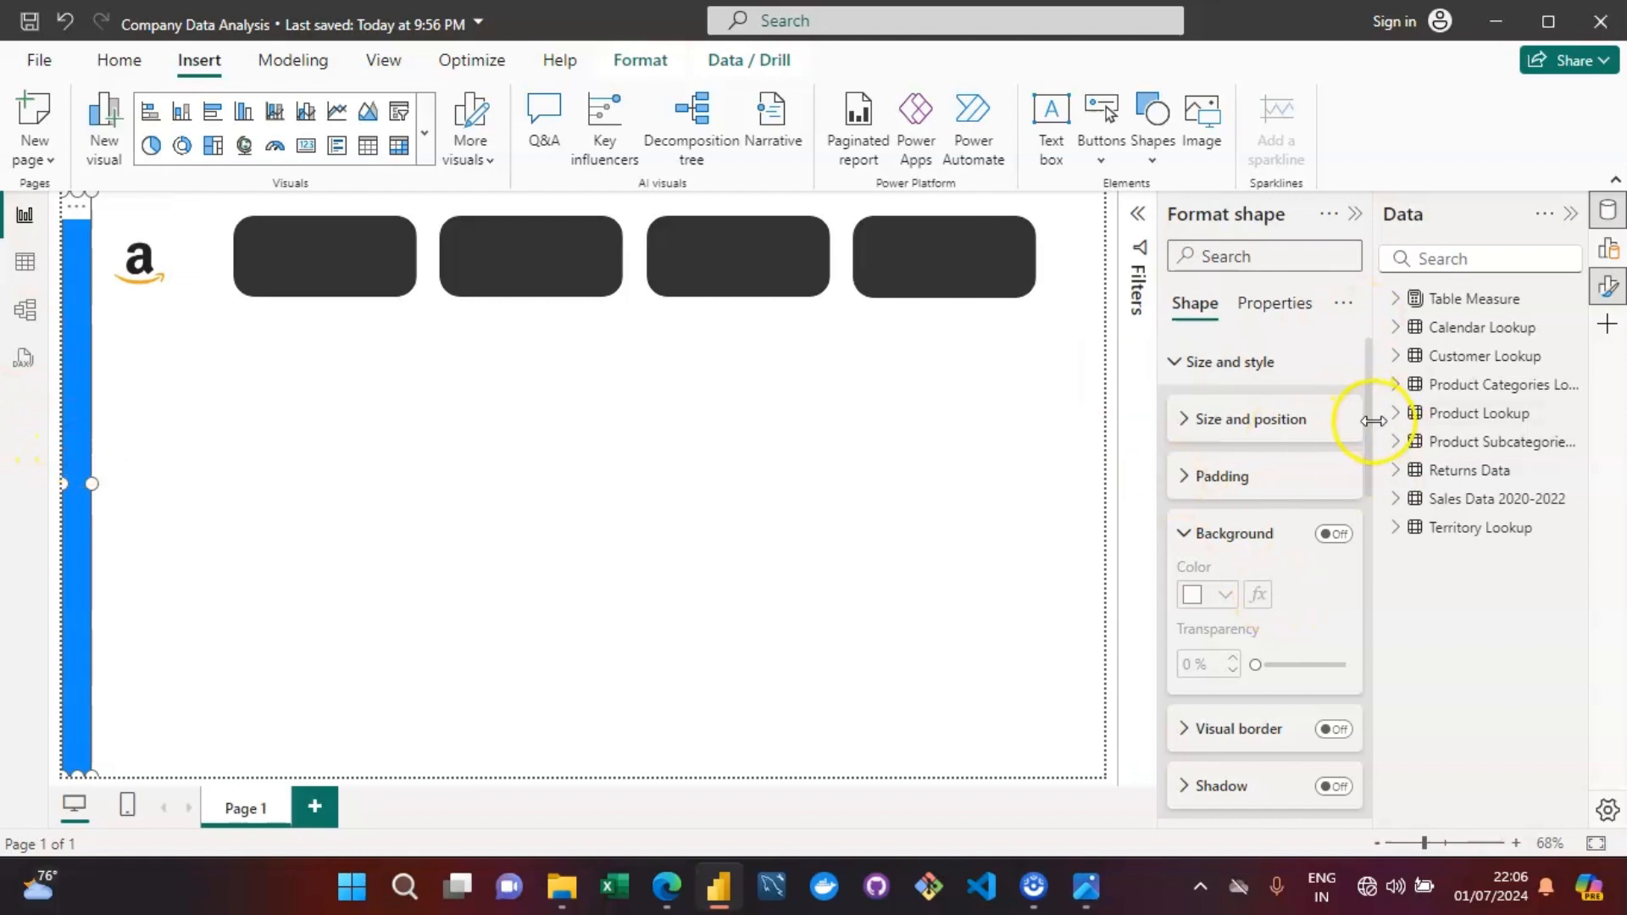
left_click_drag(1369, 434, 1380, 361)
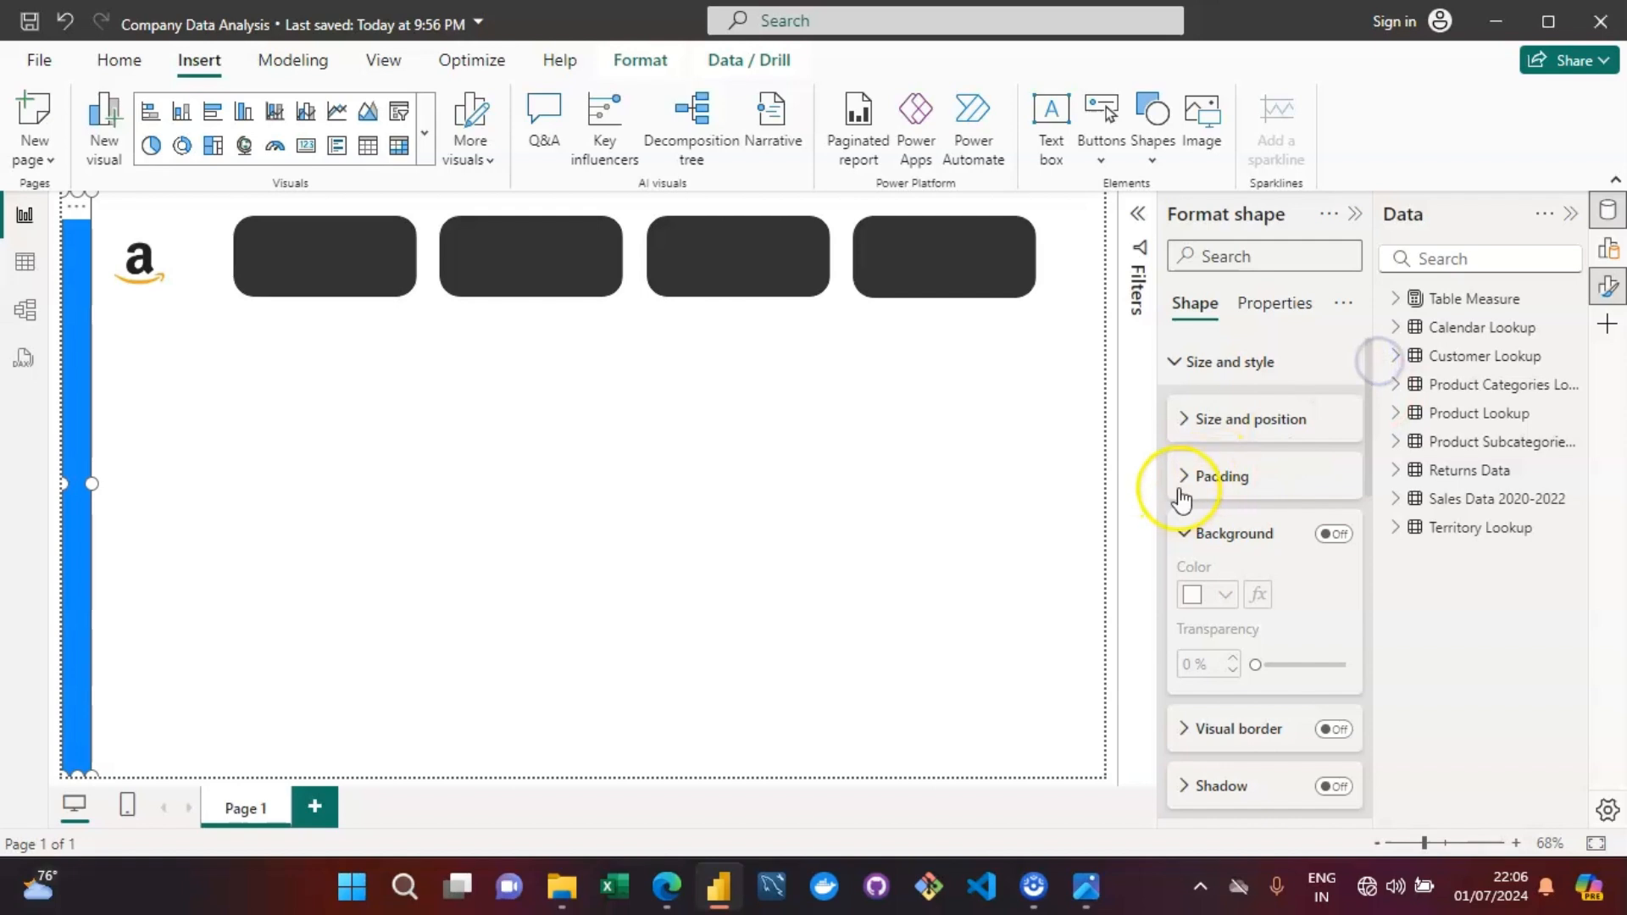
left_click(1184, 478)
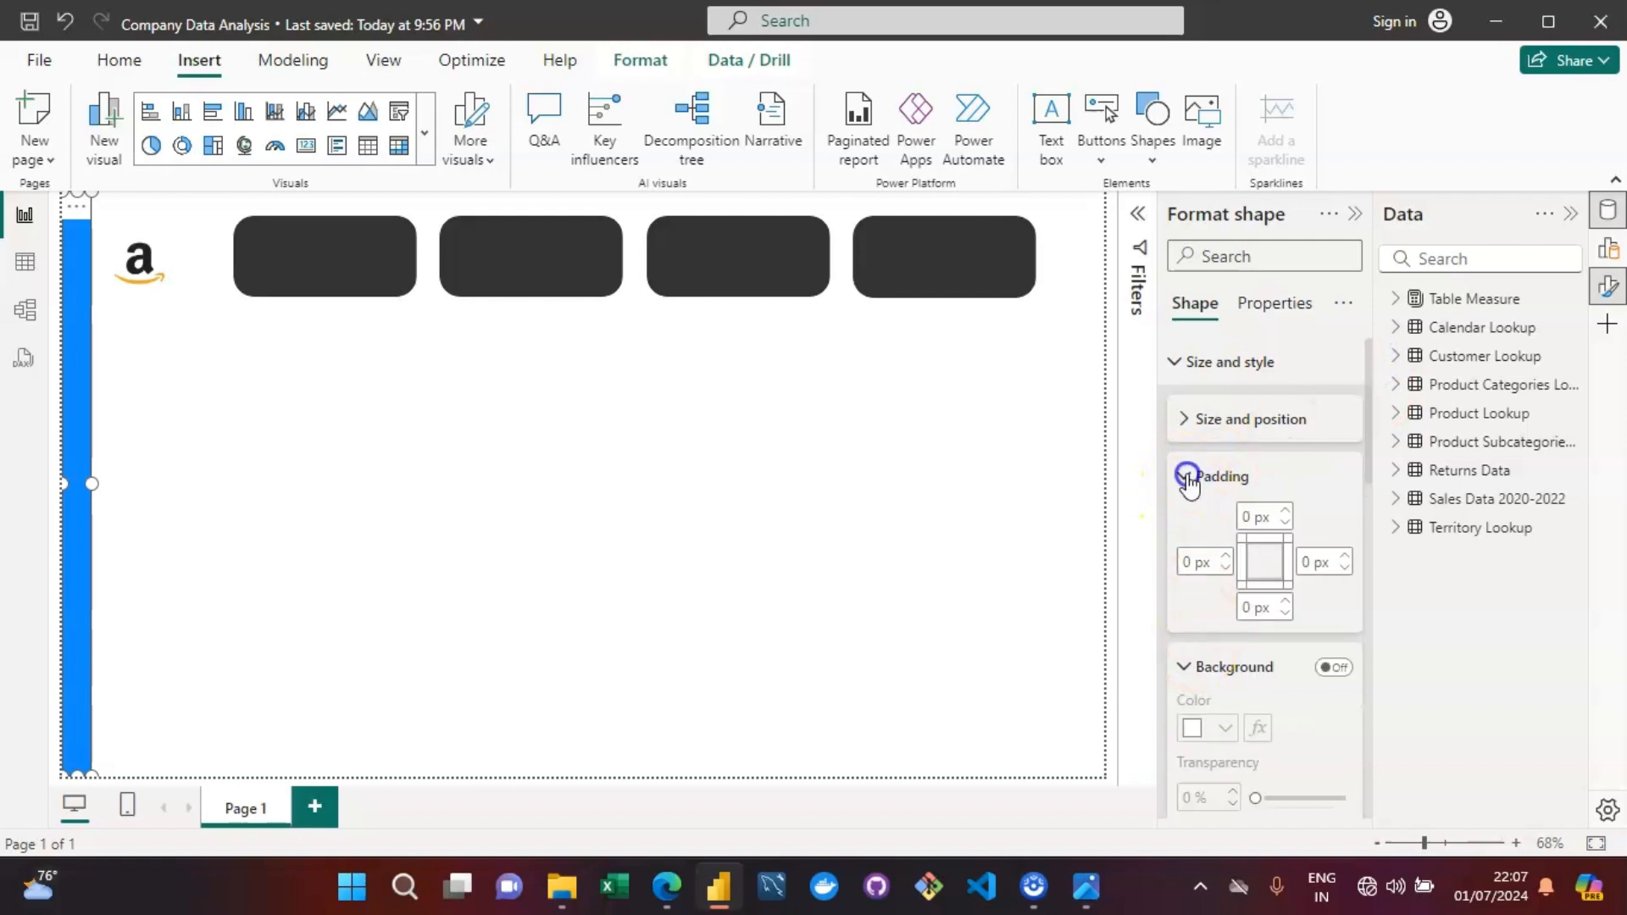
left_click(1187, 478)
left_click(1181, 536)
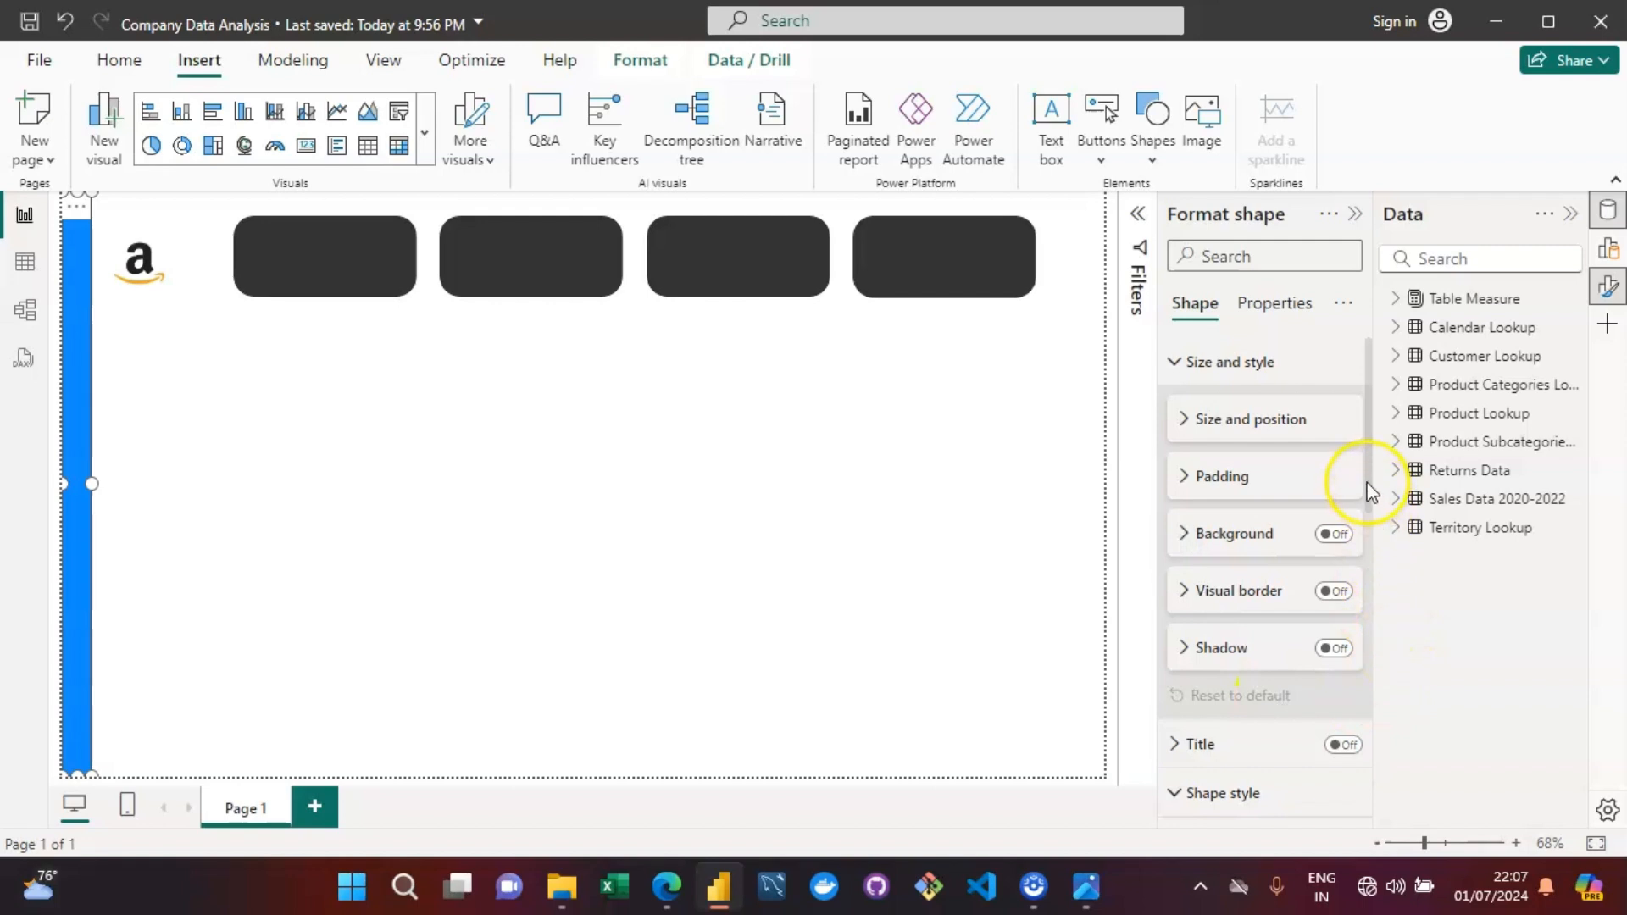
left_click_drag(1370, 492, 1373, 348)
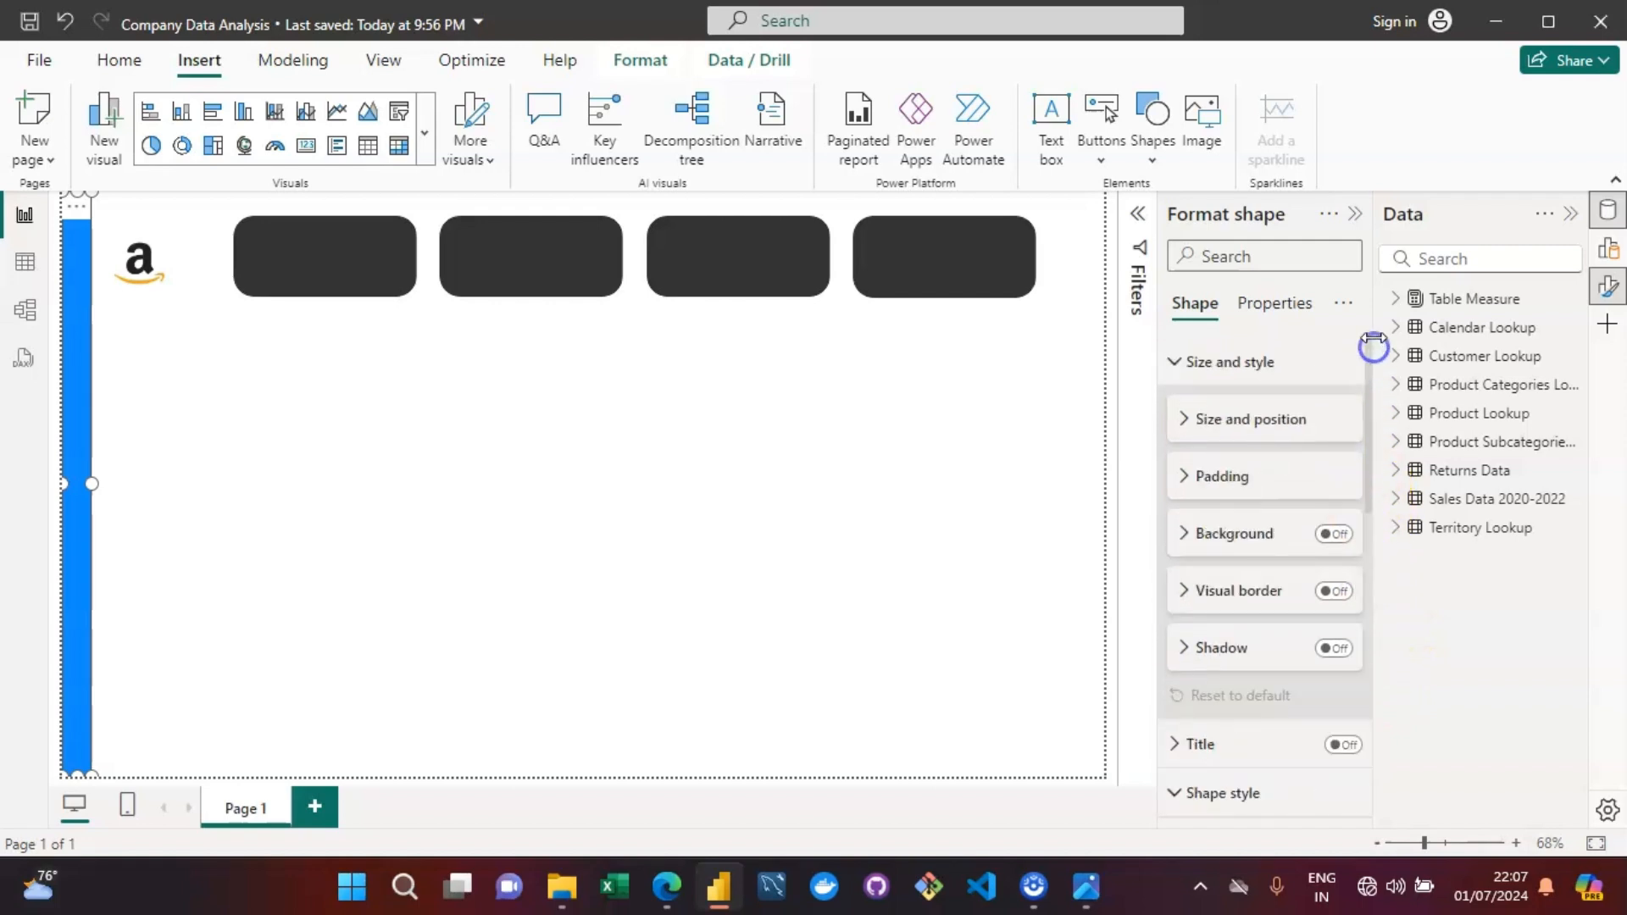
left_click(1174, 361)
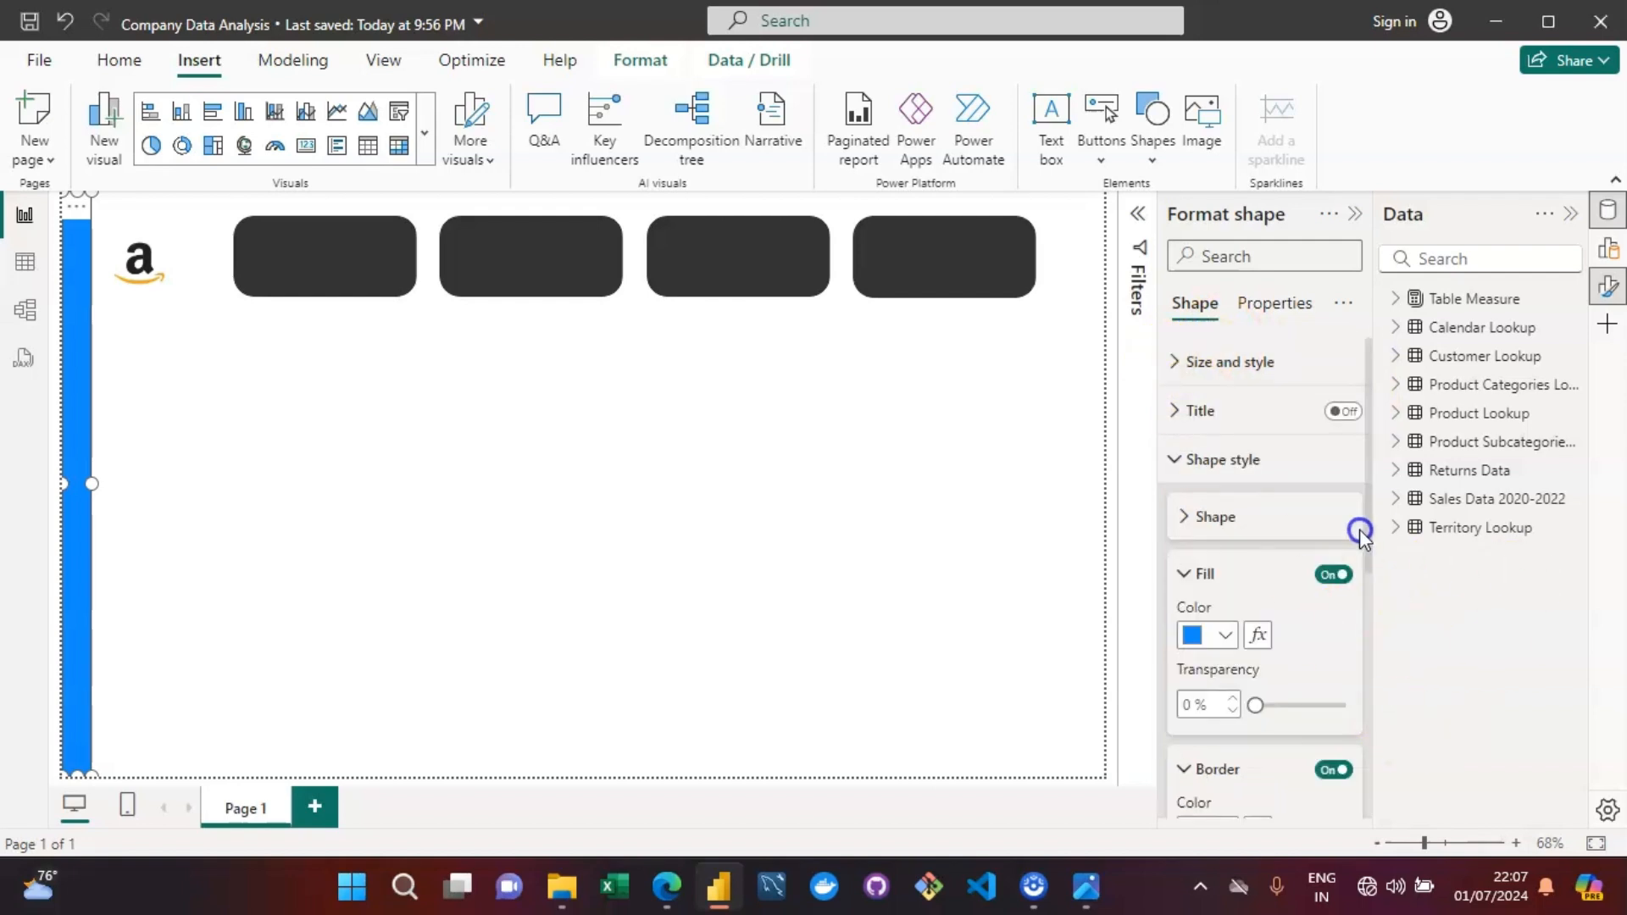
left_click(1252, 302)
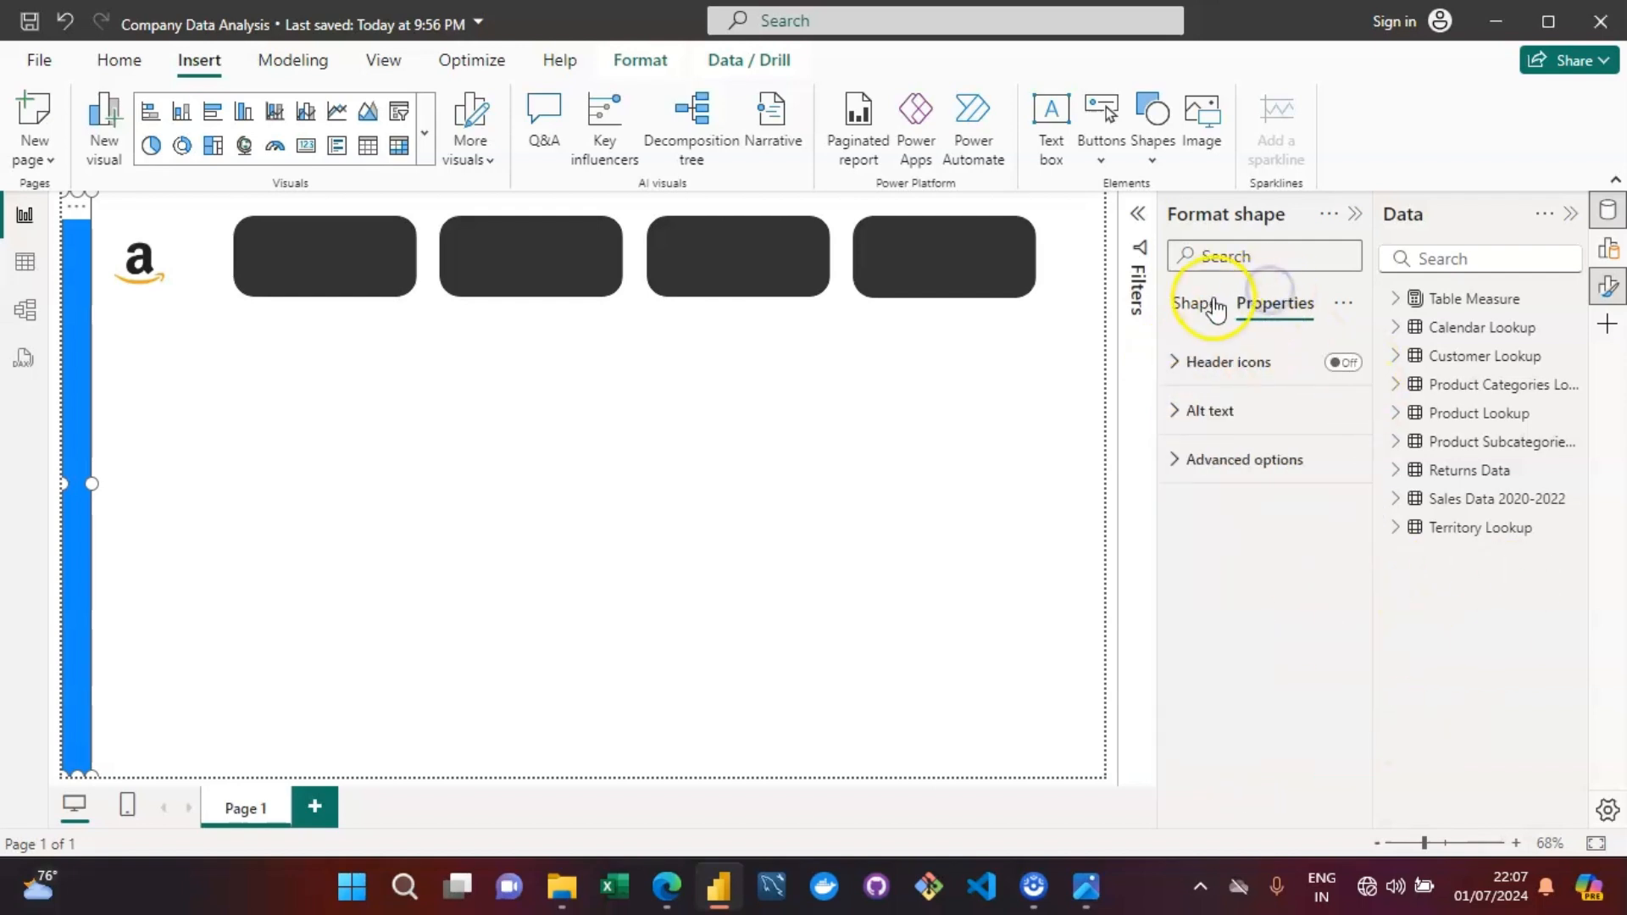
left_click(1195, 303)
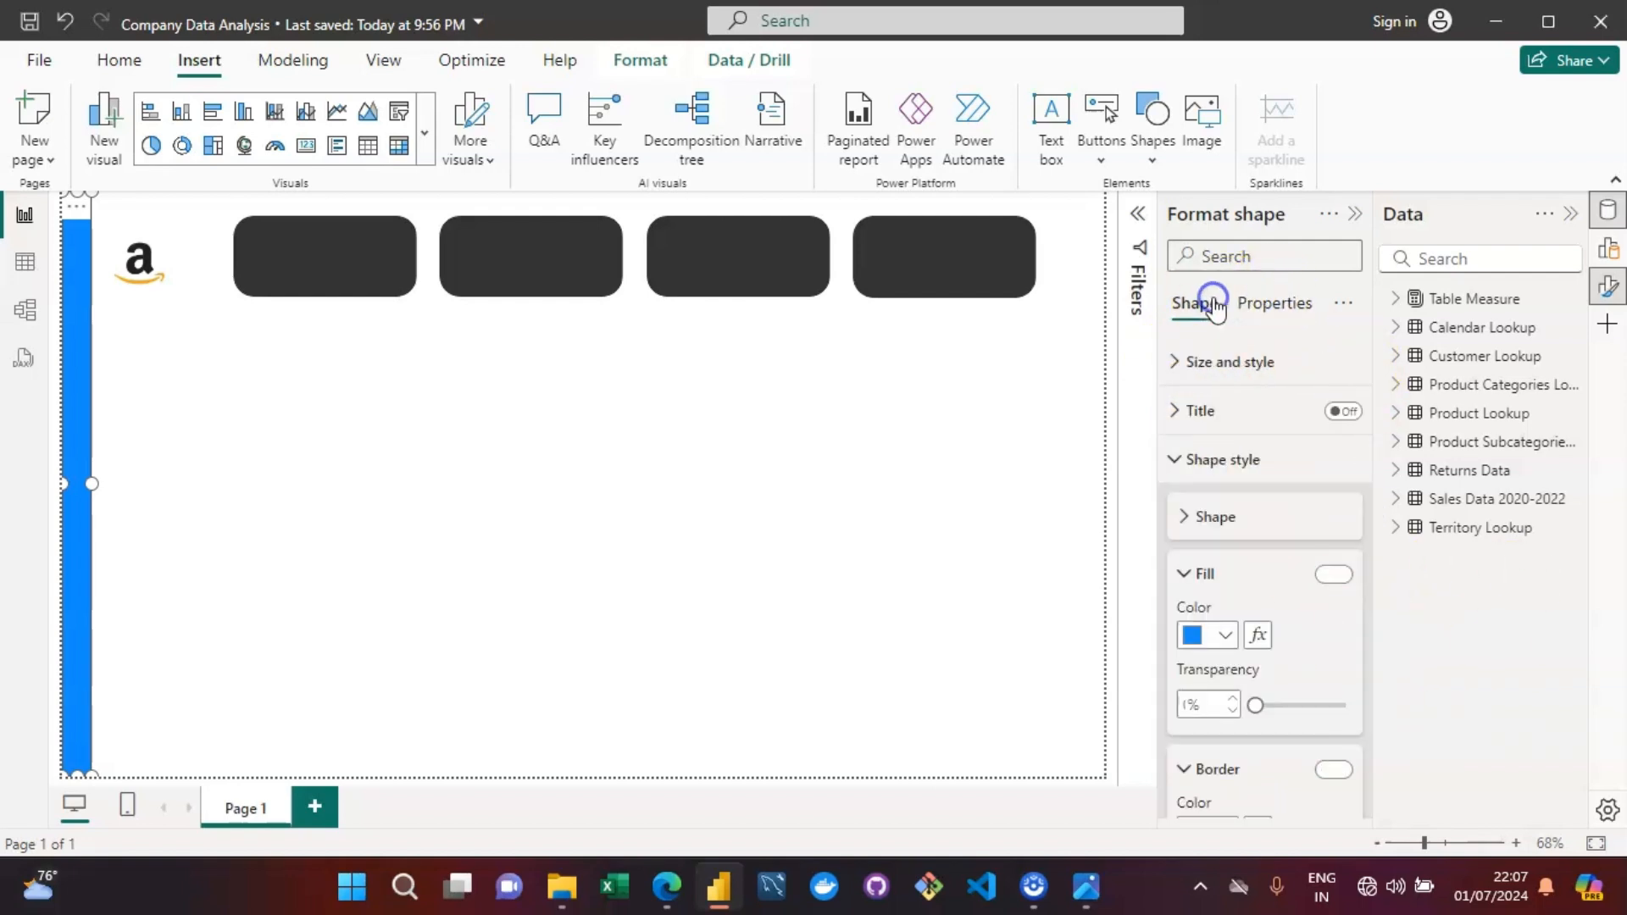
right_click(76, 629)
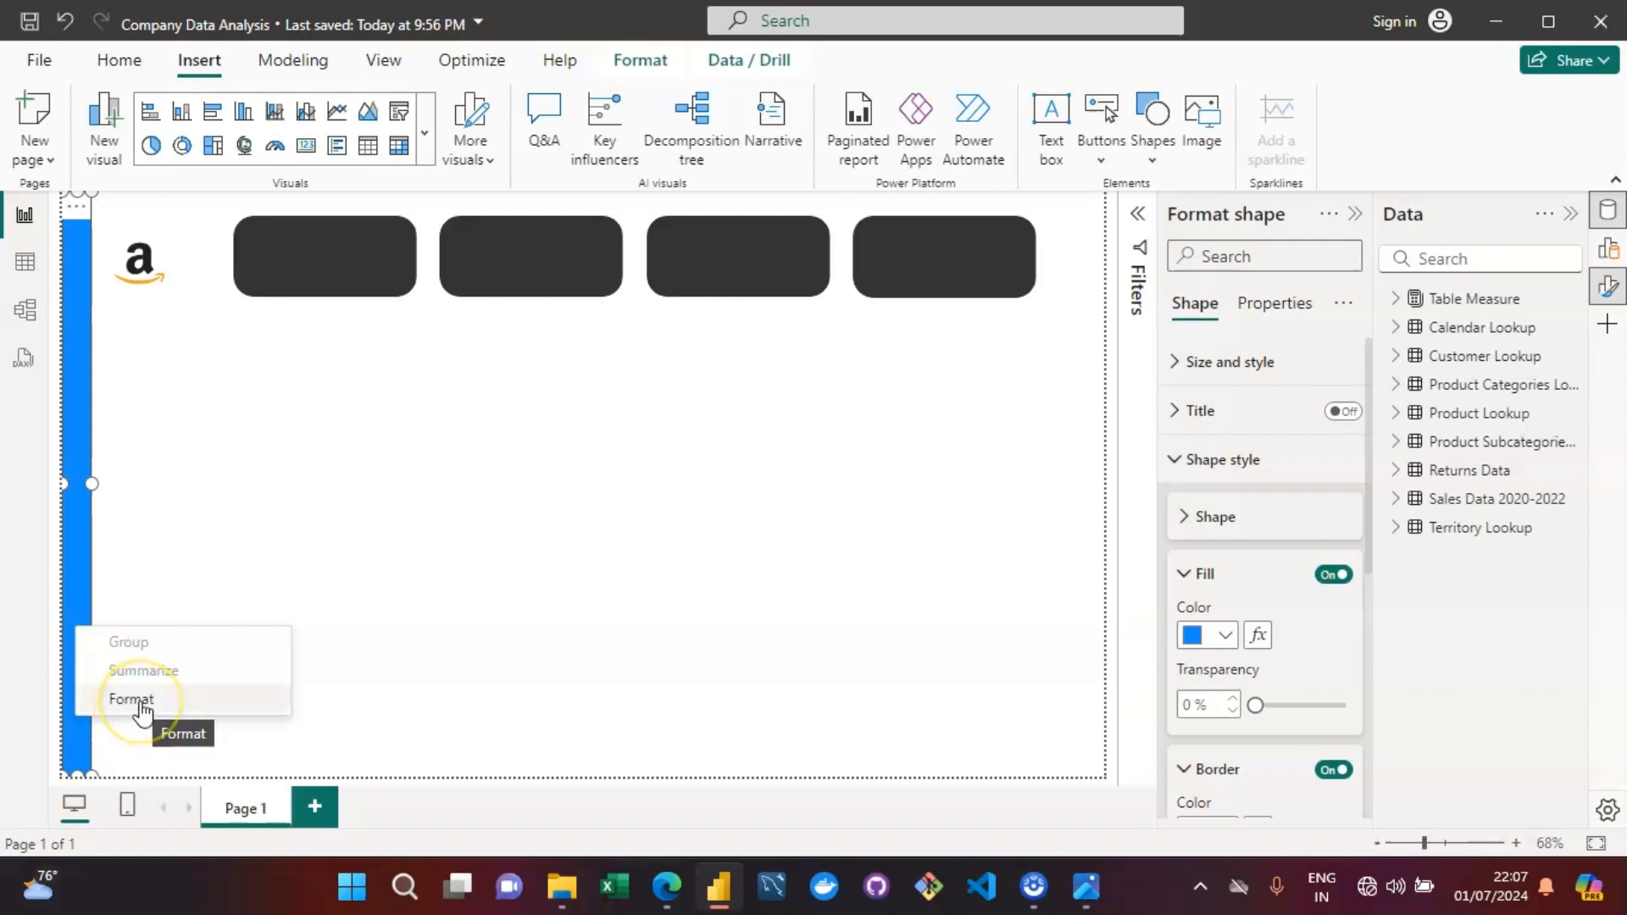
left_click(78, 473)
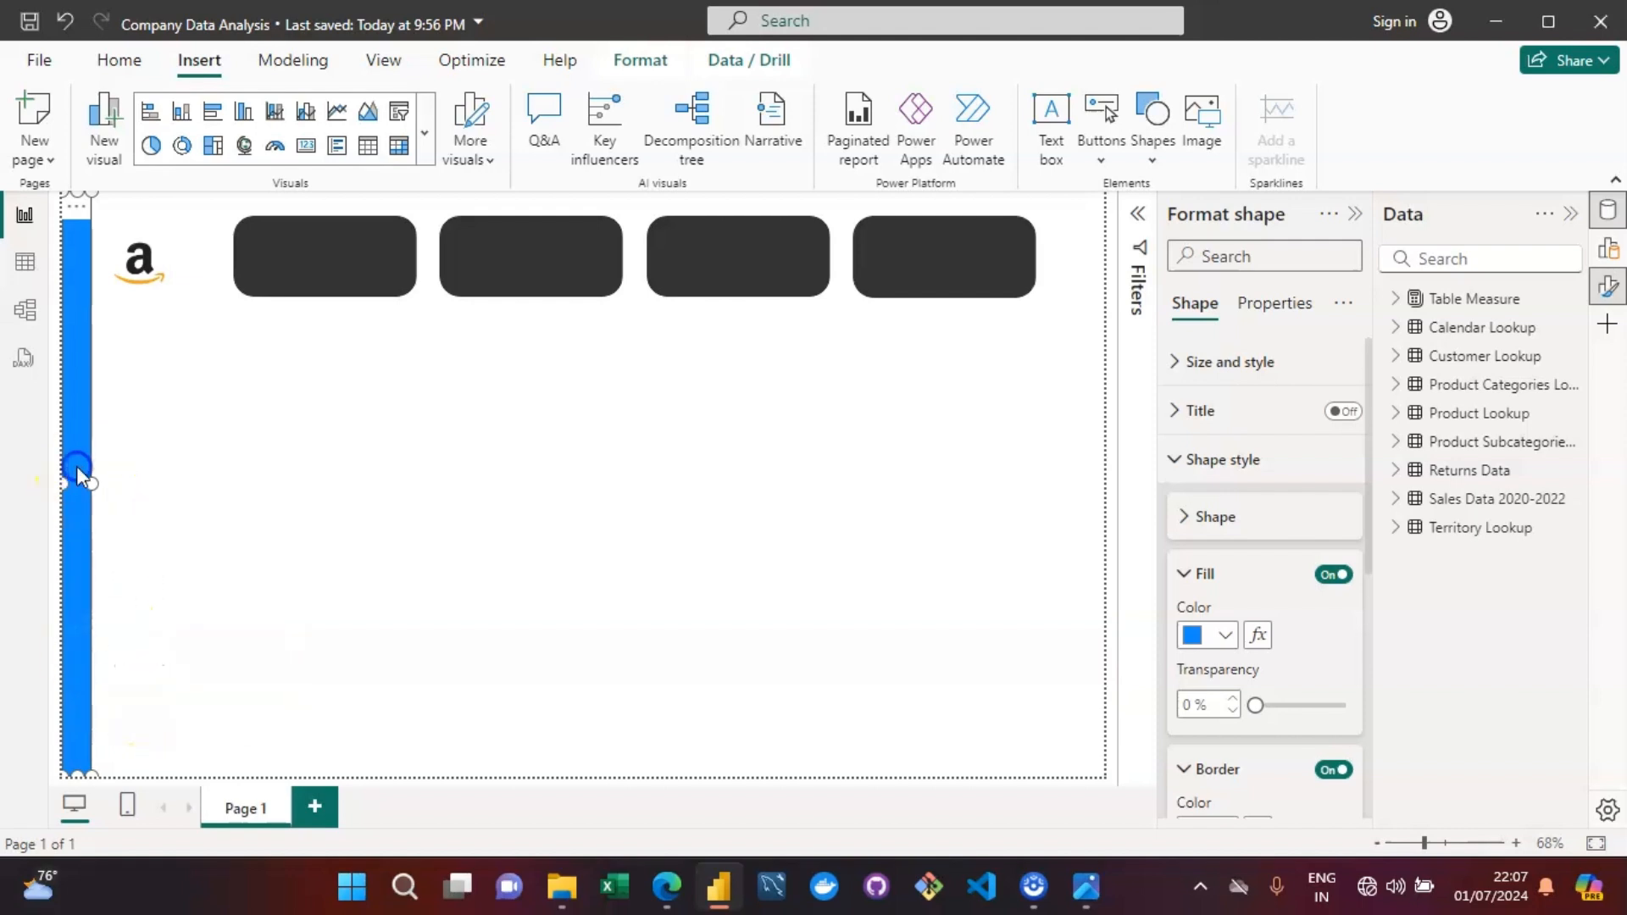
left_click(1229, 644)
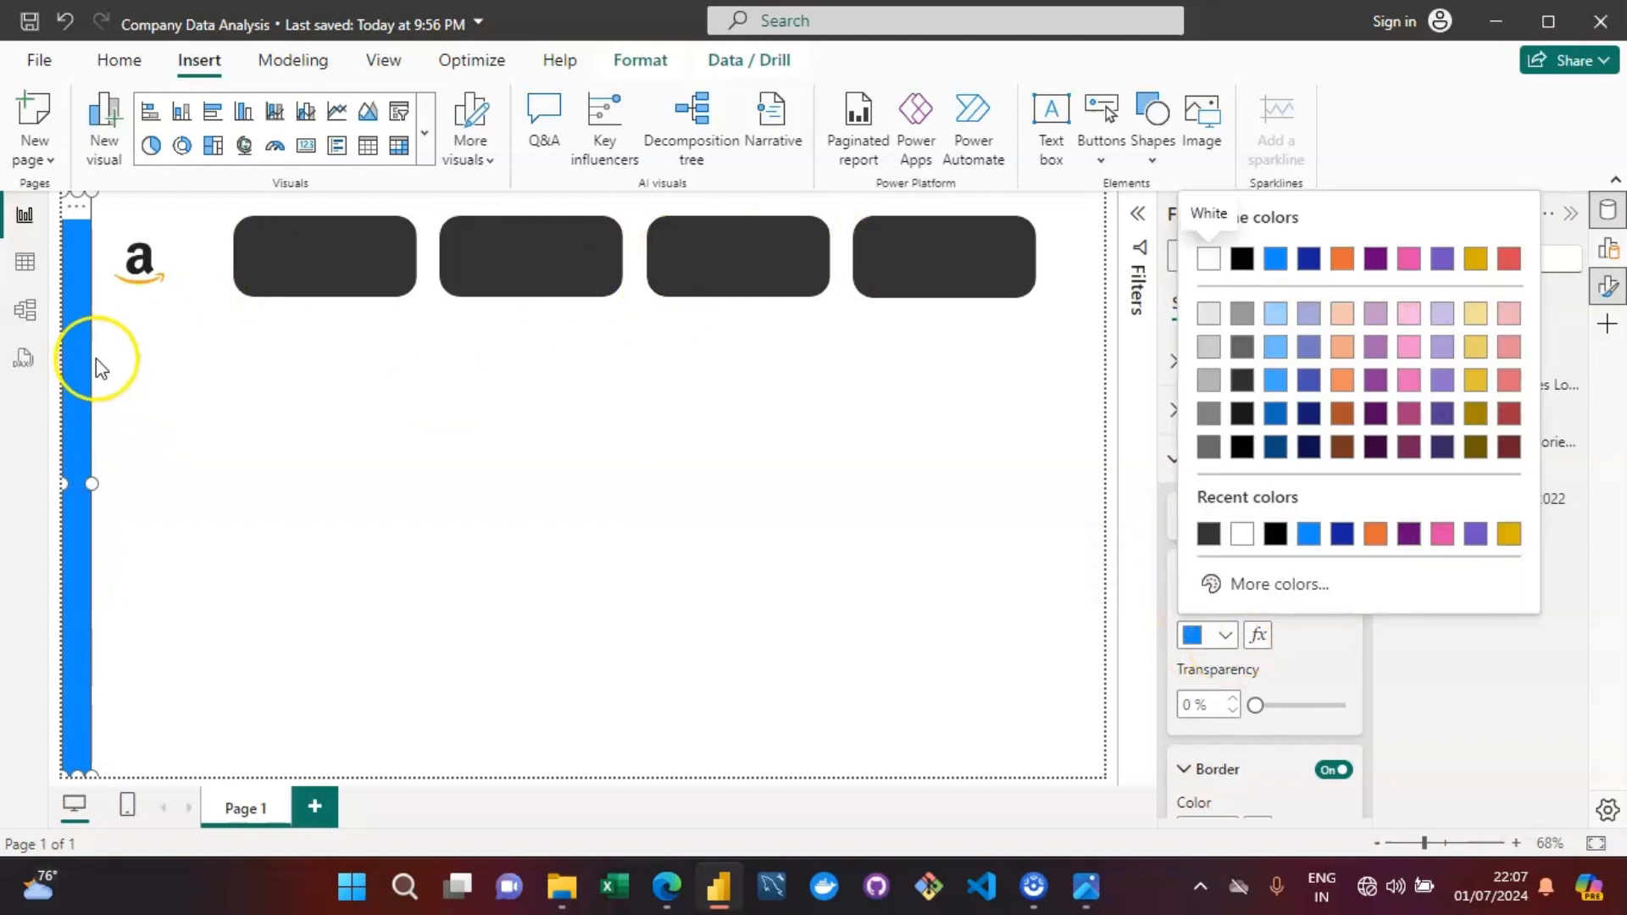
left_click(1243, 381)
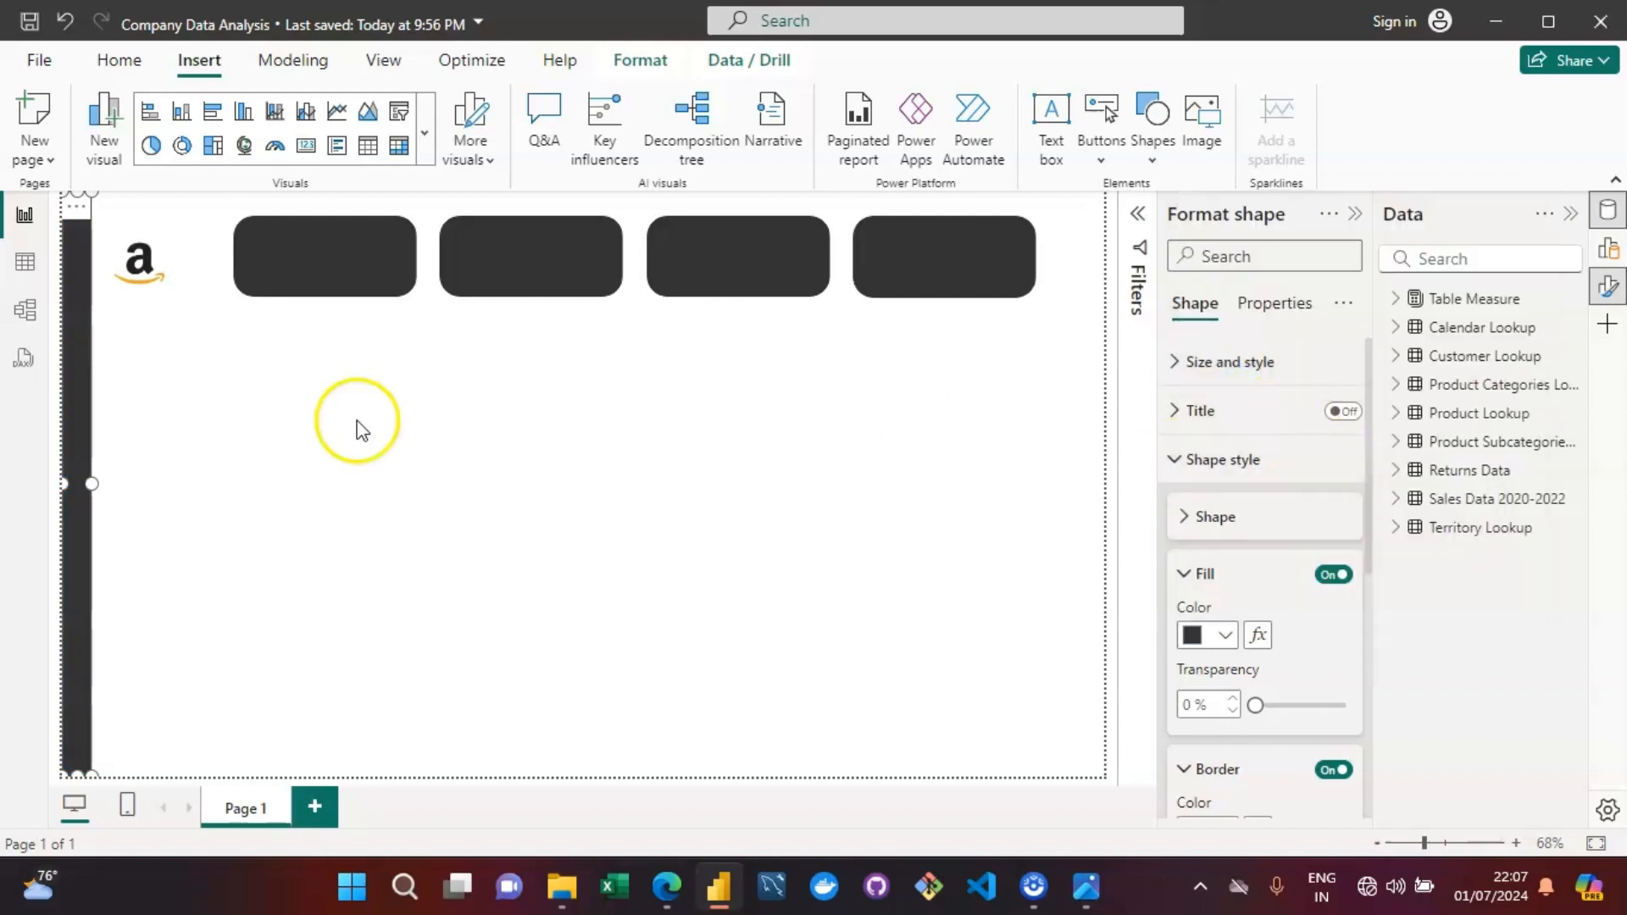
left_click(481, 465)
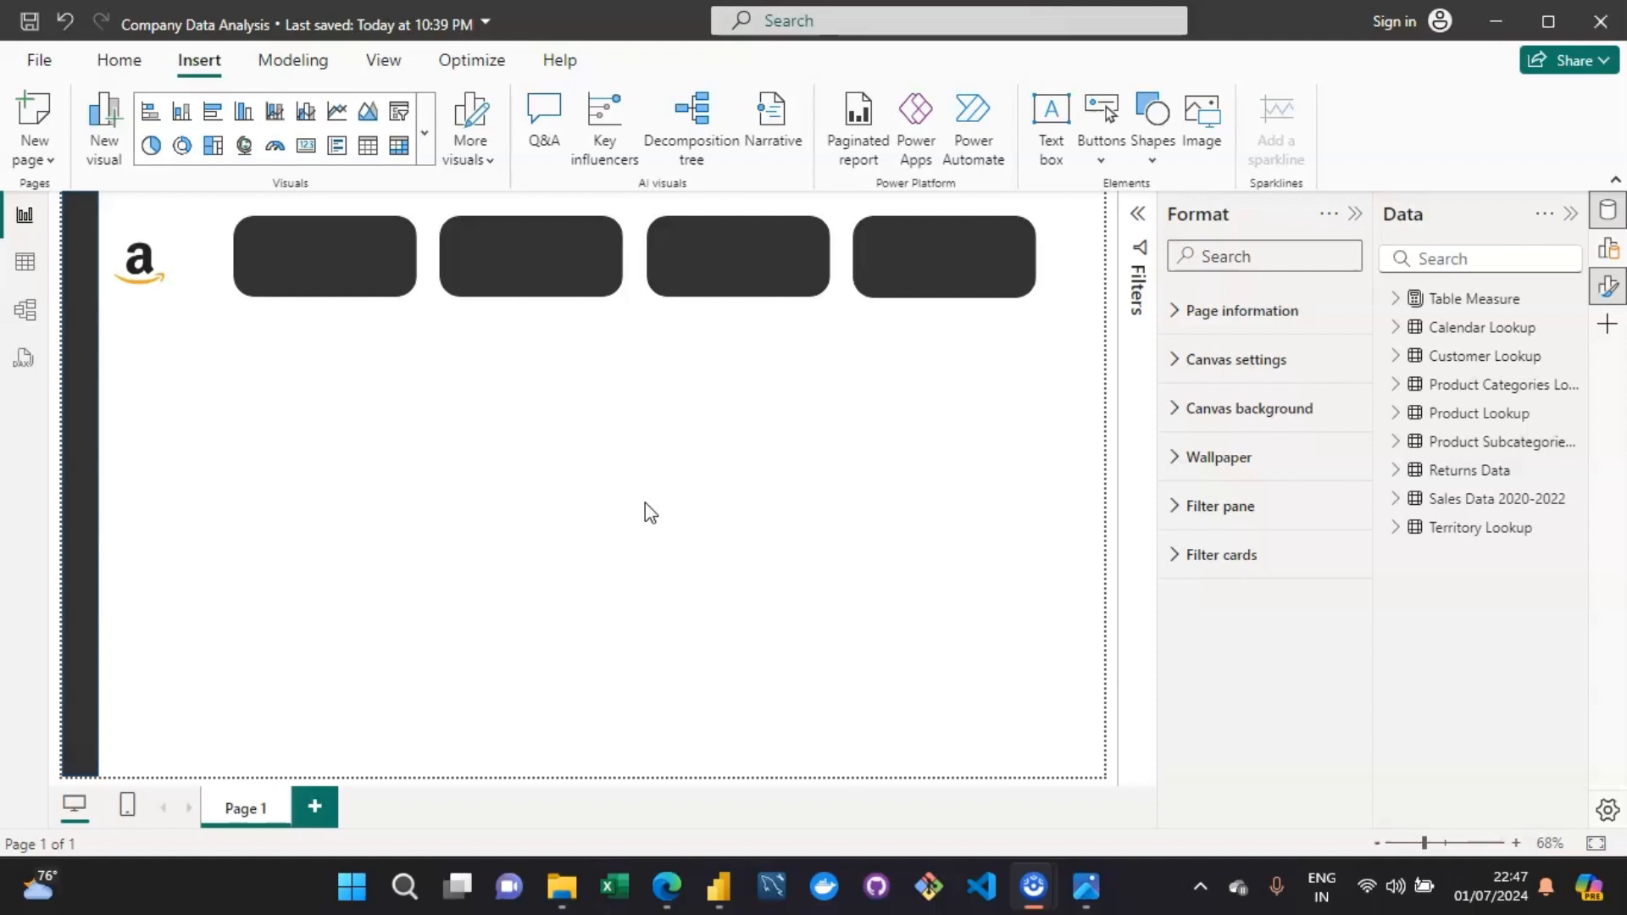
Examine the size and position settings of the rounded rectangles in the row and the left-edge strip.
left_click(285, 210)
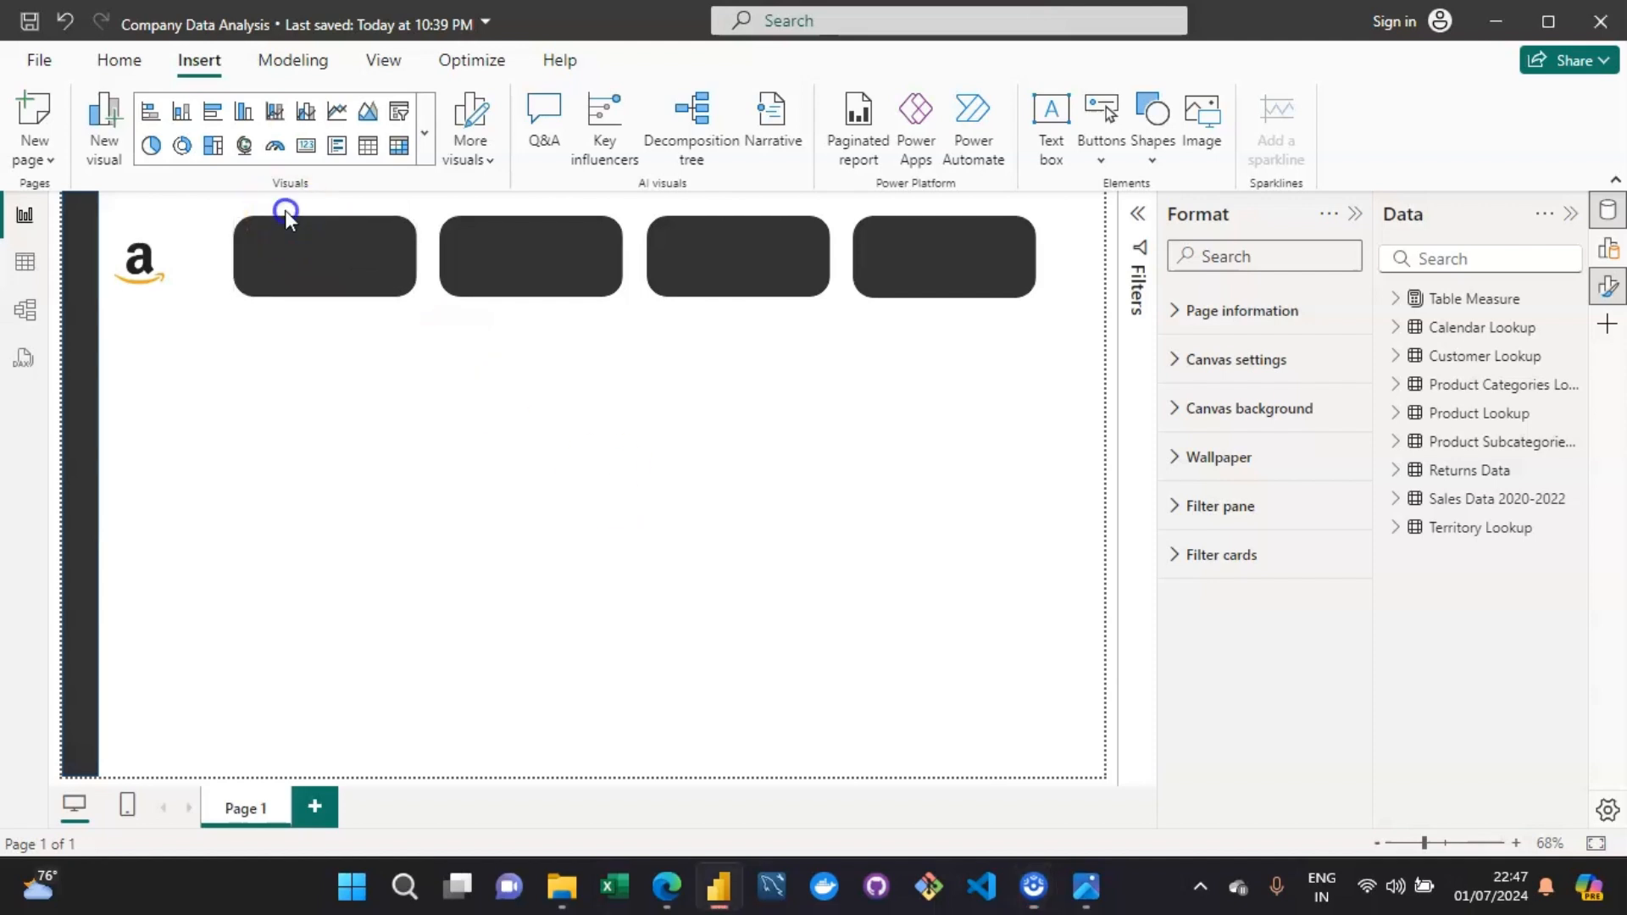
left_click(321, 252)
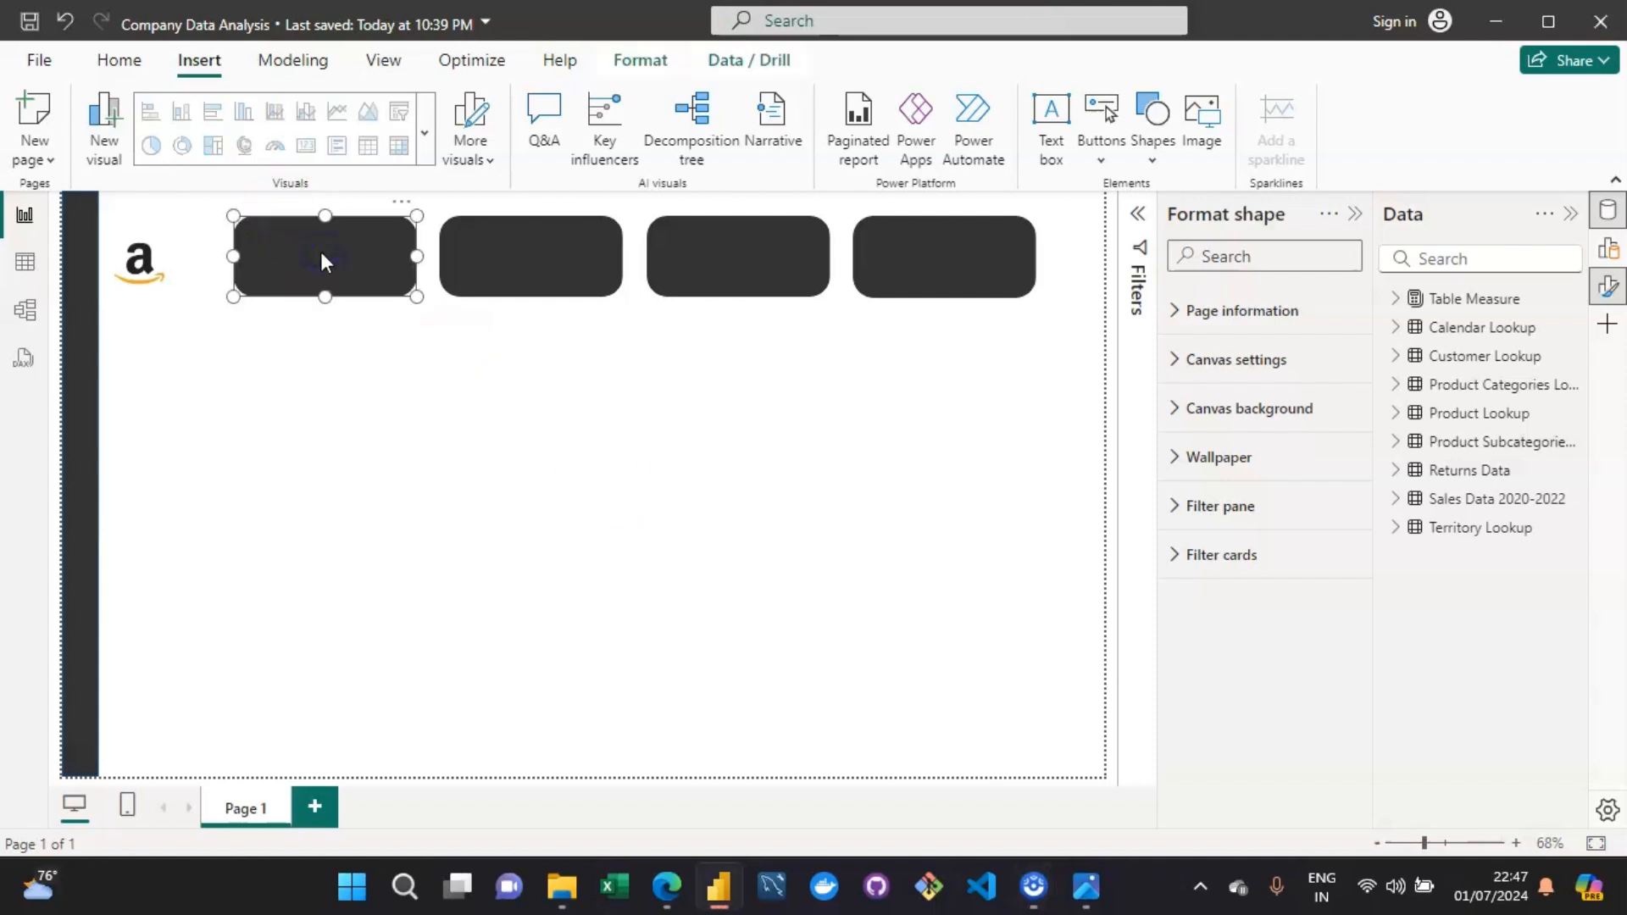
left_click(599, 262)
left_click(770, 269)
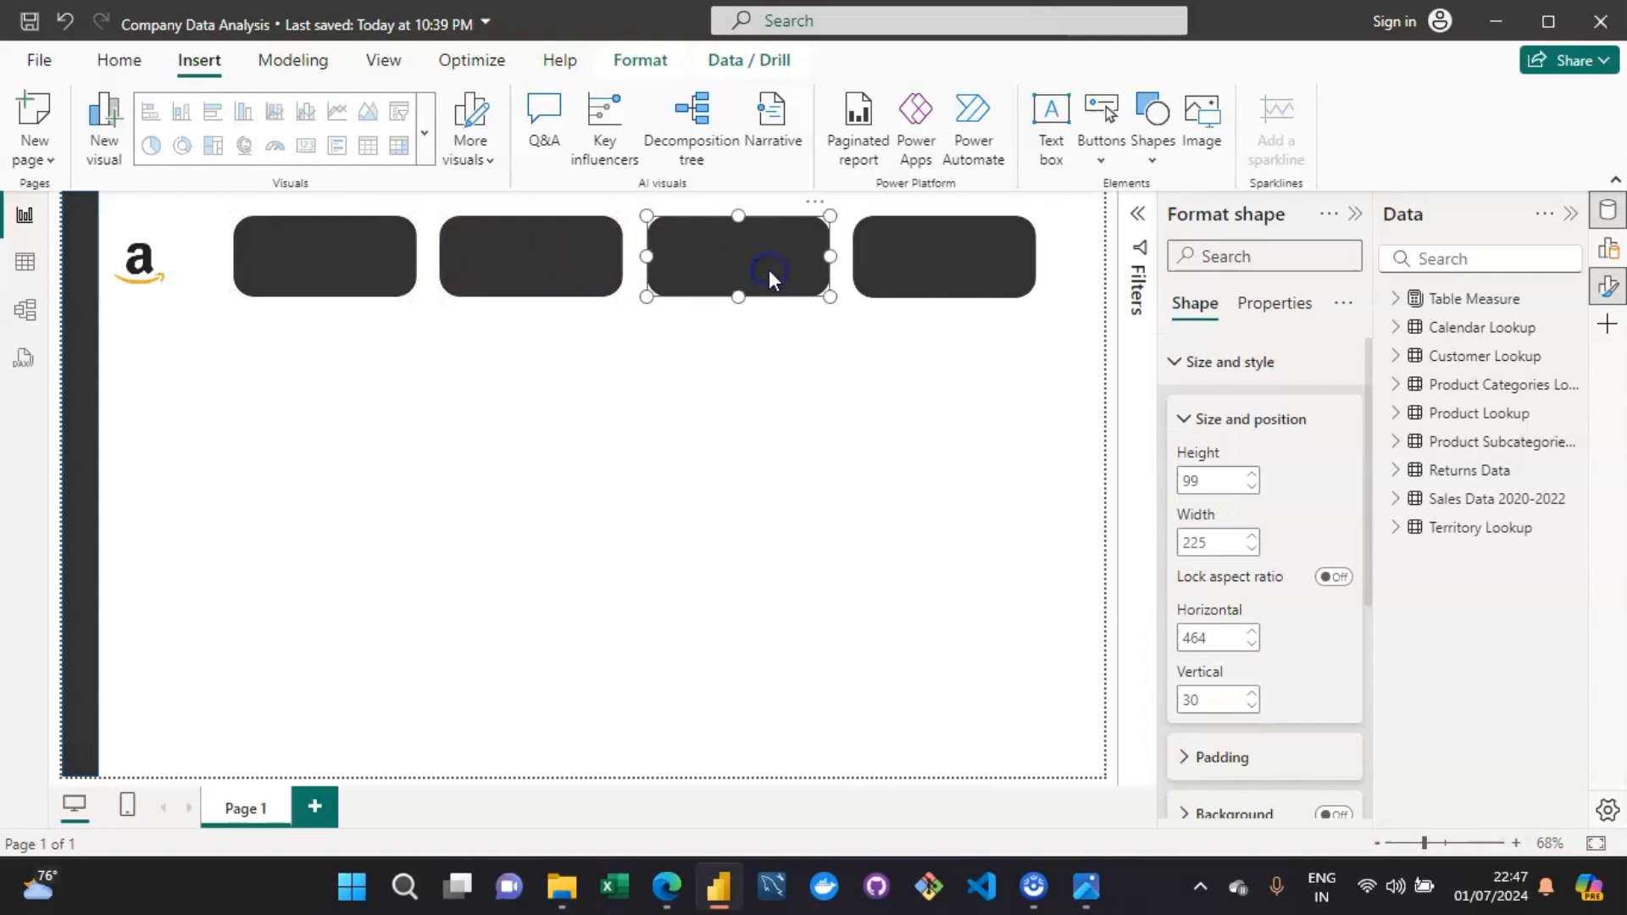
left_click(929, 277)
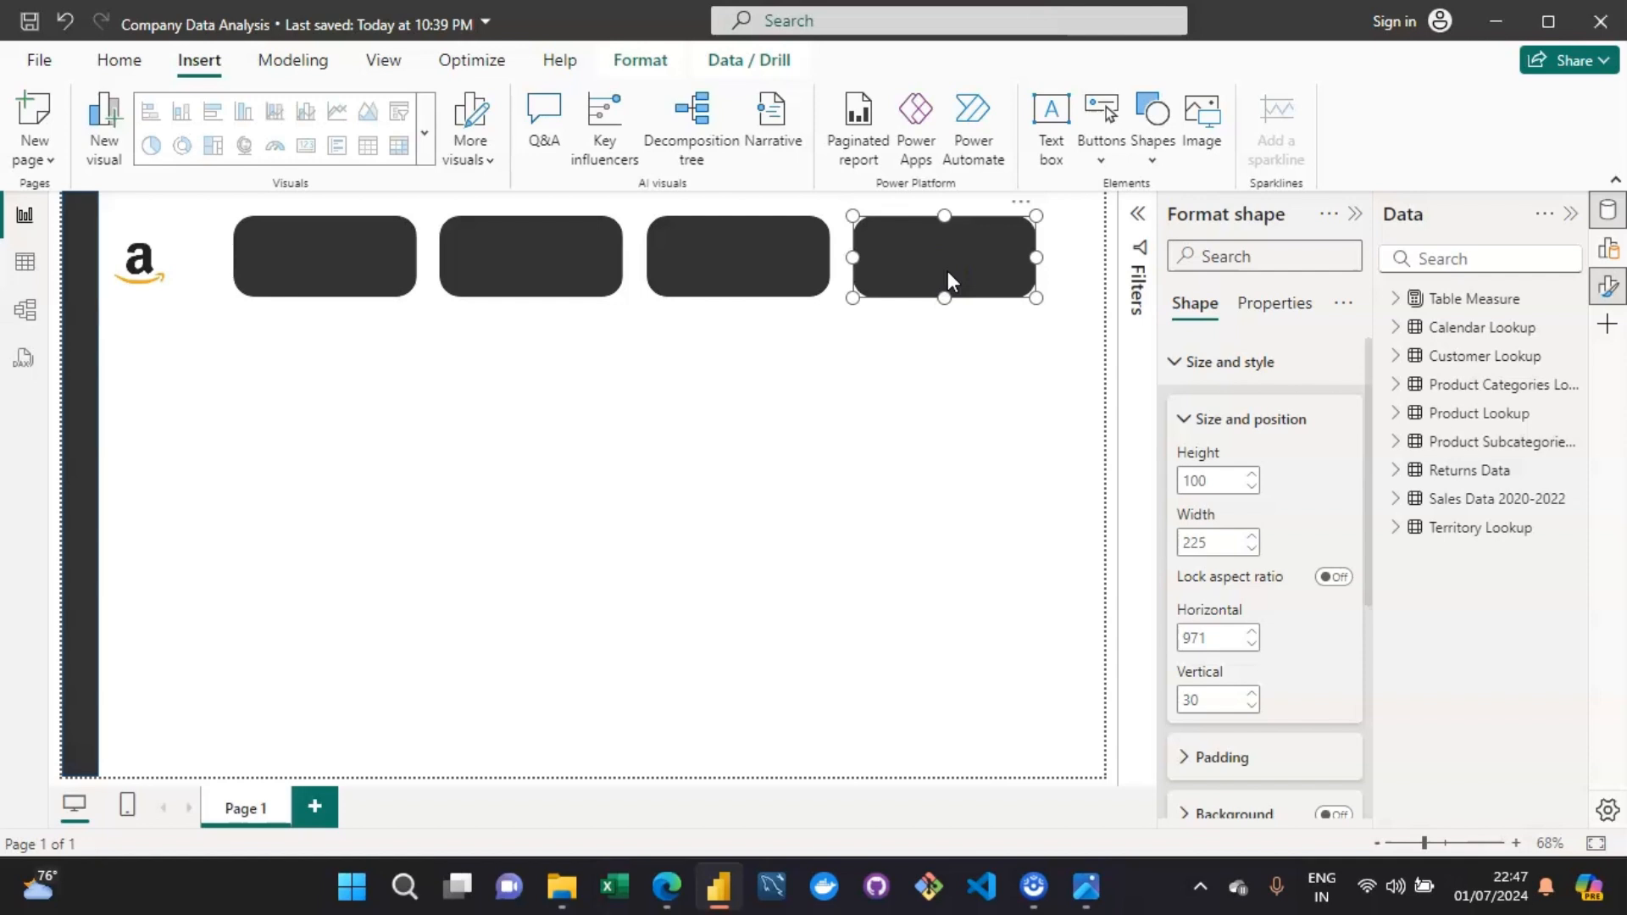
left_click(263, 466)
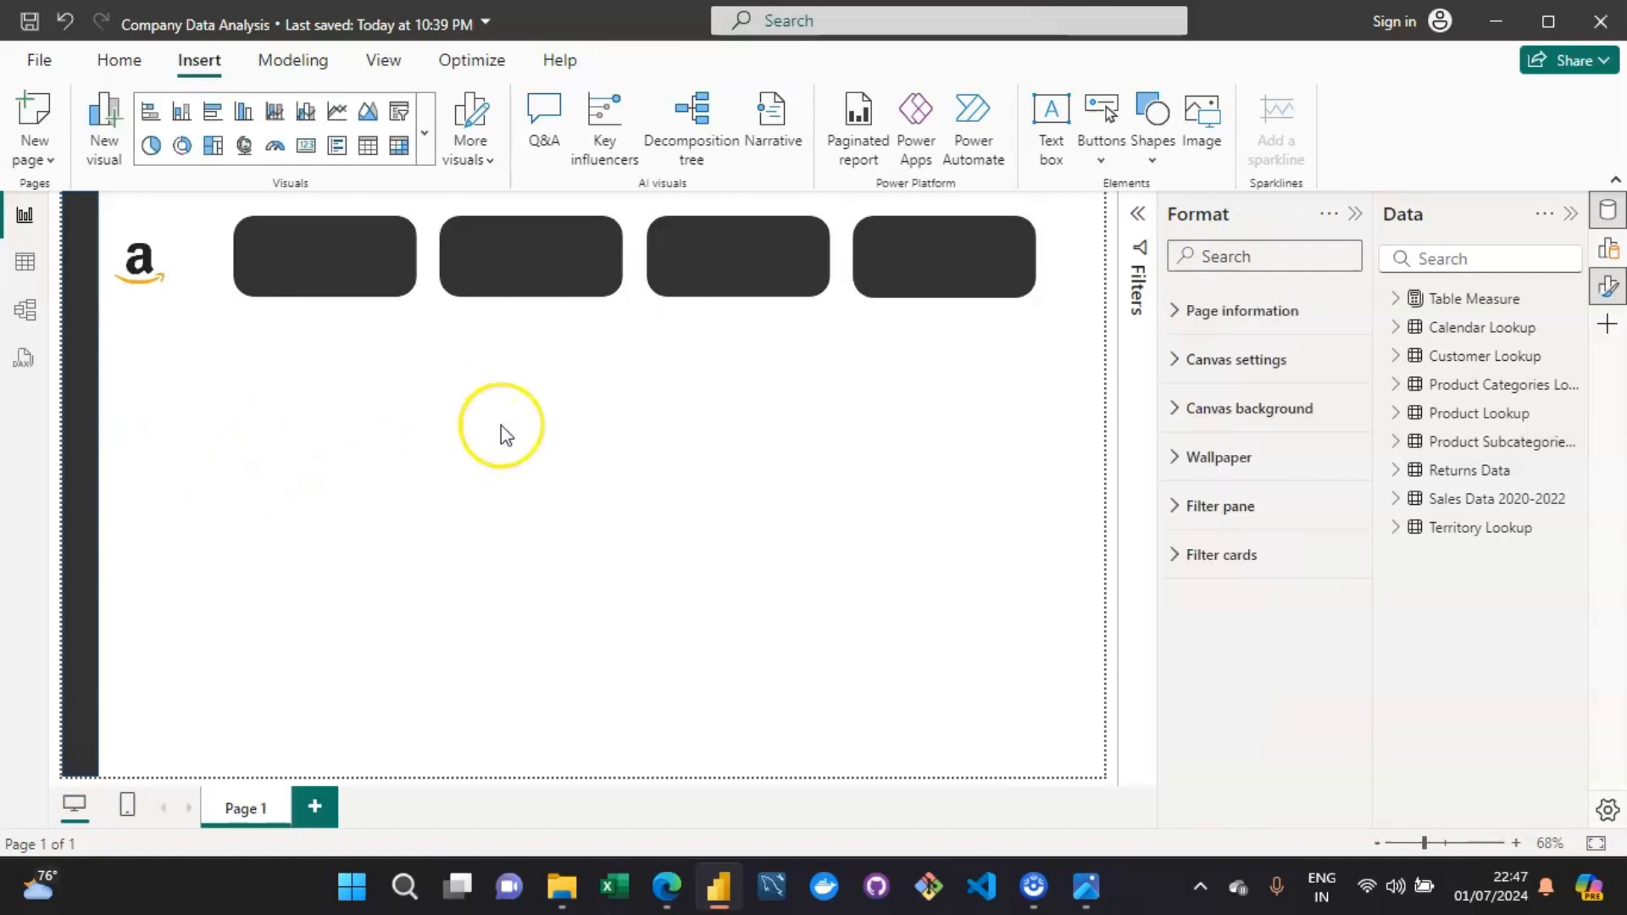
left_click(79, 466)
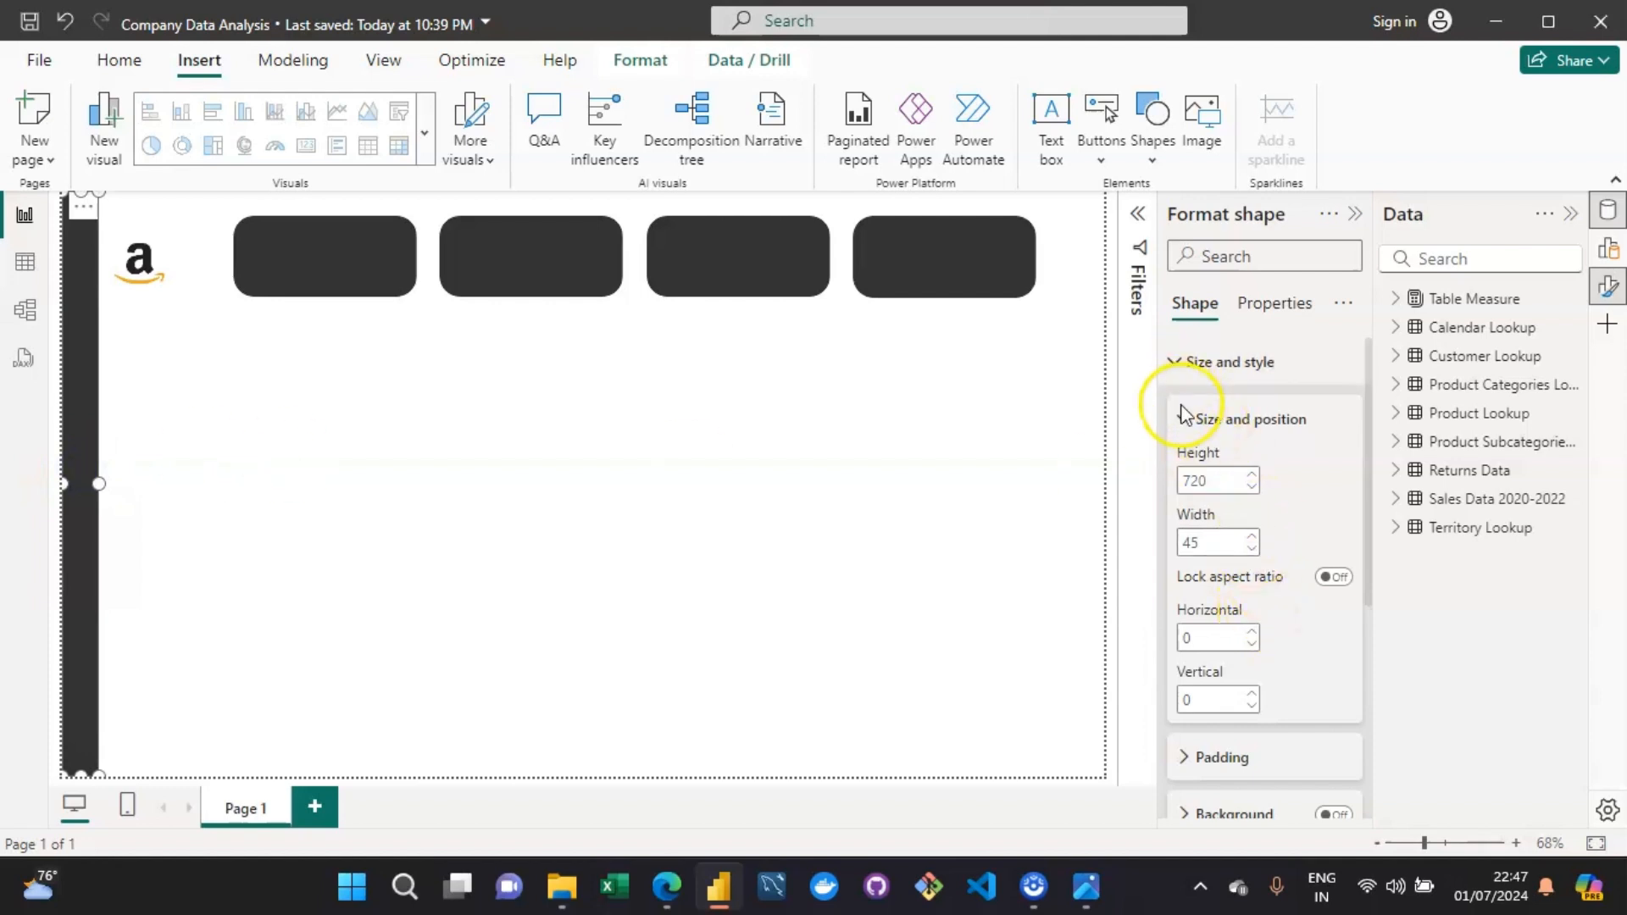
left_click(1184, 365)
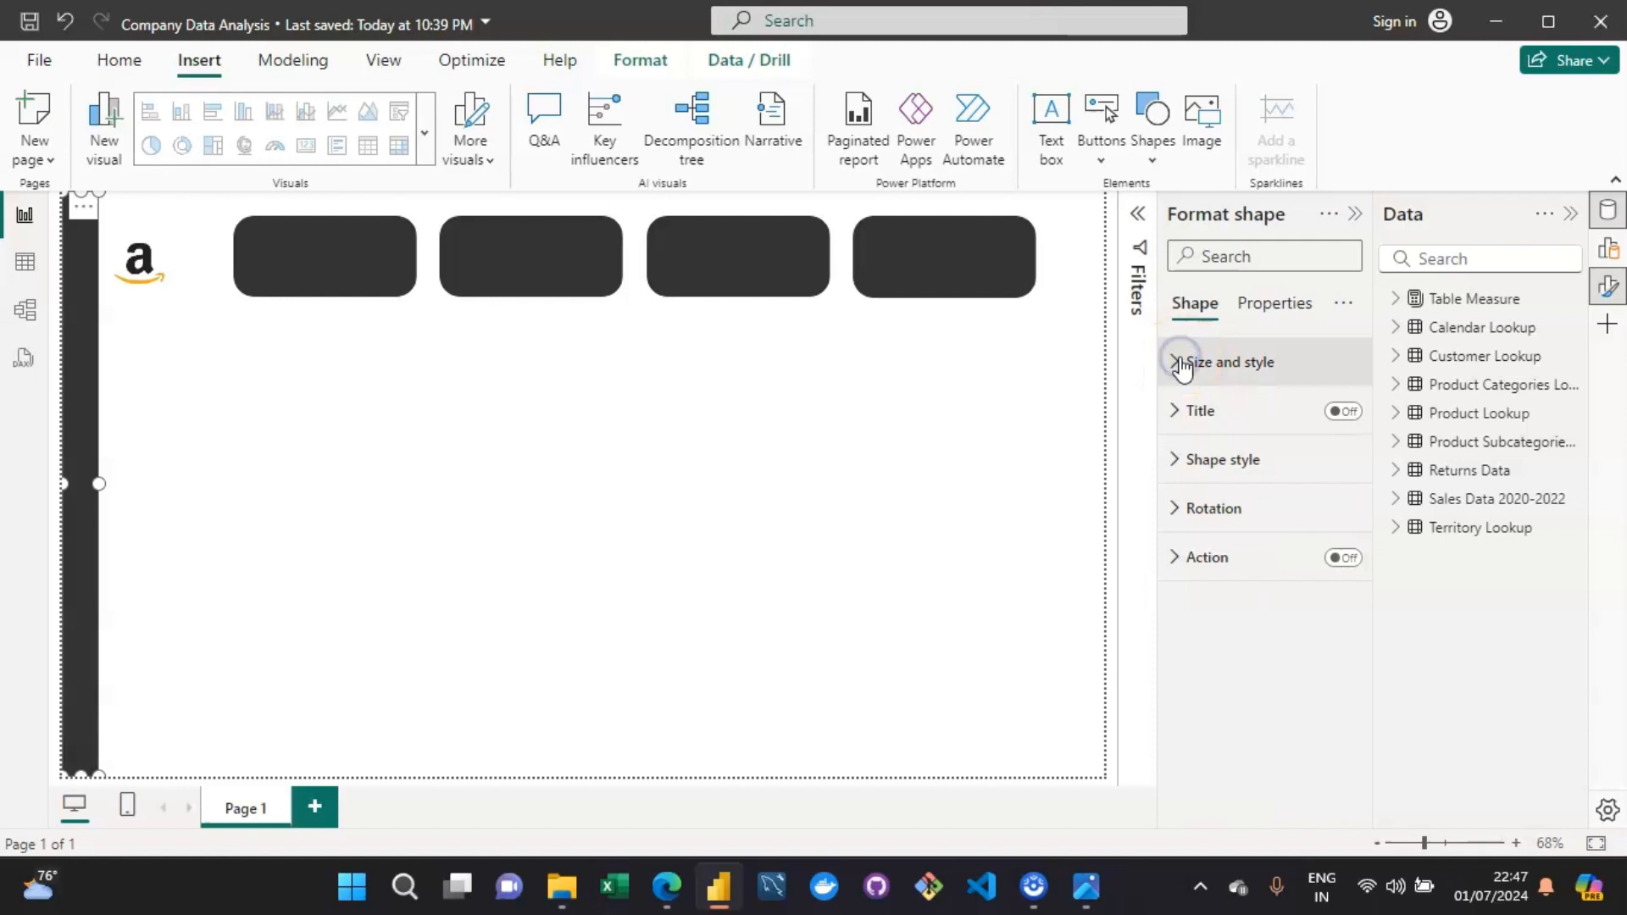
left_click(1187, 364)
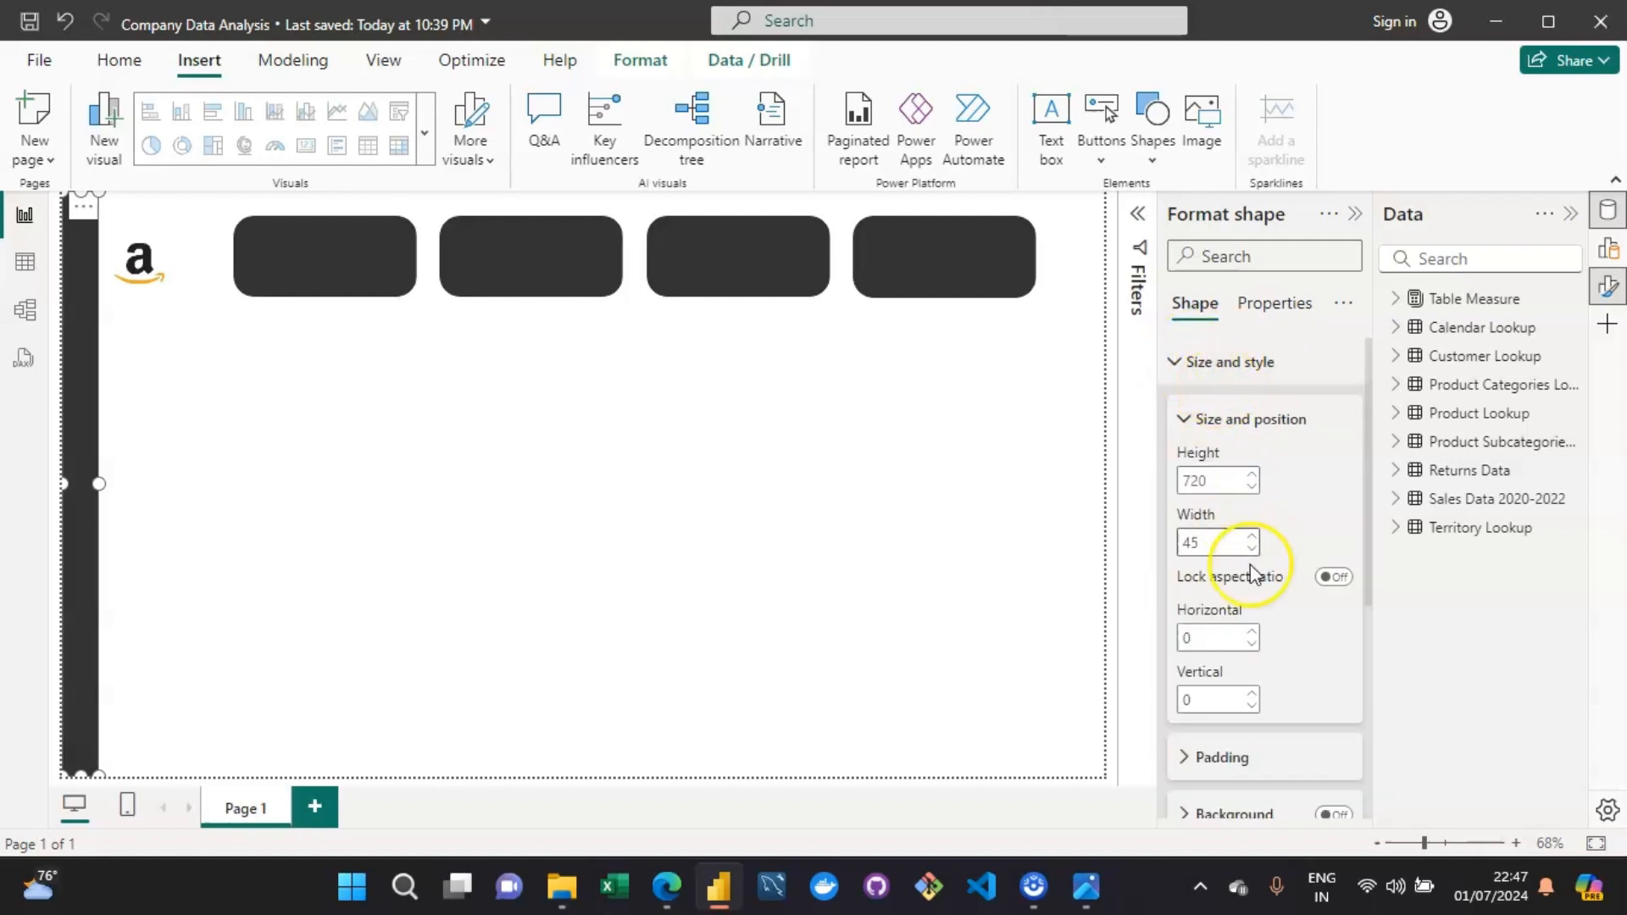
left_click(1214, 545)
left_click(1178, 418)
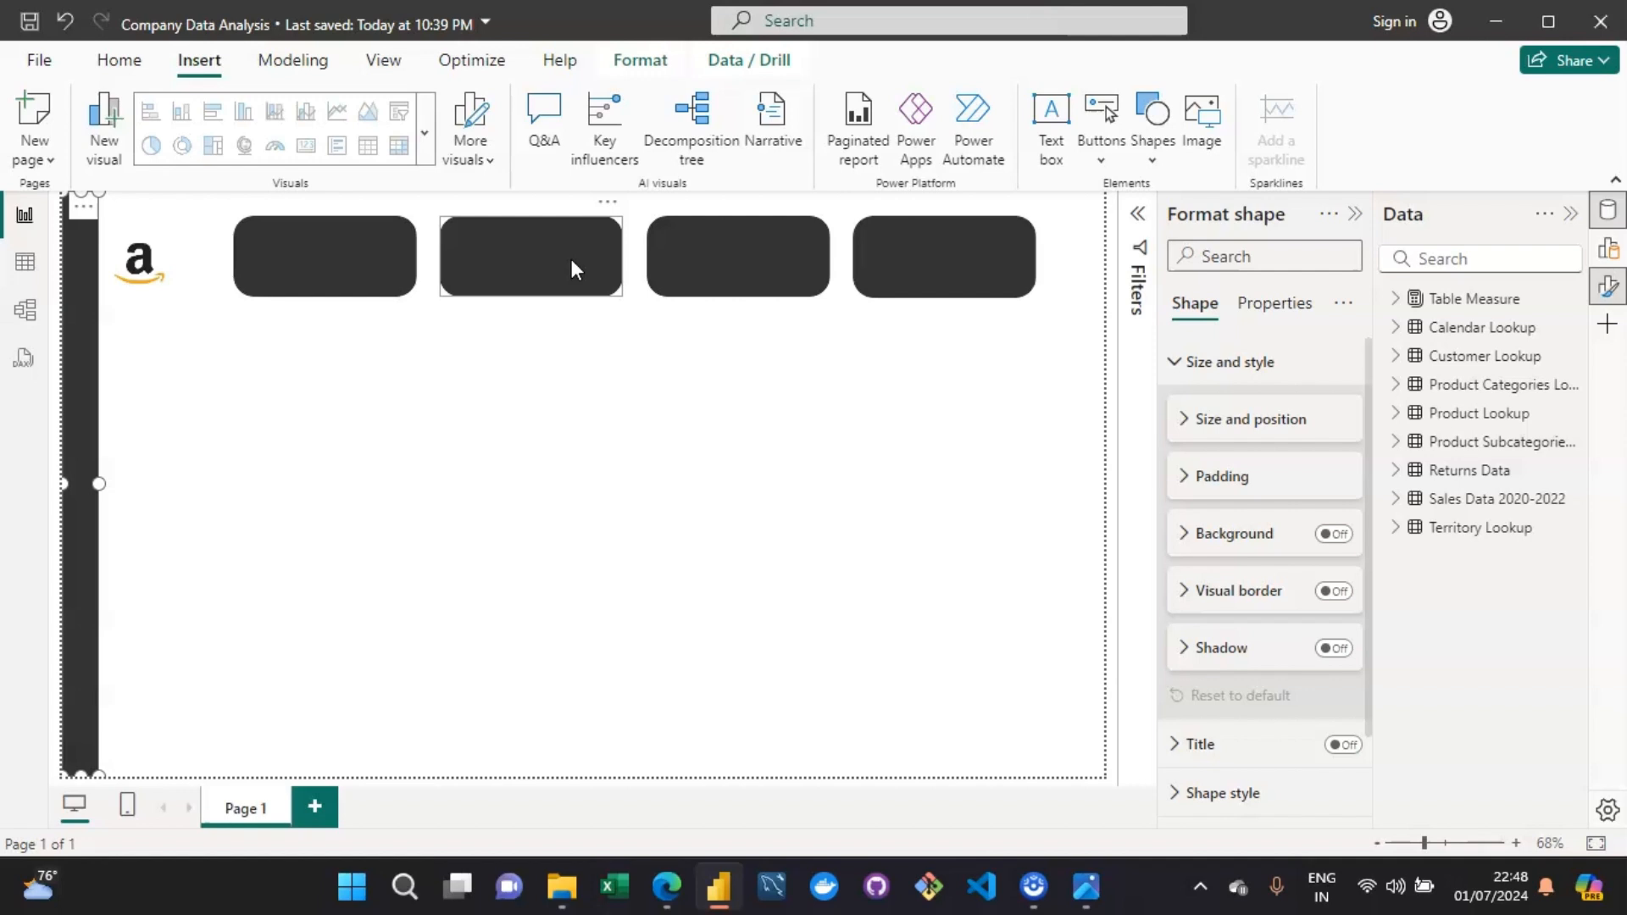
left_click(821, 405)
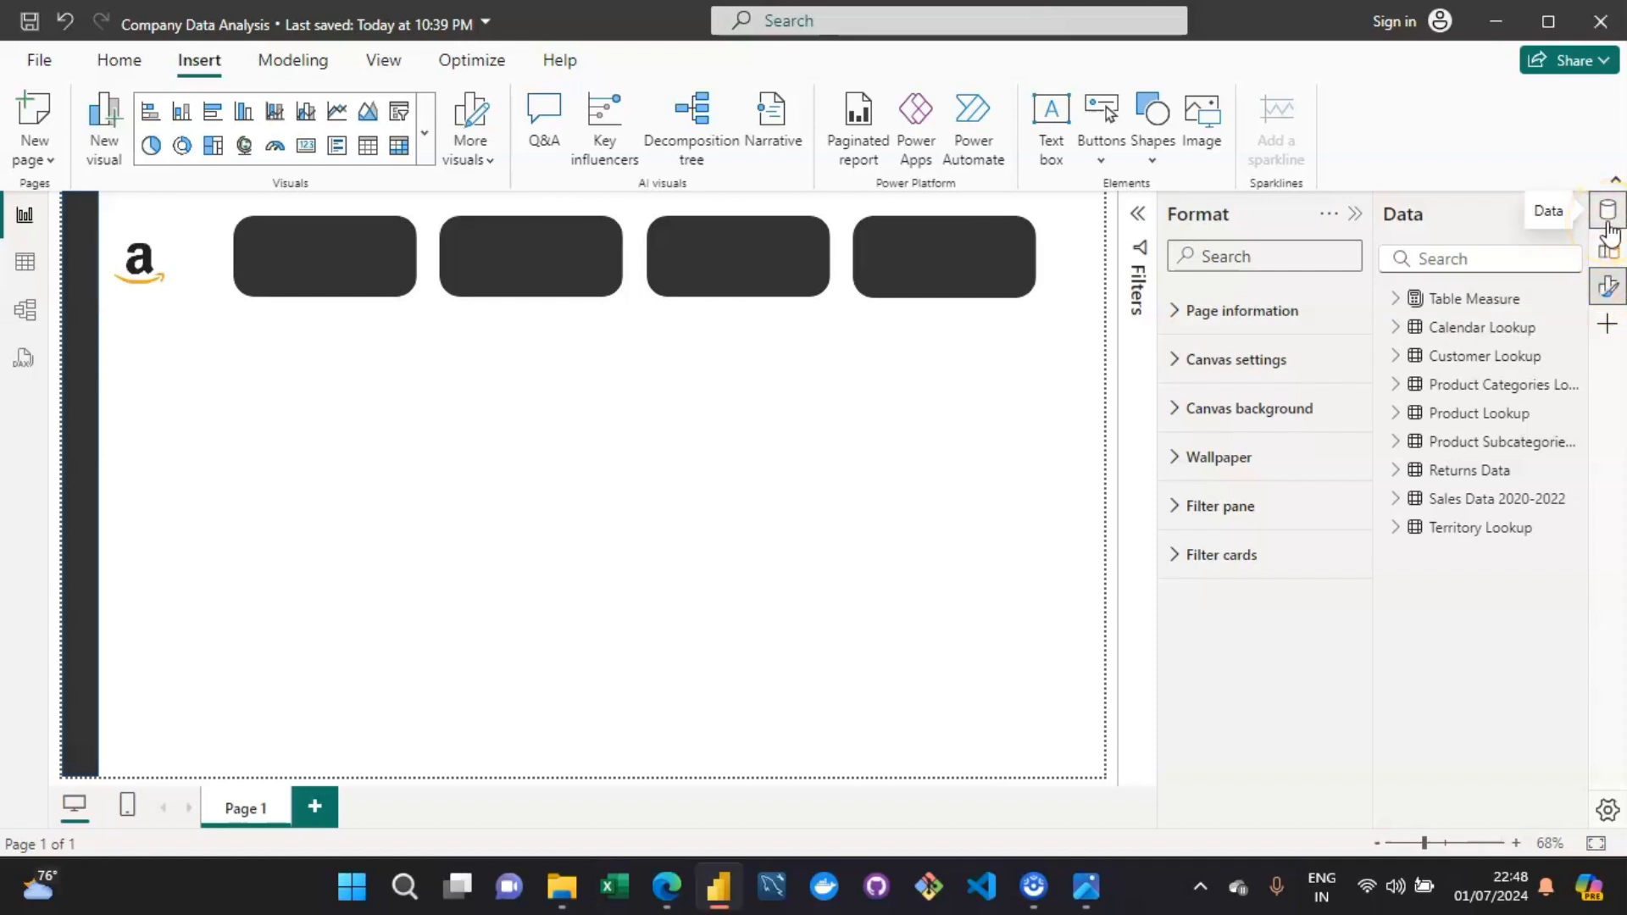
Customize the available panes by enabling the Selection pane for managing object visibility and layering.
left_click(1610, 229)
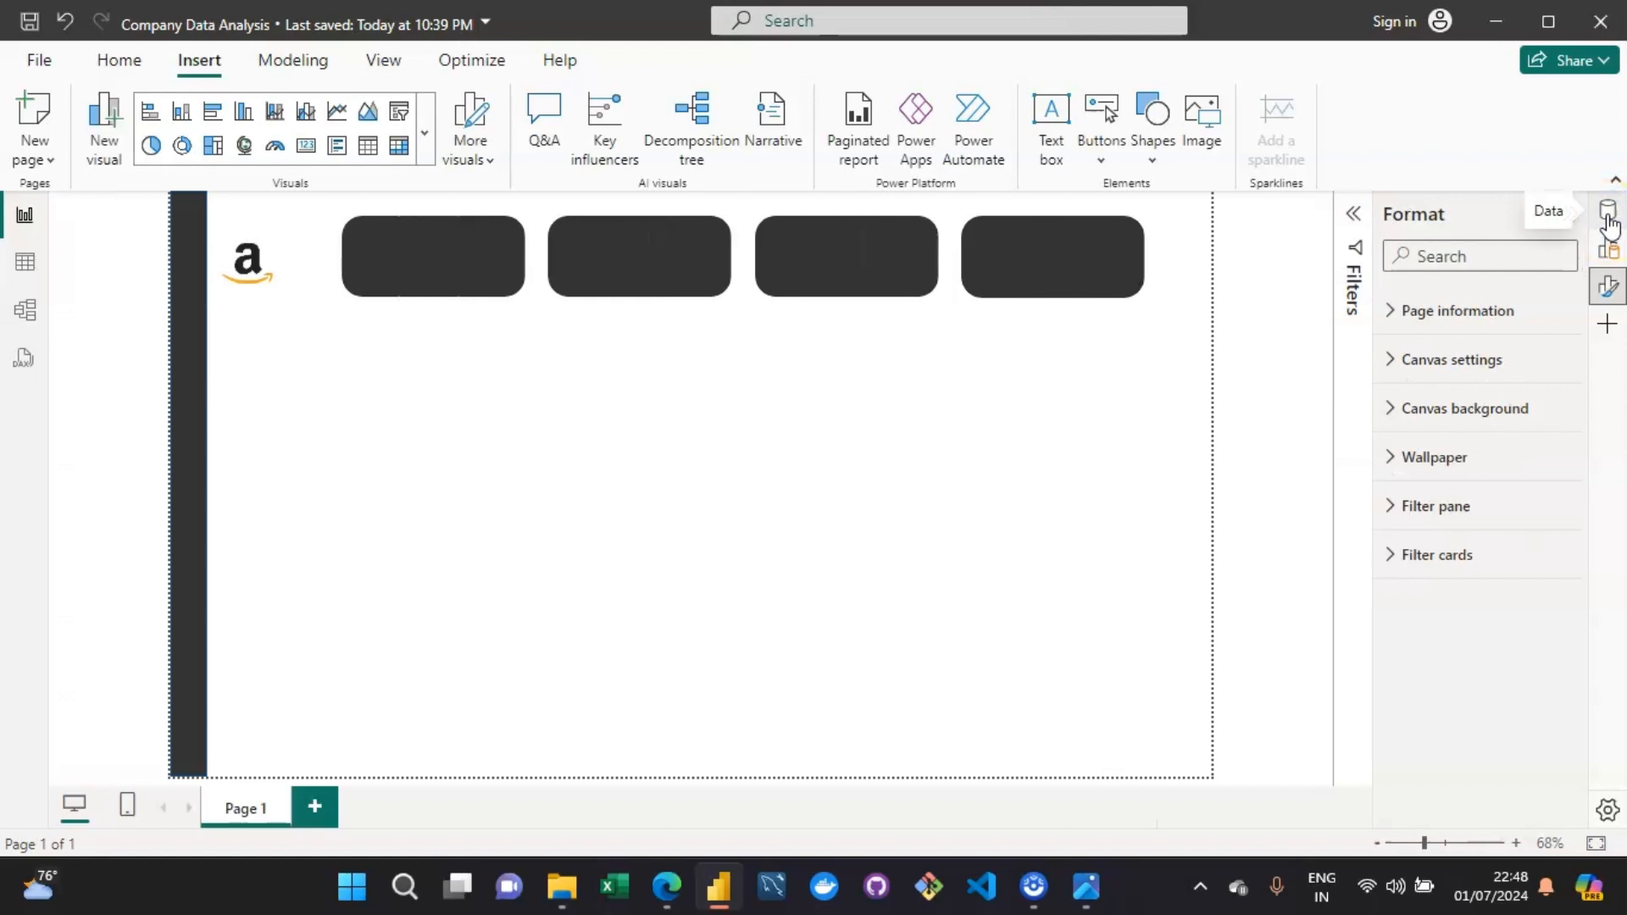
left_click(1610, 222)
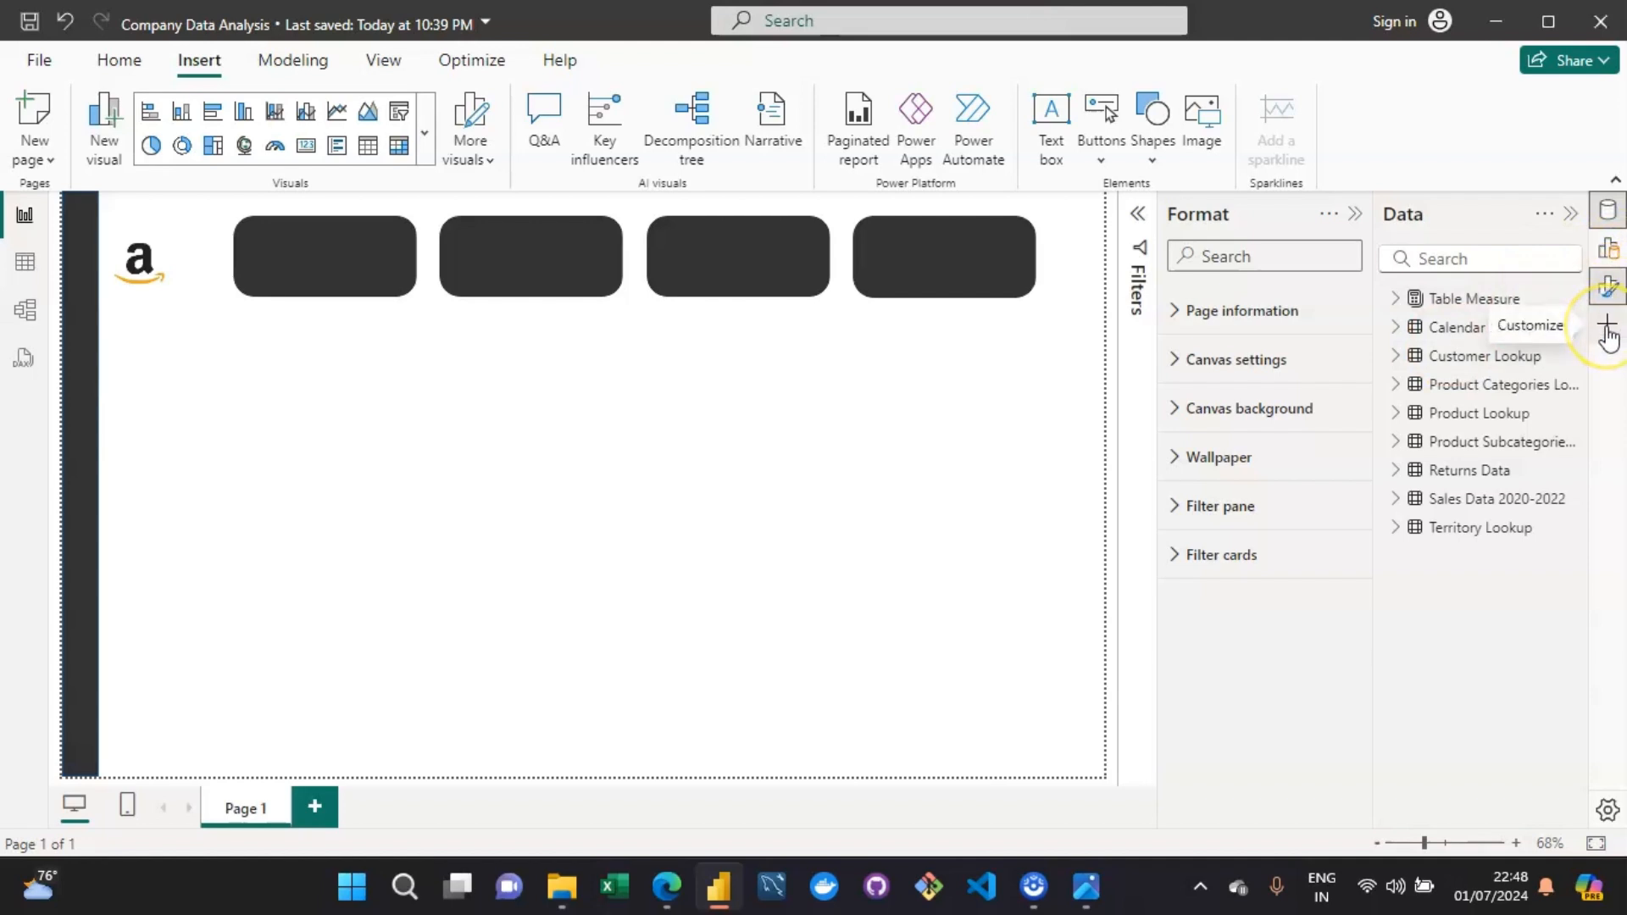
left_click(1607, 326)
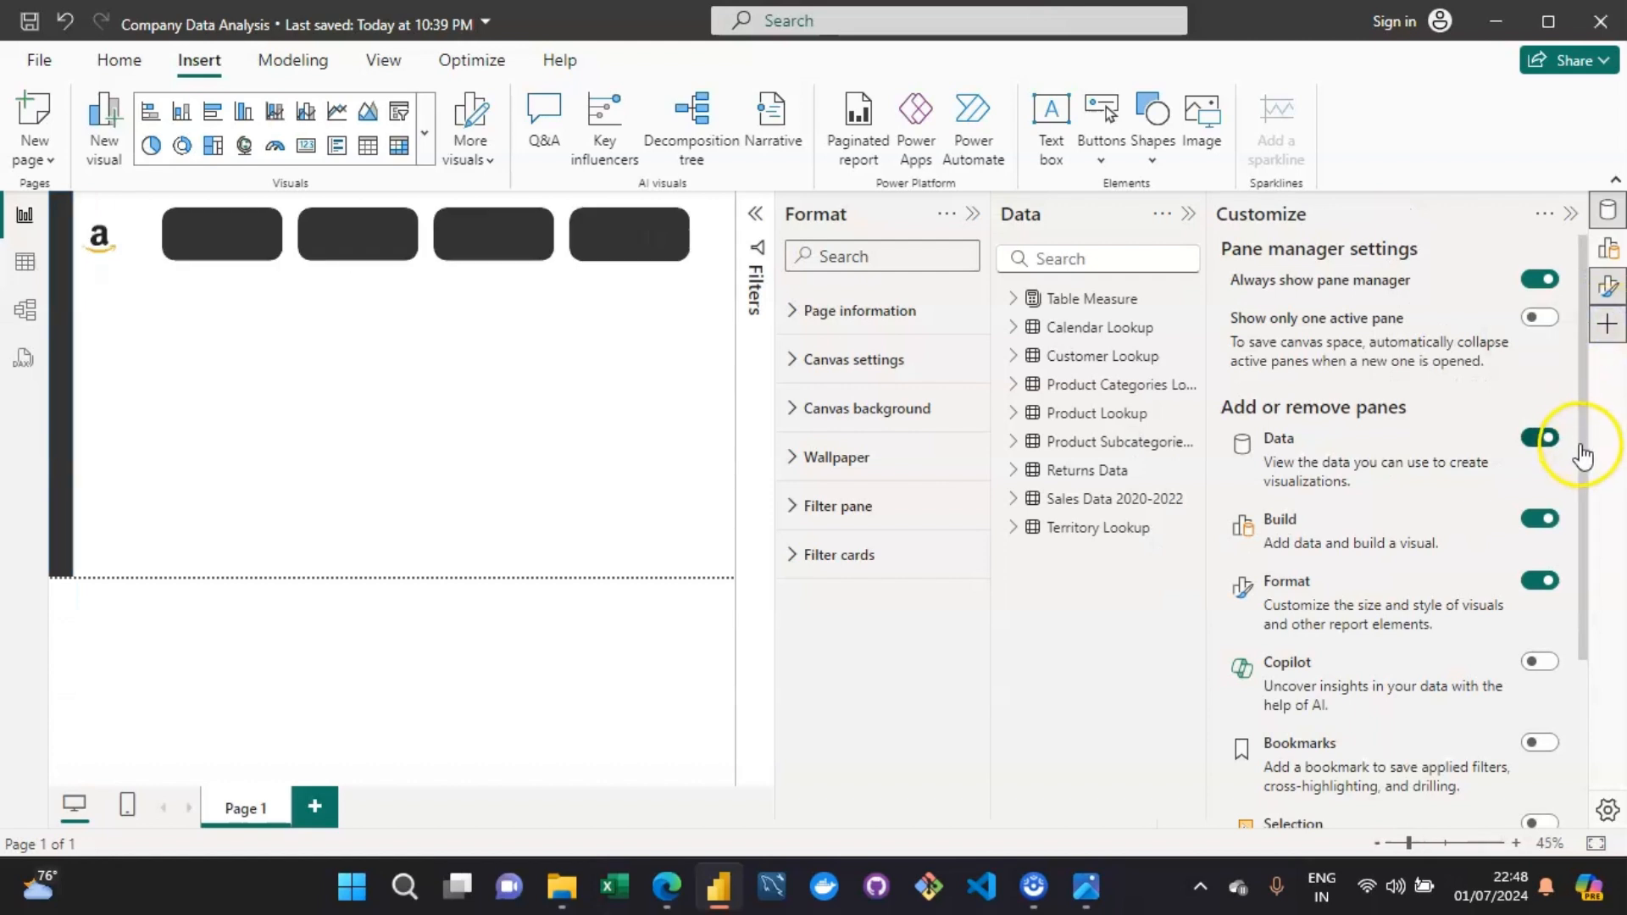
left_click_drag(1584, 454, 1586, 528)
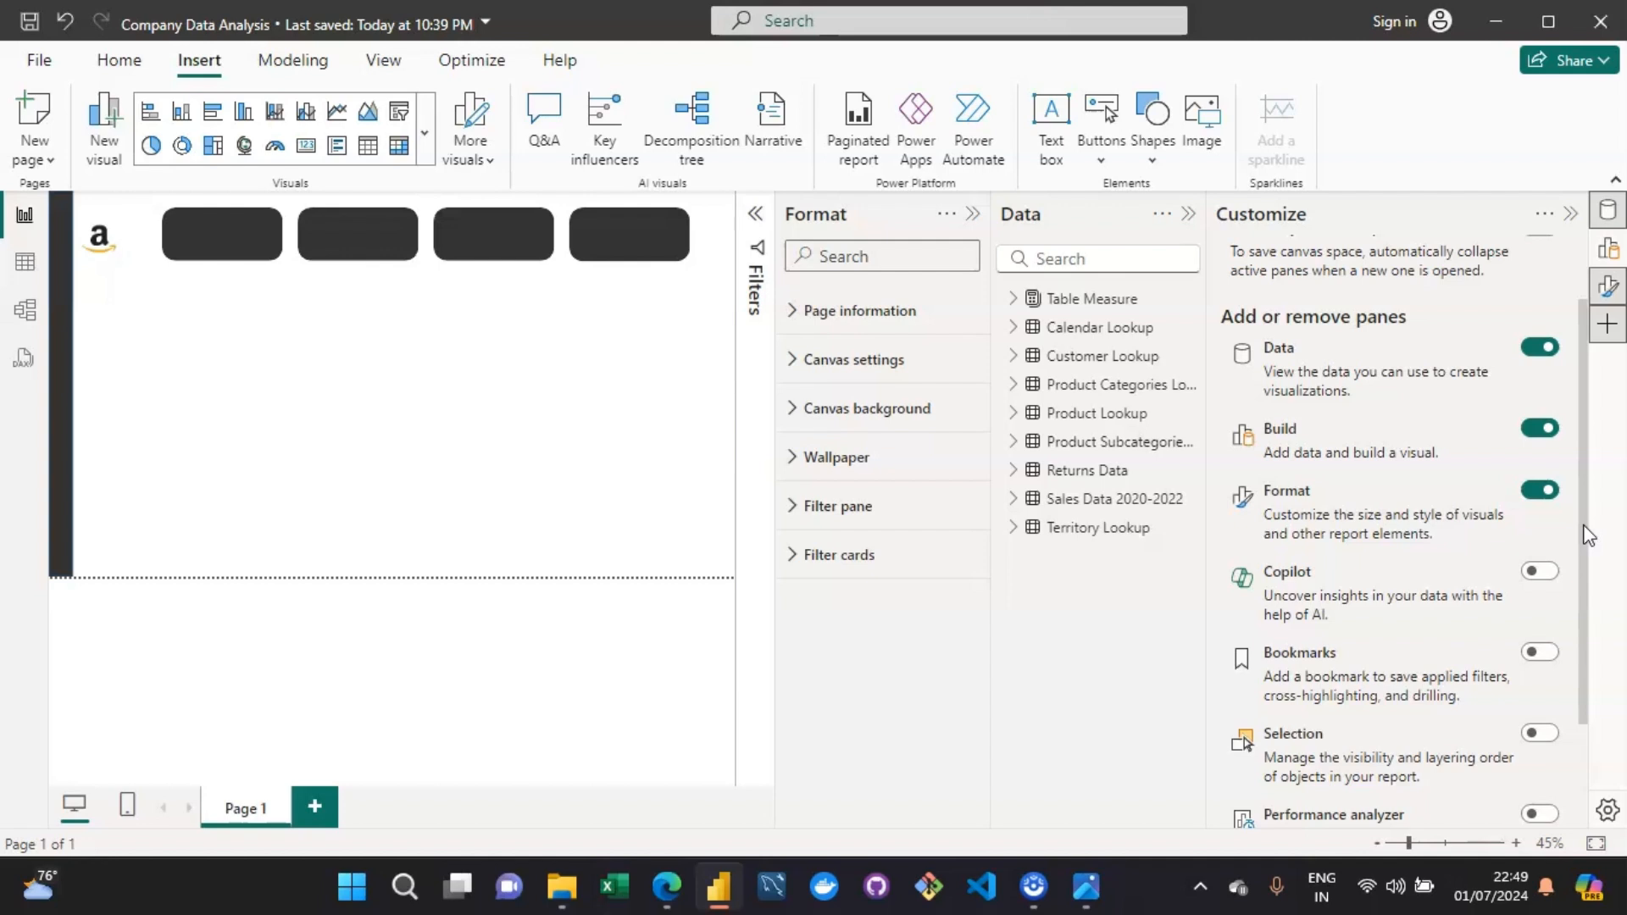
left_click_drag(1588, 536, 1587, 553)
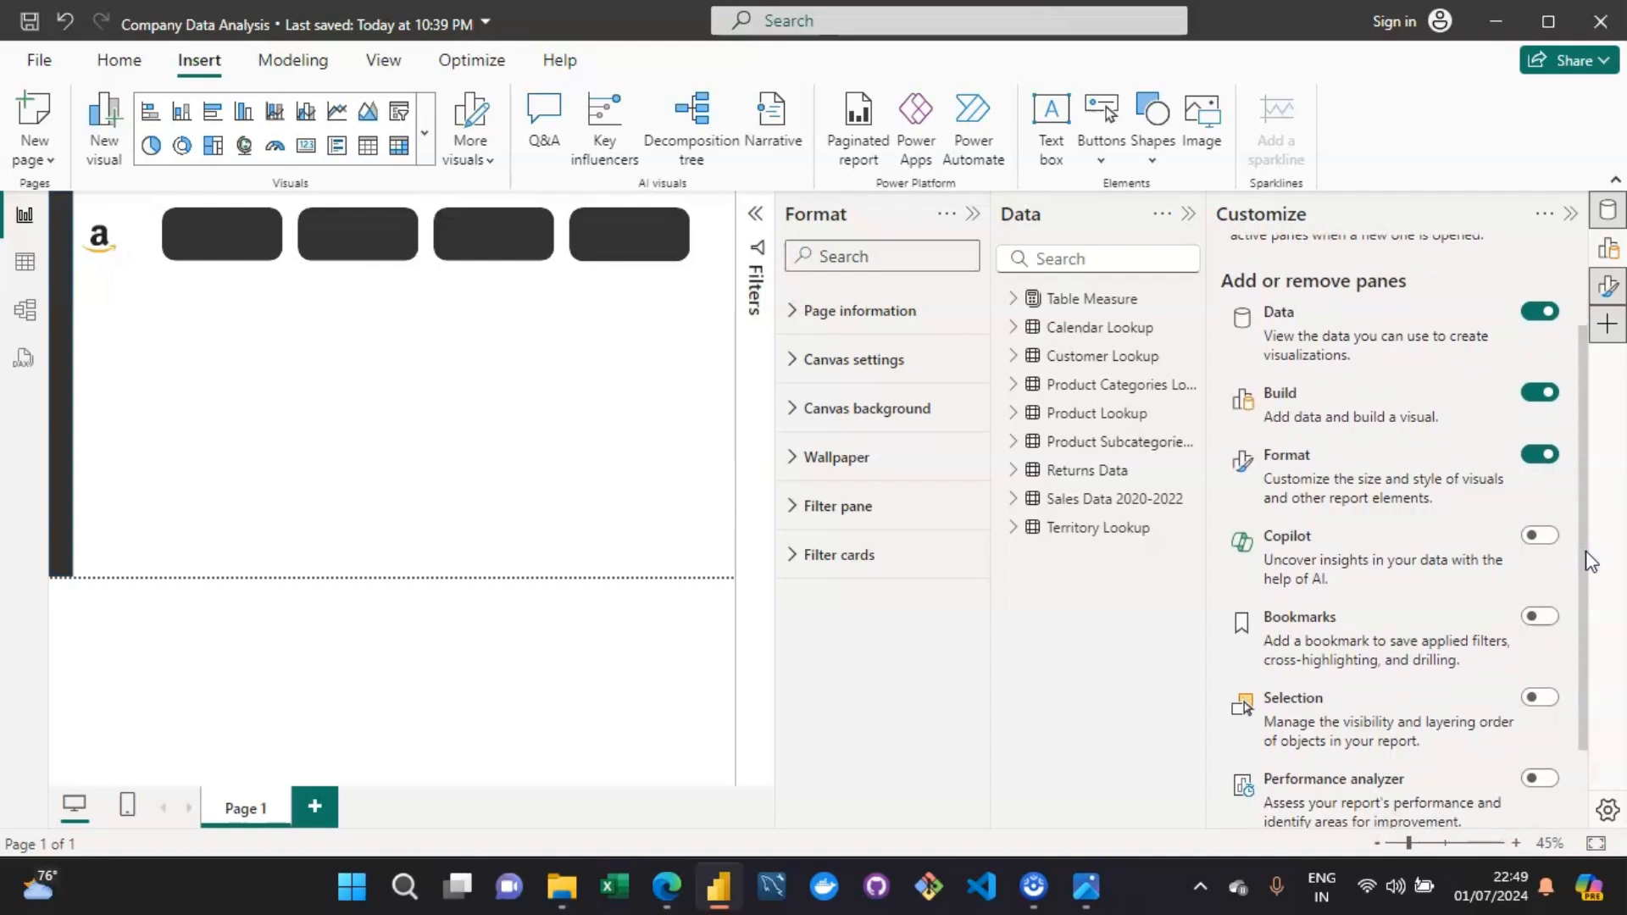
left_click_drag(1587, 552, 1587, 664)
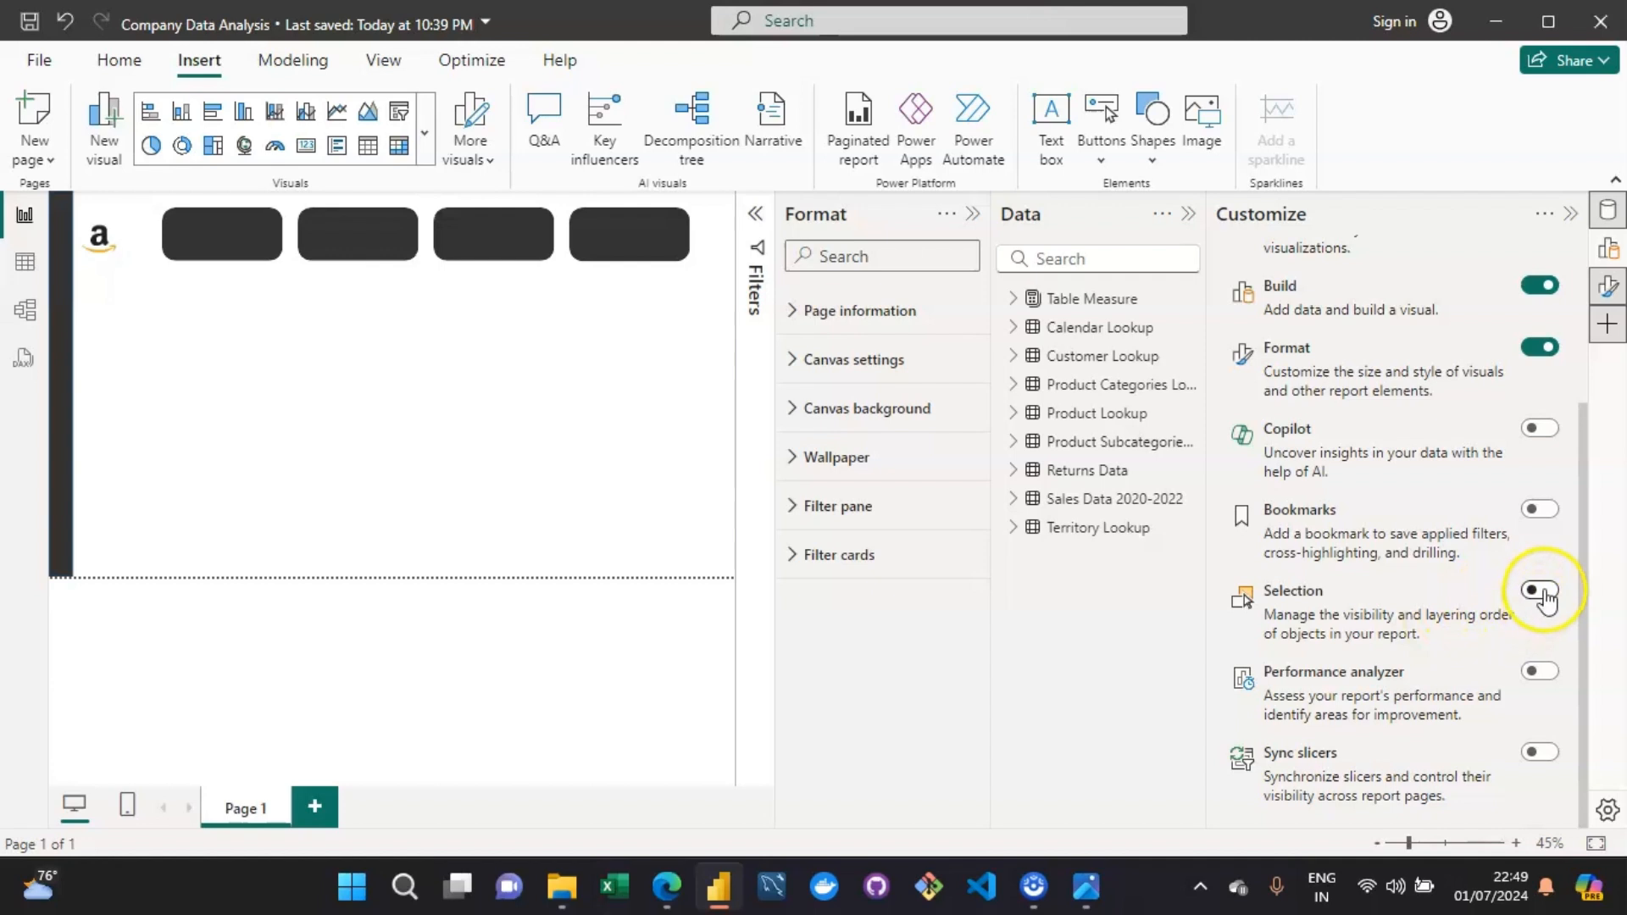
left_click(1543, 591)
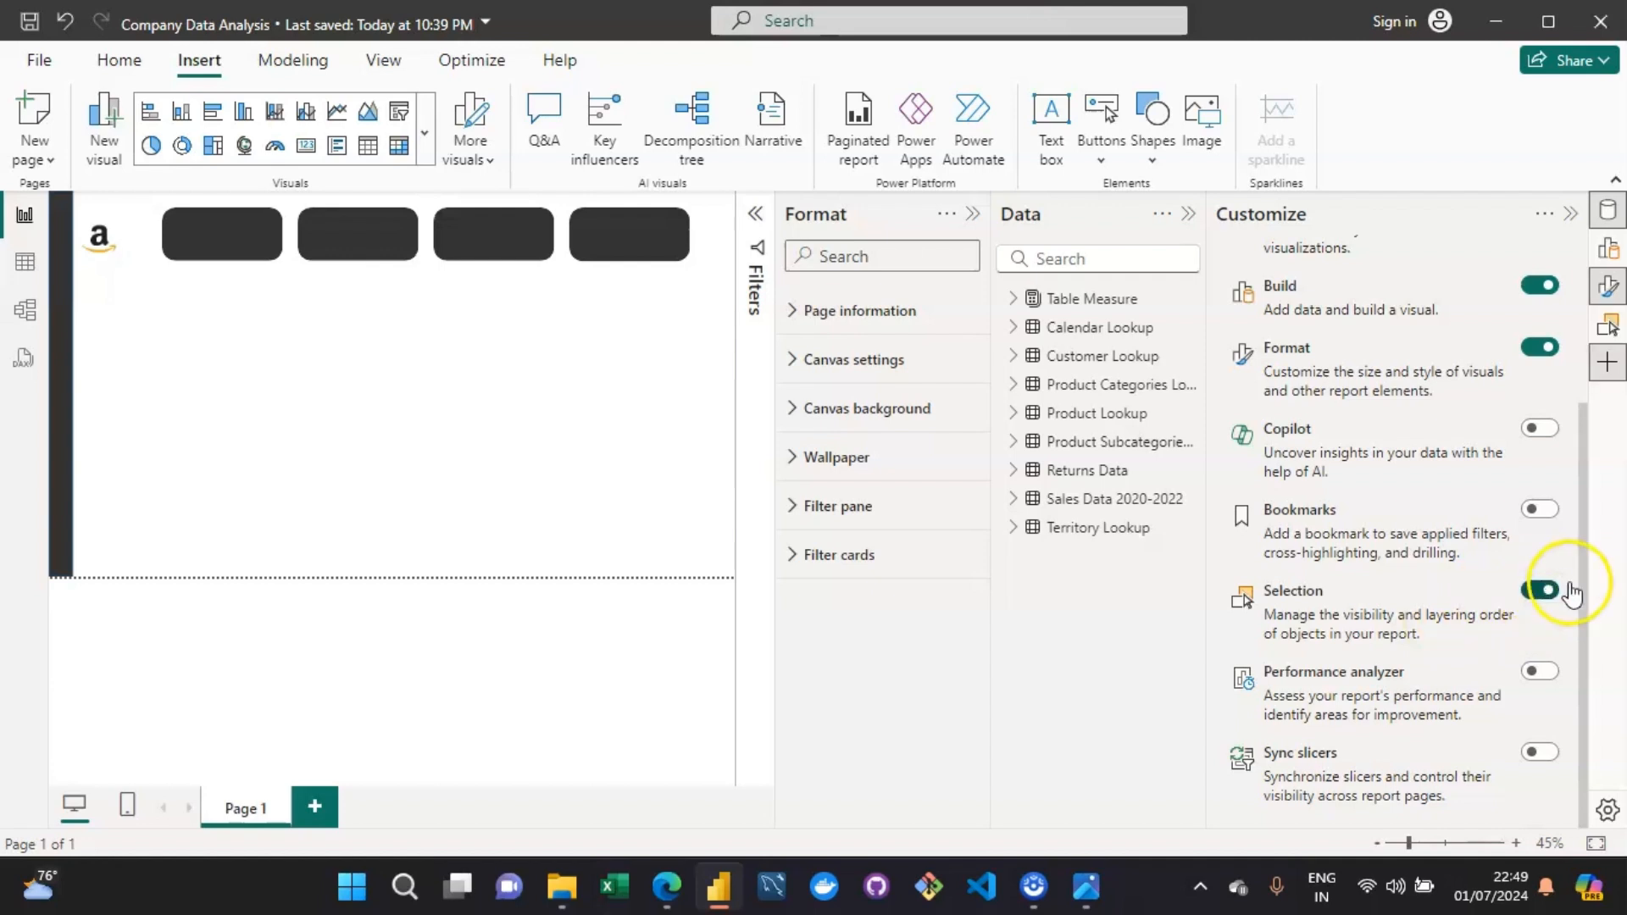
left_click(1608, 361)
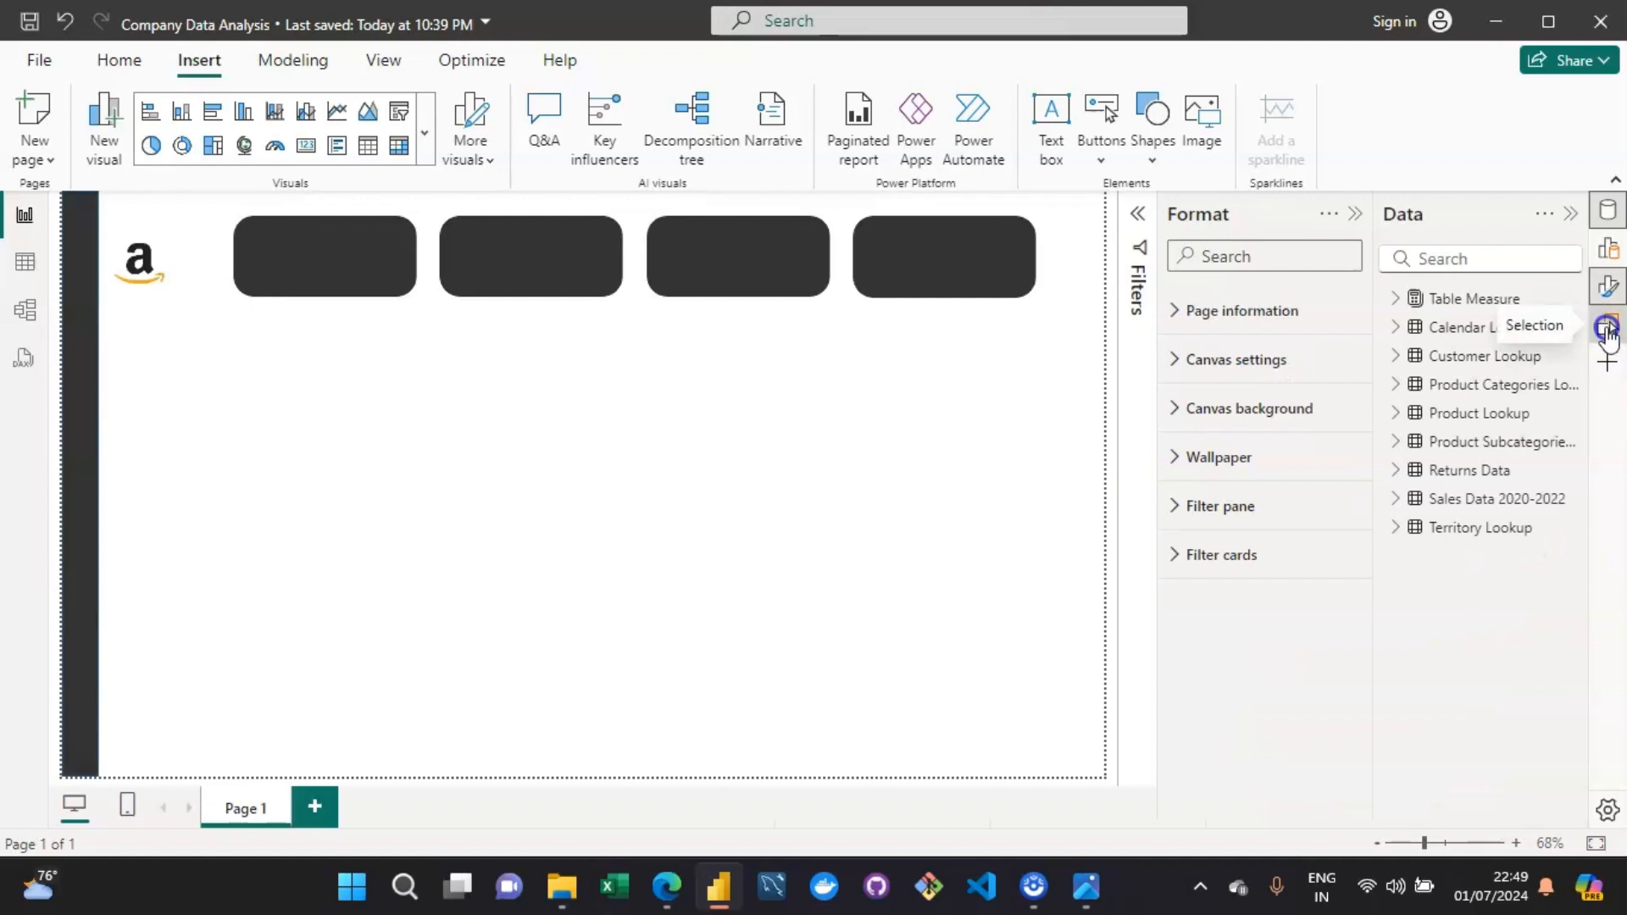
Open the Selection pane with the page's layer order and close the Format pane.
left_click(1609, 330)
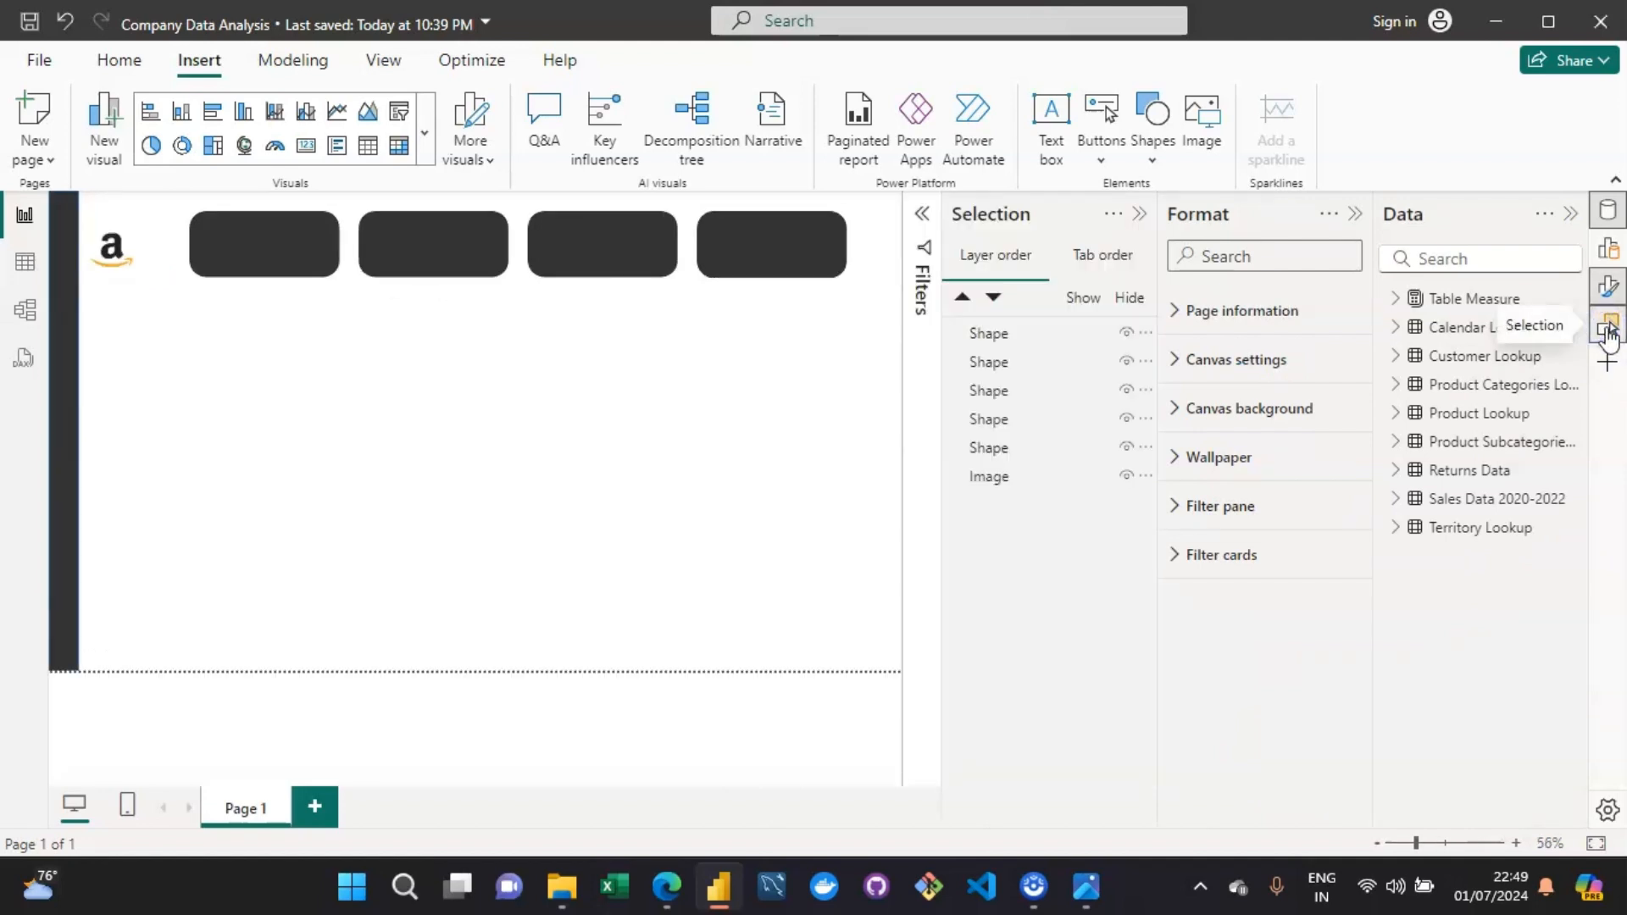
left_click(1355, 213)
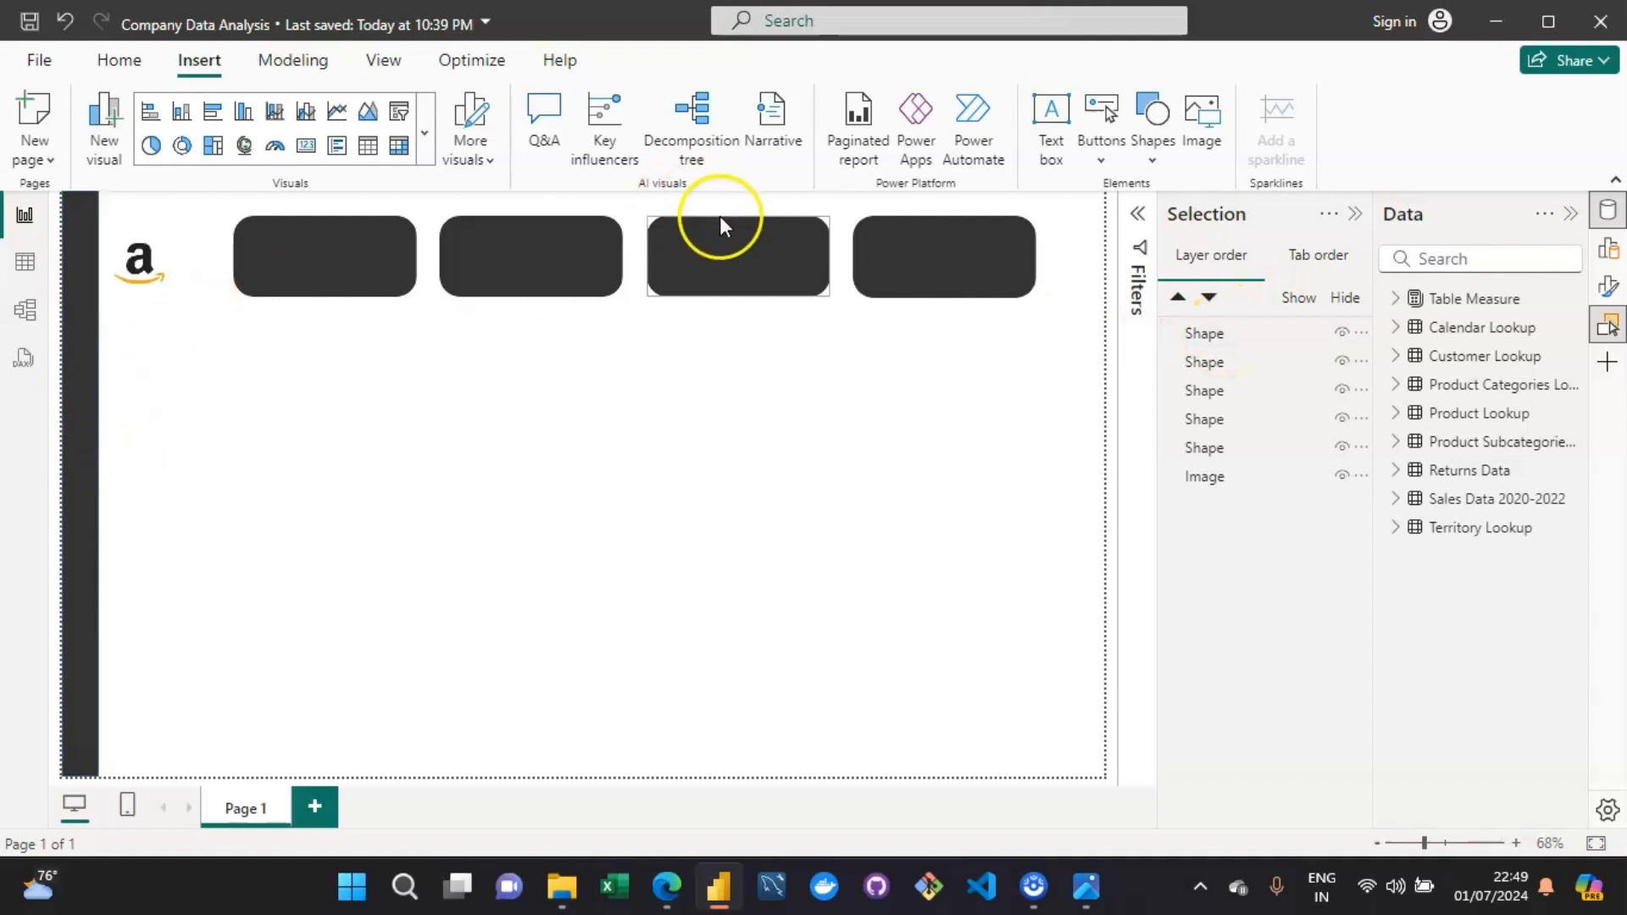
left_click(920, 373)
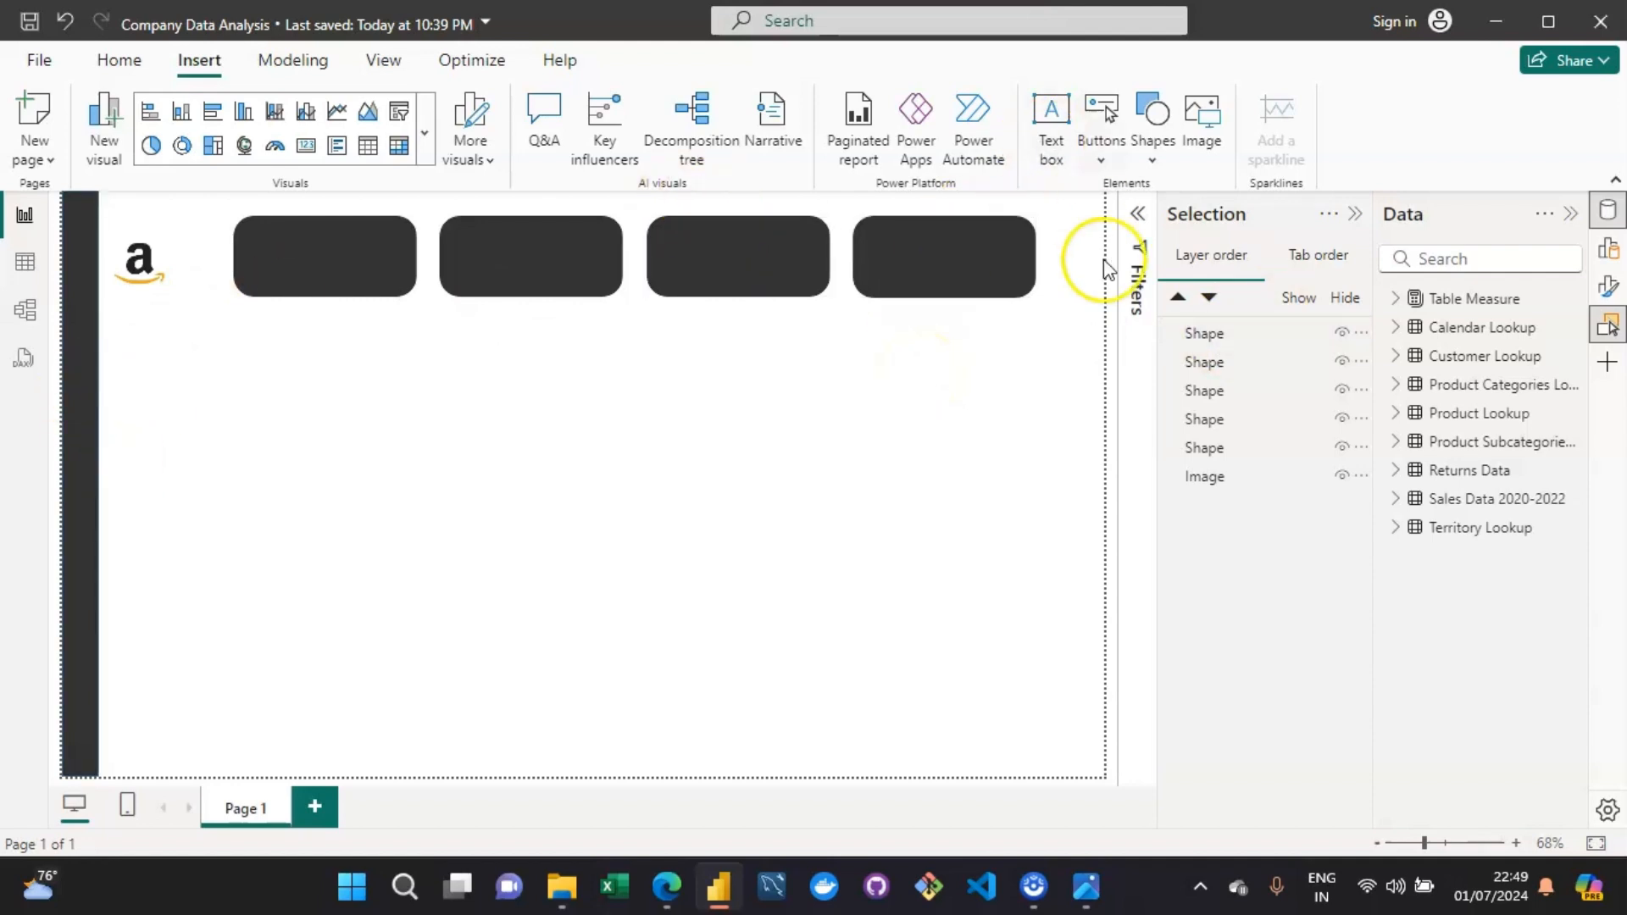
left_click(579, 267)
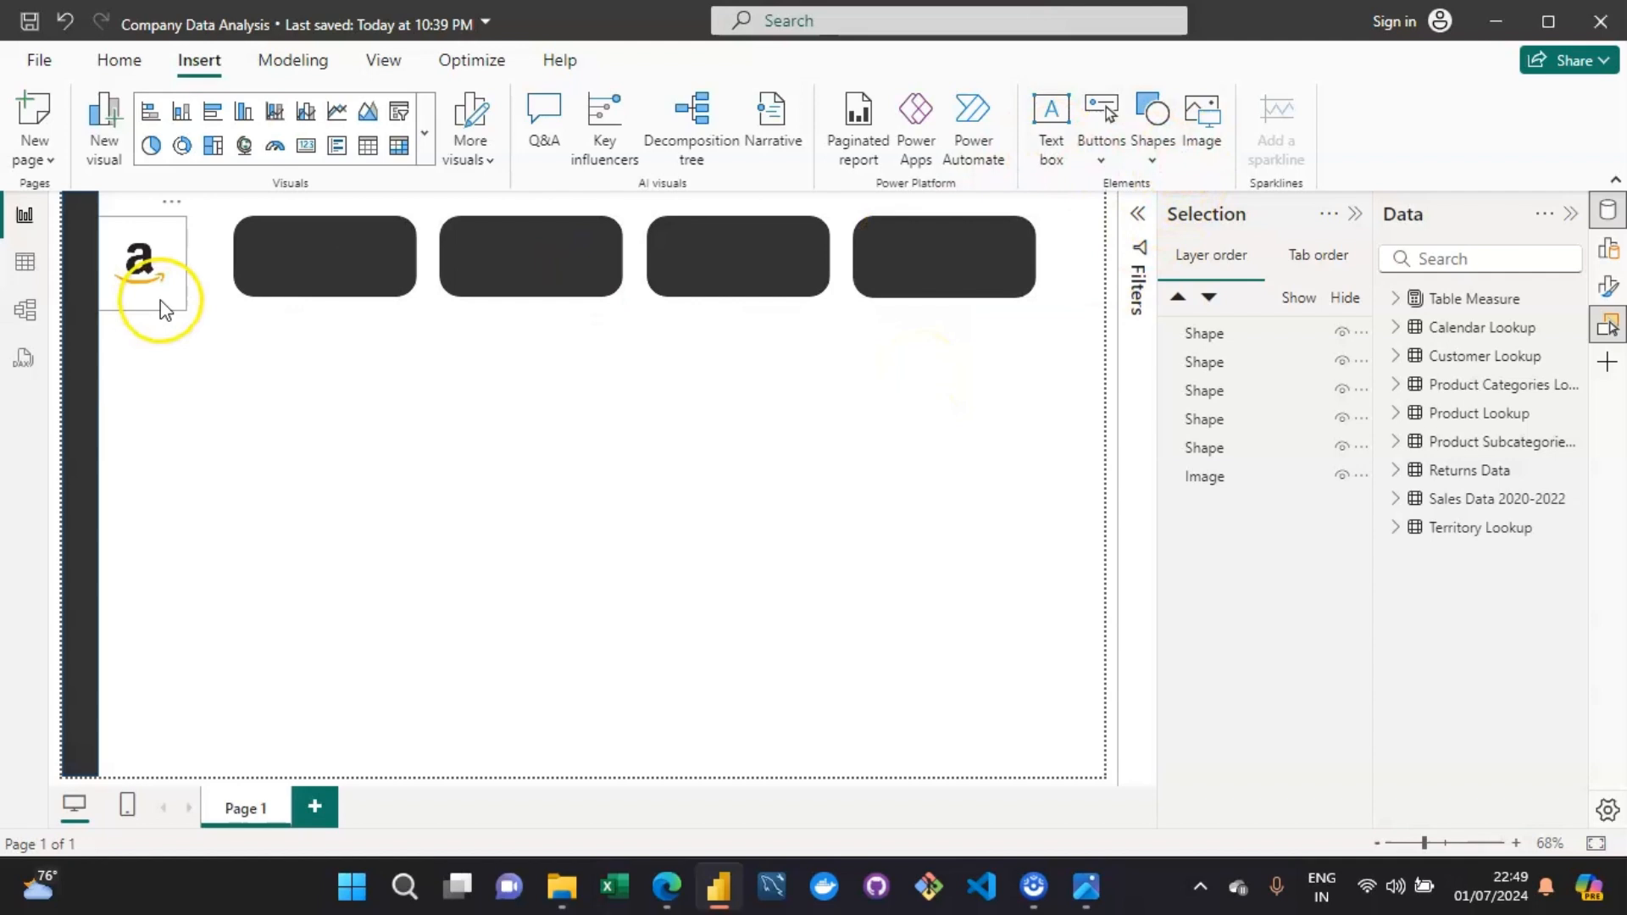
Rename the shape layer of the vertical strip along the page's left edge to "Left Nav Bar".
left_click(83, 454)
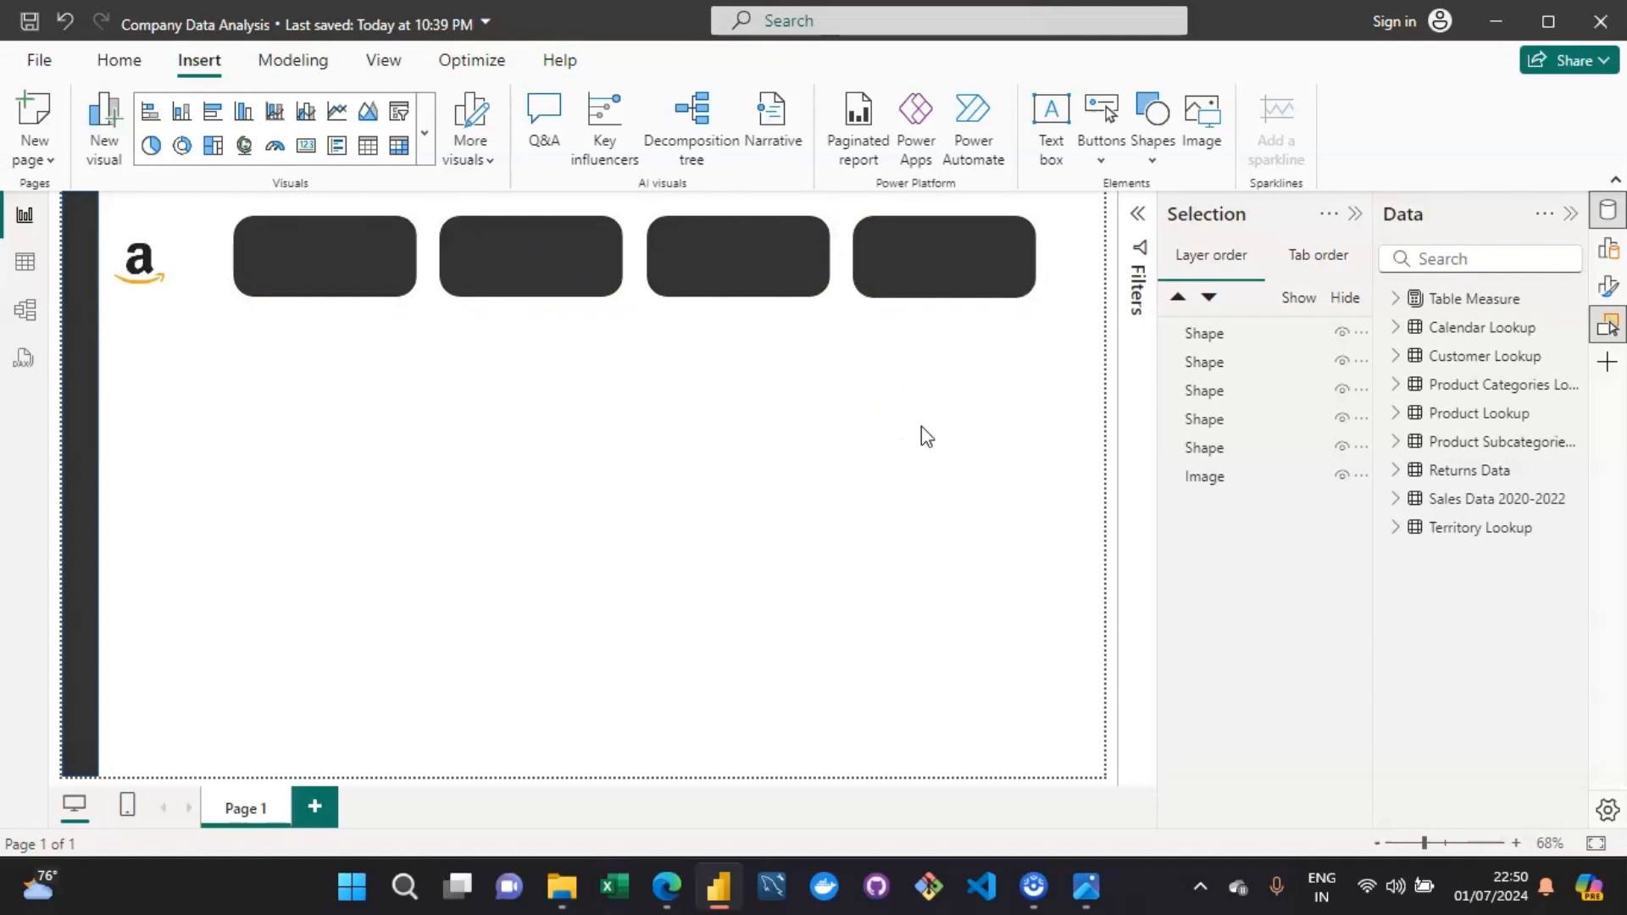
left_click(1235, 346)
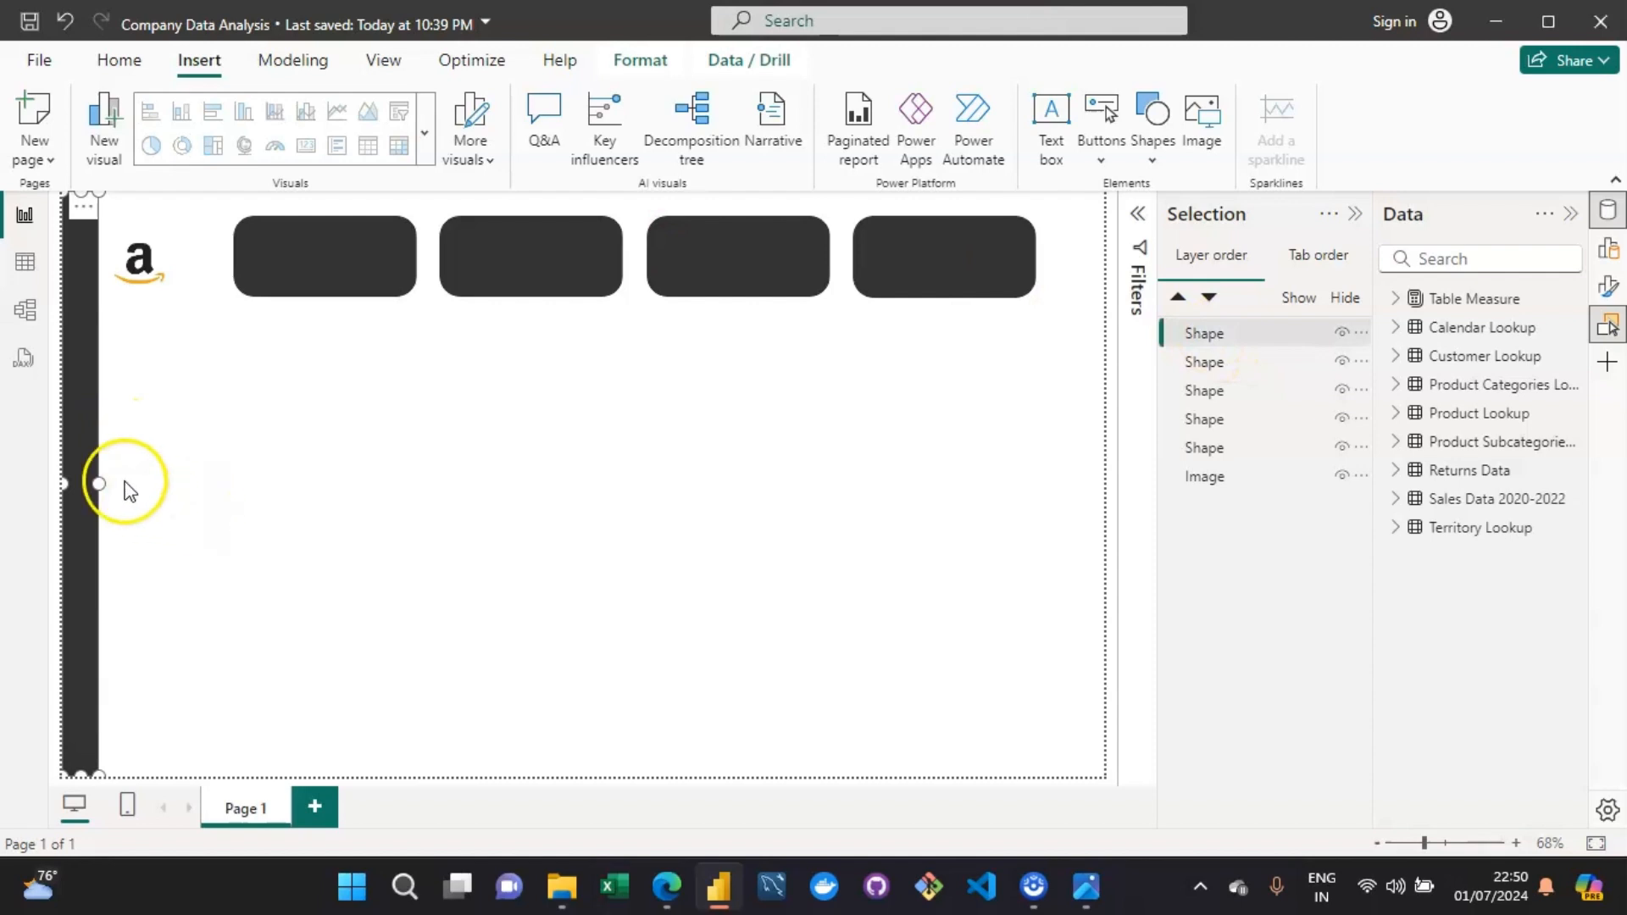
left_click(1212, 333)
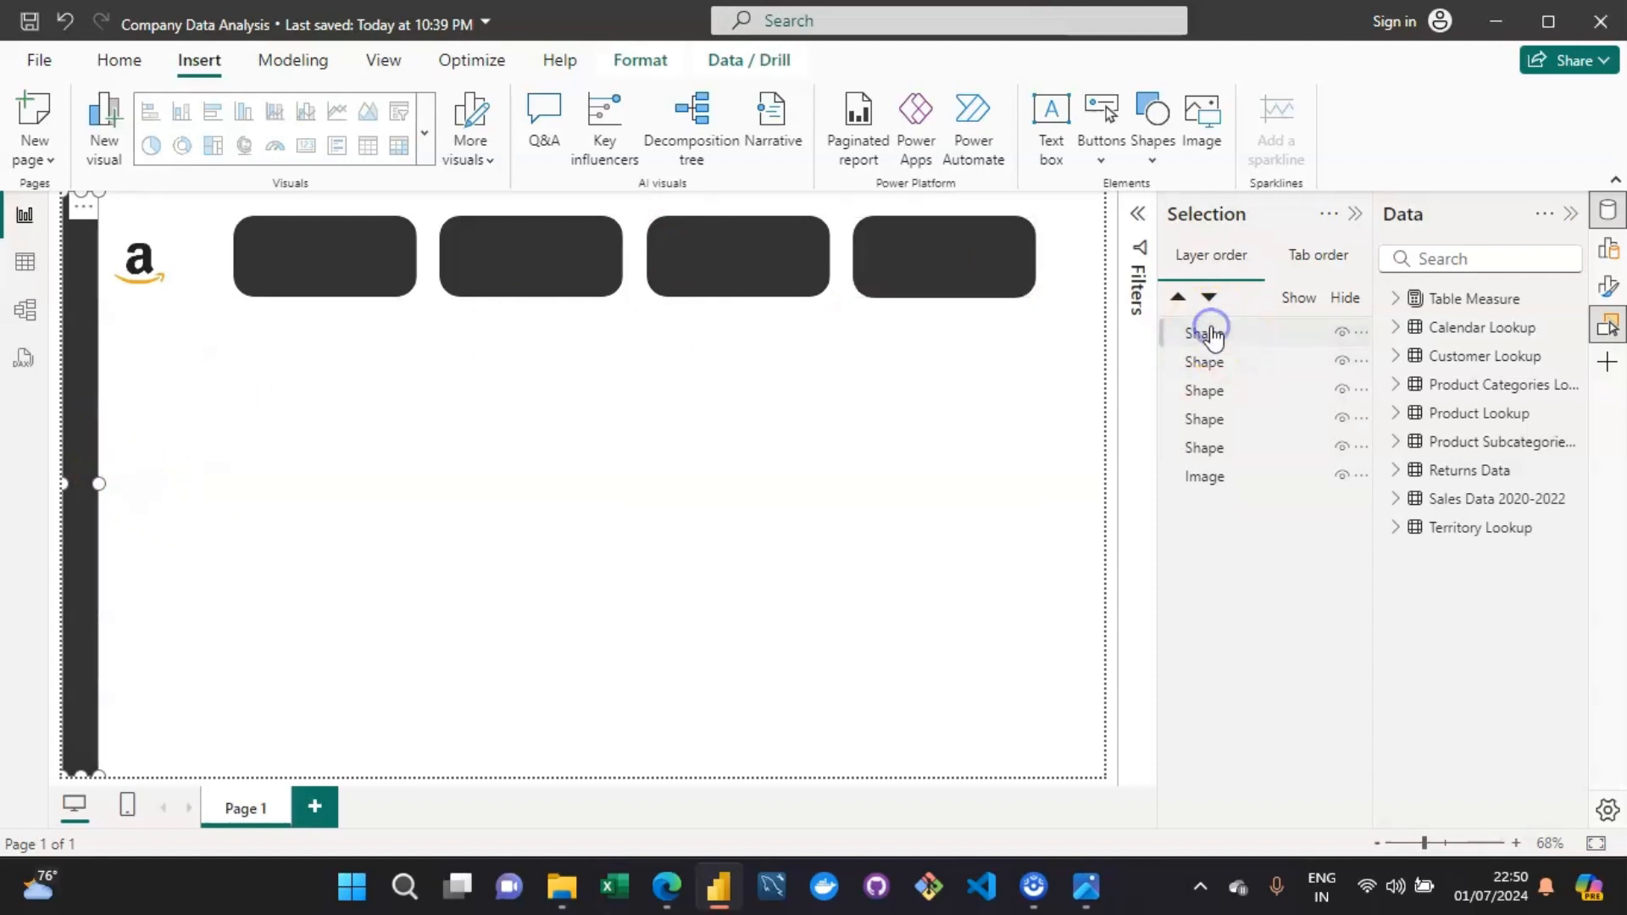
left_click(1218, 333)
double_click(1218, 333)
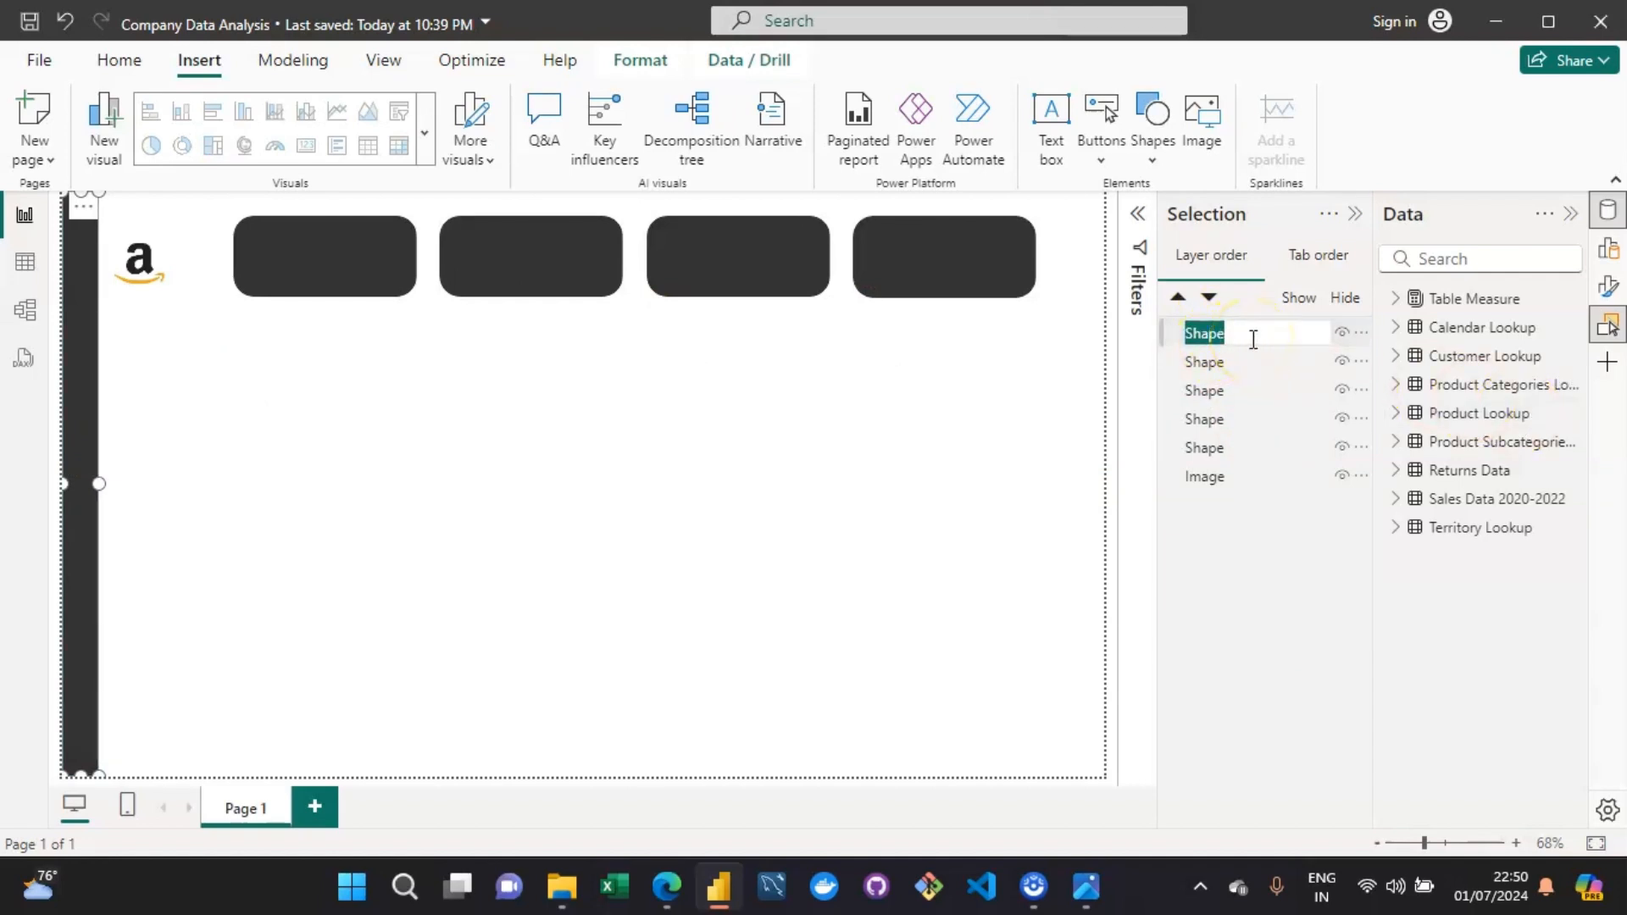
type("Left Nav Bar")
key("Return")
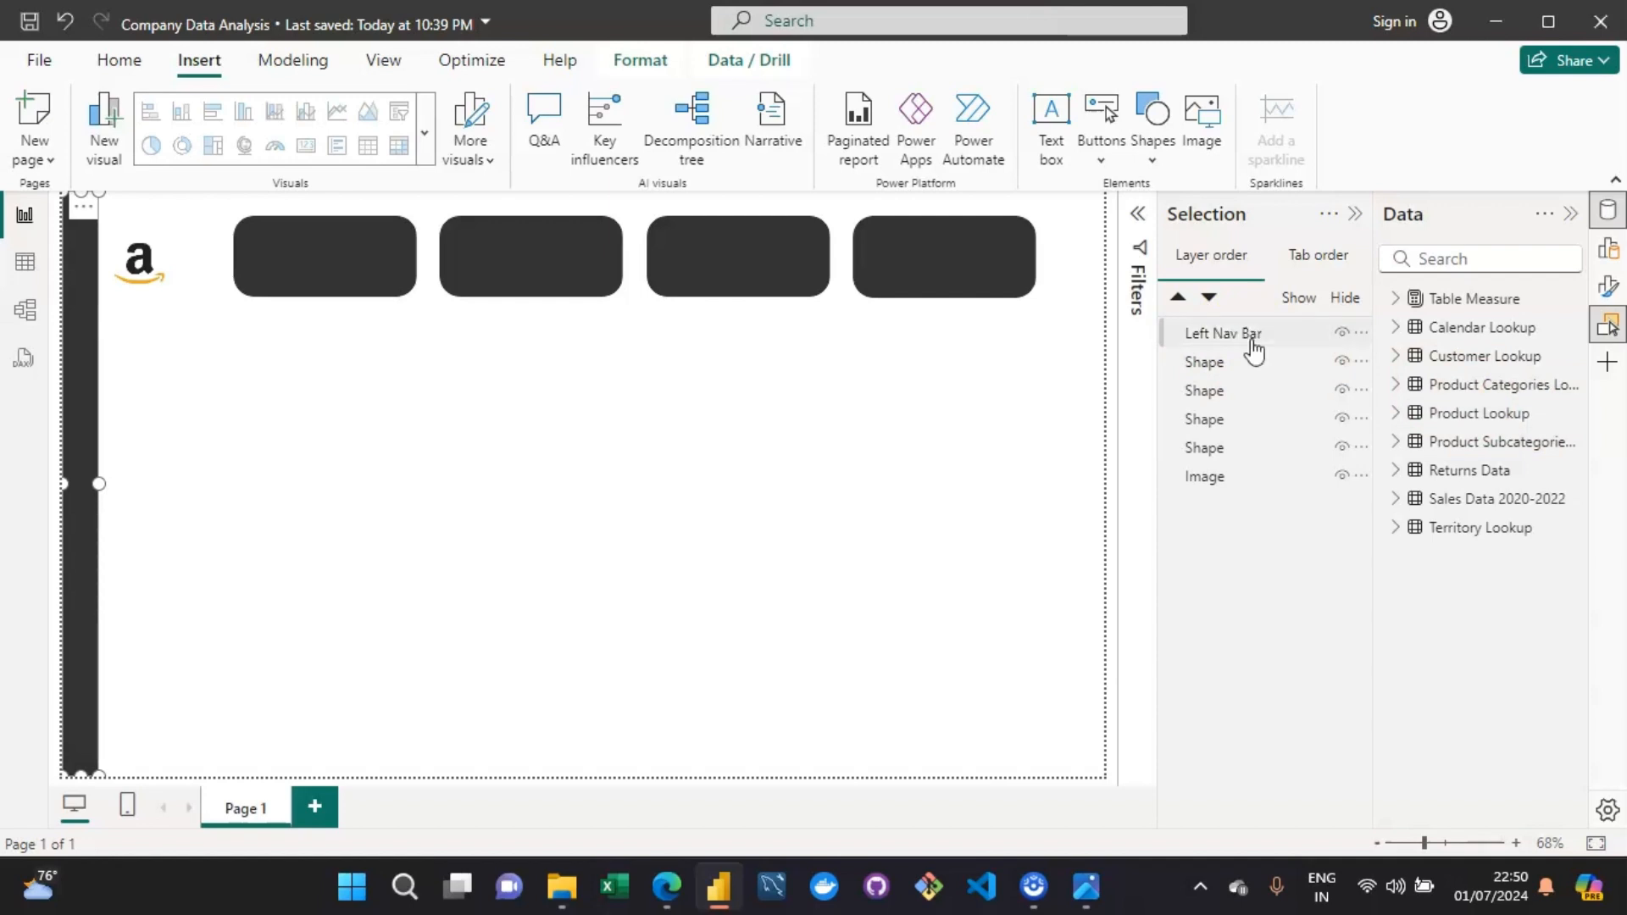
Rename the image layer to "Amazon Logo" in the layer order.
left_click(1227, 483)
double_click(1228, 485)
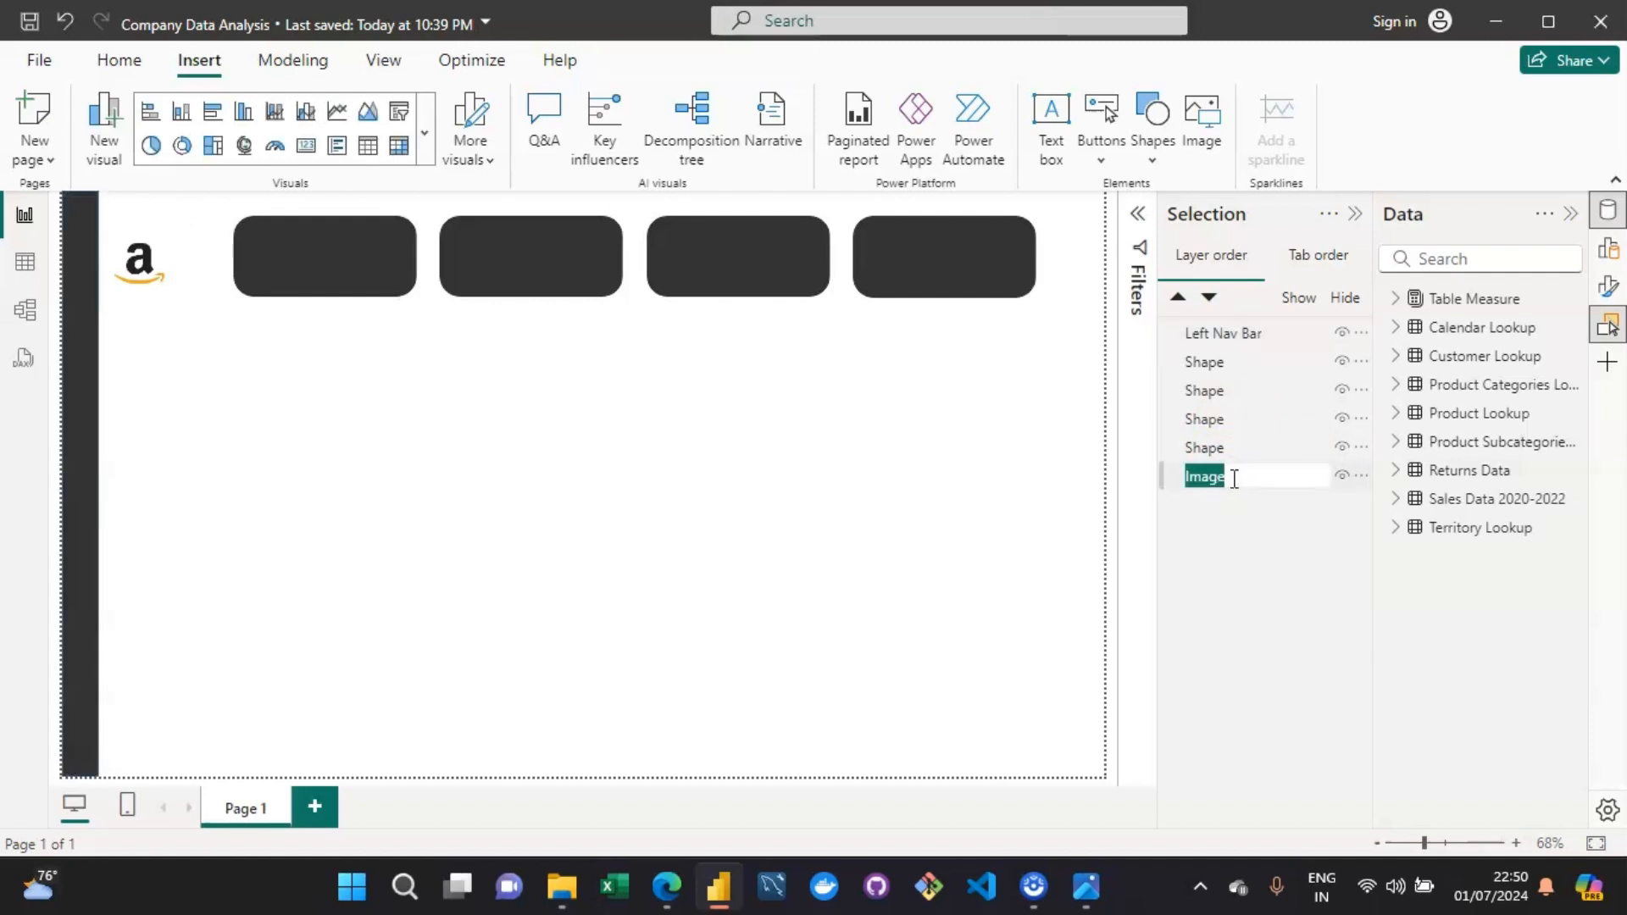
type("Aam")
key("BackSpace")
key("BackSpace")
type("mazon logo")
key("Return")
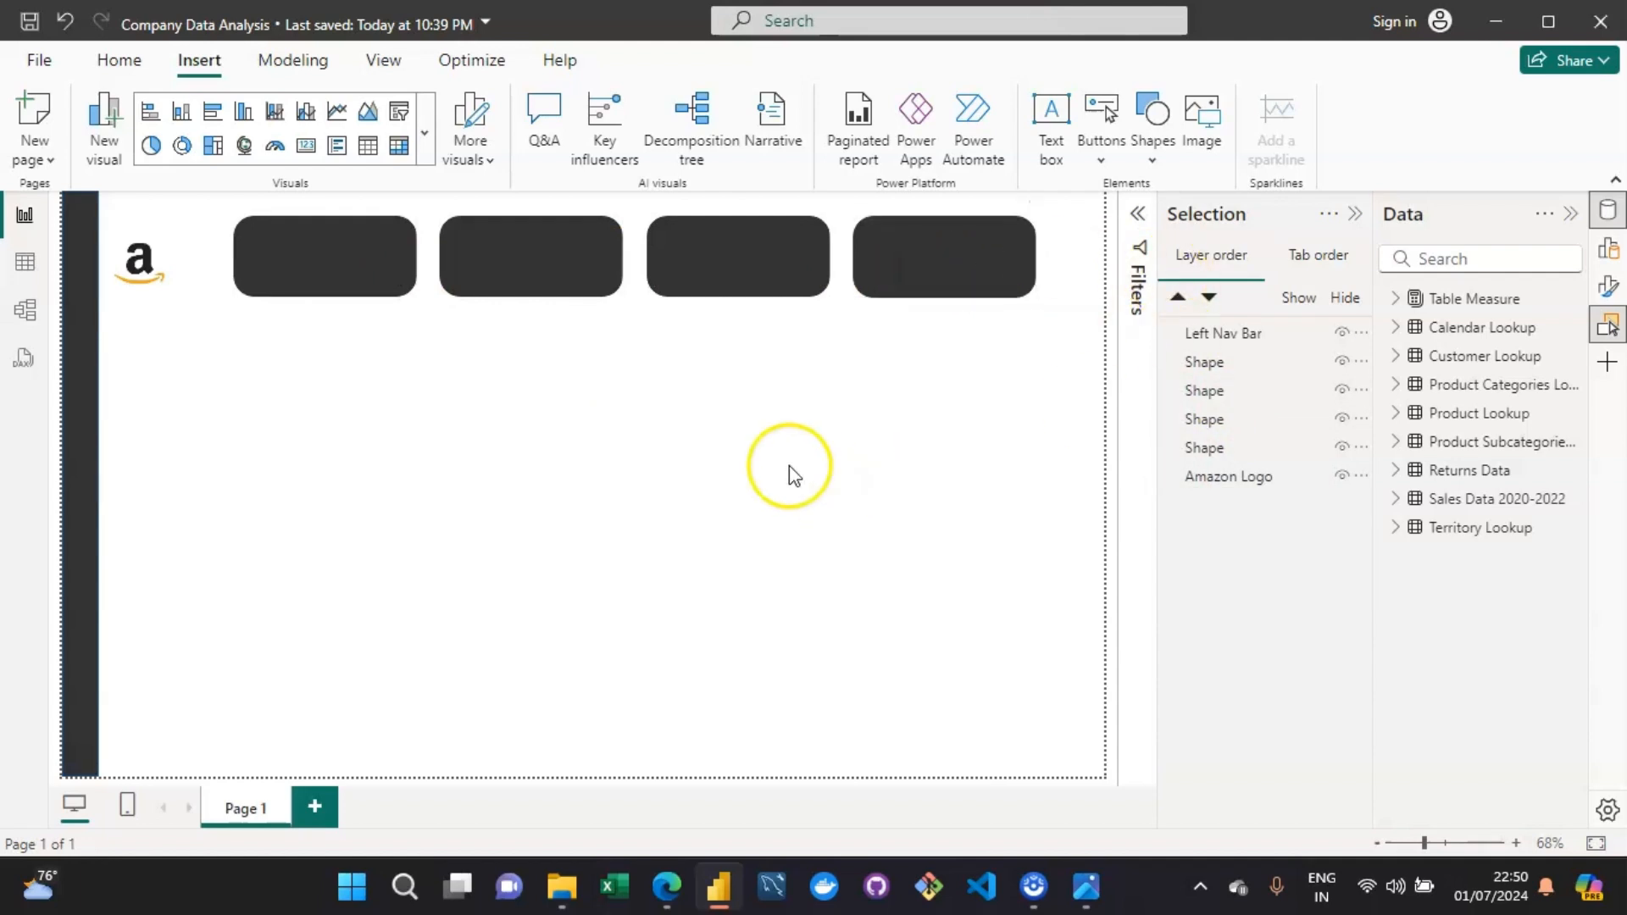
Group the four rounded rectangle shapes of the row into a single group.
left_click(1236, 371)
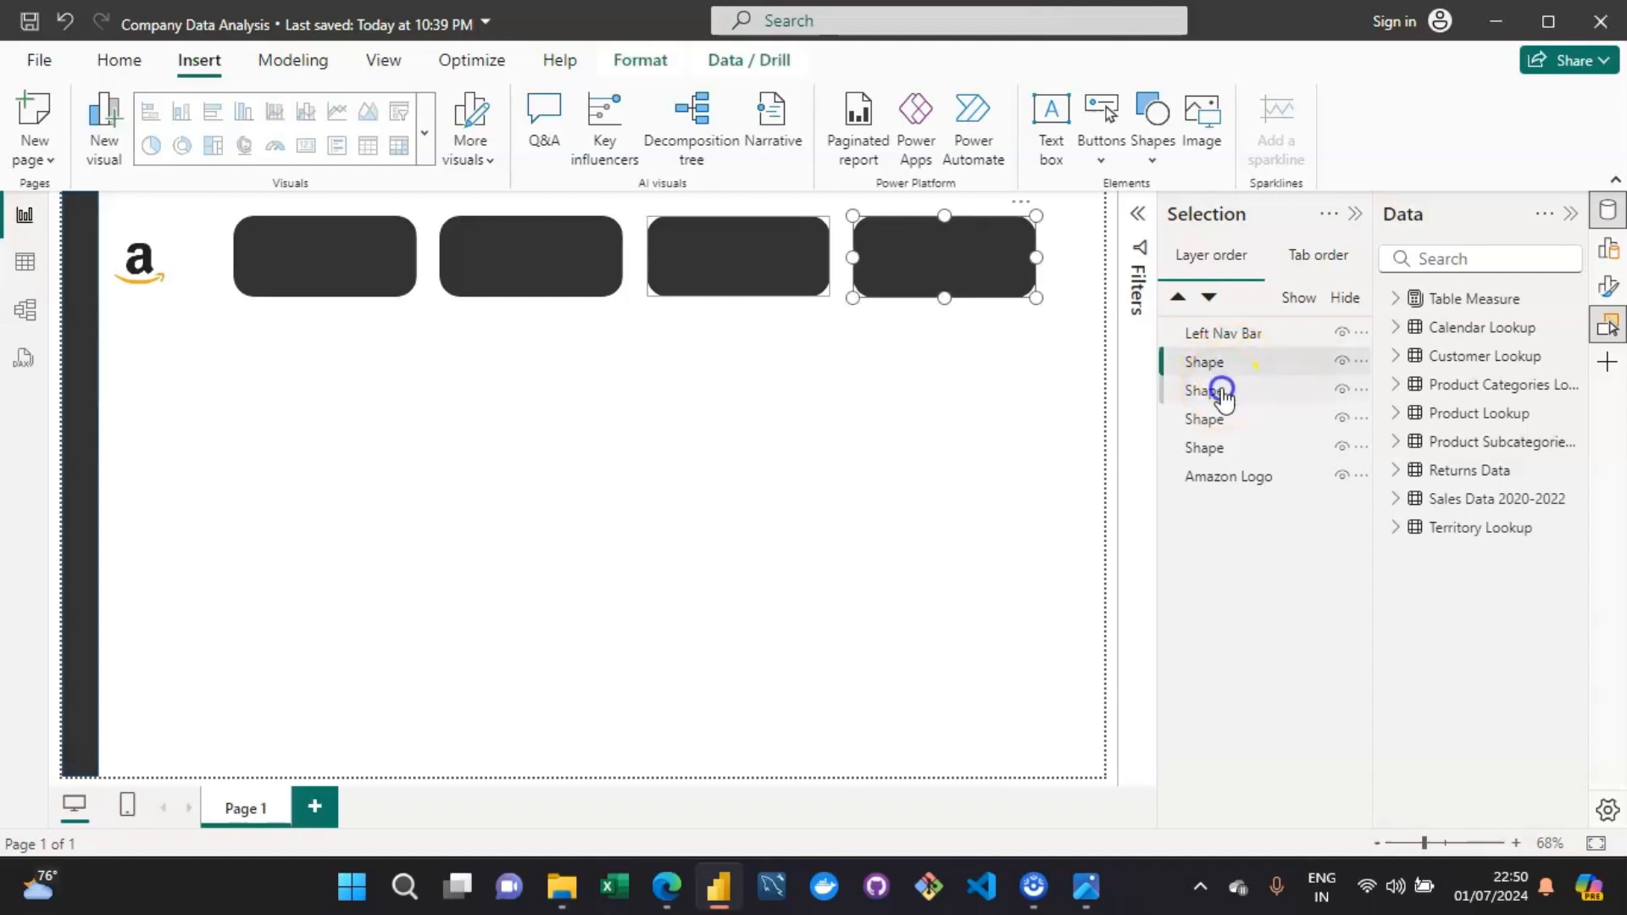
left_click(1221, 391, "ctrl")
left_click(1222, 419, "ctrl")
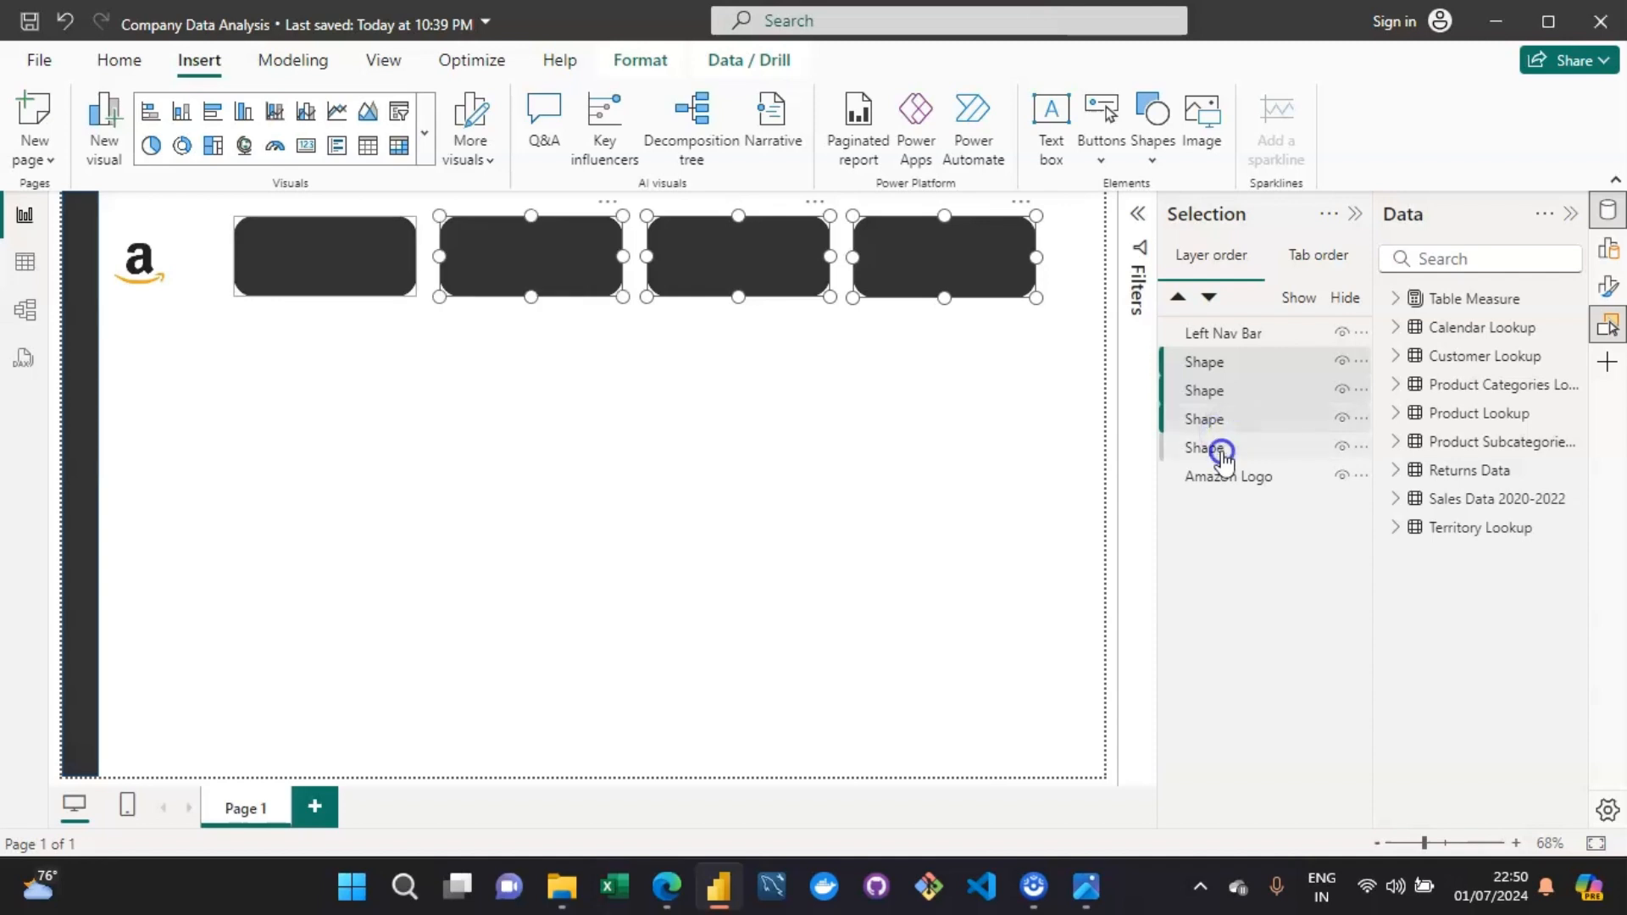
left_click(1223, 449, "ctrl")
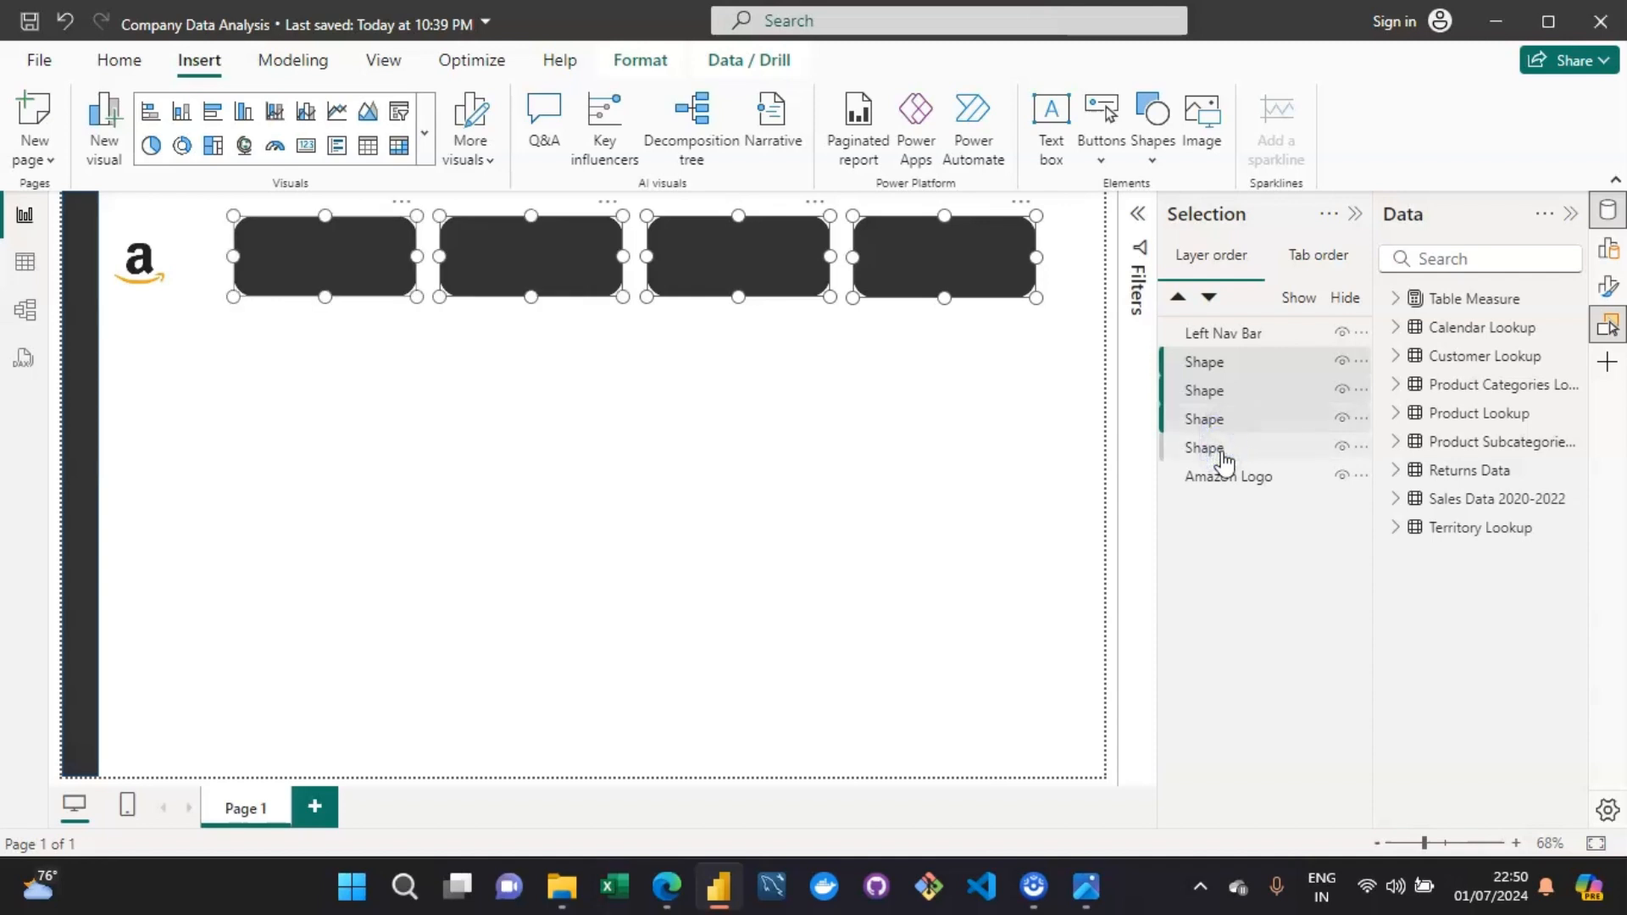
right_click(1230, 377)
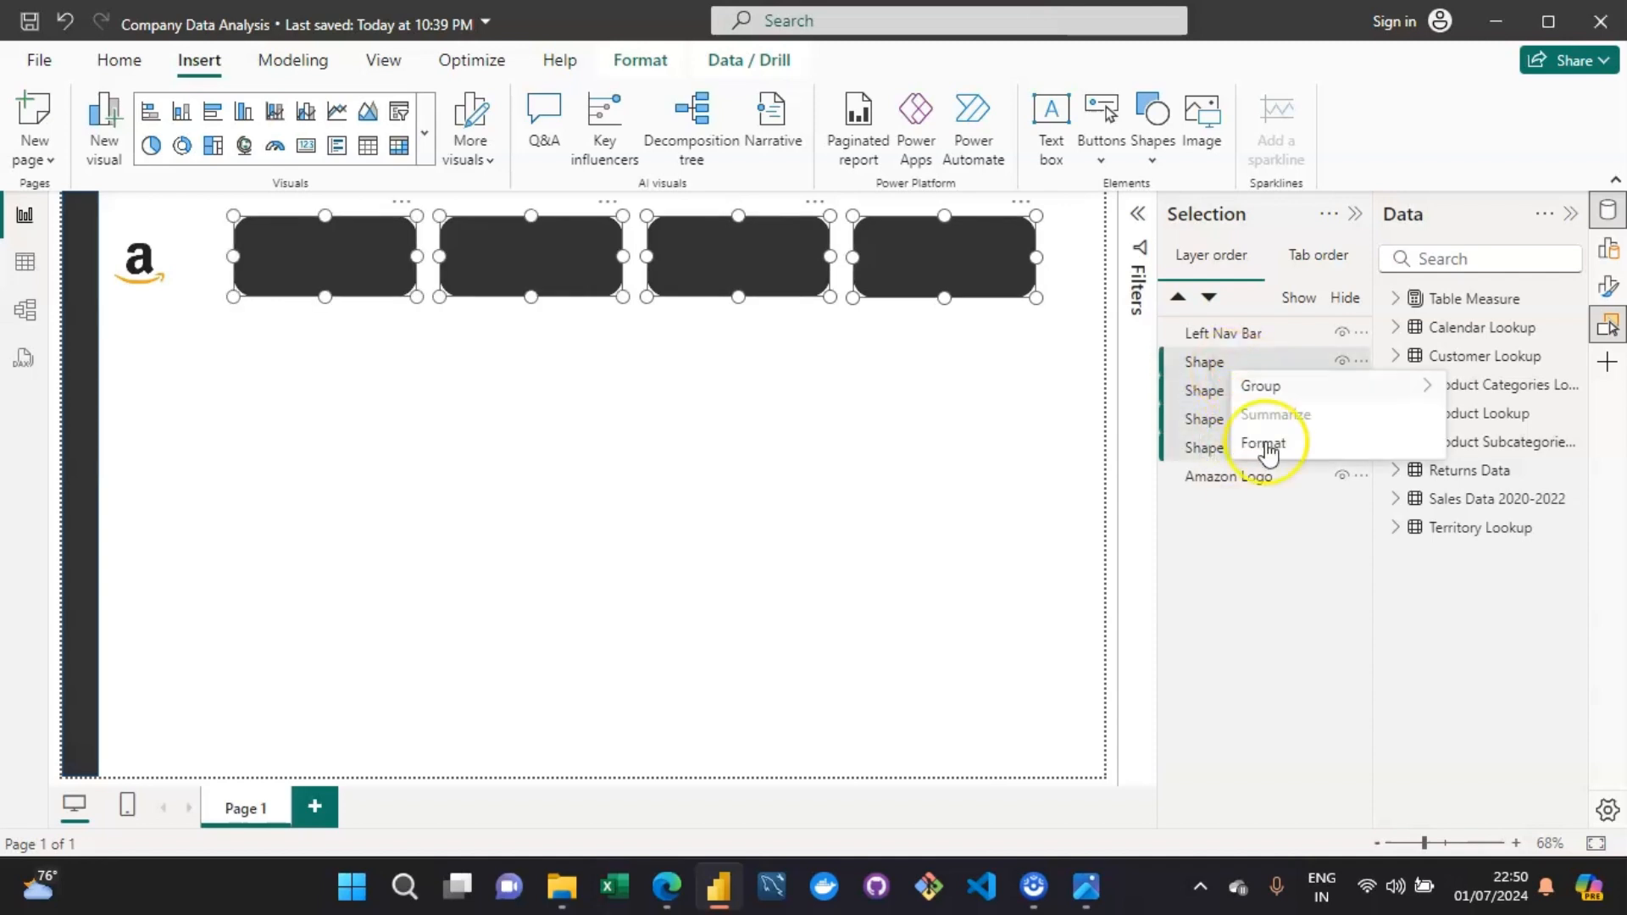
mouse_move(1303, 399)
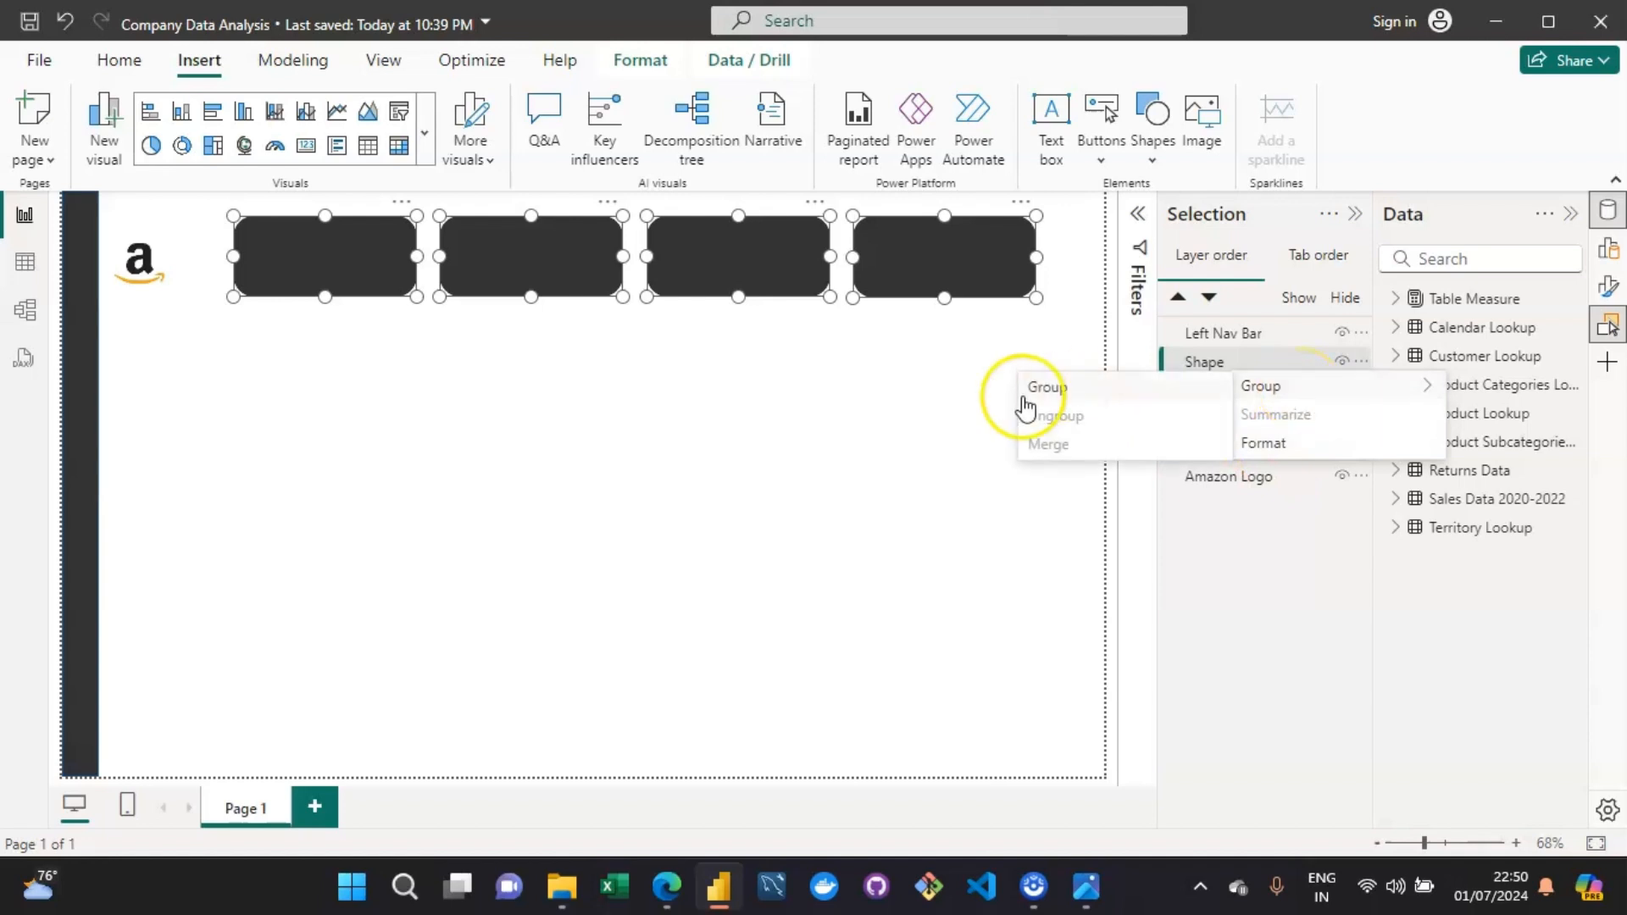
left_click(1082, 392)
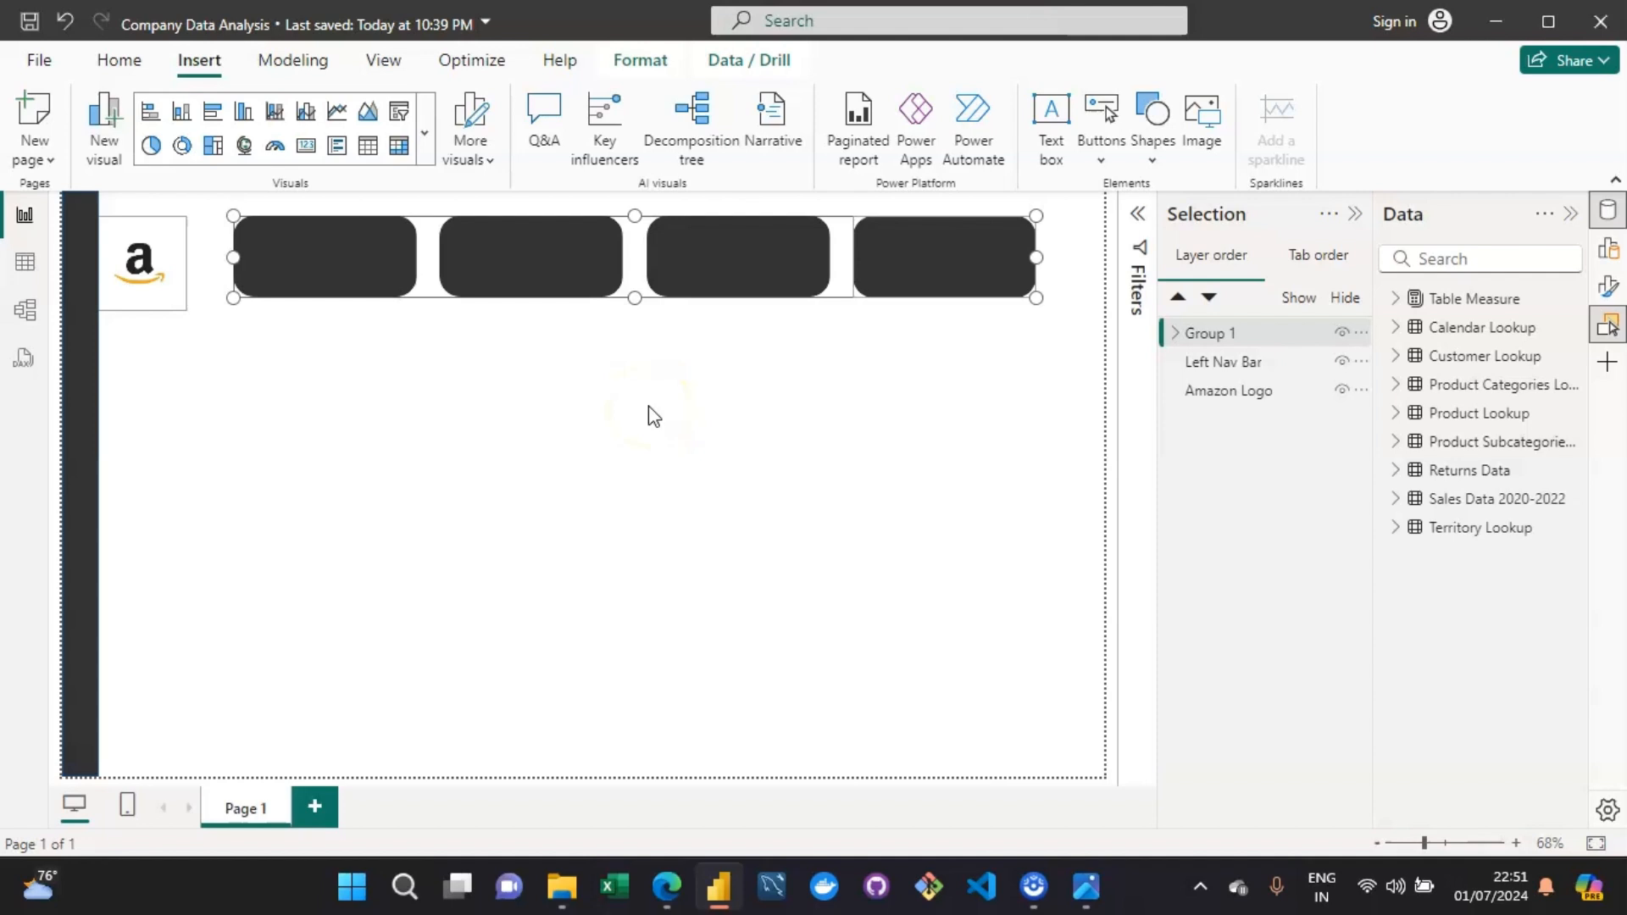
Rename the group of four rounded rectangles to "KPI Cards".
left_click(1237, 336)
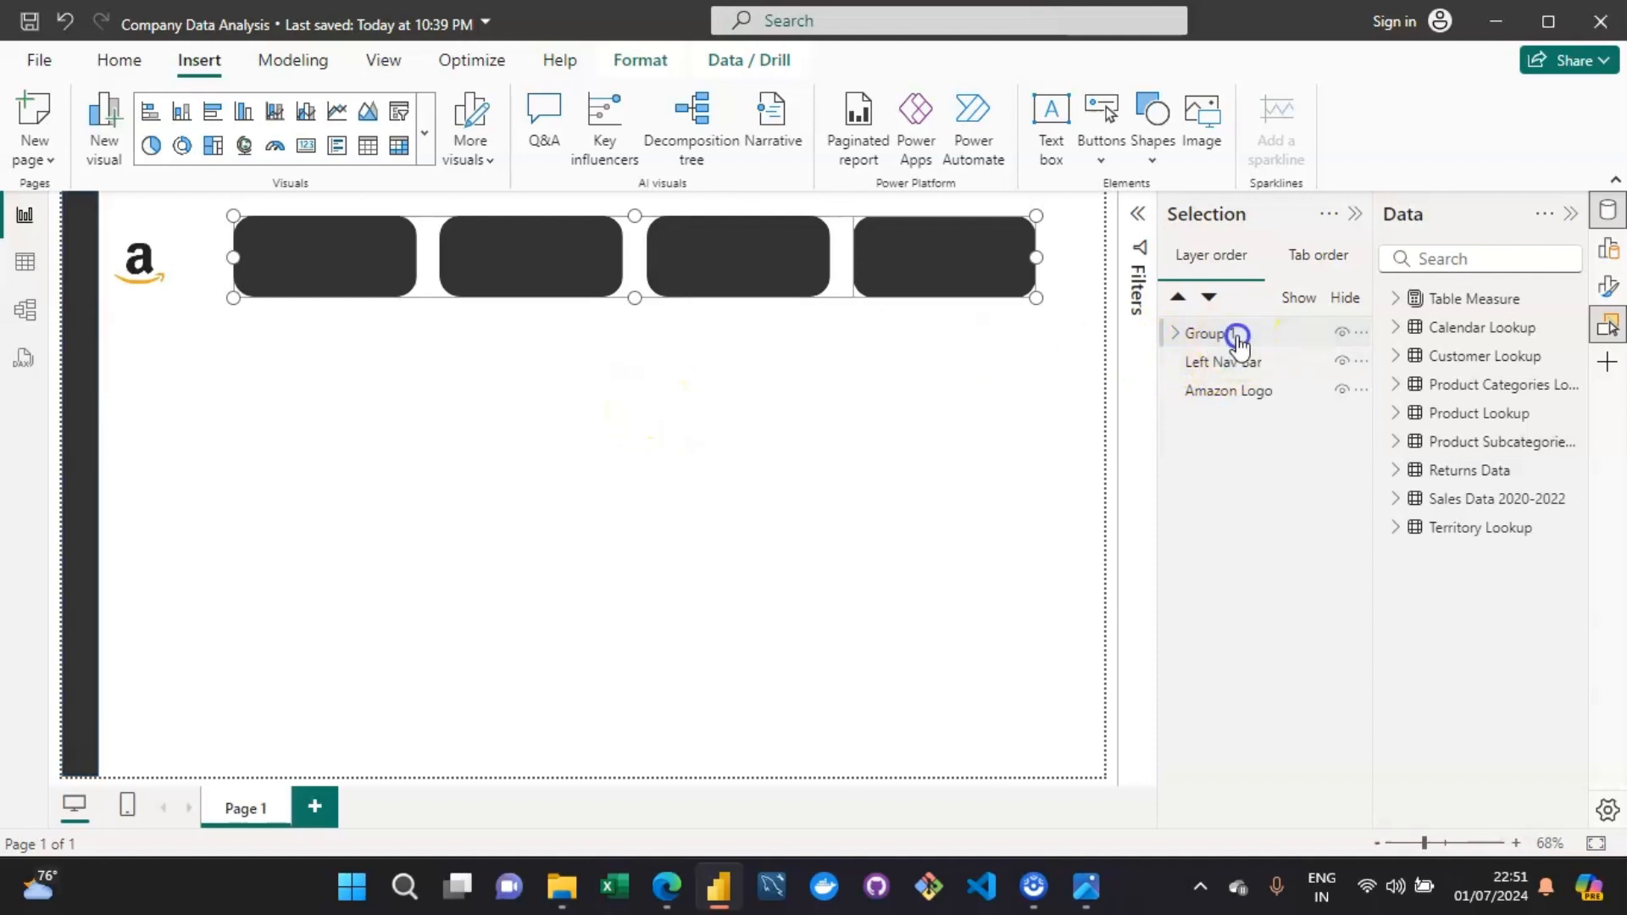
double_click(1230, 335)
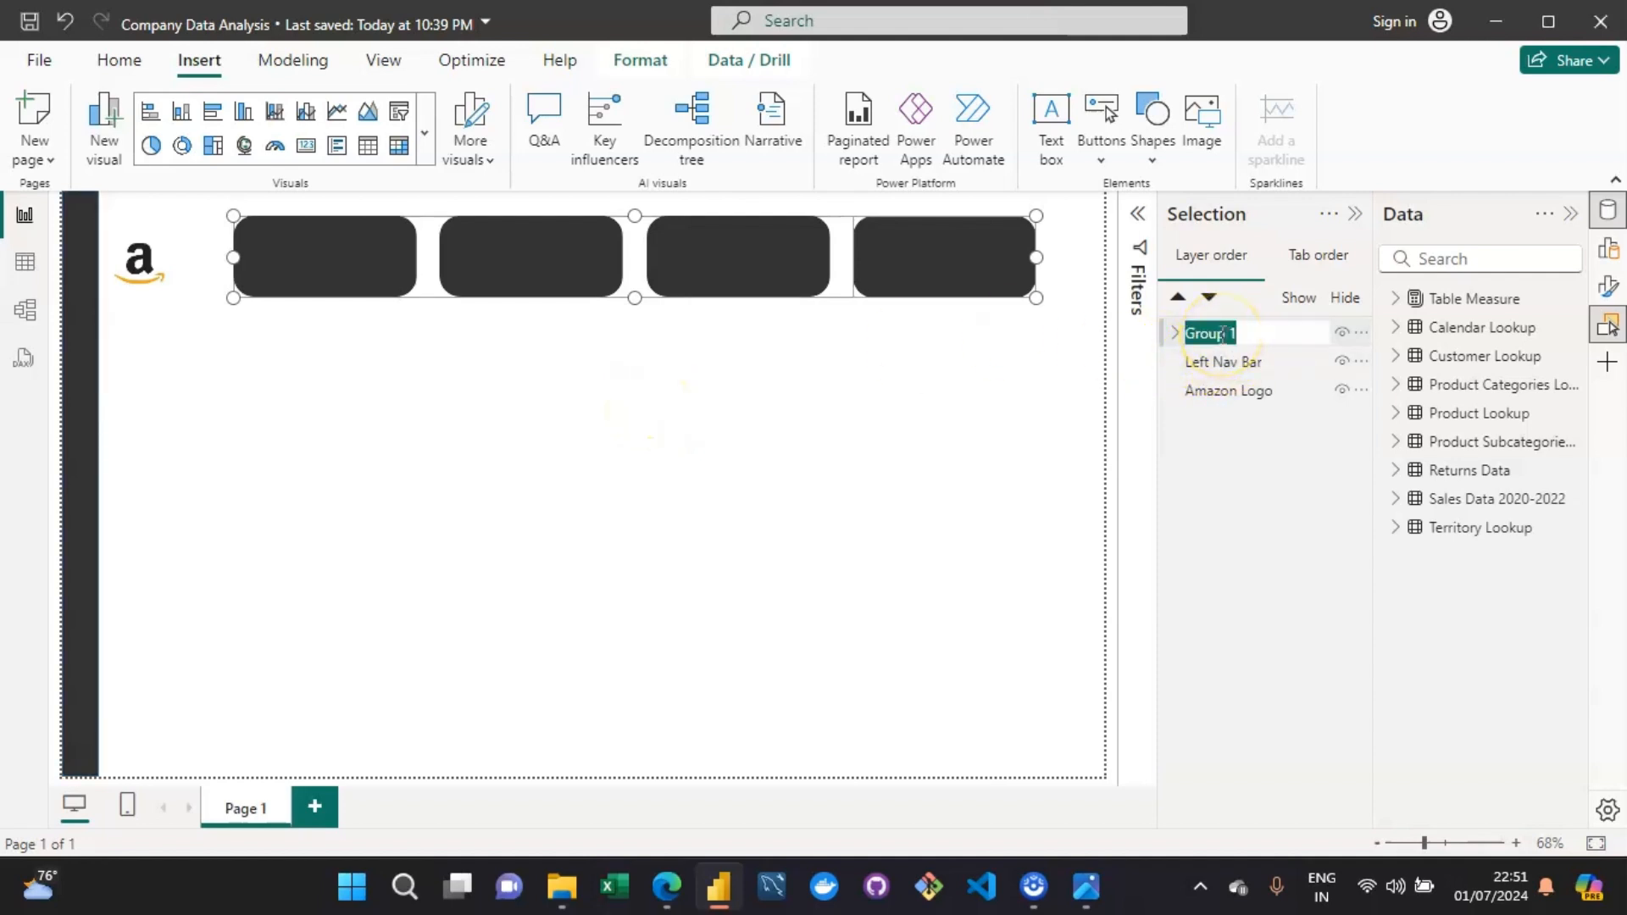
key("BackSpace")
type("KPI Cards")
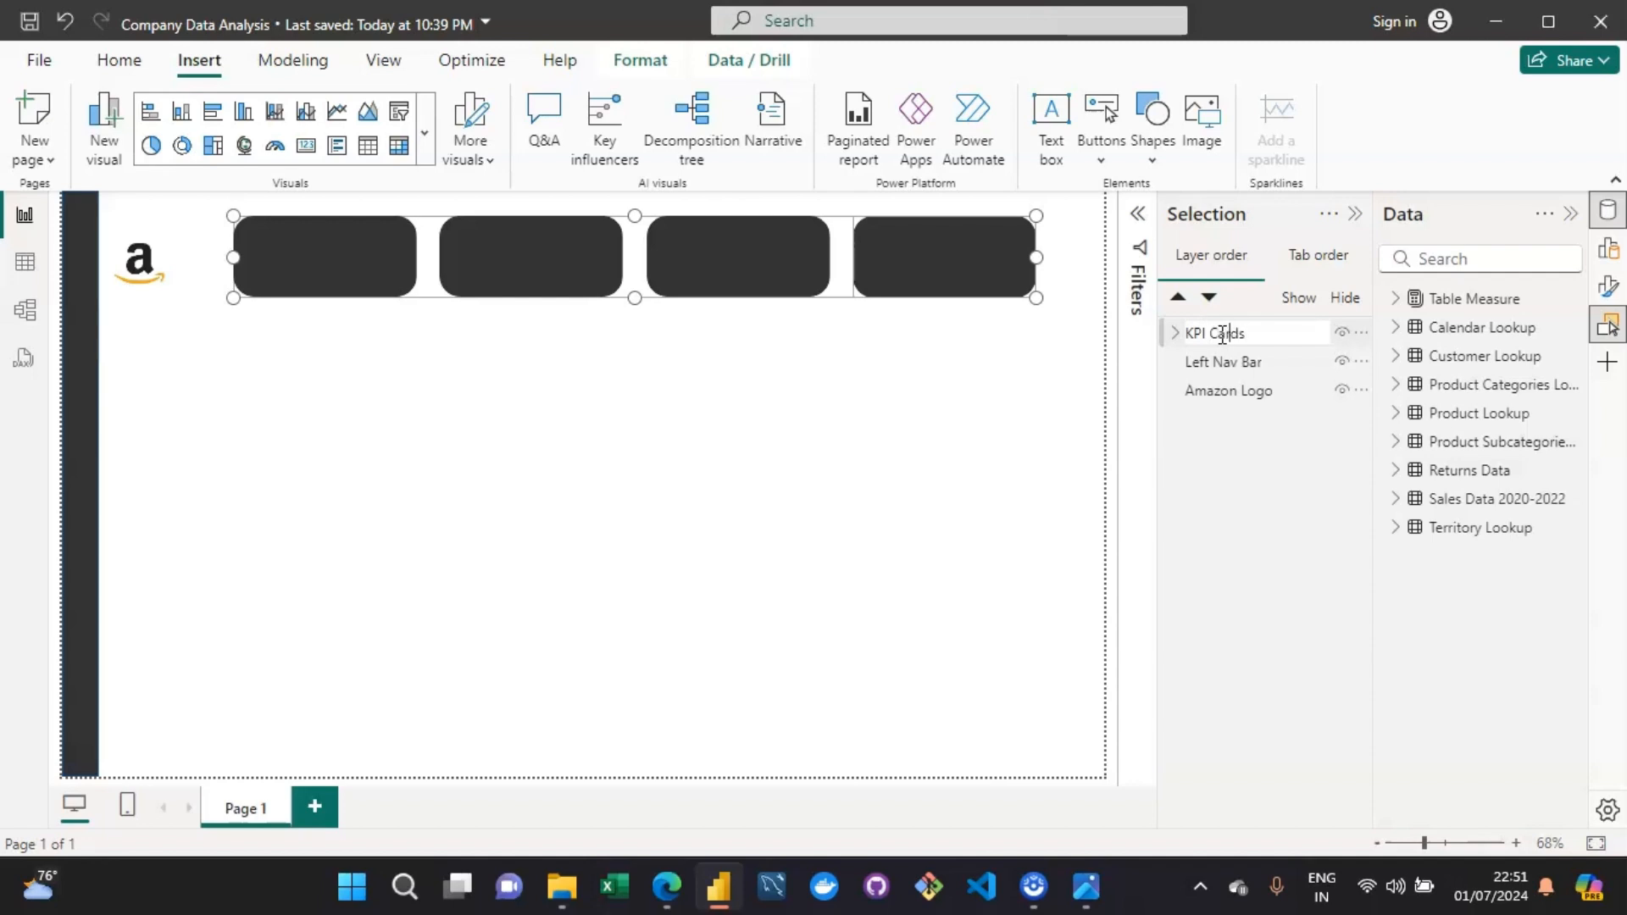
key("Return")
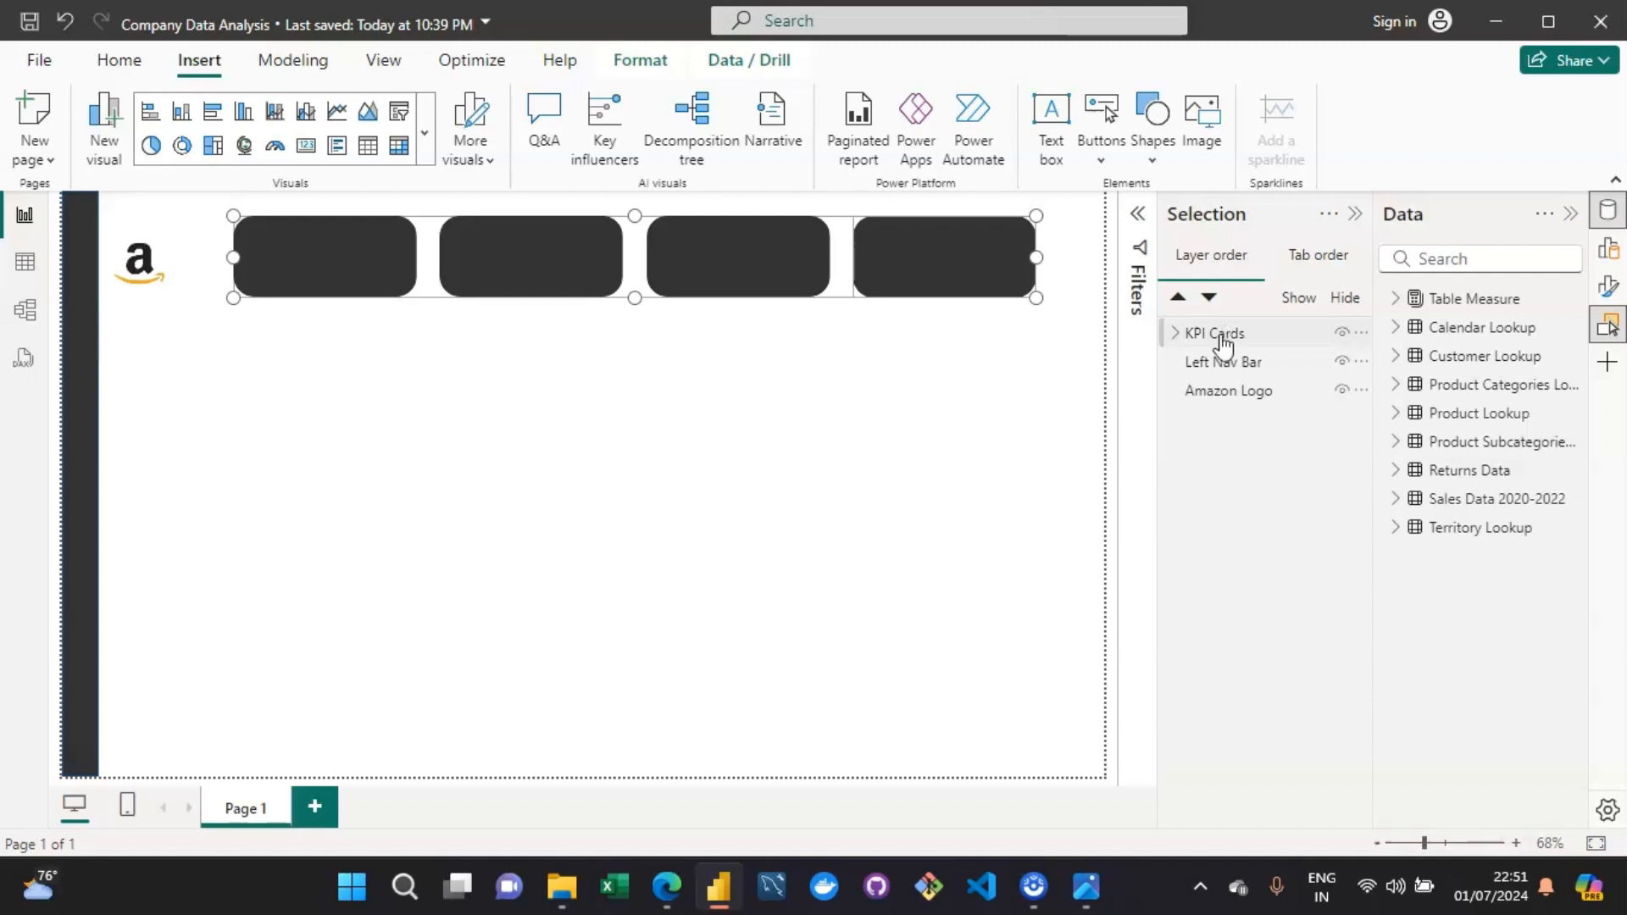
left_click(1224, 339)
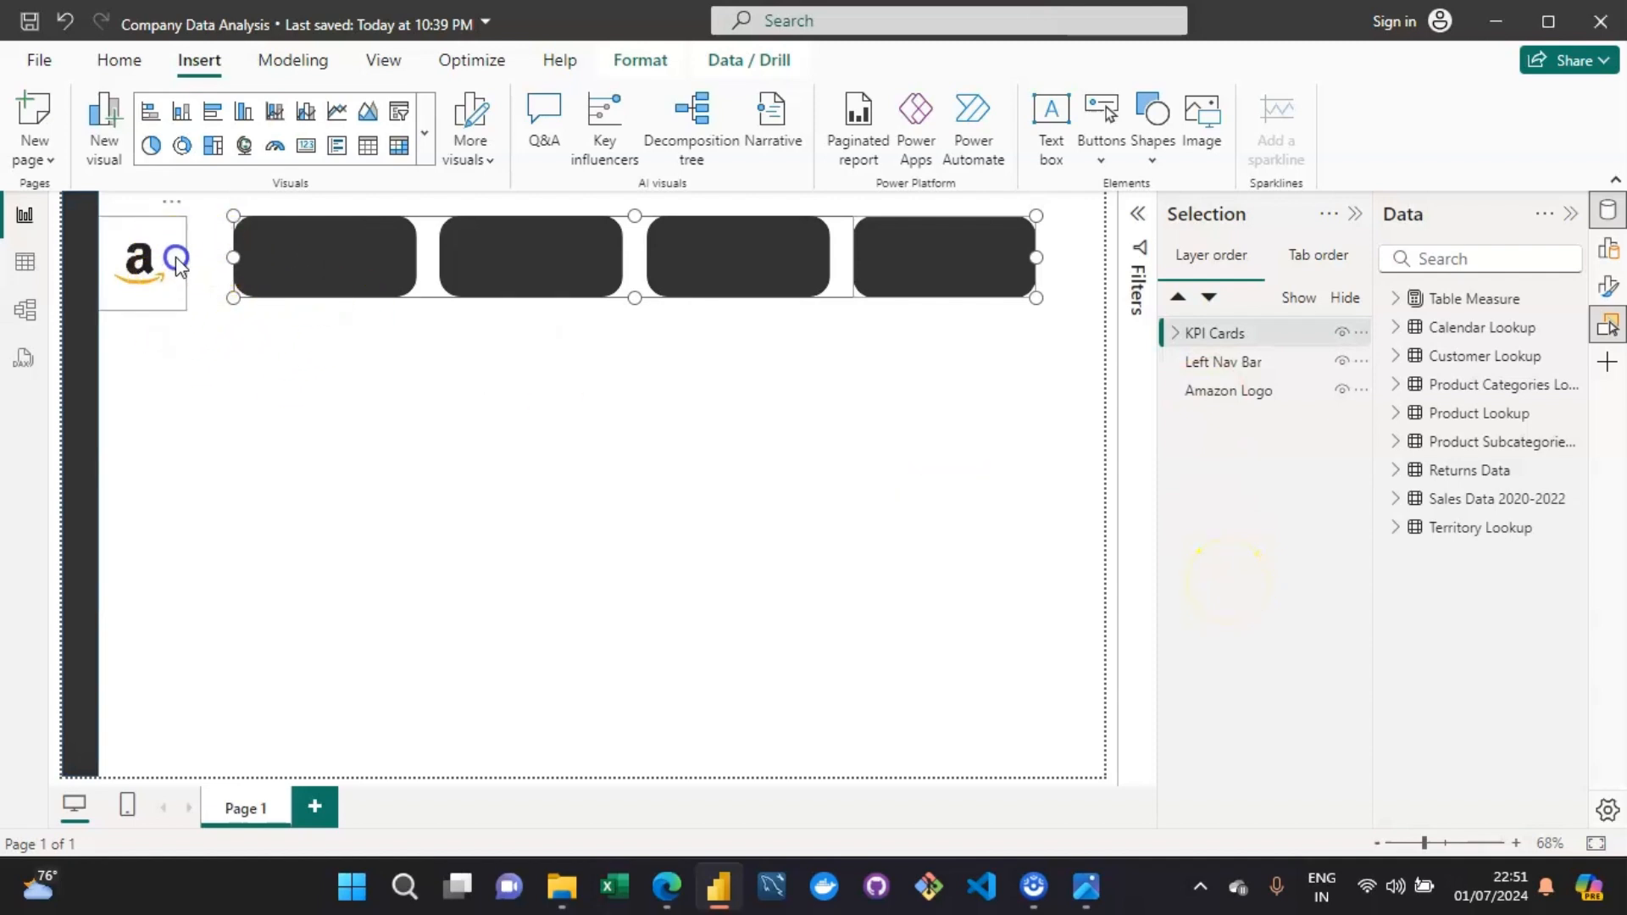
Move the Amazon logo slightly right and up, into the gap between the left-edge strip and the first card, and deselect it.
left_click_drag(180, 265, 193, 261)
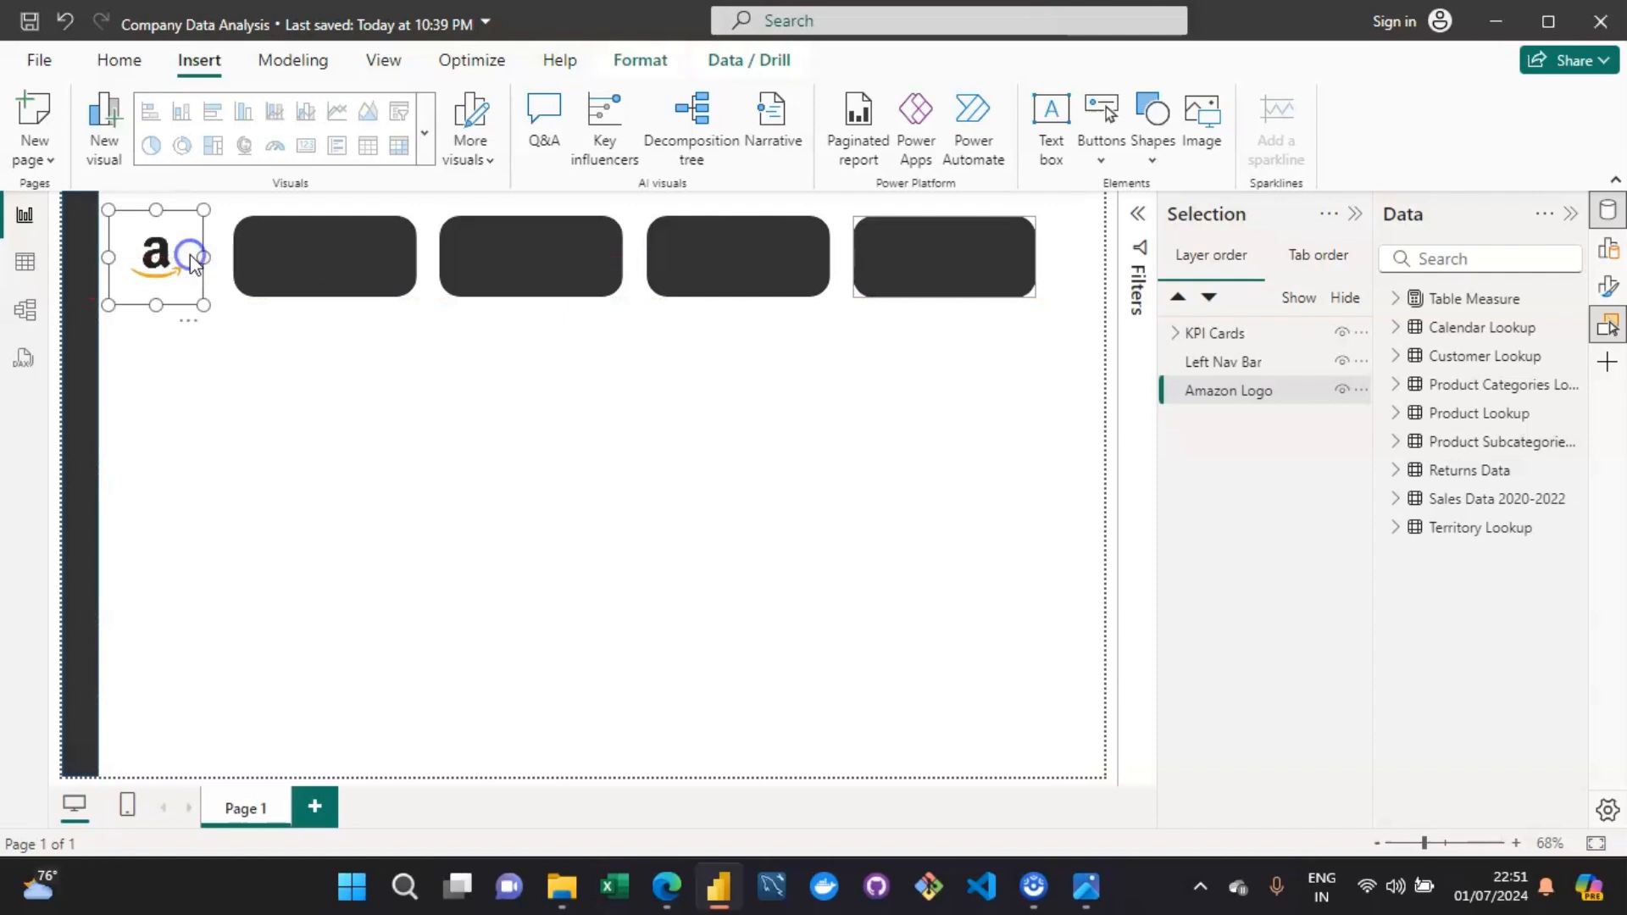
left_click(473, 584)
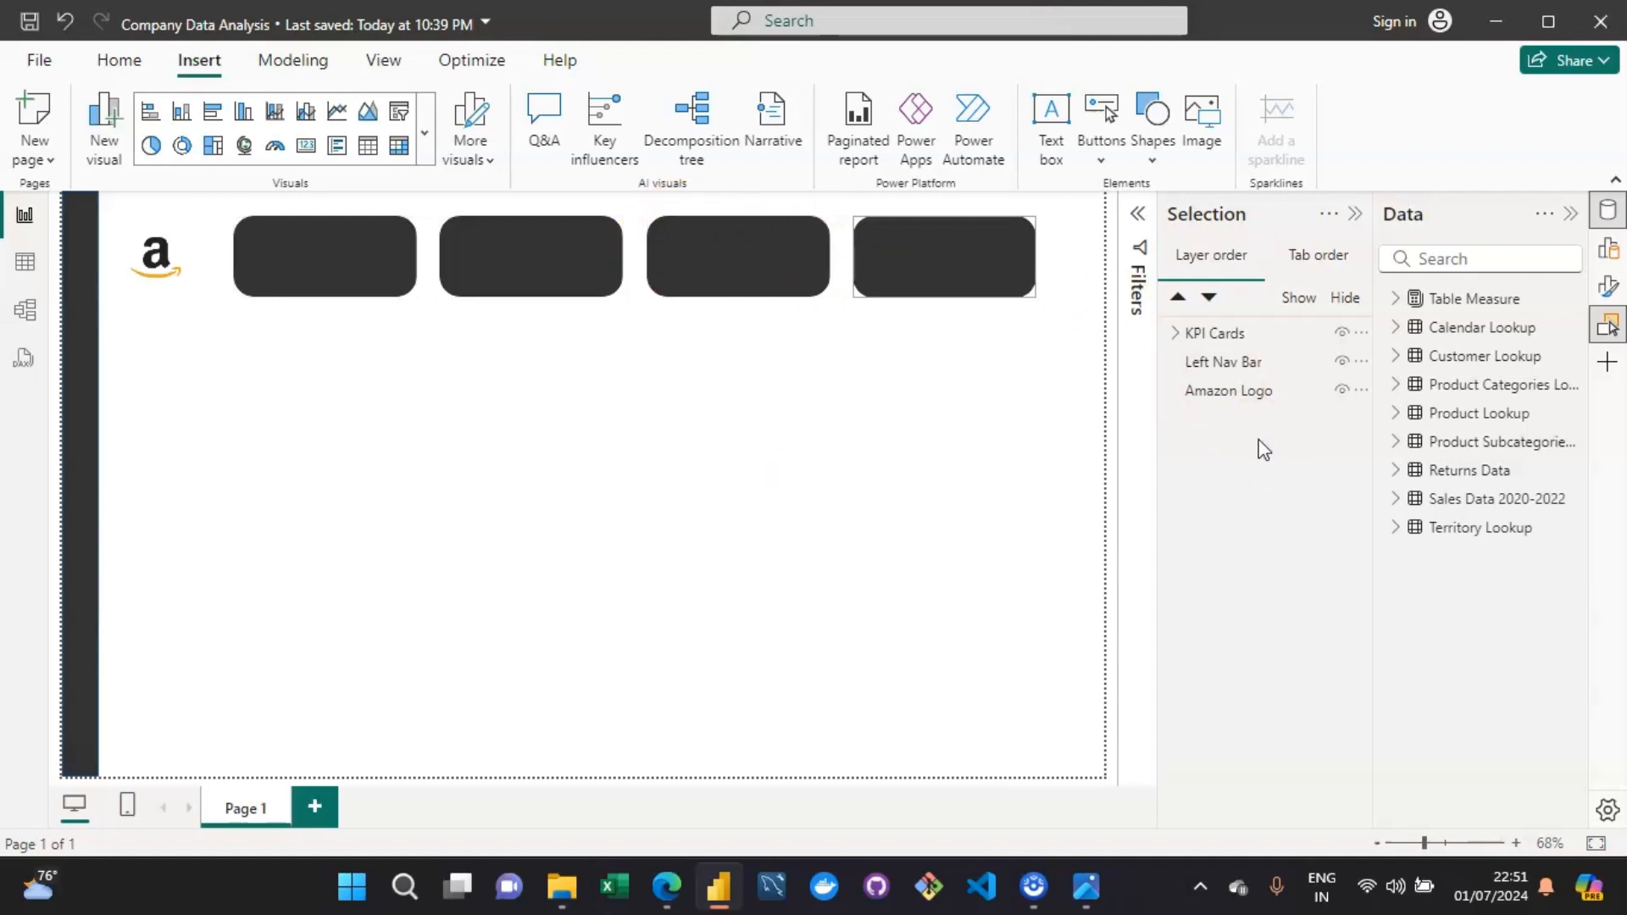
left_click(1141, 434)
left_click(937, 297)
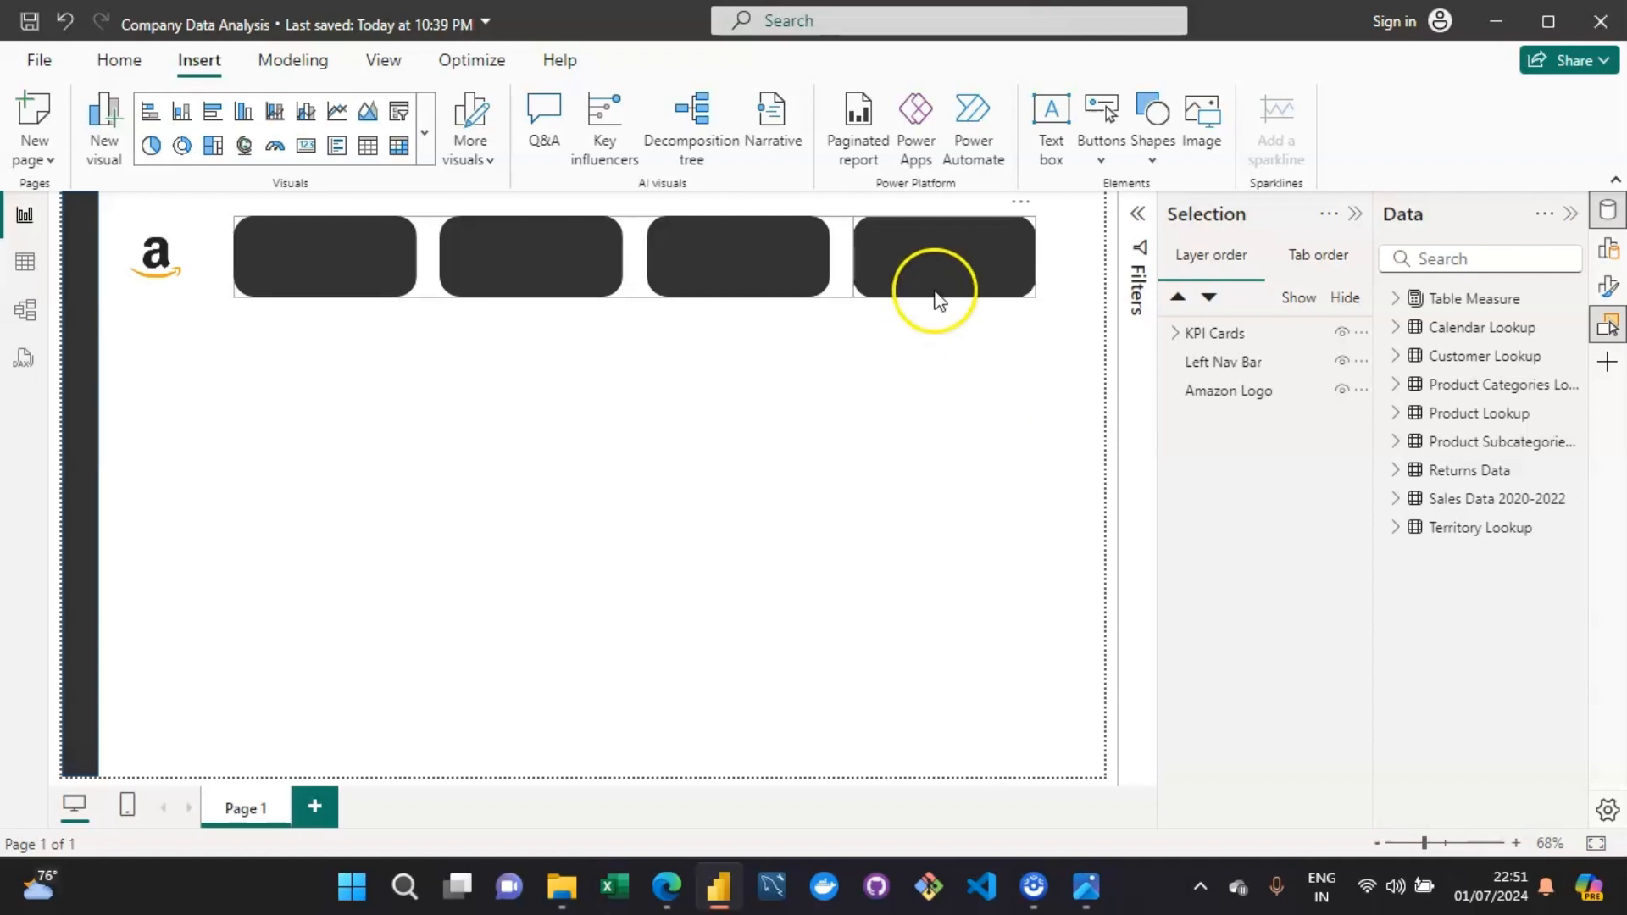
left_click(819, 476)
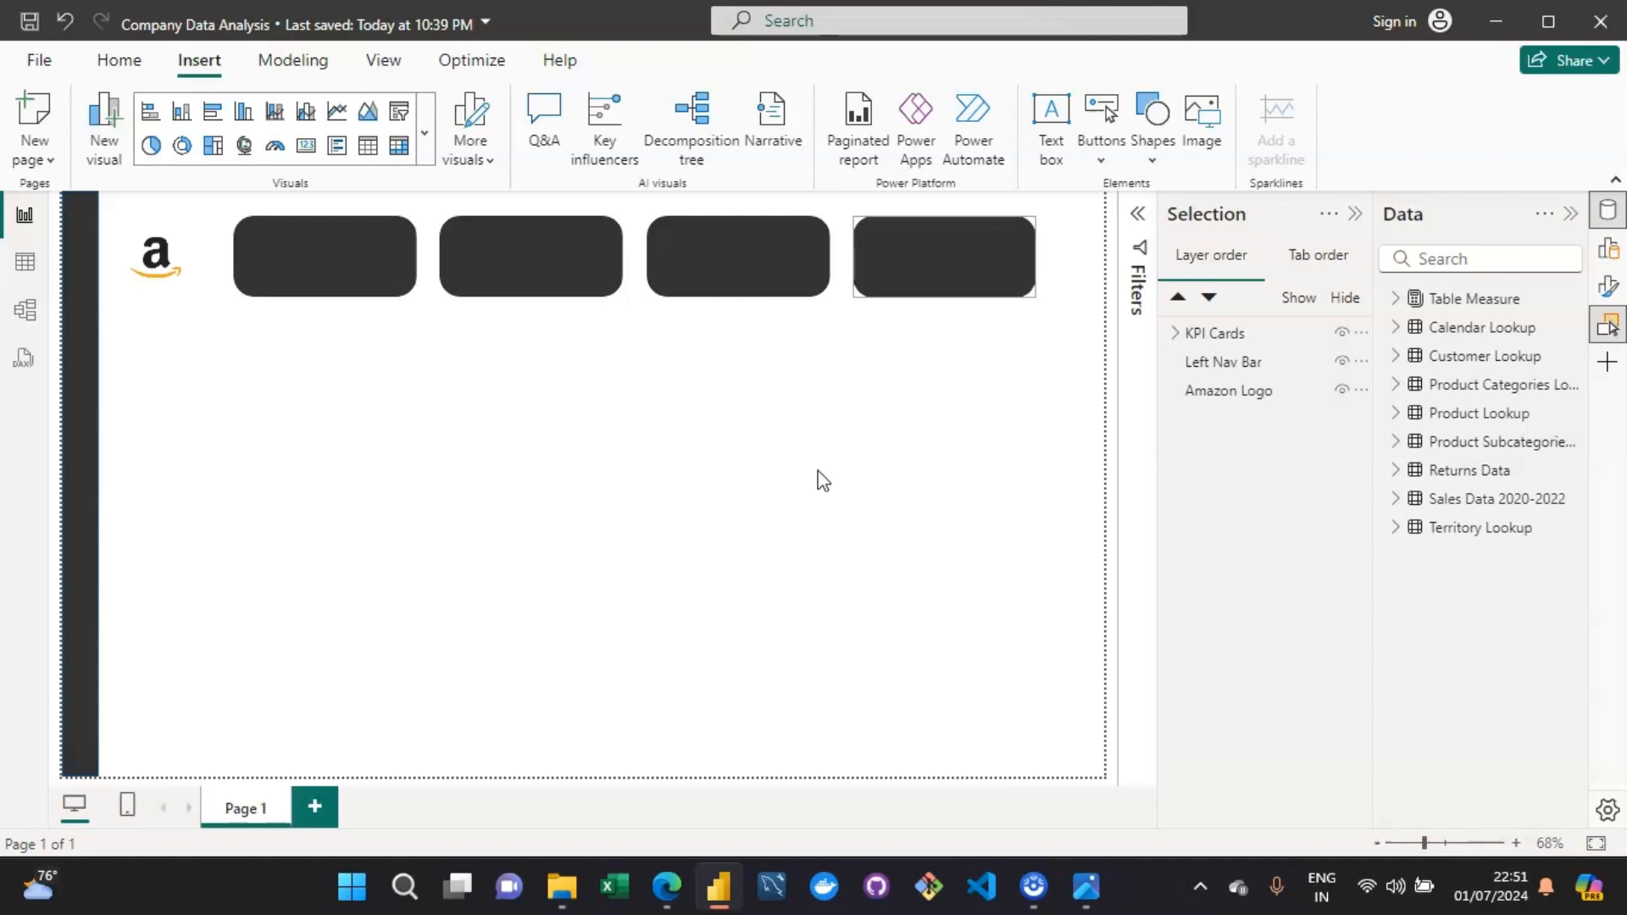
Rename the report page "Page 1" to "Exec Dash".
left_click(255, 807)
left_click(549, 750)
type("Exc")
key("BackSpace")
key("BackSpace")
key("BackSpace")
left_click(246, 811)
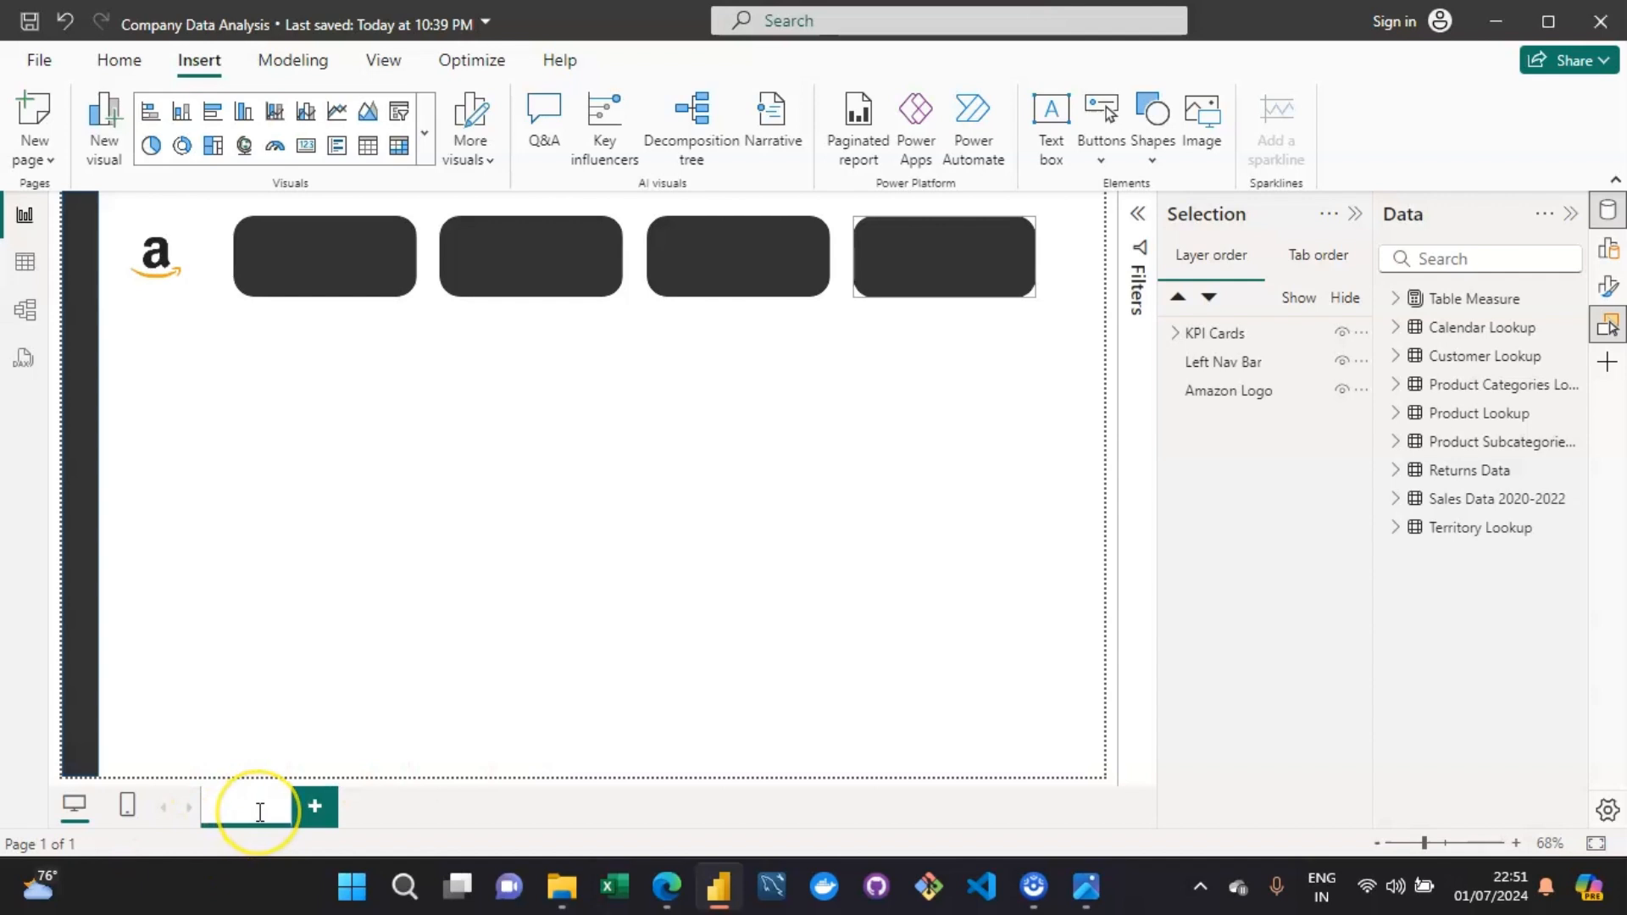
type("Exec")
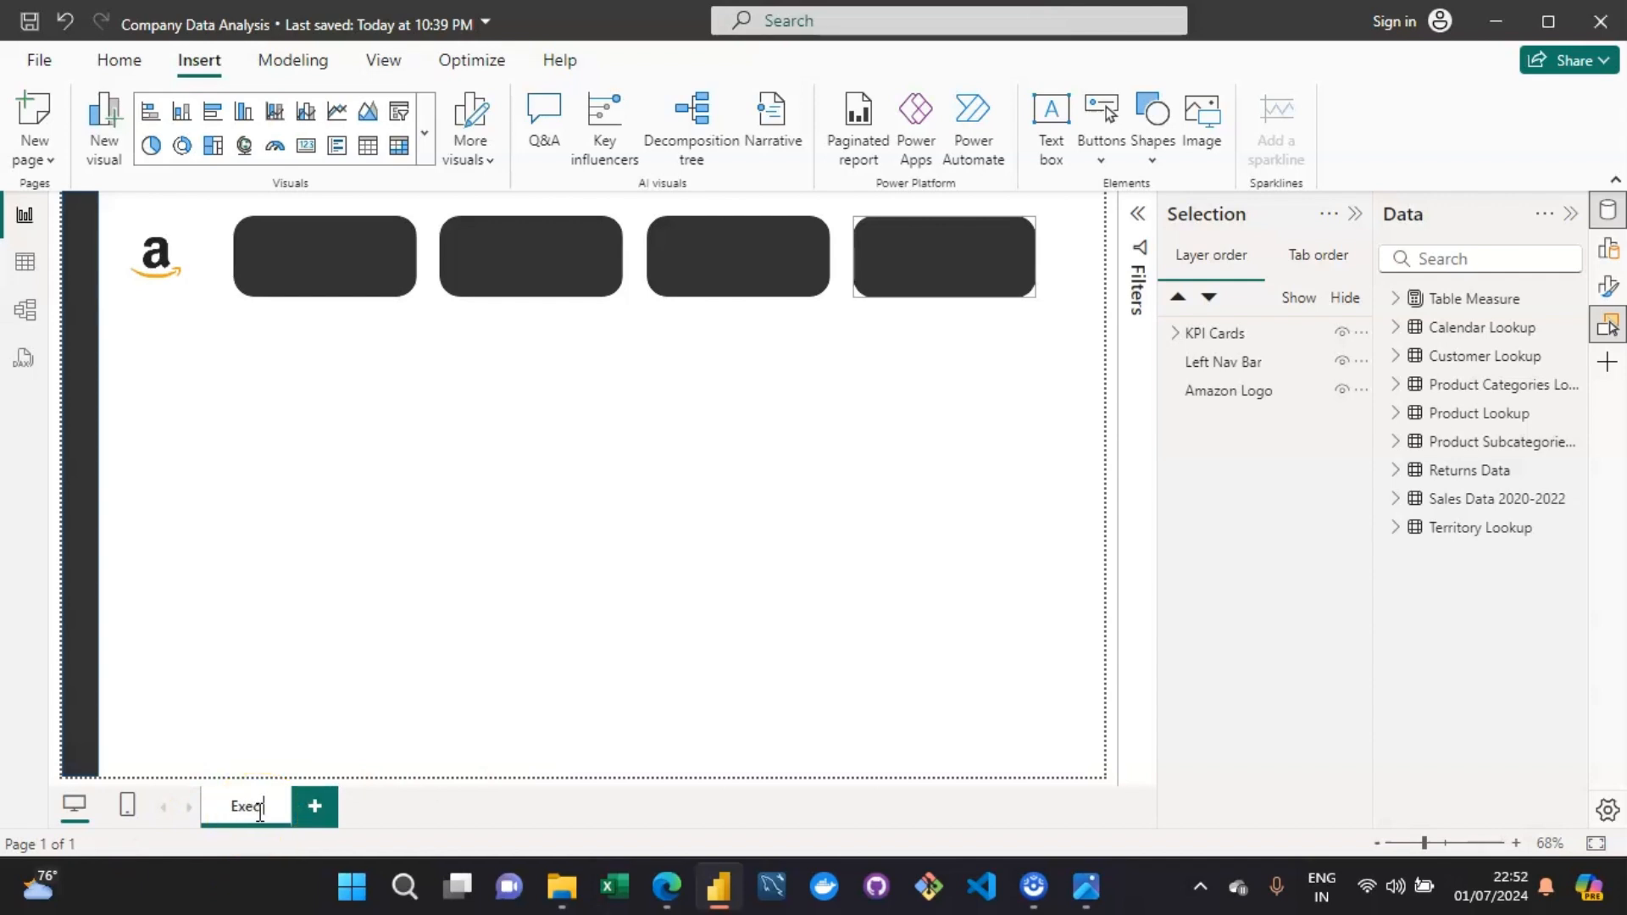
left_click(651, 603)
type("Dash")
key("Return")
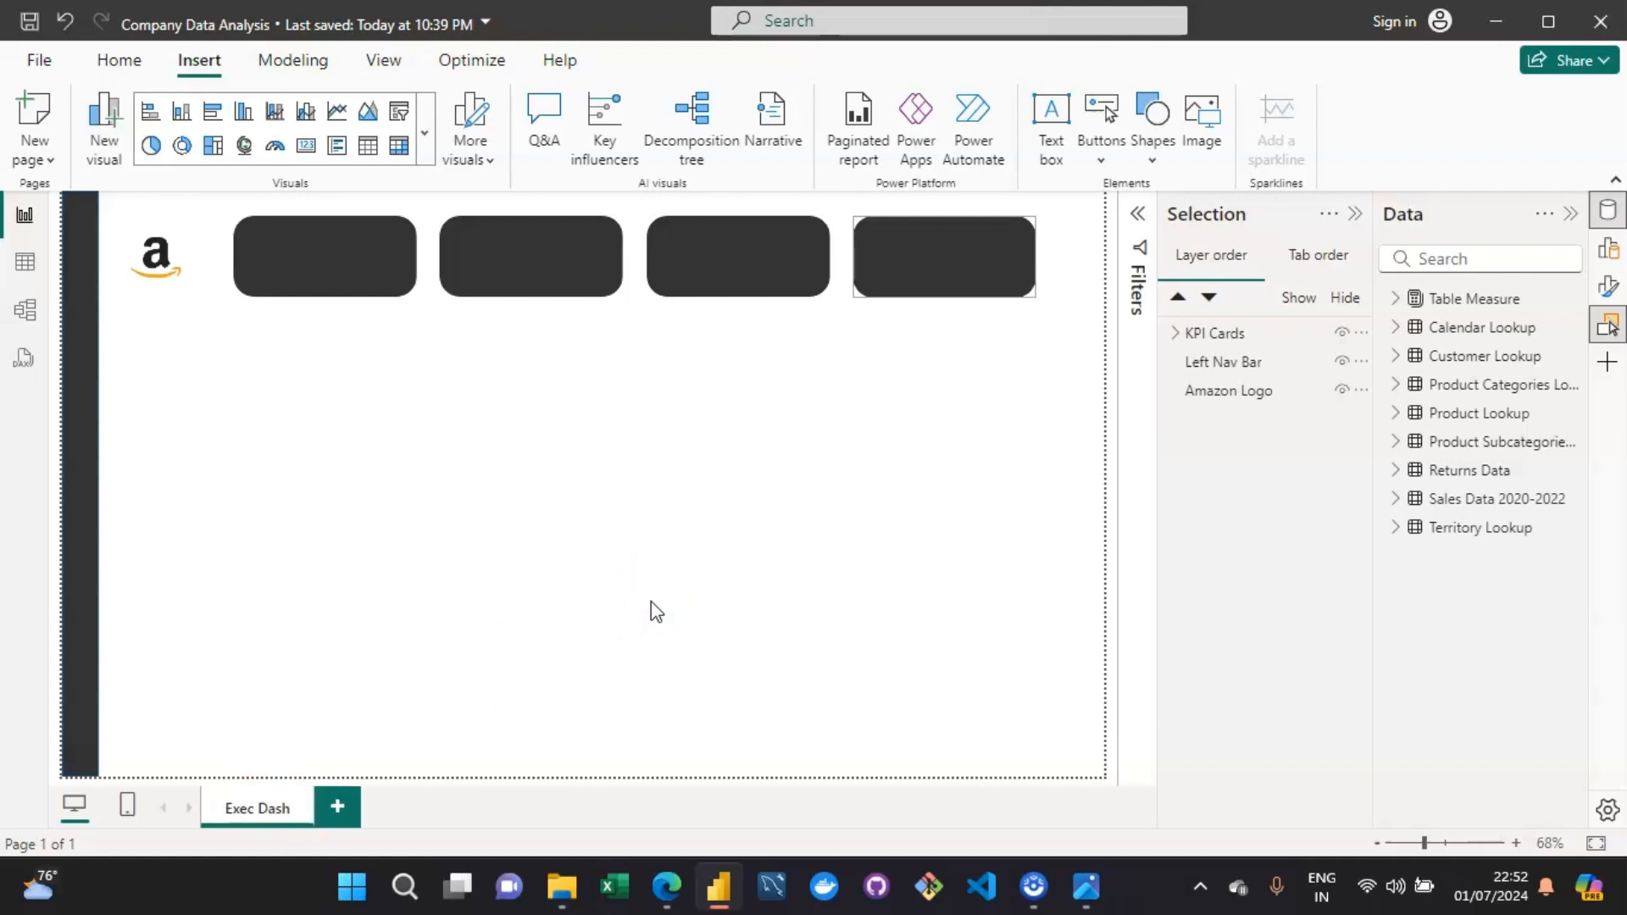
Add a new blank report page after Exec Dash and open its name for editing.
left_click(336, 809)
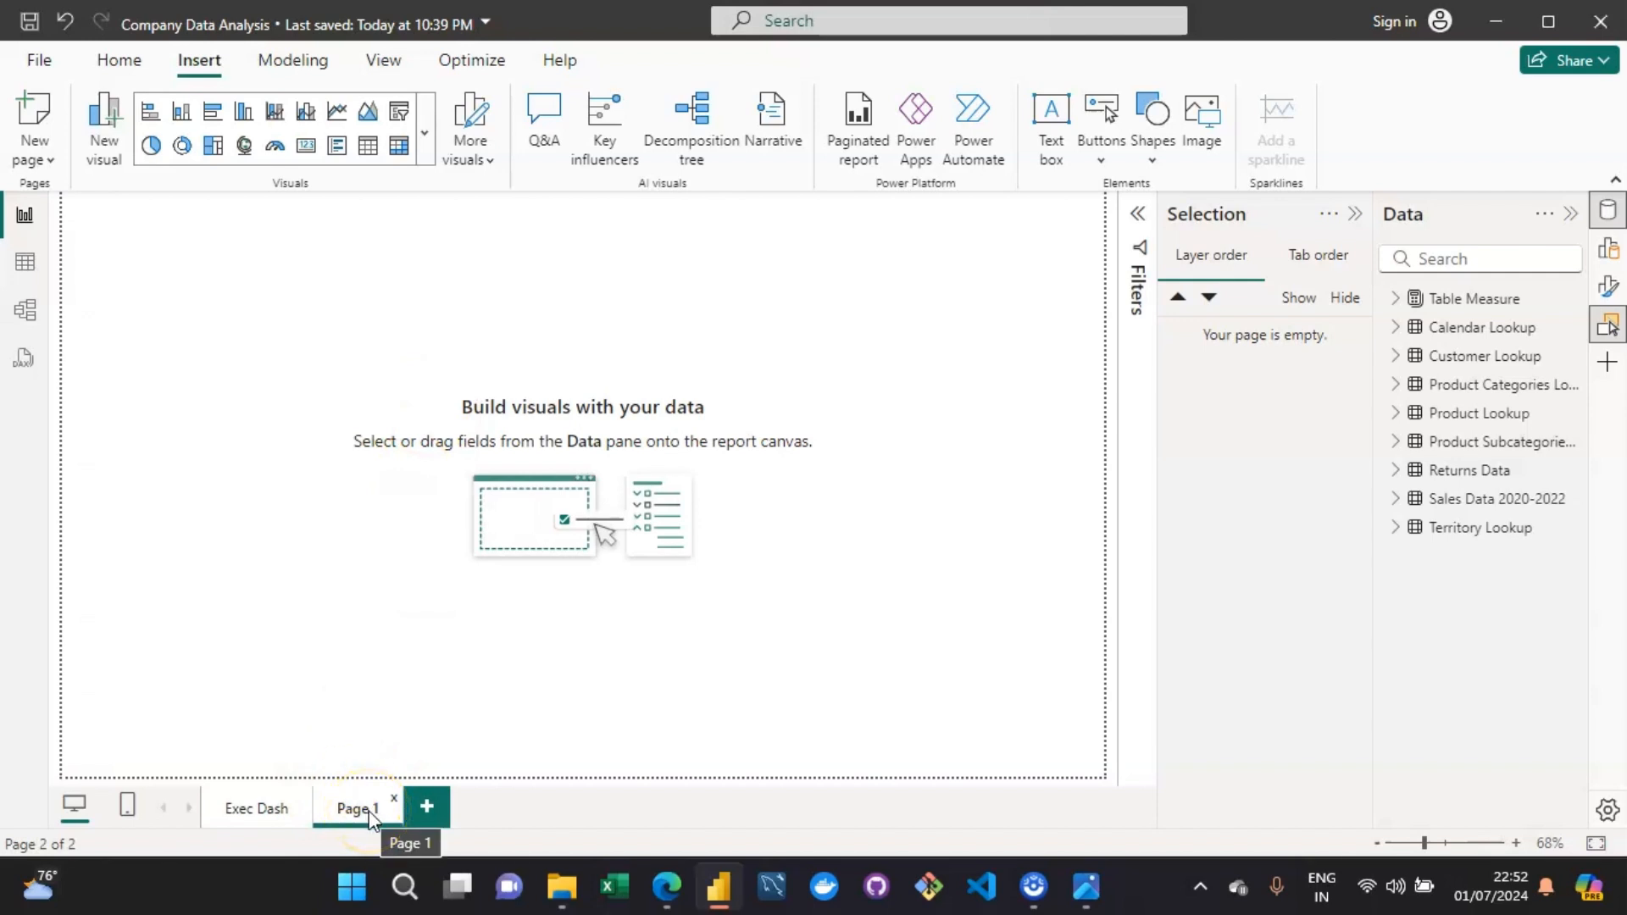
double_click(369, 810)
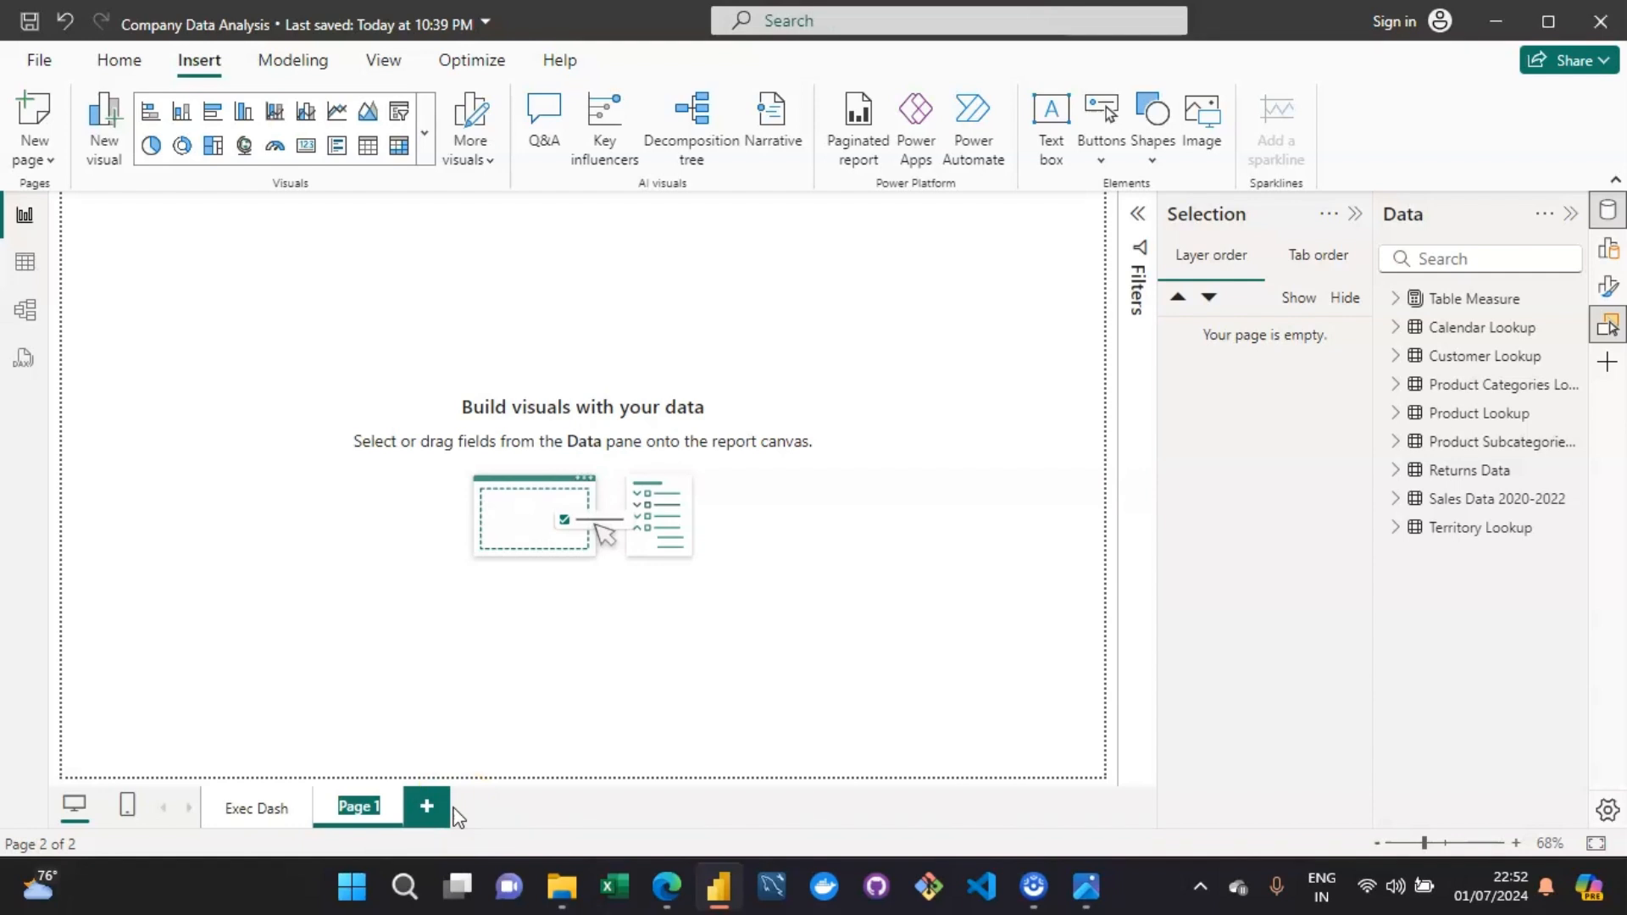
Name the current report page Map and add another report page named Product.
type("Map")
key("Return")
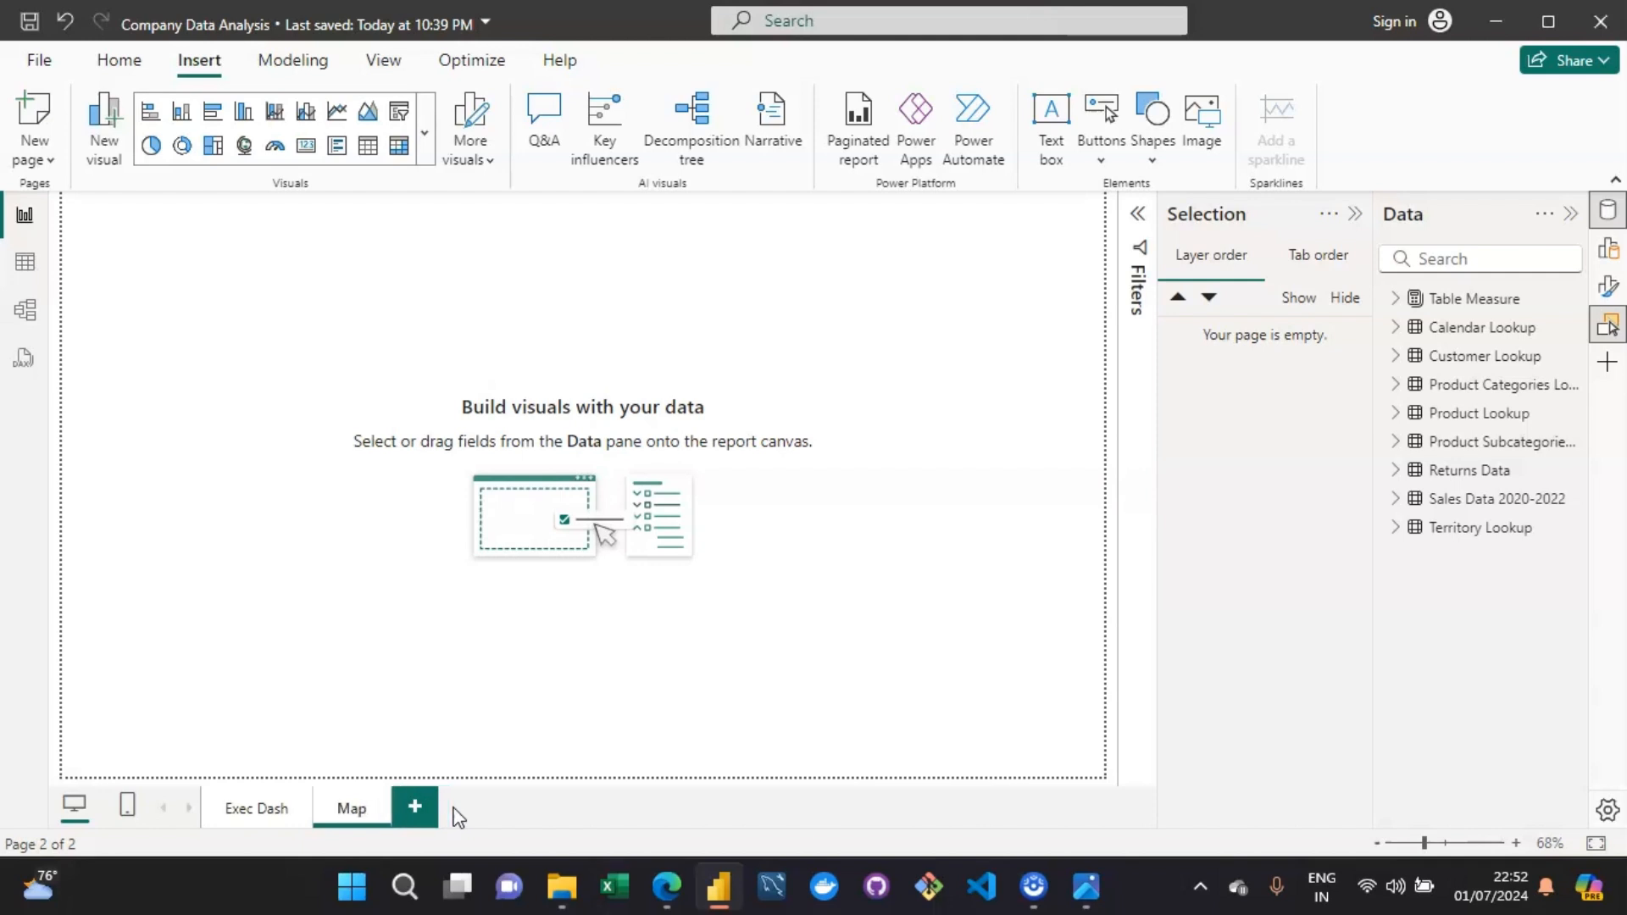
left_click(419, 807)
left_click(438, 812)
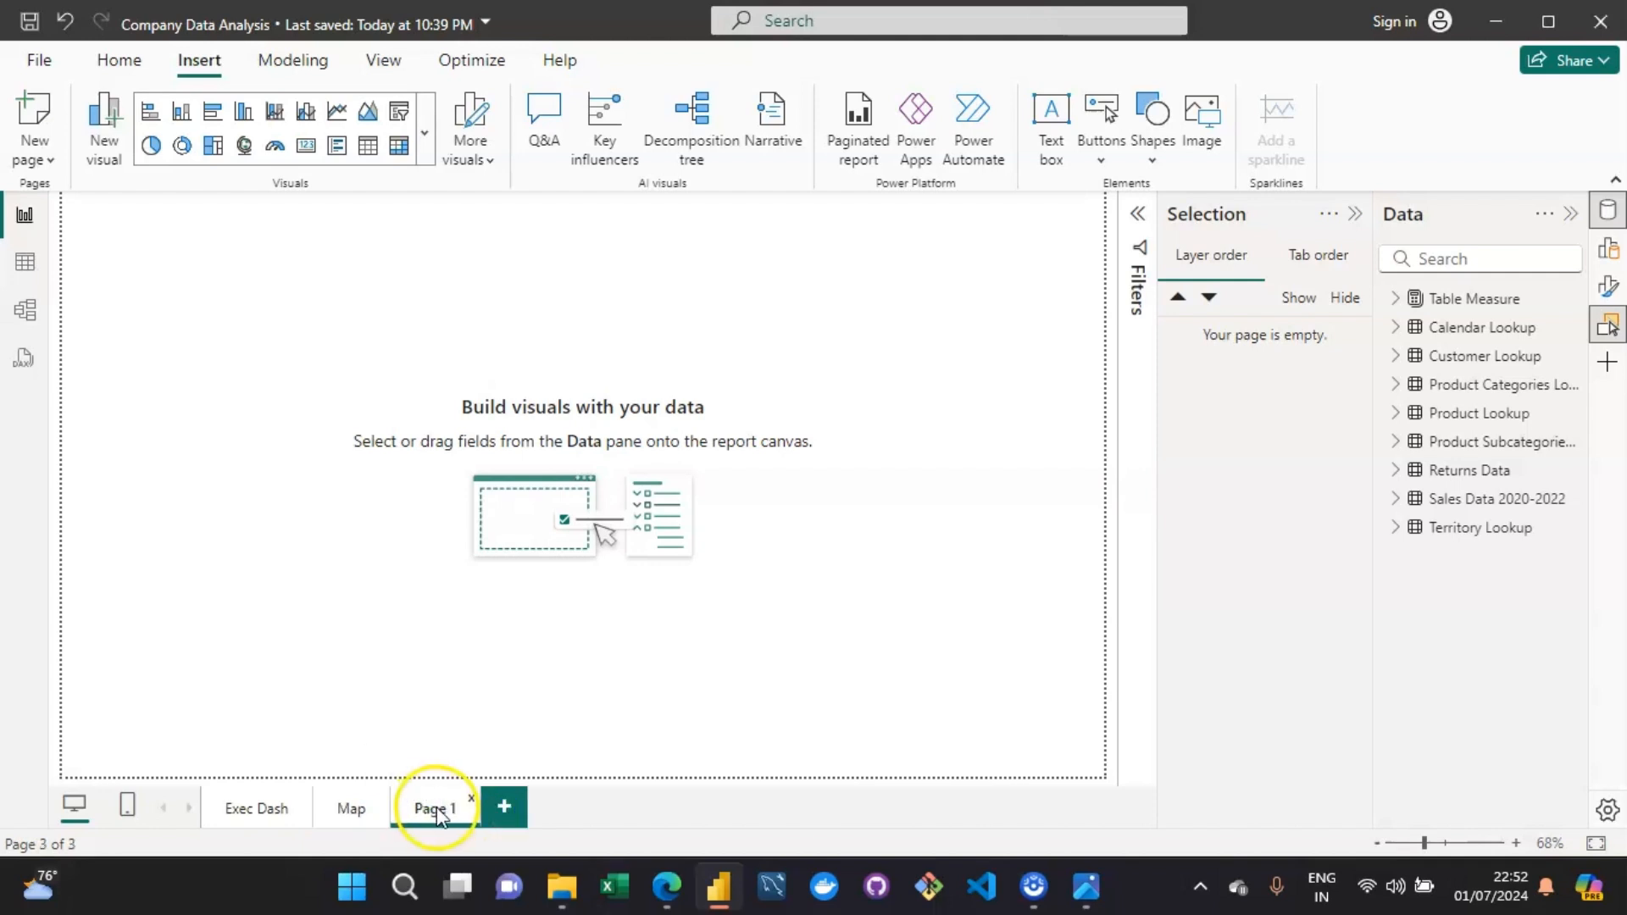
double_click(437, 813)
left_click(438, 808)
double_click(439, 807)
type("Prody")
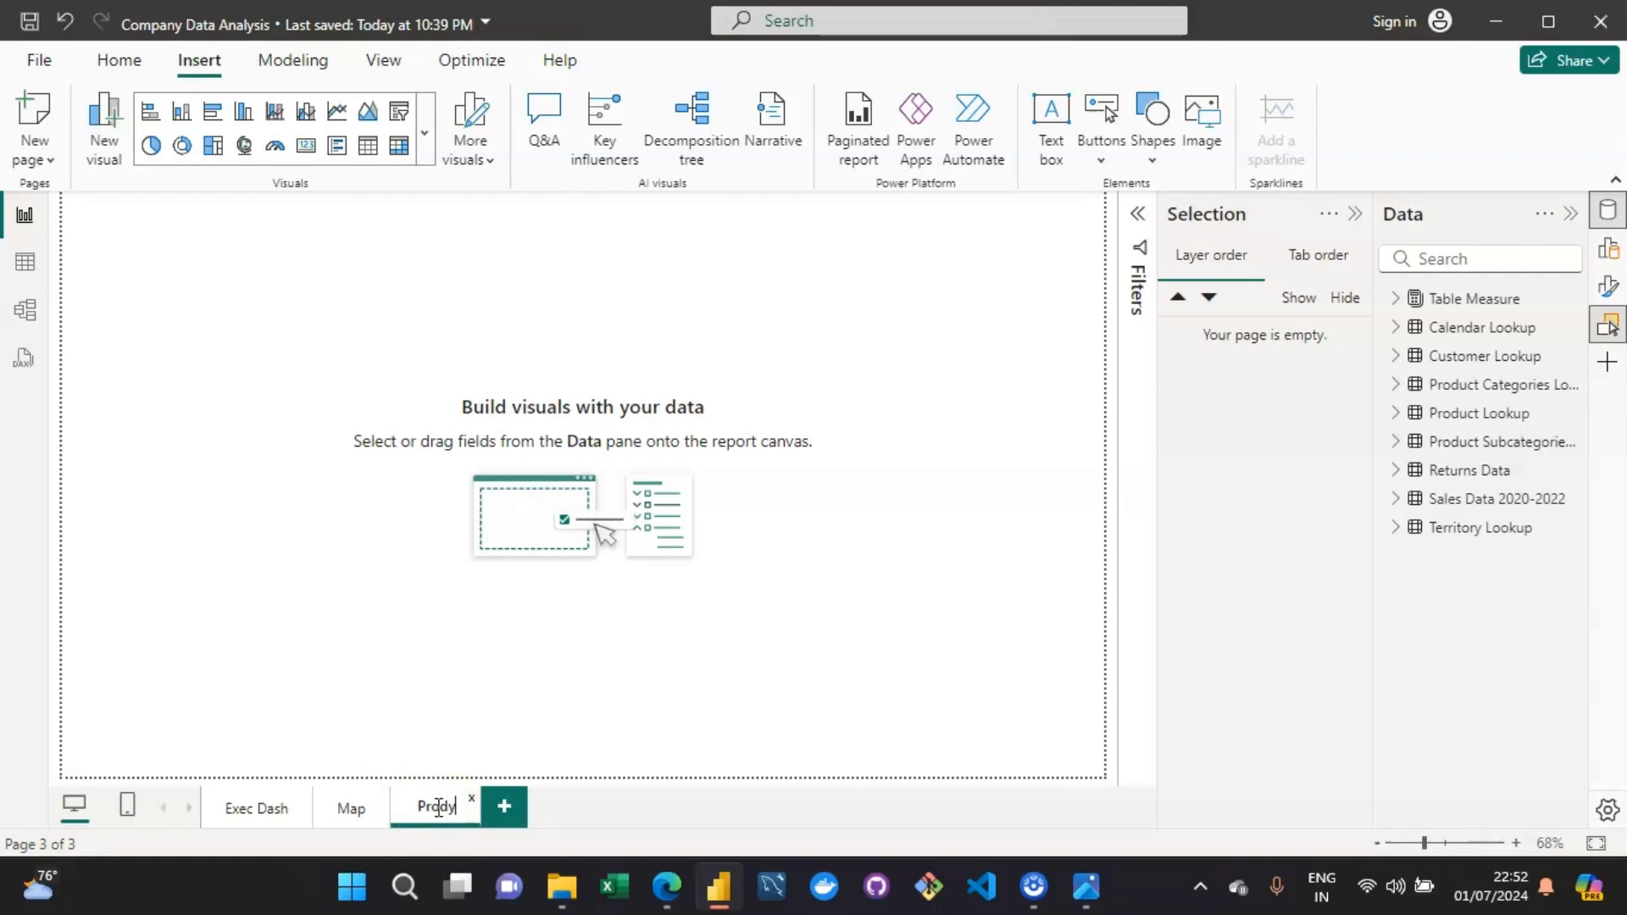
key("BackSpace")
type("uct")
key("Return")
Add a fourth report page after Product and name it Customer.
left_click(517, 815)
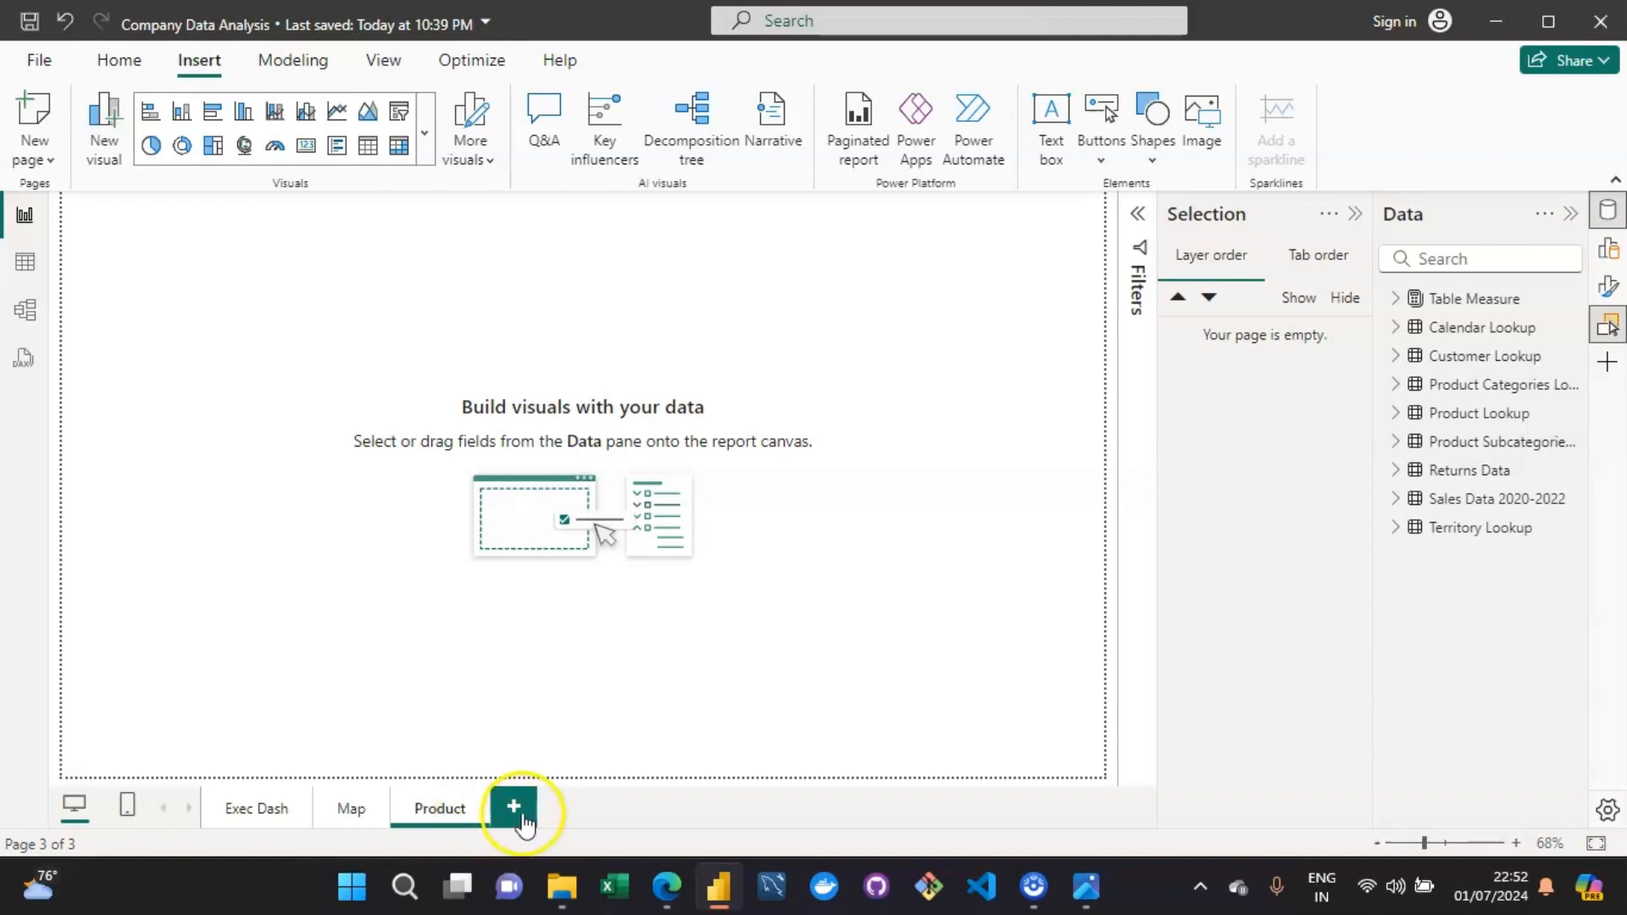
double_click(551, 809)
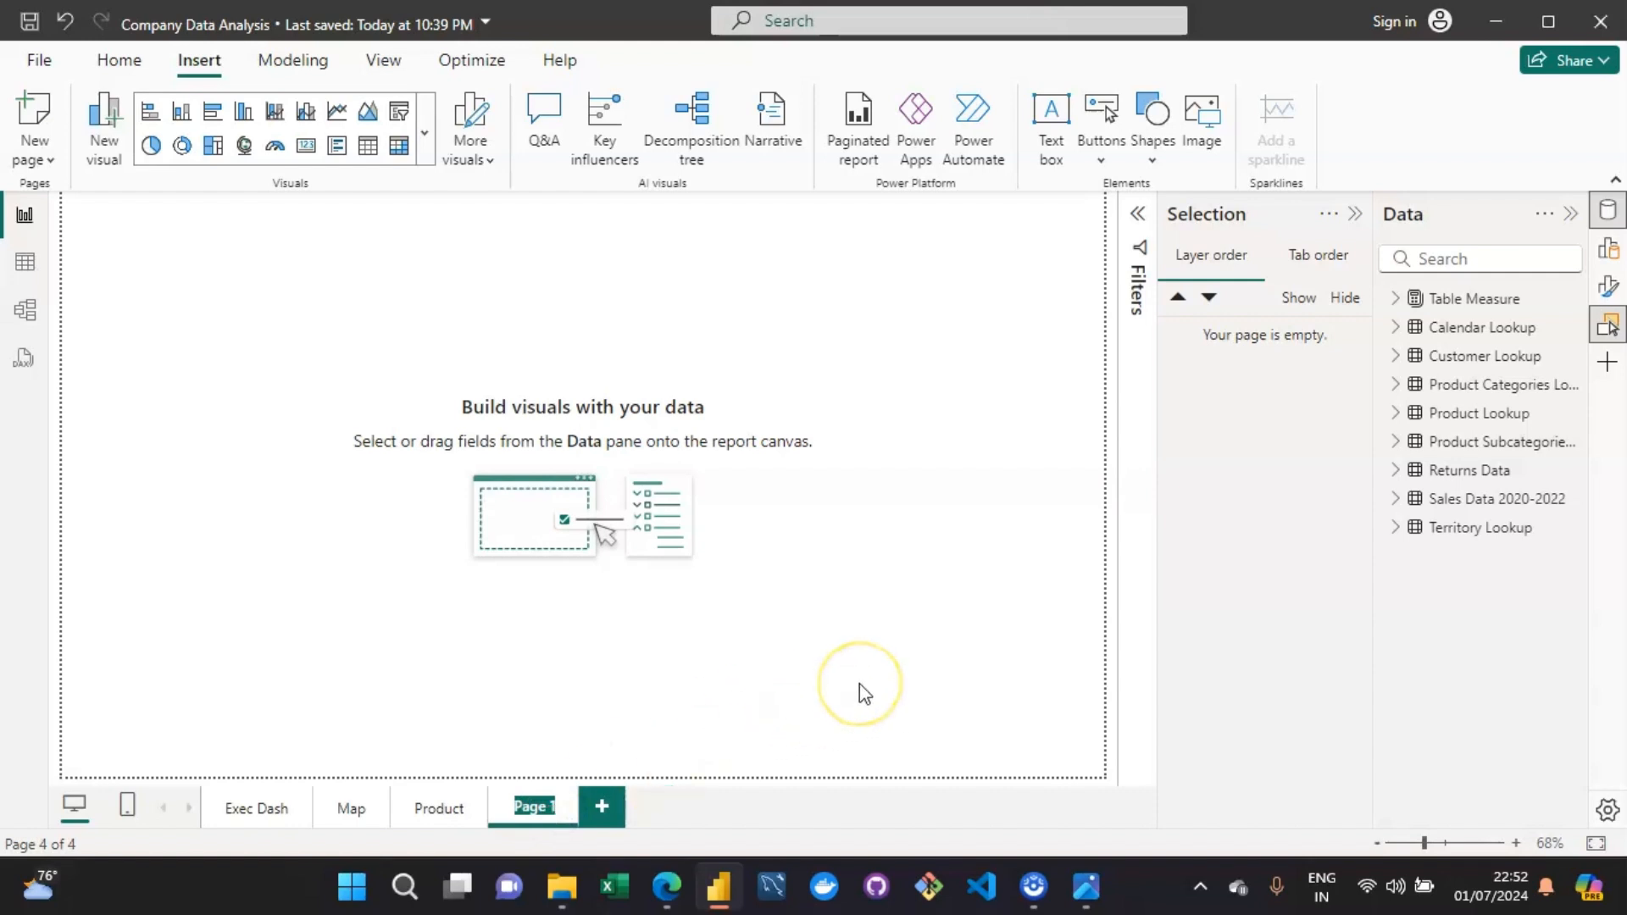
type("Custo")
type("mer")
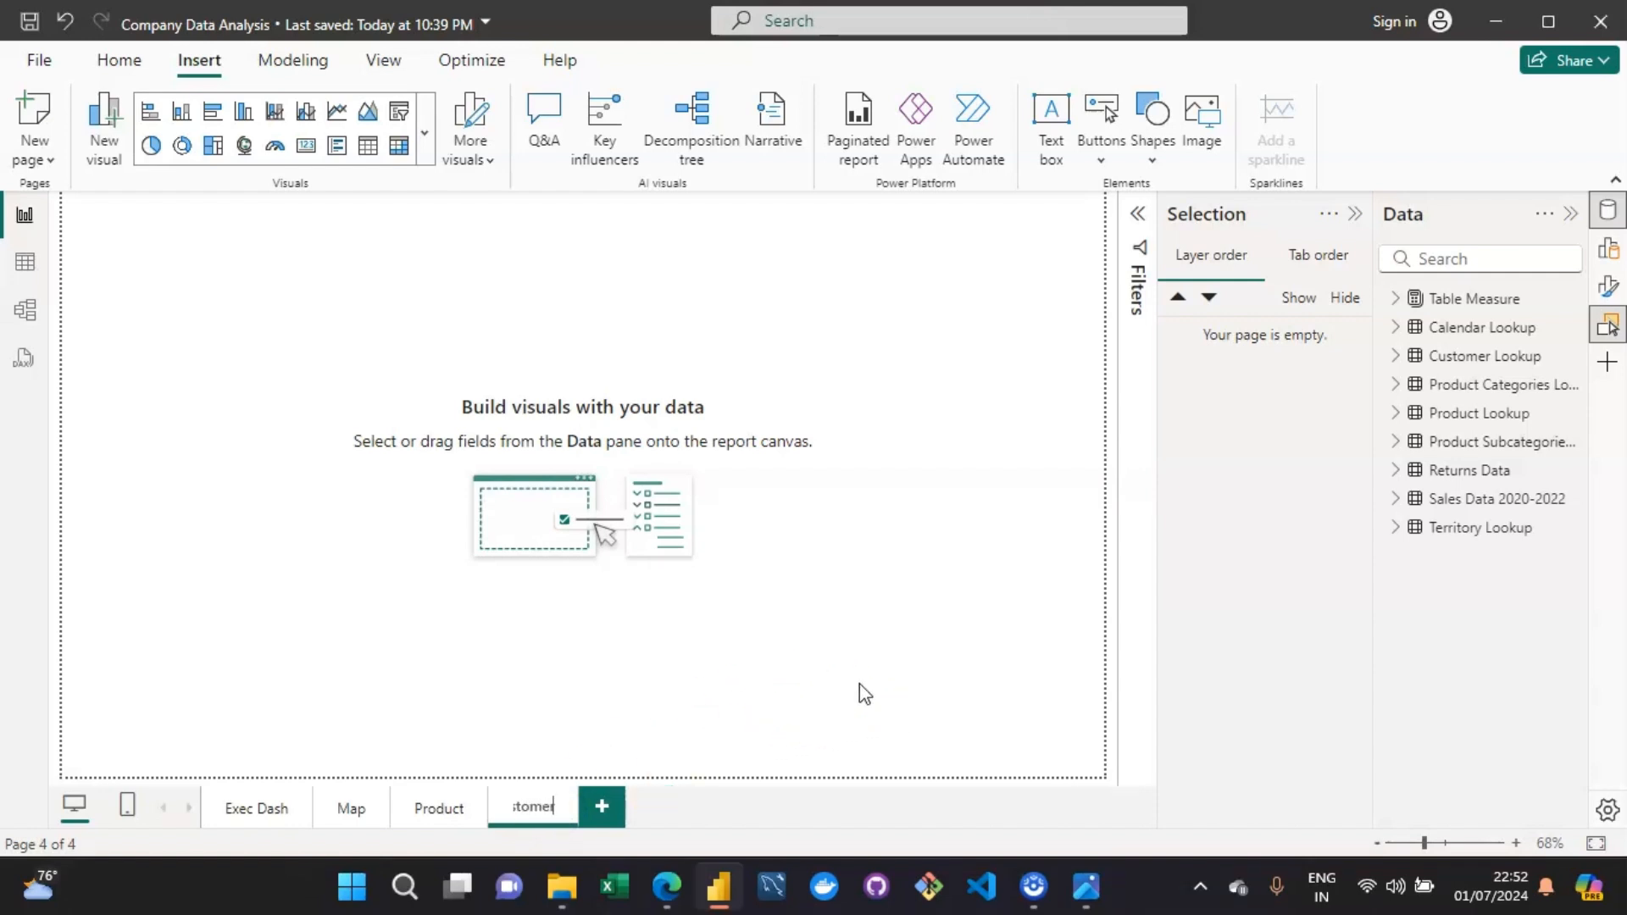
key("Return")
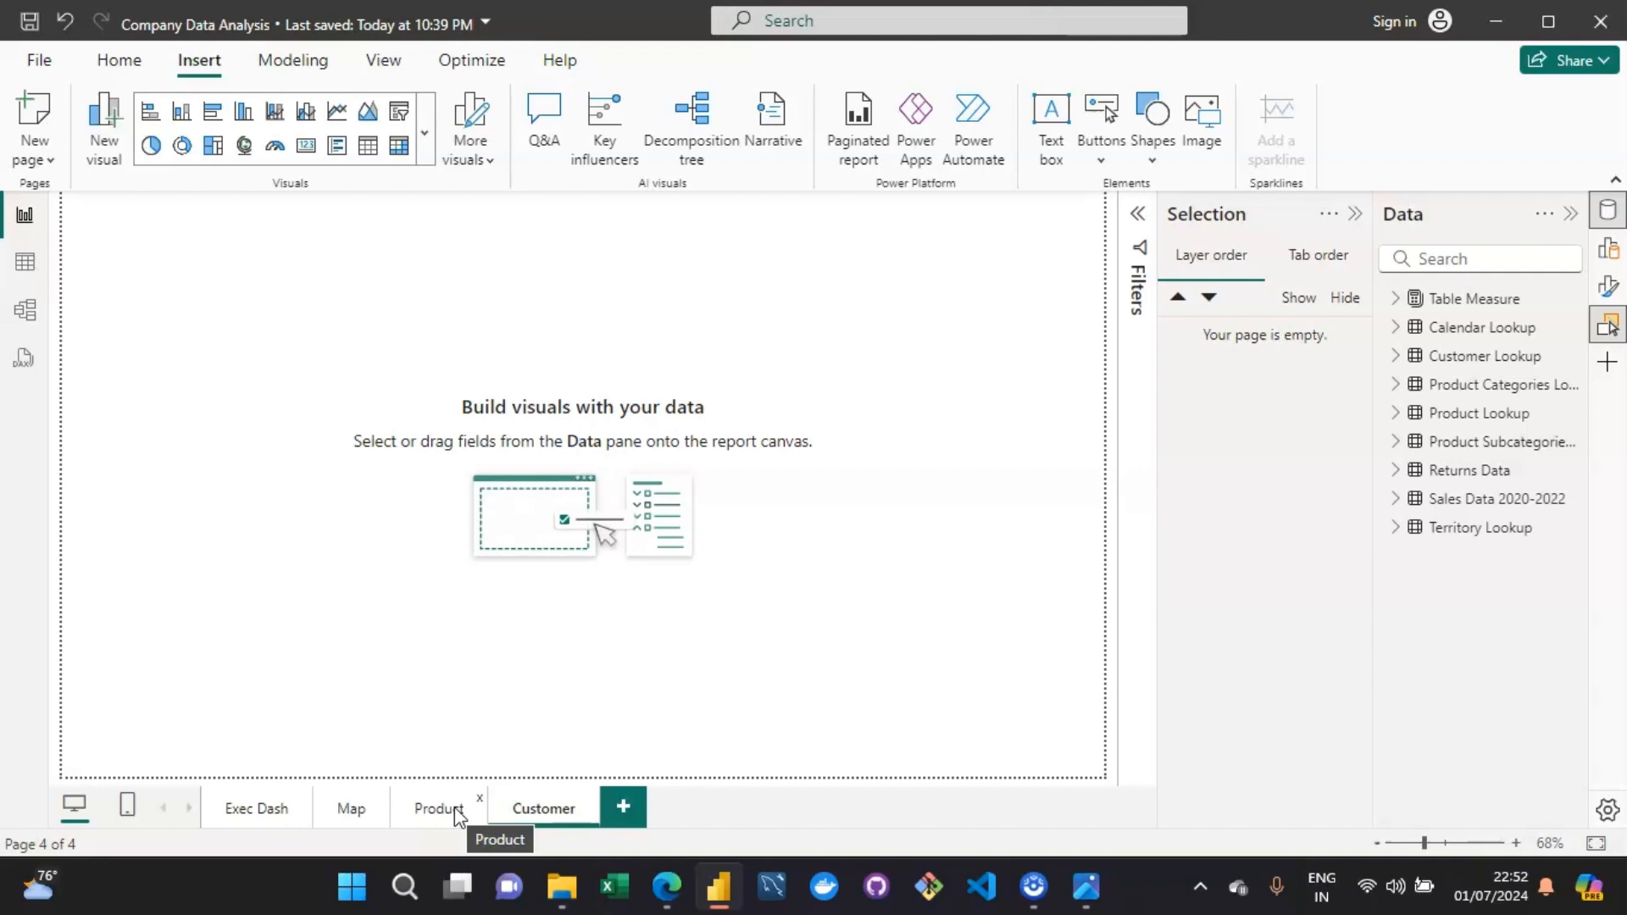
Insert a Card visual on the Exec Dash page and place it in the empty area below the first two dark rounded rectangles.
left_click(242, 807)
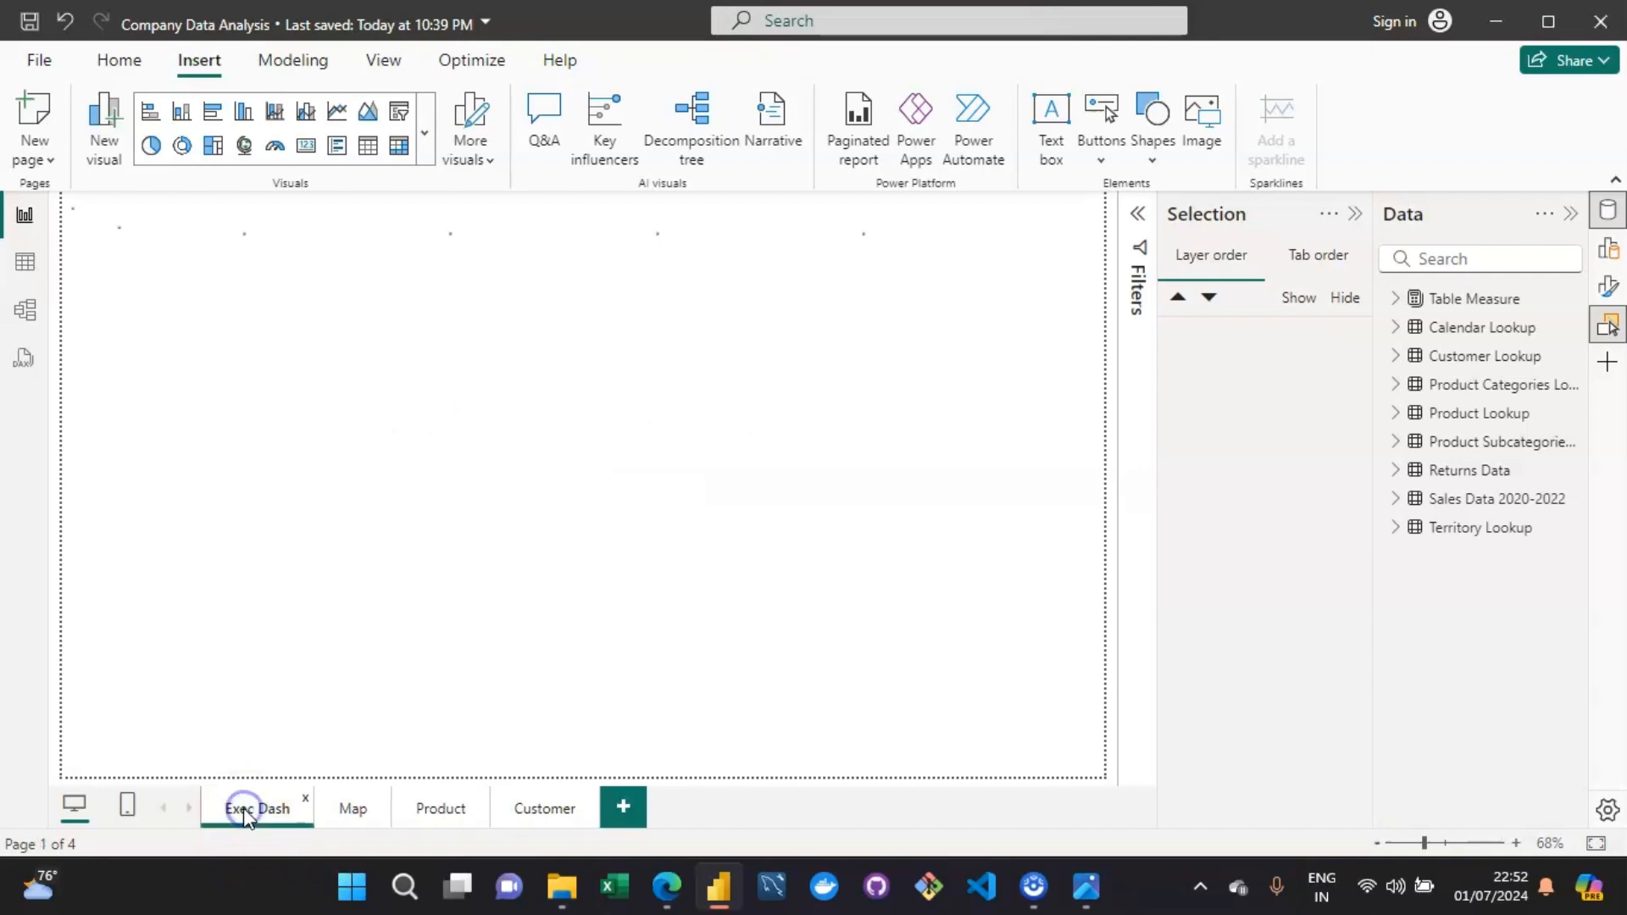
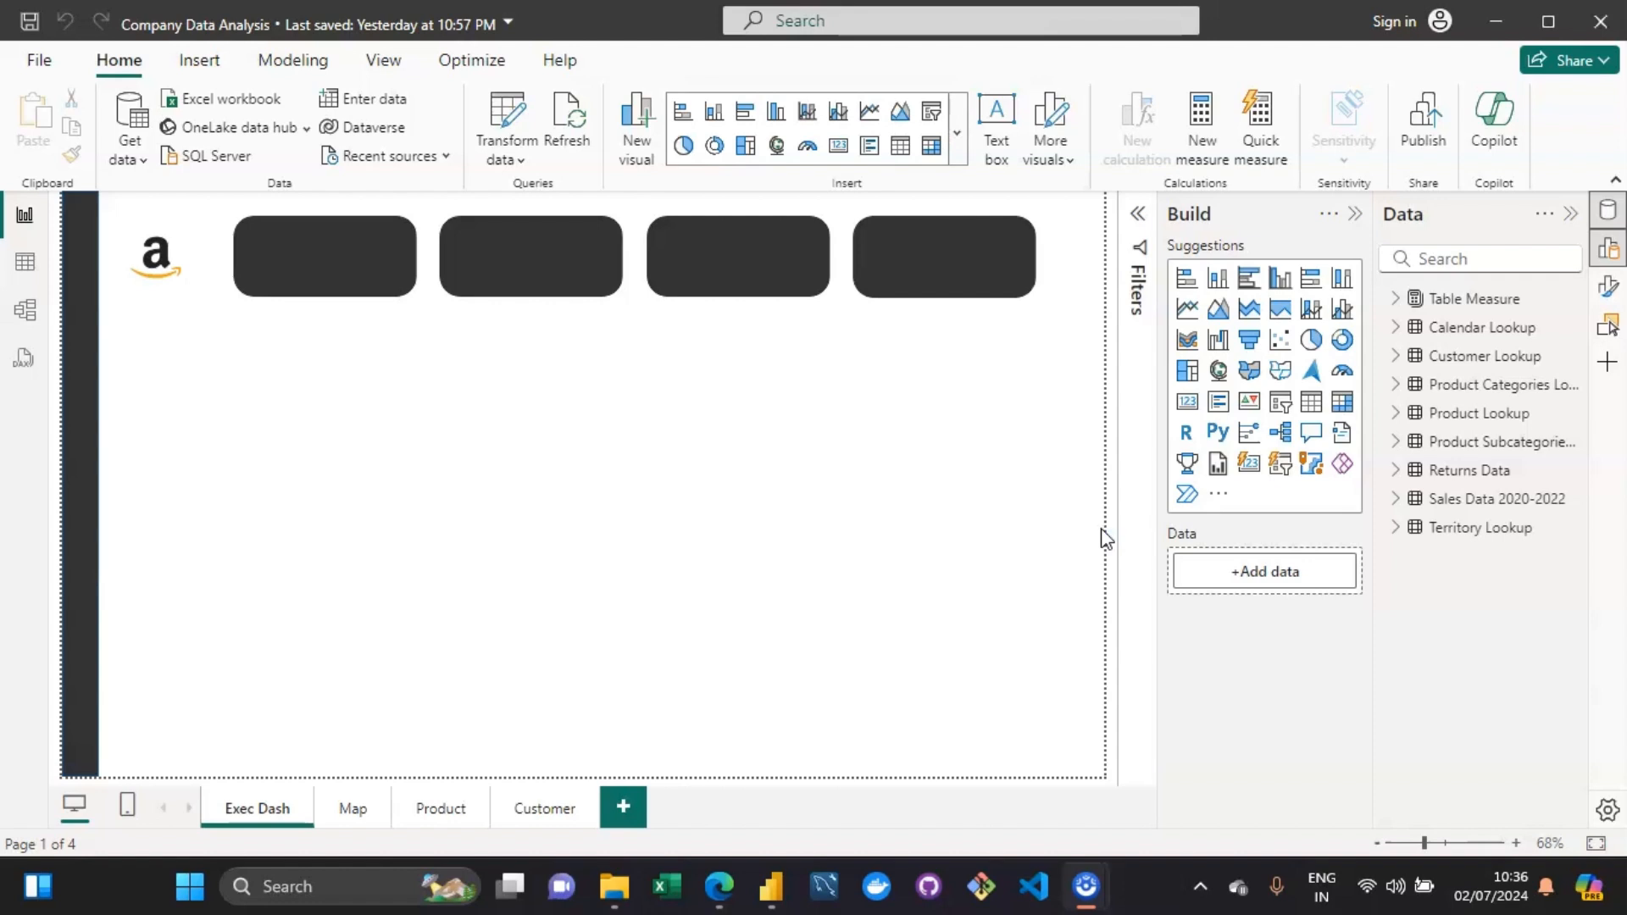
left_click(544, 343)
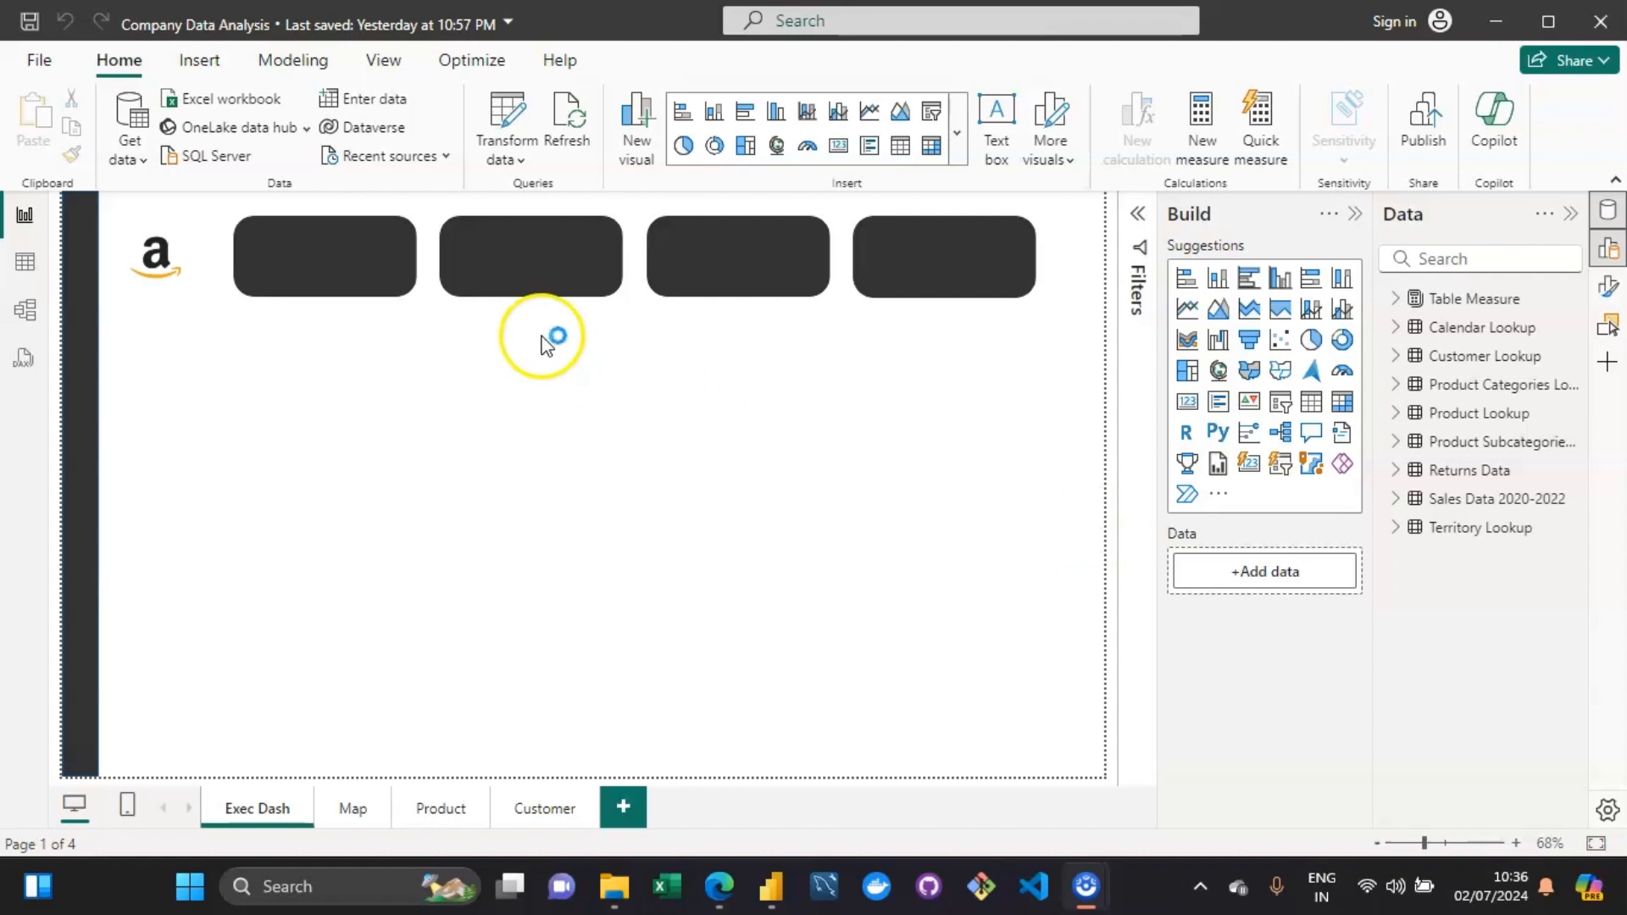
left_click(197, 66)
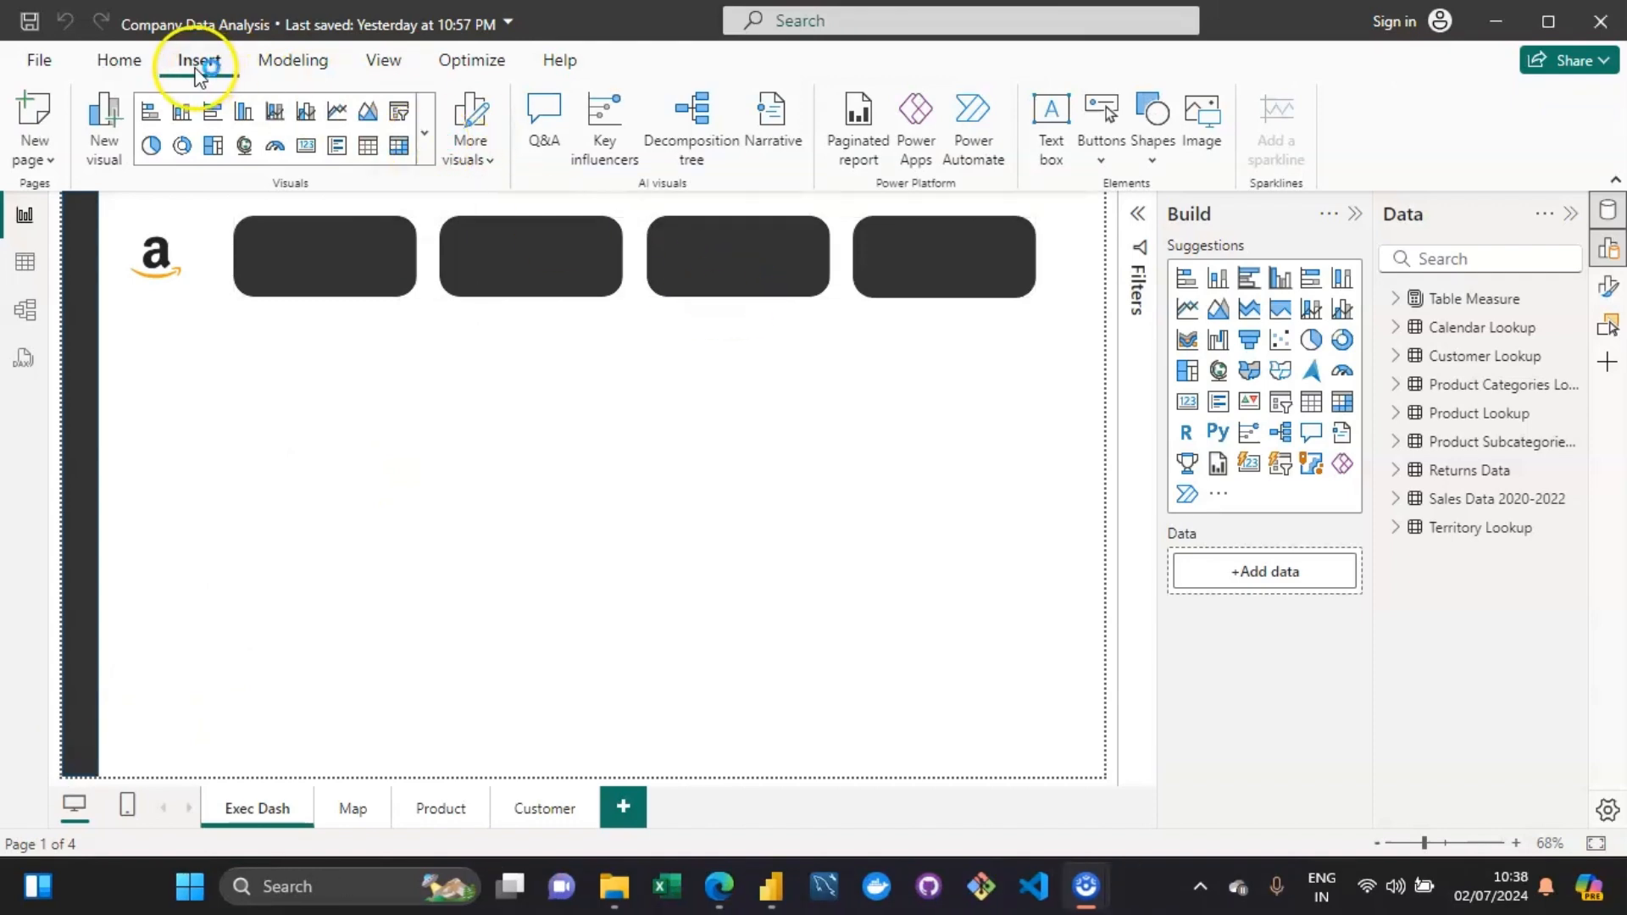
left_click(427, 127)
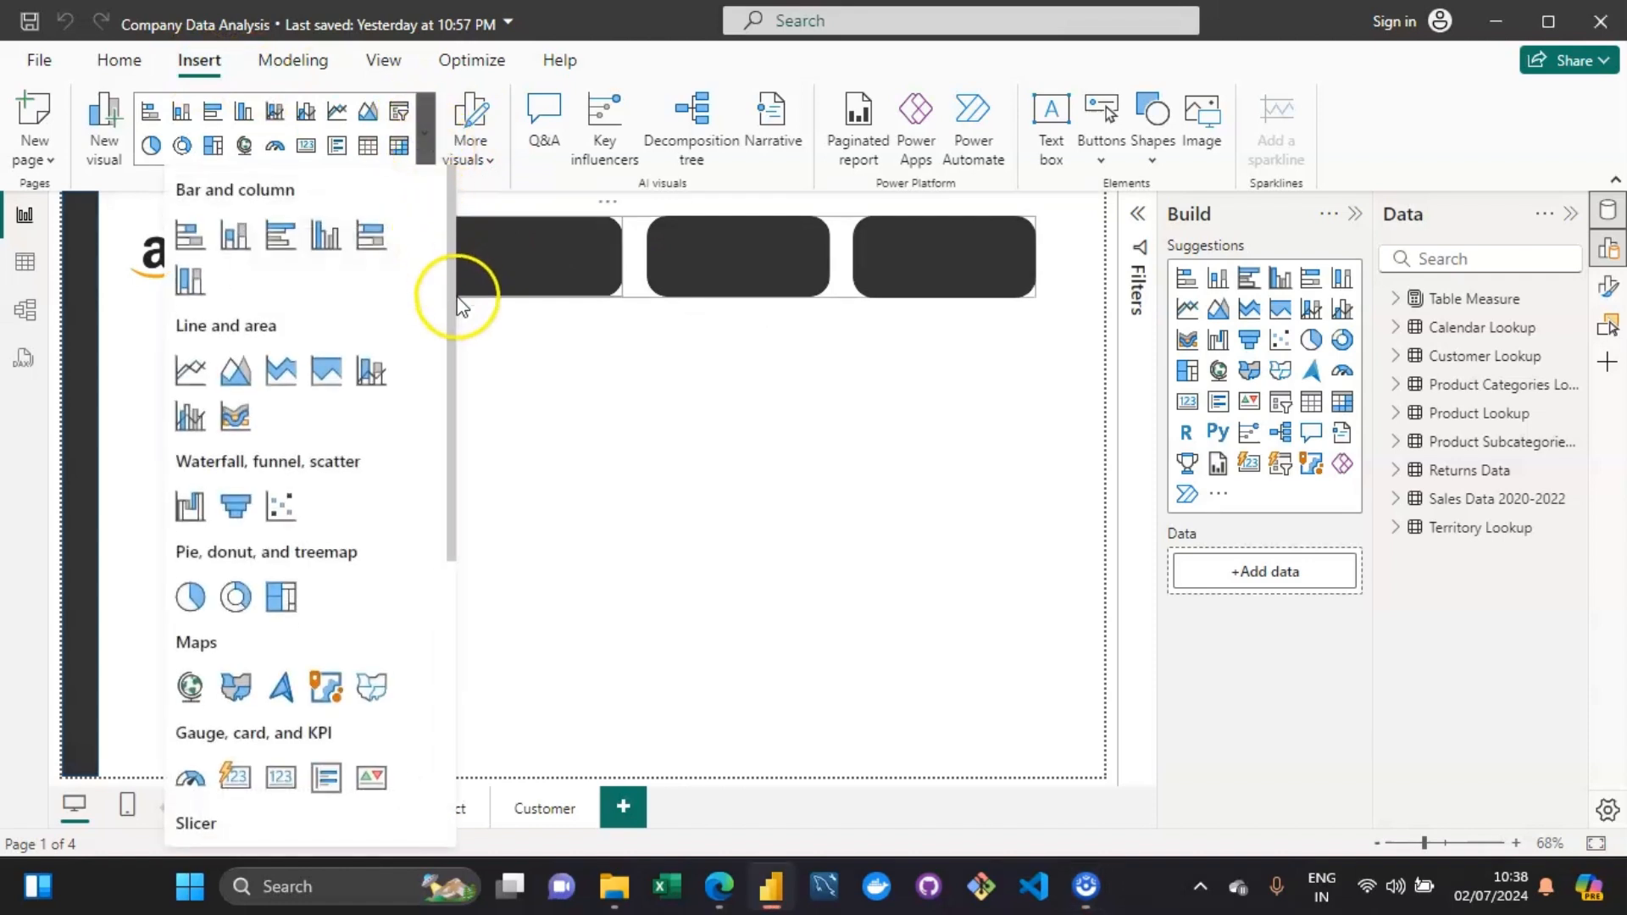
left_click_drag(448, 318, 450, 552)
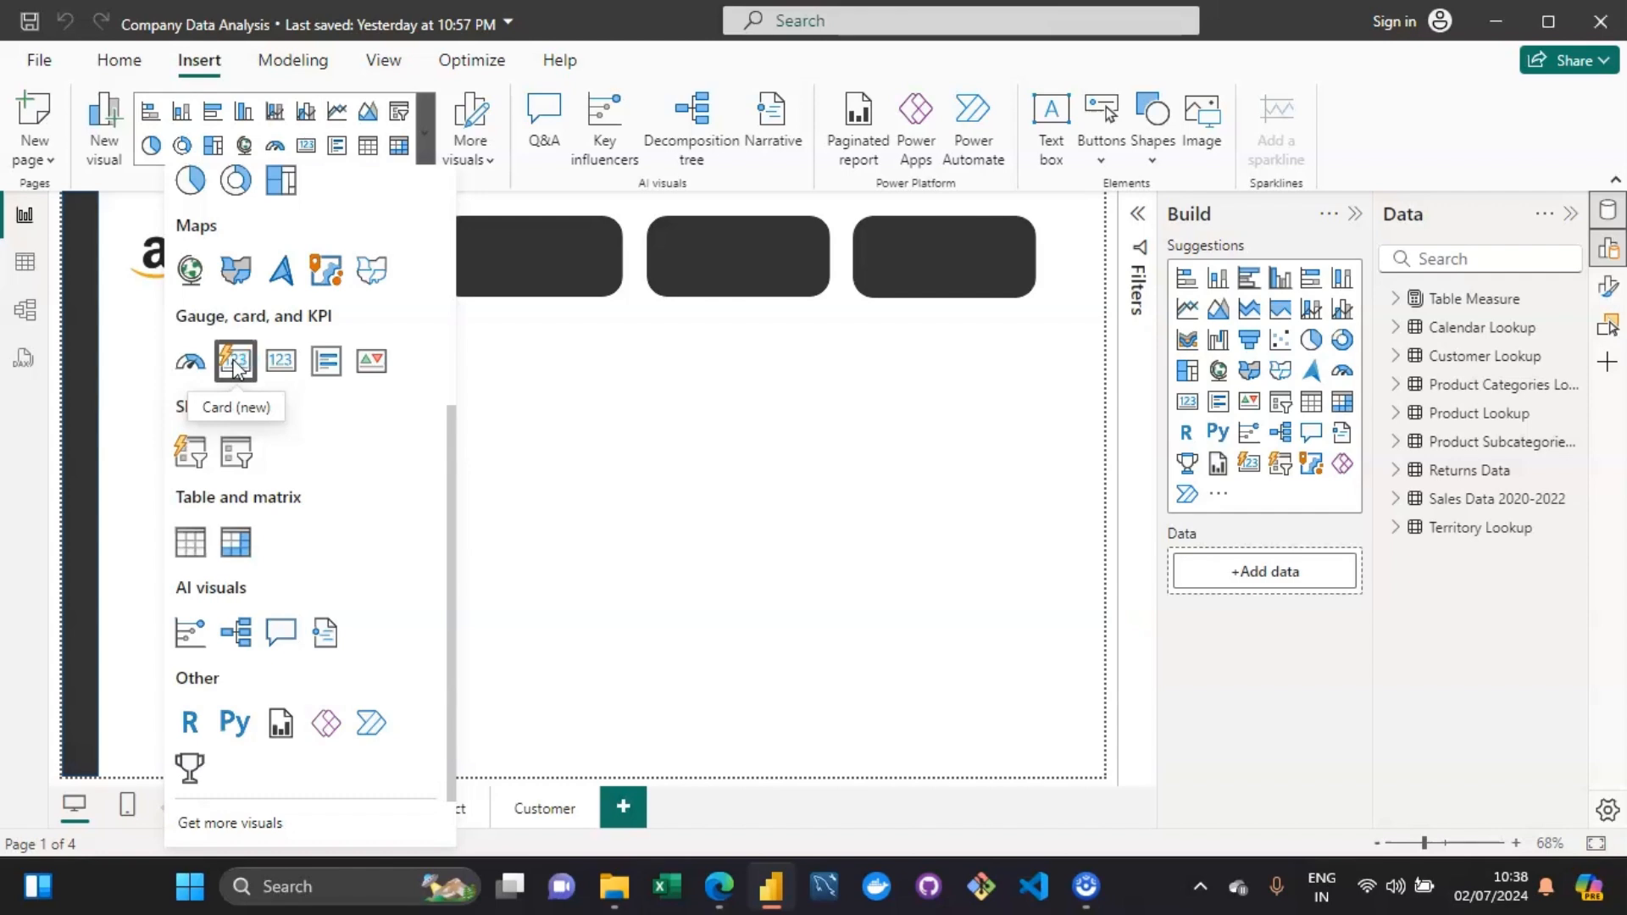
left_click(282, 367)
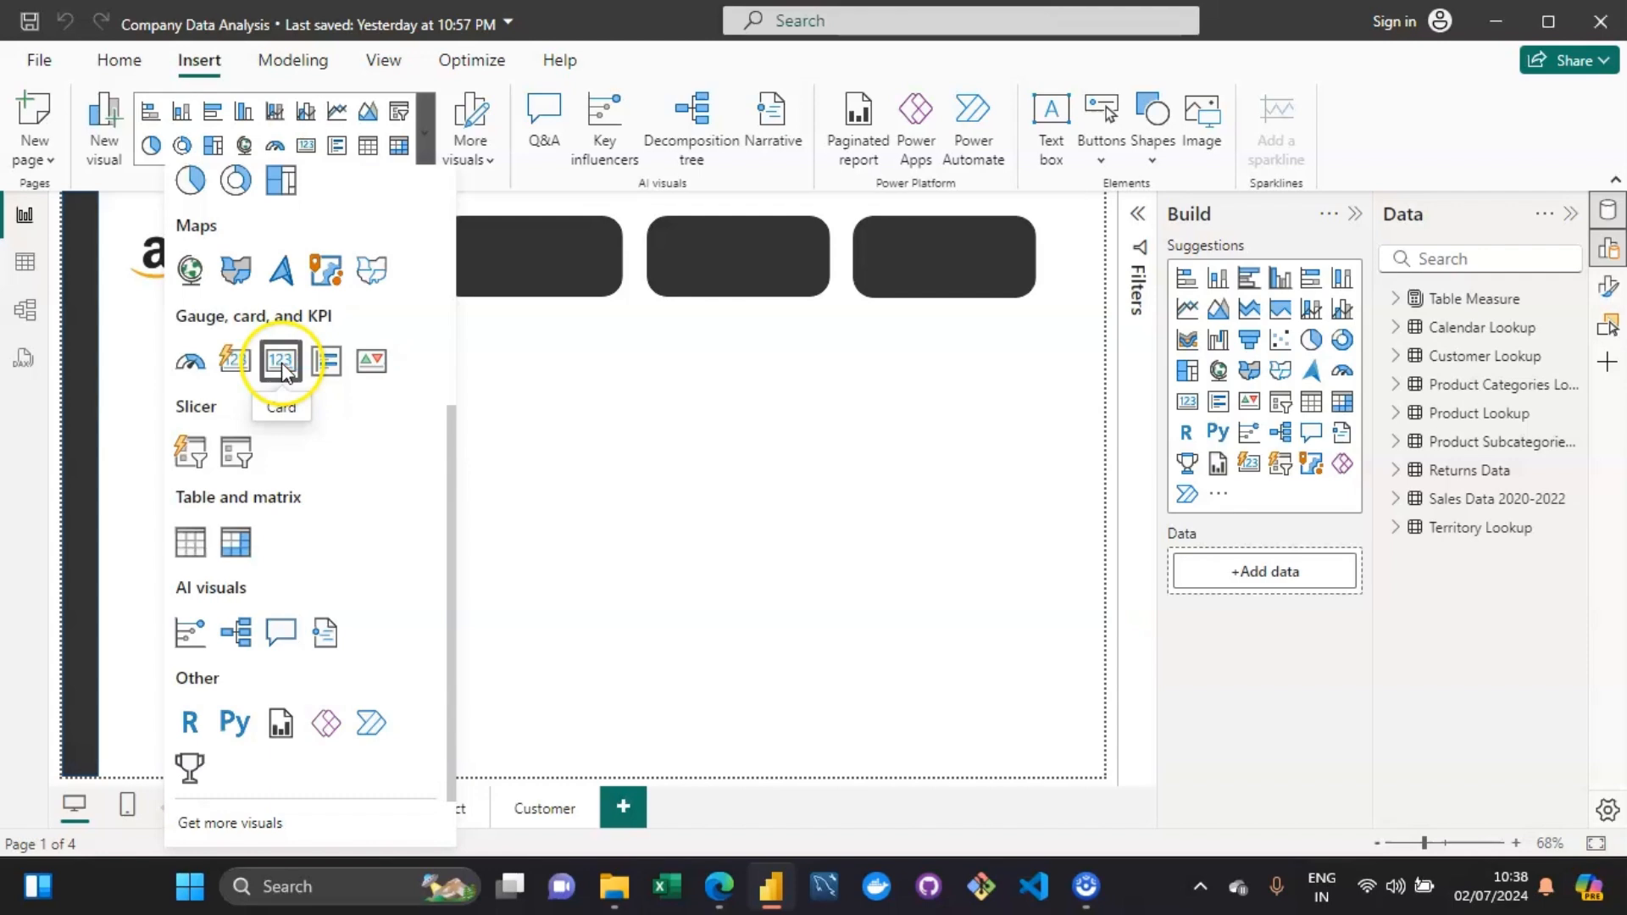
left_click(282, 365)
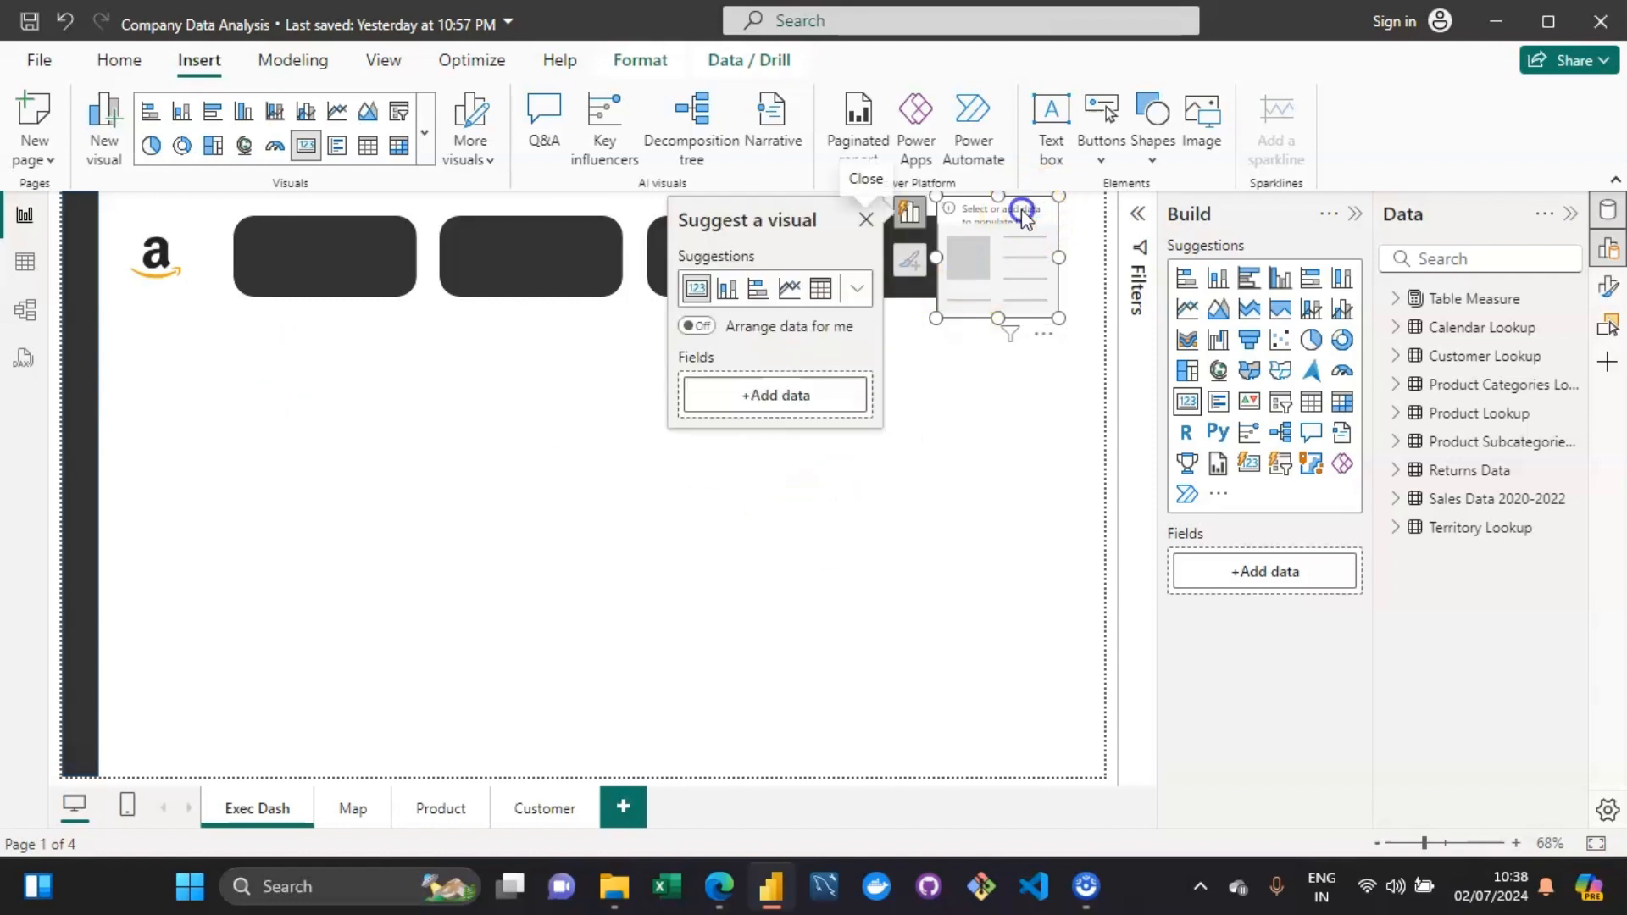
left_click_drag(1024, 216, 443, 442)
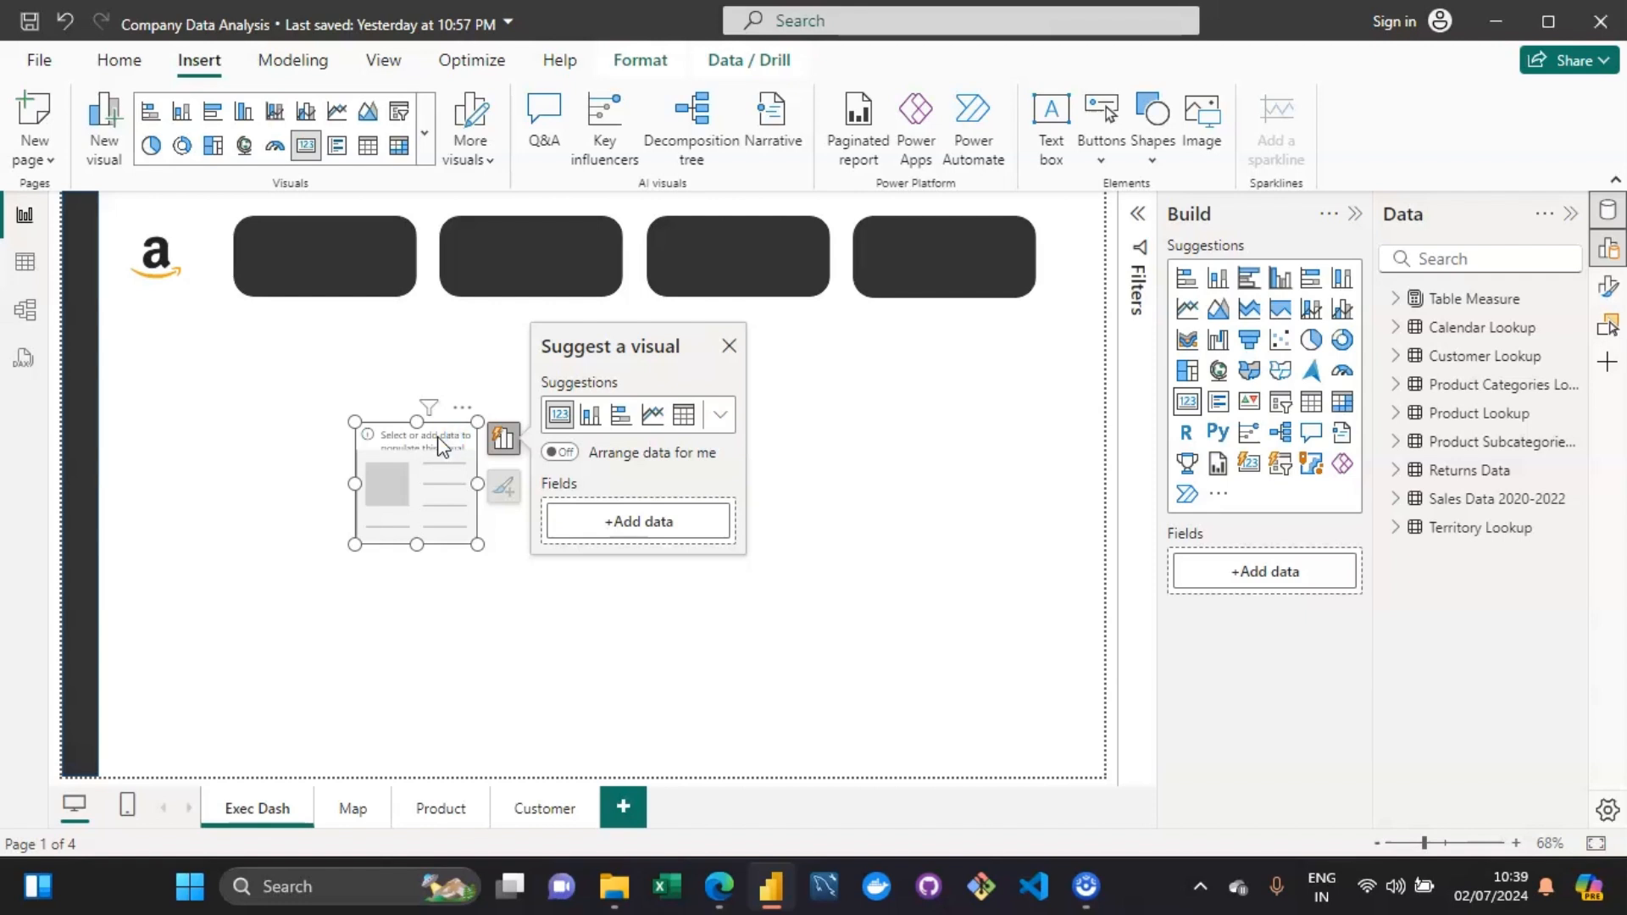
Search the fields for revenue and add the Total Revenue measure to the new card.
left_click(440, 441)
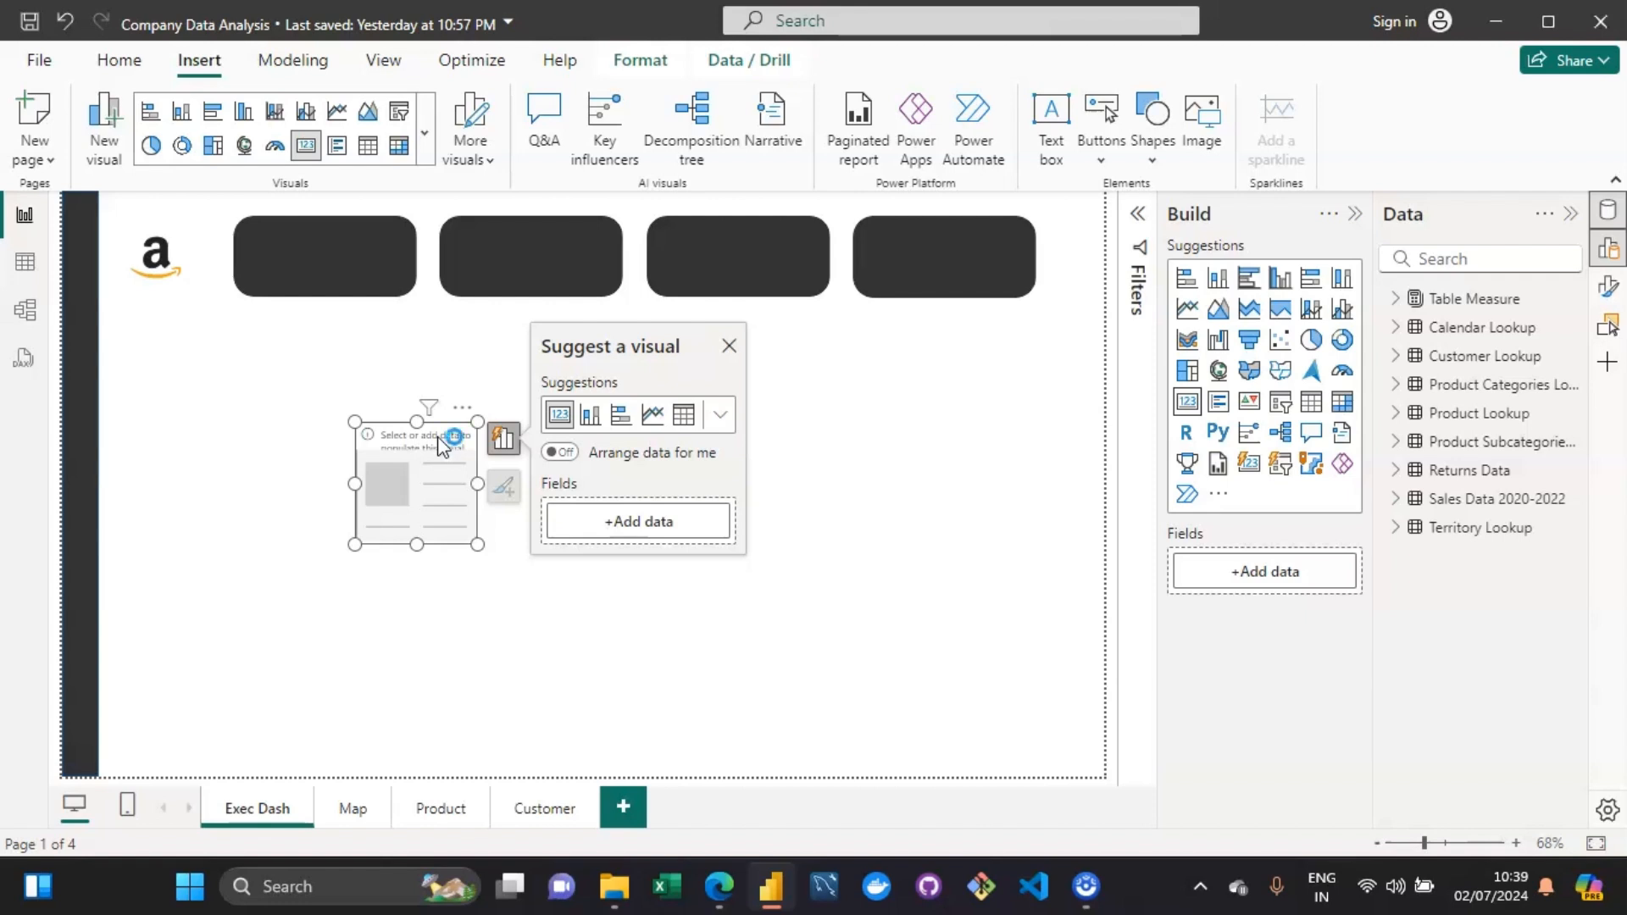
left_click(658, 521)
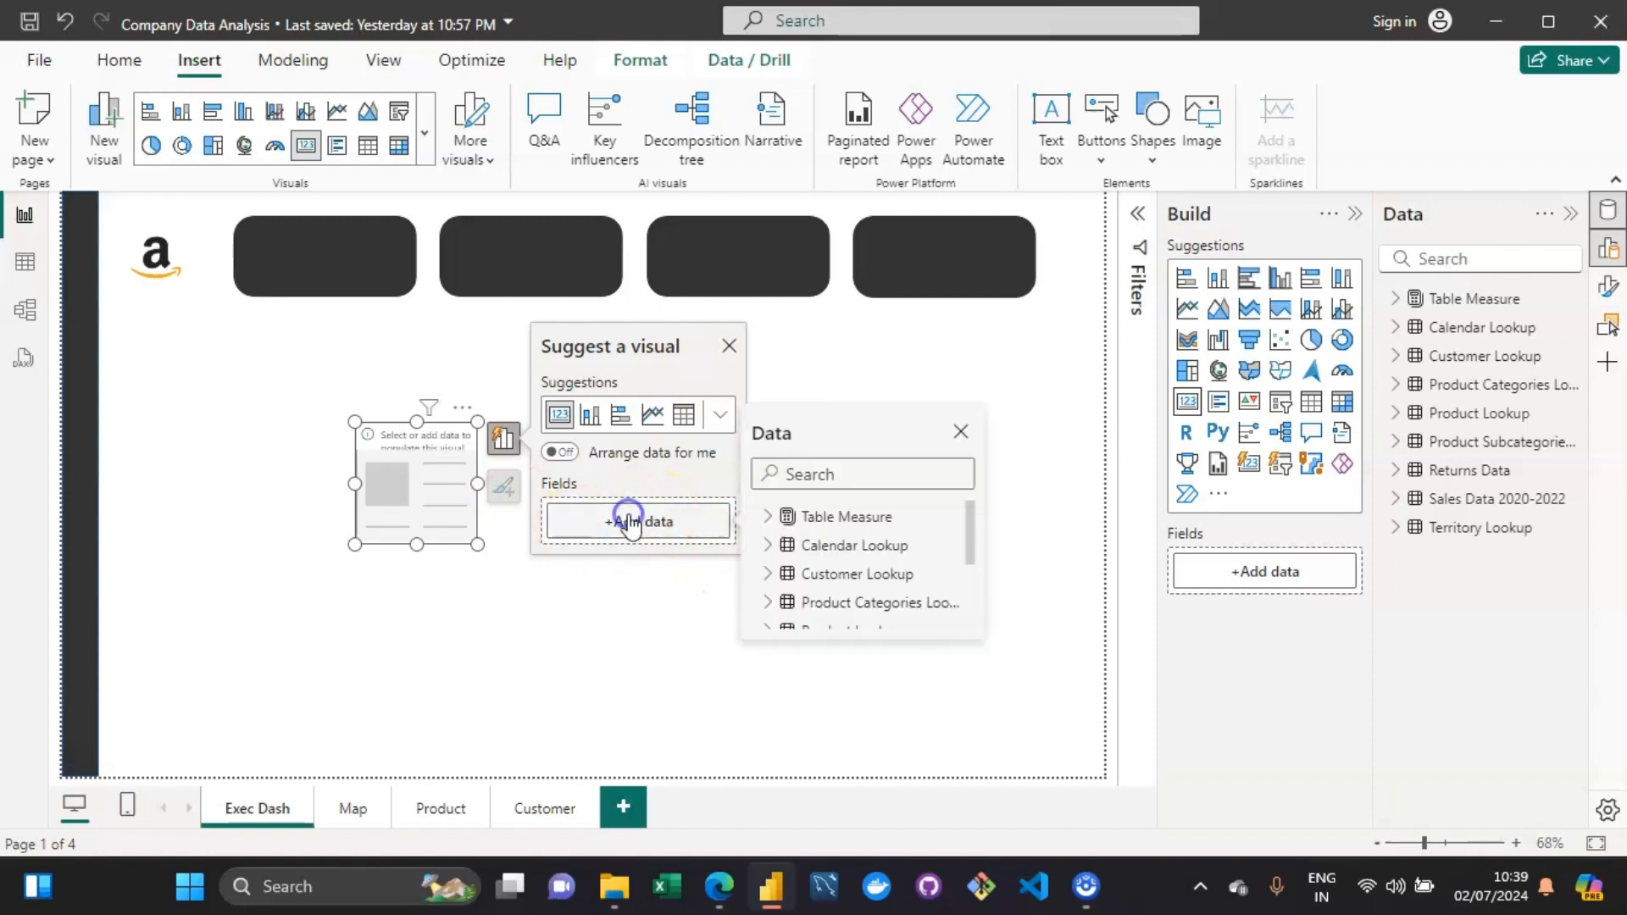
left_click(810, 410)
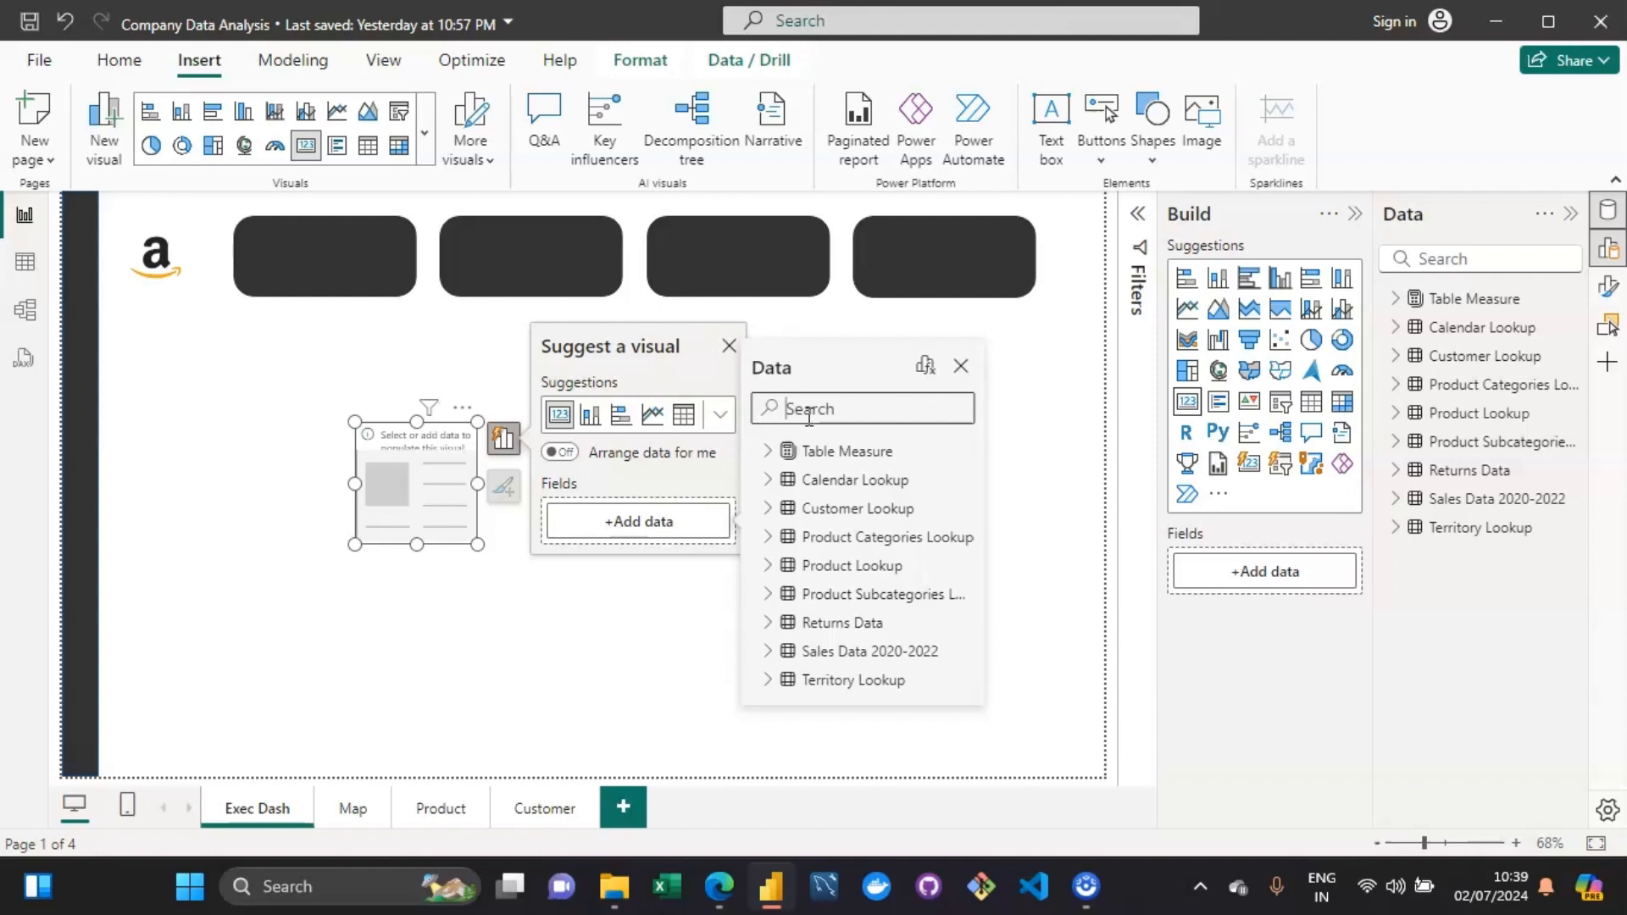
left_click(825, 411)
type("reve")
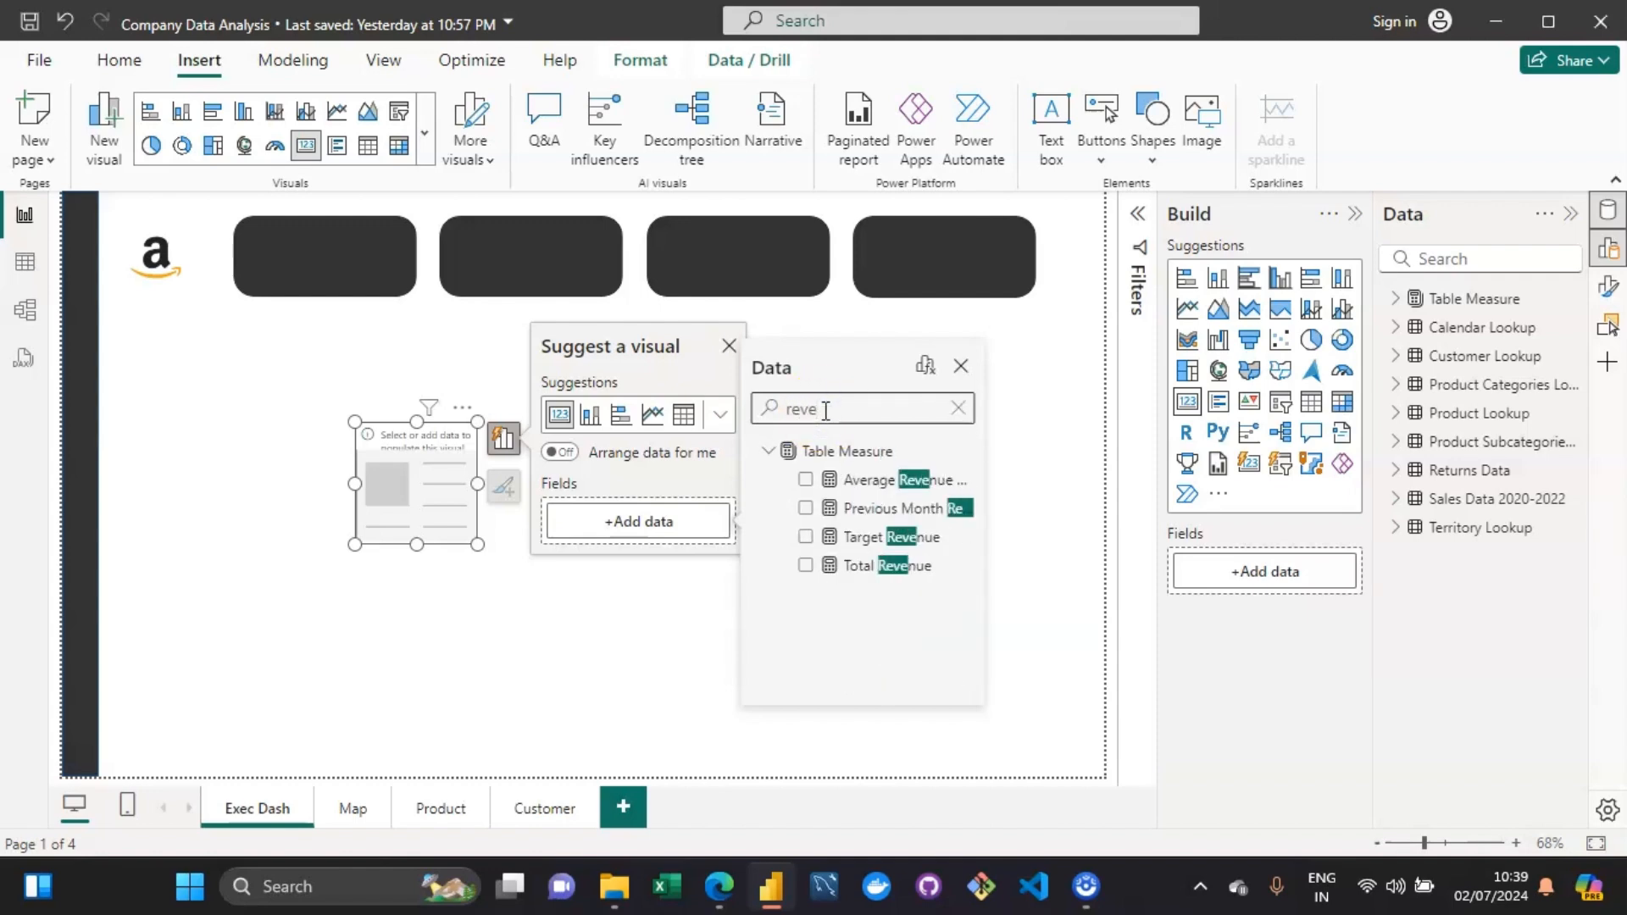
type("nue")
left_click(833, 411)
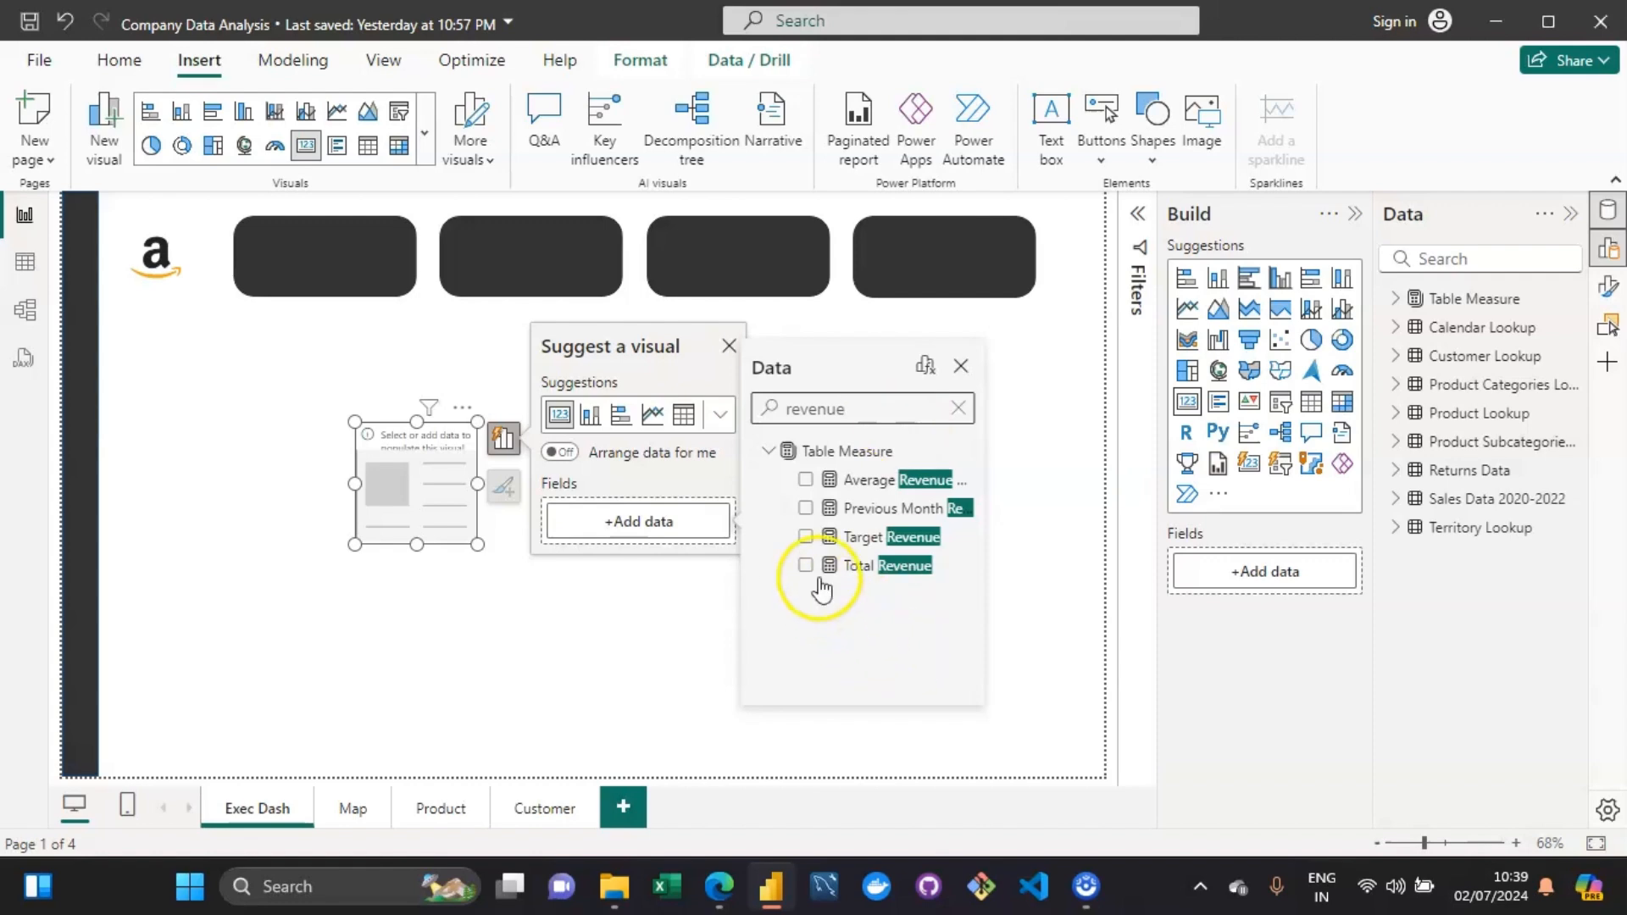
left_click(806, 566)
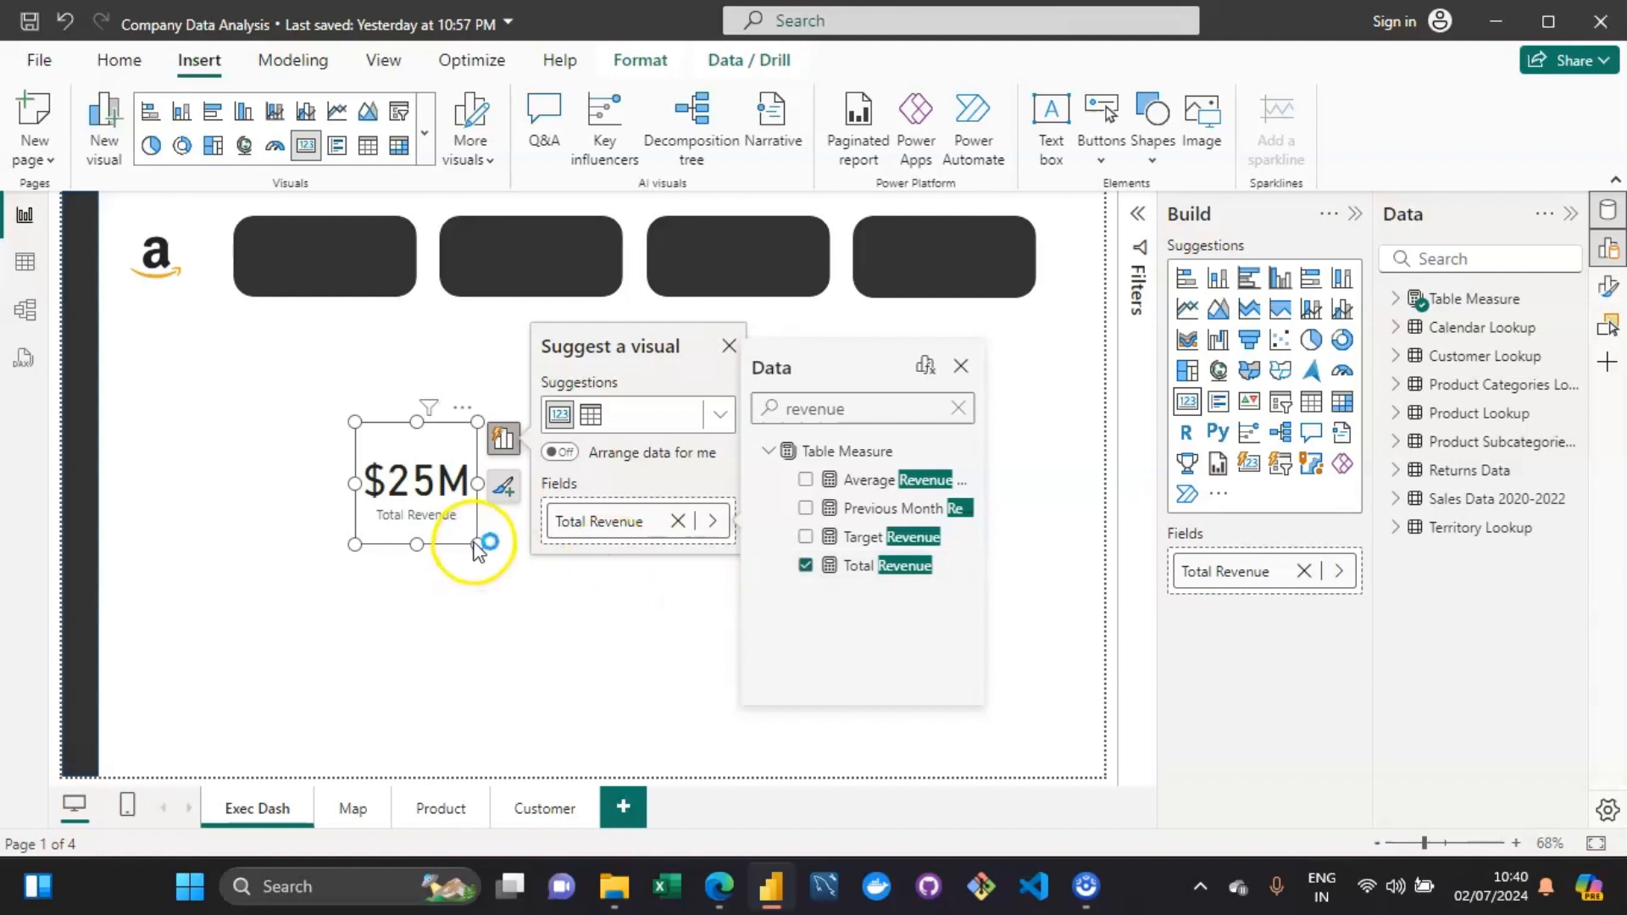
left_click(413, 442)
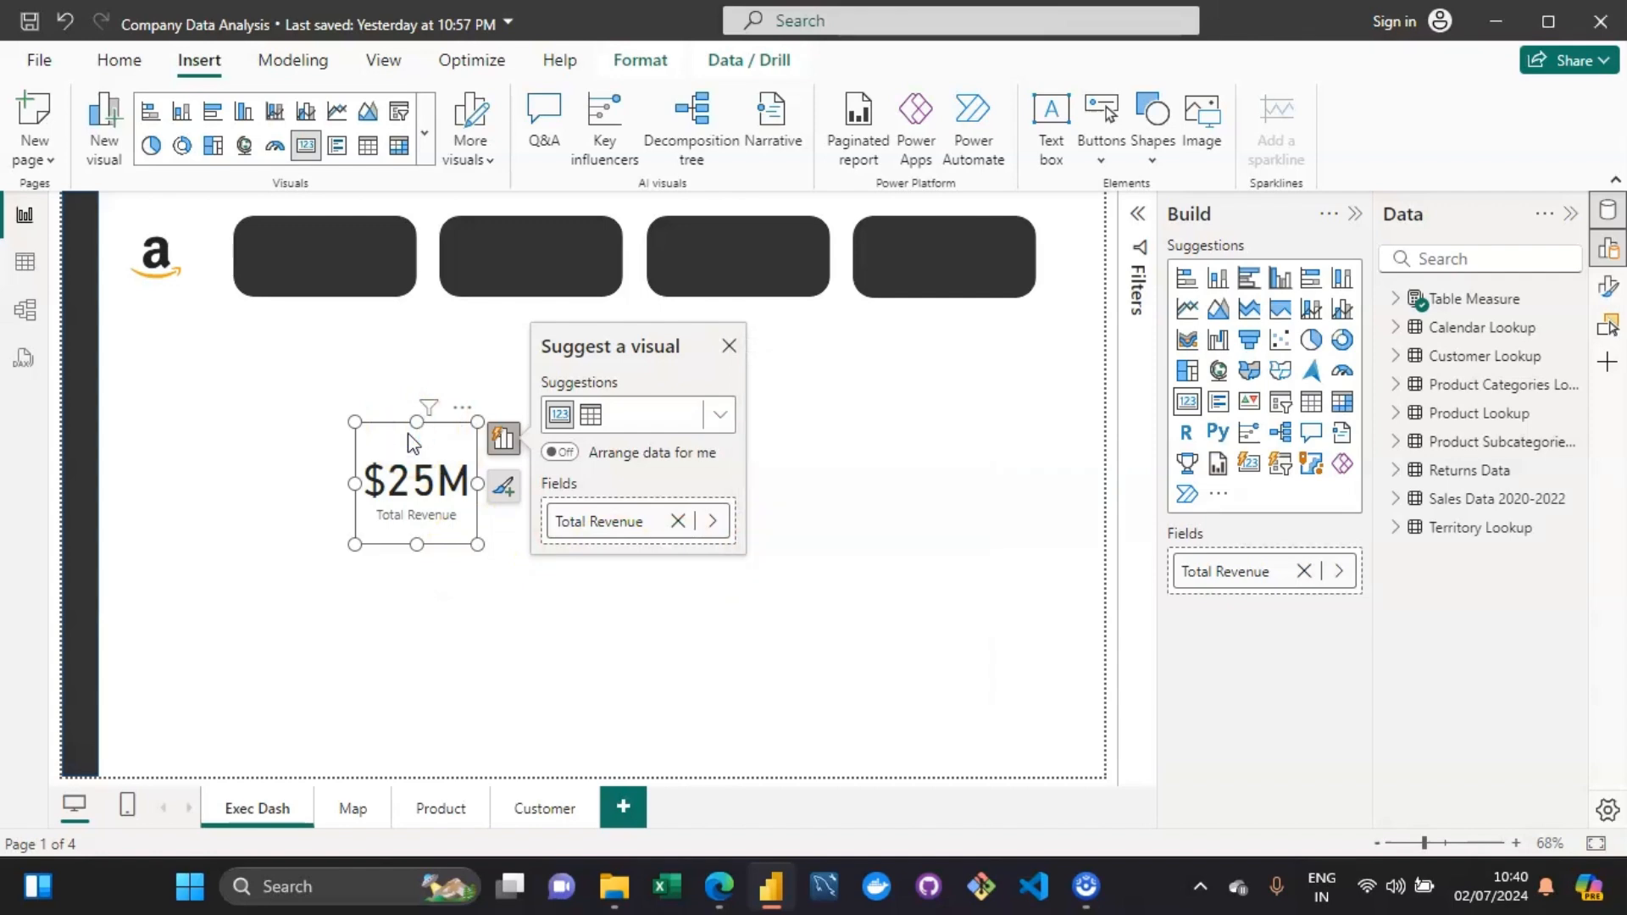
Open the card's full formatting options and rename its Total Revenue field for this visual as REVENUE.
left_click(504, 490)
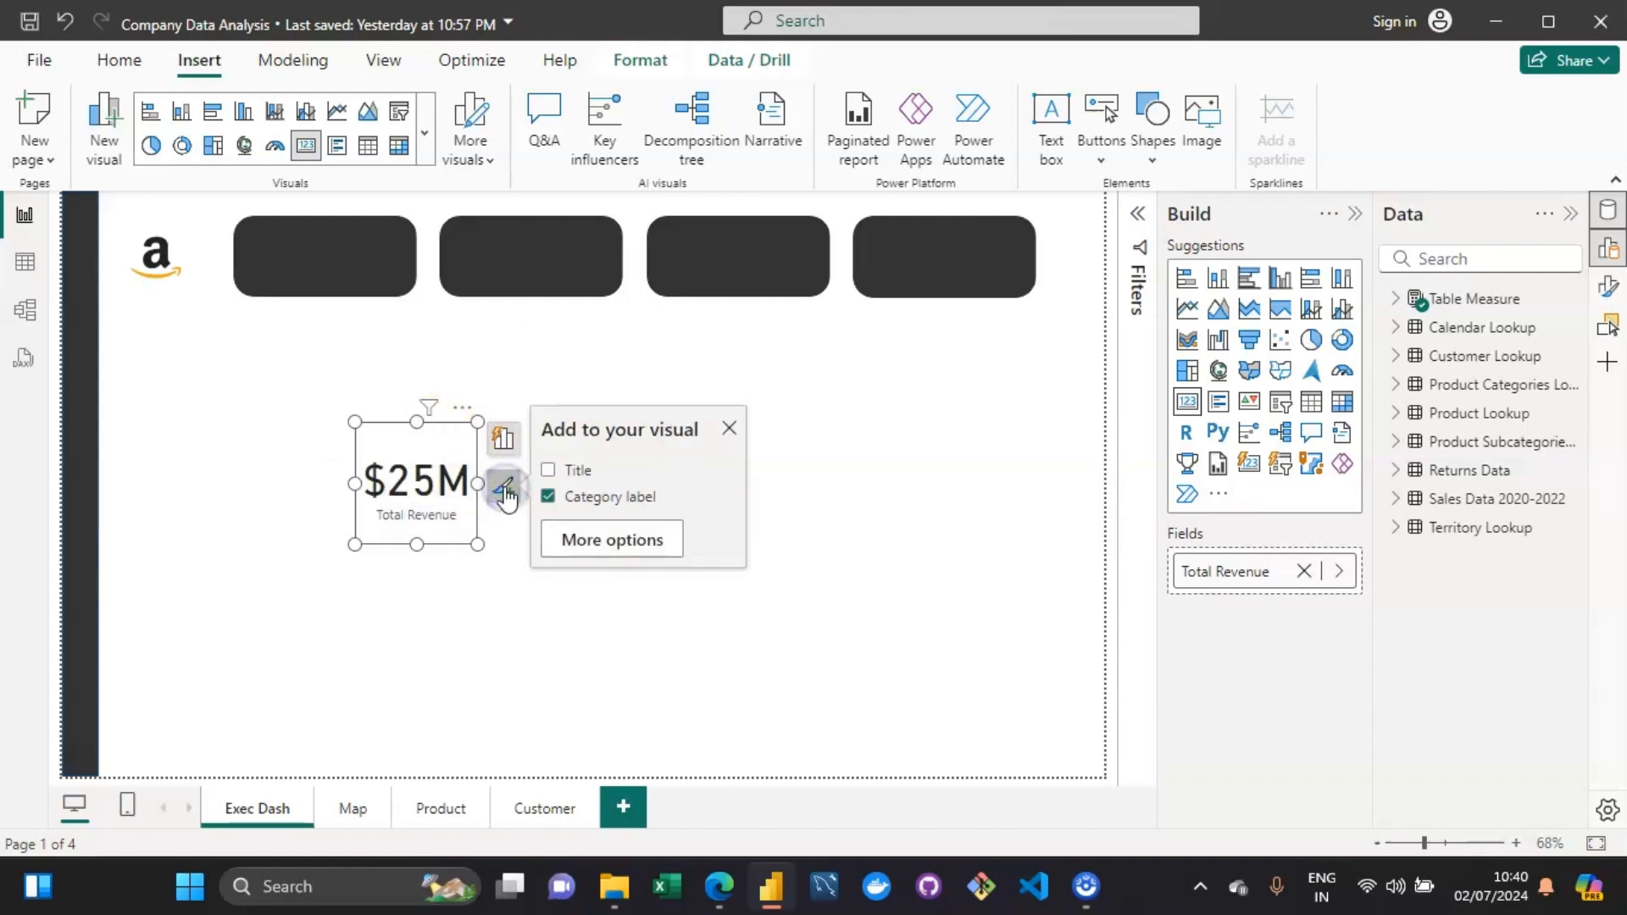
left_click(647, 540)
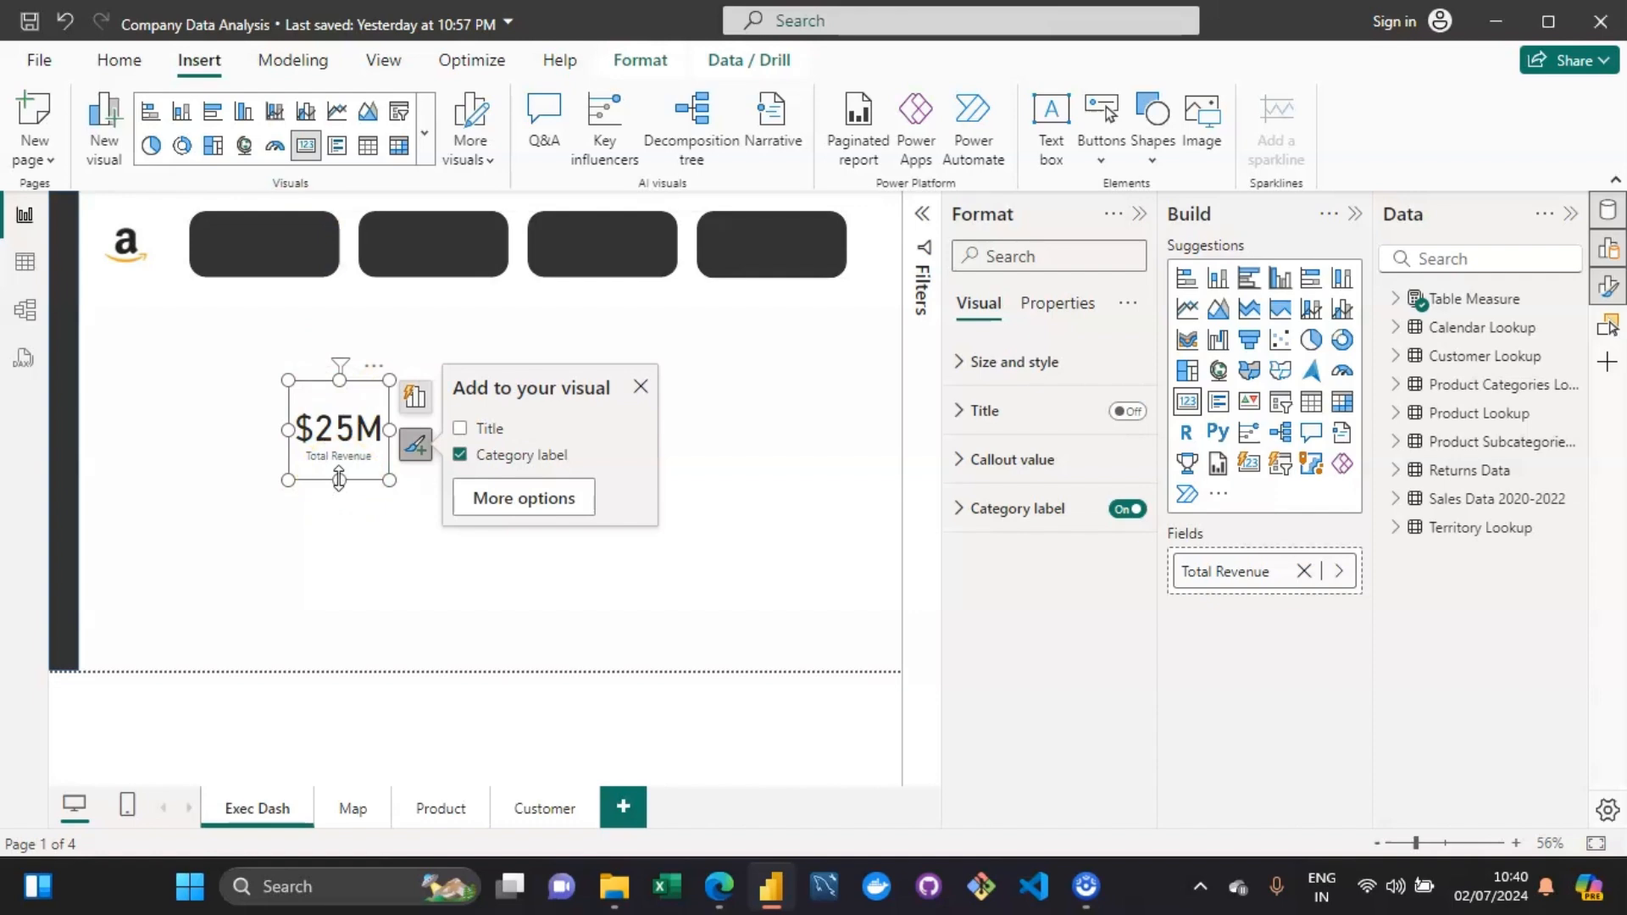
left_click(349, 431)
left_click(339, 458)
left_click(503, 508)
left_click(415, 397)
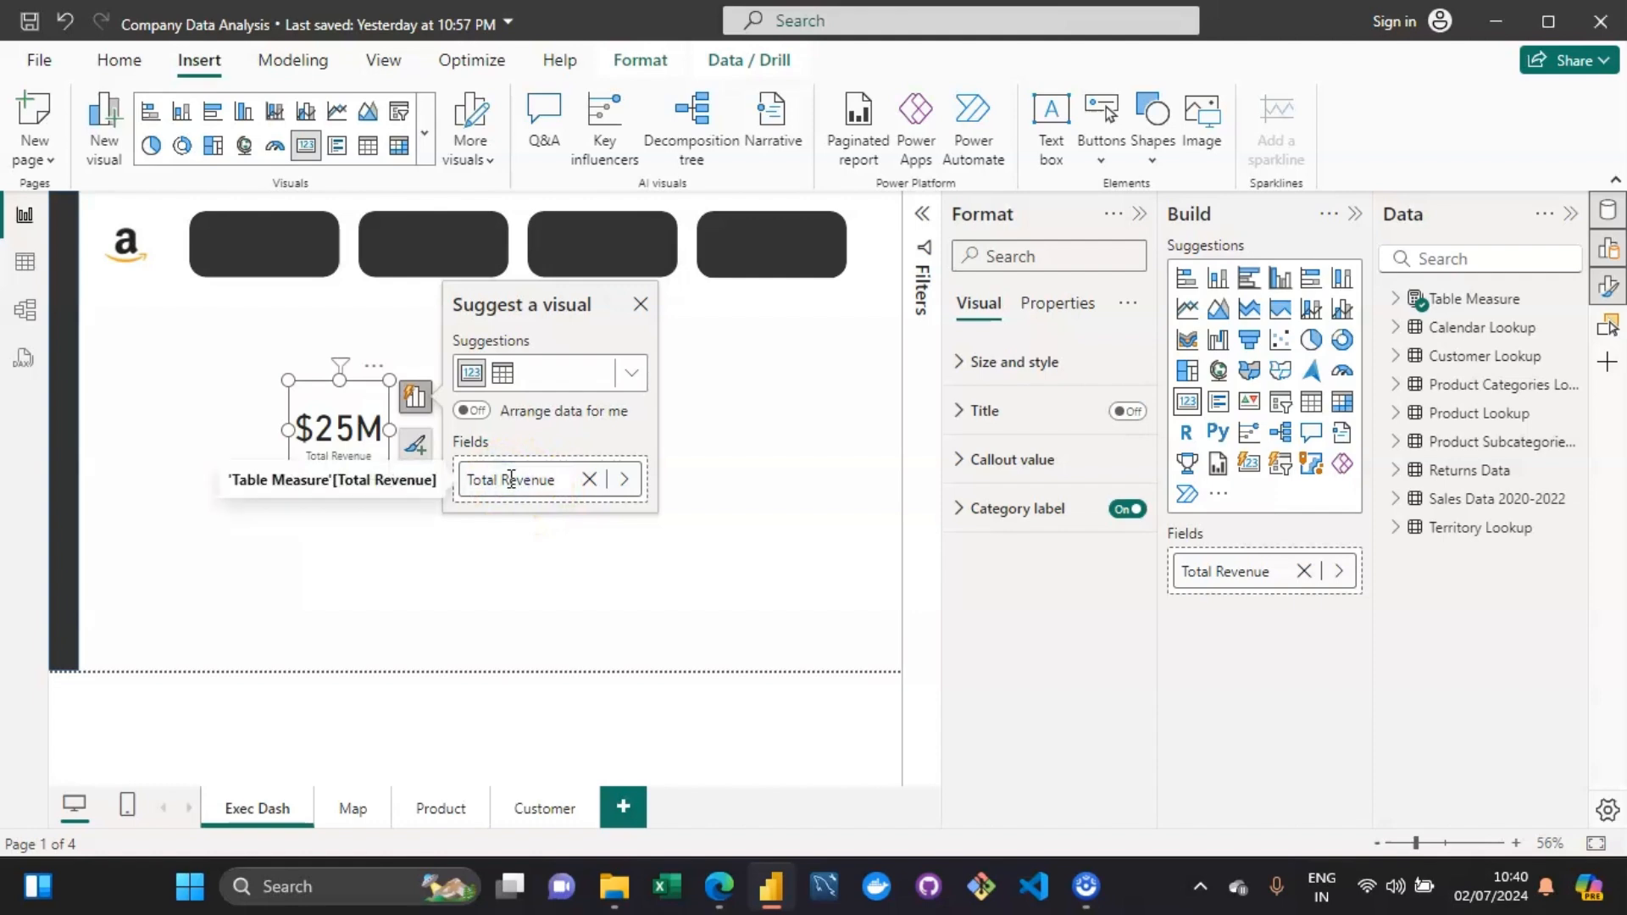
double_click(511, 480)
type("REVENUE")
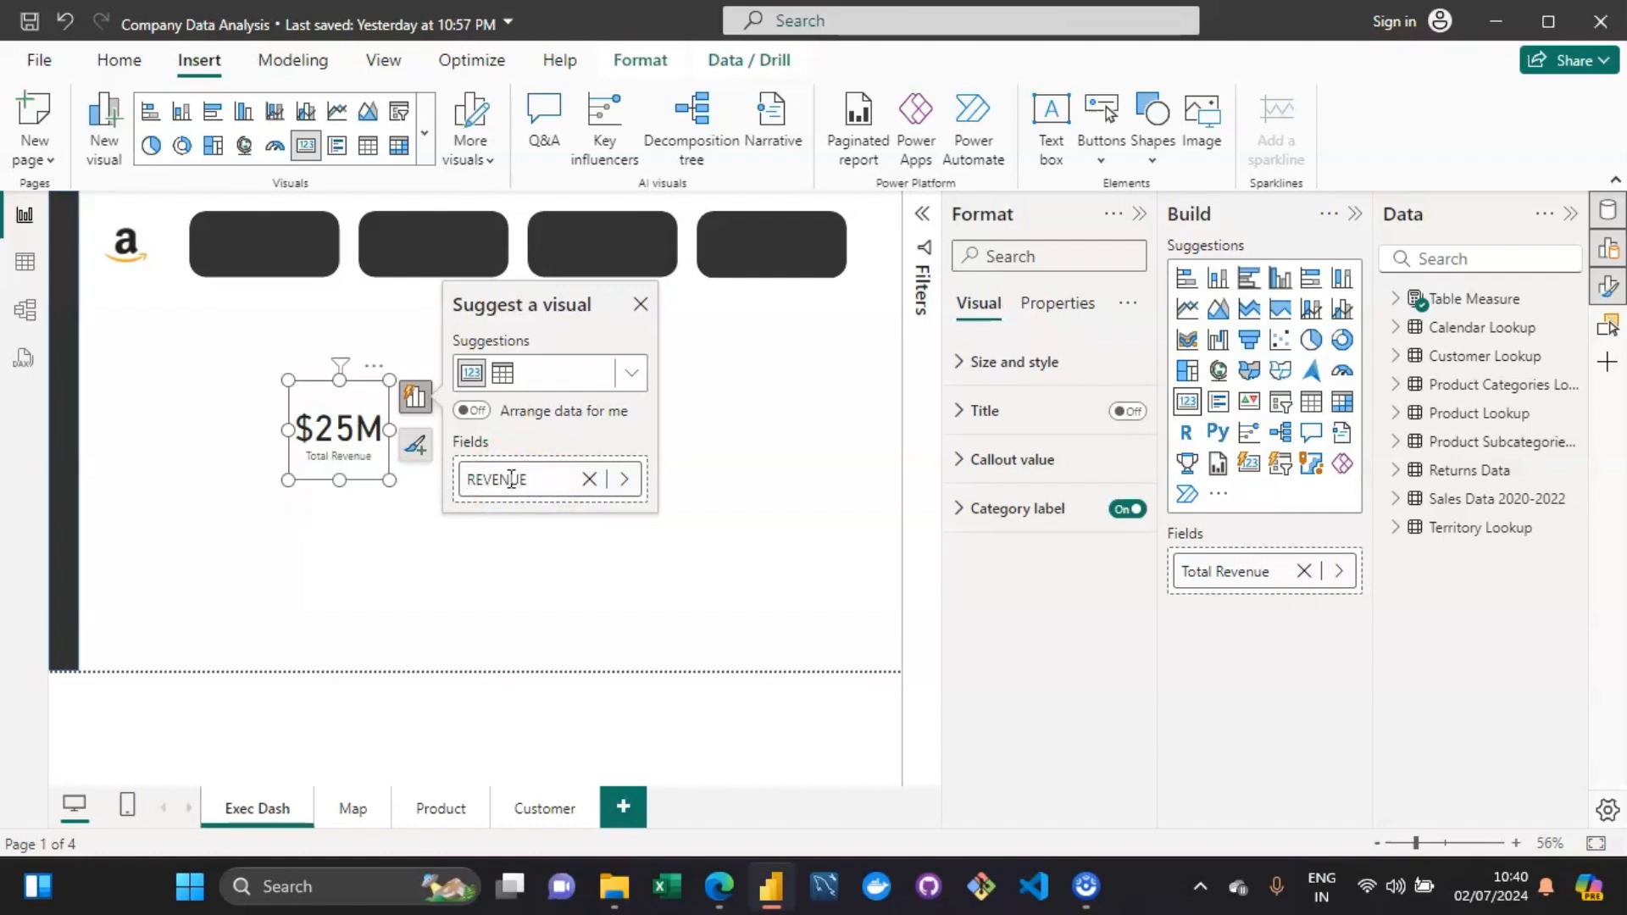
key("Return")
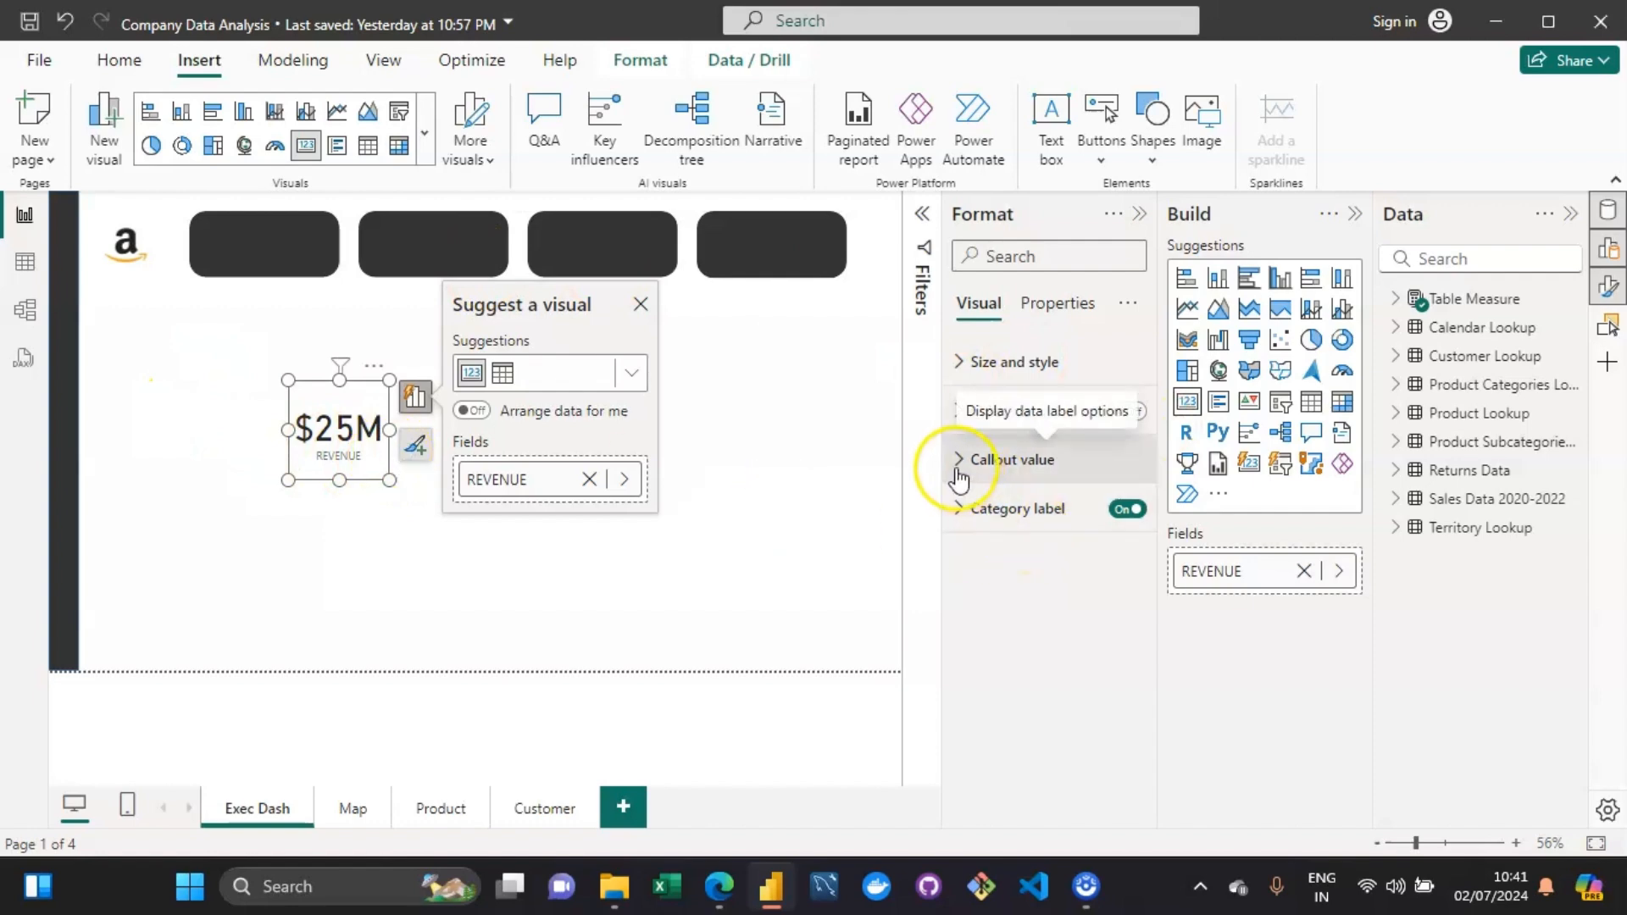
Set the revenue card's height to 100 and its width to 200.
left_click(957, 362)
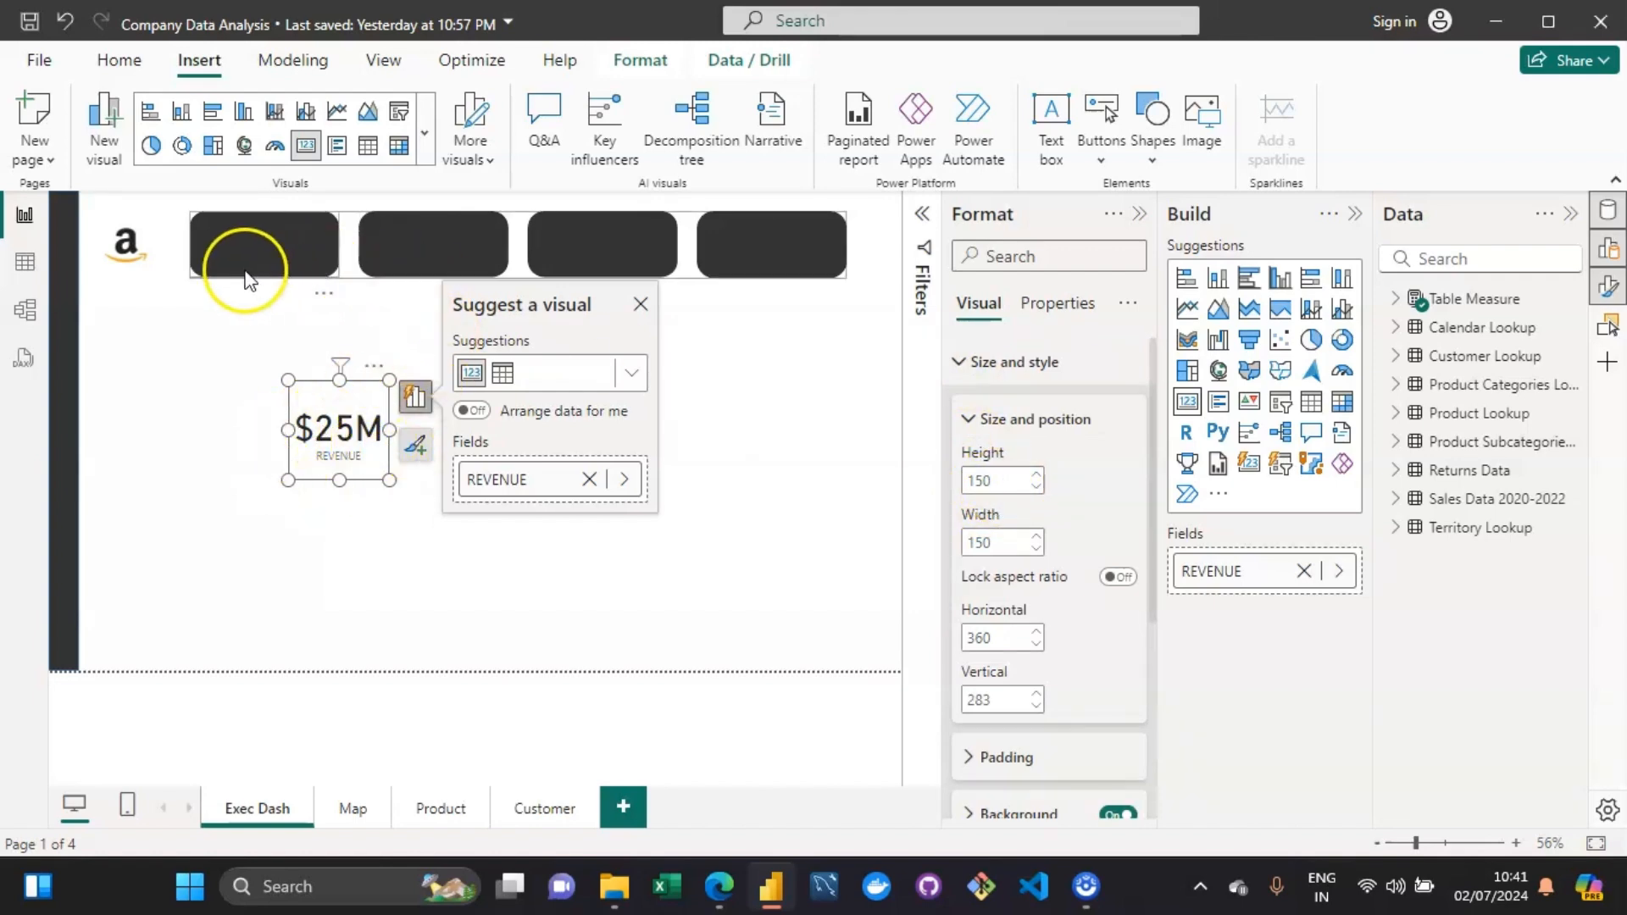
left_click(997, 483)
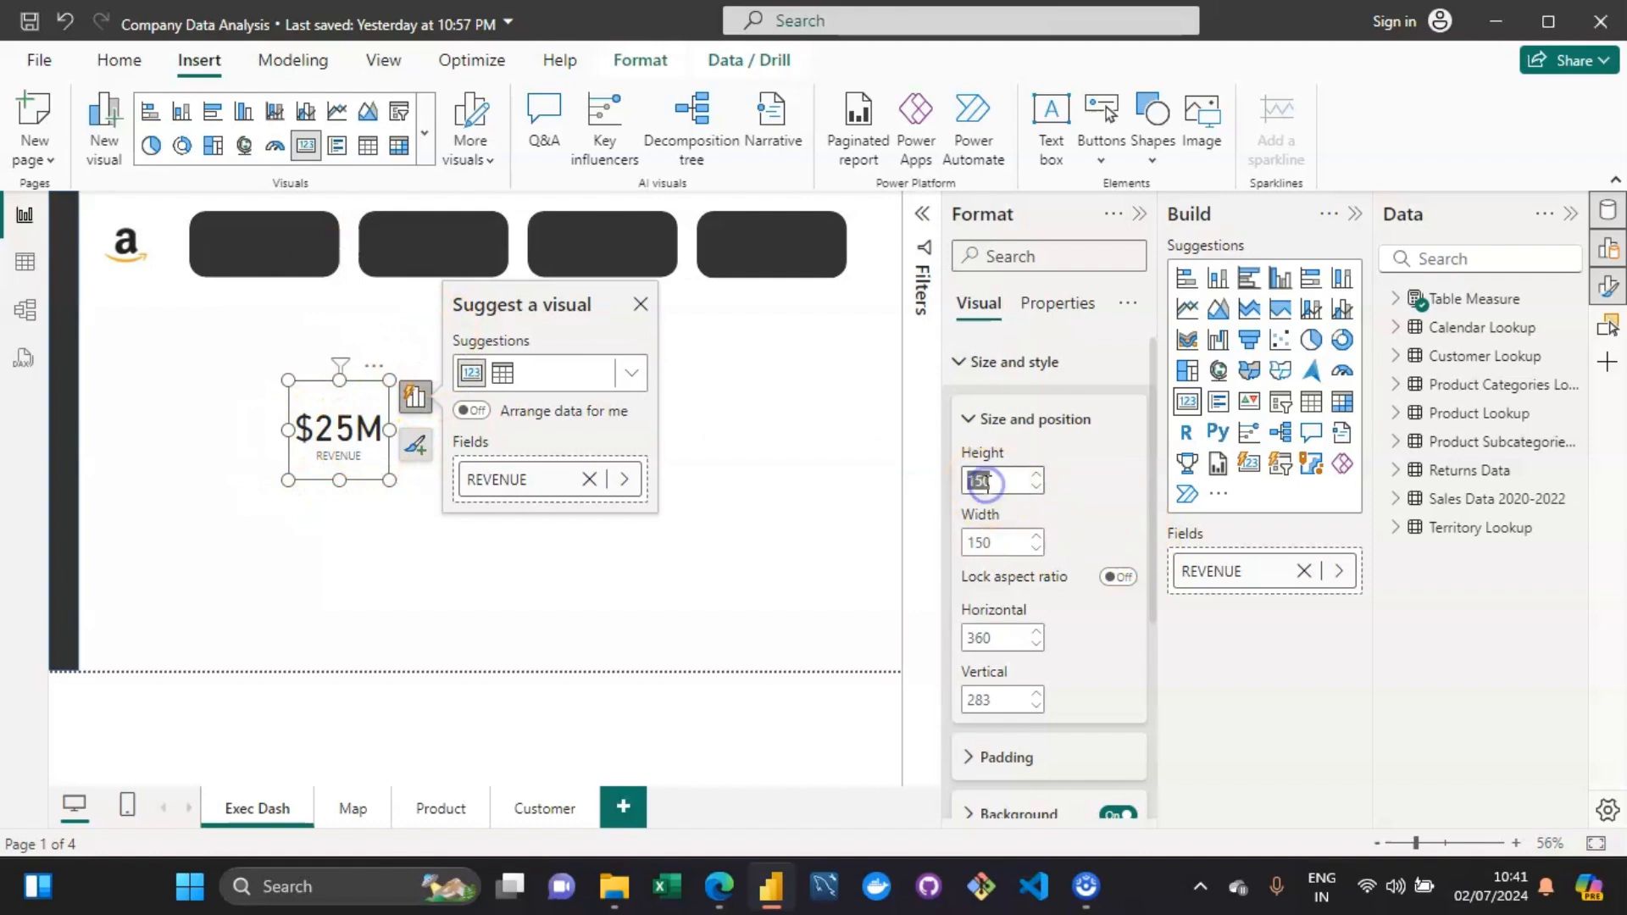
key("BackSpace")
key("BackSpace")
type("00")
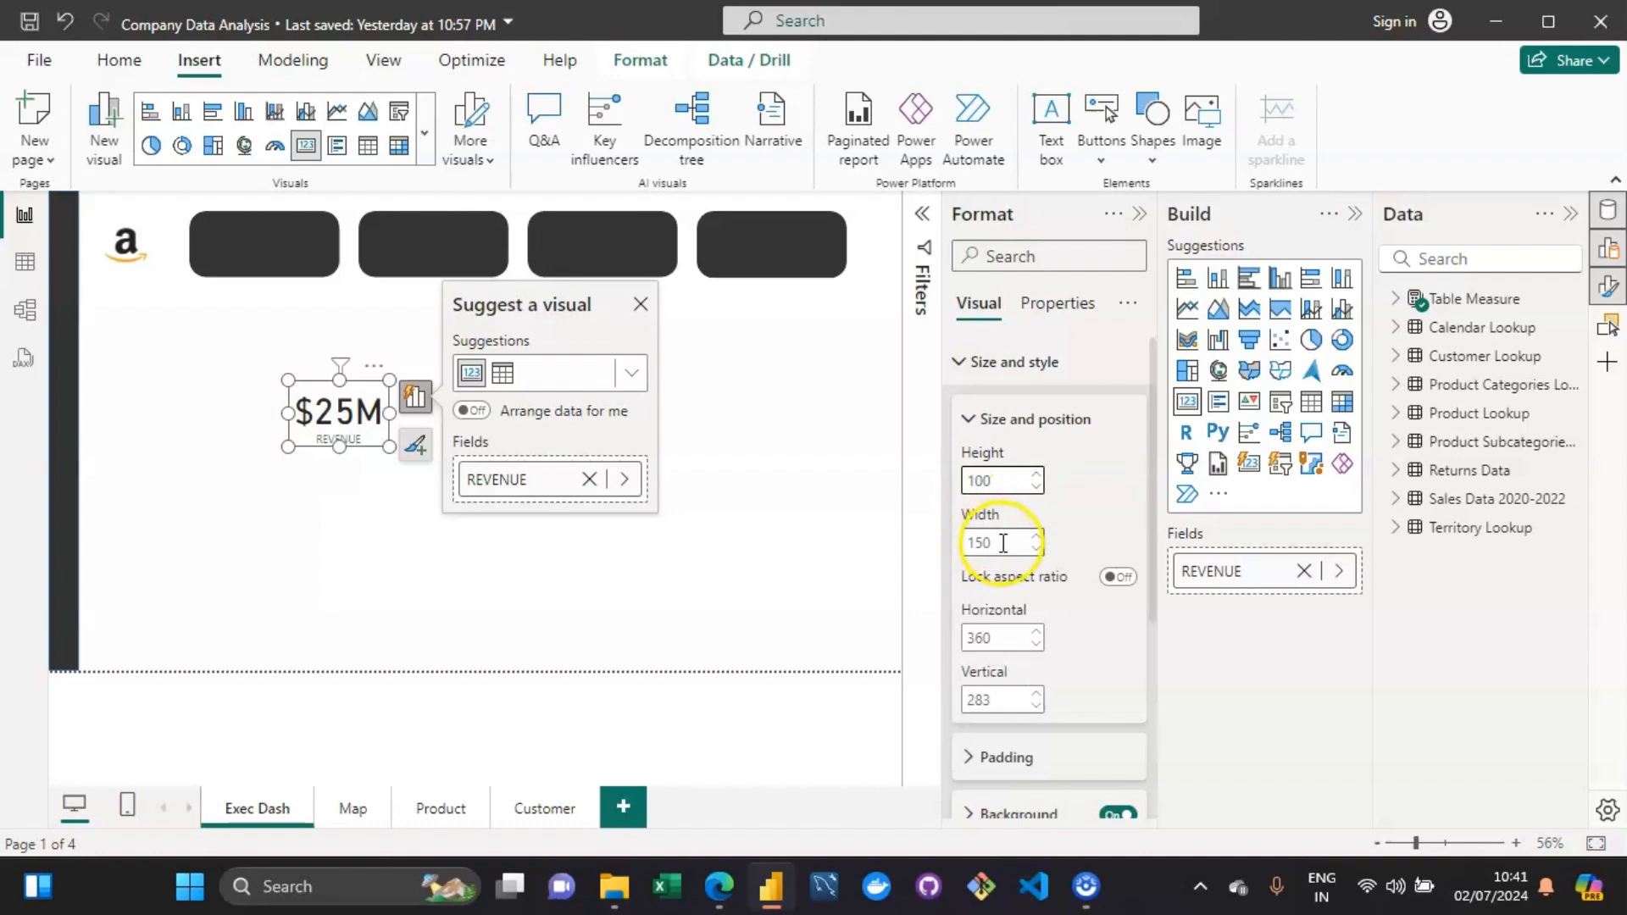
double_click(1000, 542)
type("200")
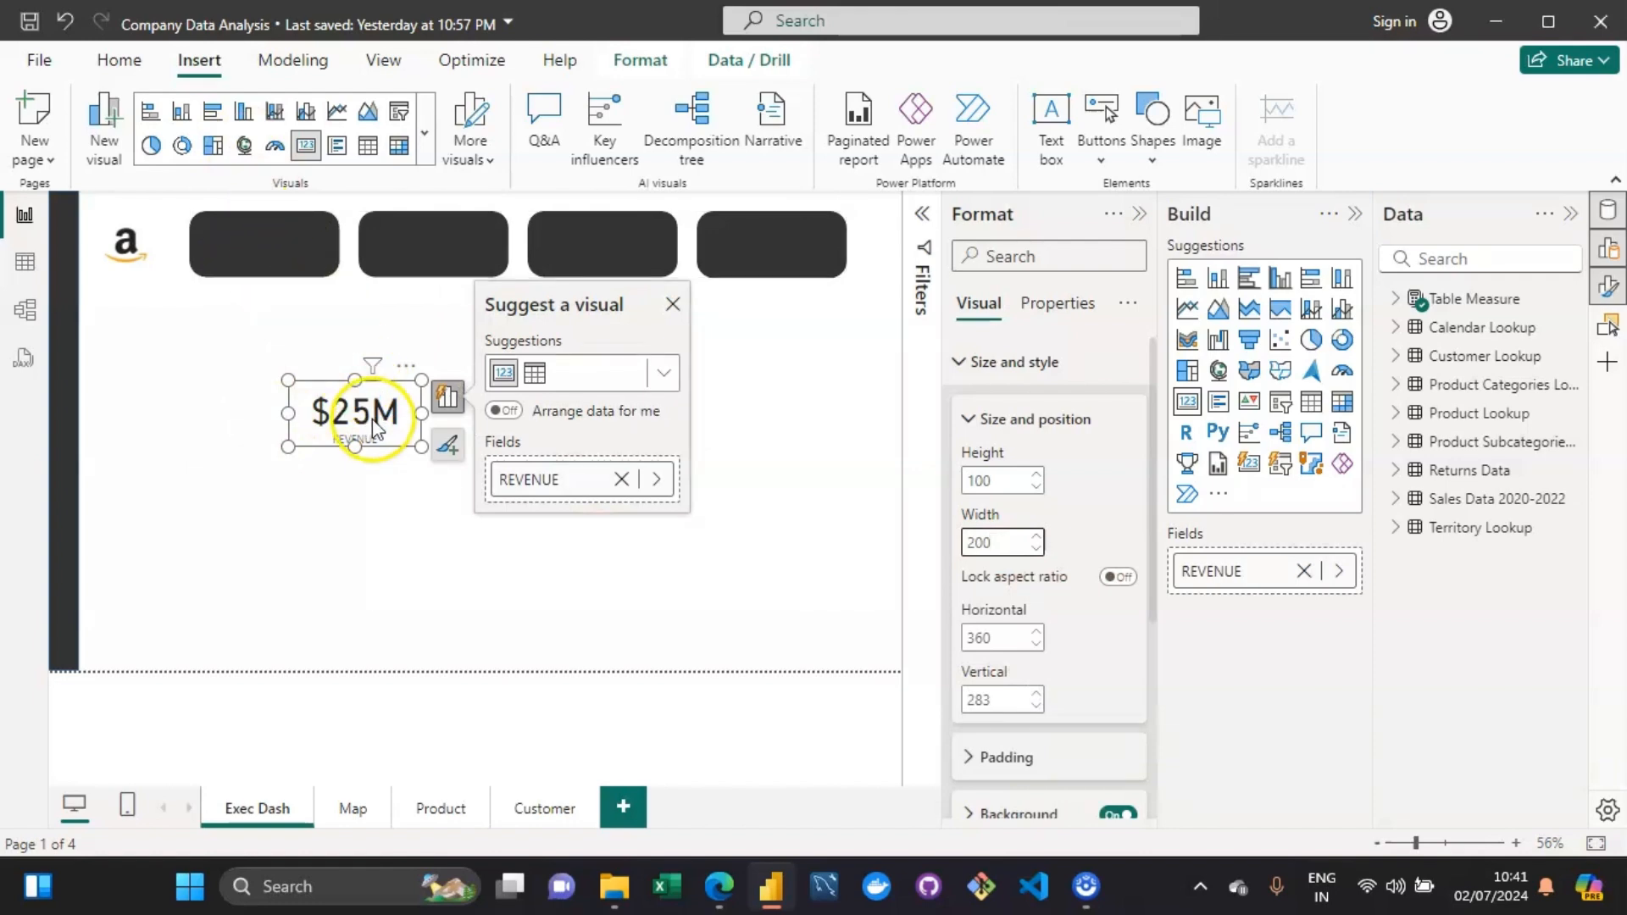
Turn off the revenue card's background.
left_click(967, 419)
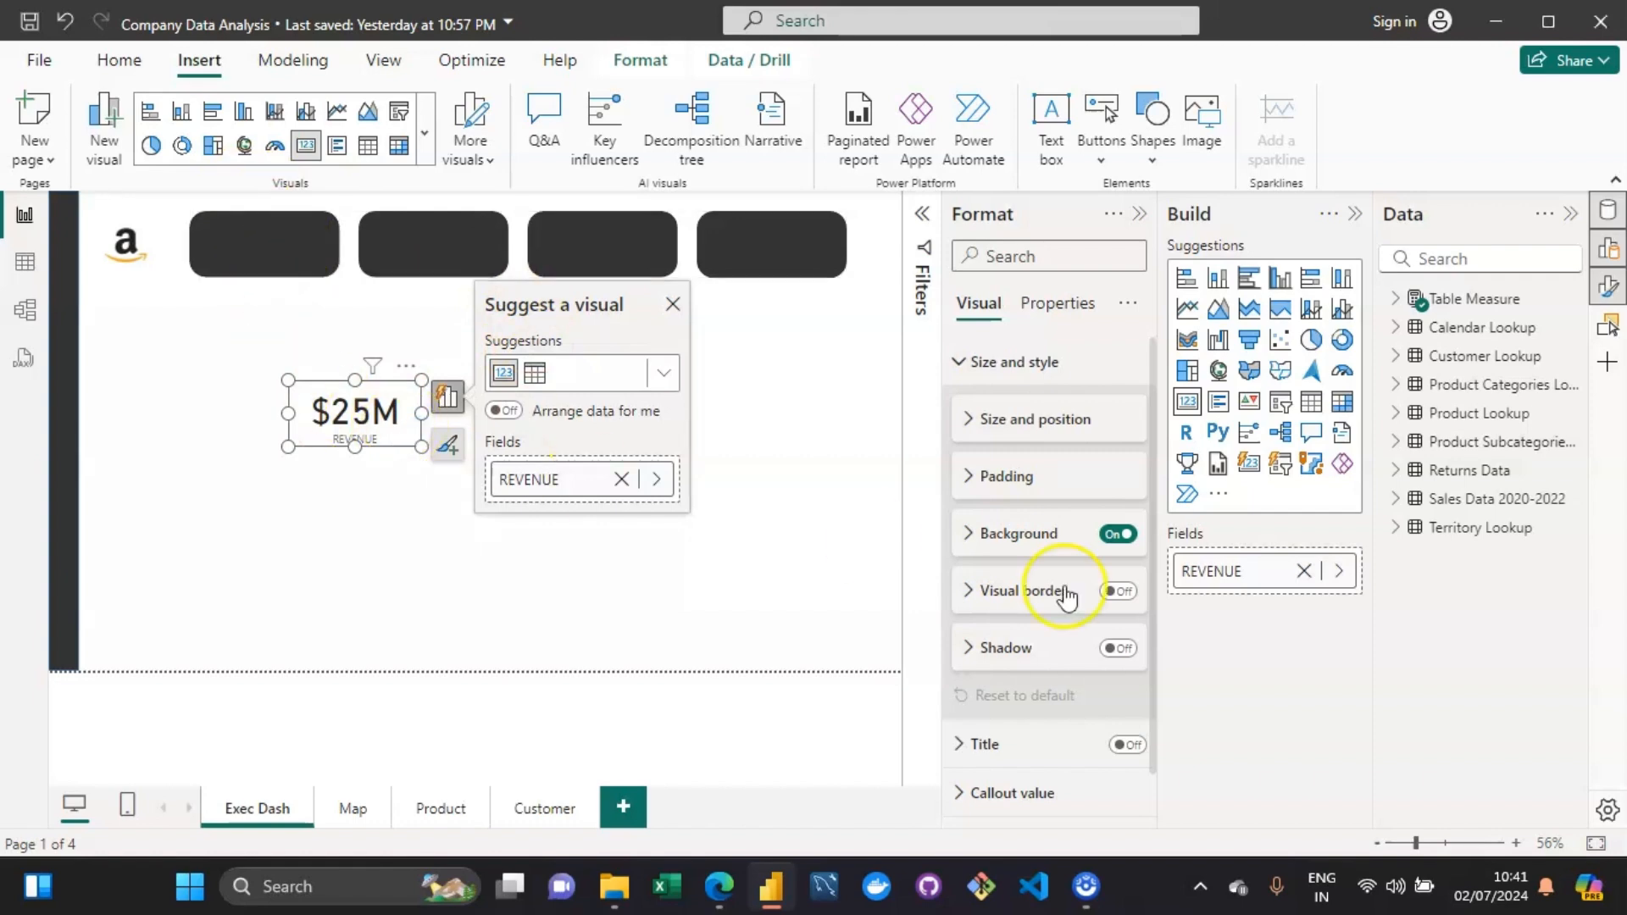
left_click(1117, 534)
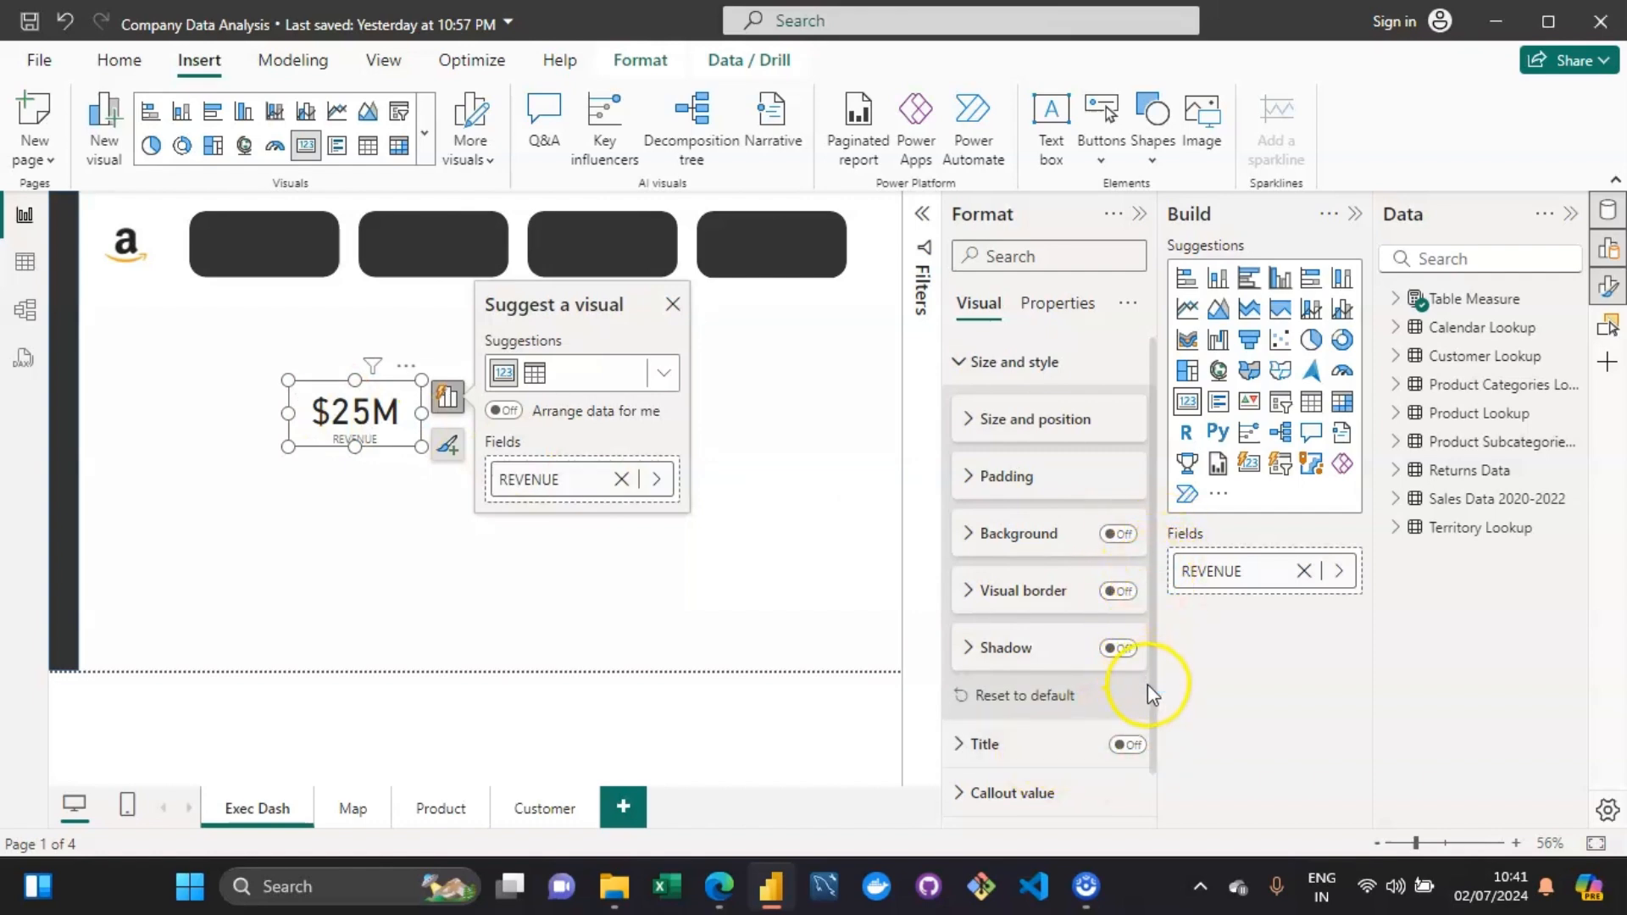
left_click_drag(1157, 701, 1158, 745)
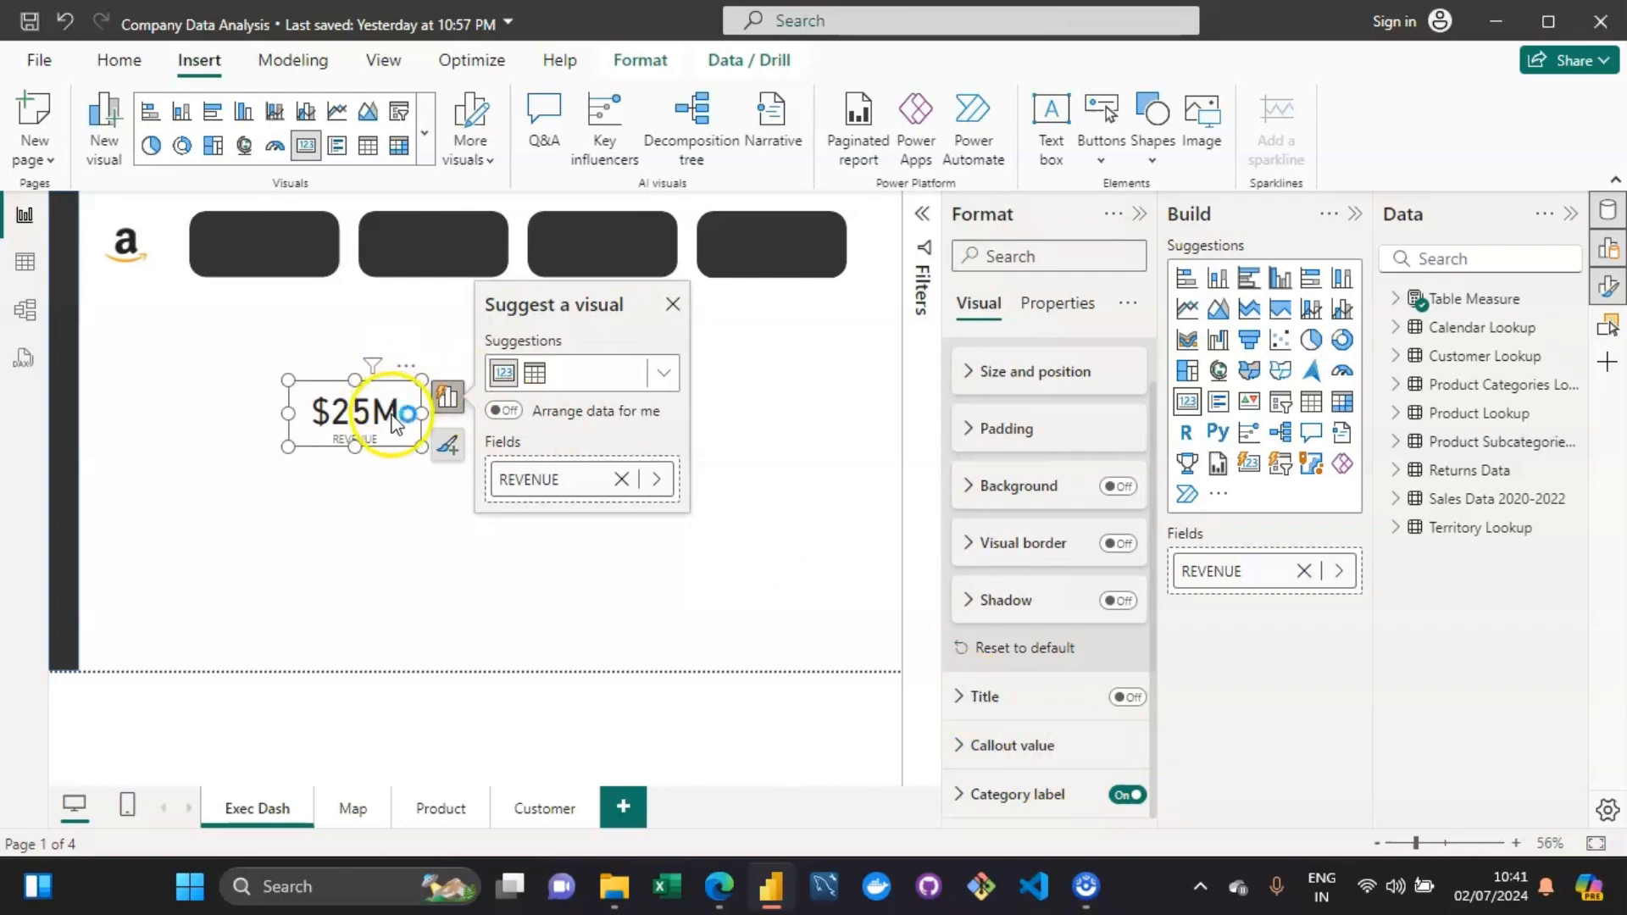
Set the revenue card's callout value font to Segoe UI and make it bold.
left_click(981, 753)
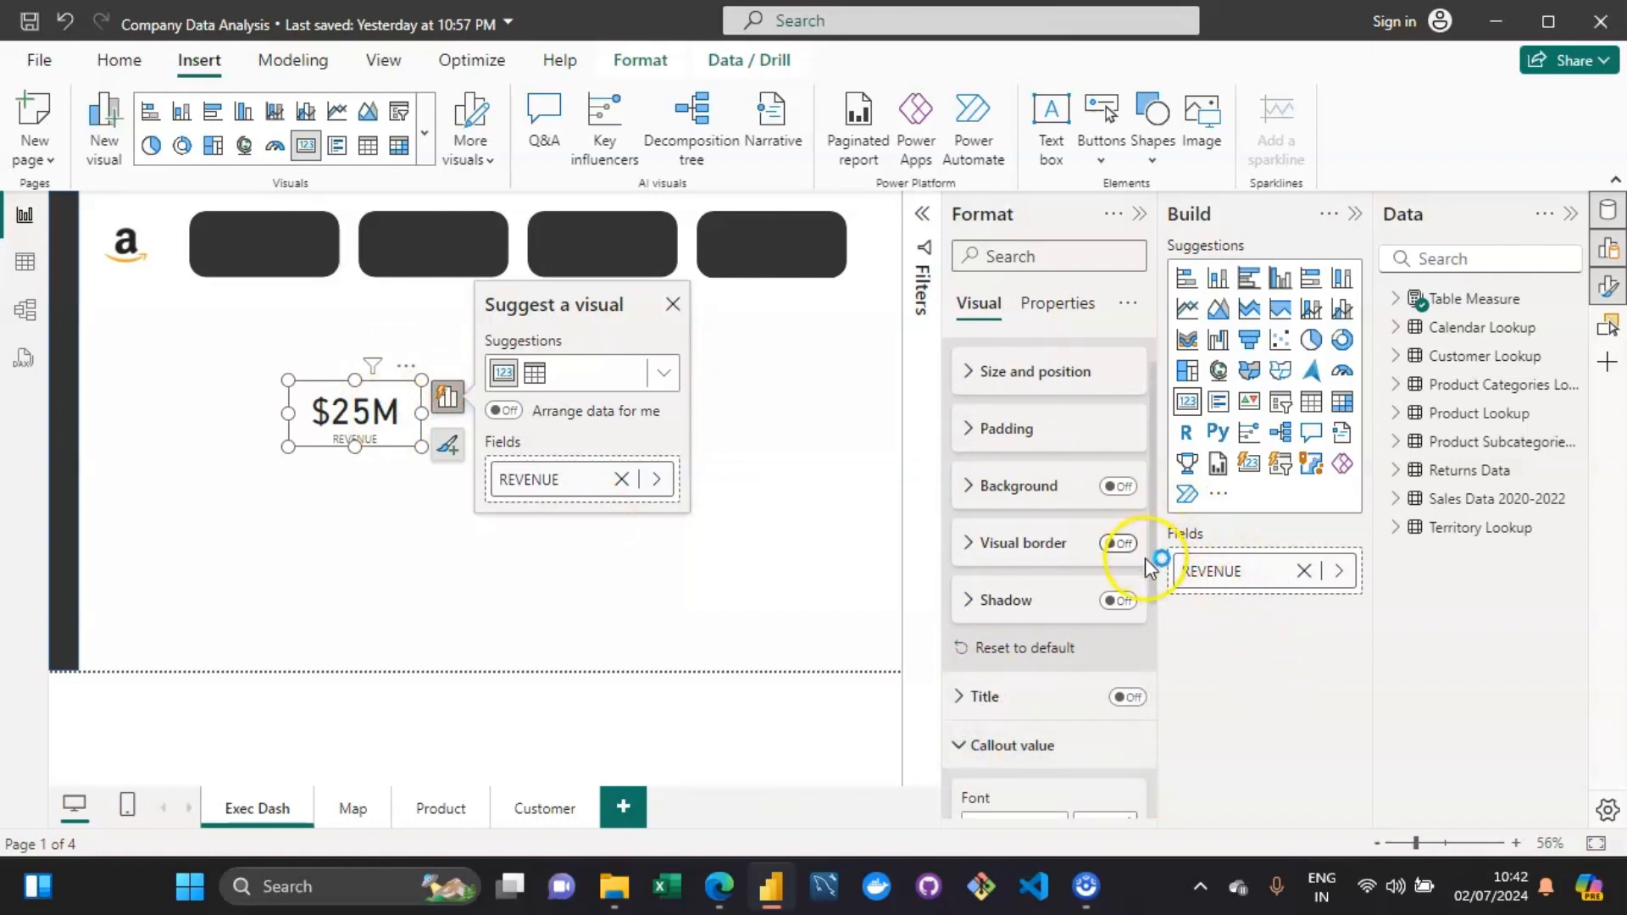
left_click_drag(1155, 585, 1164, 722)
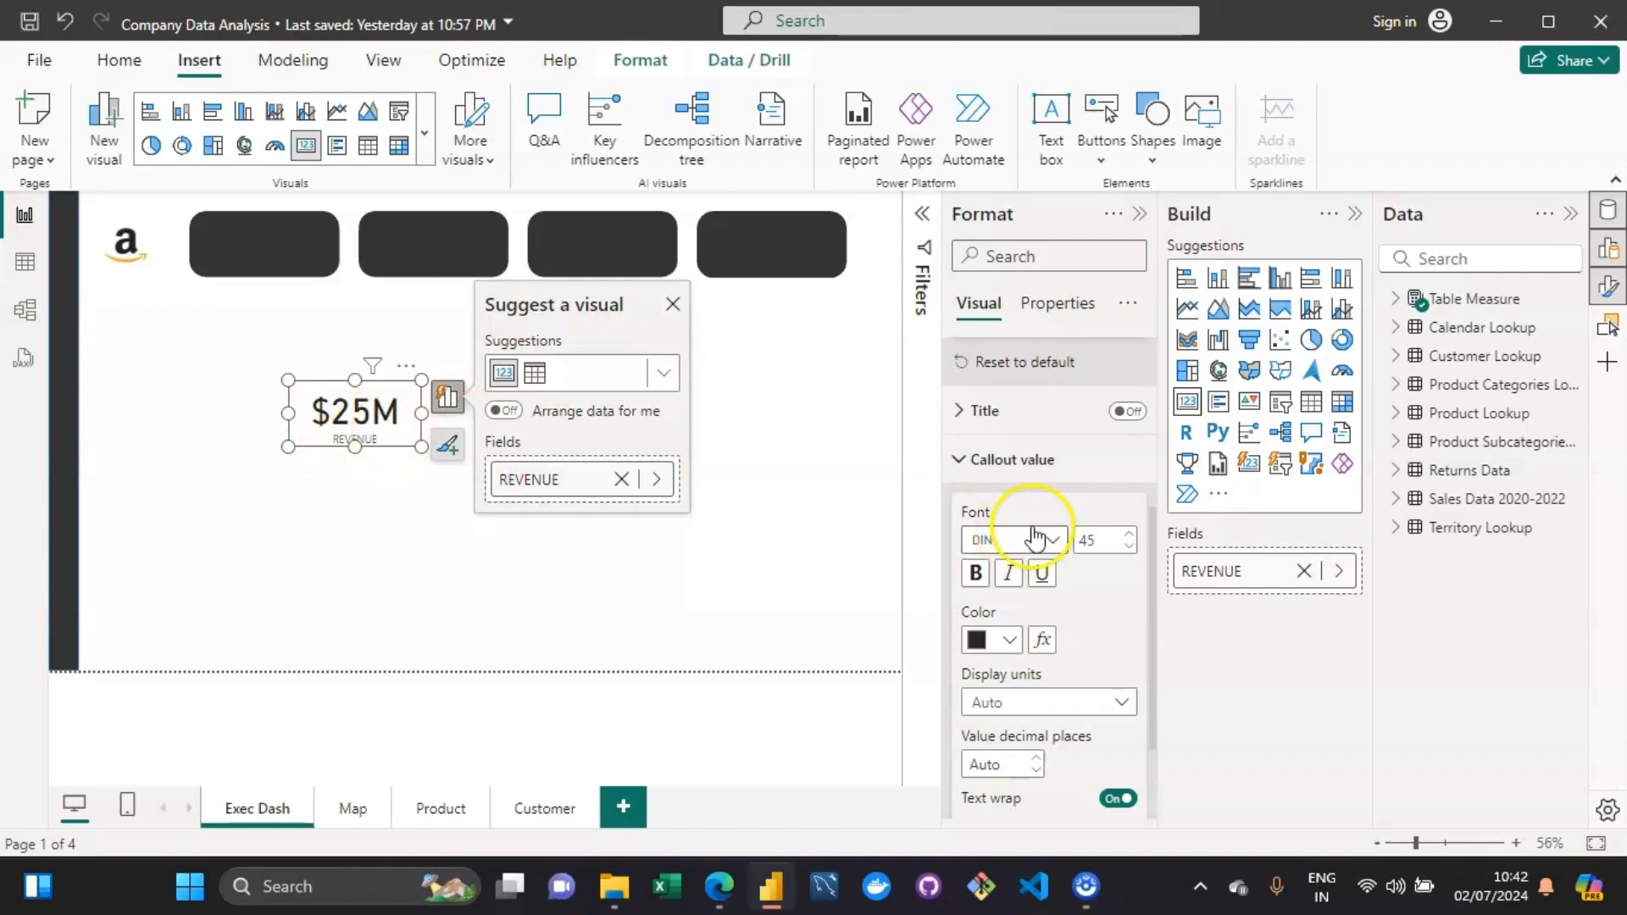
left_click(1063, 539)
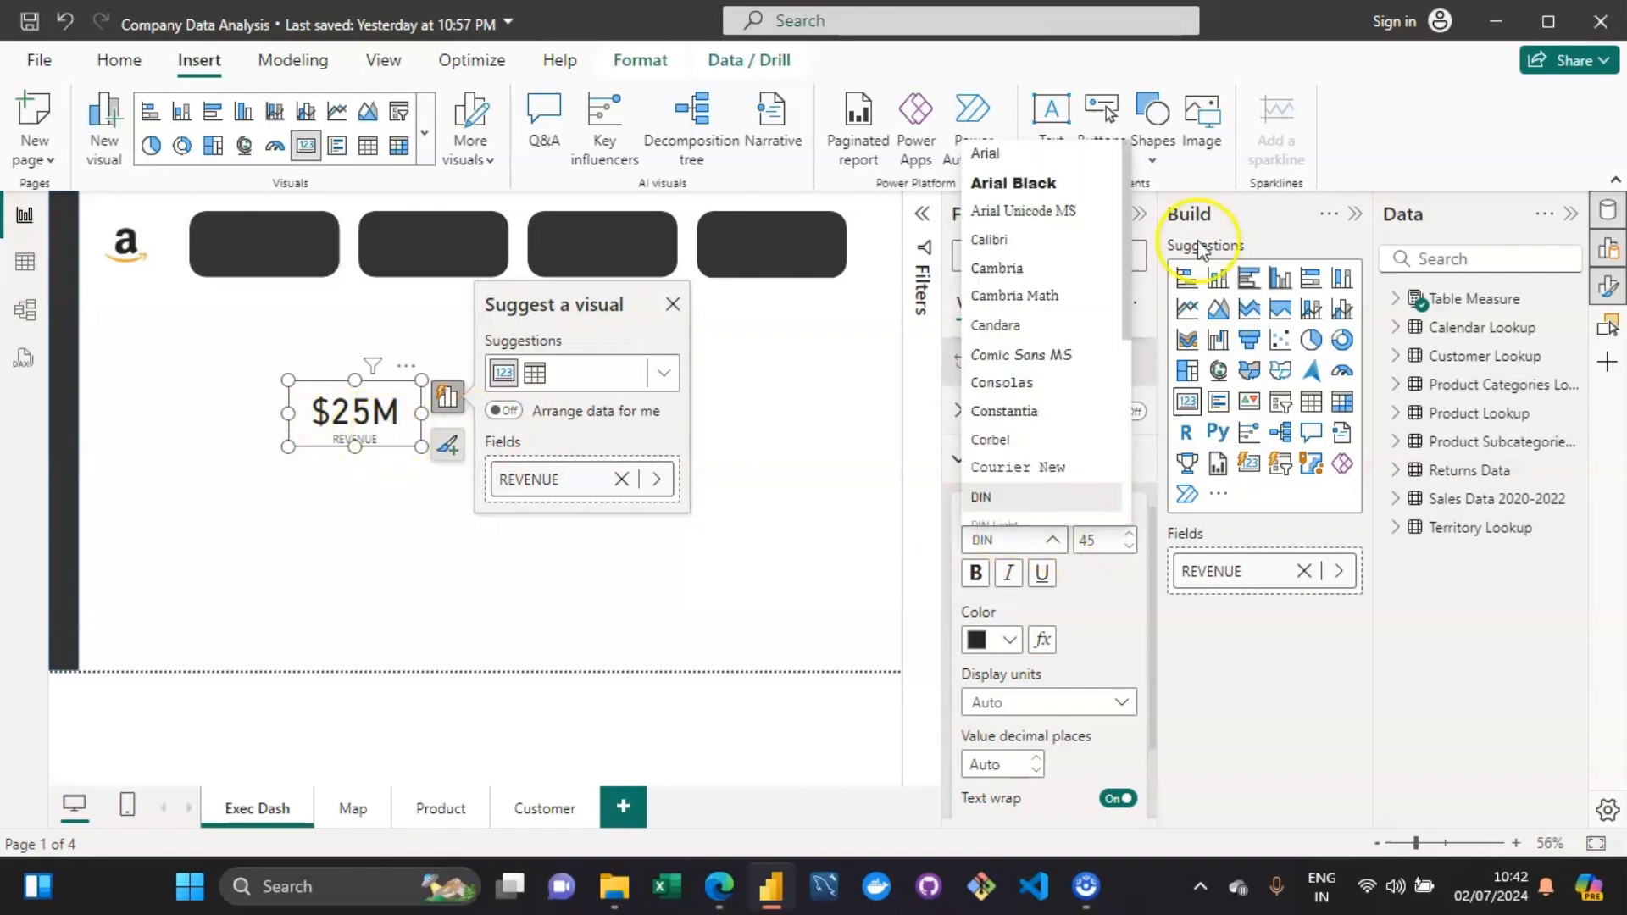
left_click_drag(1122, 334, 1133, 462)
left_click_drag(1133, 481, 1133, 481)
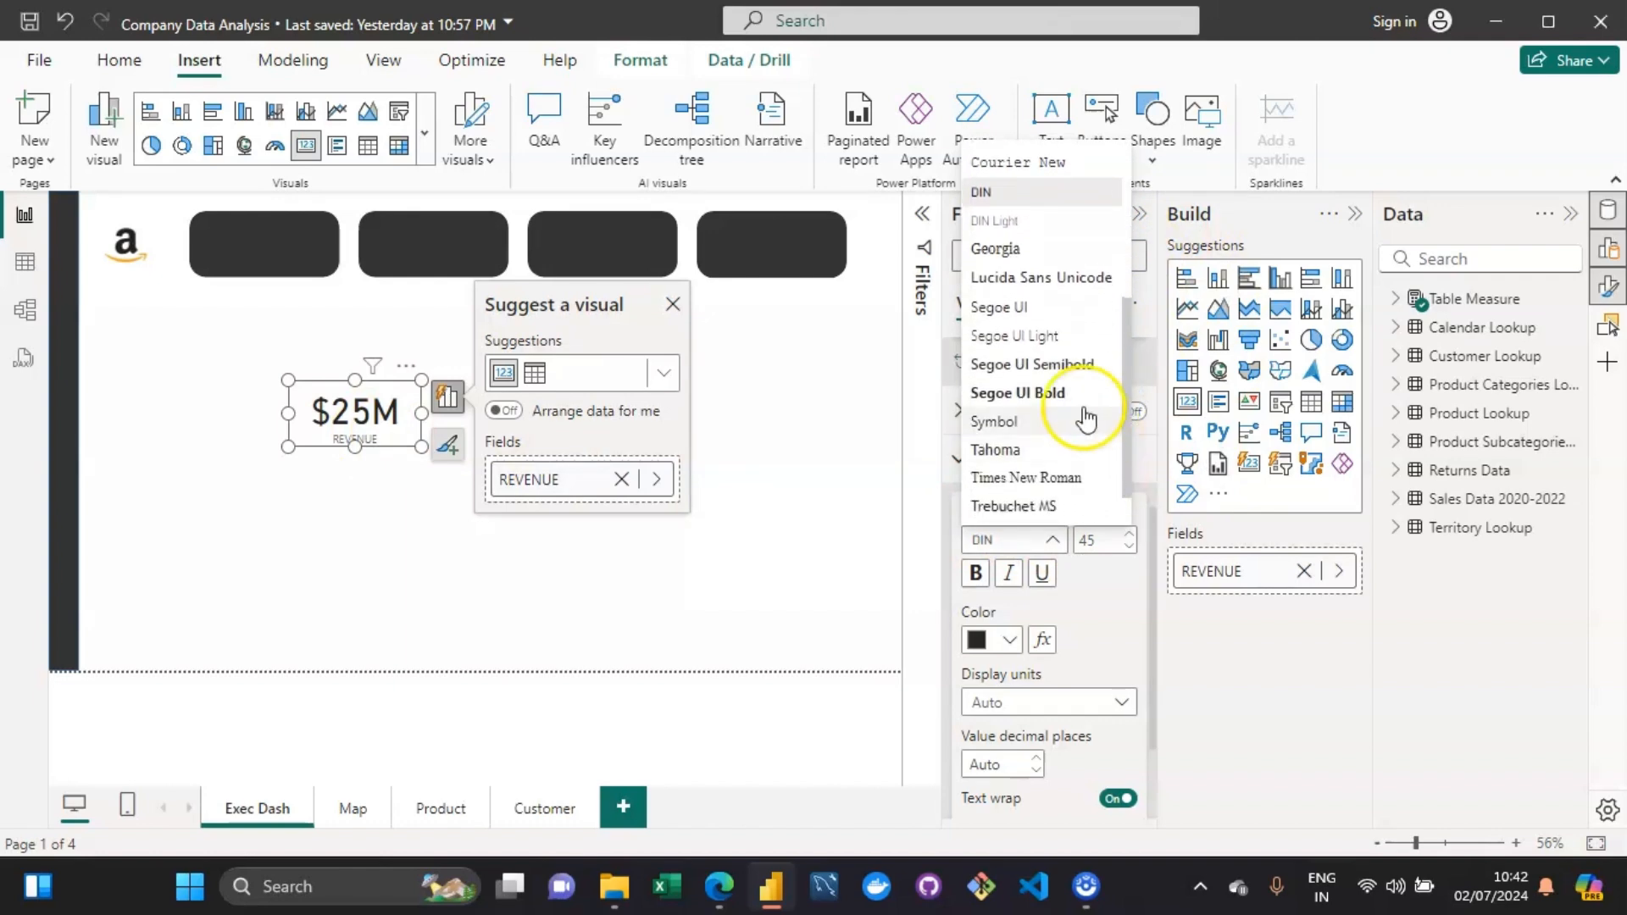
left_click(1013, 306)
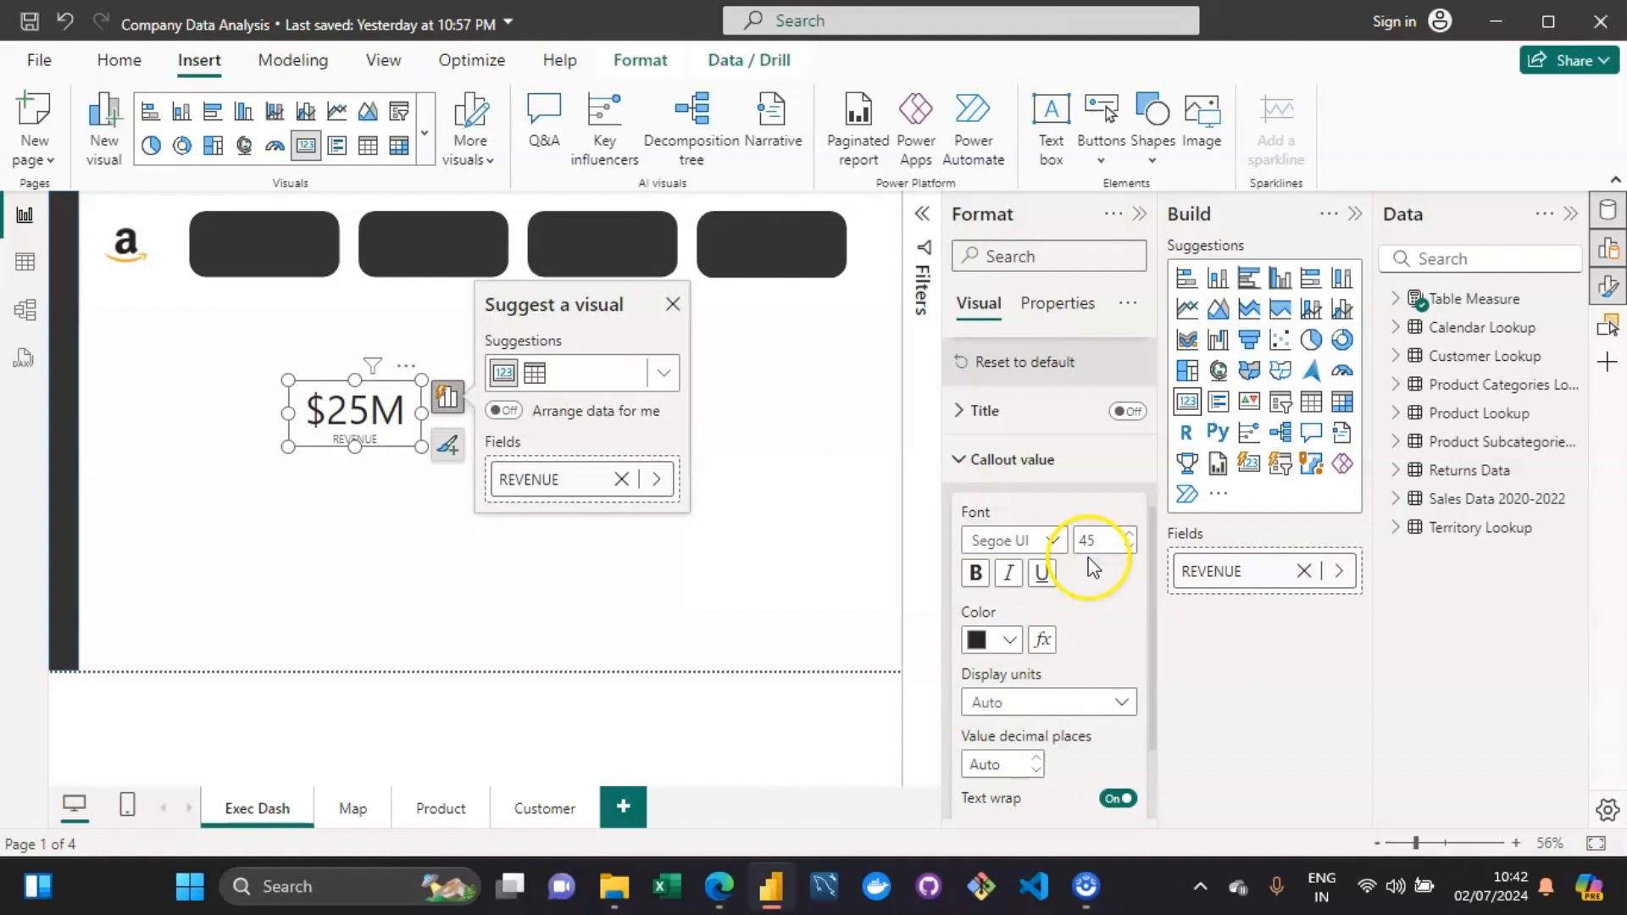
left_click(976, 574)
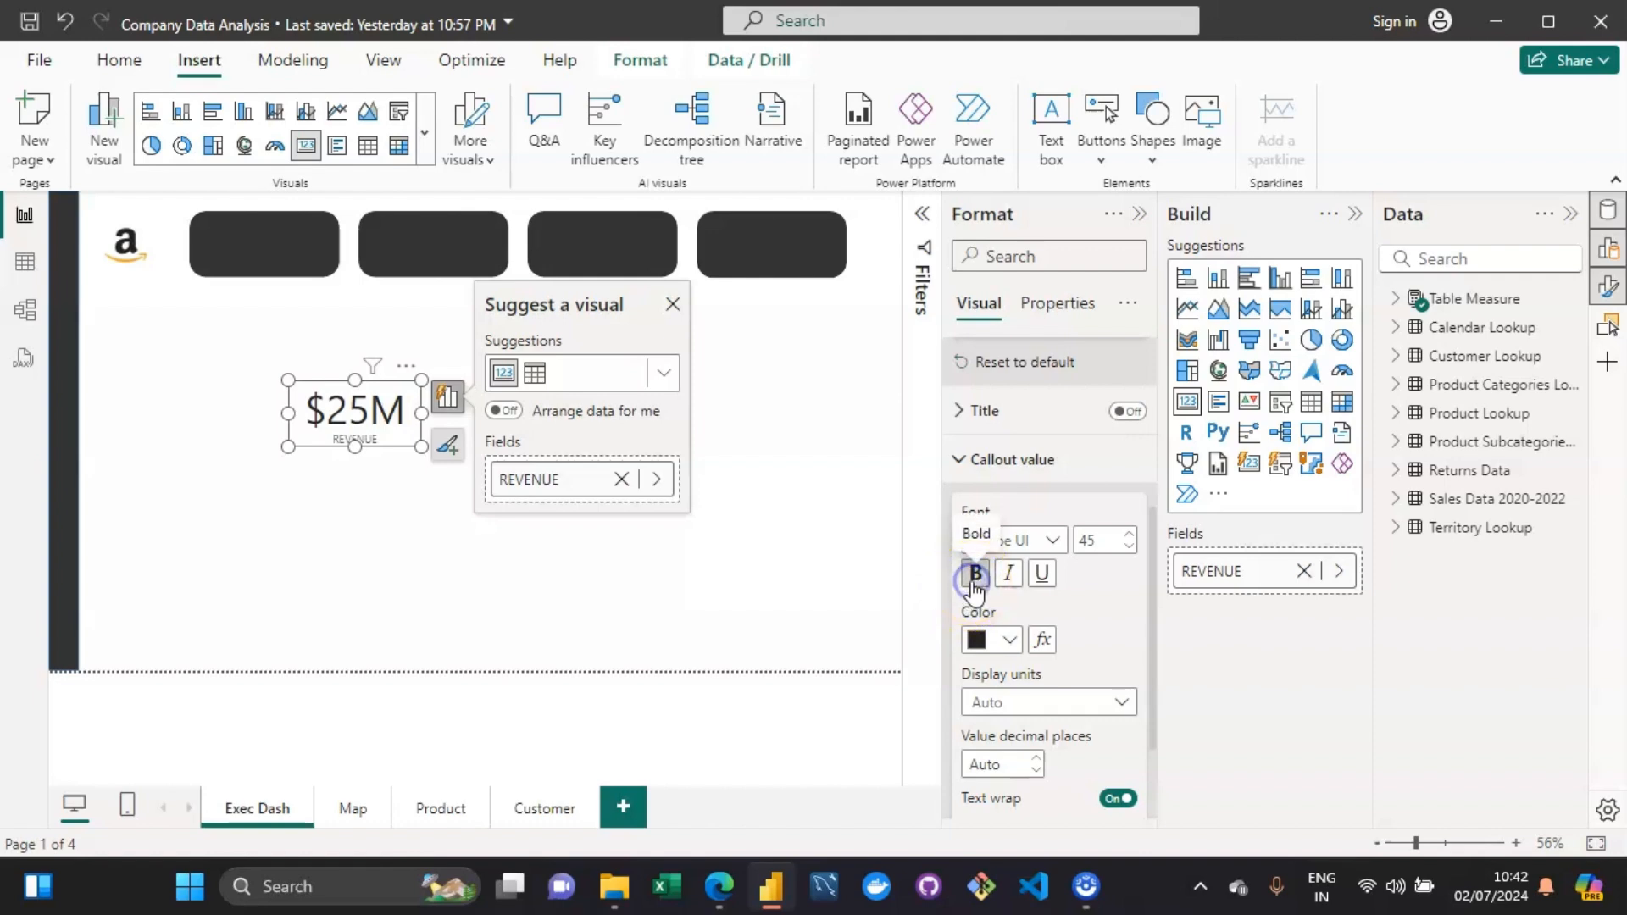
Set the callout value's color to the custom hex color #20E2D7.
left_click(1010, 642)
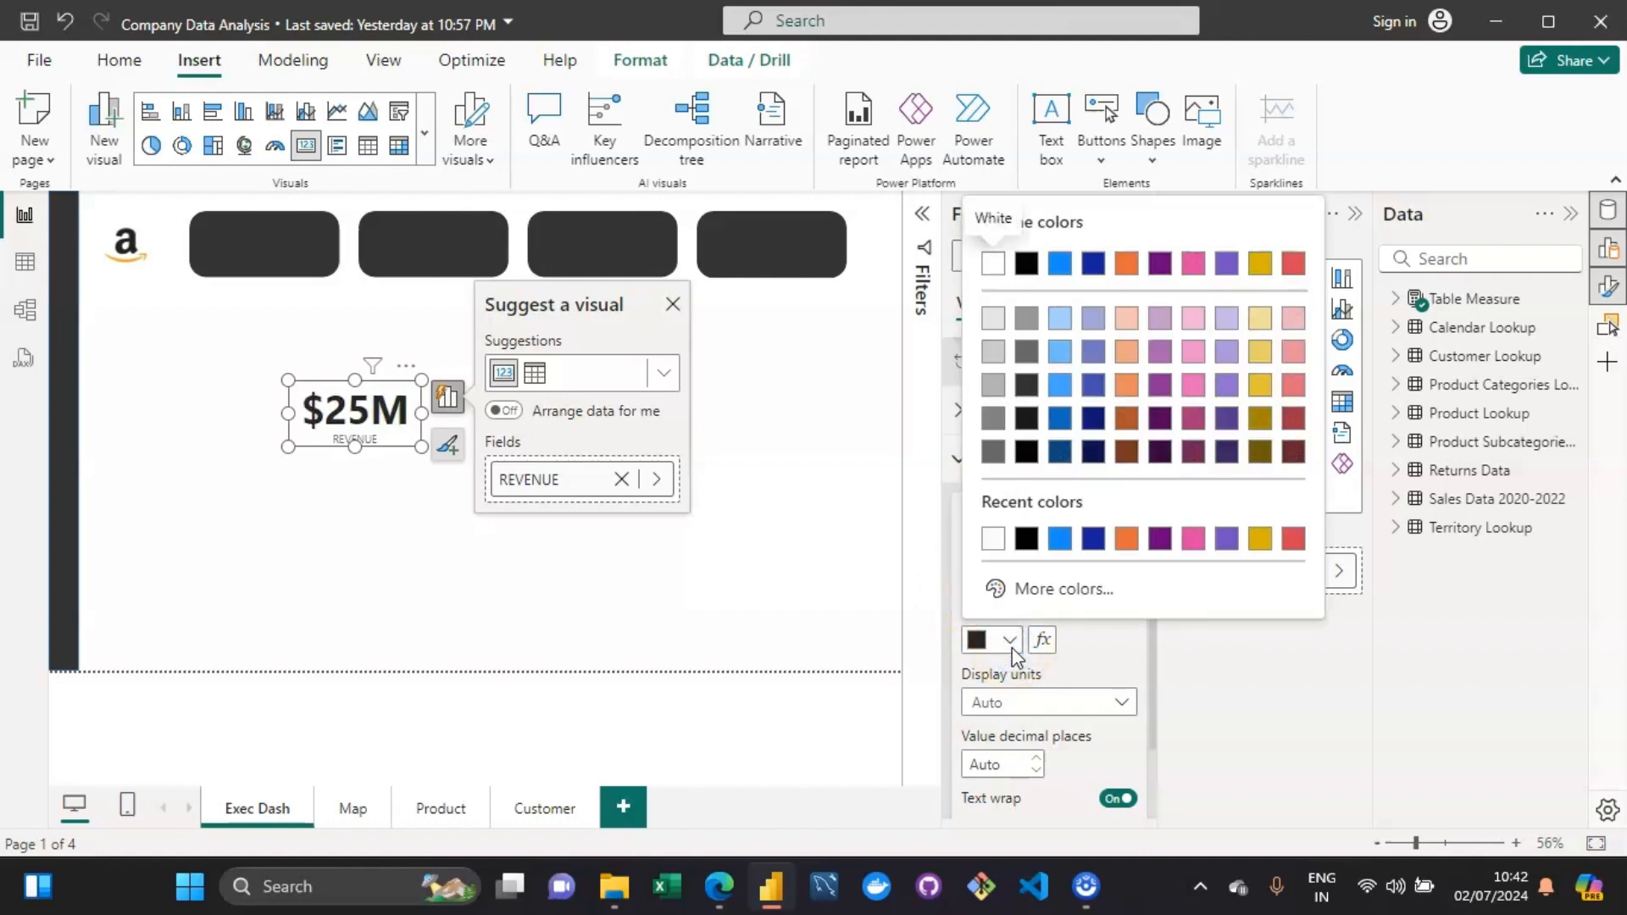
left_click(1061, 539)
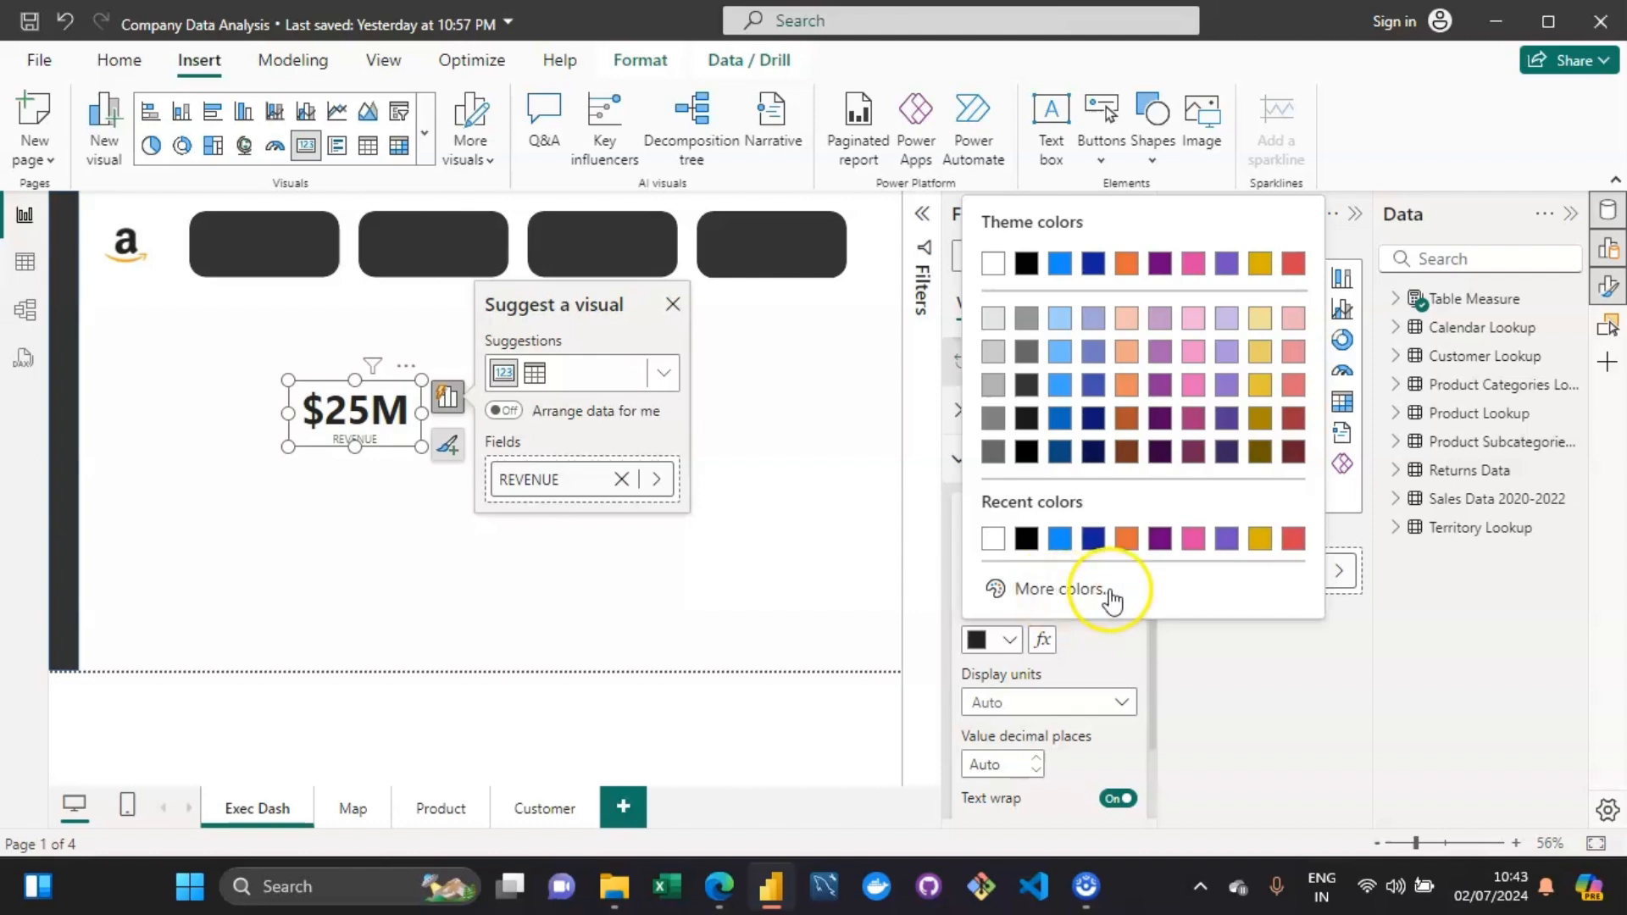
left_click(1044, 589)
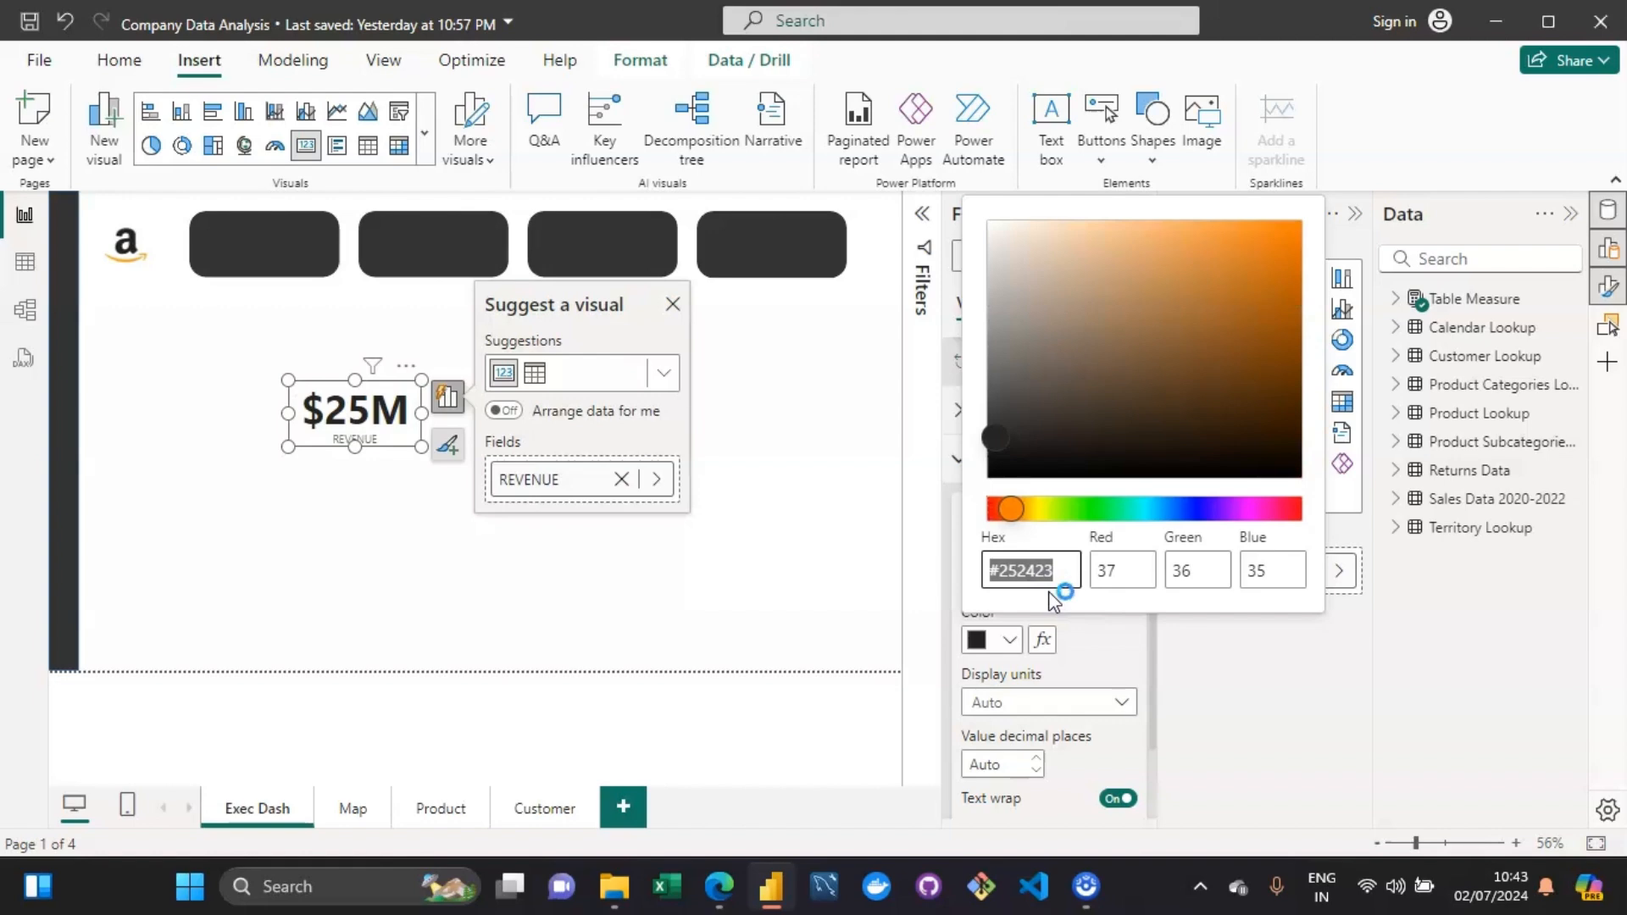
left_click(1070, 575)
key("BackSpace")
key("BackSpace")
key("BackSpace")
key("BackSpace")
key("BackSpace")
key("BackSpace")
type("20e2D7")
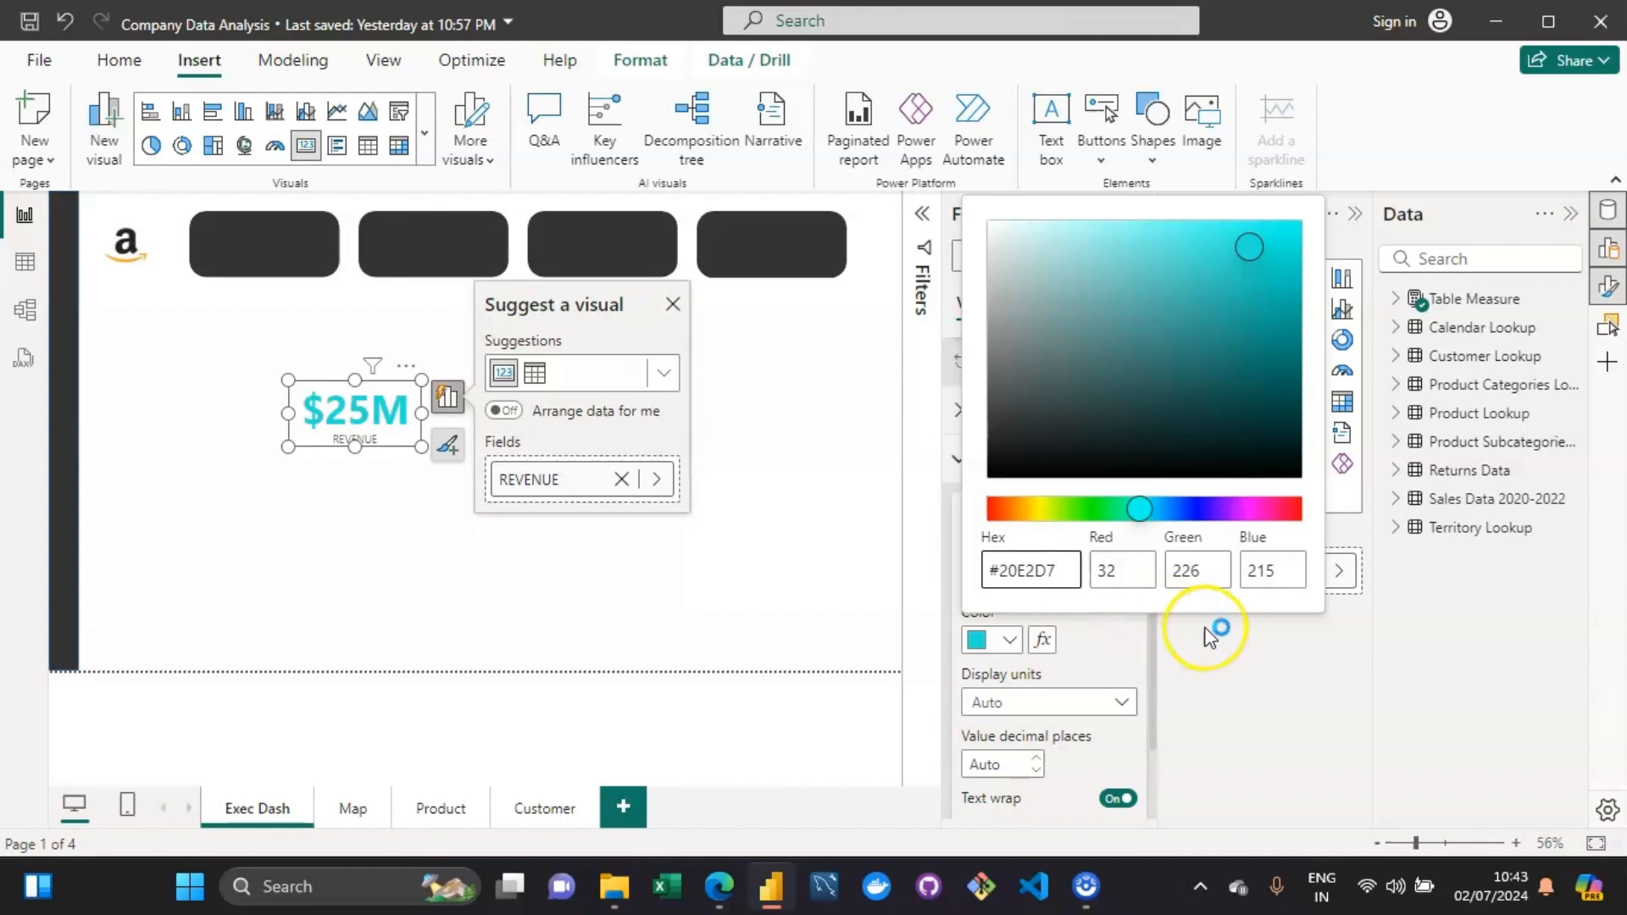
left_click(1128, 650)
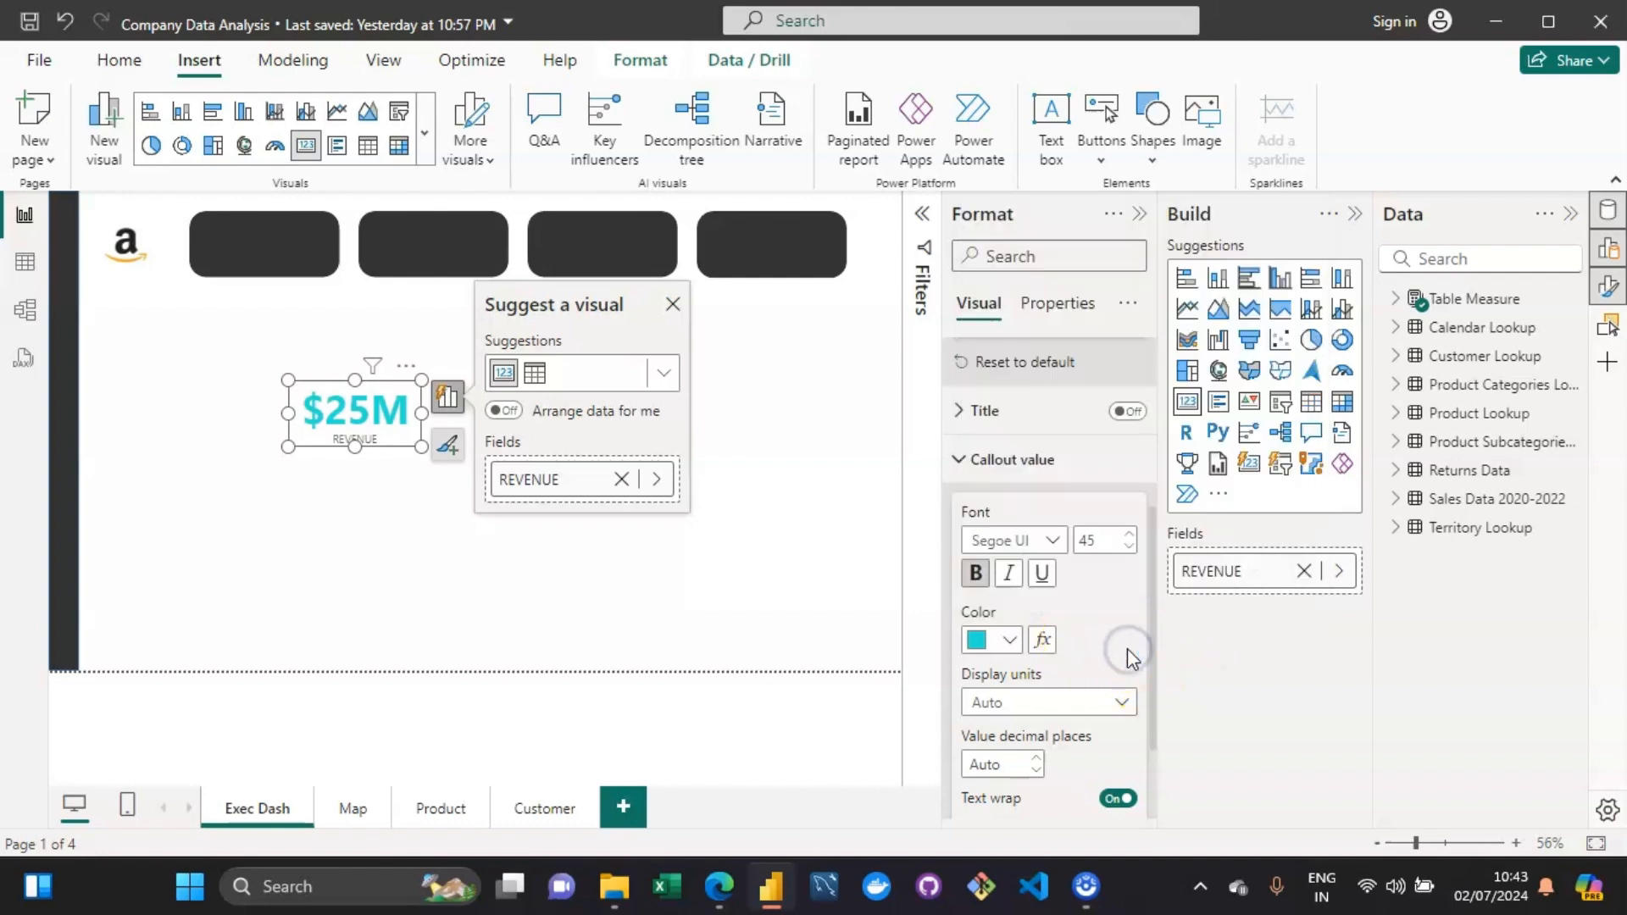
Set the callout value to 1 decimal place and widen the card slightly so the full number fits.
left_click(1151, 626)
left_click_drag(1151, 626, 1157, 753)
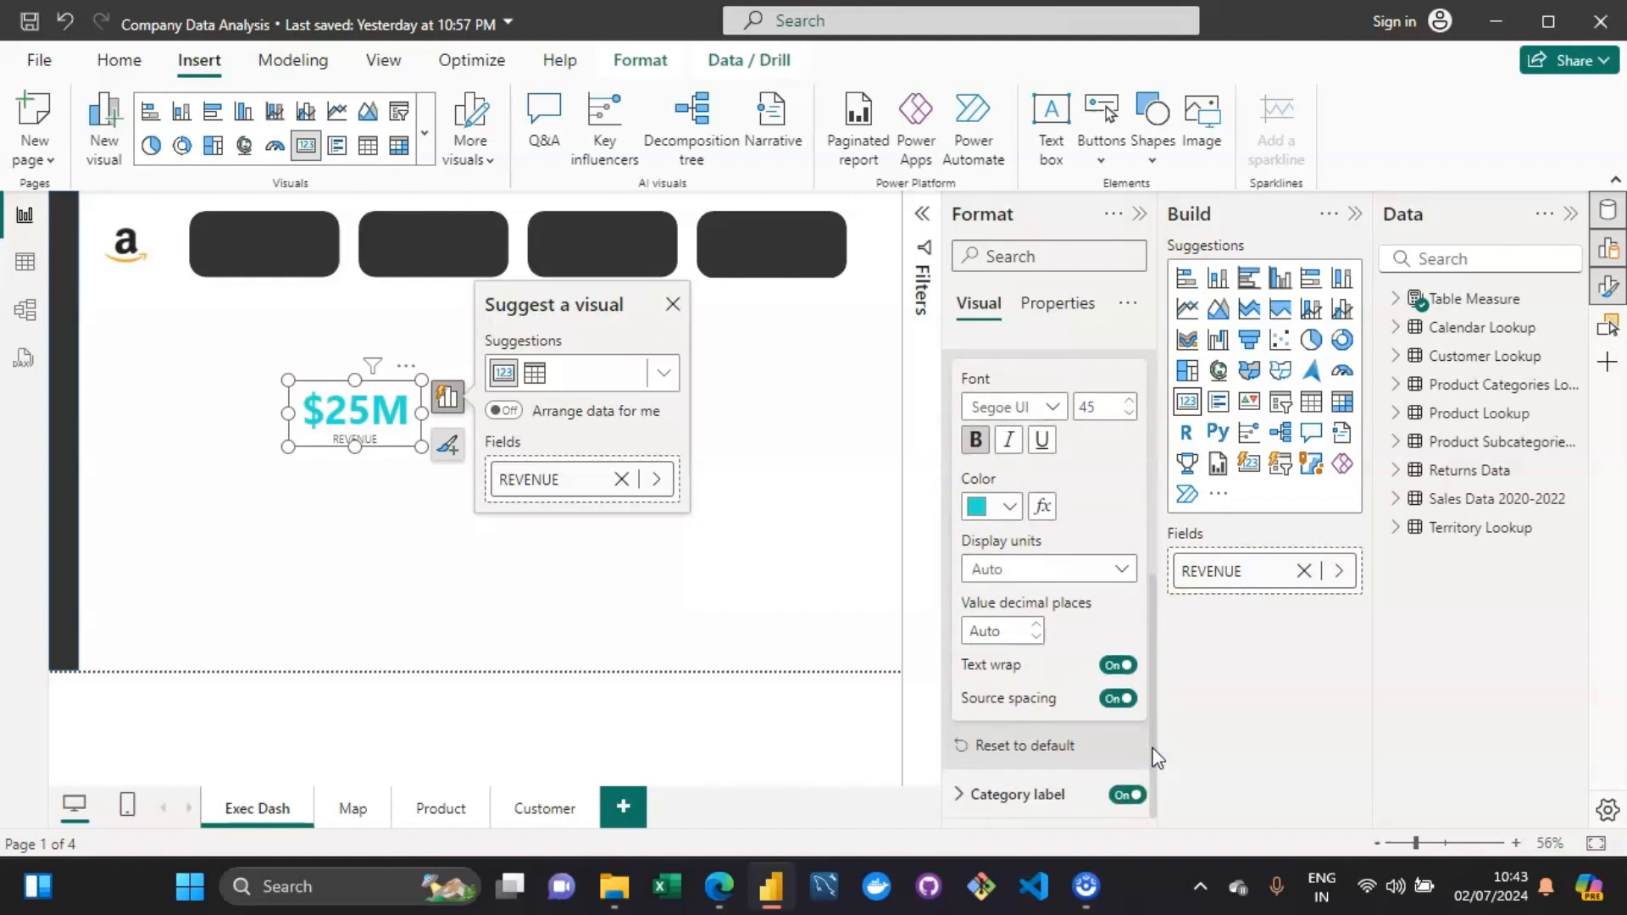
left_click(1157, 755)
left_click(1123, 571)
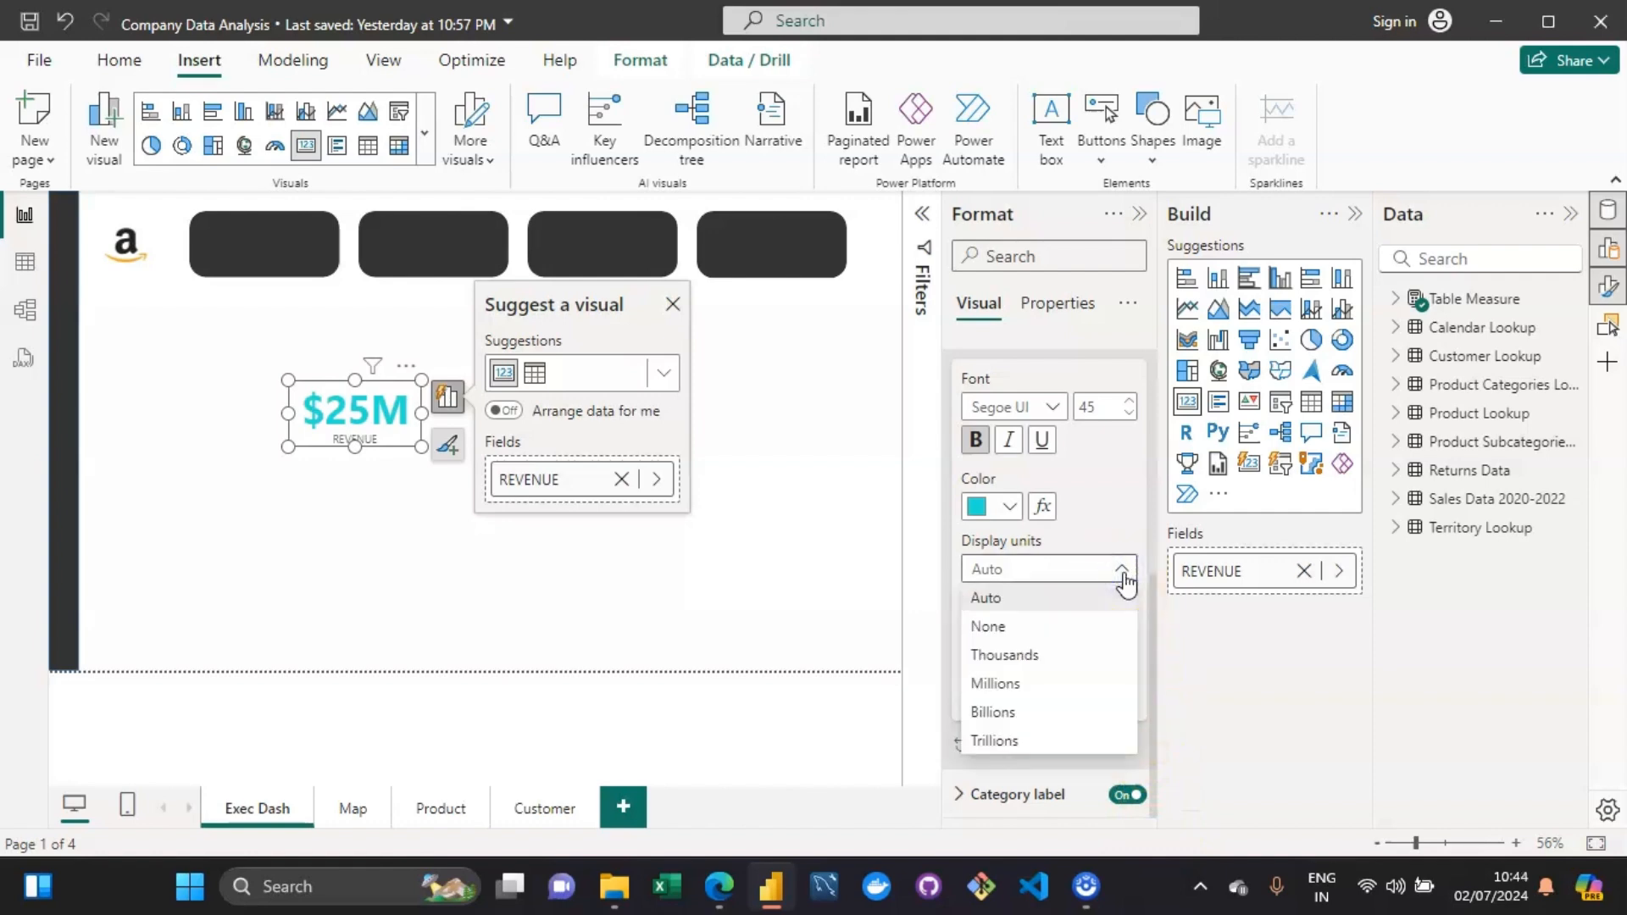
left_click(1123, 572)
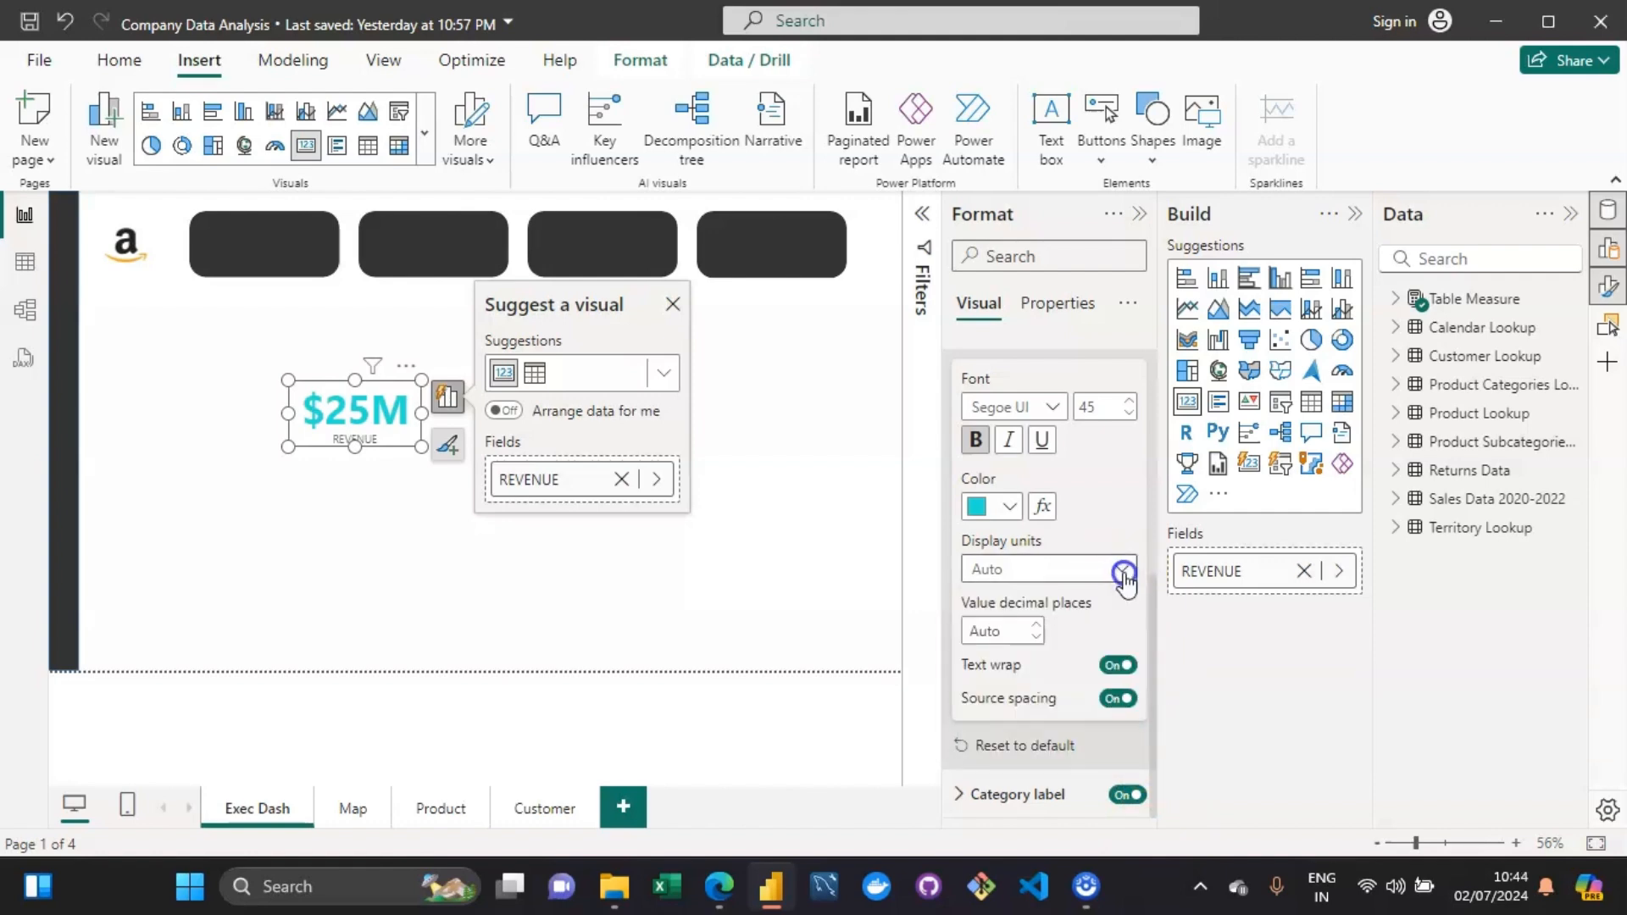
left_click(1123, 571)
left_click(1123, 571)
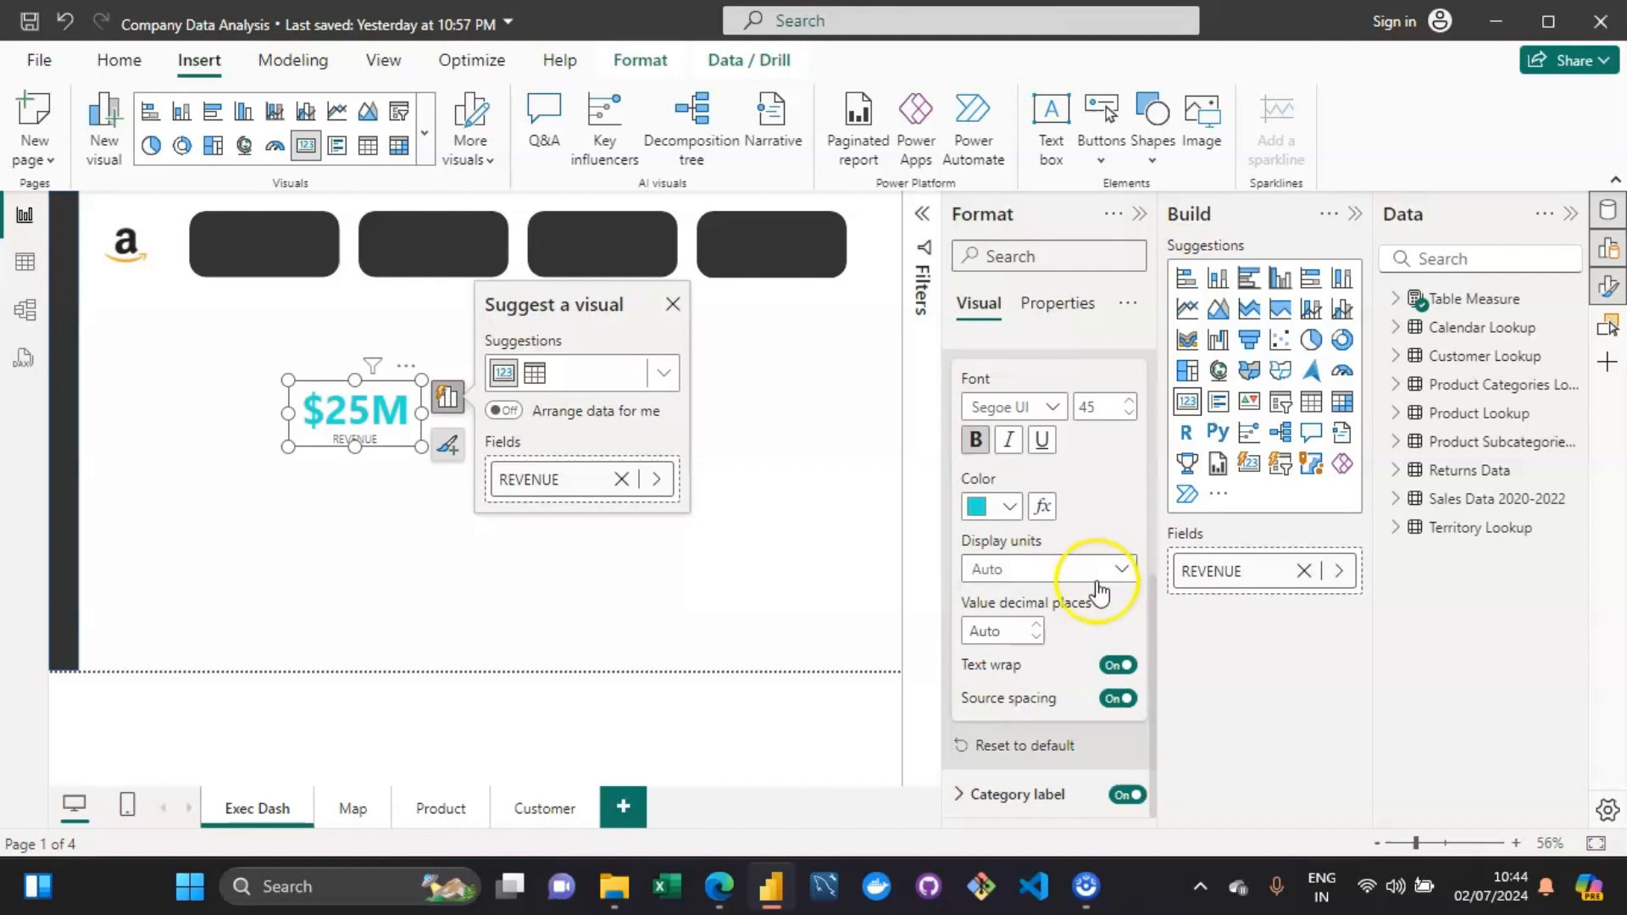
left_click(1037, 629)
type("1")
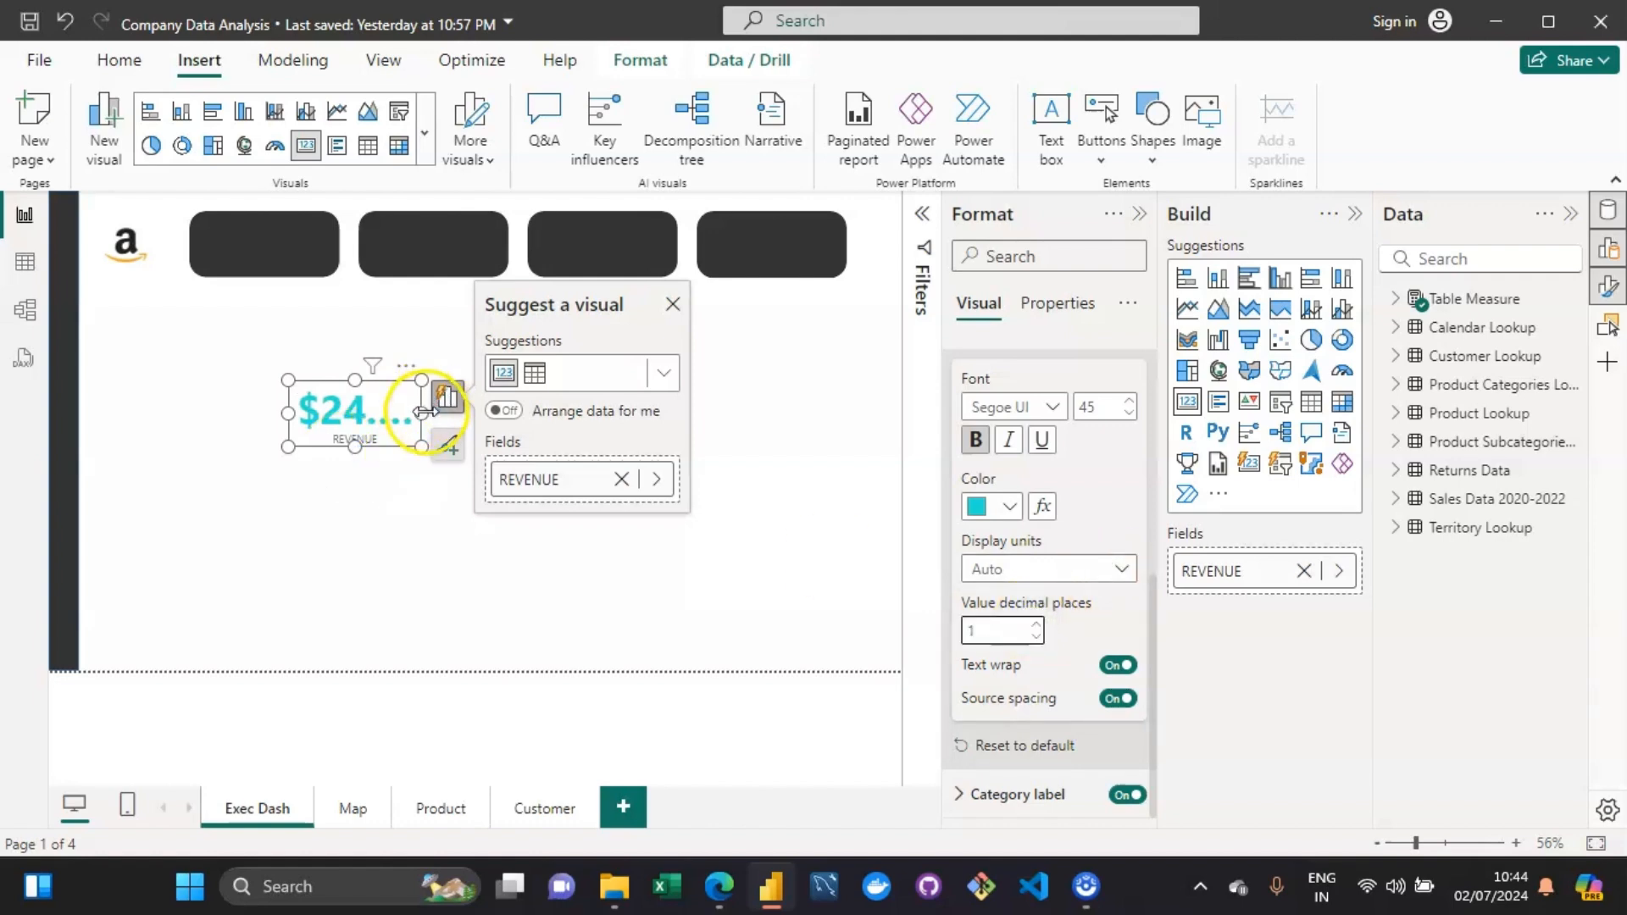
left_click_drag(422, 415, 446, 415)
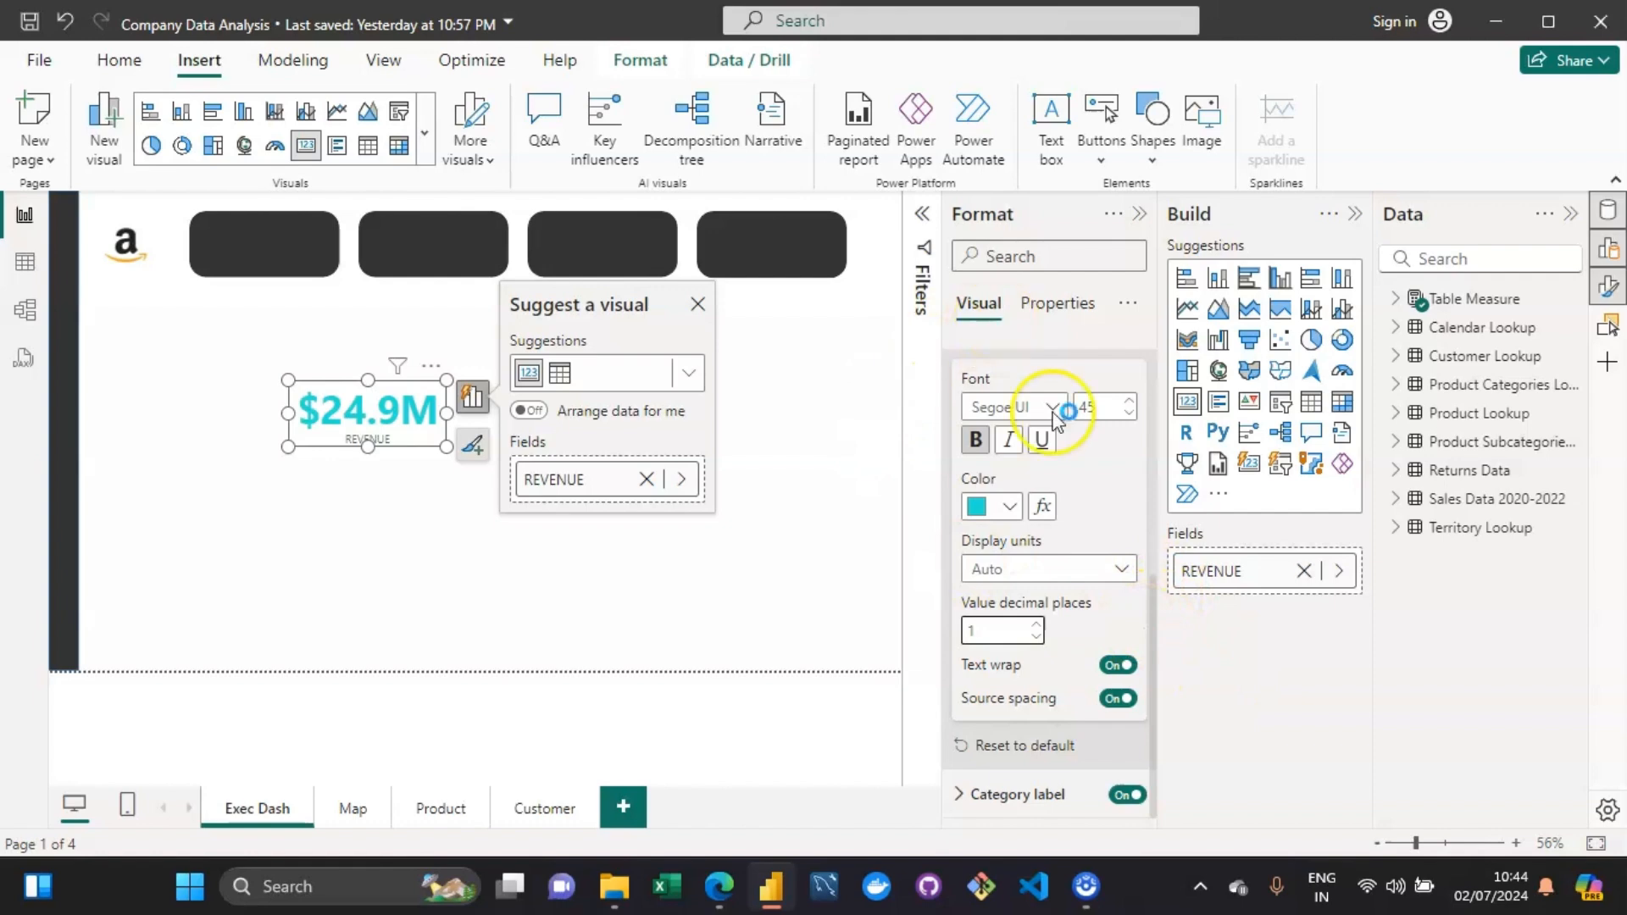
left_click(1050, 309)
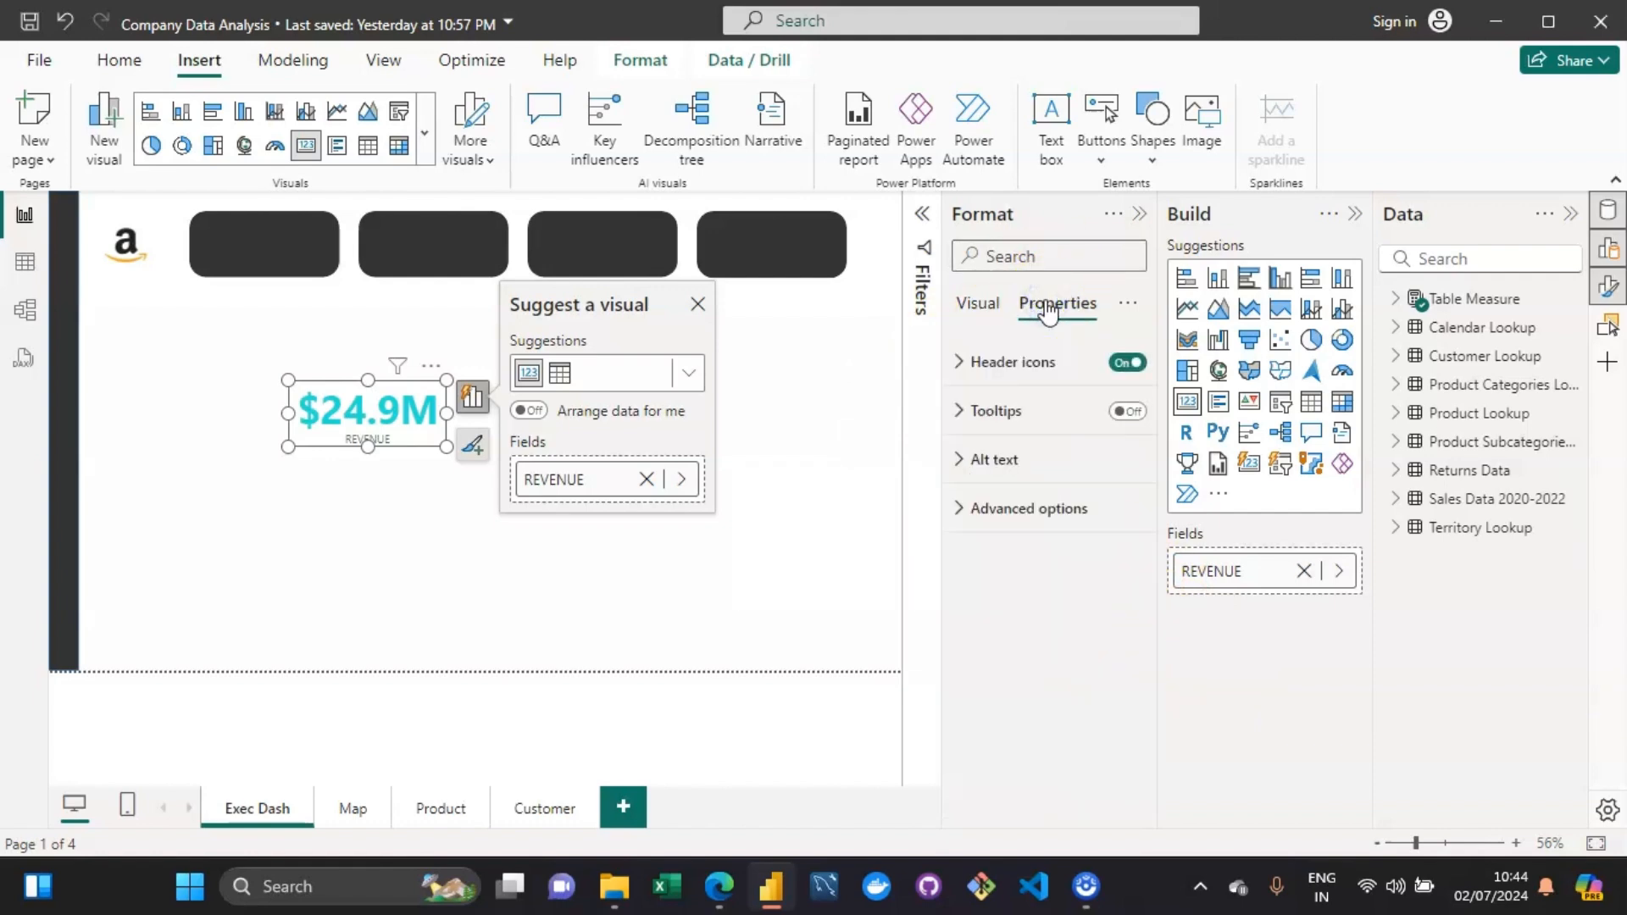
left_click(958, 362)
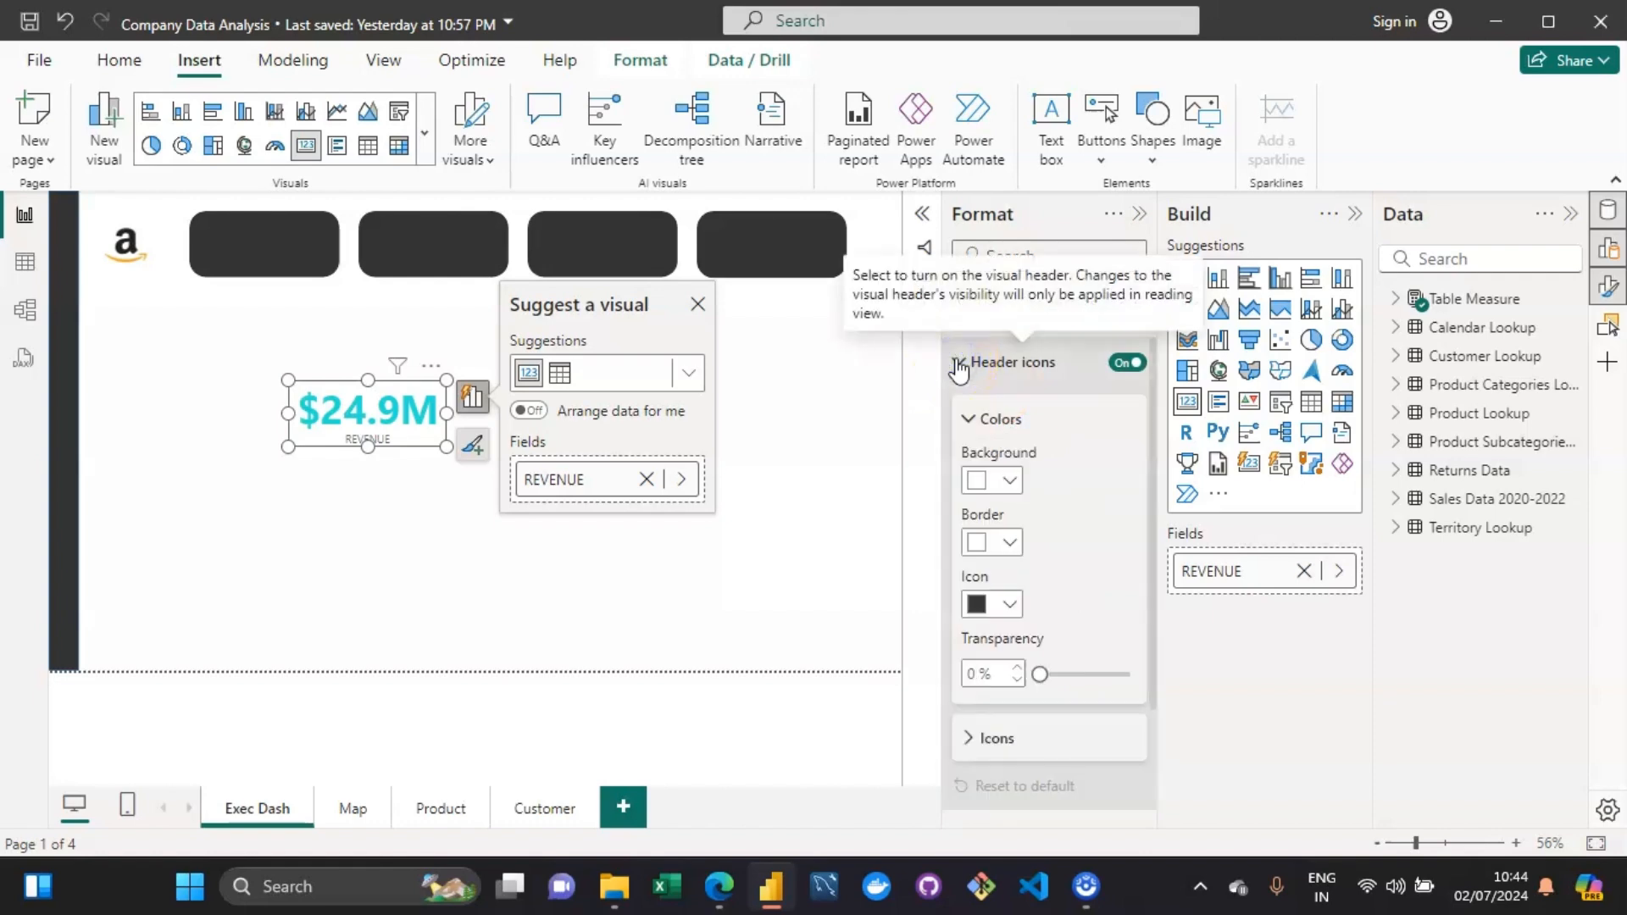
left_click(959, 364)
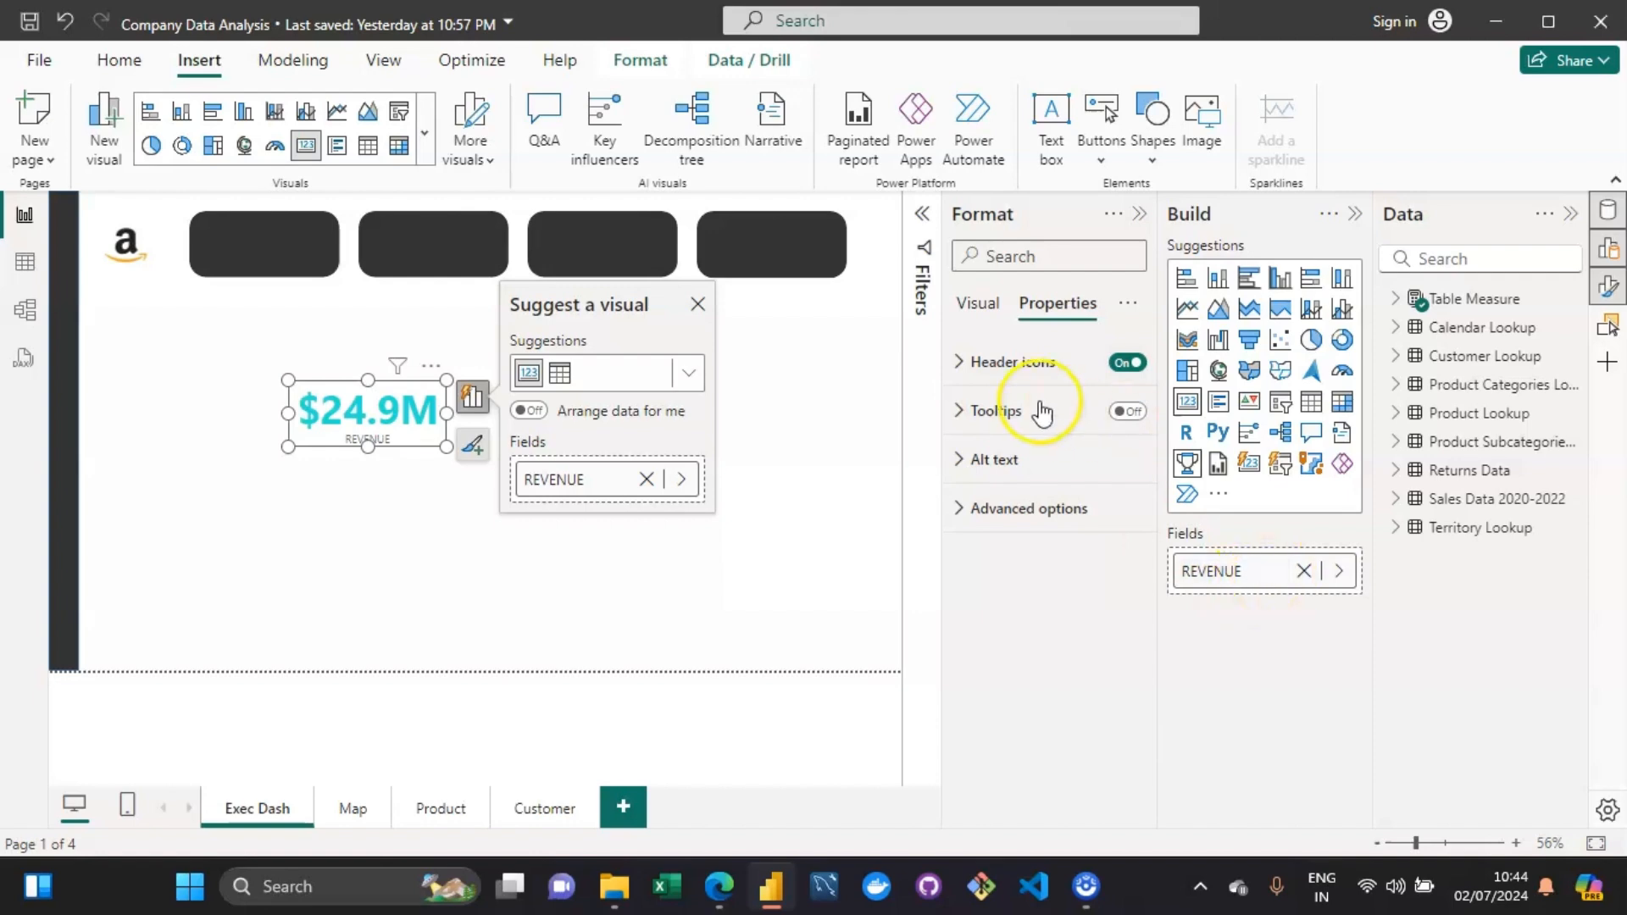
left_click(982, 302)
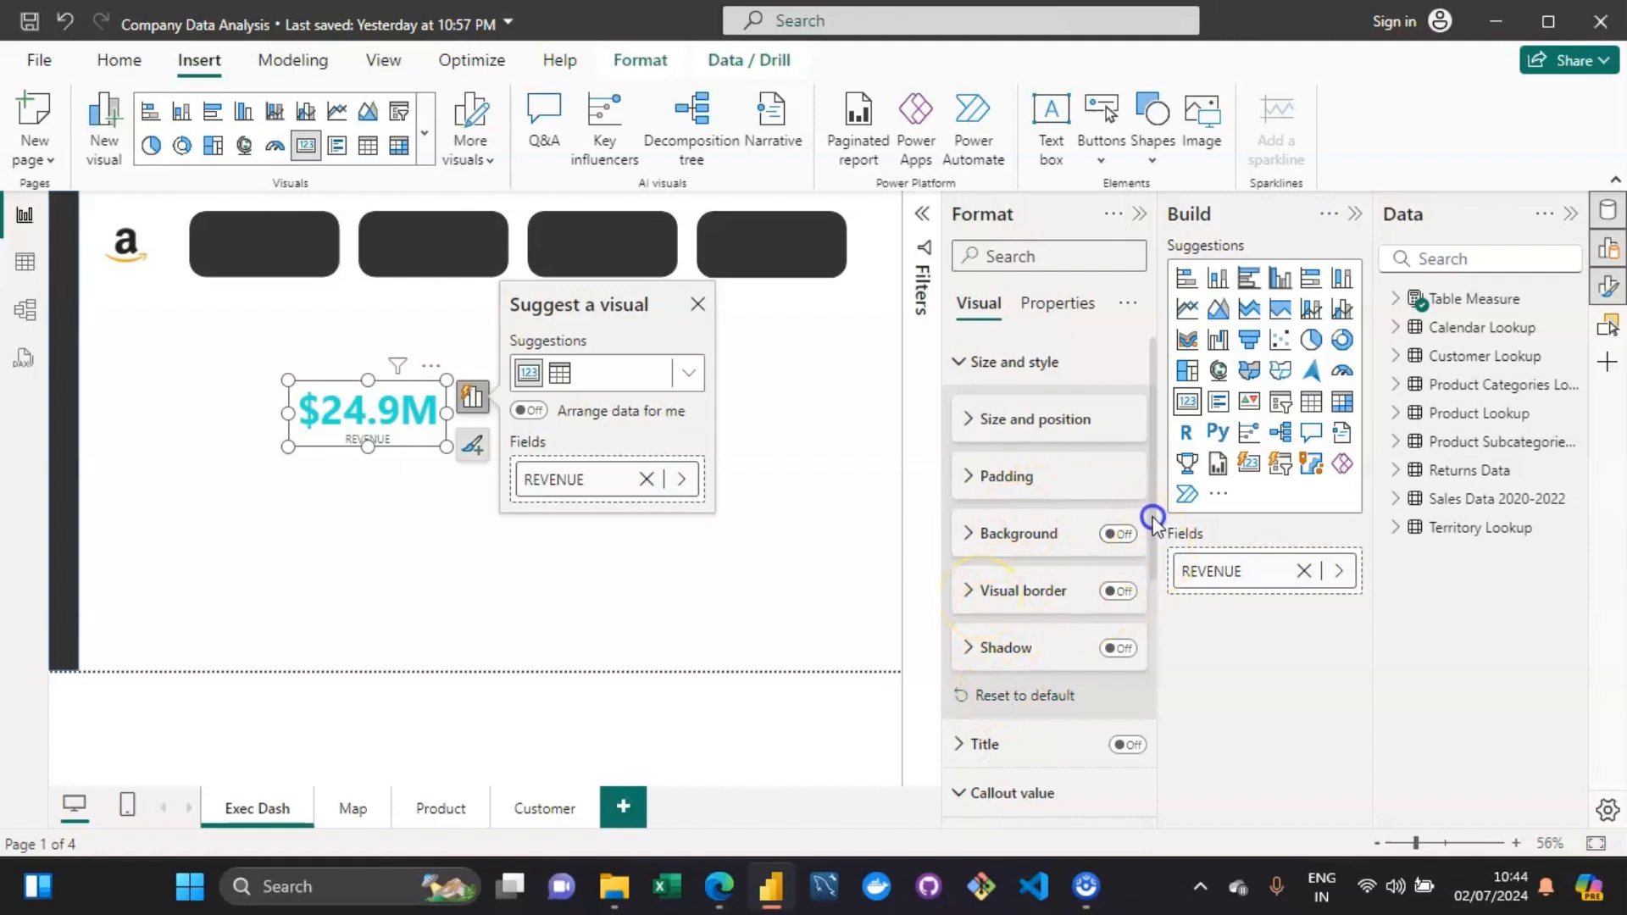
Change the revenue card's category label to white text at font size 14.
left_click(964, 367)
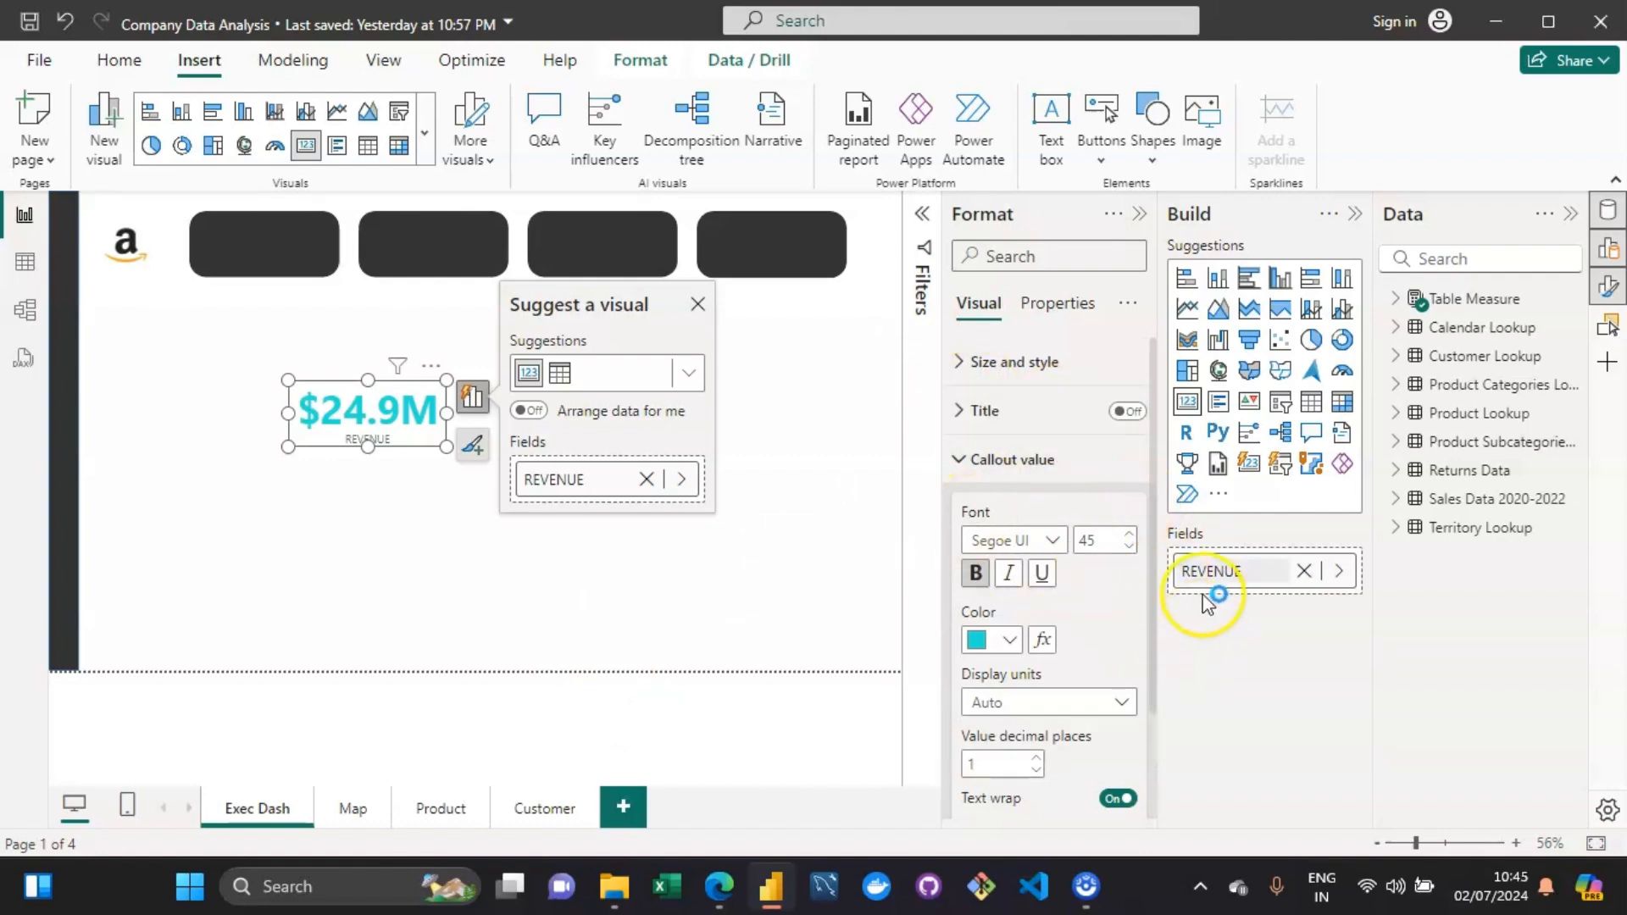
scroll(1153, 594, "down", 2)
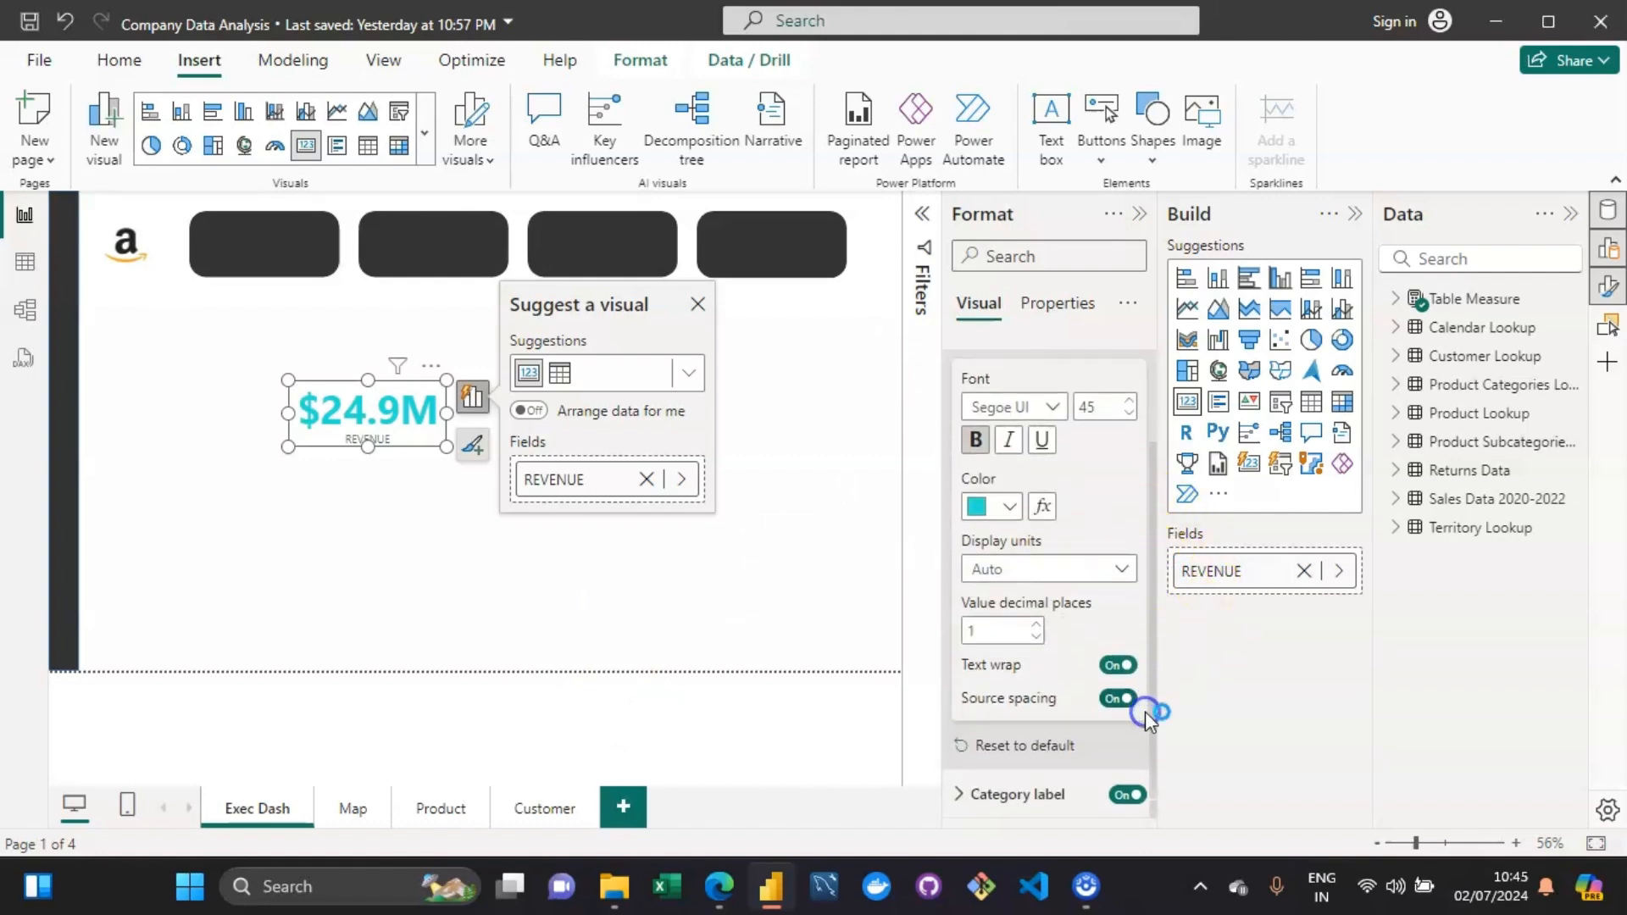
left_click(961, 797)
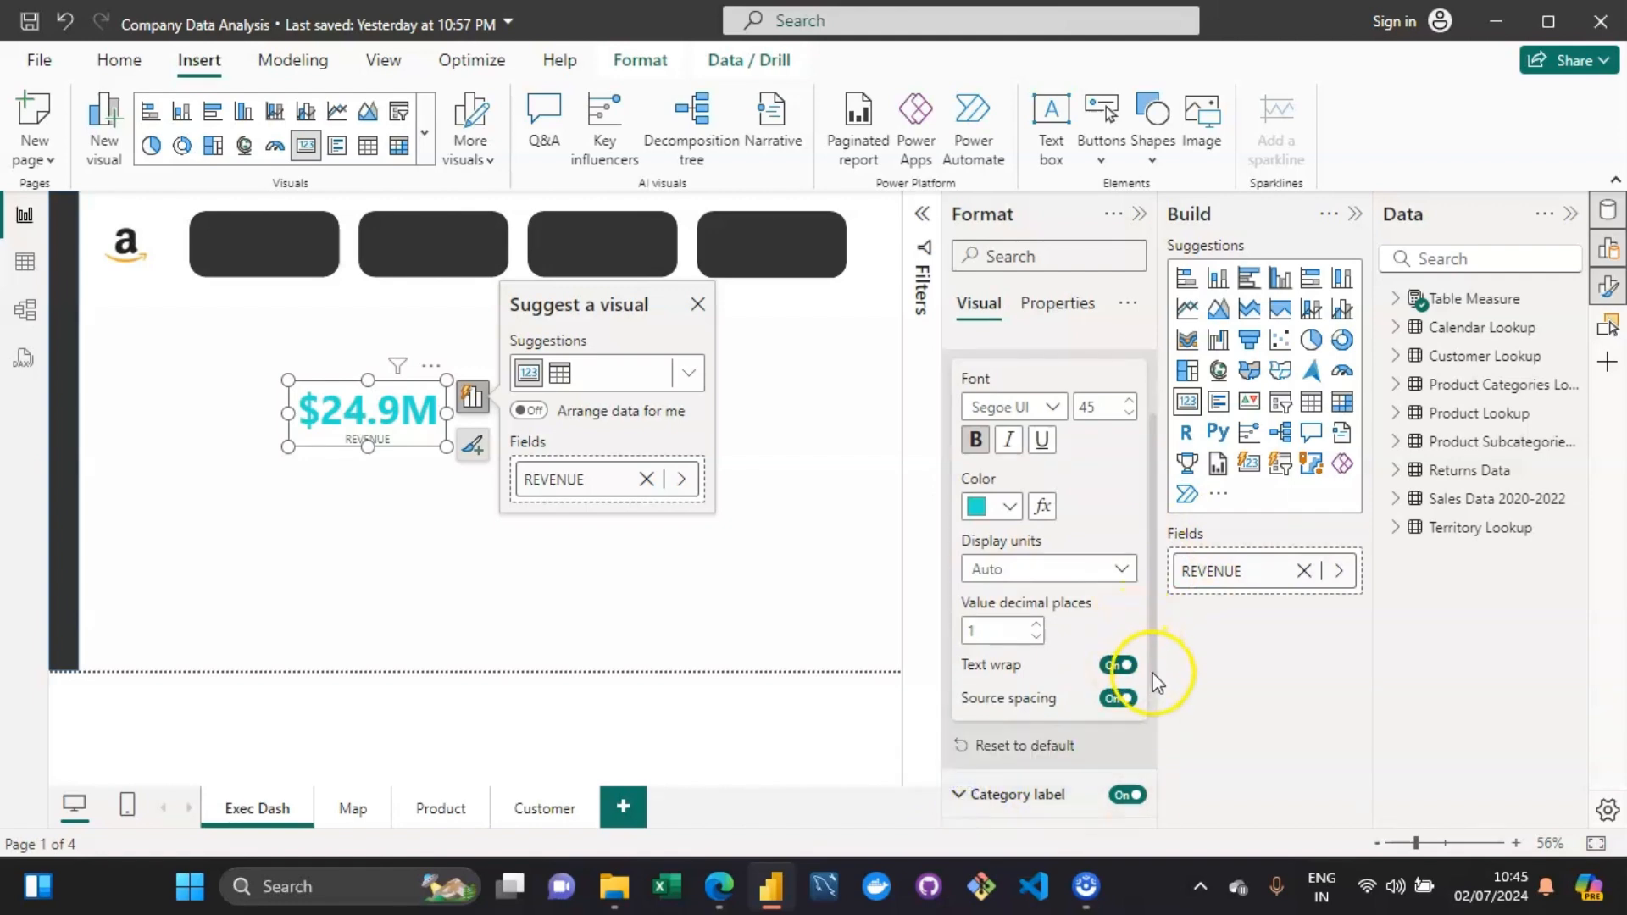
left_click_drag(1155, 684, 1157, 827)
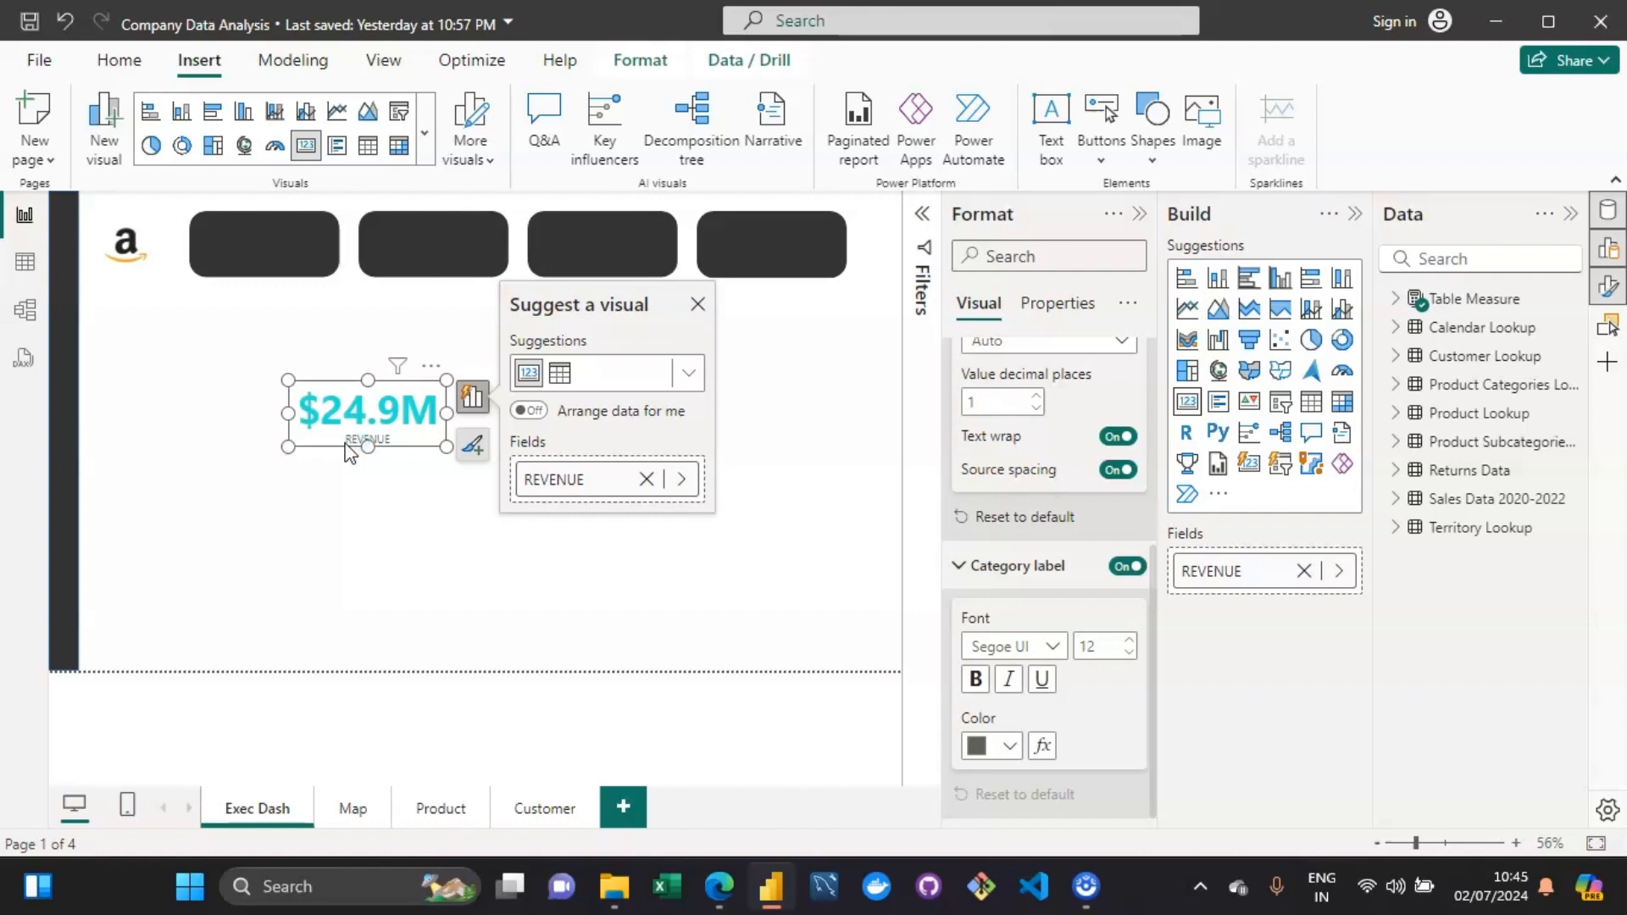
left_click(397, 434)
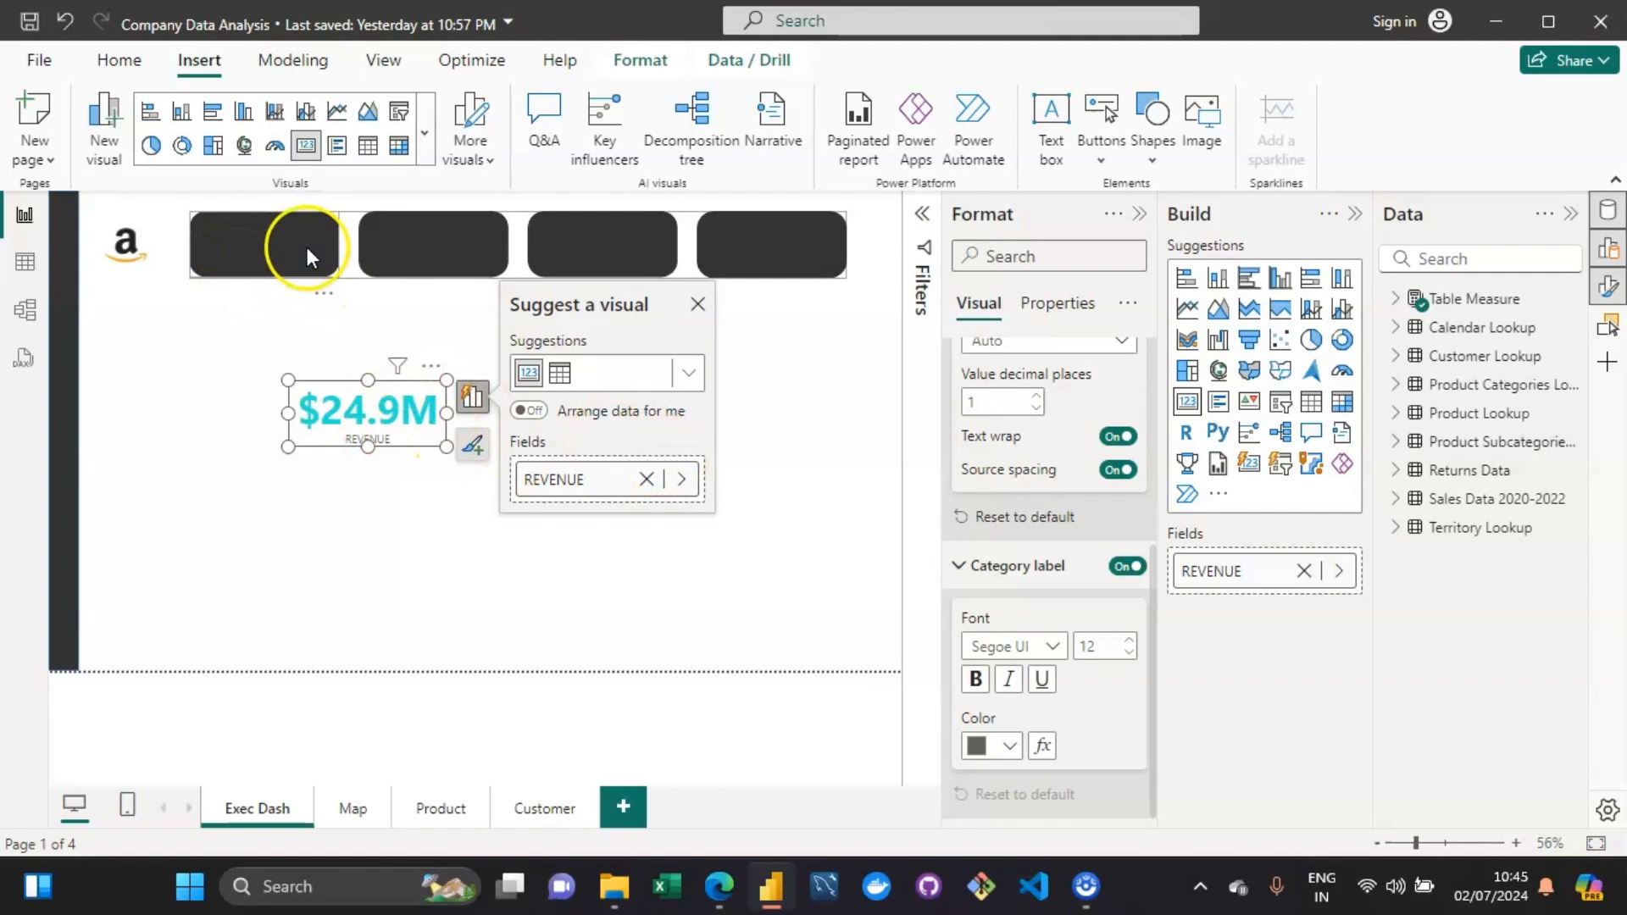
left_click(1007, 747)
left_click(1032, 641)
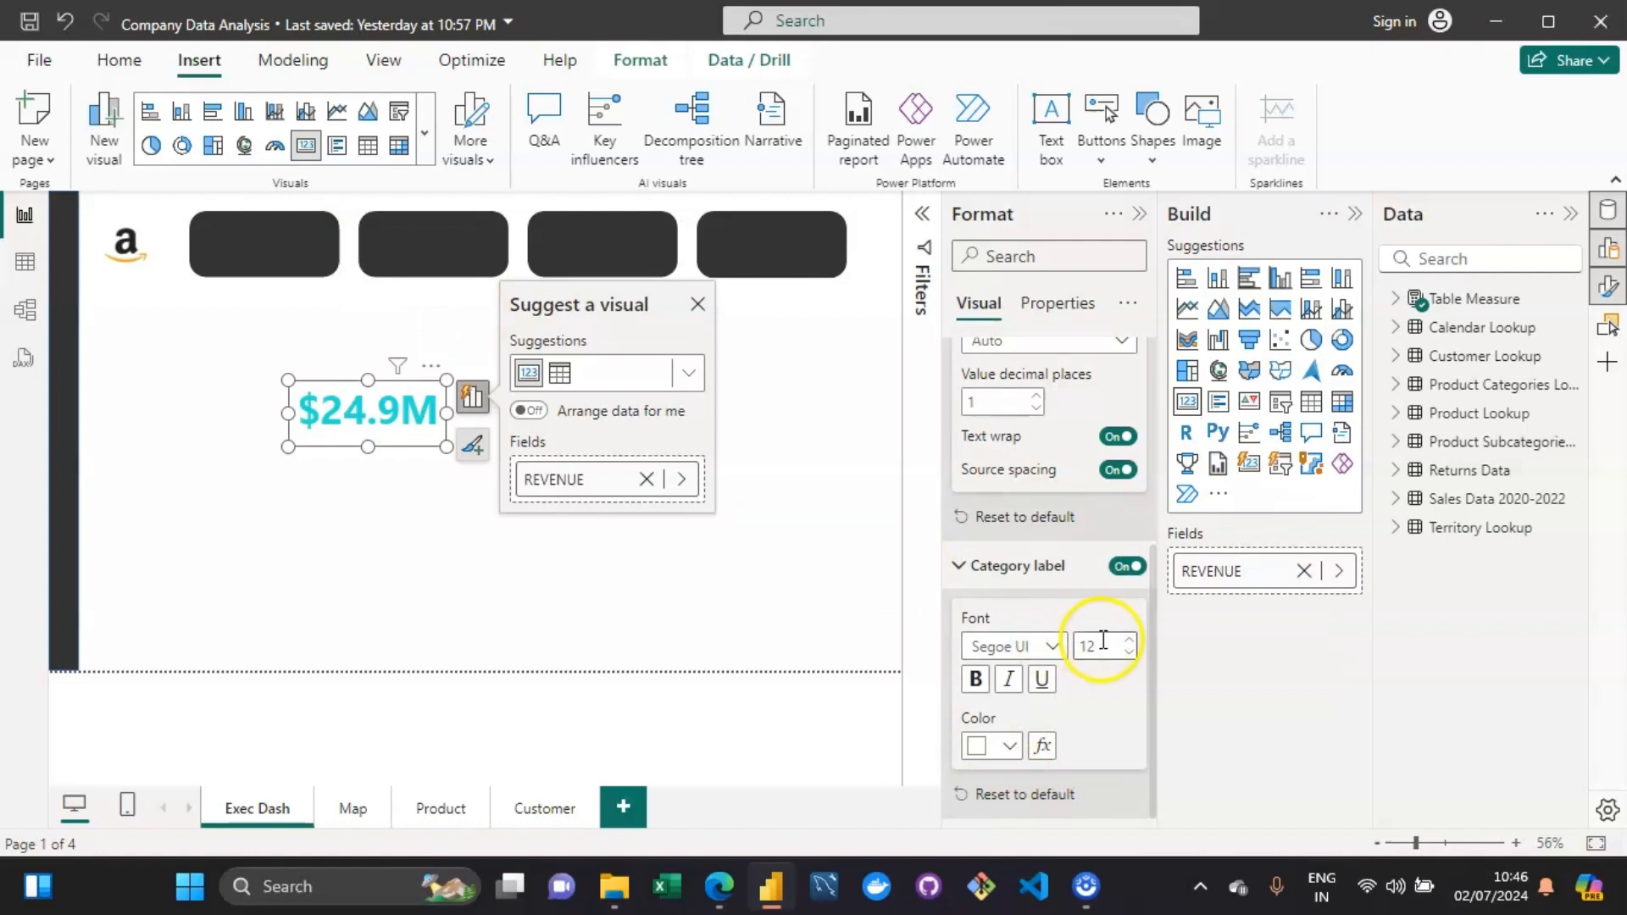
left_click(1130, 641)
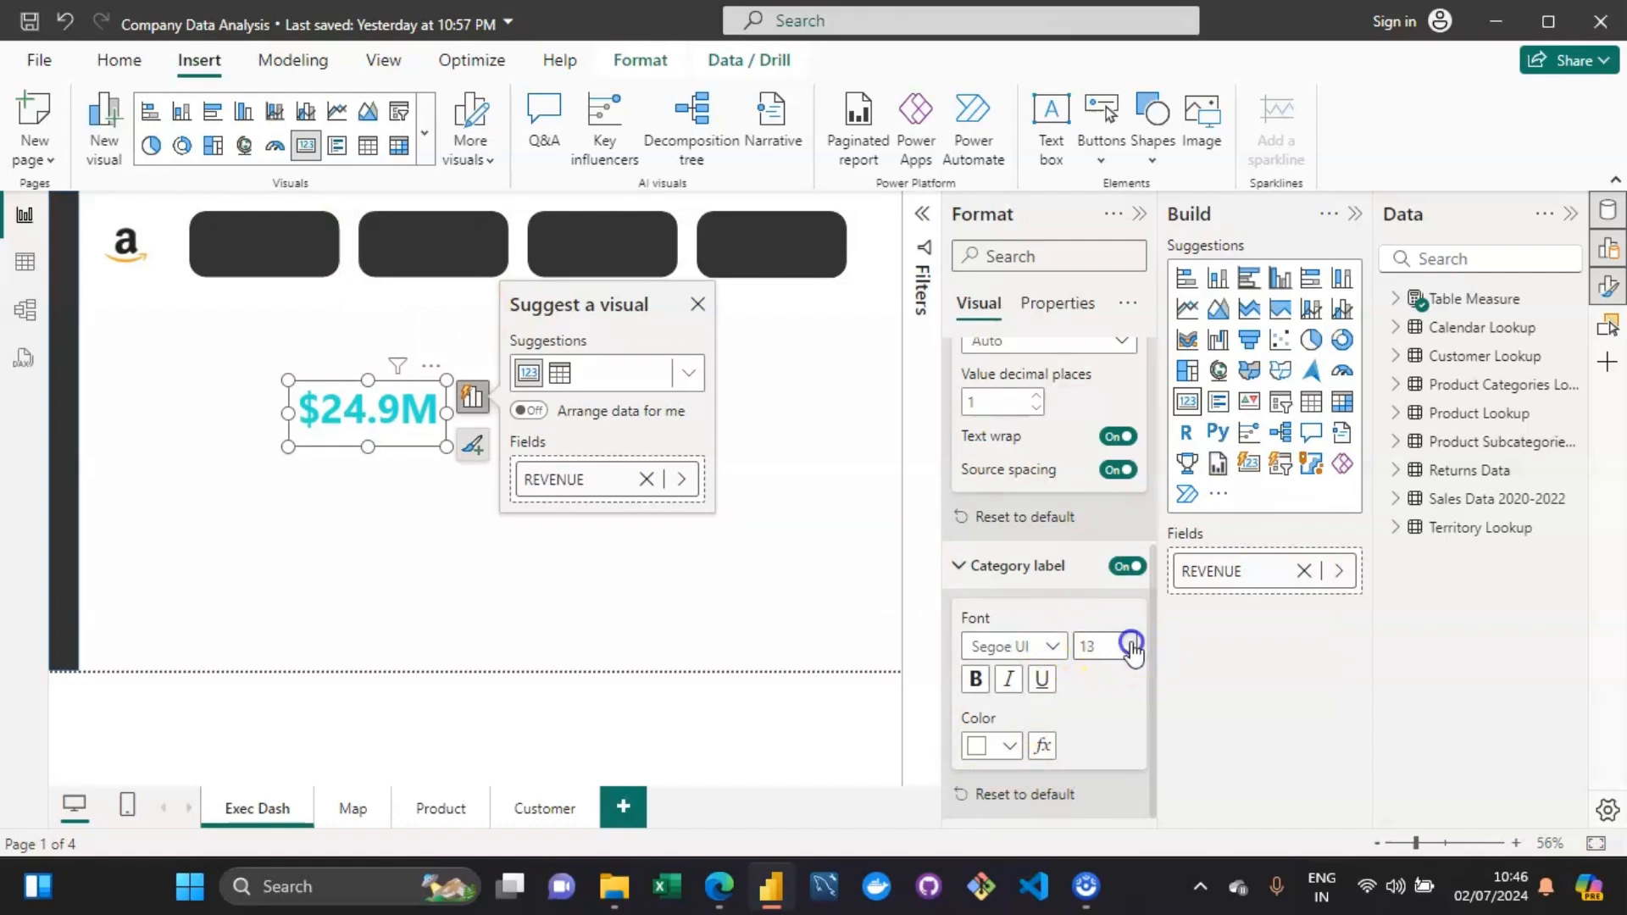
left_click(1130, 641)
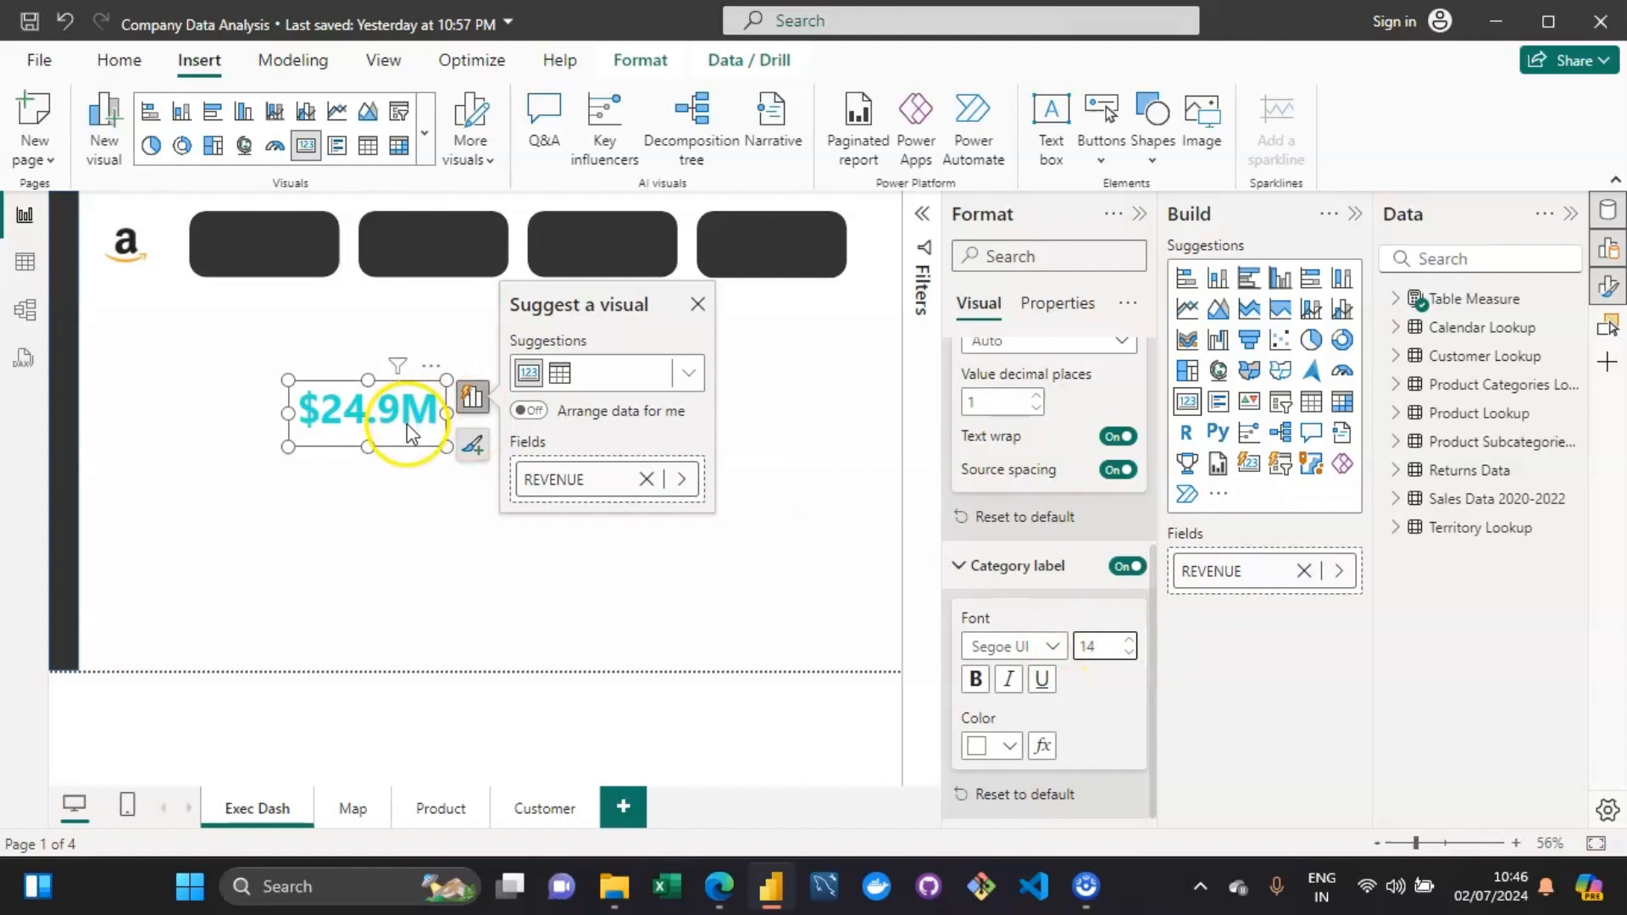
Move the revenue card onto the first dark rounded rectangle beside the logo and adjust its height and width to fit.
left_click_drag(407, 424, 303, 244)
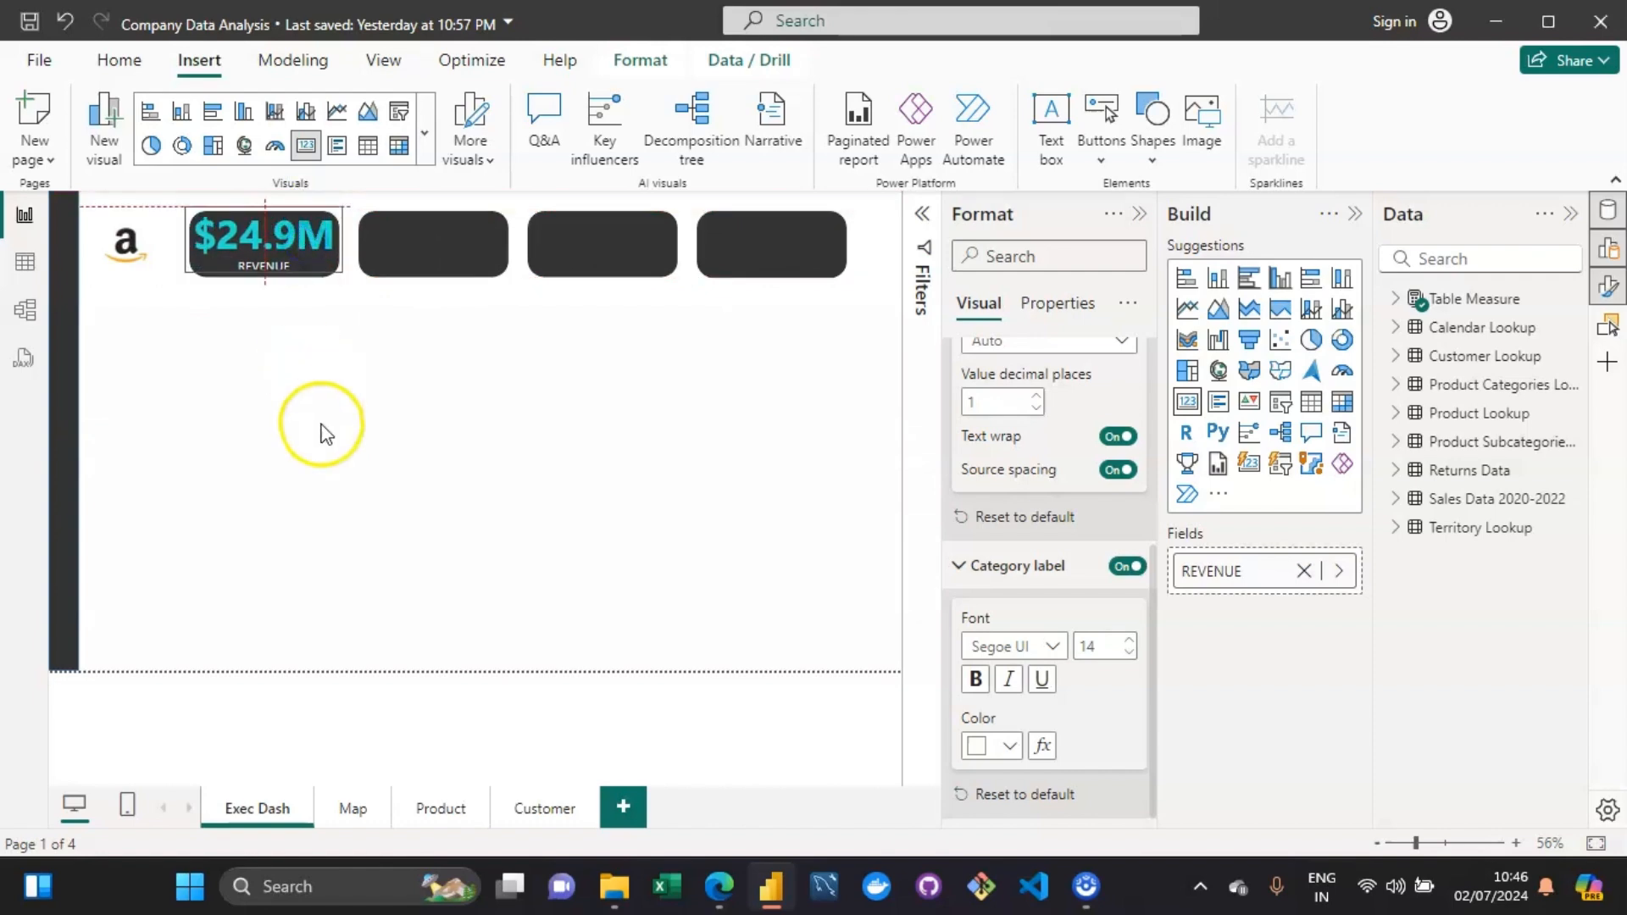
left_click(360, 430)
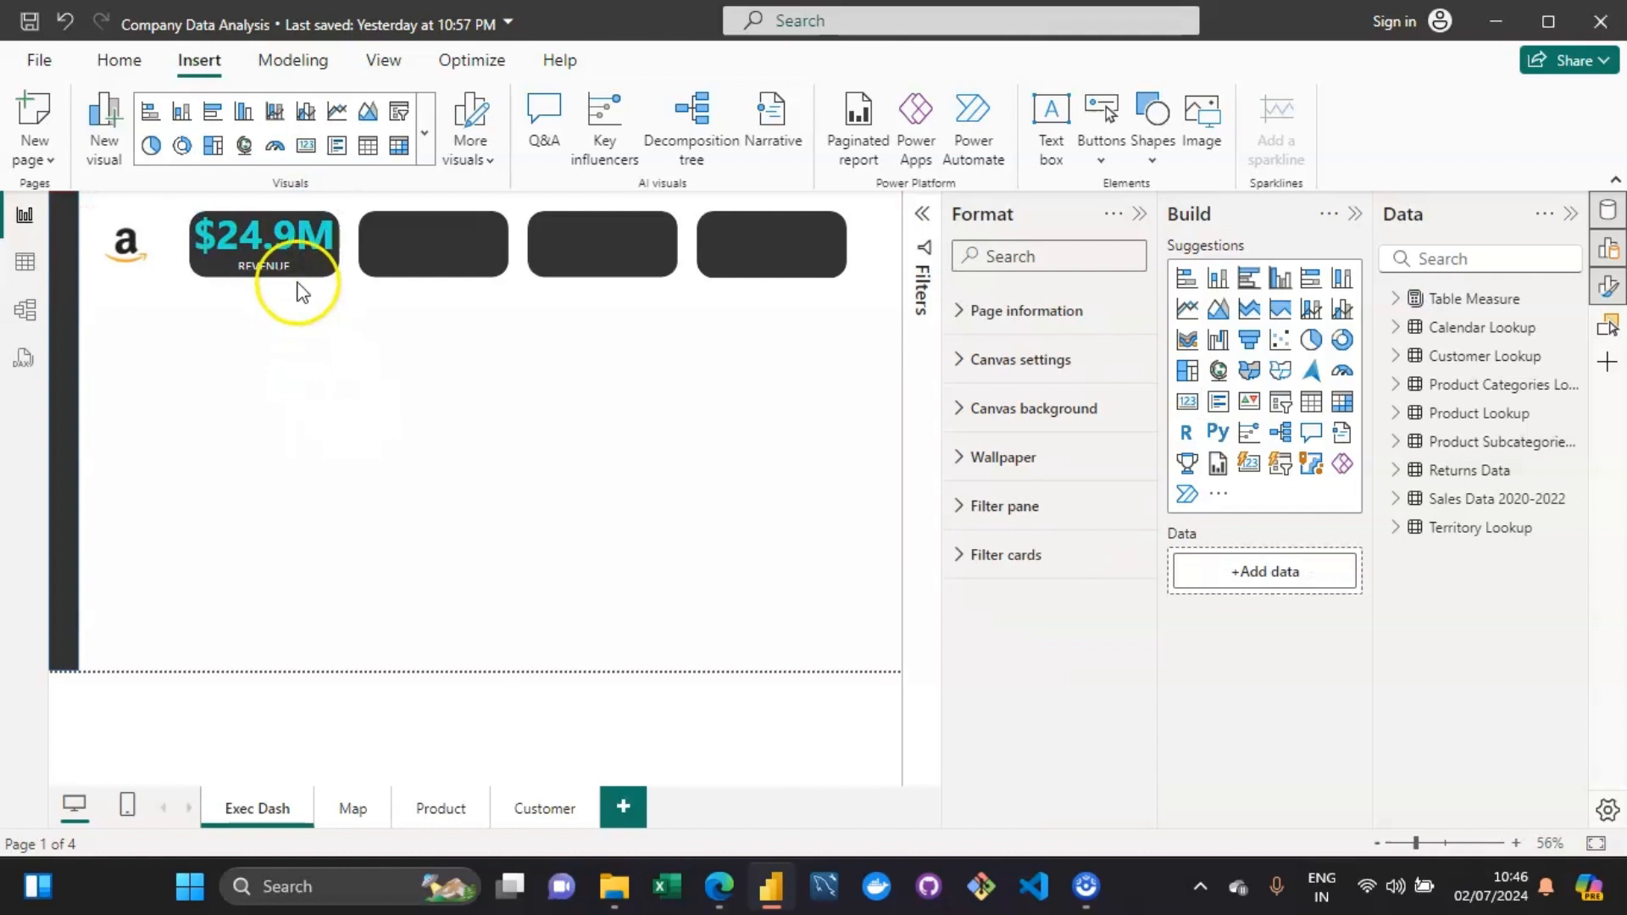
left_click(293, 248)
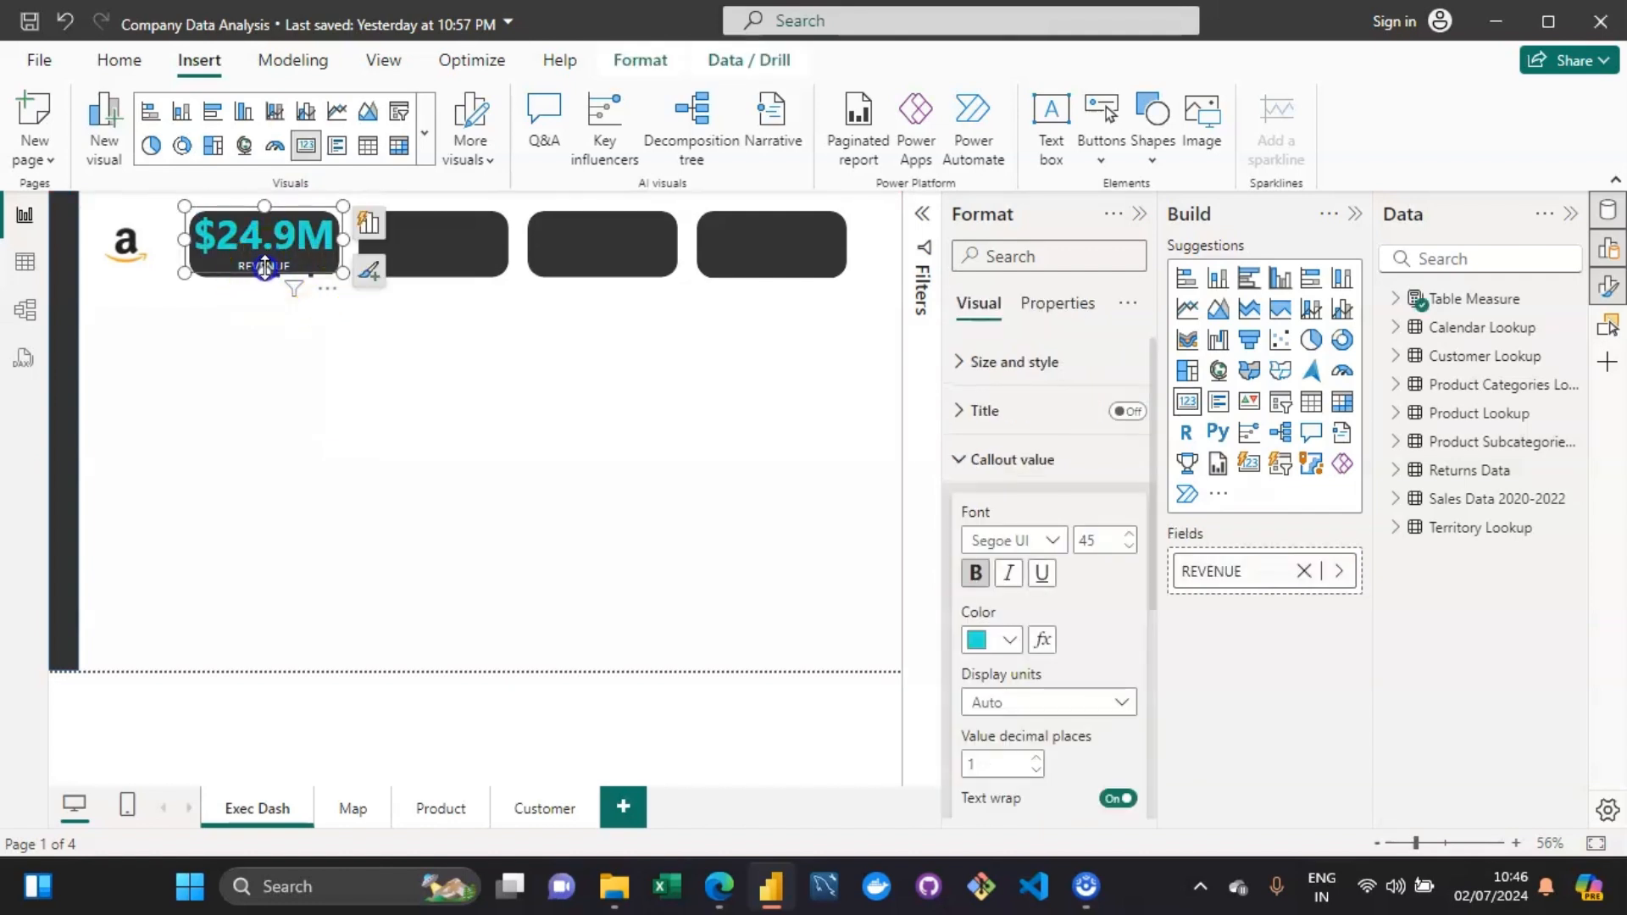
mouse_move(265, 268)
left_mouse_down()
mouse_move(268, 289)
mouse_move(259, 277)
left_mouse_up()
left_click(237, 391)
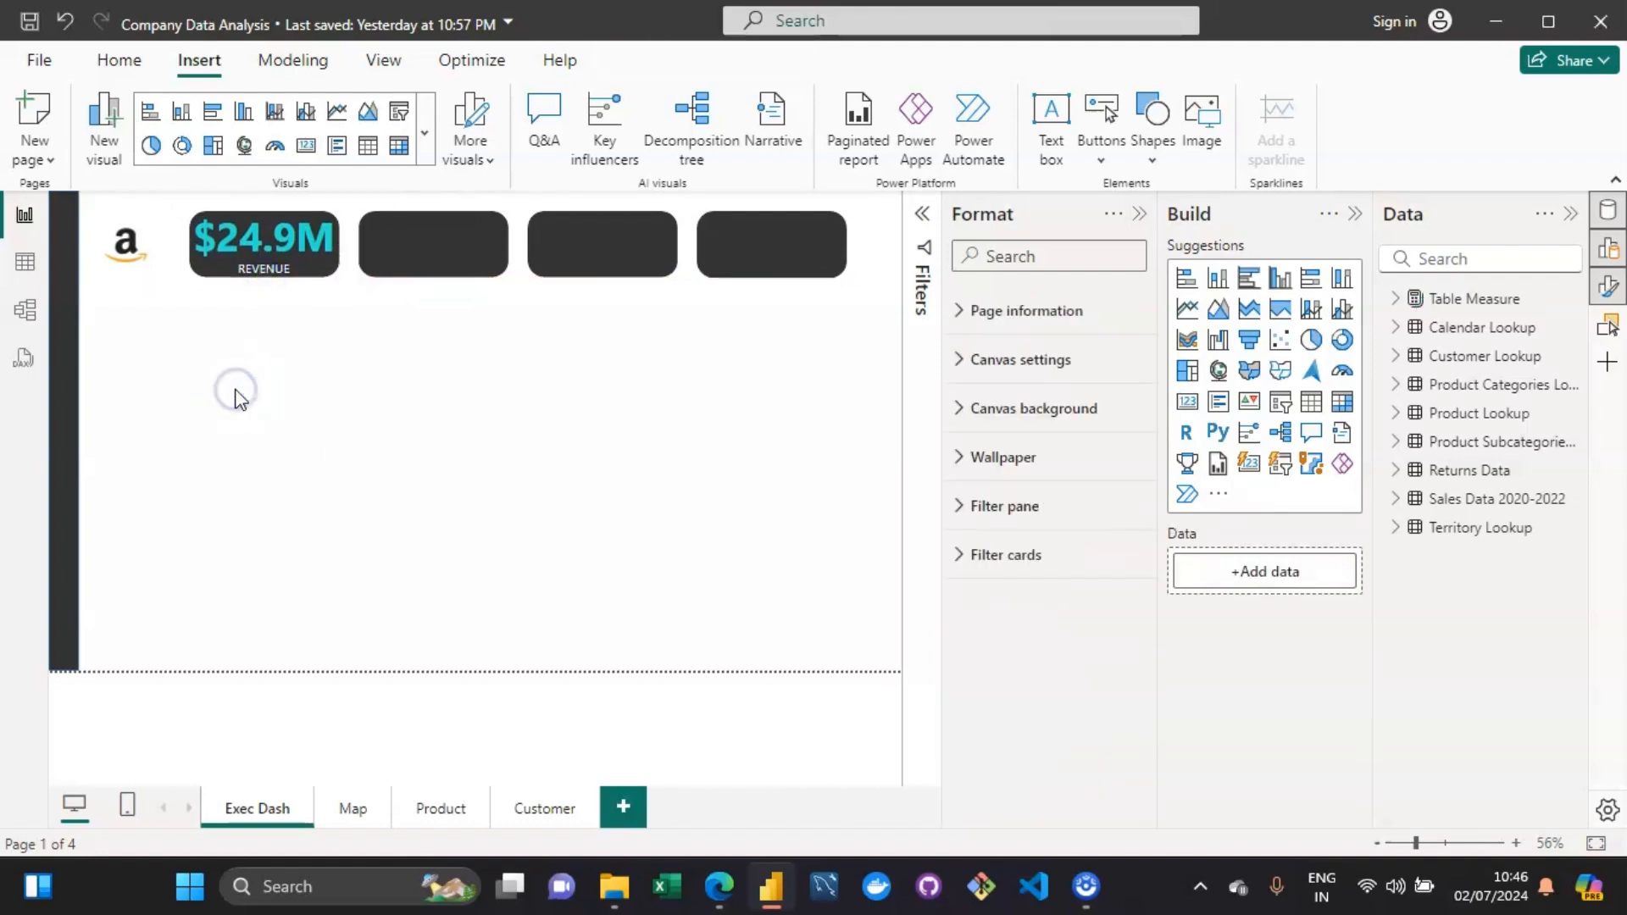
left_click(322, 273)
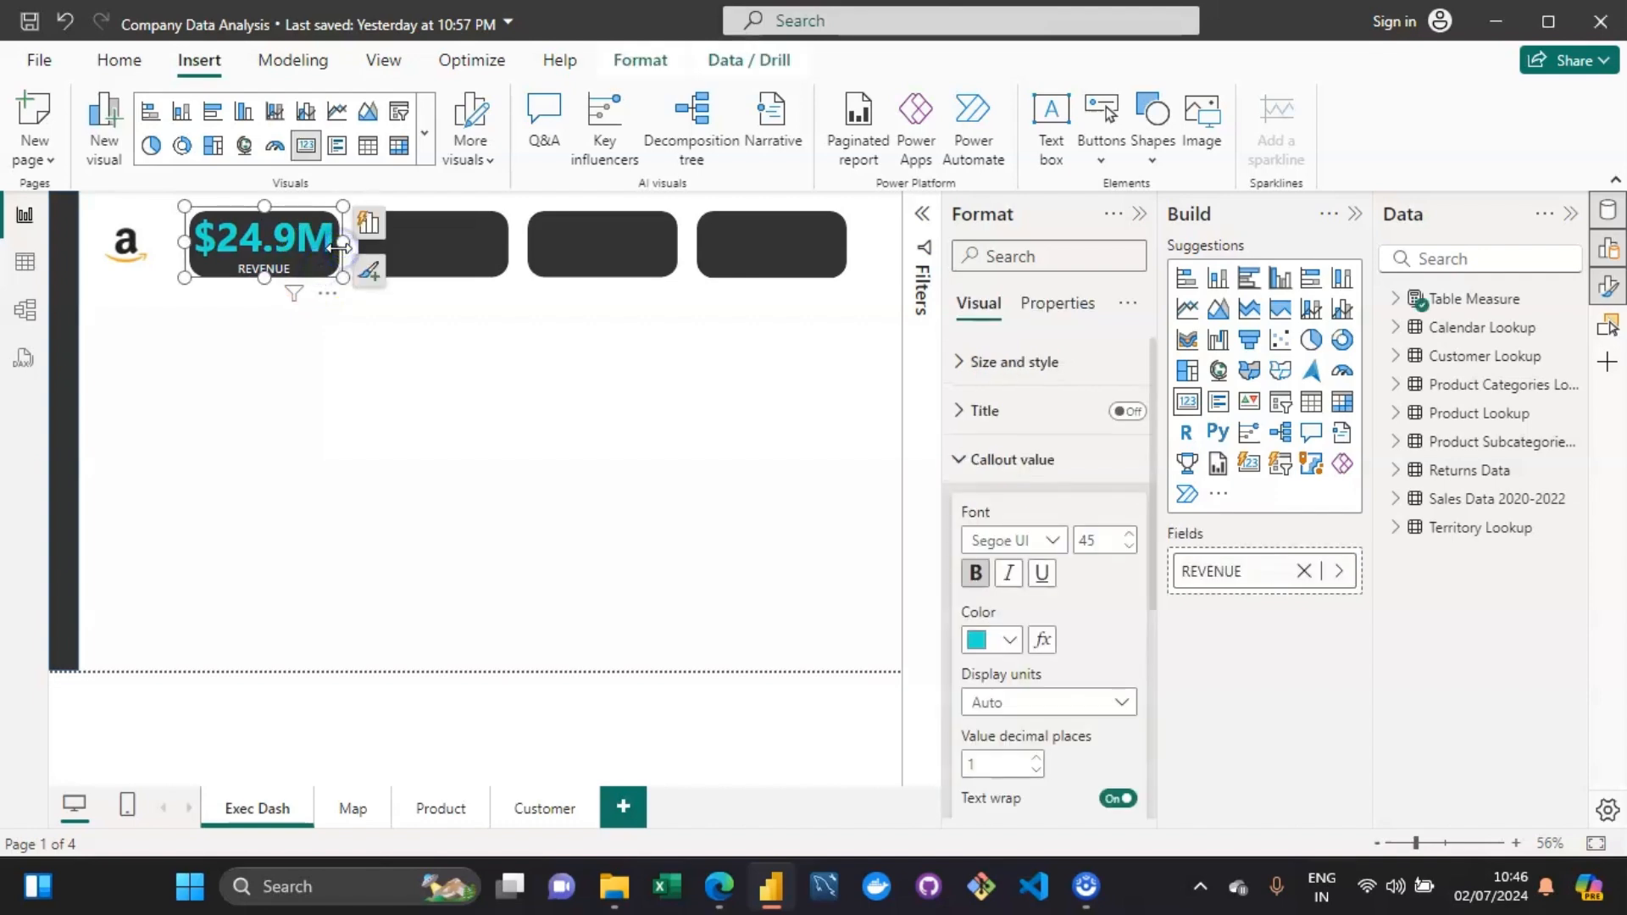
left_click_drag(339, 247, 331, 251)
left_click(234, 477)
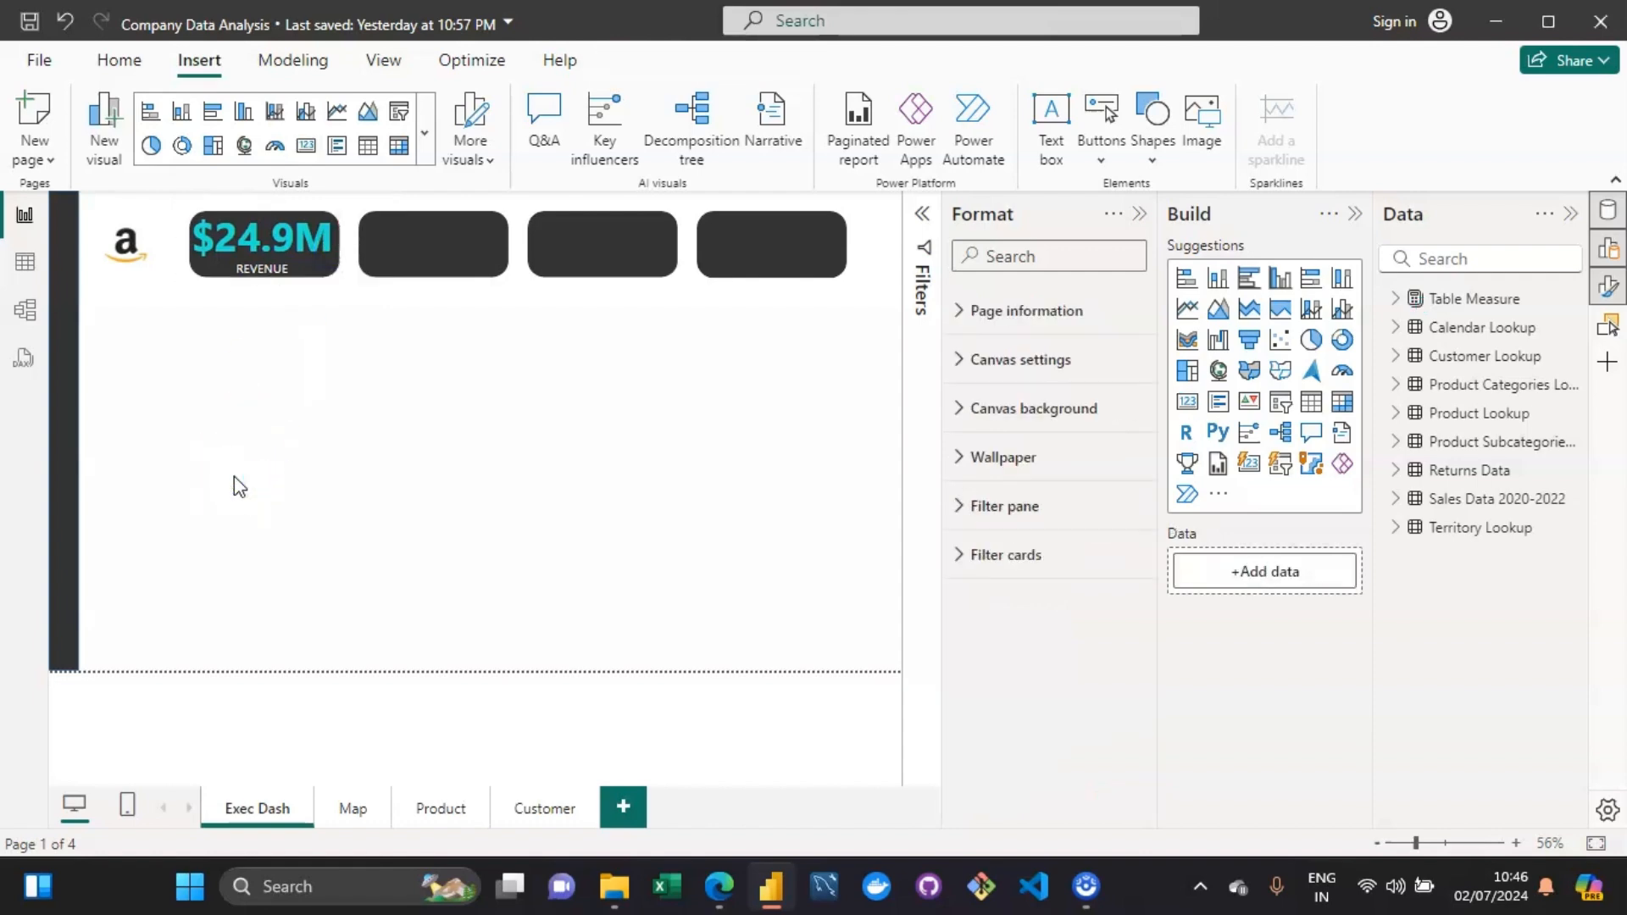
Reduce the revenue card's callout value font size to 42.
left_click(278, 248)
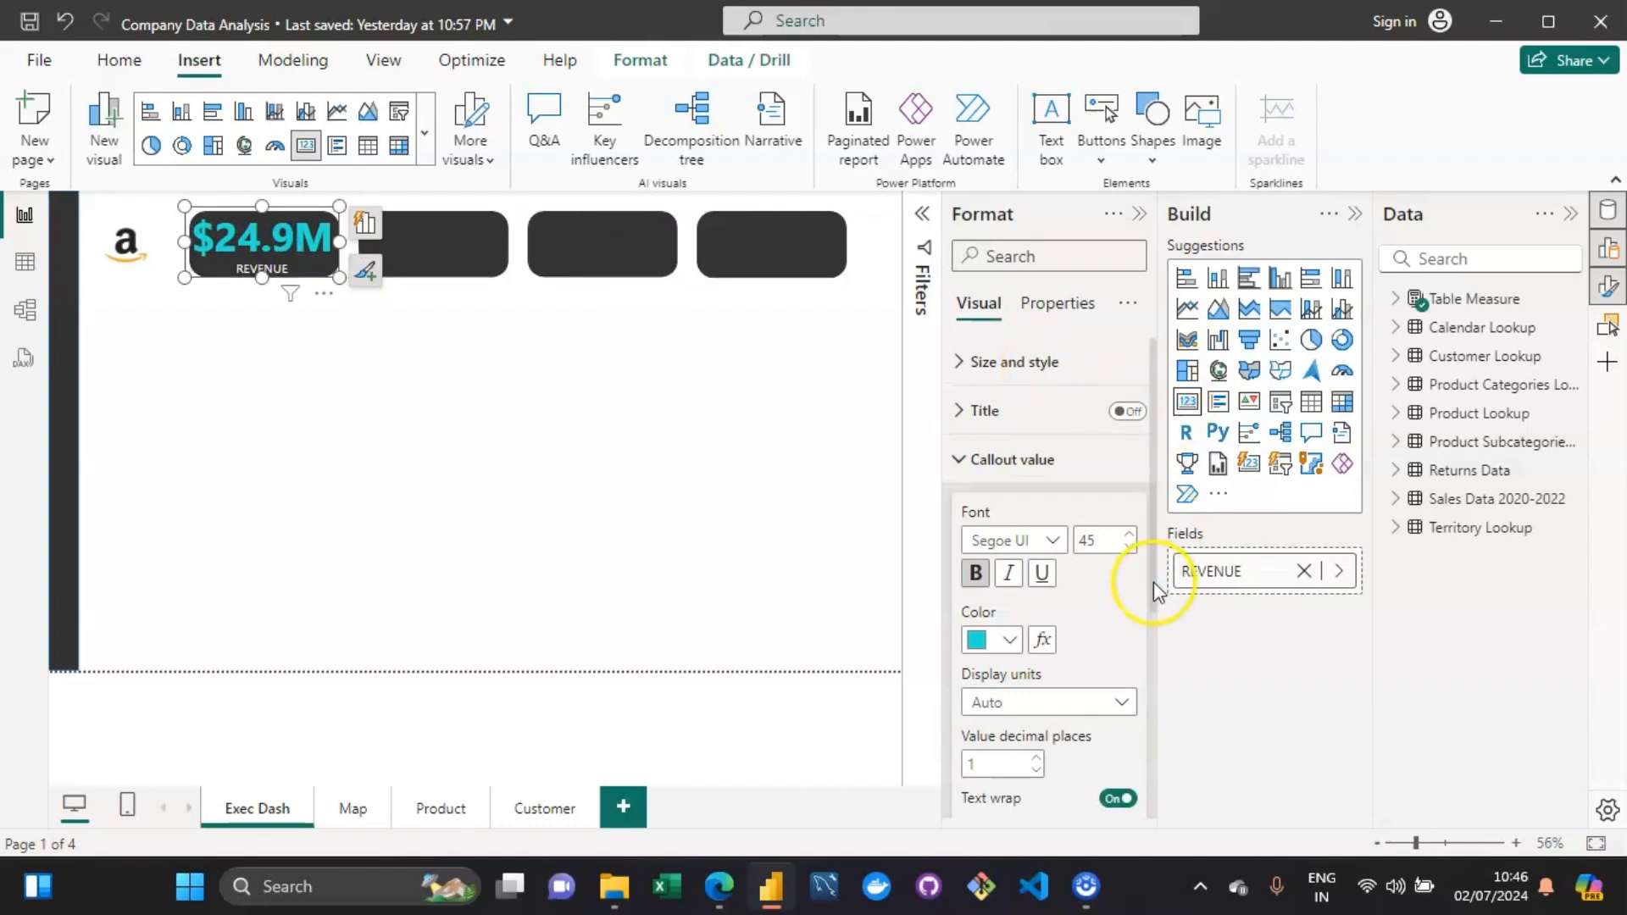
left_click_drag(1153, 582, 1152, 590)
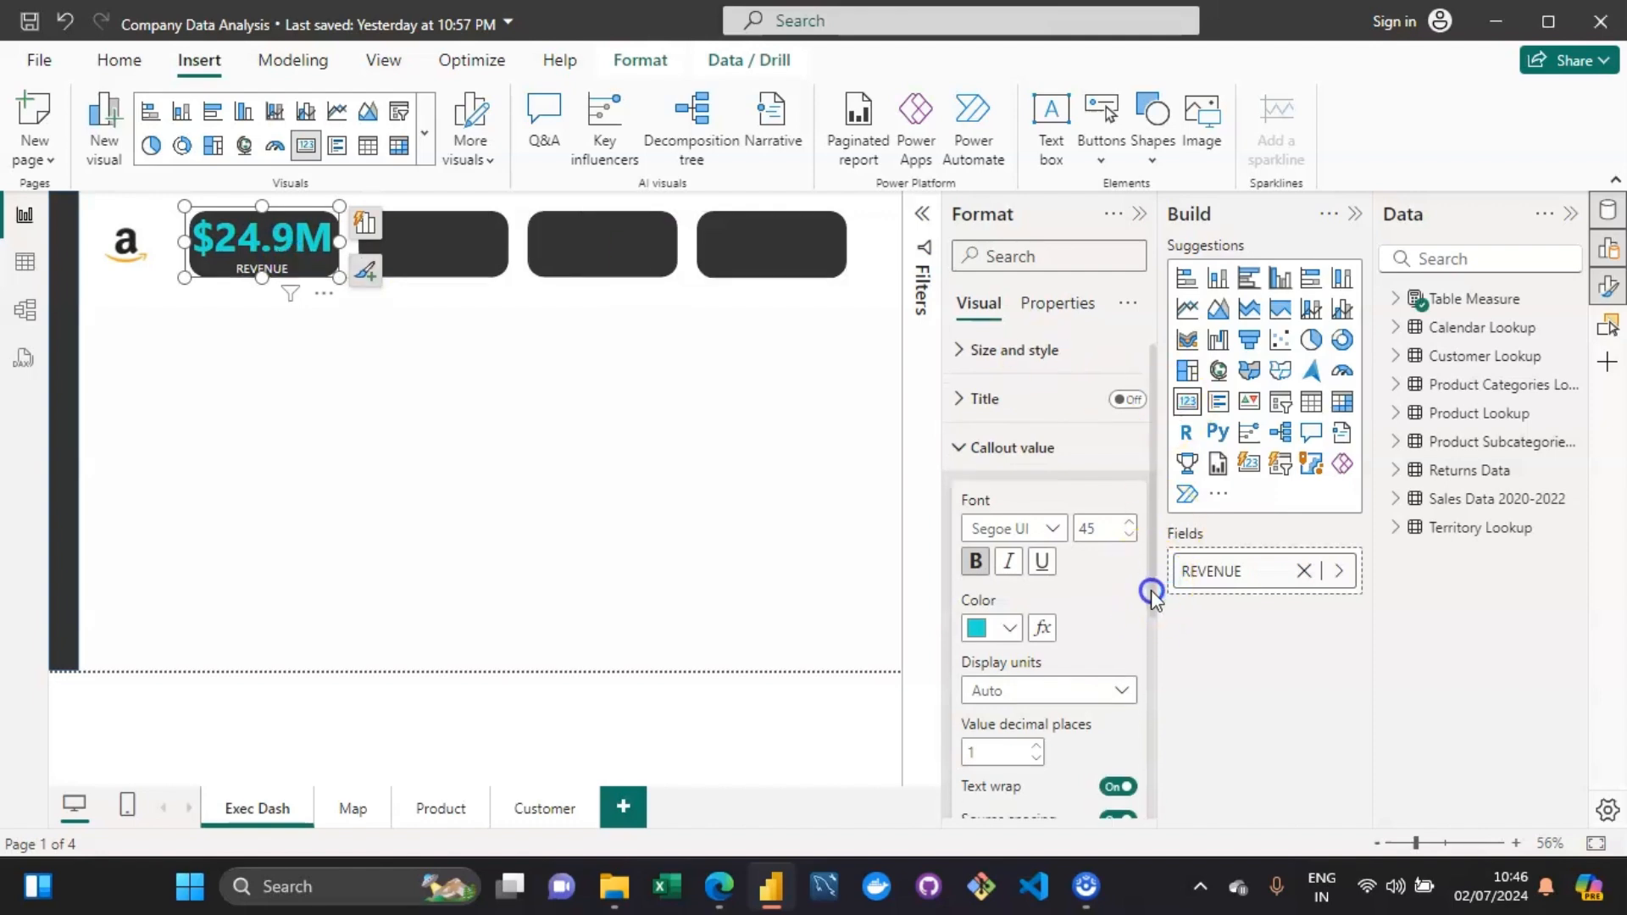
left_click(1129, 532)
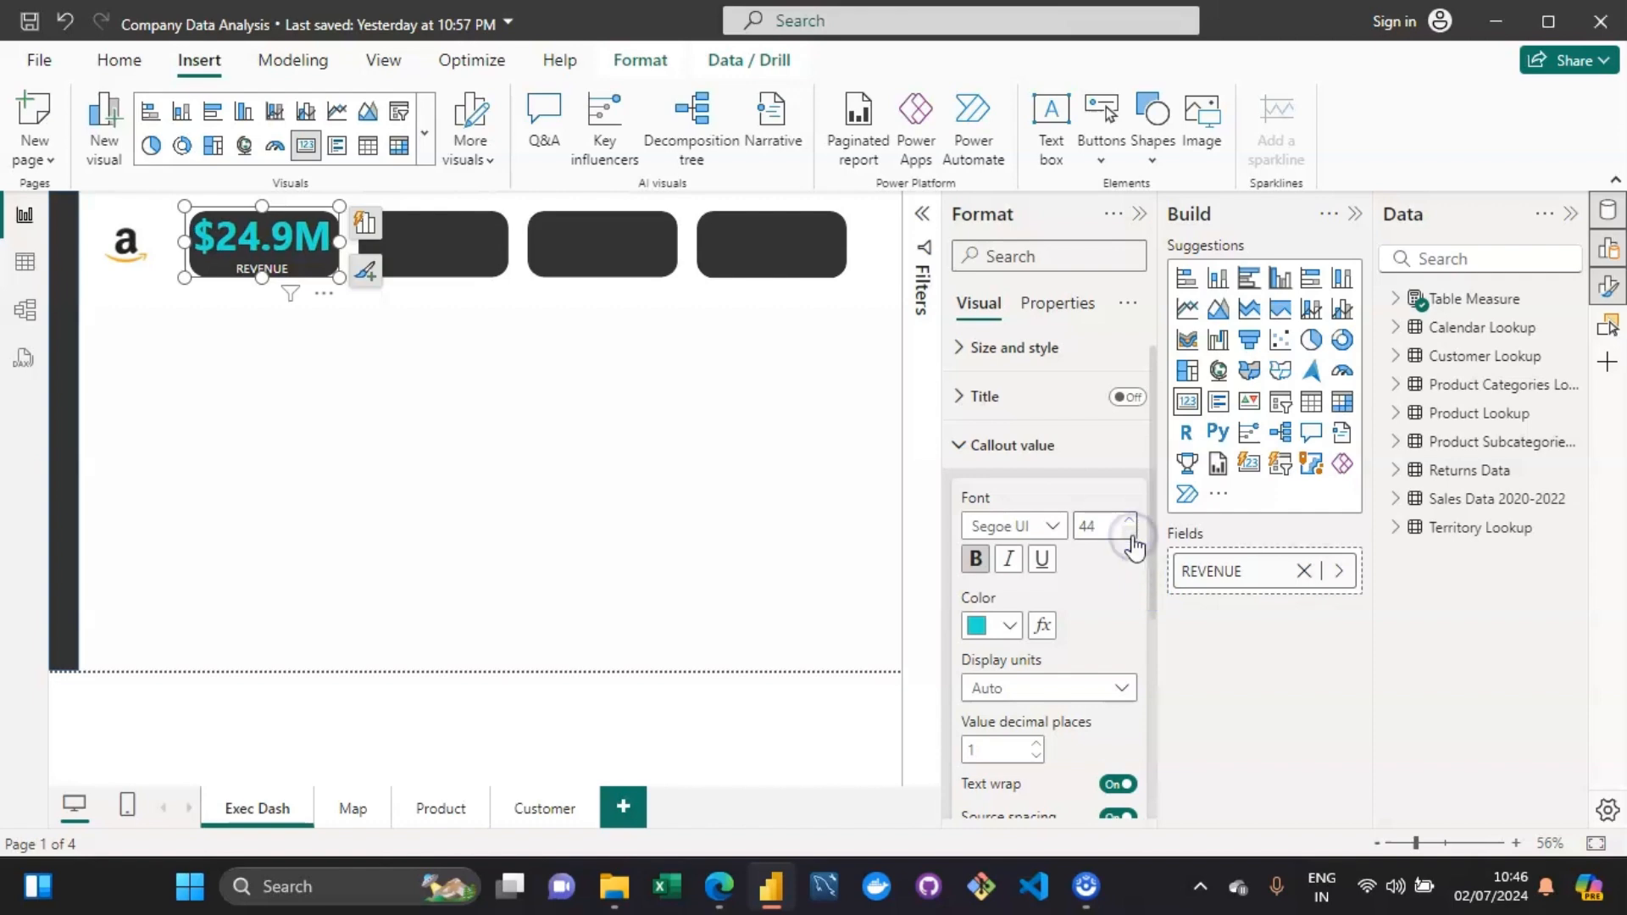
left_click(1129, 532)
left_click(1129, 532)
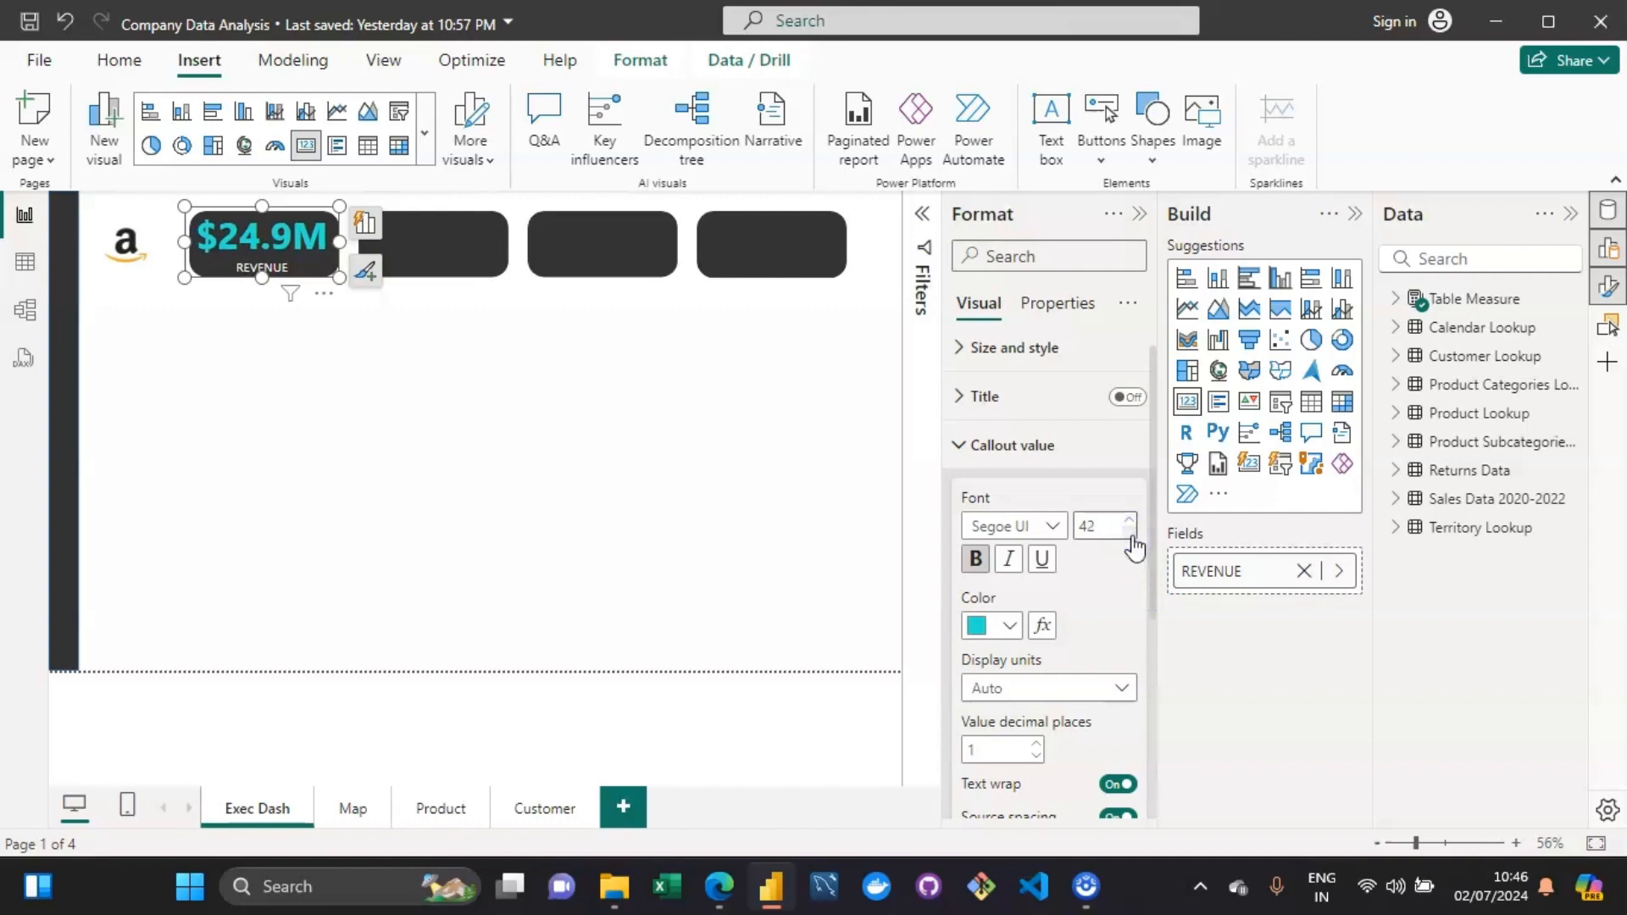
left_click(436, 464)
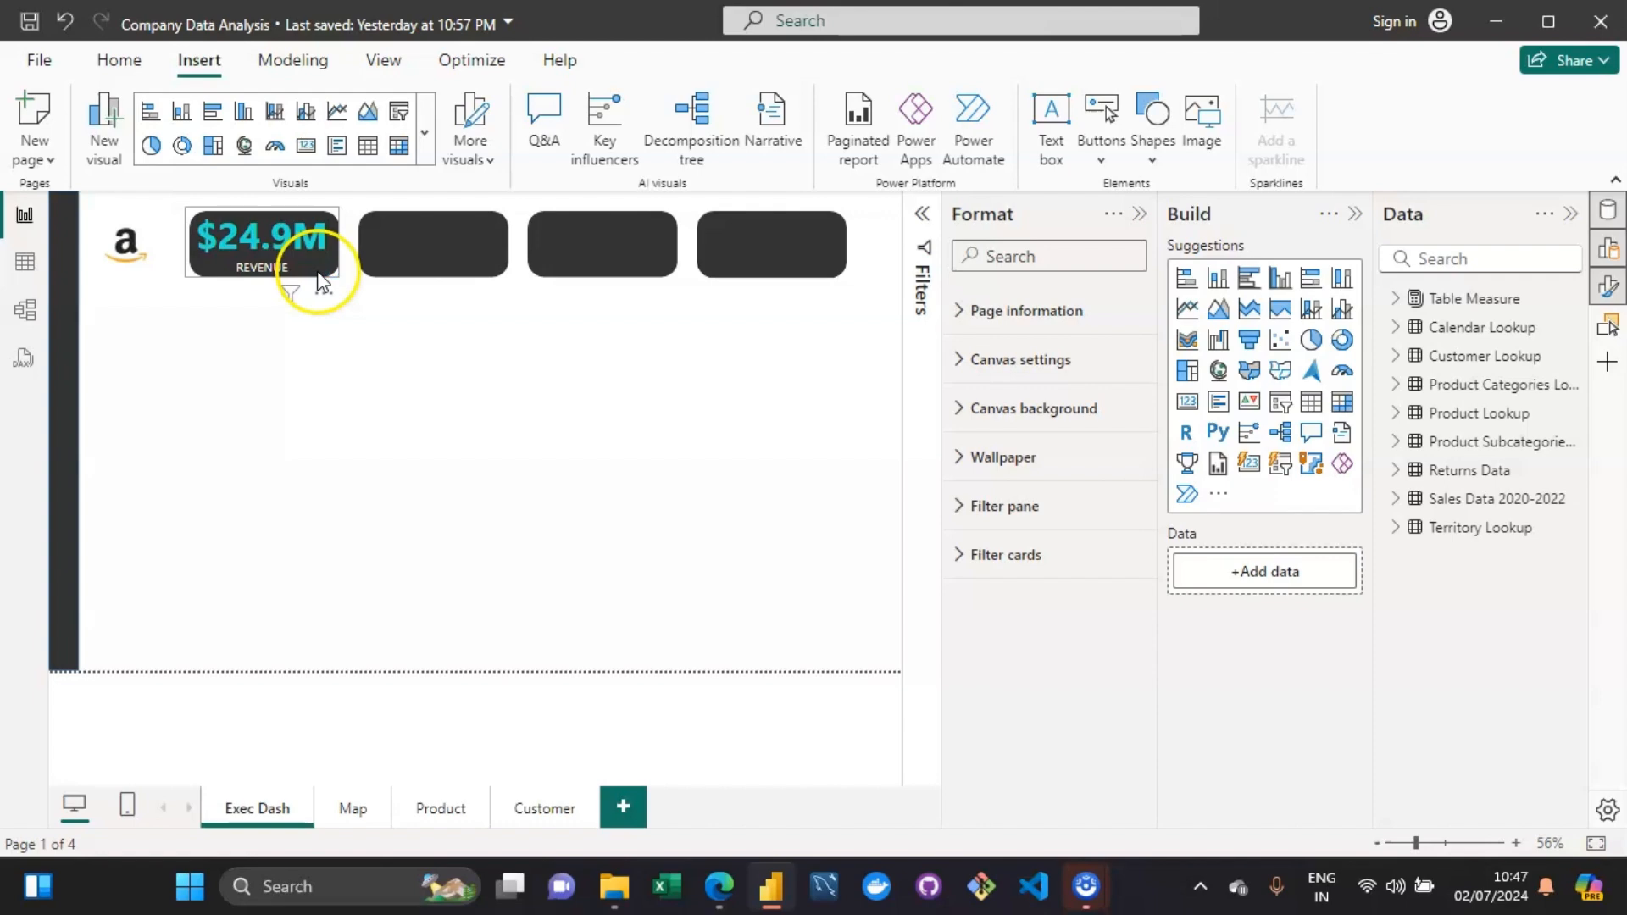
Make three copies of the revenue card and lay them out in a row on the blank area below the dark tiles.
left_click(335, 214)
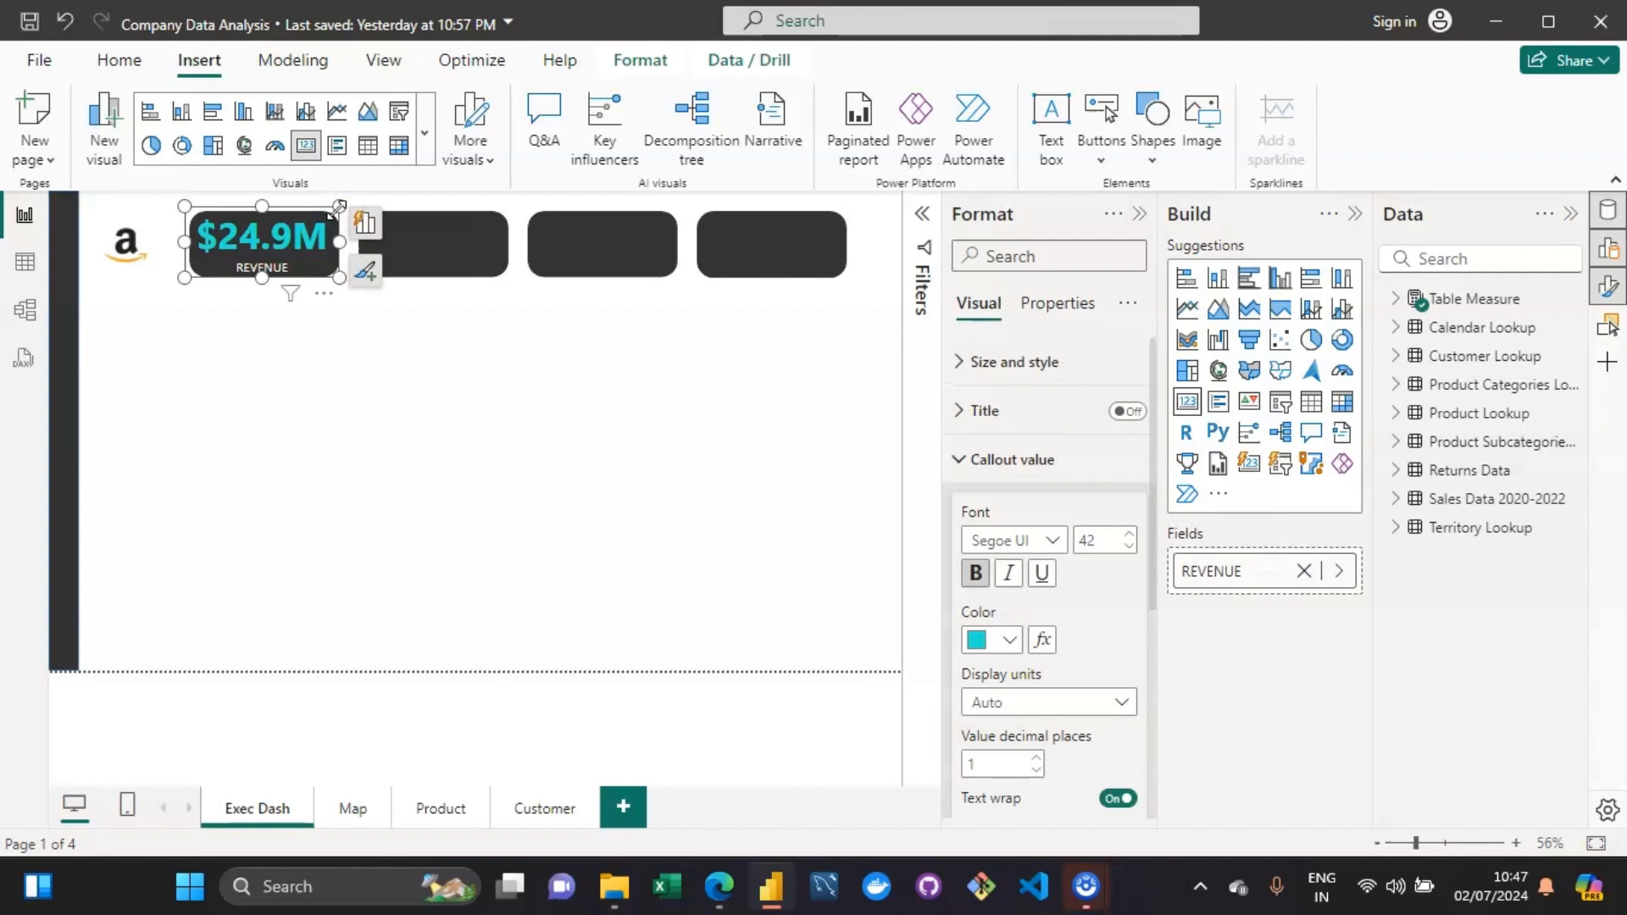
left_click_drag(337, 207, 339, 216)
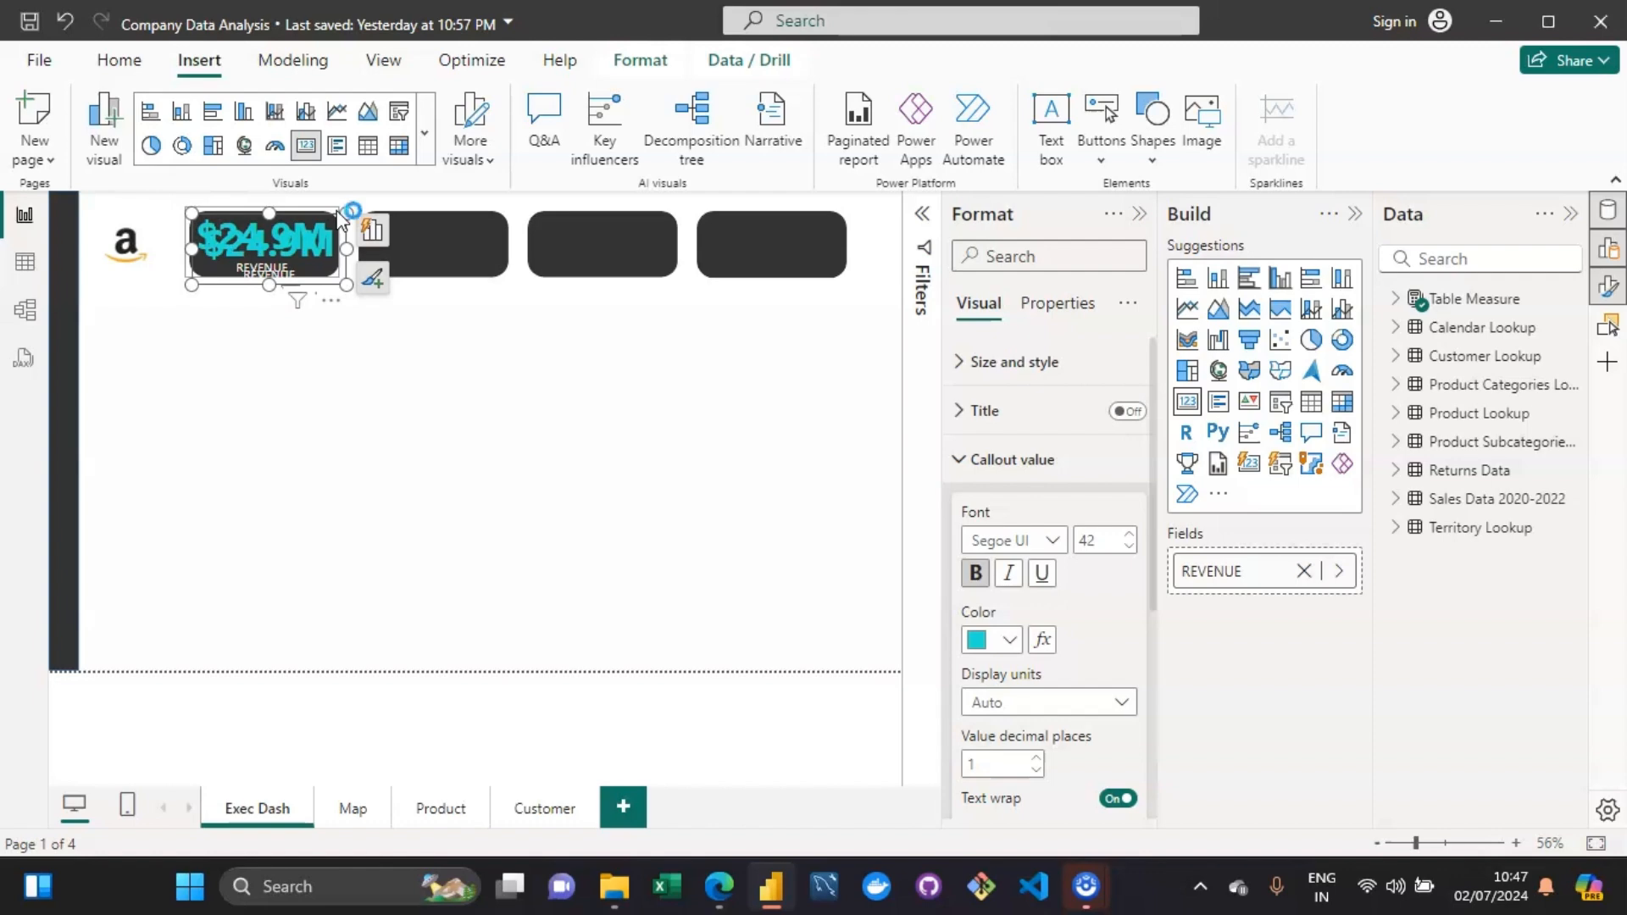
key("ctrl+v")
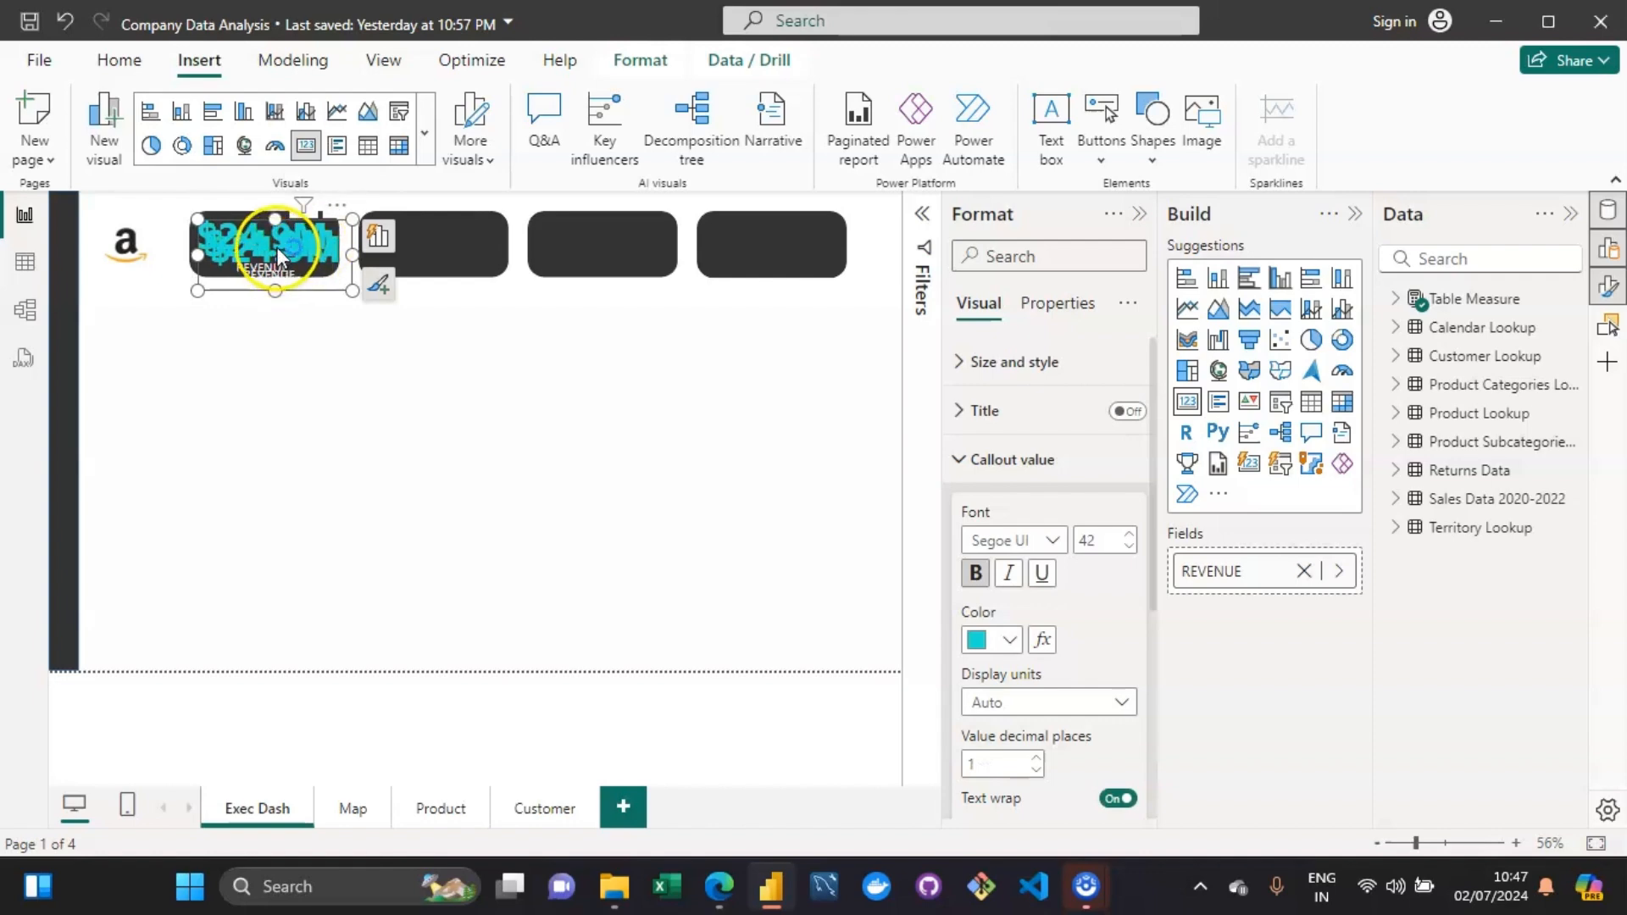
left_click_drag(277, 247, 191, 400)
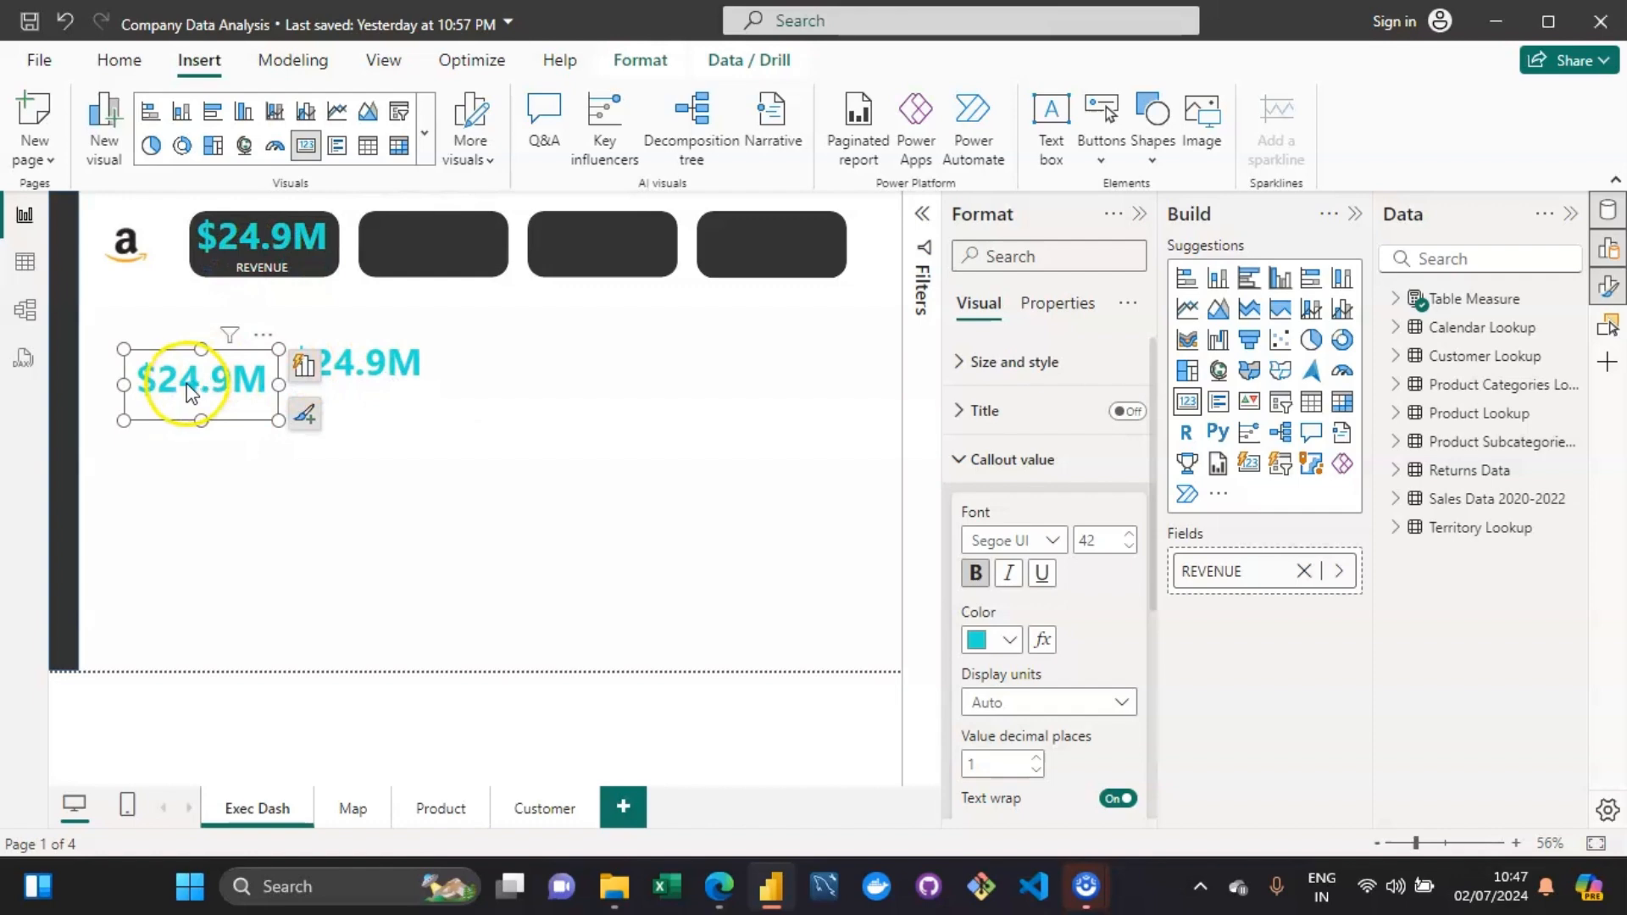
left_click(335, 264)
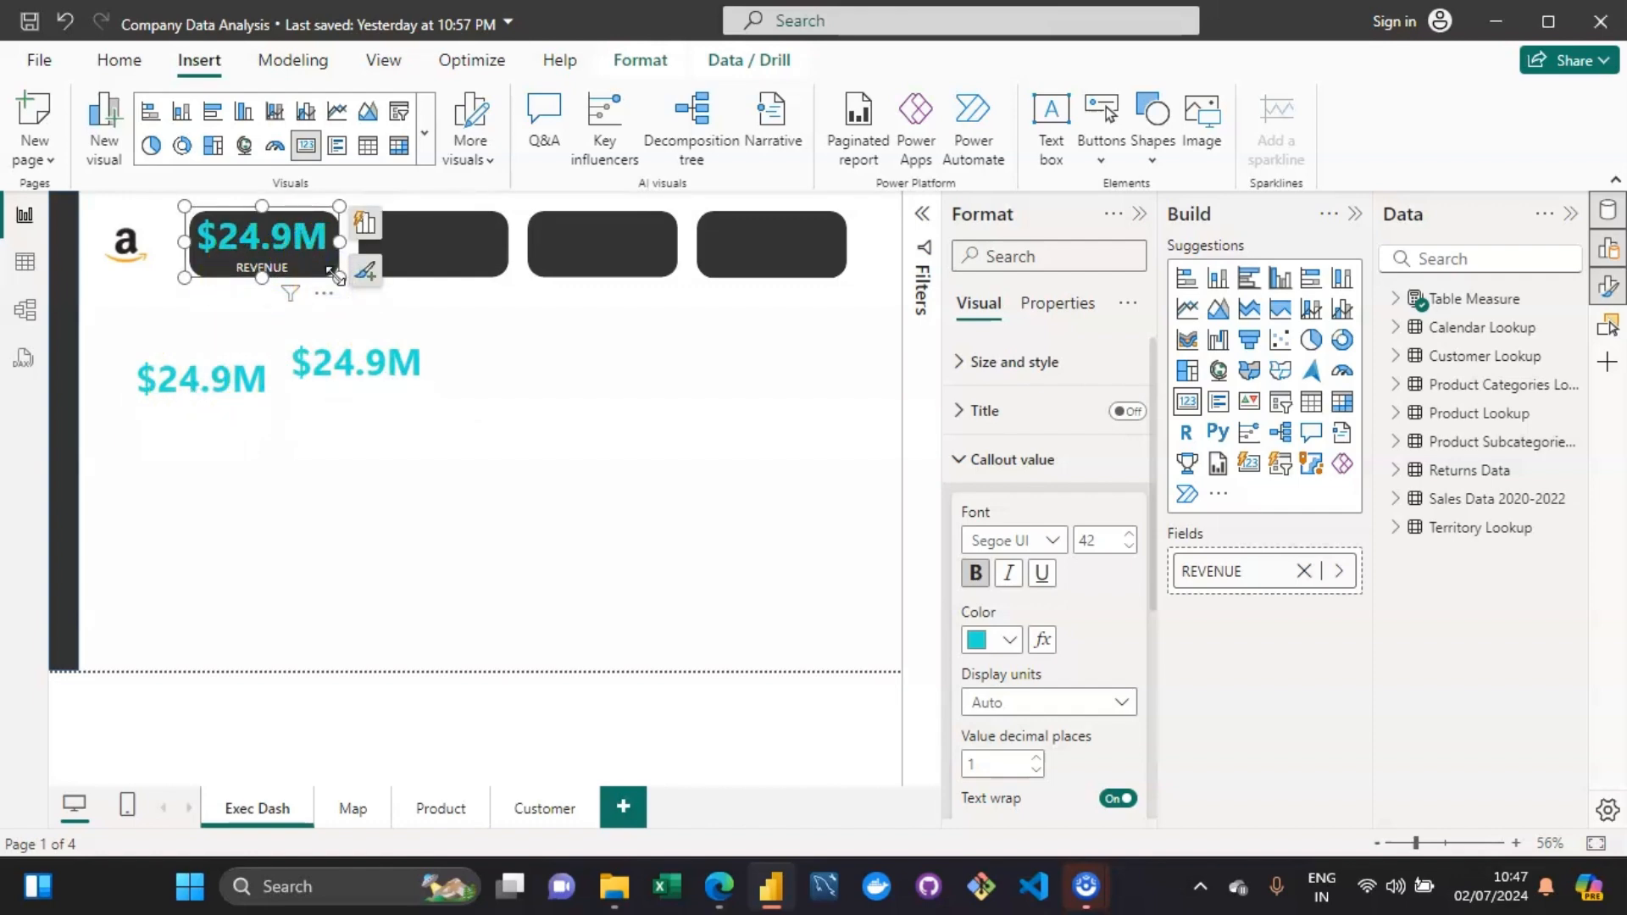
left_click_drag(353, 262, 569, 380)
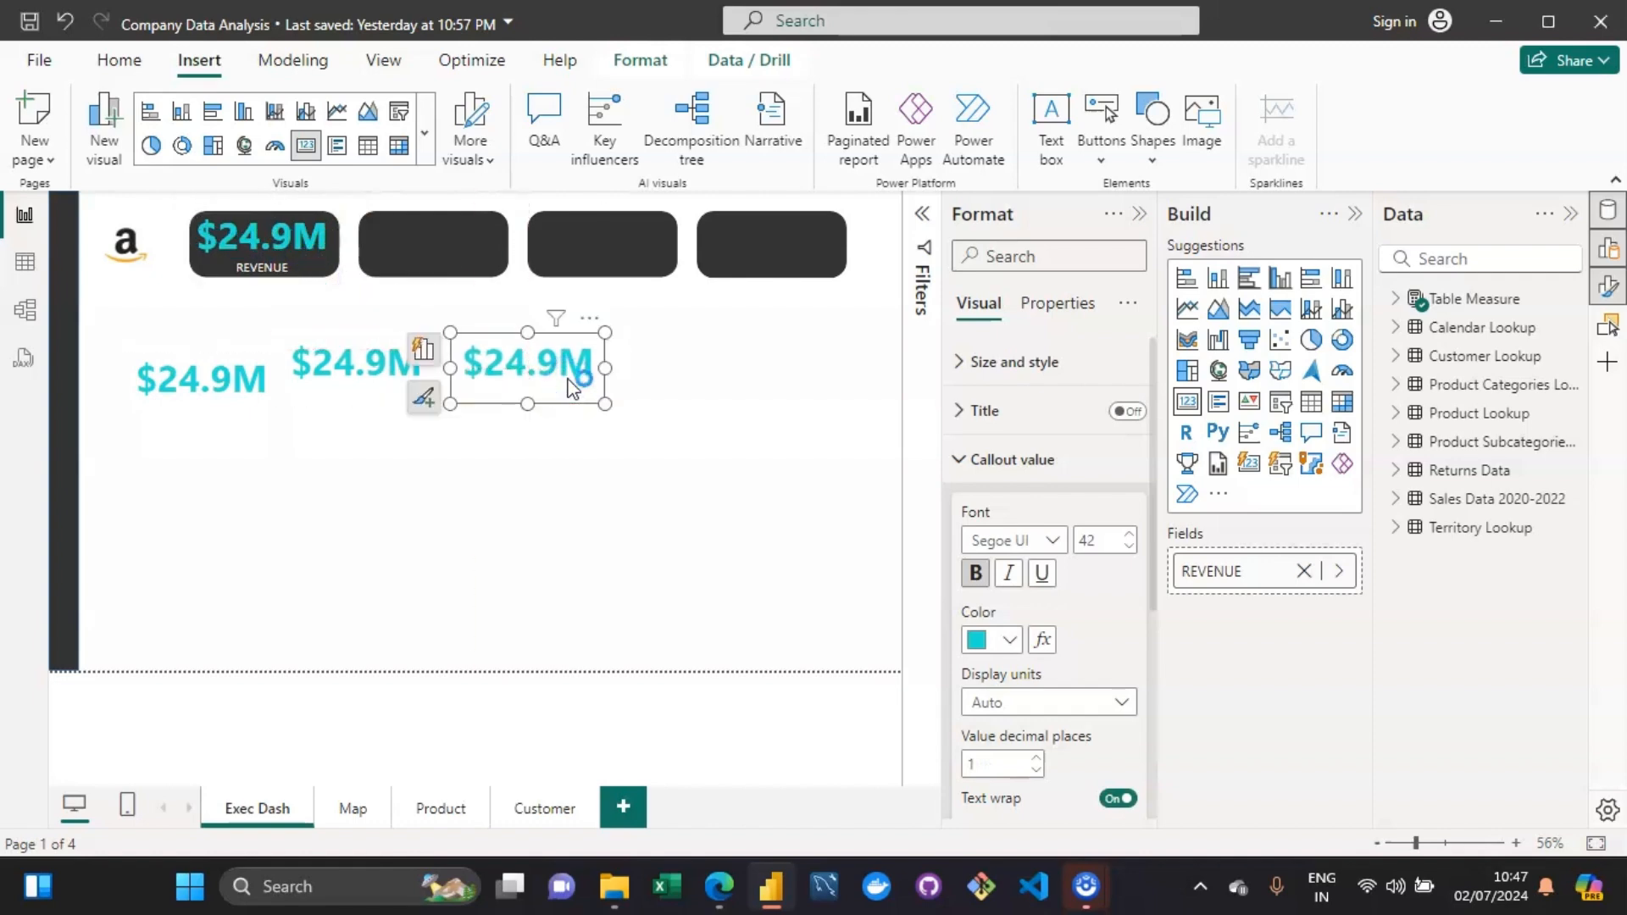
Replace the revenue field of the first copied card beneath the logo with the Total Orders measure.
left_click(182, 407)
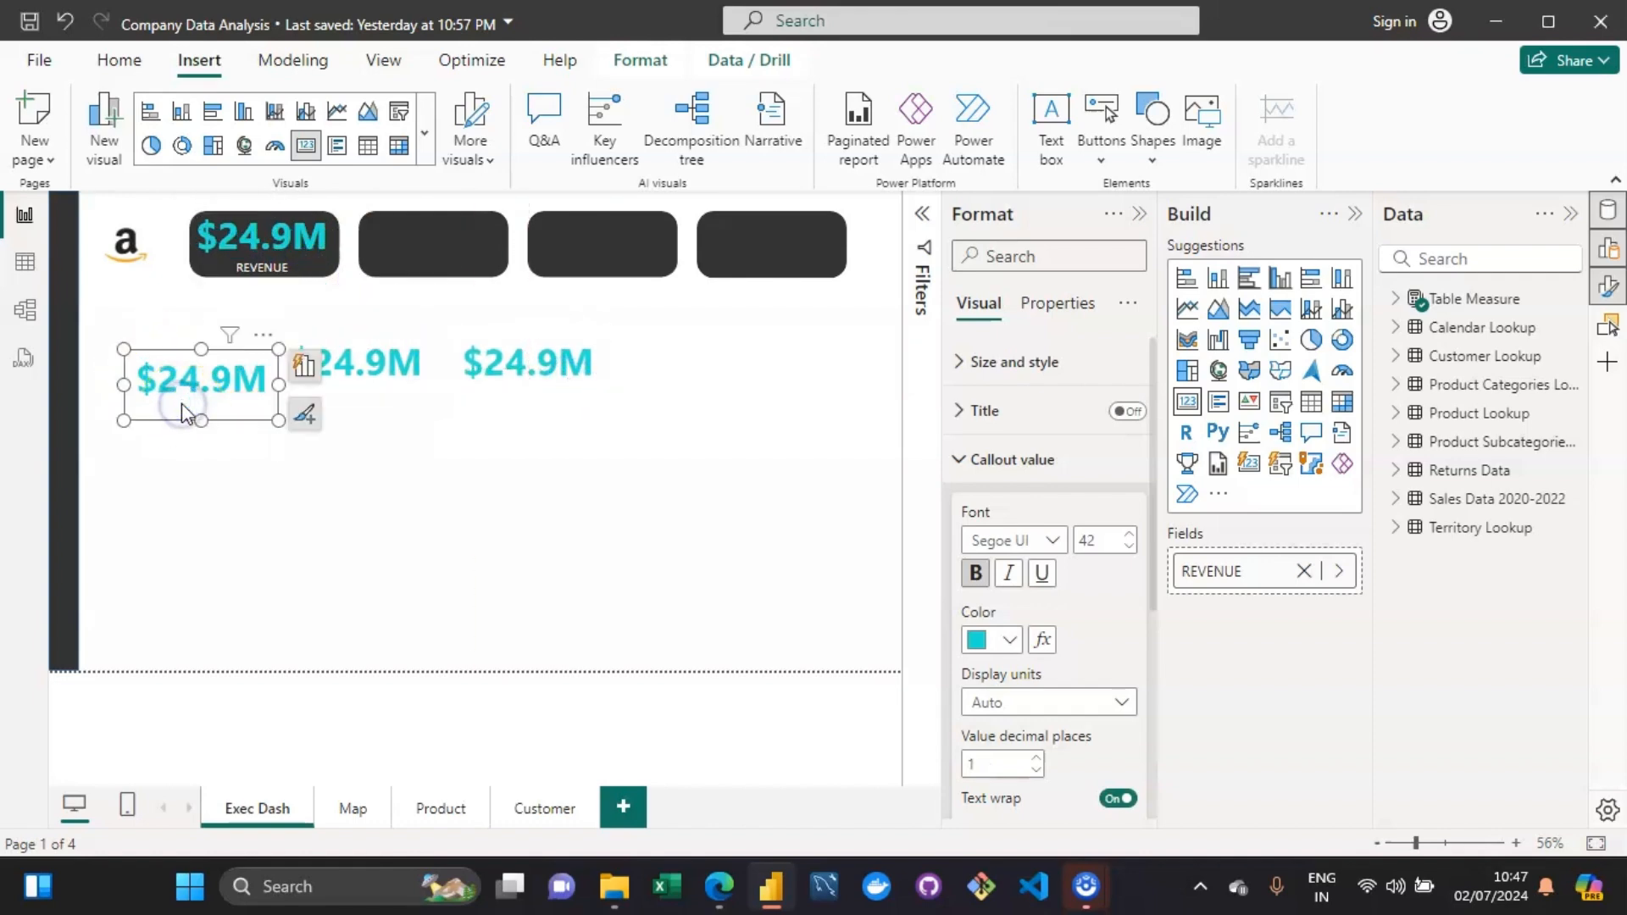
left_click(308, 367)
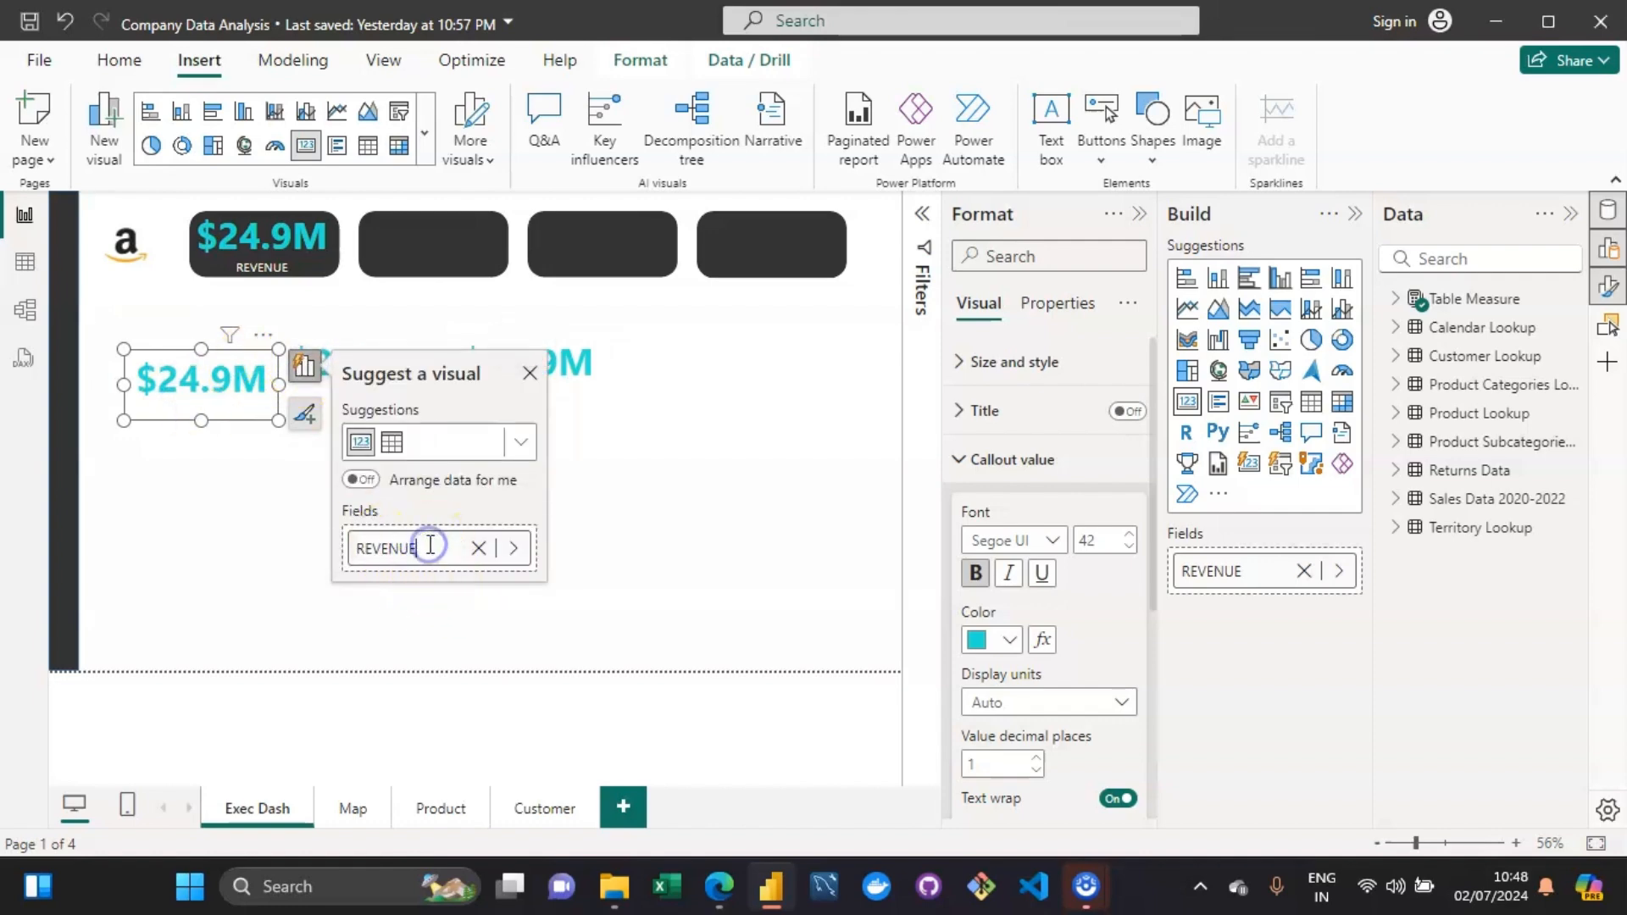
left_click(482, 555)
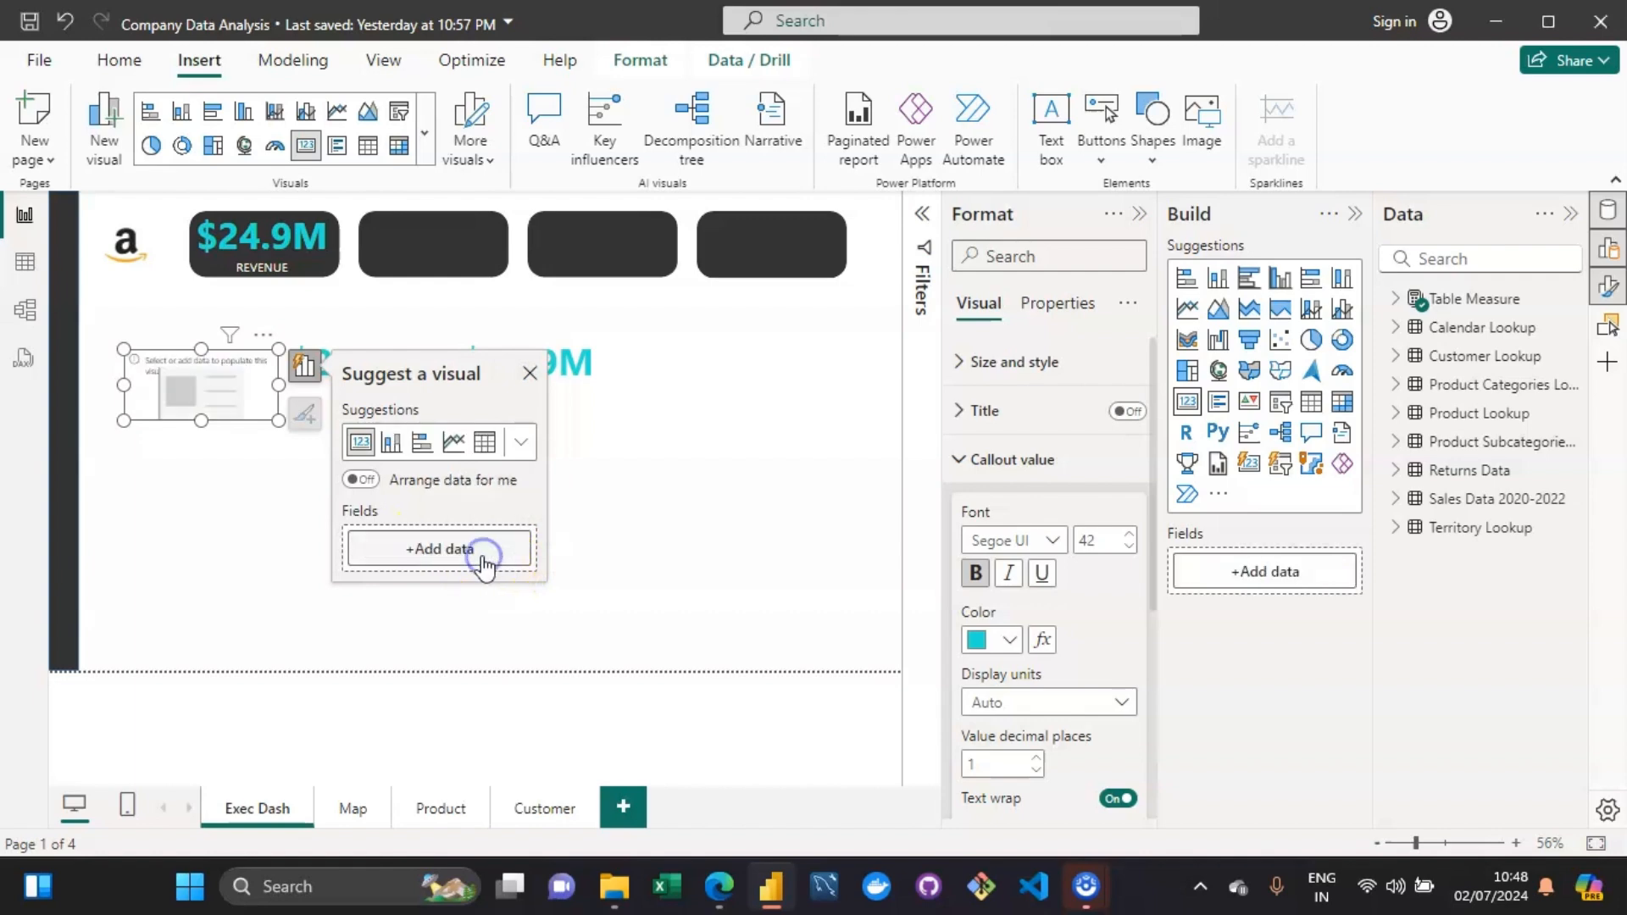
left_click(439, 549)
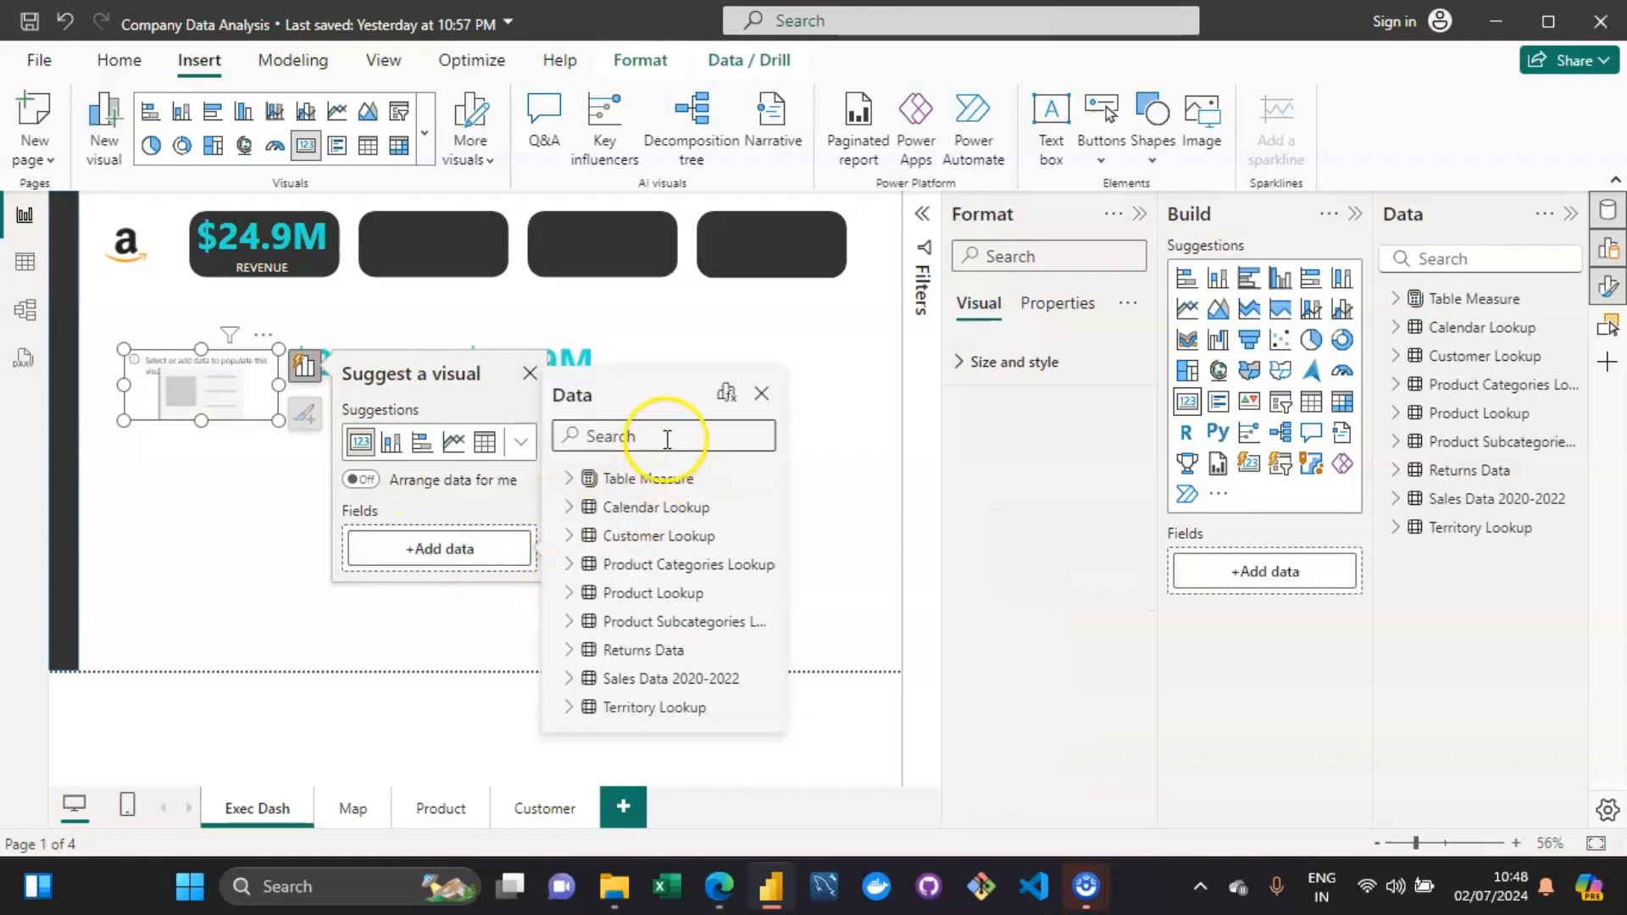
left_click(665, 436)
type("orders")
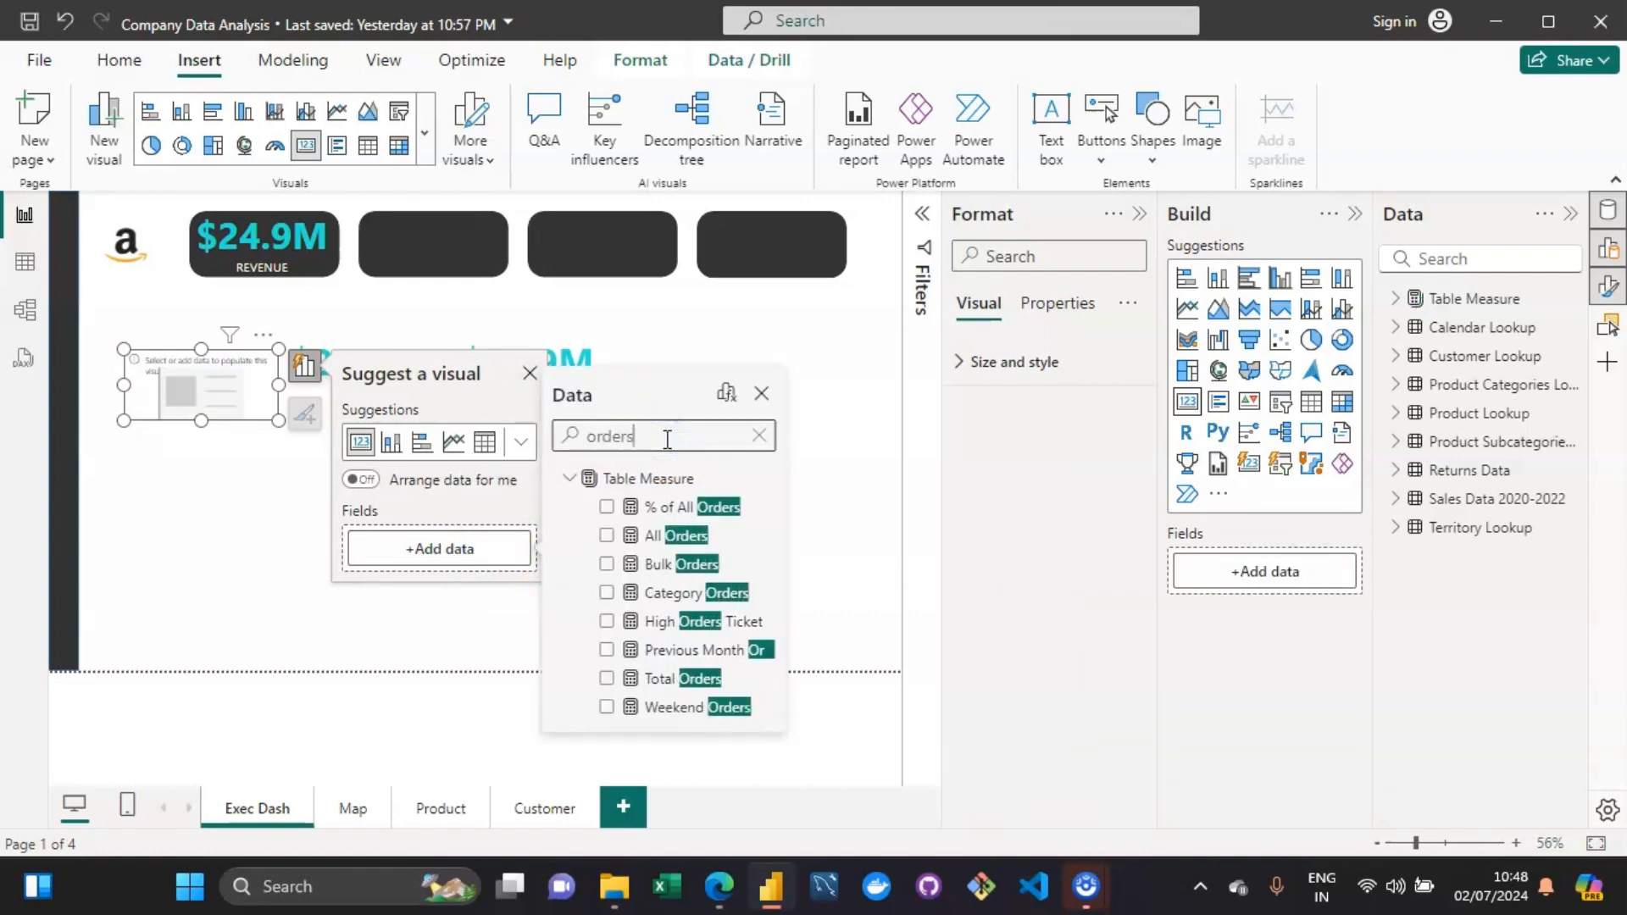
key("BackSpace")
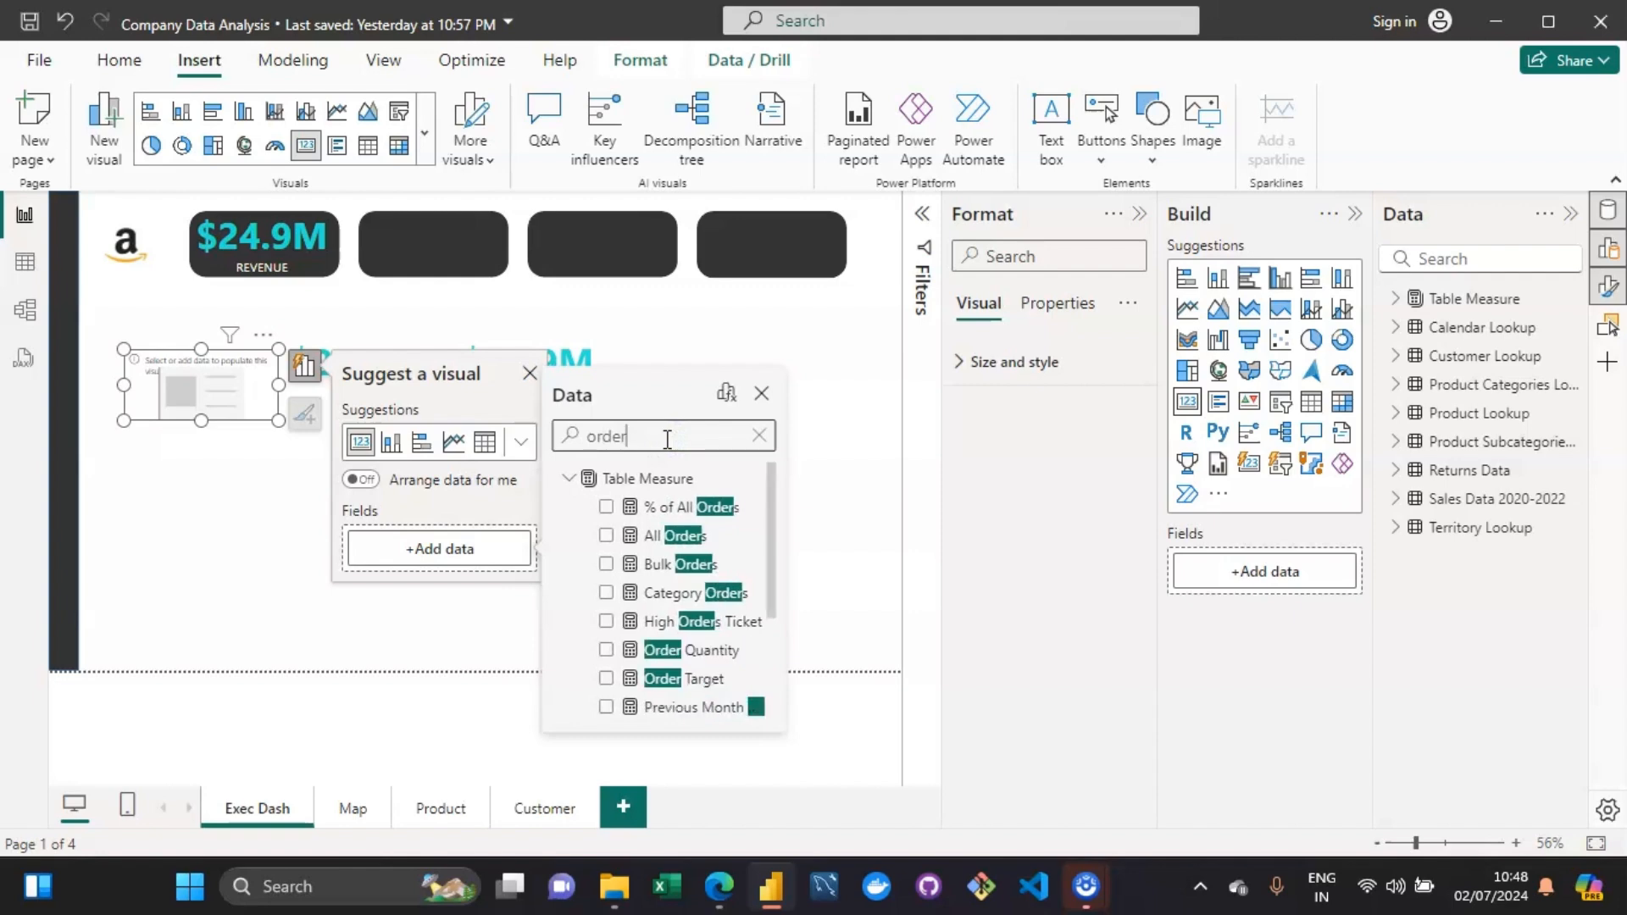
type("s")
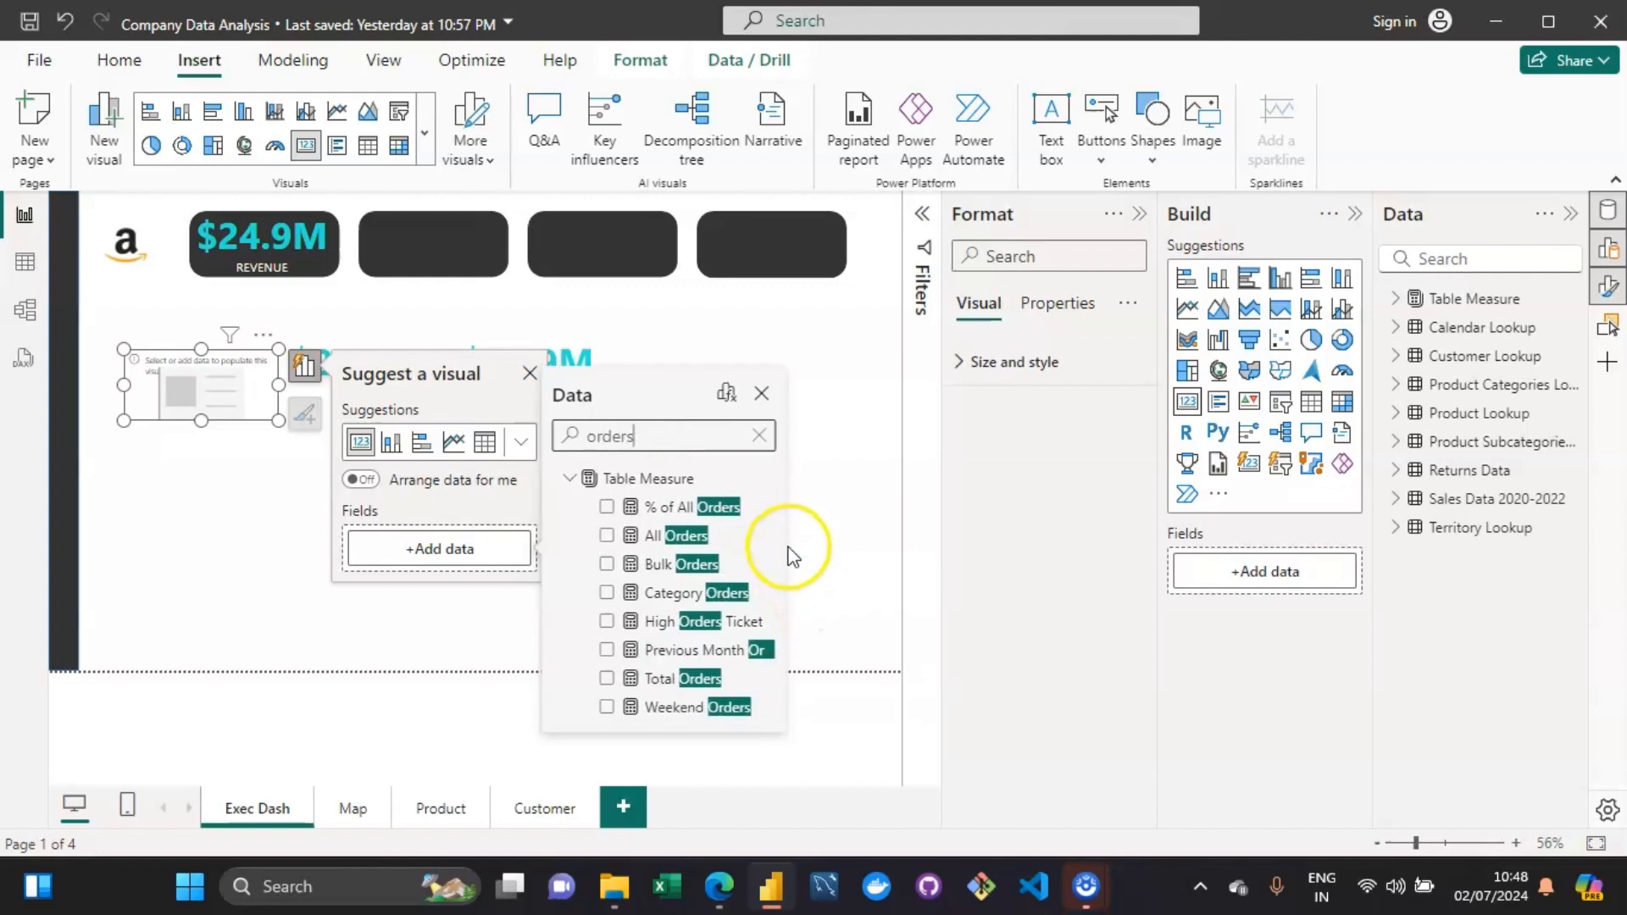
left_click(607, 537)
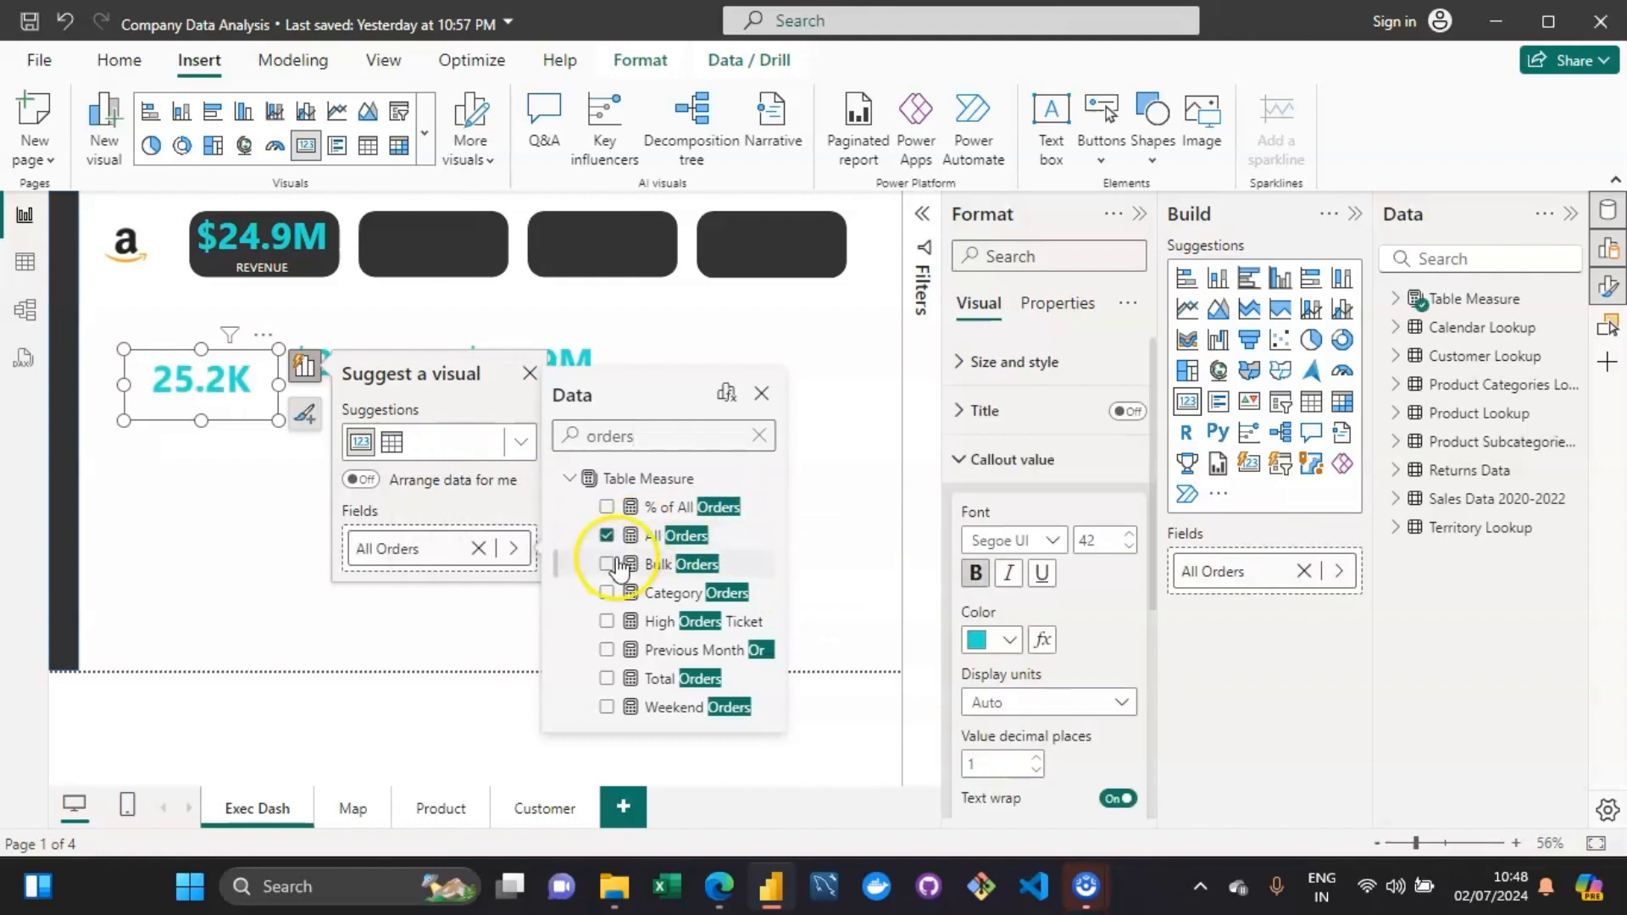
left_click(607, 536)
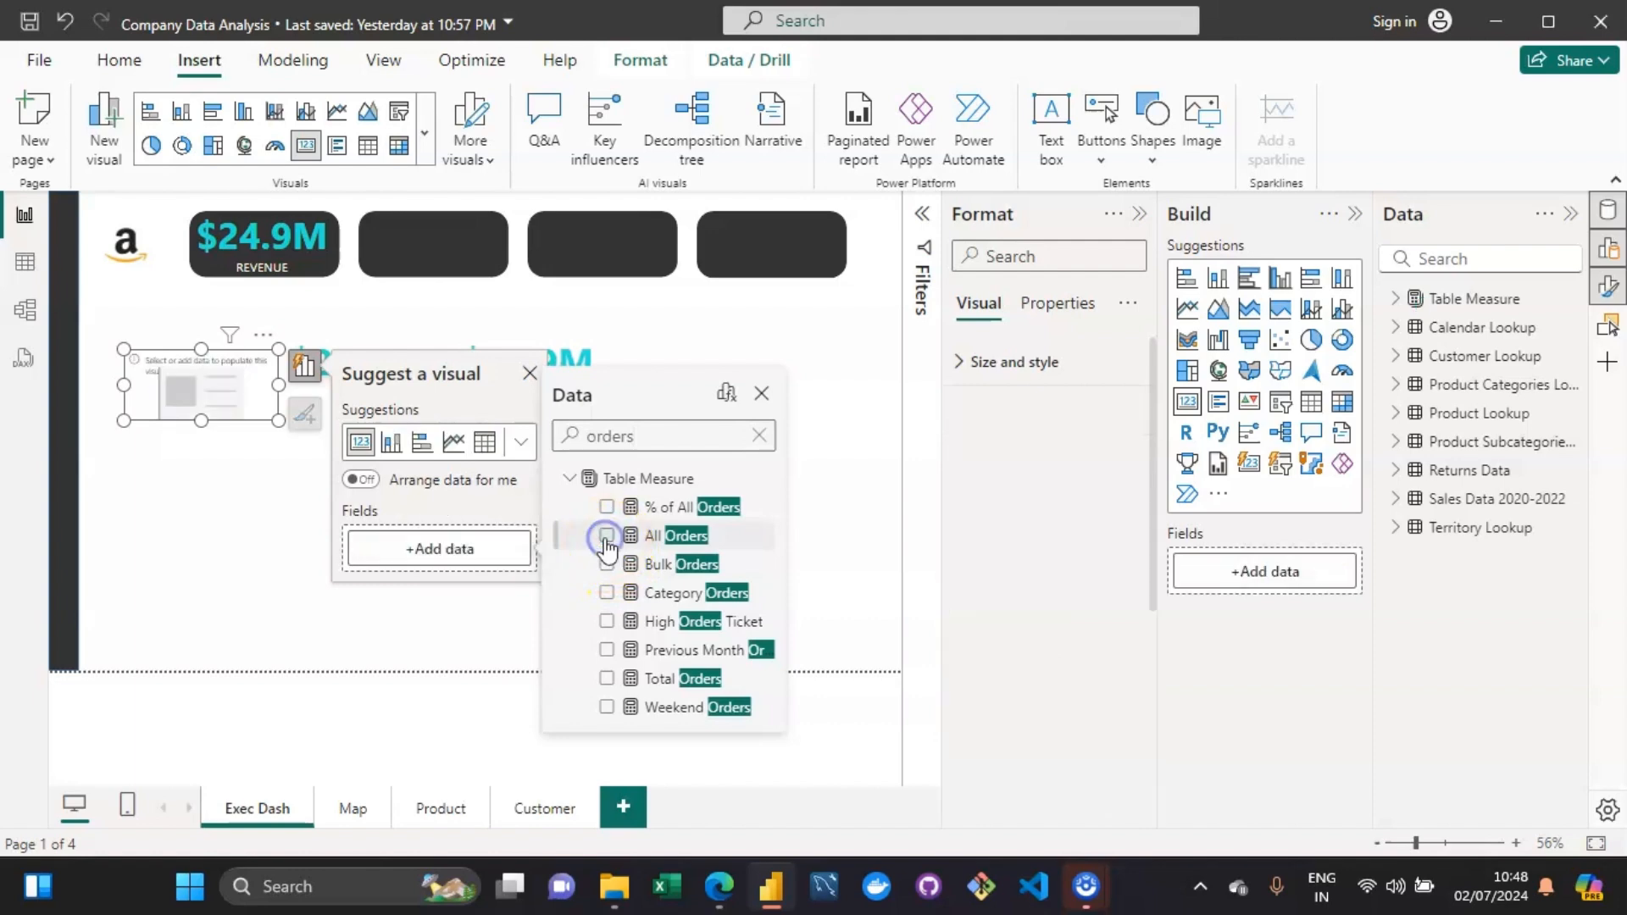
left_click(608, 680)
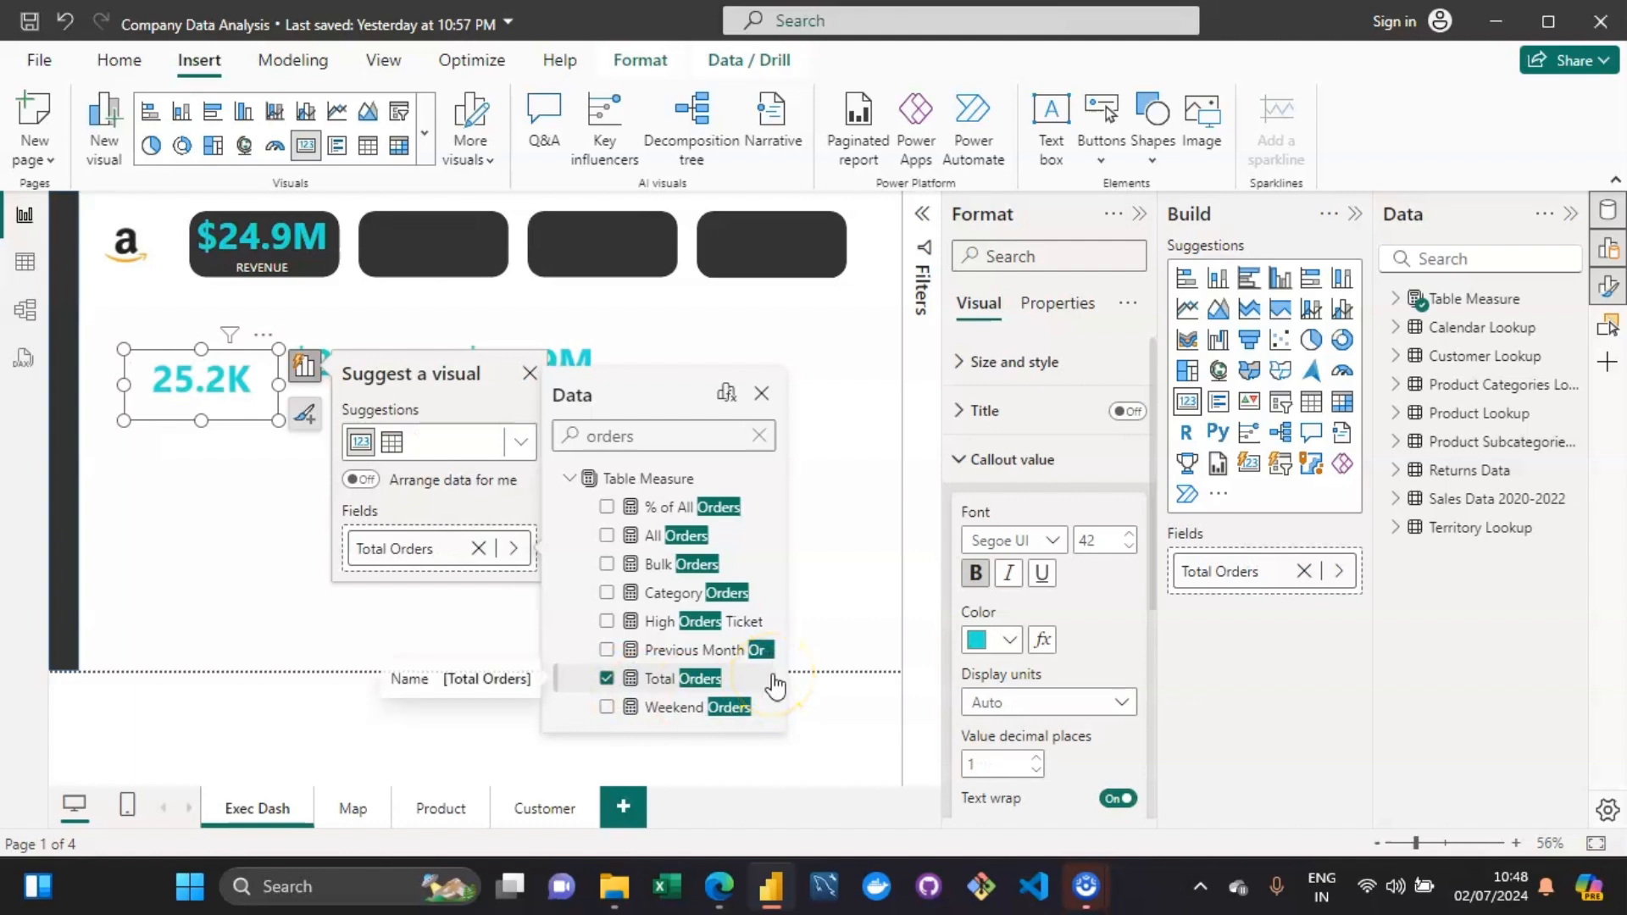
Rename the card's Total Orders field to ORDERS and move the card onto the second dark rounded rectangle.
double_click(399, 551)
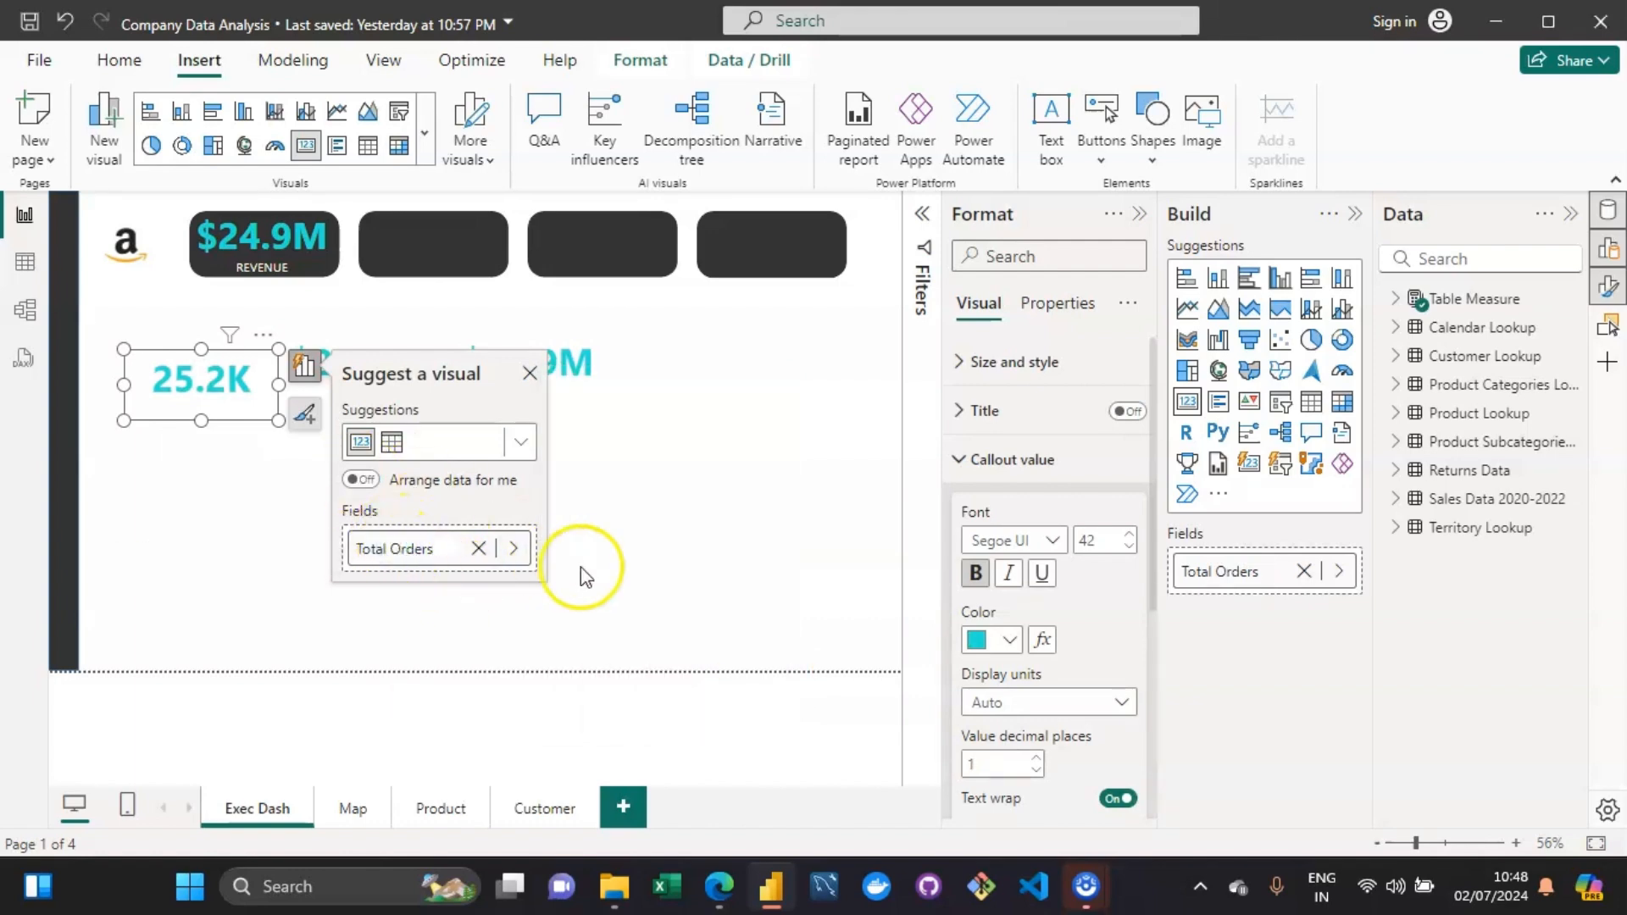
key("ctrl+a")
type("ORDERS")
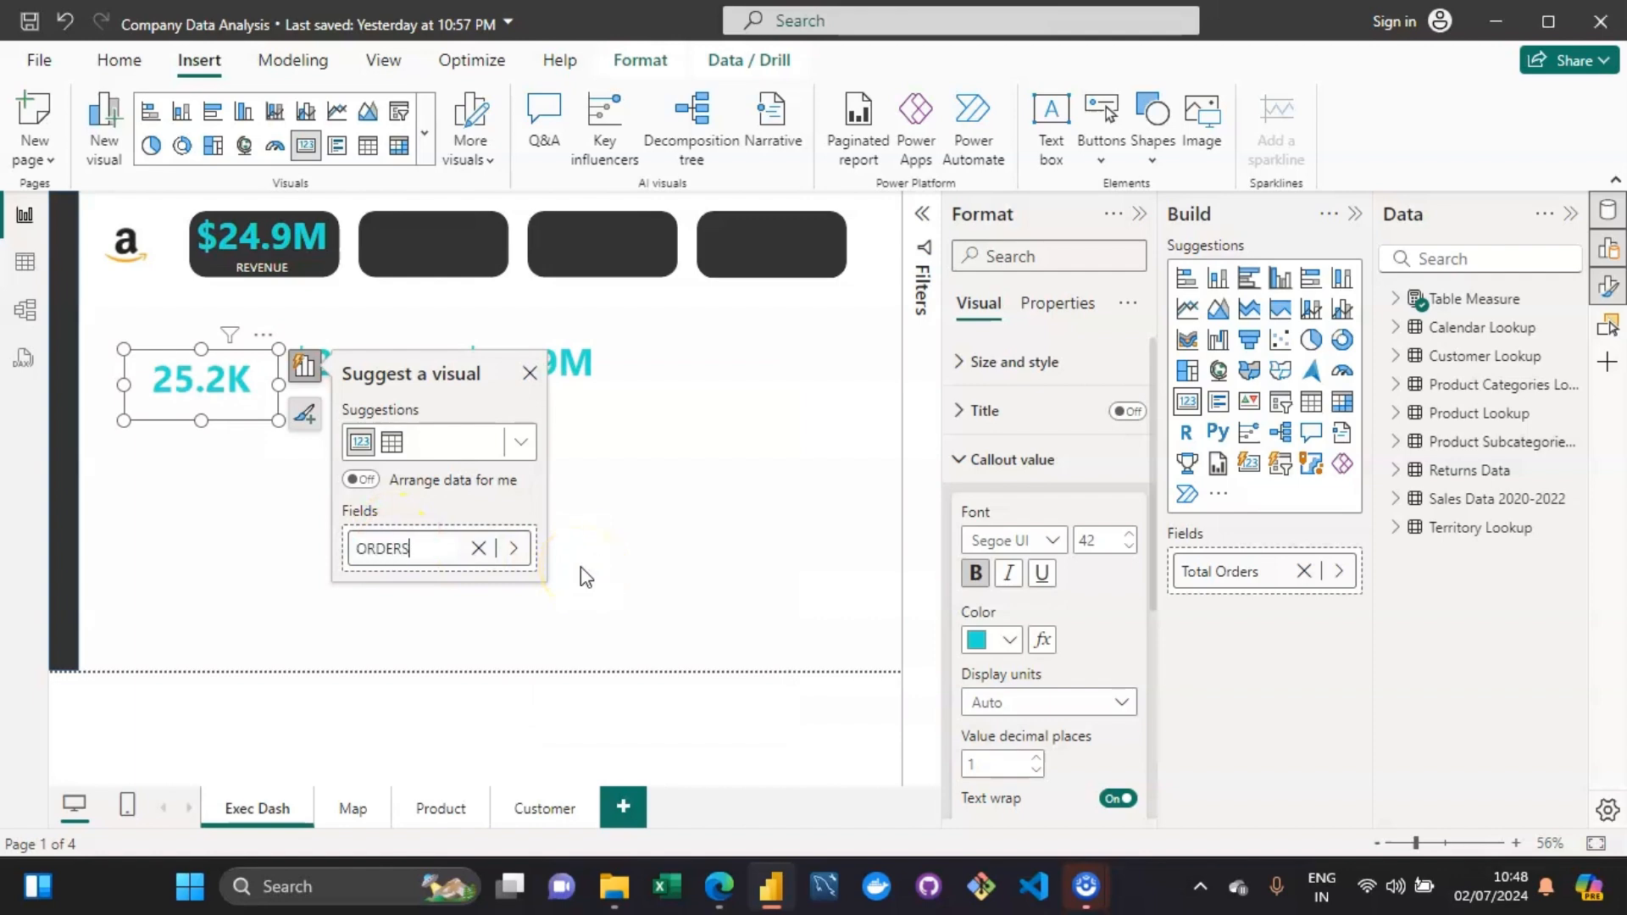
key("Return")
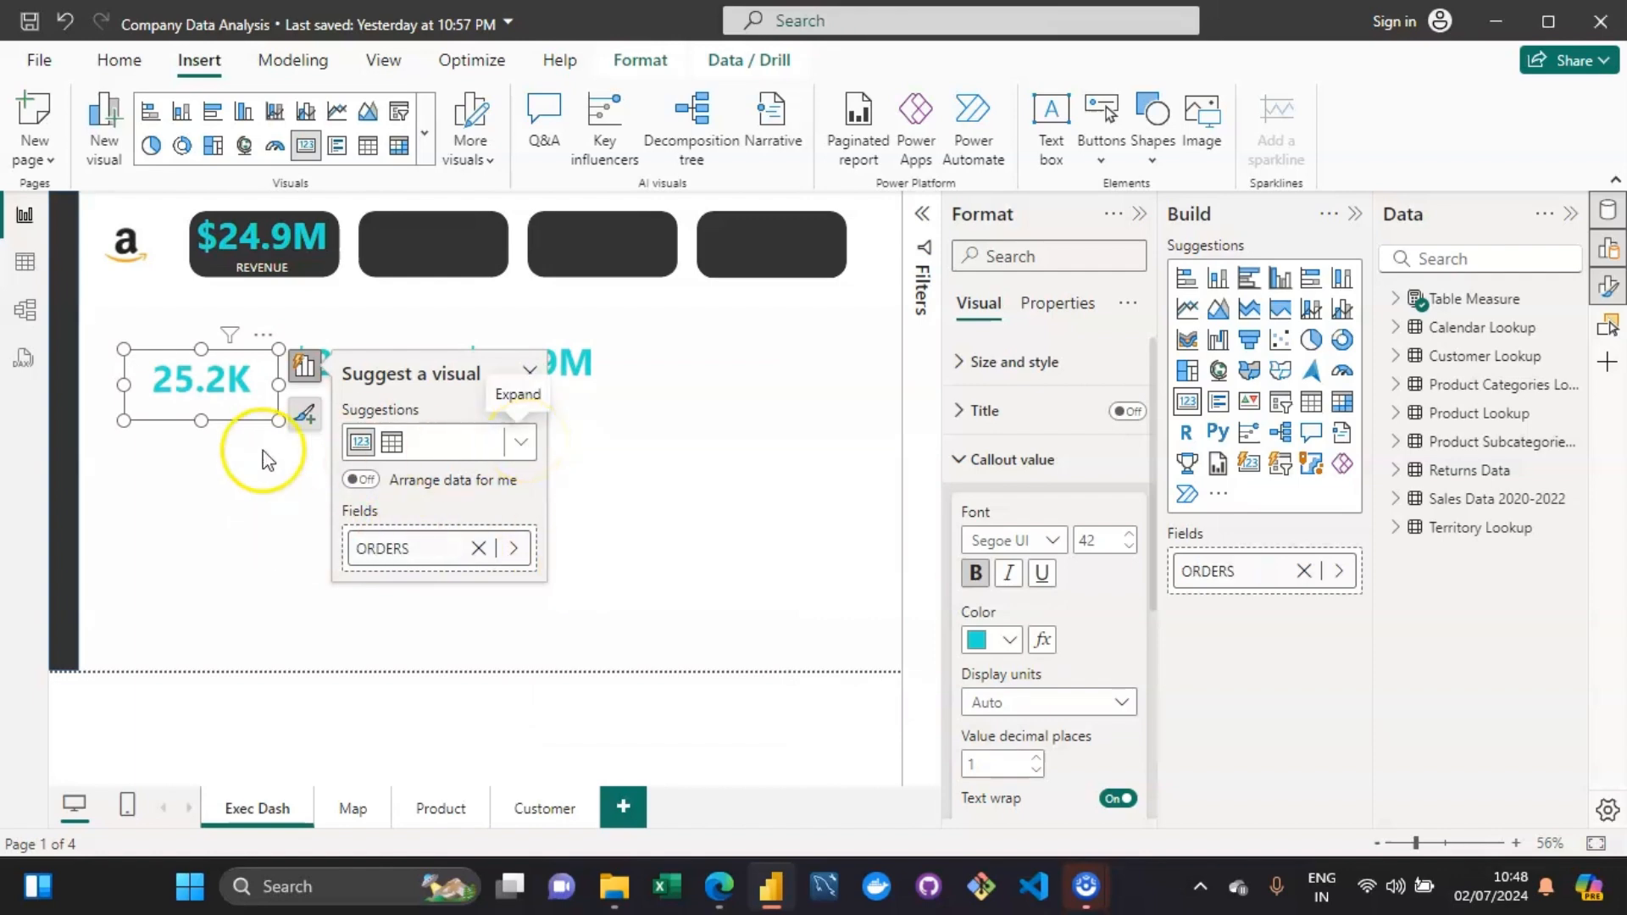
left_click_drag(163, 406, 409, 270)
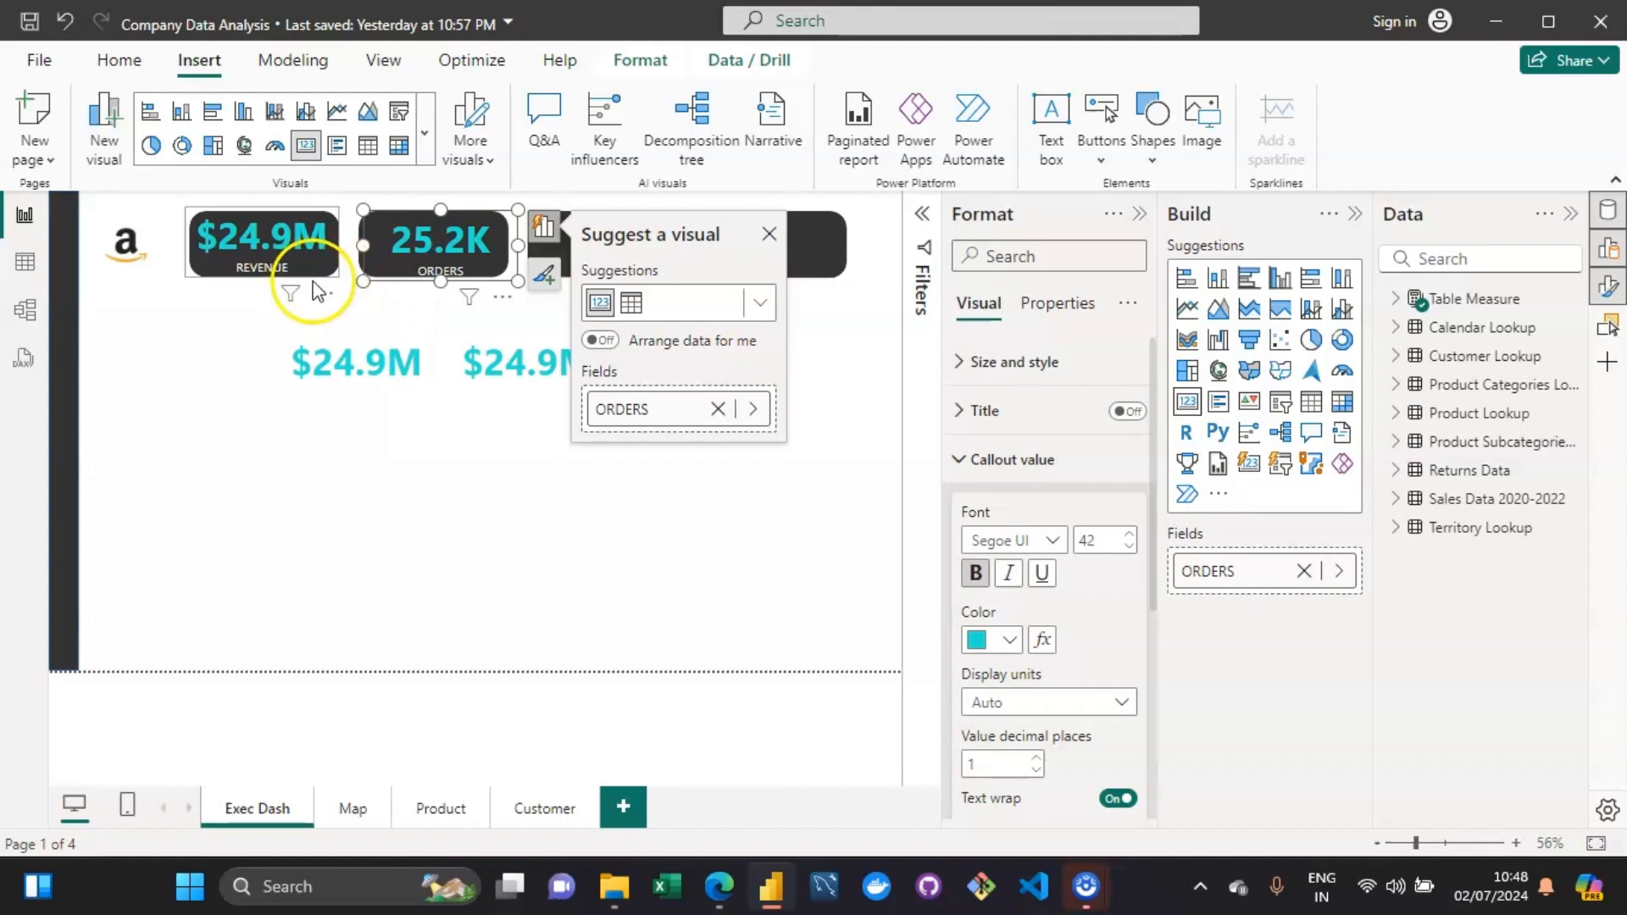
Replace the revenue field of the next copied card with the Total Profit measure.
left_click(390, 394)
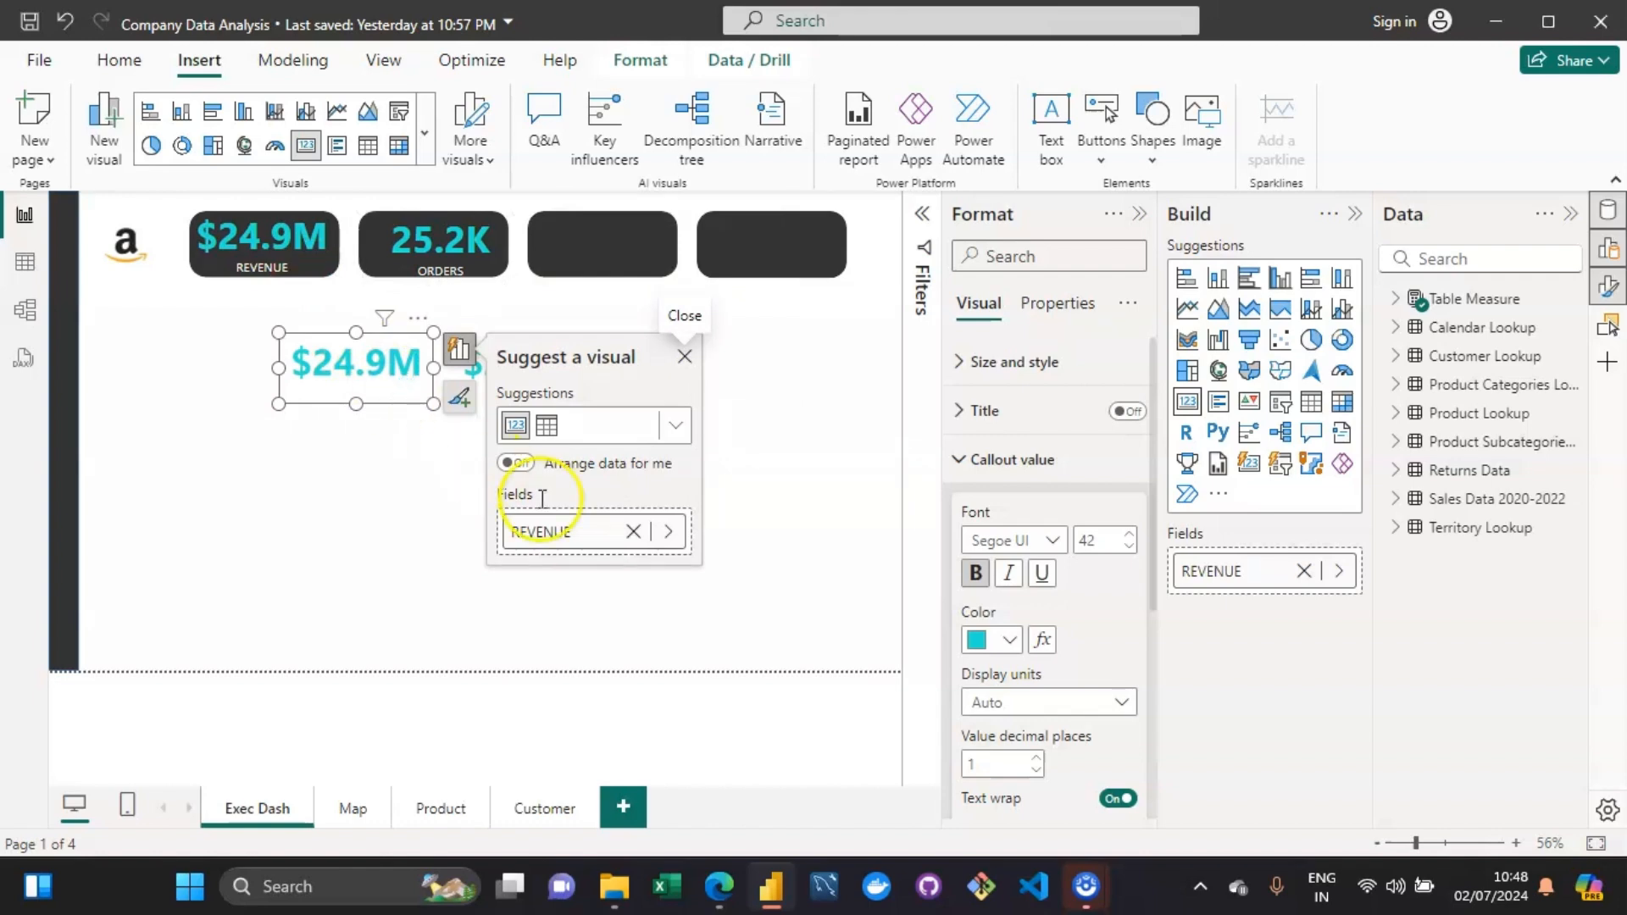
left_click(634, 532)
left_click(634, 534)
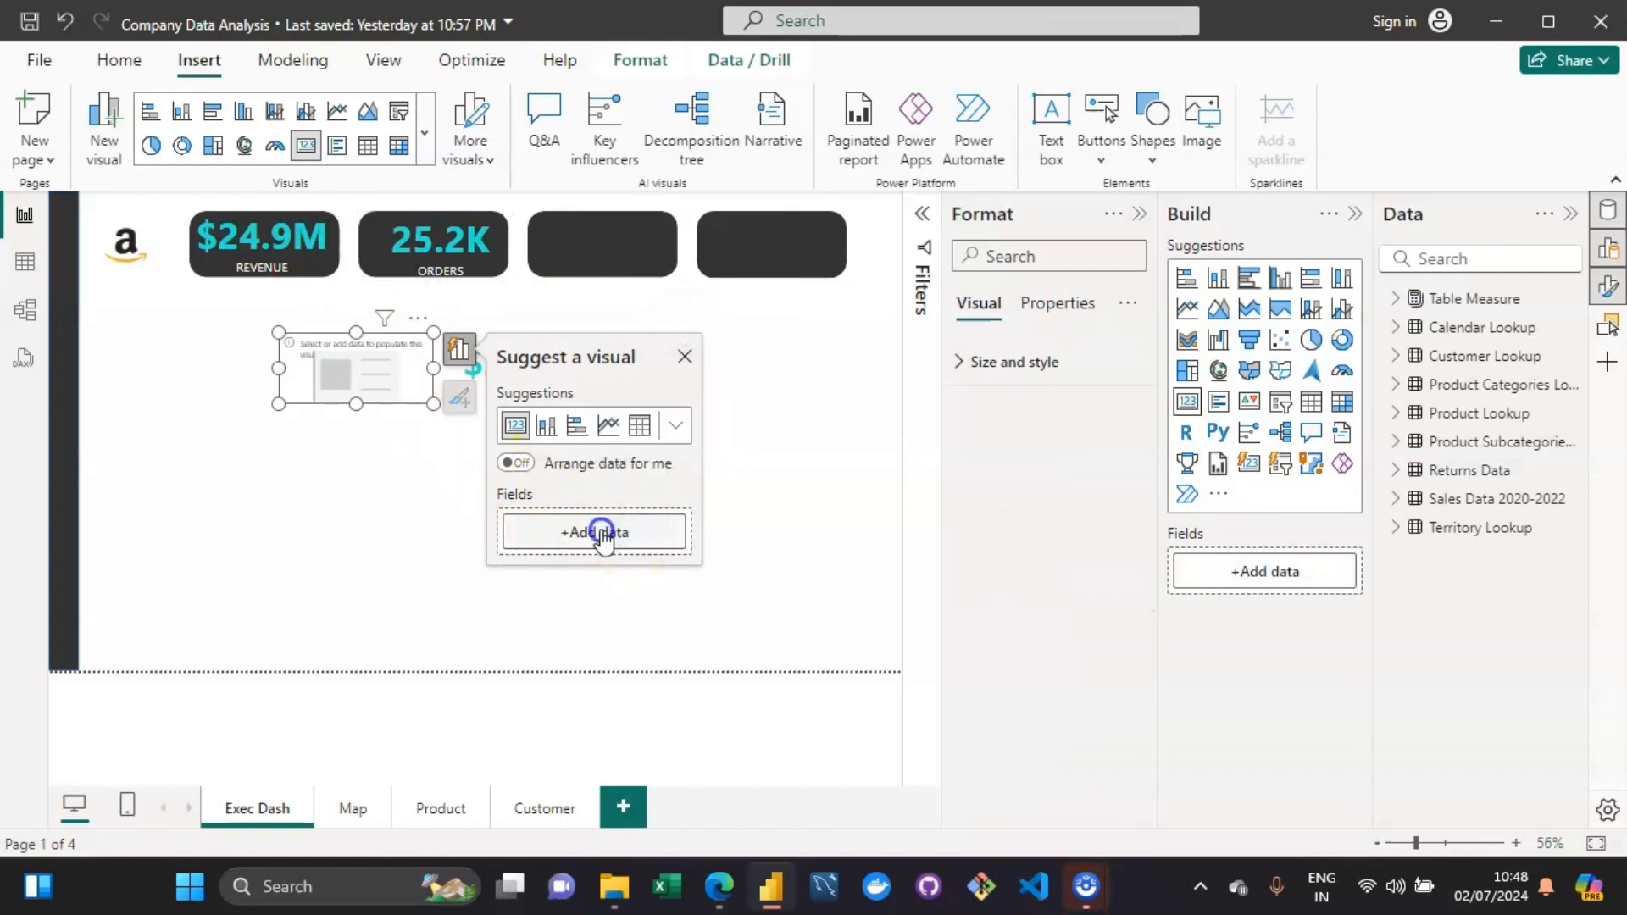
left_click(812, 428)
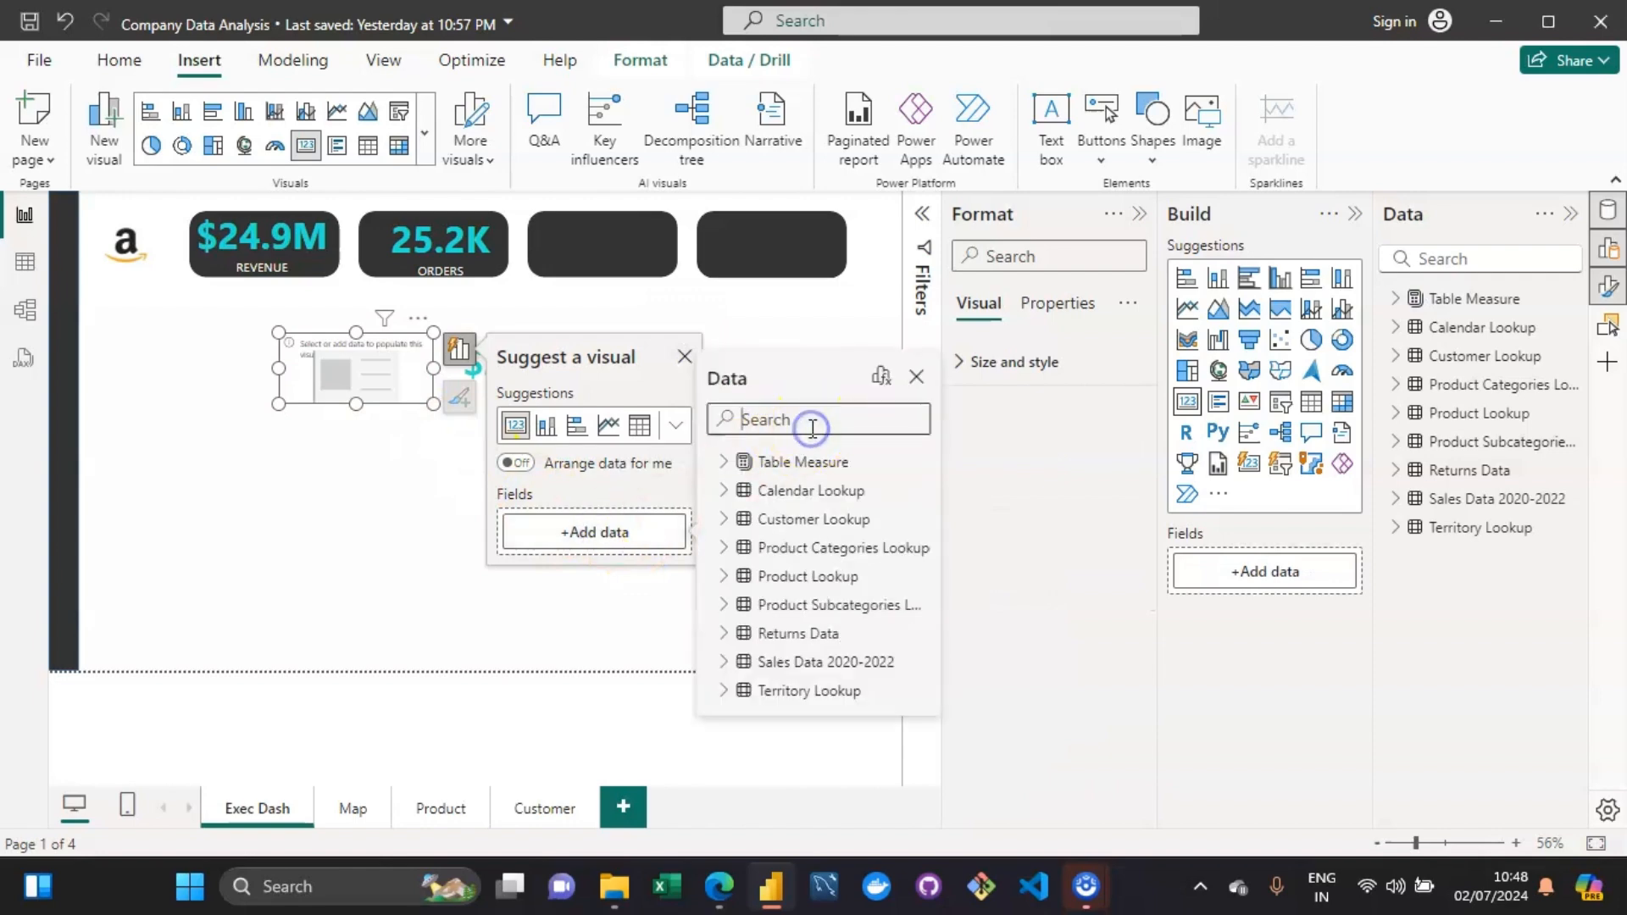
type("profit")
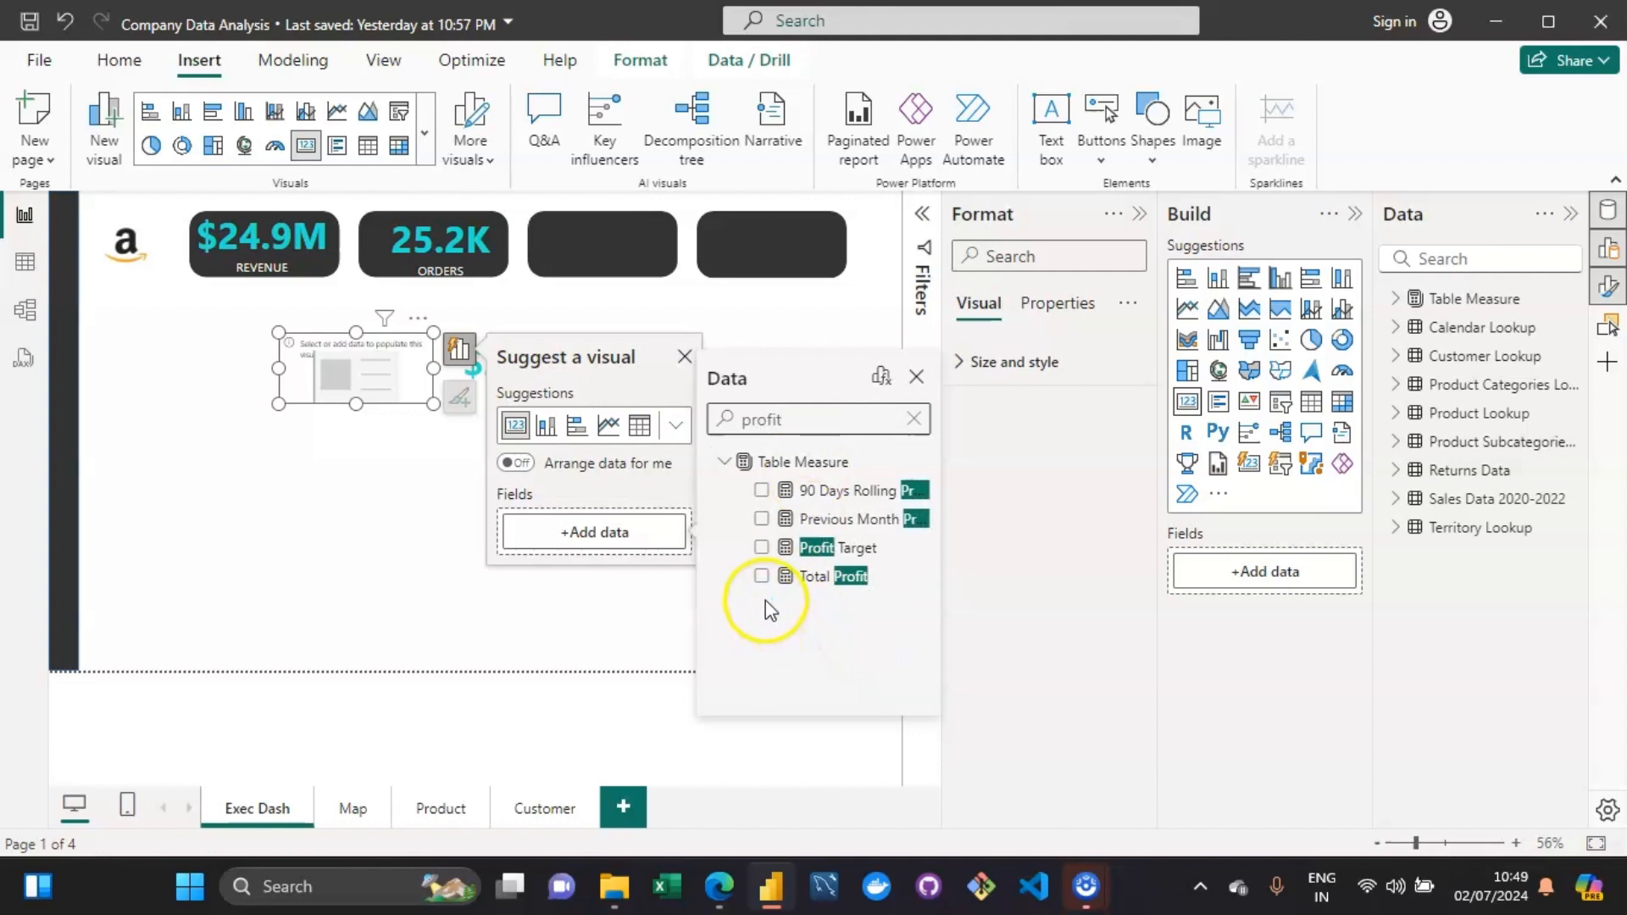
left_click(762, 578)
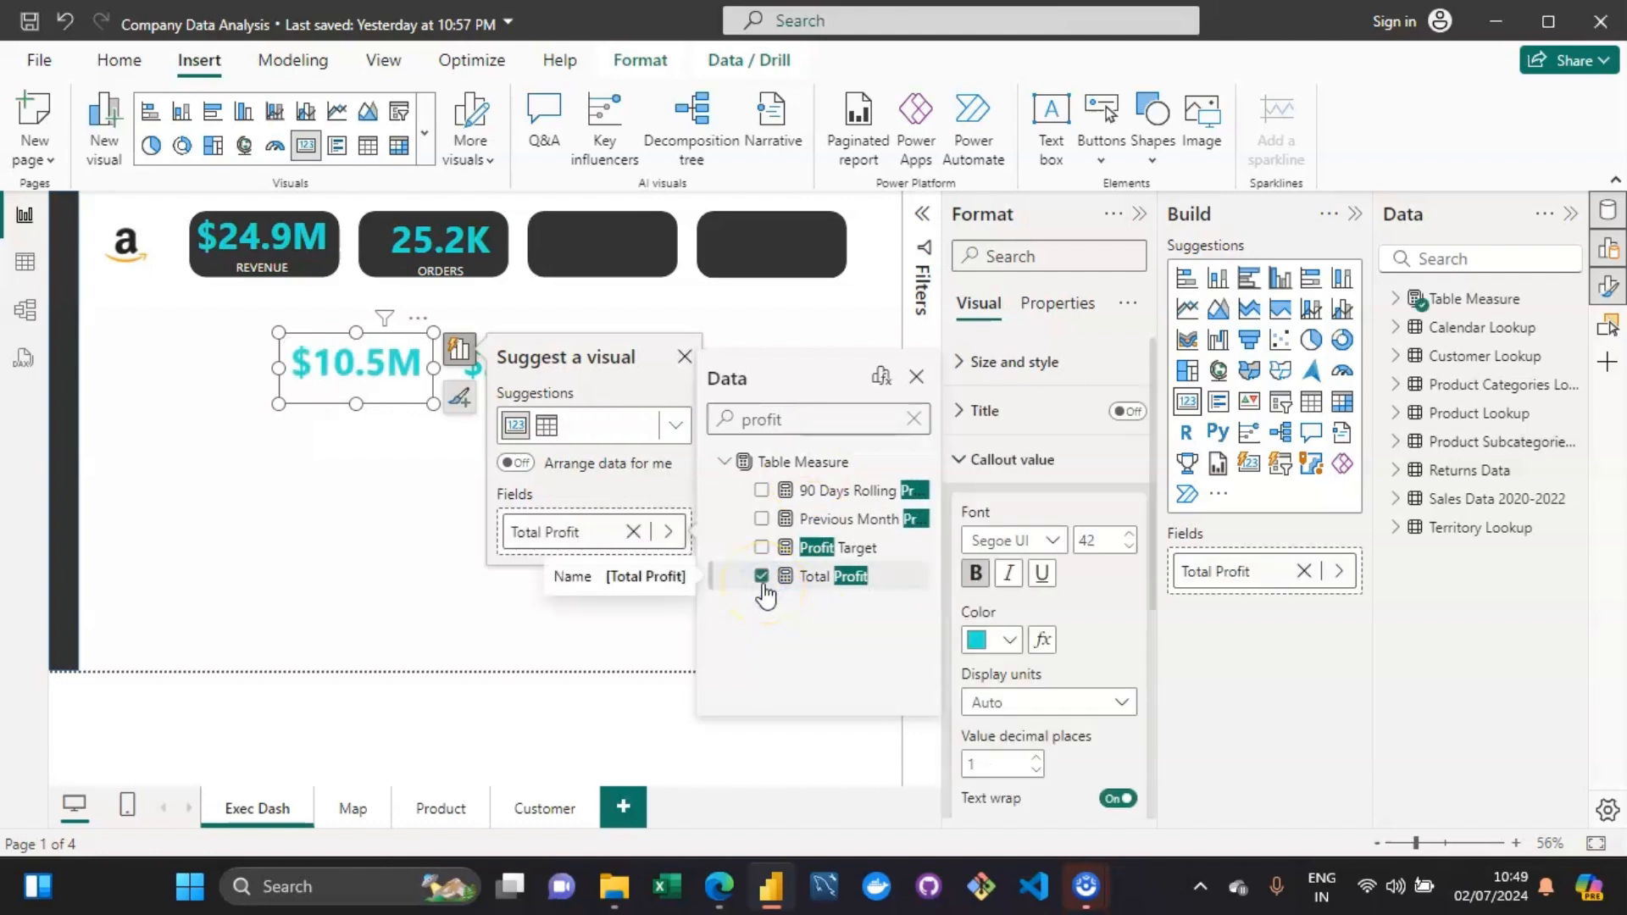
Rename the card's Total Profit field to PROFIT and move the card onto the third dark rounded rectangle.
left_click(551, 532)
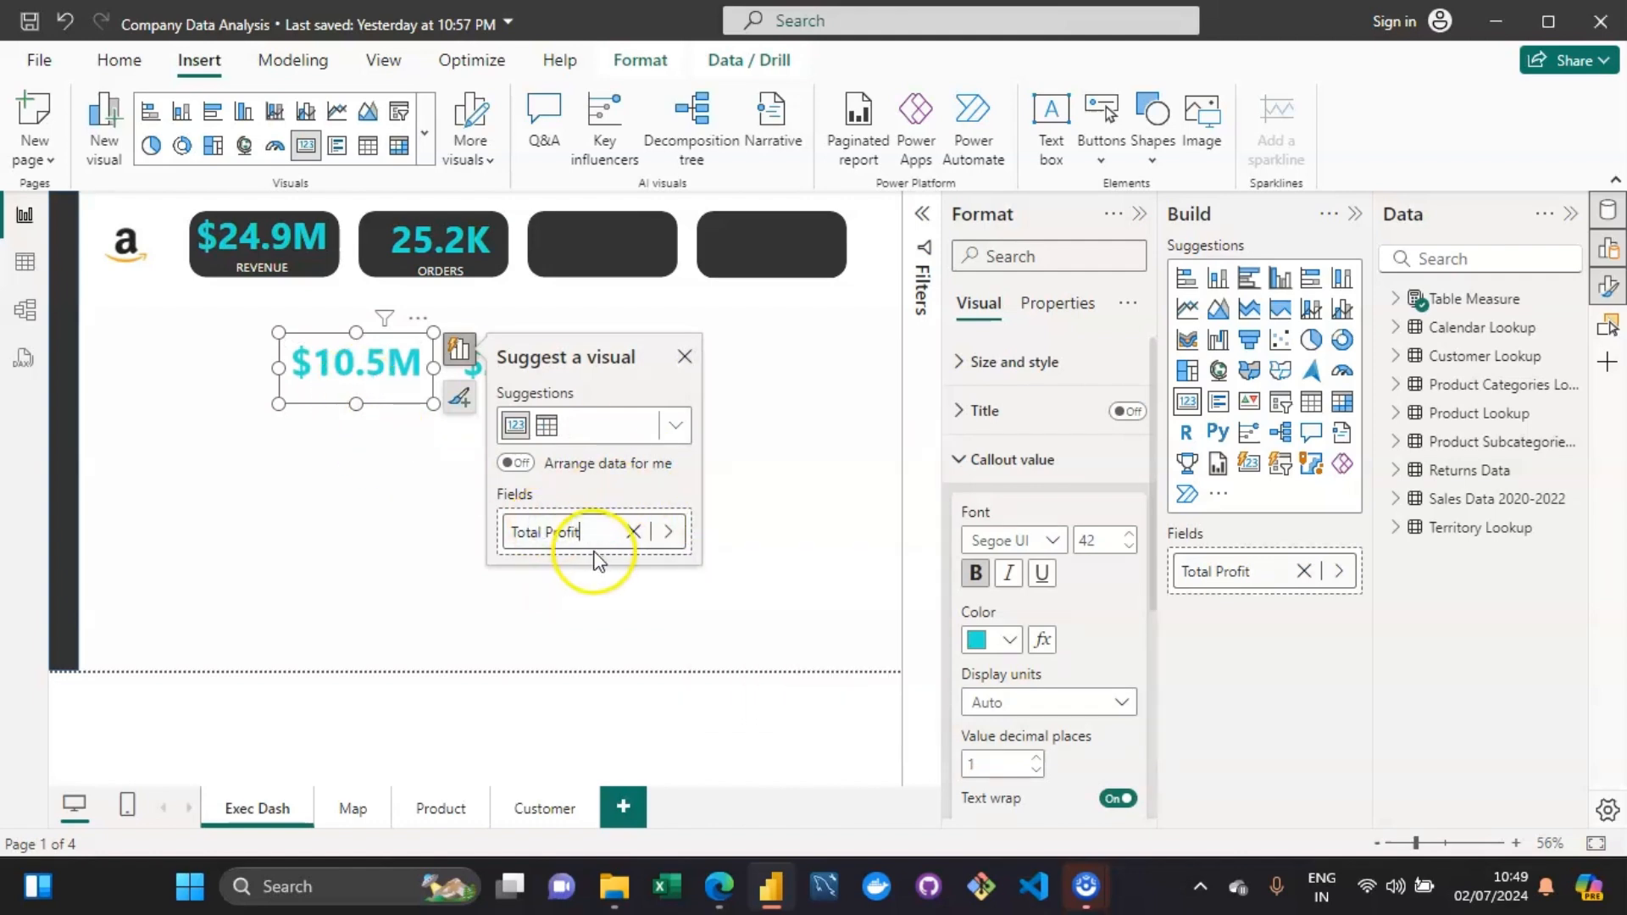
key("ctrl+a")
type("PROFIT")
key("Return")
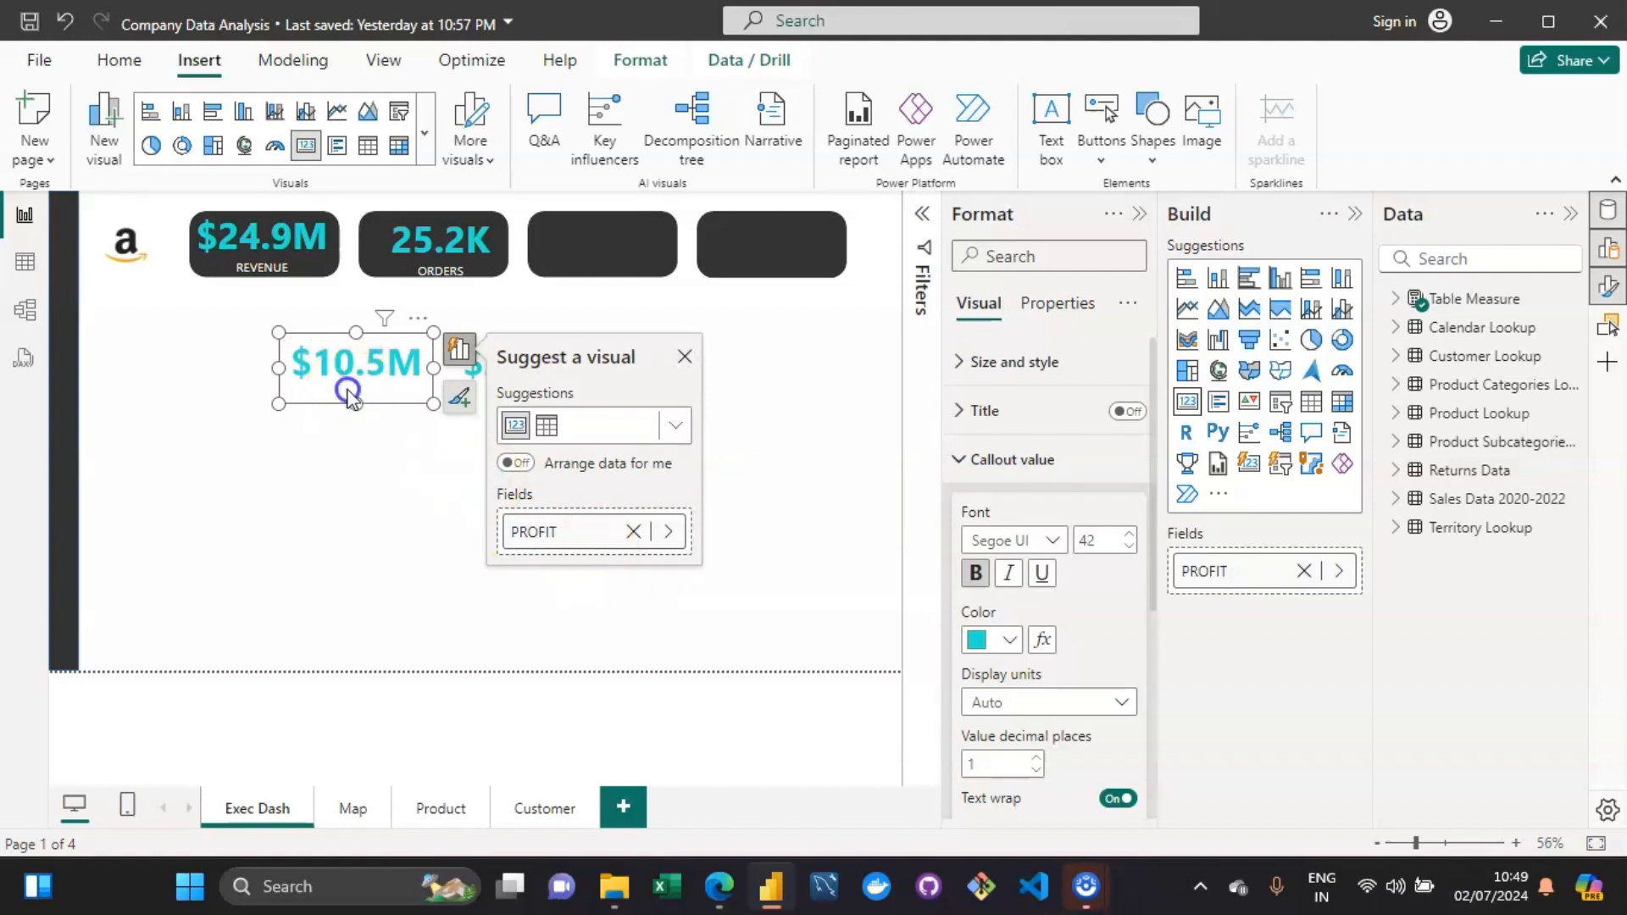
left_click_drag(349, 395, 604, 270)
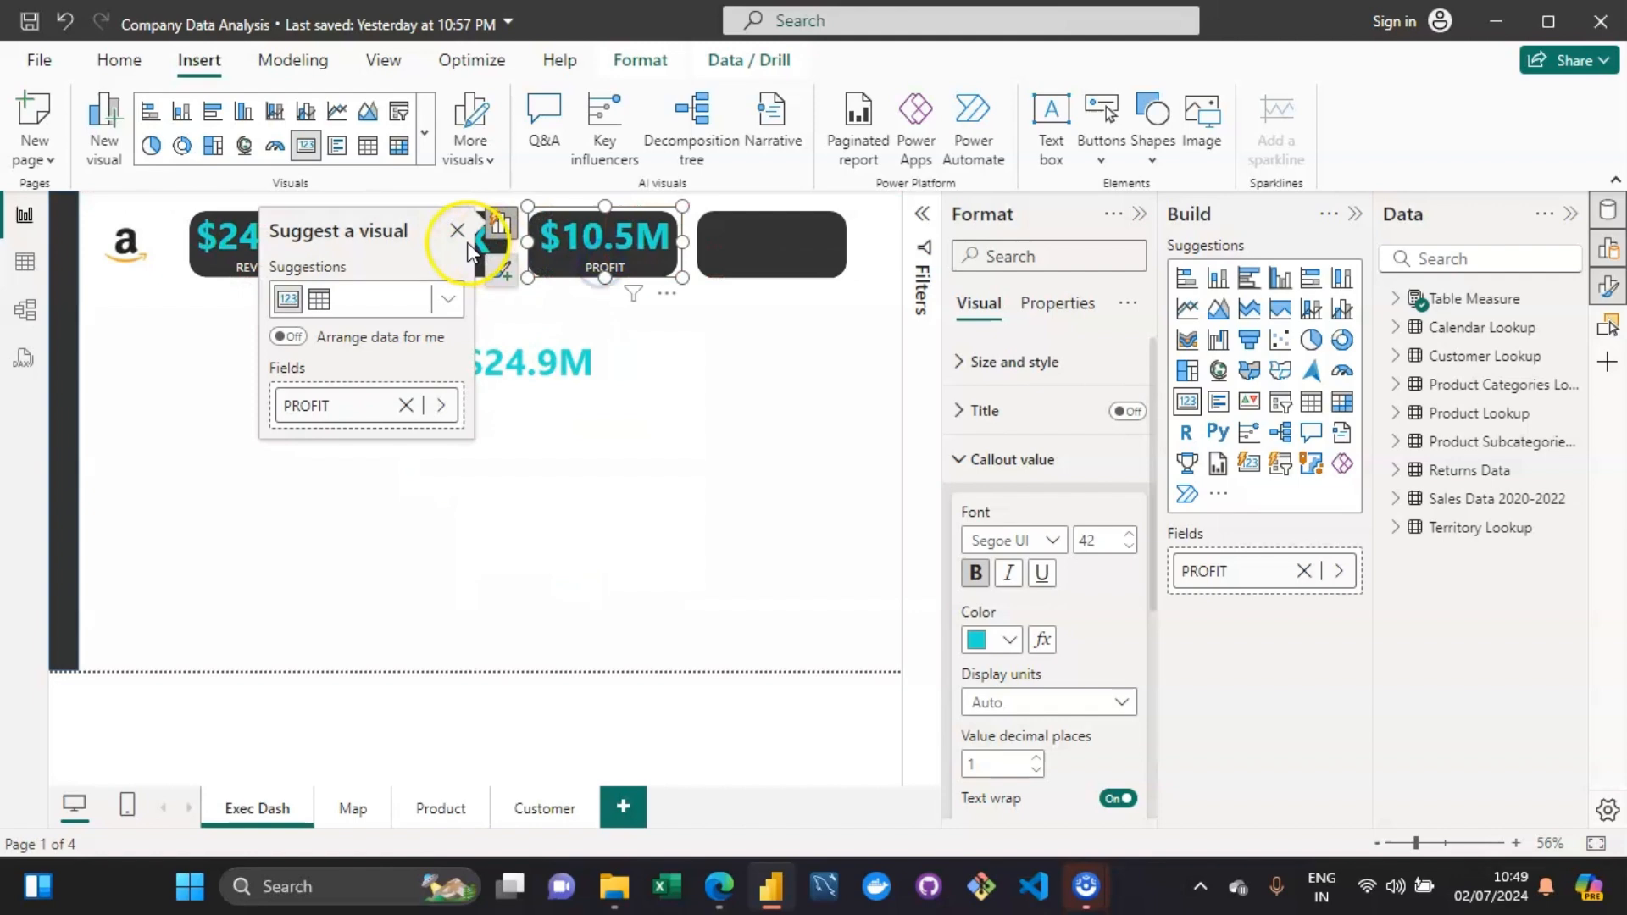
Nudge the orders card so it is centered on its dark rectangle and level with the revenue and profit cards.
left_click(733, 500)
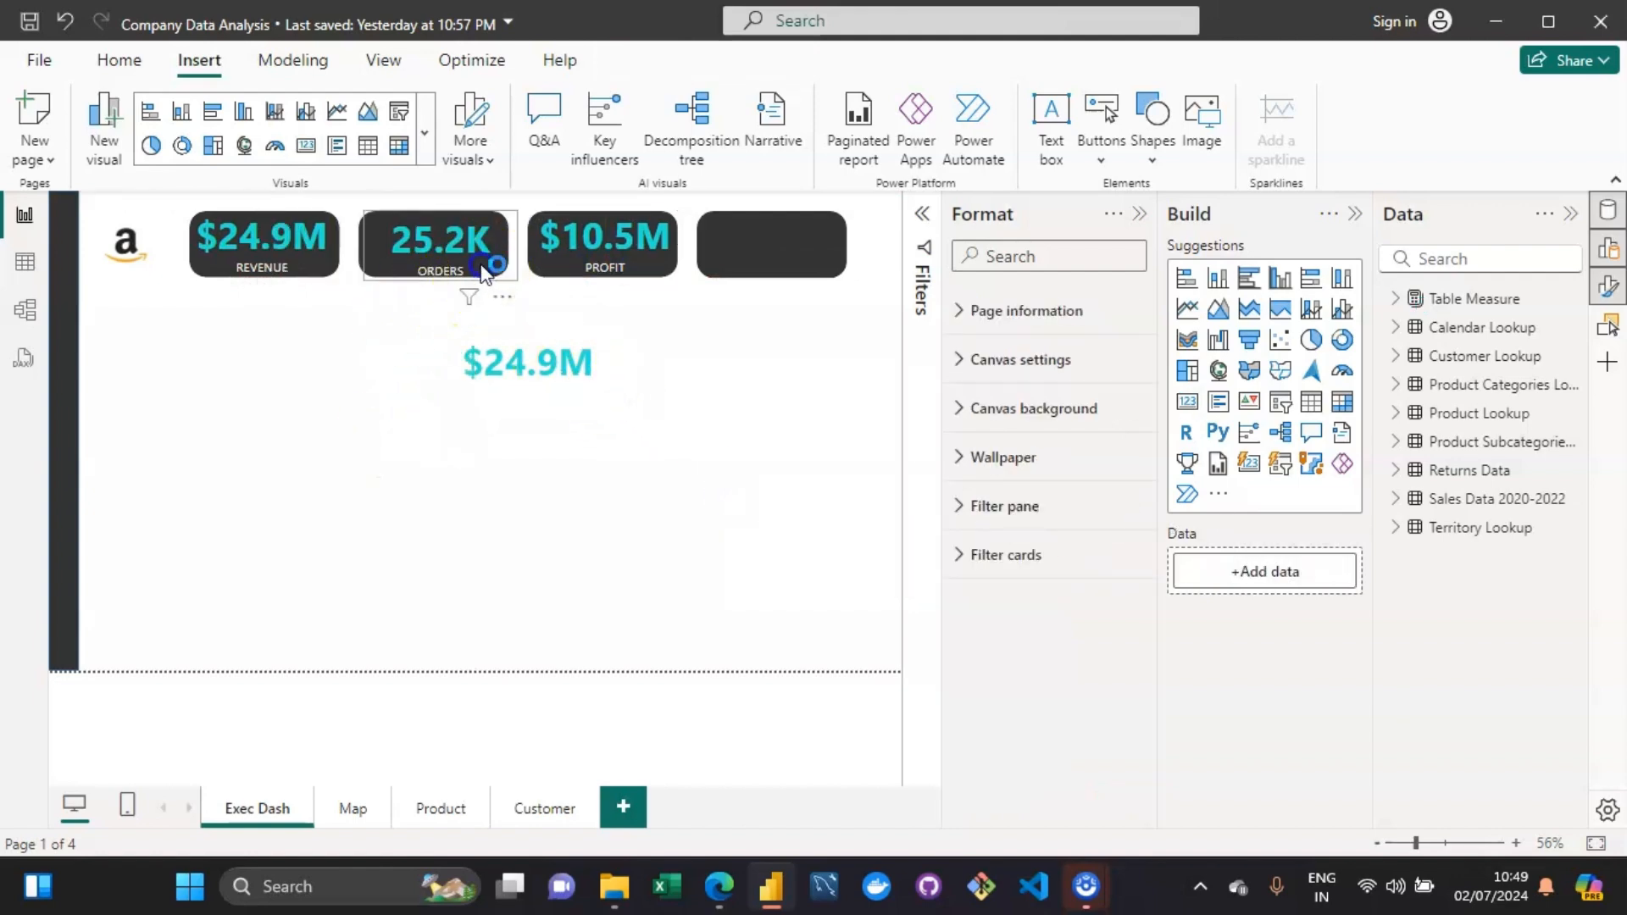
left_click_drag(482, 266, 480, 264)
left_click(421, 557)
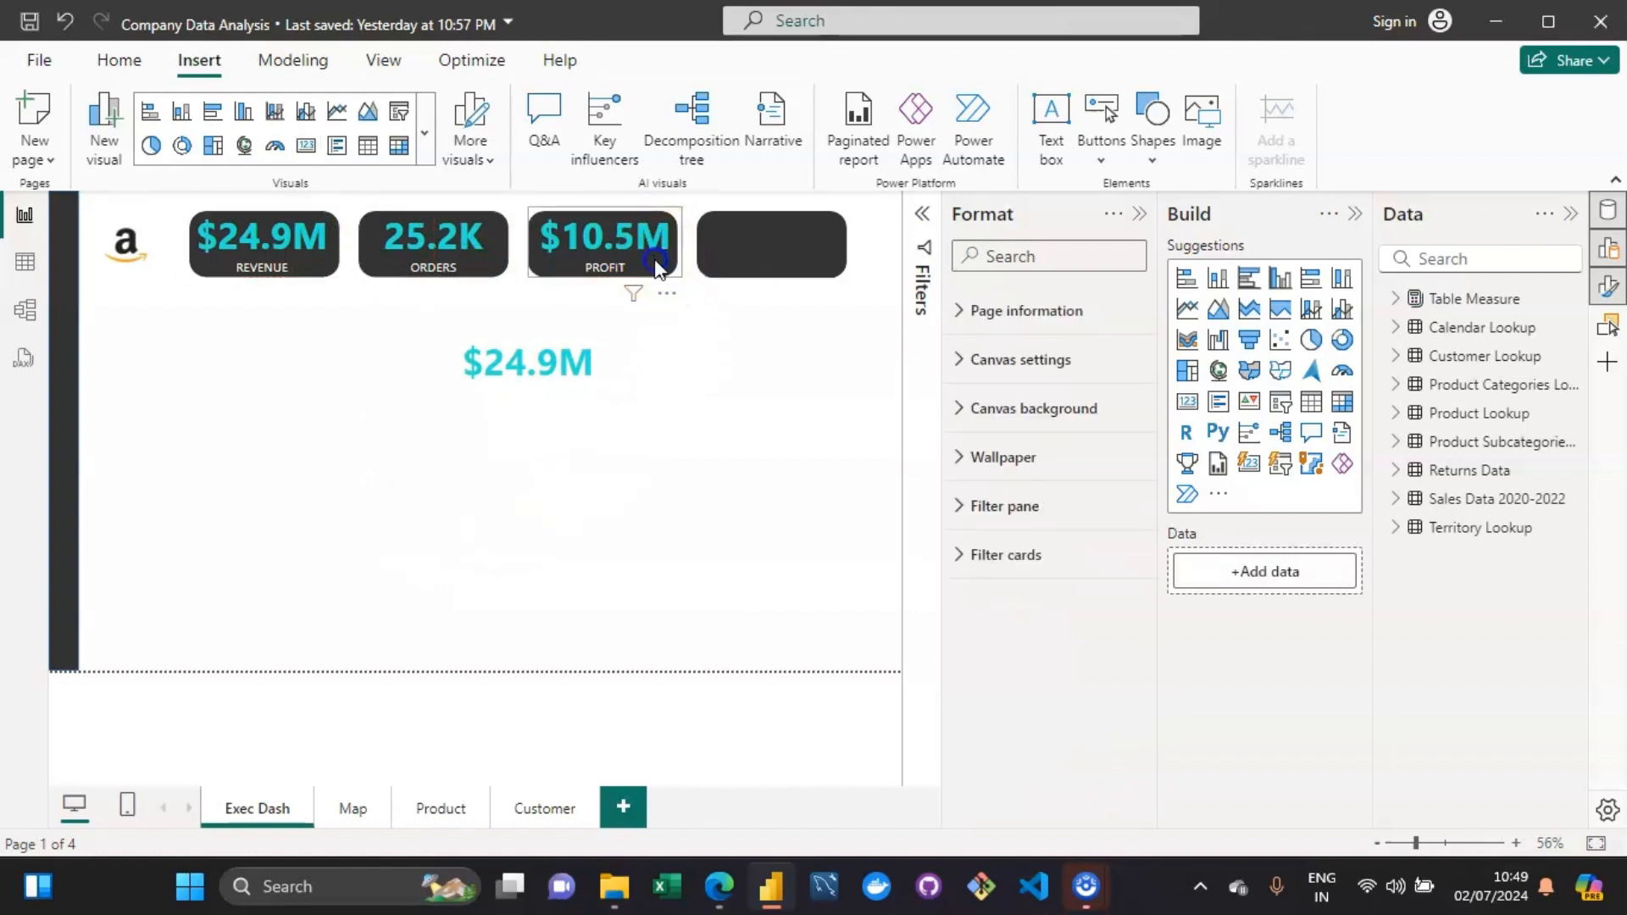
Nudge the profit card so it is centered on the third dark rounded rectangle.
left_click_drag(653, 267, 653, 257)
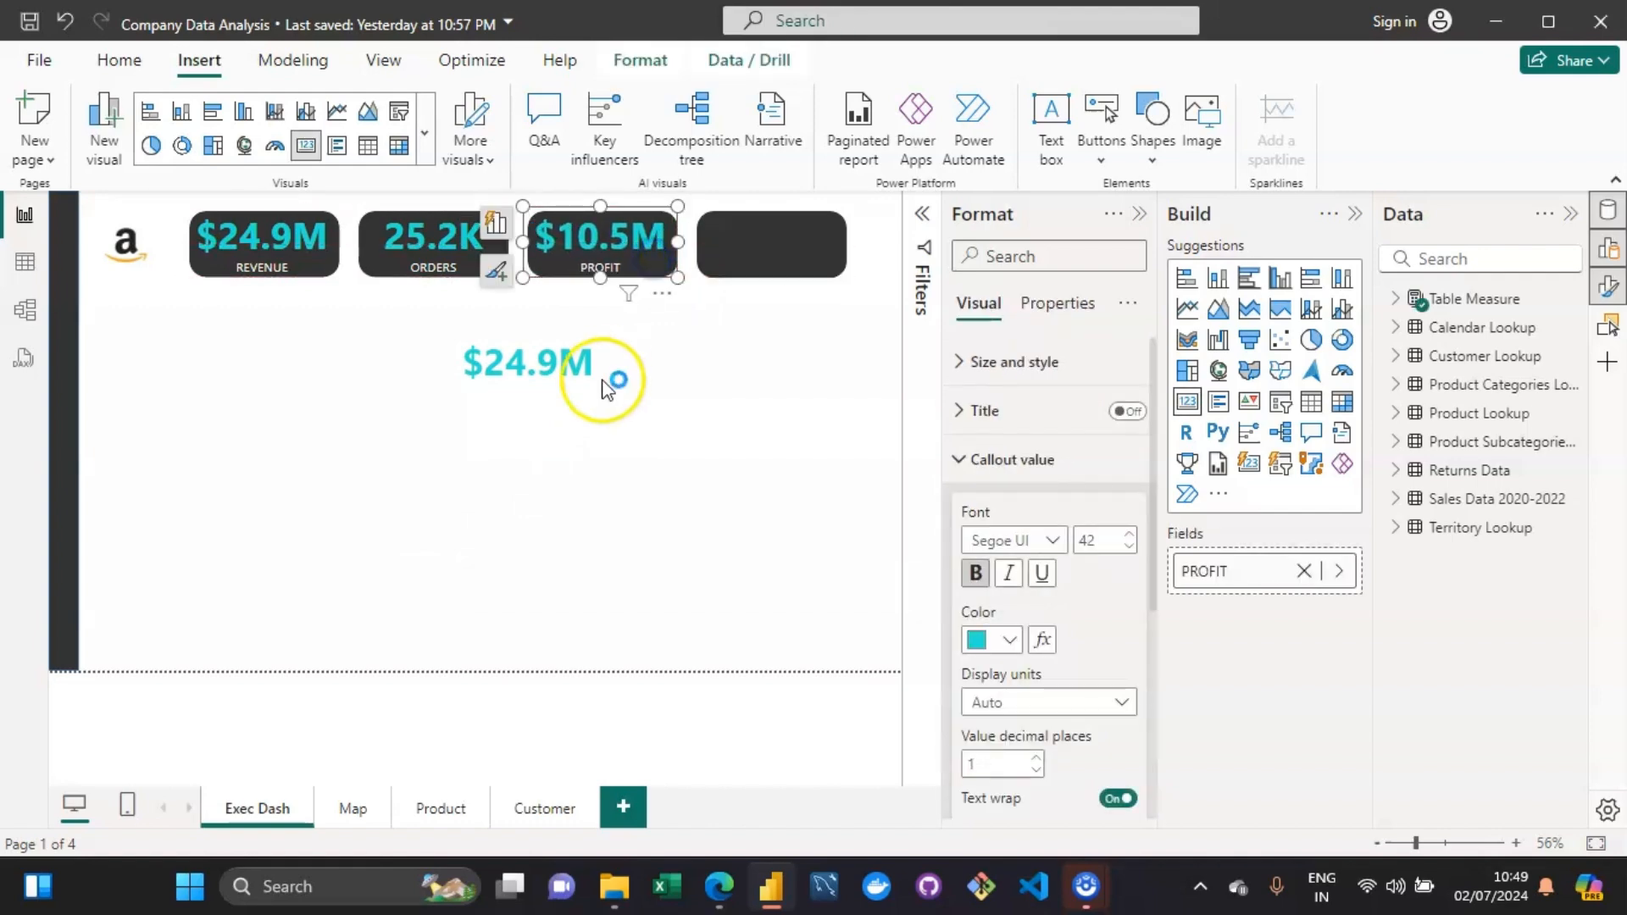
Replace the revenue field of the remaining copied card with the % of Total returns measure.
left_click(580, 395)
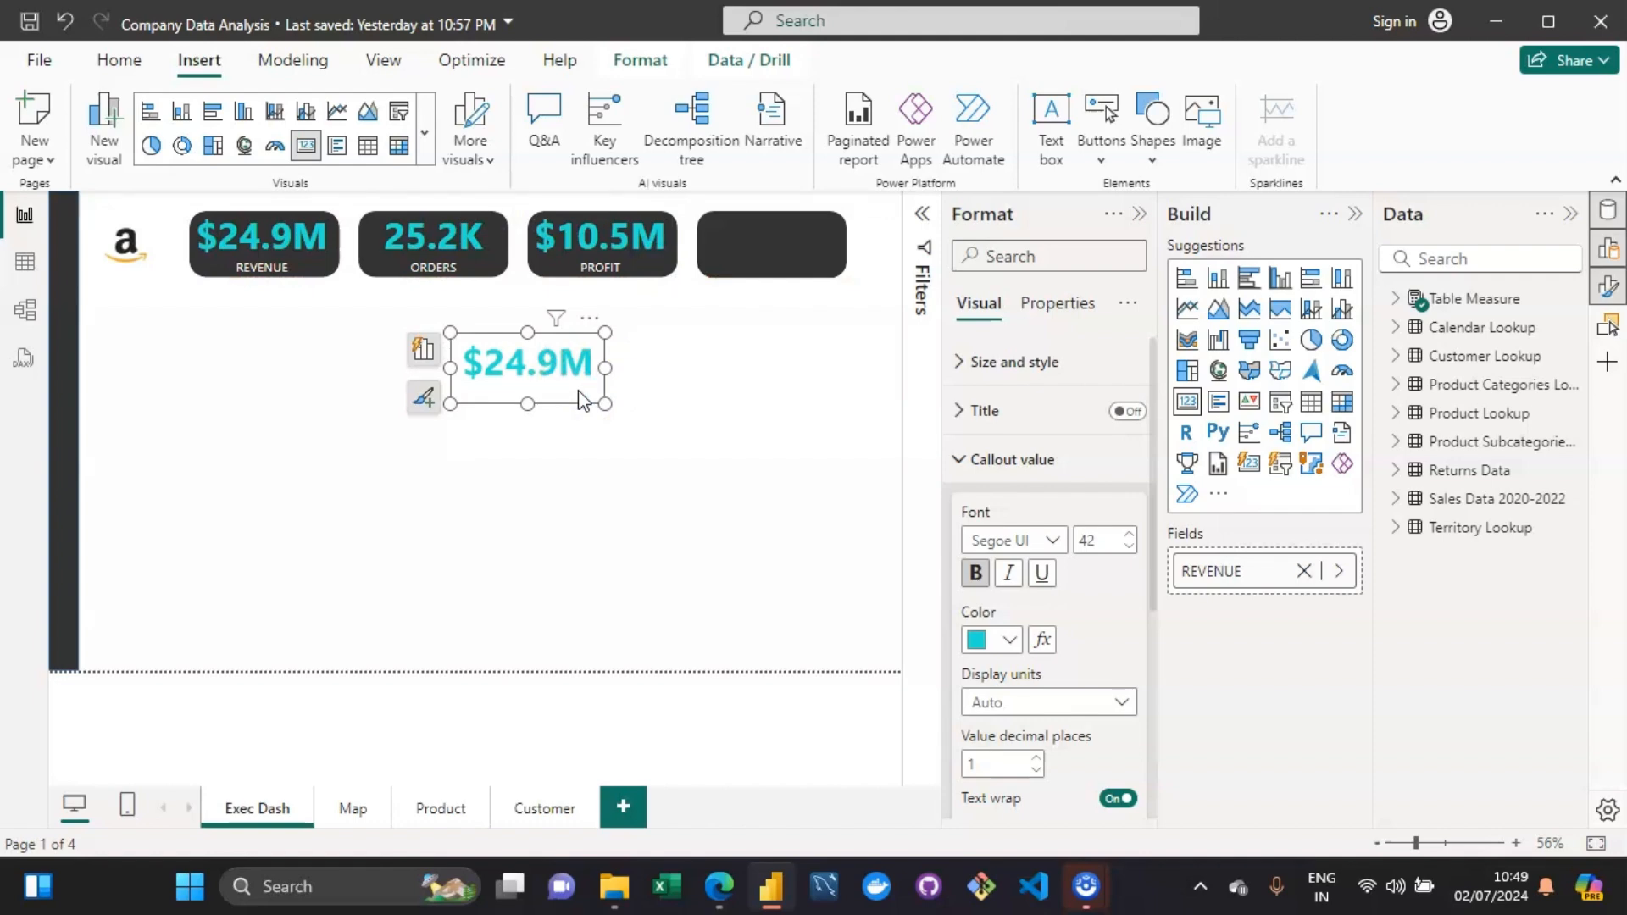
left_click(423, 351)
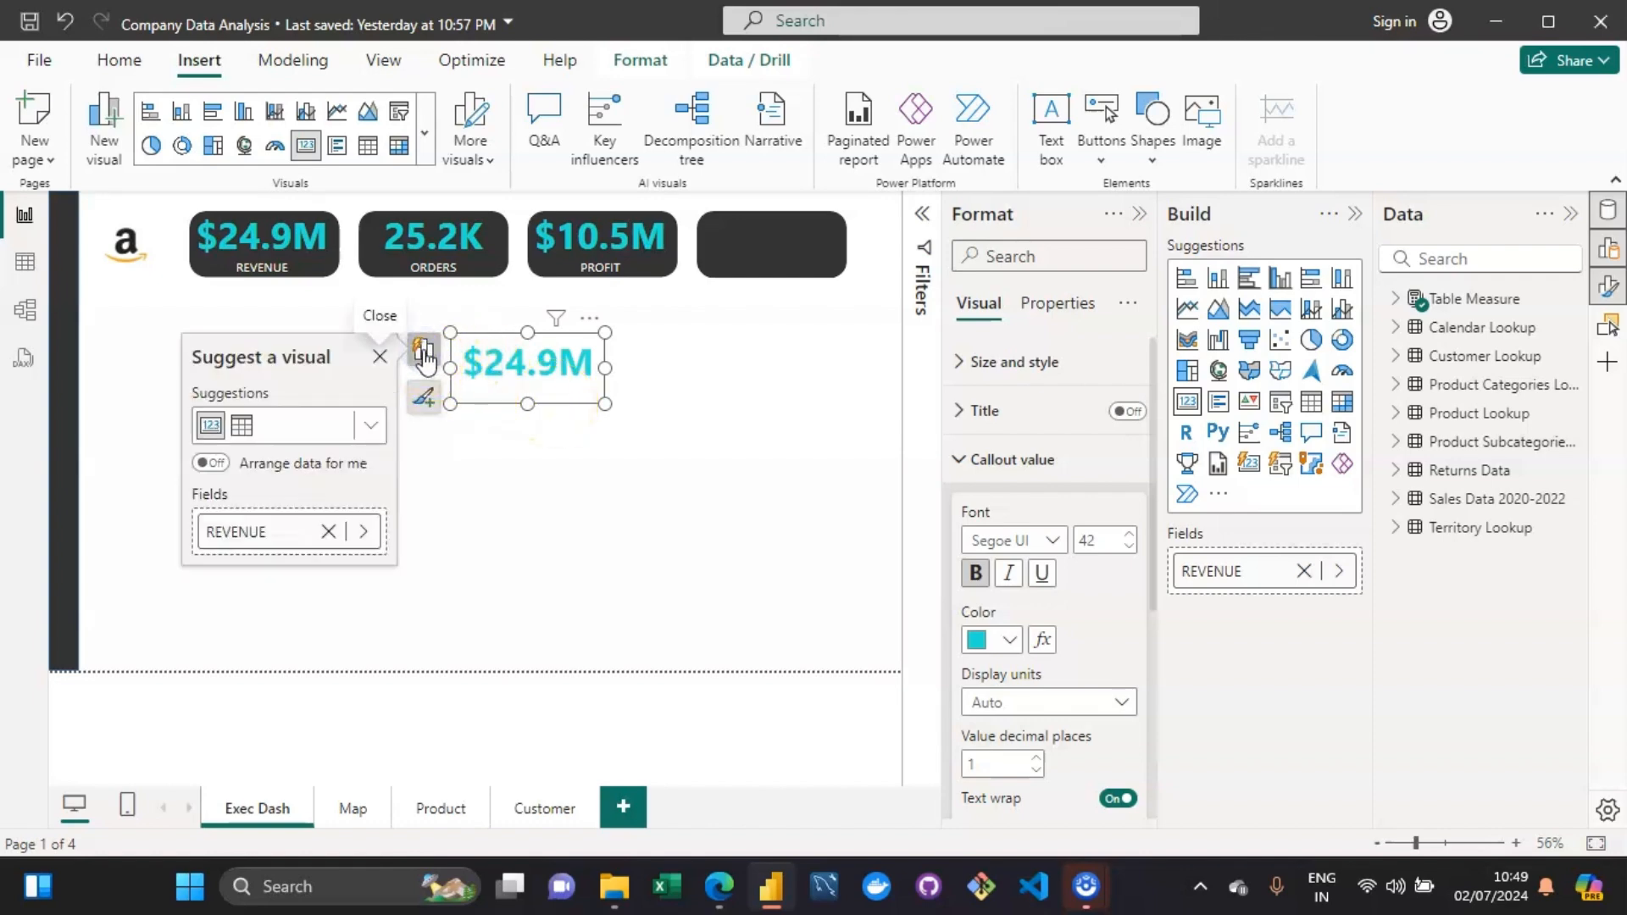
left_click(331, 534)
left_click(305, 532)
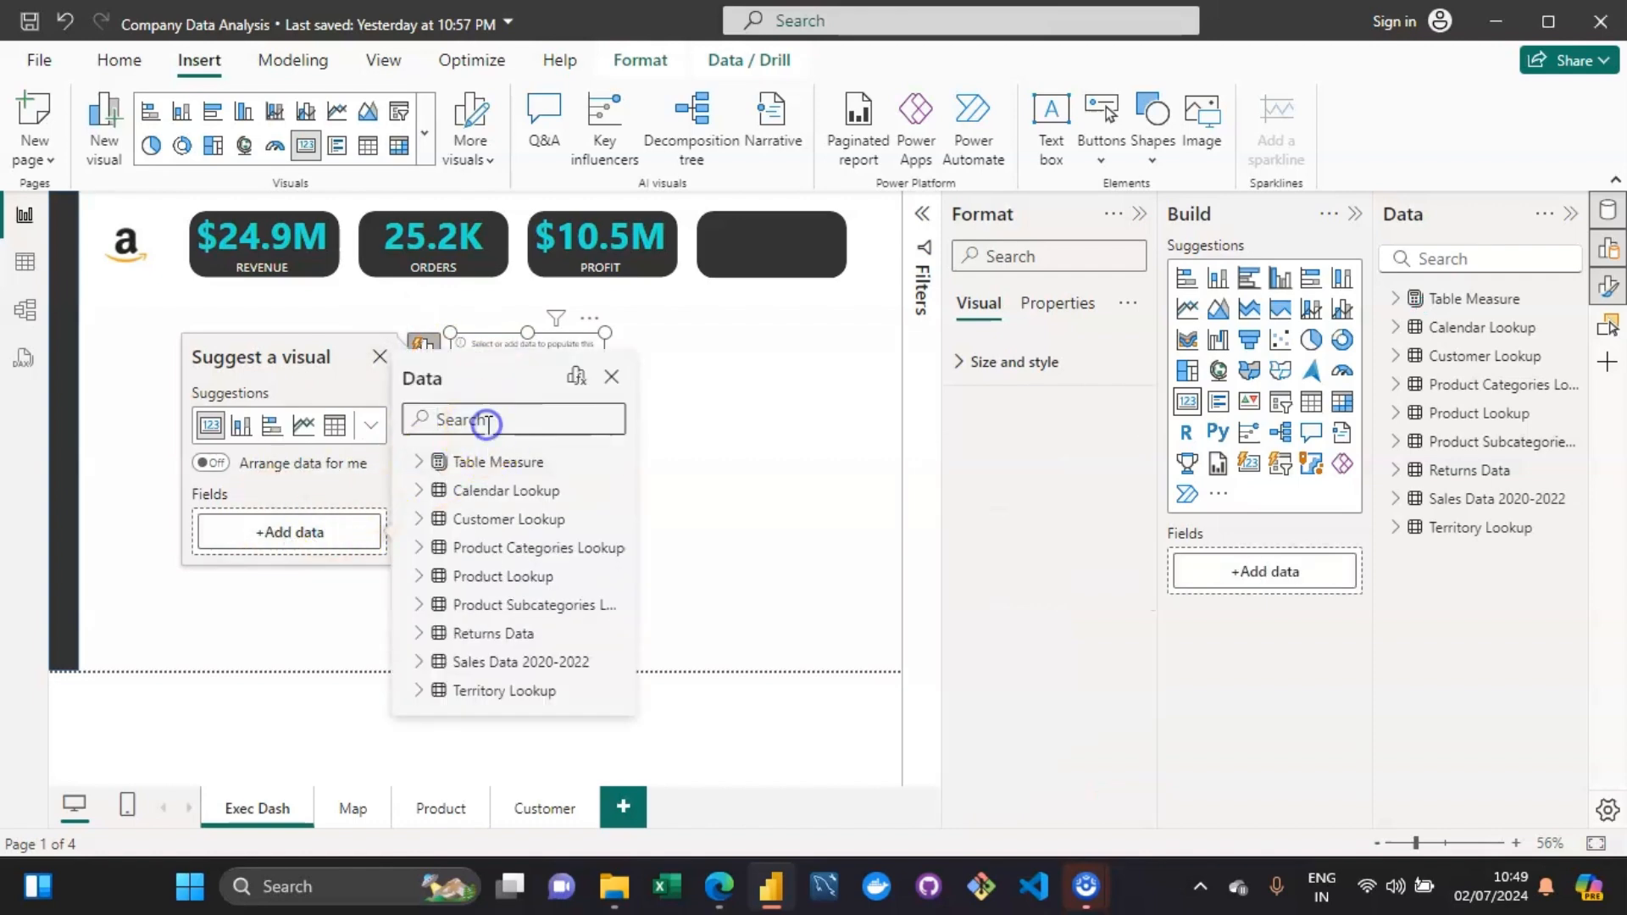
type("return")
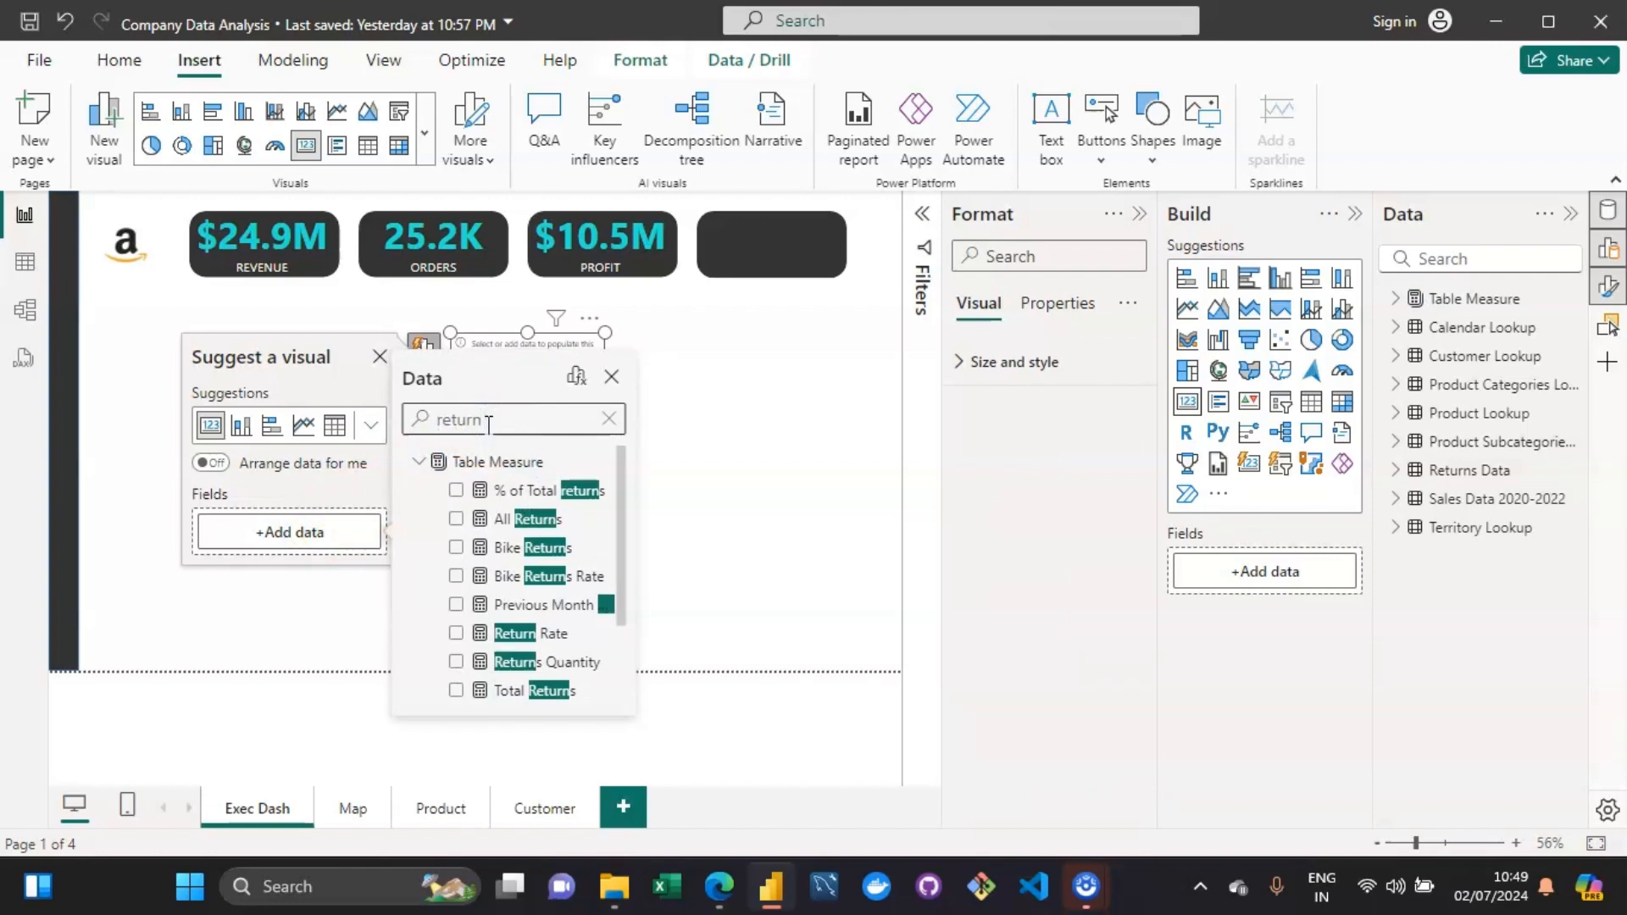
left_click(456, 492)
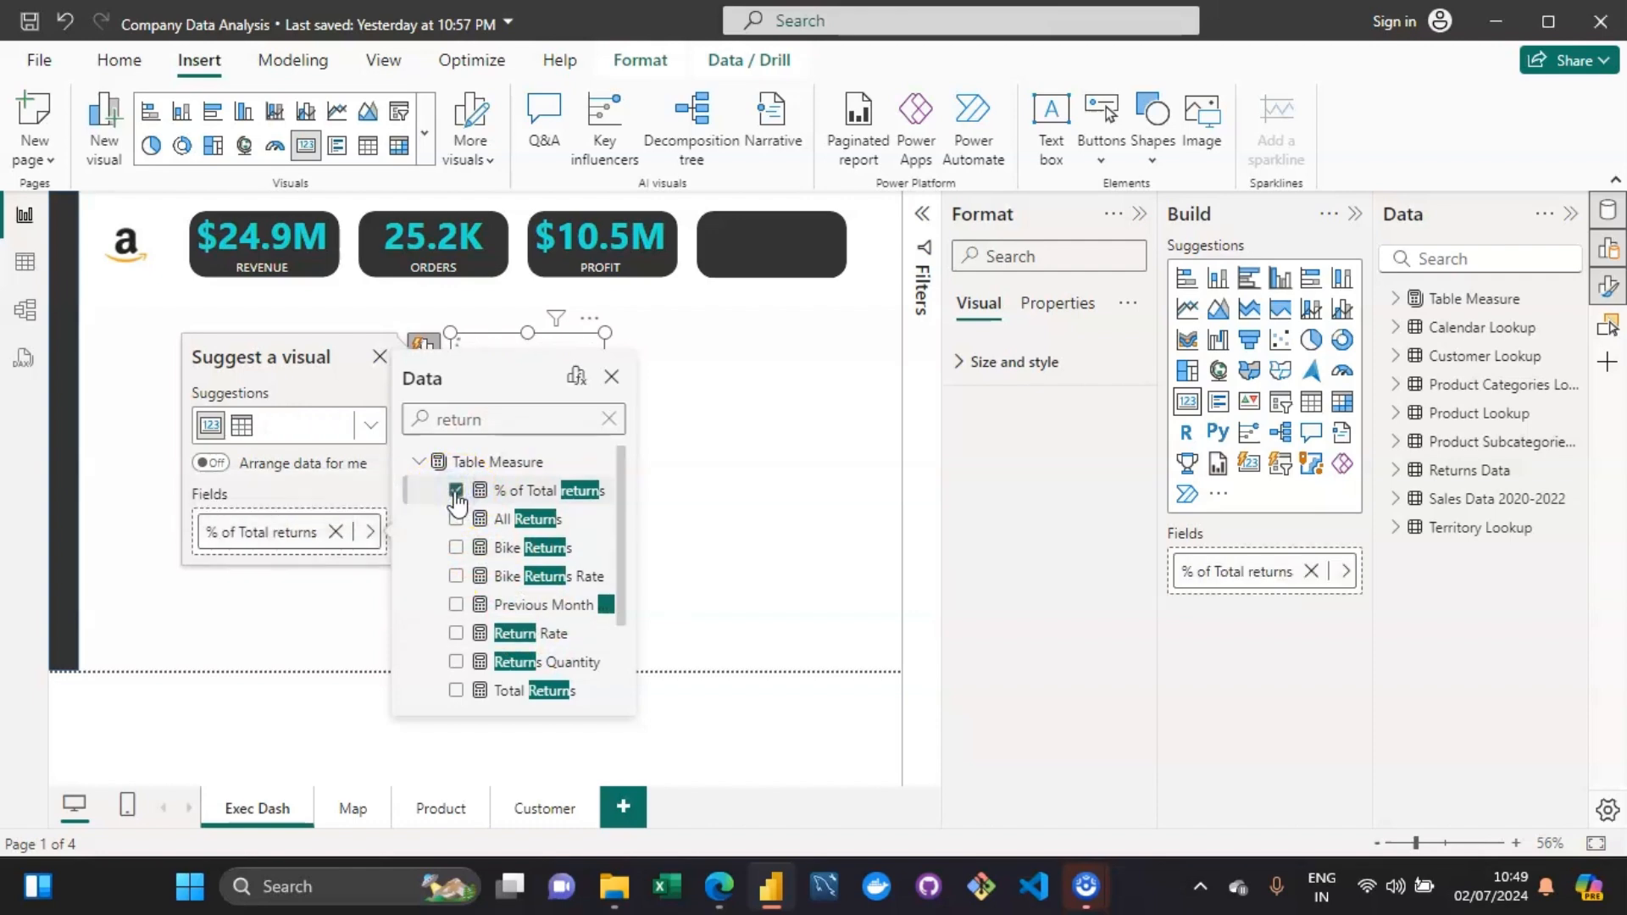
Rename the card's % of Total returns field to RETURN %.
left_click(254, 535)
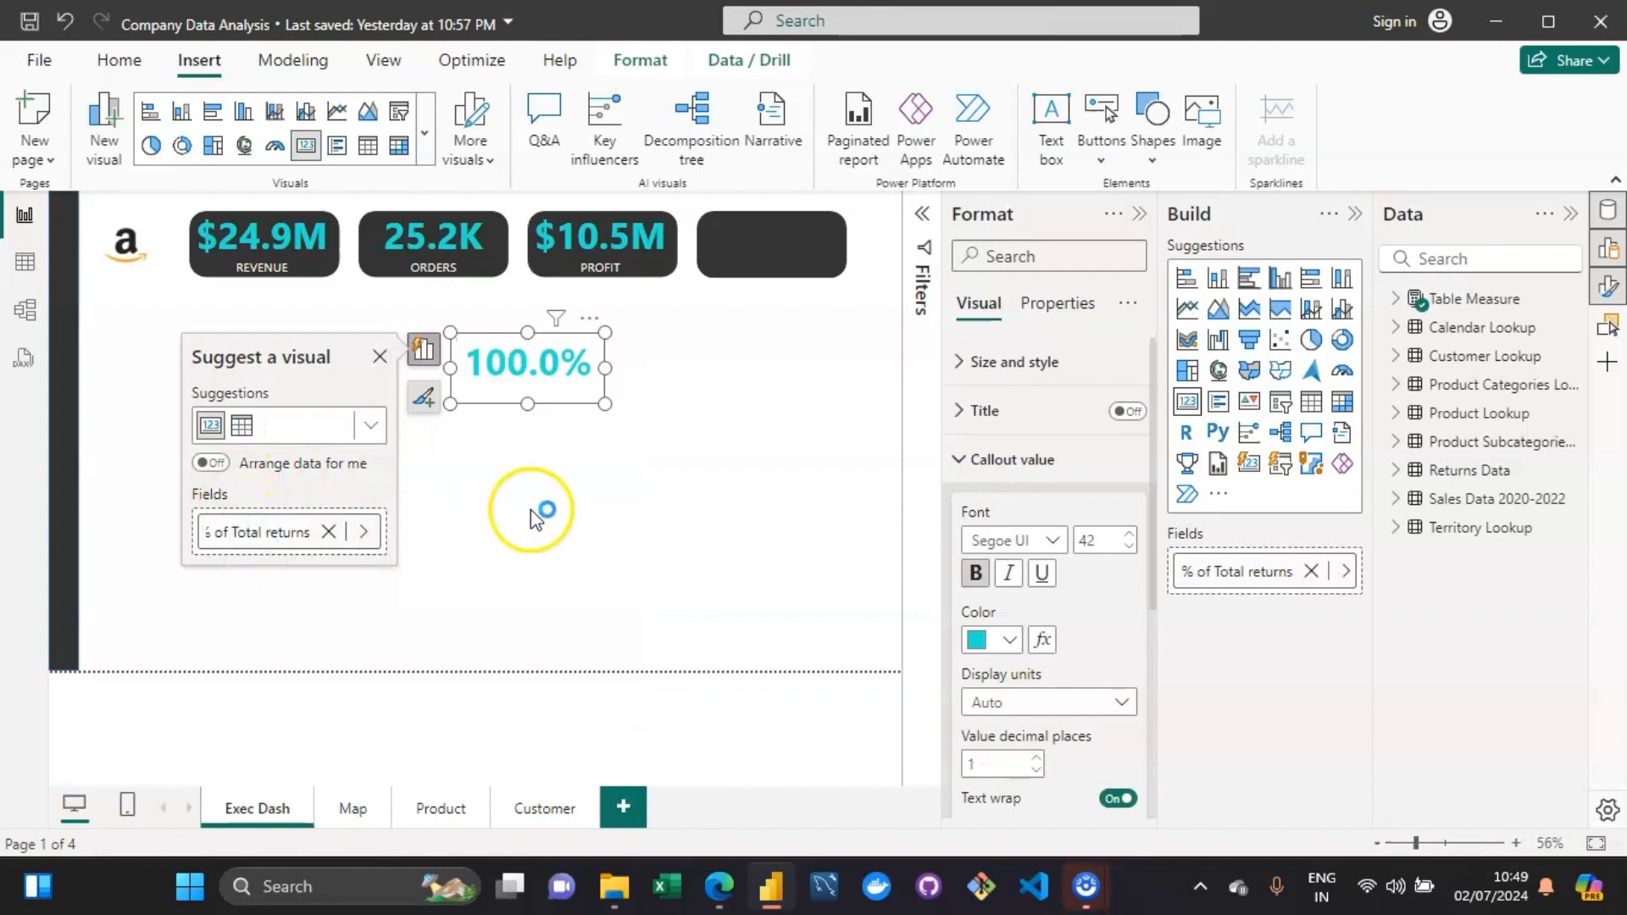
key("ctrl+a")
type("RET")
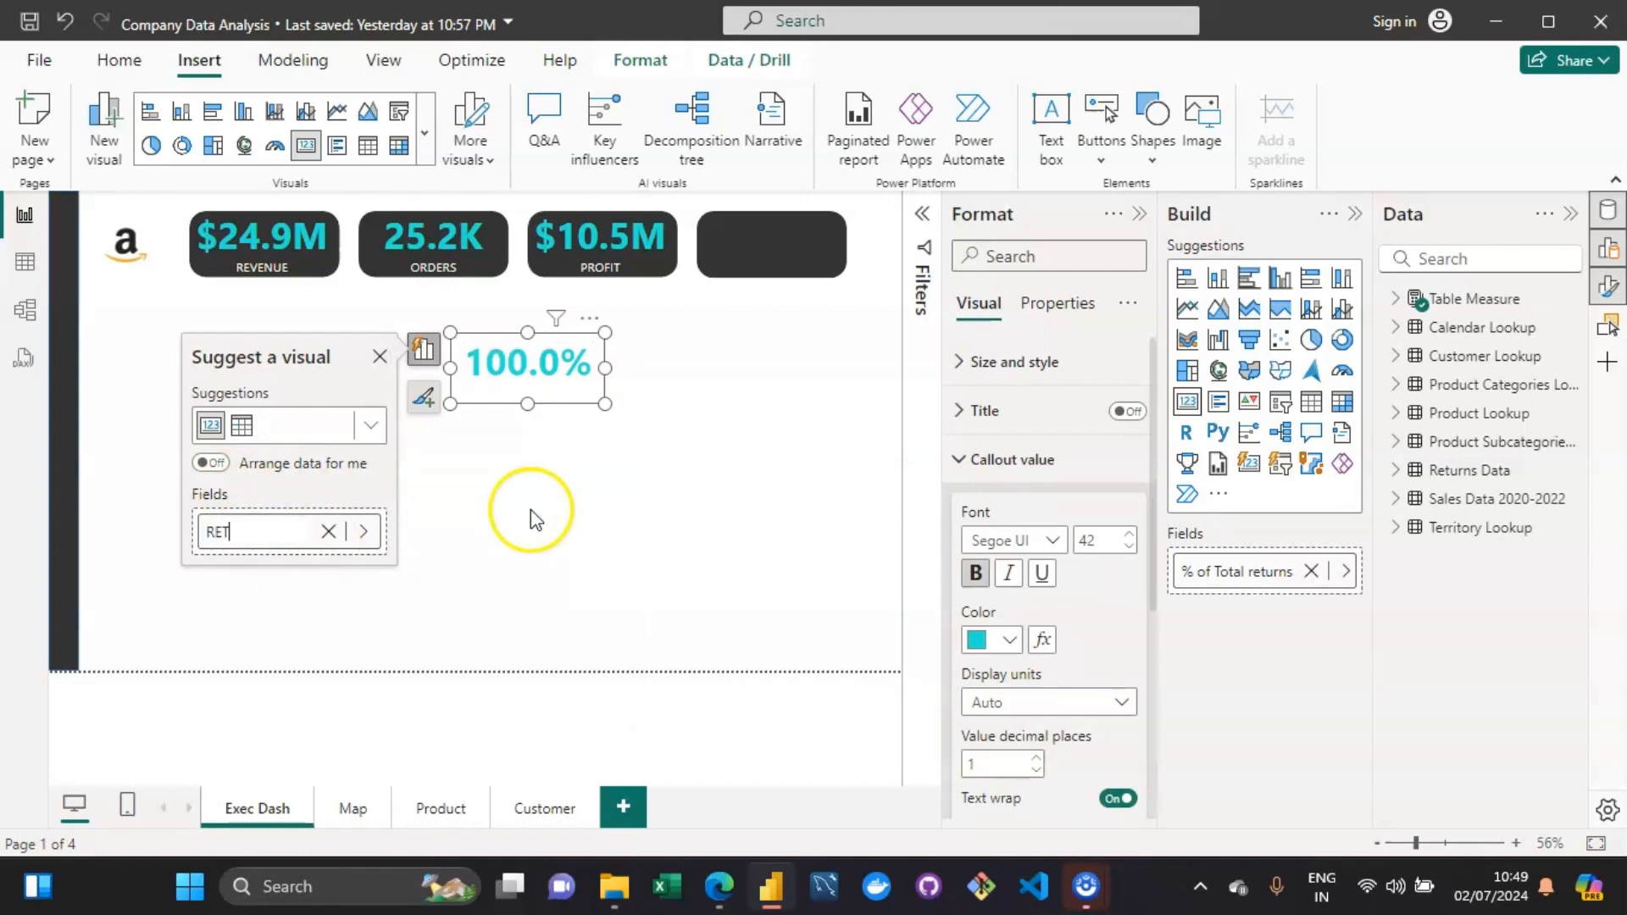
type("URN %")
key("Return")
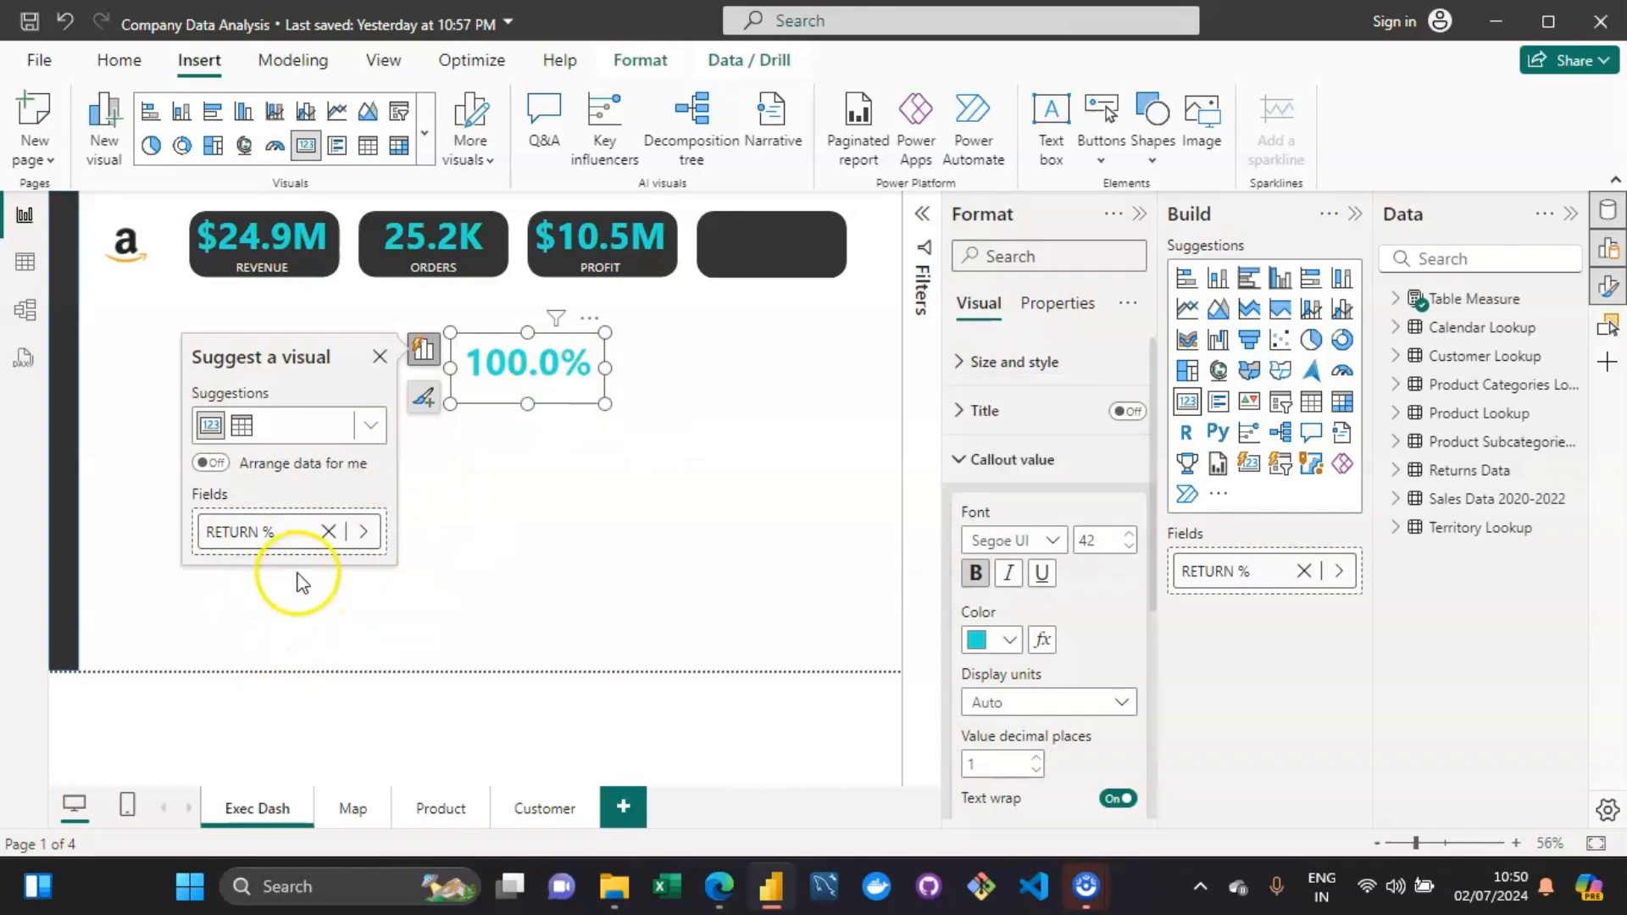
left_click(371, 533)
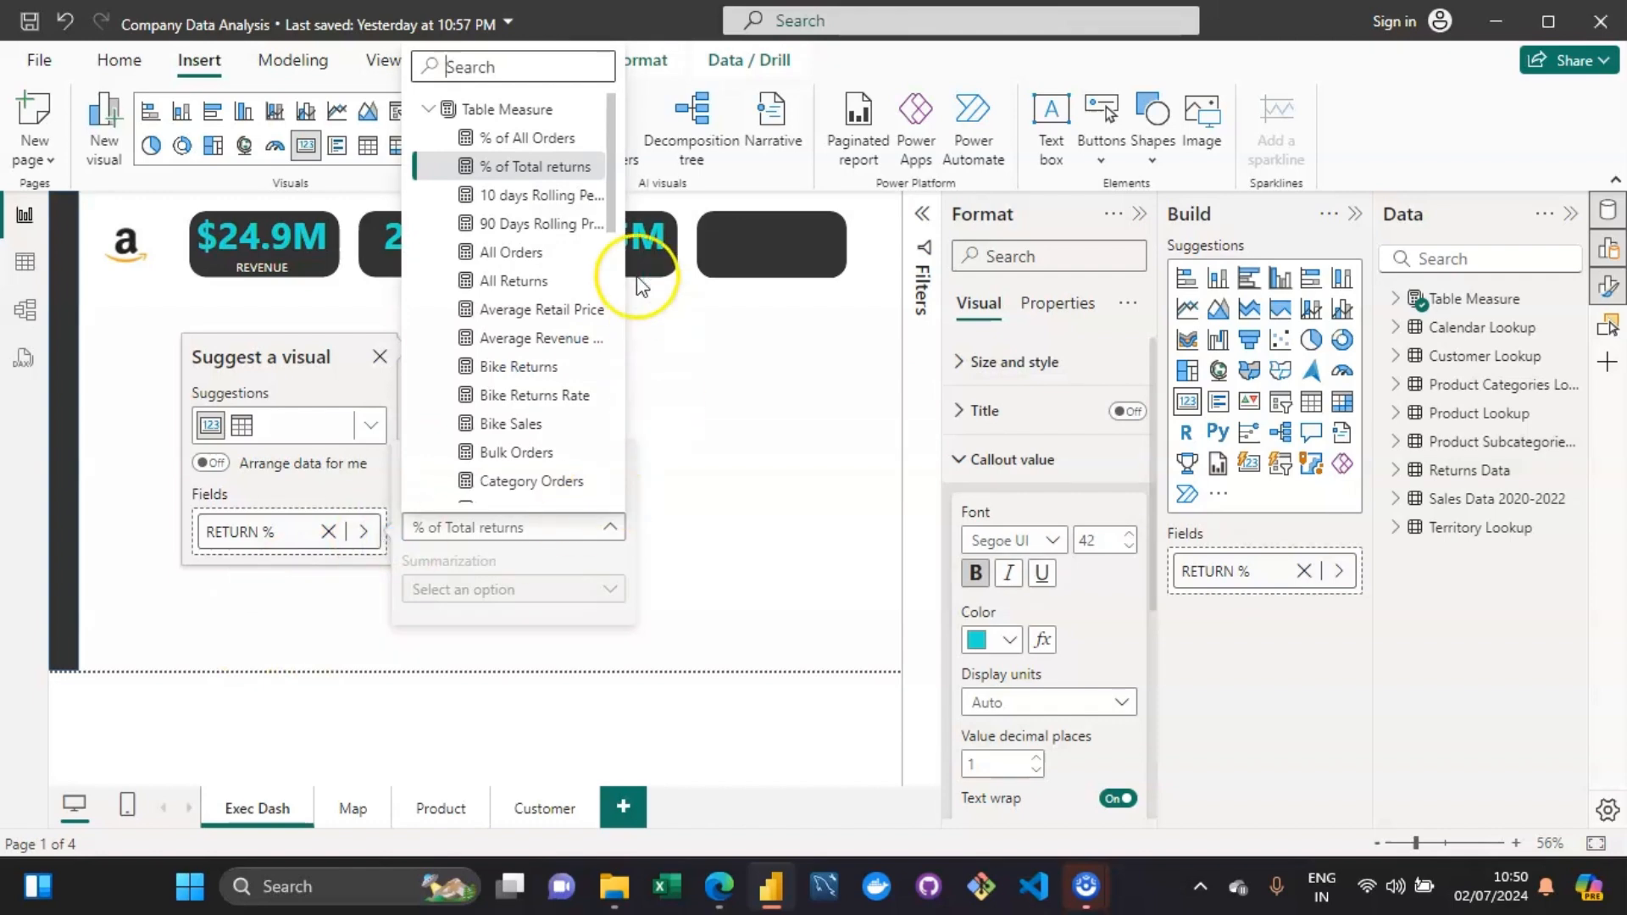
mouse_move(619, 205)
left_mouse_down()
mouse_move(618, 405)
mouse_move(618, 194)
left_mouse_up()
left_click(269, 532)
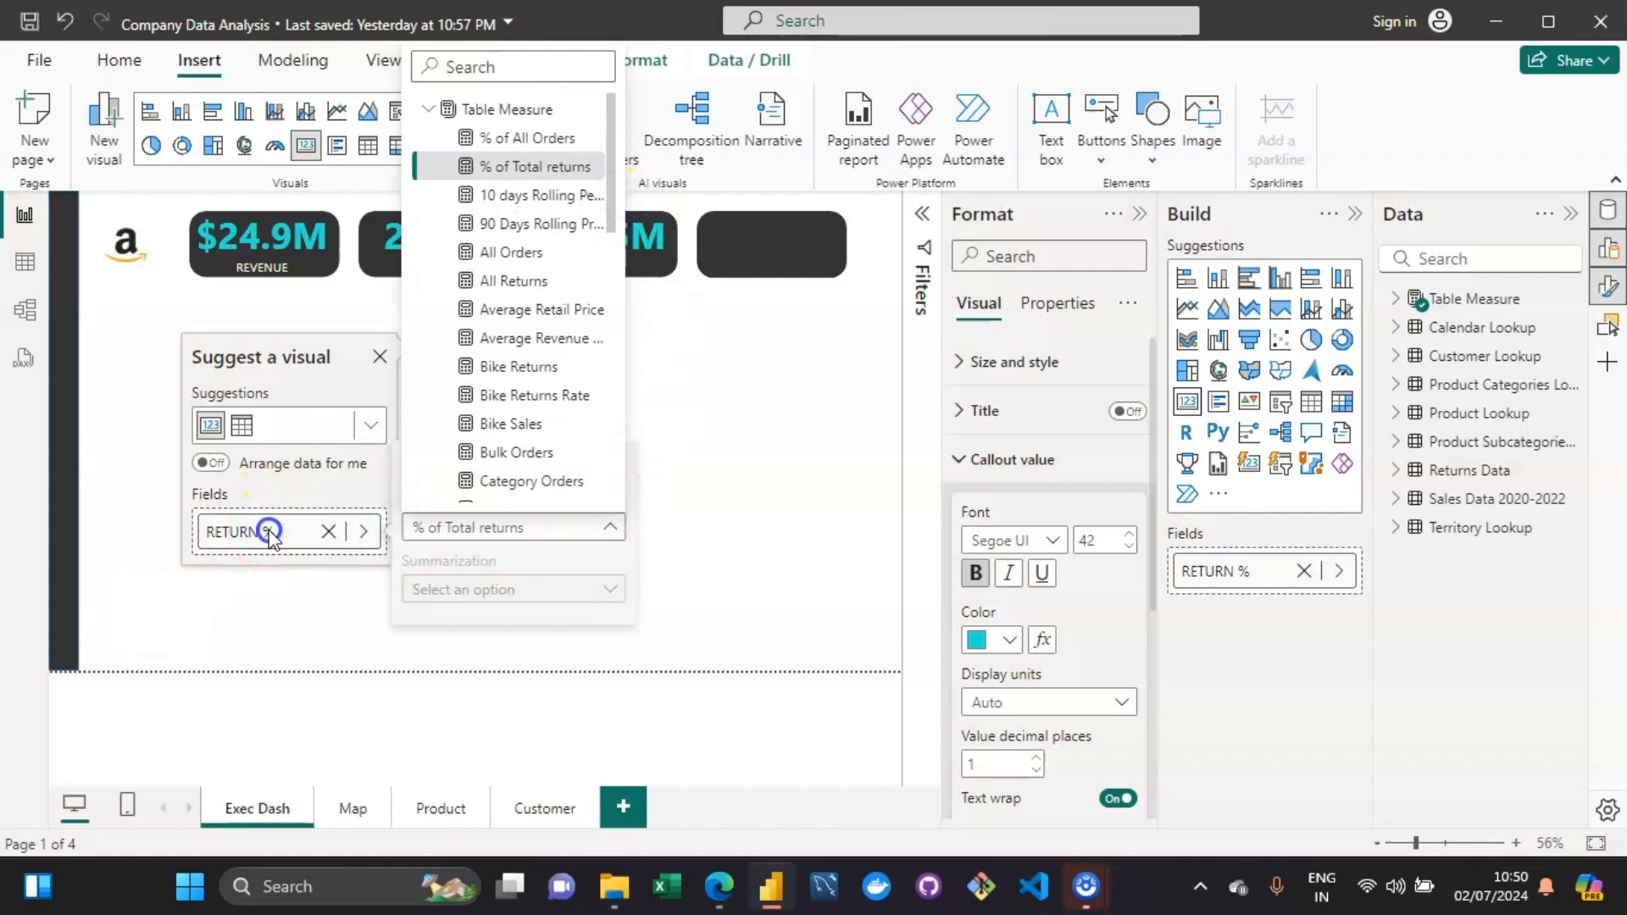
right_click(269, 532)
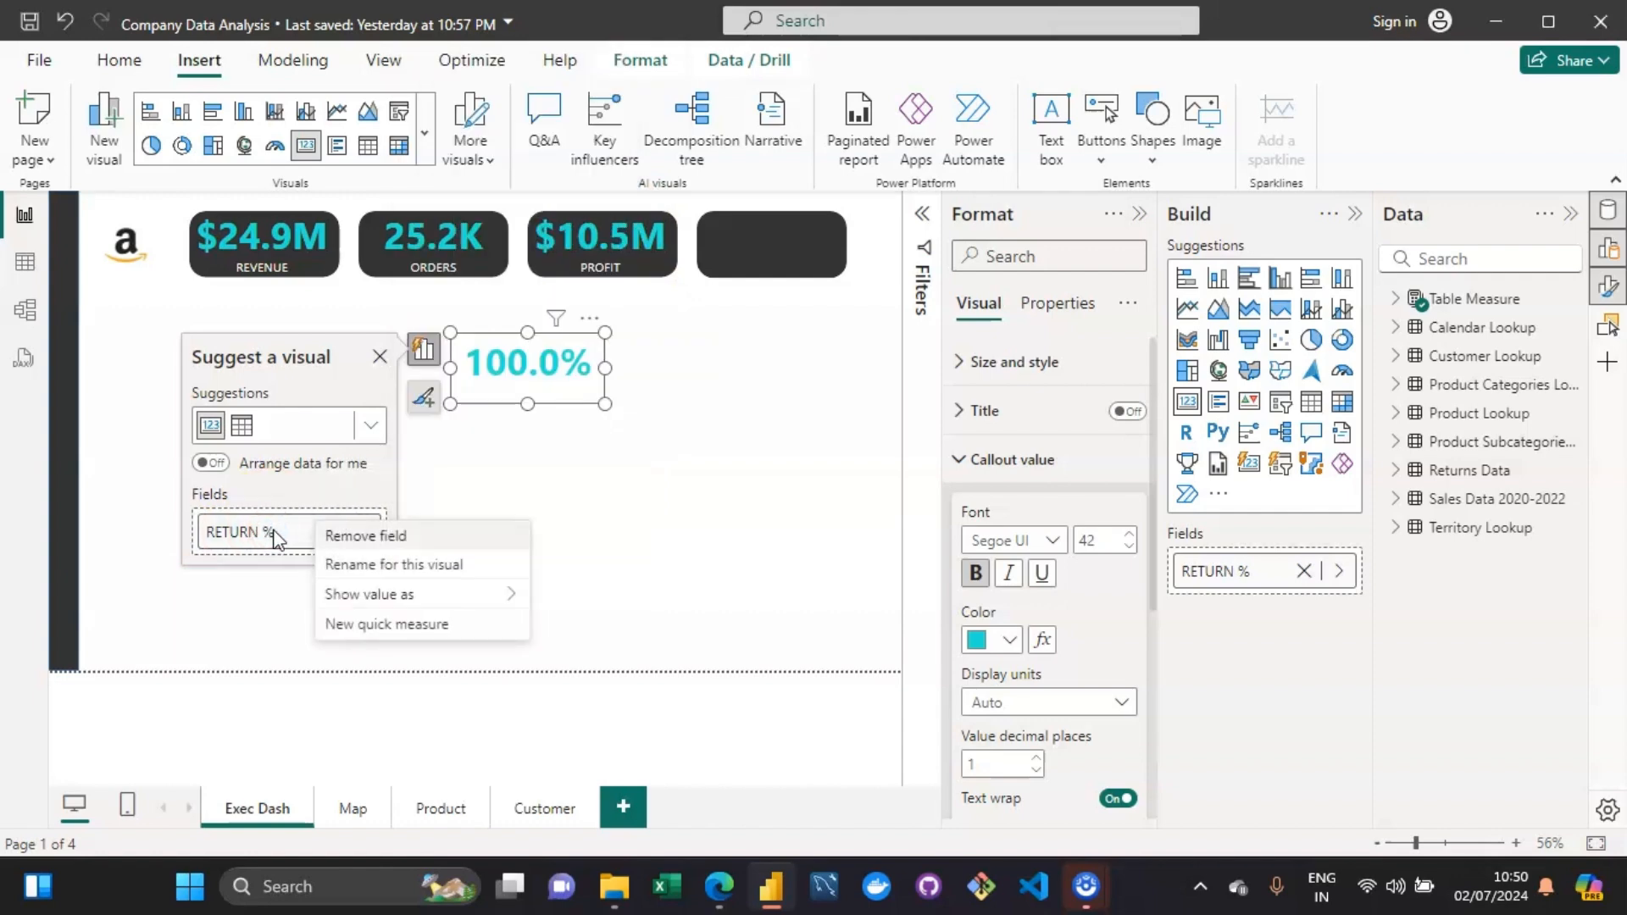
mouse_move(449, 609)
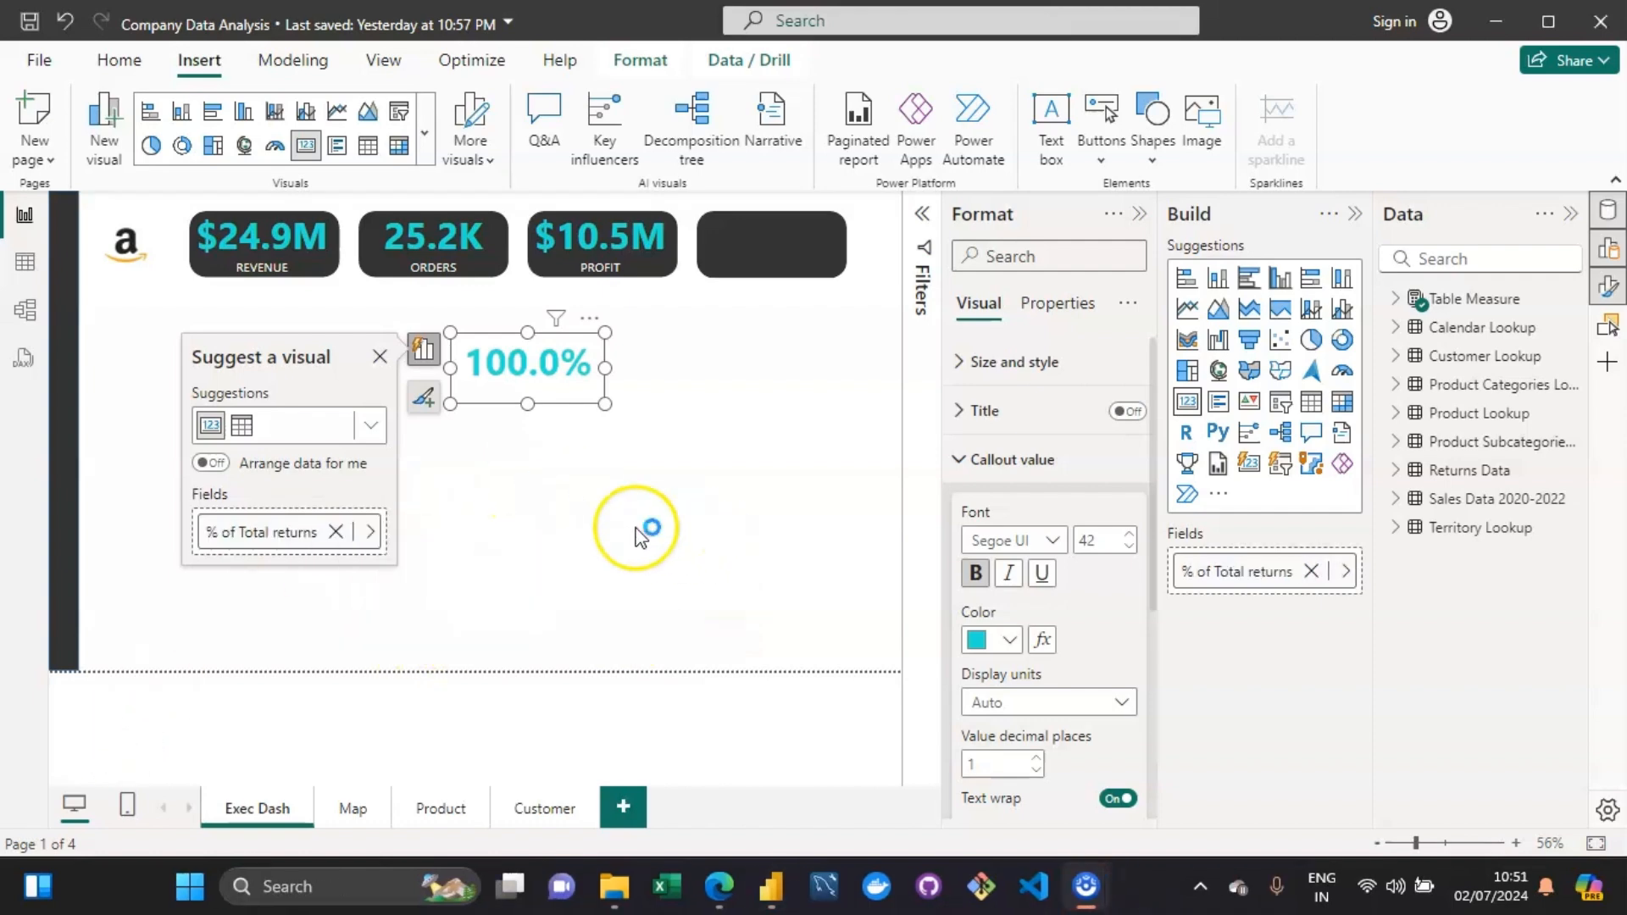
Replace the card's % of Total returns field with the Return Rate measure.
left_click(336, 532)
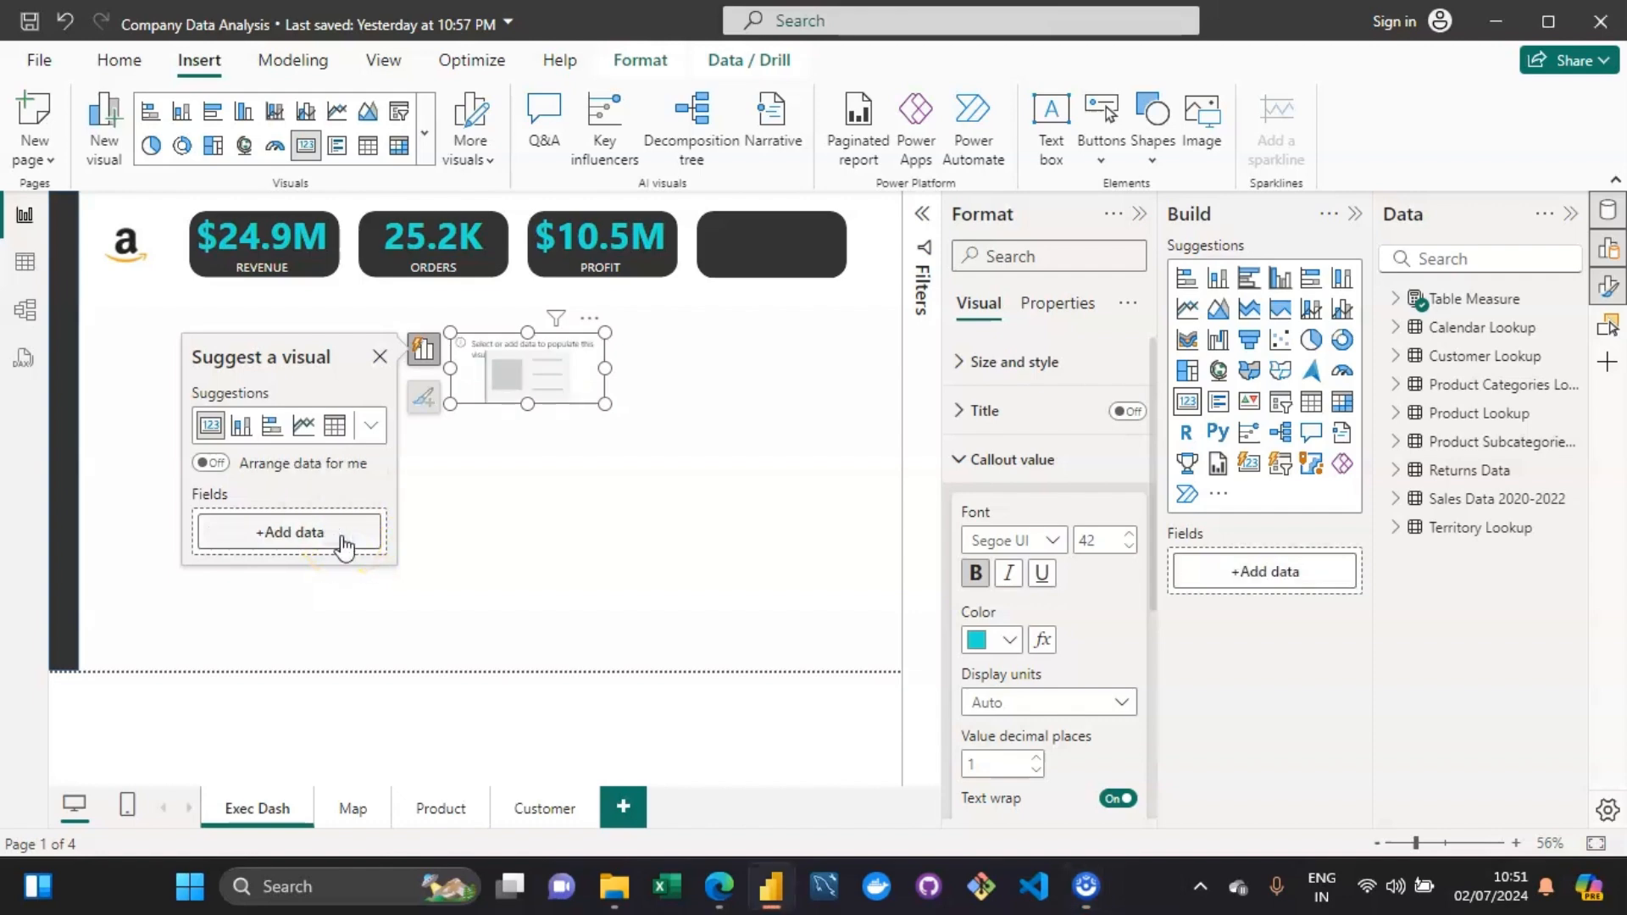
left_click(301, 534)
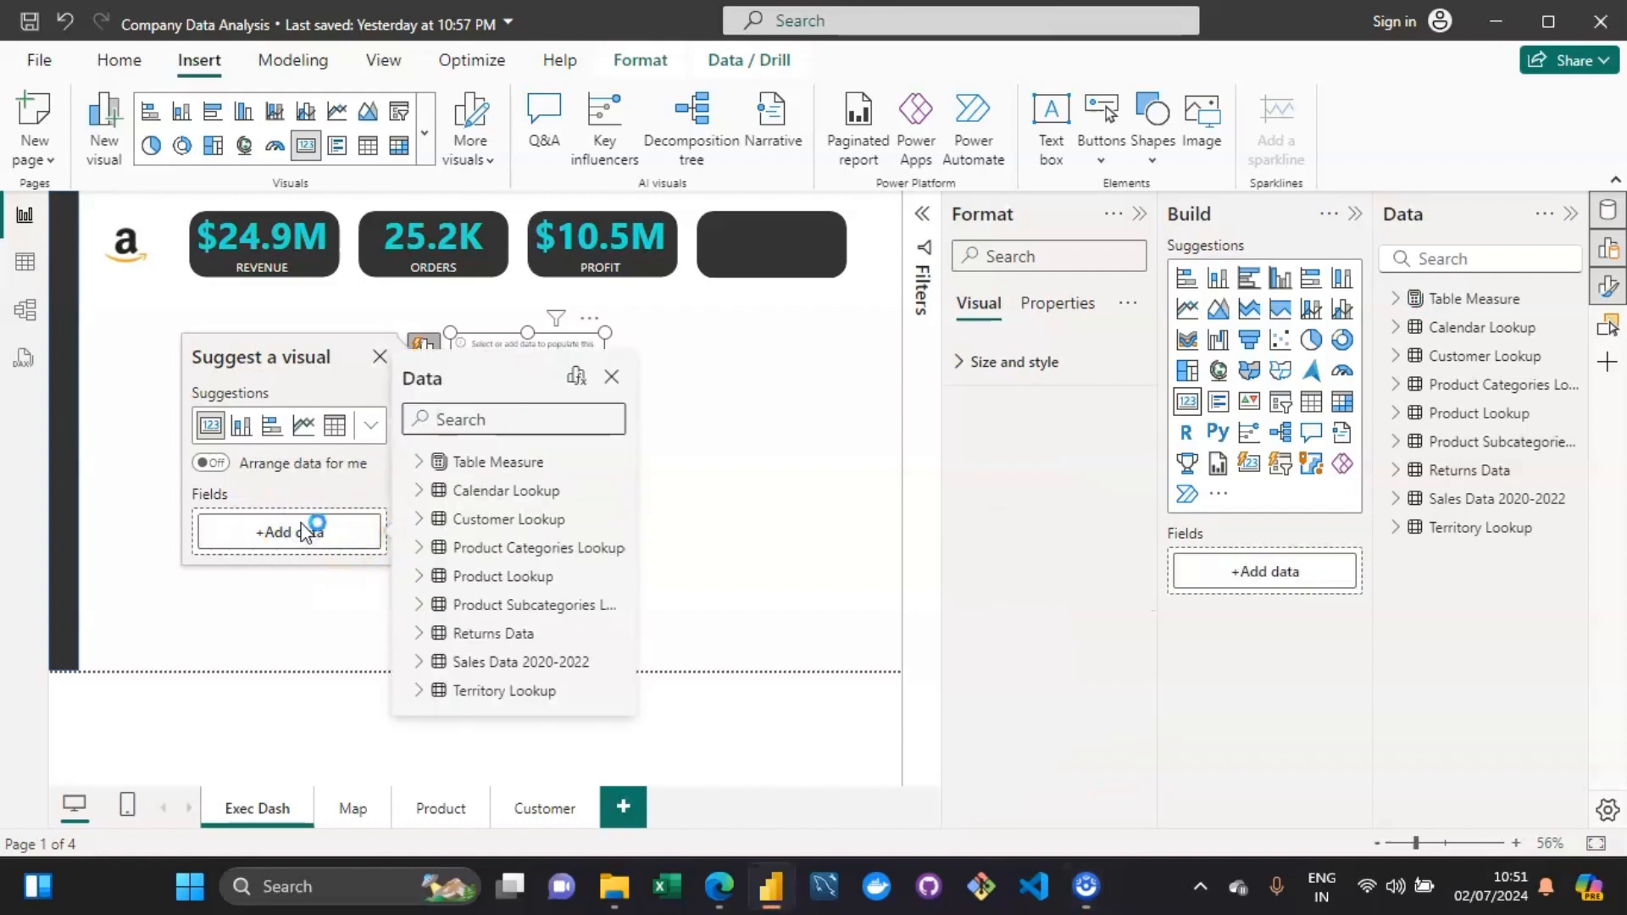
left_click(494, 418)
type("retu")
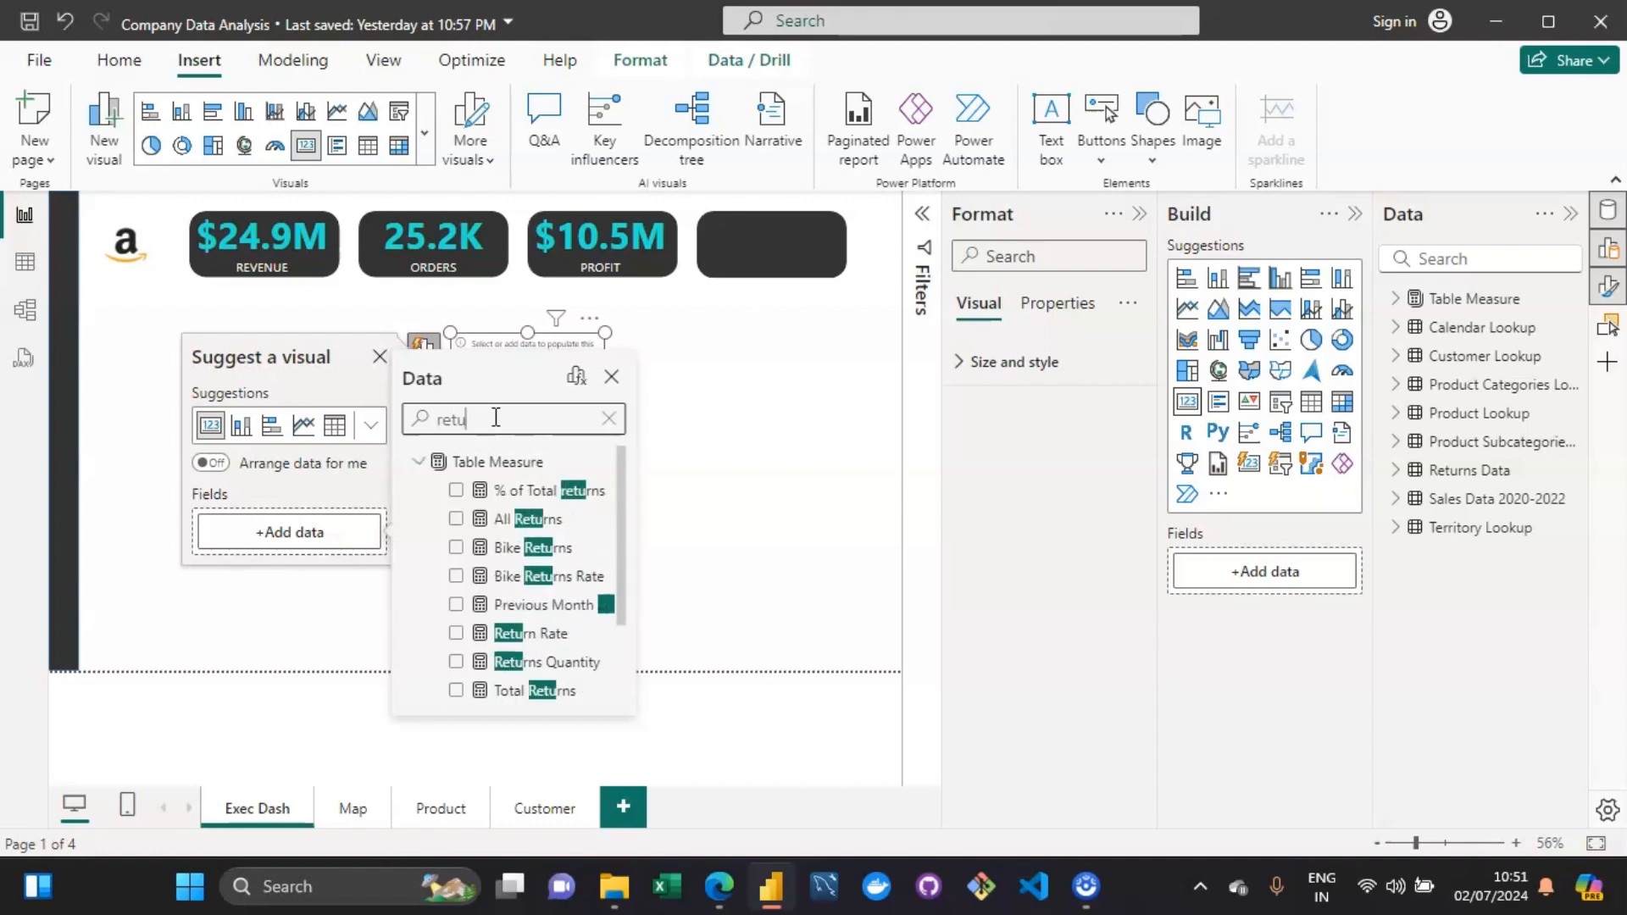
type("rn ra")
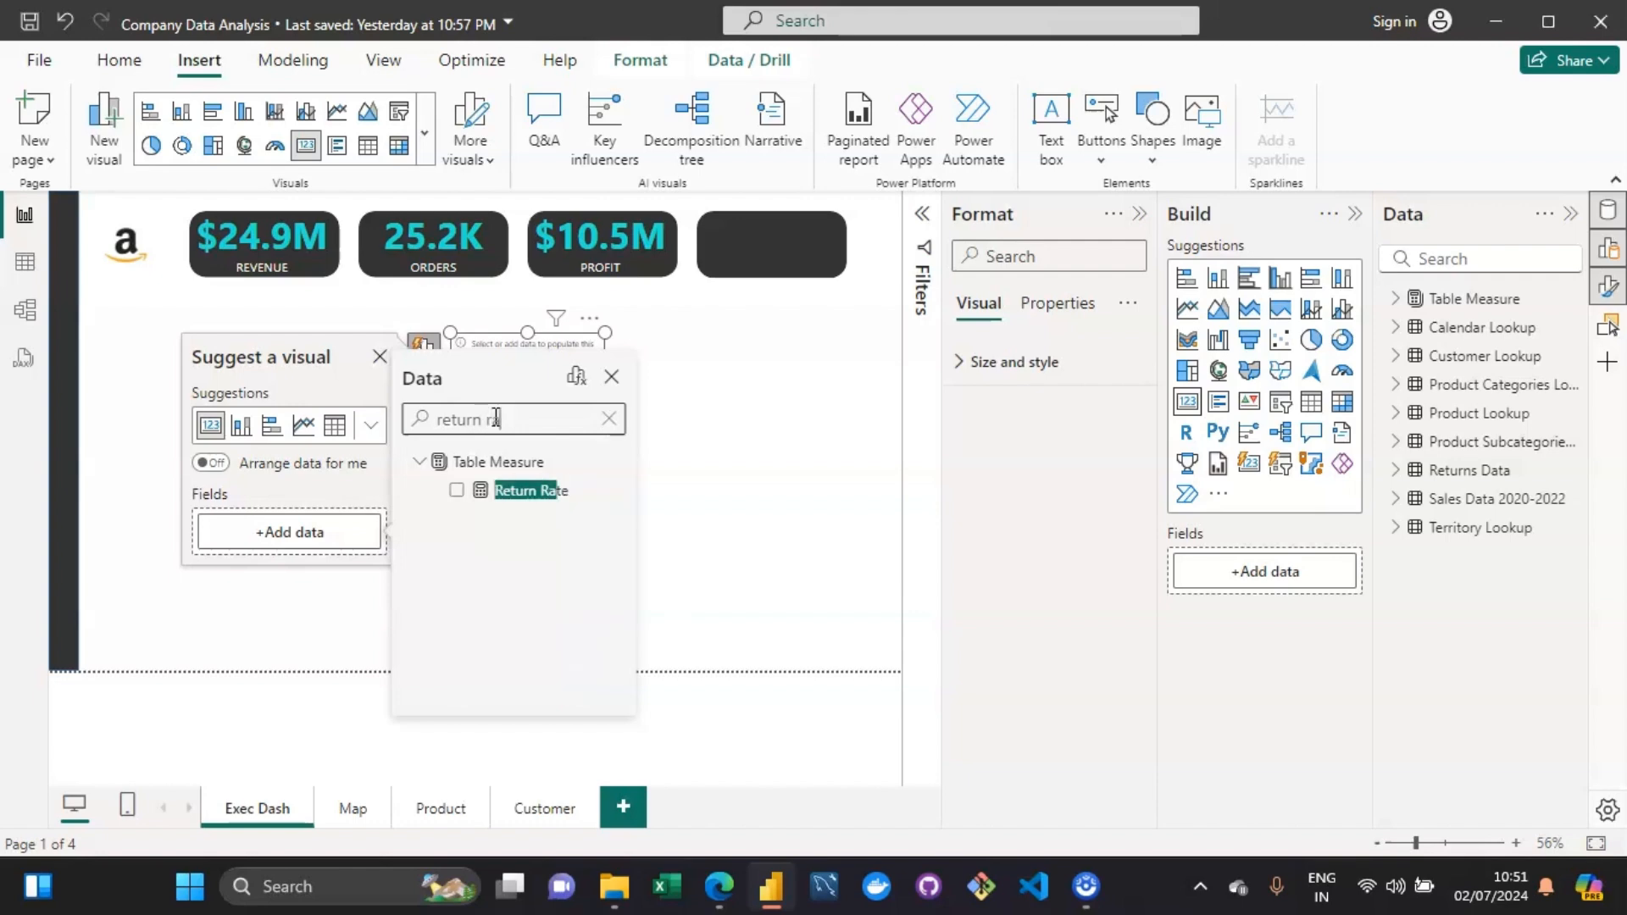
left_click(457, 491)
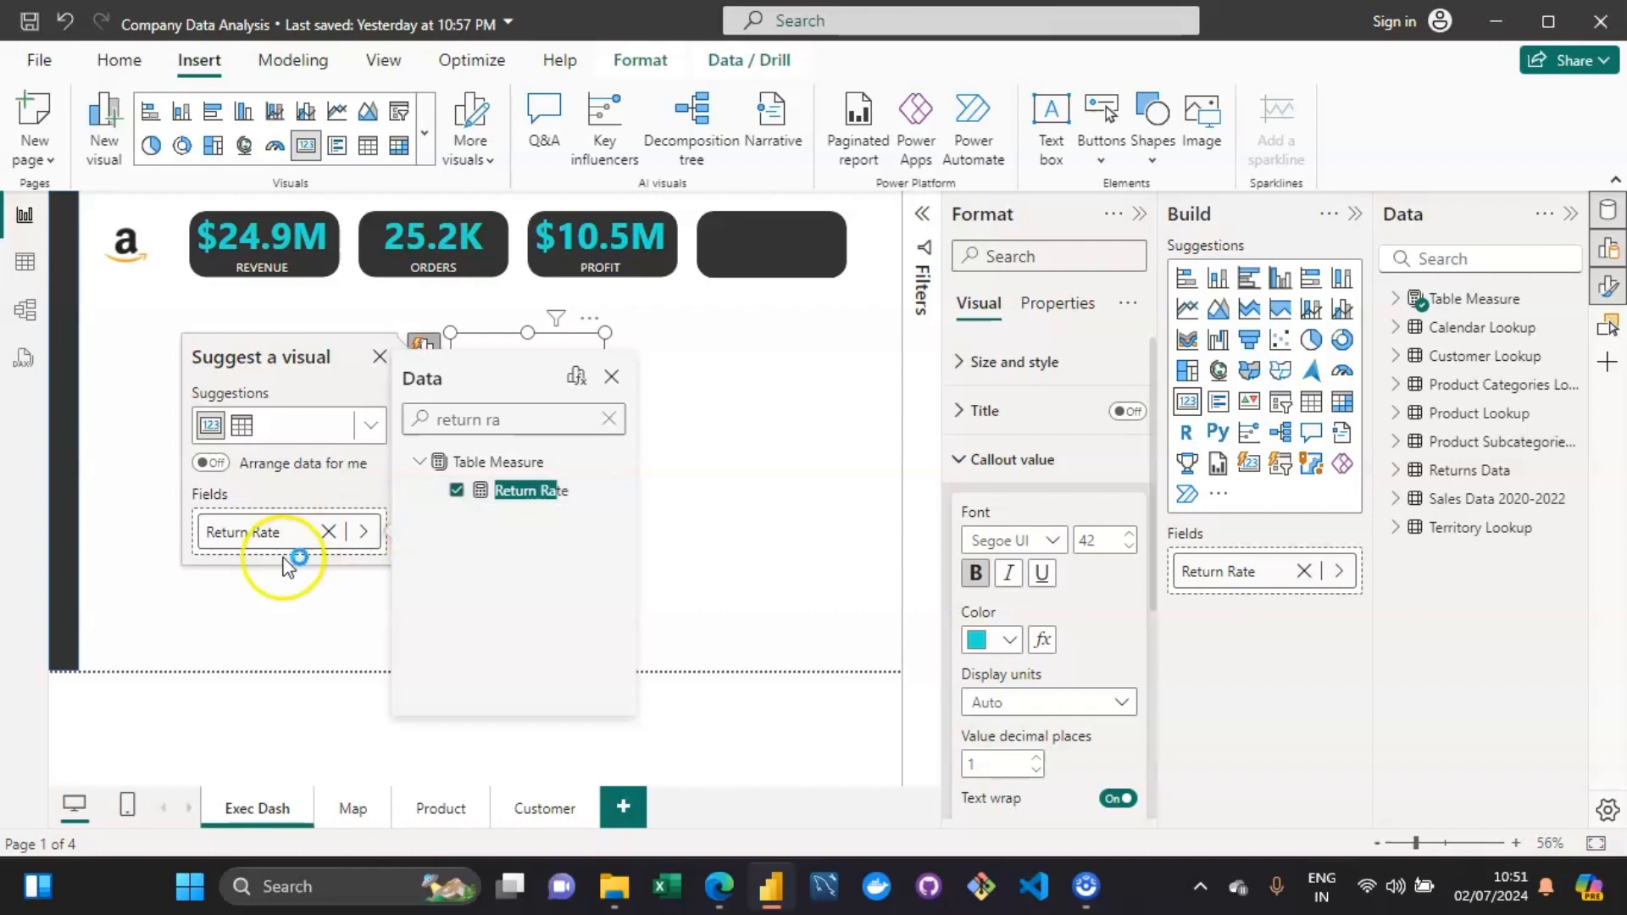
Rename the card's Return Rate field to RETURN % and move the card onto the fourth dark rounded rectangle.
left_click(269, 543)
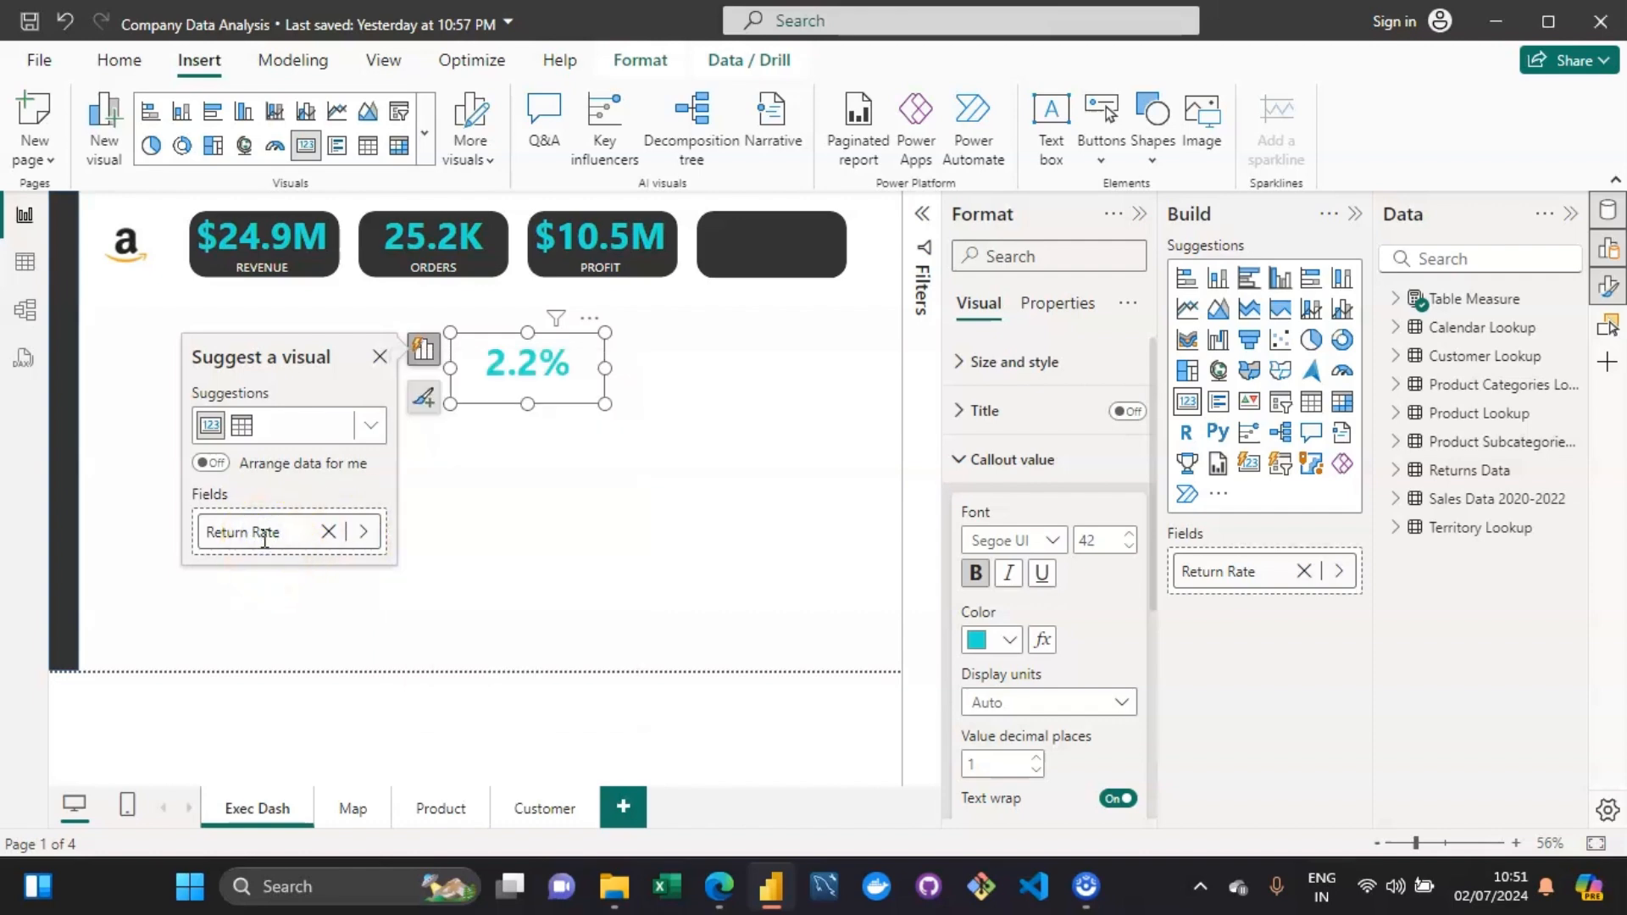
type("aRETURN %")
key("BackSpace")
key("BackSpace")
key("BackSpace")
key("BackSpace")
key("BackSpace")
key("BackSpace")
key("BackSpace")
key("BackSpace")
key("BackSpace")
key("BackSpace")
key("BackSpace")
key("BackSpace")
key("Return")
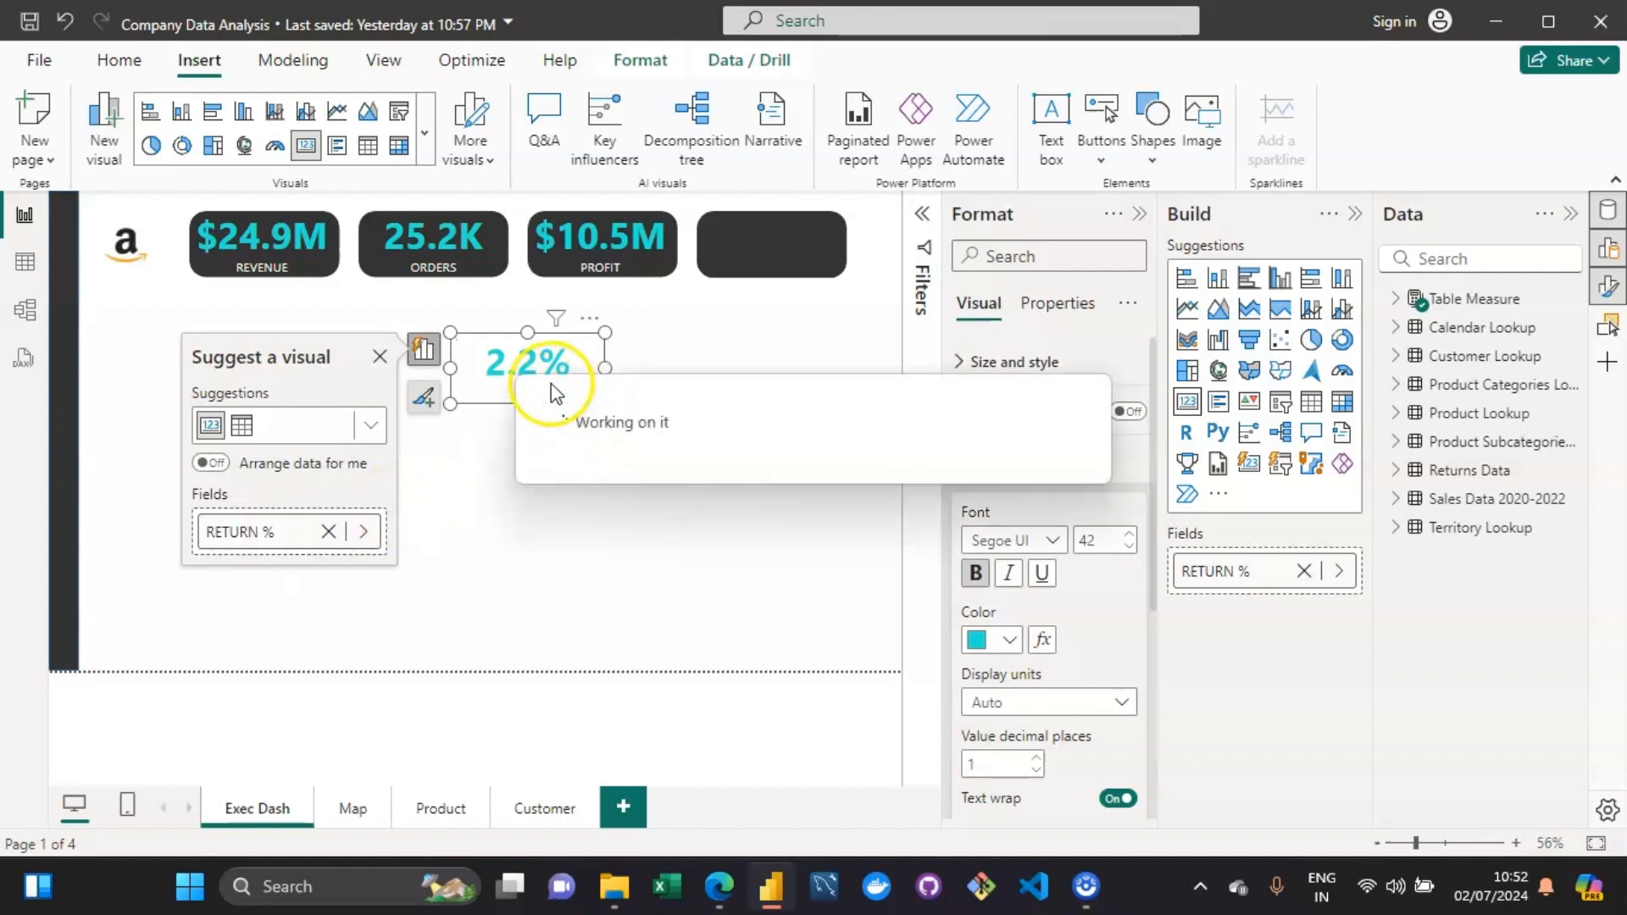
left_click_drag(563, 371, 805, 246)
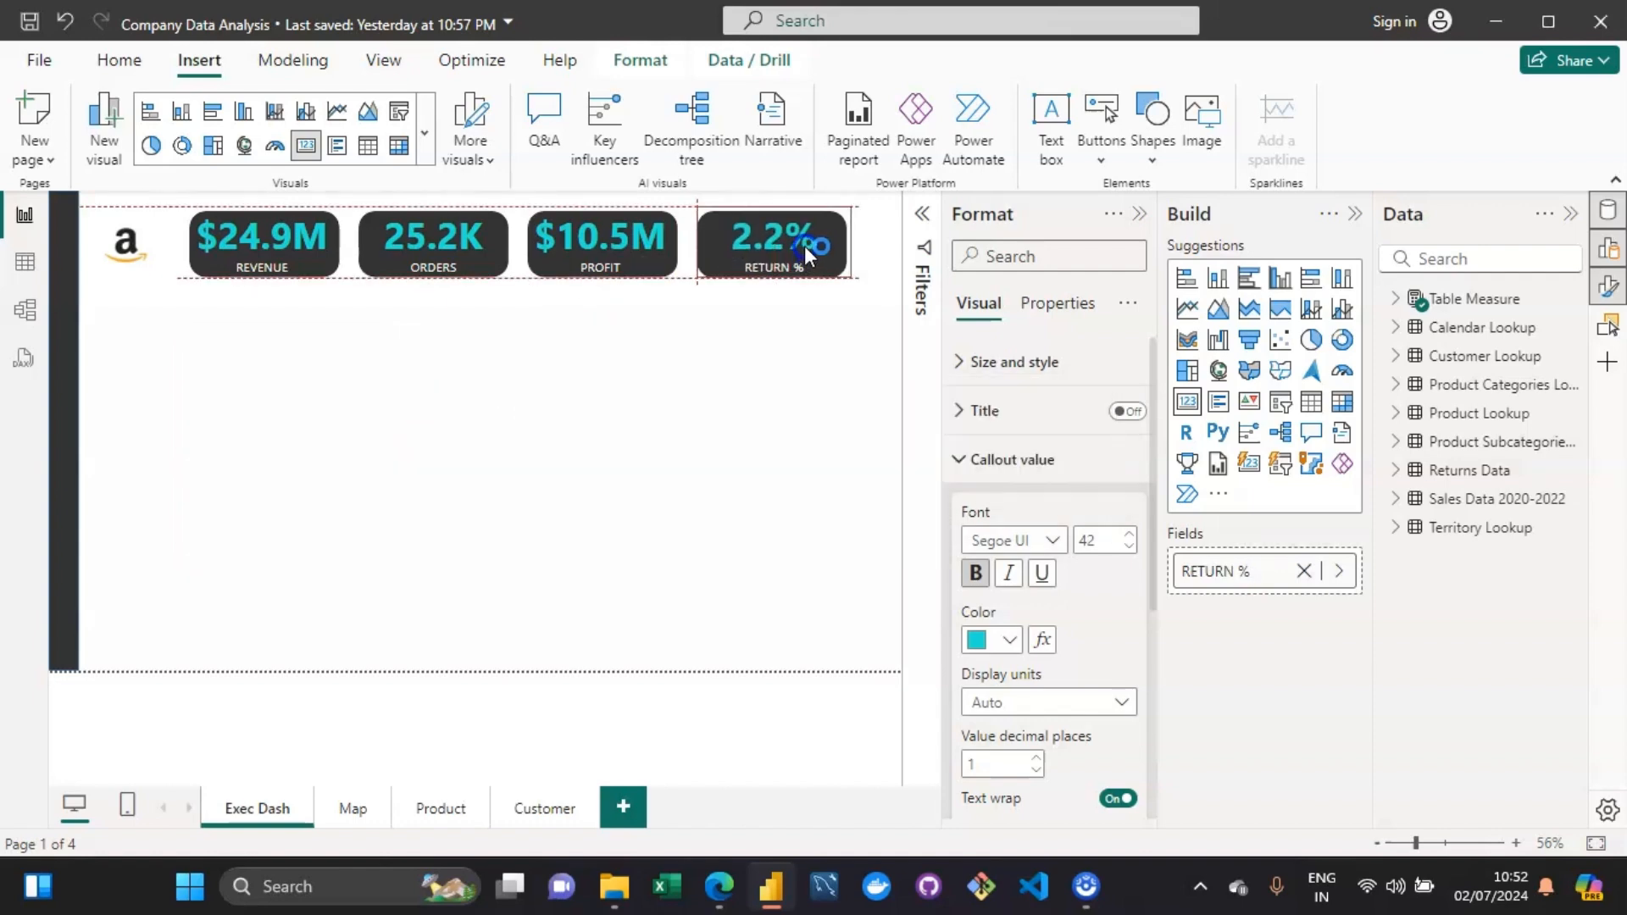
left_click(760, 513)
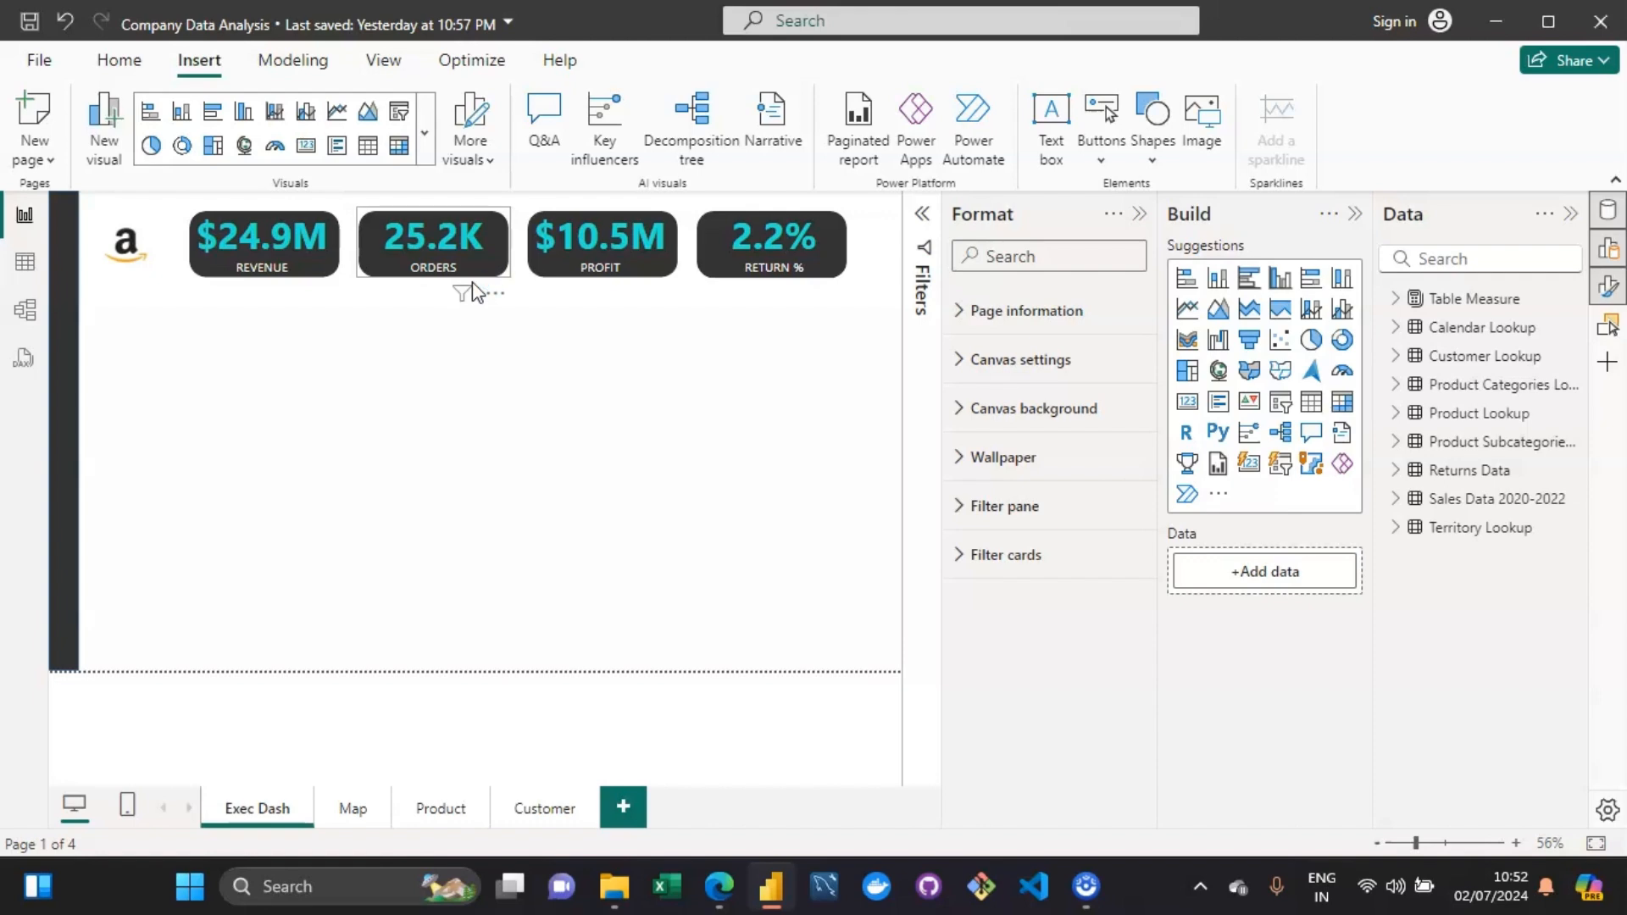
left_click(810, 262)
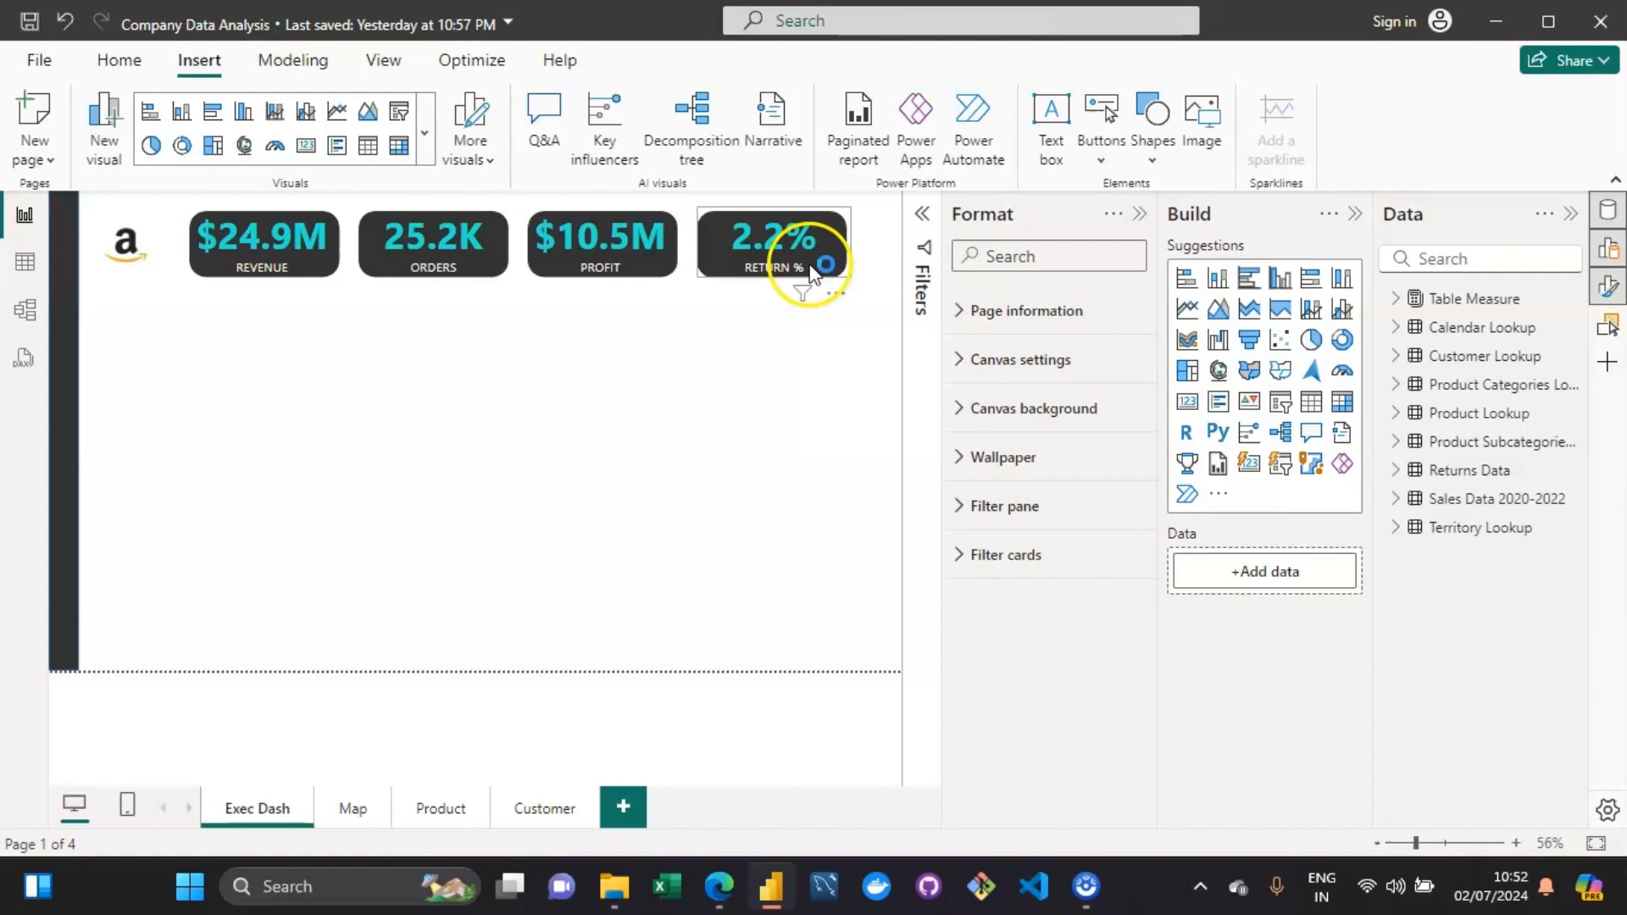
left_click(320, 269)
left_click(727, 243)
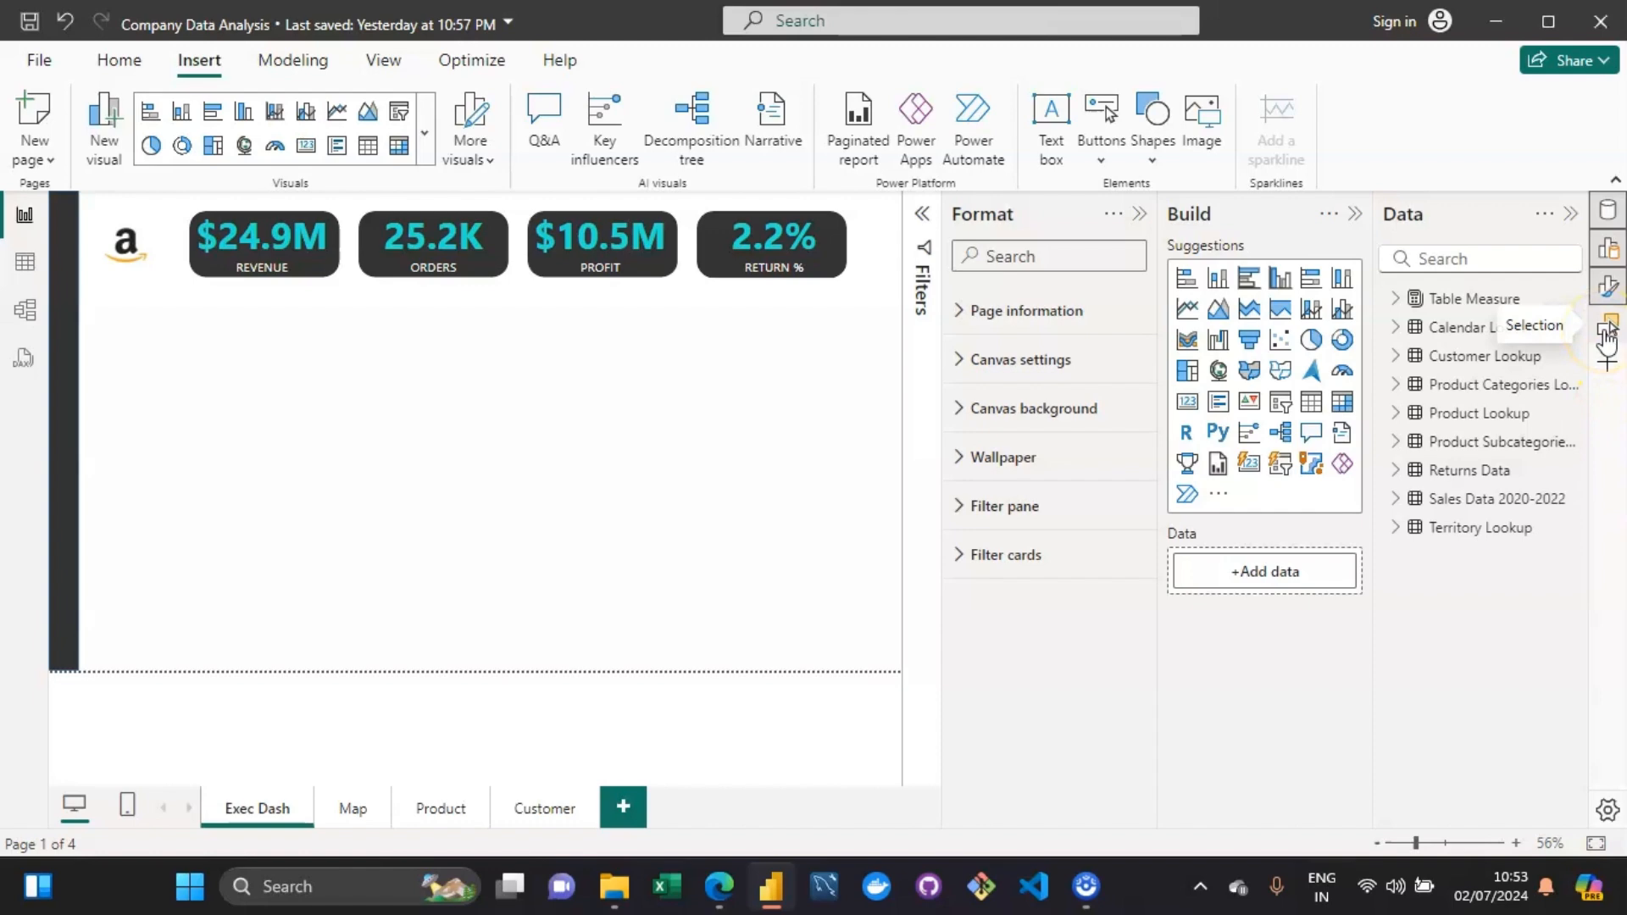
left_click(1608, 332)
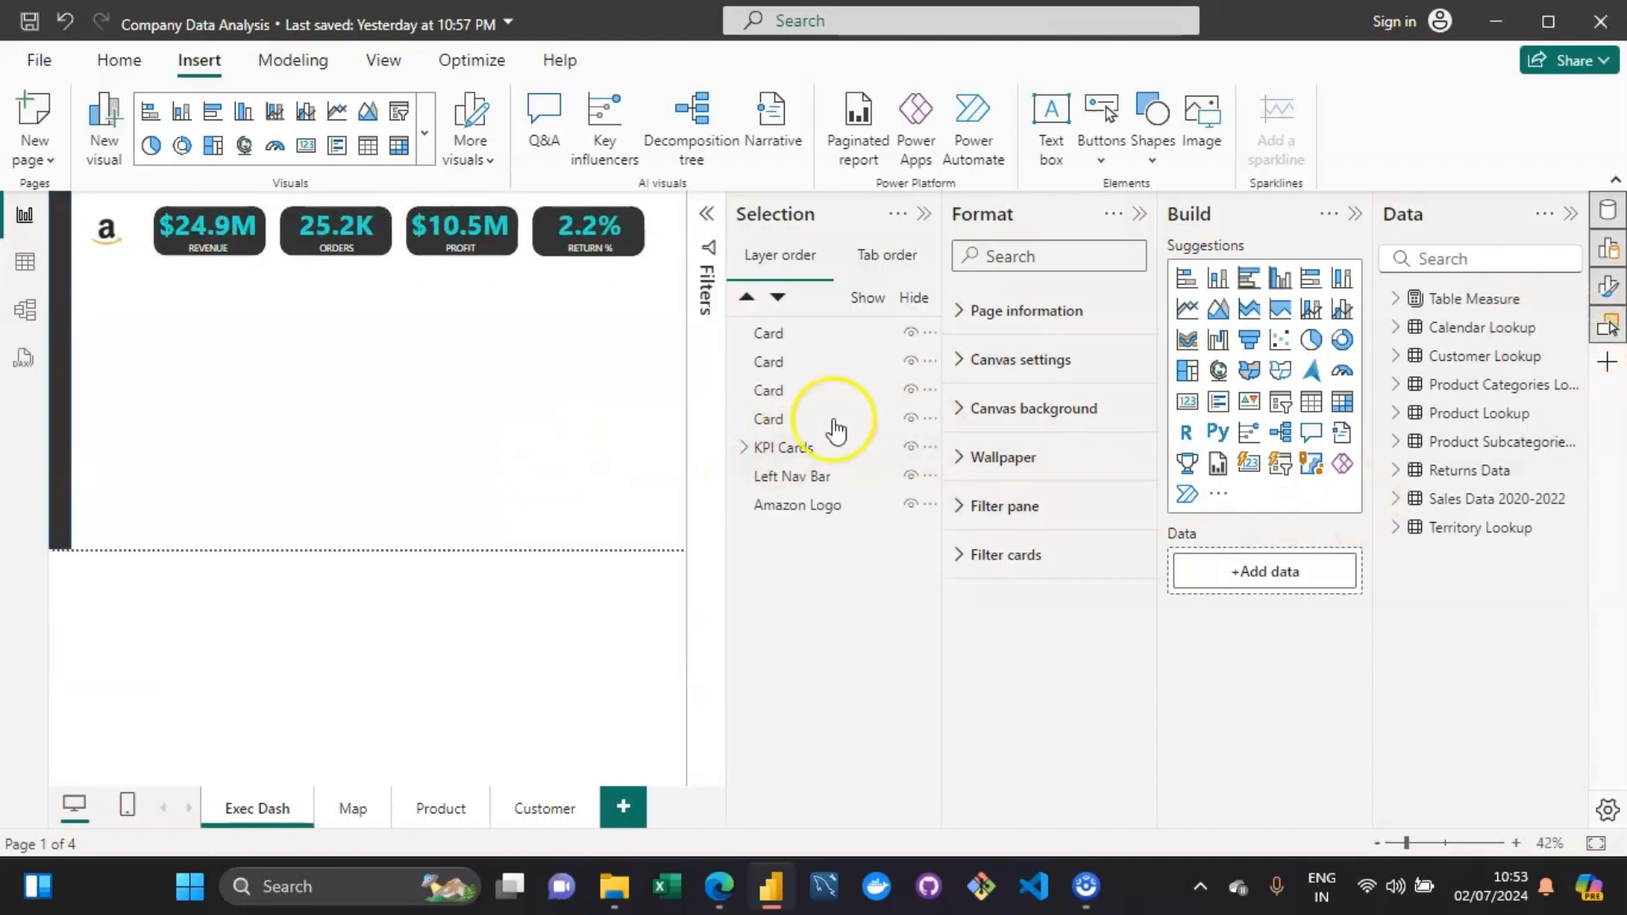
left_click(1607, 328)
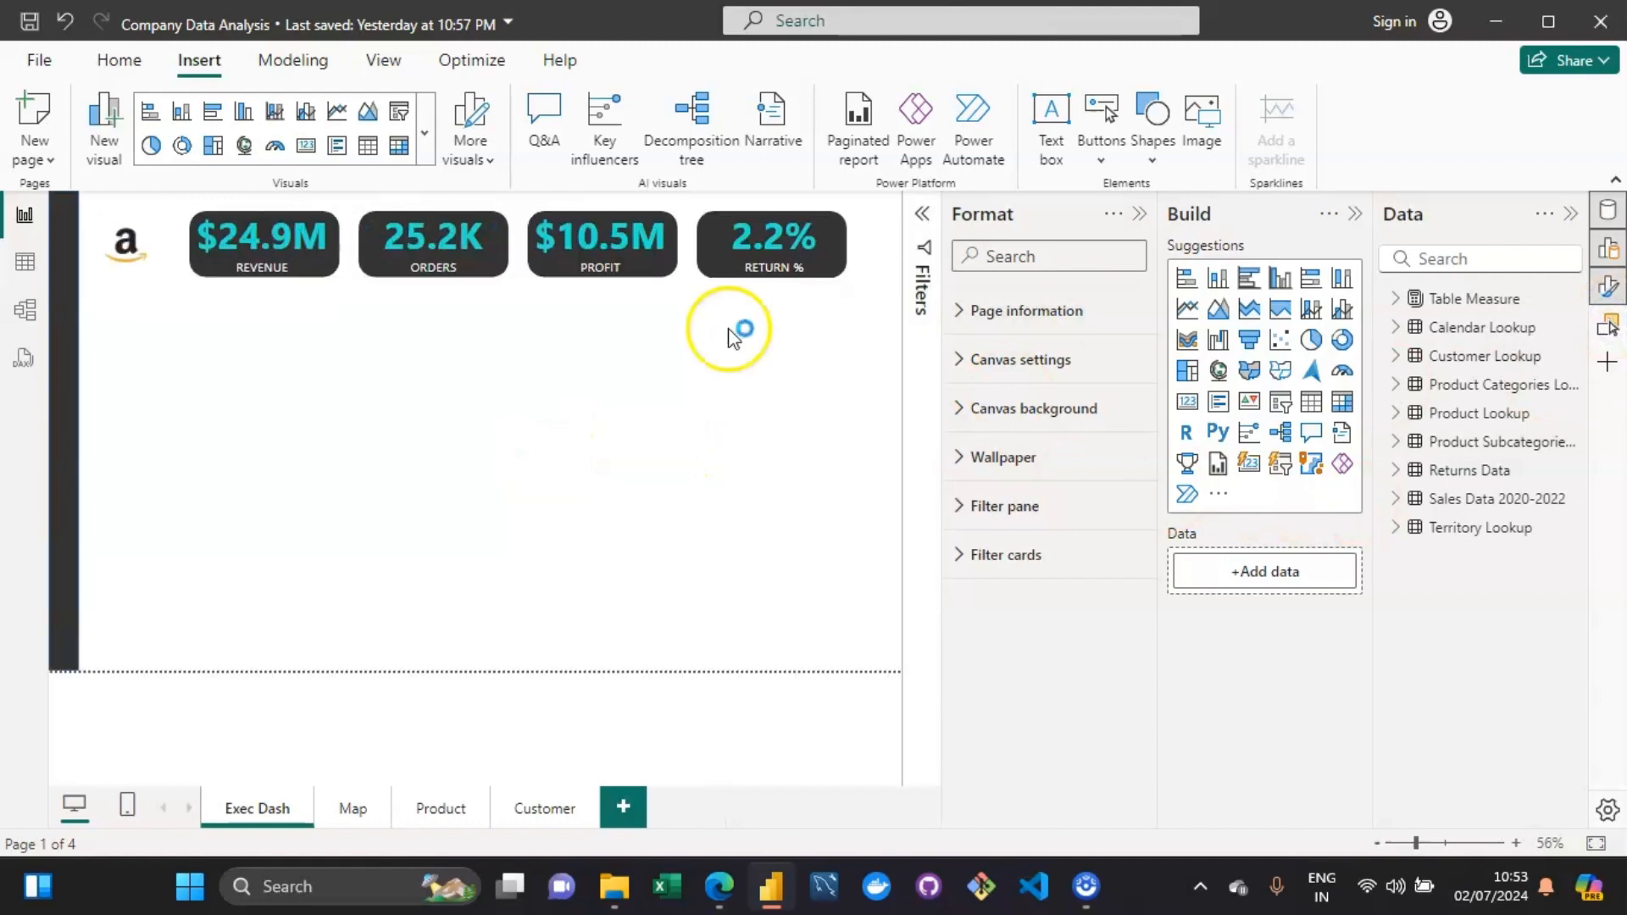
Select all four KPI cards together with their dark background rectangles and distribute them horizontally.
left_click_drag(206, 293, 240, 202)
left_click_drag(186, 261, 729, 271)
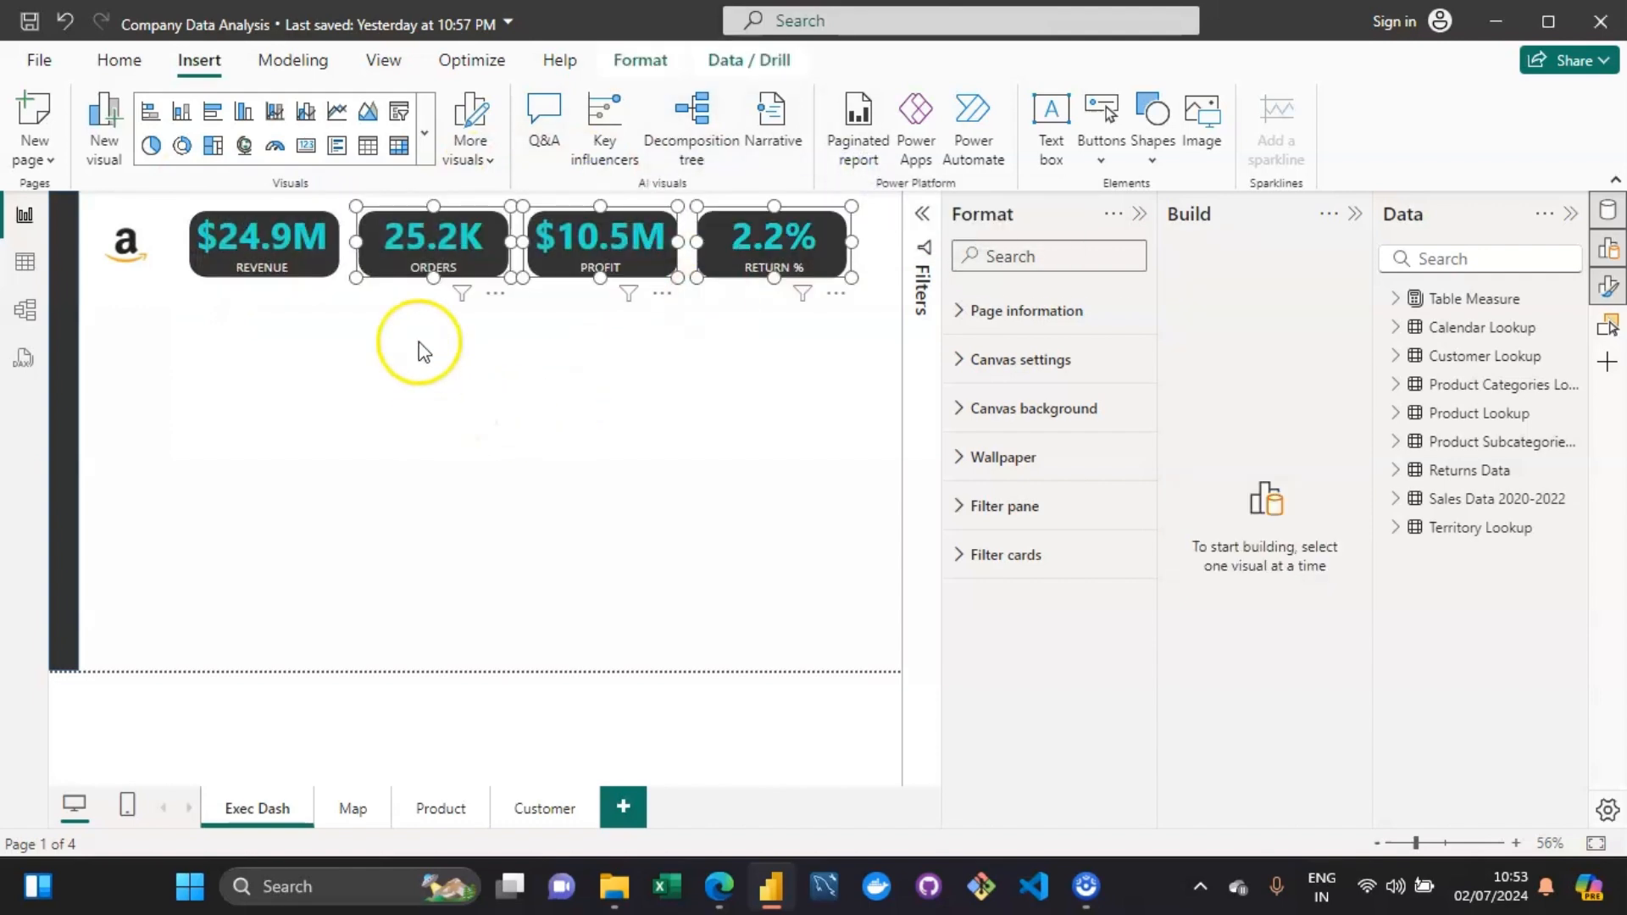
left_click(129, 395)
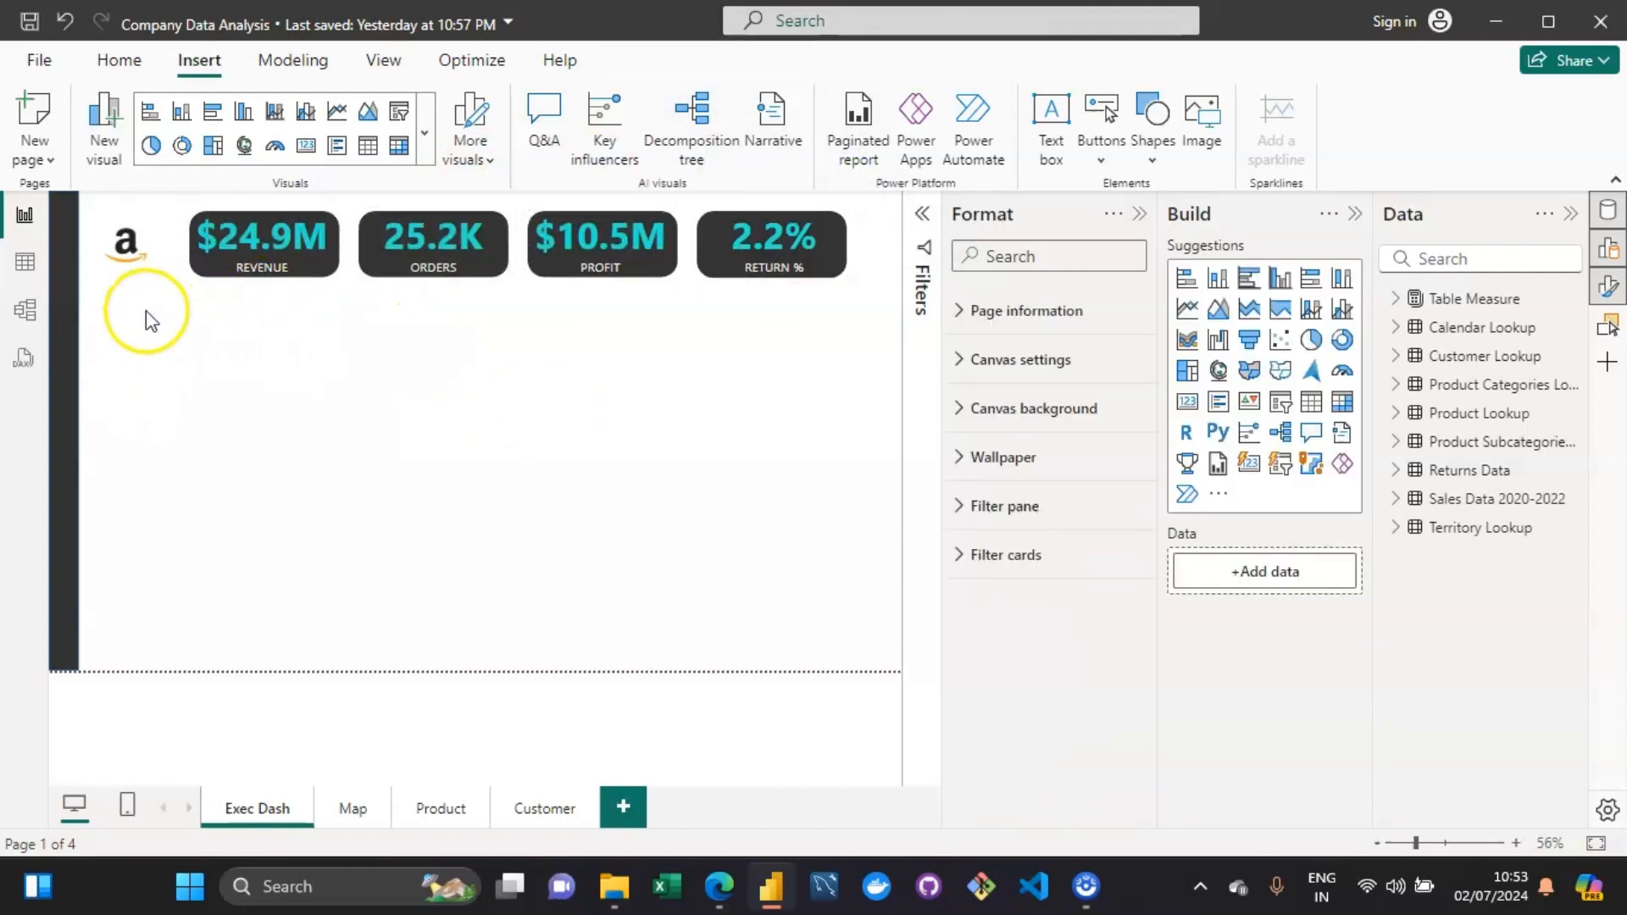
left_click_drag(146, 298, 898, 171)
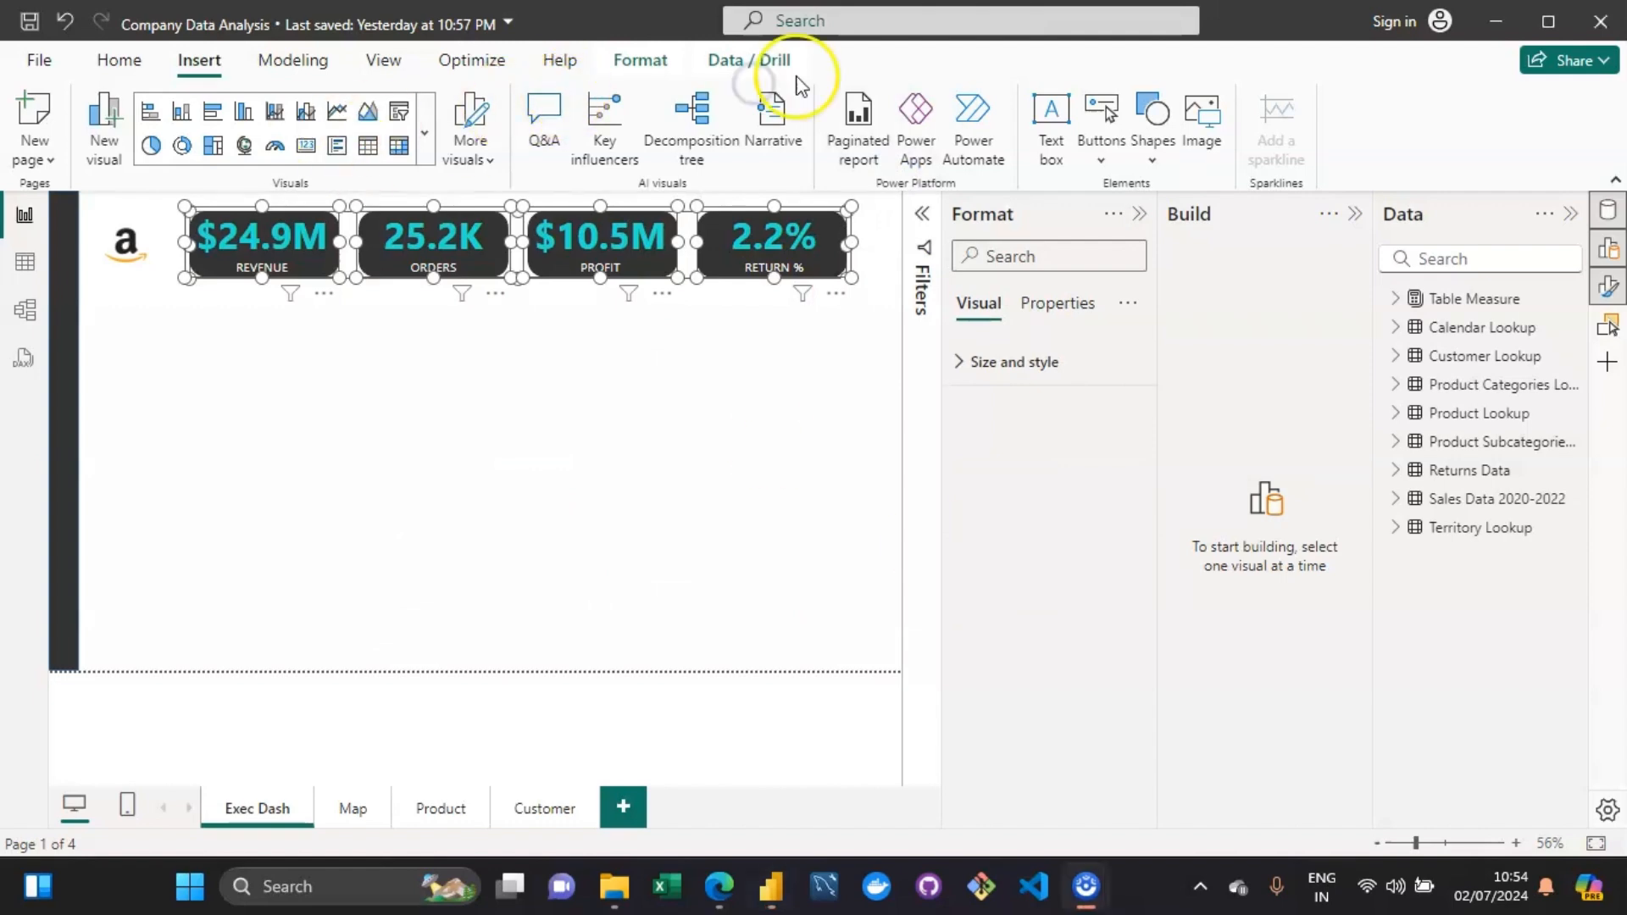
left_click(634, 61)
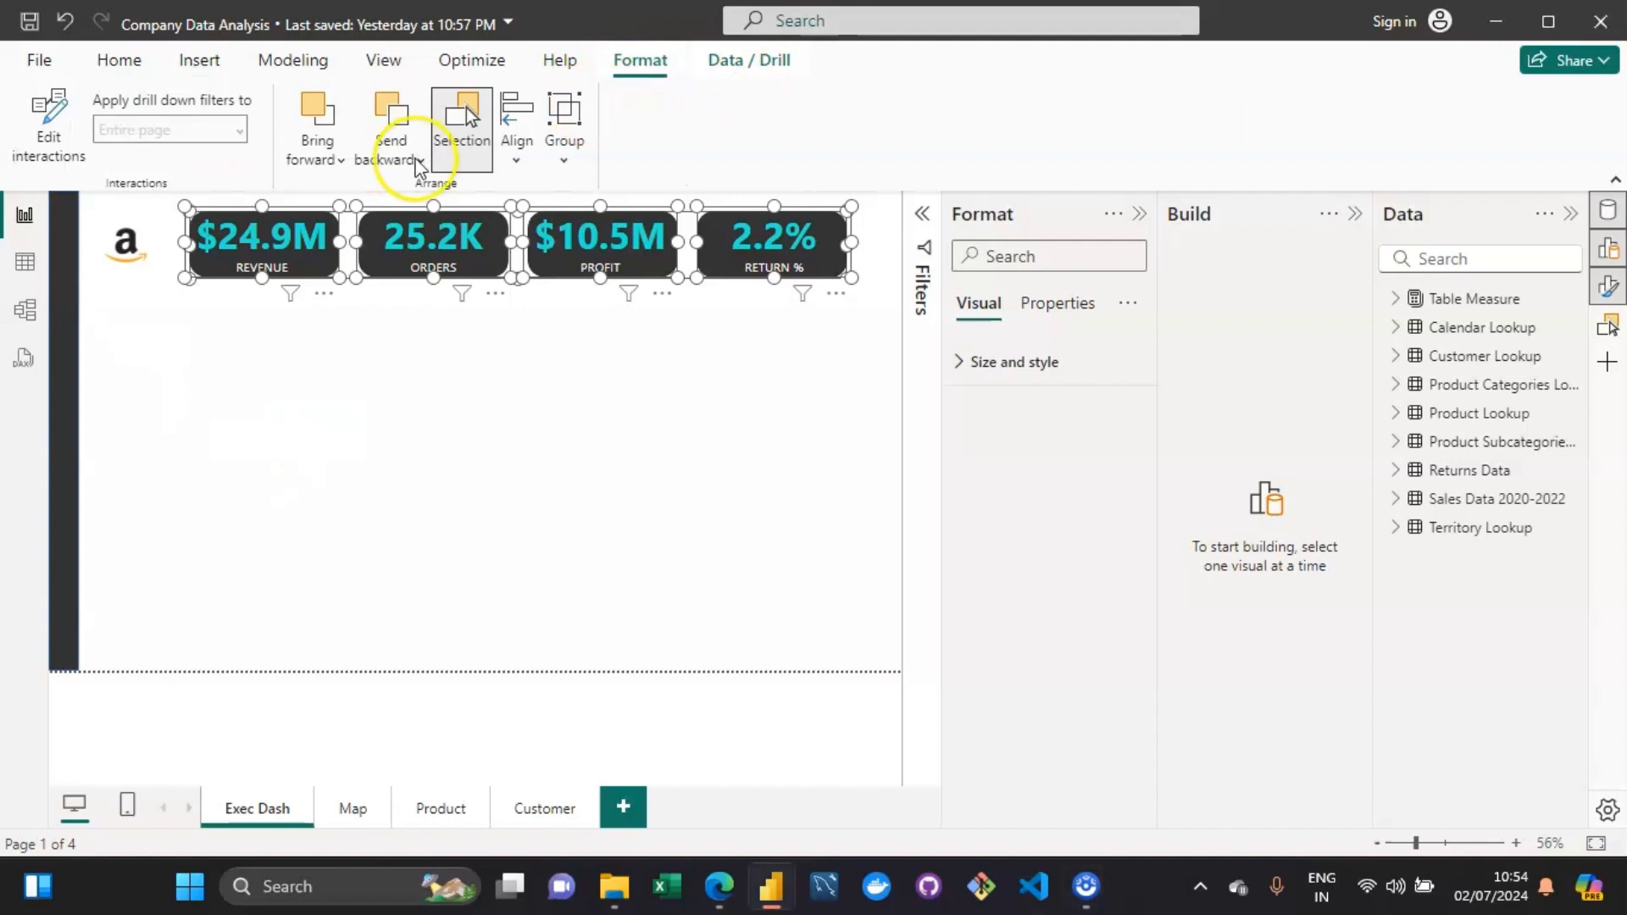
left_click(517, 160)
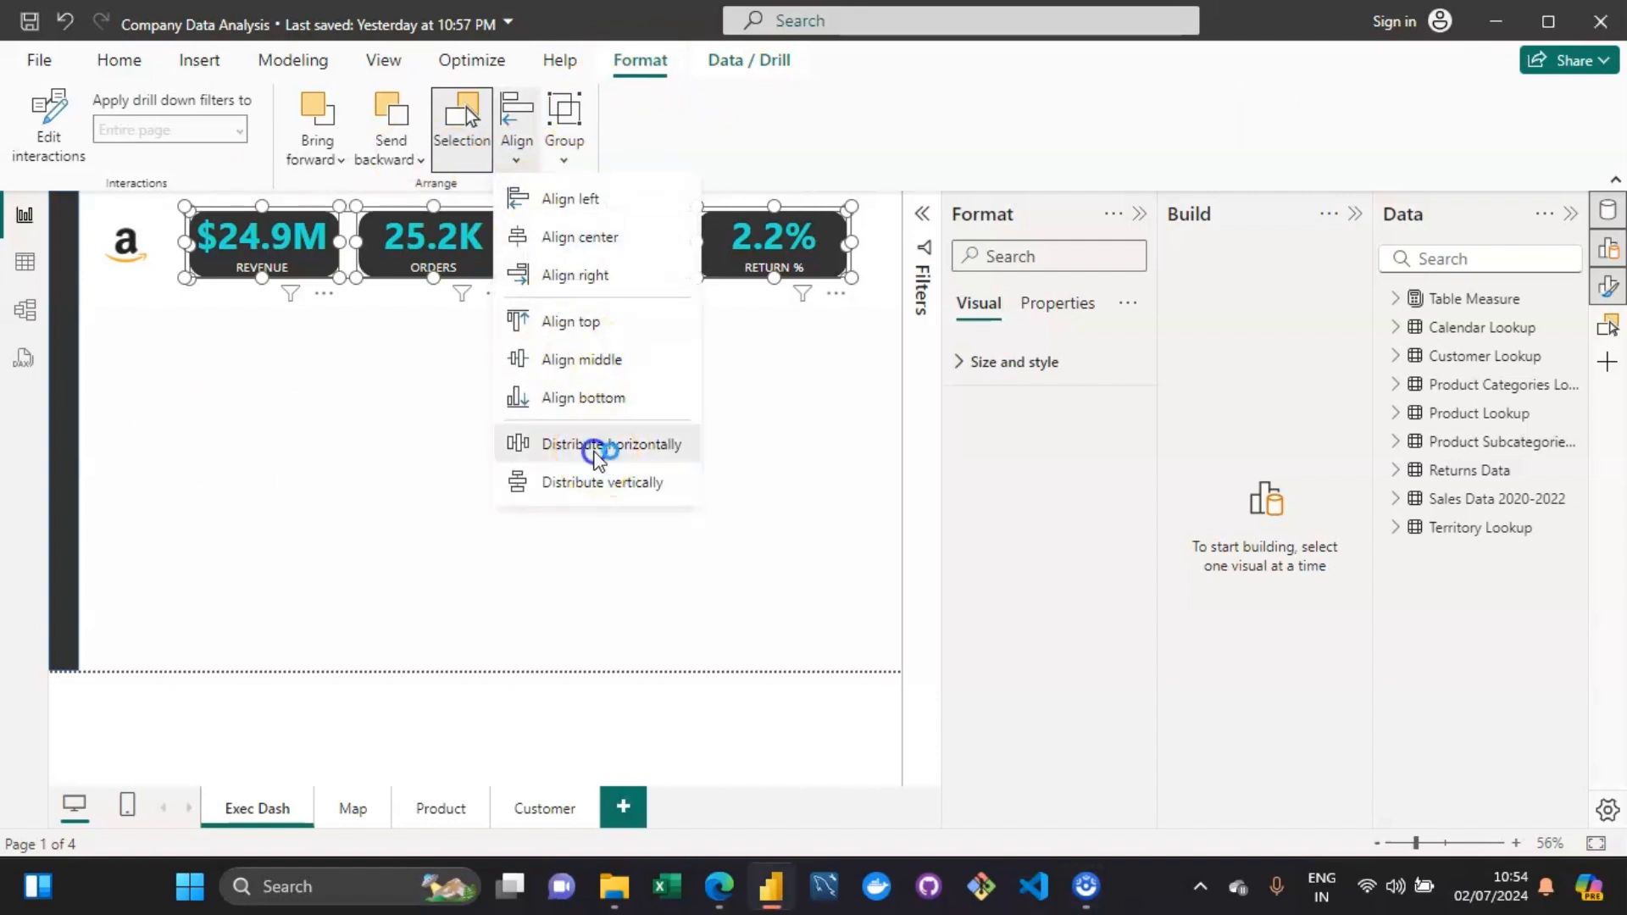
left_click(597, 452)
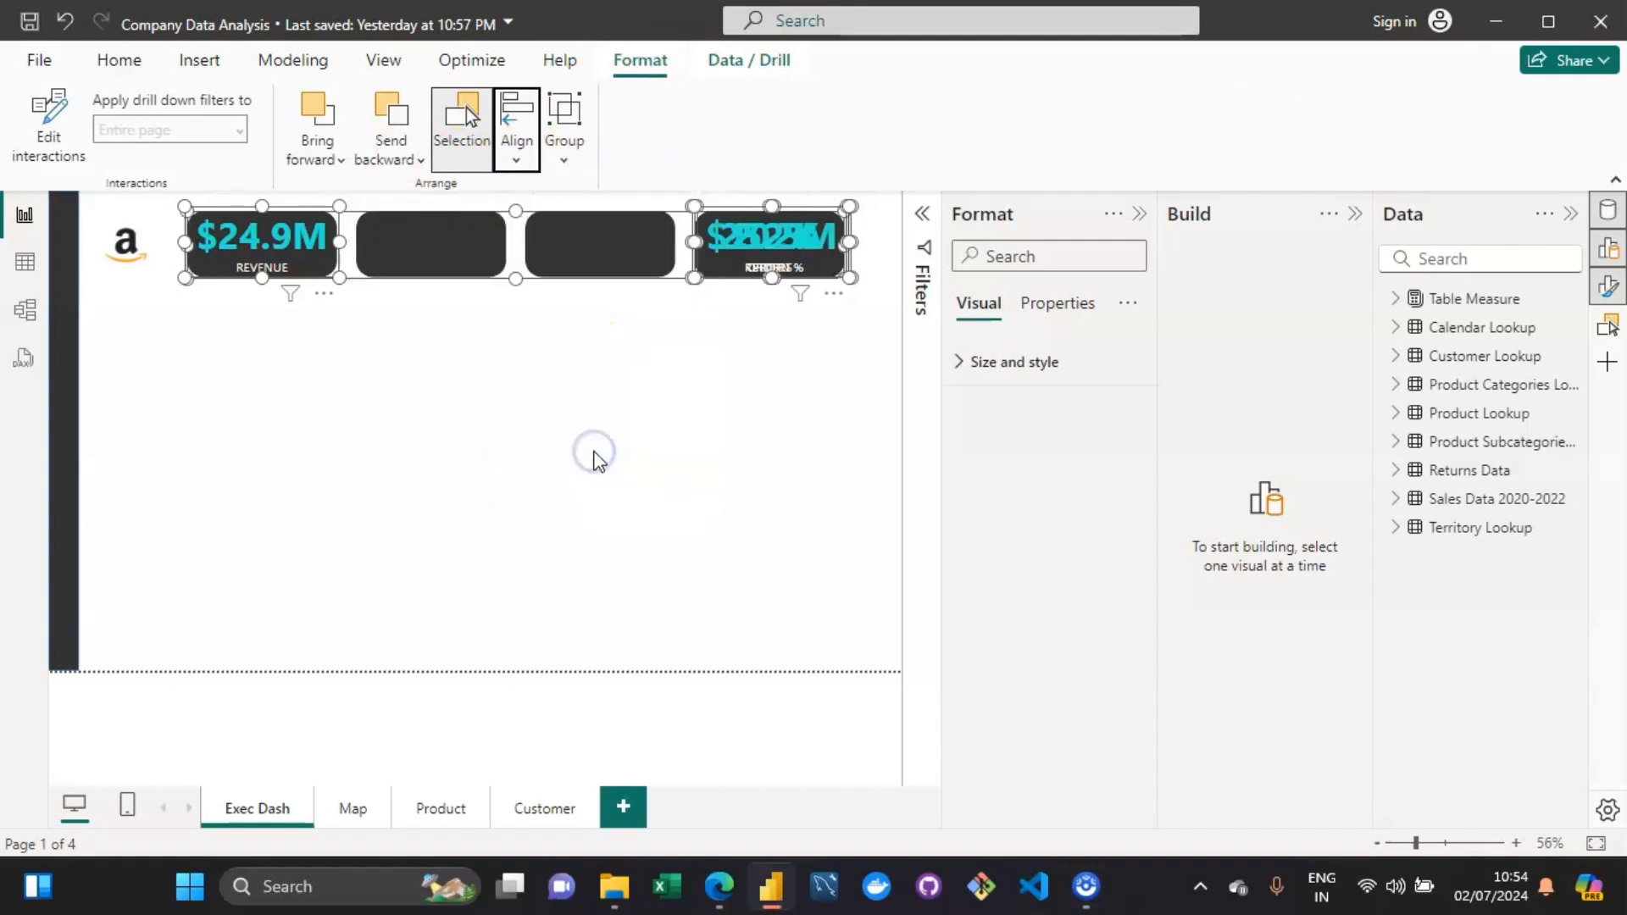
Align the selected KPI cards and their background rectangles to the top, and clear the selection.
left_click(518, 159)
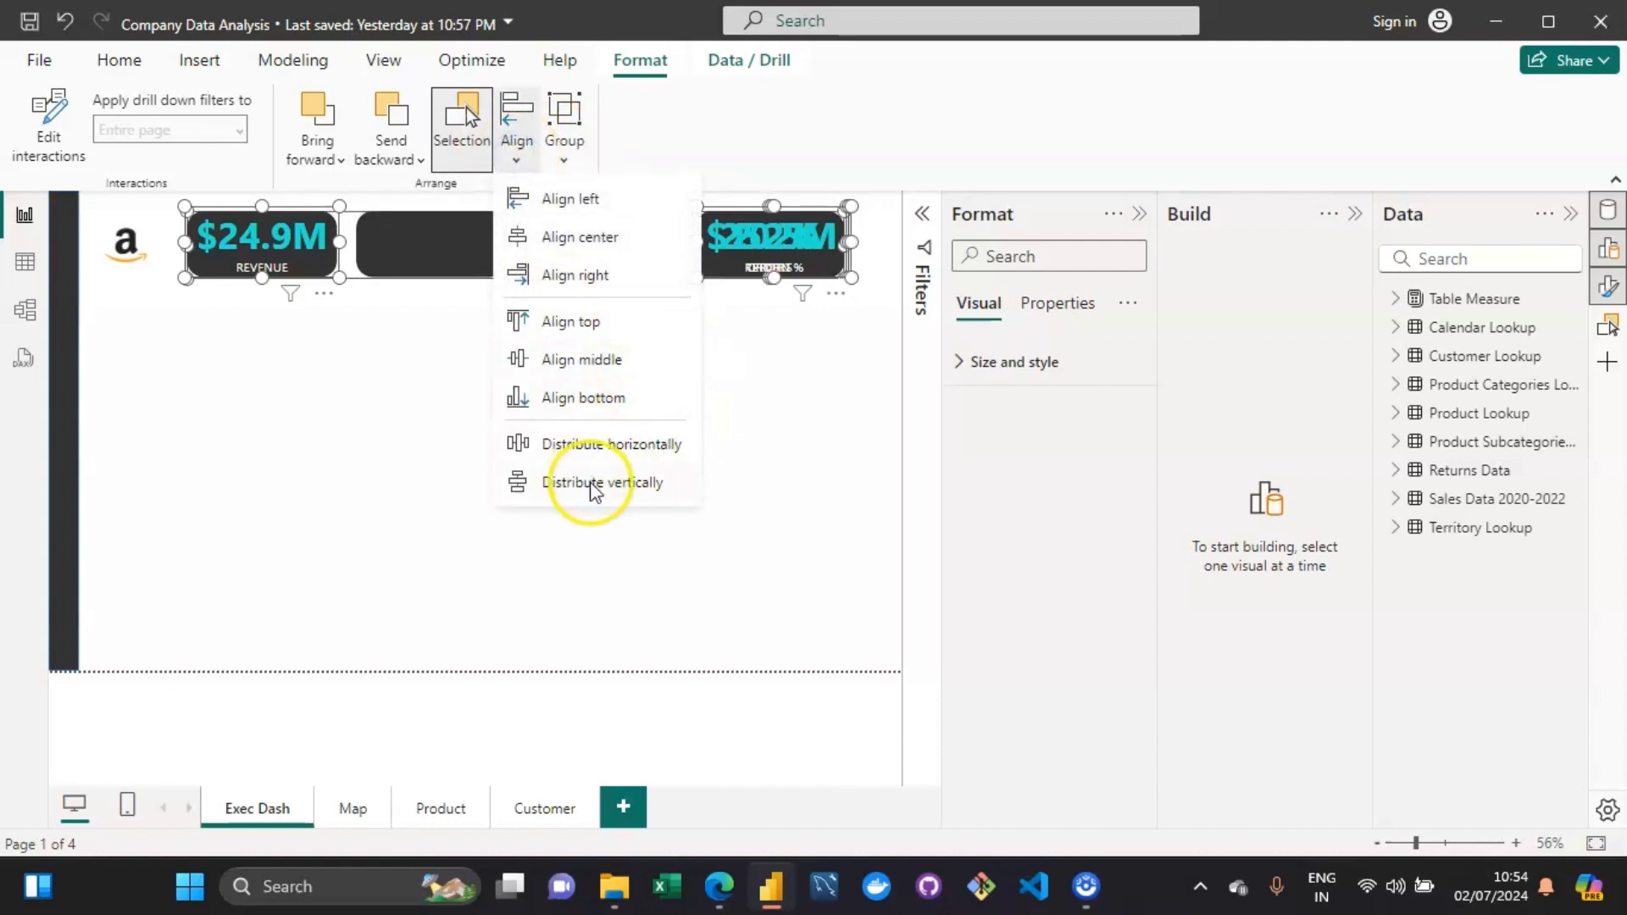
left_click(591, 322)
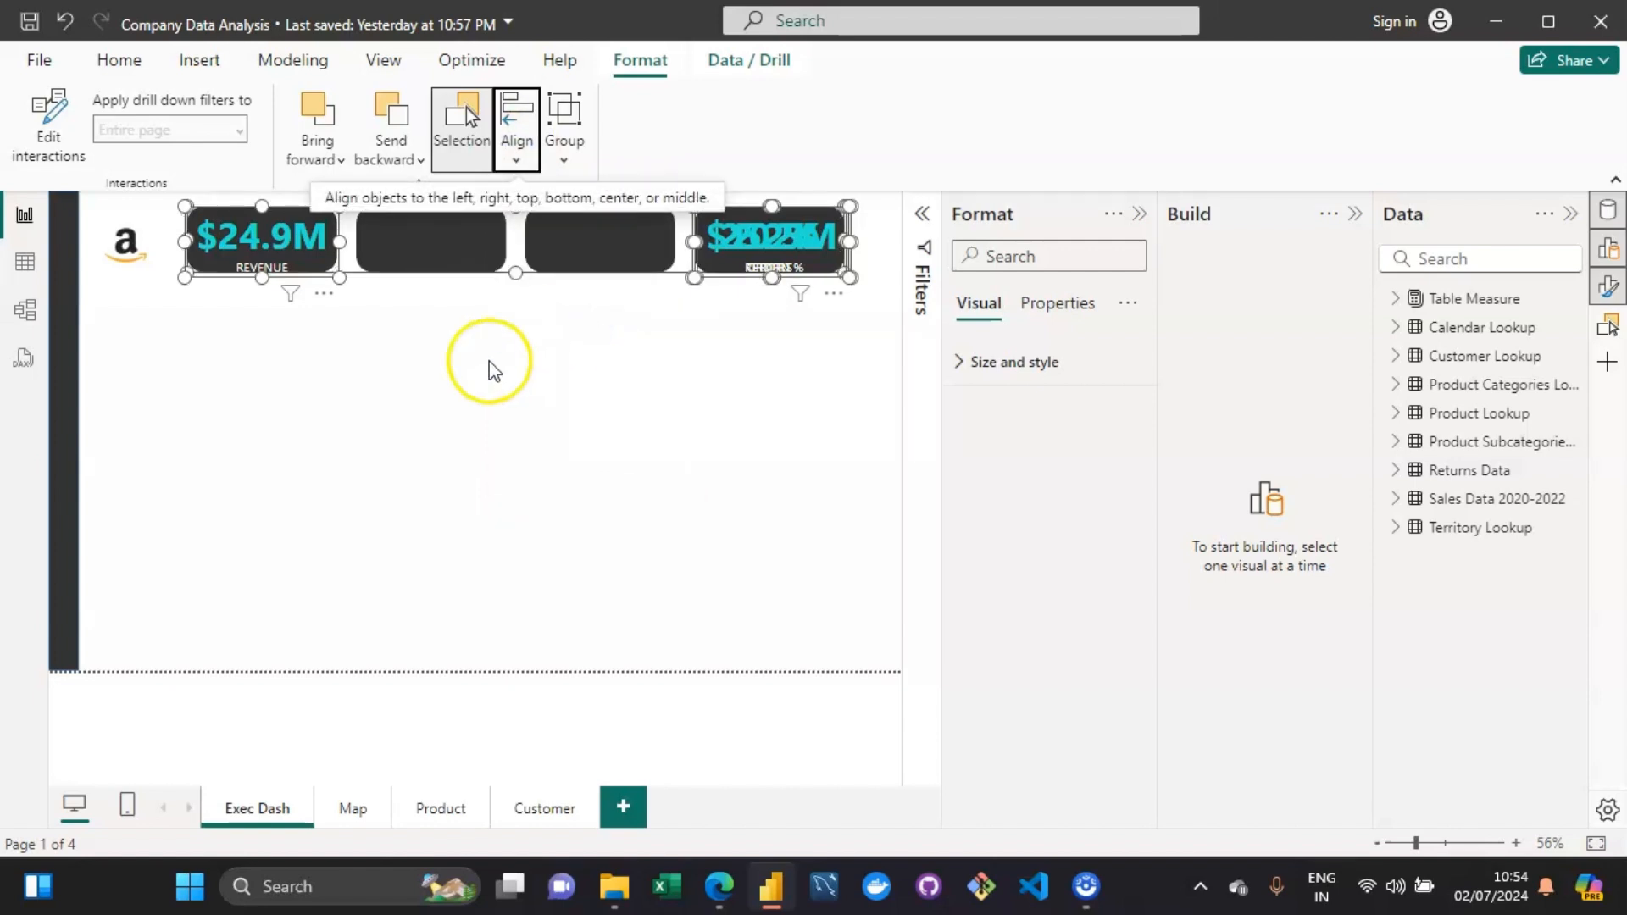
left_click(489, 365)
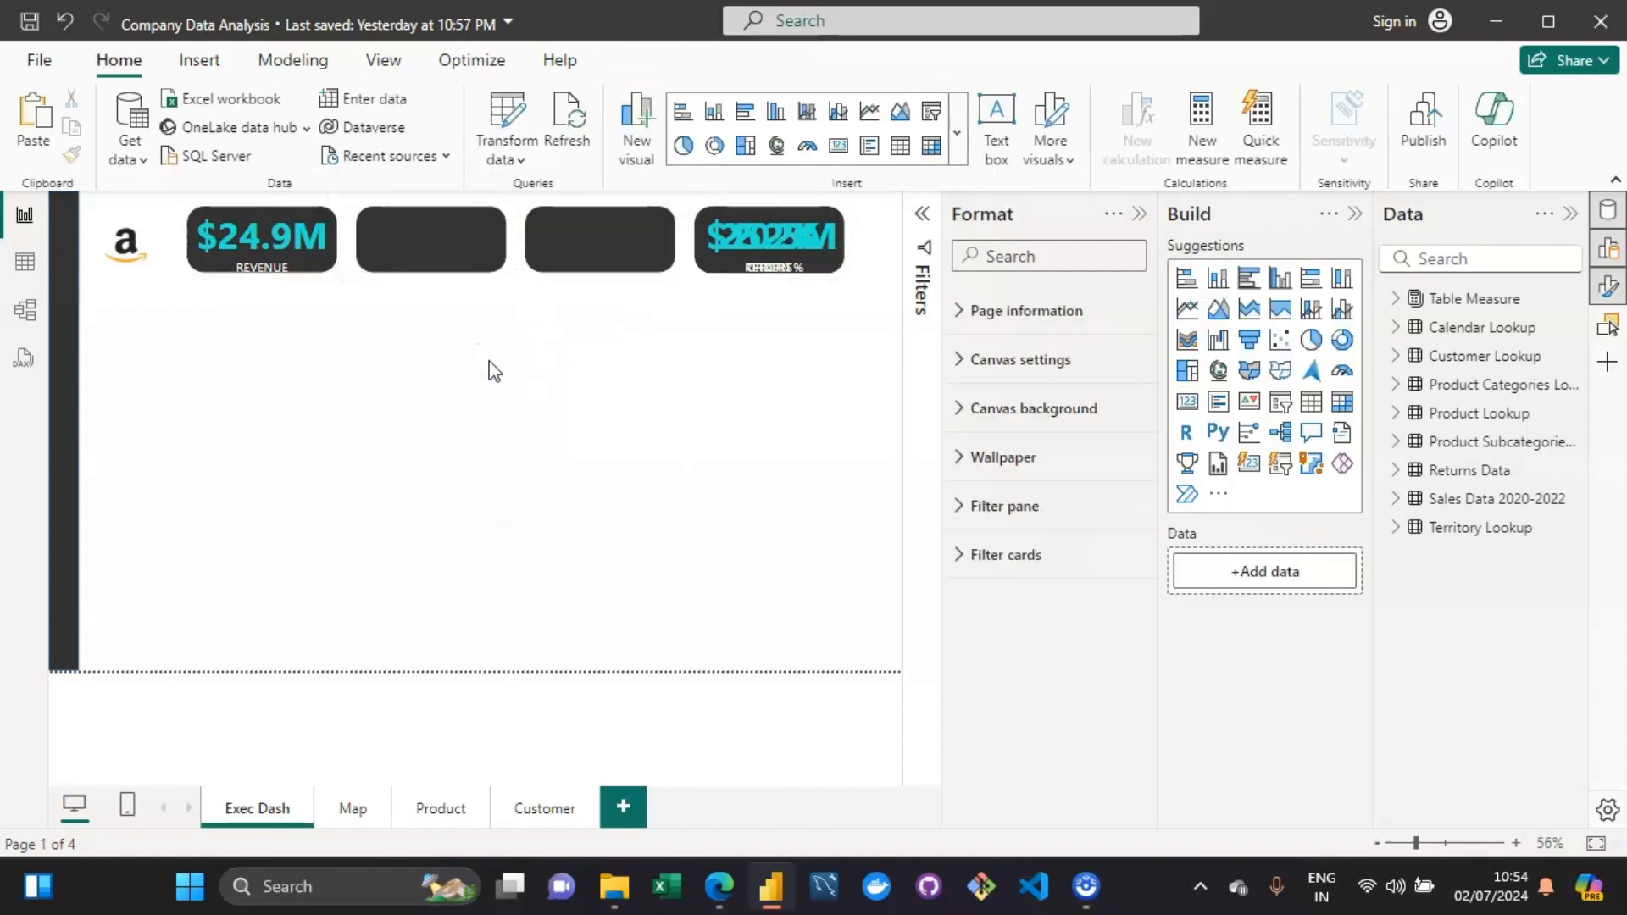
Return the KPI cards to their own dark rectangles, align the cards and rectangles to the top, and clear the selection.
key("ctrl+a")
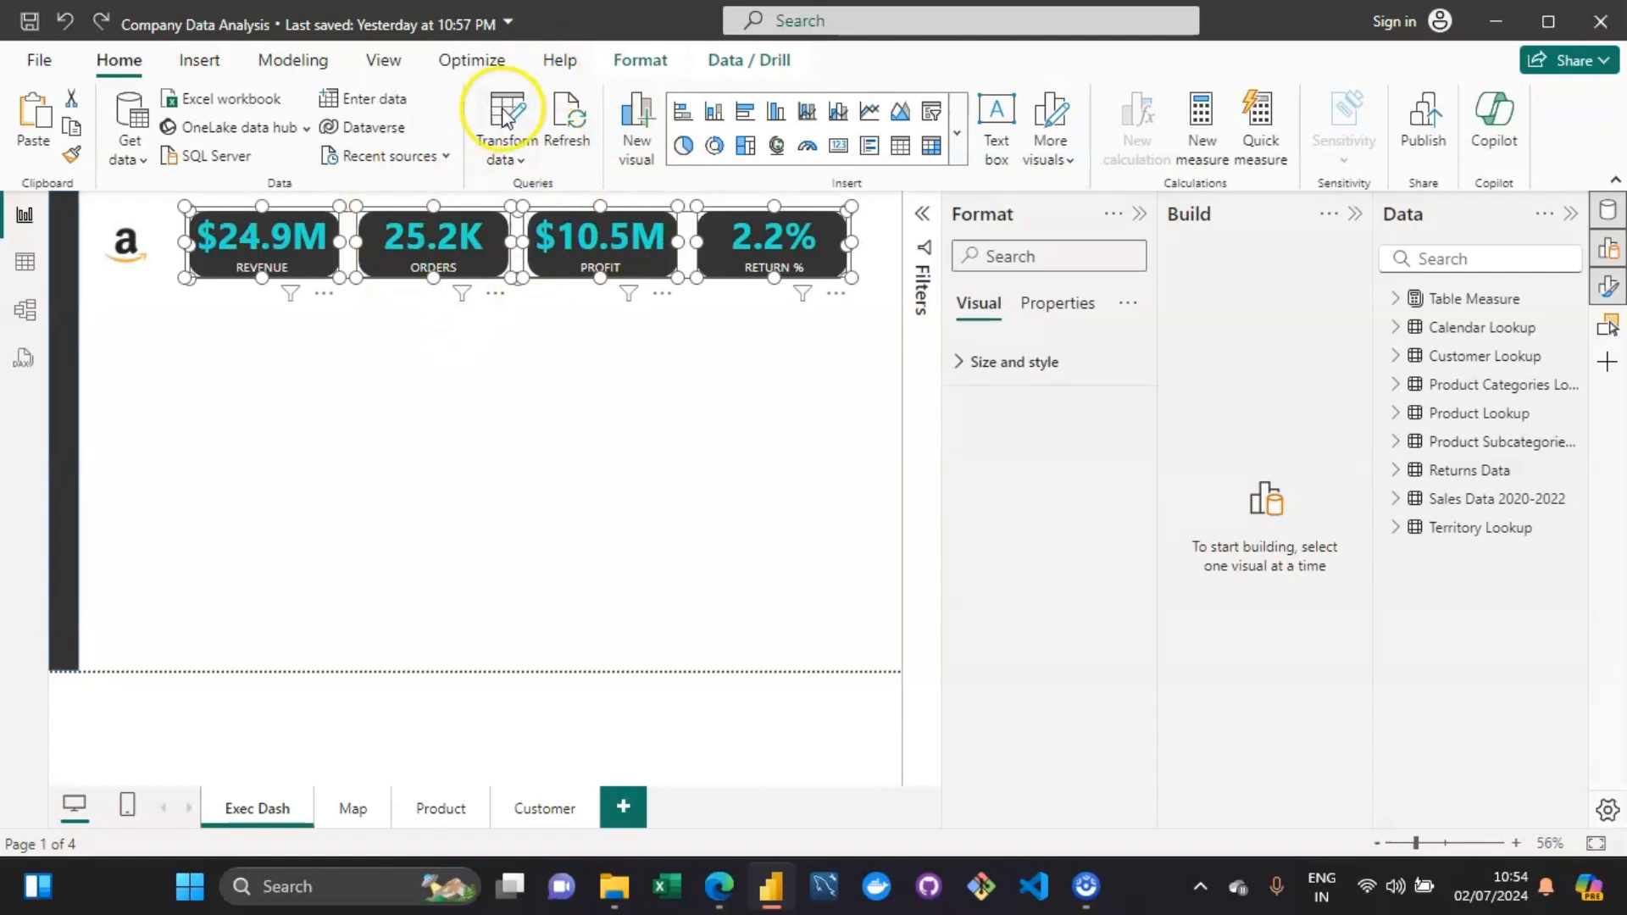
left_click(642, 60)
left_click(523, 155)
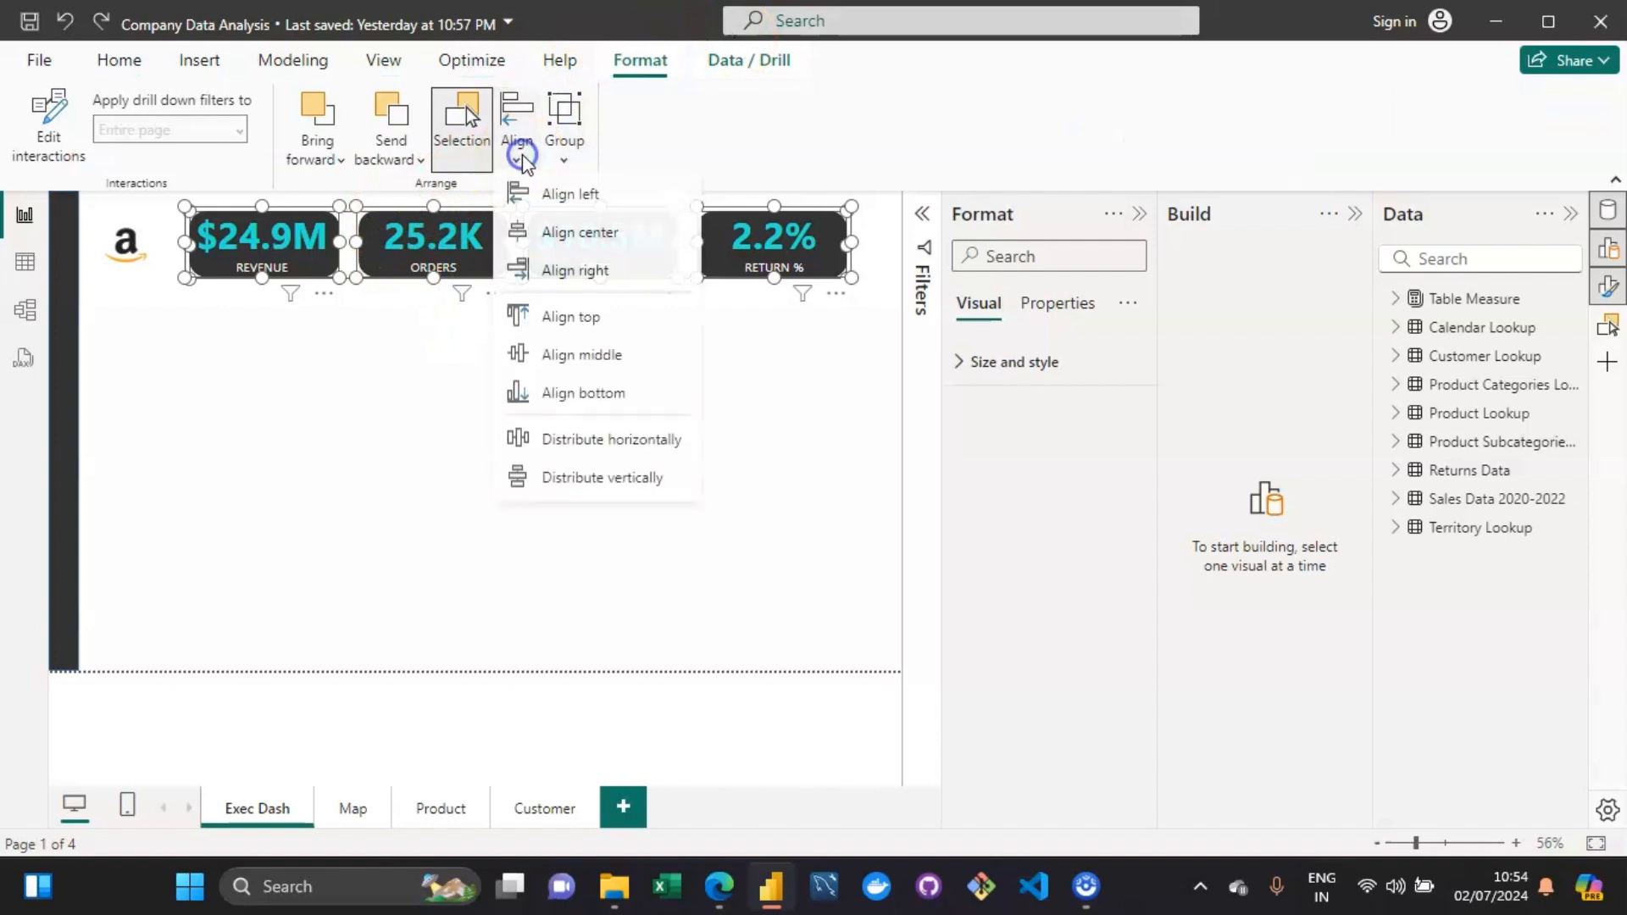
left_click(606, 323)
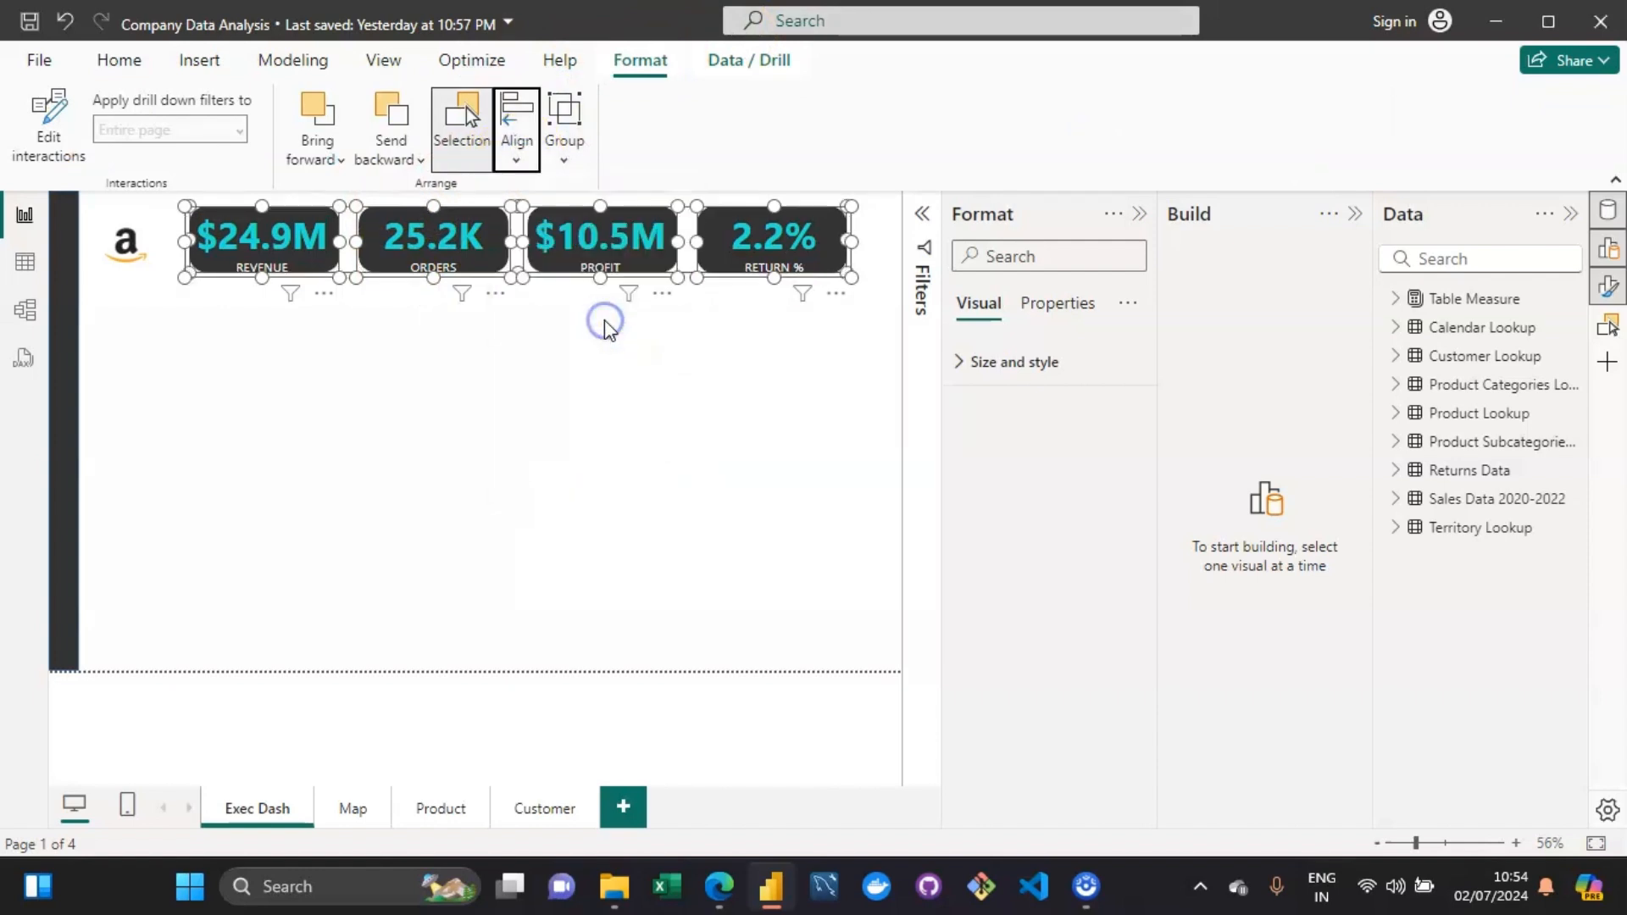
left_click(613, 400)
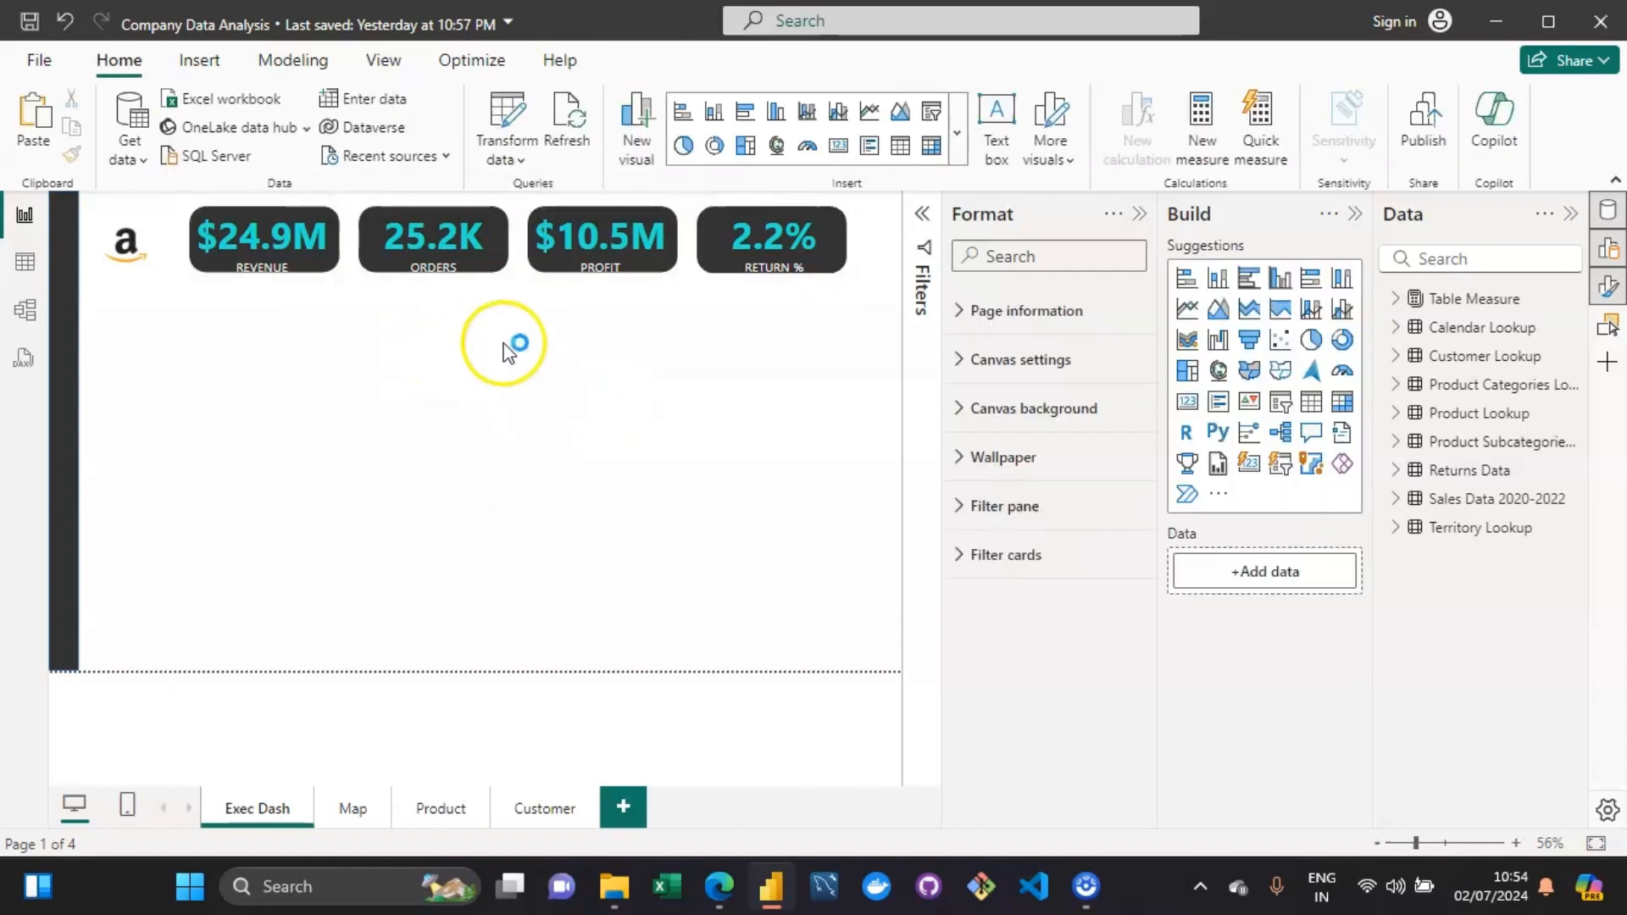
Move the REVENUE card up slightly and align all four KPI cards and their background rectangles to the top again.
left_click(304, 220)
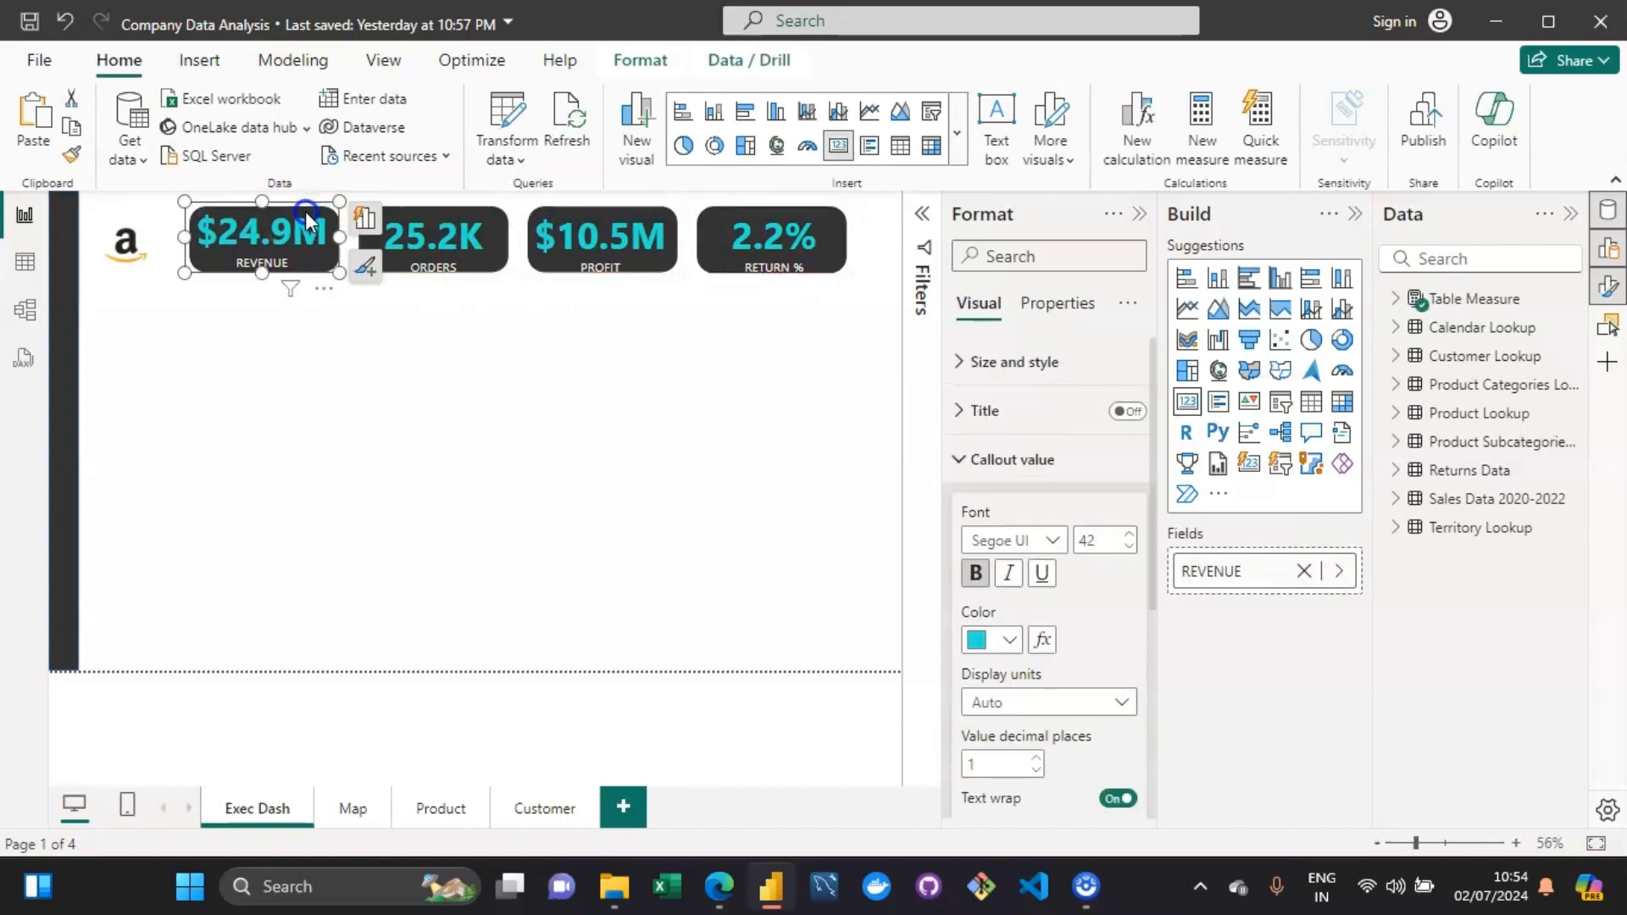
left_click(317, 405)
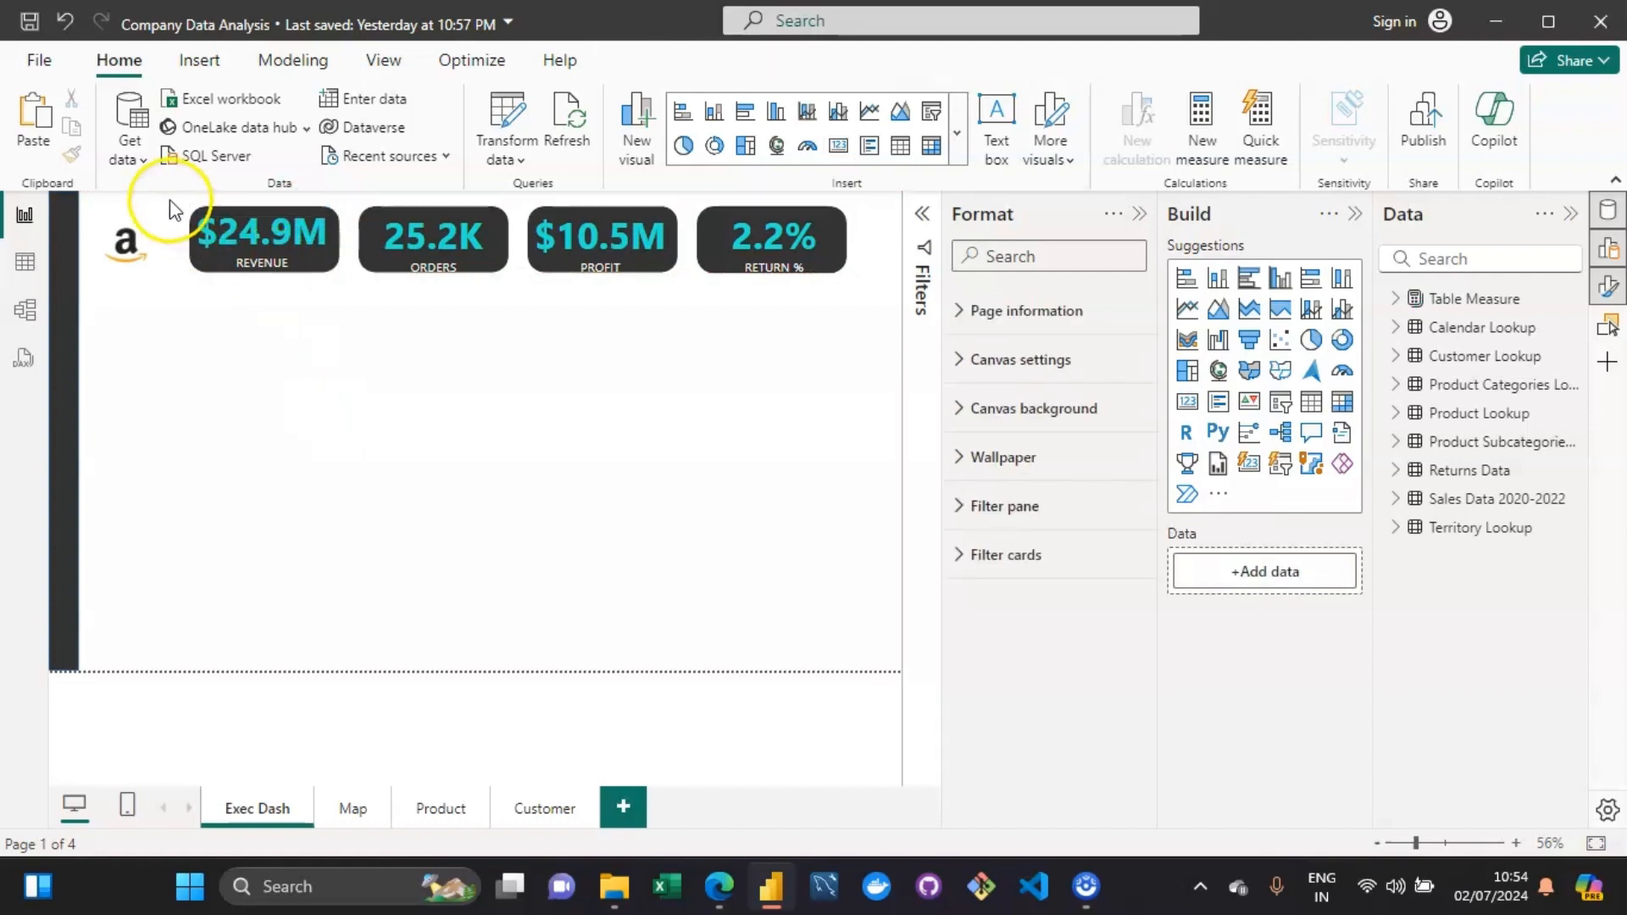
left_click_drag(161, 197, 882, 327)
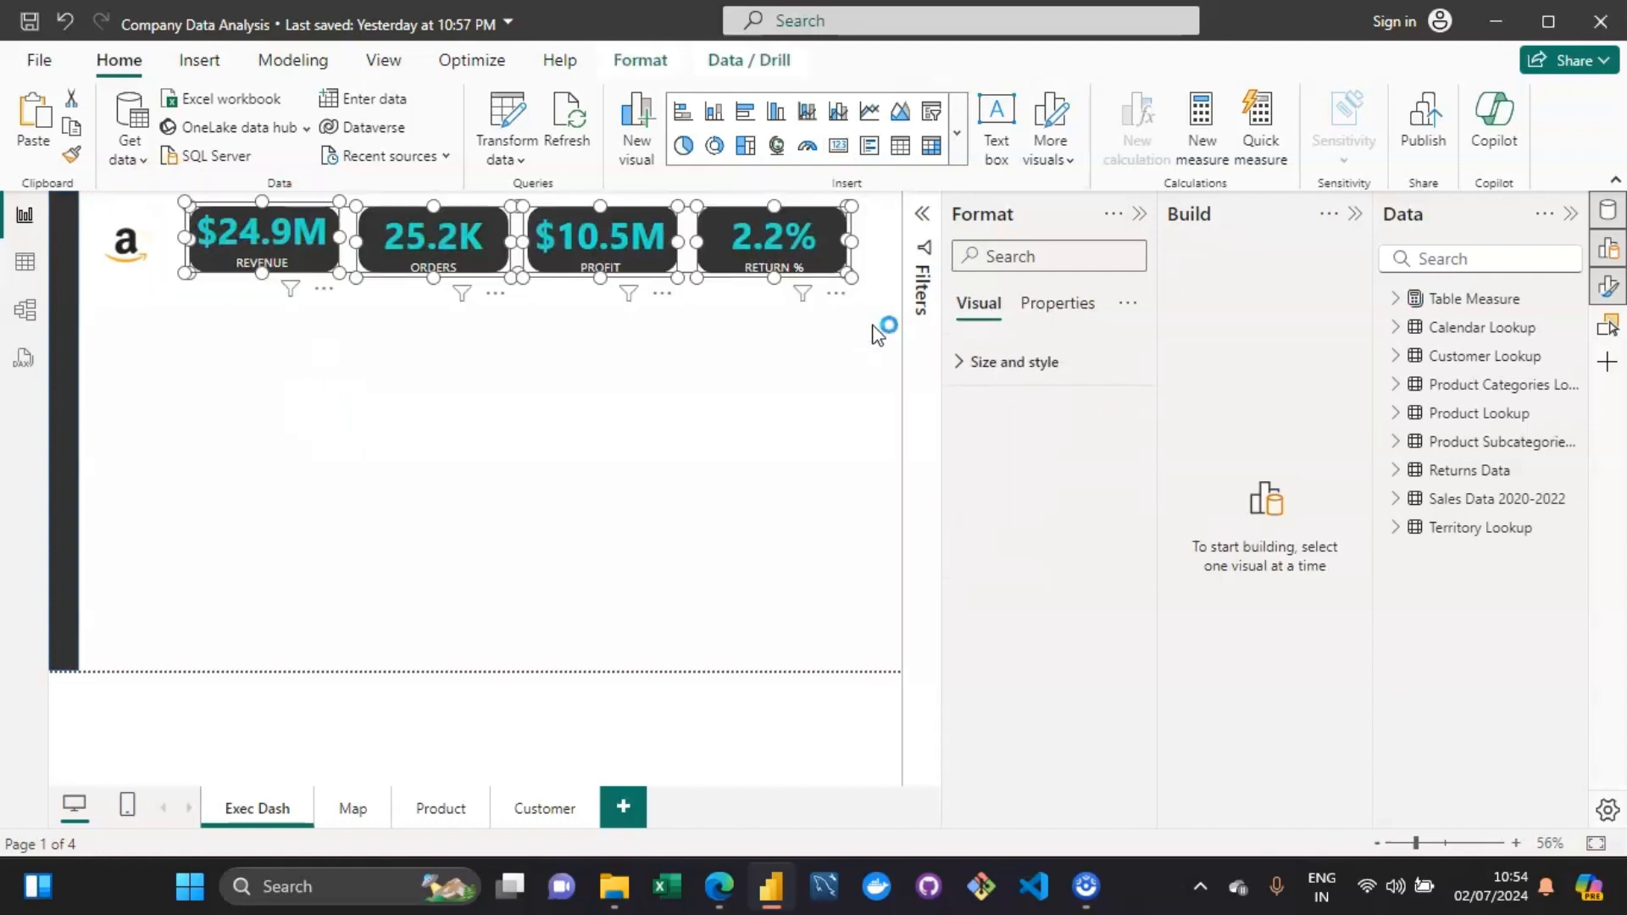
left_click(632, 61)
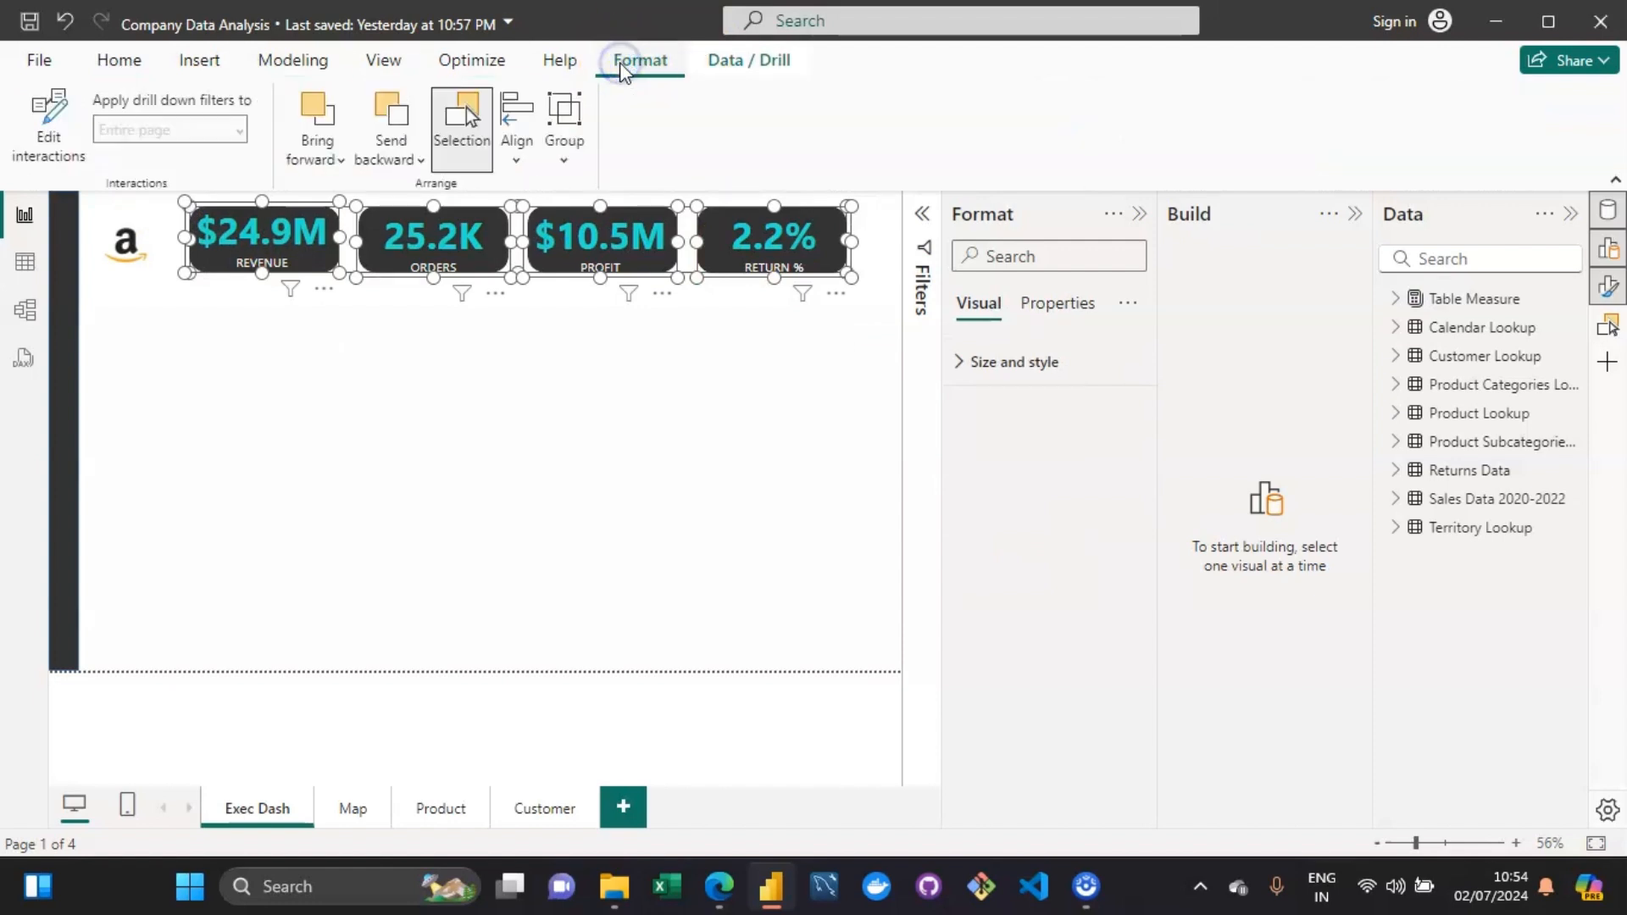
left_click(515, 161)
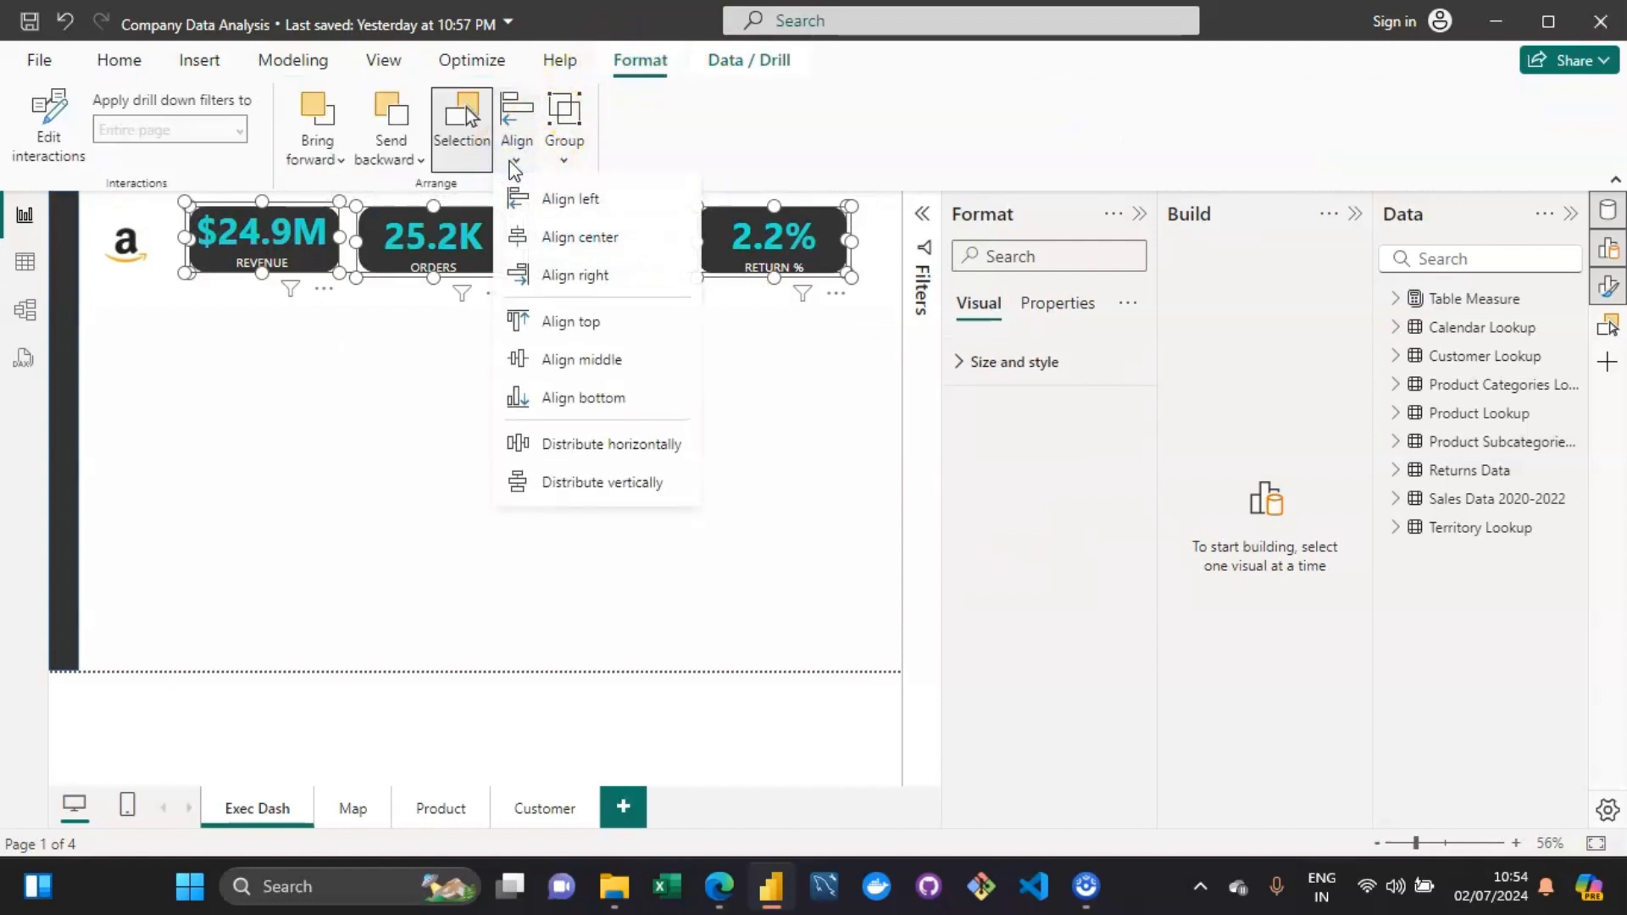
left_click(576, 324)
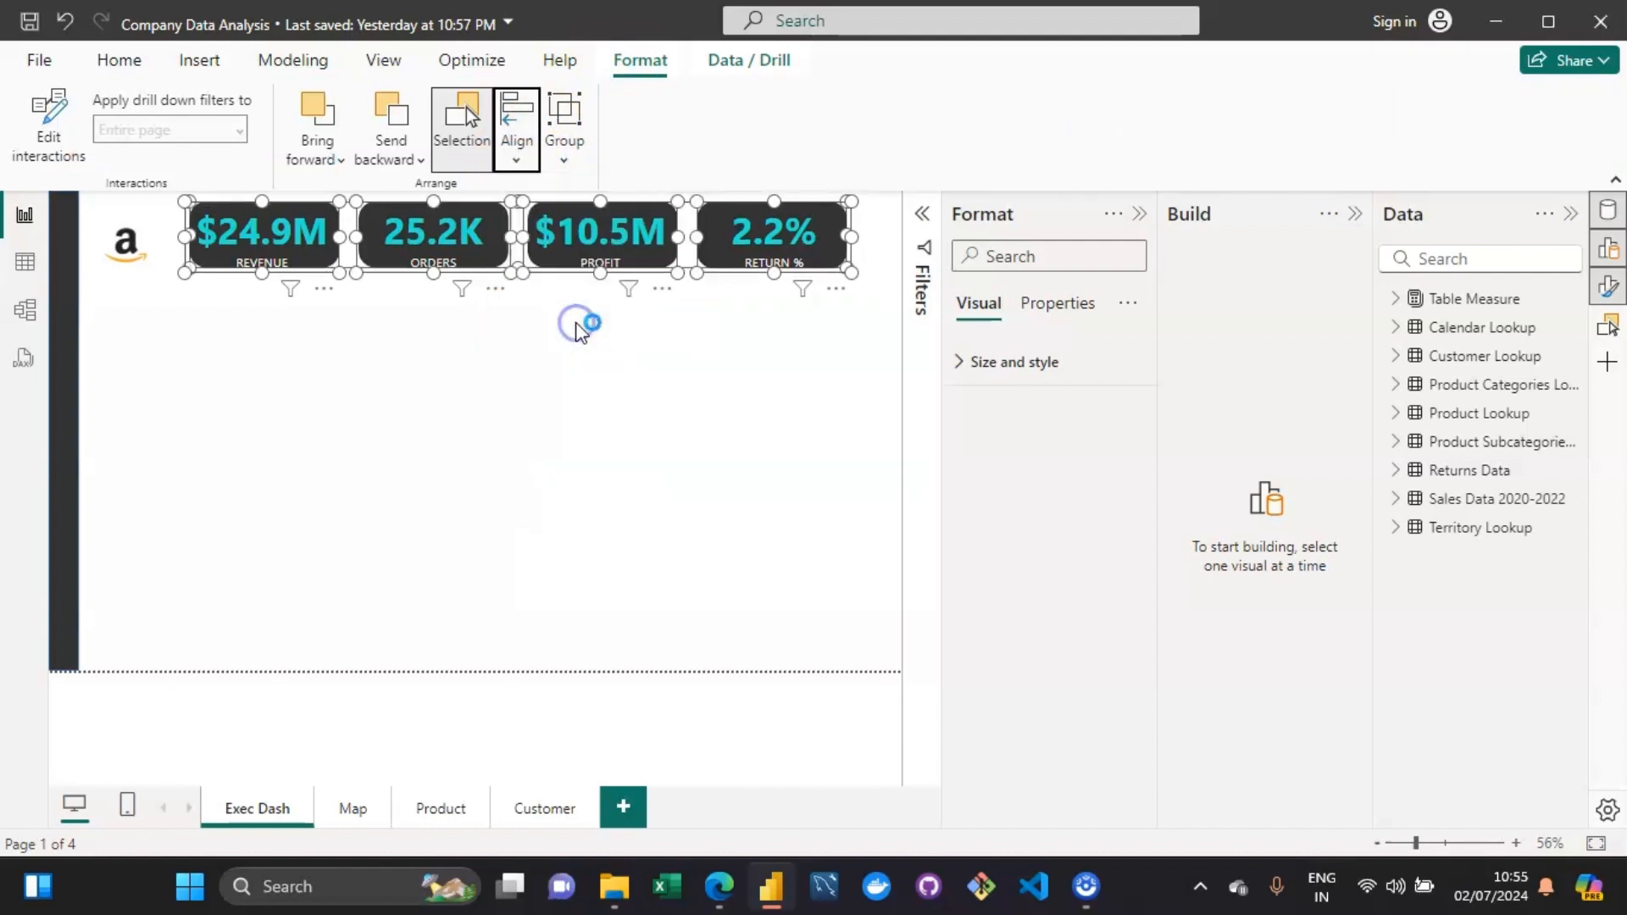
left_click(539, 404)
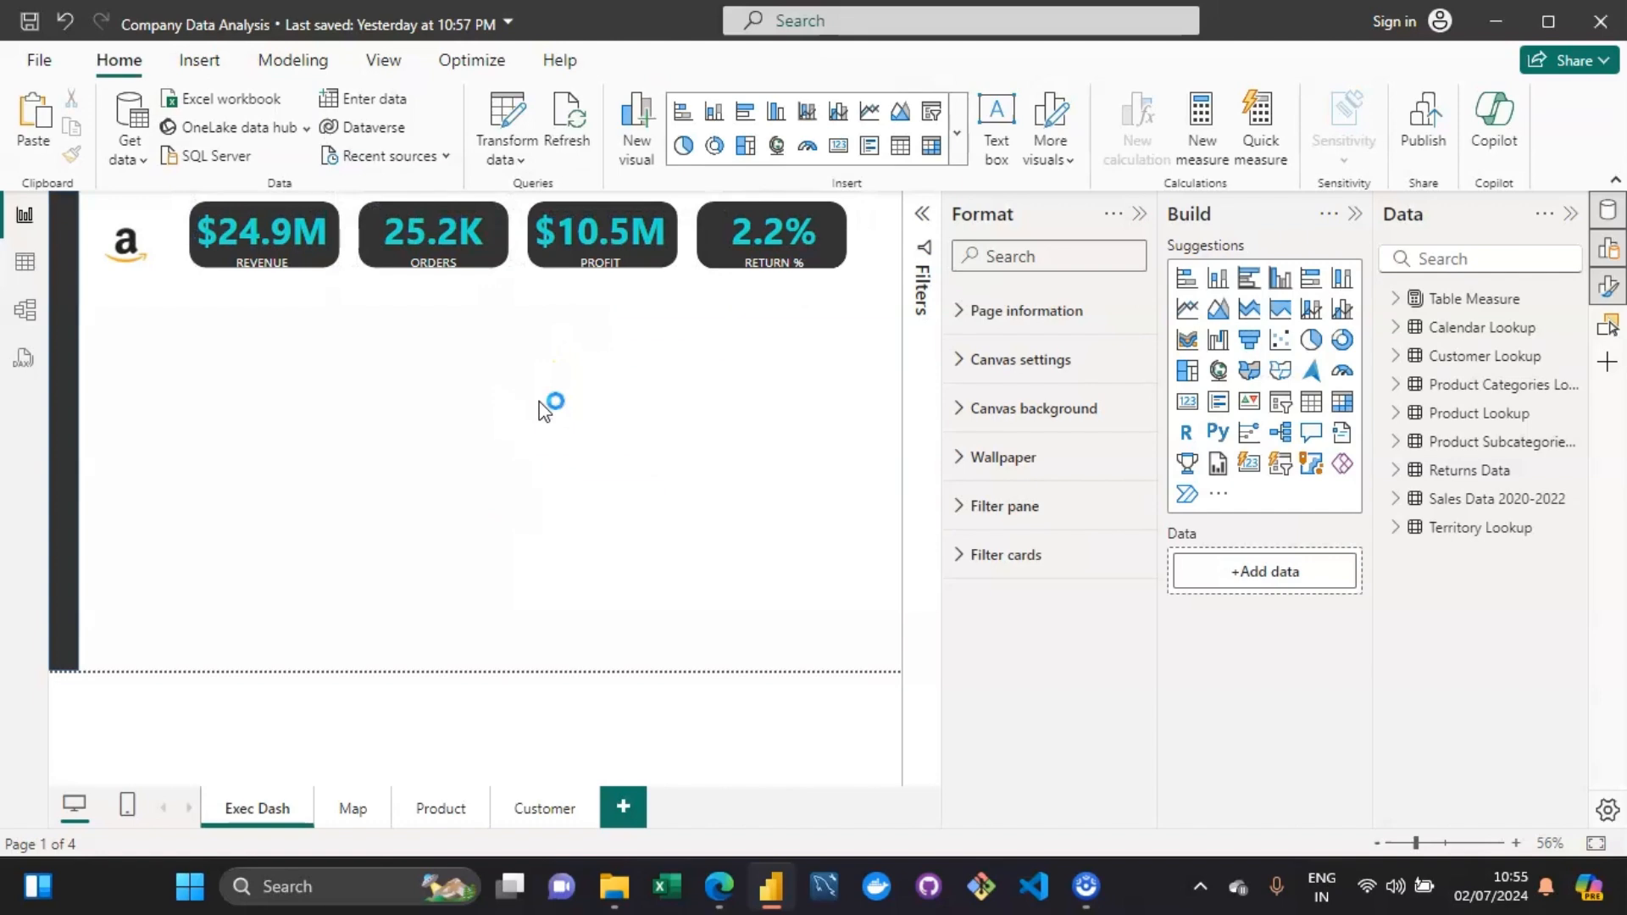
Shift the REVENUE, ORDERS, PROFIT and RETURN % cards up slightly so their labels sit inside the dark rectangles.
left_click(286, 242)
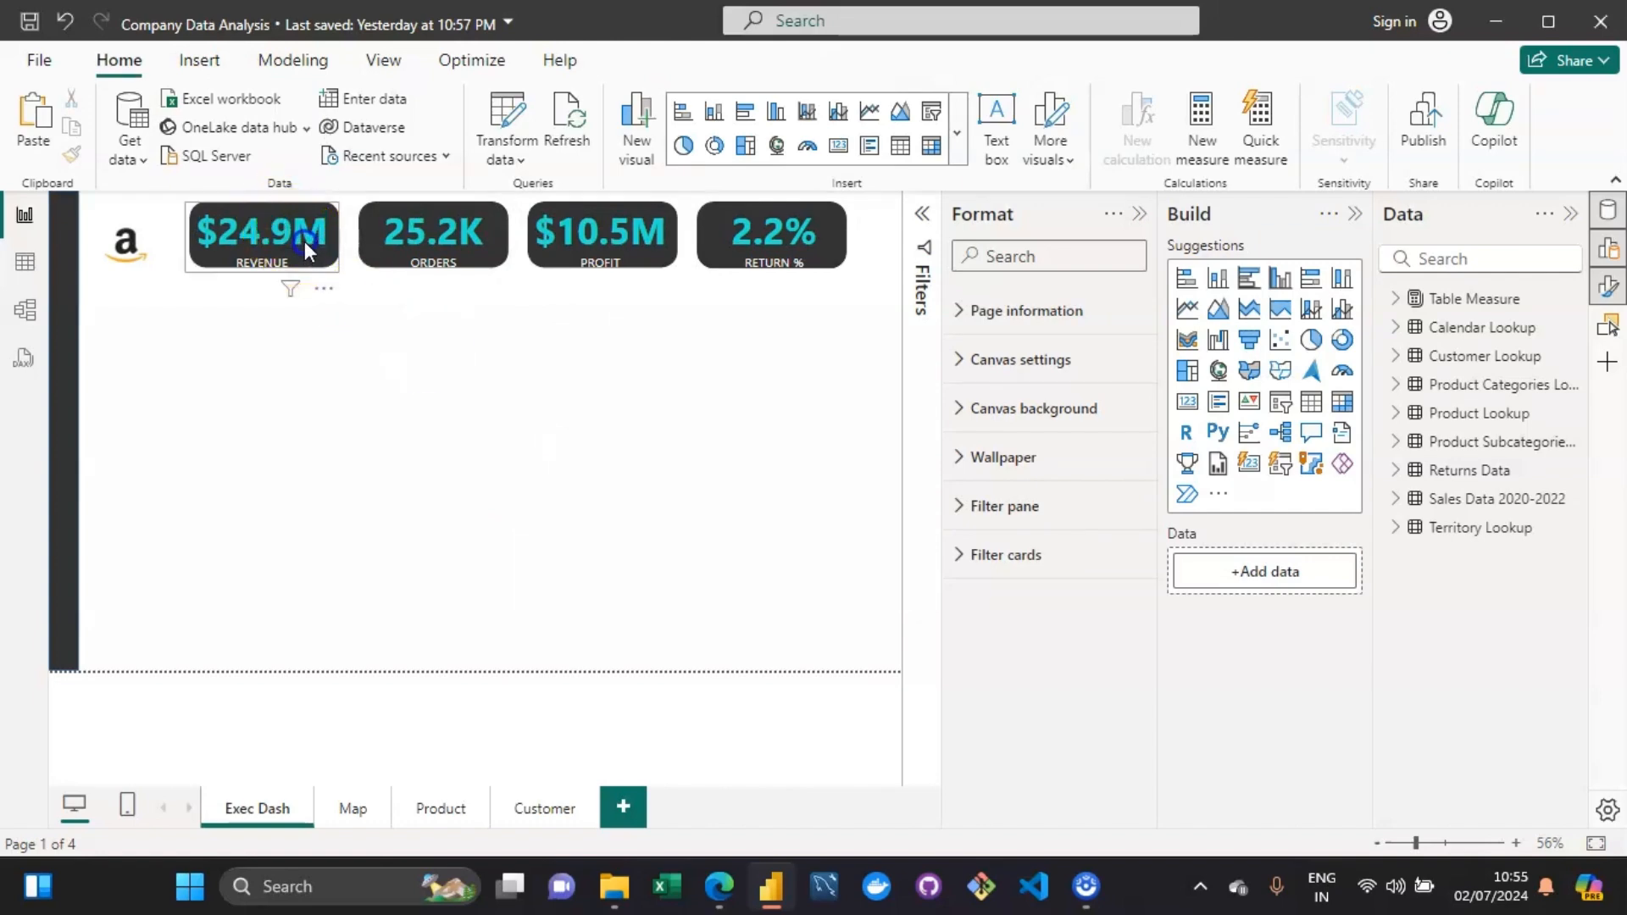
left_click(304, 234)
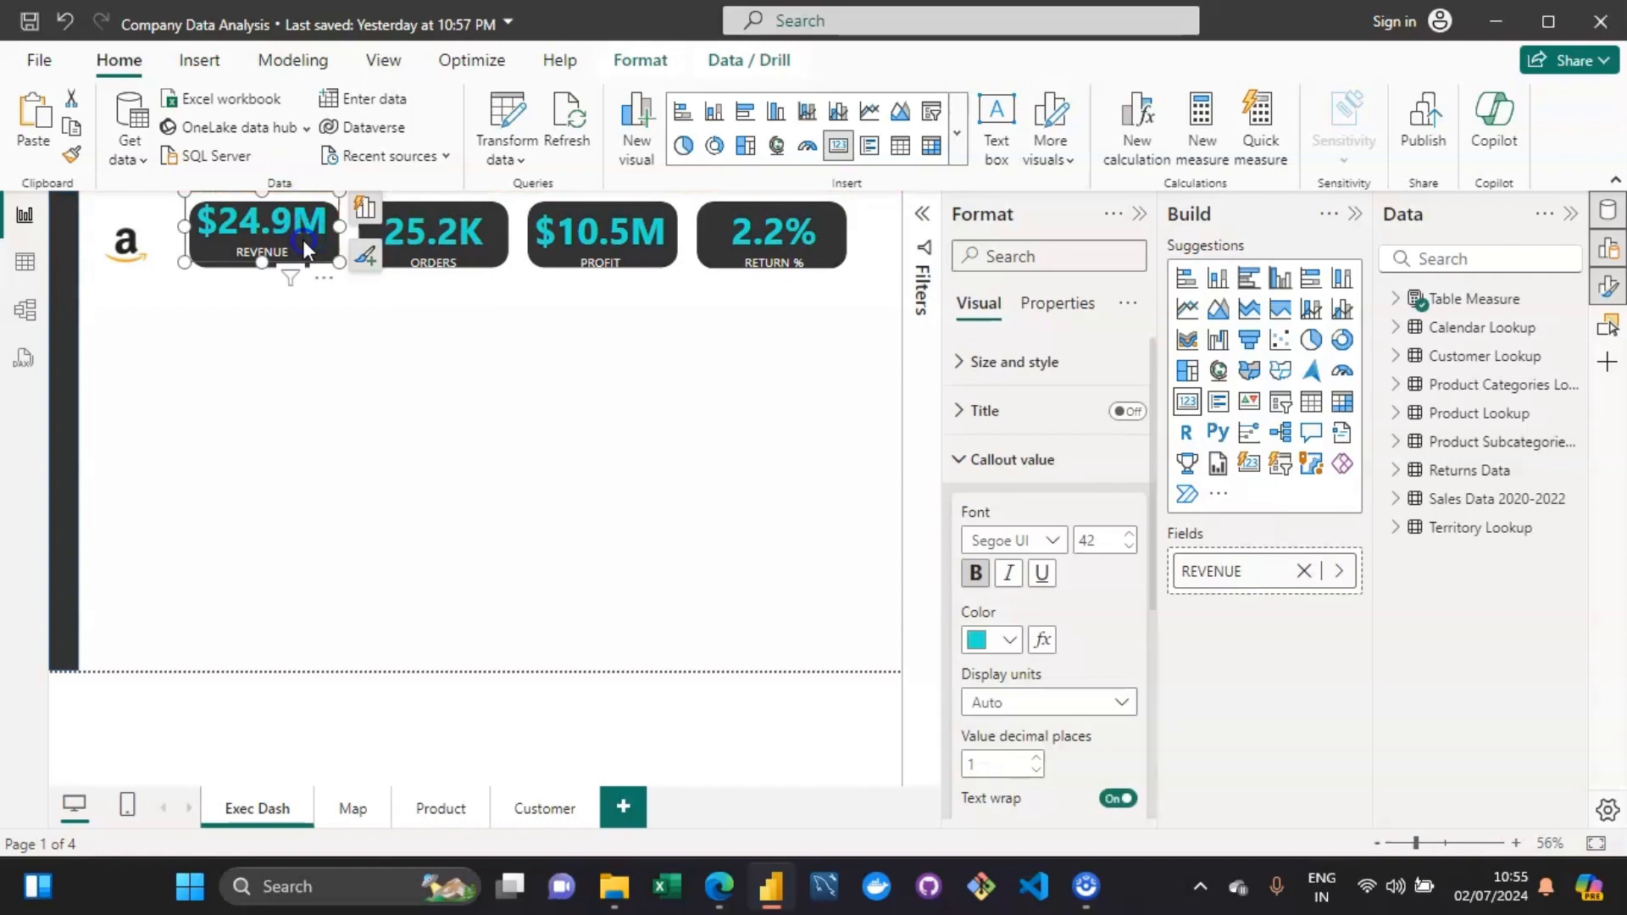
left_click_drag(302, 239, 302, 247)
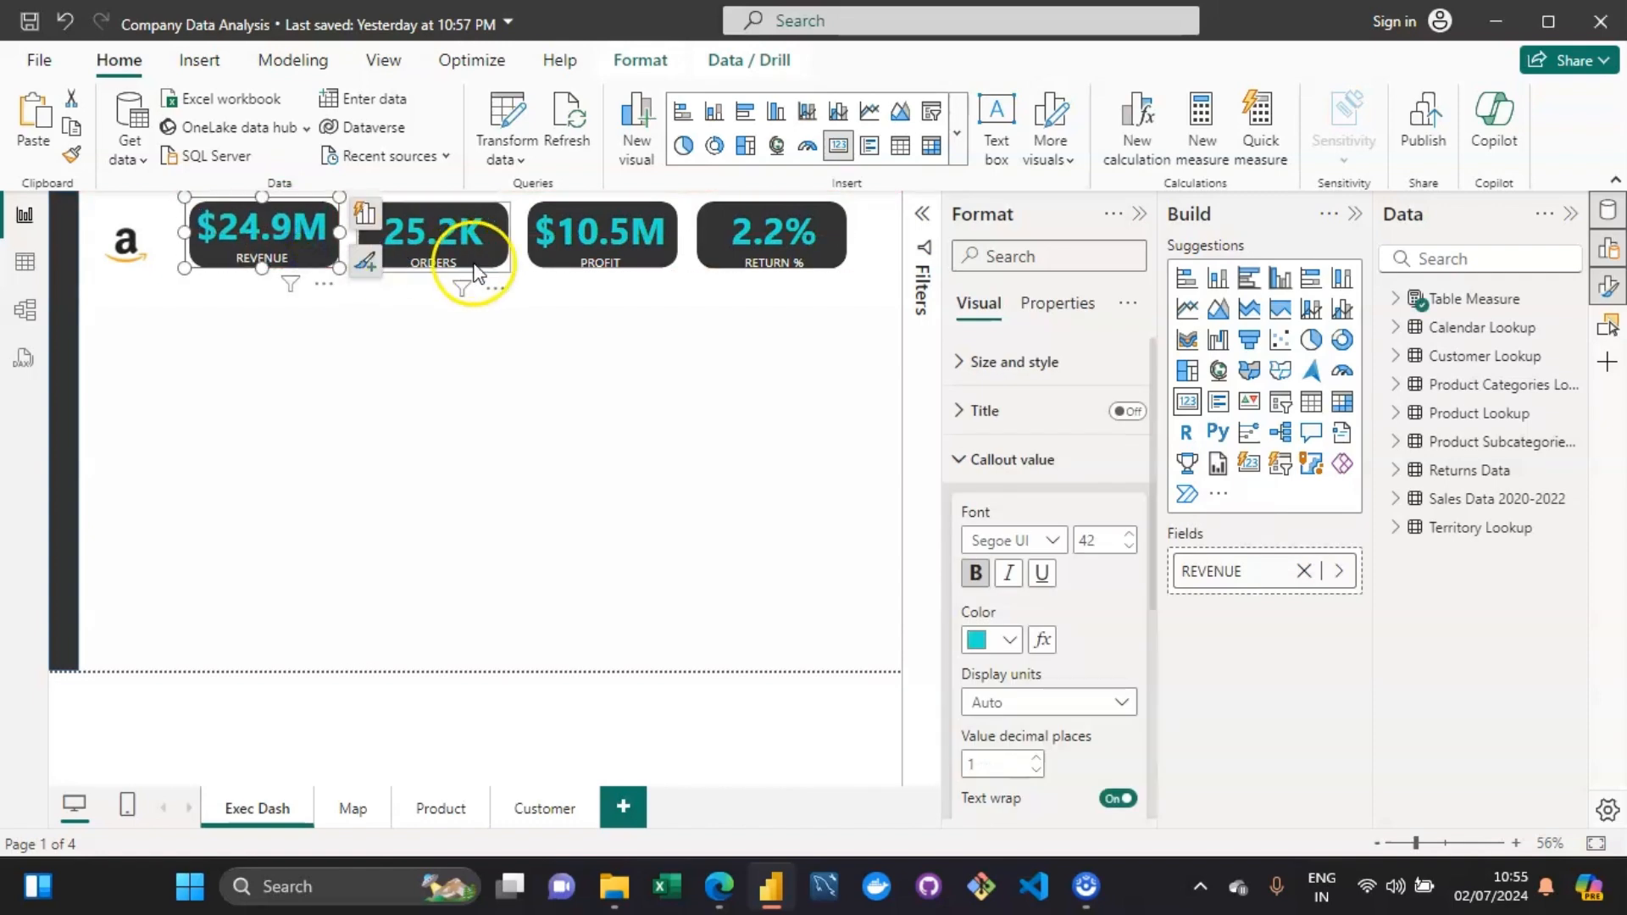
mouse_move(485, 258)
left_mouse_down()
mouse_move(483, 227)
mouse_move(488, 266)
left_mouse_up()
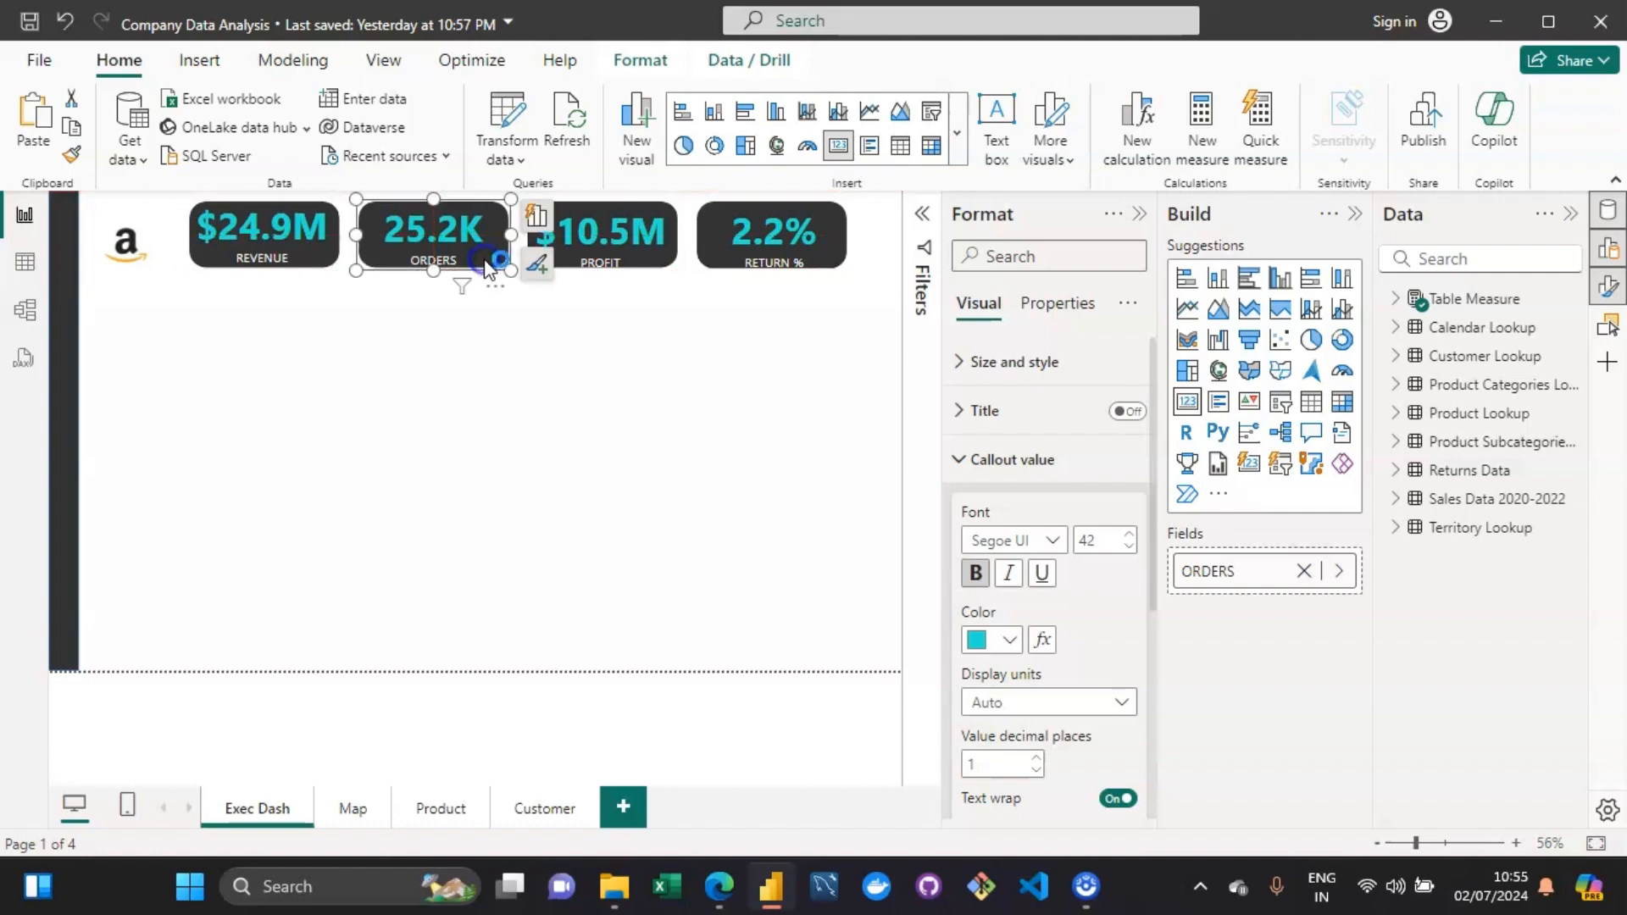
left_click(641, 268)
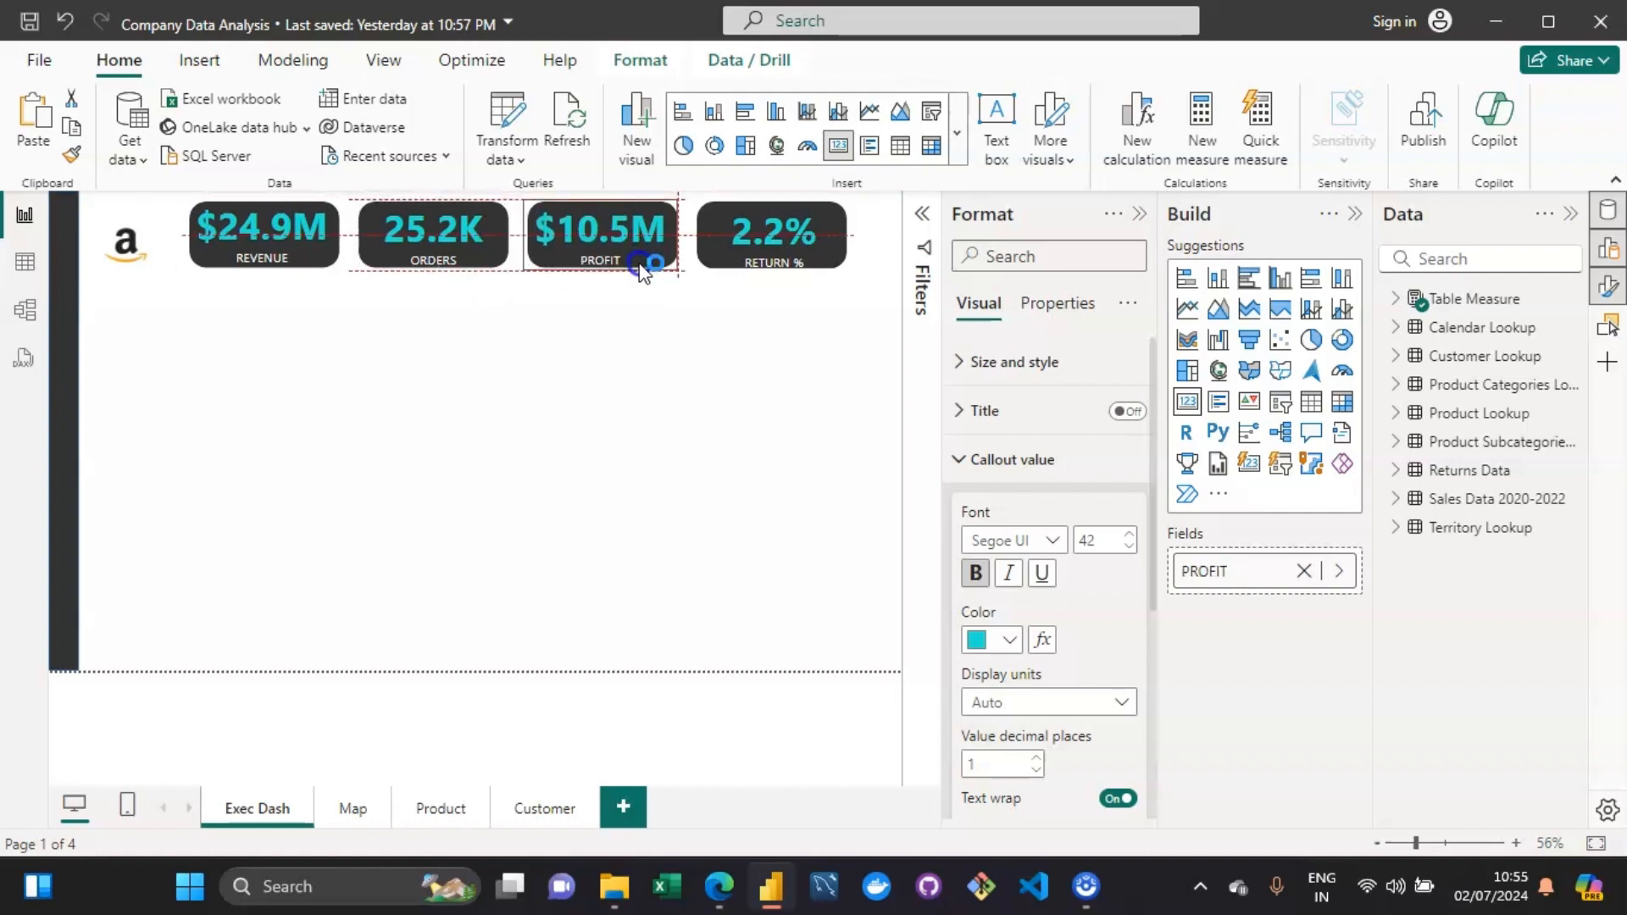
left_click(818, 252)
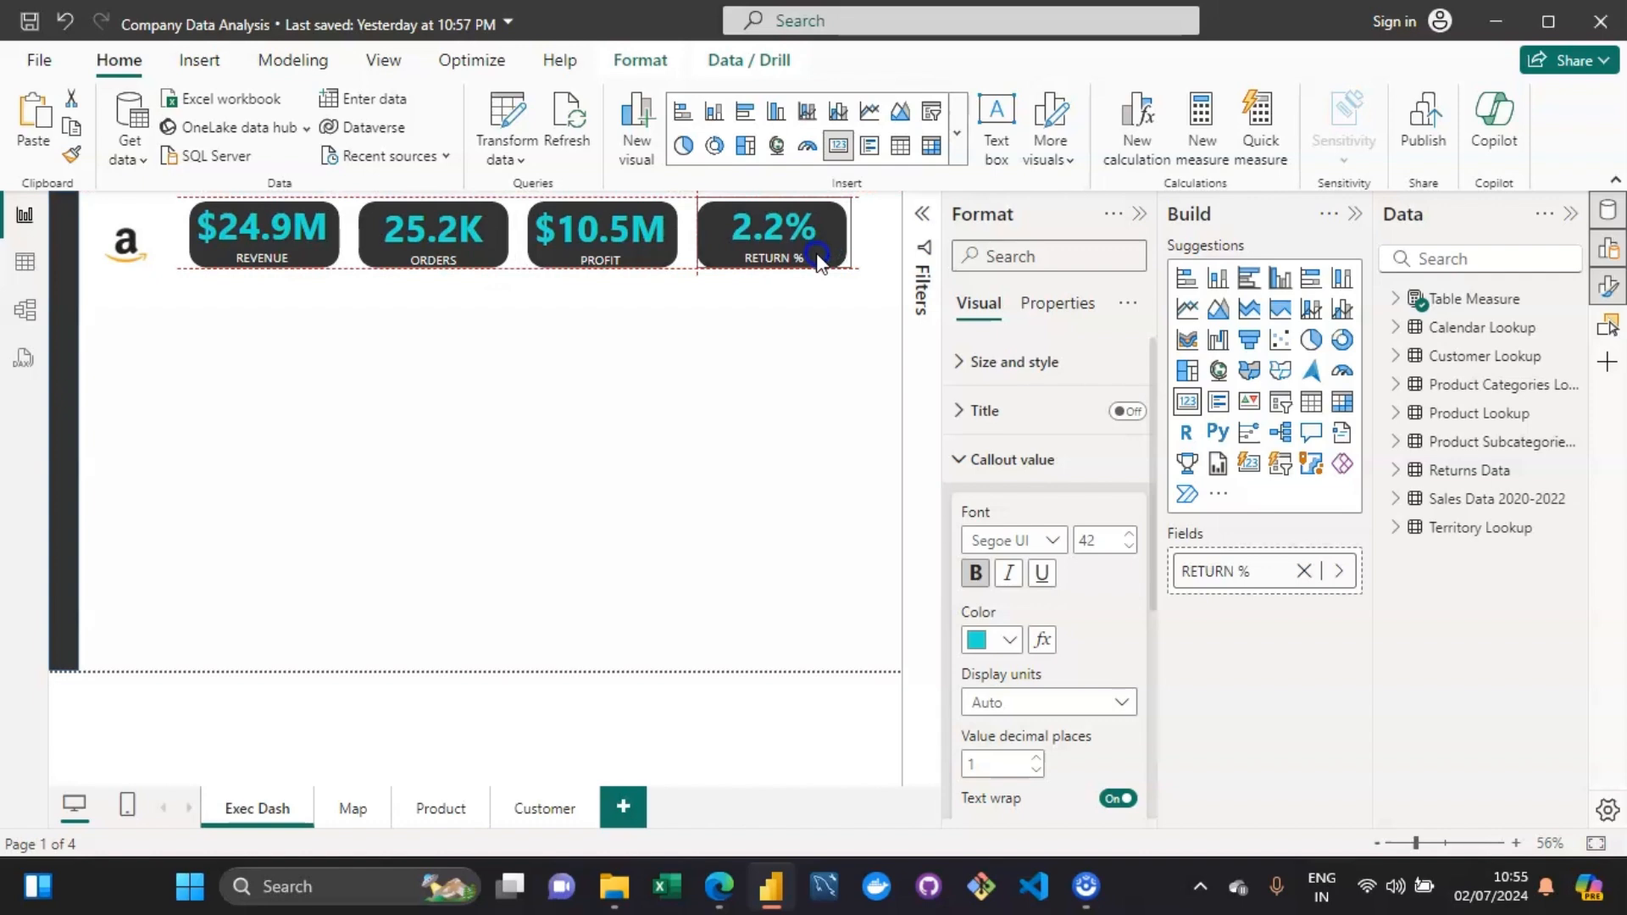
left_click(663, 339)
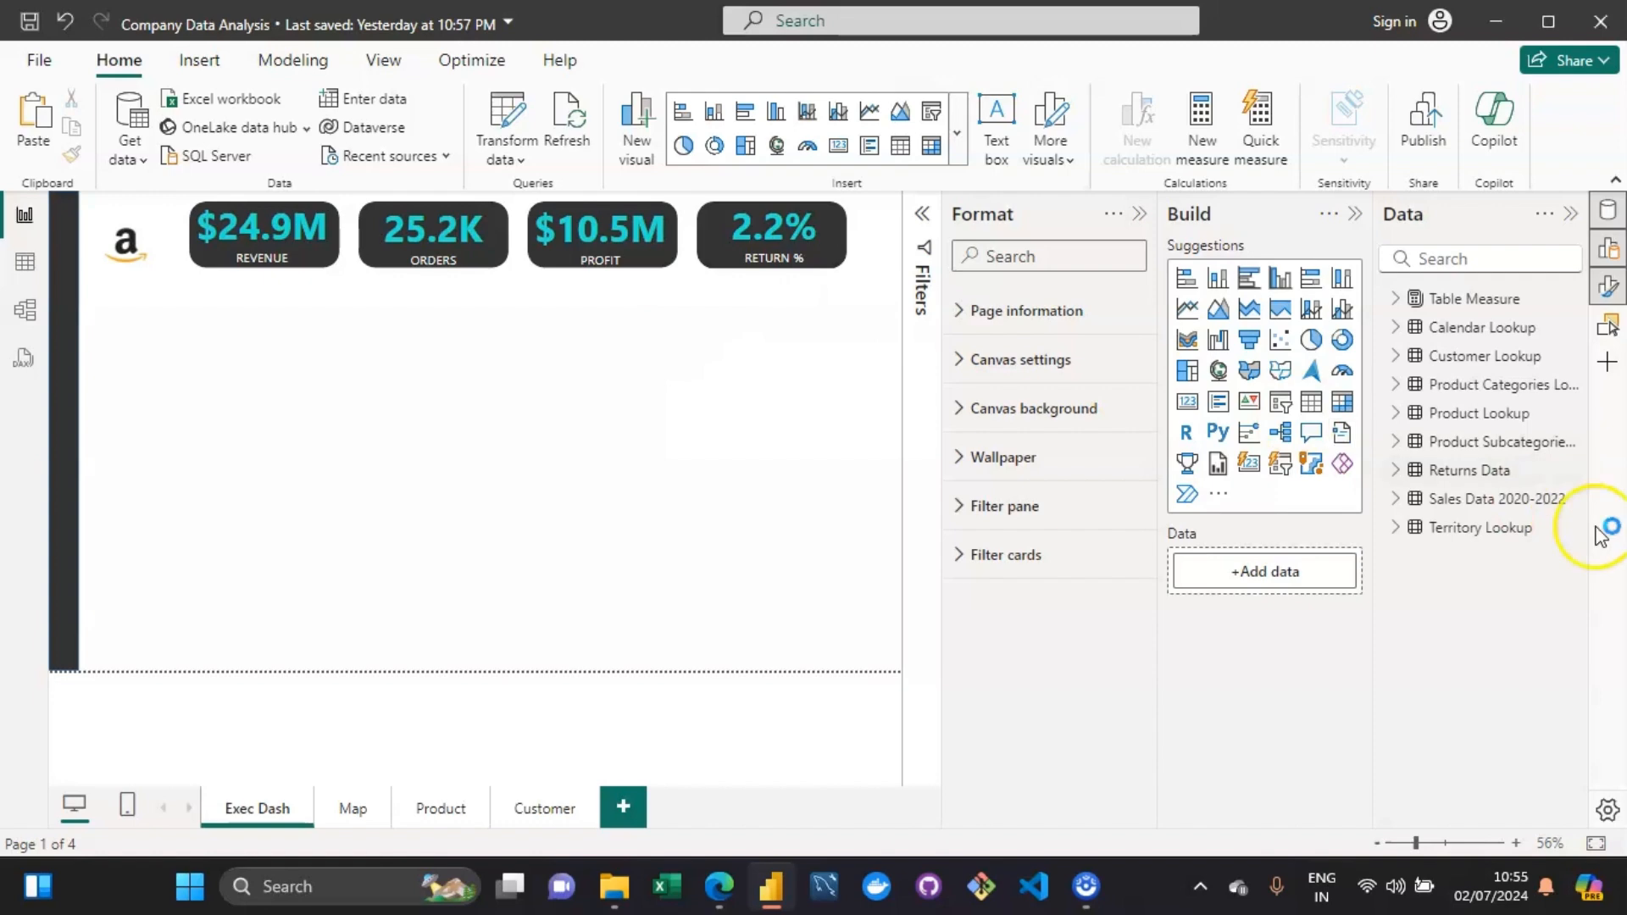
Show the page's layer order, select all four Card visuals together, and group them.
left_click(1608, 325)
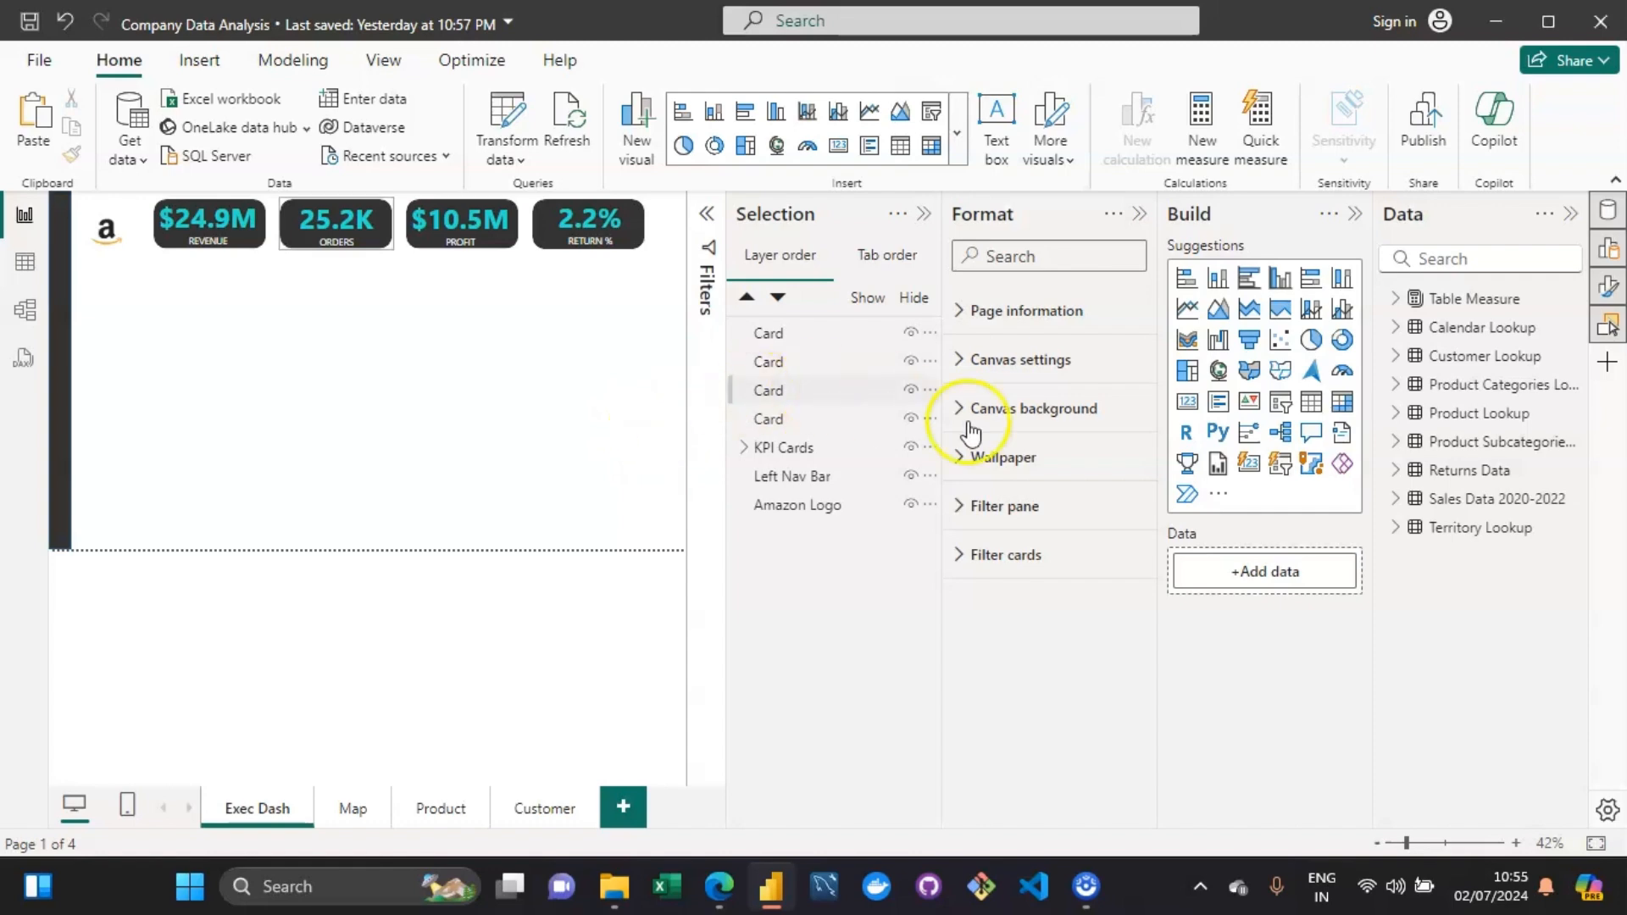
left_click(788, 421)
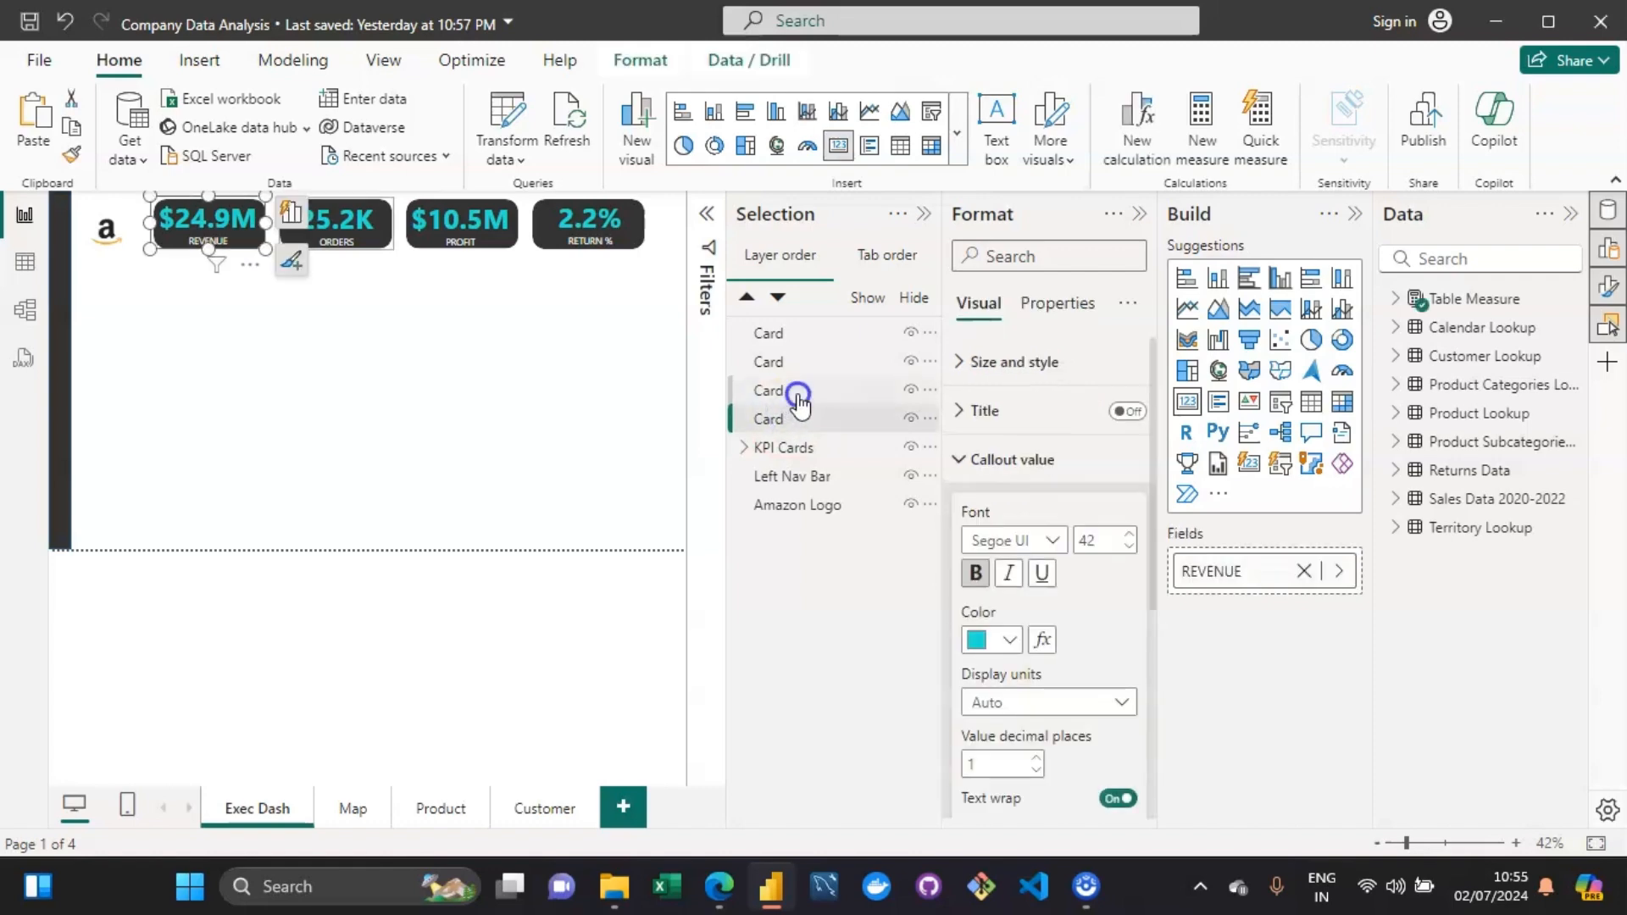
left_click(799, 395)
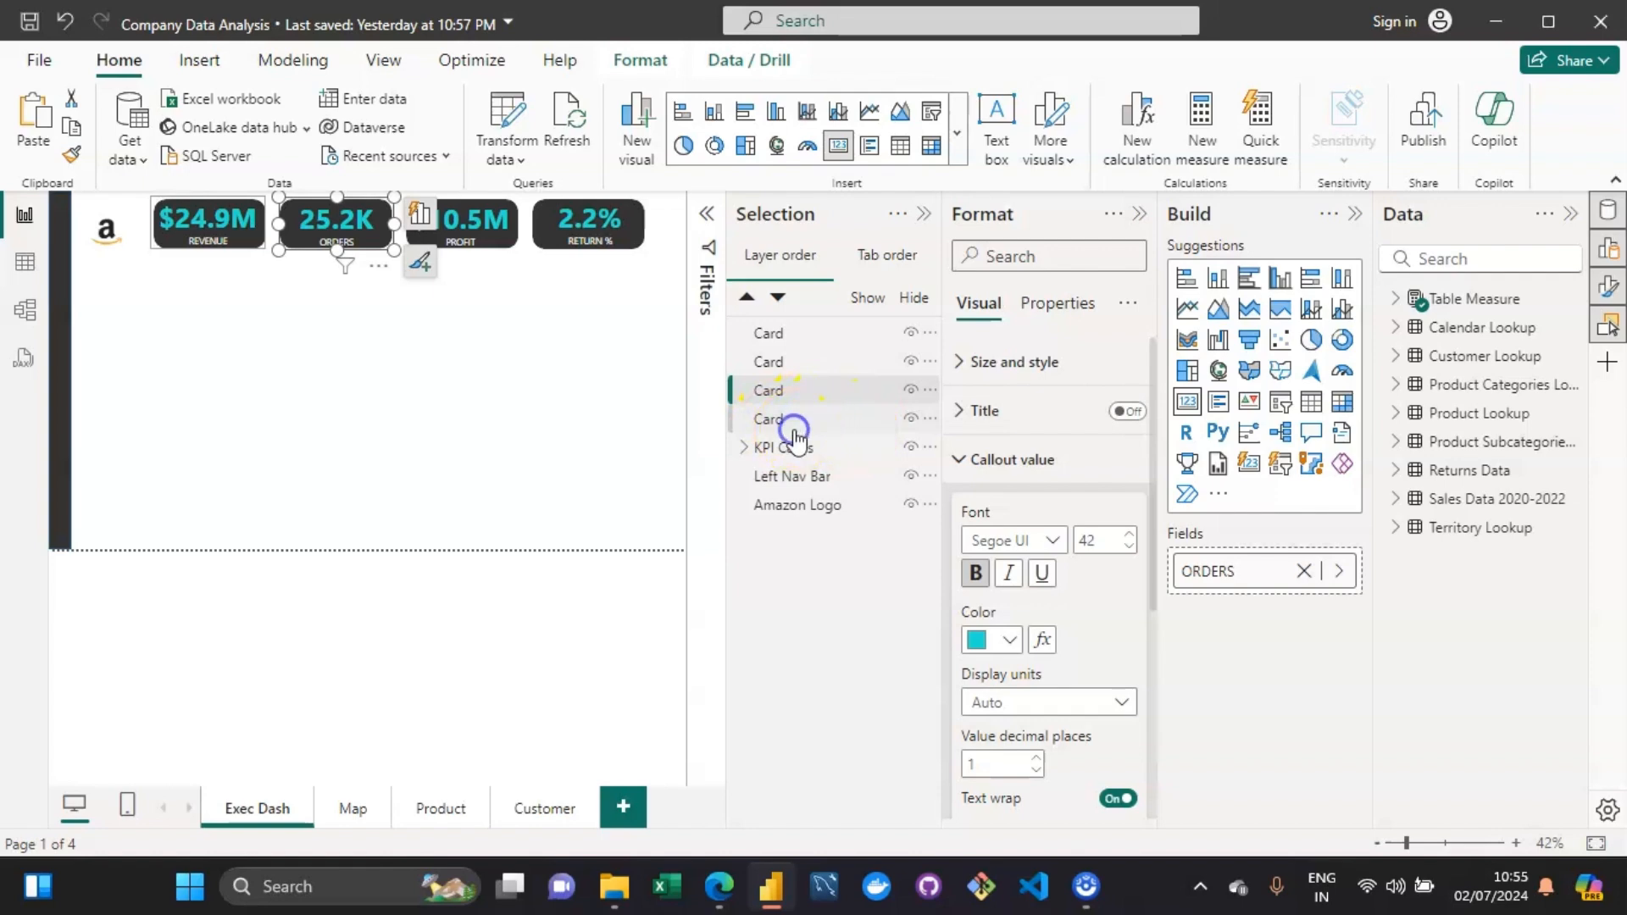
left_click(792, 424)
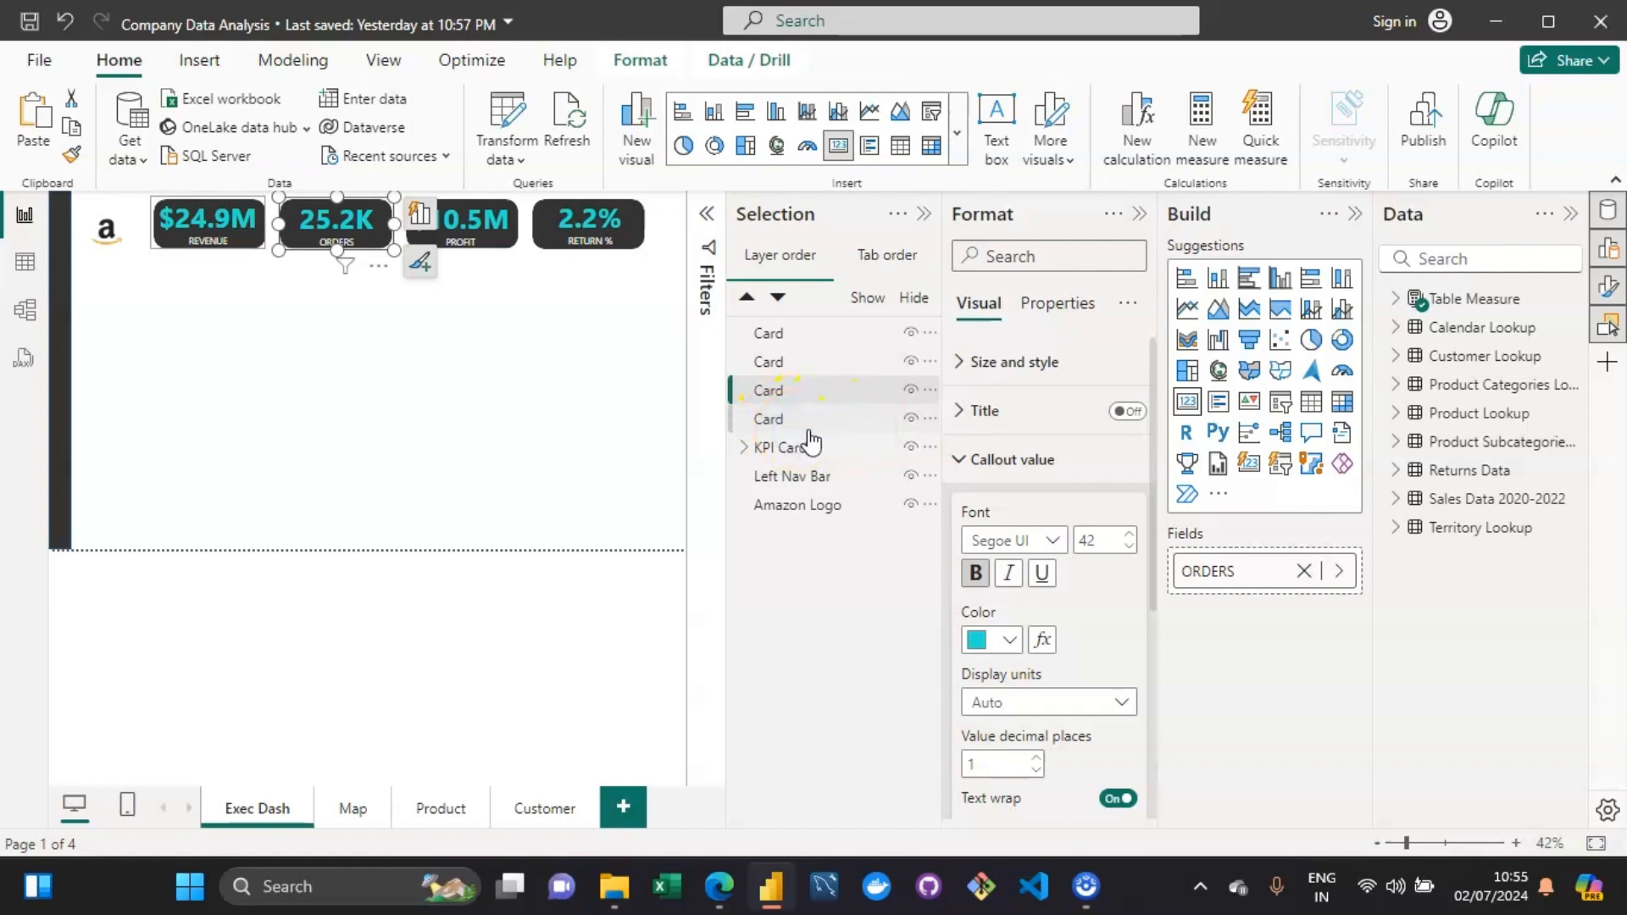
left_click(801, 390, "ctrl")
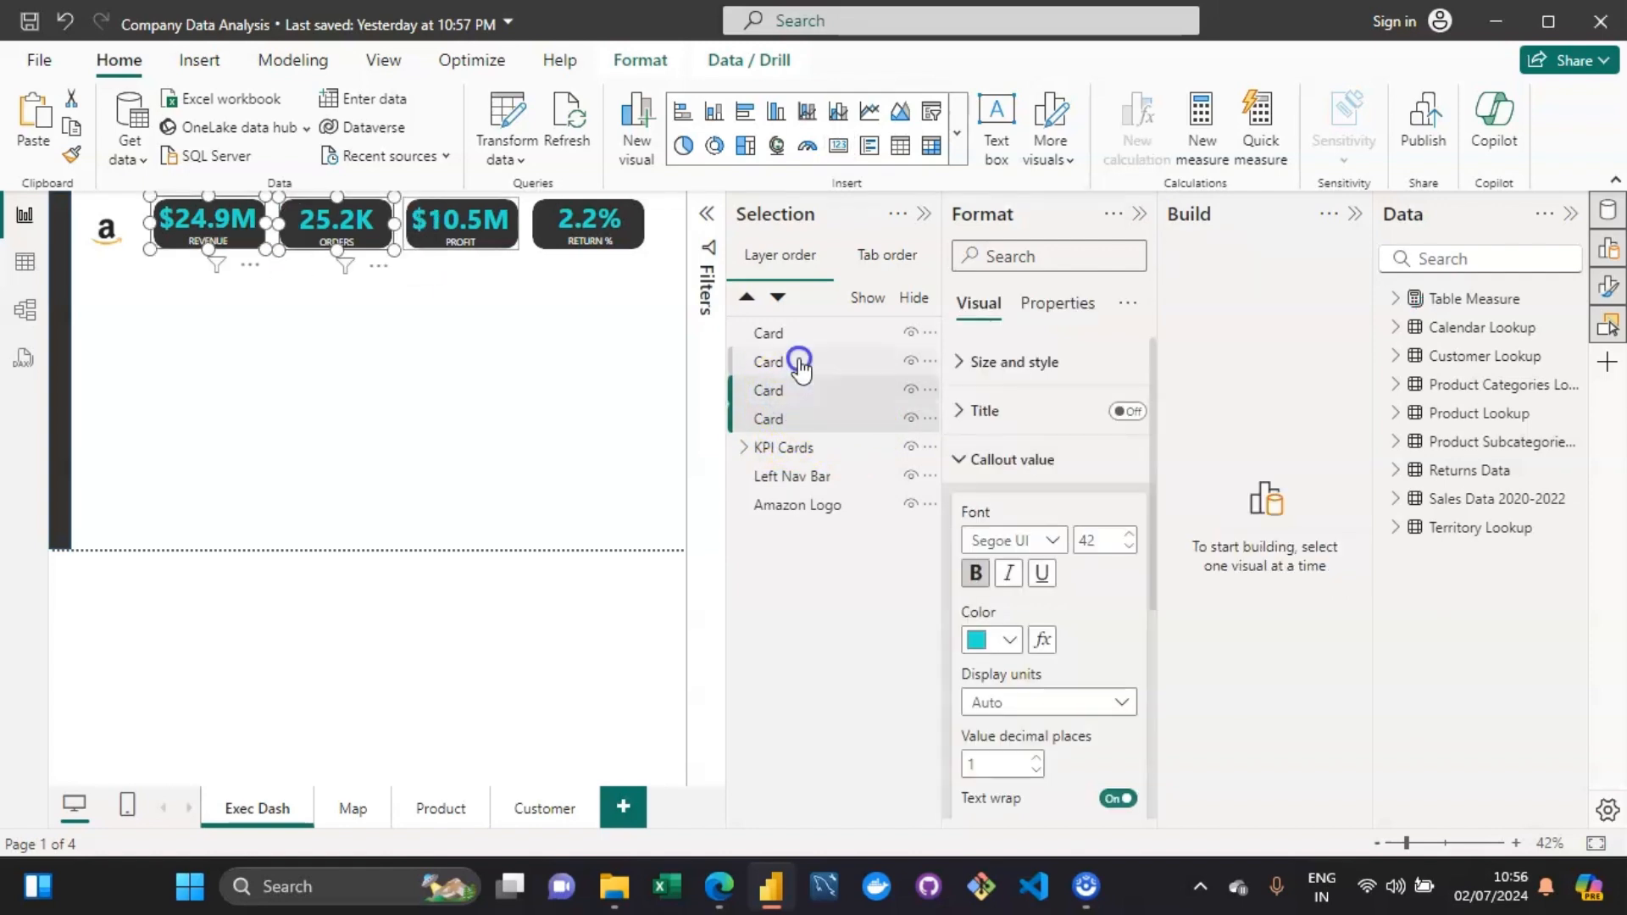
left_click(800, 363, "ctrl")
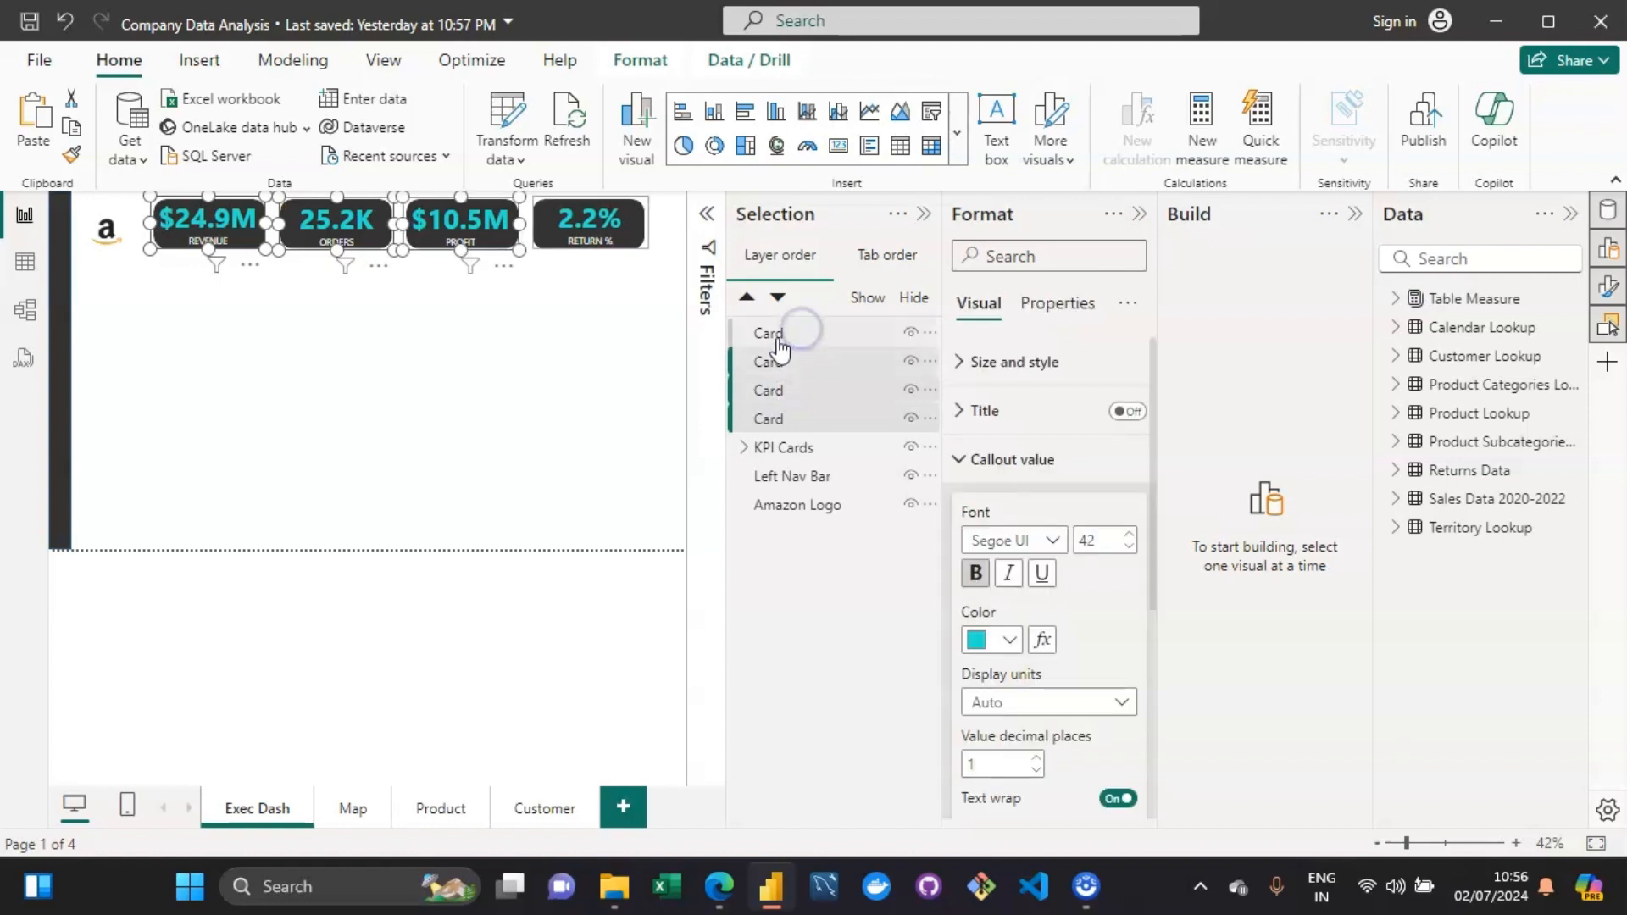
left_click(777, 339, "ctrl")
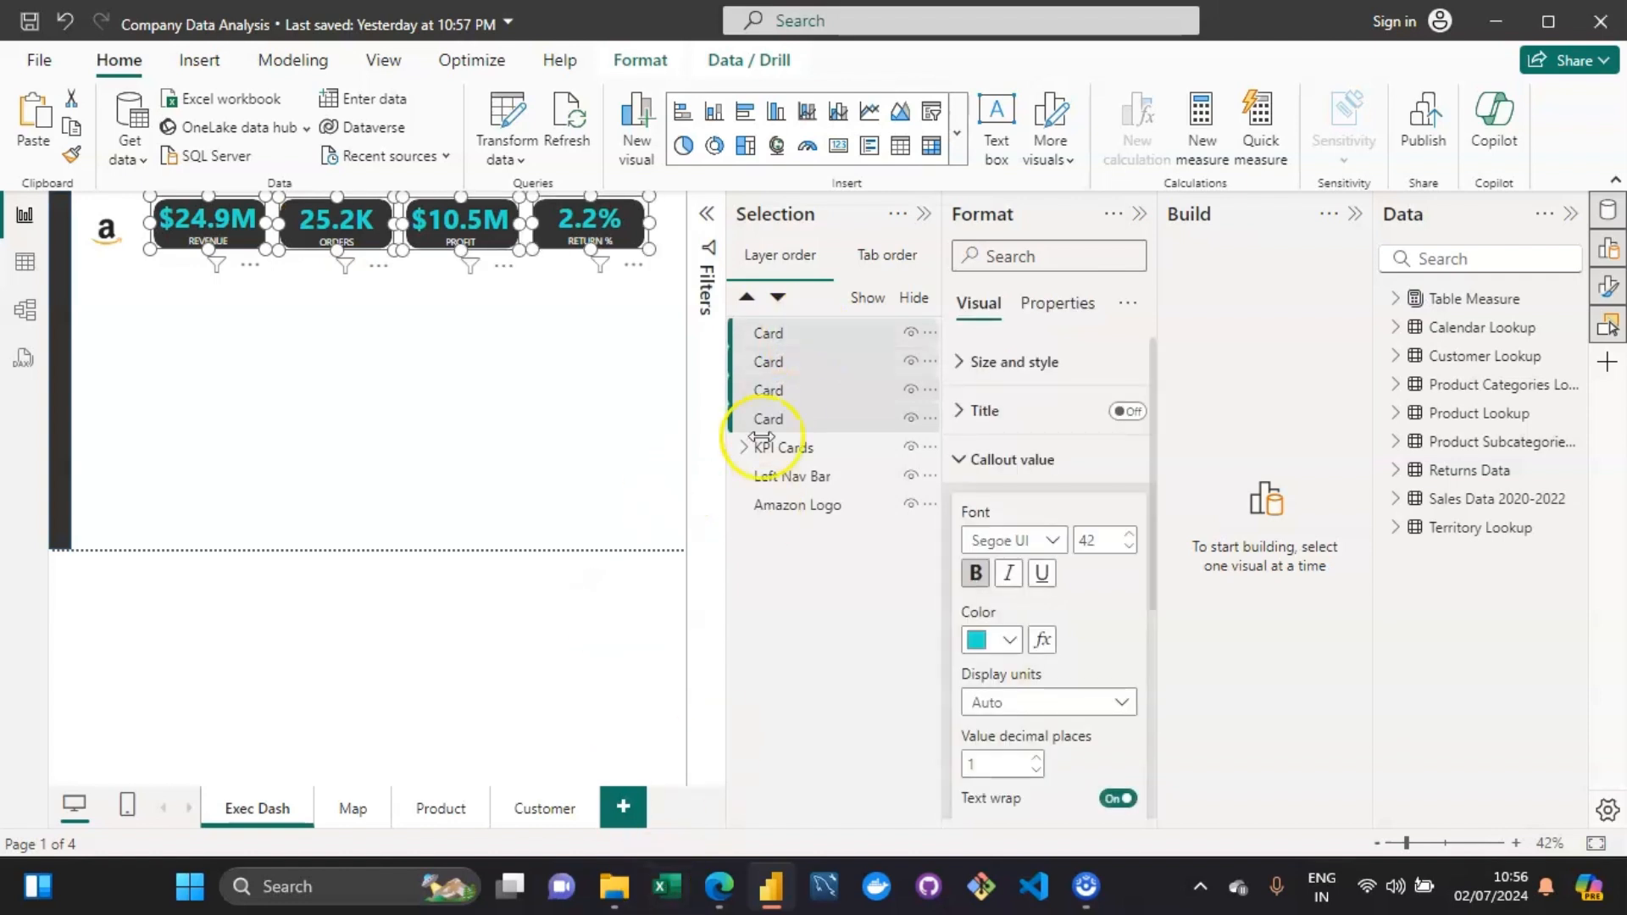
right_click(795, 345)
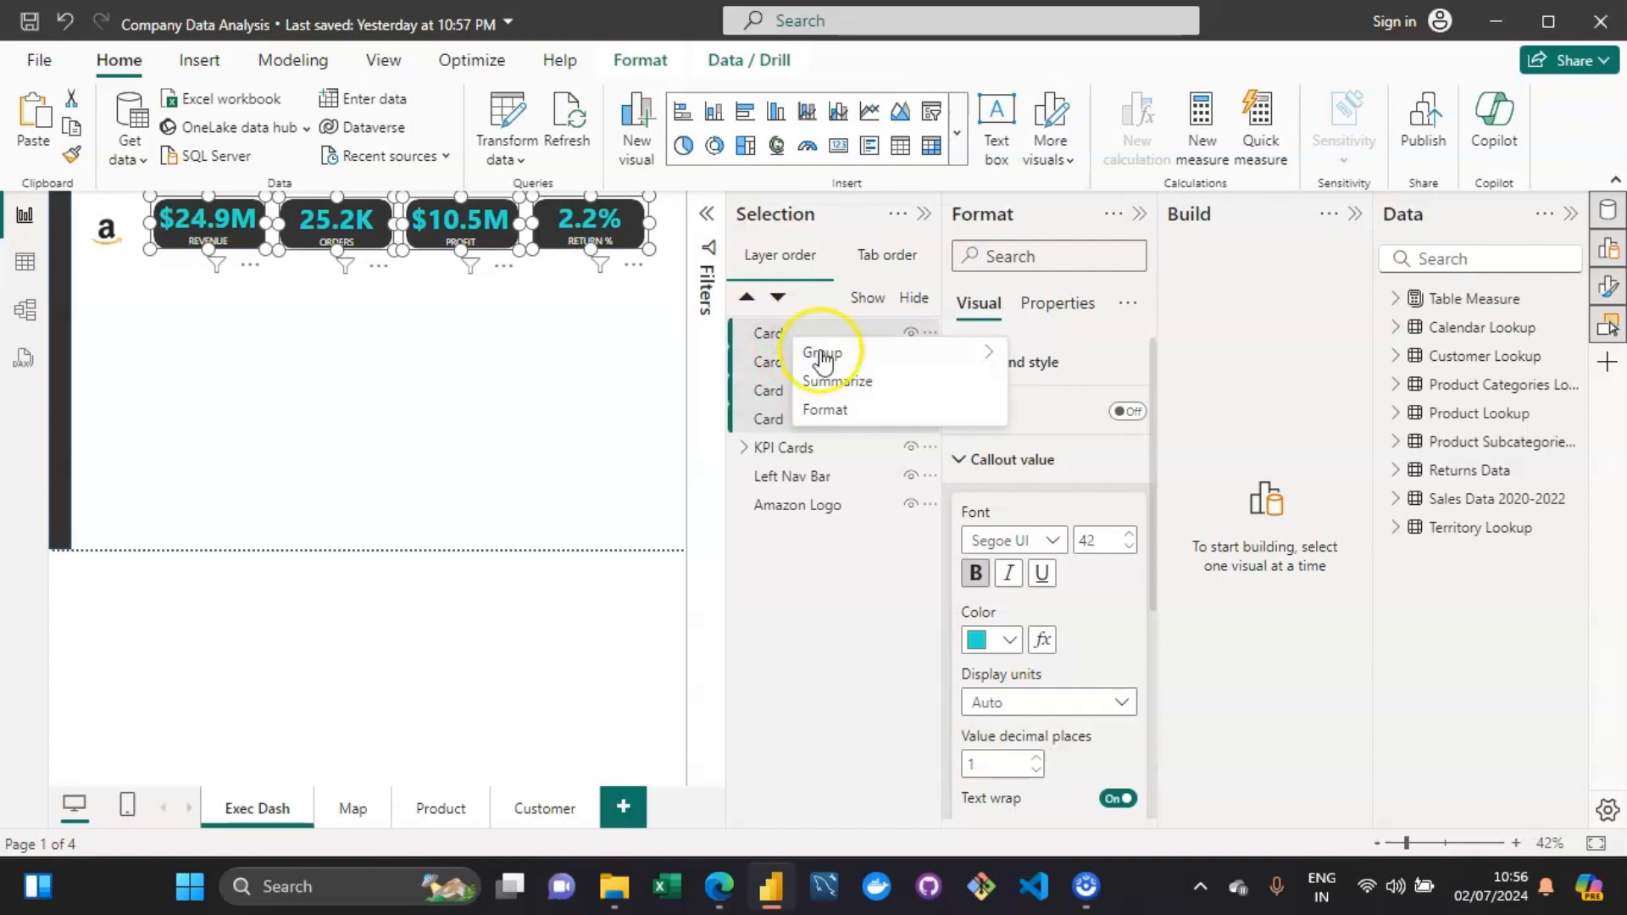
mouse_move(822, 356)
left_click(1066, 354)
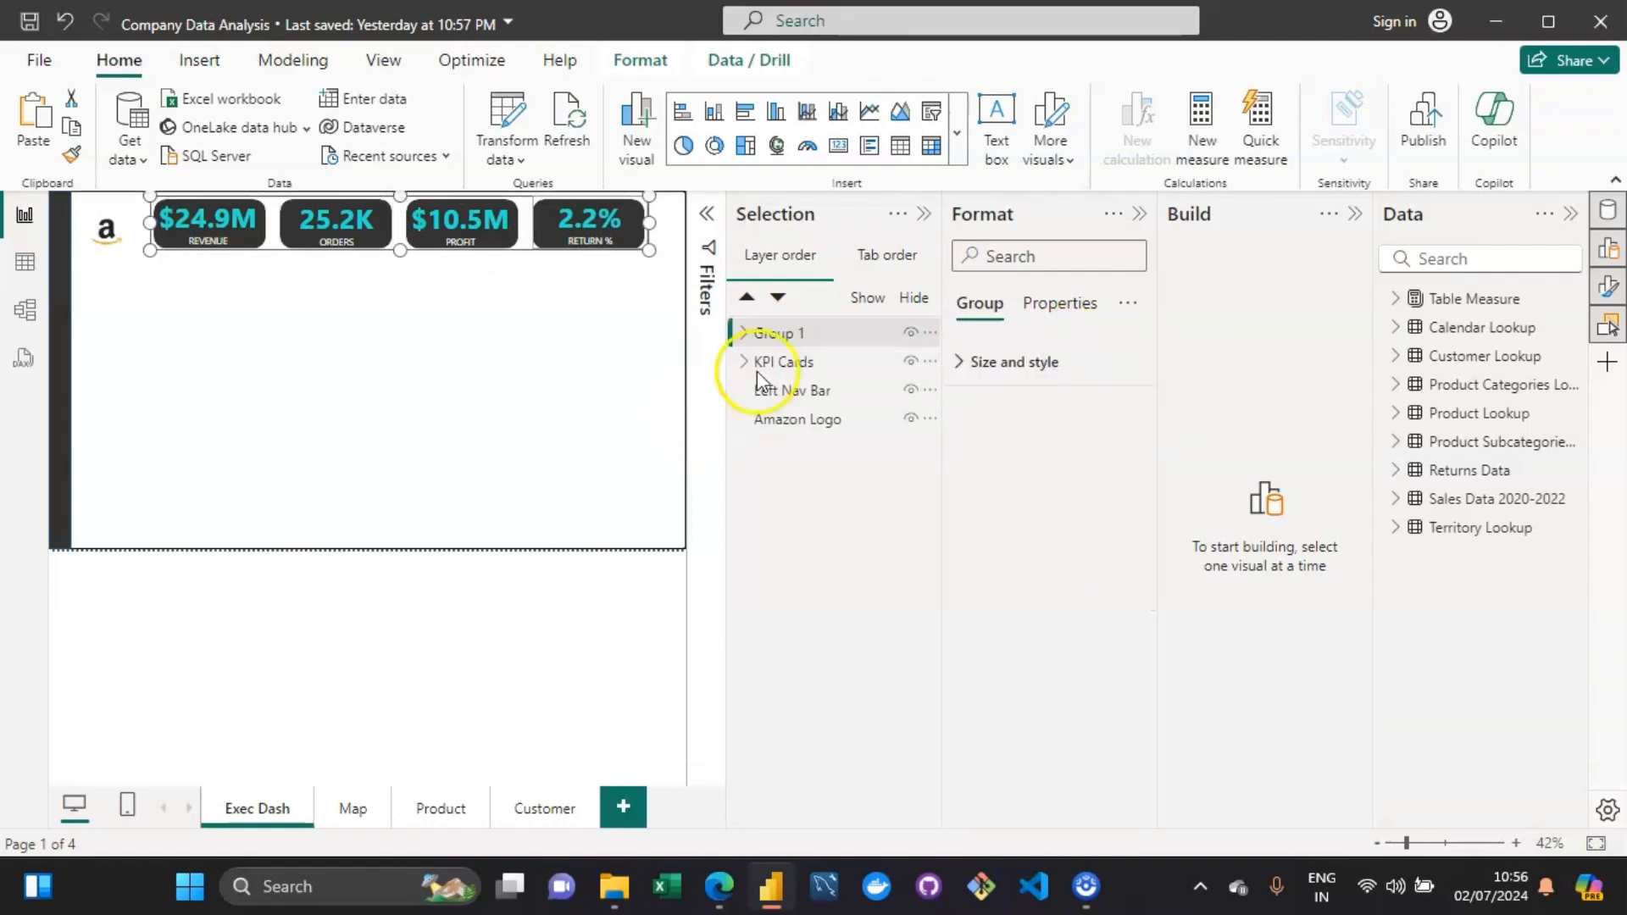
Rename the new group of cards as Group Values.
double_click(778, 333)
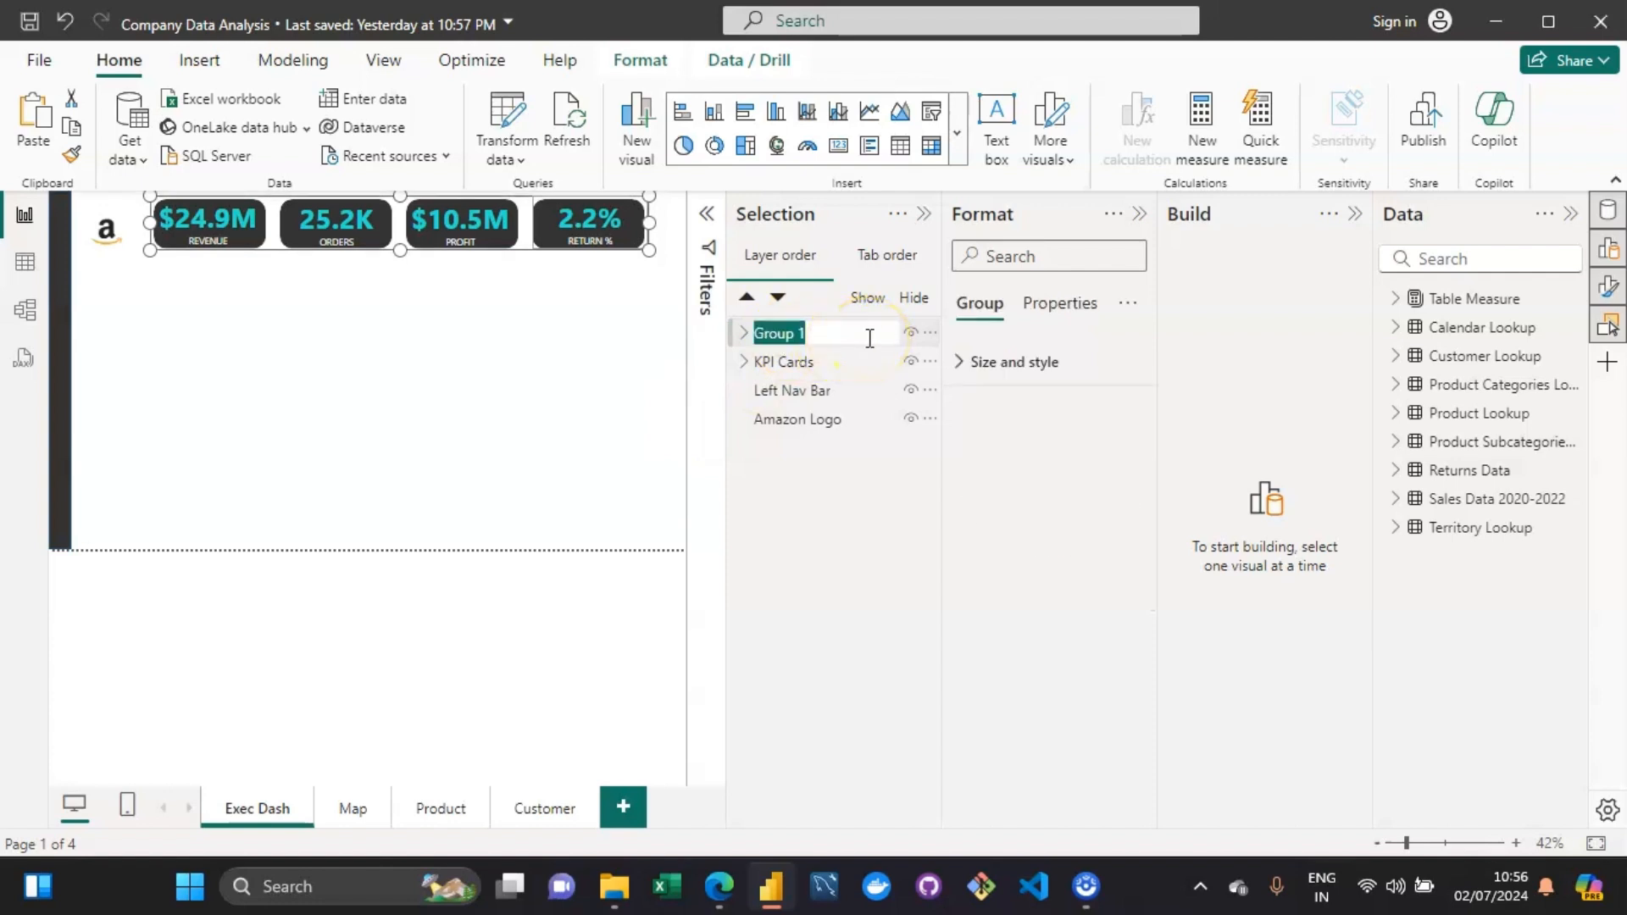
type("Gr")
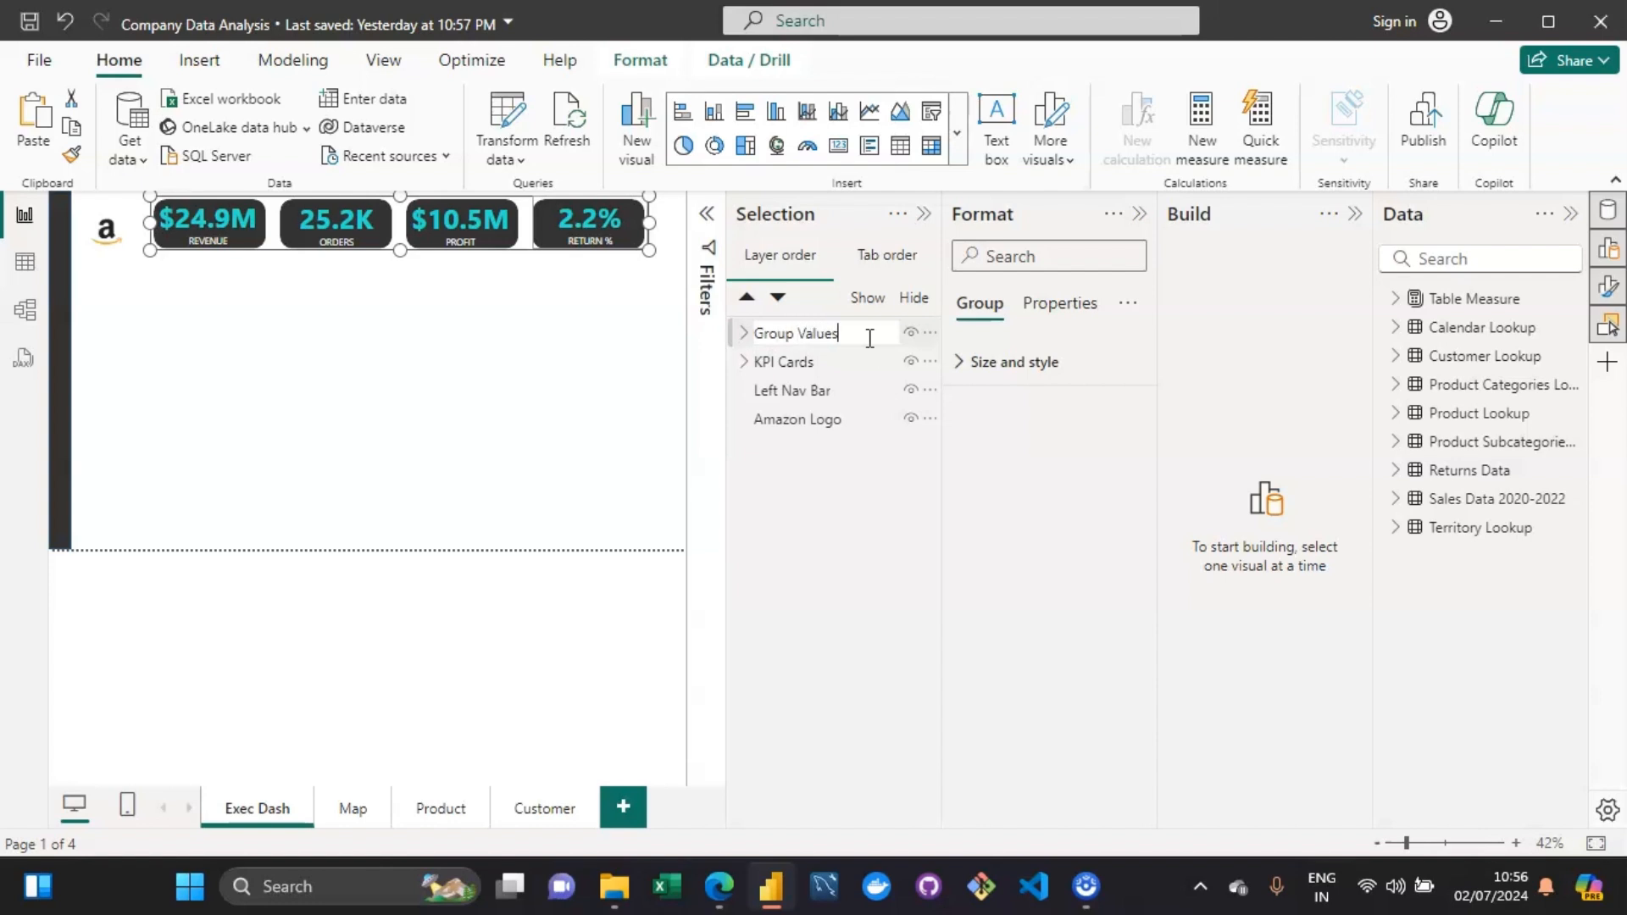
key("Return")
Rename the group of four cards as KPI Values.
left_click(820, 332)
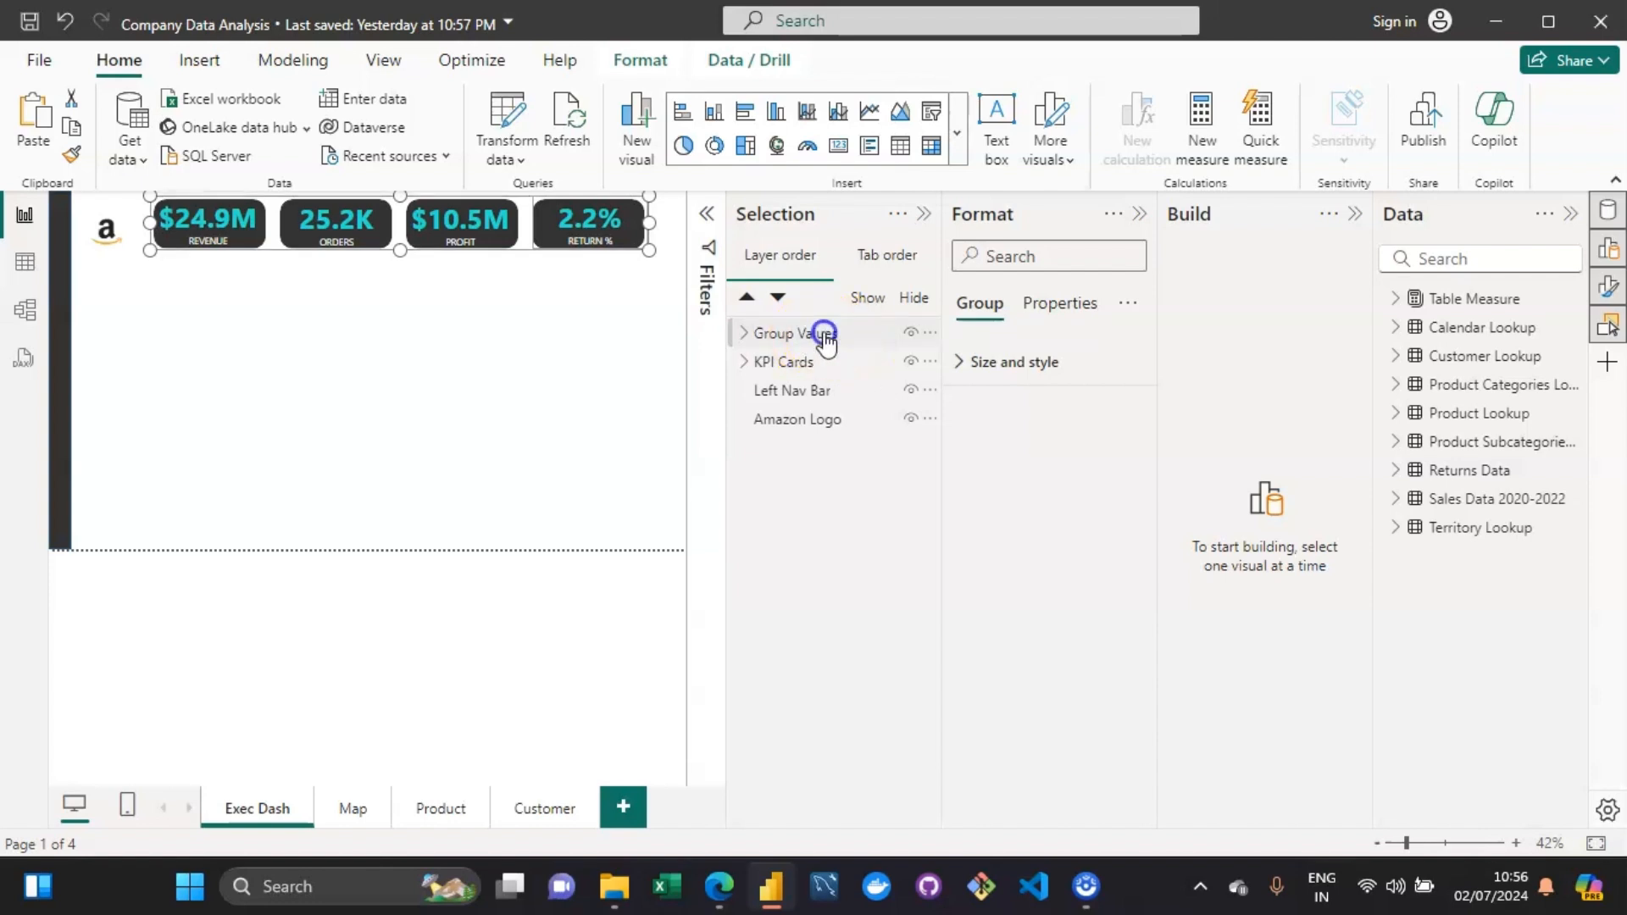
double_click(827, 334)
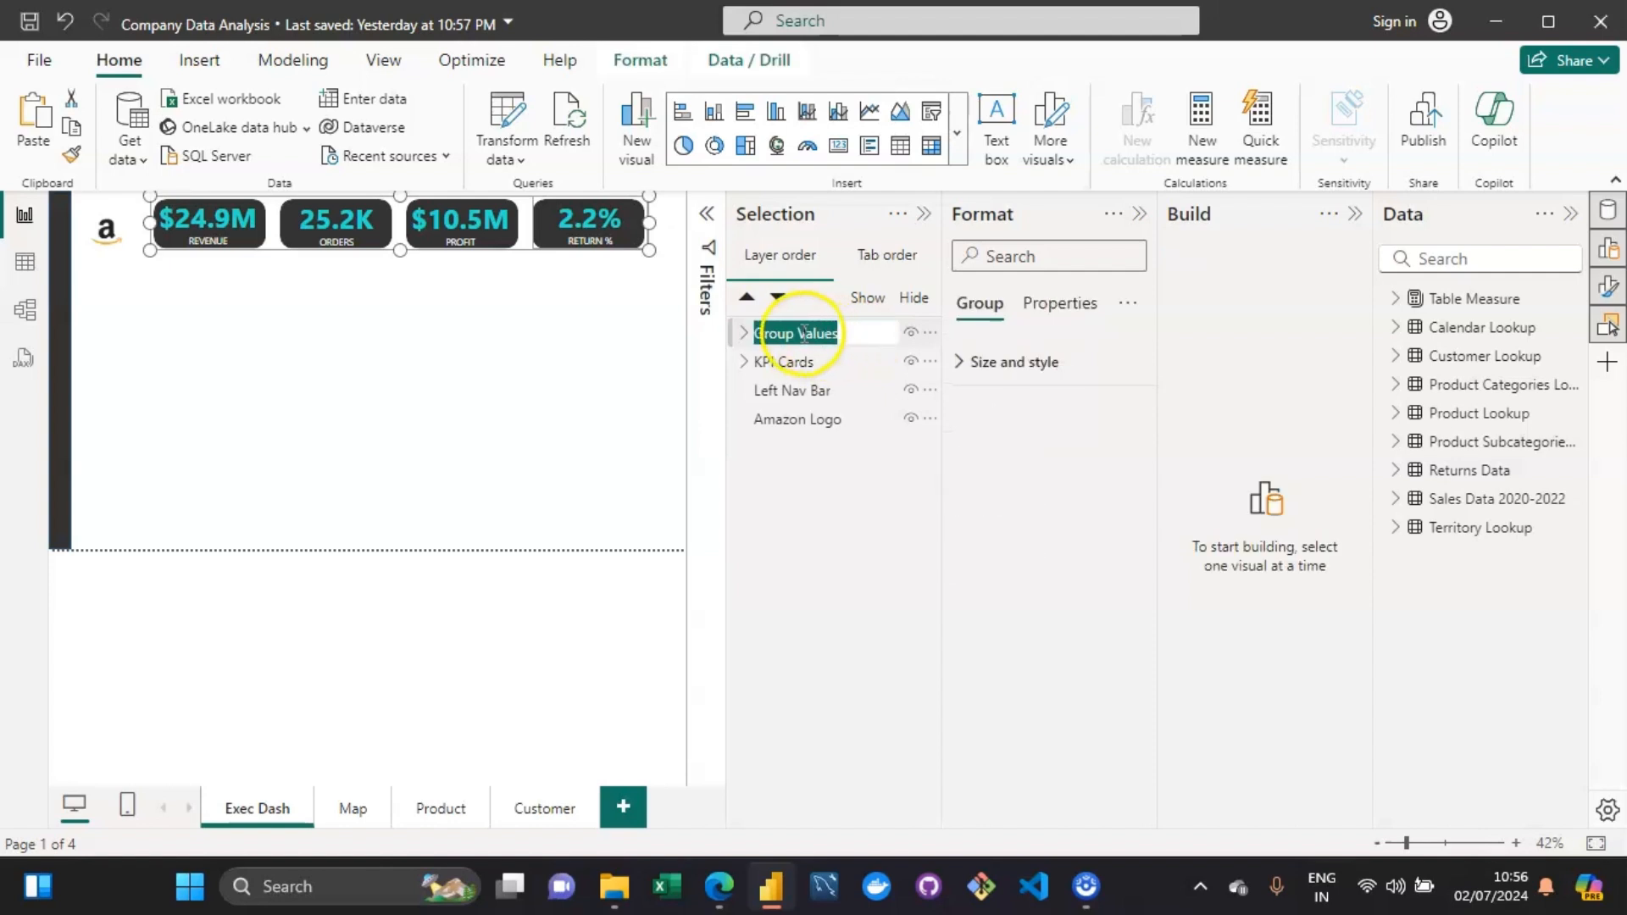
left_click(801, 333)
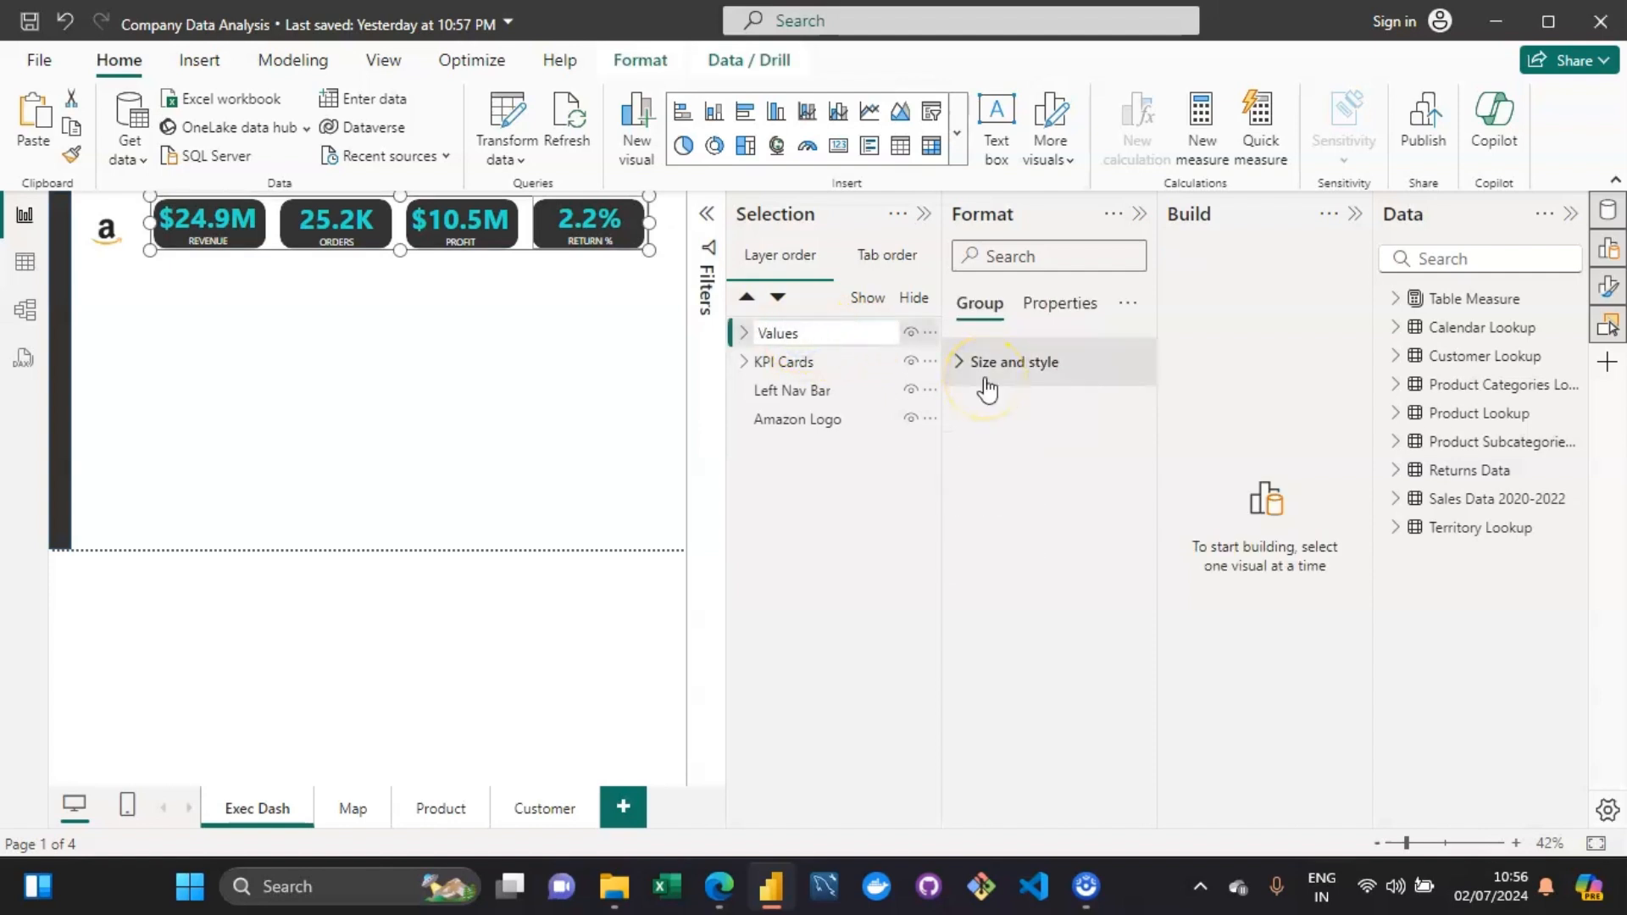
key("Caps_Lock")
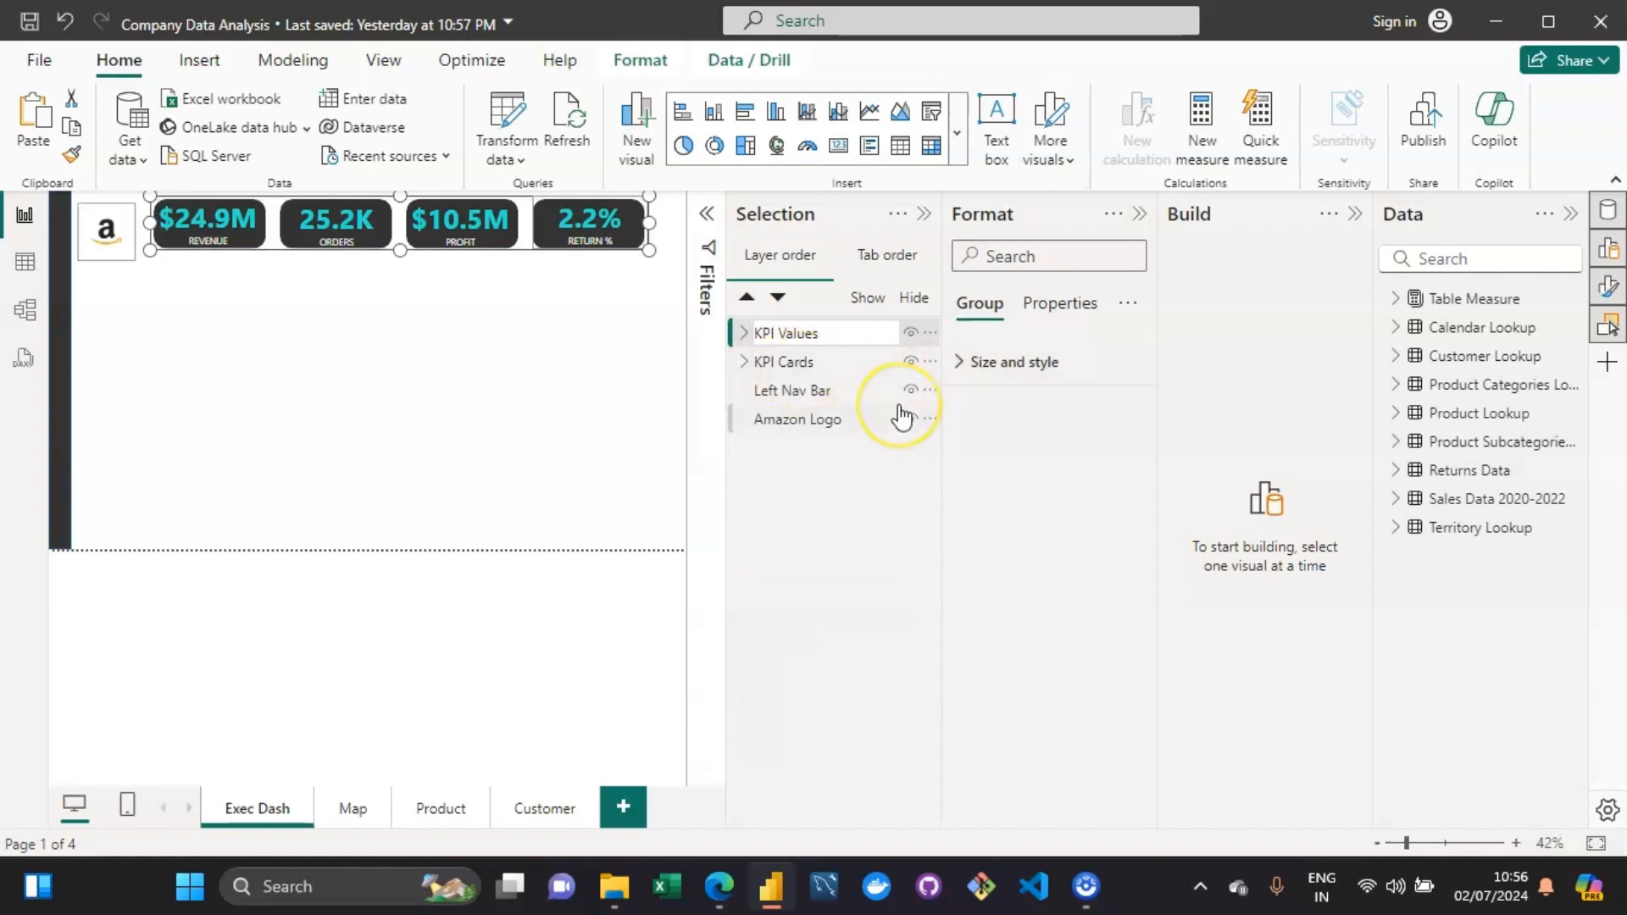
key("Return")
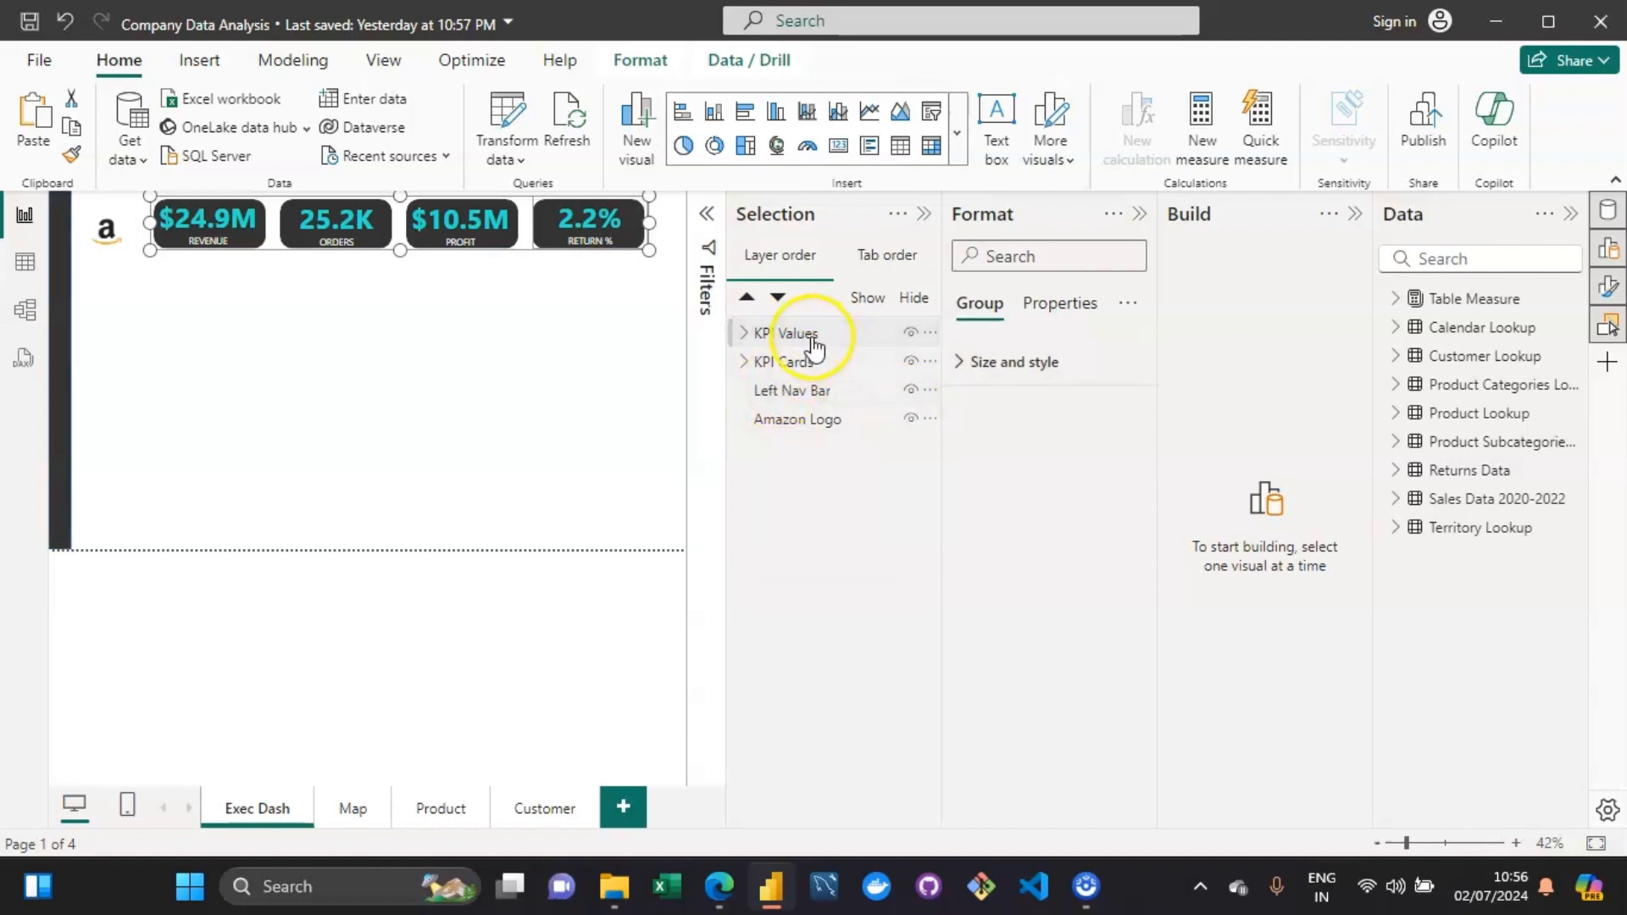
Group KPI Values and KPI Cards together on the Exec Dash page and name the new group KPIs.
left_click(775, 364, "ctrl")
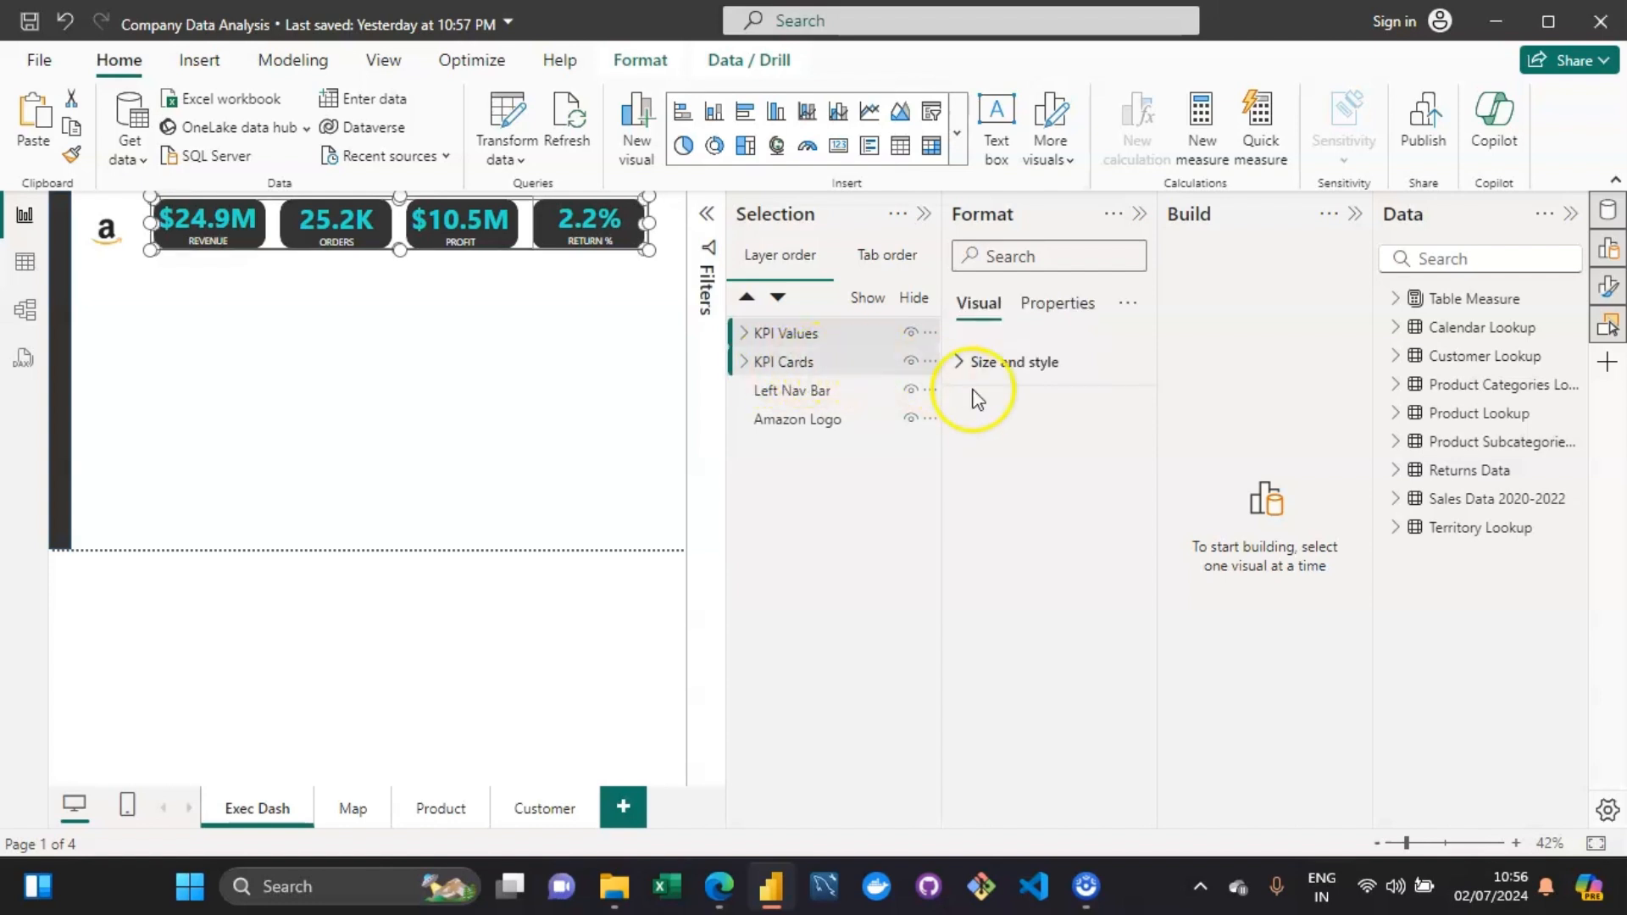
right_click(810, 362)
mouse_move(861, 390)
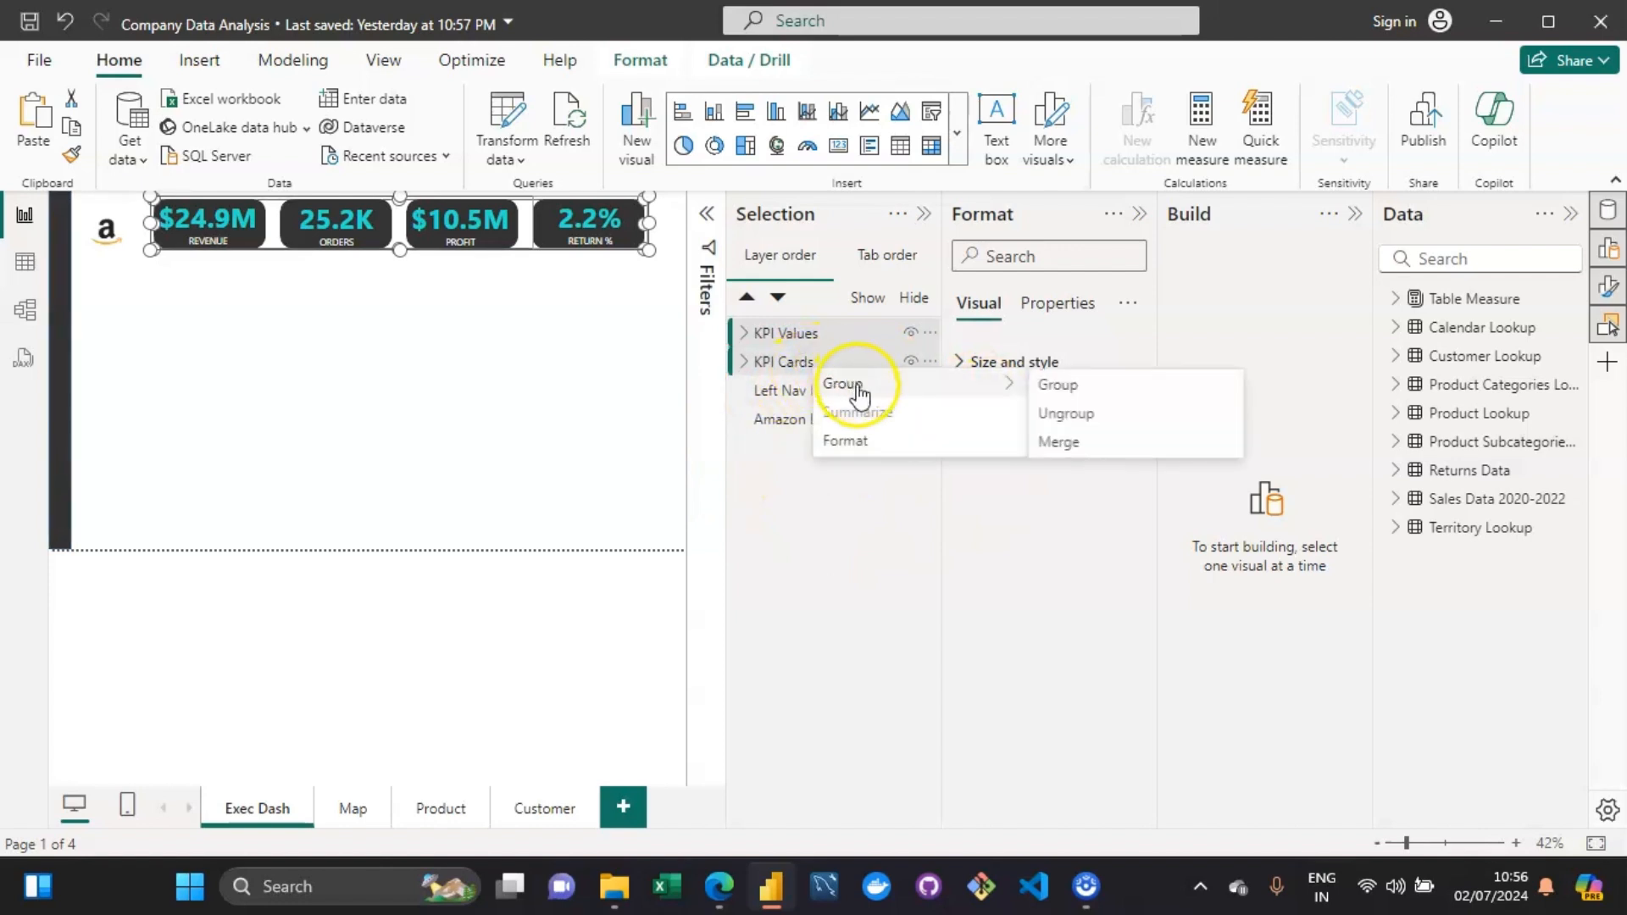
left_click(1094, 392)
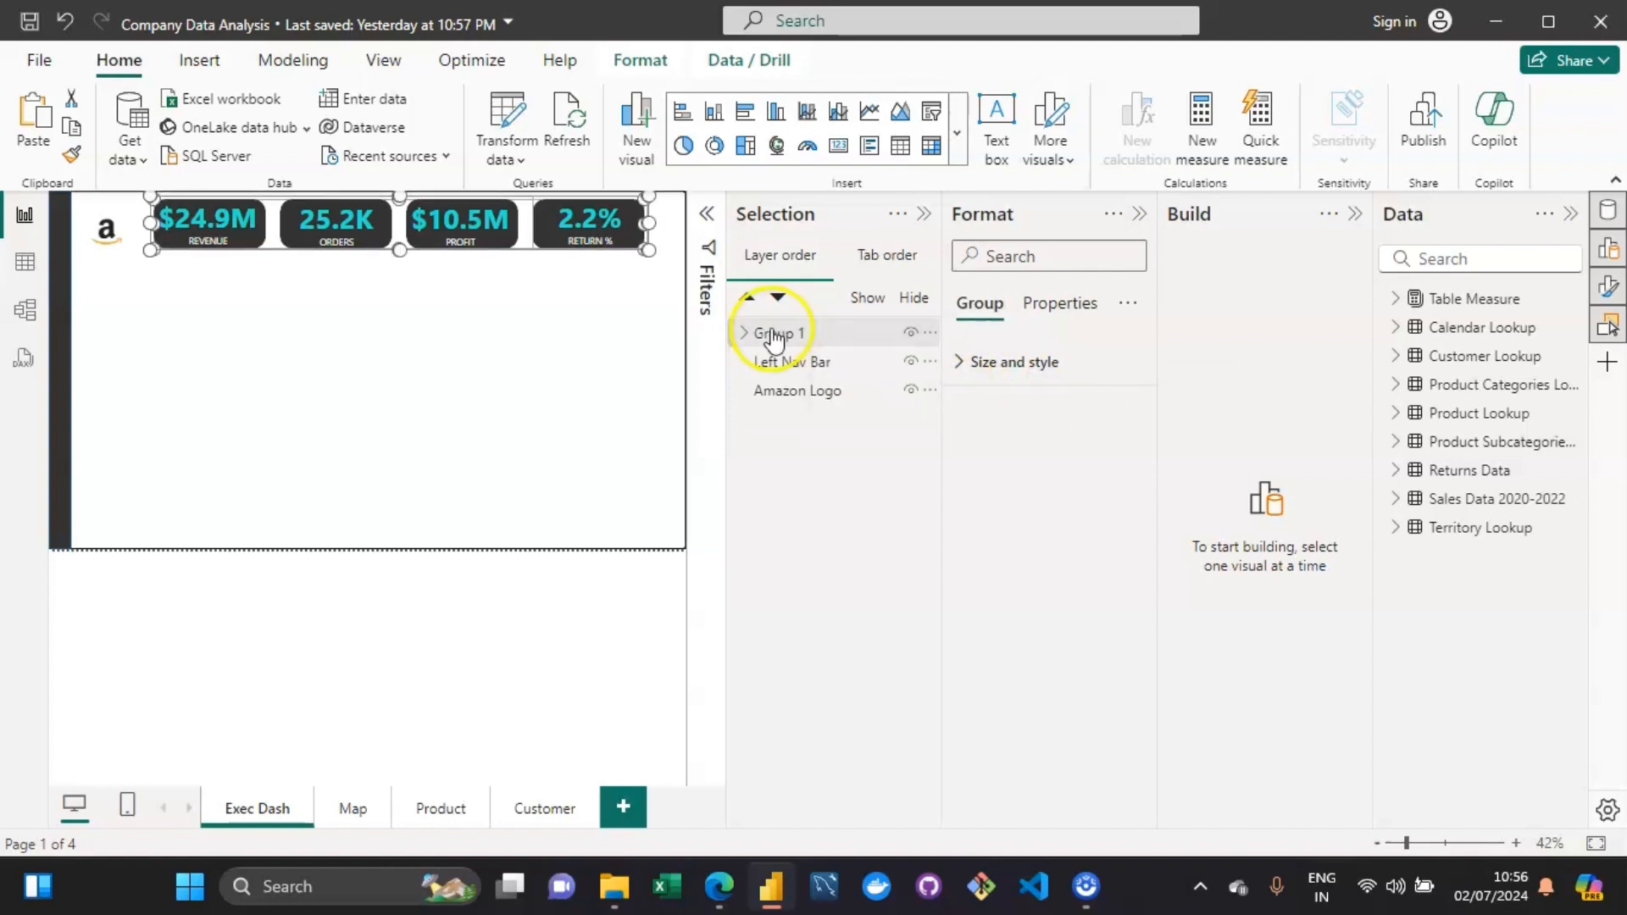
left_click(784, 334)
double_click(784, 333)
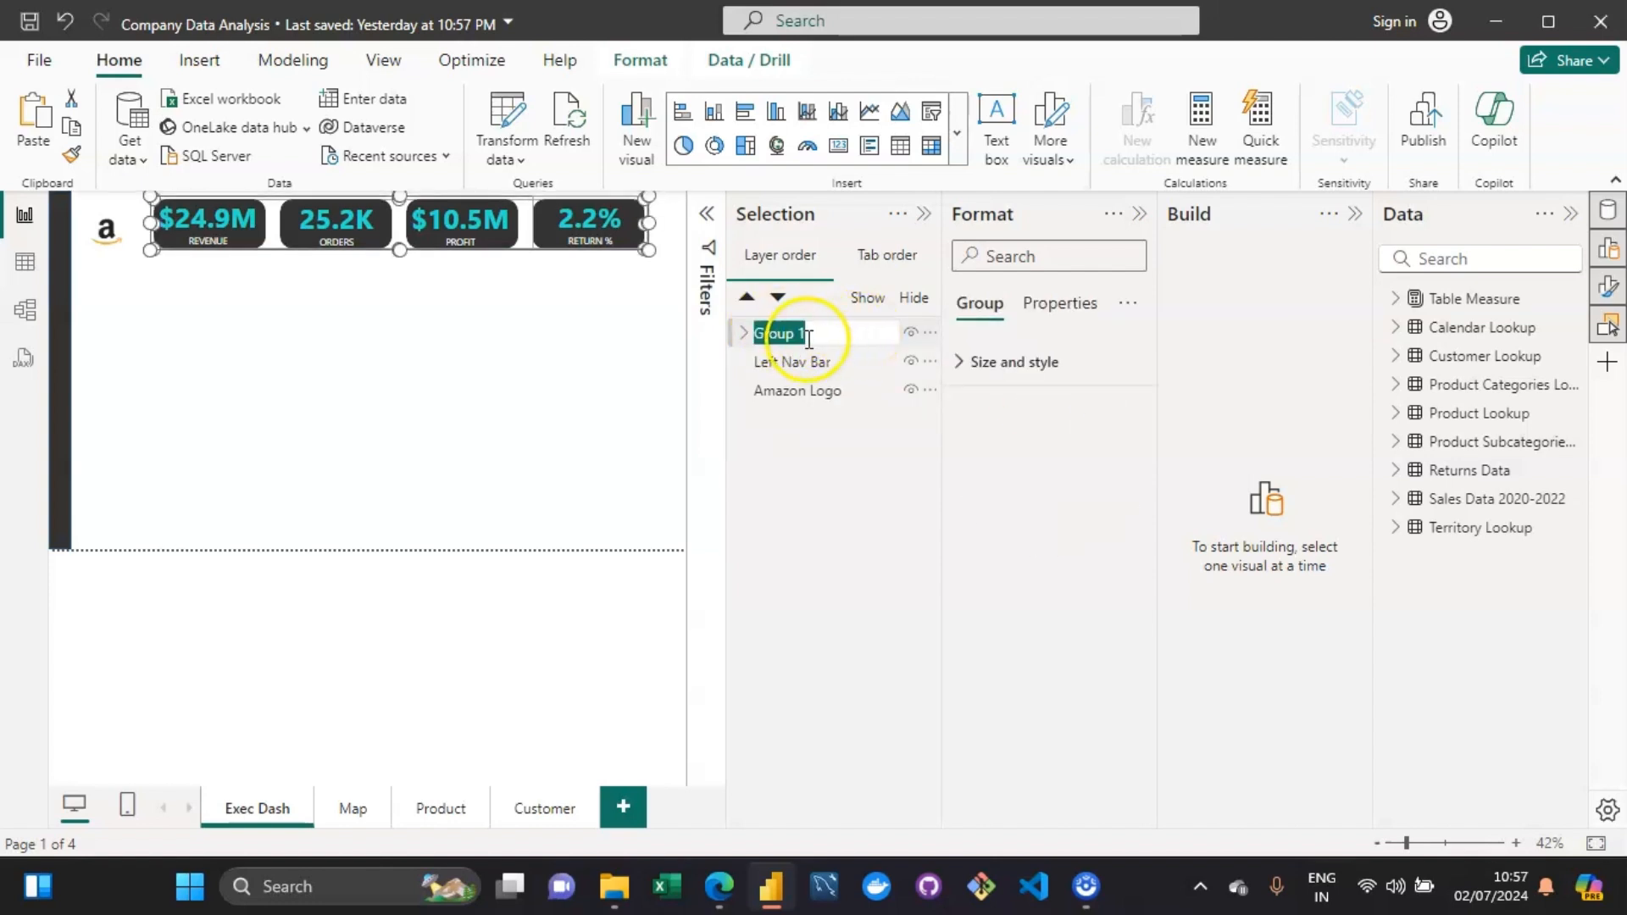
type("KPIs")
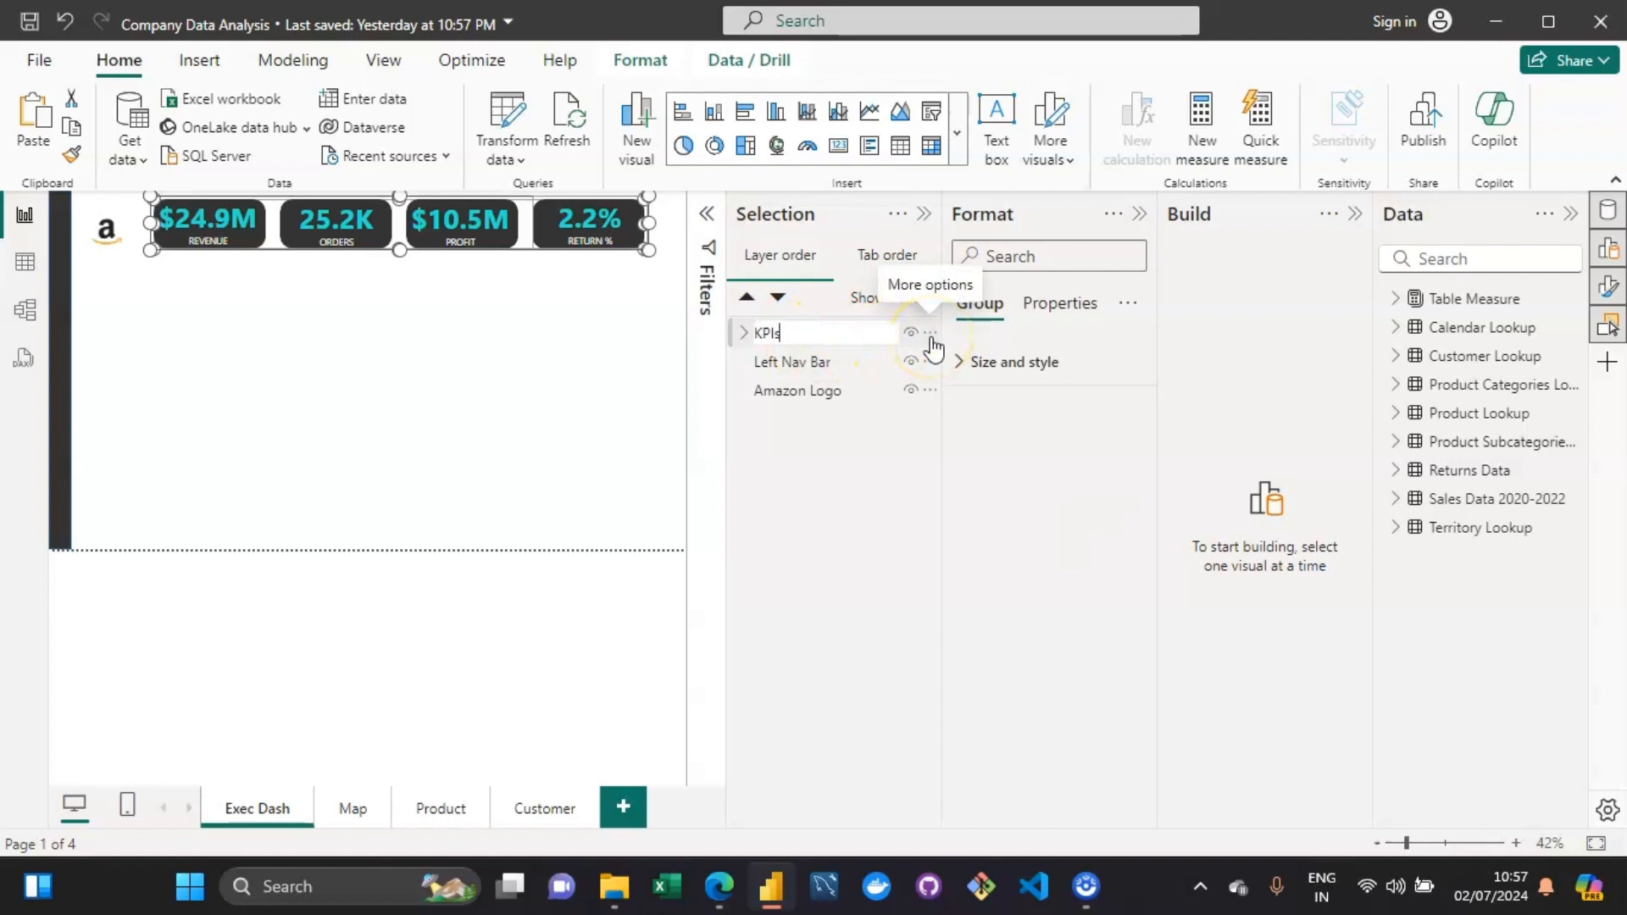
key("Return")
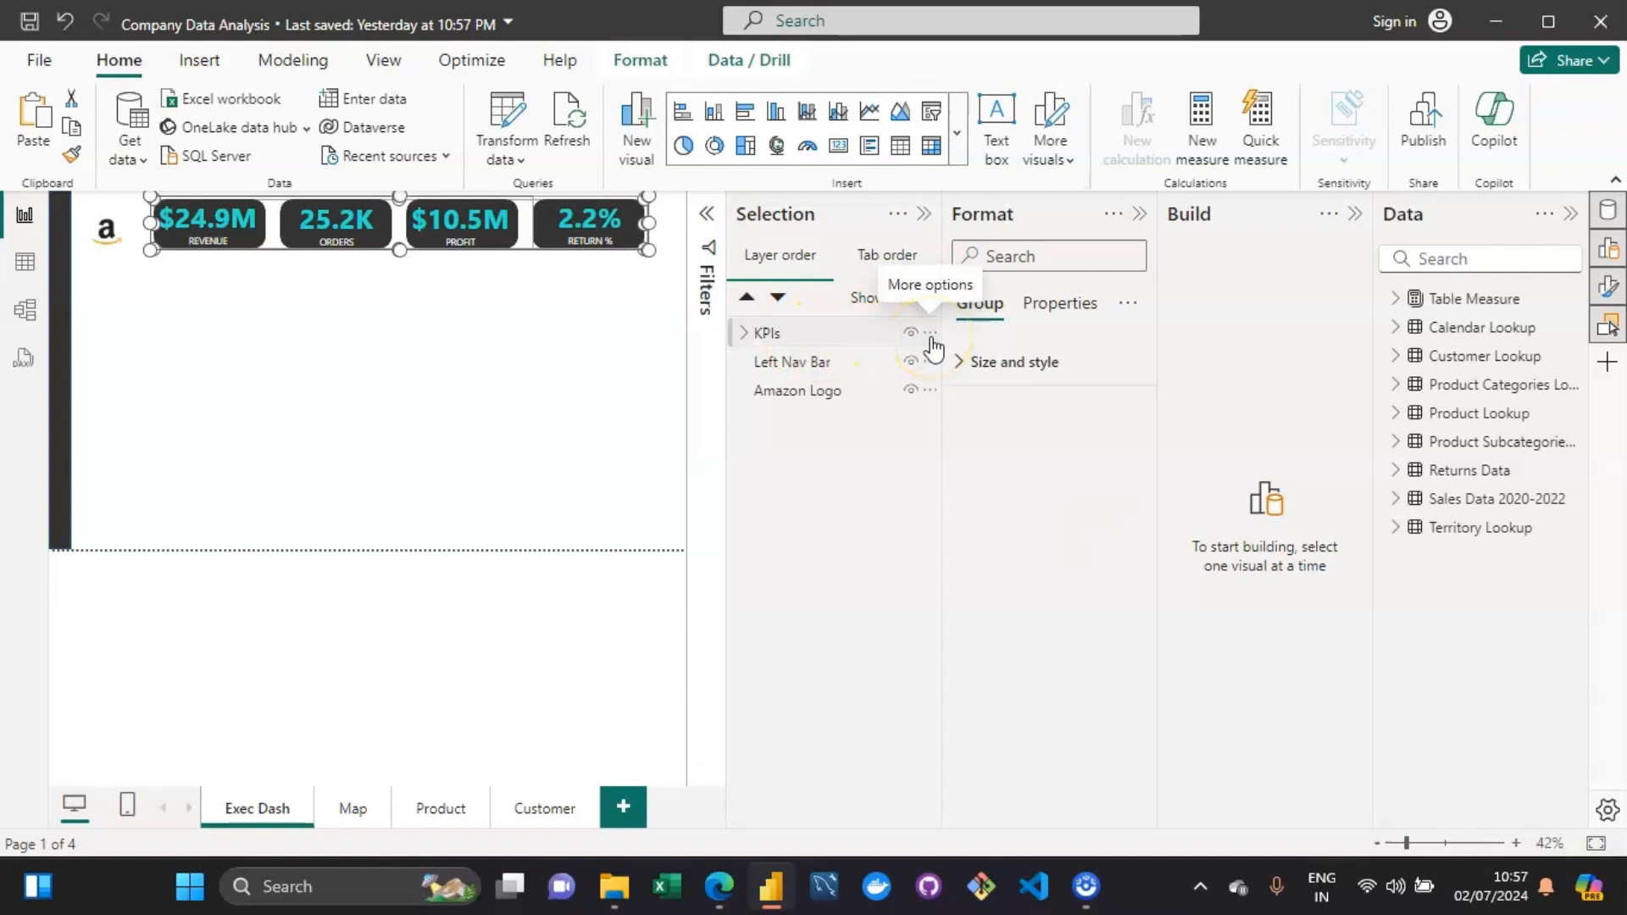
Check the nested groups inside KPIs and hide the Selection and Format panes.
left_click(761, 334)
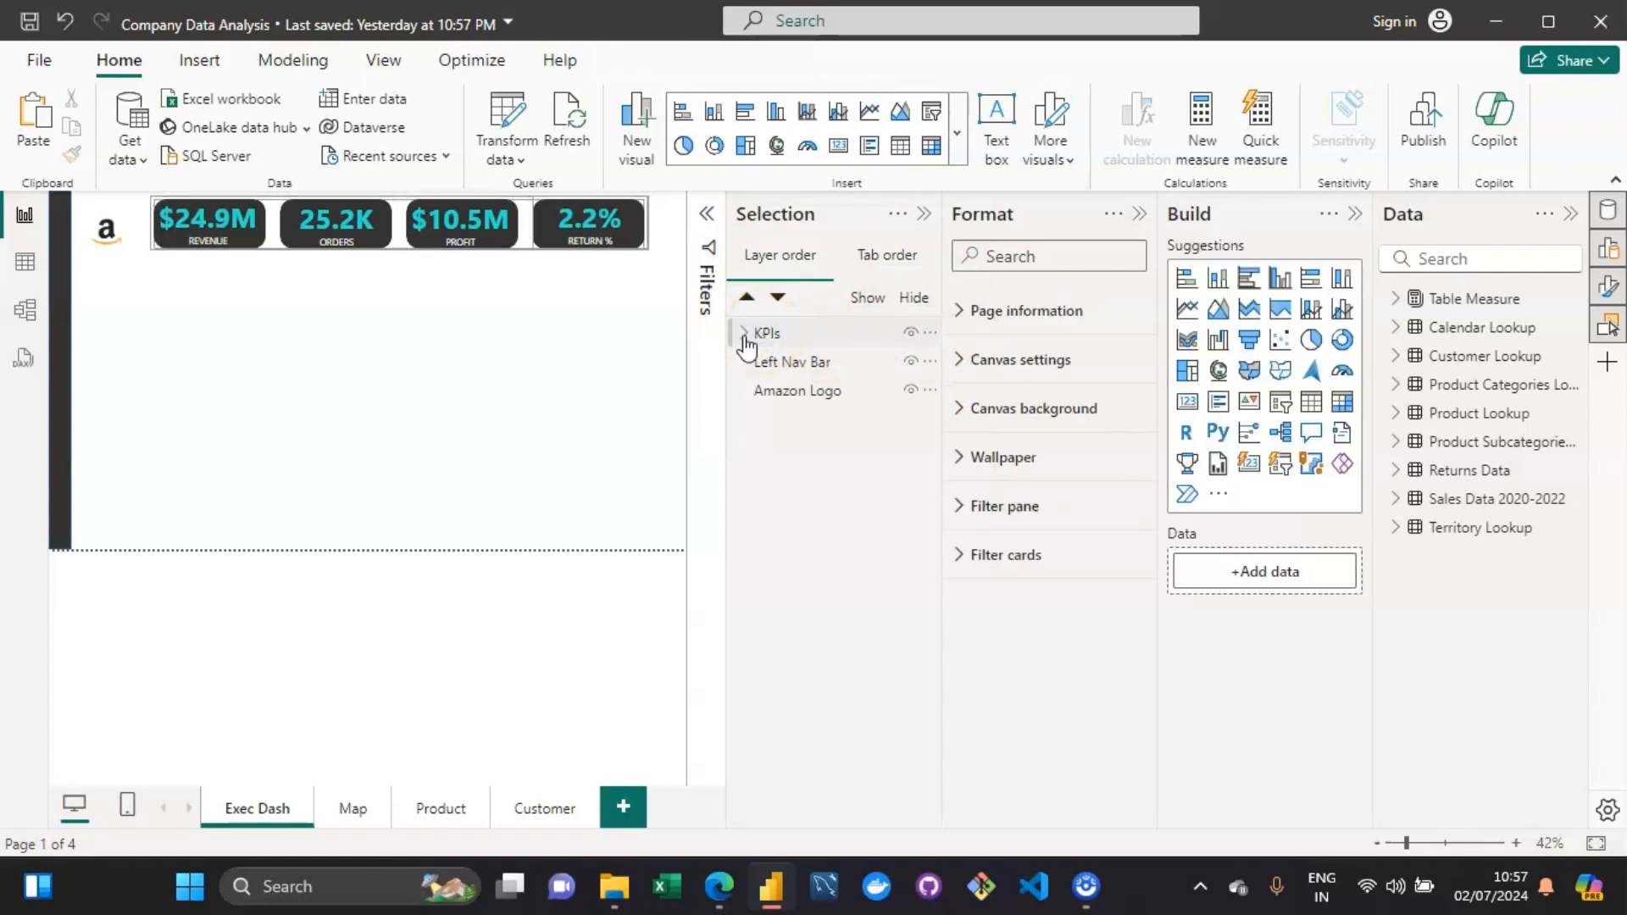
left_click(744, 334)
left_click(763, 391)
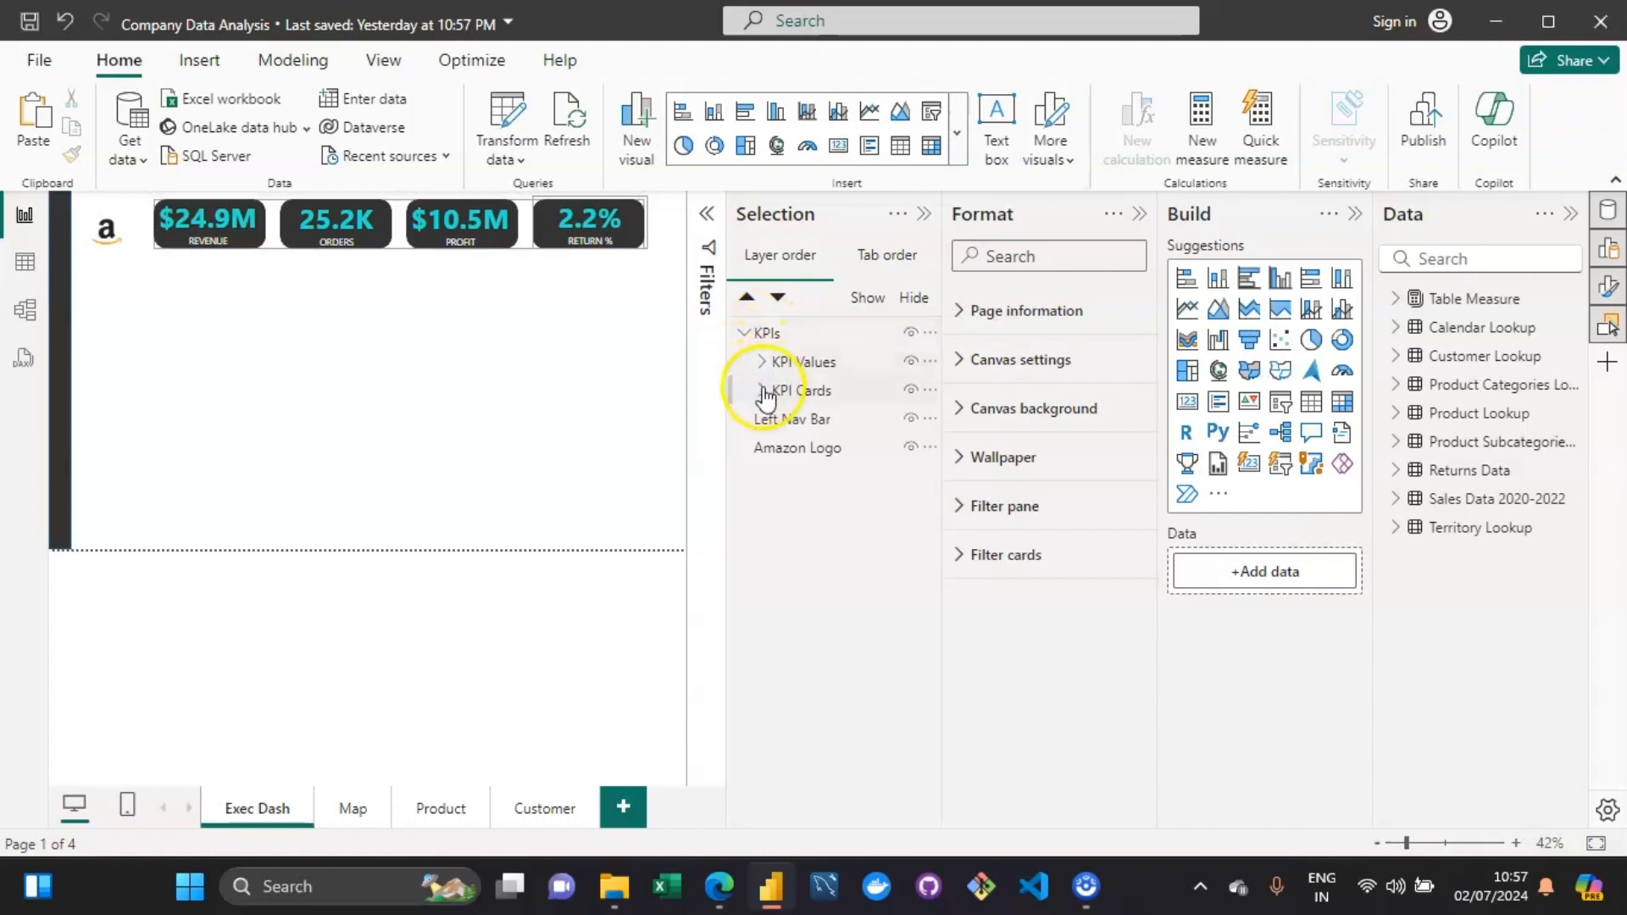
left_click(762, 391)
left_click(762, 390)
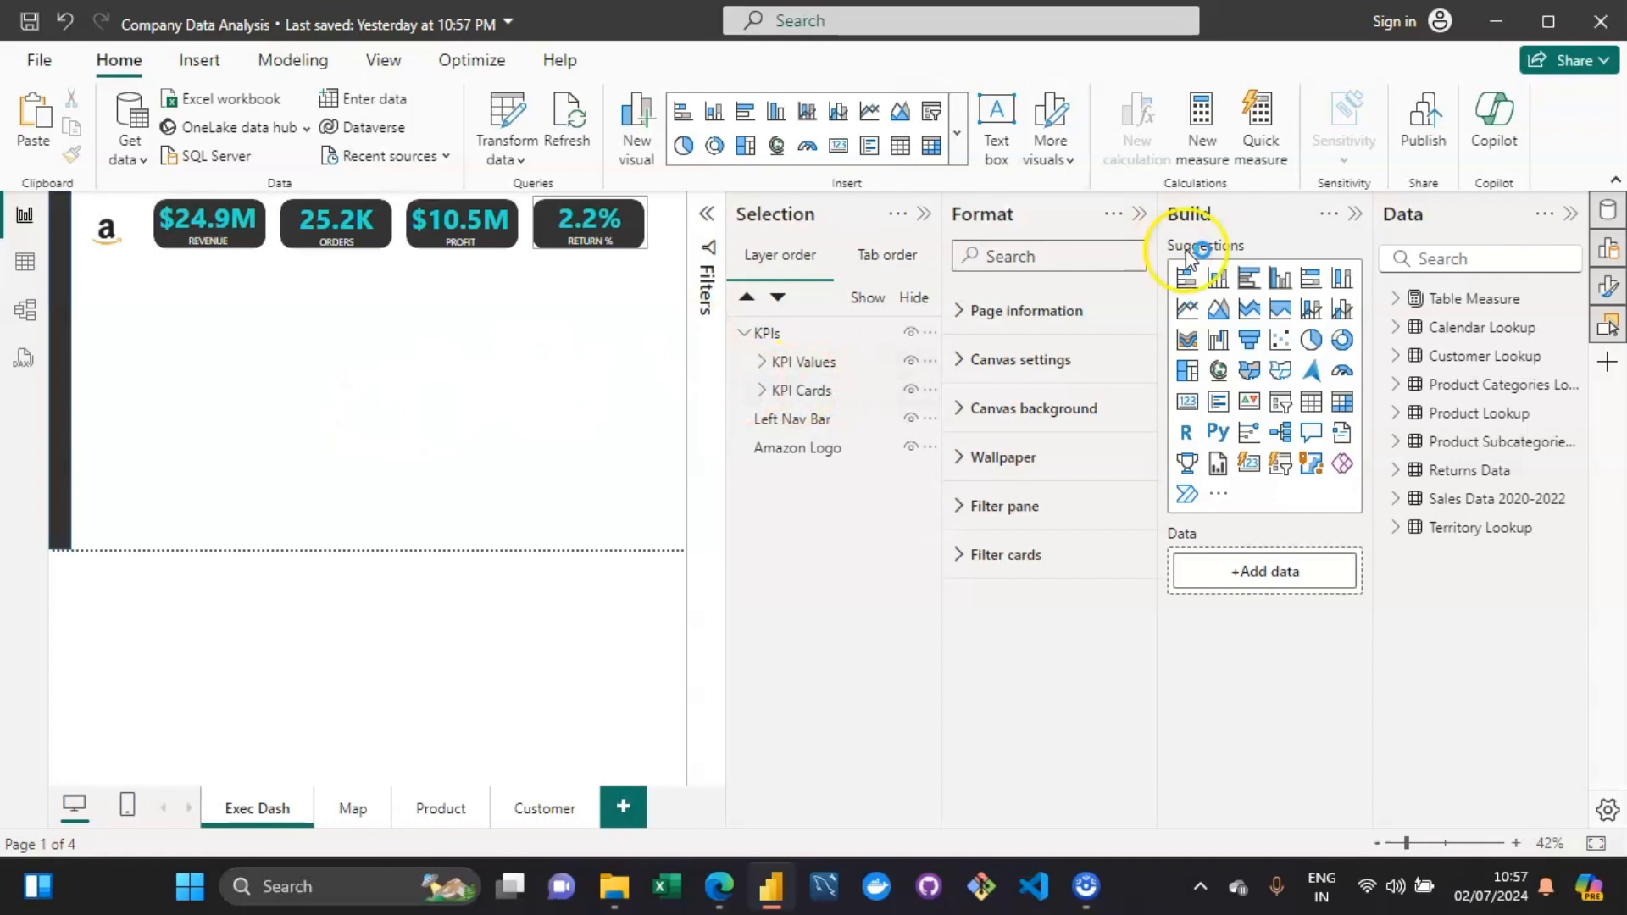
left_click(923, 213)
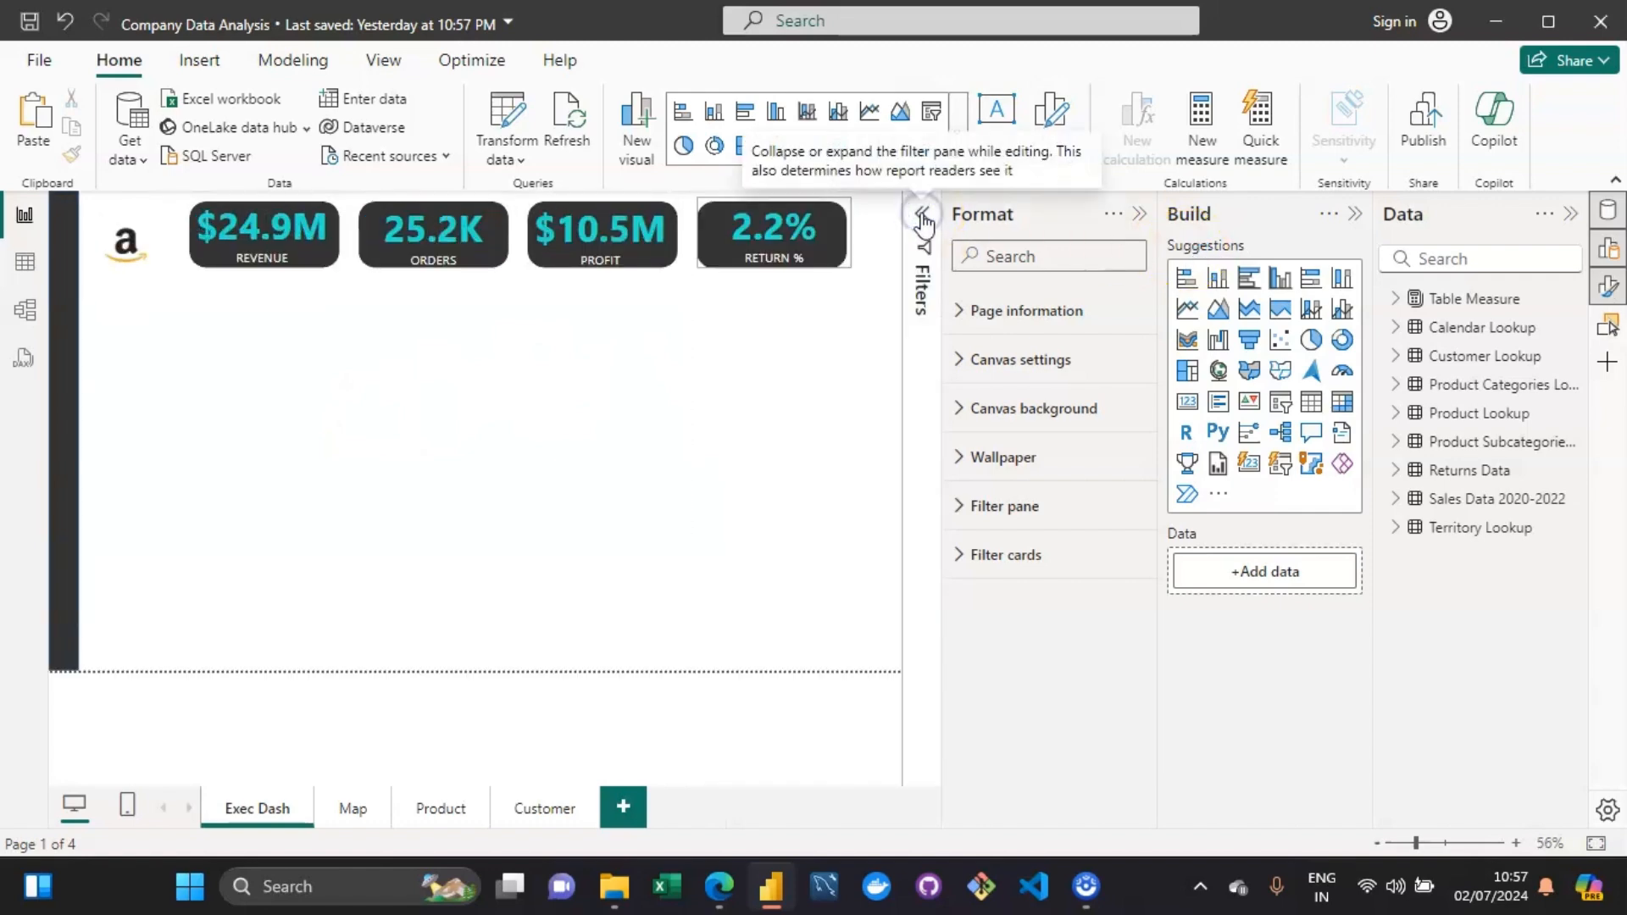
left_click(1139, 213)
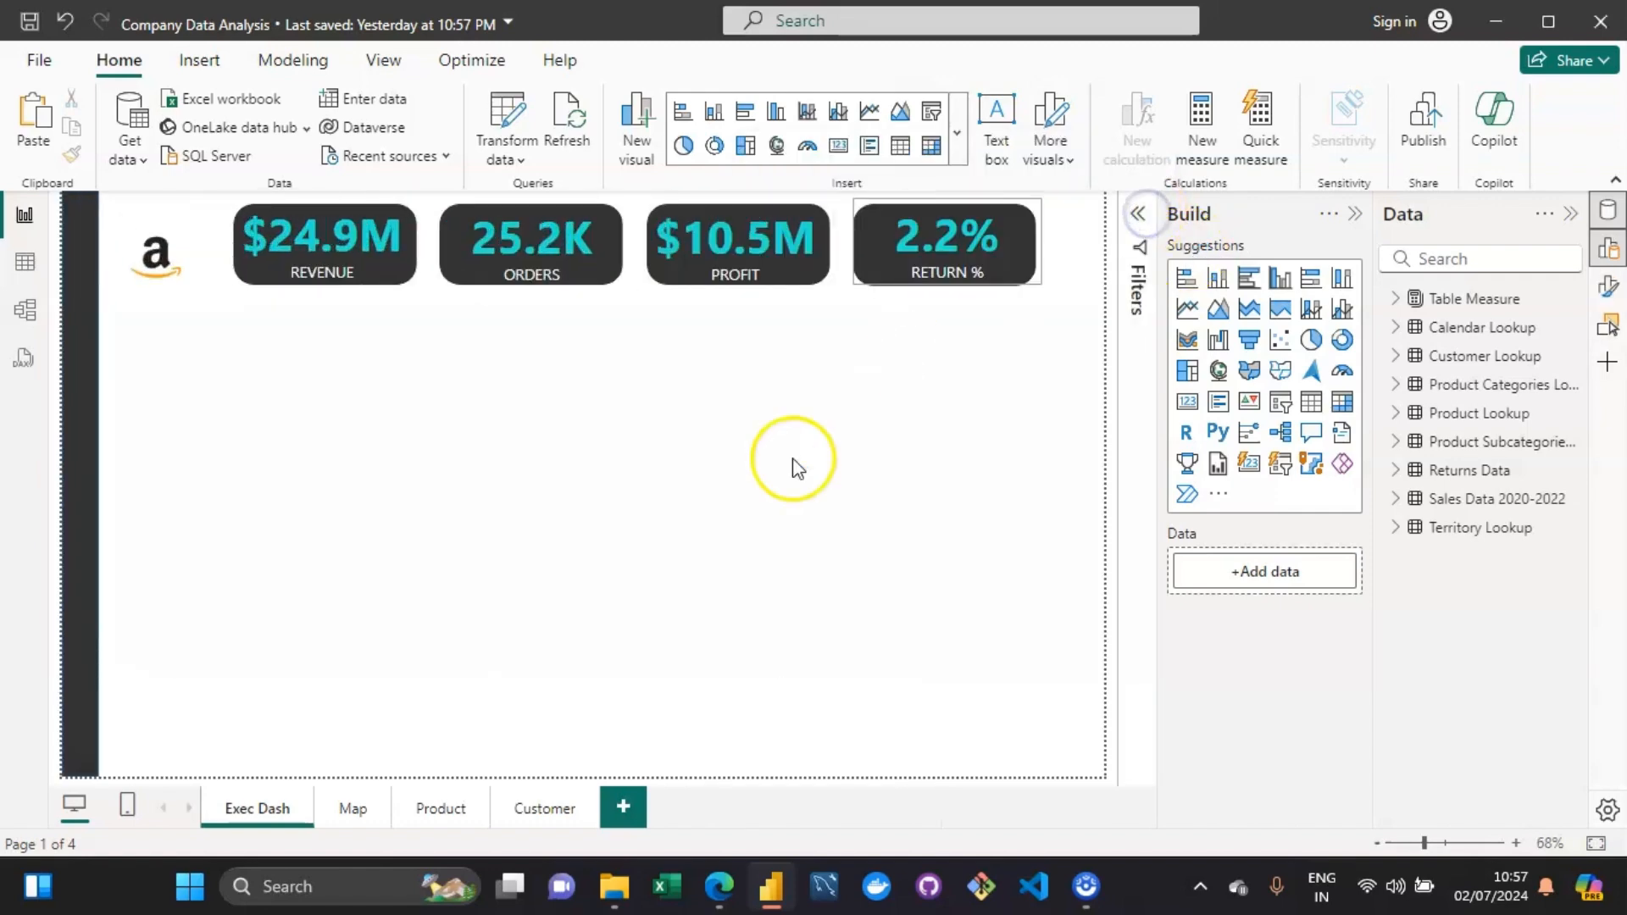
left_click(934, 469)
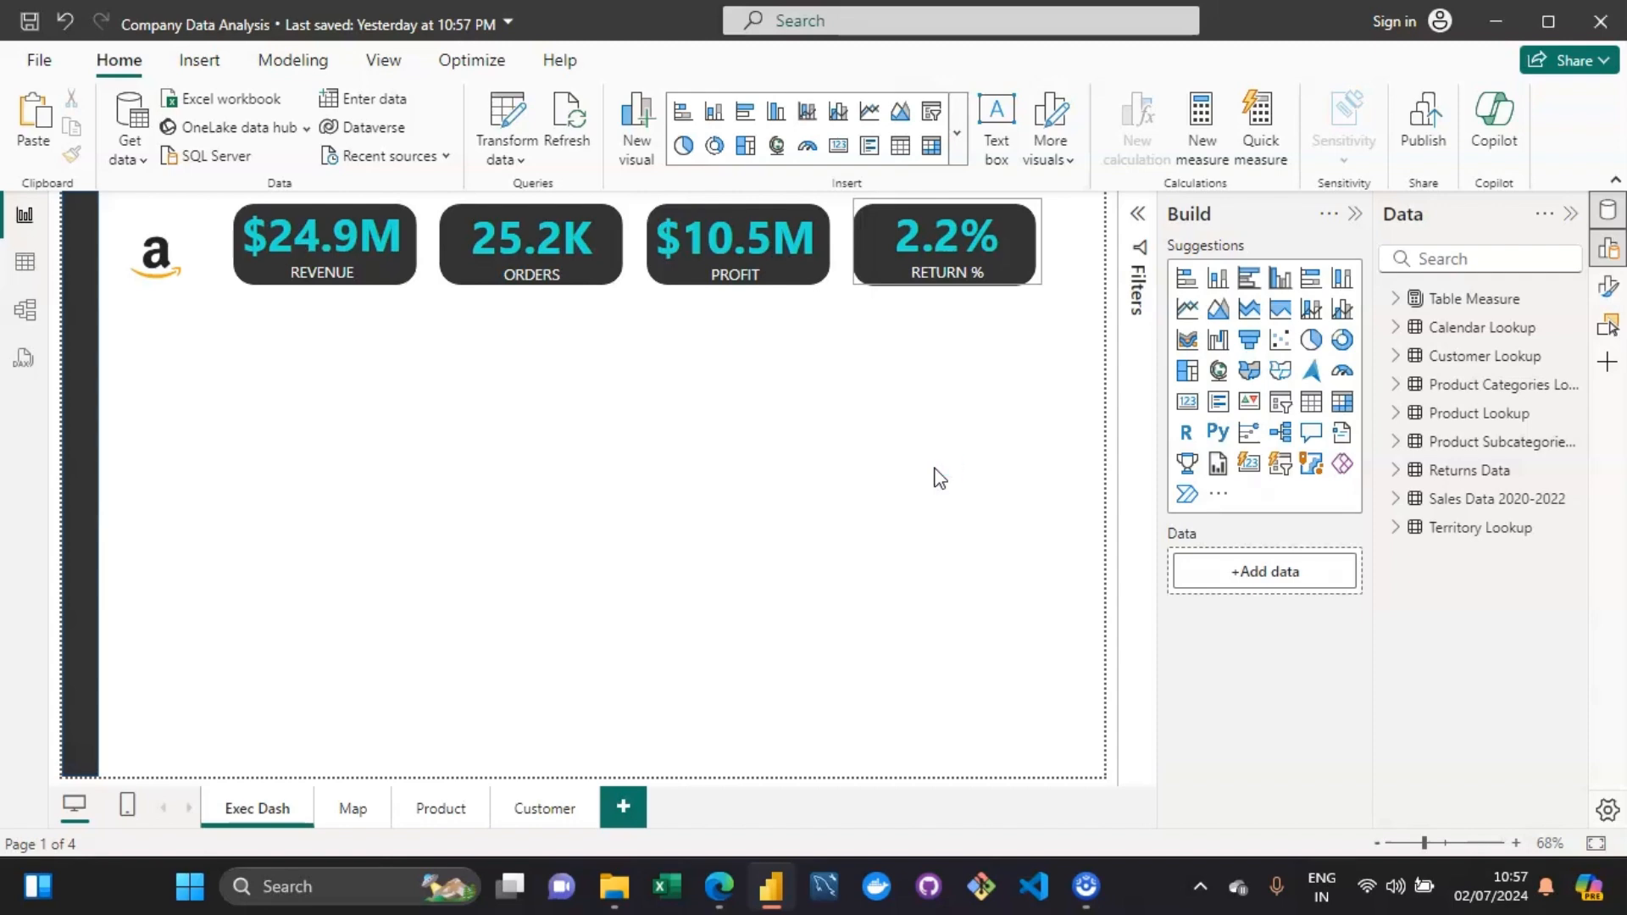
left_click(691, 487)
left_click(129, 654)
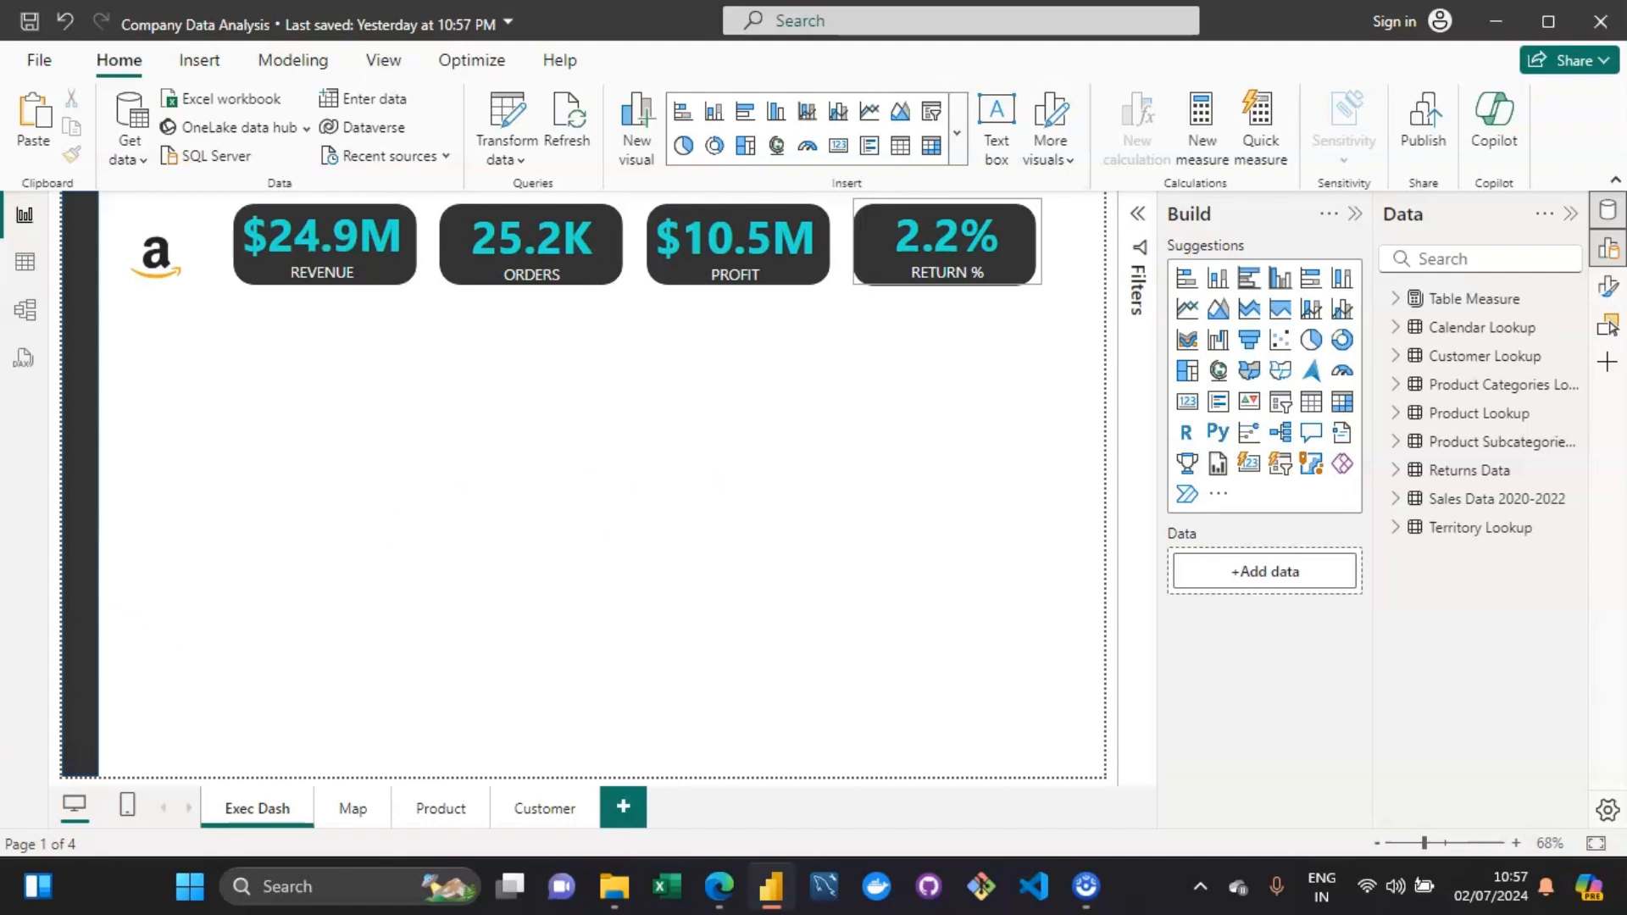
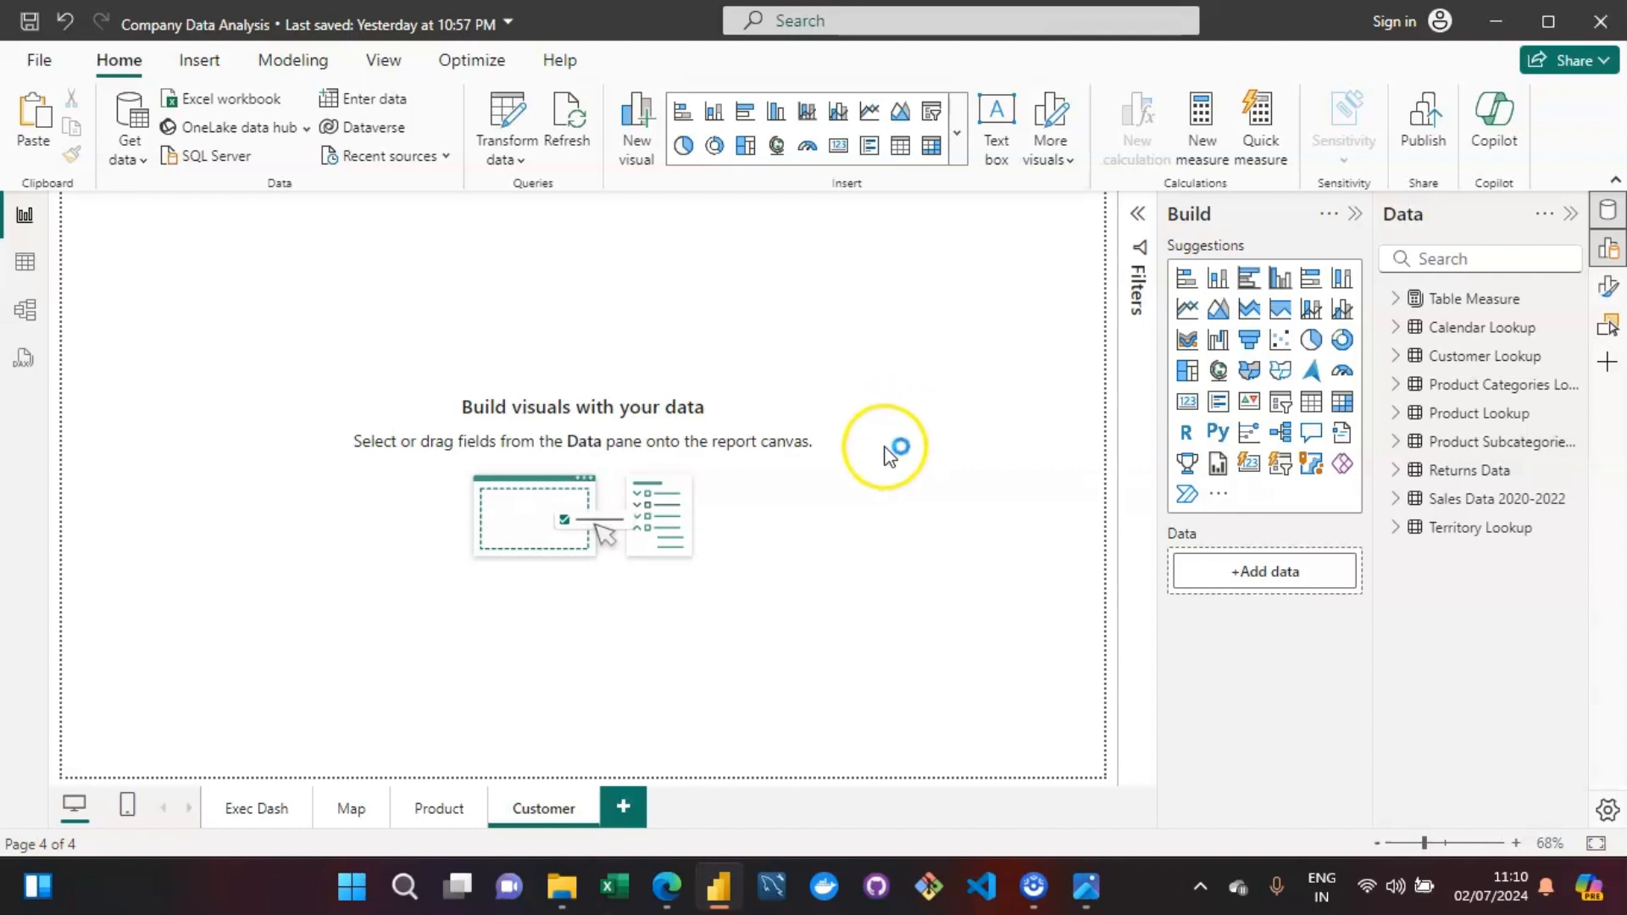
Save the report and copy the KPIs group from the Exec Dash page onto the Customer page.
key("ctrl+s")
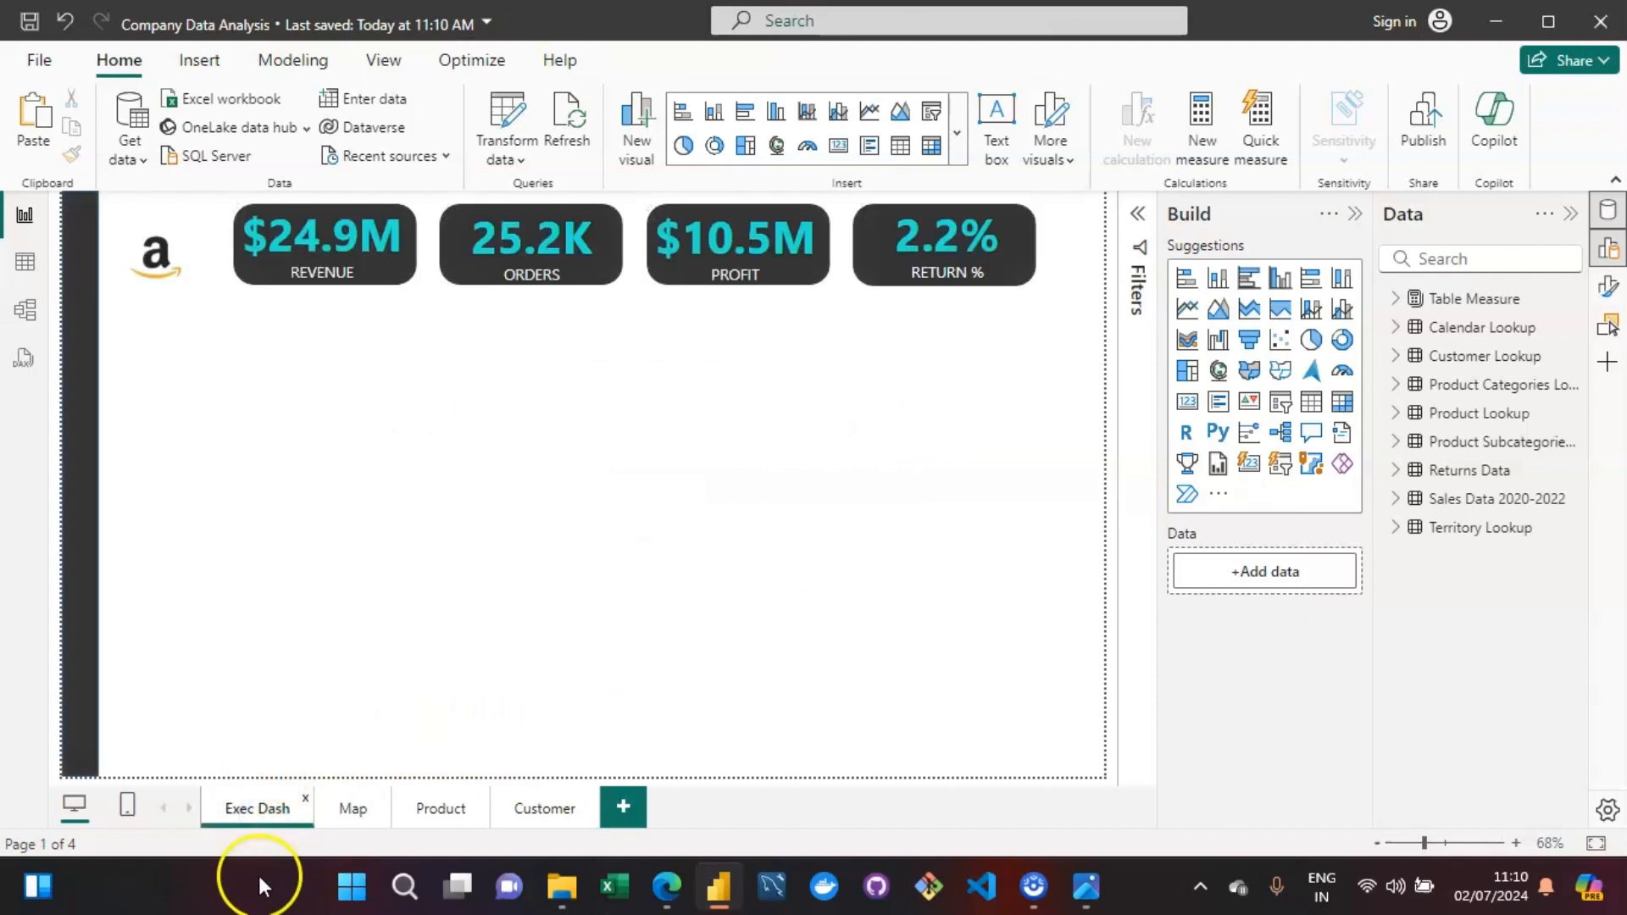
left_click(441, 273)
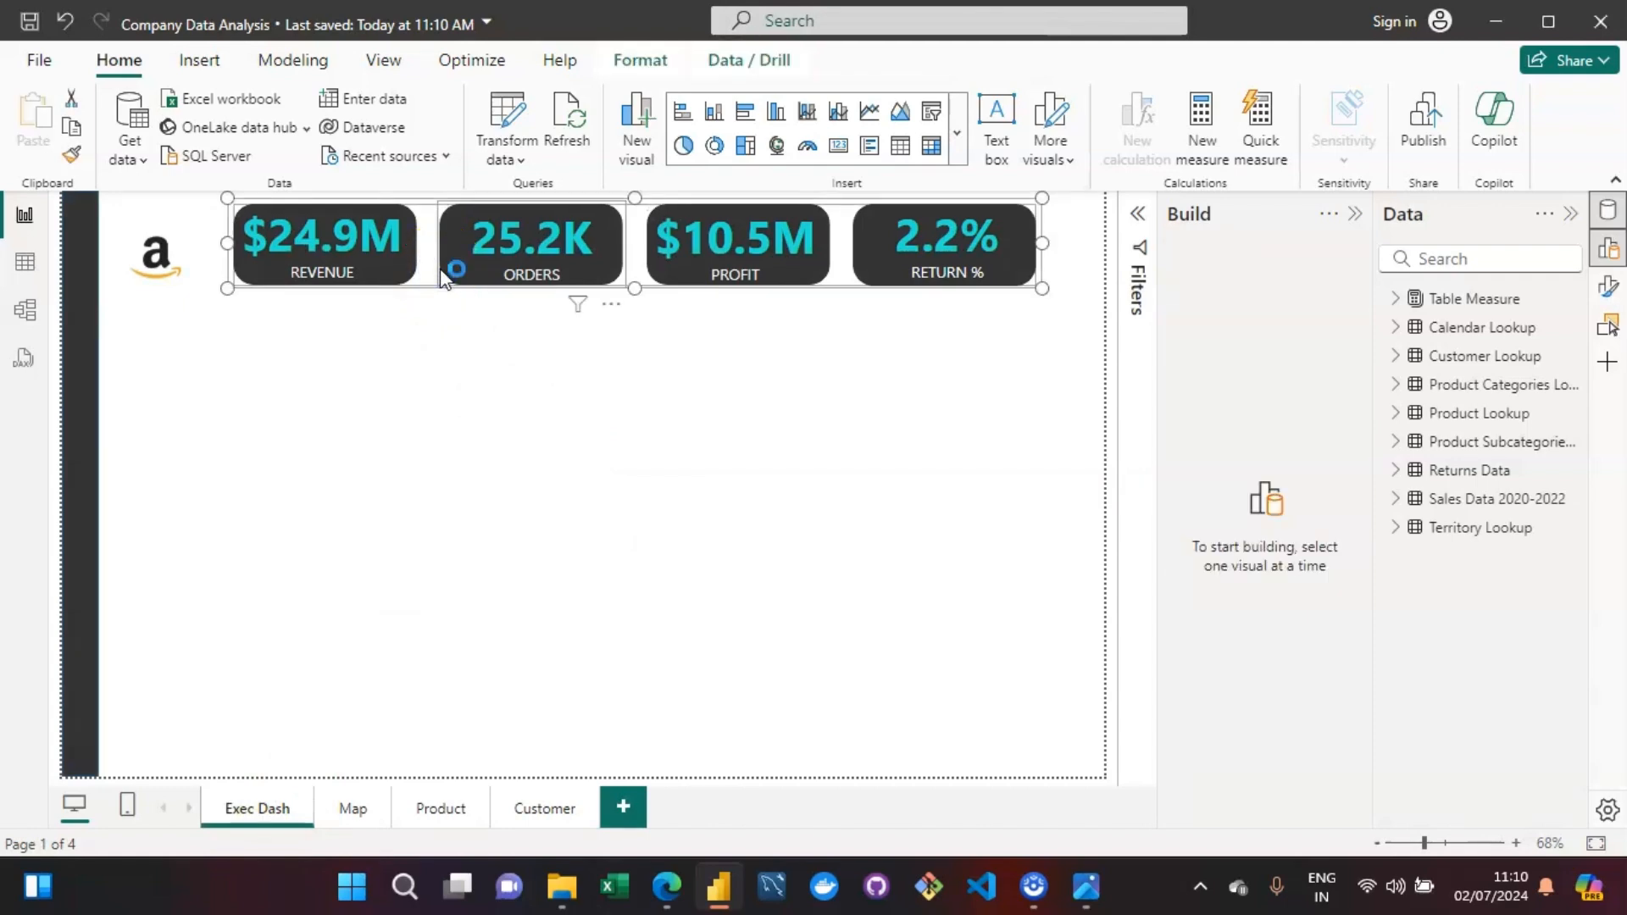
key("ctrl+c")
left_click(352, 664)
left_click(544, 809)
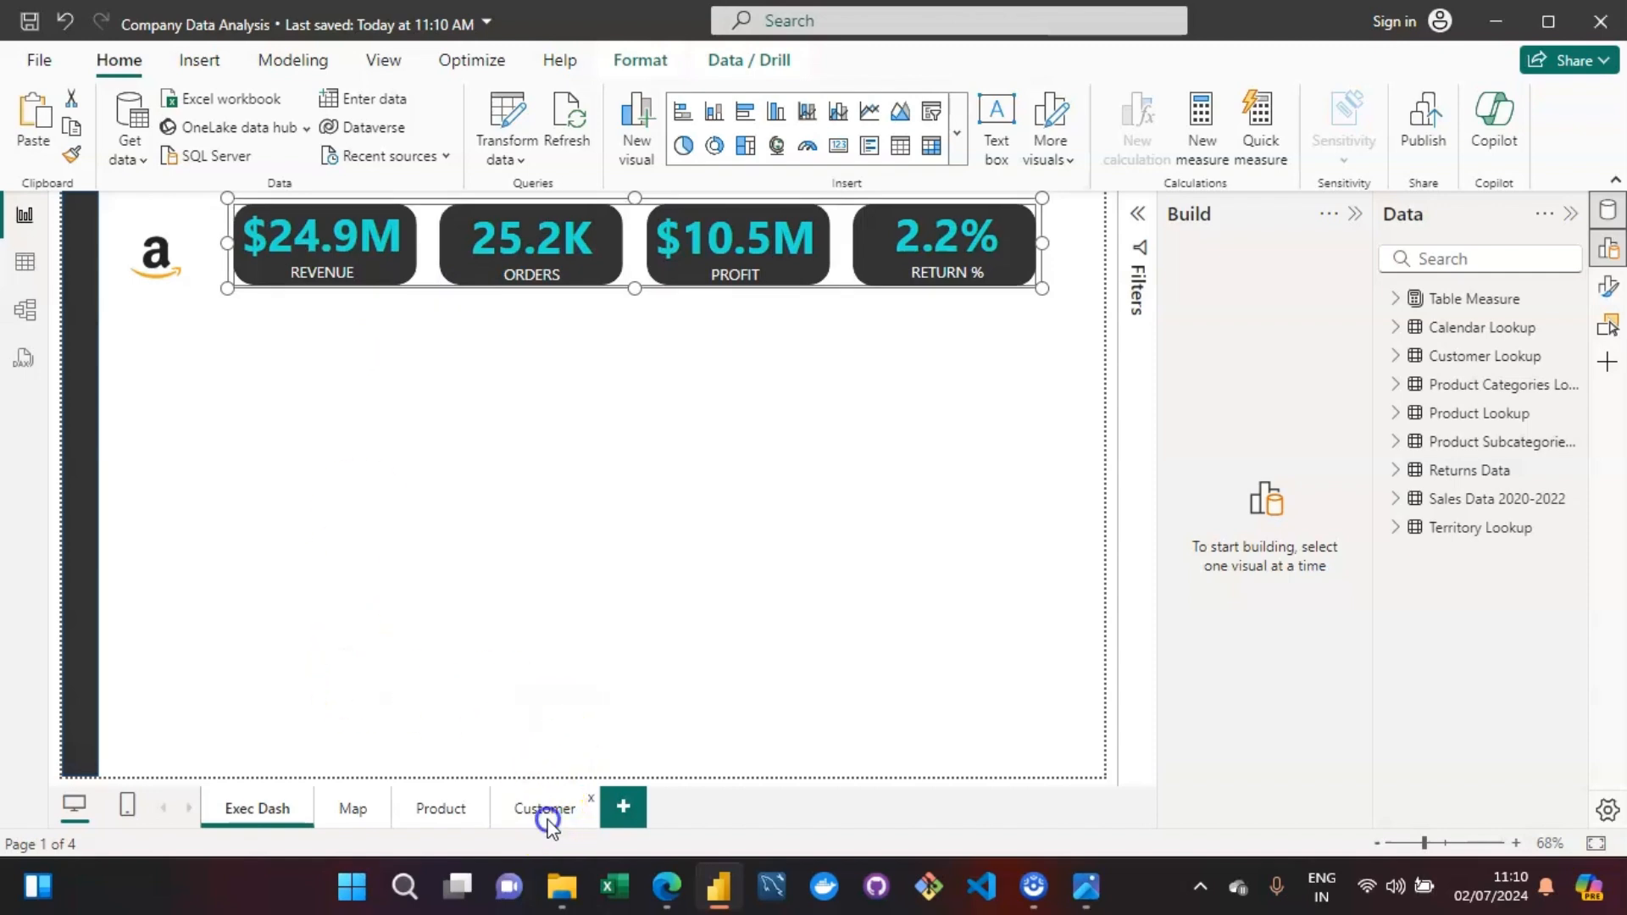
left_click(699, 530)
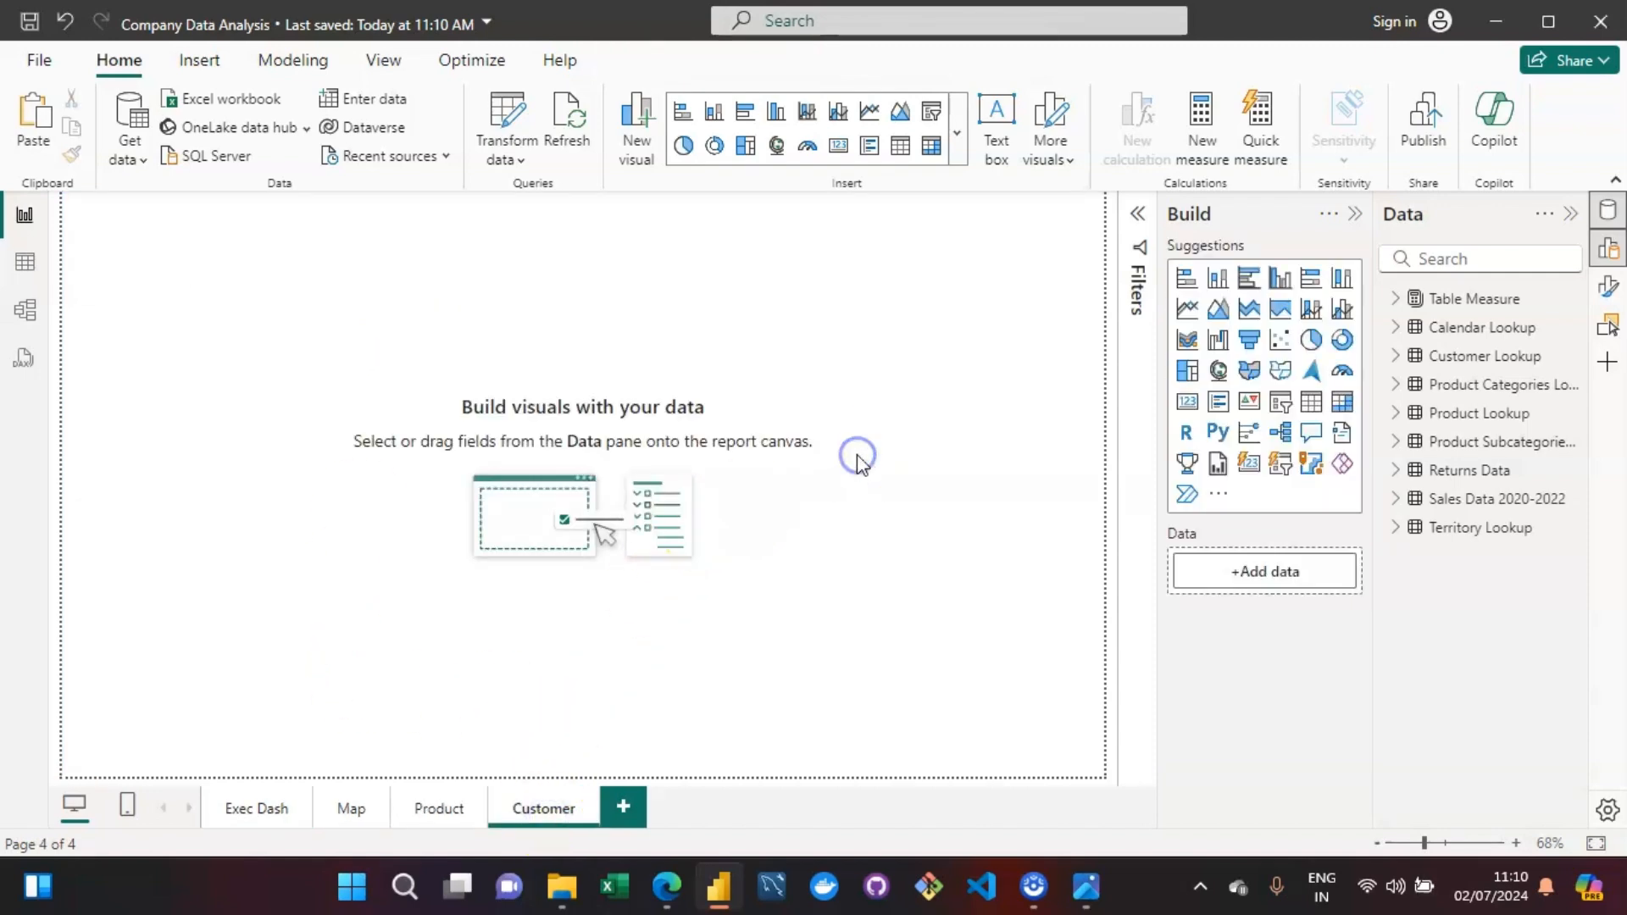
key("ctrl+v")
left_click(670, 433)
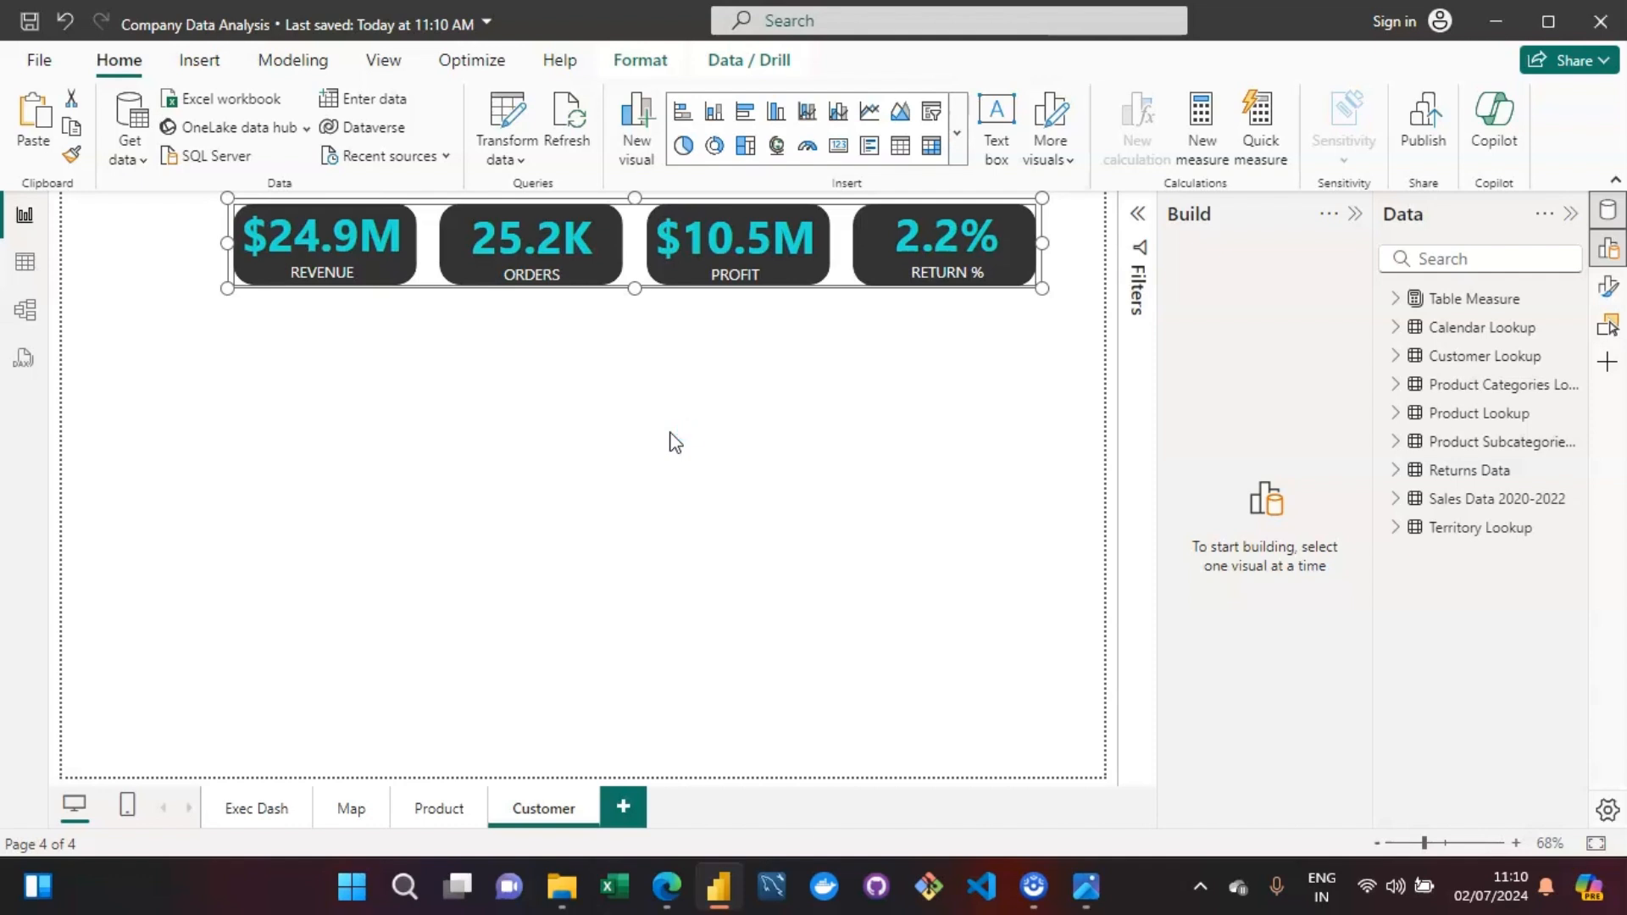
left_click(294, 269)
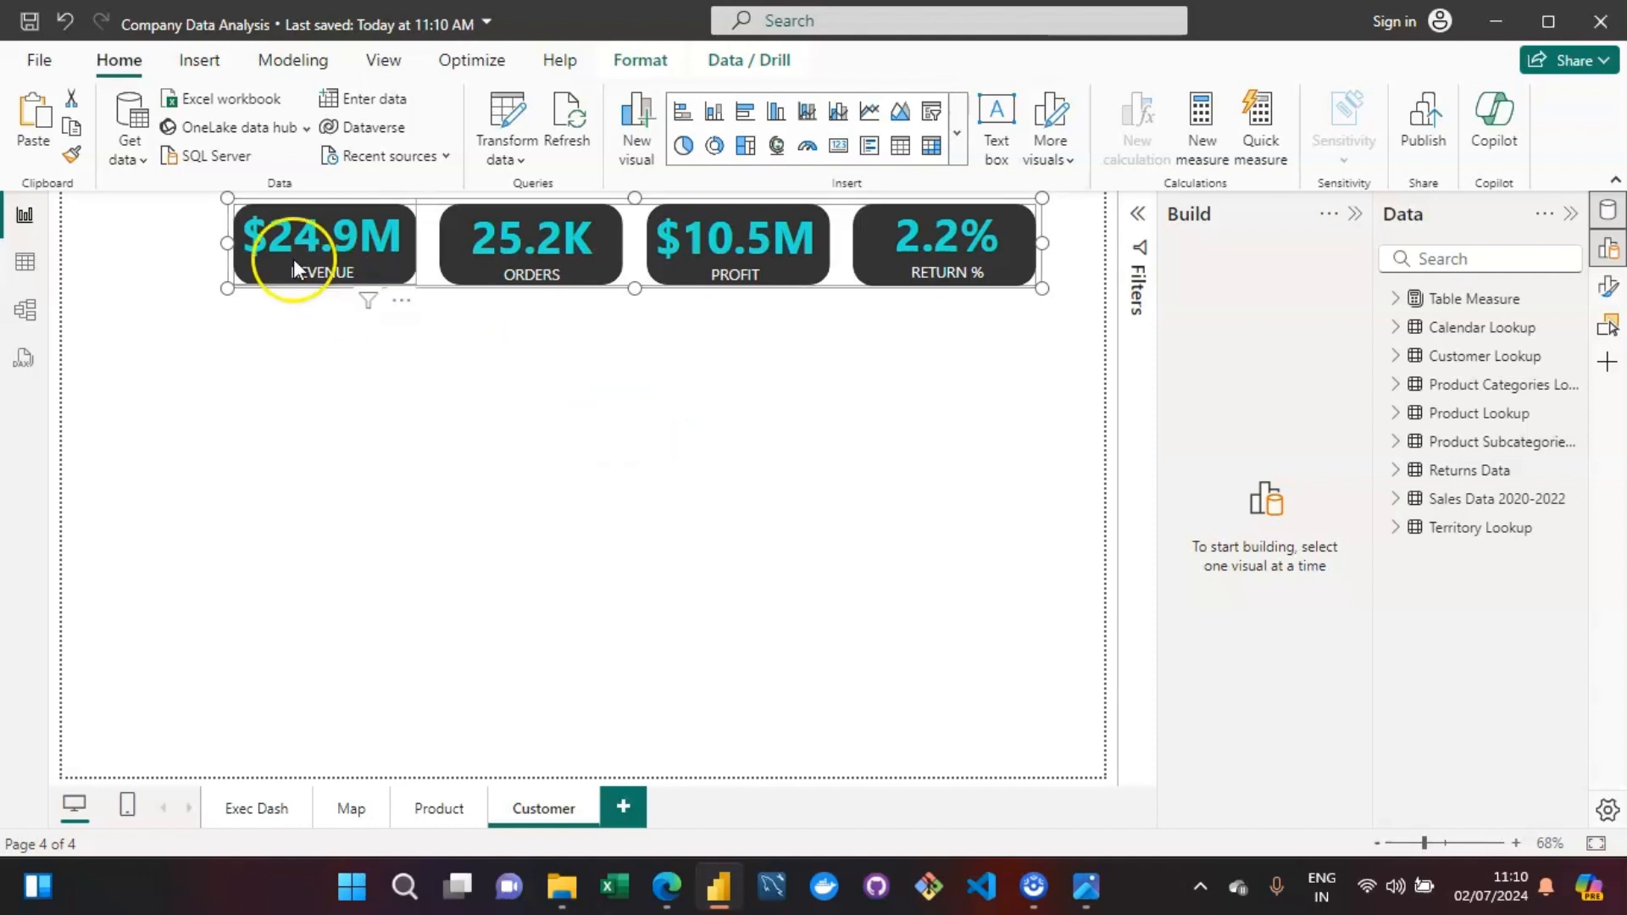
left_click(235, 295)
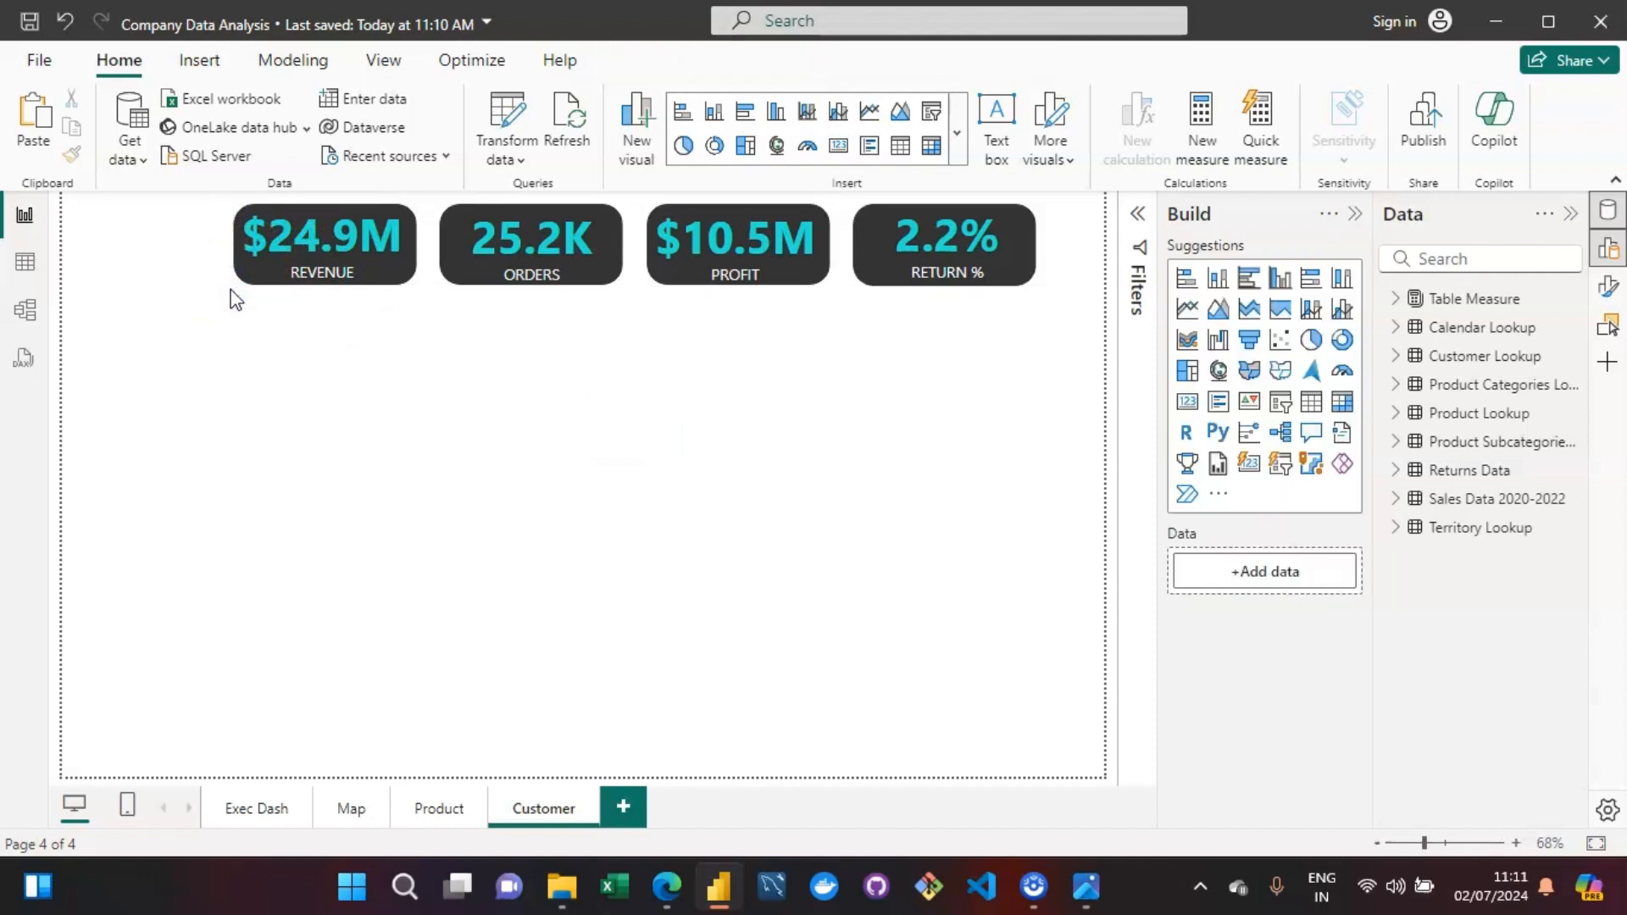
Show the Customer page's layer order and ungroup both KPI Cards and KPI Values inside the KPIs group.
left_click(1609, 327)
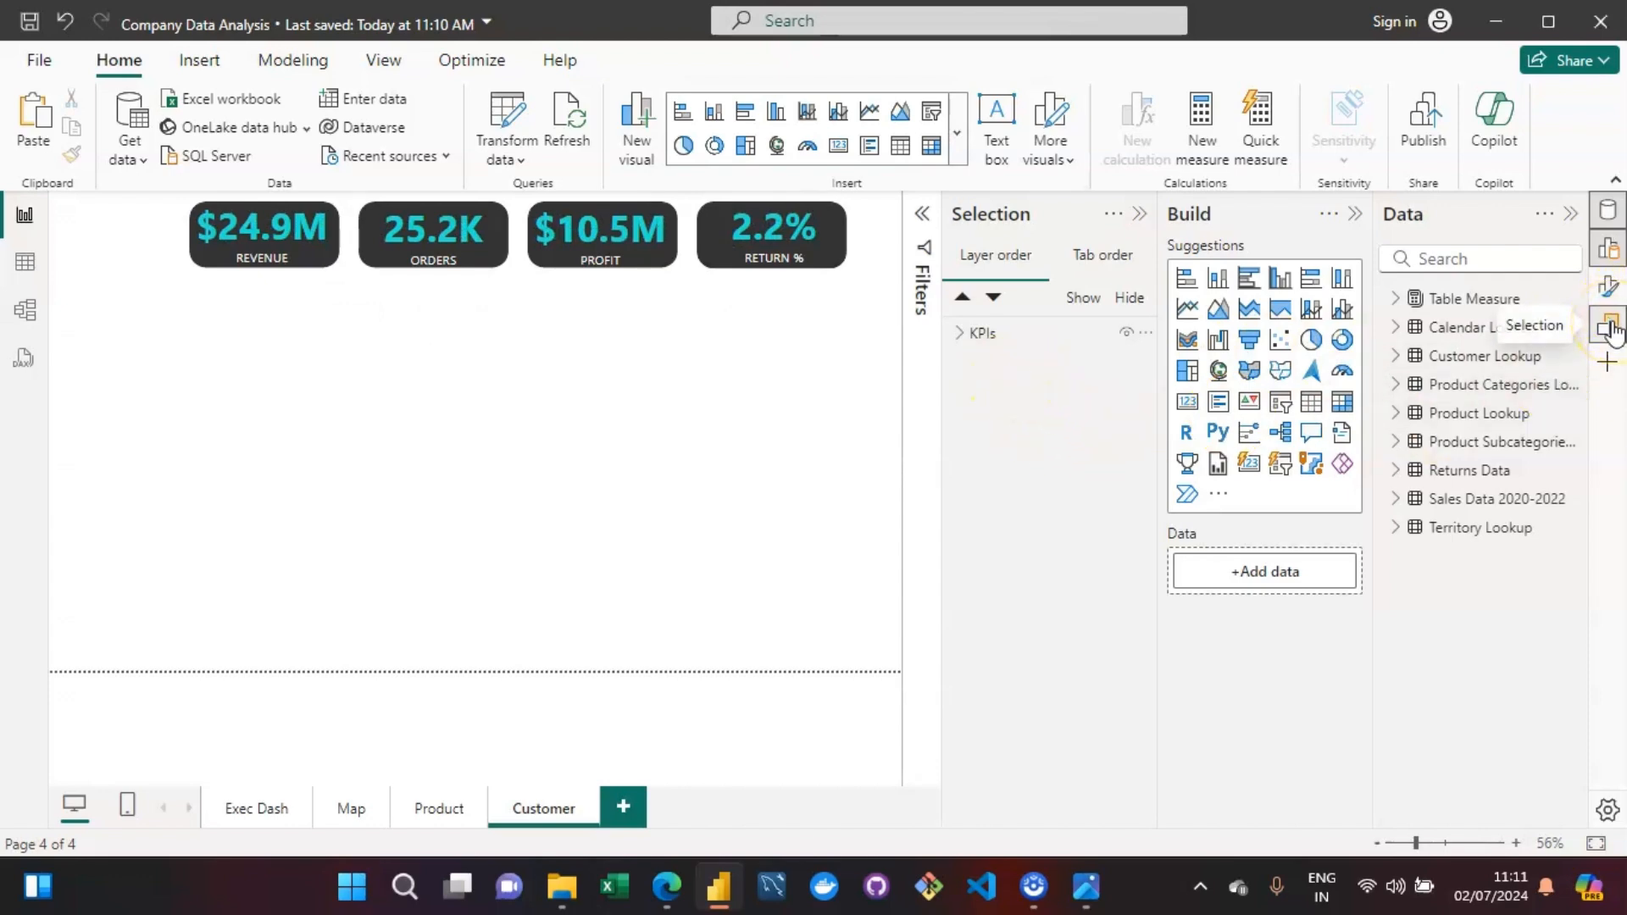
left_click(794, 482)
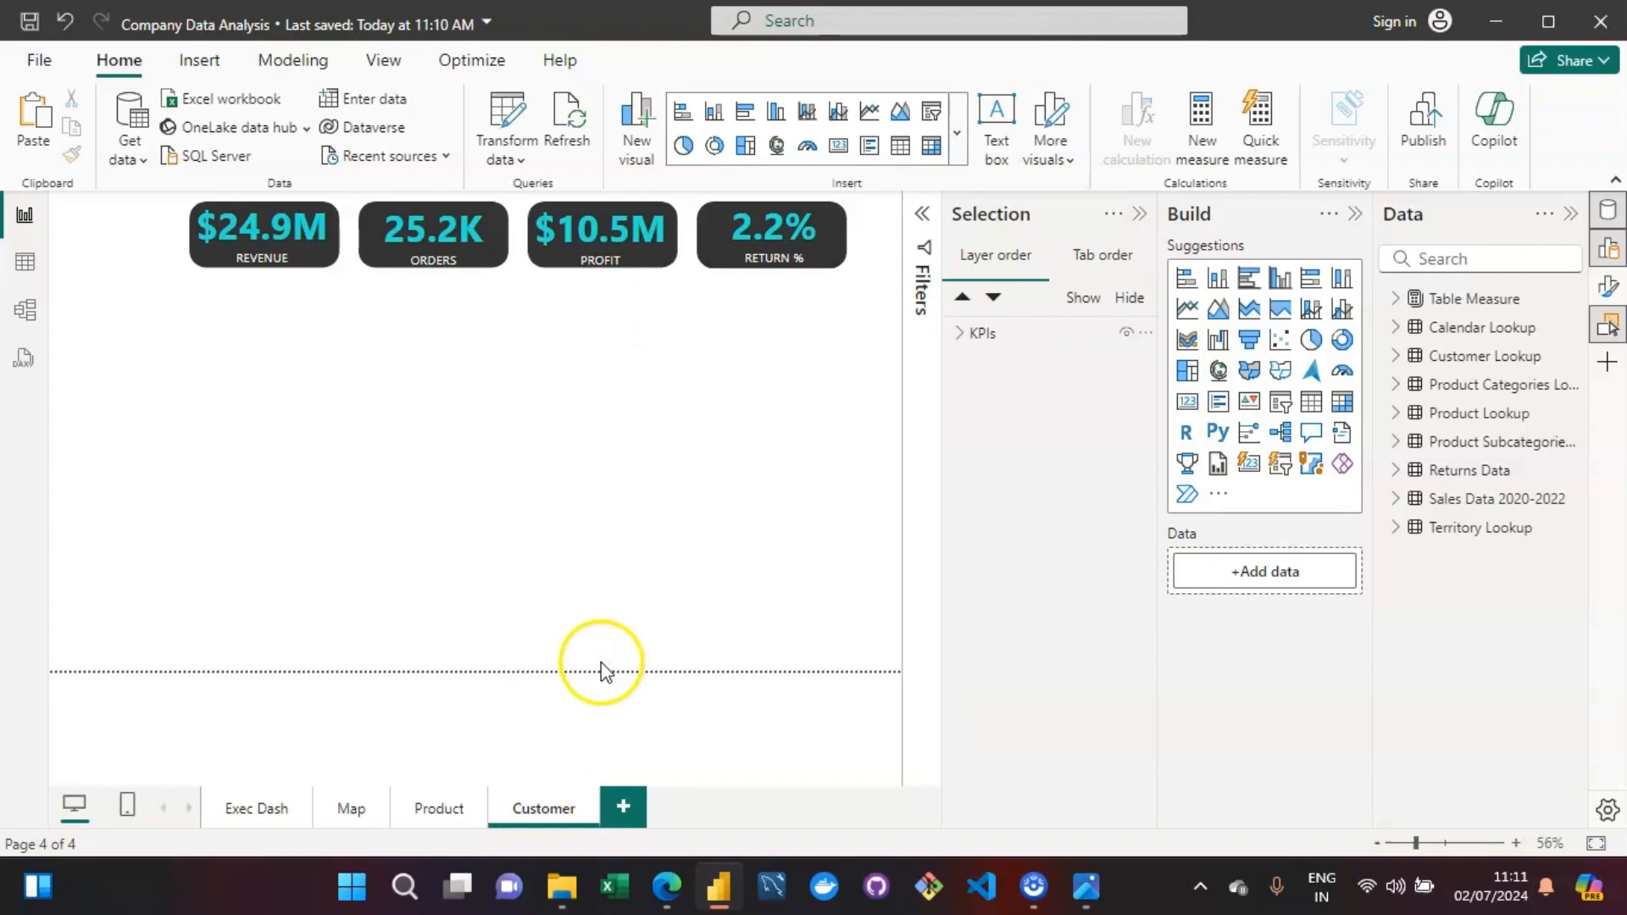
left_click(958, 340)
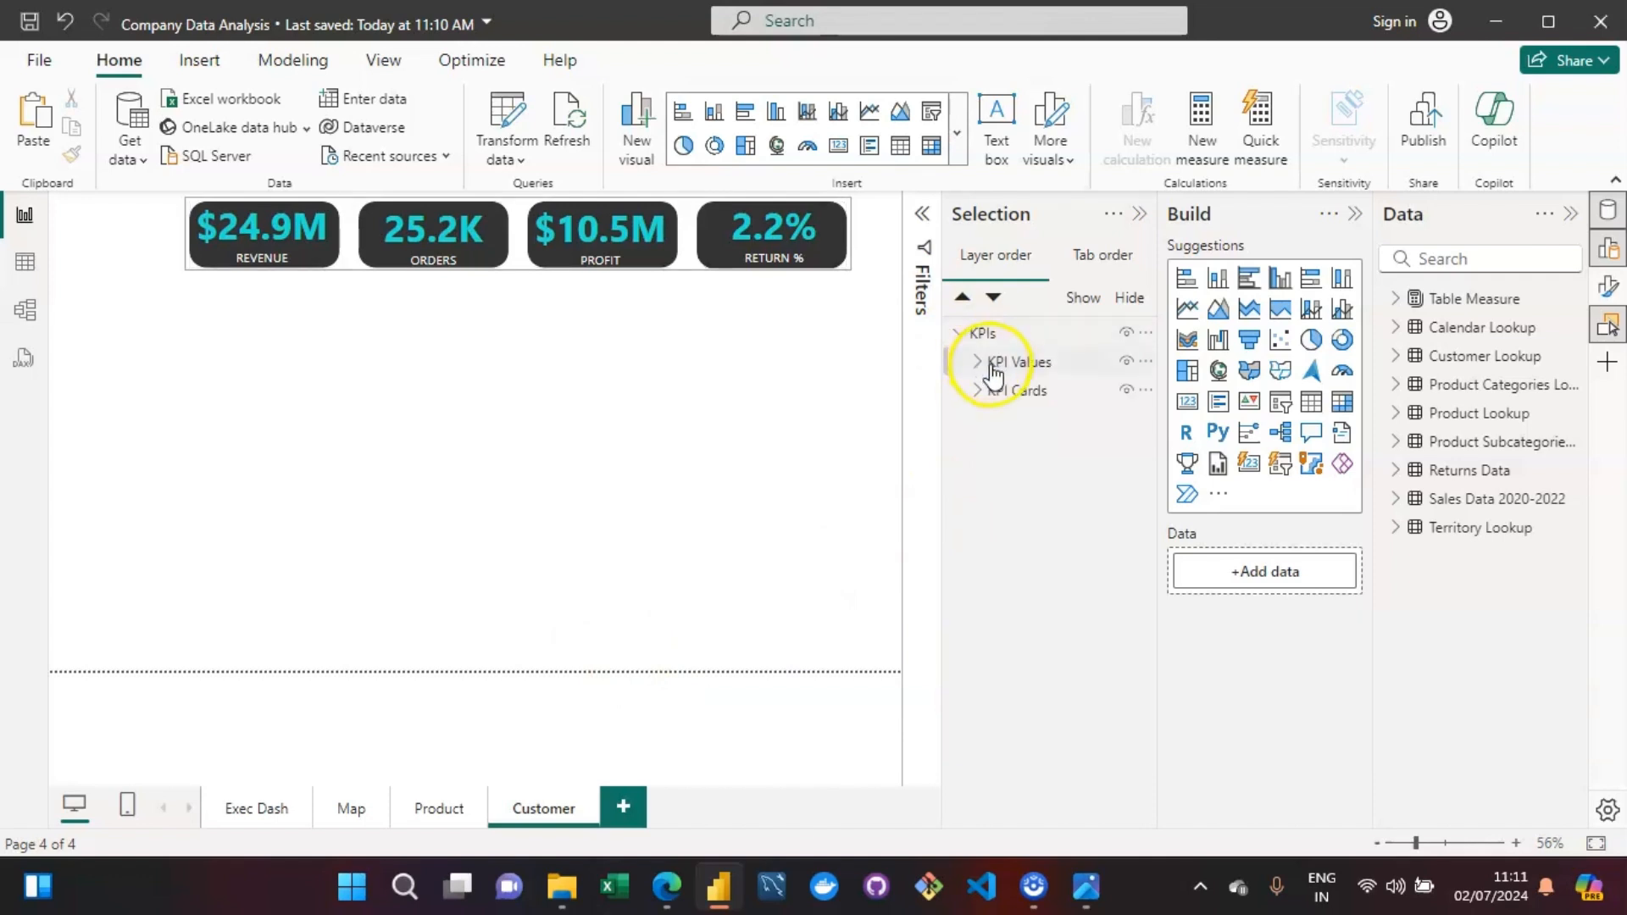
left_click(999, 391)
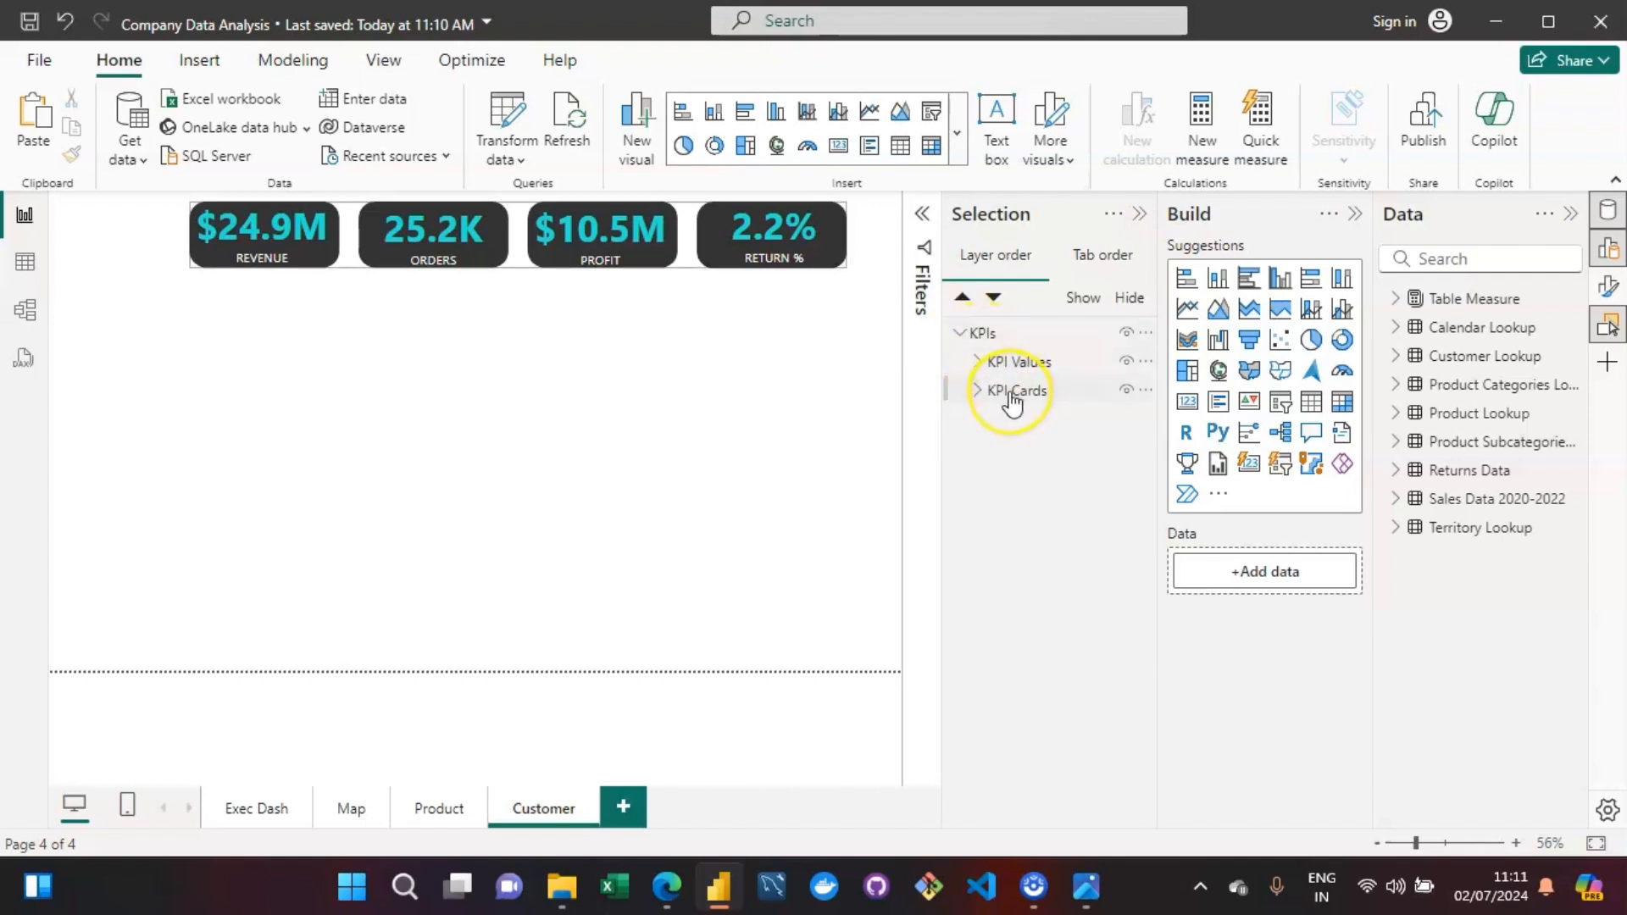
right_click(1011, 395)
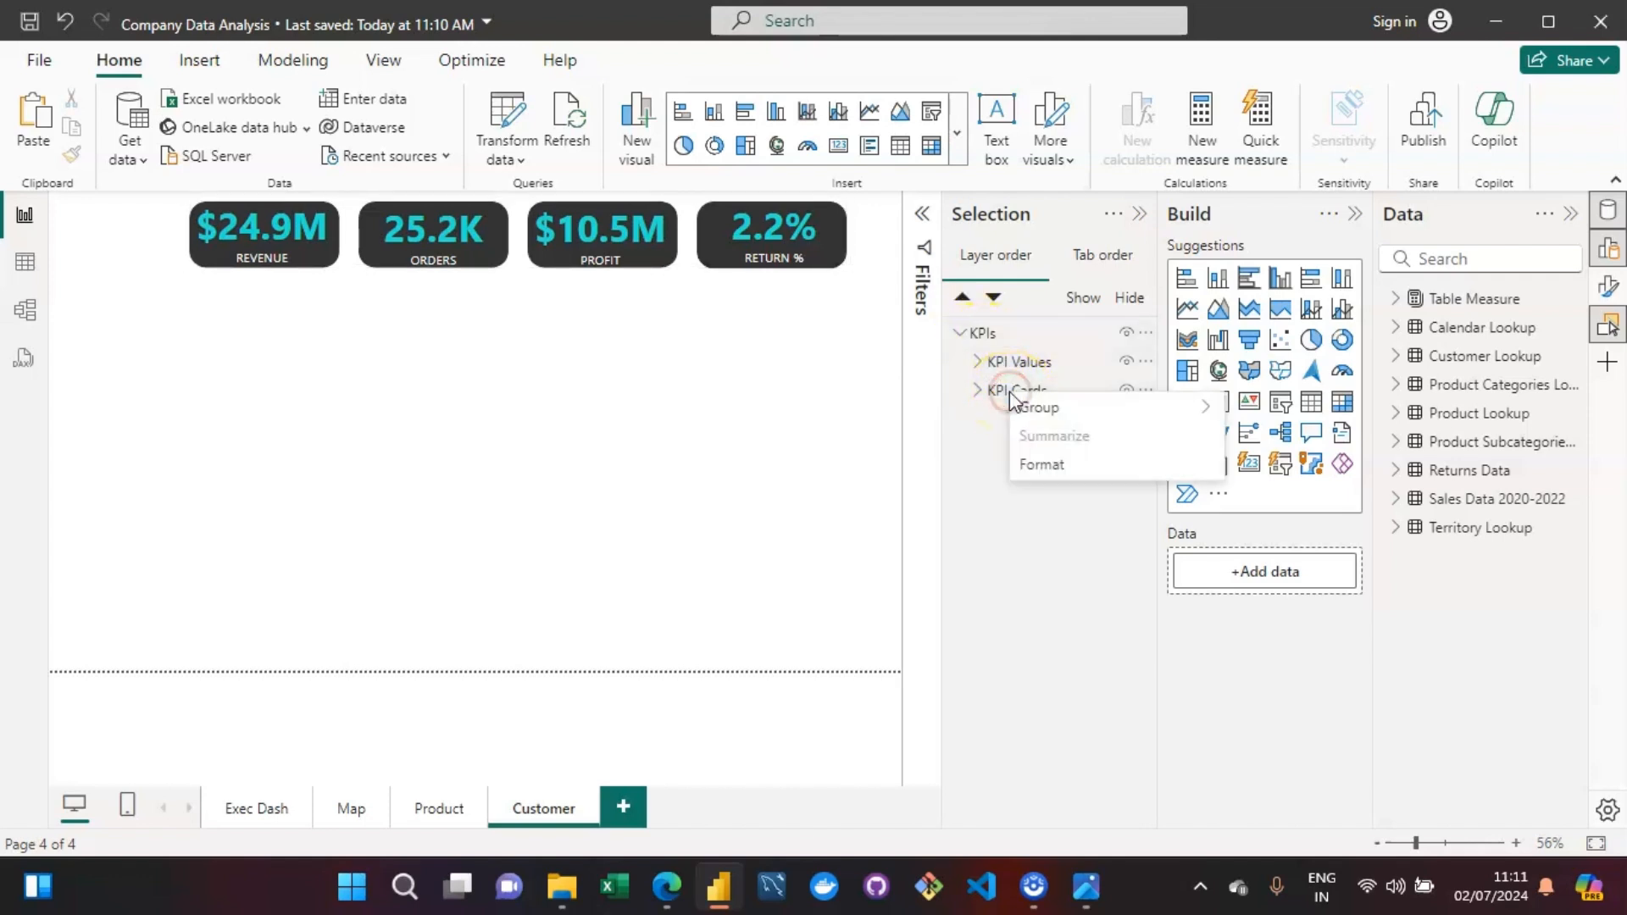
mouse_move(1060, 415)
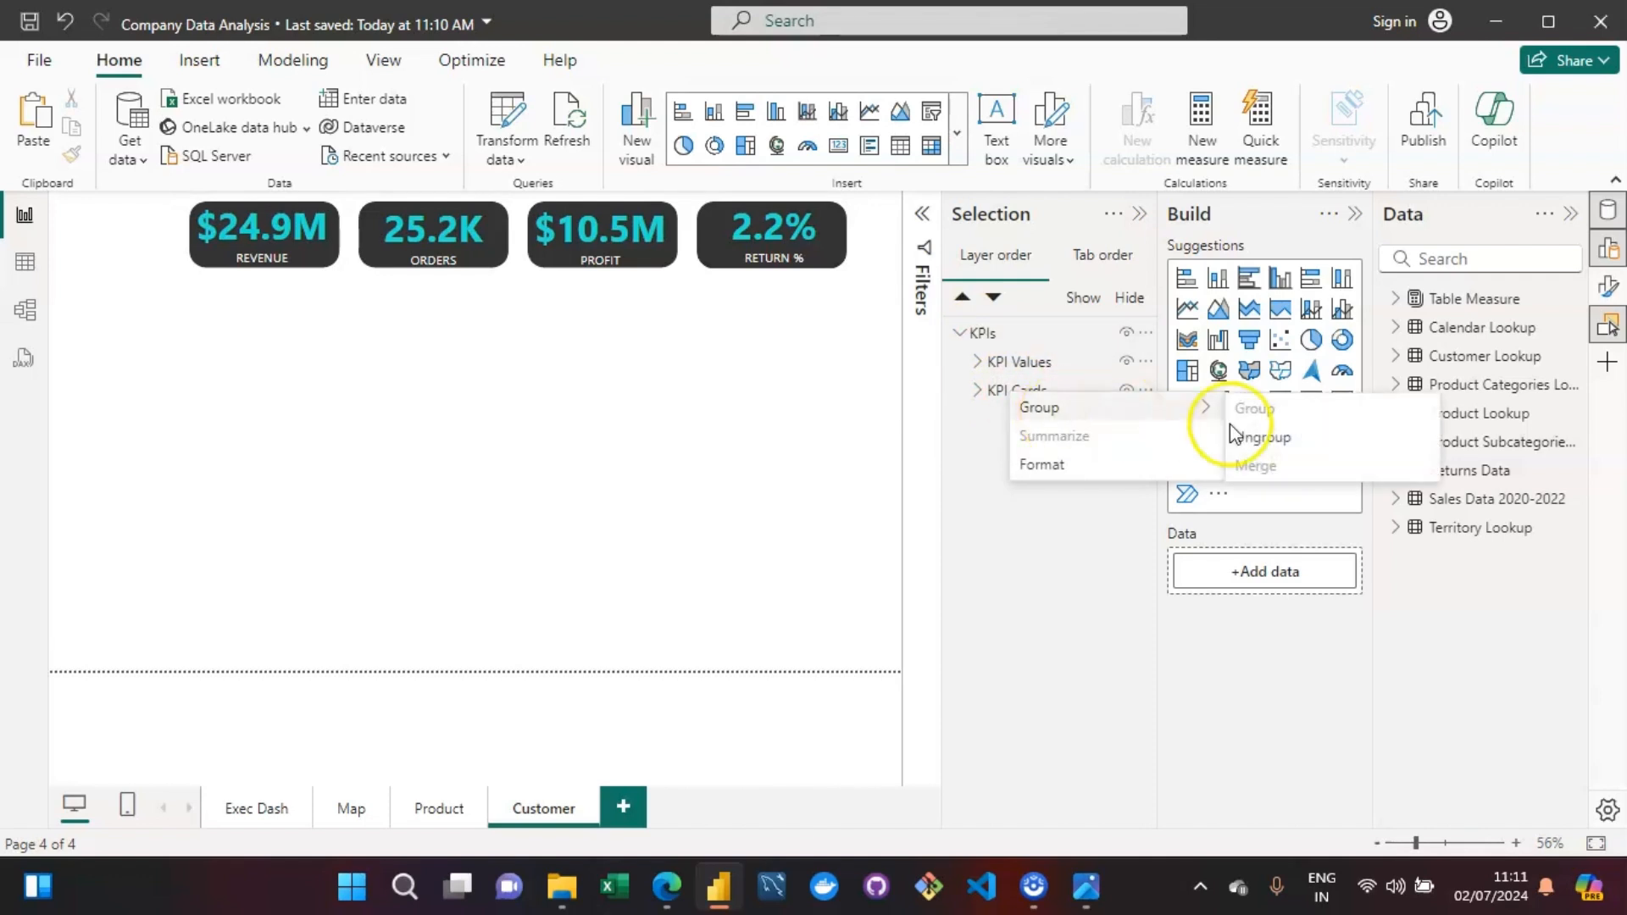
left_click(1271, 435)
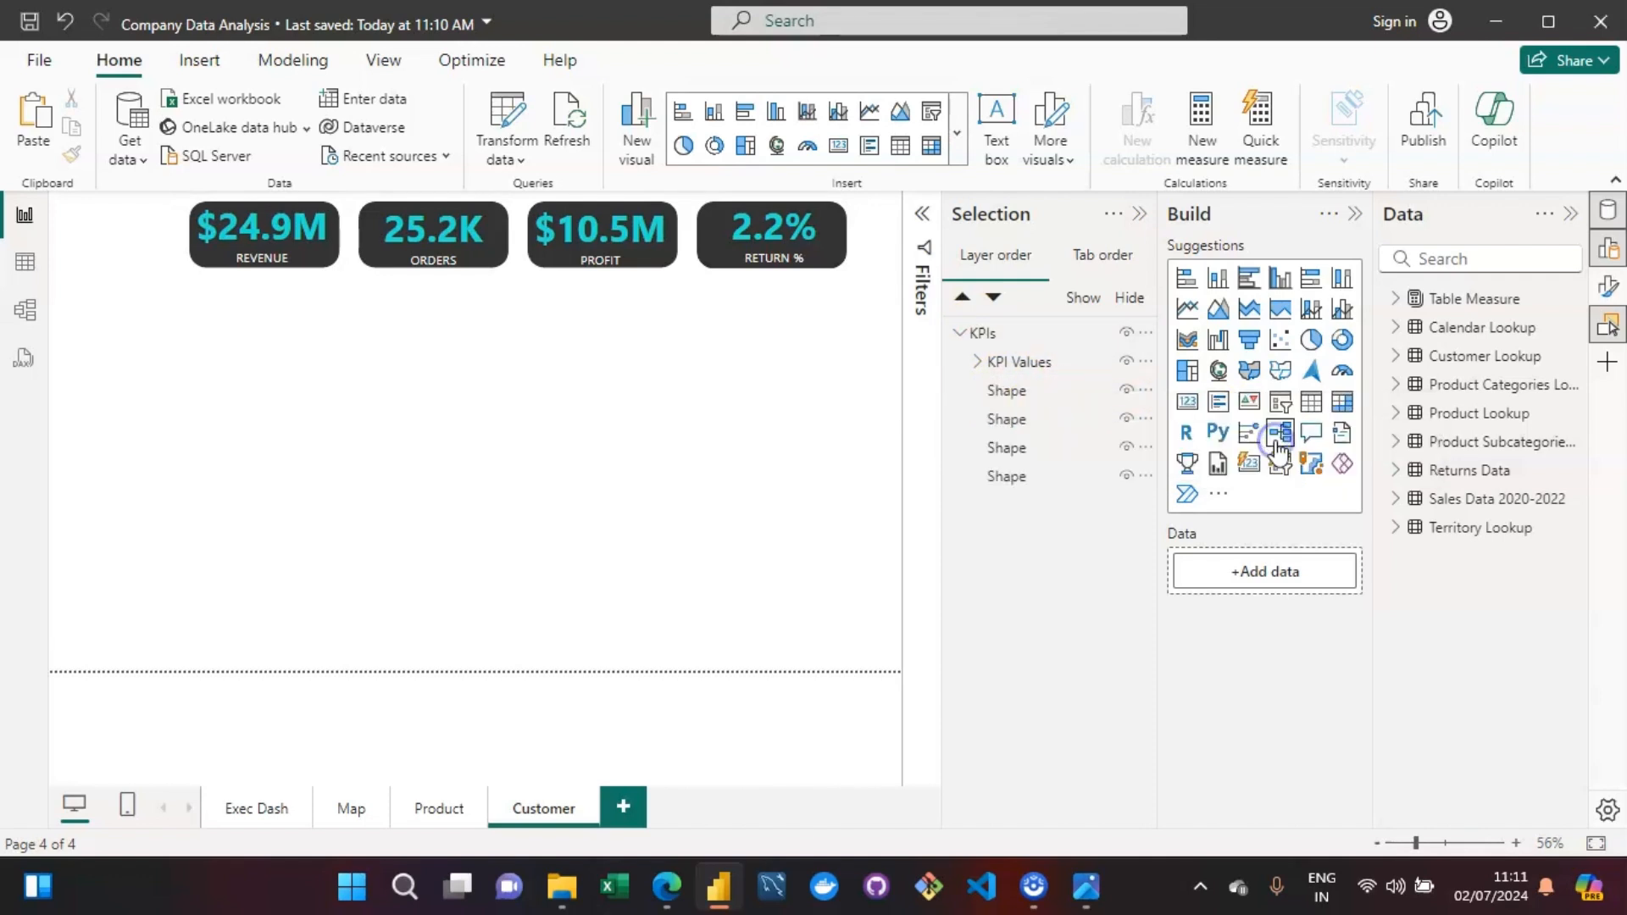
right_click(1016, 364)
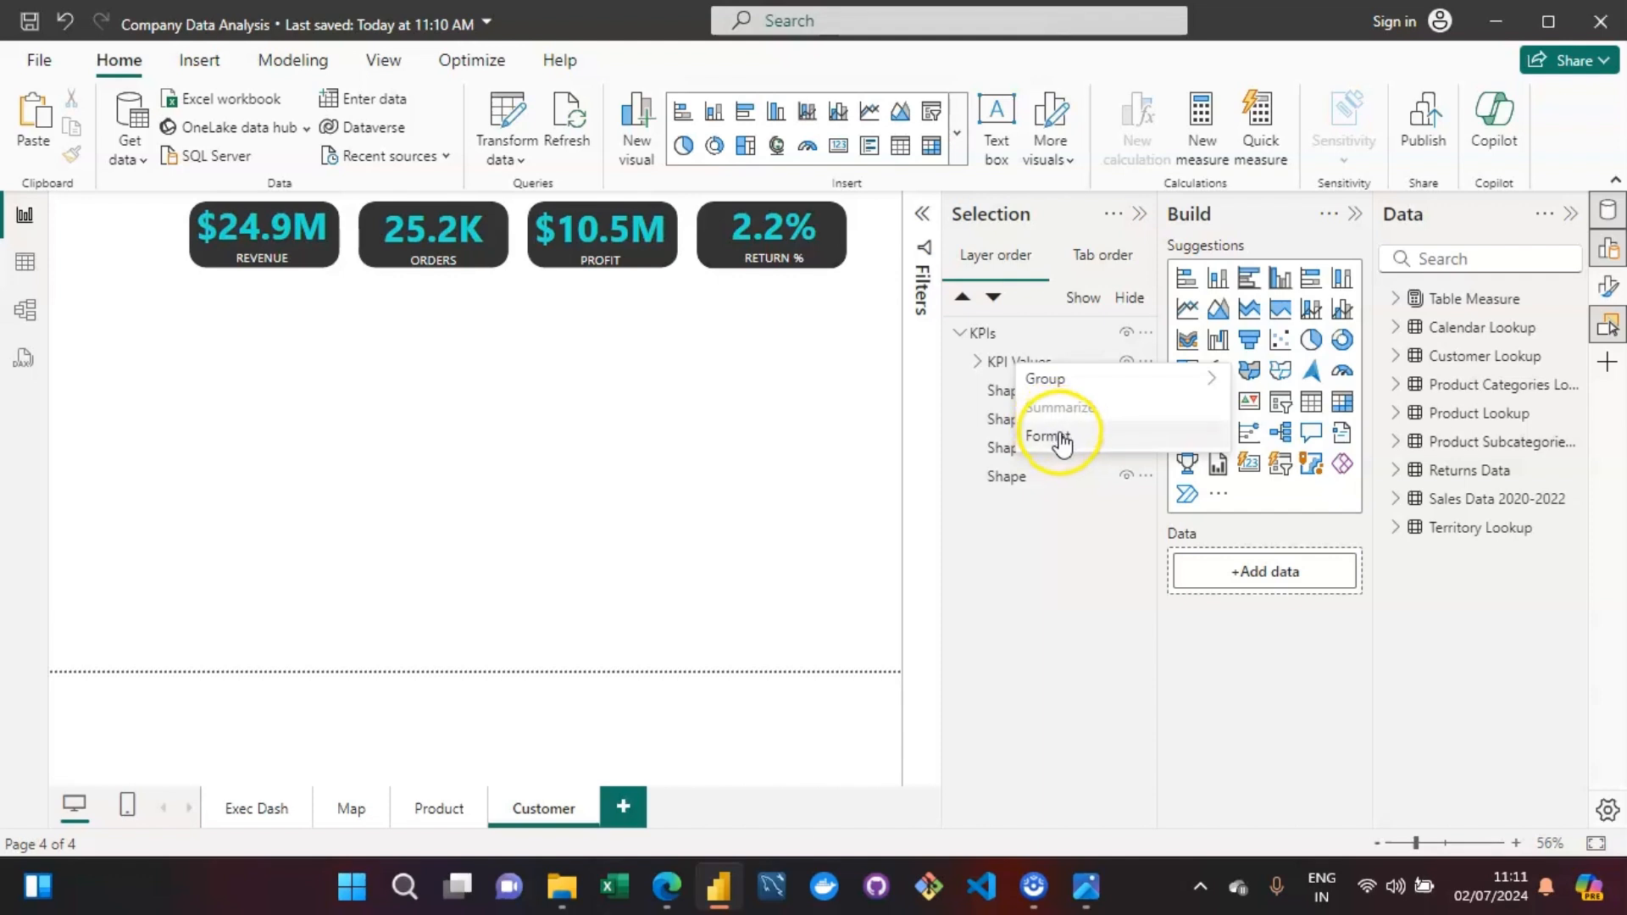
mouse_move(1068, 395)
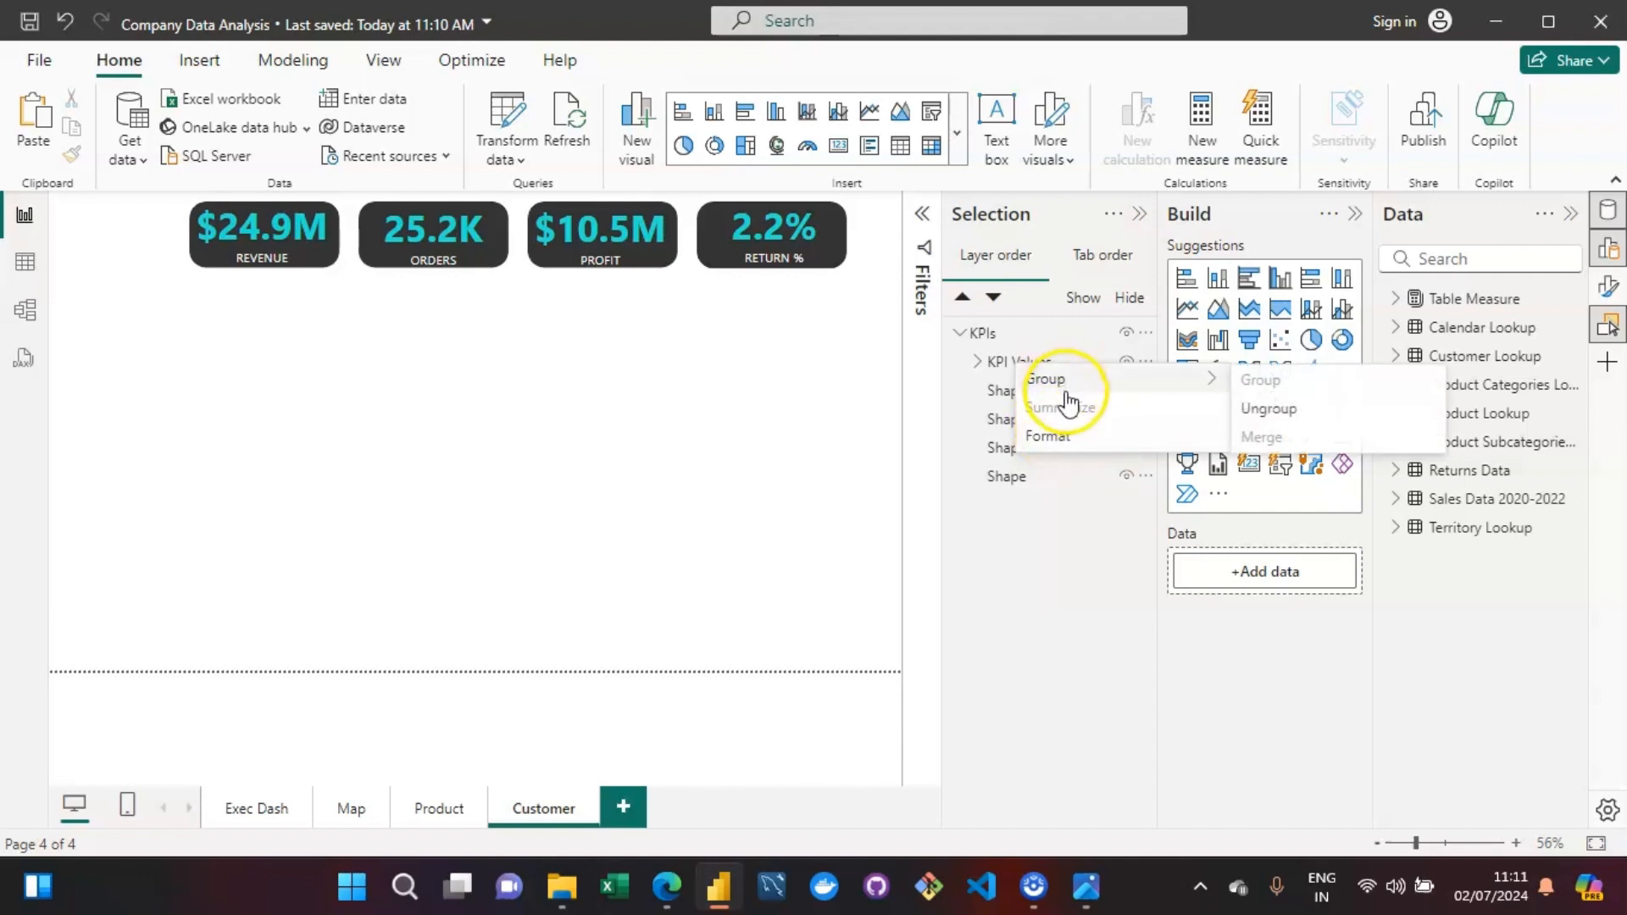
left_click(1318, 409)
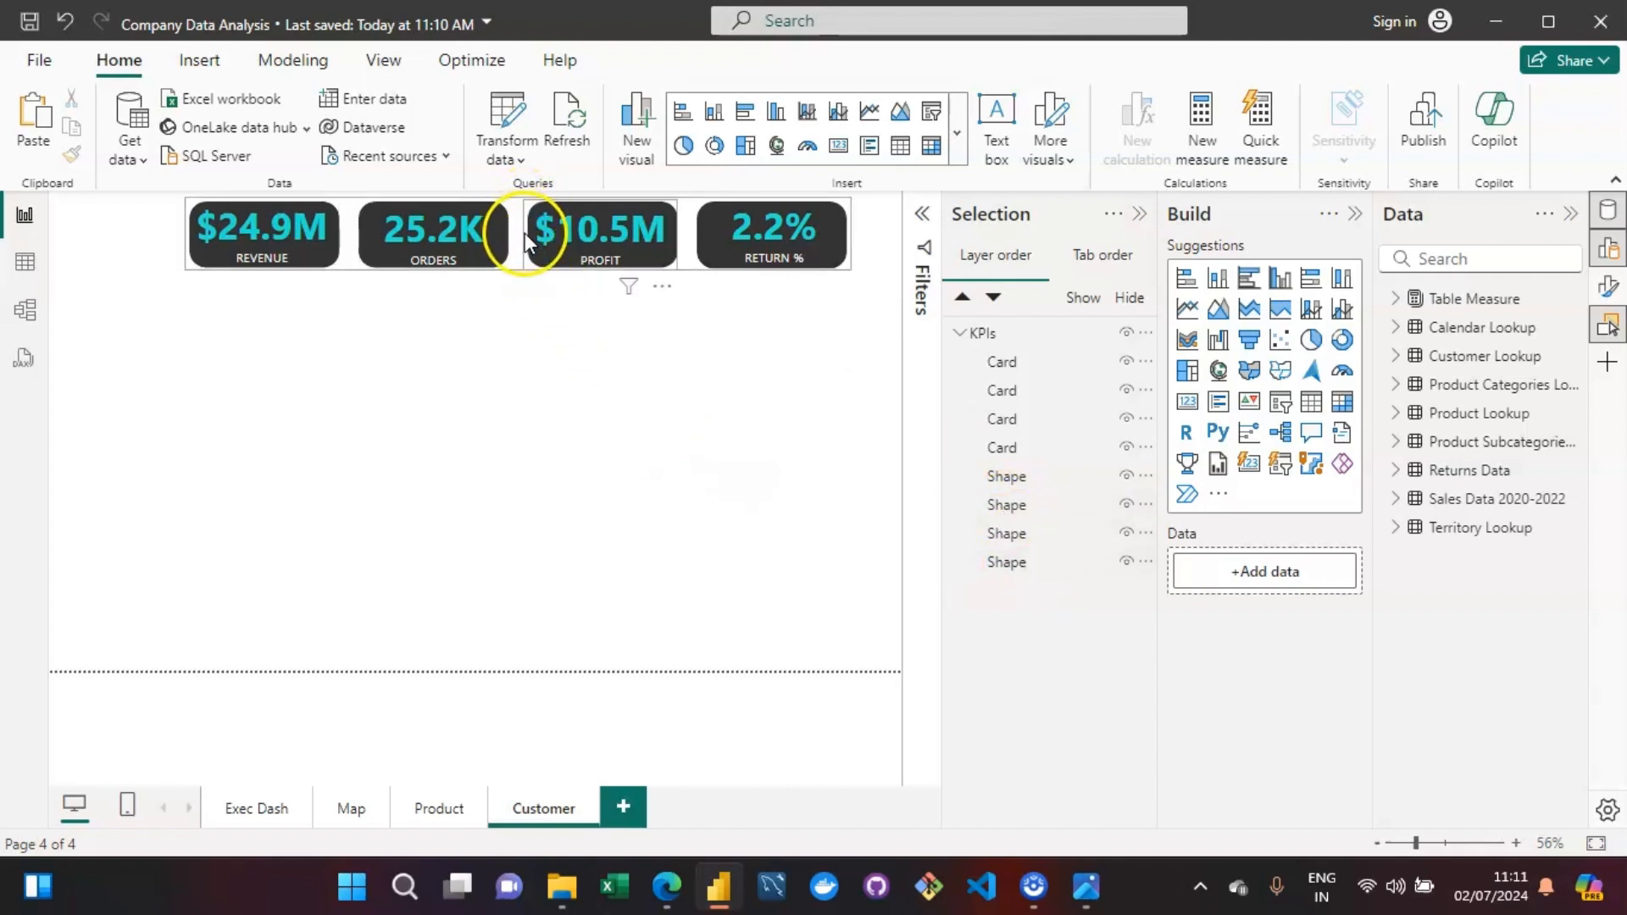
Ungroup the KPIs group on the Customer page and select the PROFIT card on its own.
left_click(699, 233)
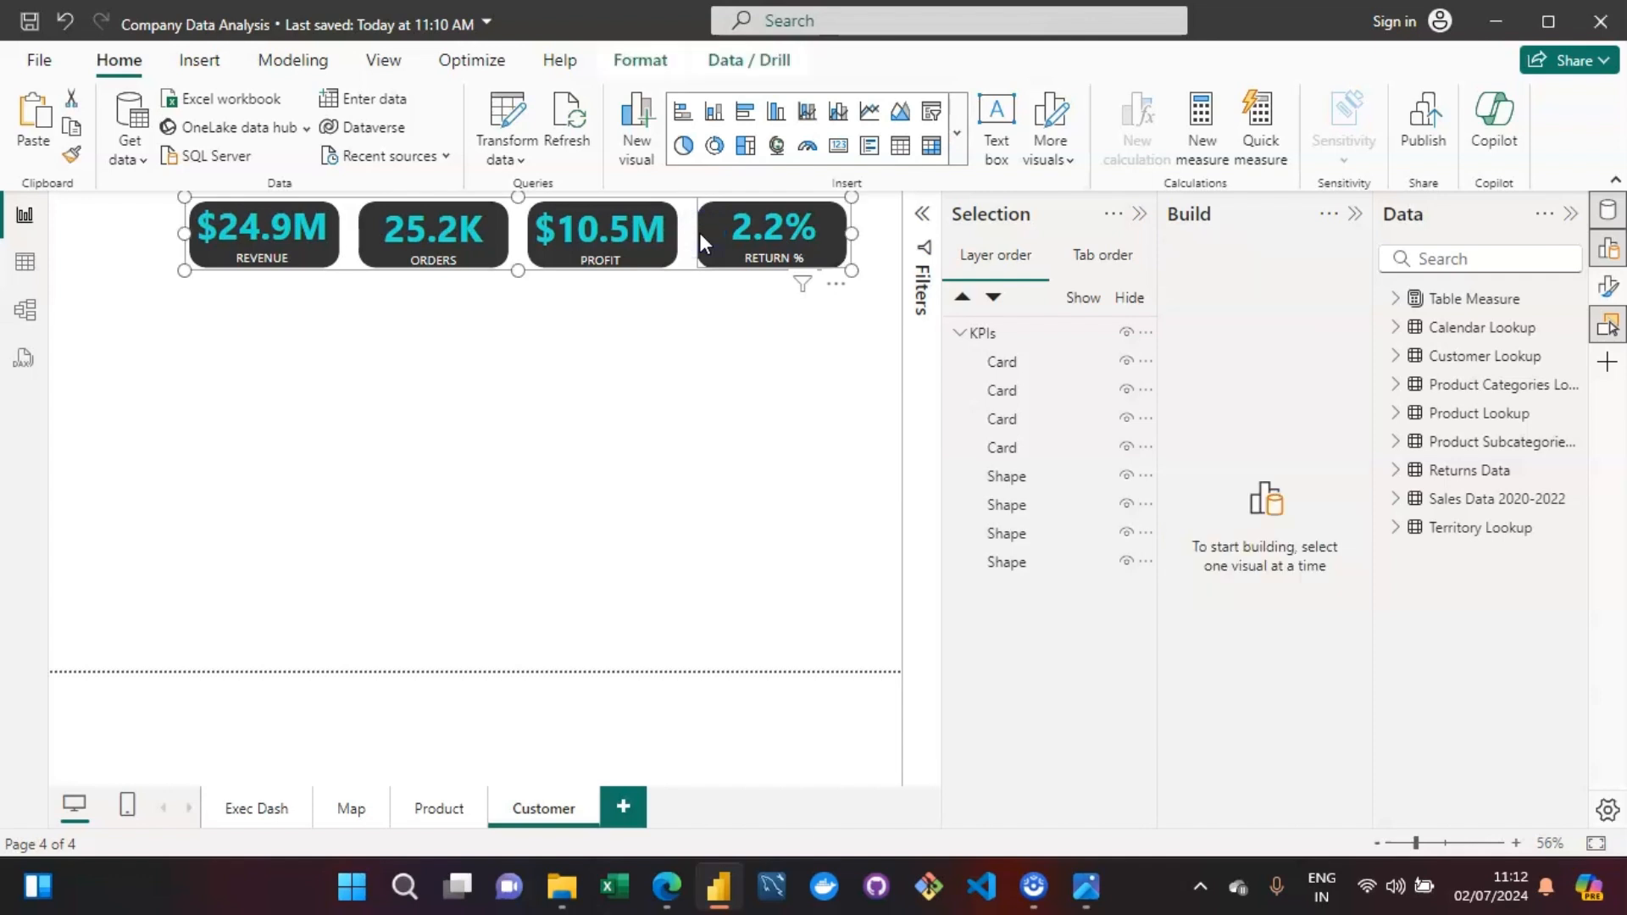
right_click(983, 332)
mouse_move(1036, 363)
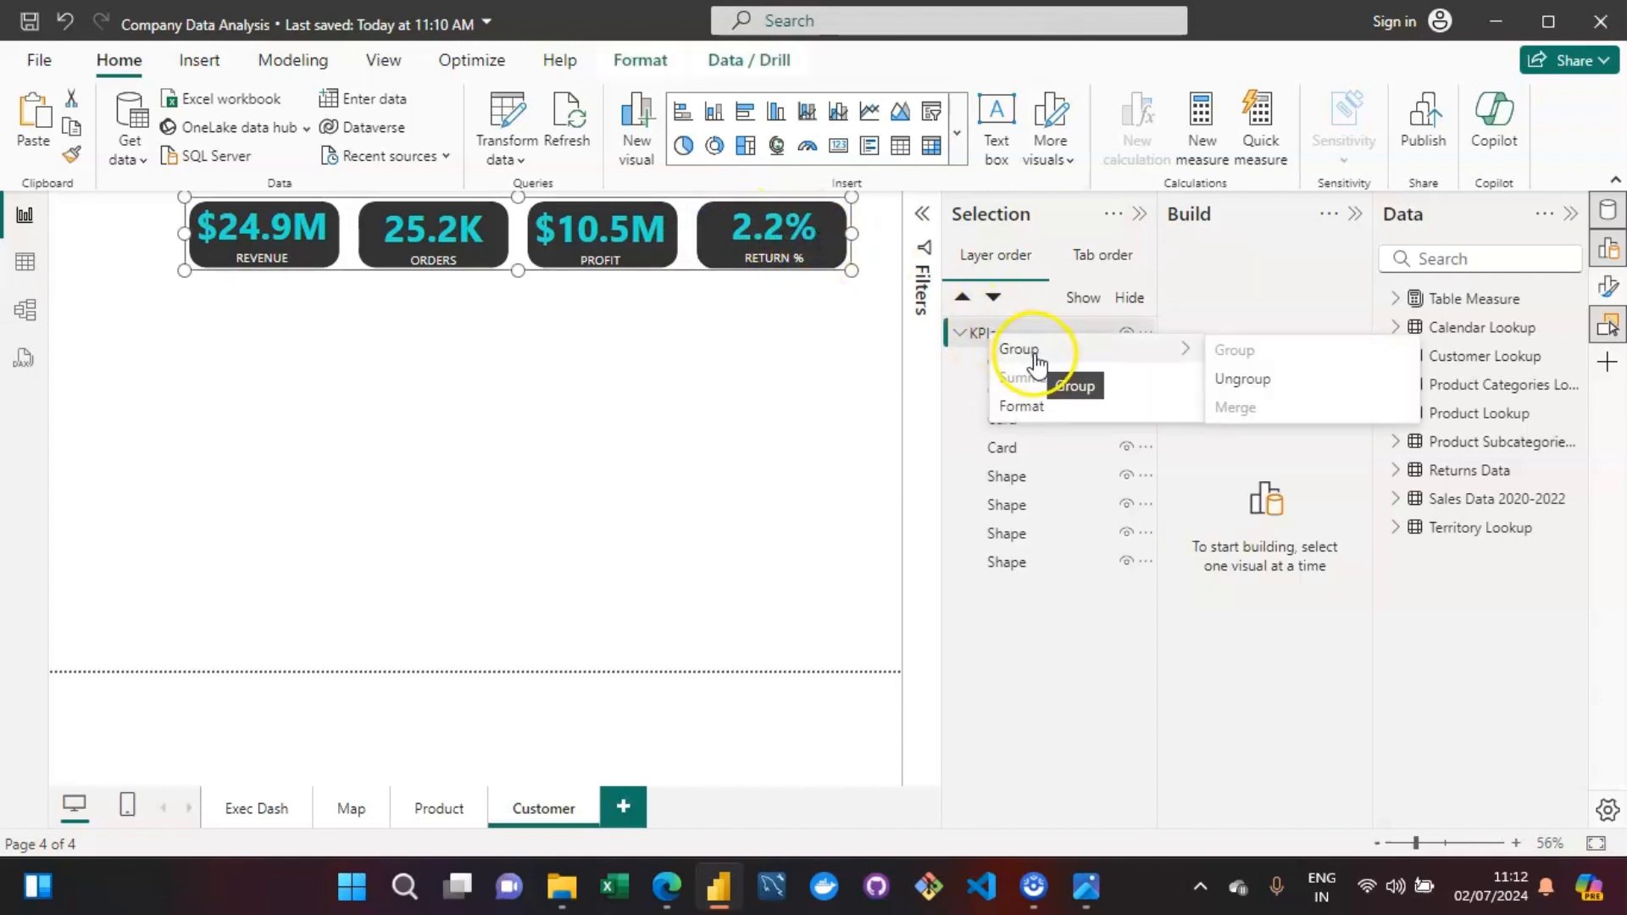
left_click(1311, 384)
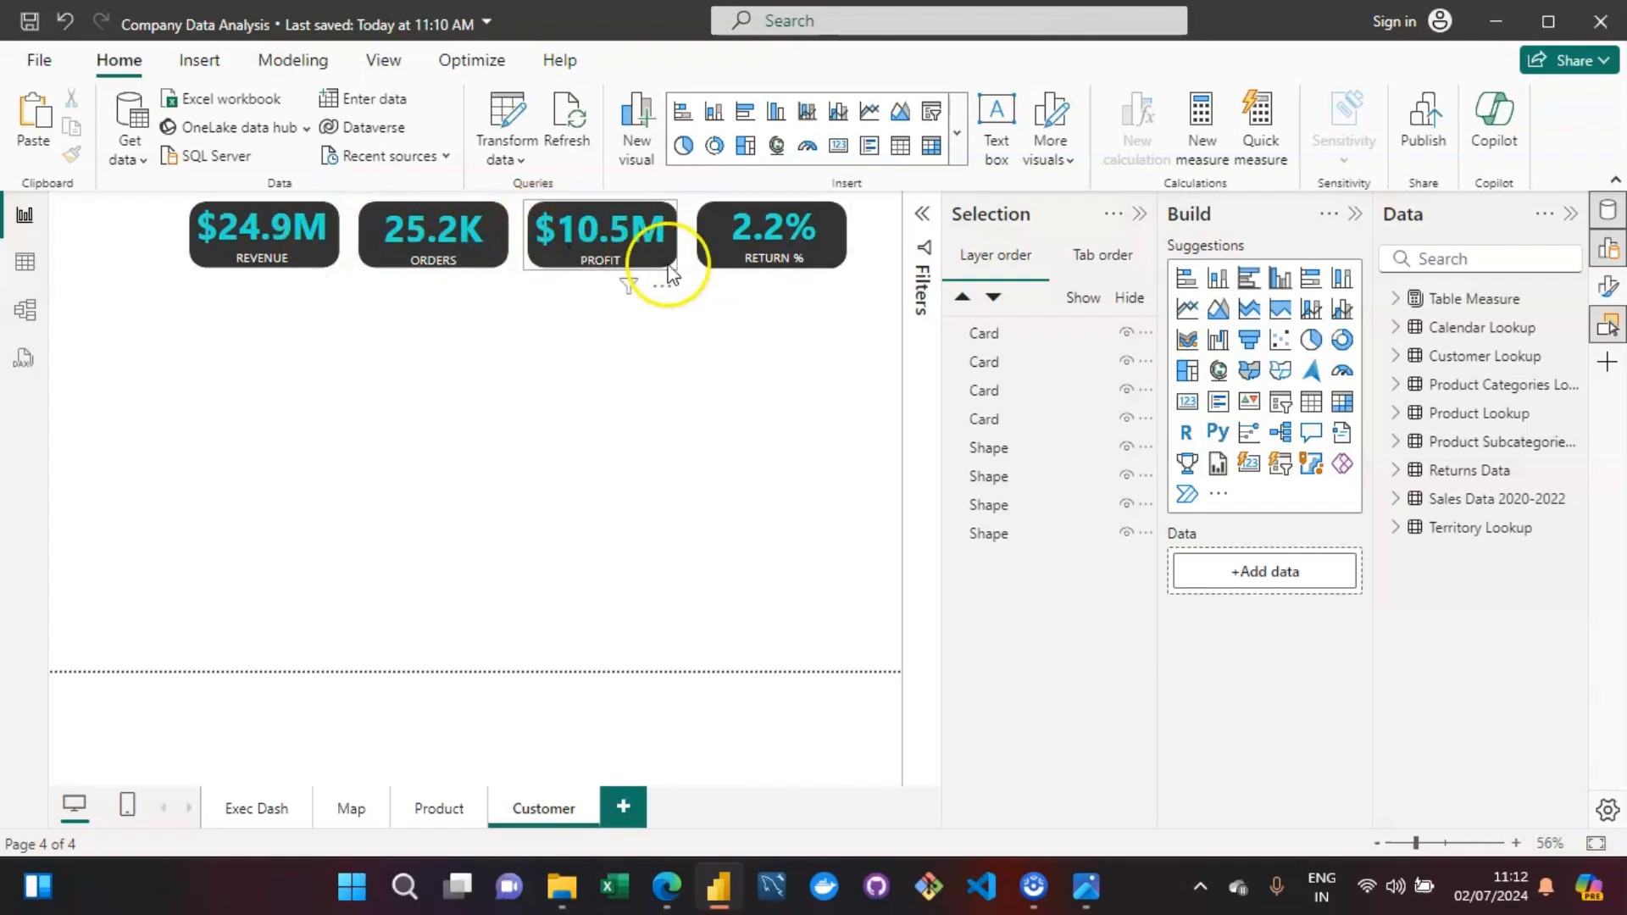
left_click(663, 275)
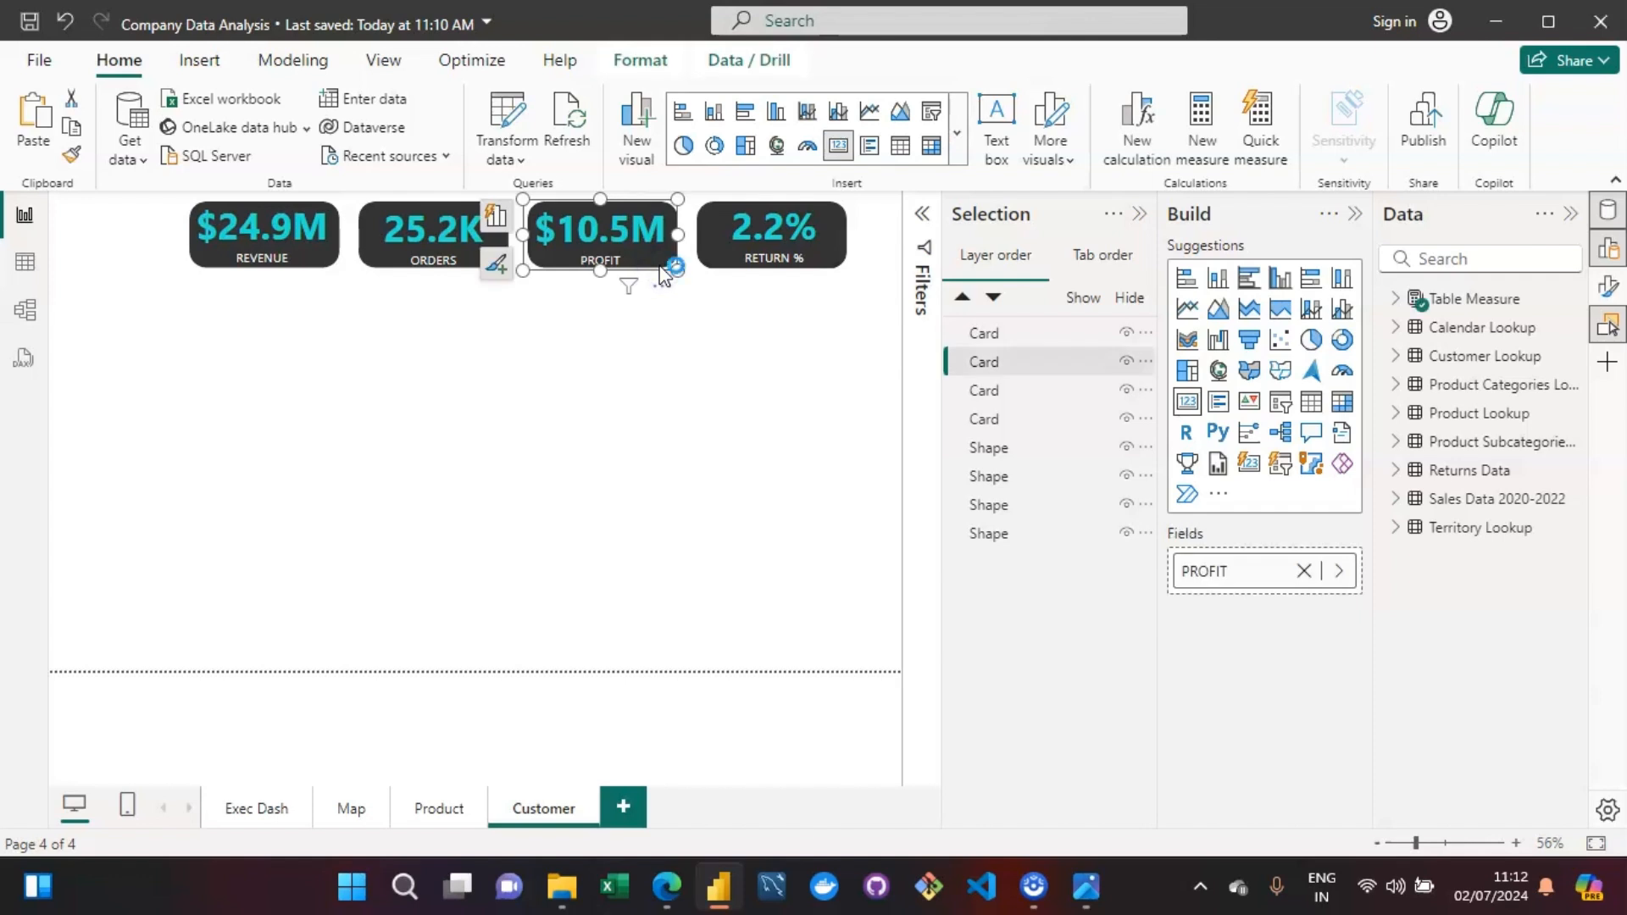
Delete the PROFIT and RETURN % cards together with their background shapes from the Customer page.
key("Delete")
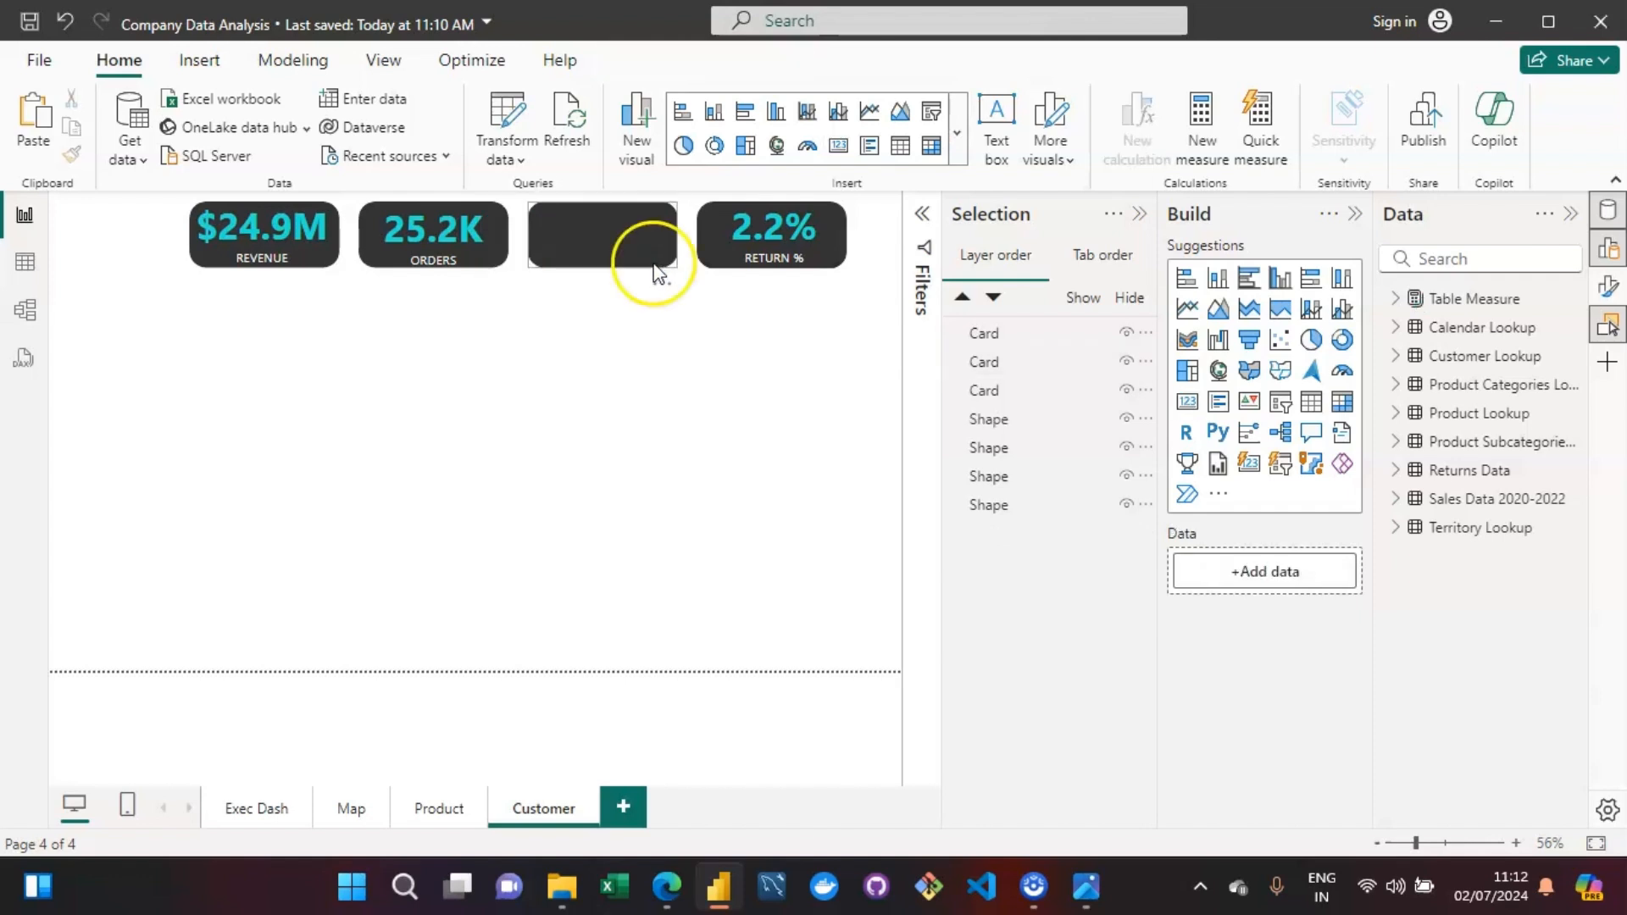
left_click(617, 237)
key("Delete")
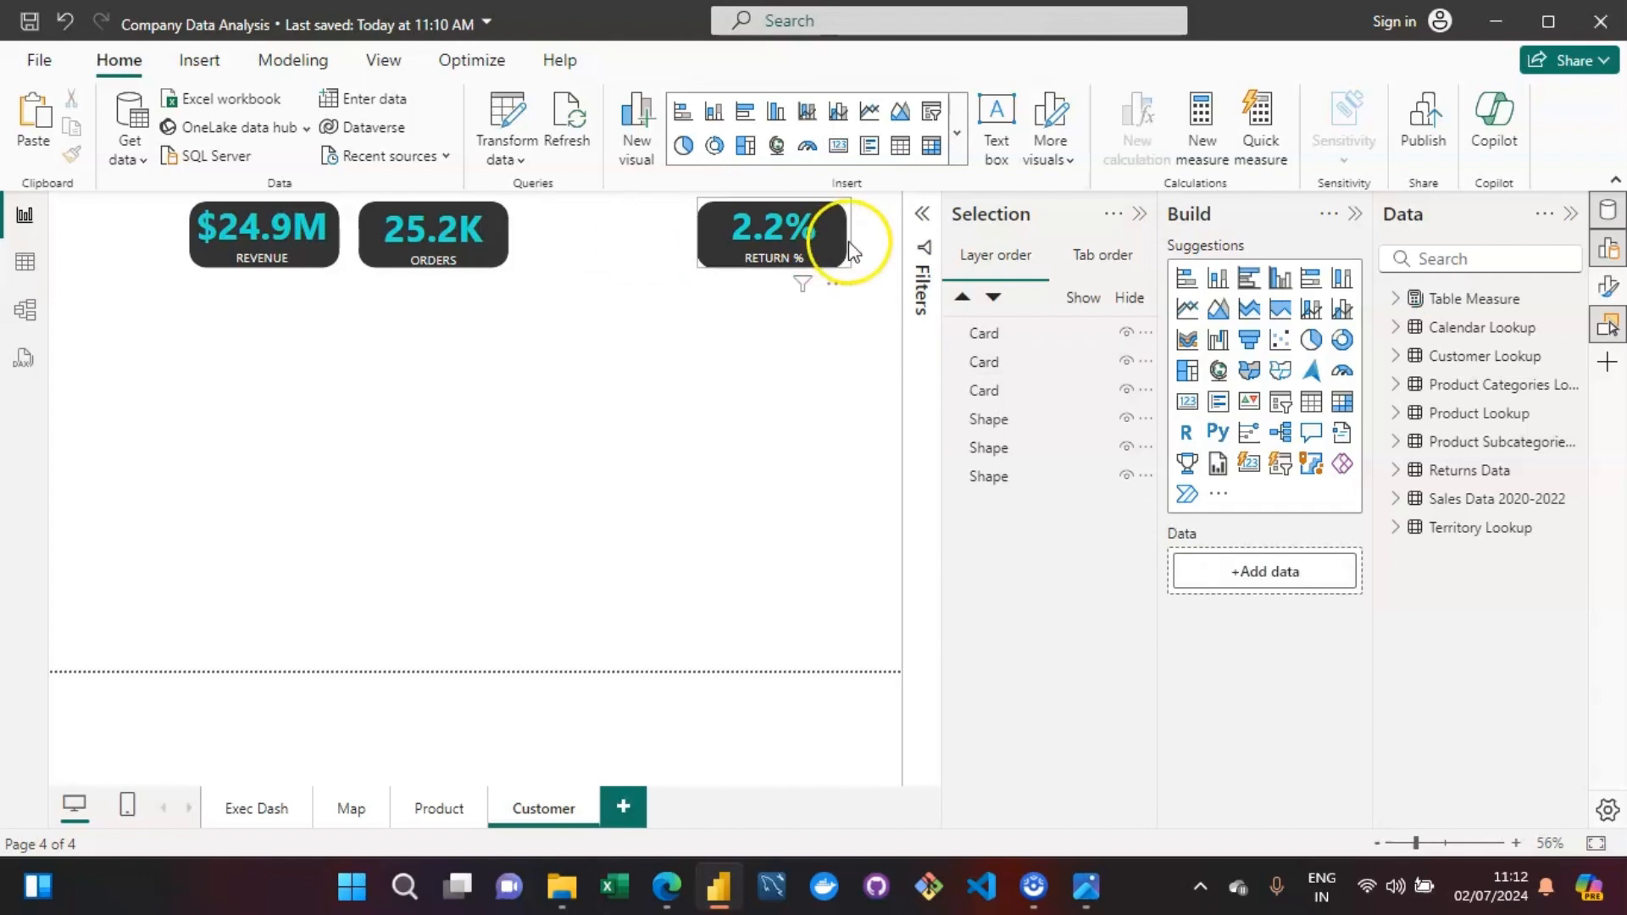
left_click(781, 241)
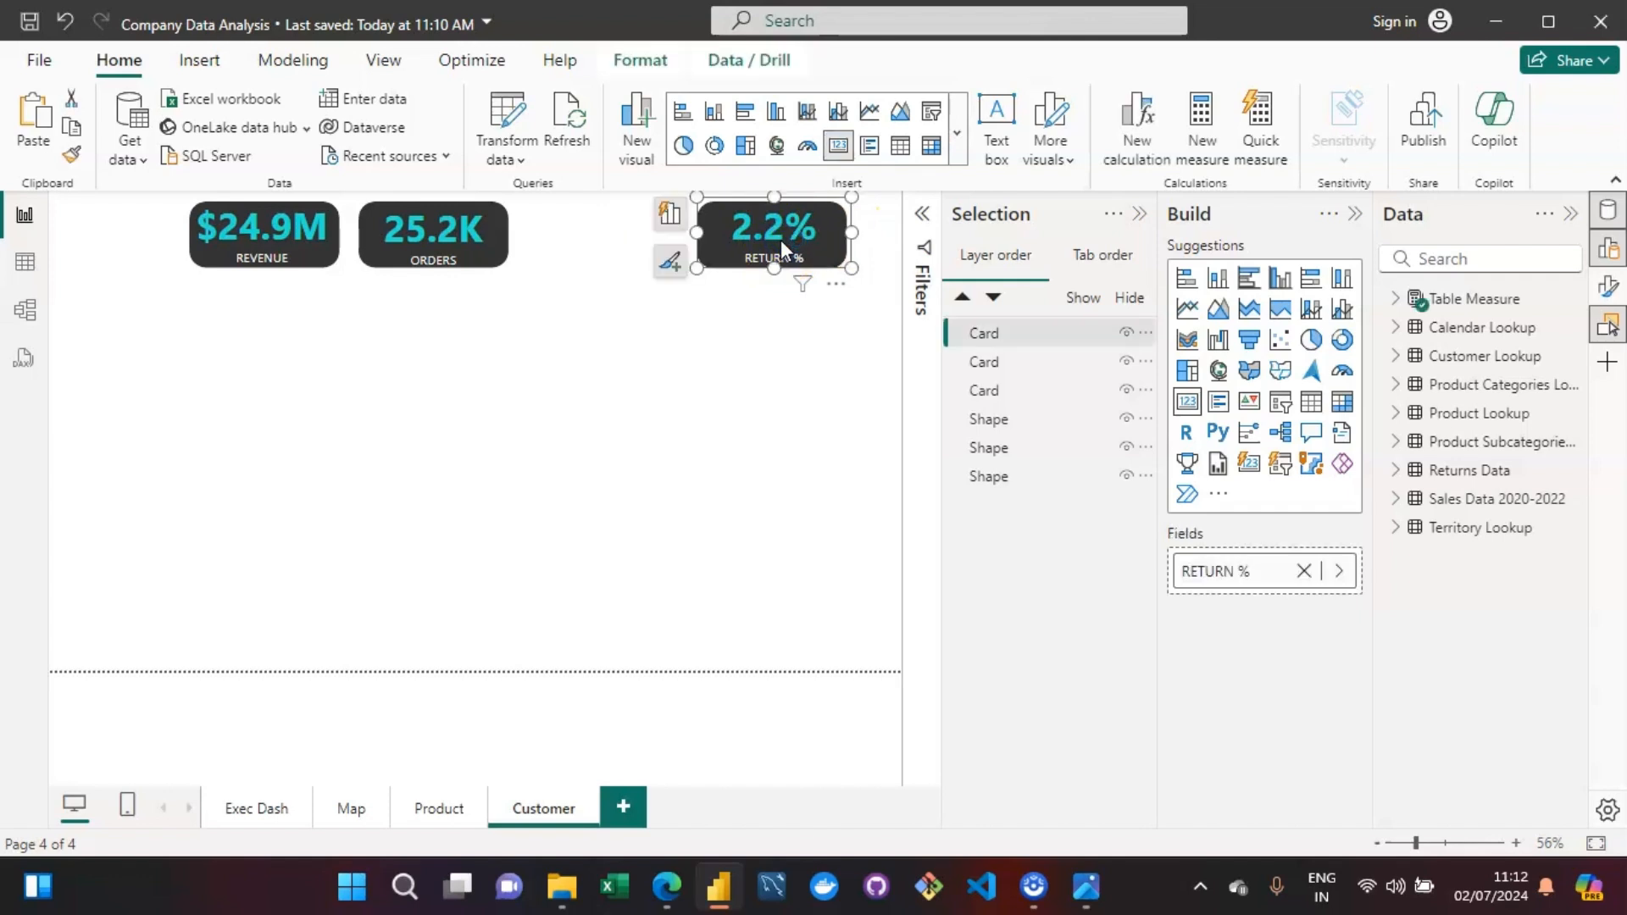
key("Delete")
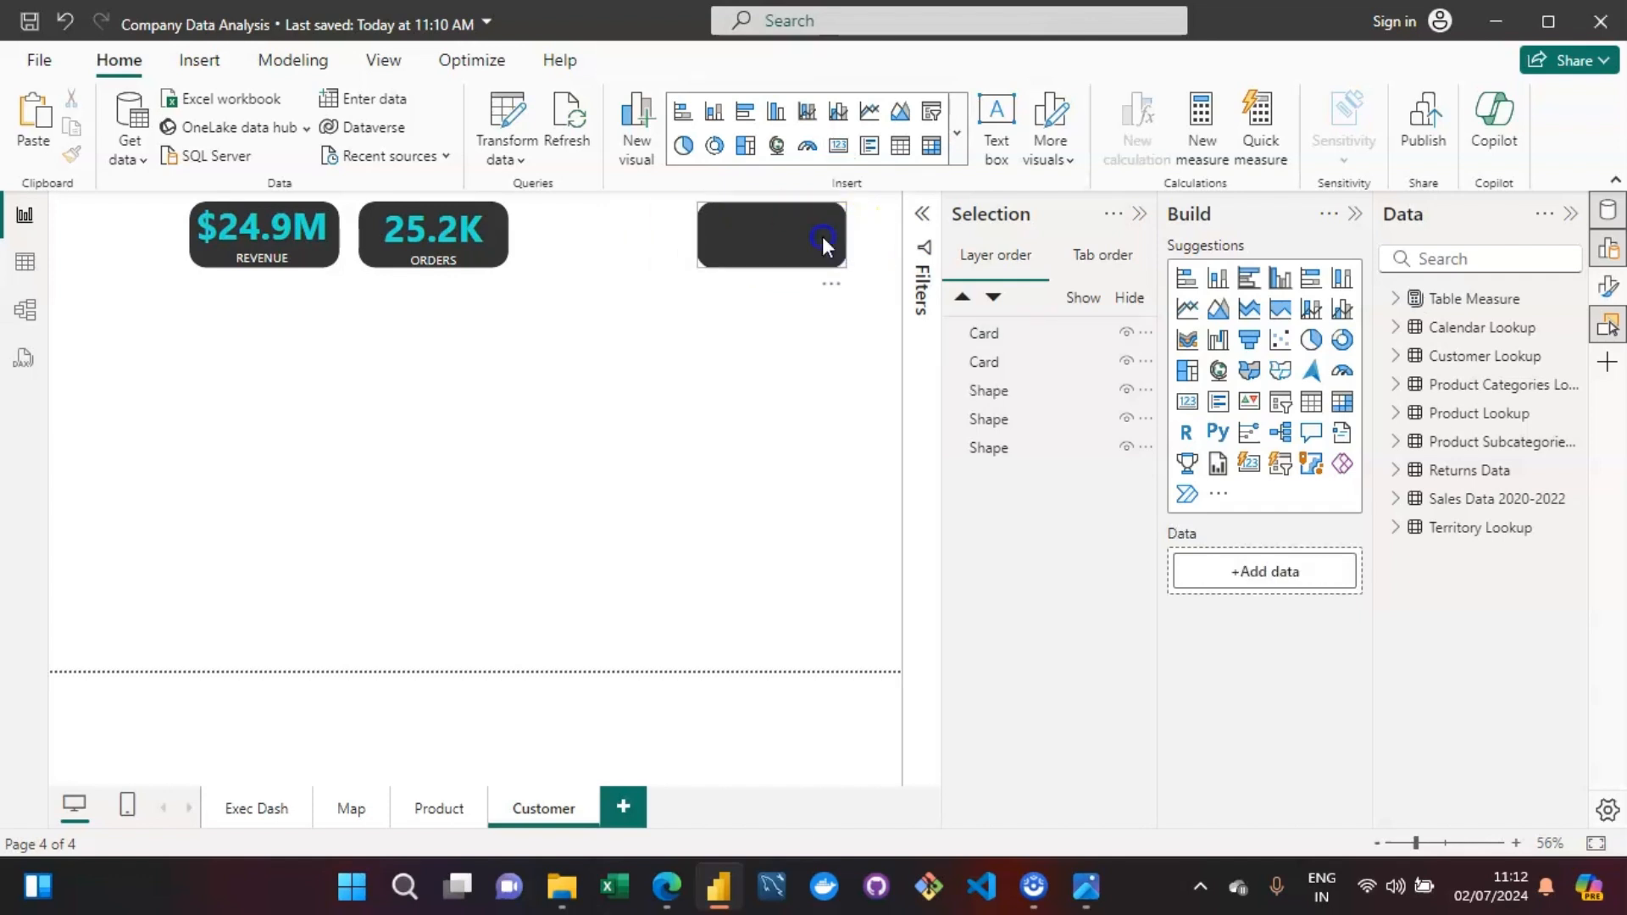
left_click(822, 236)
key("Delete")
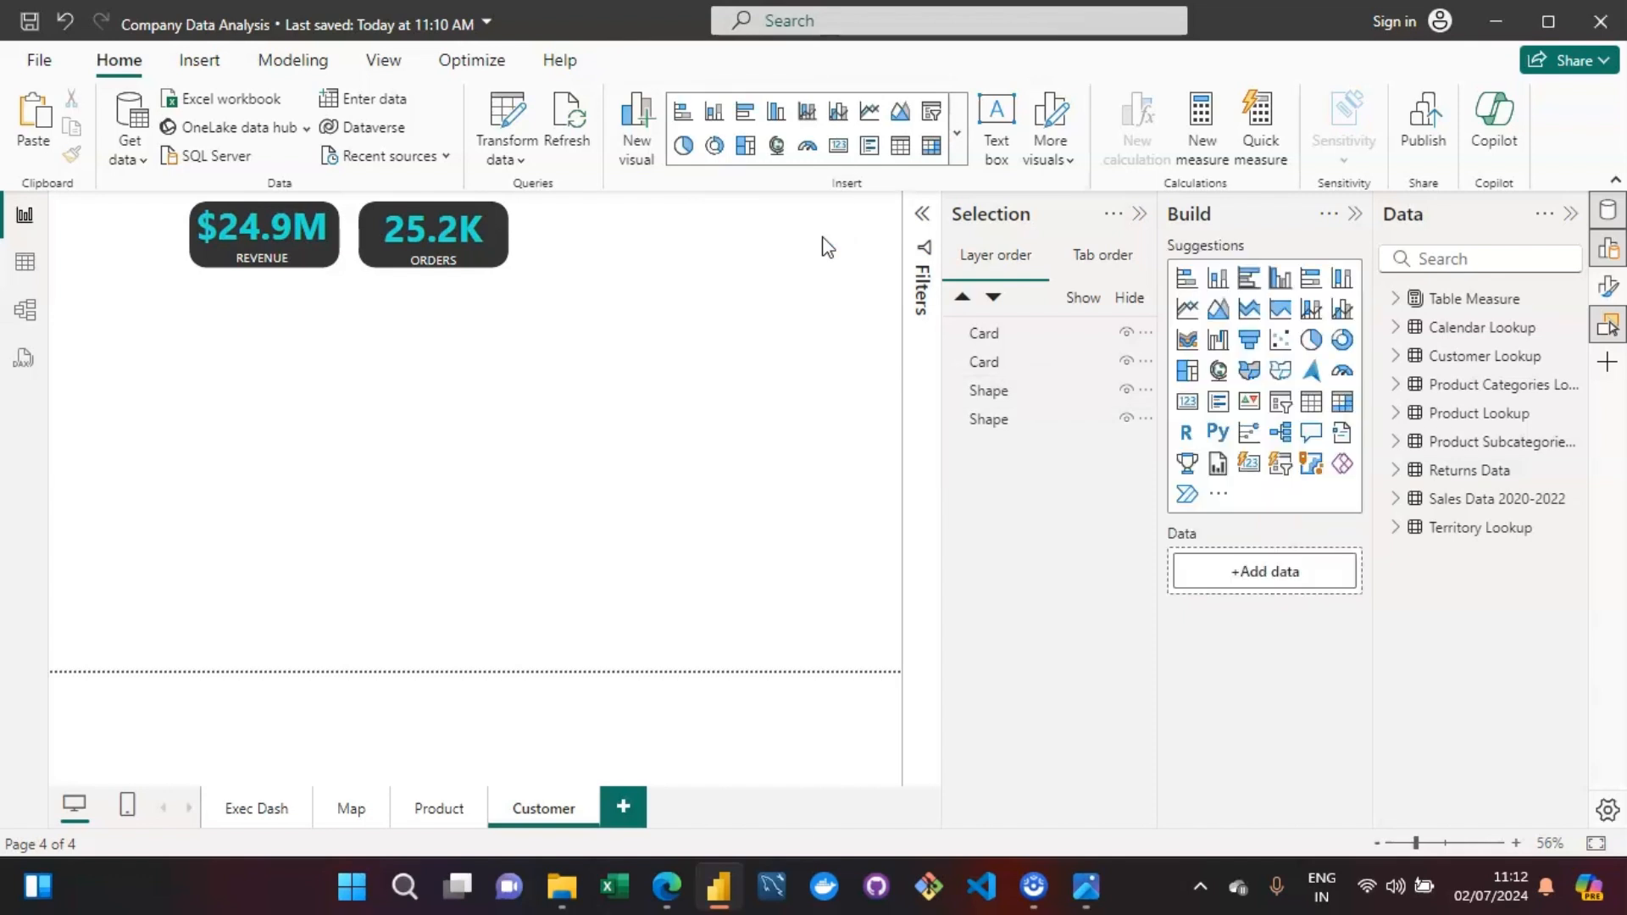
left_click(689, 470)
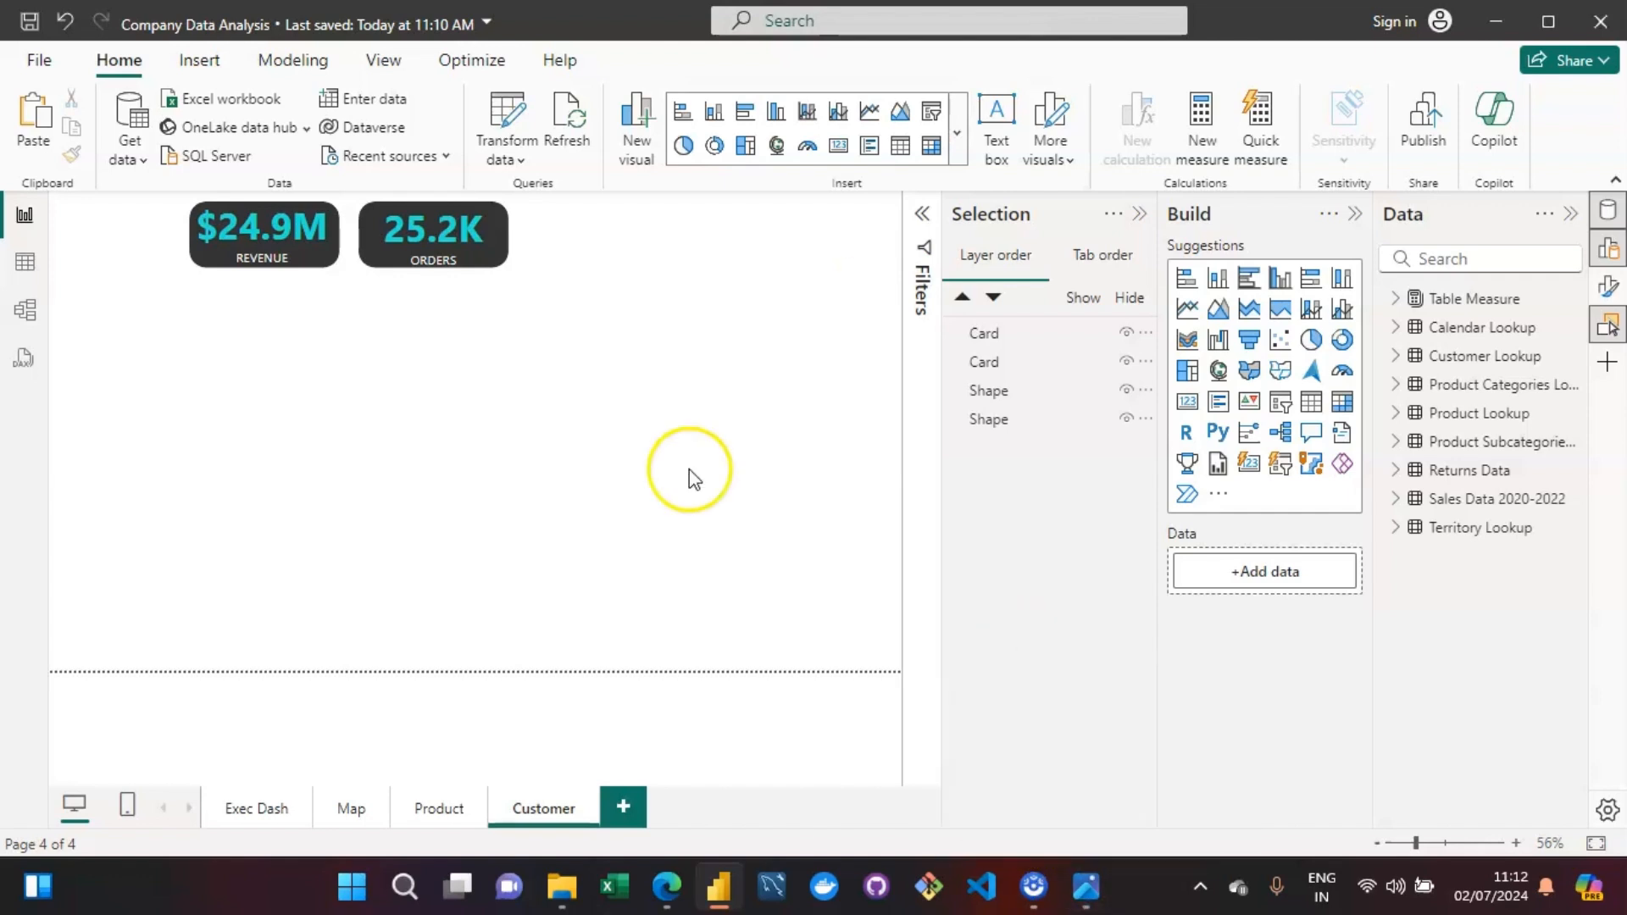
Consult the assignment's Key Objectives image and replace the REVENUE card's field with the Total Customers measure.
left_click(1099, 911)
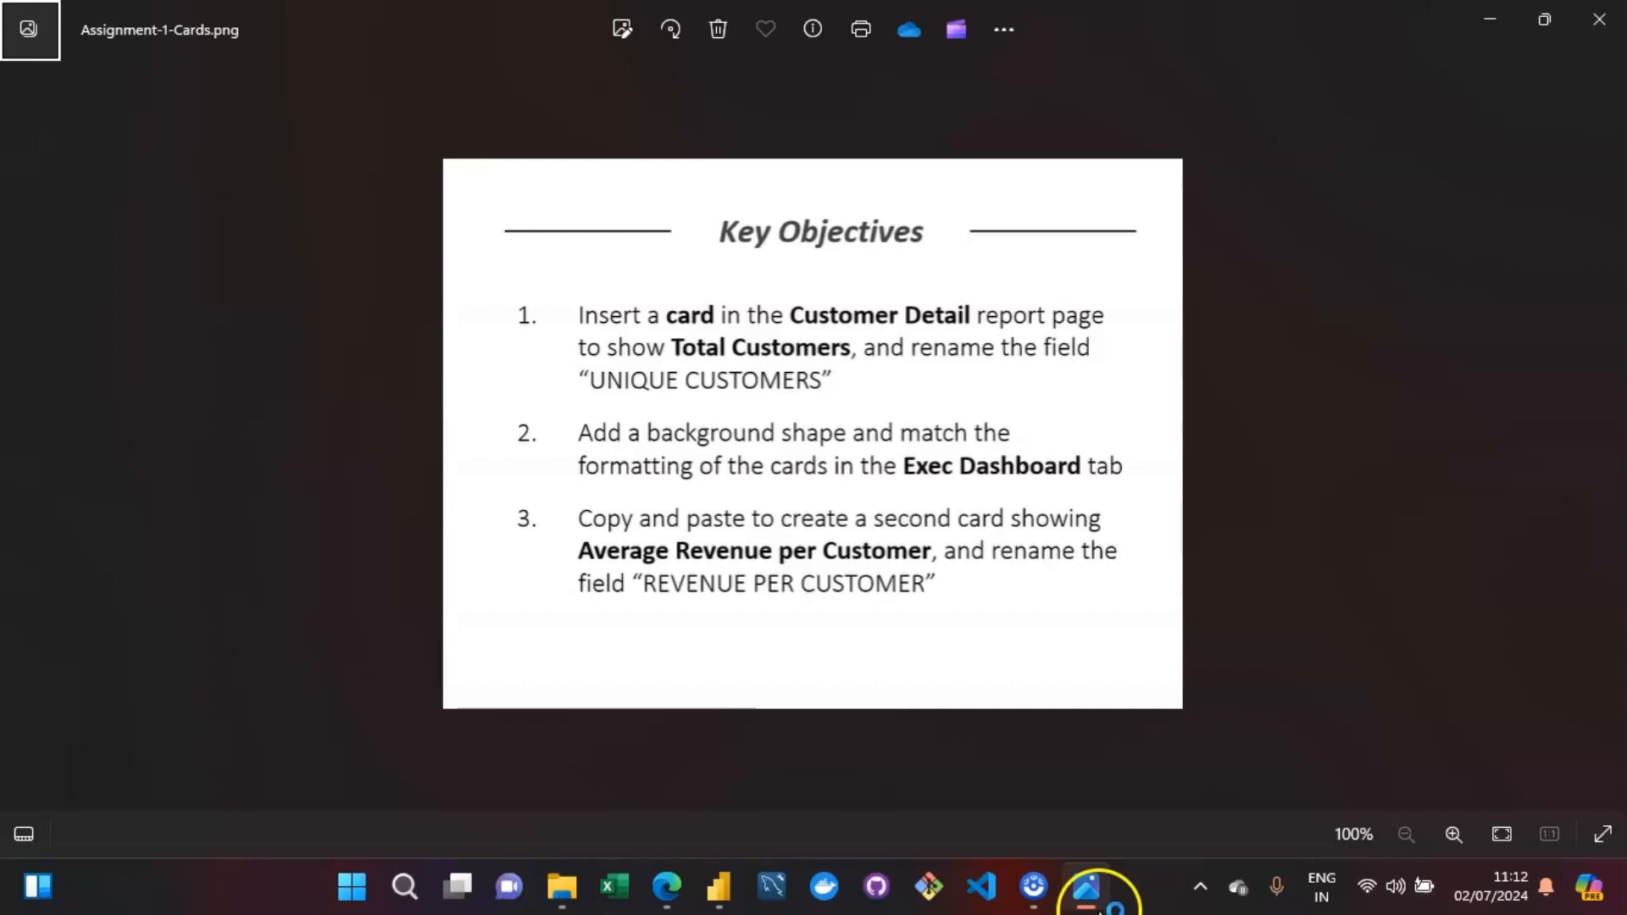
left_click(1093, 900)
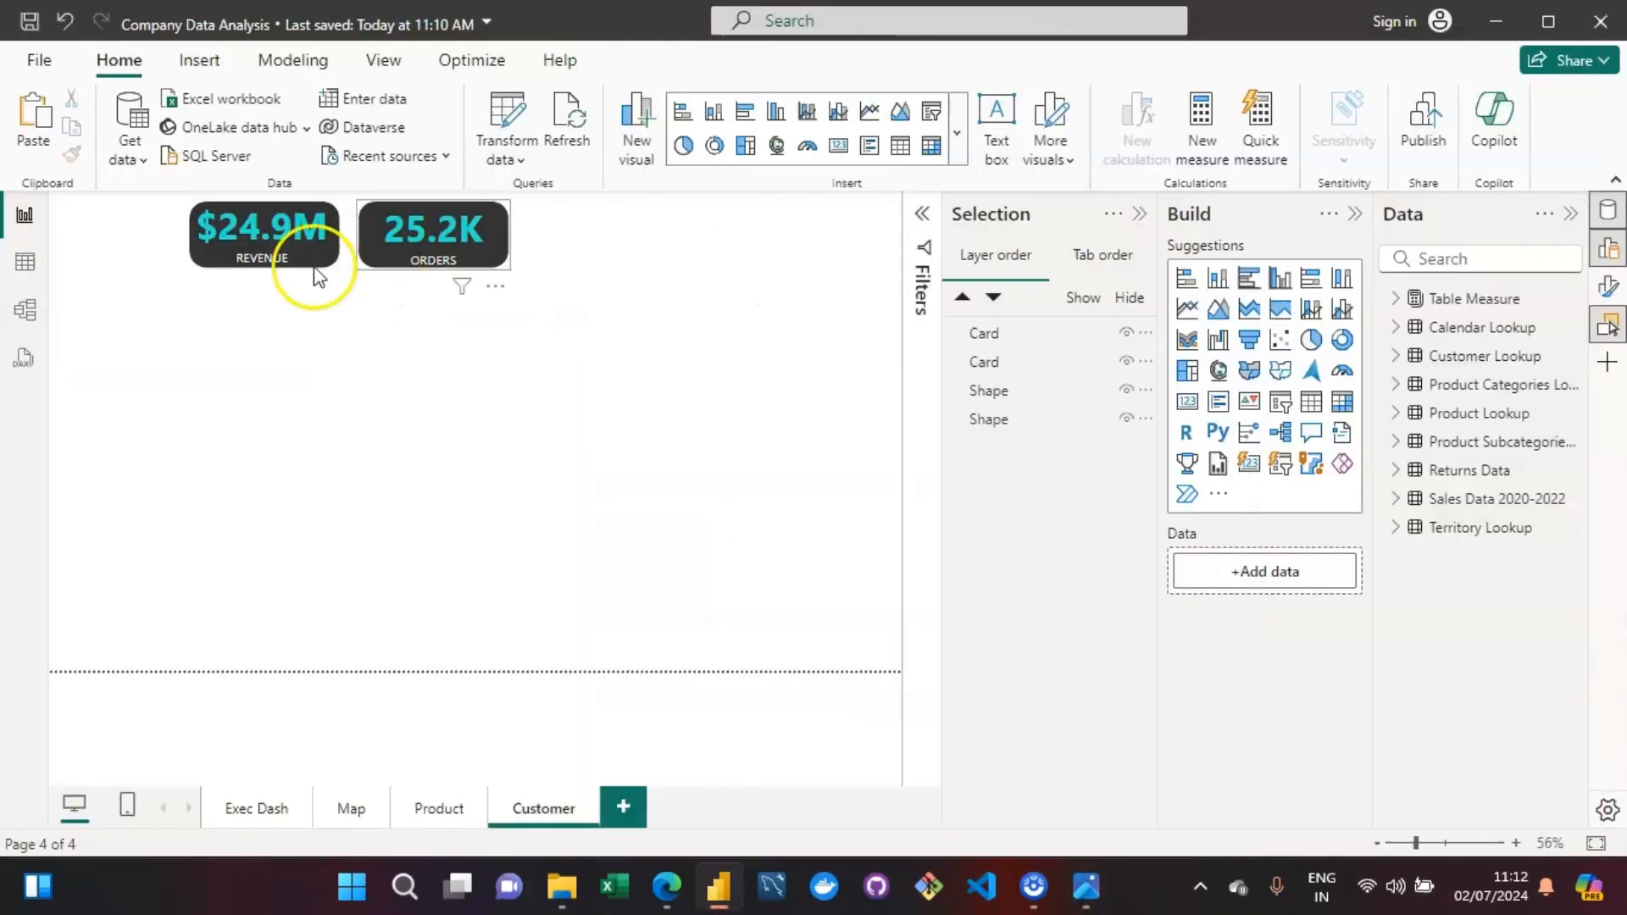
left_click(256, 234)
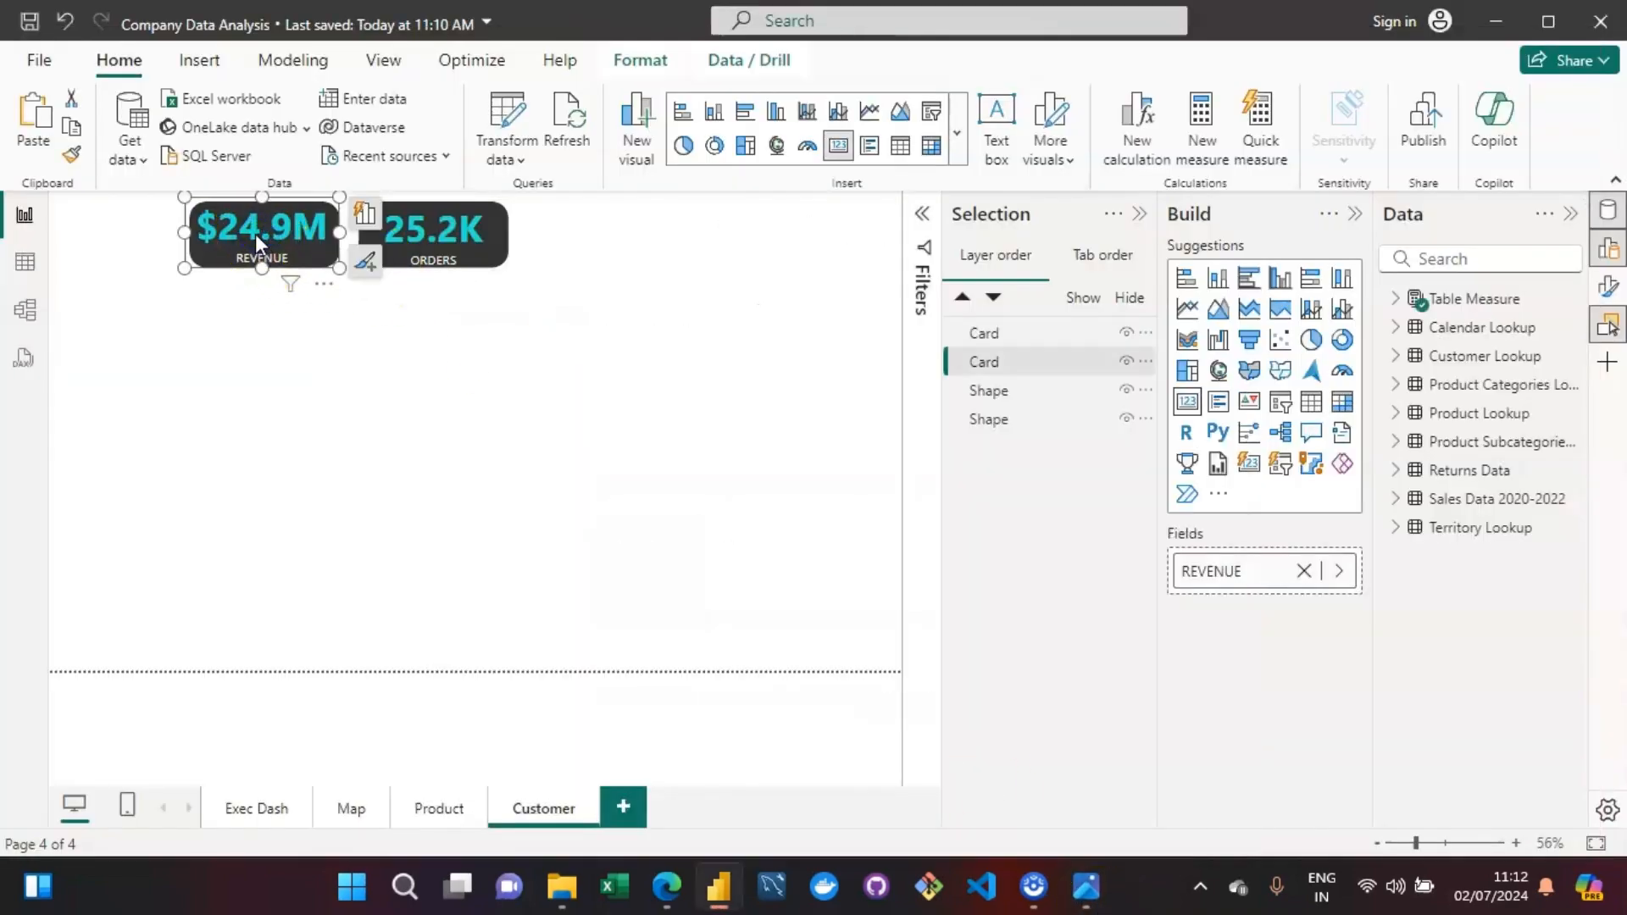
left_click(373, 219)
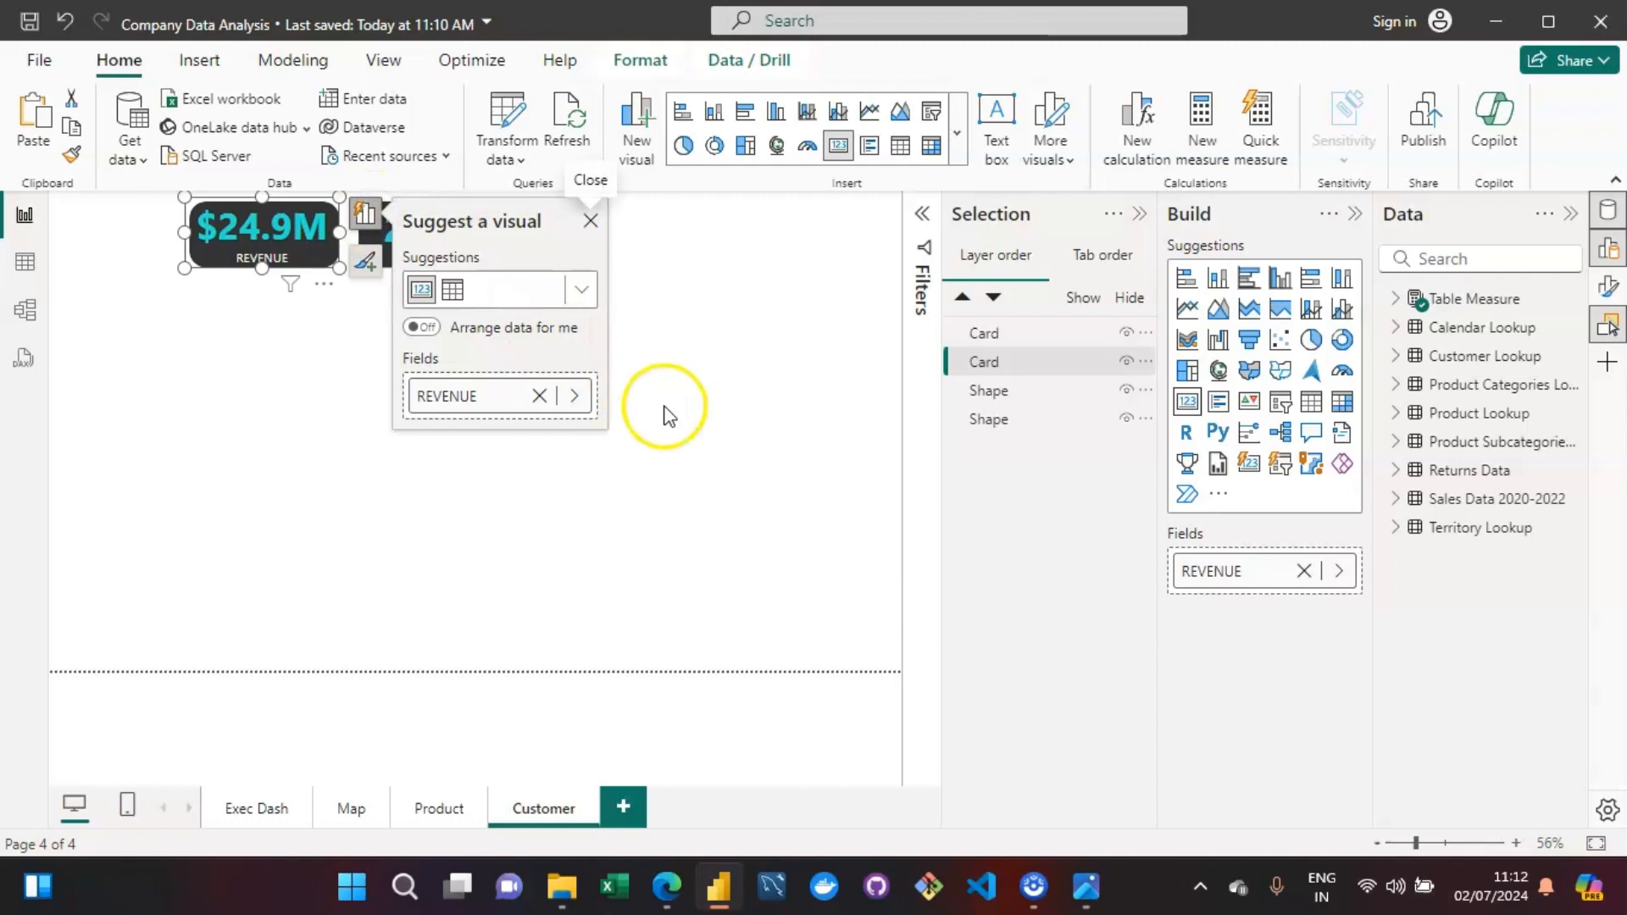
left_click(536, 396)
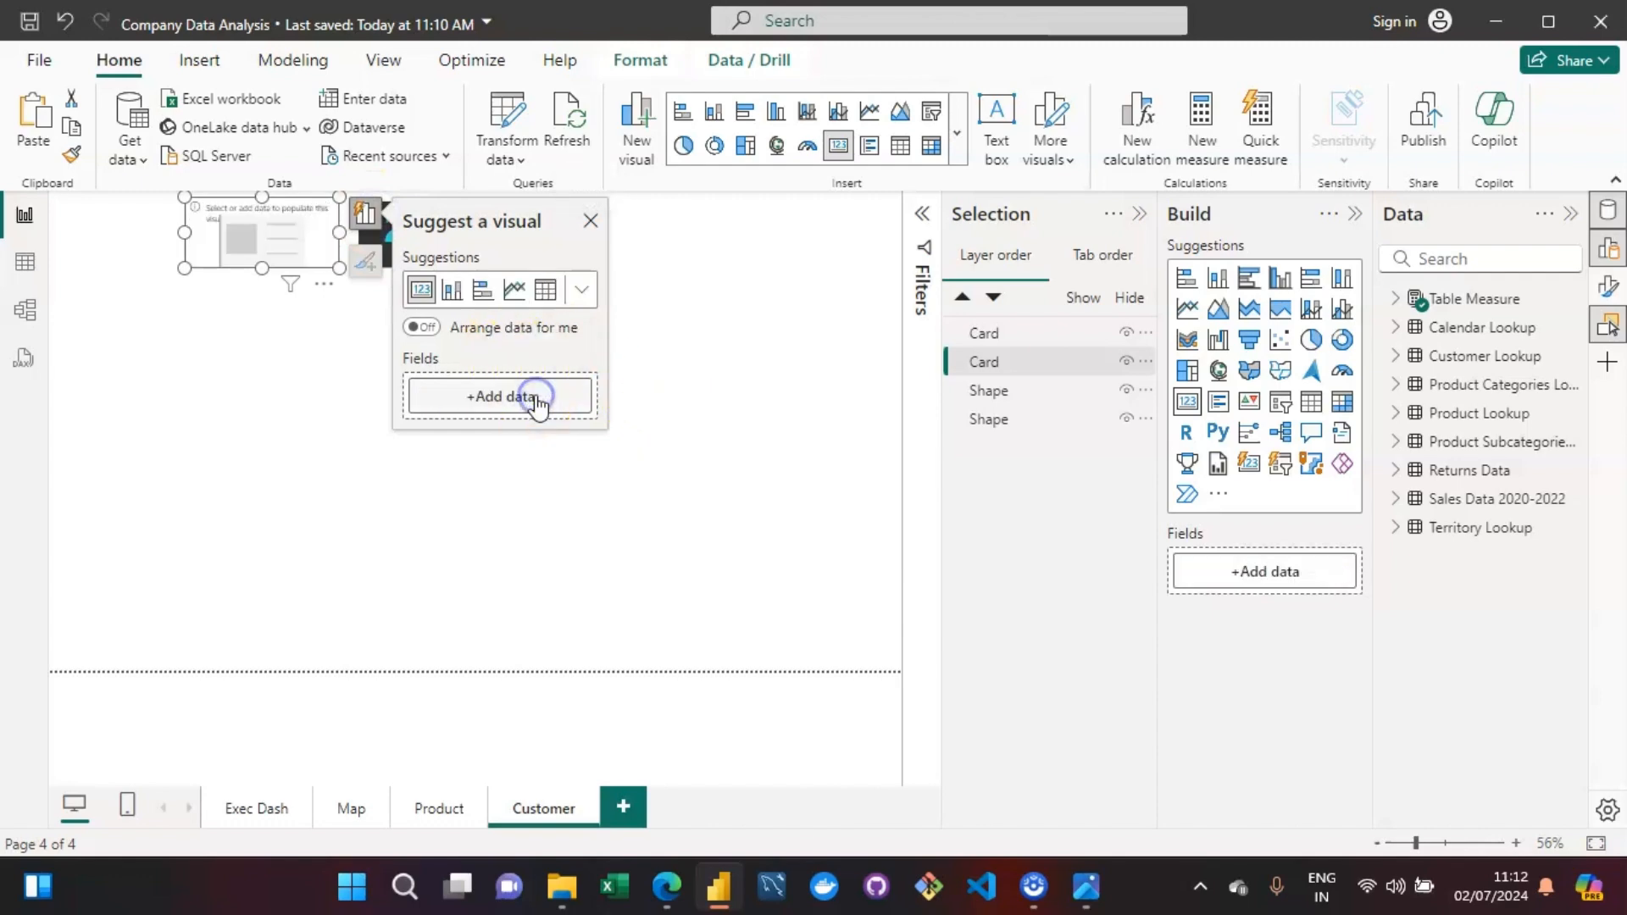
left_click(481, 407)
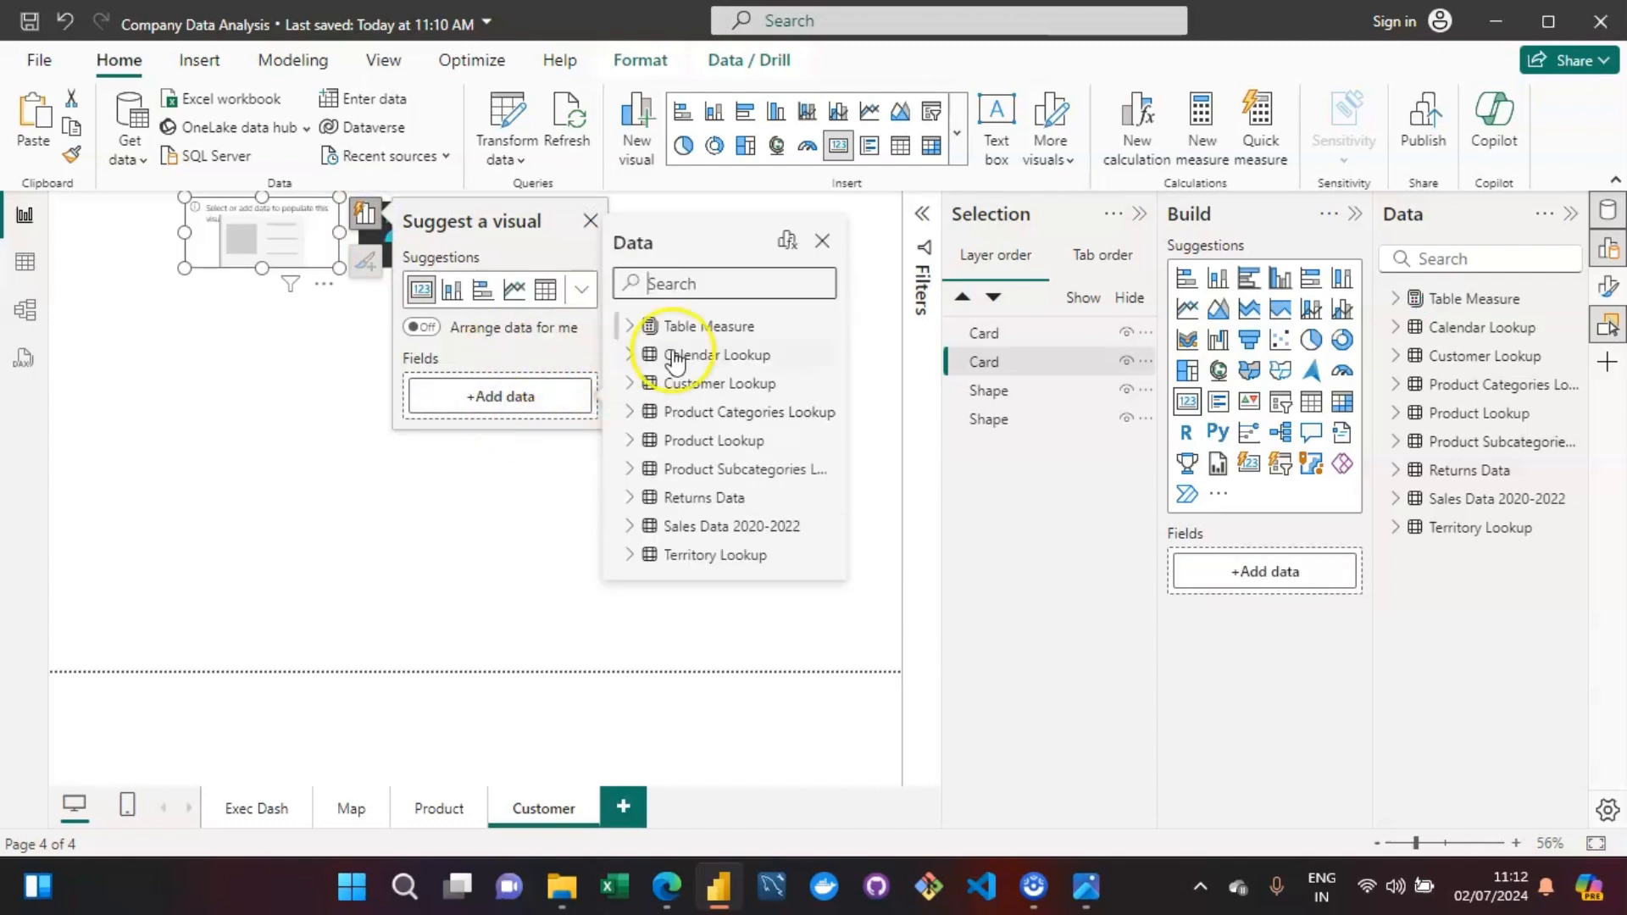
left_click(718, 287)
type("total")
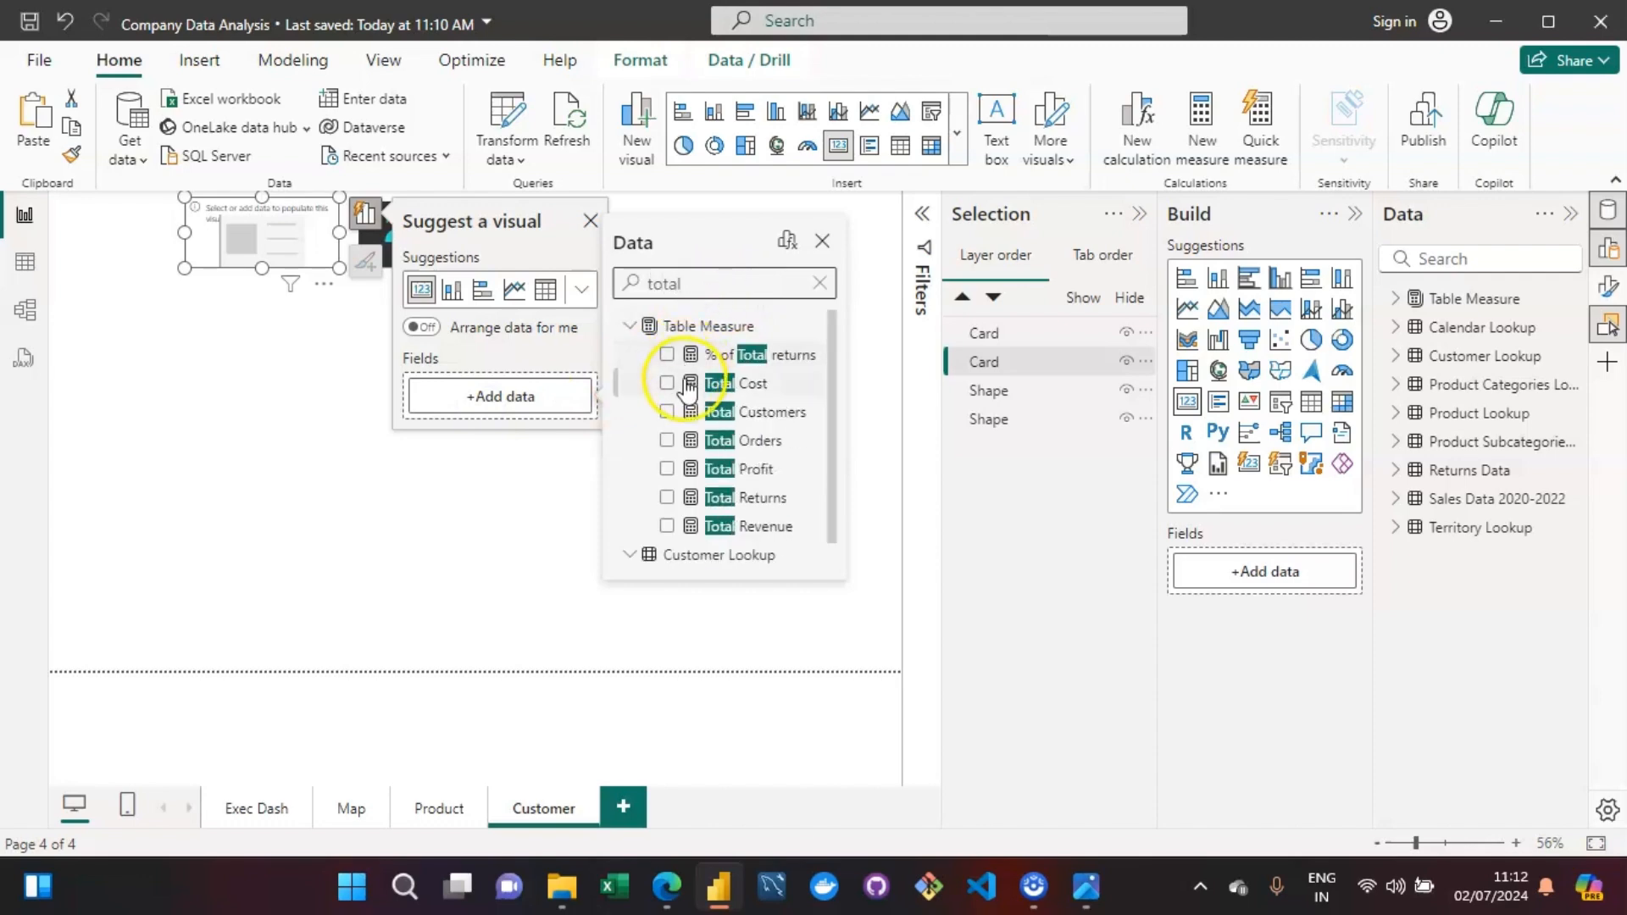
left_click(667, 412)
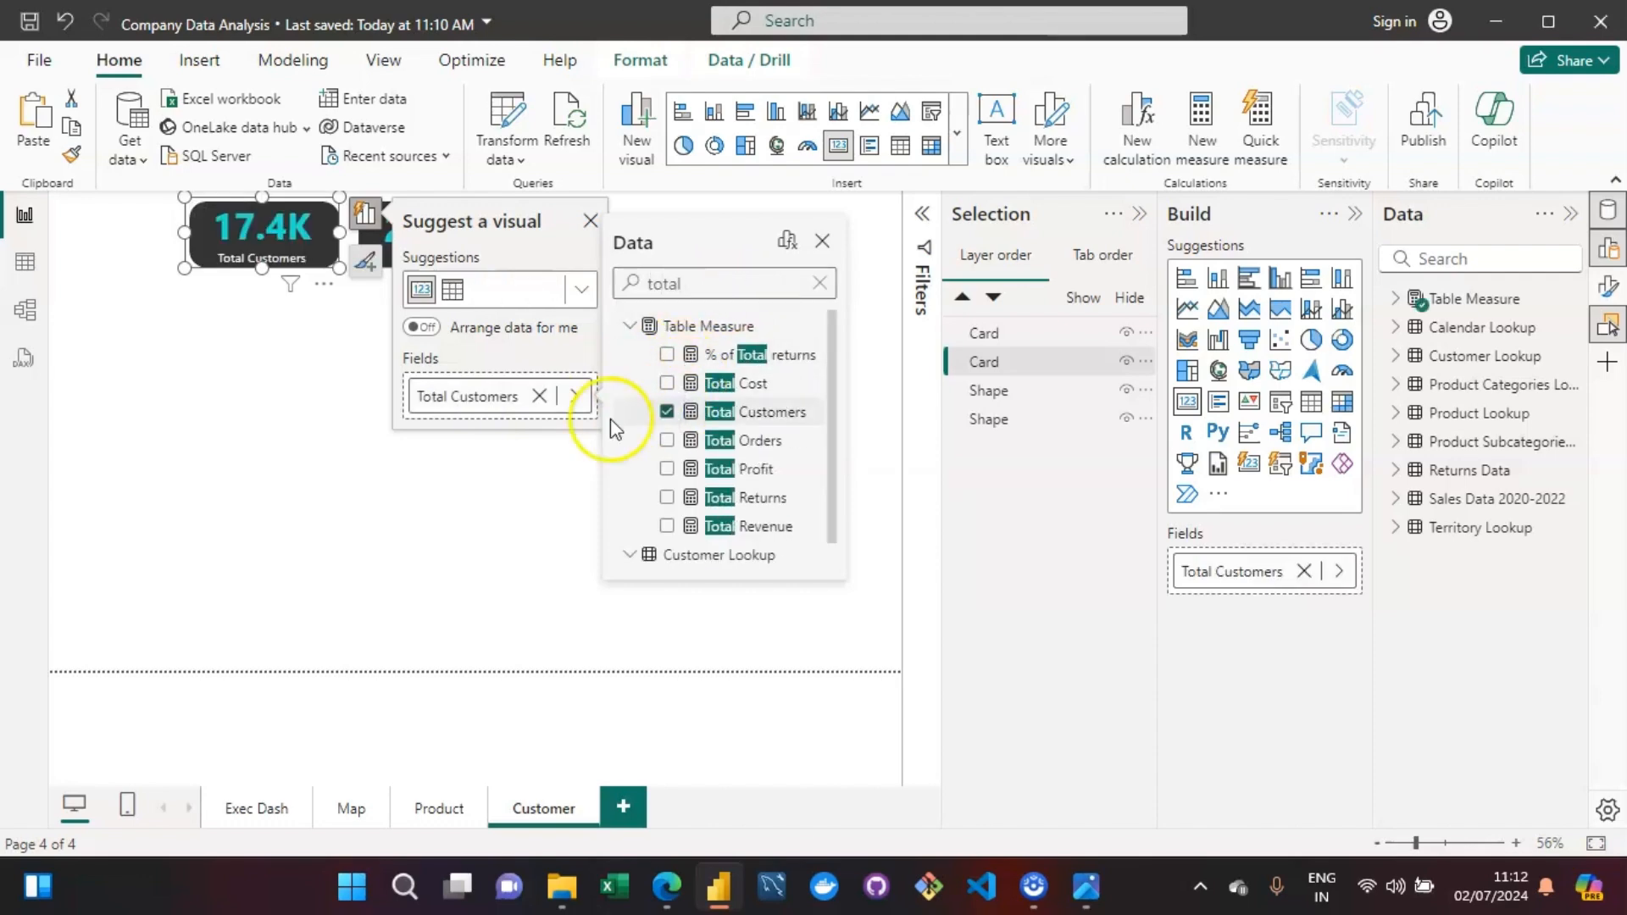
Rename the Total Customers field on the card as UNIQUE CUSTOMERS.
left_click(481, 396)
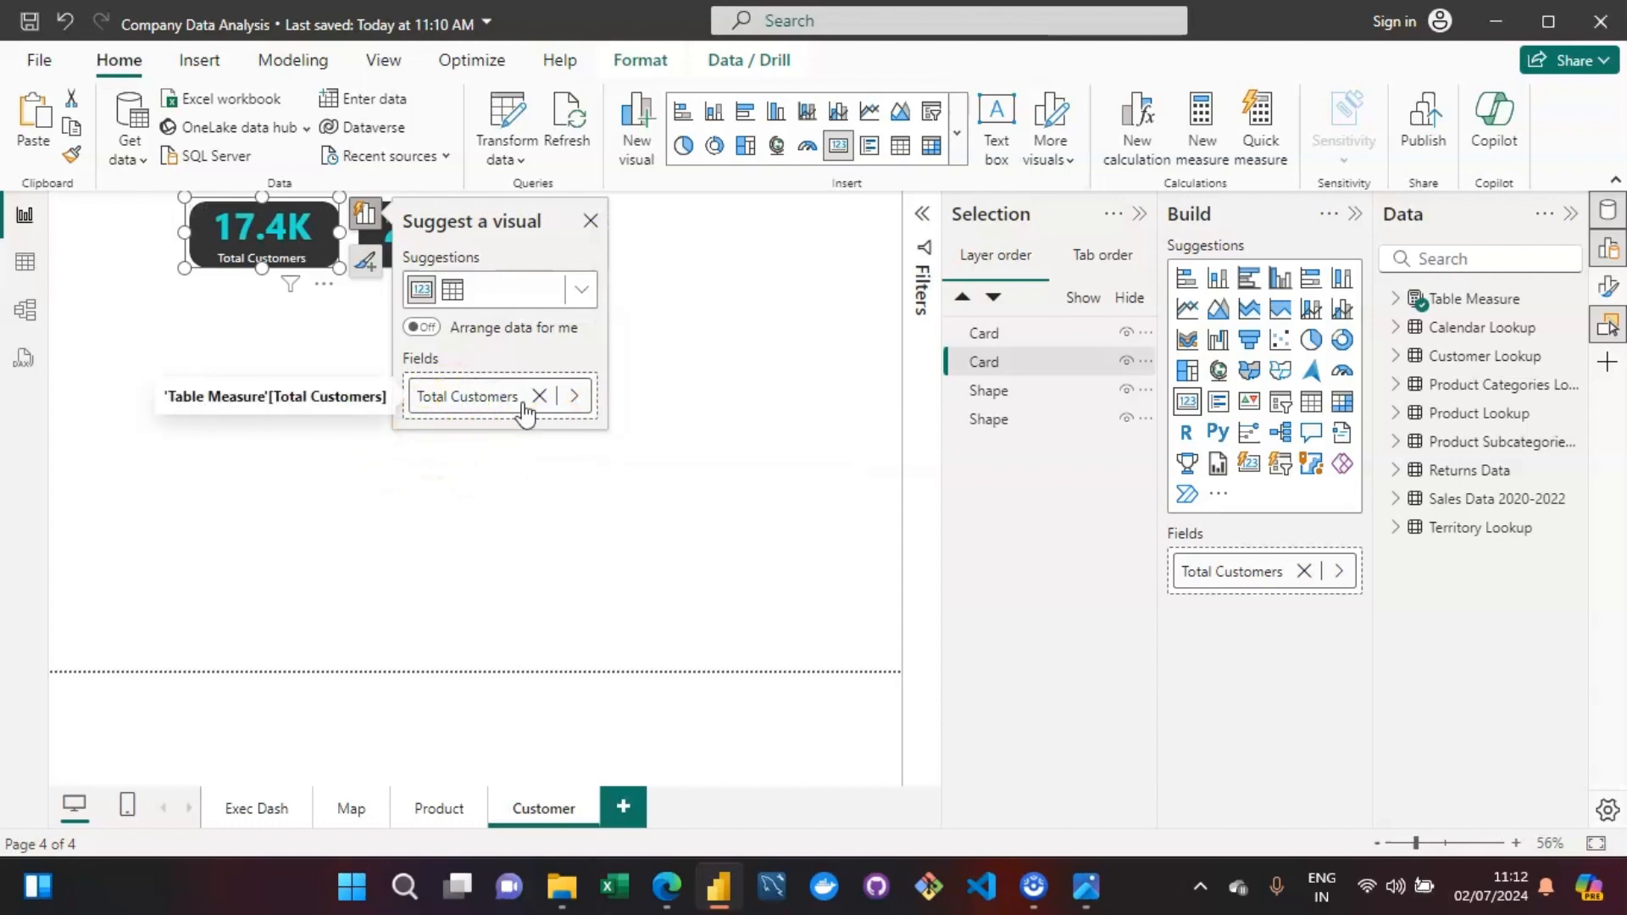
key("ctrl+a")
type("UNI")
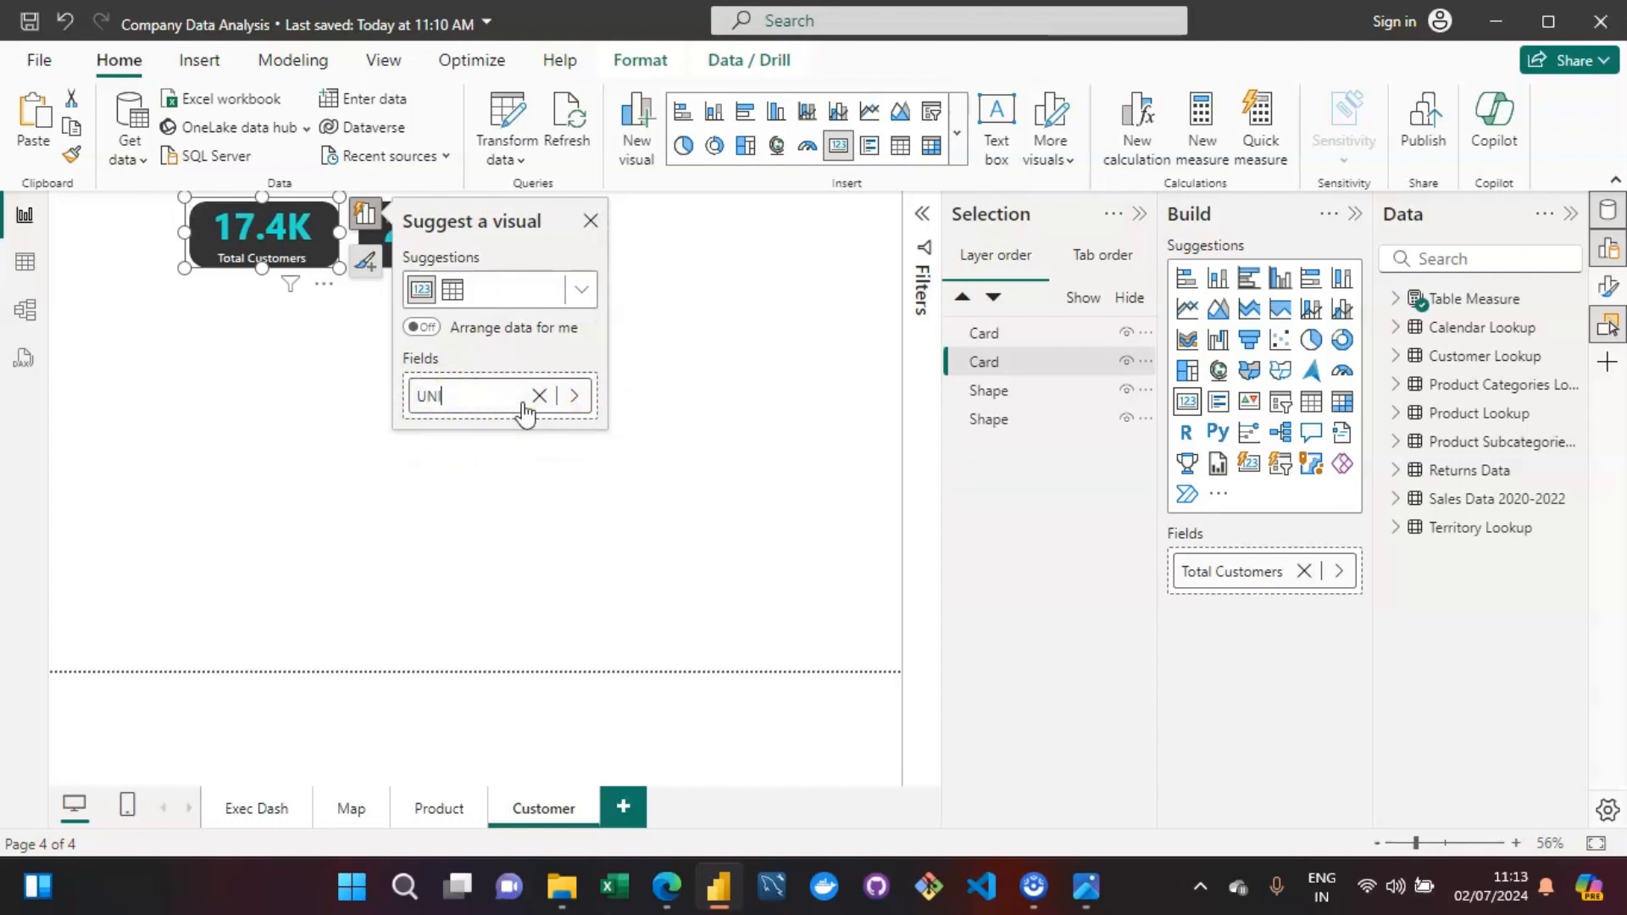
type("QY")
type("E CUSTOMERS")
key("Return")
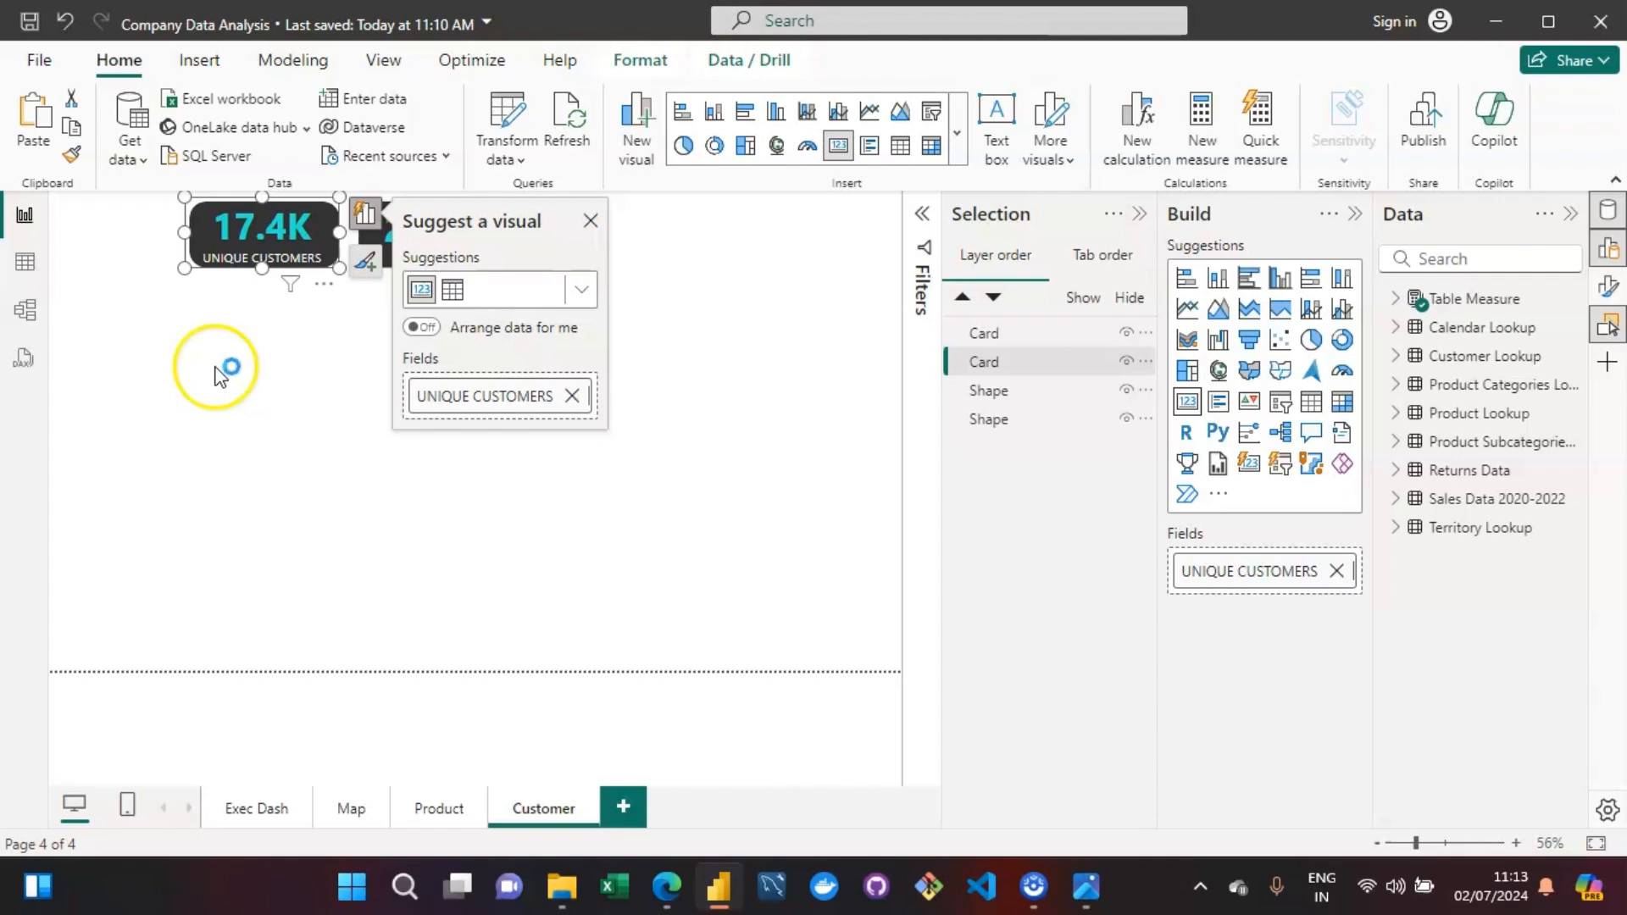
left_click(216, 369)
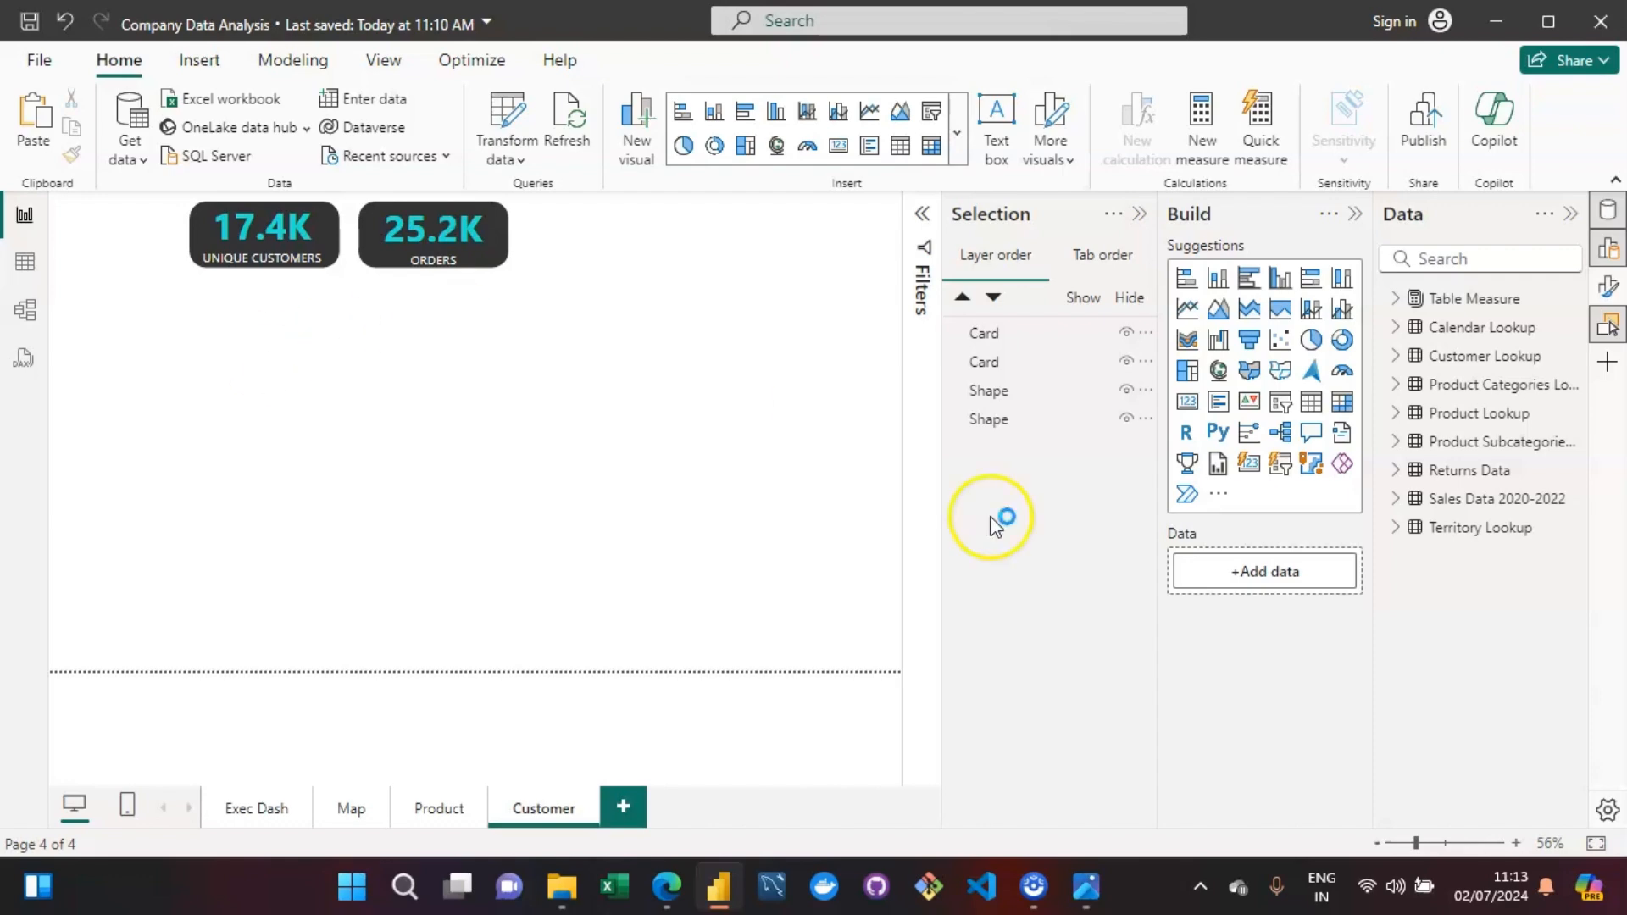
Recheck the Key Objectives image and replace the ORDERS card's field with the Average Revenue Per Customer measure.
left_click(1088, 890)
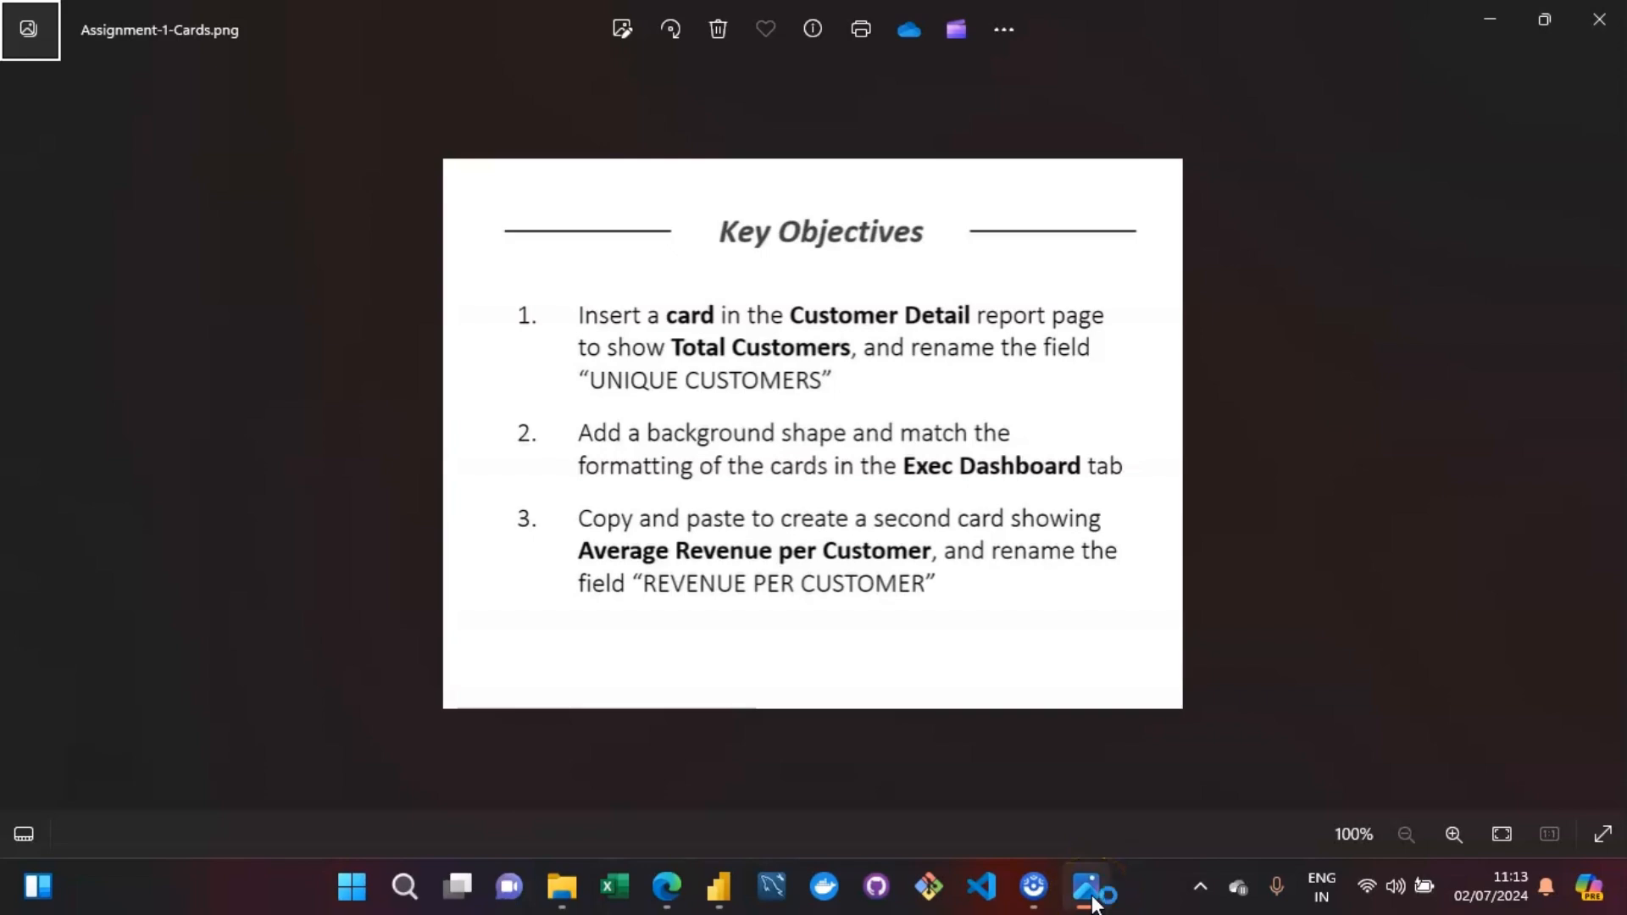
left_click(1092, 900)
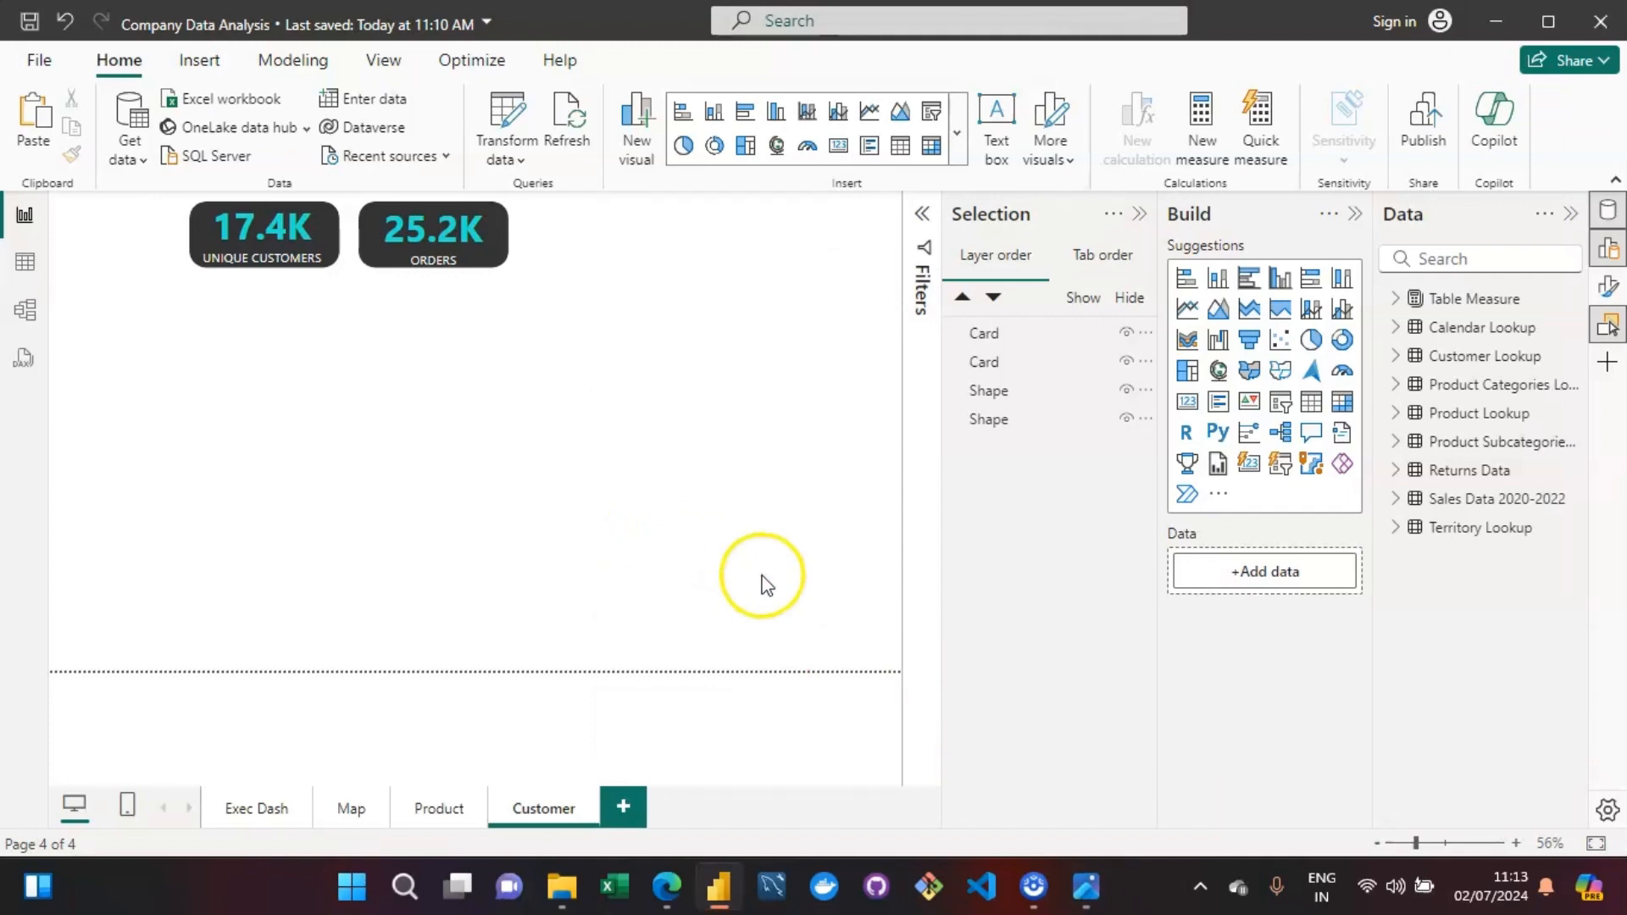
left_click(1088, 899)
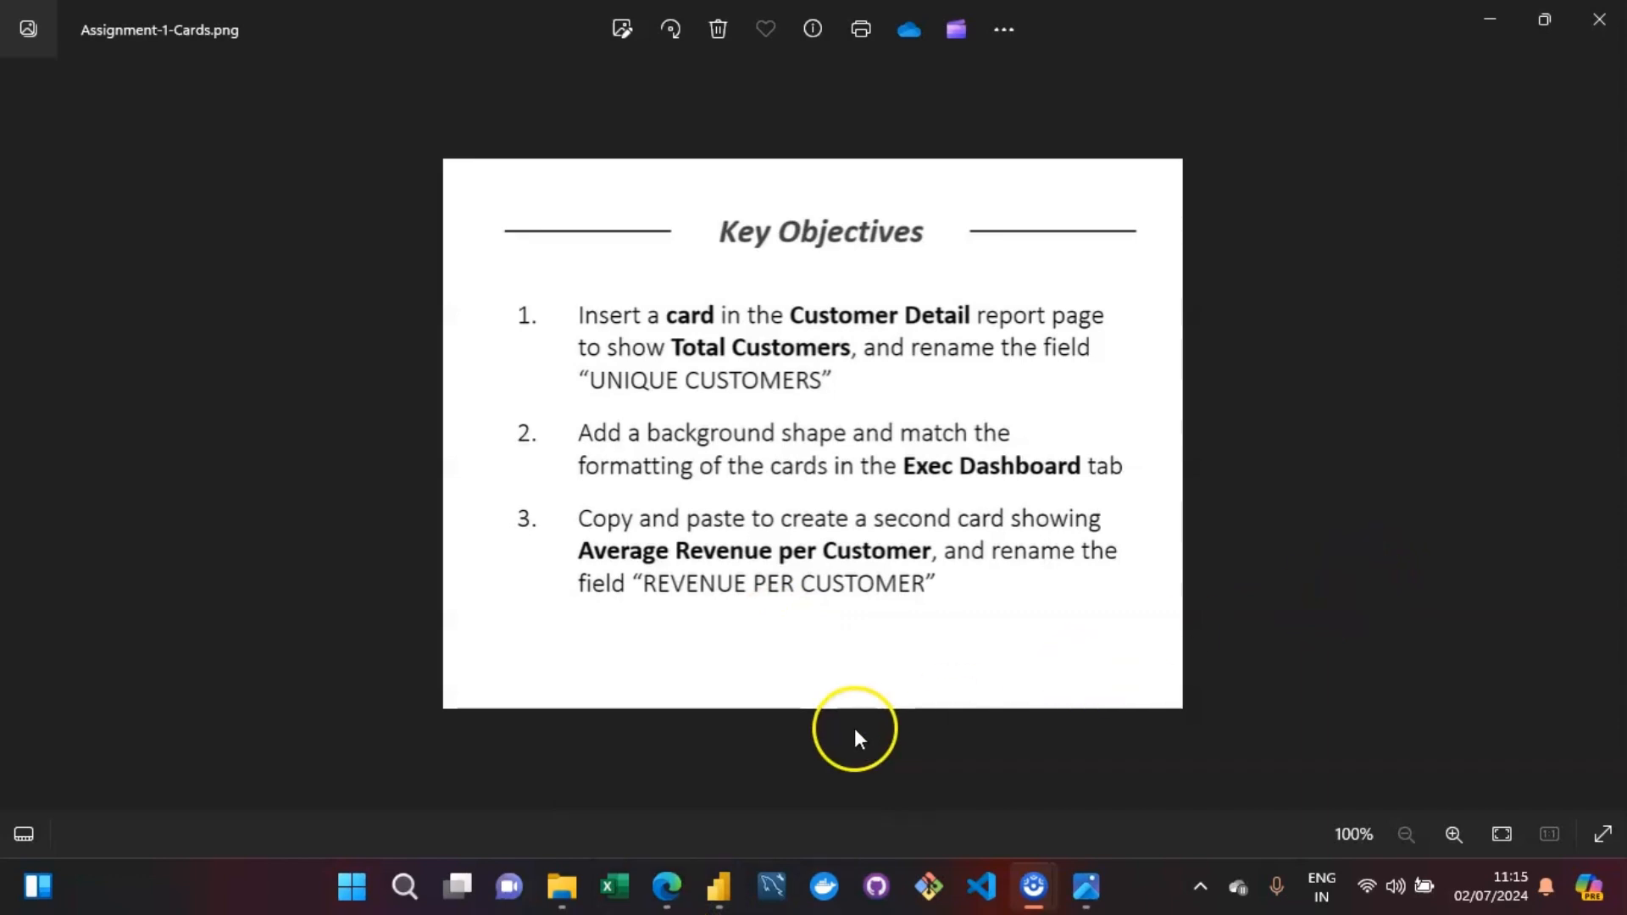
left_click(716, 890)
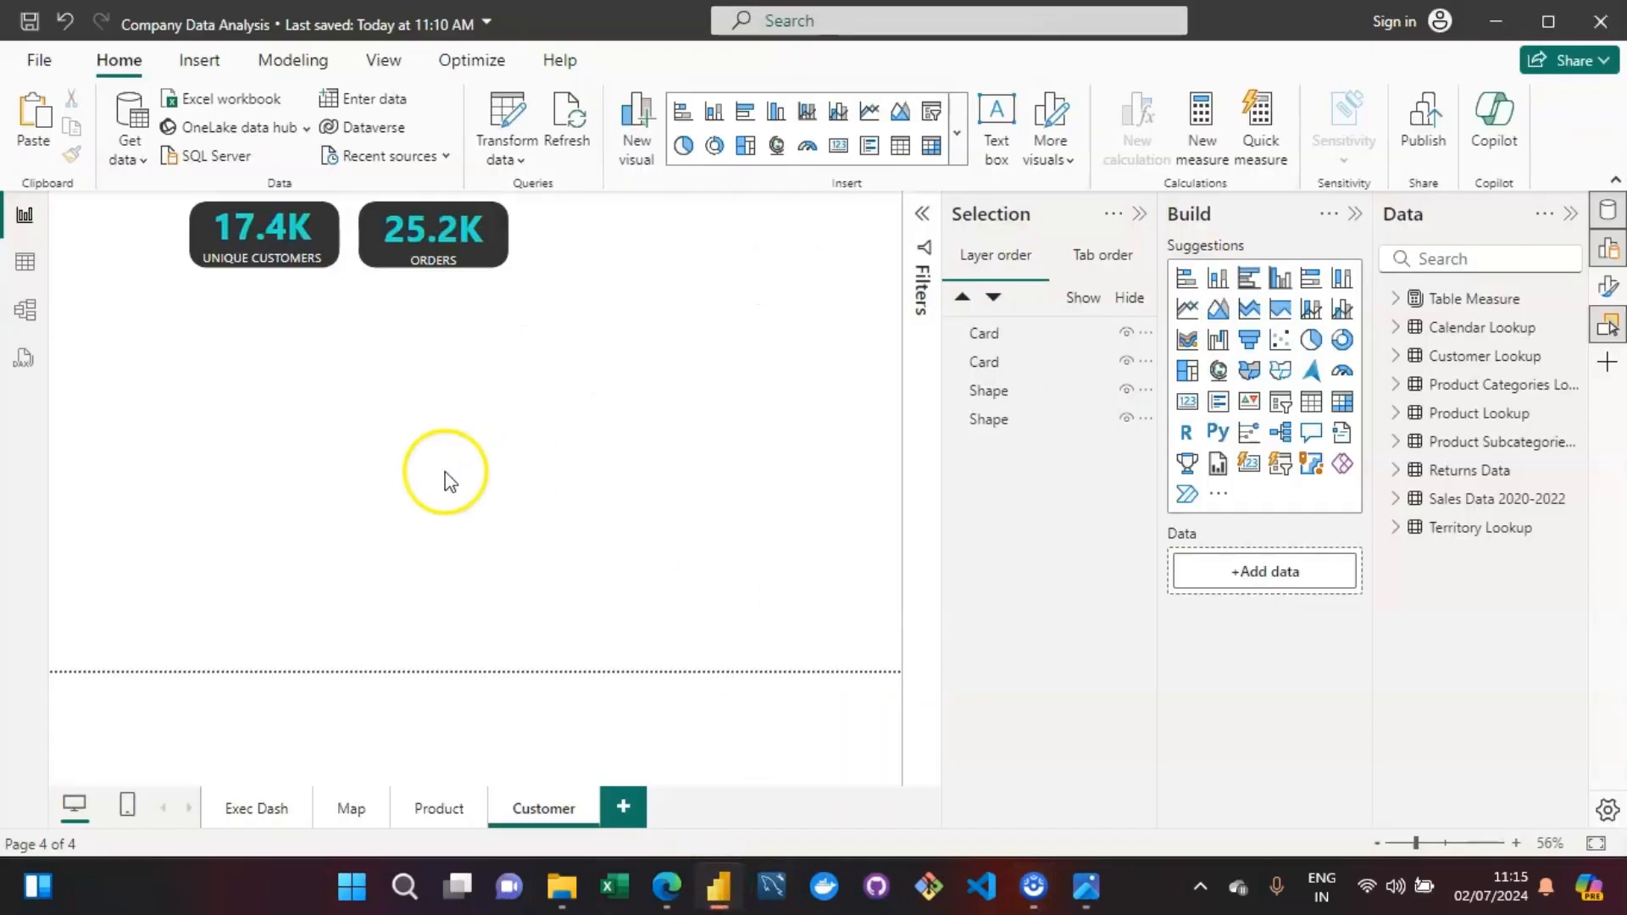
left_click(472, 247)
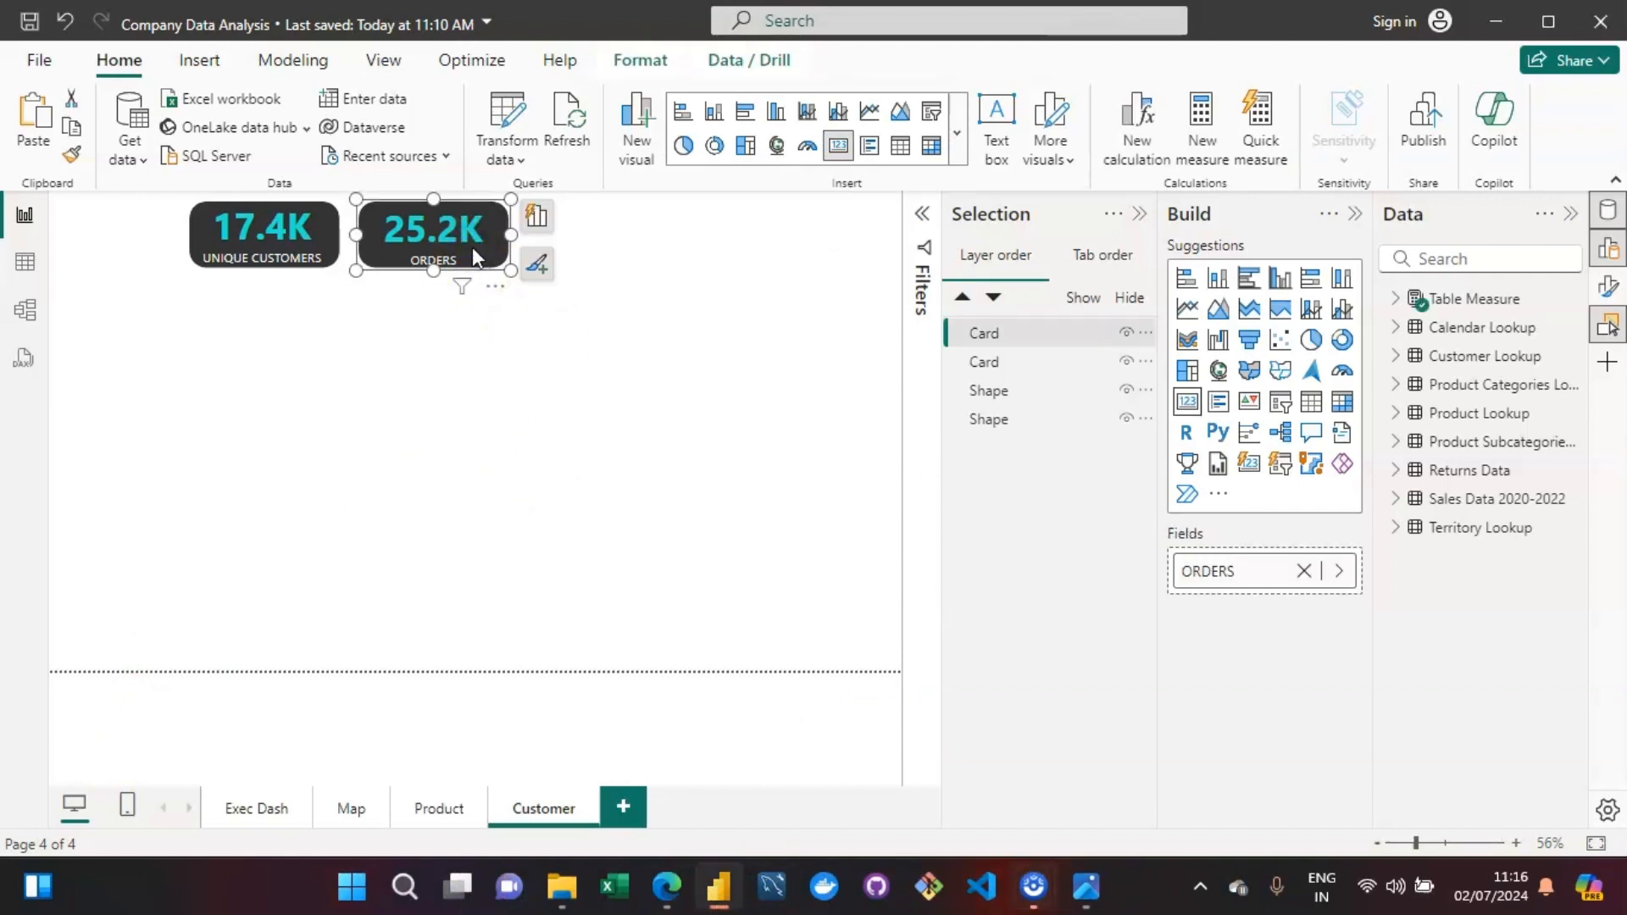
left_click(541, 217)
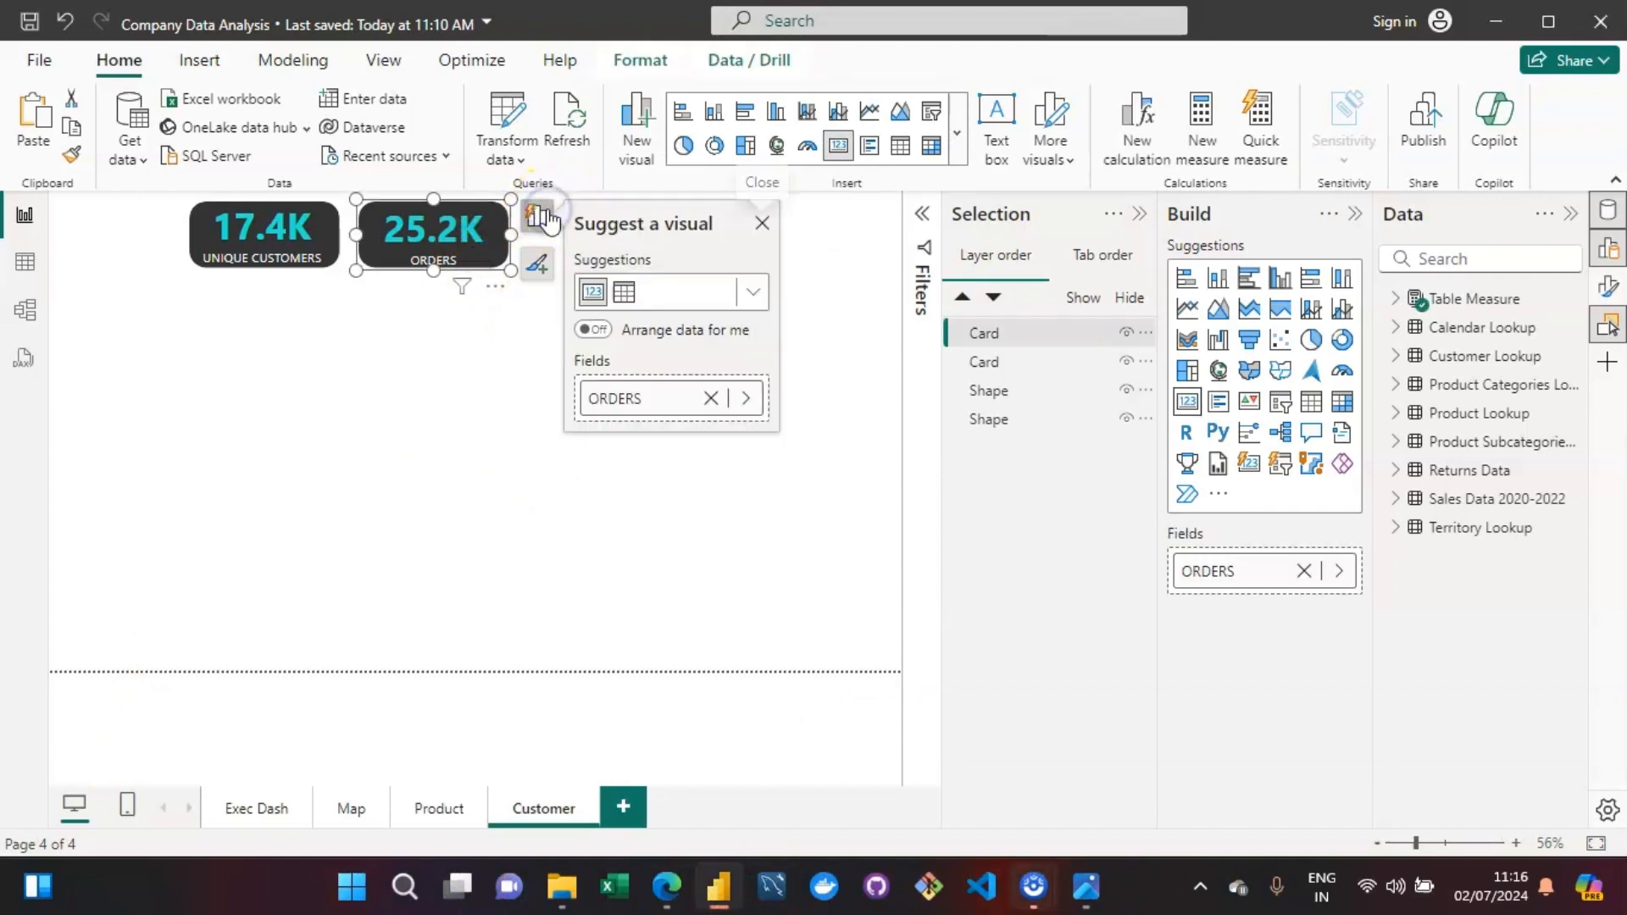
left_click(708, 398)
left_click(652, 400)
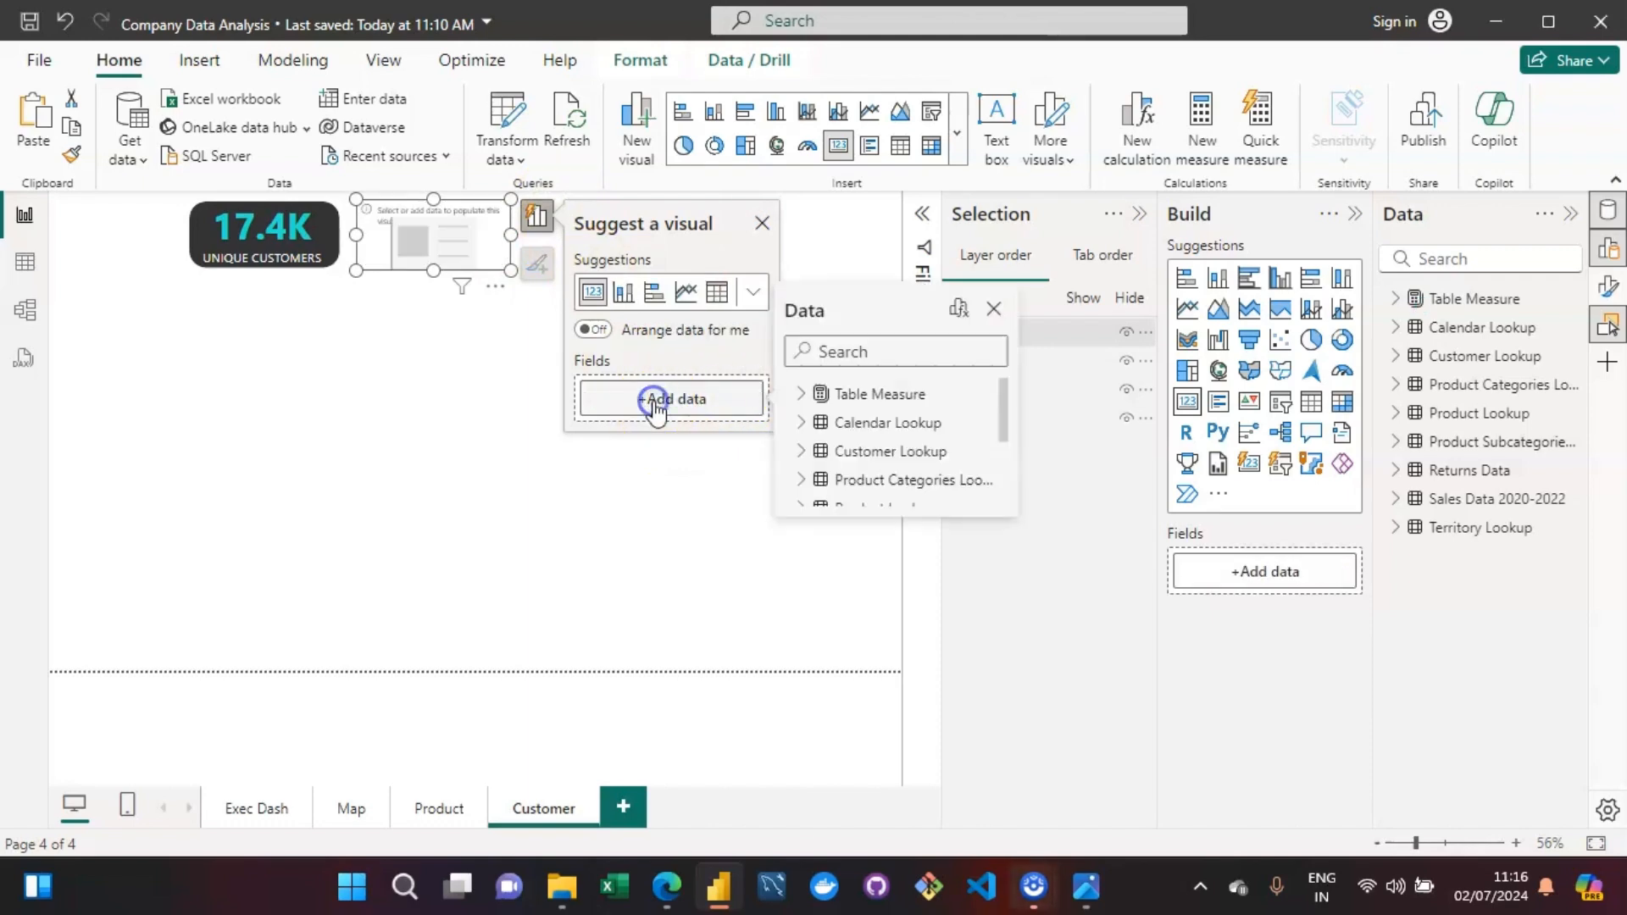
type("average")
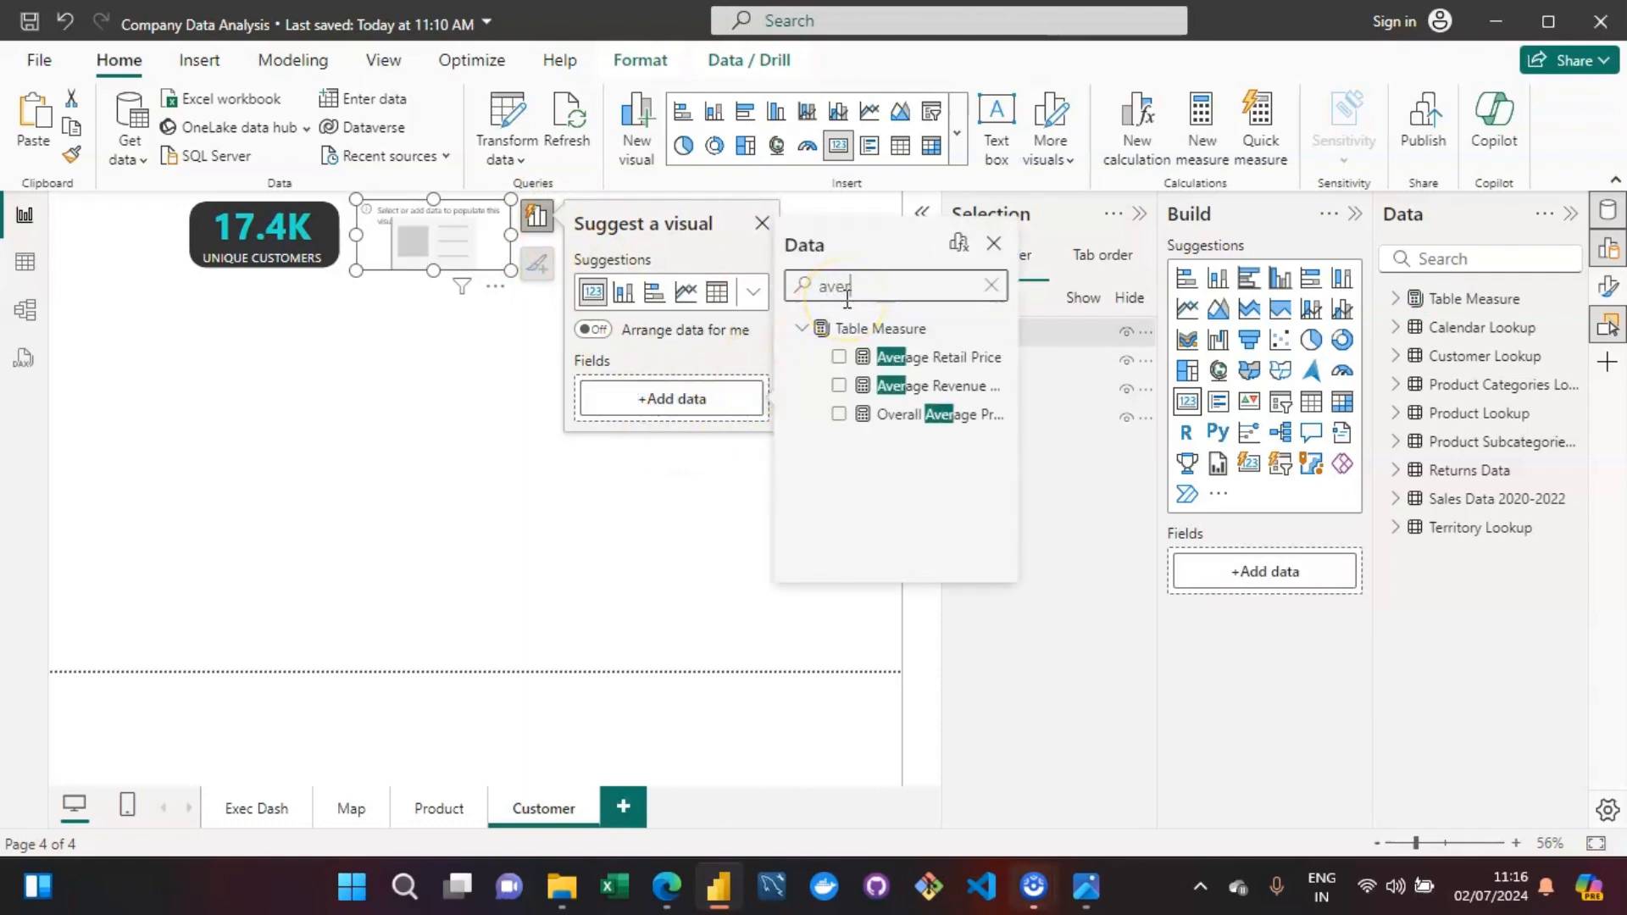
left_click(839, 392)
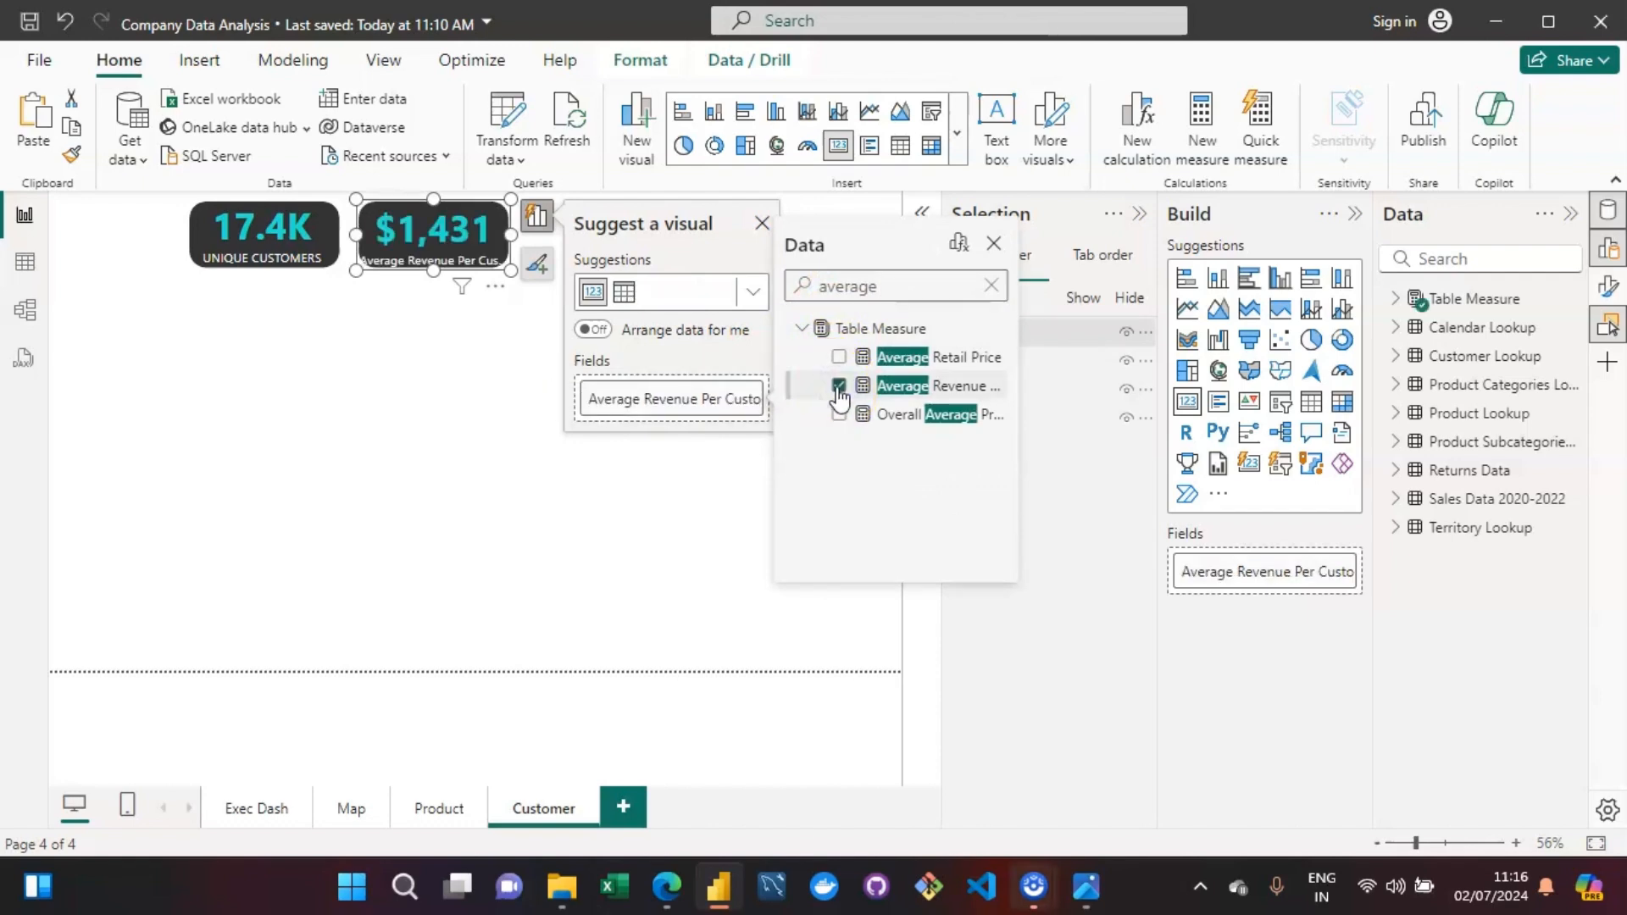
Check the required label in the objectives image and rename the second card's field as REVENUE PER CUSTOMER.
left_click(1093, 890)
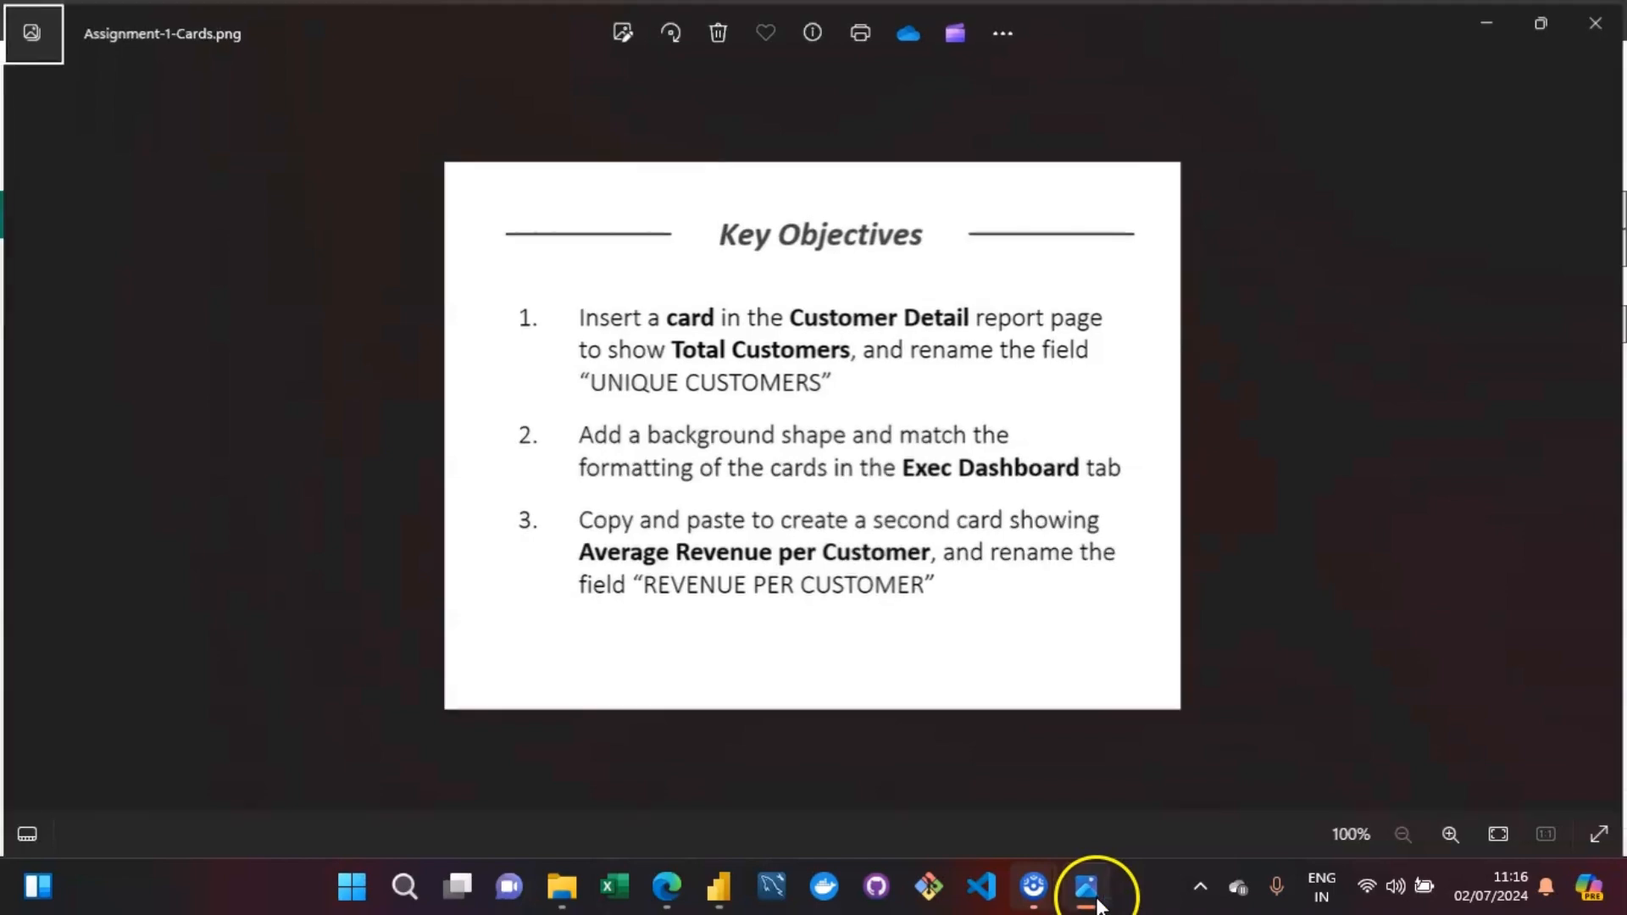
left_click(1092, 894)
left_click(660, 400)
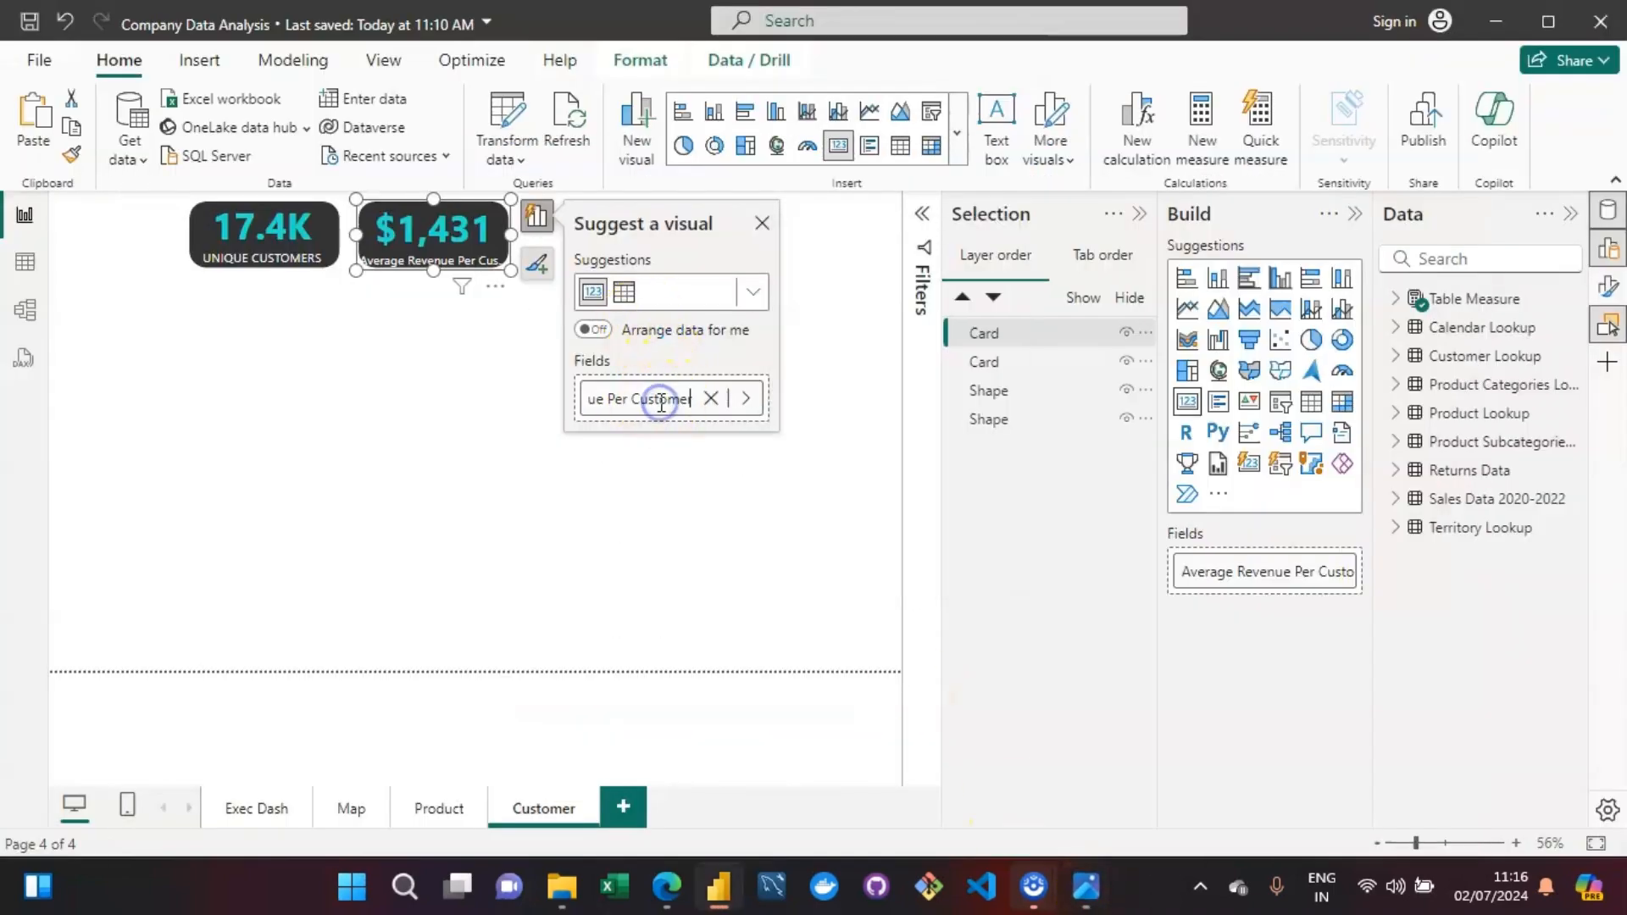
double_click(661, 400)
type("Rev")
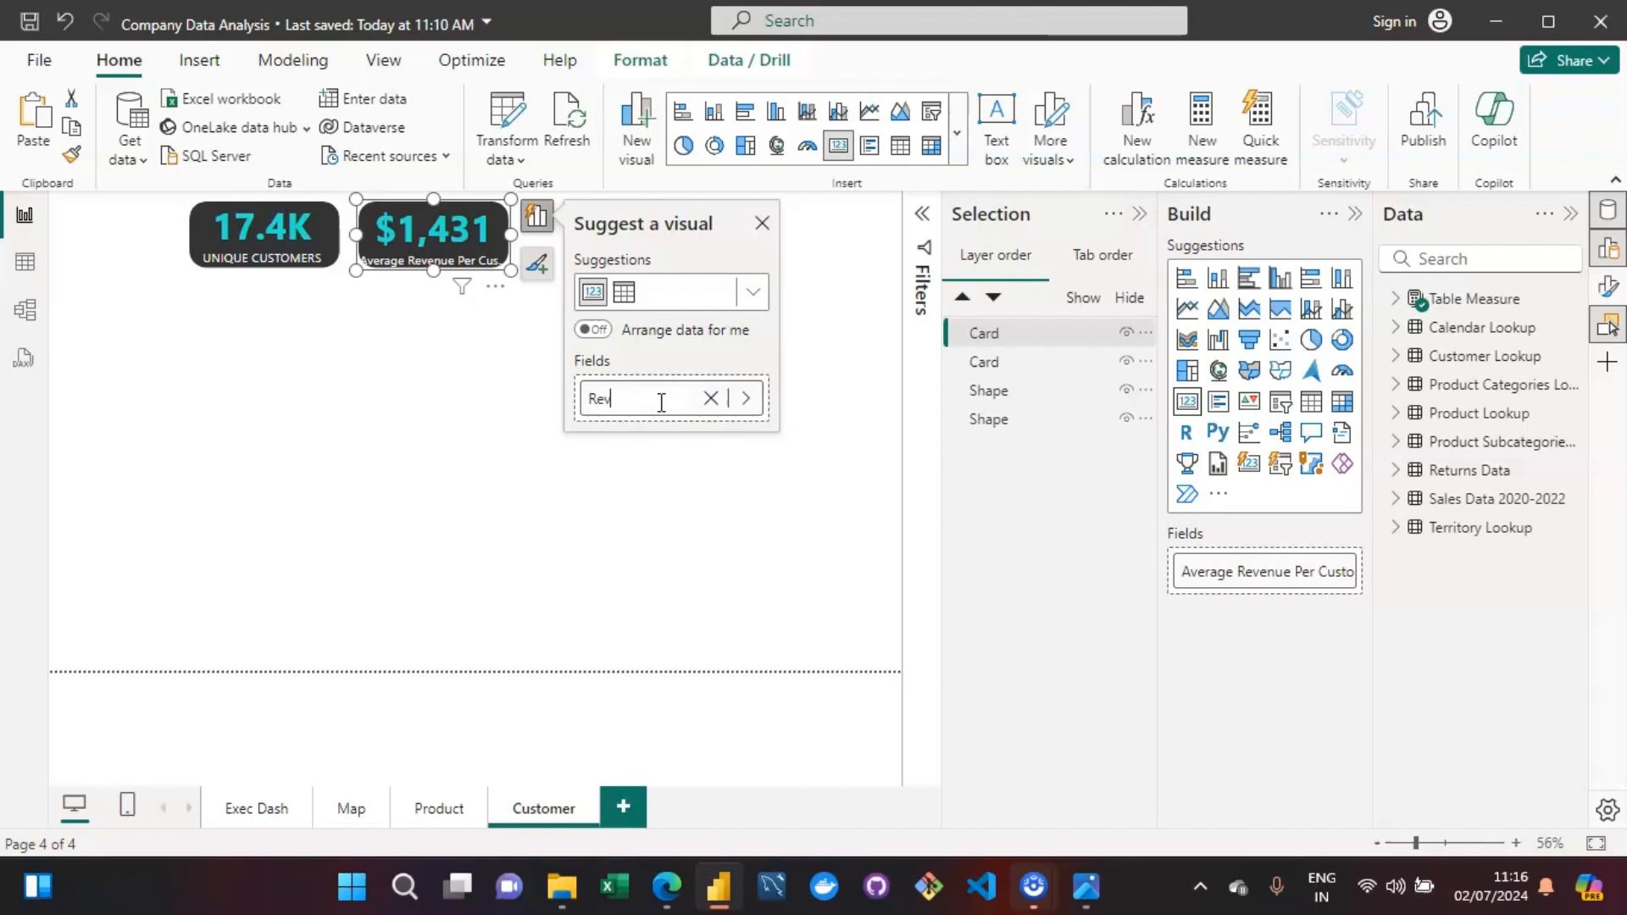
type("E")
type("VENUE")
type(" PER CUS")
type("TOMER")
key("Return")
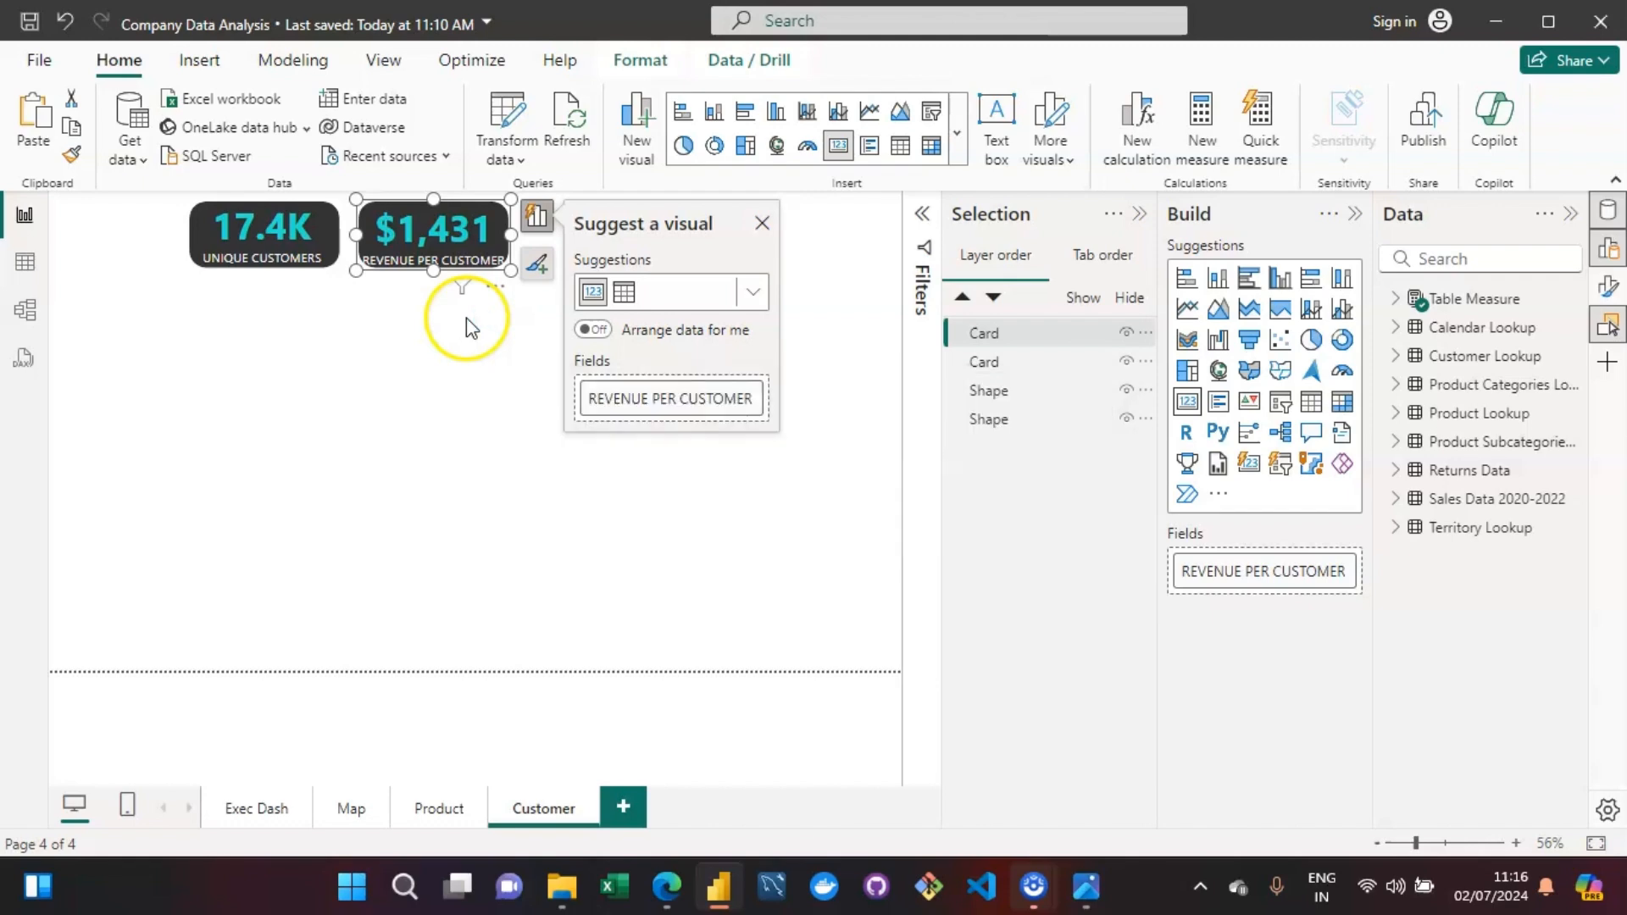
left_click(360, 405)
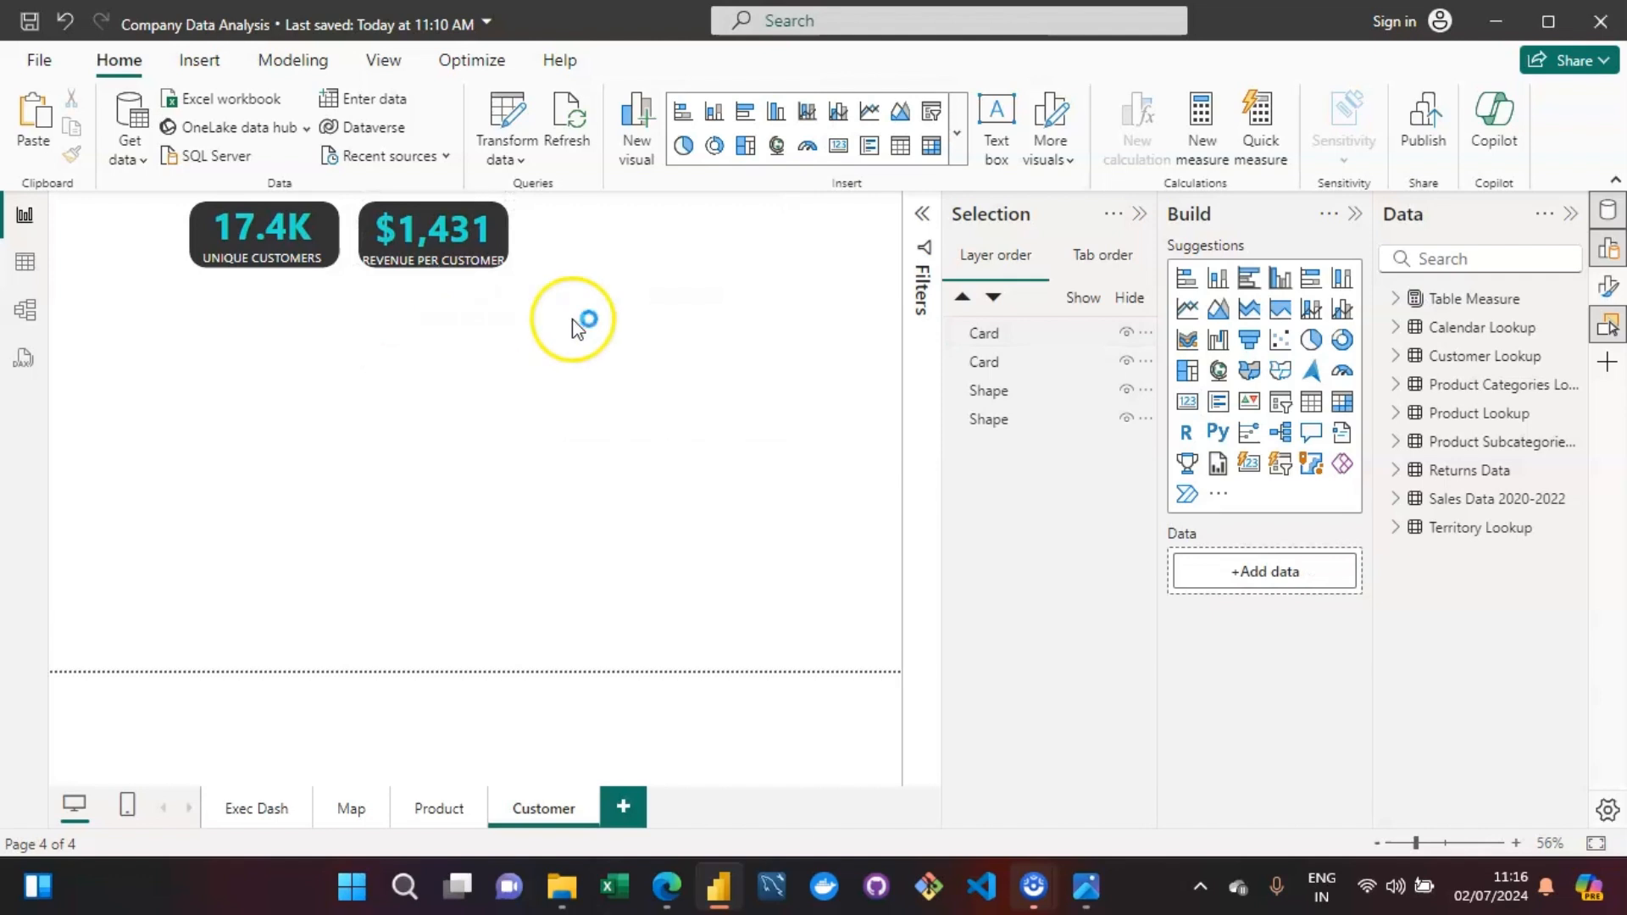
Set the REVENUE PER CUSTOMER card's category label font size to 13 and close the formatting options.
left_click(480, 257)
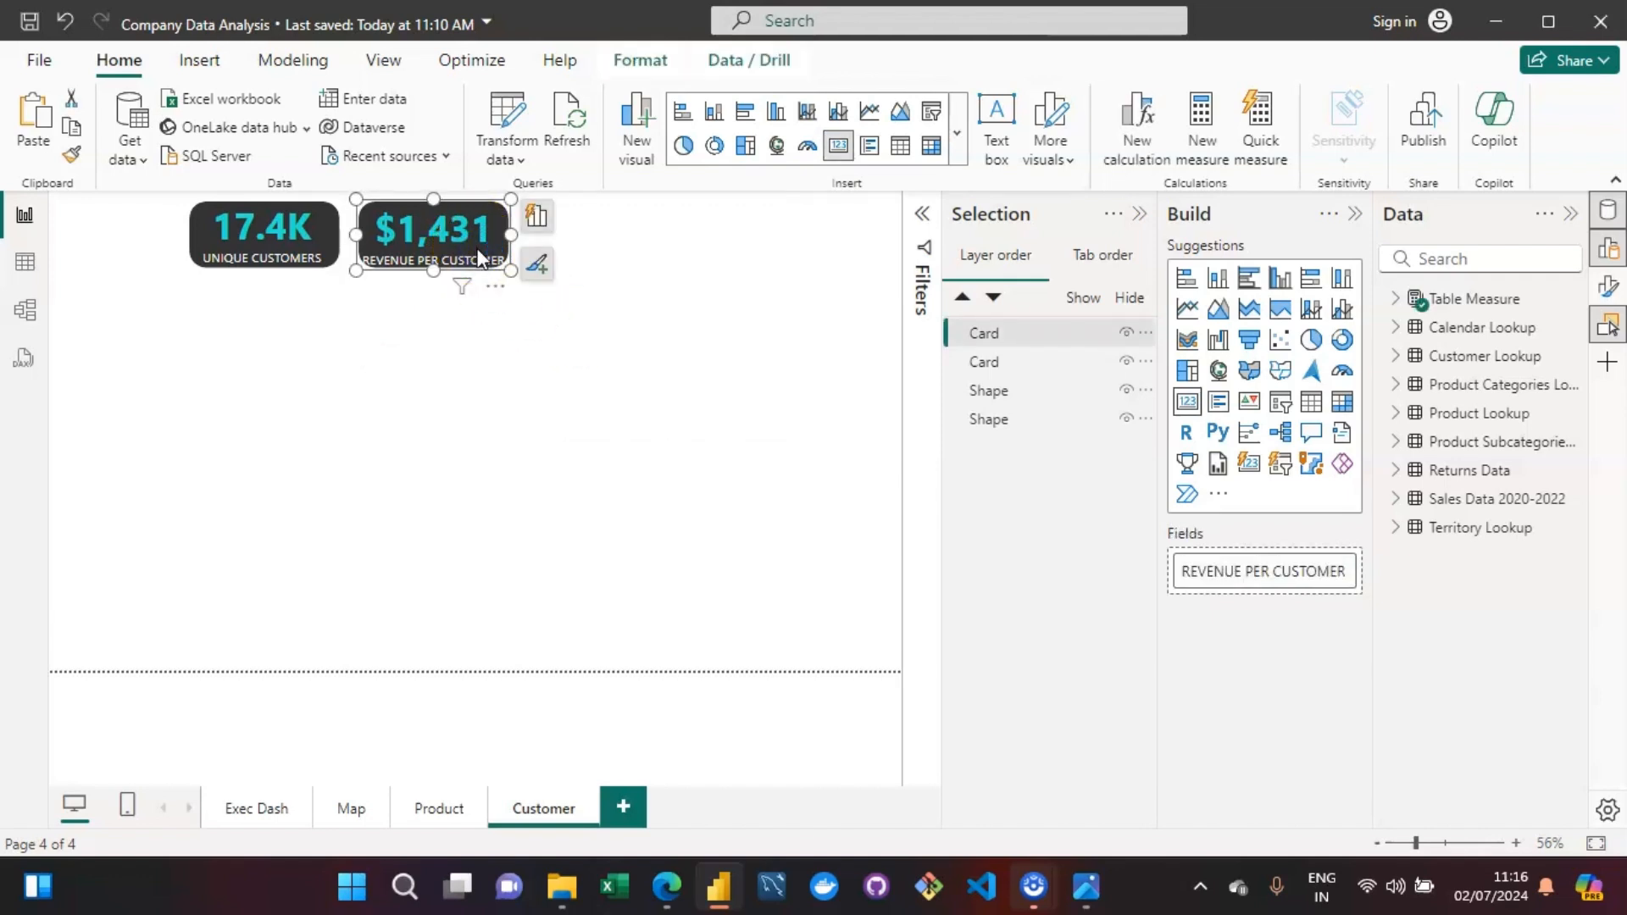
left_click(536, 224)
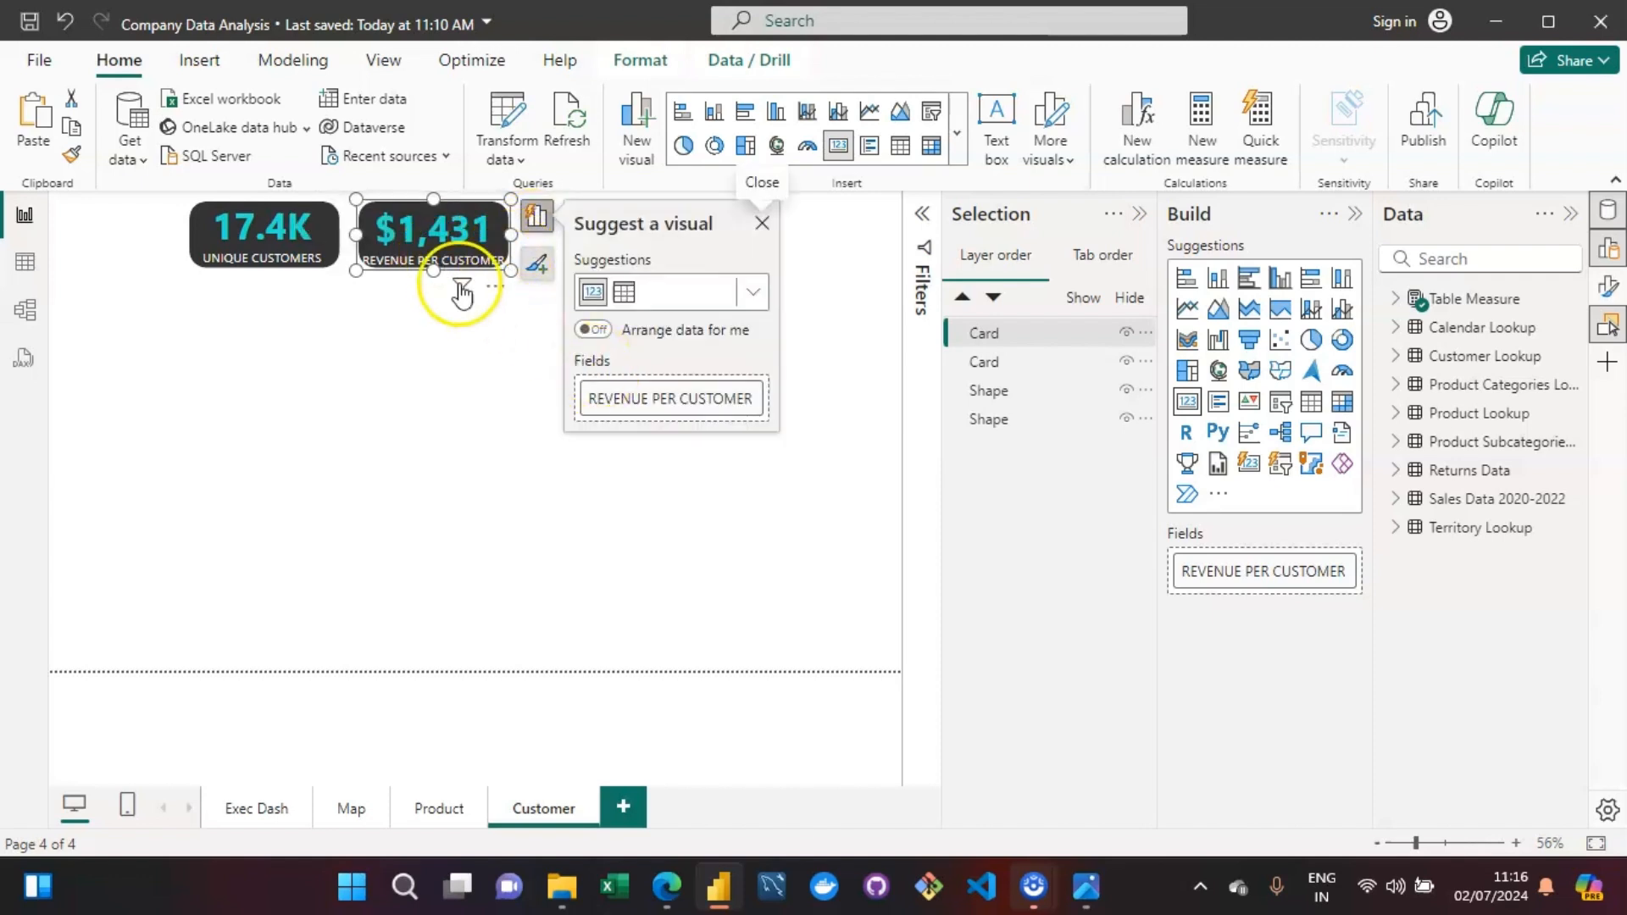
left_click(534, 267)
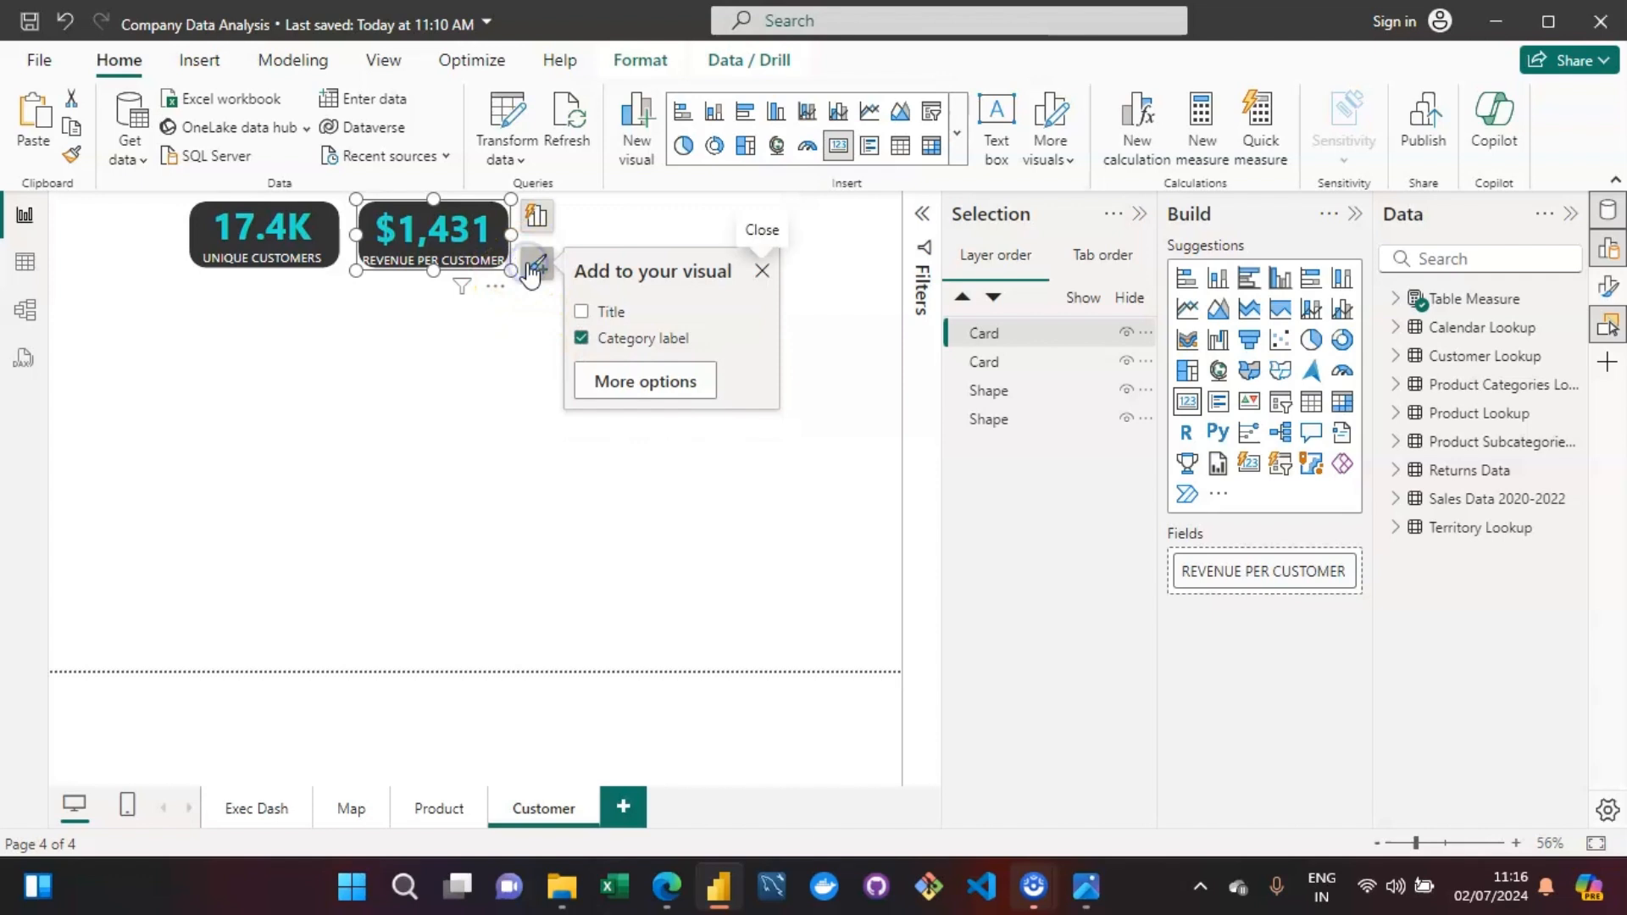
left_click(689, 391)
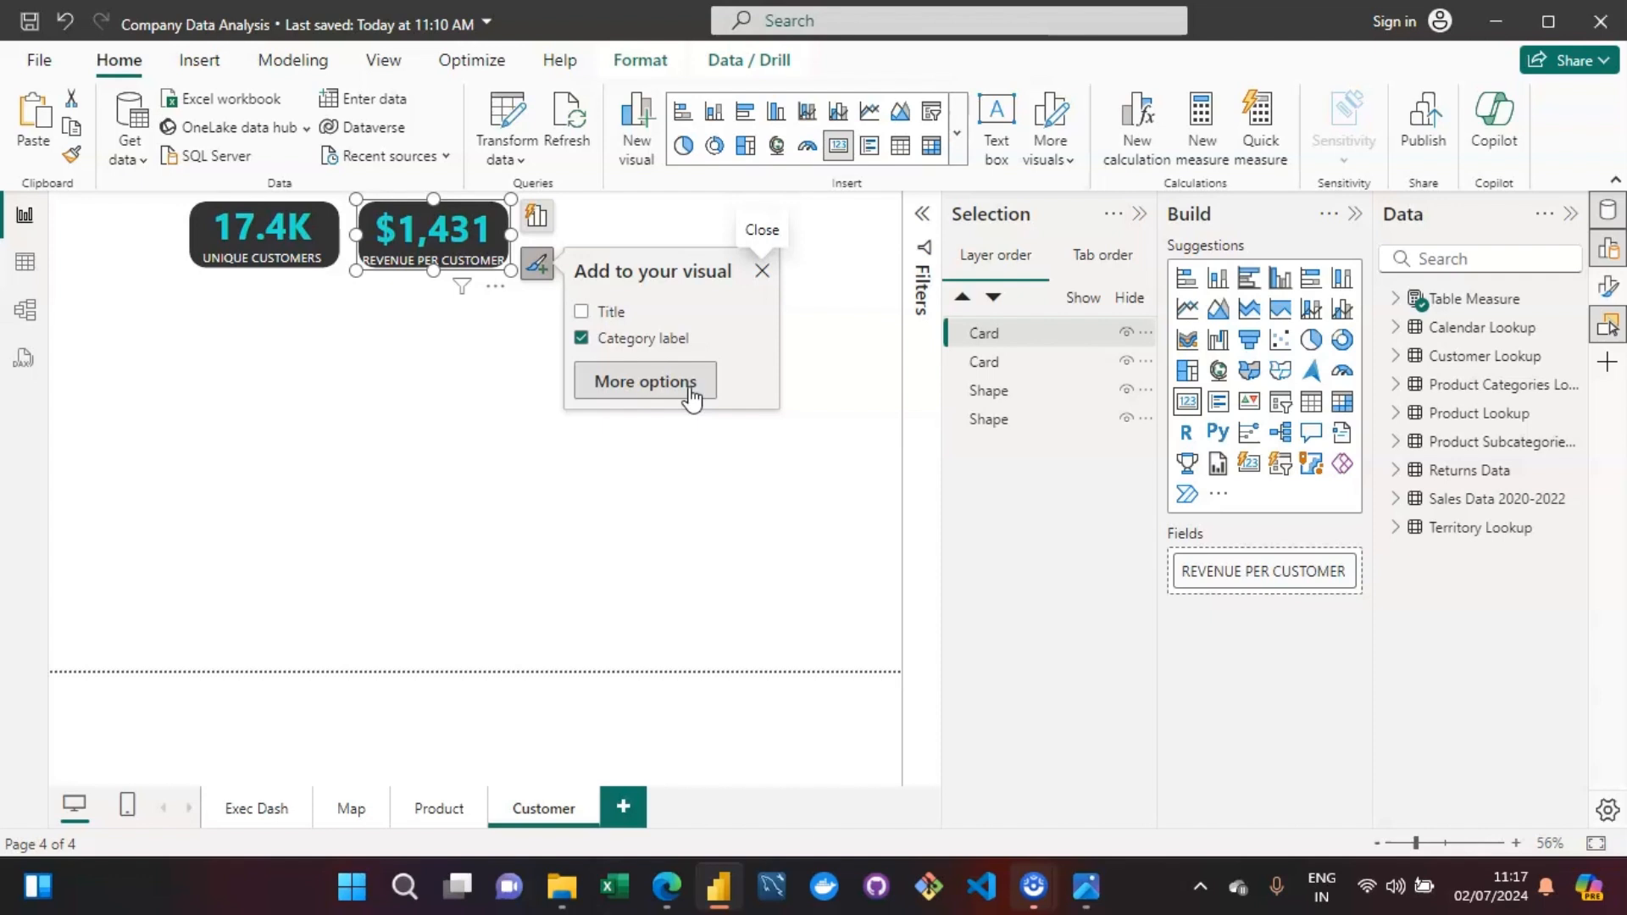
left_click(691, 383)
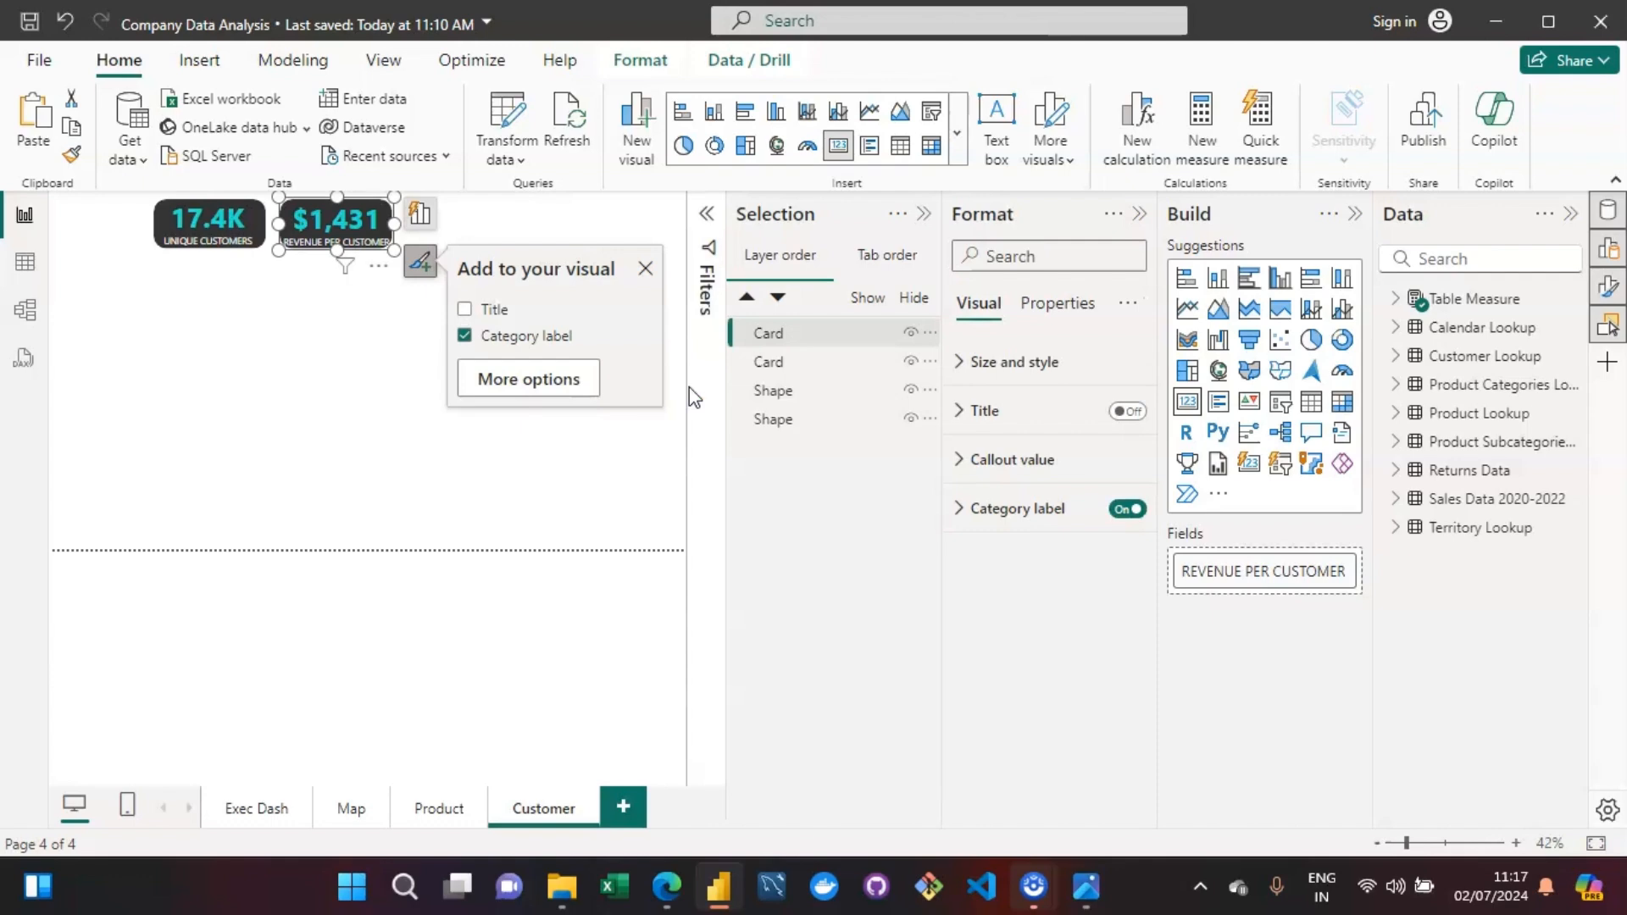
left_click(973, 510)
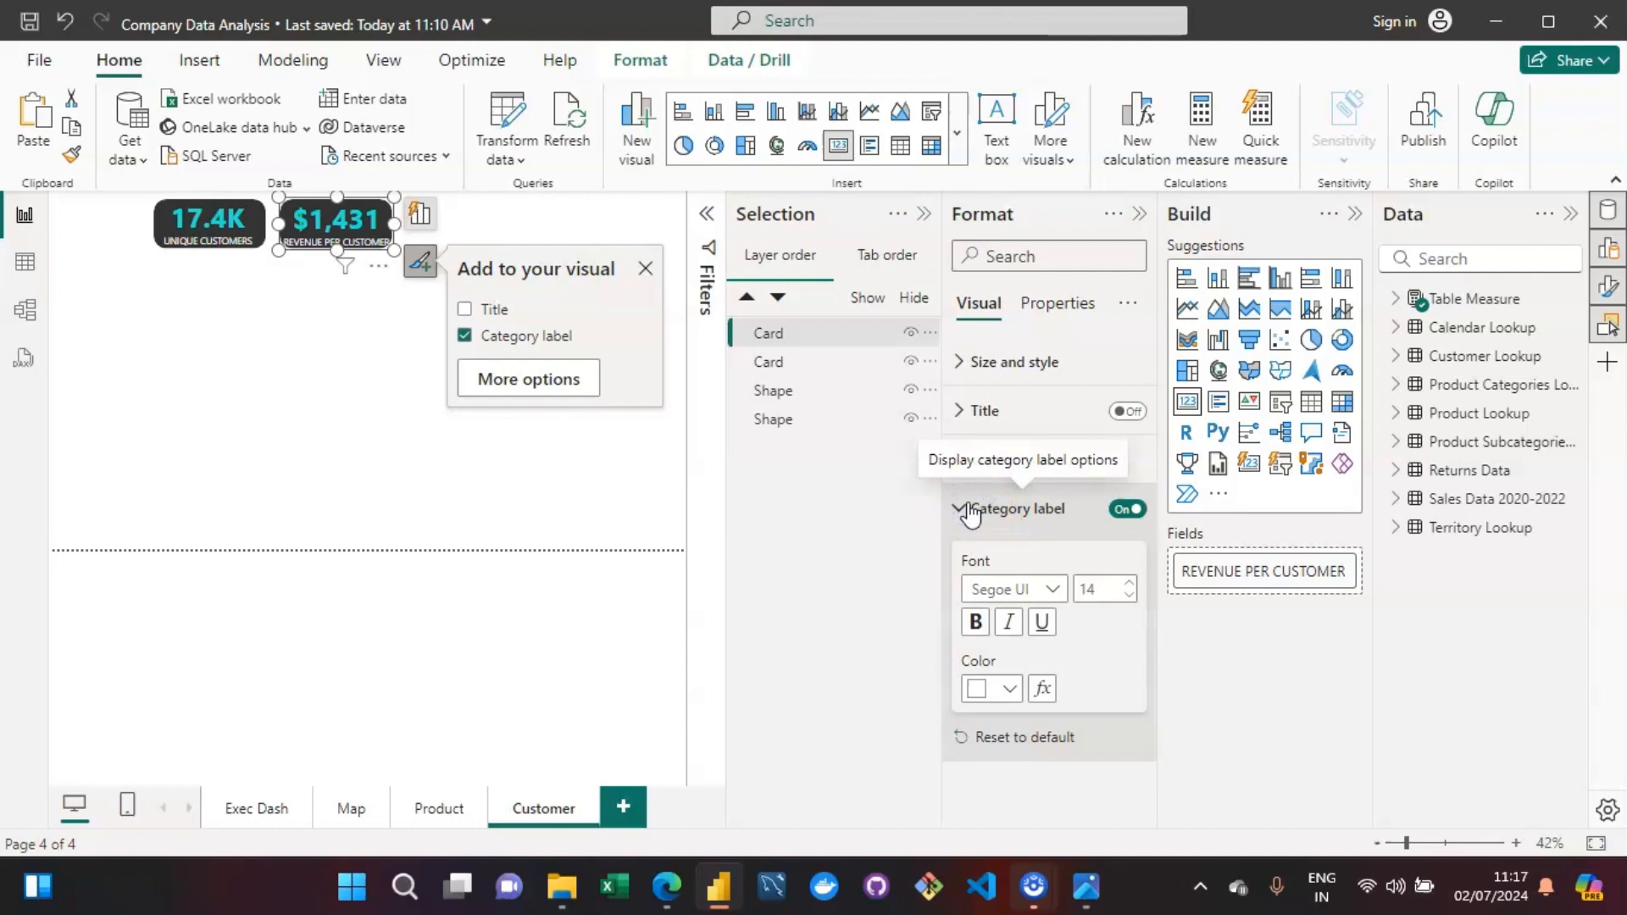
left_click(1102, 593)
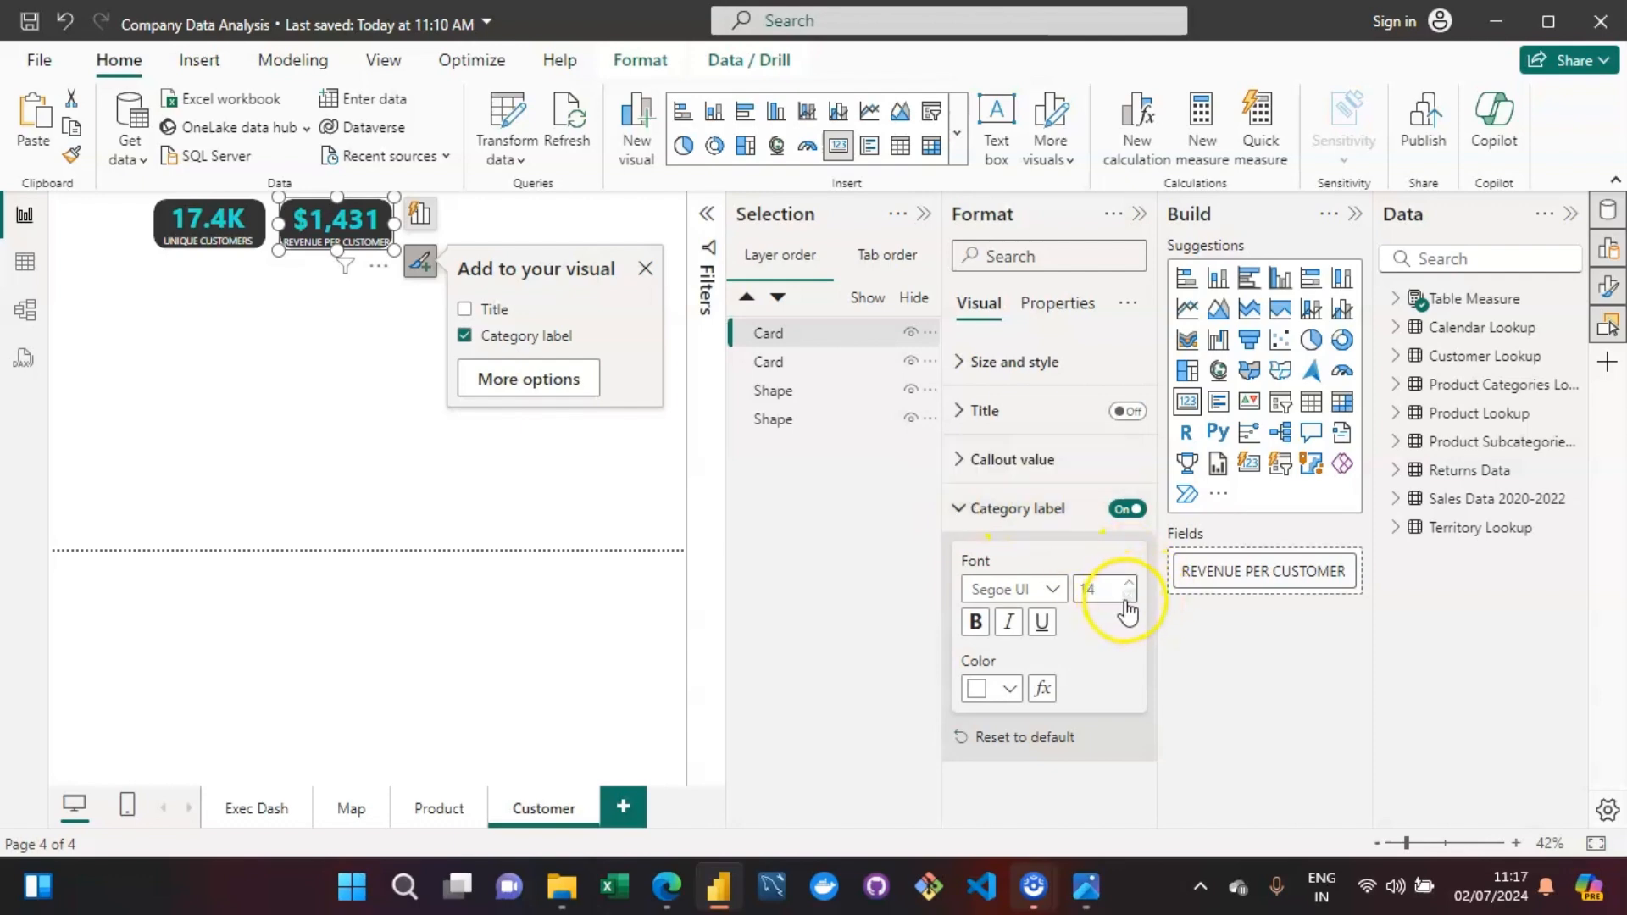
left_click(1128, 597)
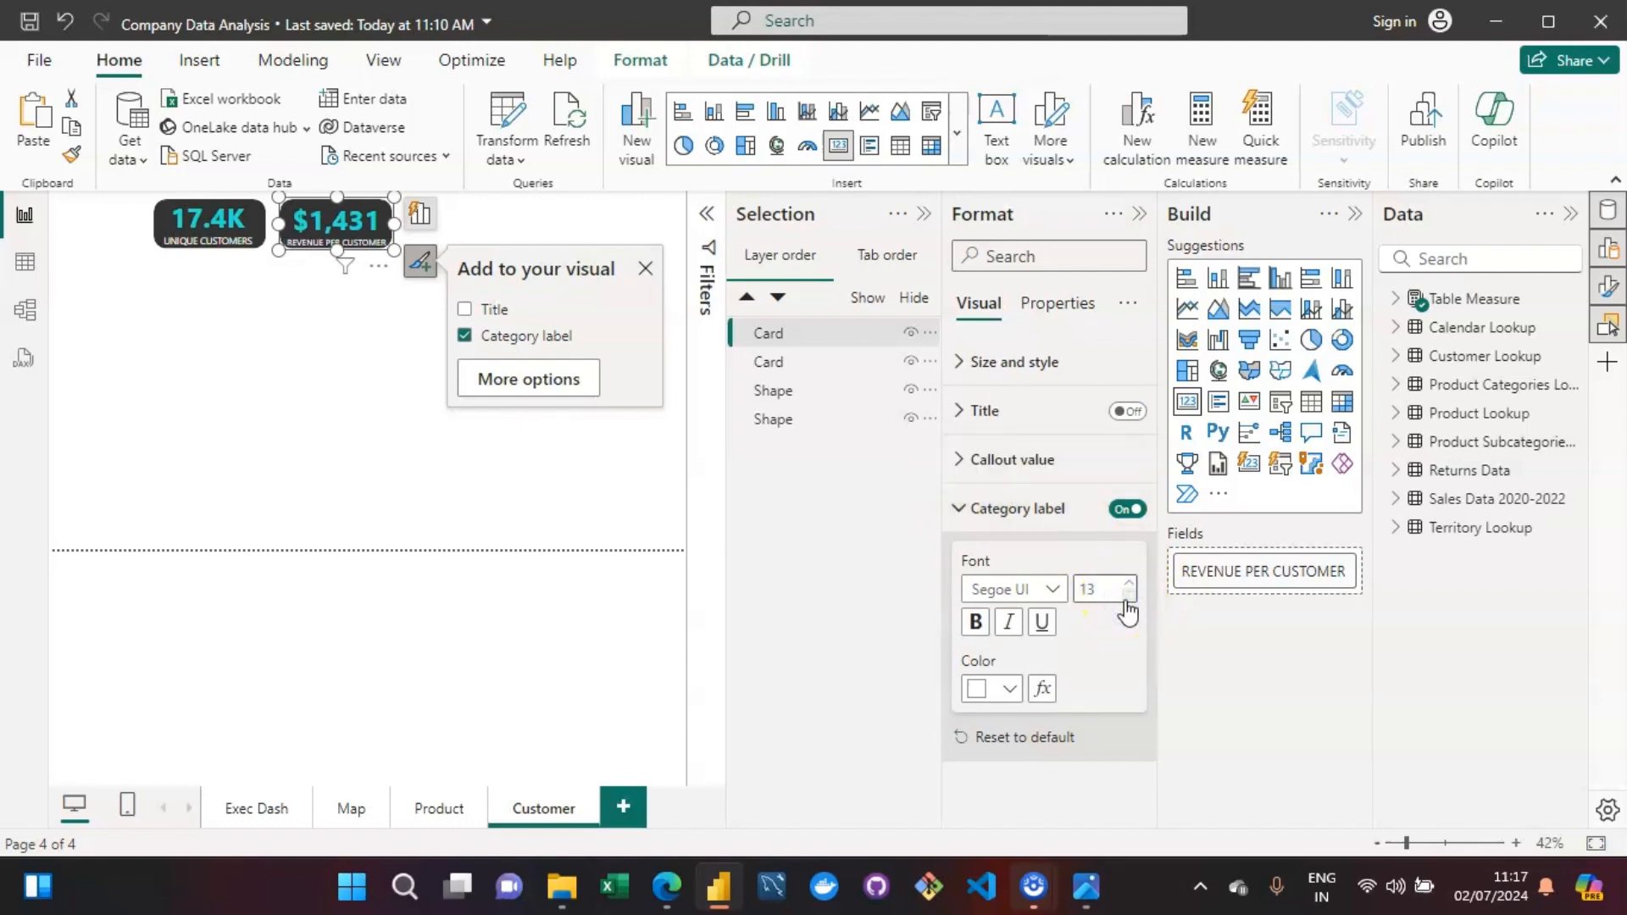
left_click(266, 362)
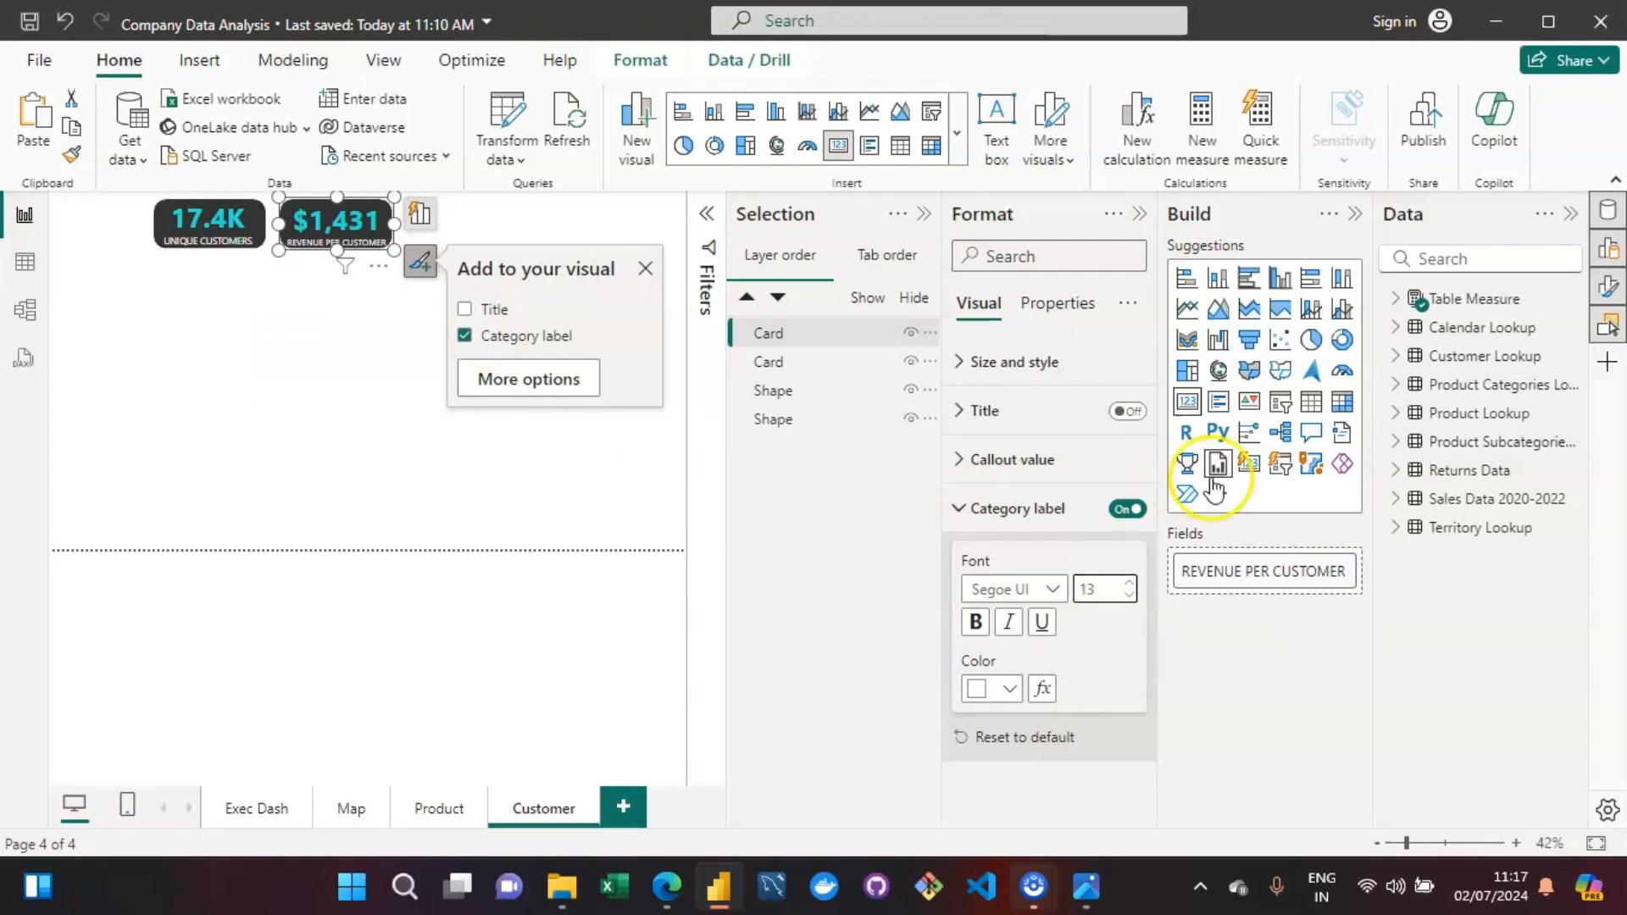
left_click(1140, 215)
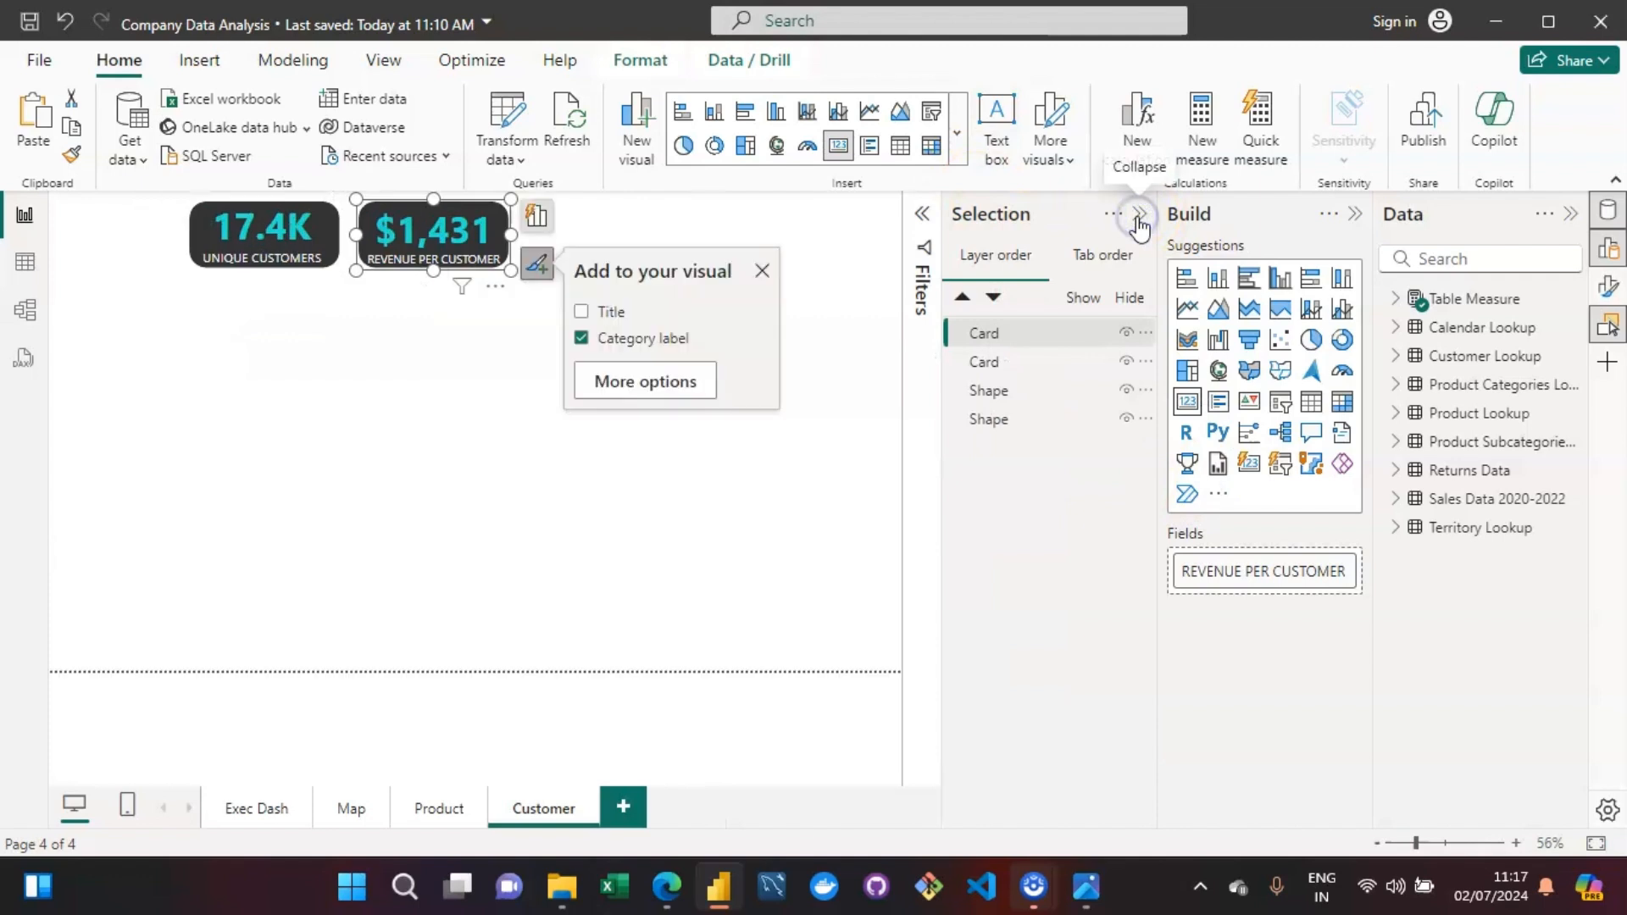
left_click(280, 551)
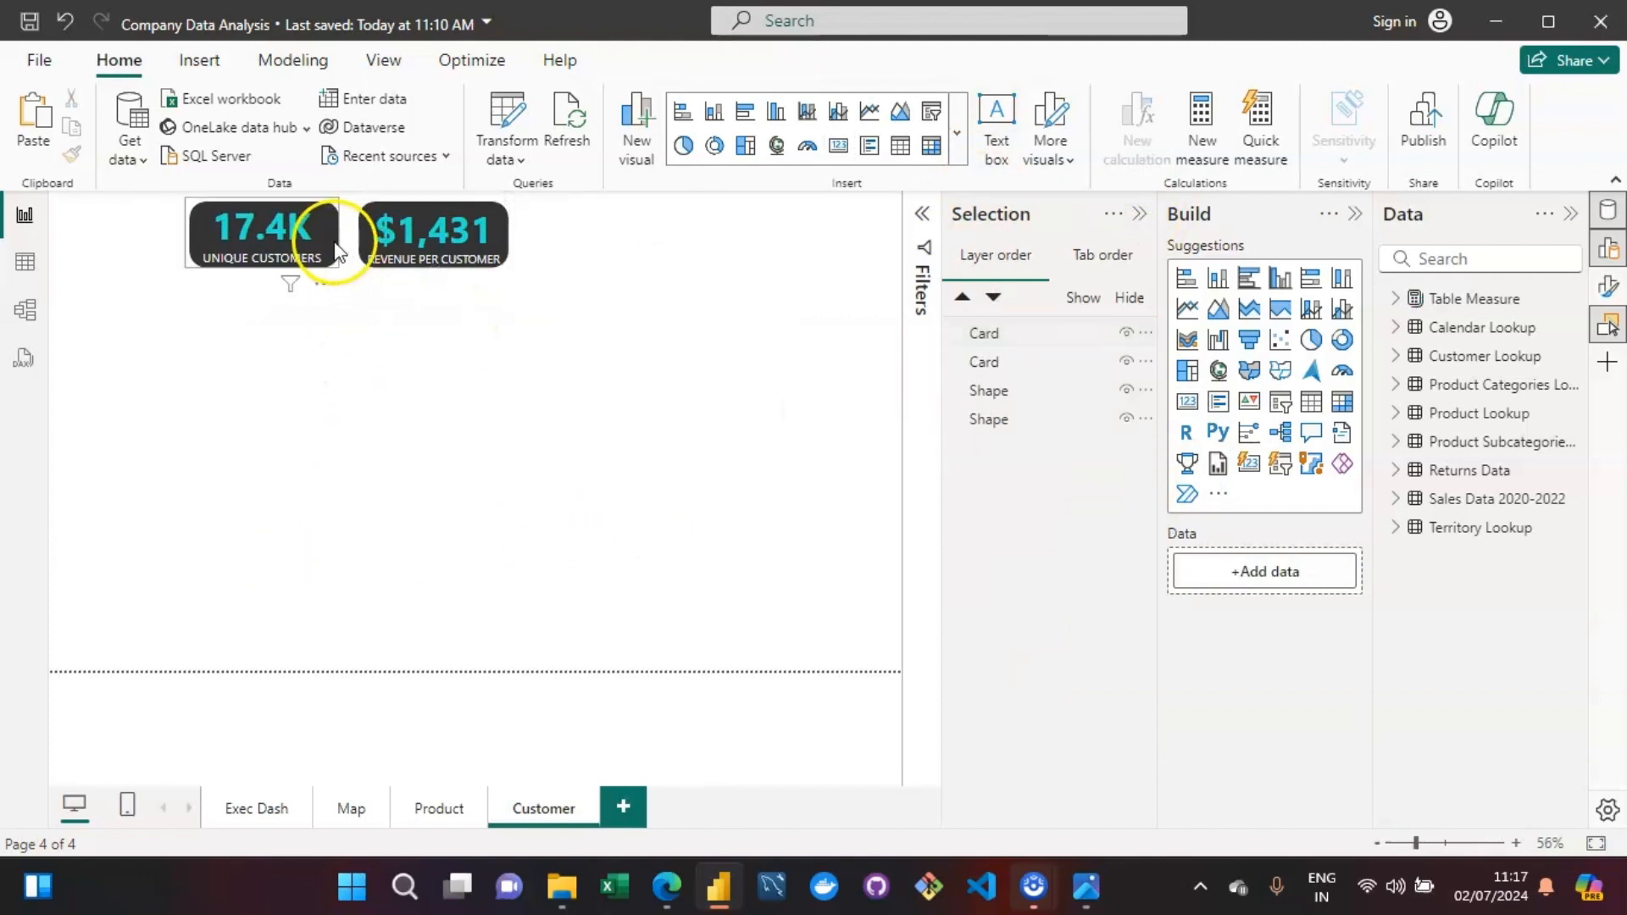
Distribute both cards and their background shapes vertically, and align all four objects along their top edges.
mouse_move(325, 236)
left_mouse_down()
mouse_move(190, 226)
mouse_move(327, 236)
left_mouse_up()
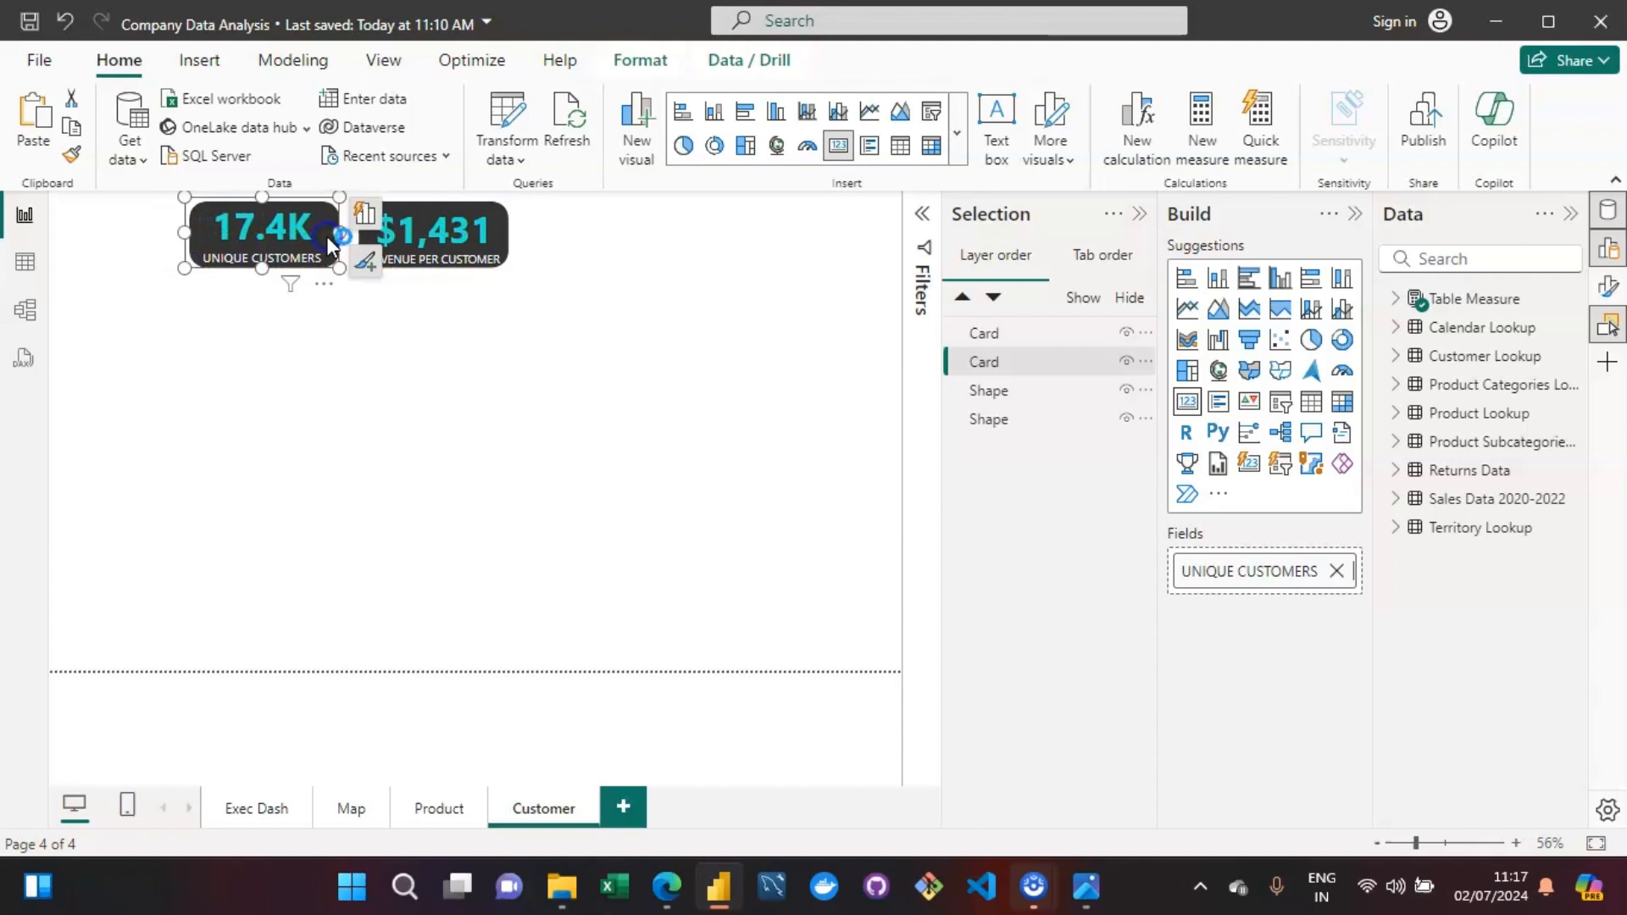
left_click(253, 413)
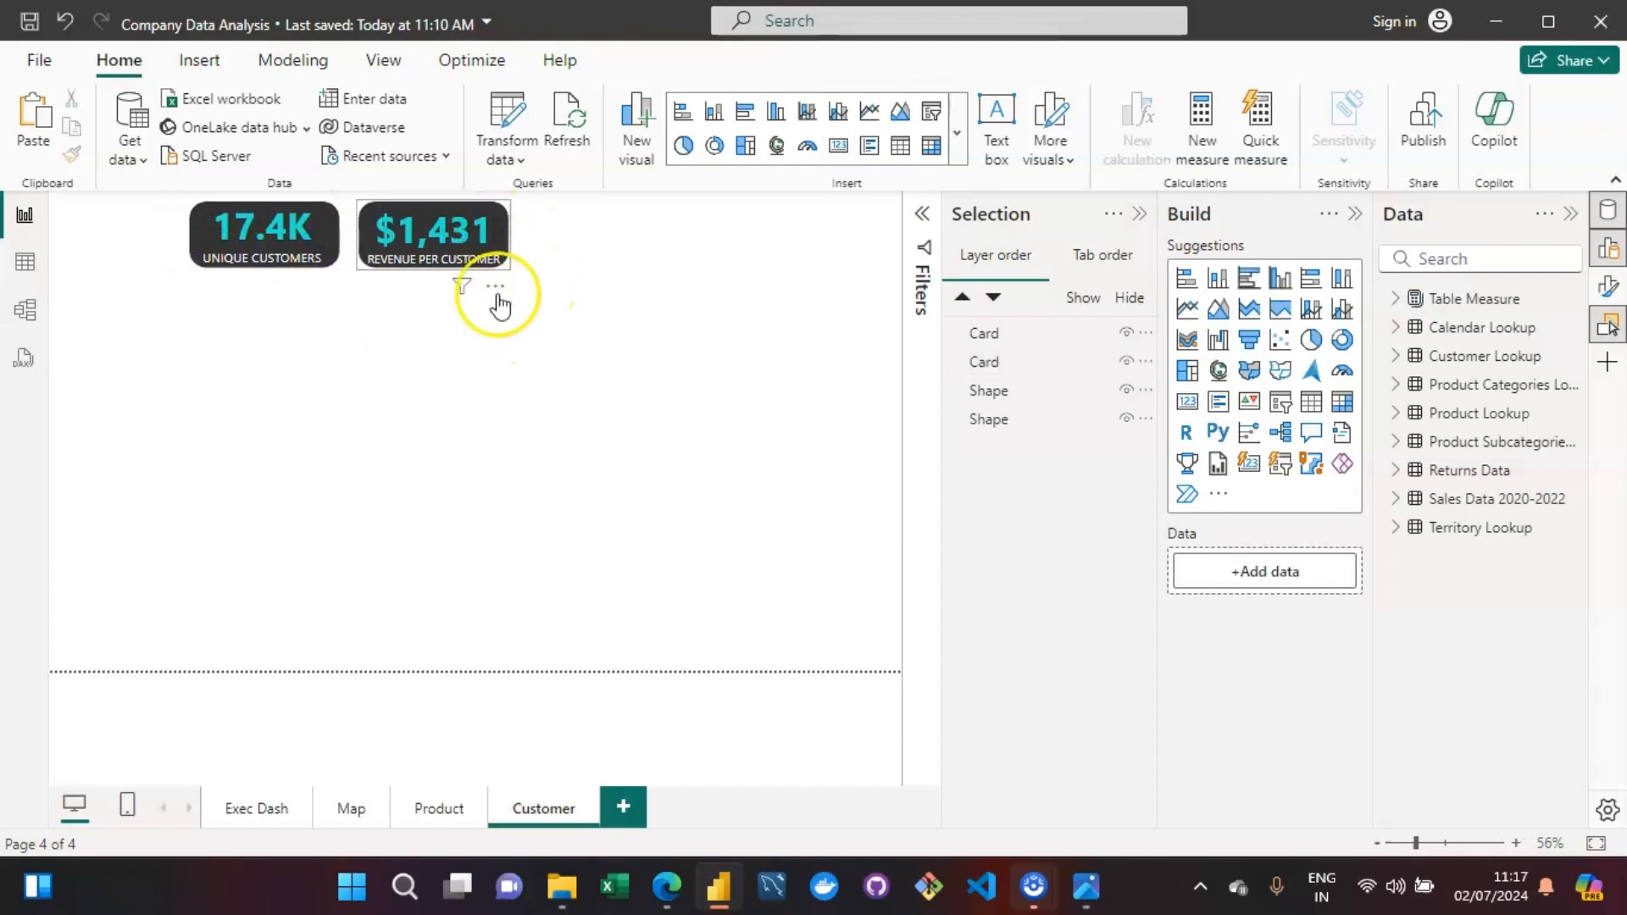
left_click_drag(552, 335, 129, 142)
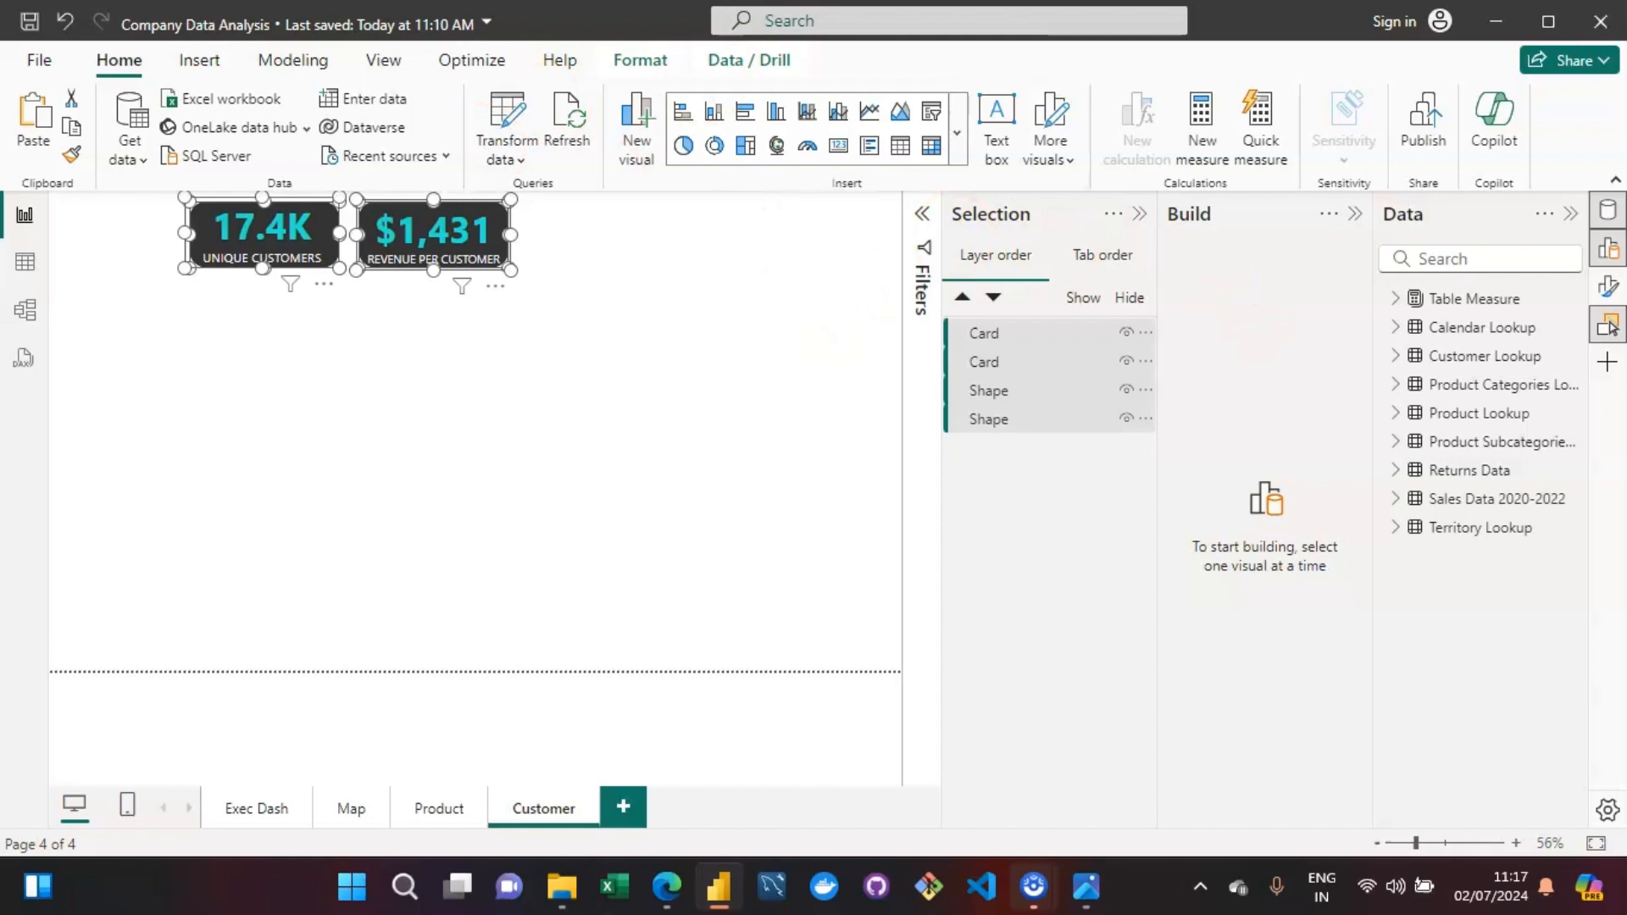
left_click(642, 66)
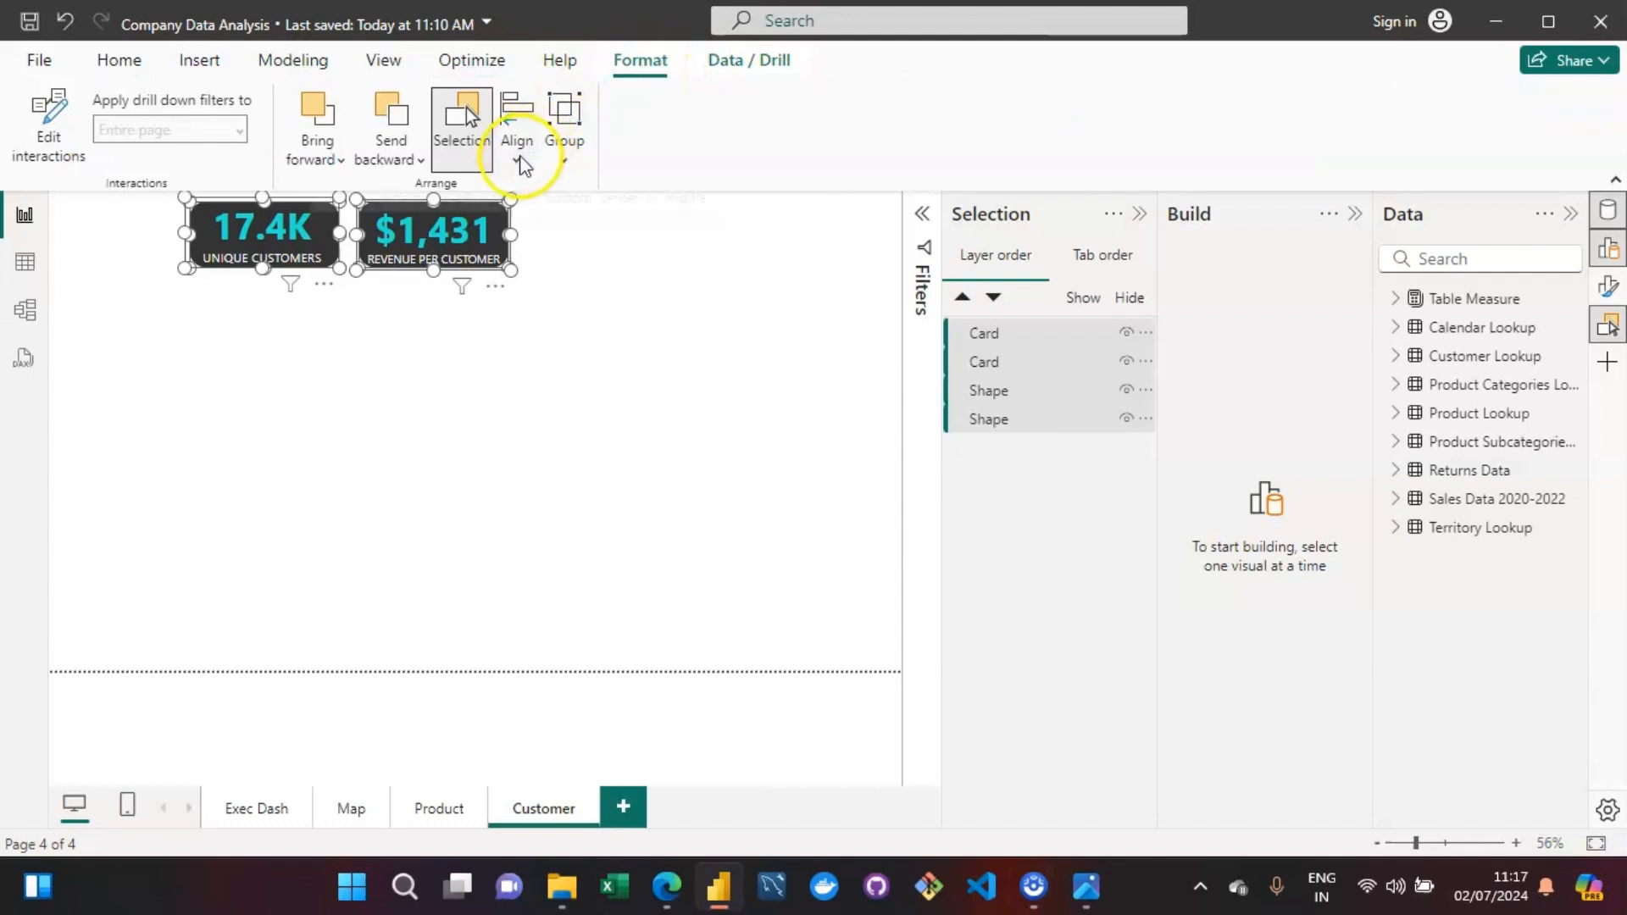
left_click(520, 157)
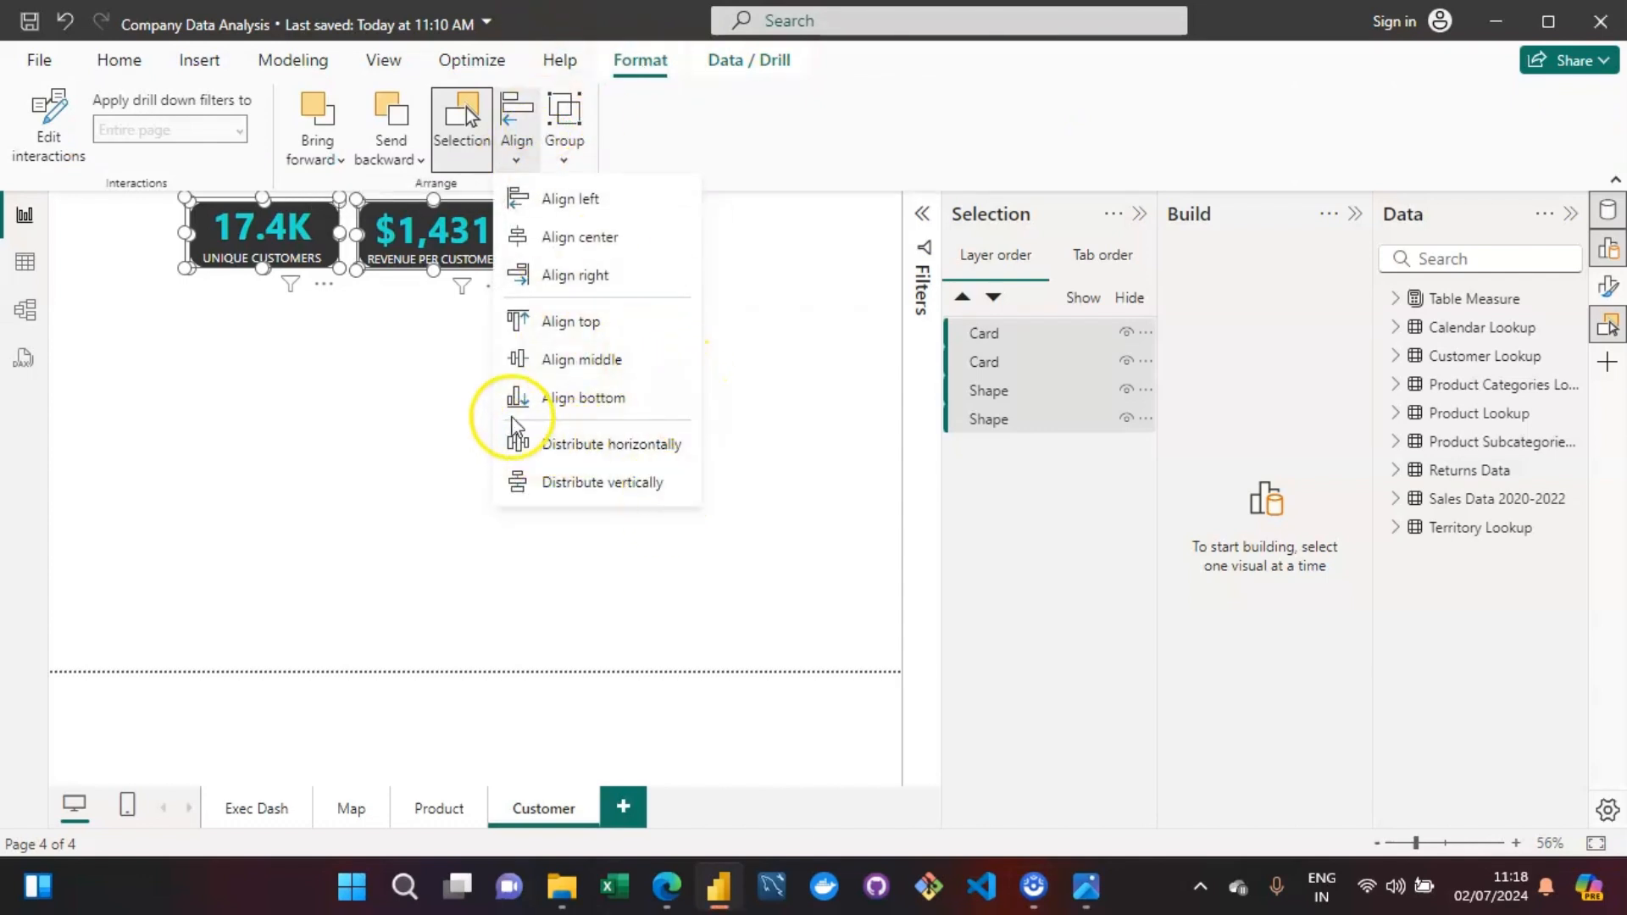
left_click(607, 494)
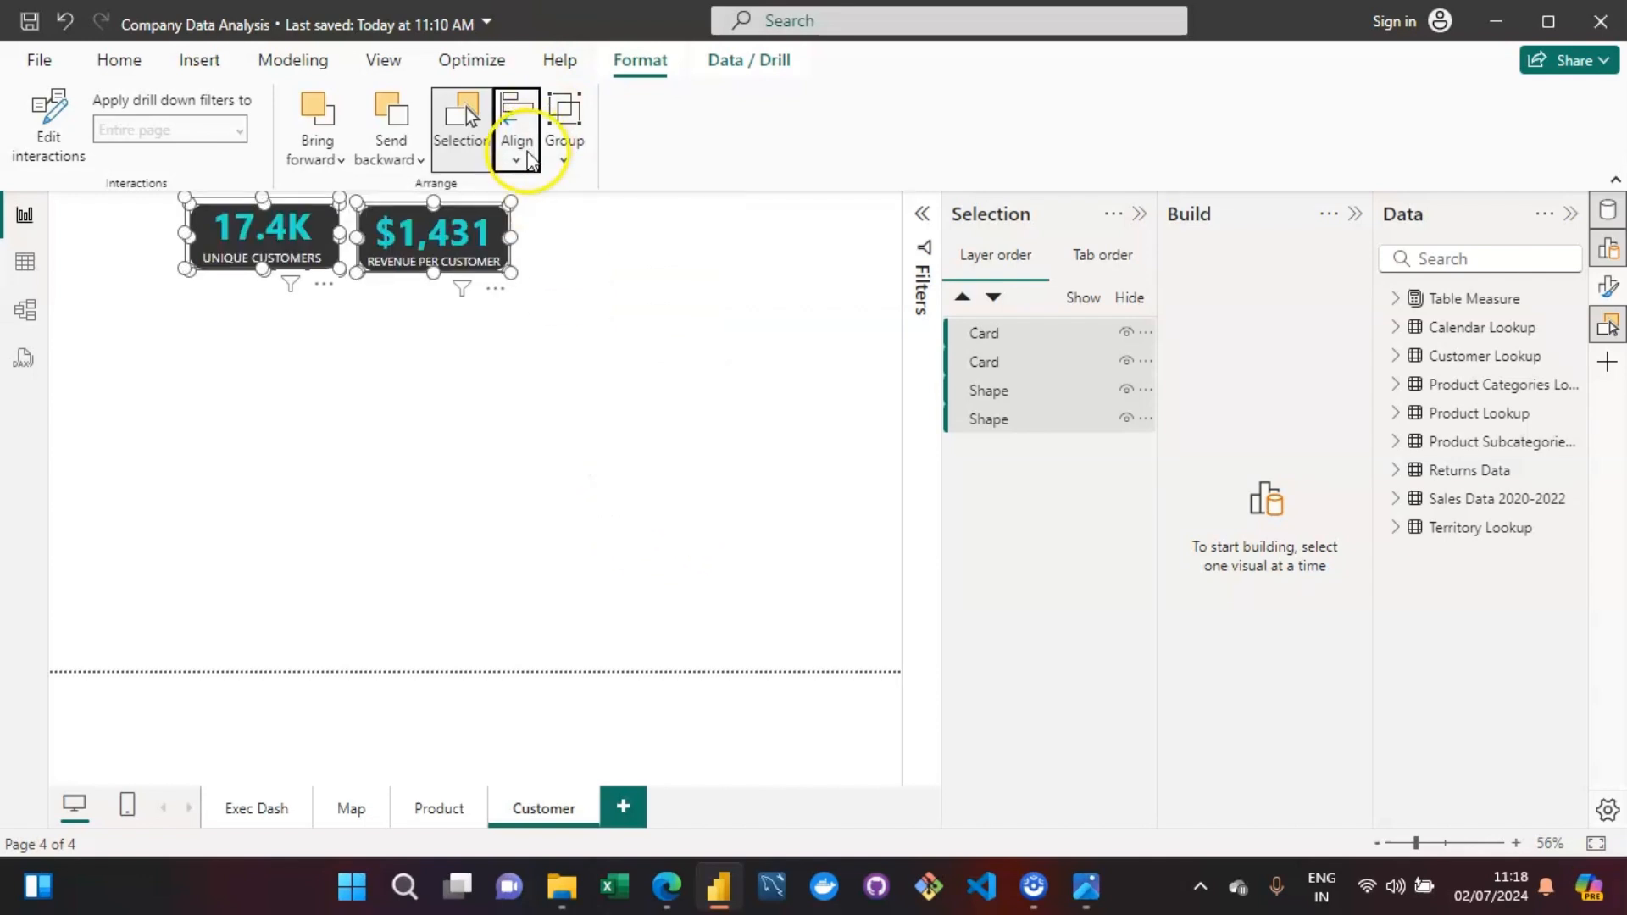
left_click(517, 135)
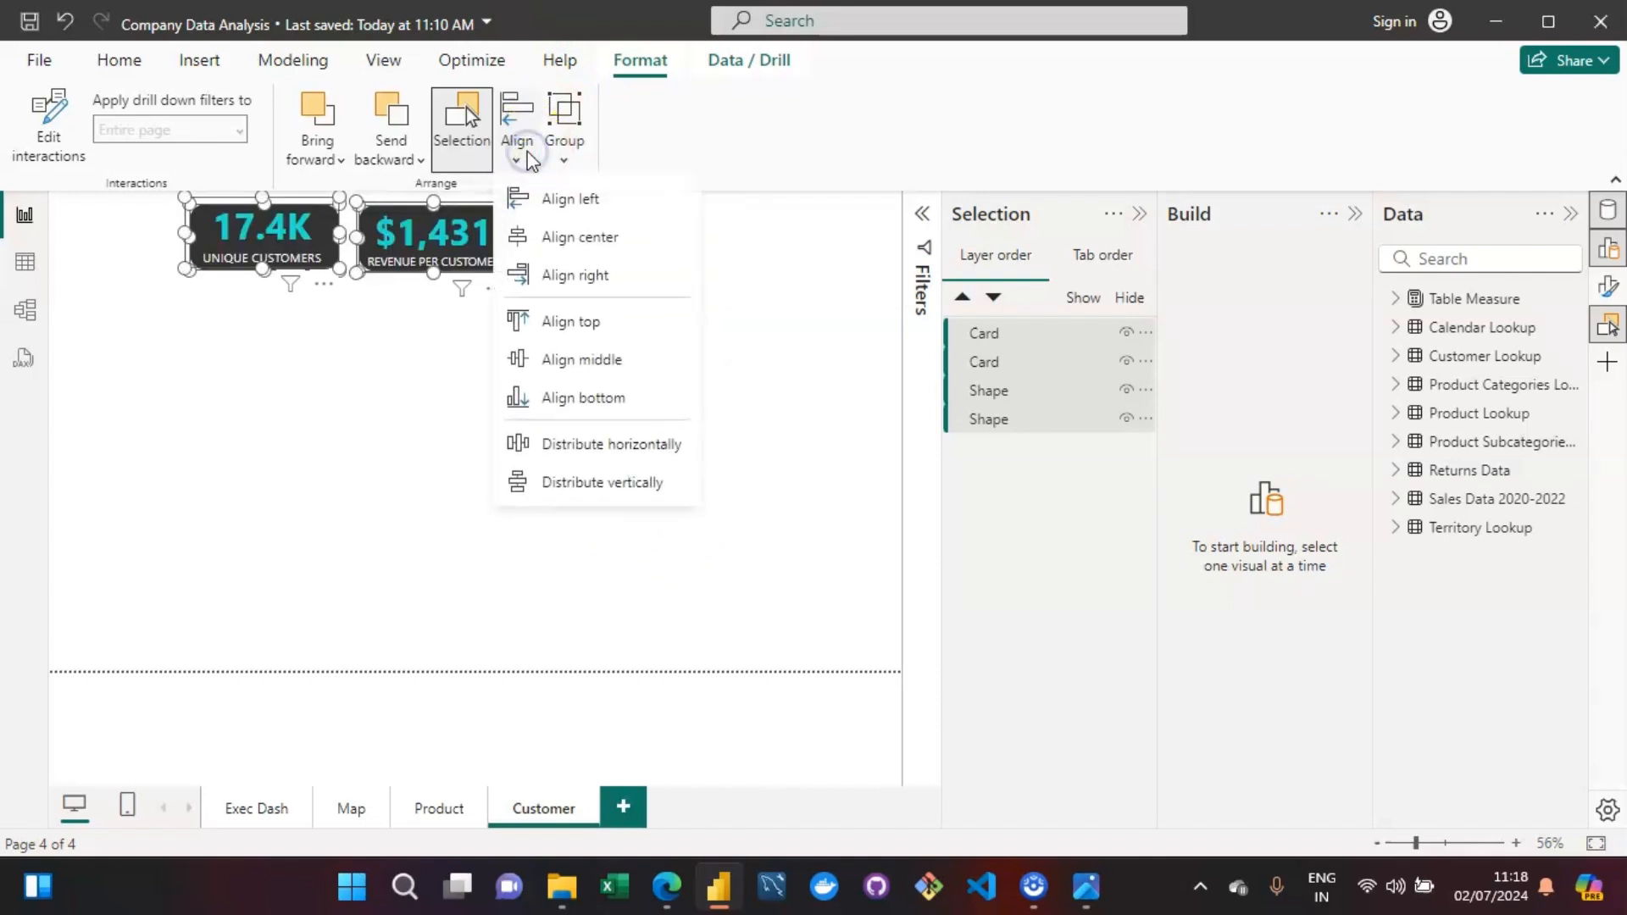
left_click(625, 320)
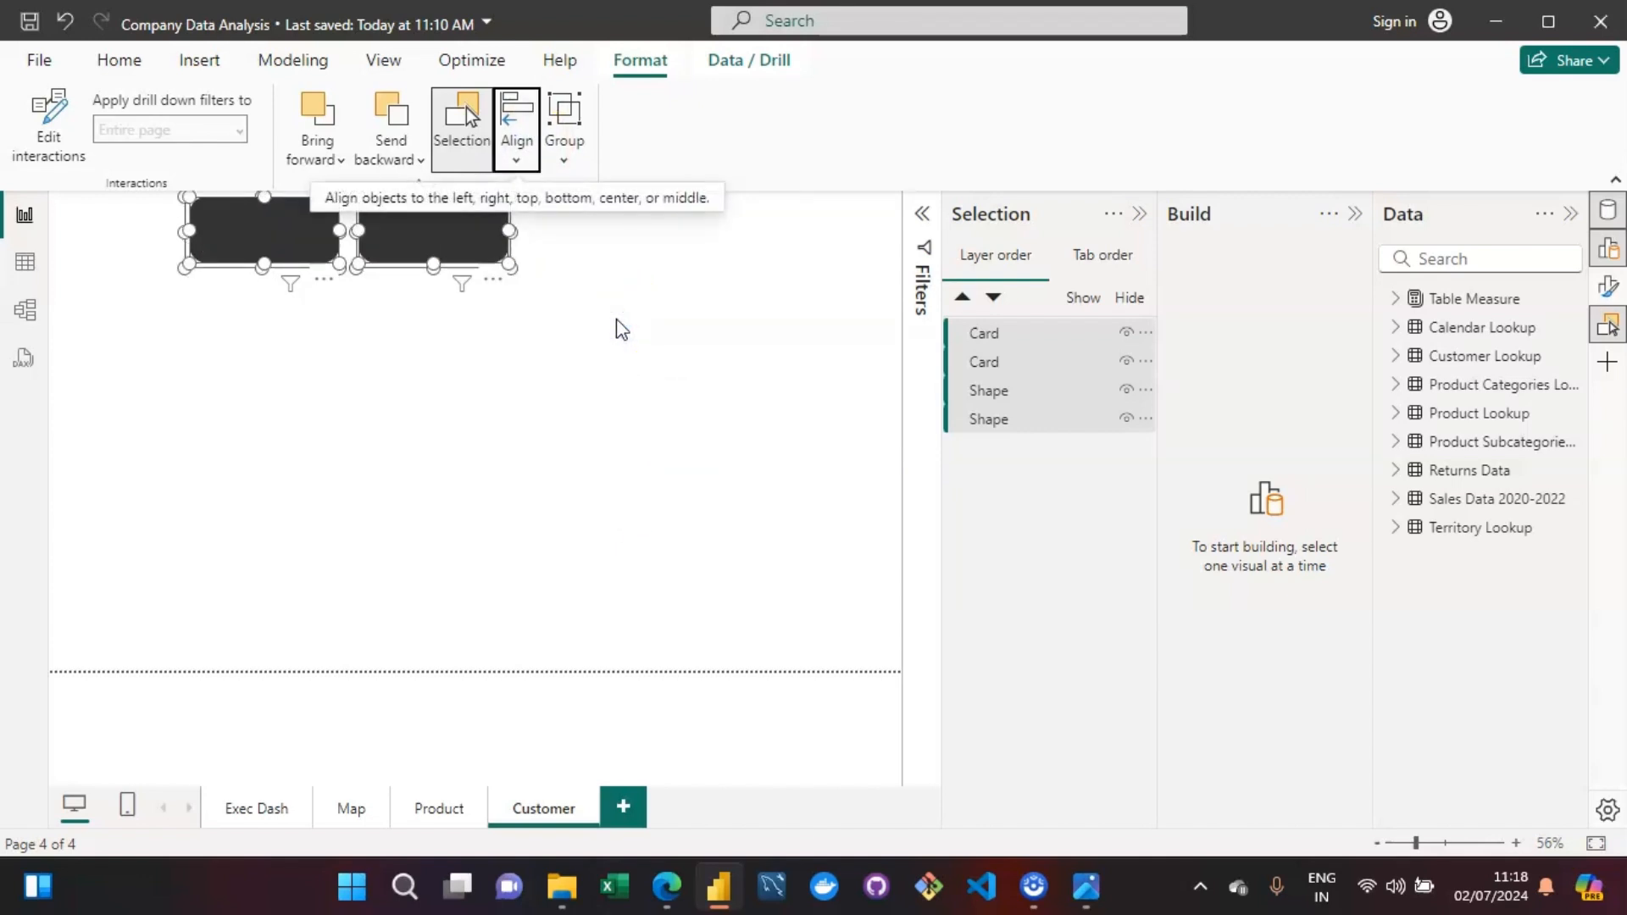
left_click(553, 377)
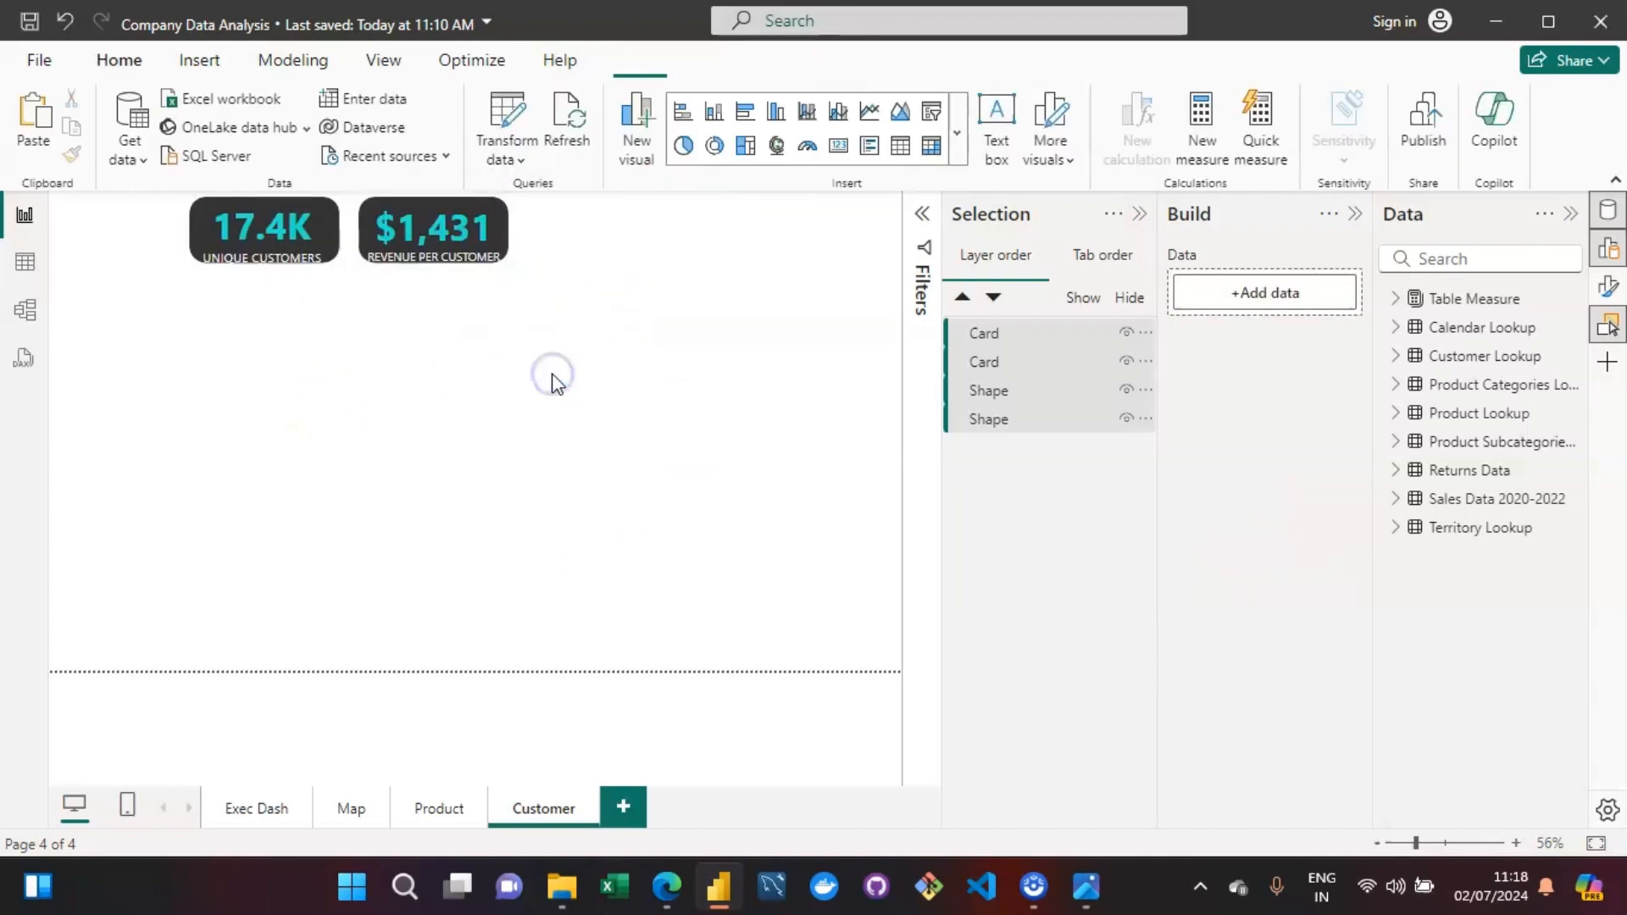
Shift the UNIQUE CUSTOMERS and REVENUE PER CUSTOMER cards slightly upward to sit within their background shapes.
left_click(318, 222)
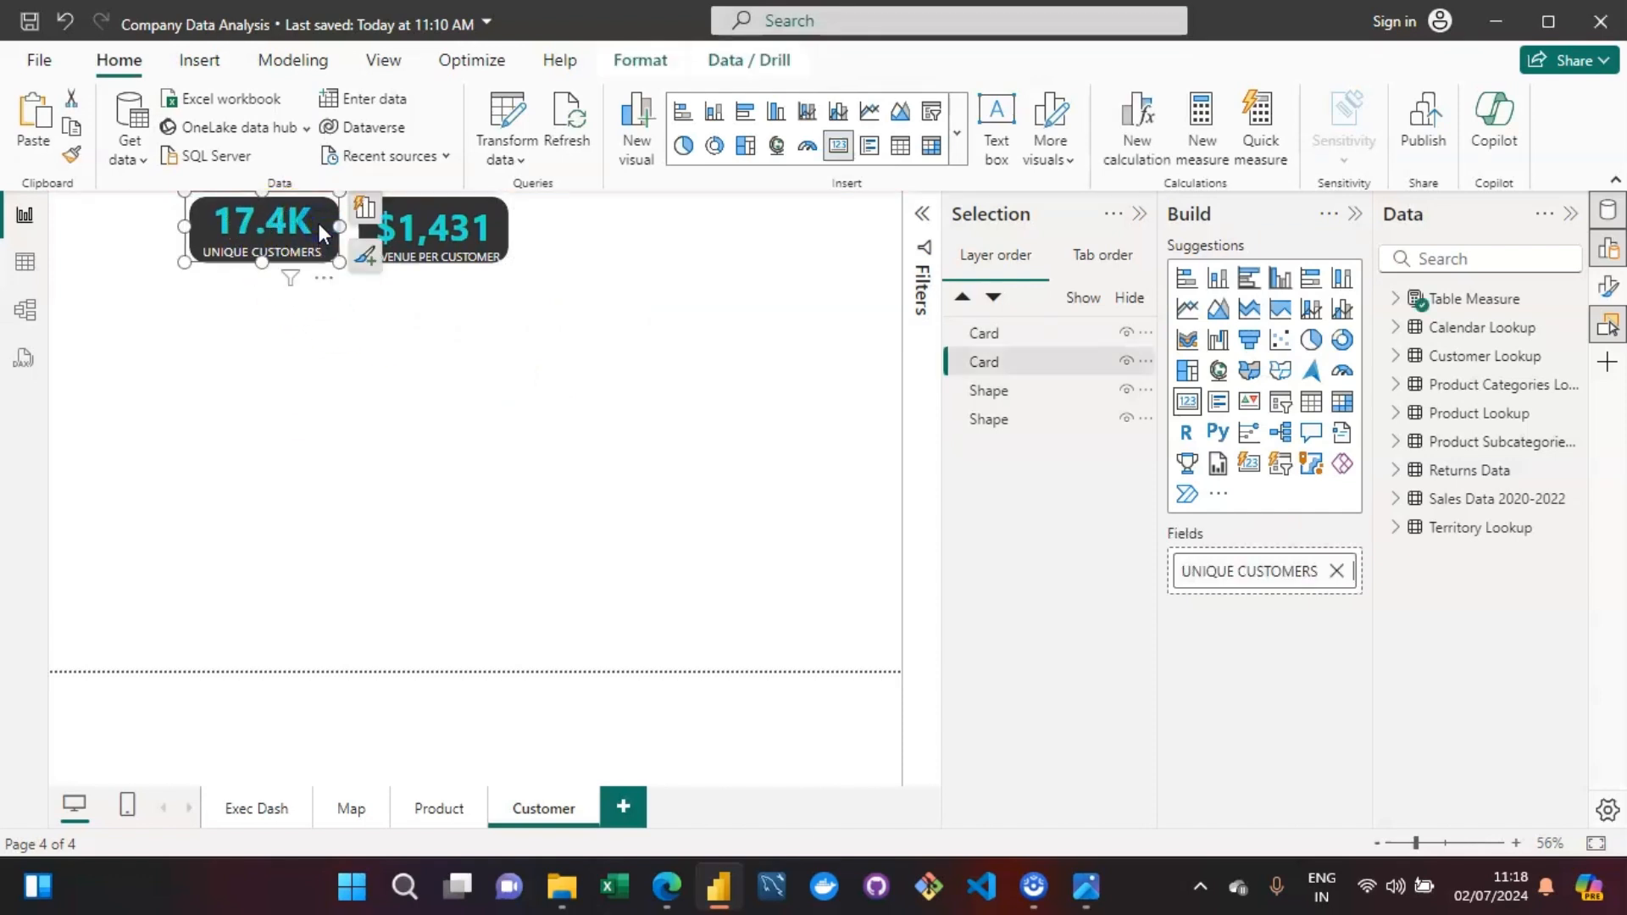
left_click(495, 227)
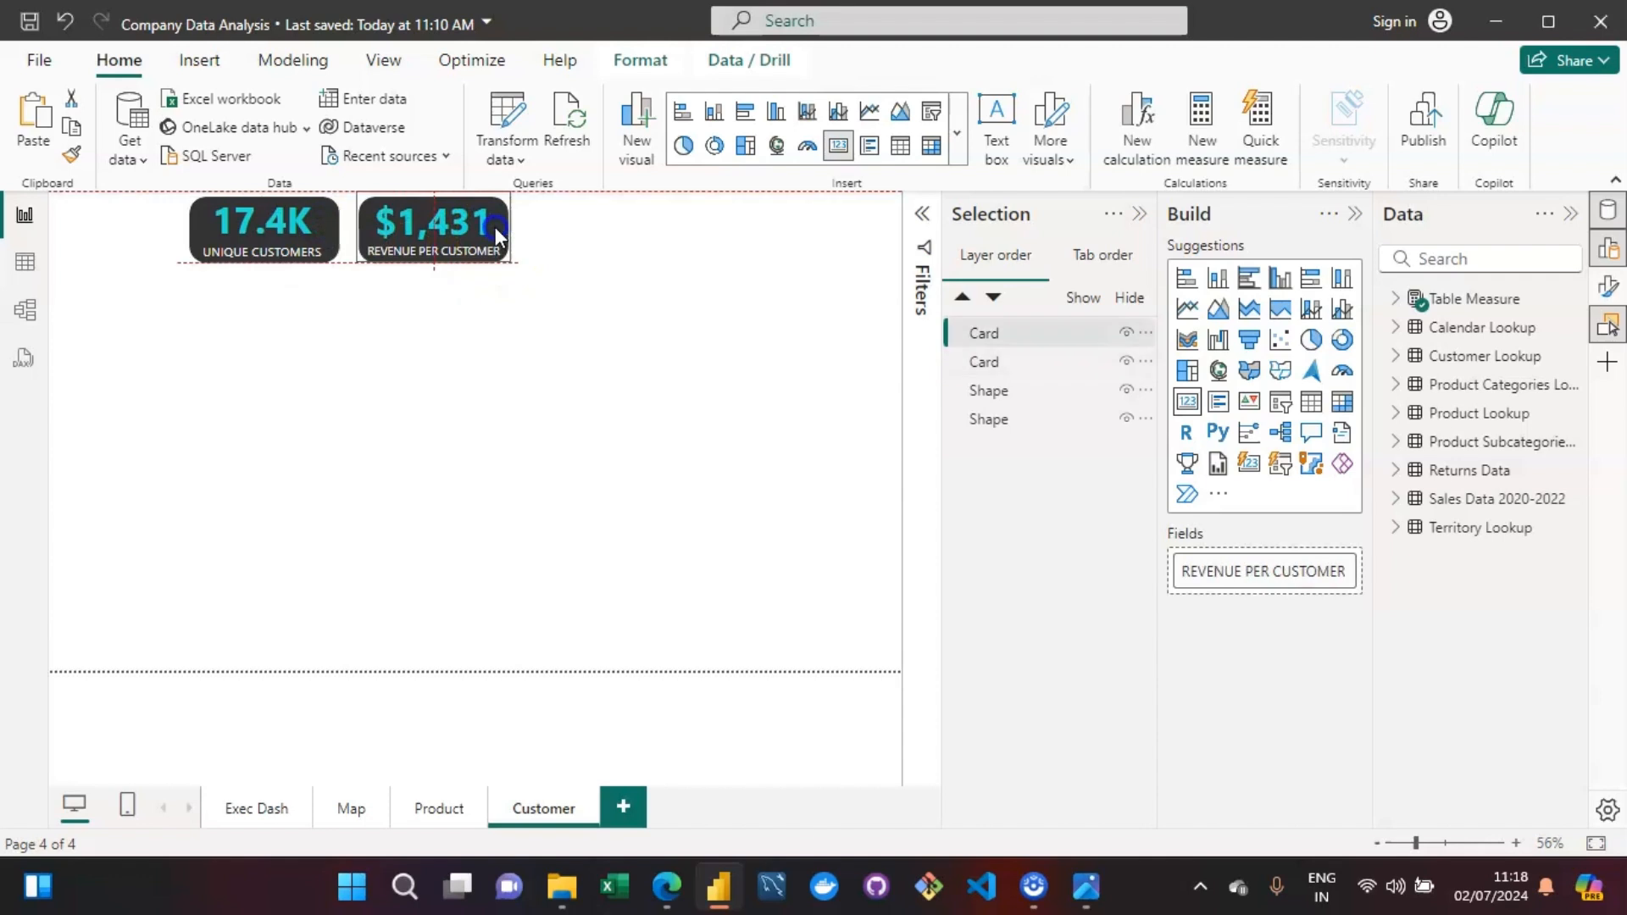
left_click(373, 419)
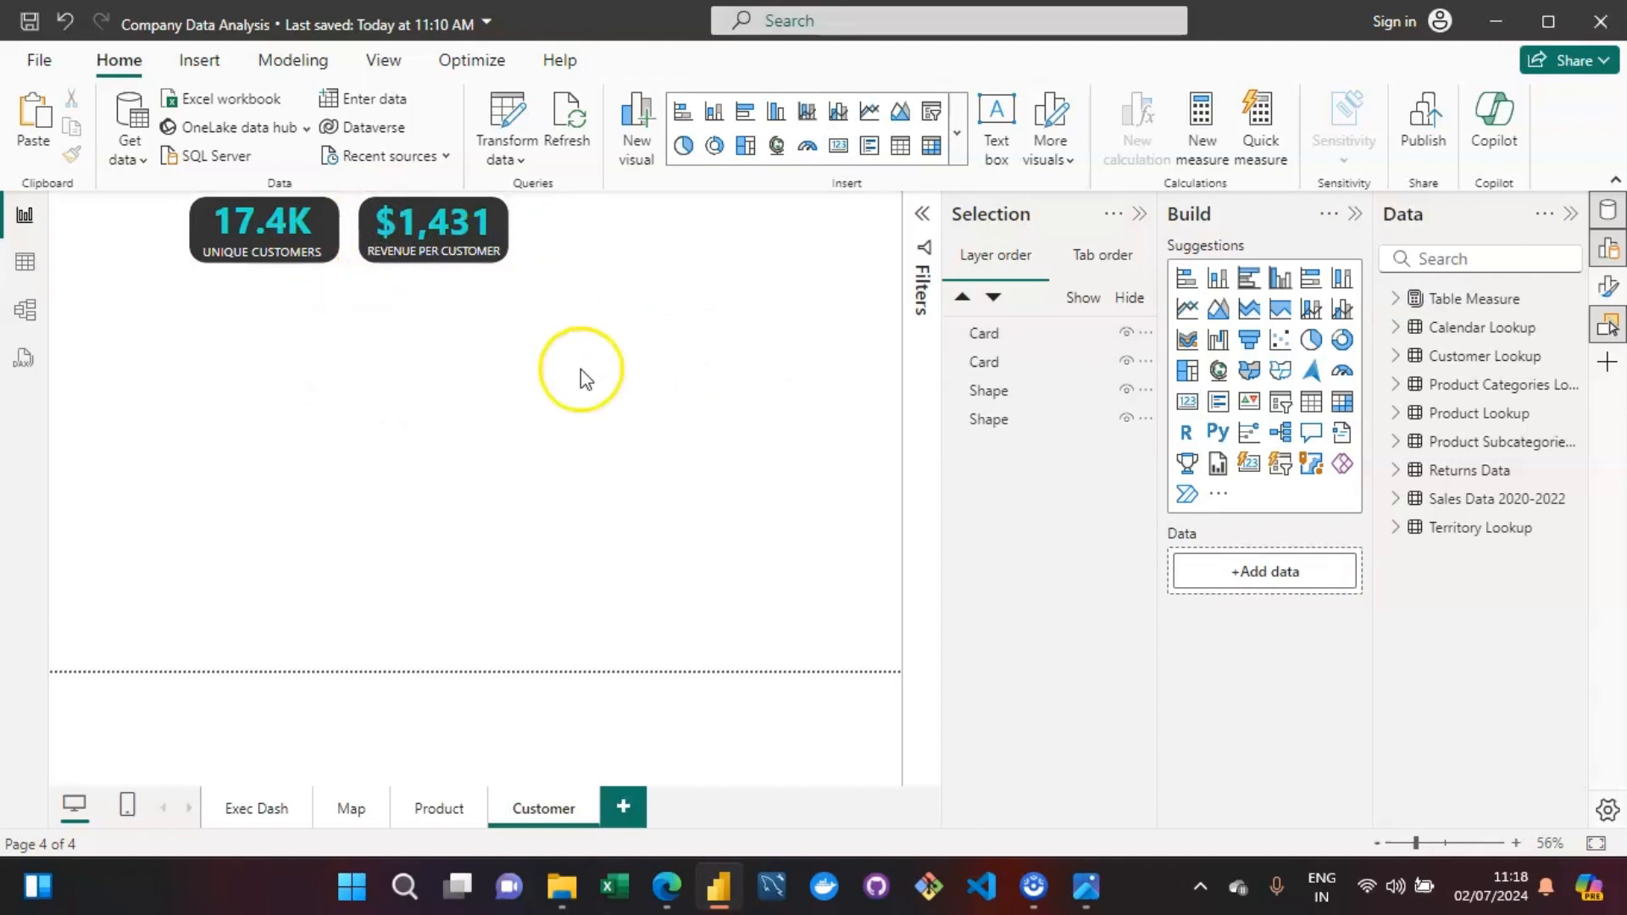
left_click_drag(541, 331, 134, 172)
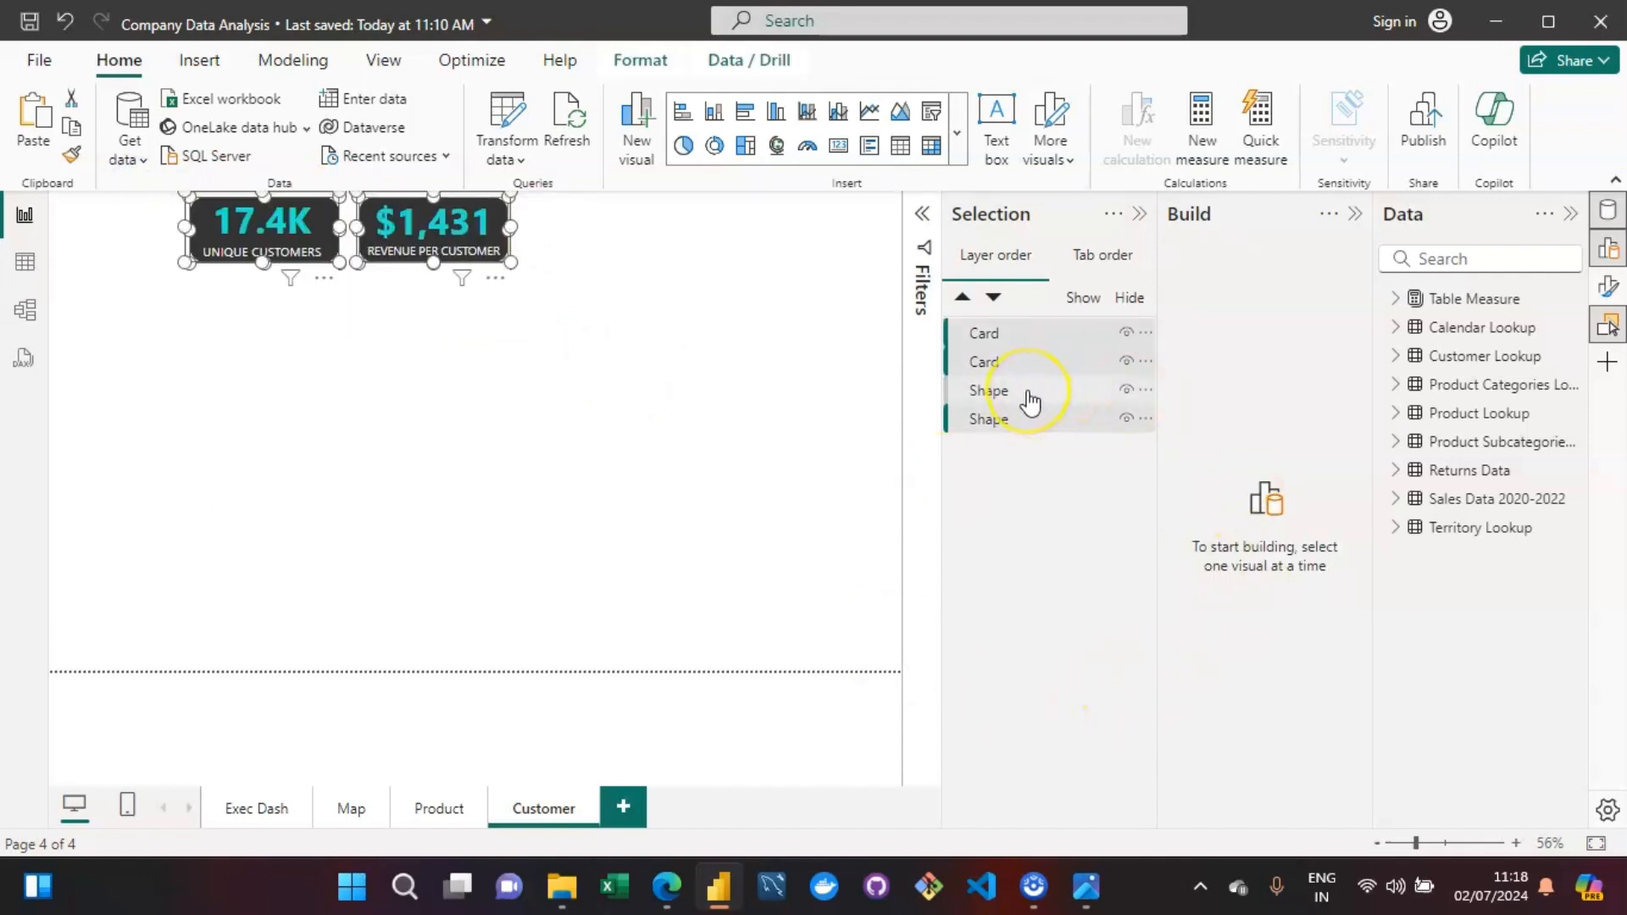
right_click(1019, 491)
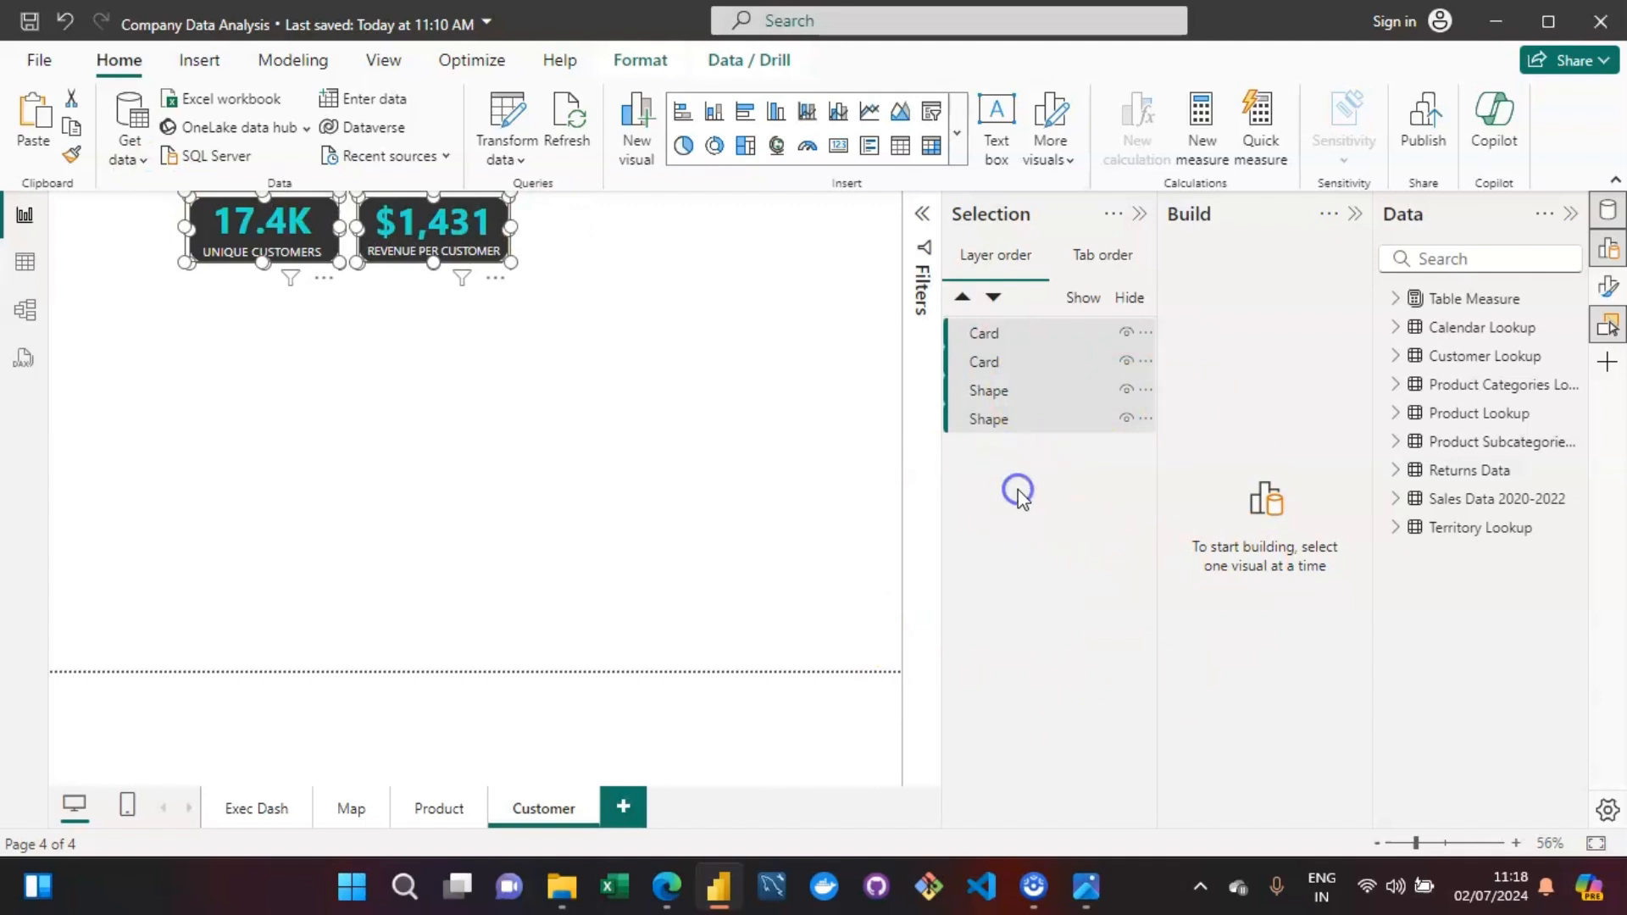
right_click(1020, 511)
left_click(981, 362, "ctrl")
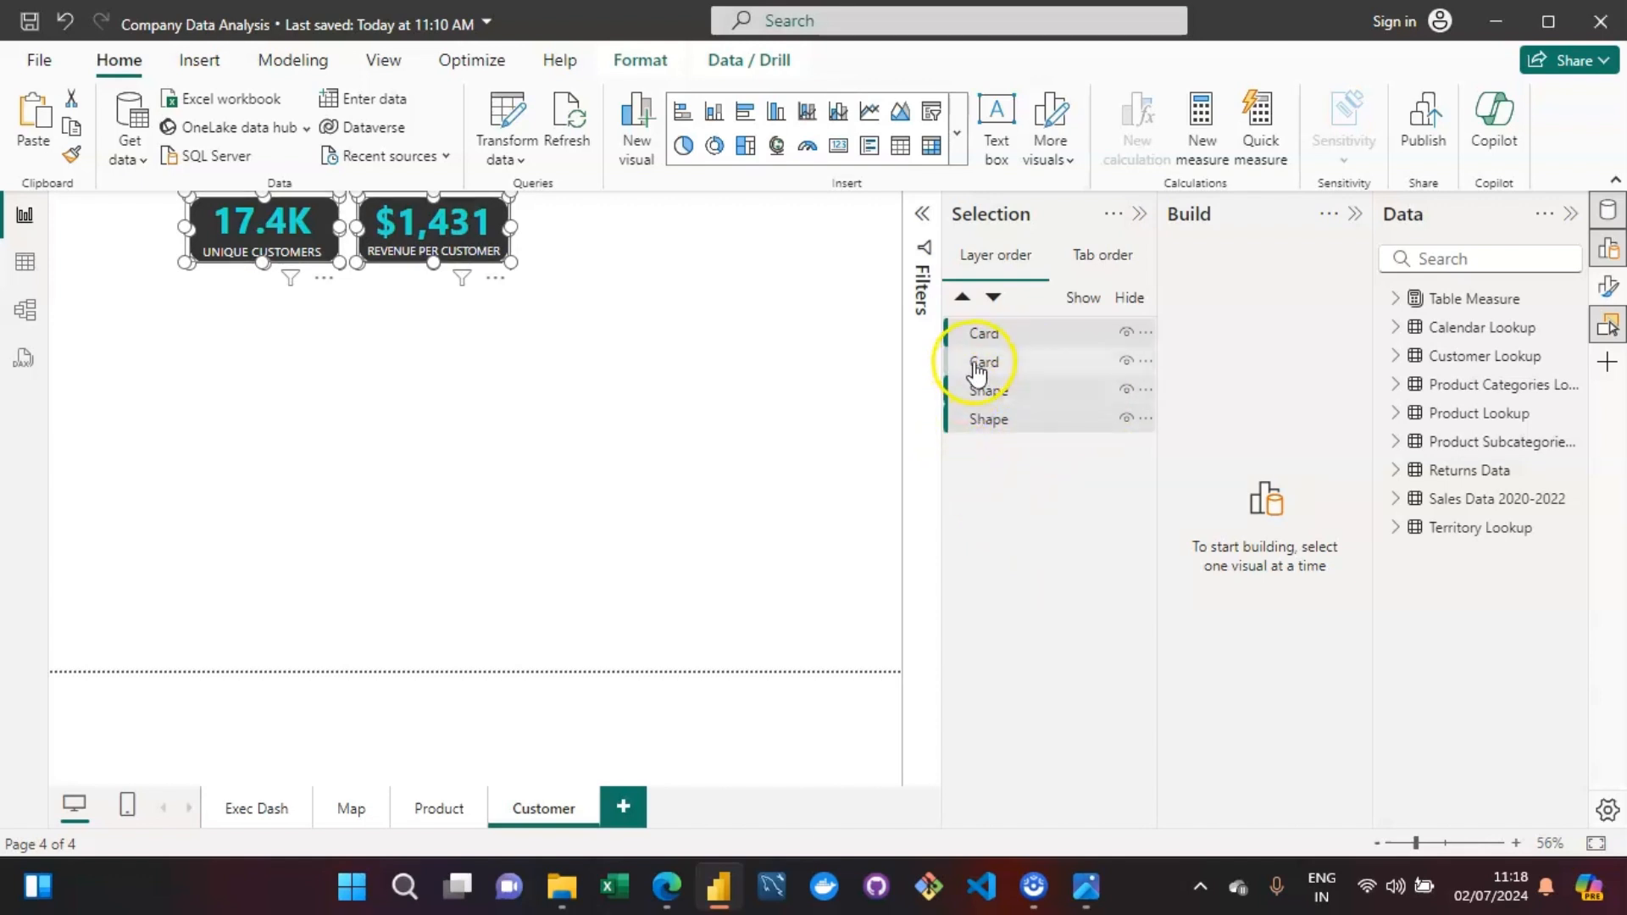
left_click(983, 333)
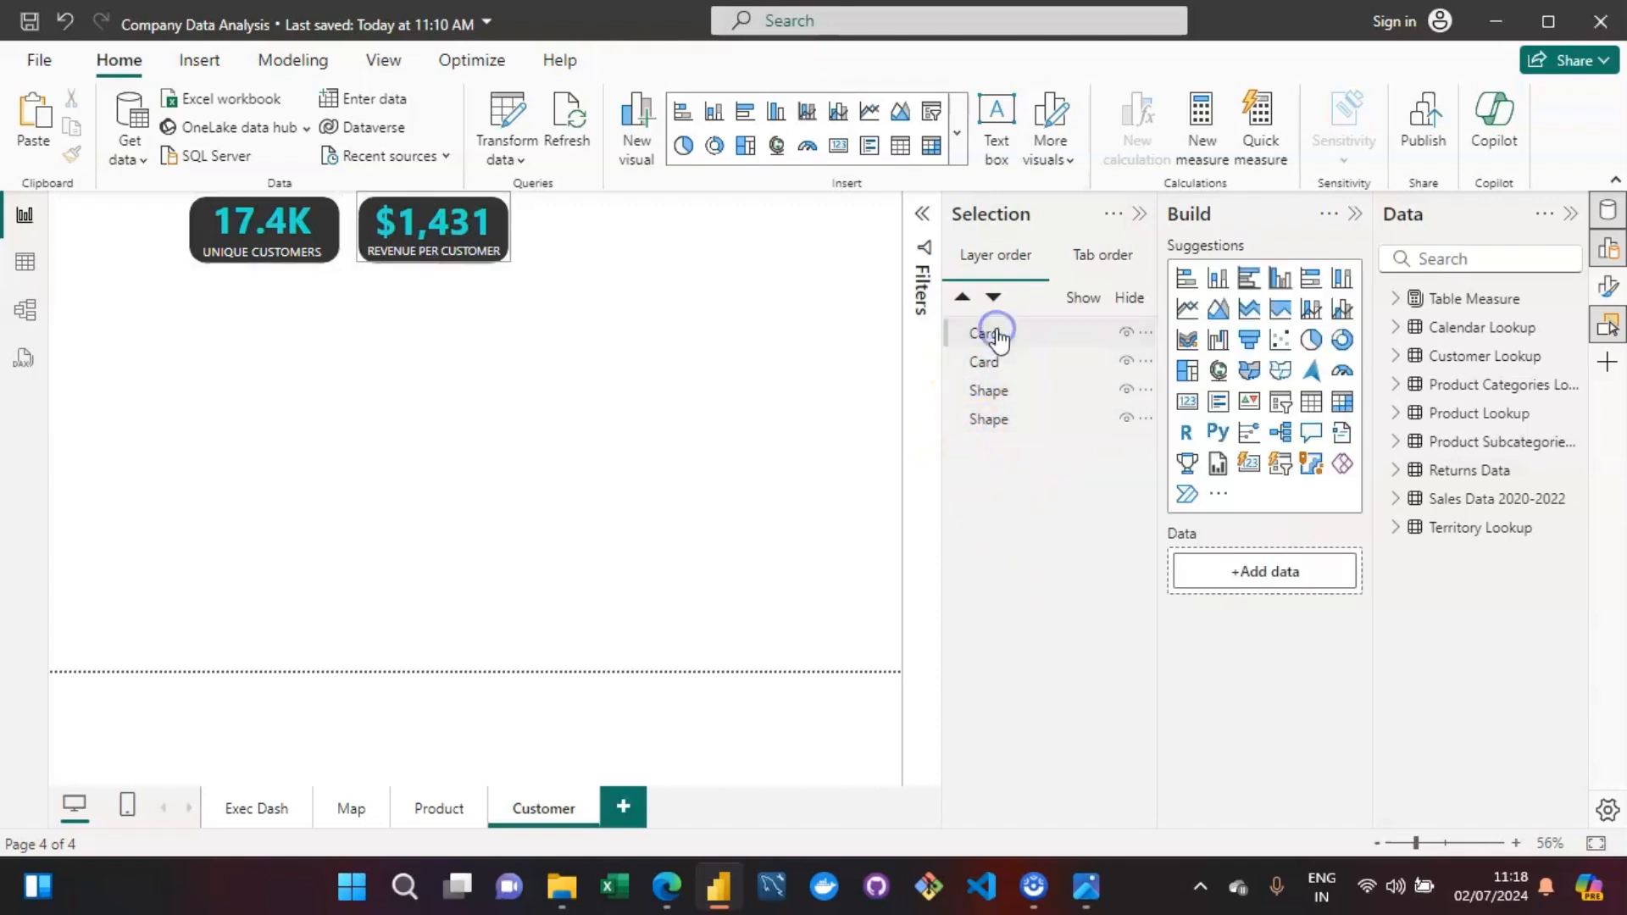
left_click(992, 511)
left_click(989, 462)
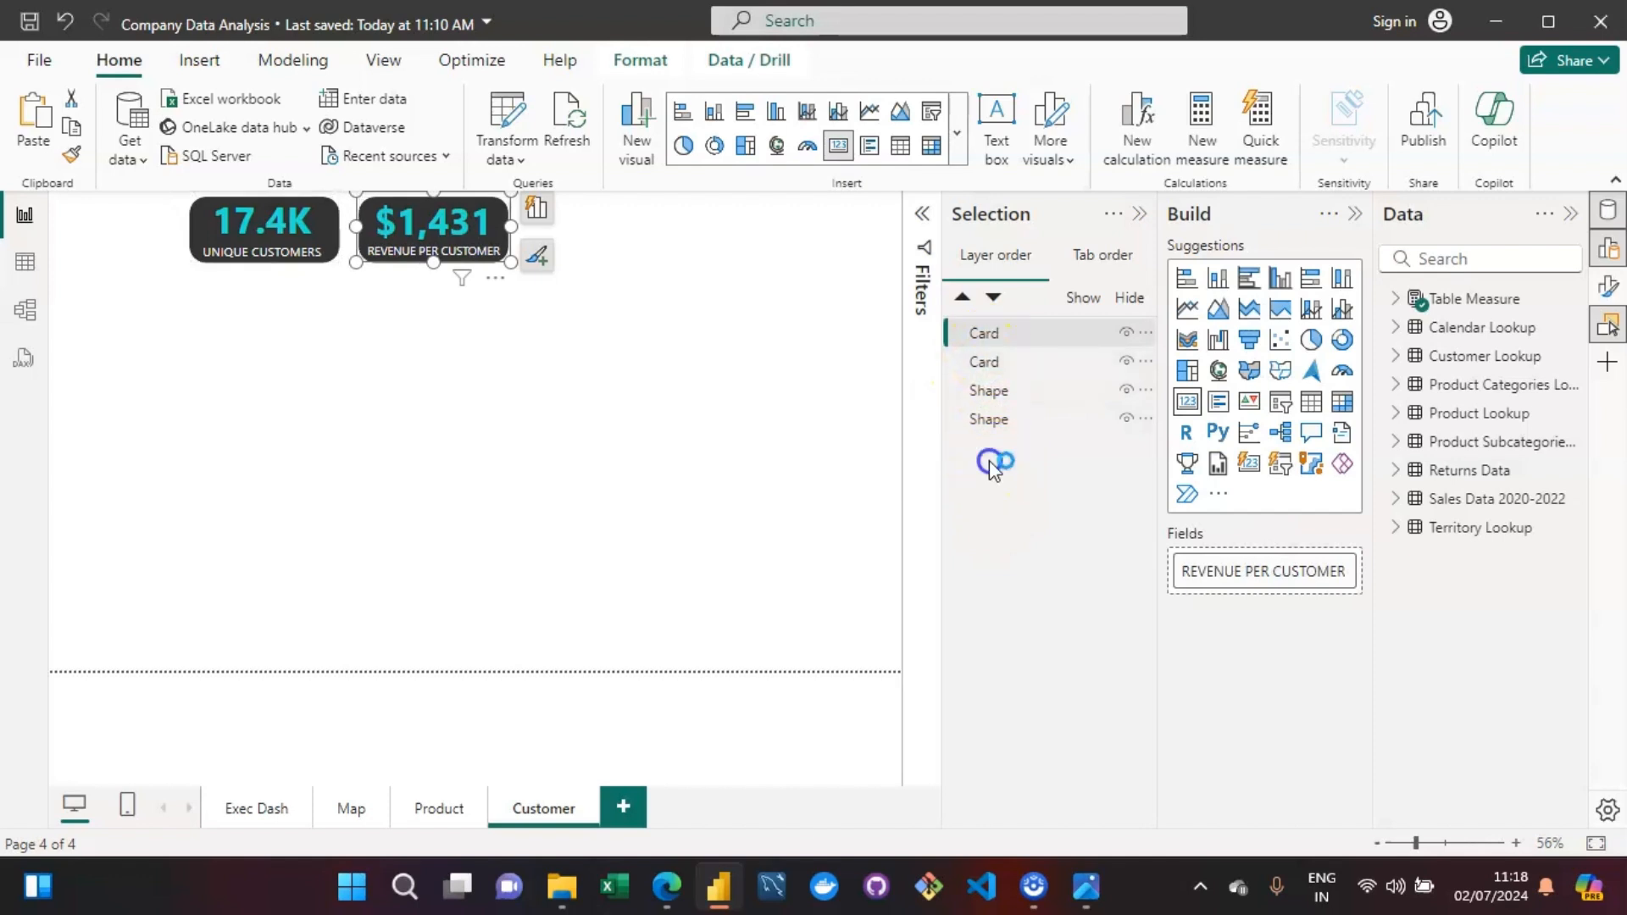
left_click(985, 399, "ctrl")
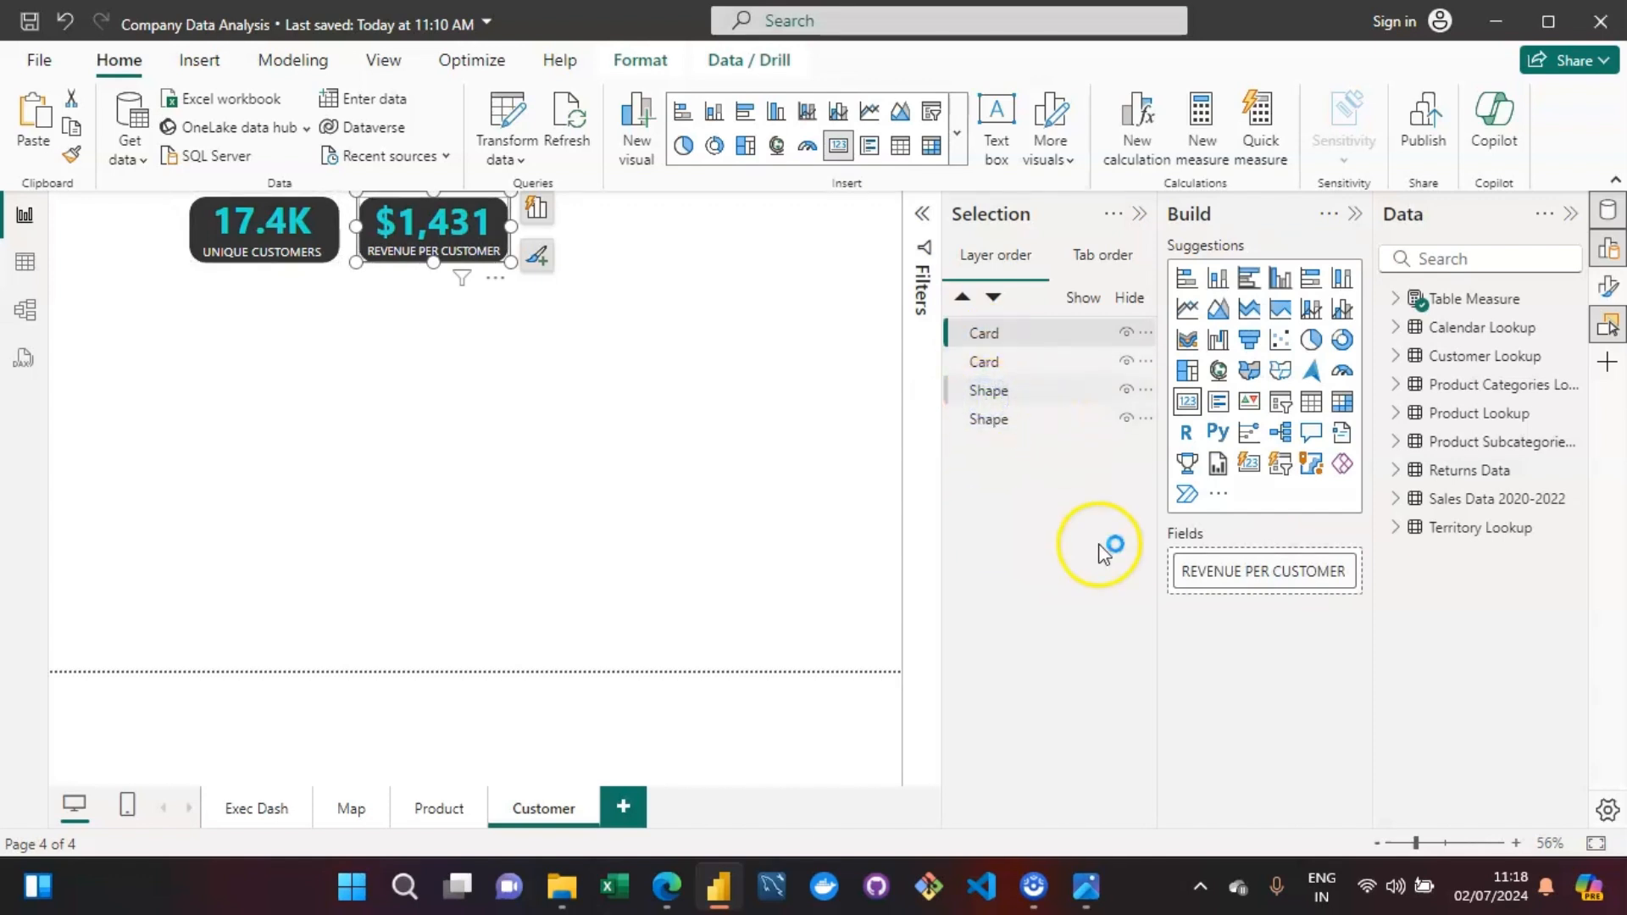
Group the two background shapes behind the cards into one object.
left_click(1000, 417)
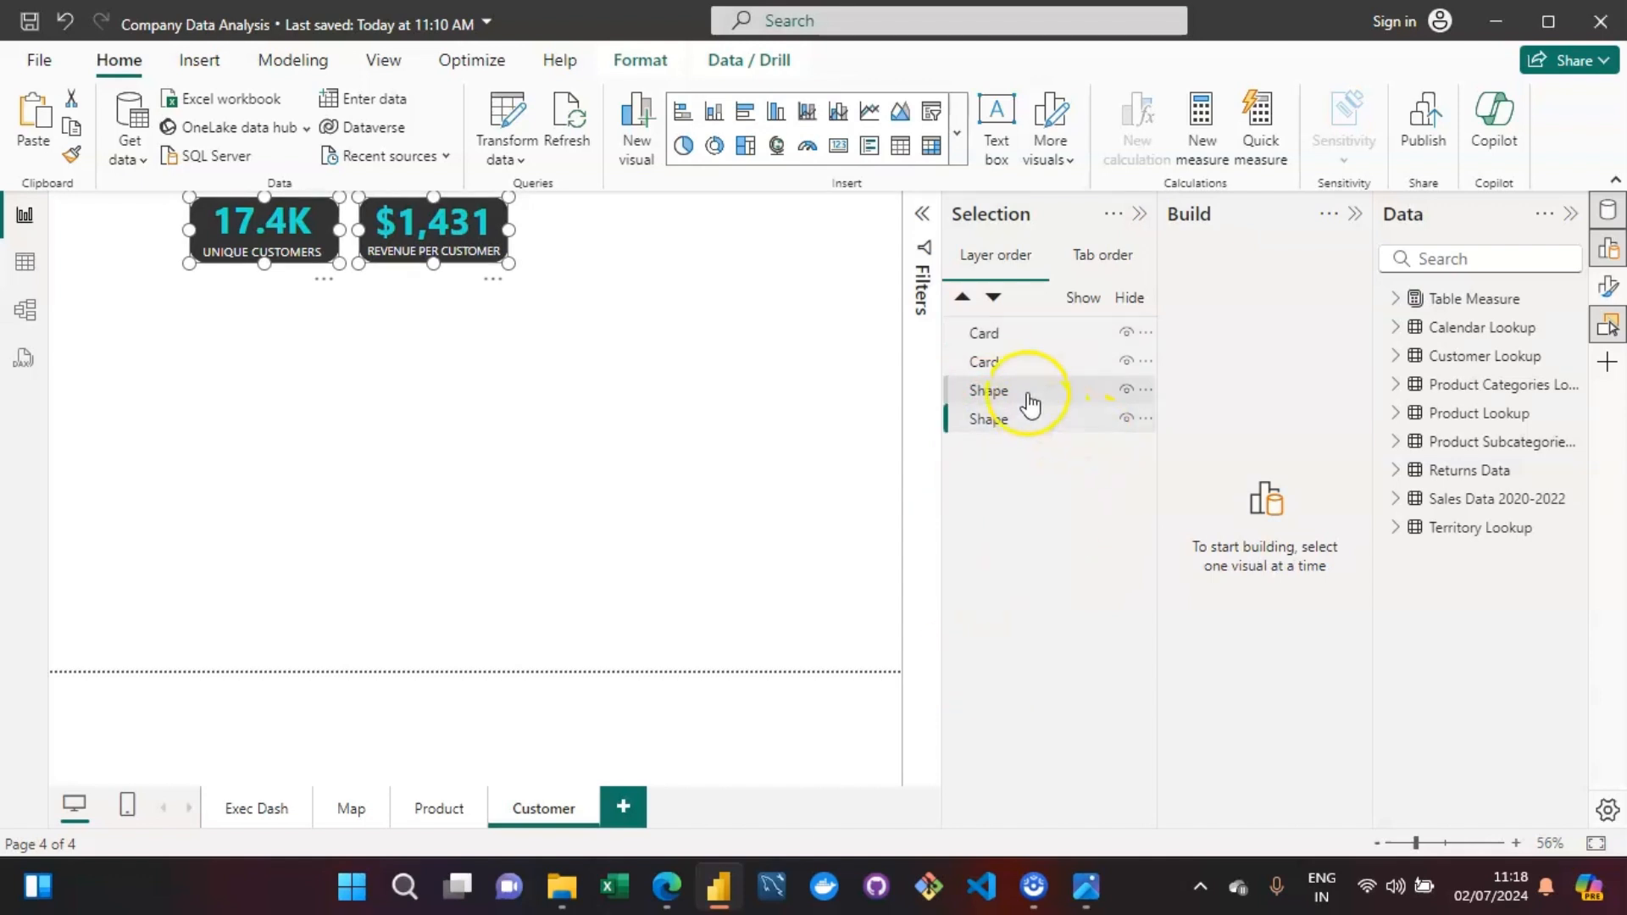
left_click(1024, 390, "ctrl")
right_click(1023, 390)
mouse_move(1063, 399)
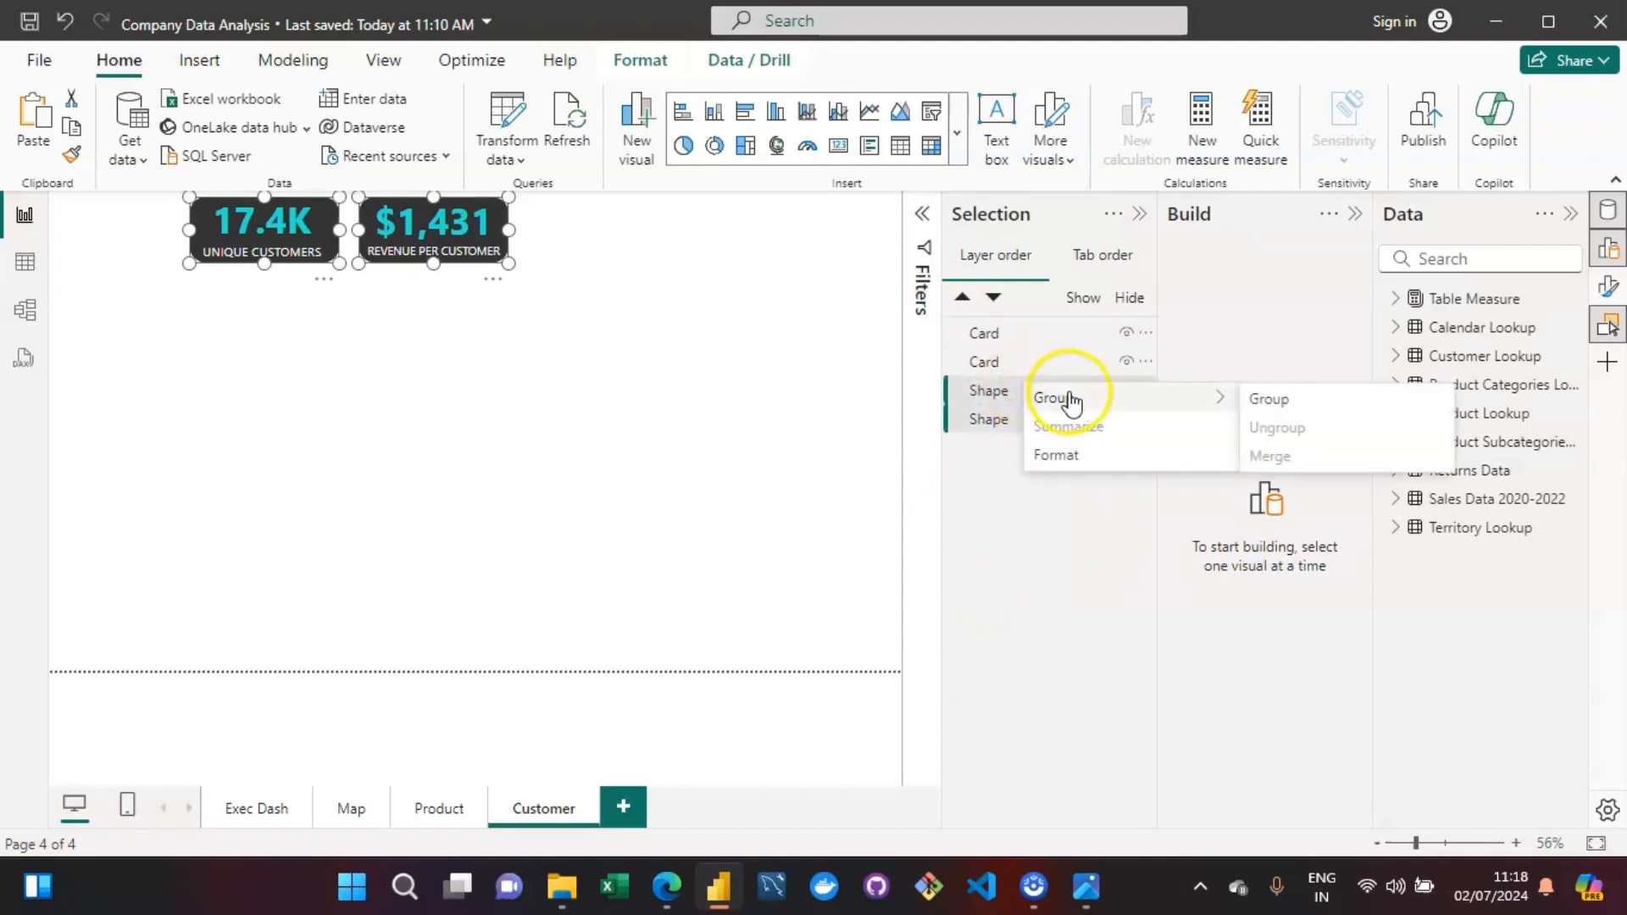
left_click(1387, 398)
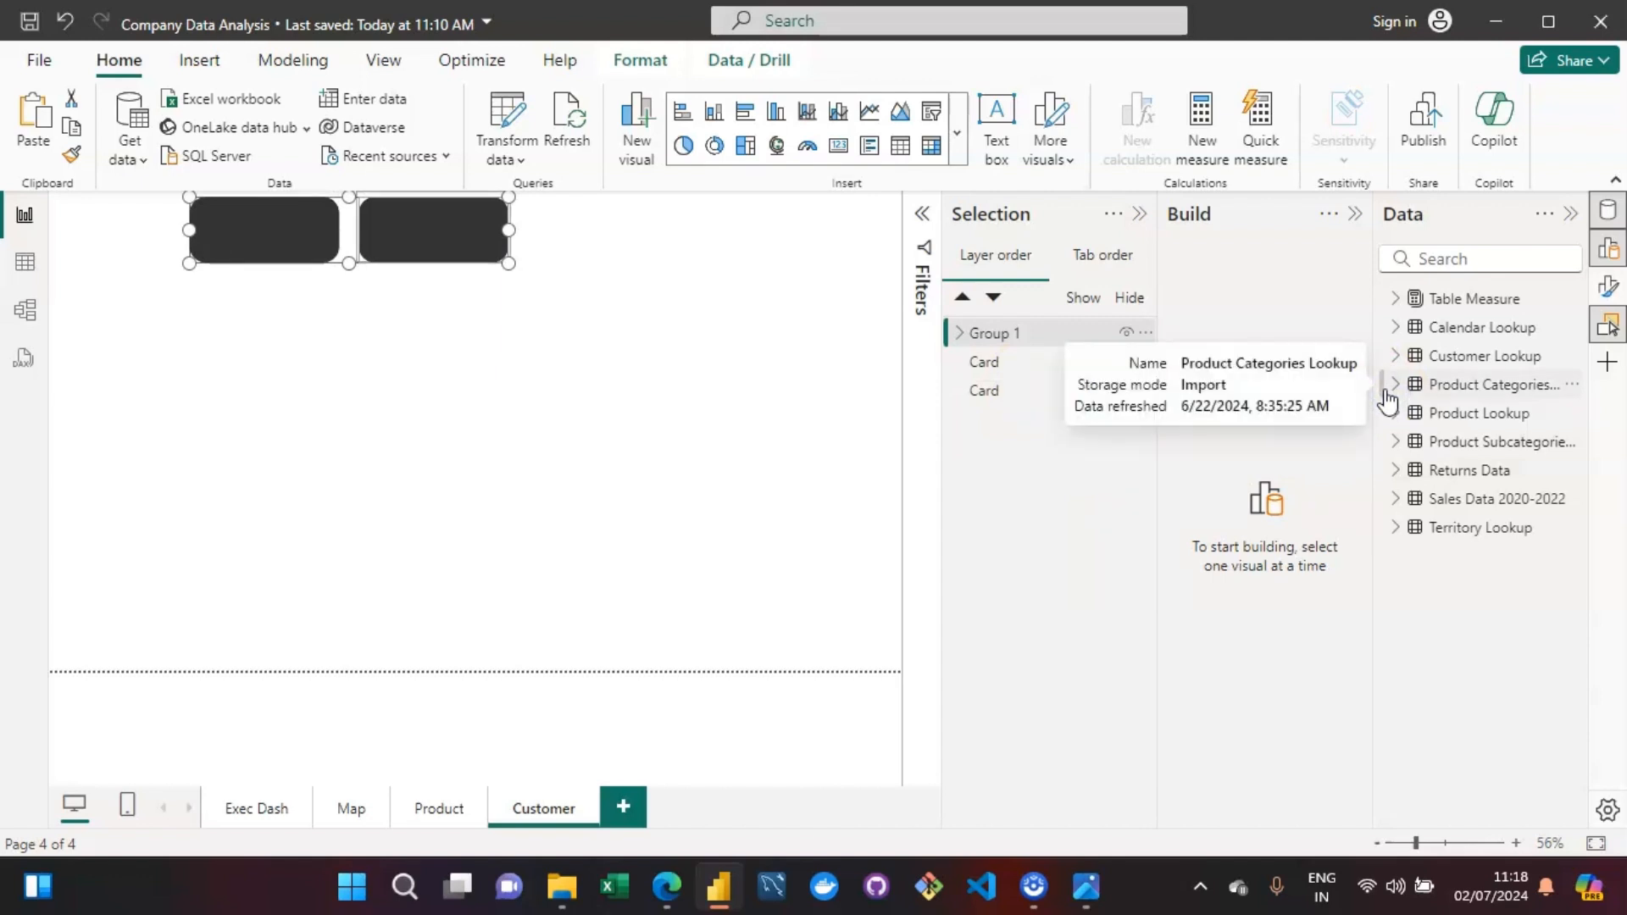
Rename the group of background shapes as KPI Cards in the layer order.
double_click(1029, 334)
left_click(1030, 334)
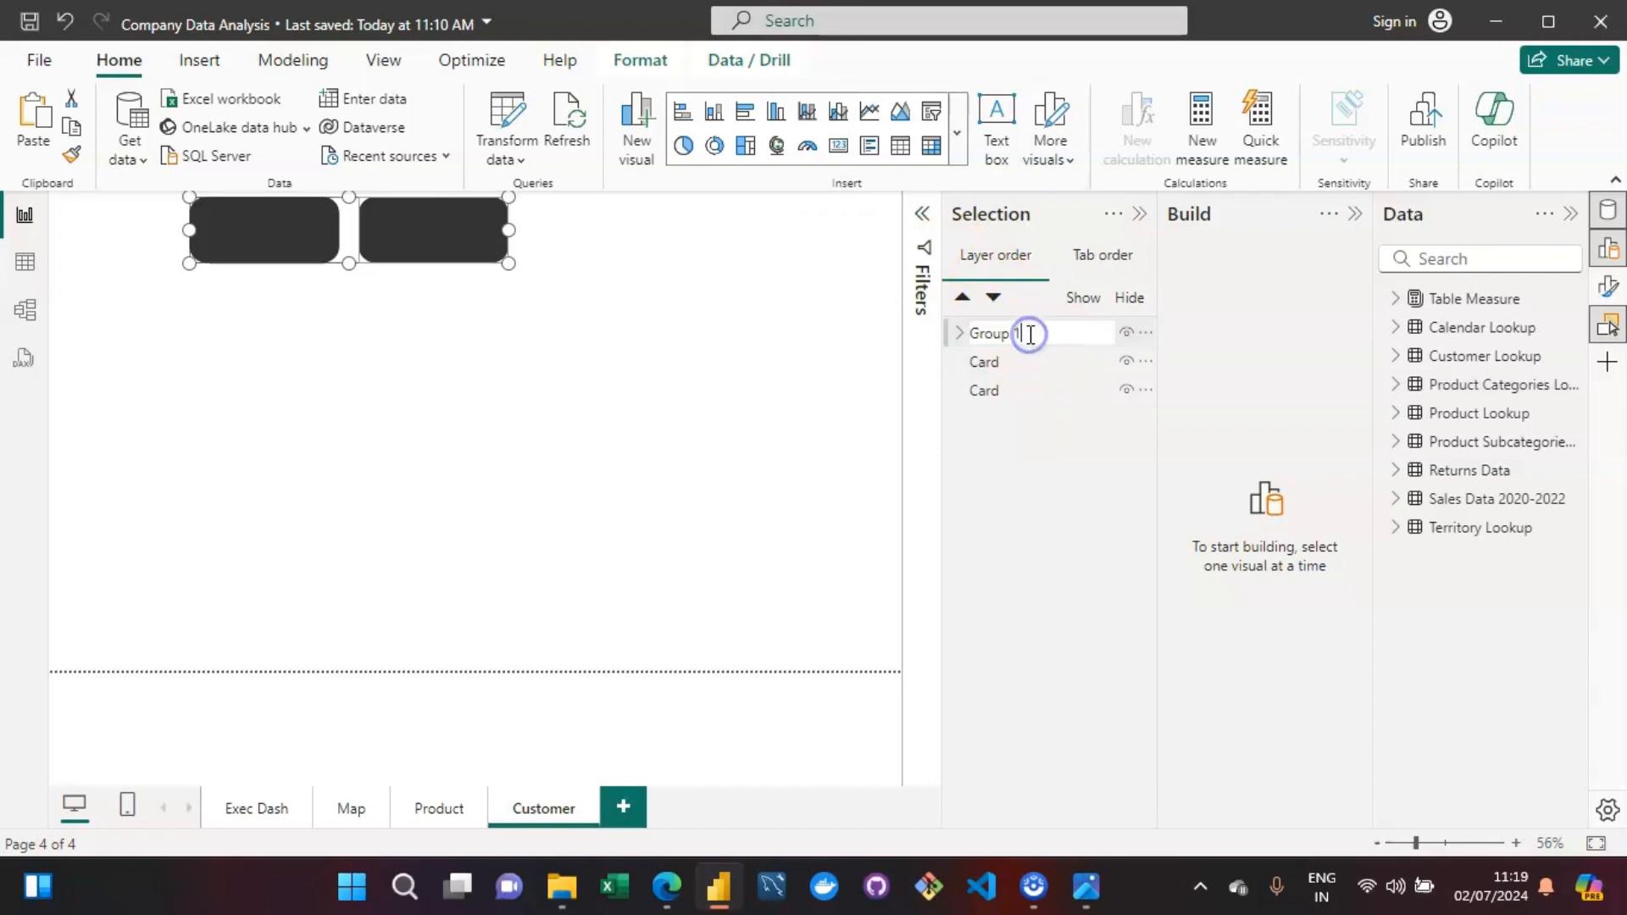
key("ctrl+a")
type("KPIS")
type("cards")
key("Delete")
type("C")
key("Return")
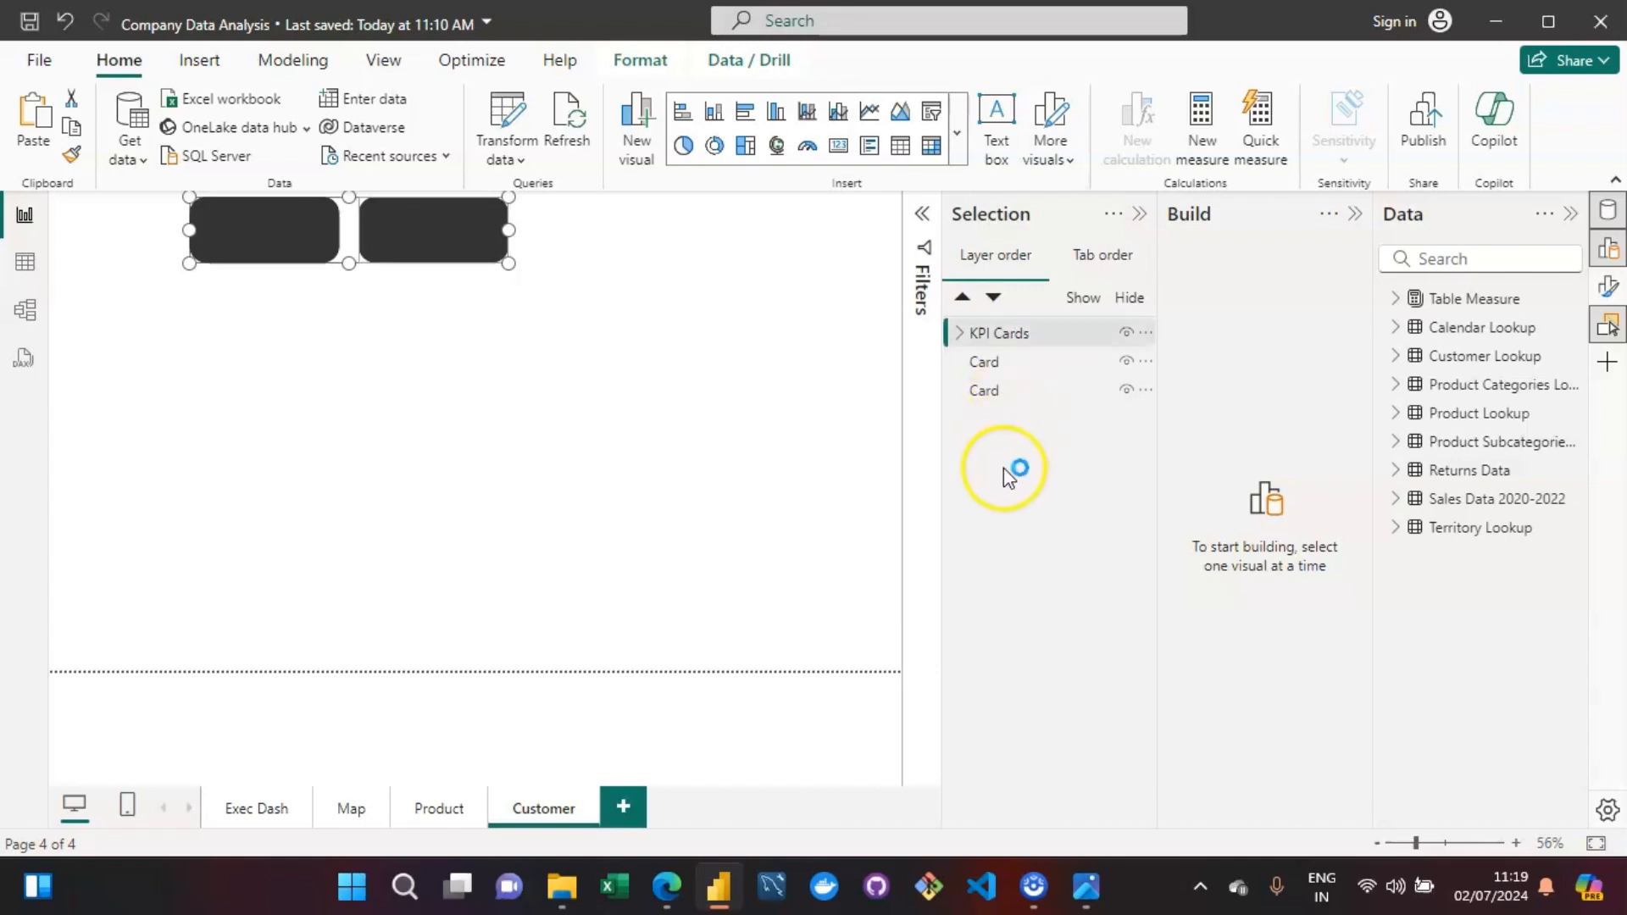
Group the UNIQUE CUSTOMERS and REVENUE PER CUSTOMER cards into one object.
left_click(984, 397)
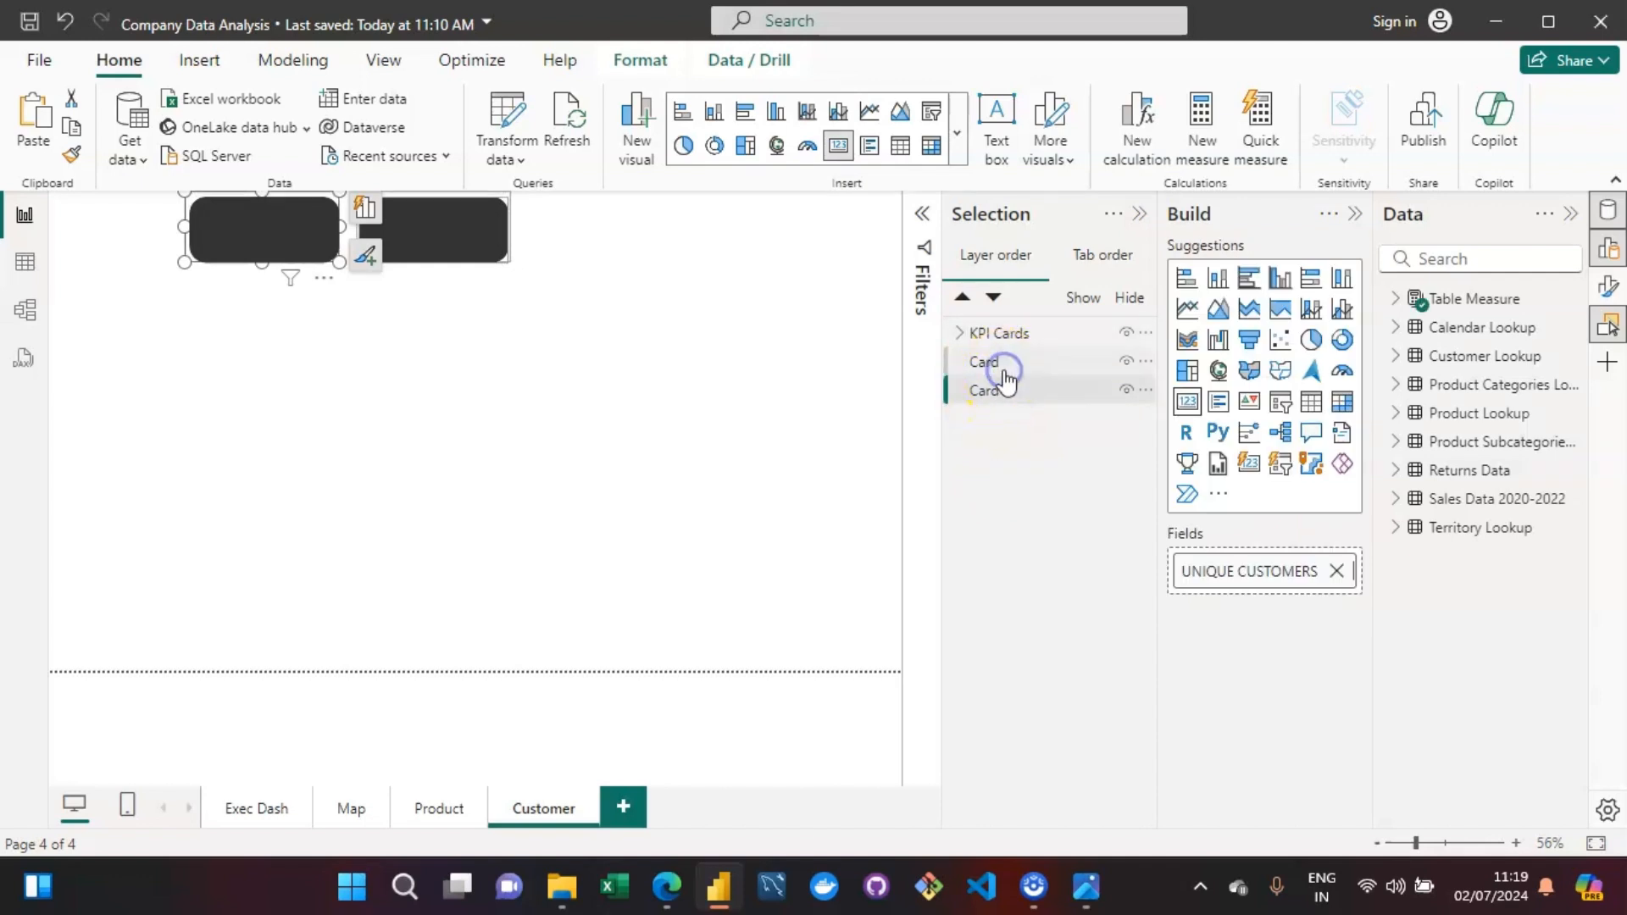
left_click(1004, 371, "ctrl")
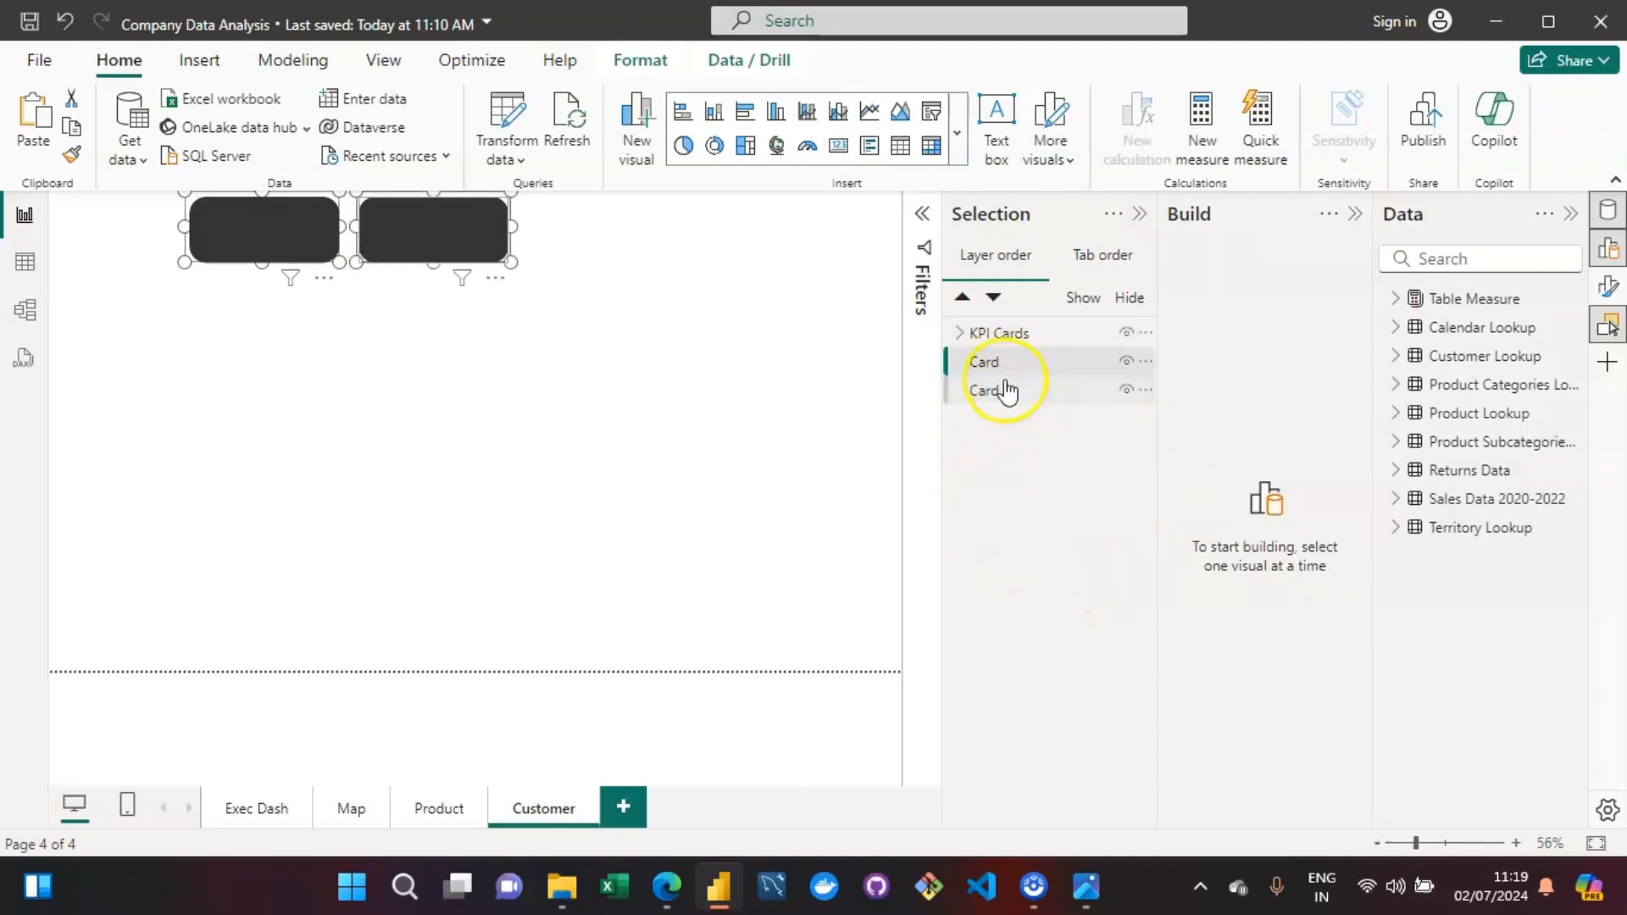
right_click(1000, 370)
mouse_move(1027, 385)
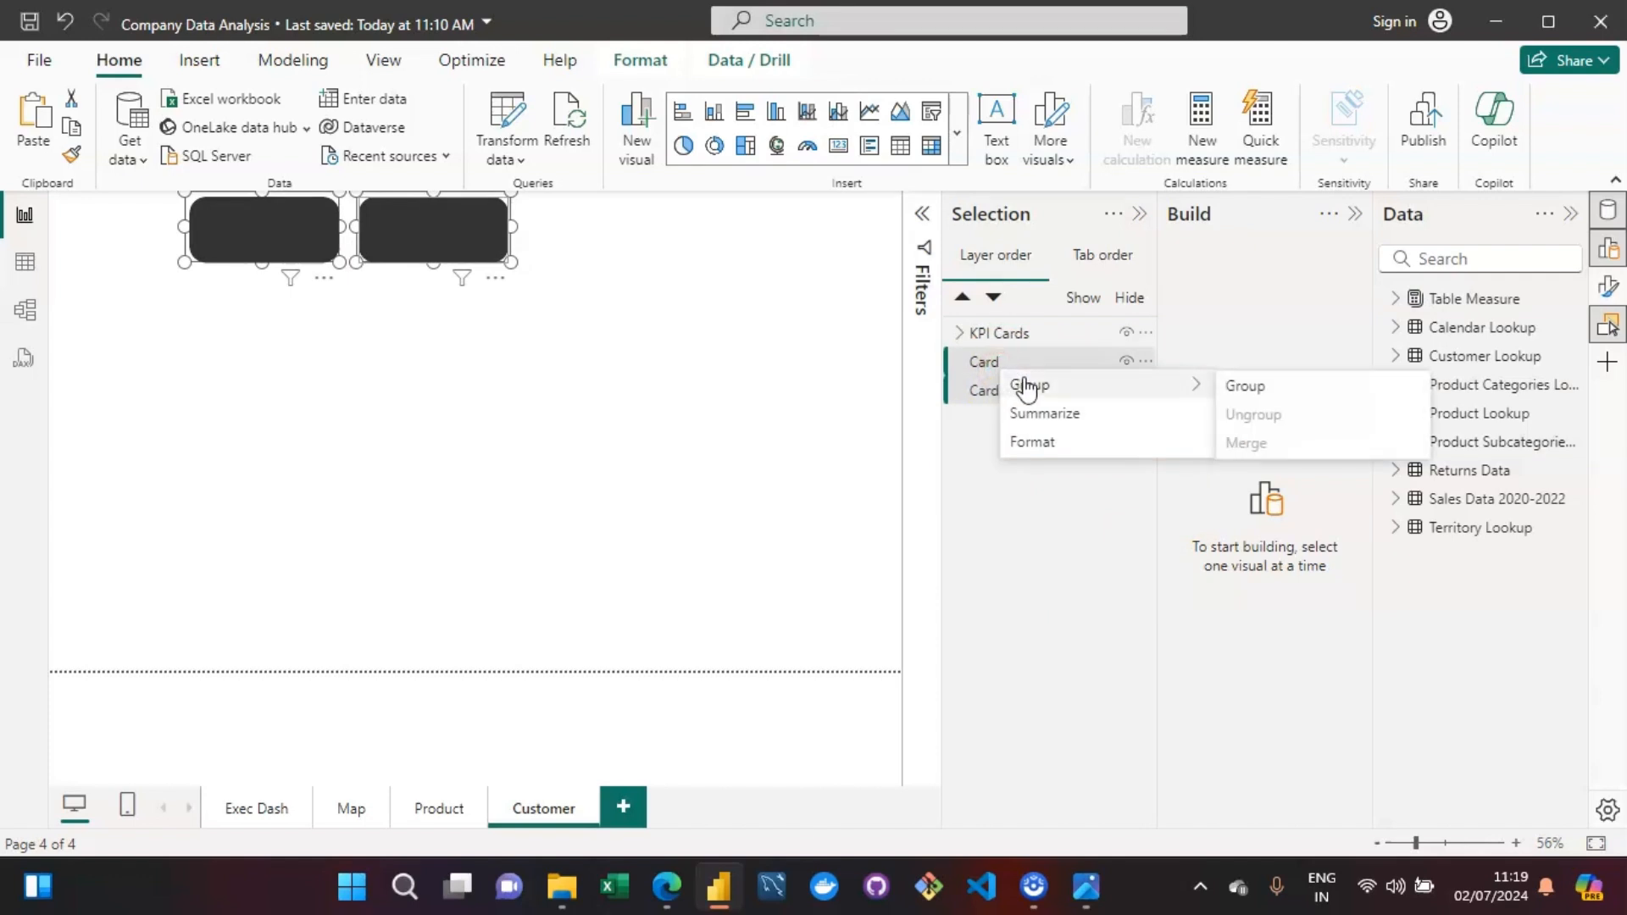
left_click(1310, 384)
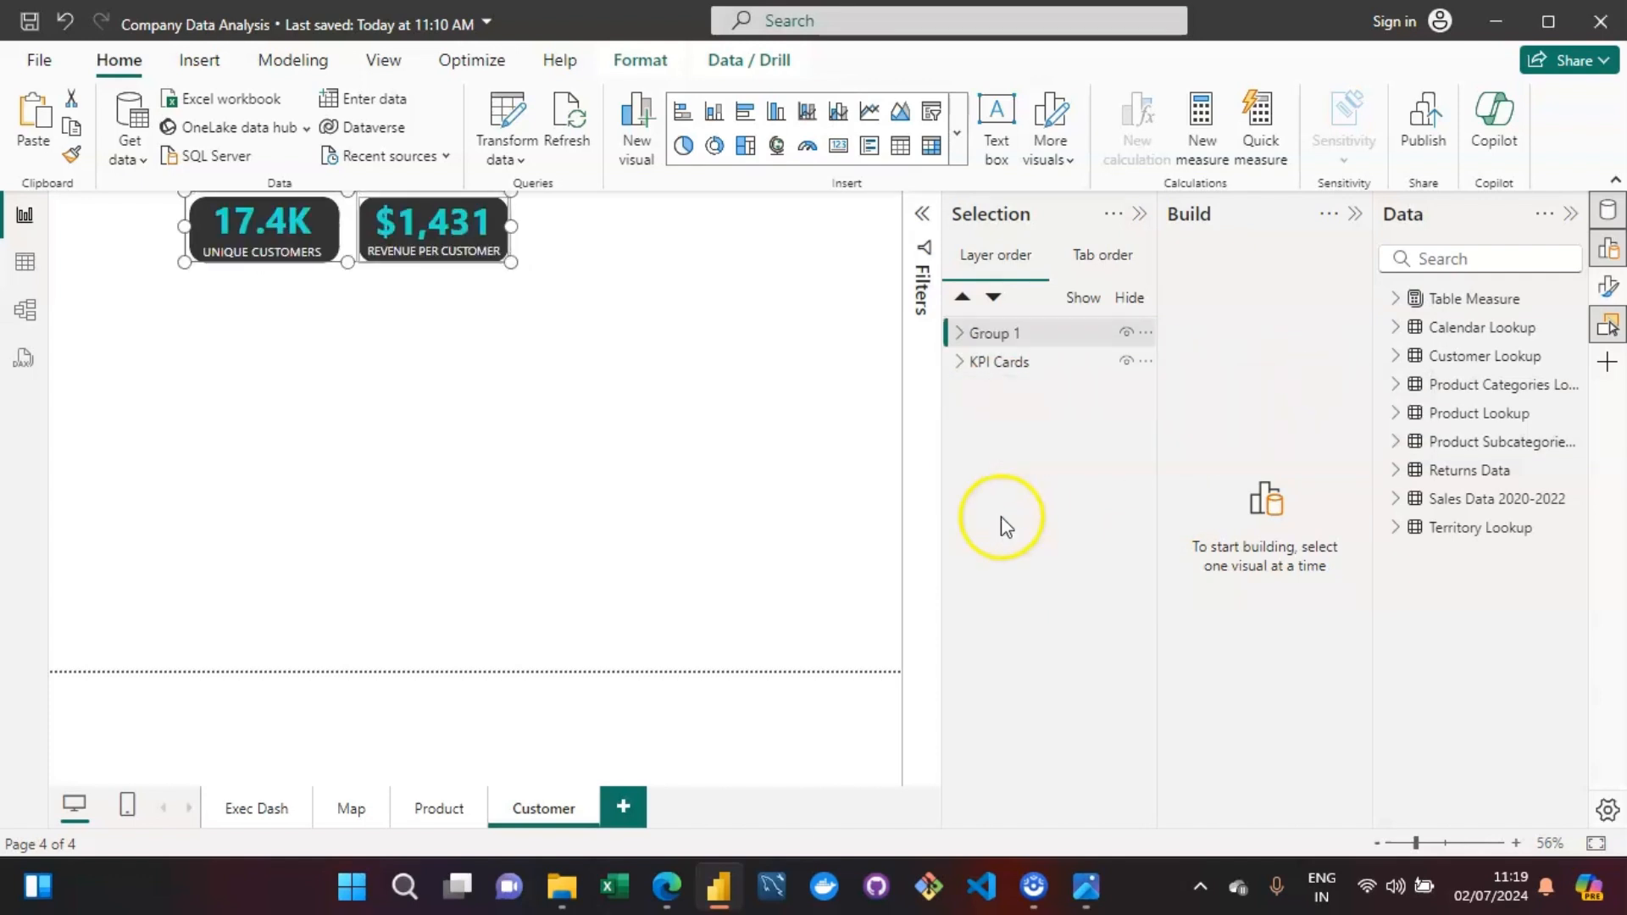
Rename the new group of the two cards as KPI Values in the layer order.
double_click(1029, 332)
type("KPI")
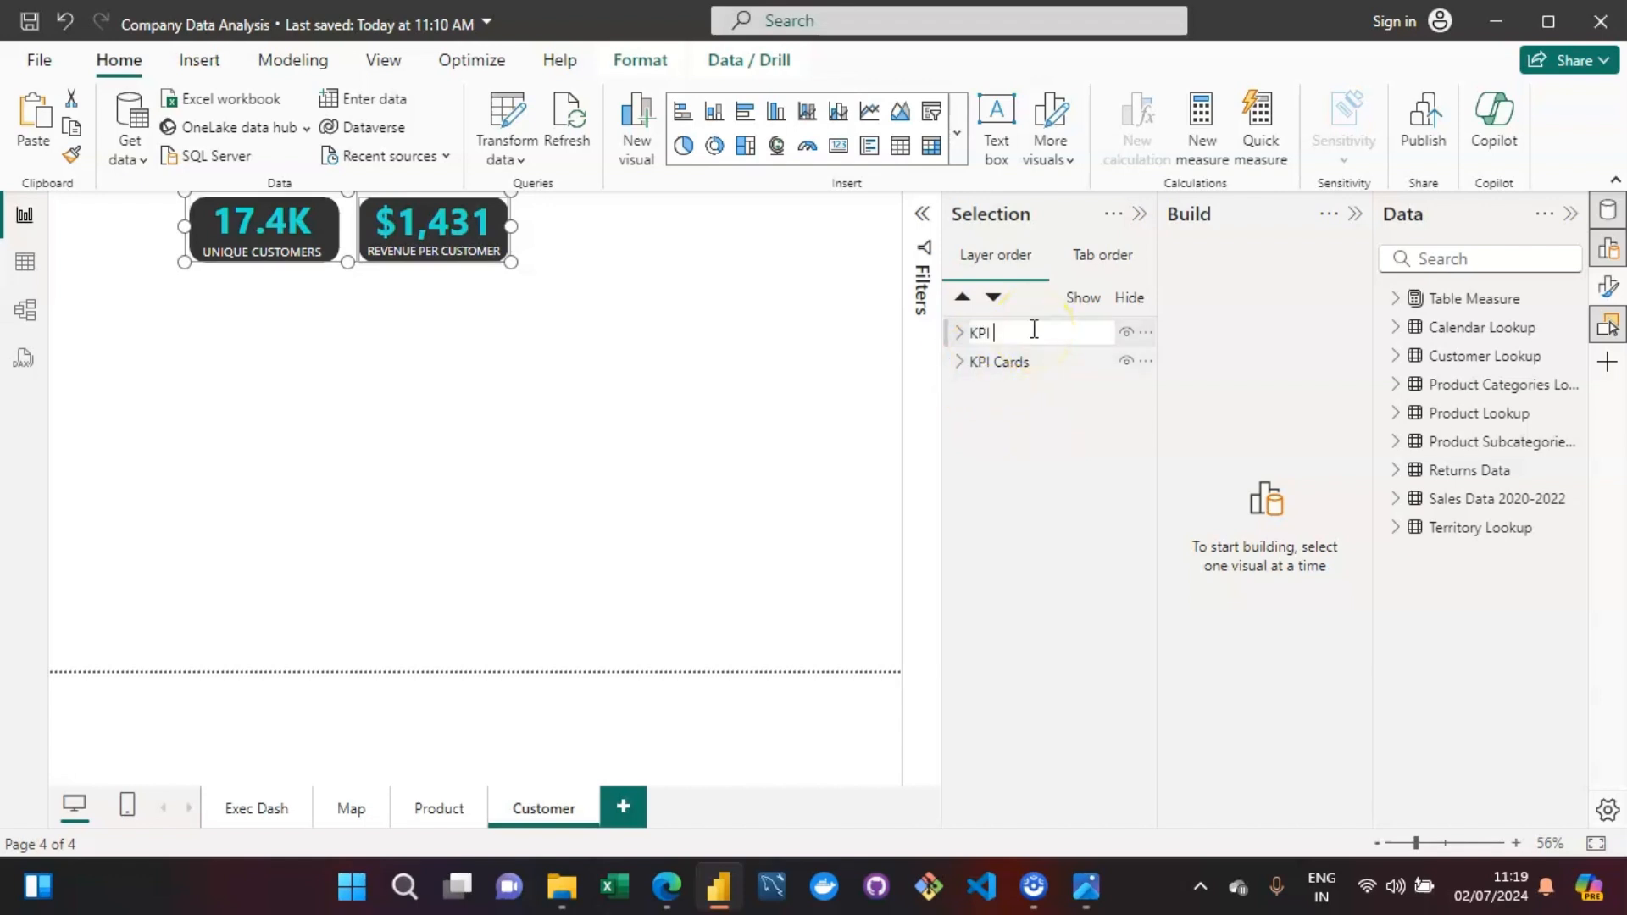
type(" Values")
key("Return")
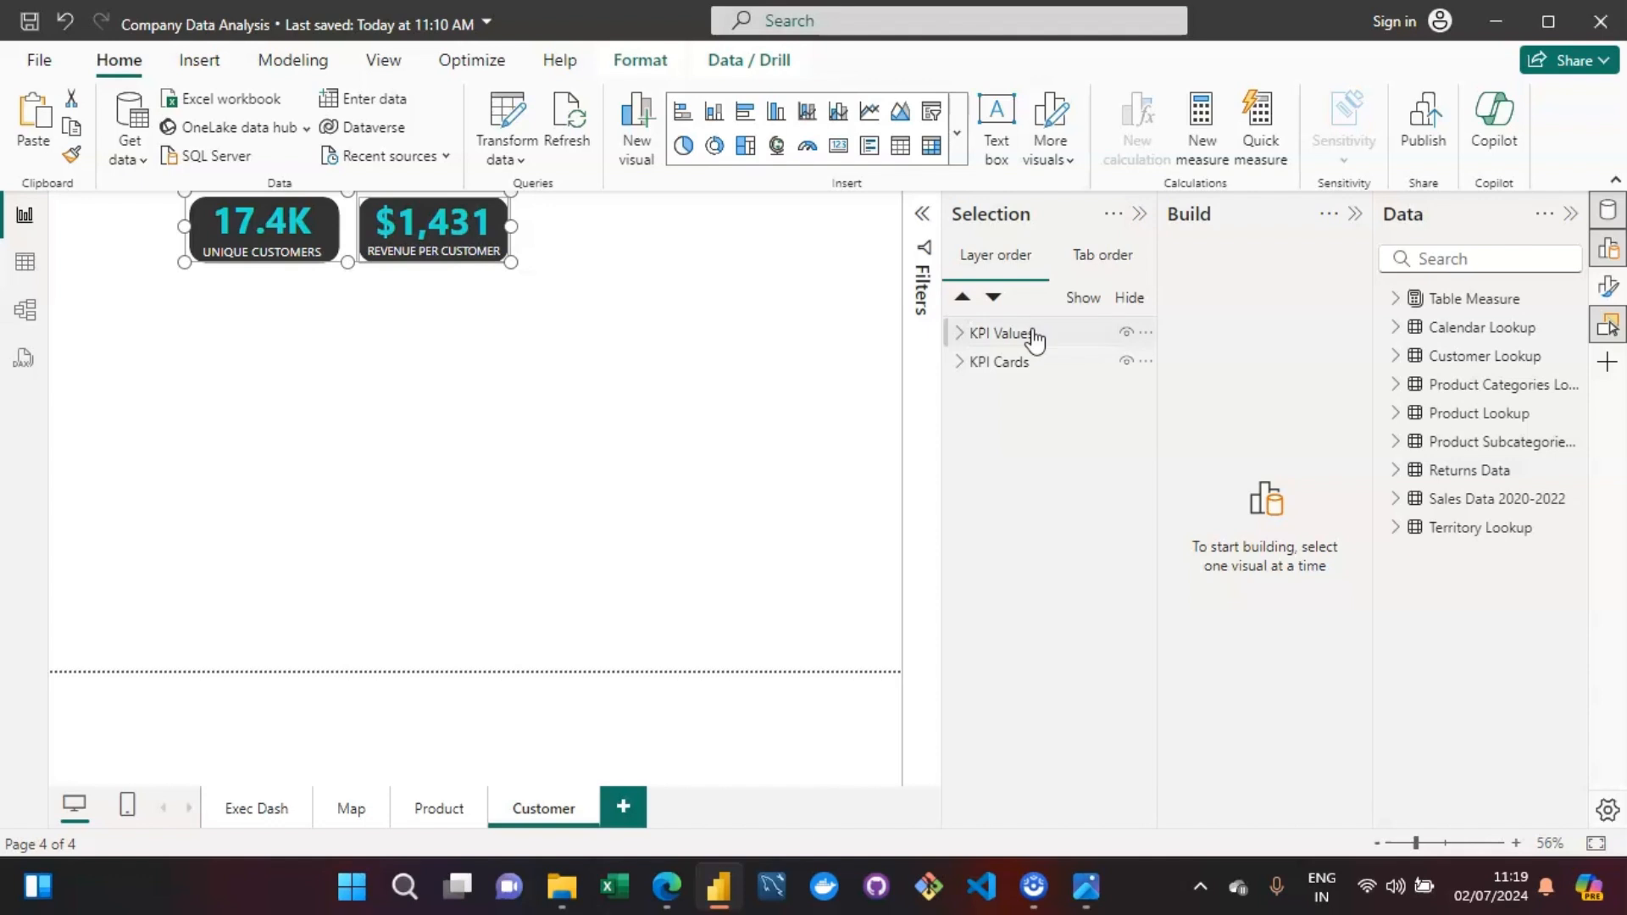
Group the KPI Values and KPI Cards groups together into one parent group.
left_click(1004, 373)
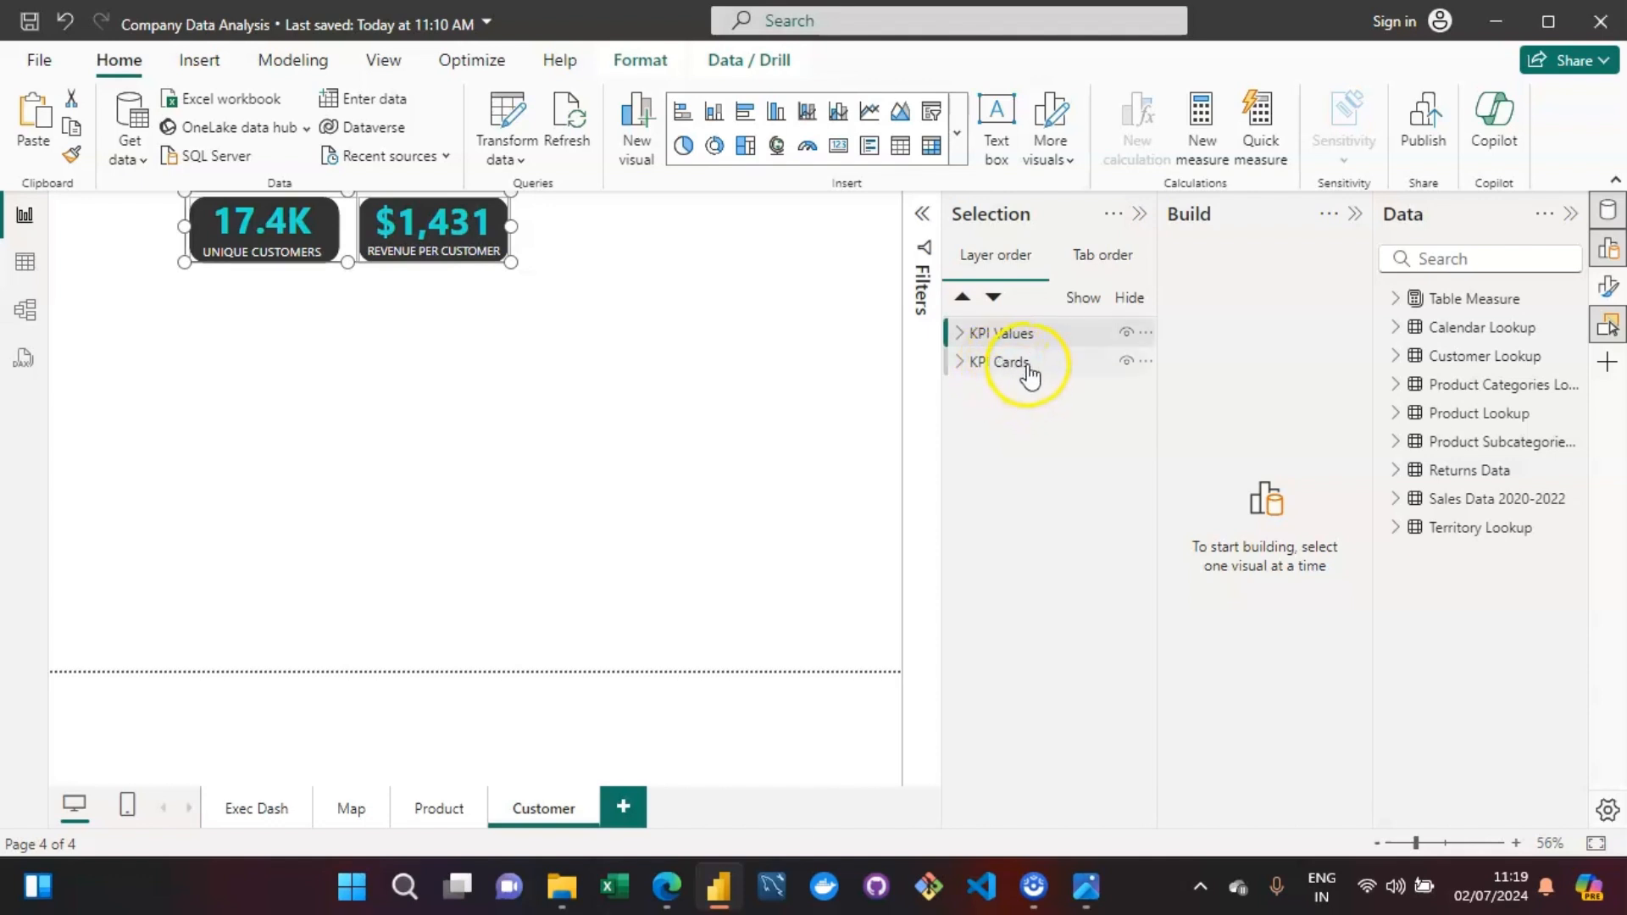
left_click(1025, 364)
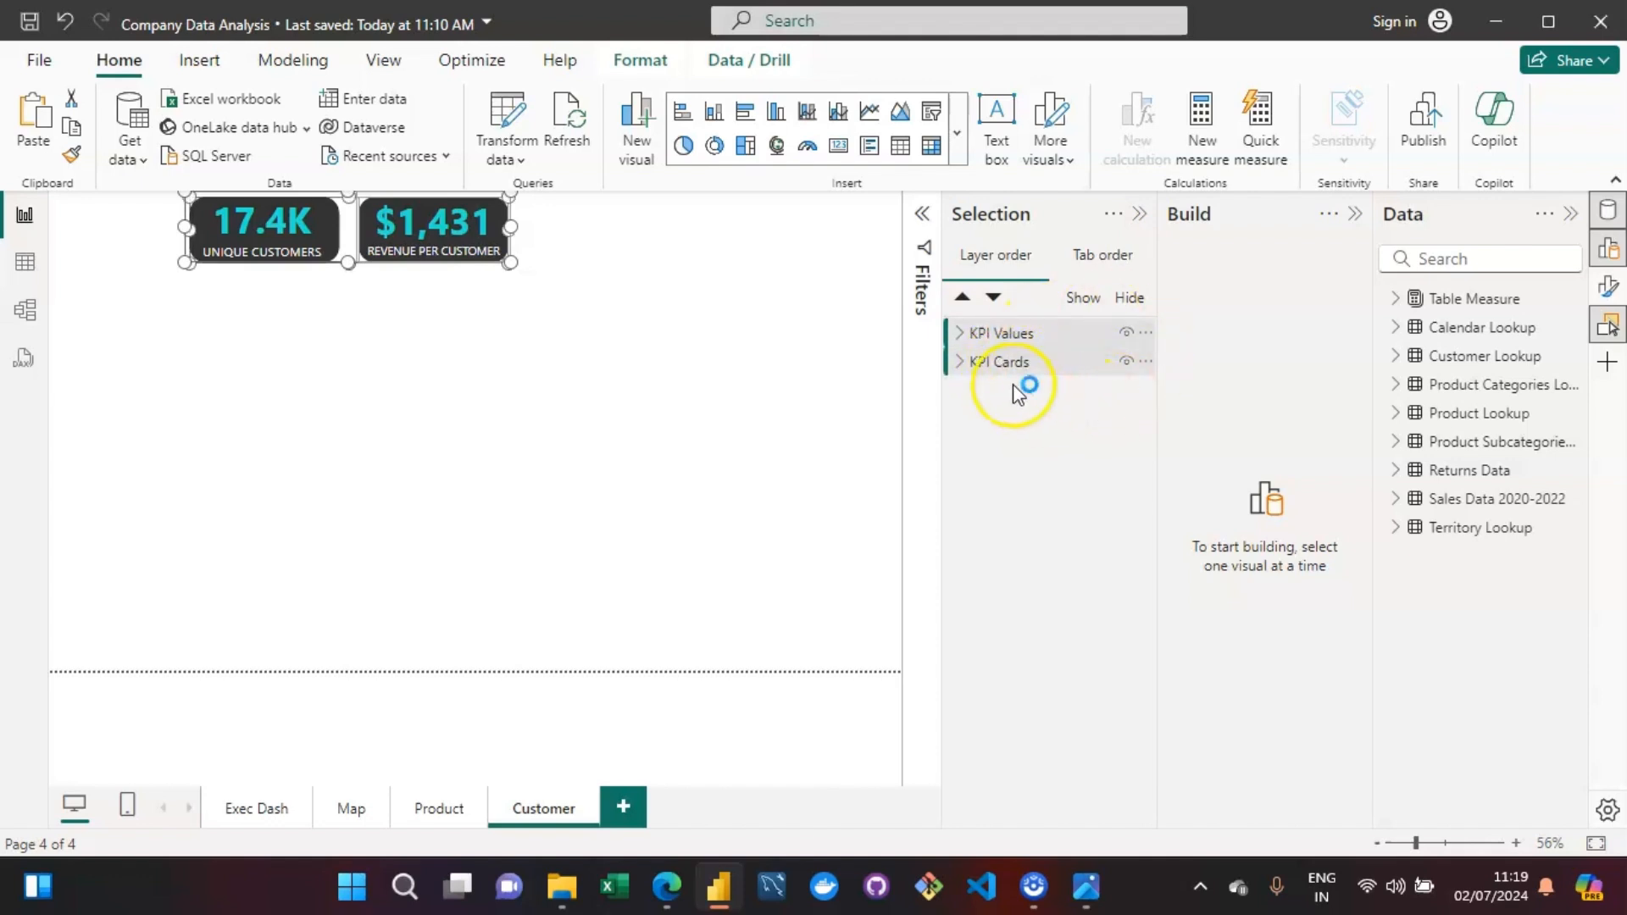
left_click(1010, 339, "ctrl")
right_click(1014, 343)
mouse_move(1076, 363)
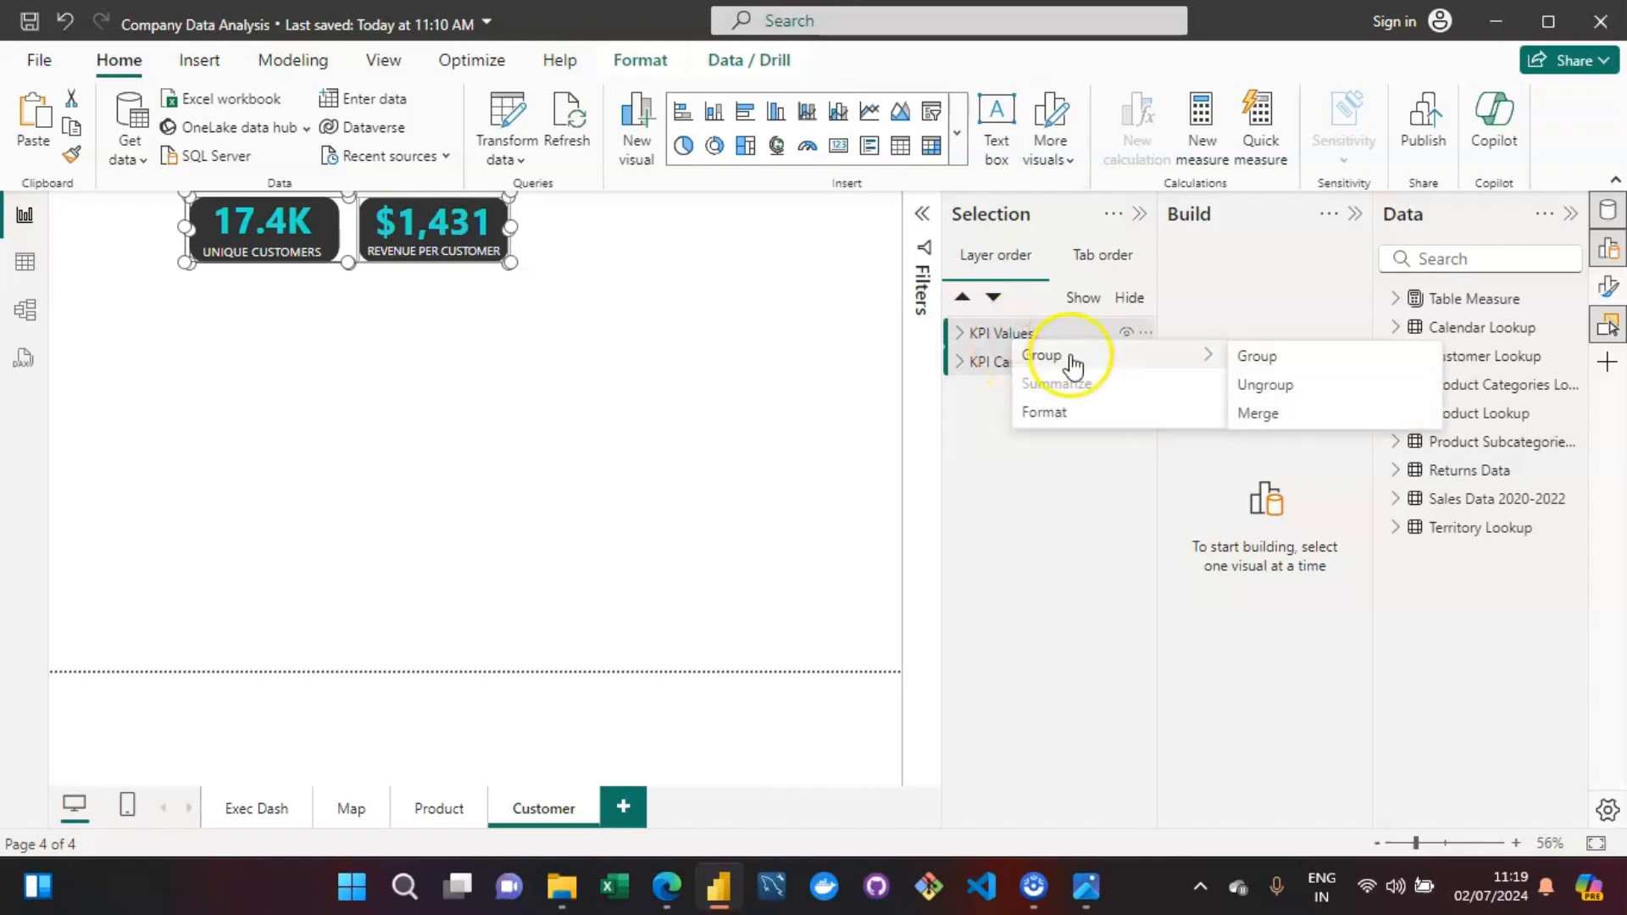
left_click(1297, 360)
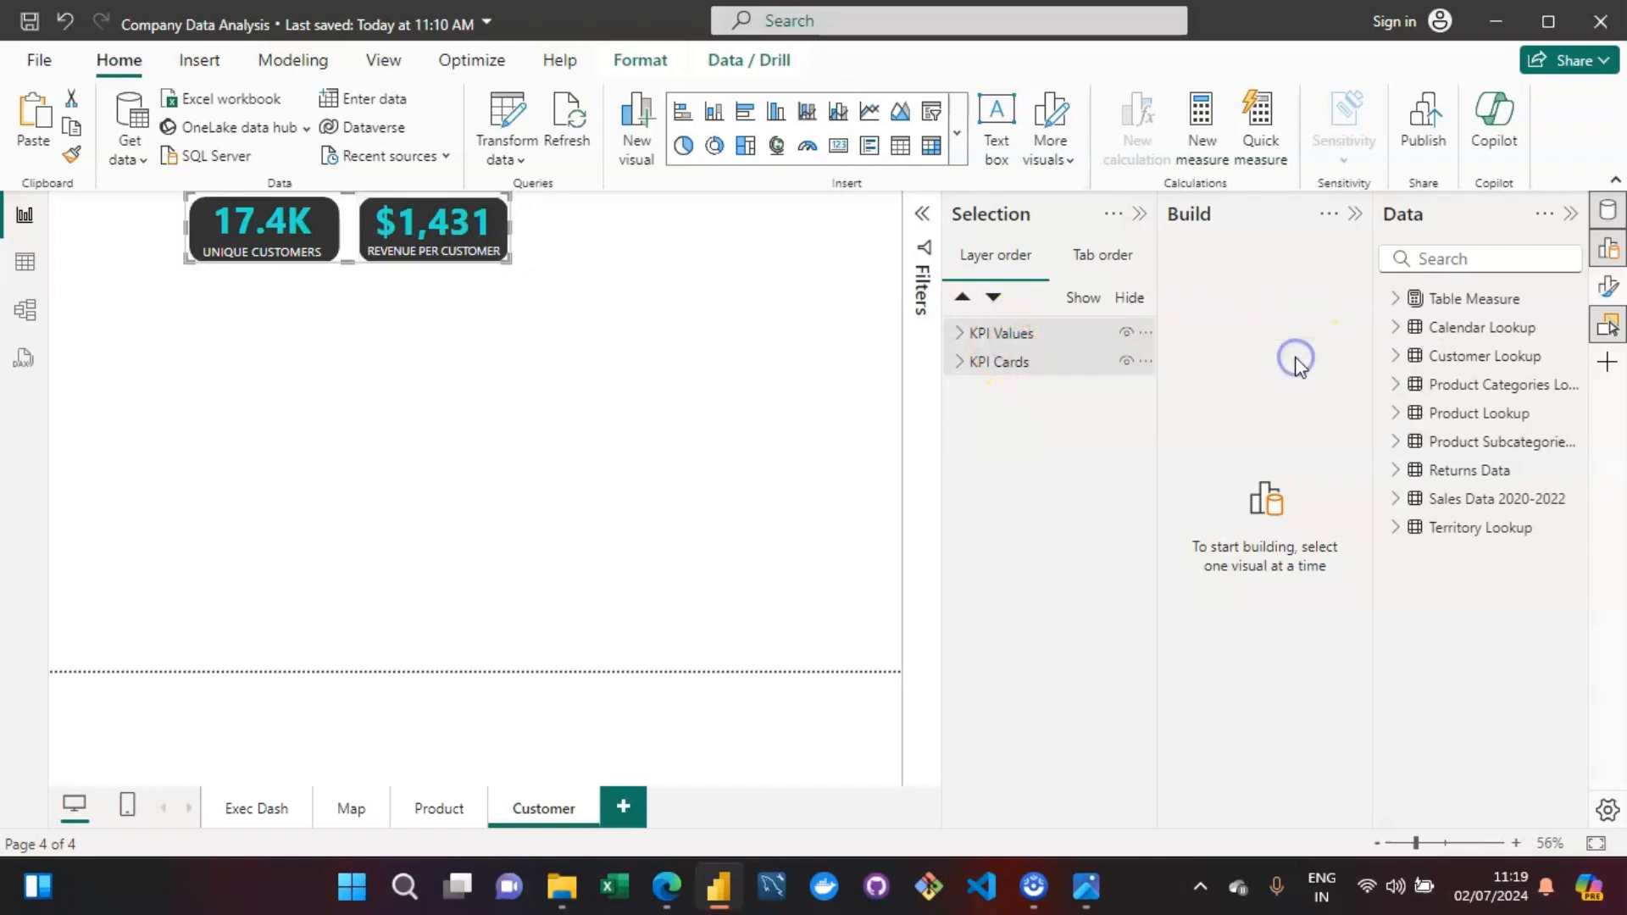
Rename the parent group as KPIs in the layer order and deselect it.
left_click(988, 334)
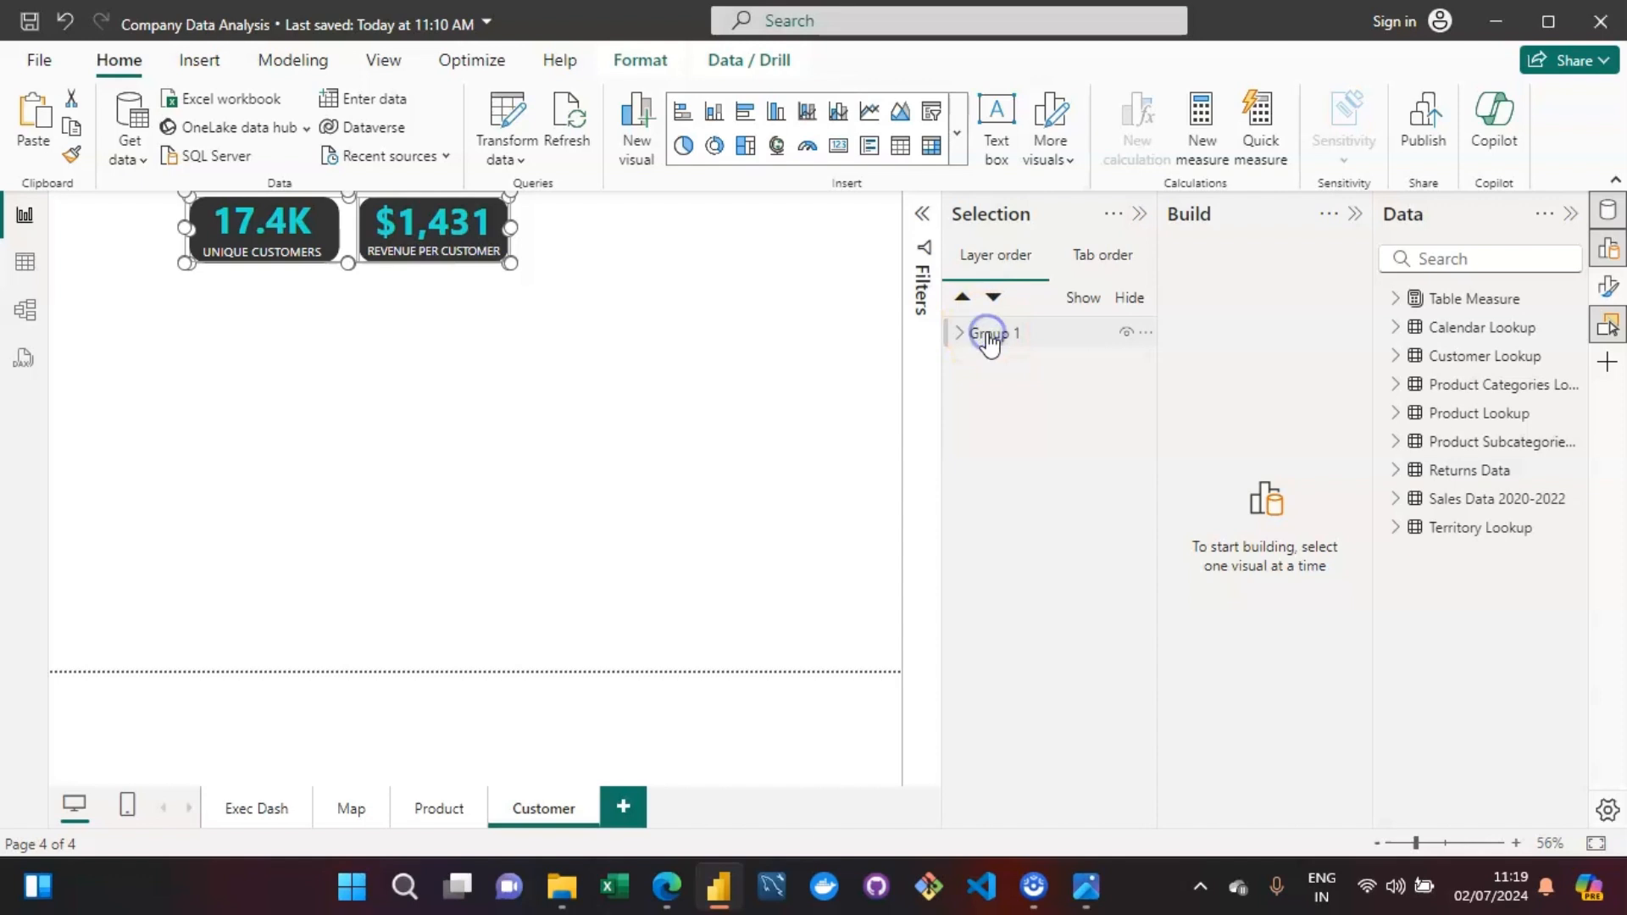
double_click(989, 335)
type("KPIs")
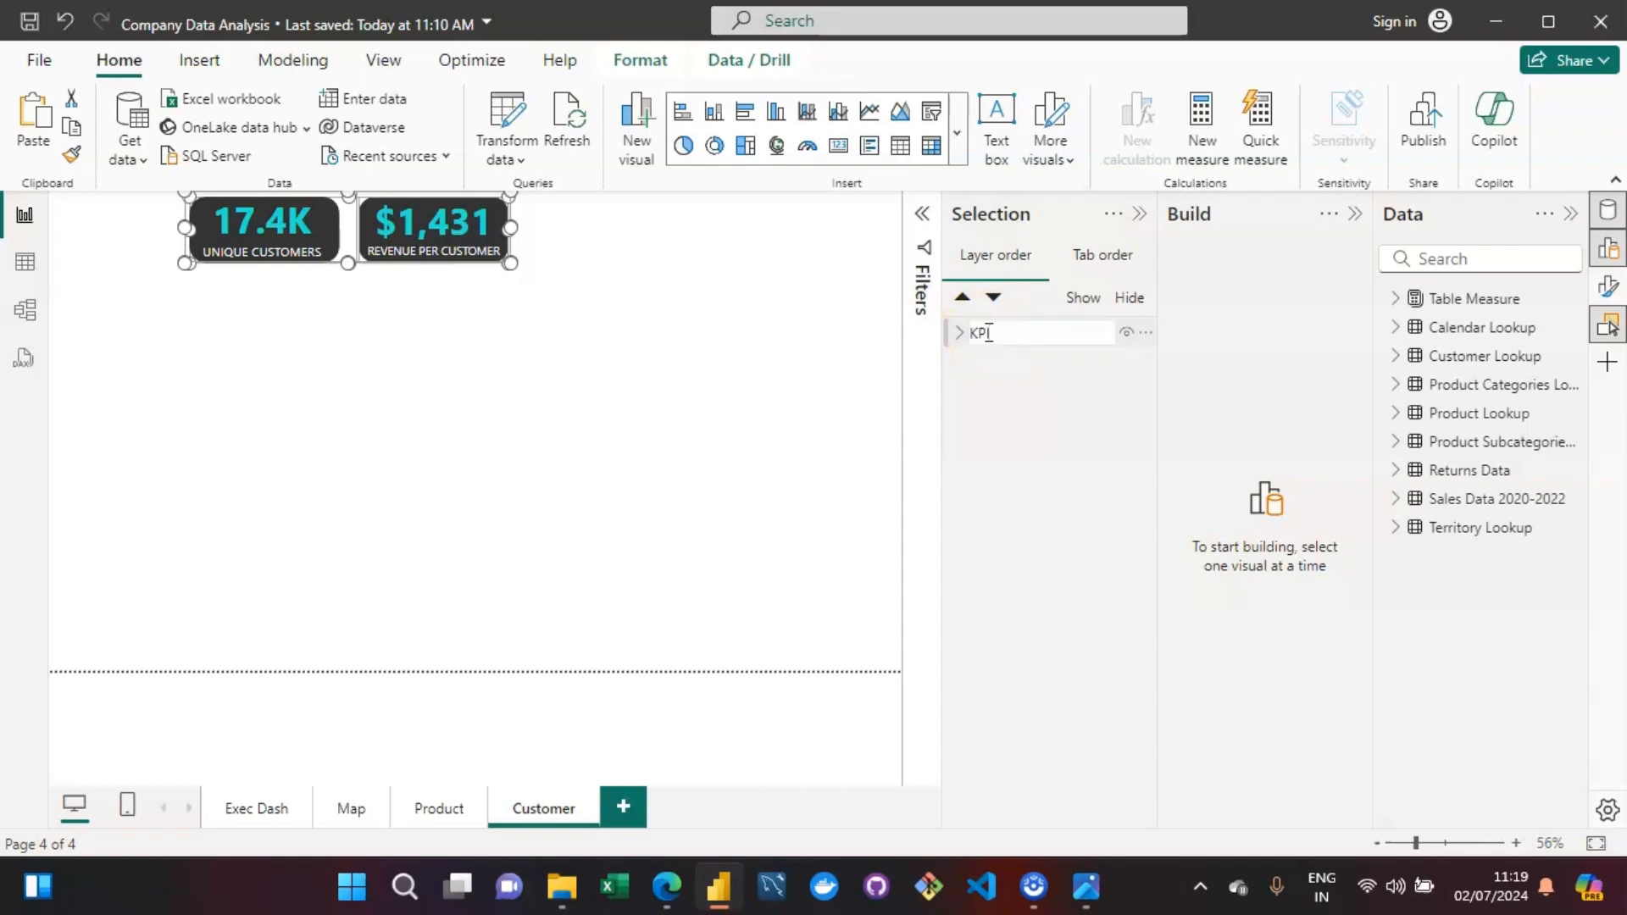
key("Return")
left_click(583, 447)
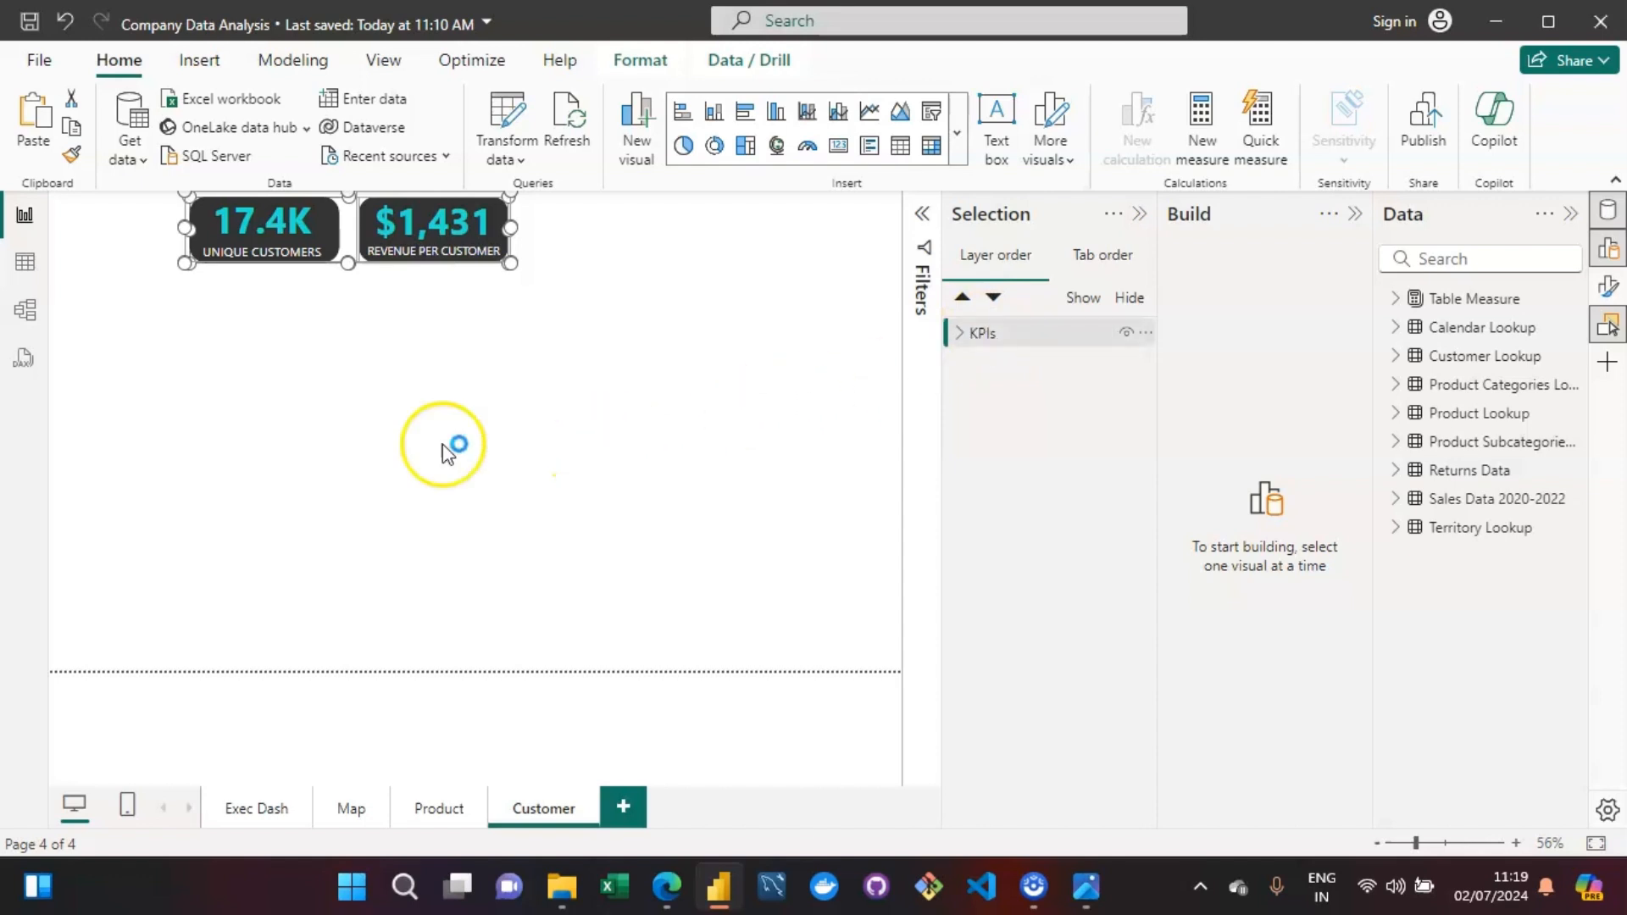